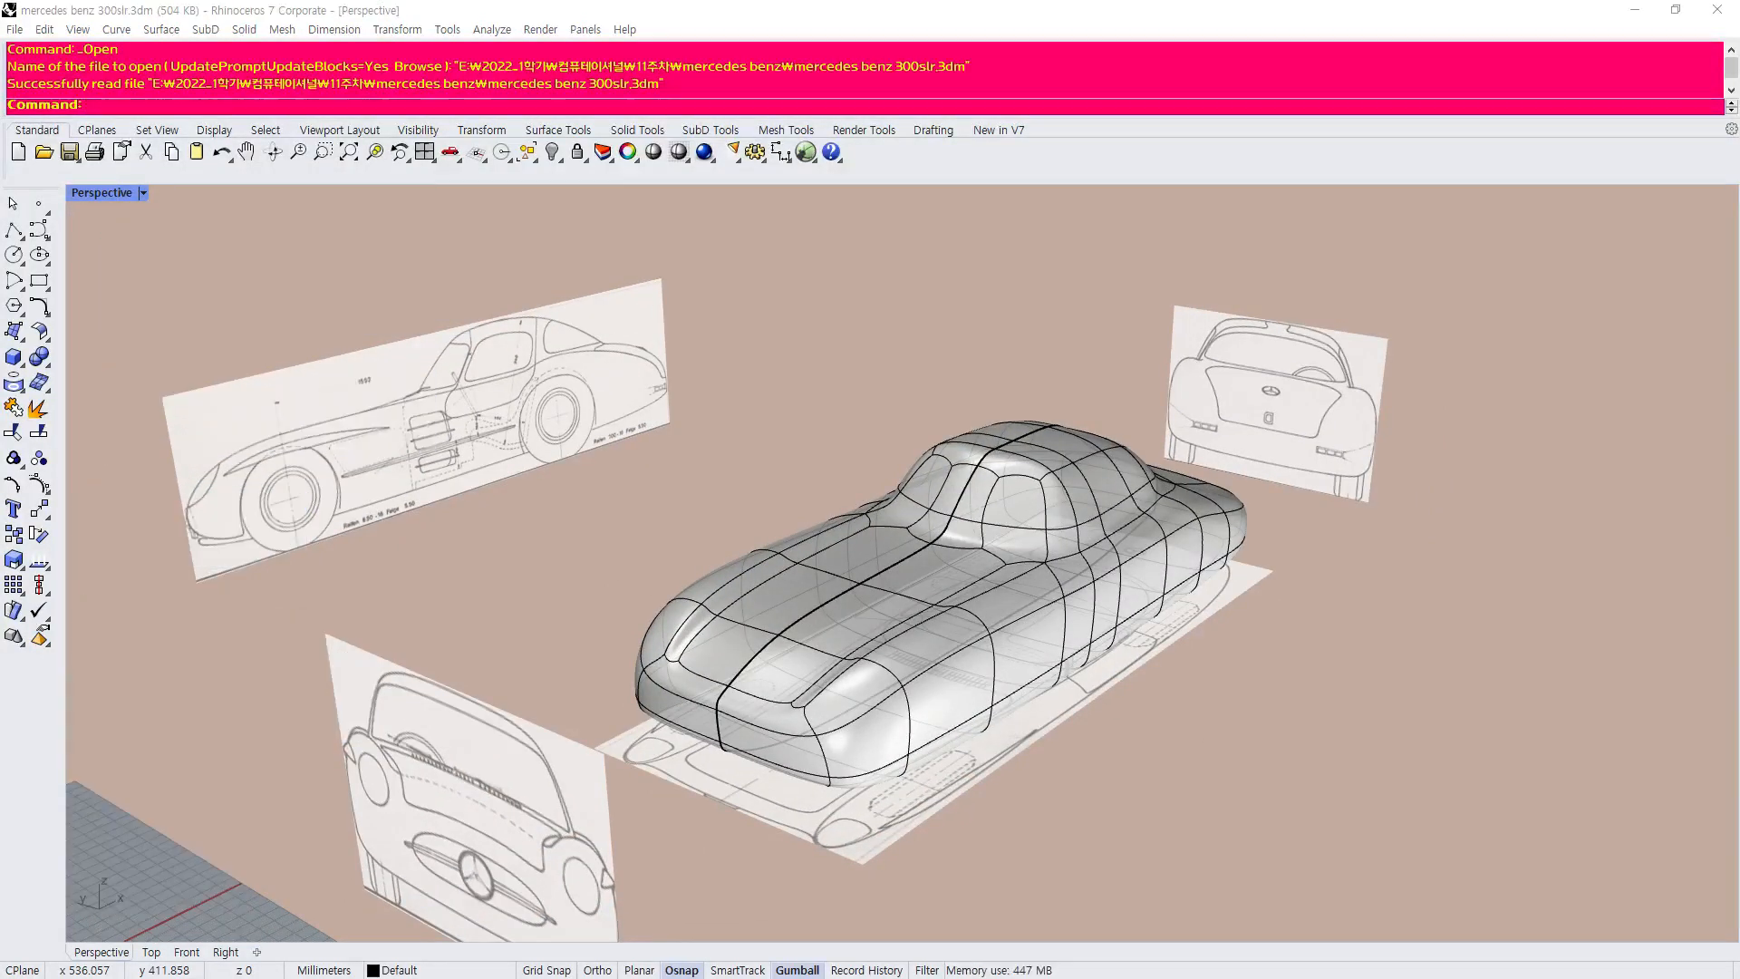
Examine the SubD car body against the blueprint images from the front, side and three-quarter angles.
{"action": "right_click_drag", "start_coordinate": [855, 662], "coordinate": [937, 685]}
{"action": "scroll", "coordinate": [657, 596], "scroll_direction": "up", "scroll_amount": 3}
{"action": "scroll", "coordinate": [656, 596], "scroll_direction": "down", "scroll_amount": 3}
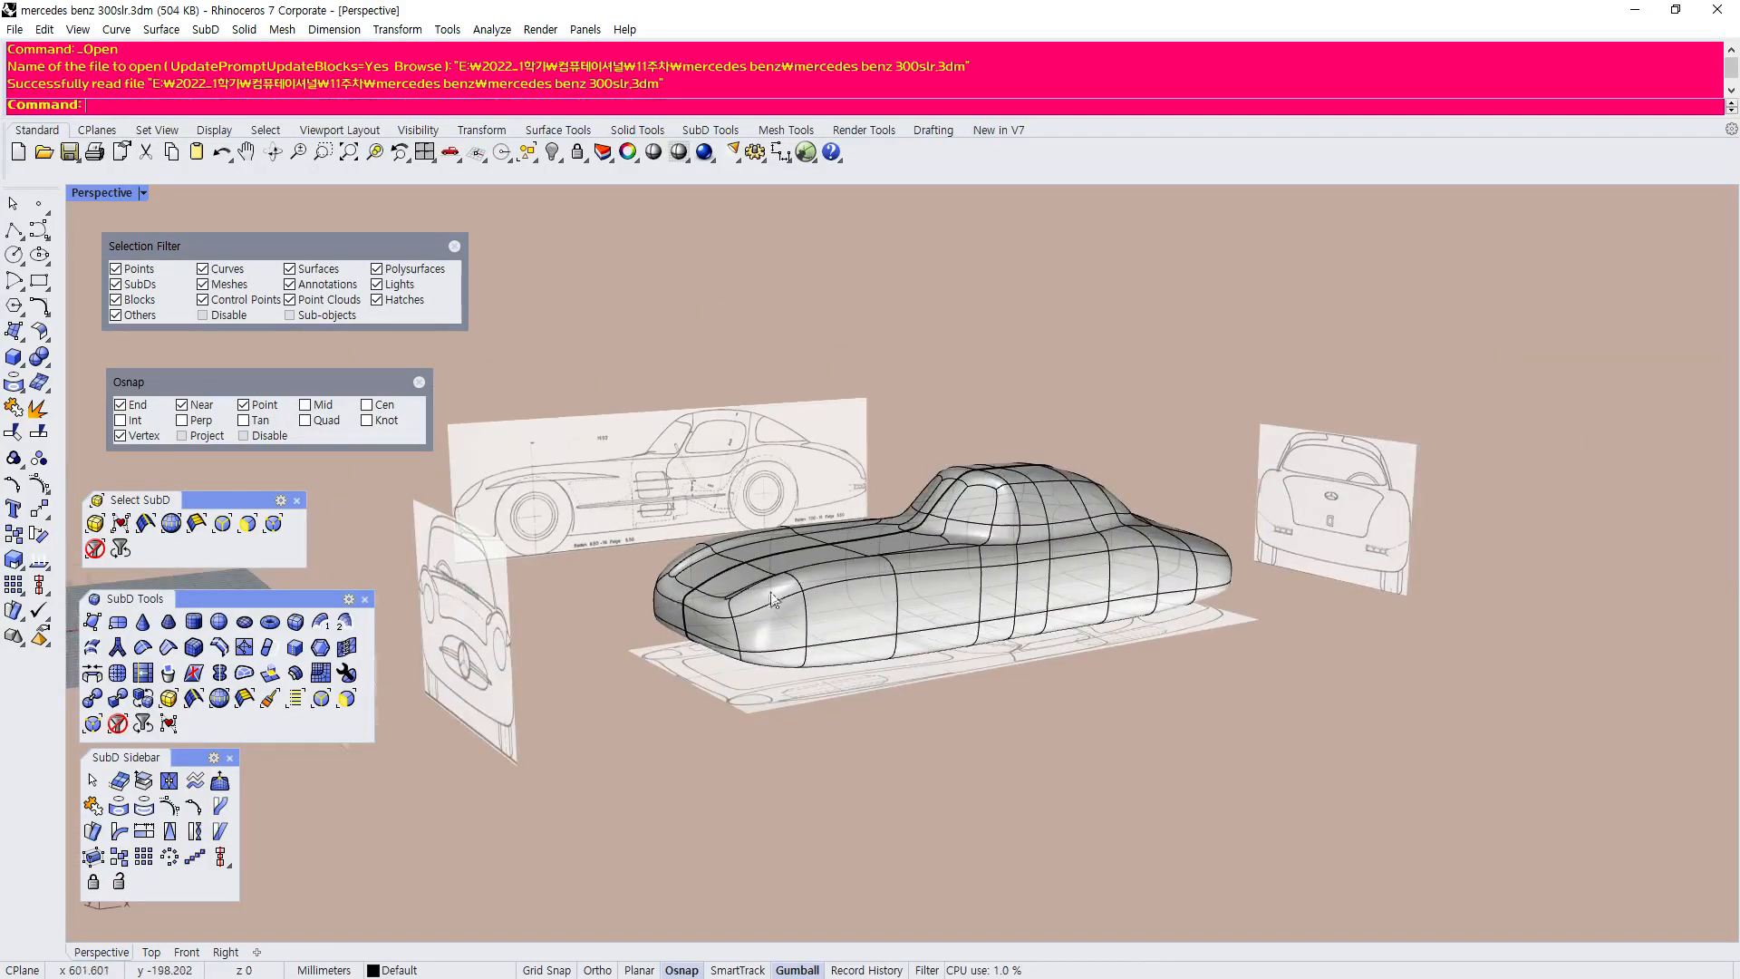
{"action": "scroll", "coordinate": [803, 591], "scroll_direction": "up", "scroll_amount": 4}
{"action": "mouse_move", "coordinate": [856, 483]}
{"action": "right_mouse_down"}
{"action": "mouse_move", "coordinate": [770, 471]}
{"action": "mouse_move", "coordinate": [857, 491]}
{"action": "right_mouse_up"}
{"action": "scroll", "coordinate": [1024, 317], "scroll_direction": "down", "scroll_amount": 2}
{"action": "scroll", "coordinate": [1024, 317], "scroll_direction": "up", "scroll_amount": 3}
{"action": "right_click_drag", "start_coordinate": [1024, 317], "coordinate": [939, 326]}
{"action": "scroll", "coordinate": [939, 326], "scroll_direction": "down", "scroll_amount": 4}
{"action": "scroll", "coordinate": [874, 371], "scroll_direction": "up", "scroll_amount": 2}
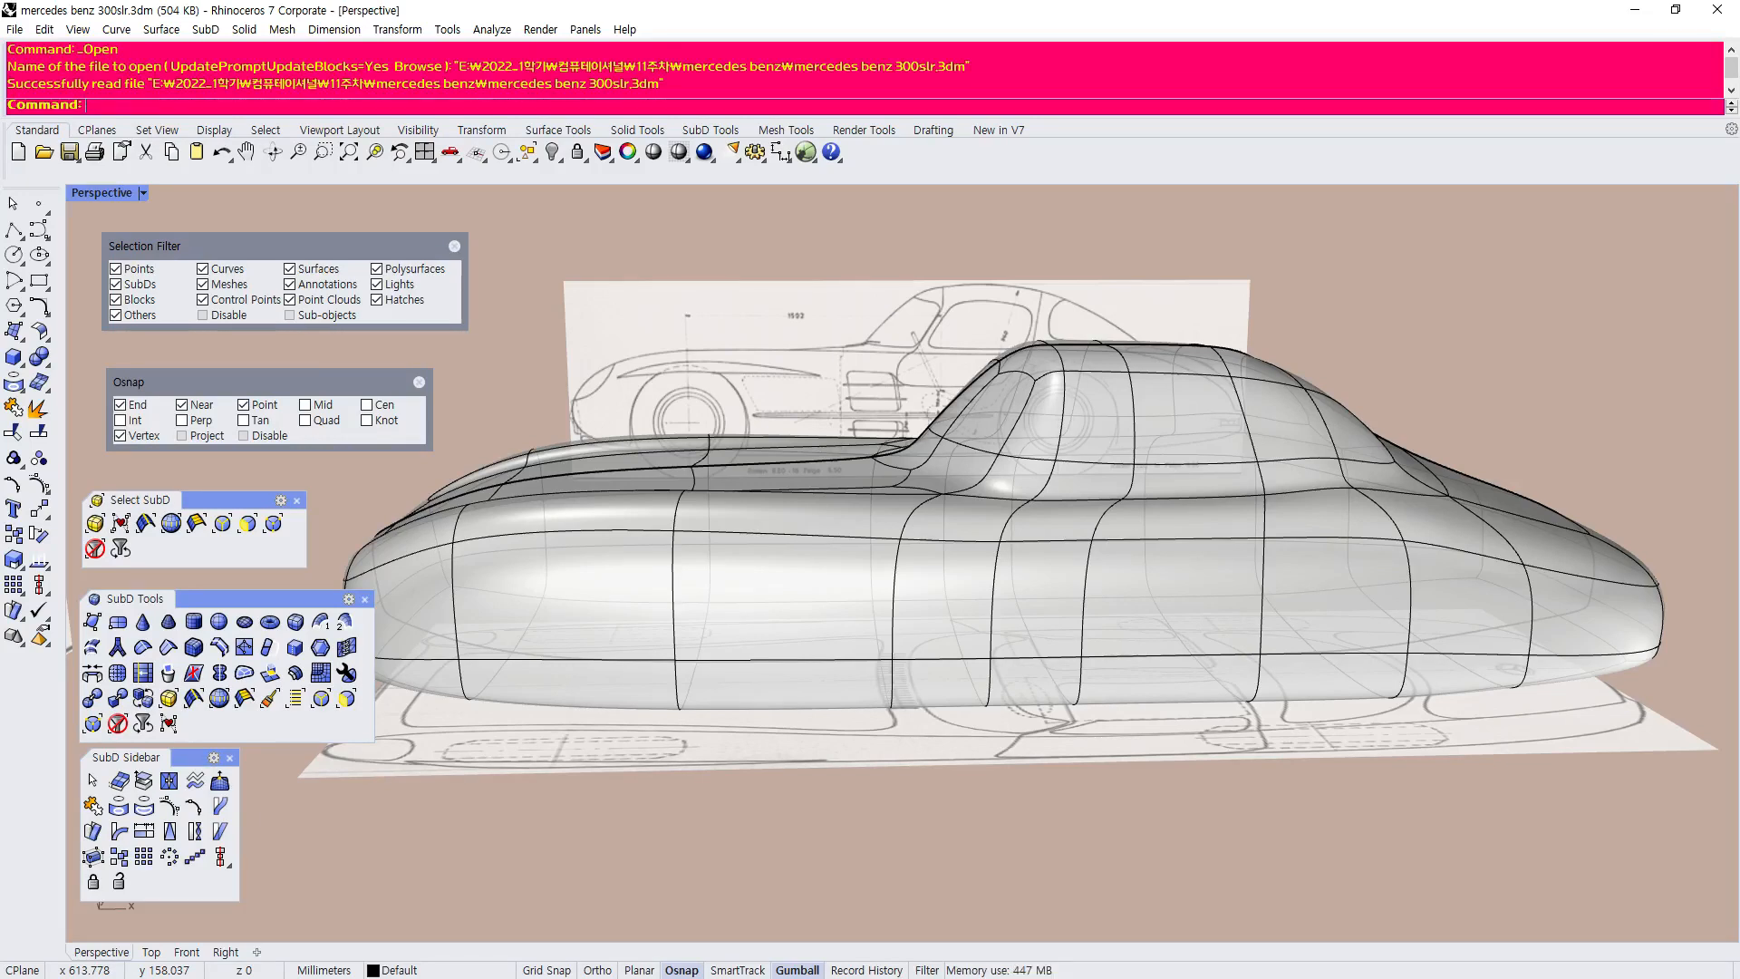
{"action": "scroll", "coordinate": [758, 646], "scroll_direction": "down", "scroll_amount": 2}
{"action": "right_click_drag", "start_coordinate": [758, 646], "coordinate": [1060, 662]}
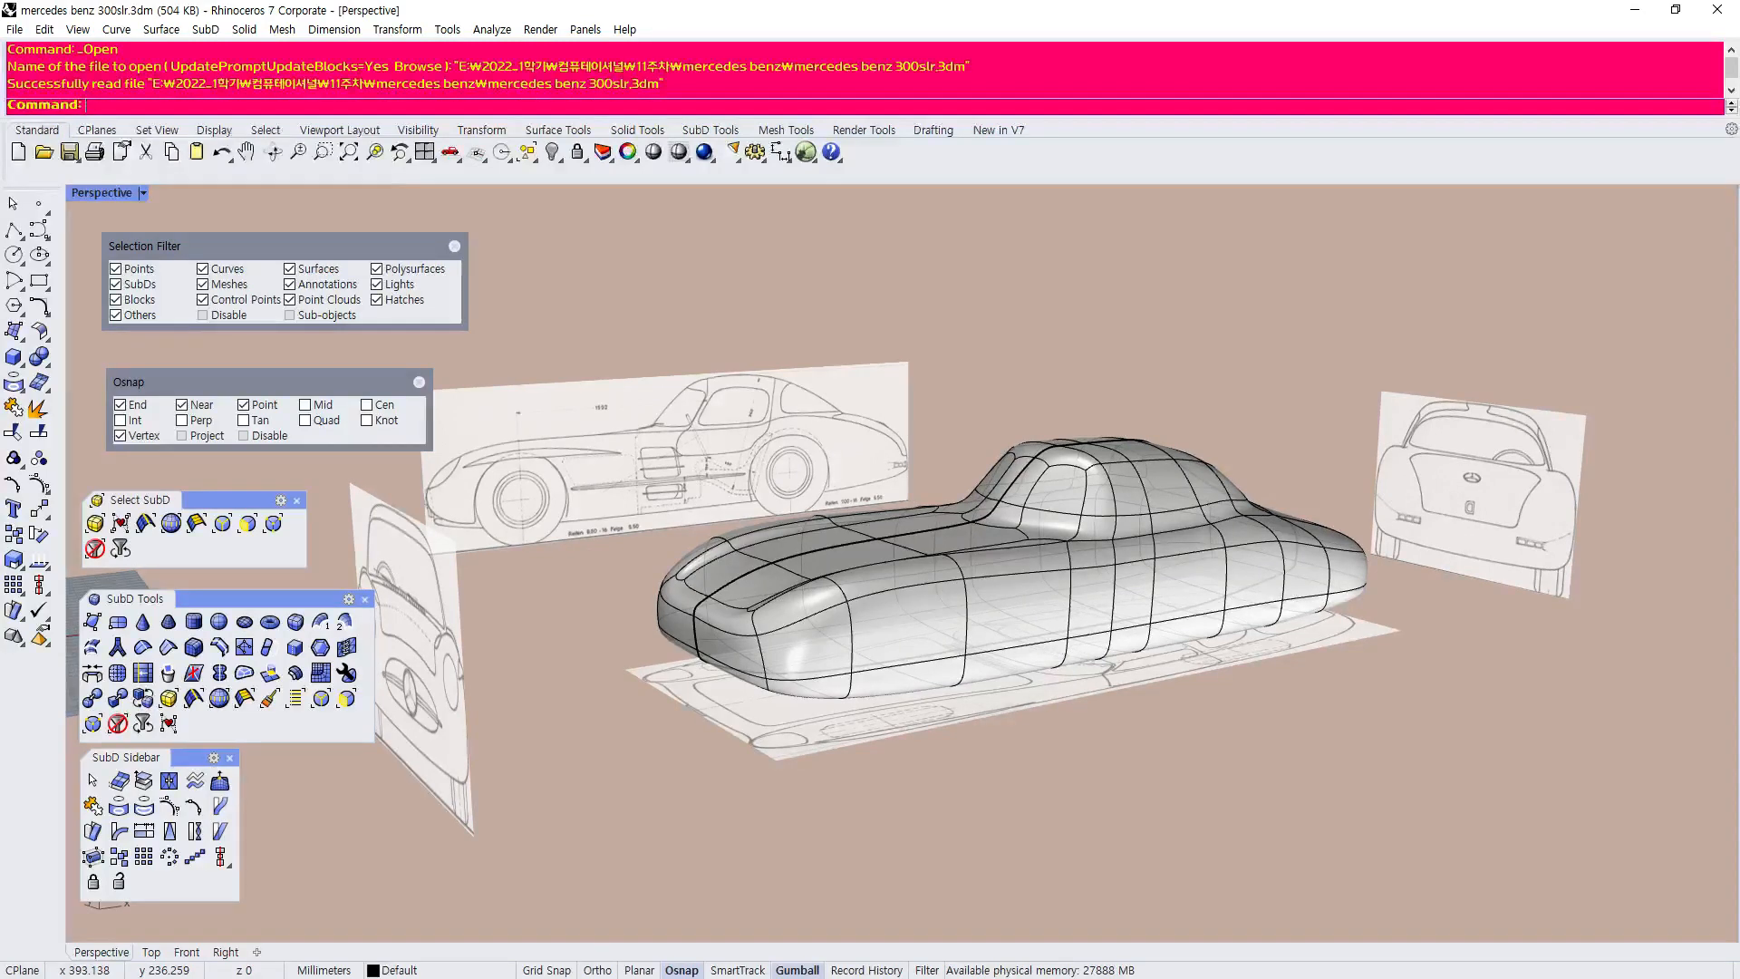
Switch to the browser to review the 300SLR article's photos, and look over the mercedes benz reference image folder.
{"action": "key", "text": "alt+Tab"}
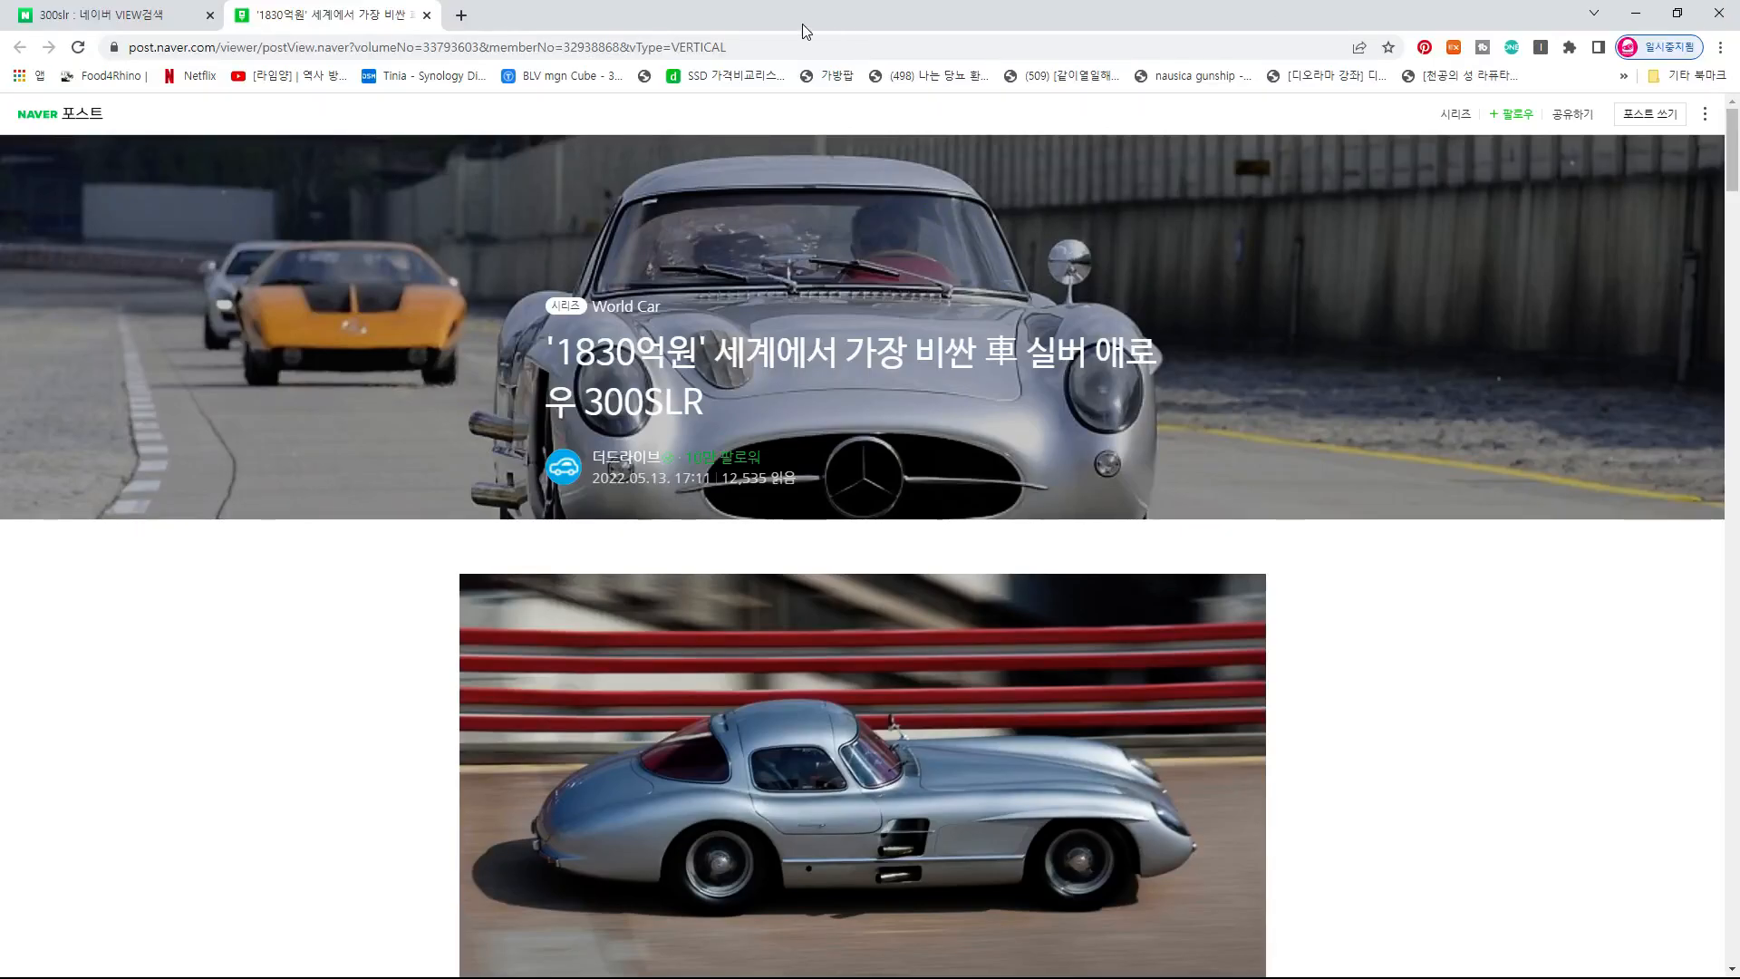
{"action": "scroll", "coordinate": [849, 270], "scroll_direction": "down", "scroll_amount": 5}
{"action": "scroll", "coordinate": [886, 653], "scroll_direction": "down", "scroll_amount": 4}
{"action": "scroll", "coordinate": [973, 589], "scroll_direction": "up", "scroll_amount": 5}
{"action": "key", "text": "alt+Tab"}
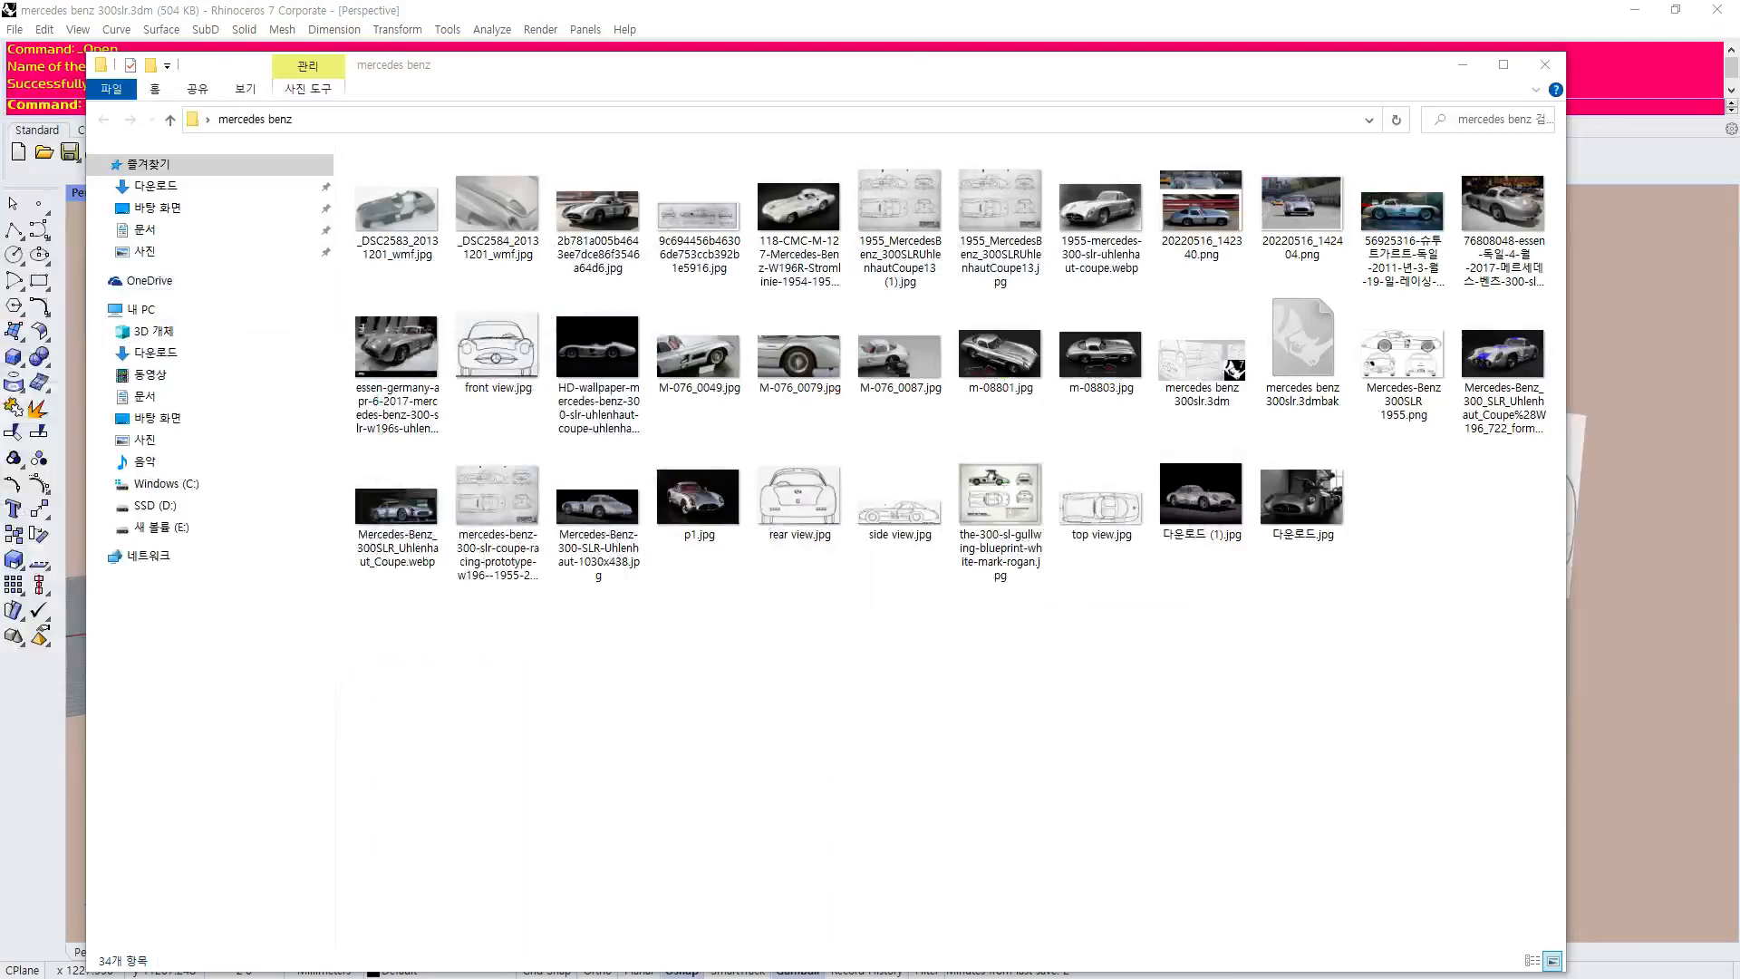
{"action": "left_click_drag", "start_coordinate": [680, 72], "coordinate": [127, 977]}
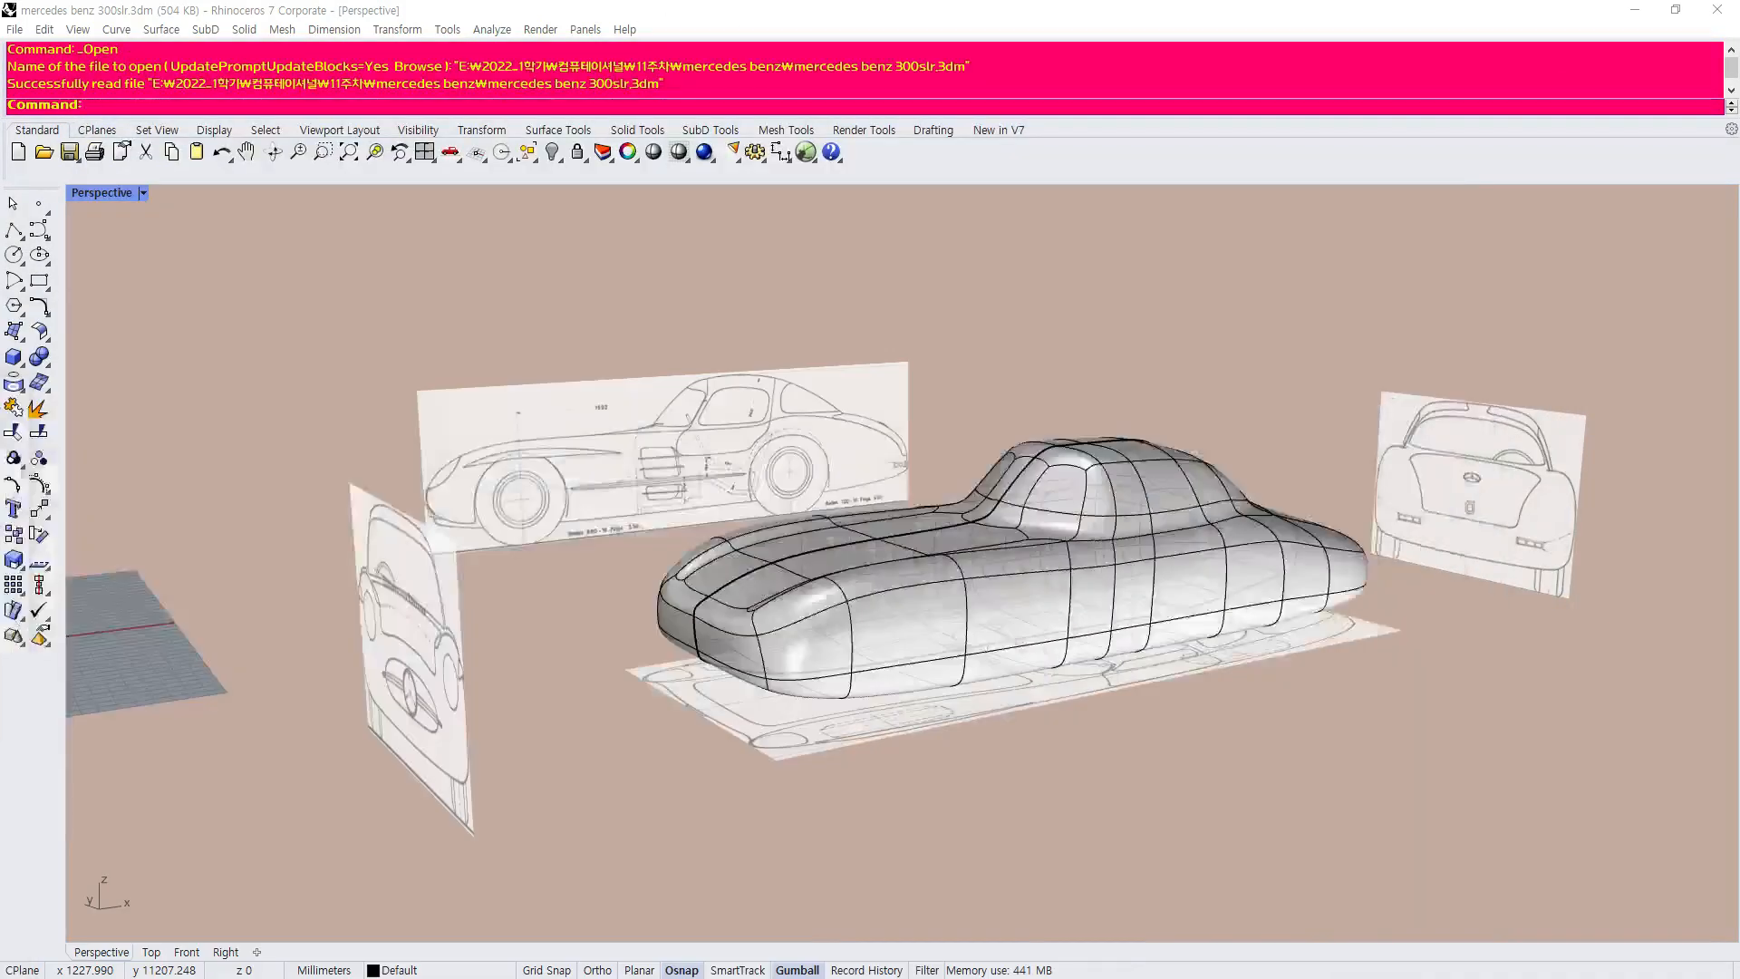
Move the Select SubD toolbar nearer the car model and restrict selection to SubD faces.
{"action": "left_click", "coordinate": [573, 579]}
{"action": "right_click_drag", "start_coordinate": [573, 579], "coordinate": [765, 796]}
{"action": "scroll", "coordinate": [964, 532], "scroll_direction": "up", "scroll_amount": 3}
{"action": "scroll", "coordinate": [964, 524], "scroll_direction": "down", "scroll_amount": 3}
{"action": "scroll", "coordinate": [972, 589], "scroll_direction": "up", "scroll_amount": 3}
{"action": "scroll", "coordinate": [1118, 377], "scroll_direction": "up", "scroll_amount": 3}
{"action": "scroll", "coordinate": [1154, 366], "scroll_direction": "up", "scroll_amount": 3}
{"action": "scroll", "coordinate": [1146, 379], "scroll_direction": "down", "scroll_amount": 3}
{"action": "left_click_drag", "start_coordinate": [136, 499], "coordinate": [633, 262]}
{"action": "left_click", "coordinate": [745, 286]}
{"action": "left_click", "coordinate": [745, 287]}
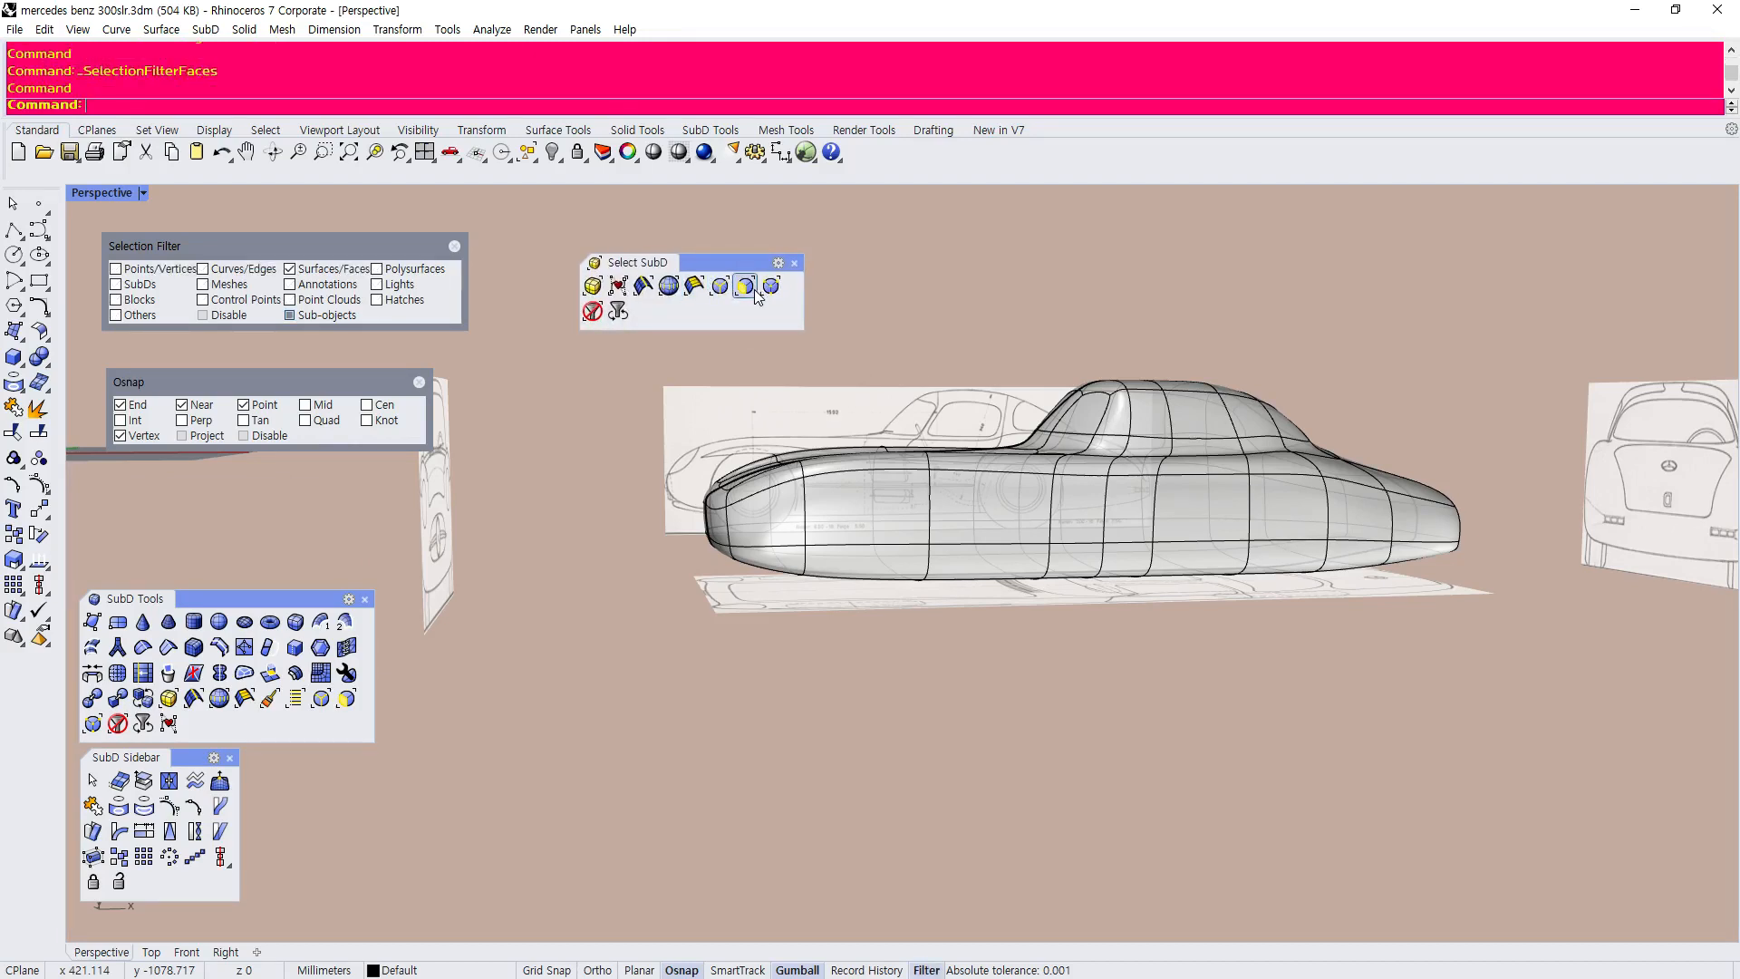
Try the vertex and face selection filters, picking one face on the front fender and clearing the selection.
{"action": "left_click", "coordinate": [770, 287]}
{"action": "scroll", "coordinate": [795, 435], "scroll_direction": "down", "scroll_amount": 4}
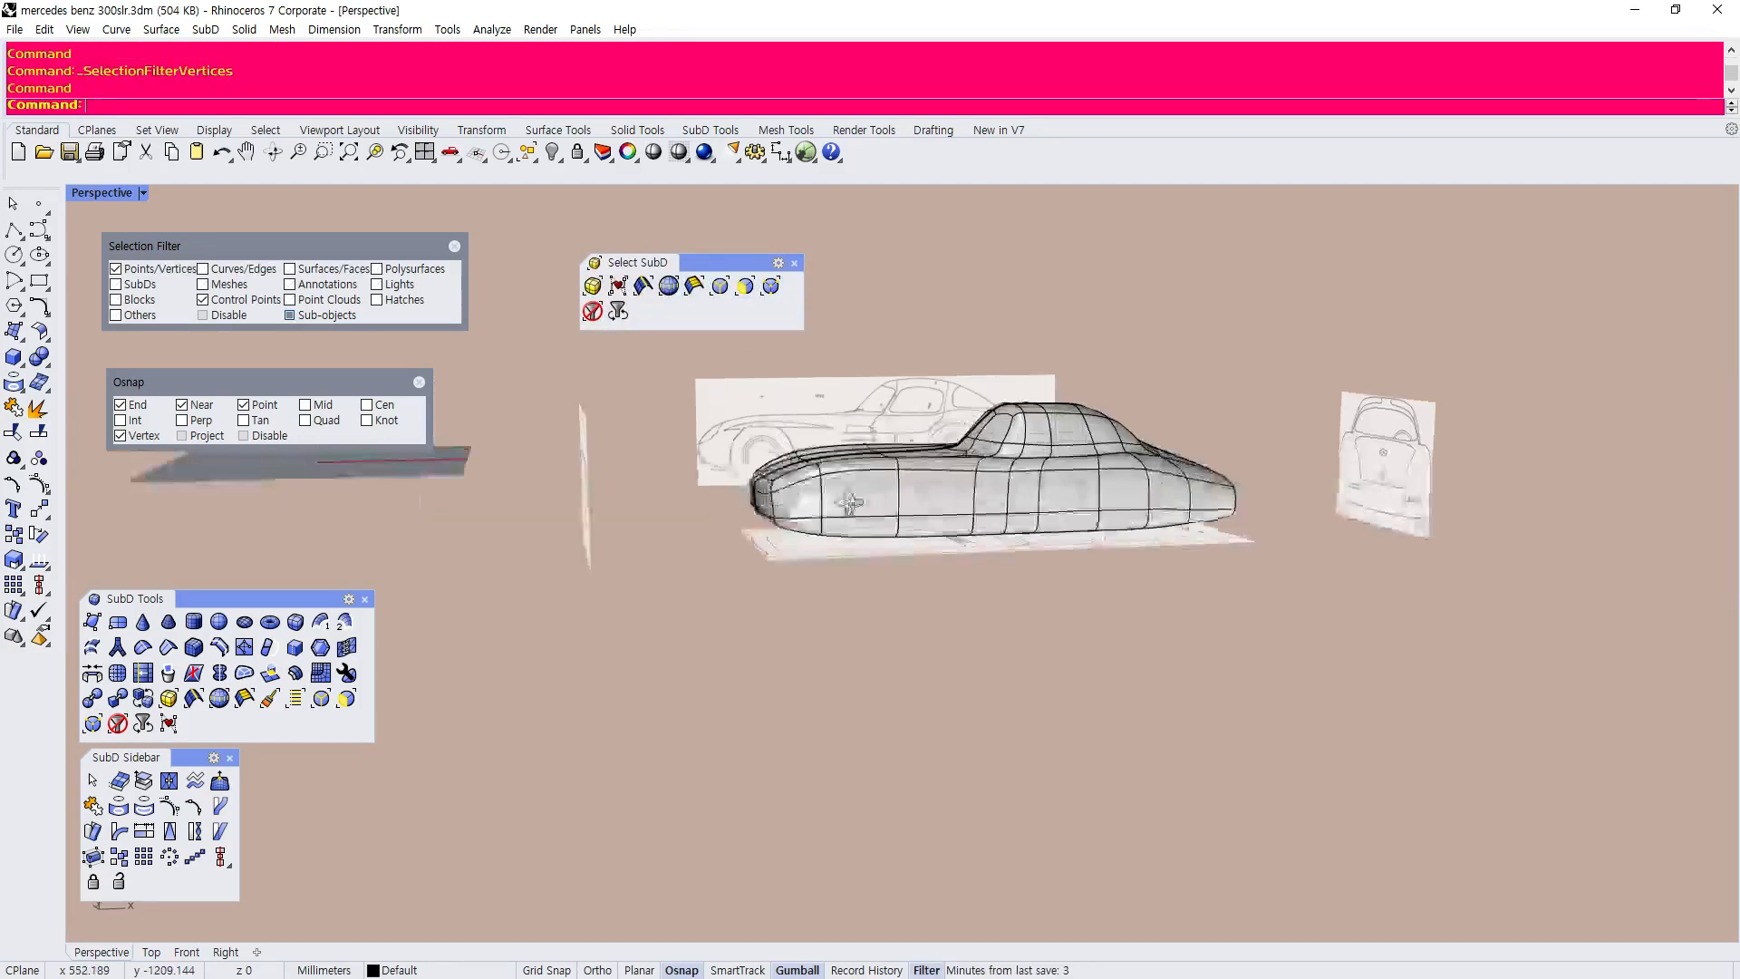
{"action": "right_click_drag", "start_coordinate": [796, 444], "coordinate": [854, 554]}
{"action": "scroll", "coordinate": [854, 555], "scroll_direction": "up", "scroll_amount": 5}
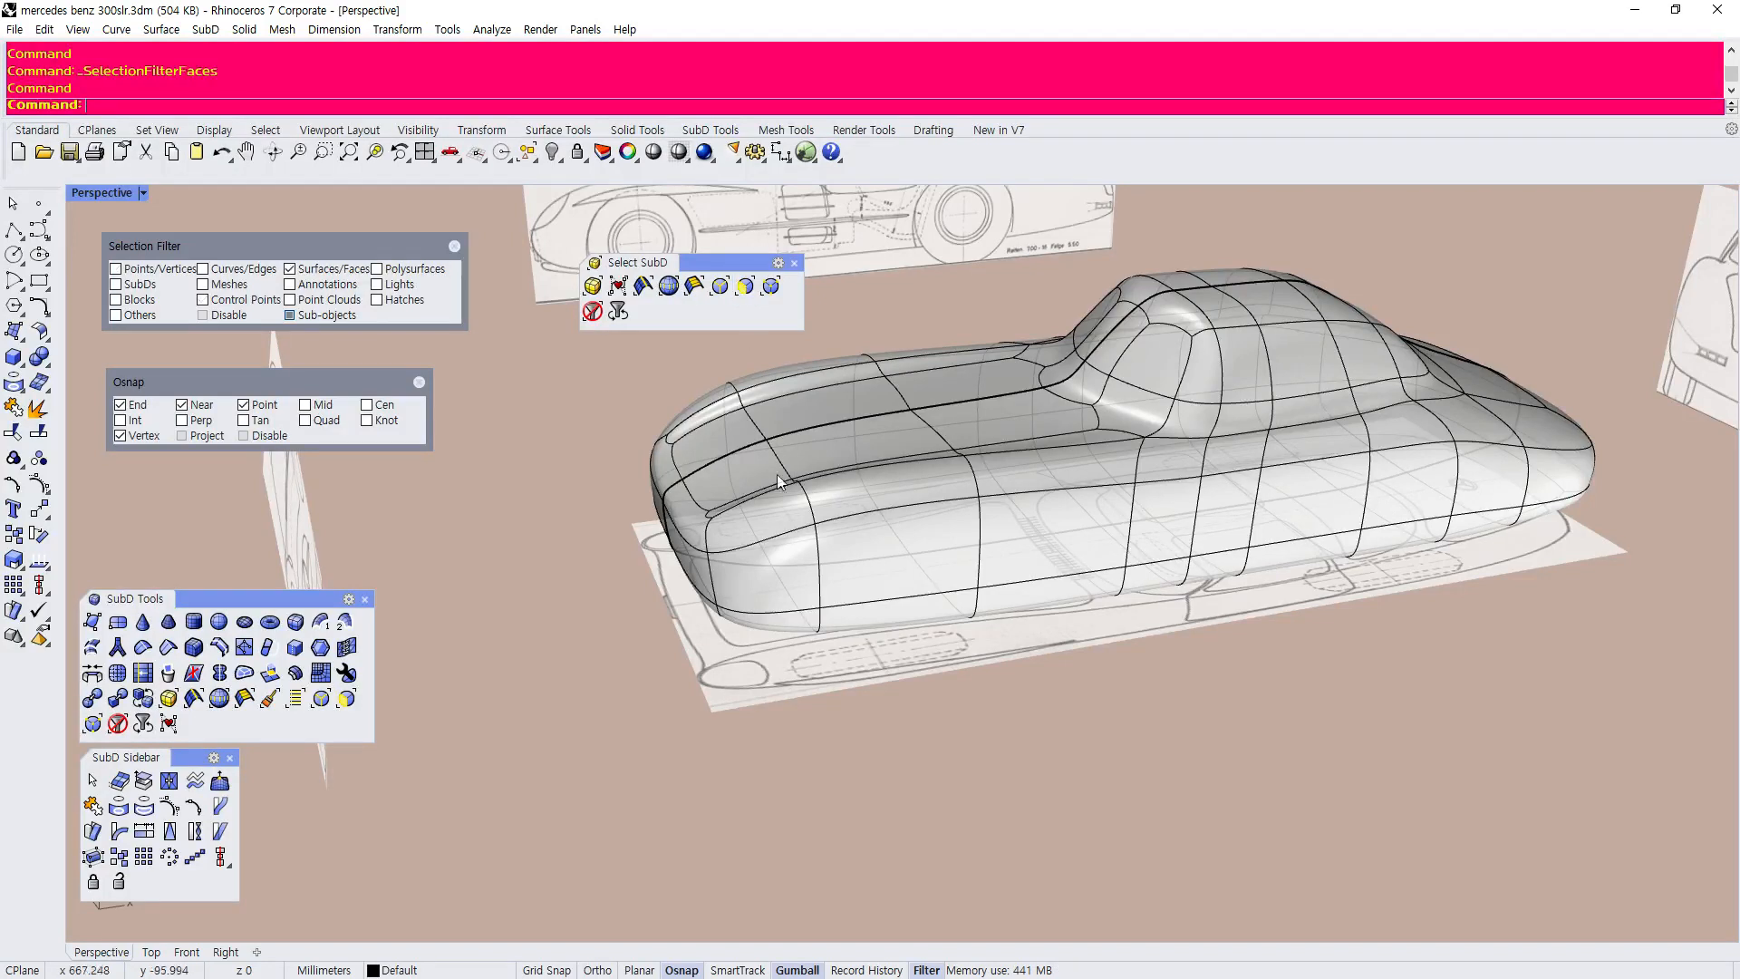
{"action": "left_click", "coordinate": [813, 532]}
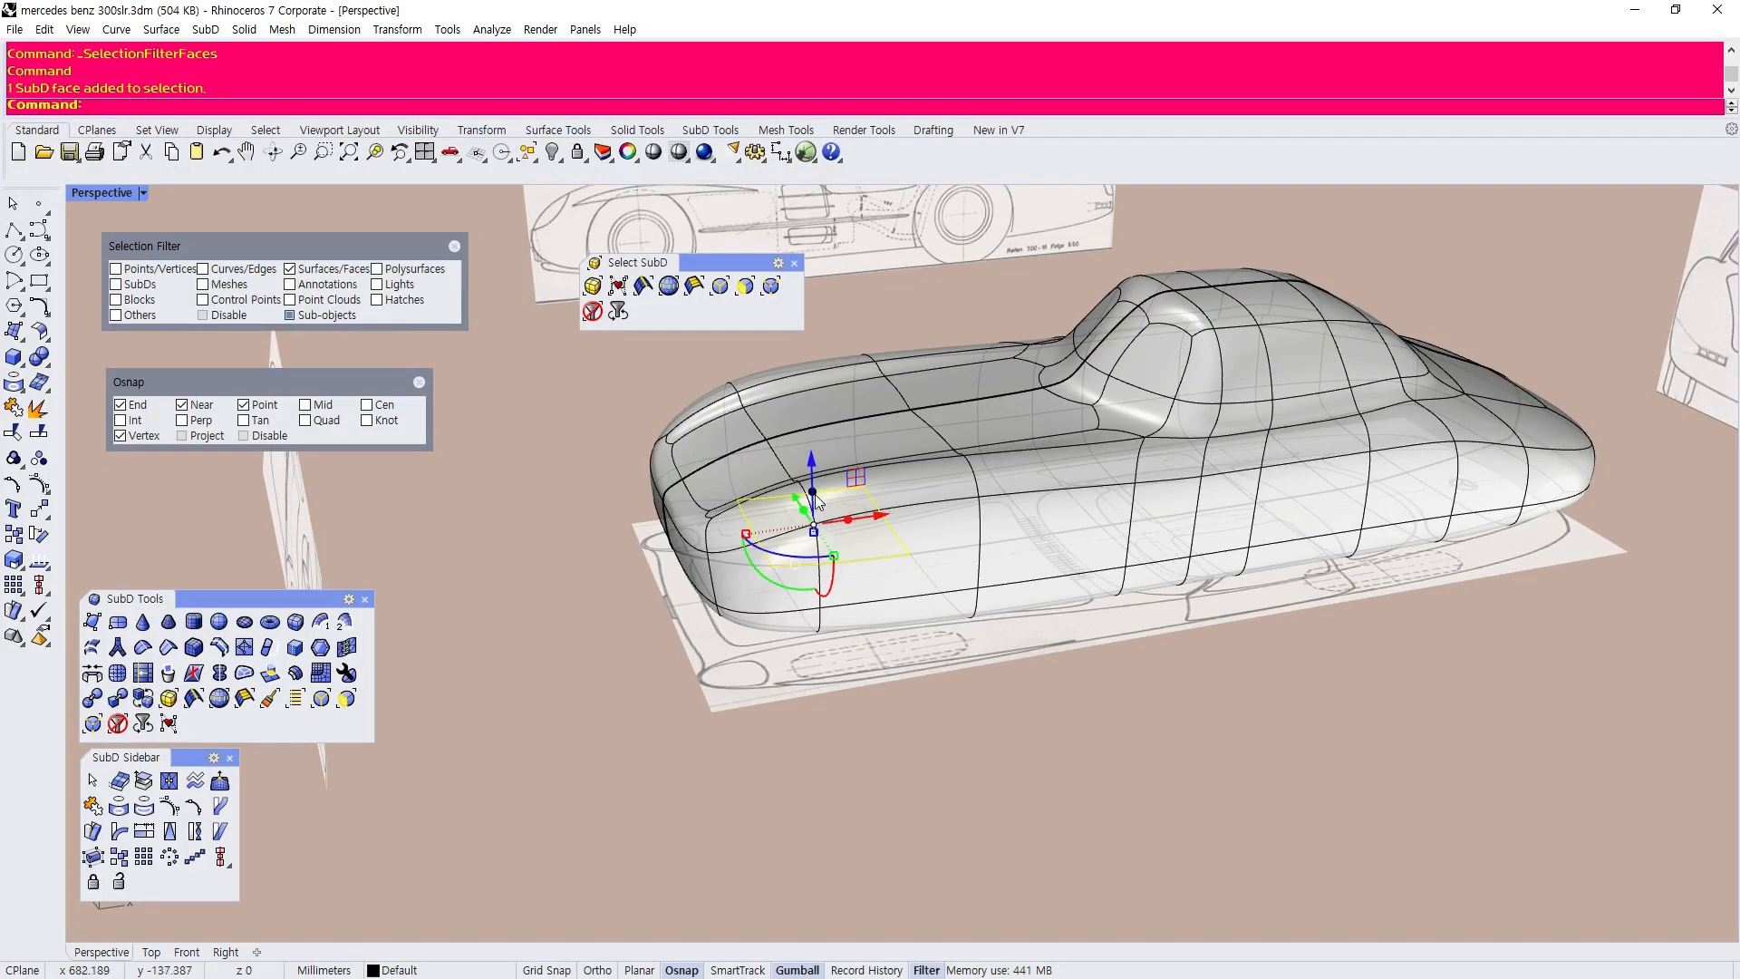
{"action": "key", "text": "Escape"}
Restrict selection to SubD edges and move the SubD Tools toolbar closer to the car model.
{"action": "left_click", "coordinate": [720, 286]}
{"action": "right_click_drag", "start_coordinate": [716, 509], "coordinate": [371, 521]}
{"action": "left_click_drag", "start_coordinate": [244, 599], "coordinate": [397, 496]}
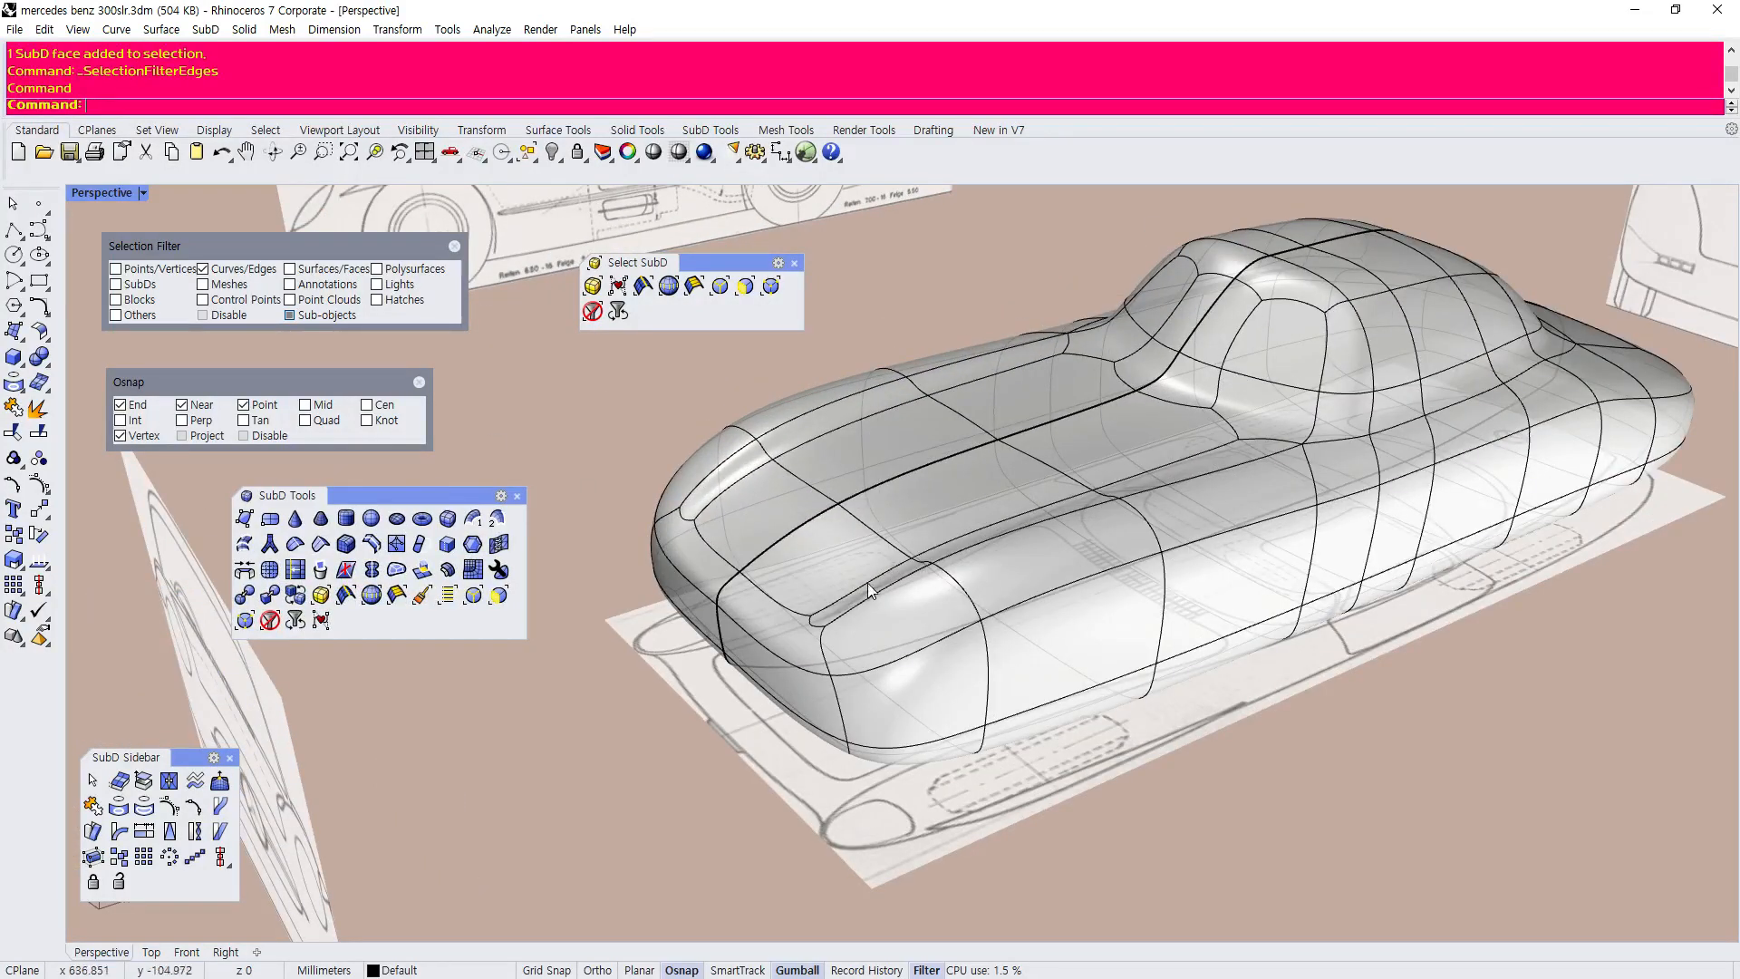
Review the 1955-mercedes-300-slr-uhlenhaut-coupe.webp reference photo in the browser and close it.
{"action": "right_click_drag", "start_coordinate": [870, 591], "coordinate": [965, 558]}
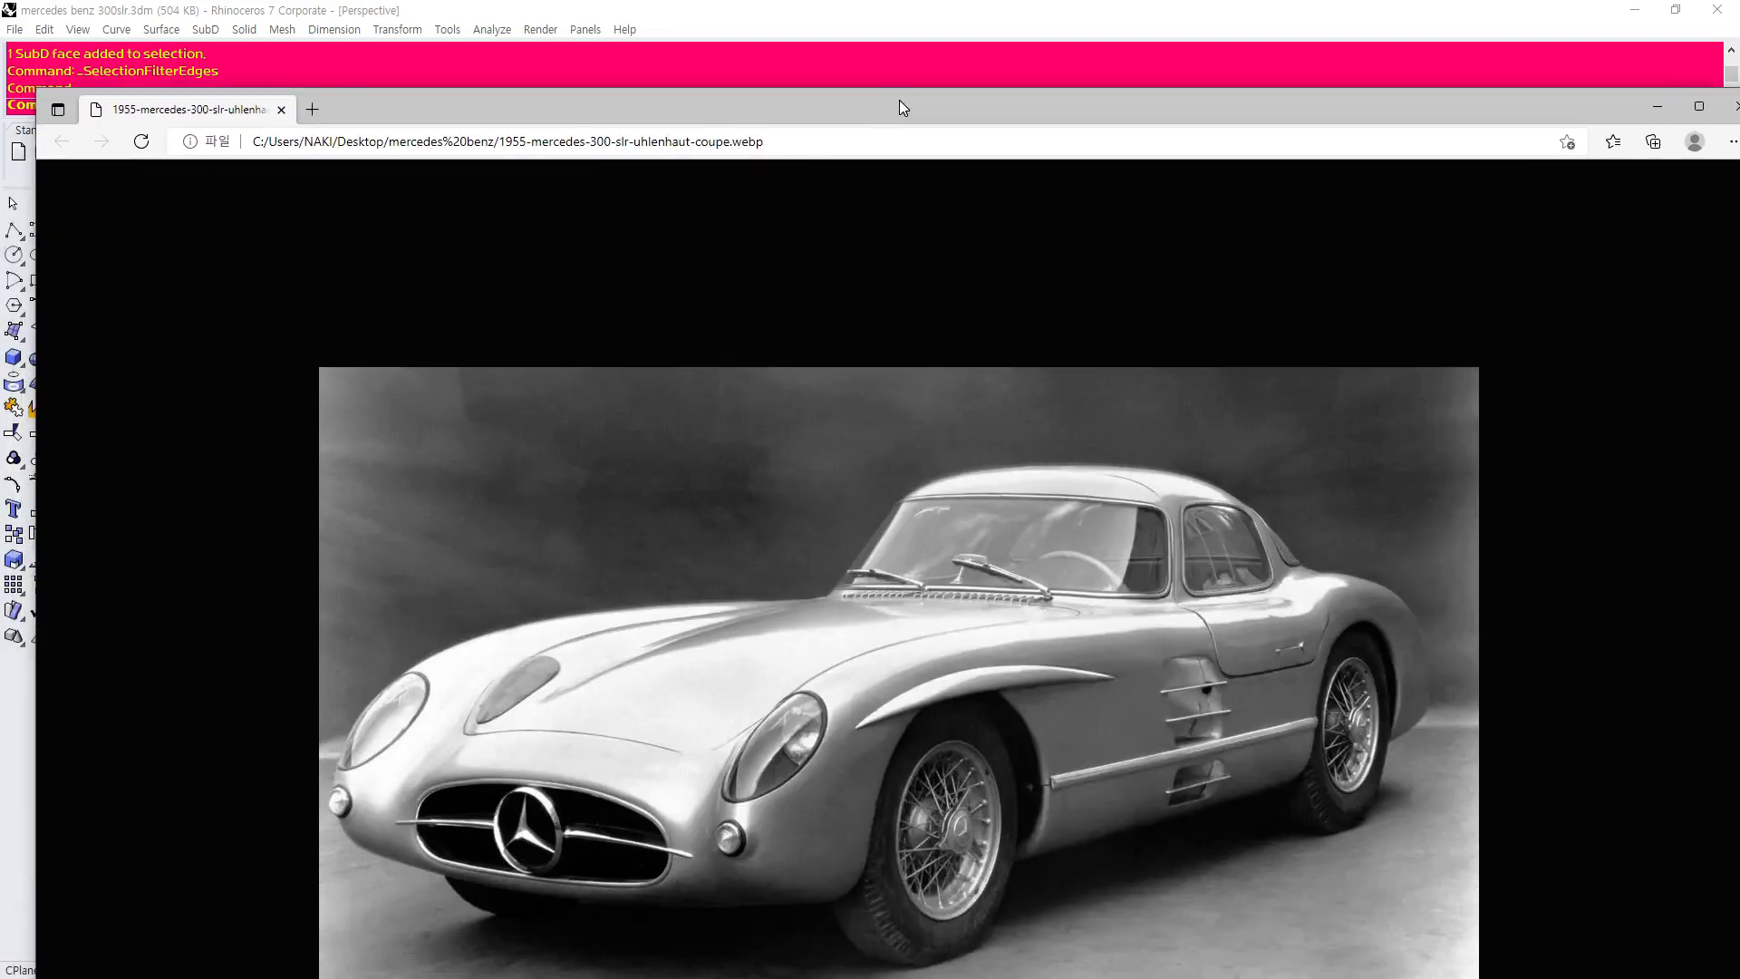
{"action": "left_click_drag", "start_coordinate": [899, 102], "coordinate": [1058, 10]}
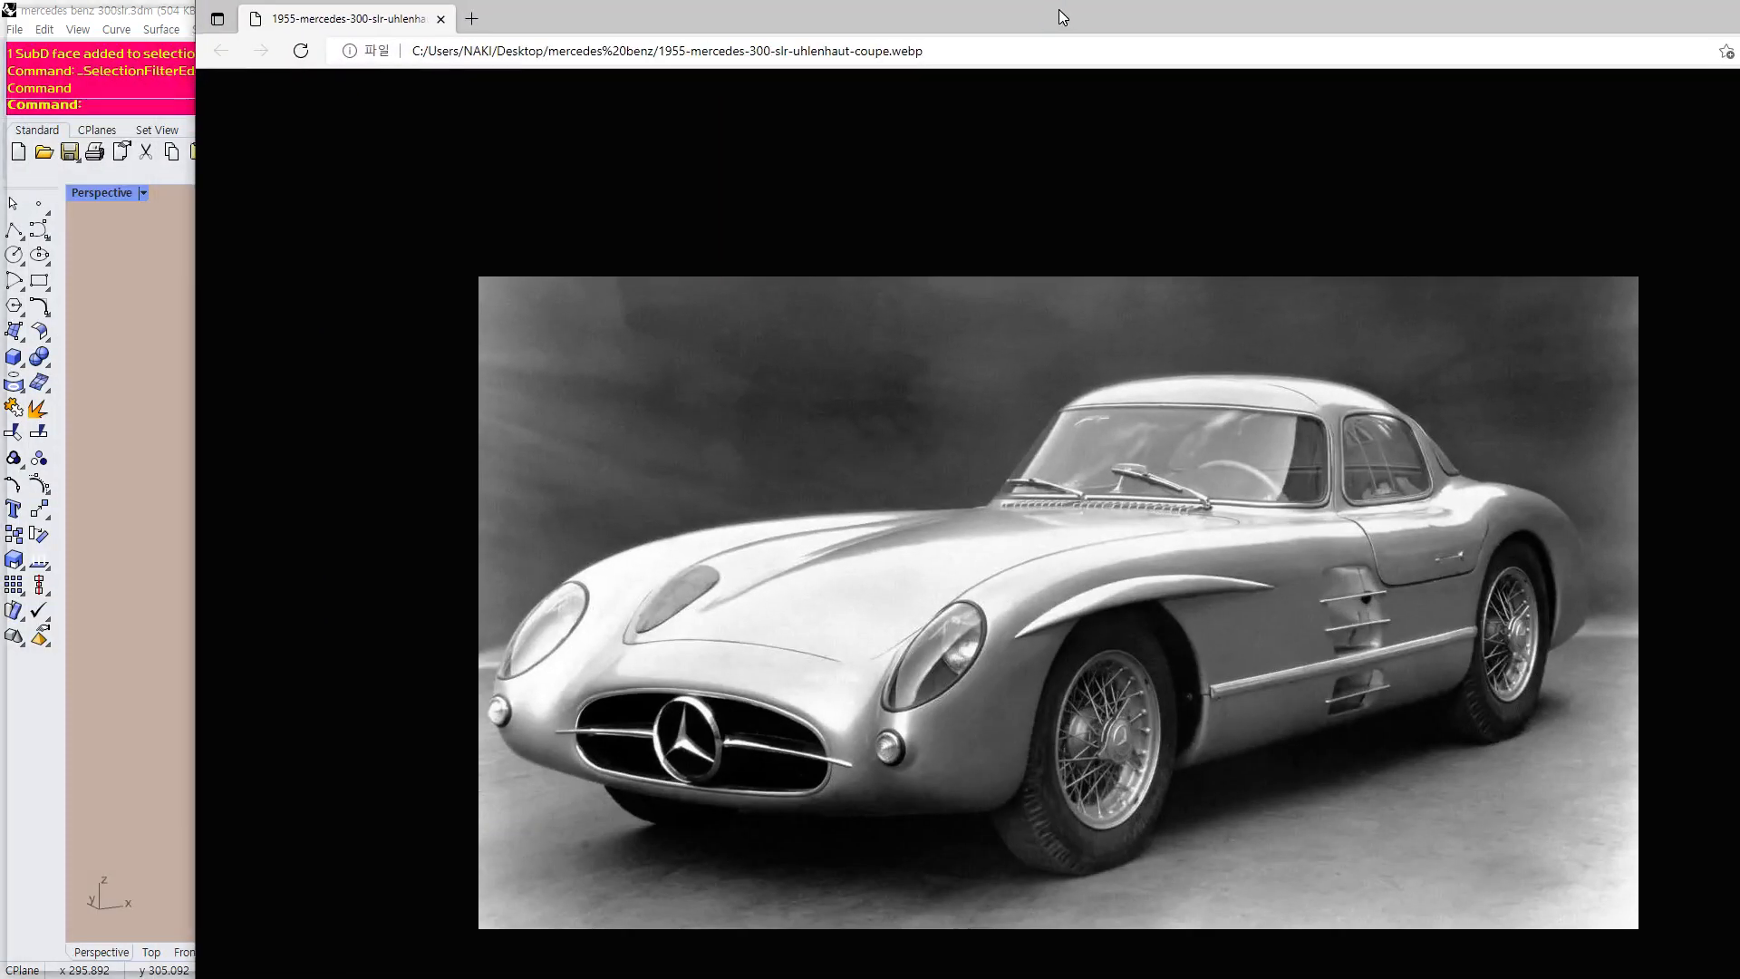
{"action": "left_click", "coordinate": [166, 9]}
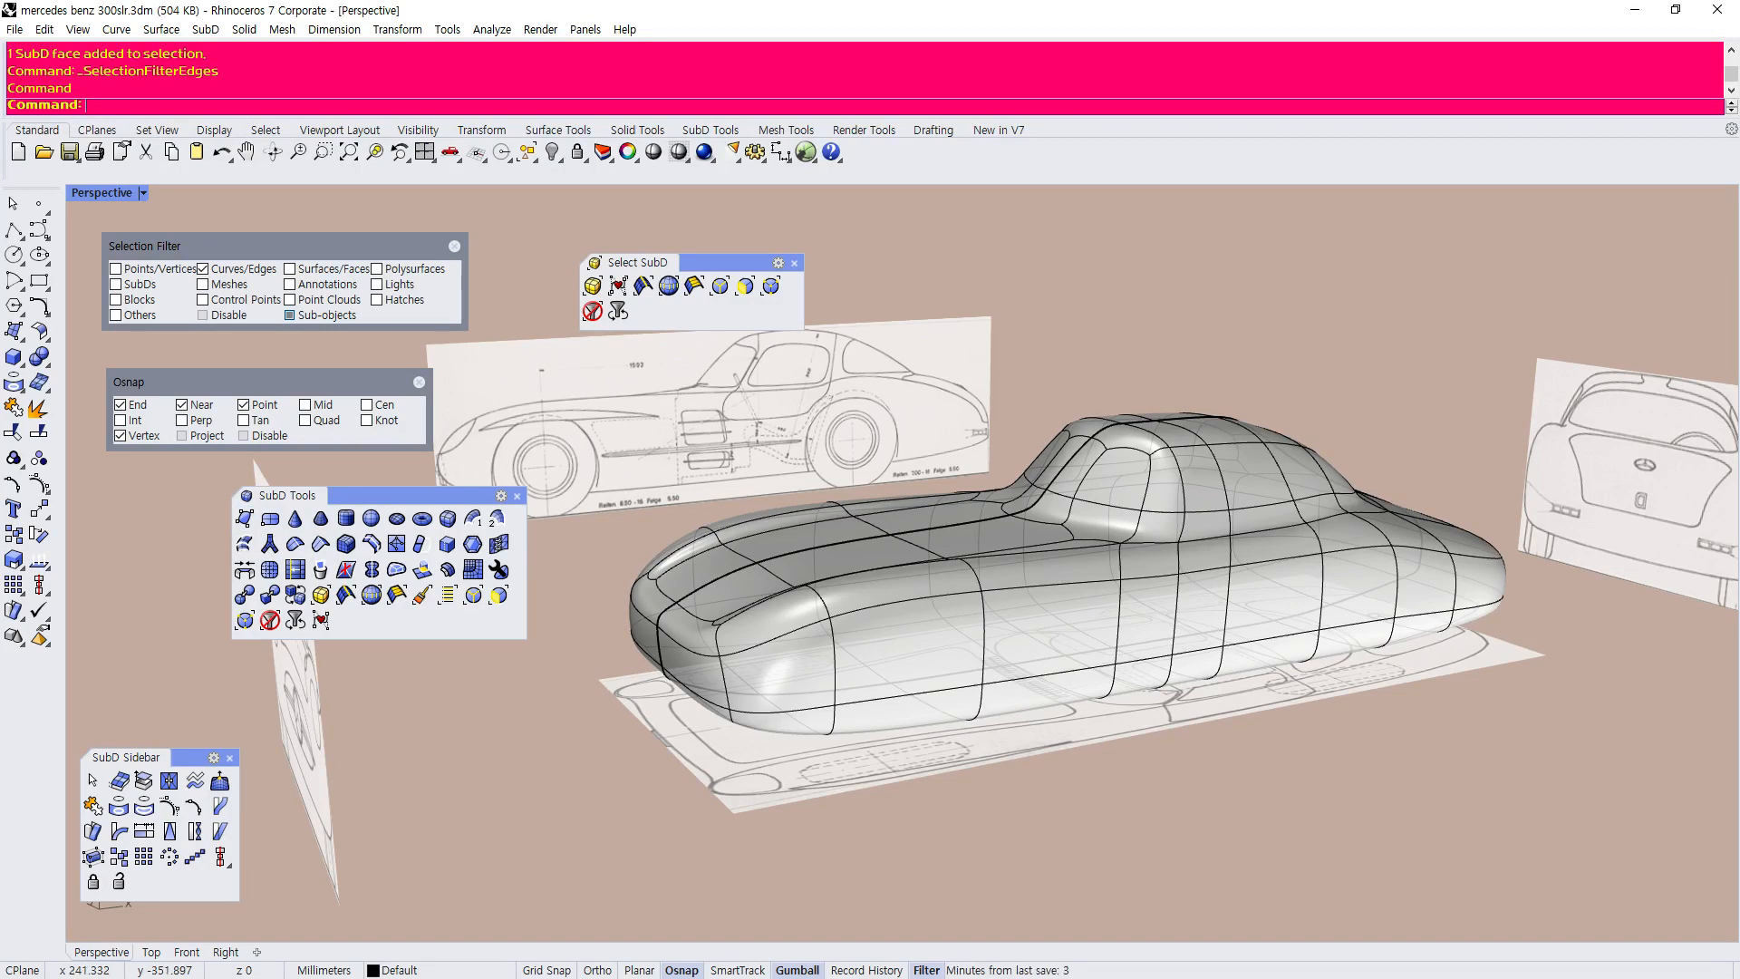
{"action": "key", "text": "alt+Tab"}
{"action": "left_click_drag", "start_coordinate": [698, 36], "coordinate": [611, 33]}
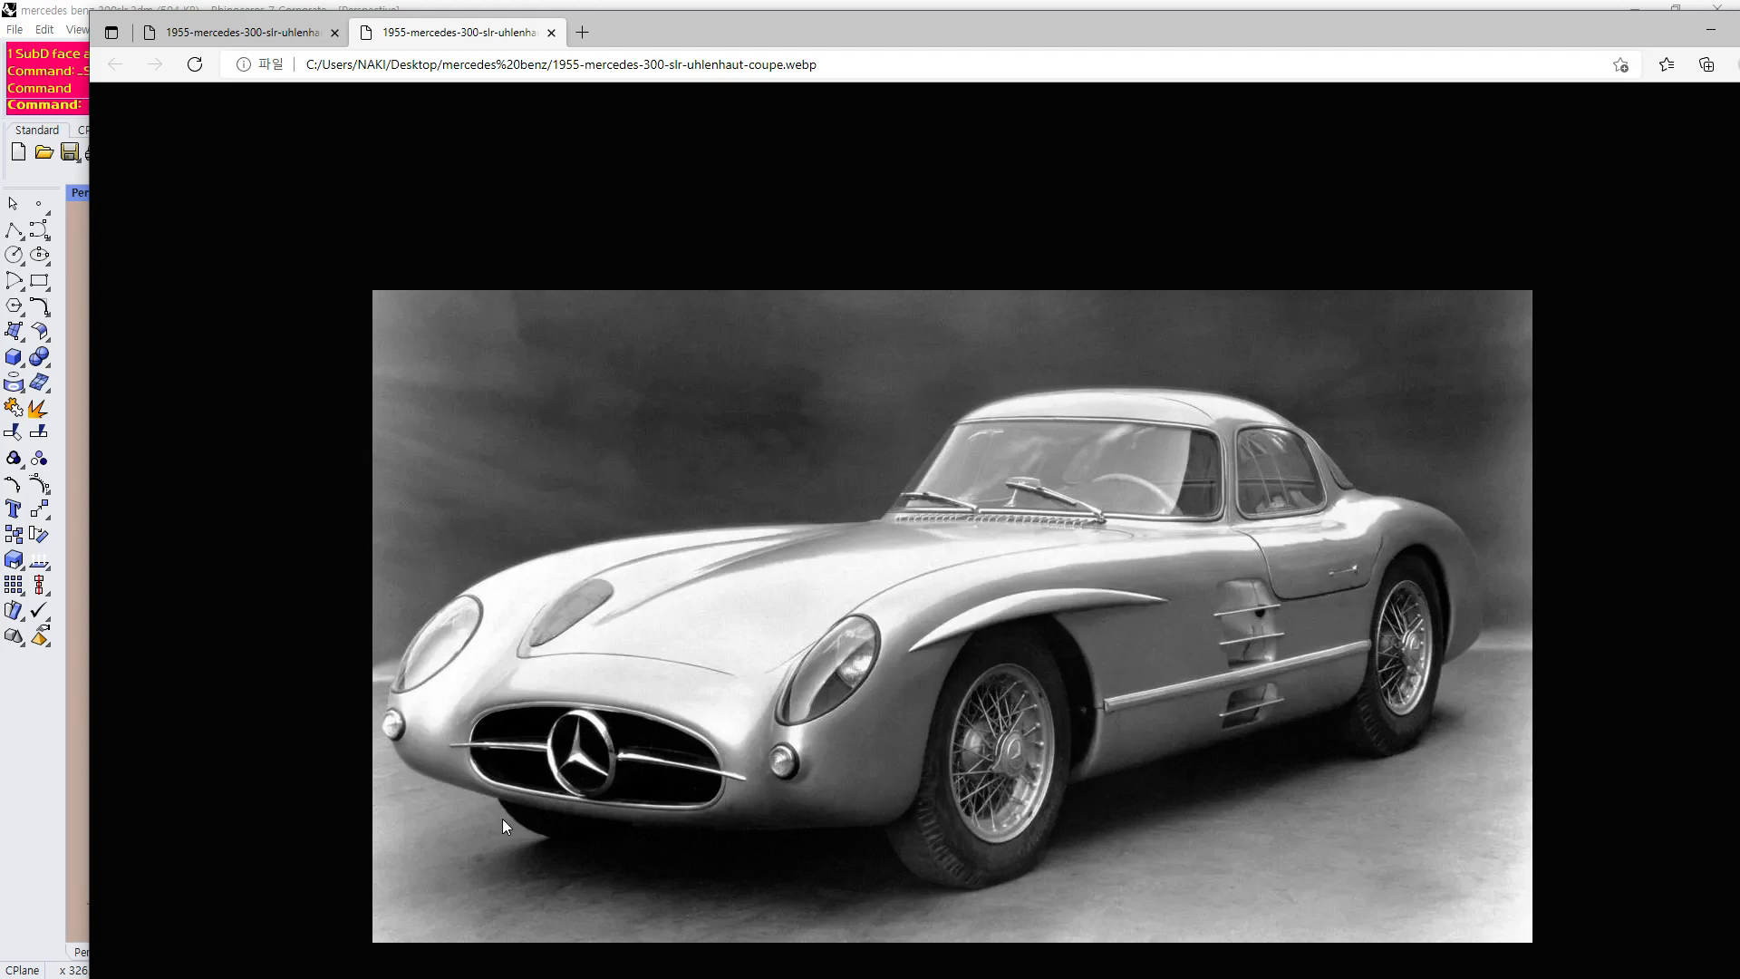
{"action": "left_click_drag", "start_coordinate": [656, 25], "coordinate": [570, 4]}
{"action": "left_click_drag", "start_coordinate": [1434, 16], "coordinate": [995, 145]}
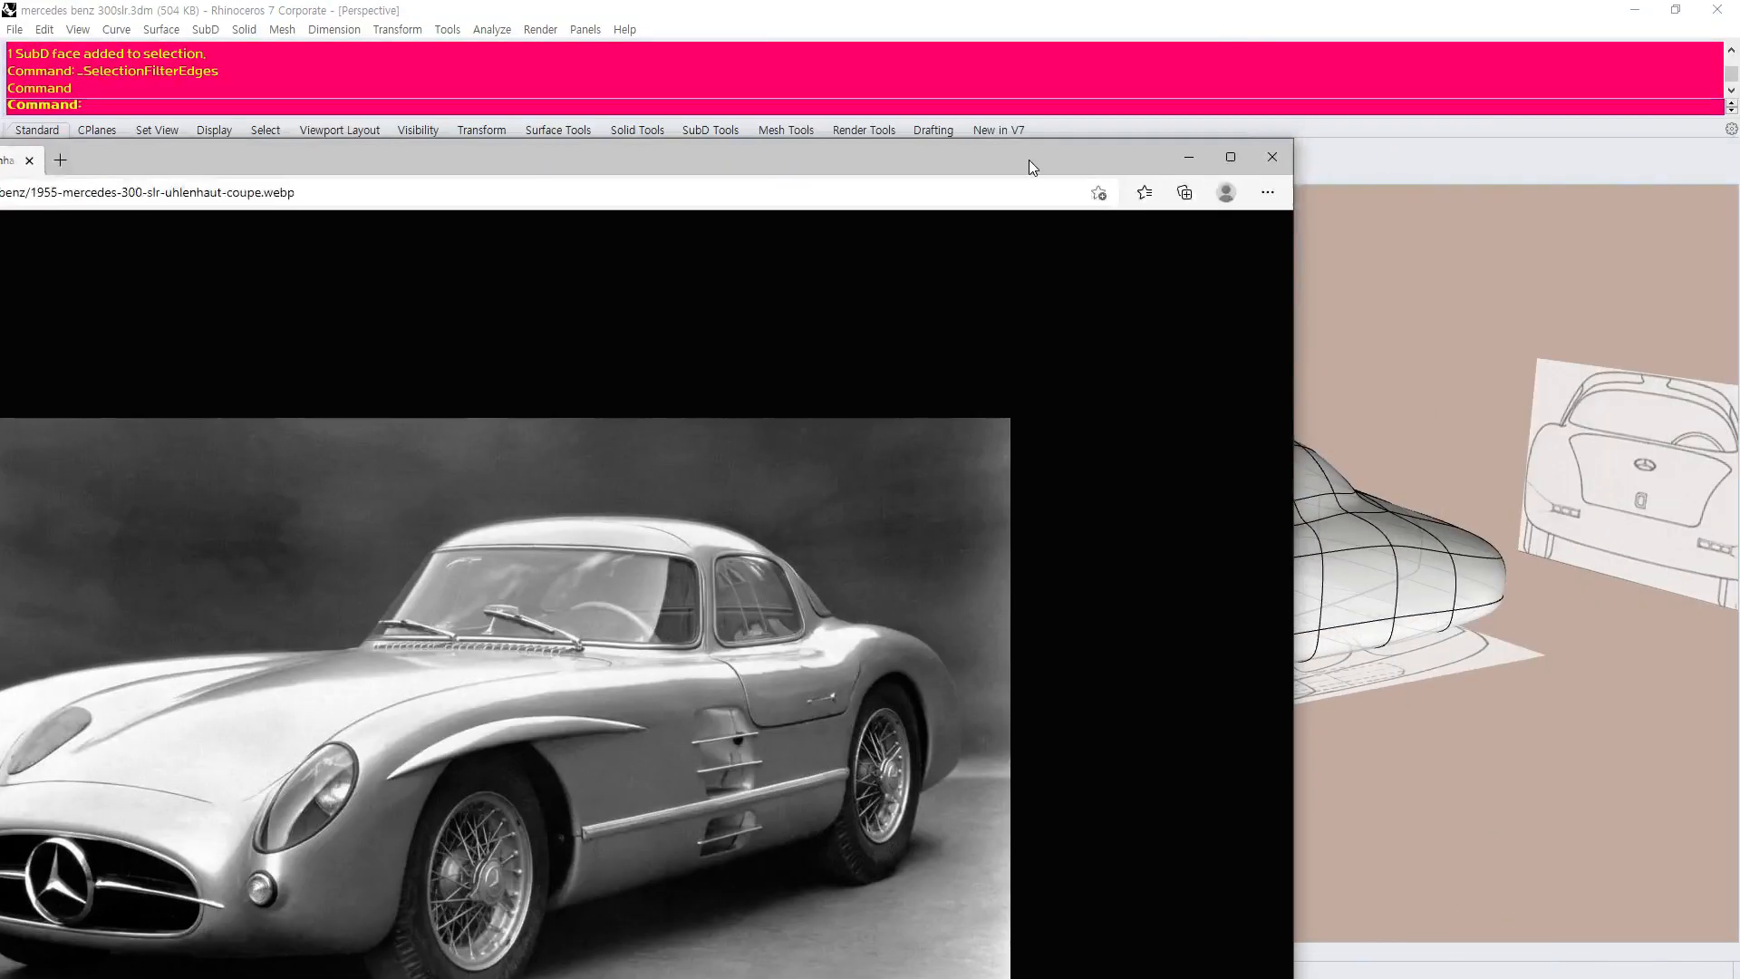
{"action": "left_click", "coordinate": [1287, 154]}
Move the SubD Tools toolbar directly beneath the Osnap panel, away from the car model.
{"action": "scroll", "coordinate": [649, 570], "scroll_direction": "down", "scroll_amount": 4}
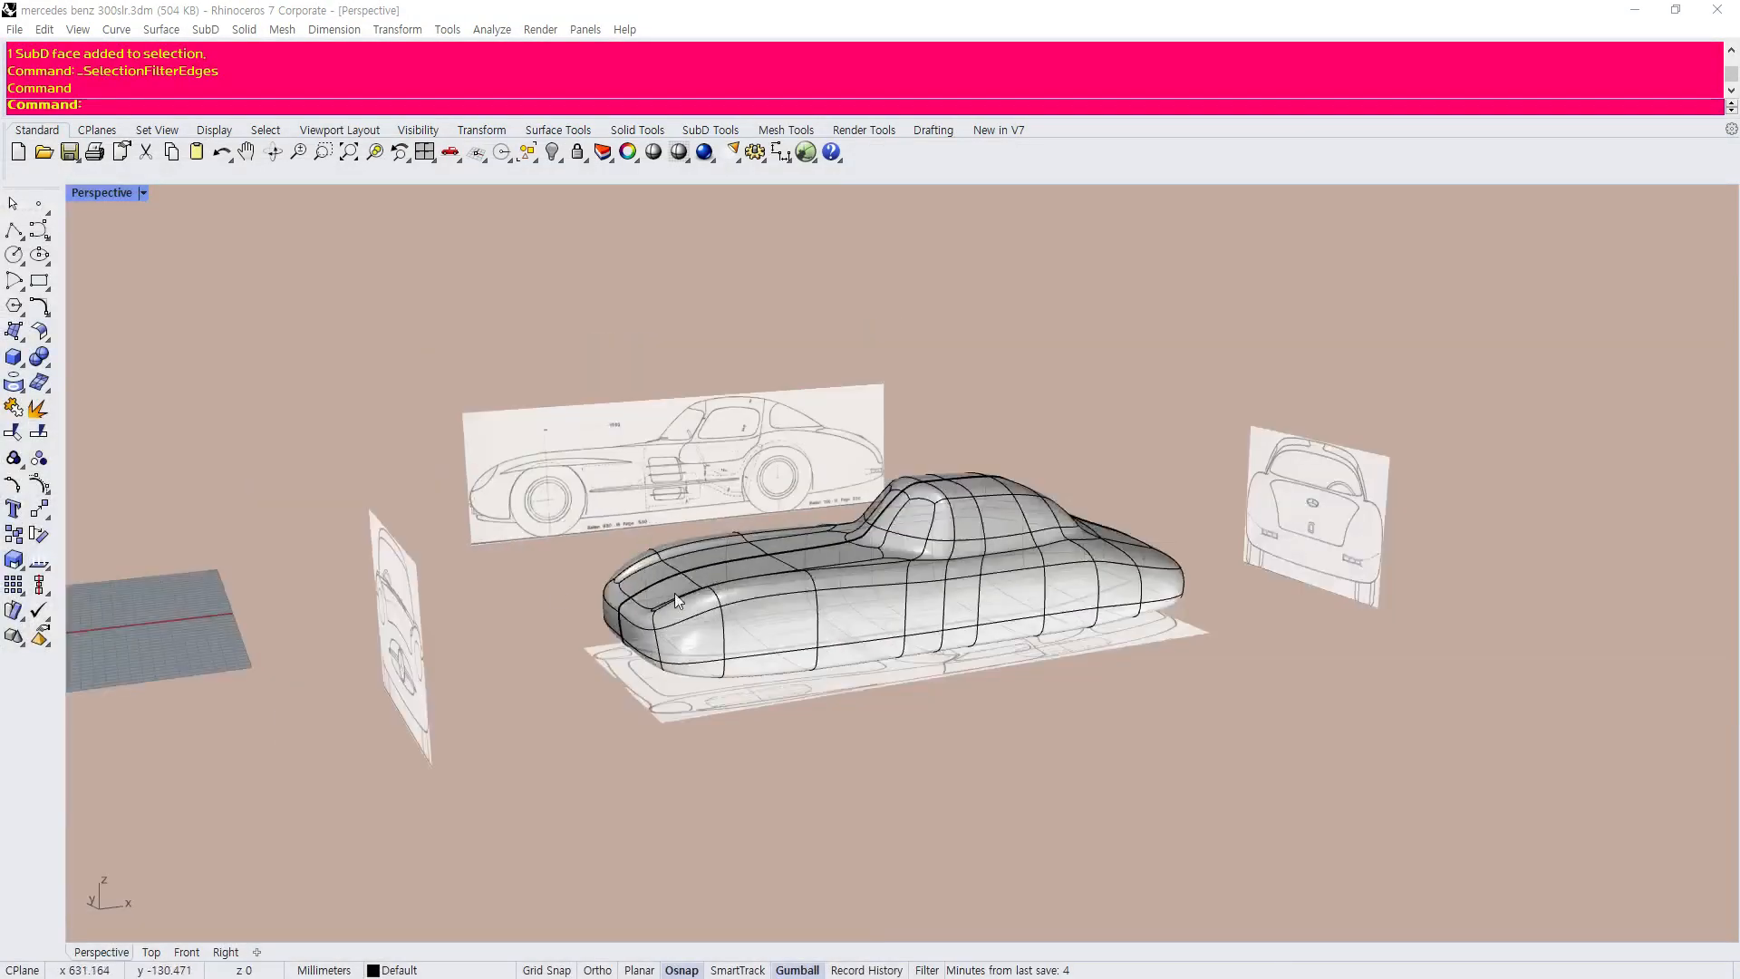
{"action": "scroll", "coordinate": [702, 611], "scroll_direction": "up", "scroll_amount": 4}
{"action": "right_click_drag", "start_coordinate": [744, 674], "coordinate": [758, 716]}
{"action": "scroll", "coordinate": [513, 703], "scroll_direction": "up", "scroll_amount": 3}
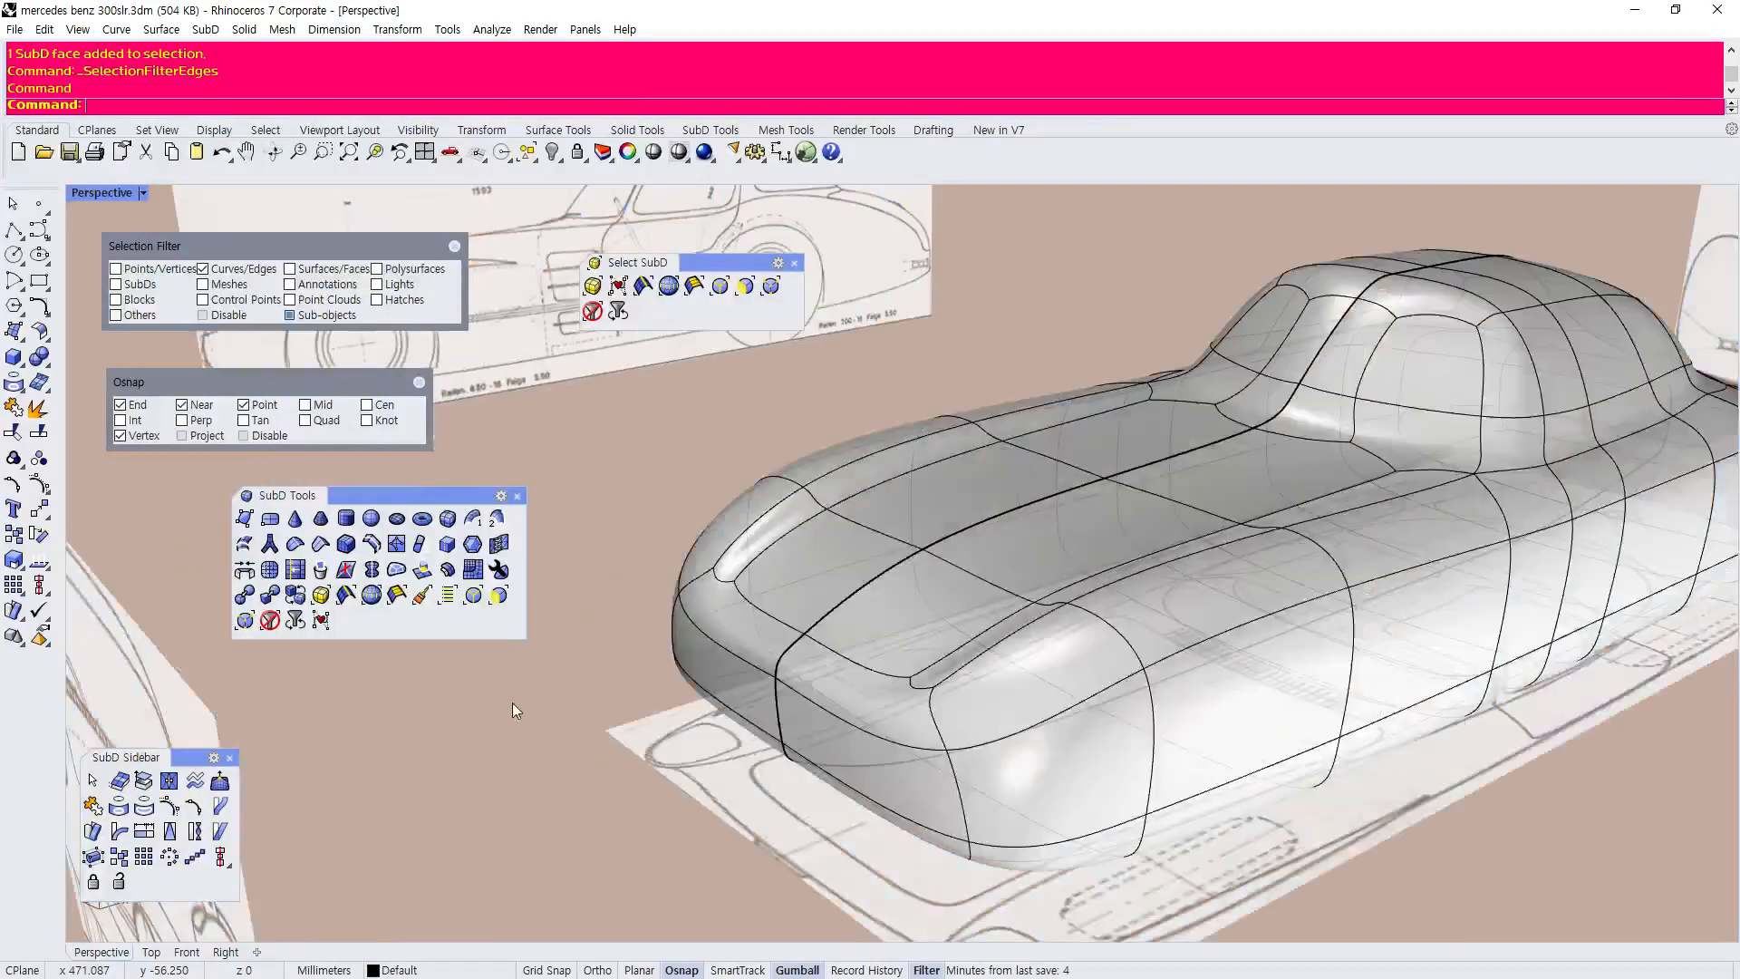
{"action": "scroll", "coordinate": [530, 667], "scroll_direction": "down", "scroll_amount": 3}
{"action": "scroll", "coordinate": [584, 667], "scroll_direction": "up", "scroll_amount": 4}
{"action": "right_click_drag", "start_coordinate": [627, 699], "coordinate": [633, 625]}
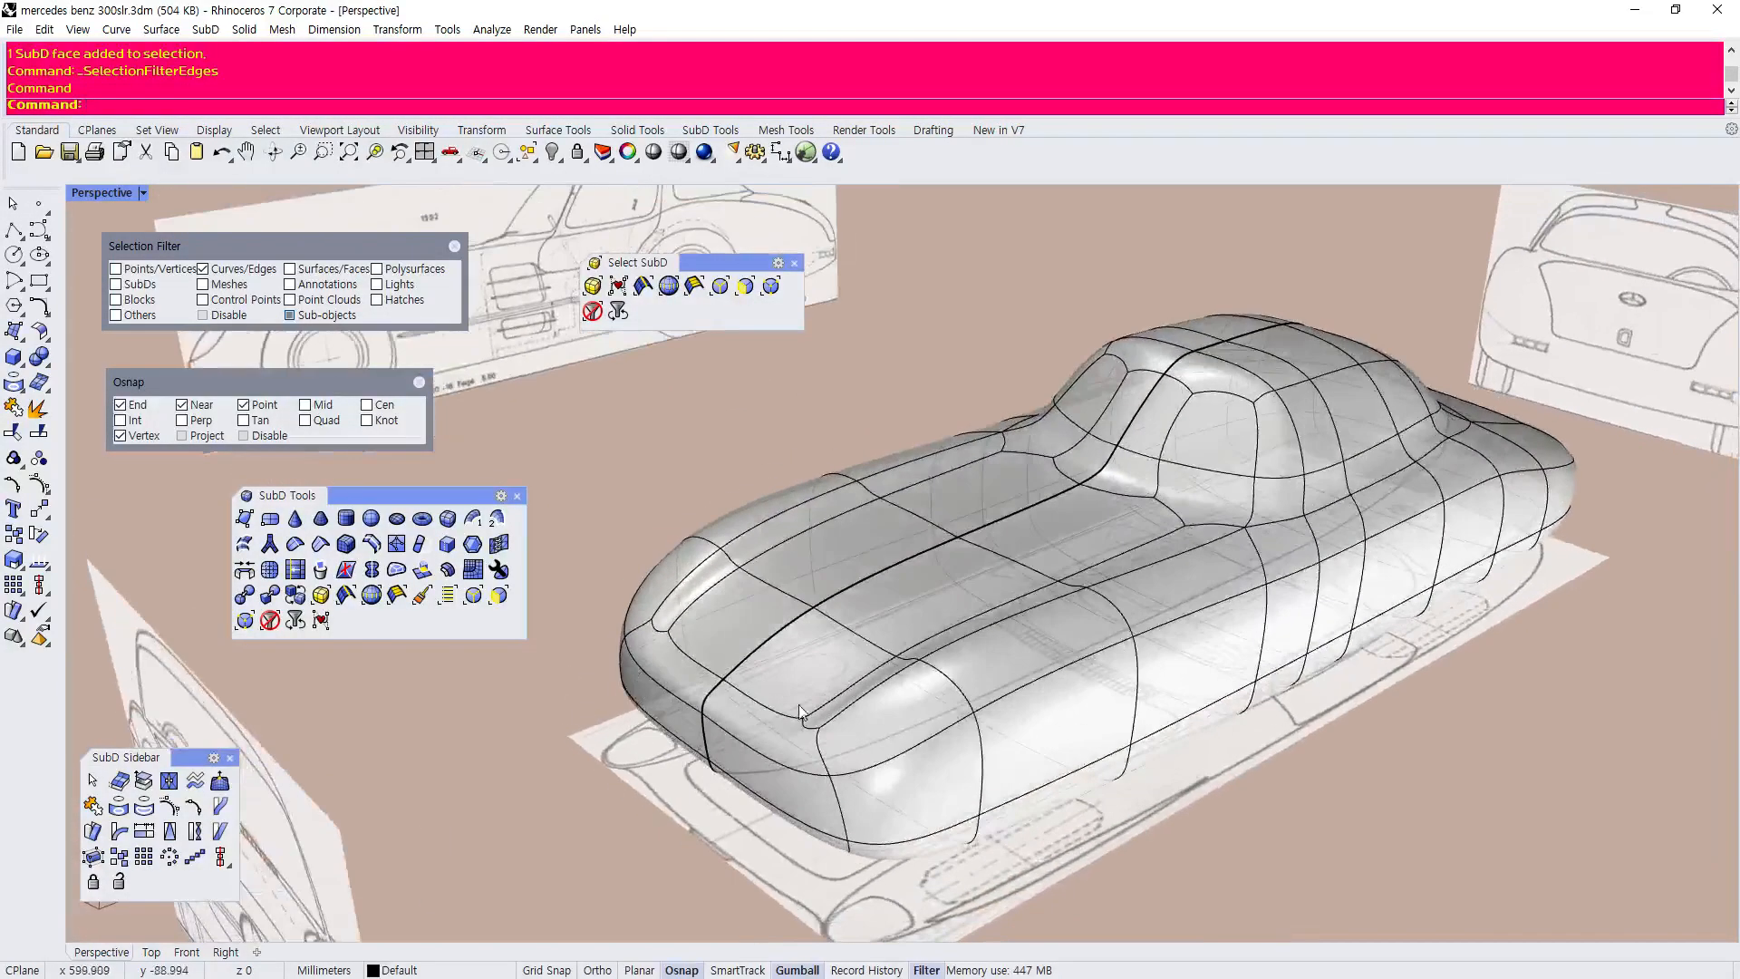
{"action": "scroll", "coordinate": [634, 598], "scroll_direction": "up", "scroll_amount": 3}
{"action": "scroll", "coordinate": [634, 580], "scroll_direction": "down", "scroll_amount": 4}
{"action": "left_click_drag", "start_coordinate": [417, 497], "coordinate": [308, 467]}
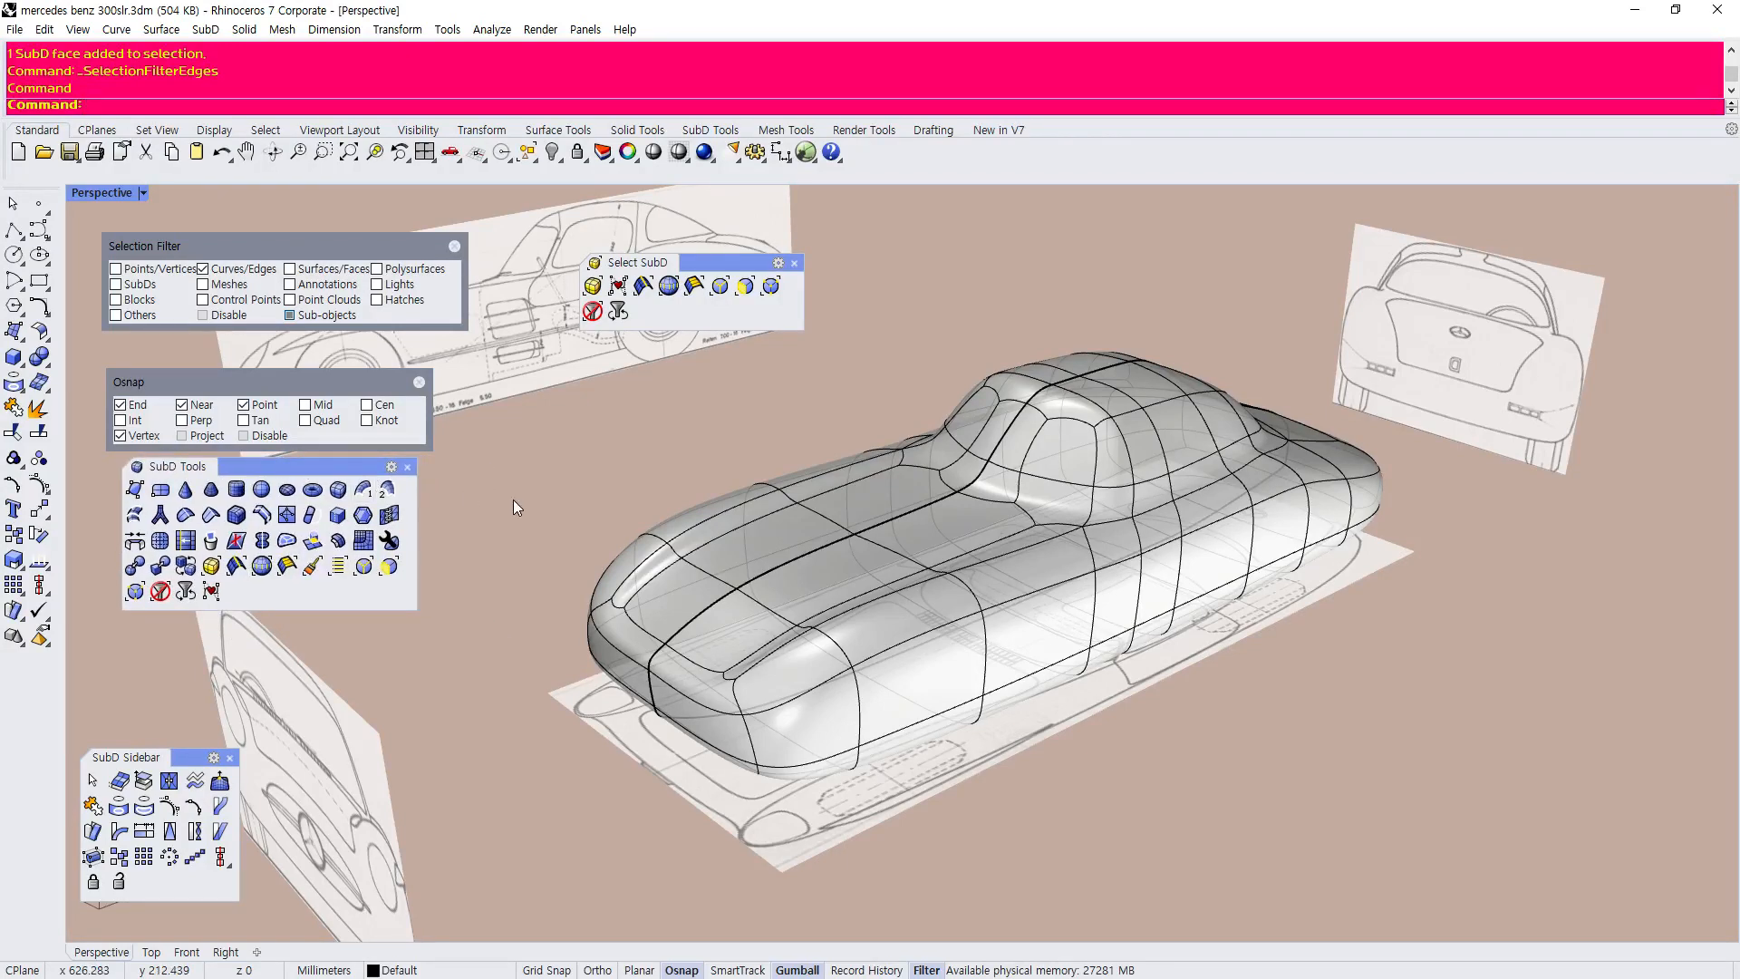
Examine the cabin, windshield and roof edge layout of the car body from the front and side.
{"action": "scroll", "coordinate": [513, 503], "scroll_direction": "up", "scroll_amount": 3}
{"action": "scroll", "coordinate": [513, 503], "scroll_direction": "down", "scroll_amount": 3}
{"action": "scroll", "coordinate": [513, 503], "scroll_direction": "up", "scroll_amount": 3}
{"action": "right_click_drag", "start_coordinate": [531, 503], "coordinate": [607, 489]}
{"action": "scroll", "coordinate": [608, 489], "scroll_direction": "up", "scroll_amount": 5}
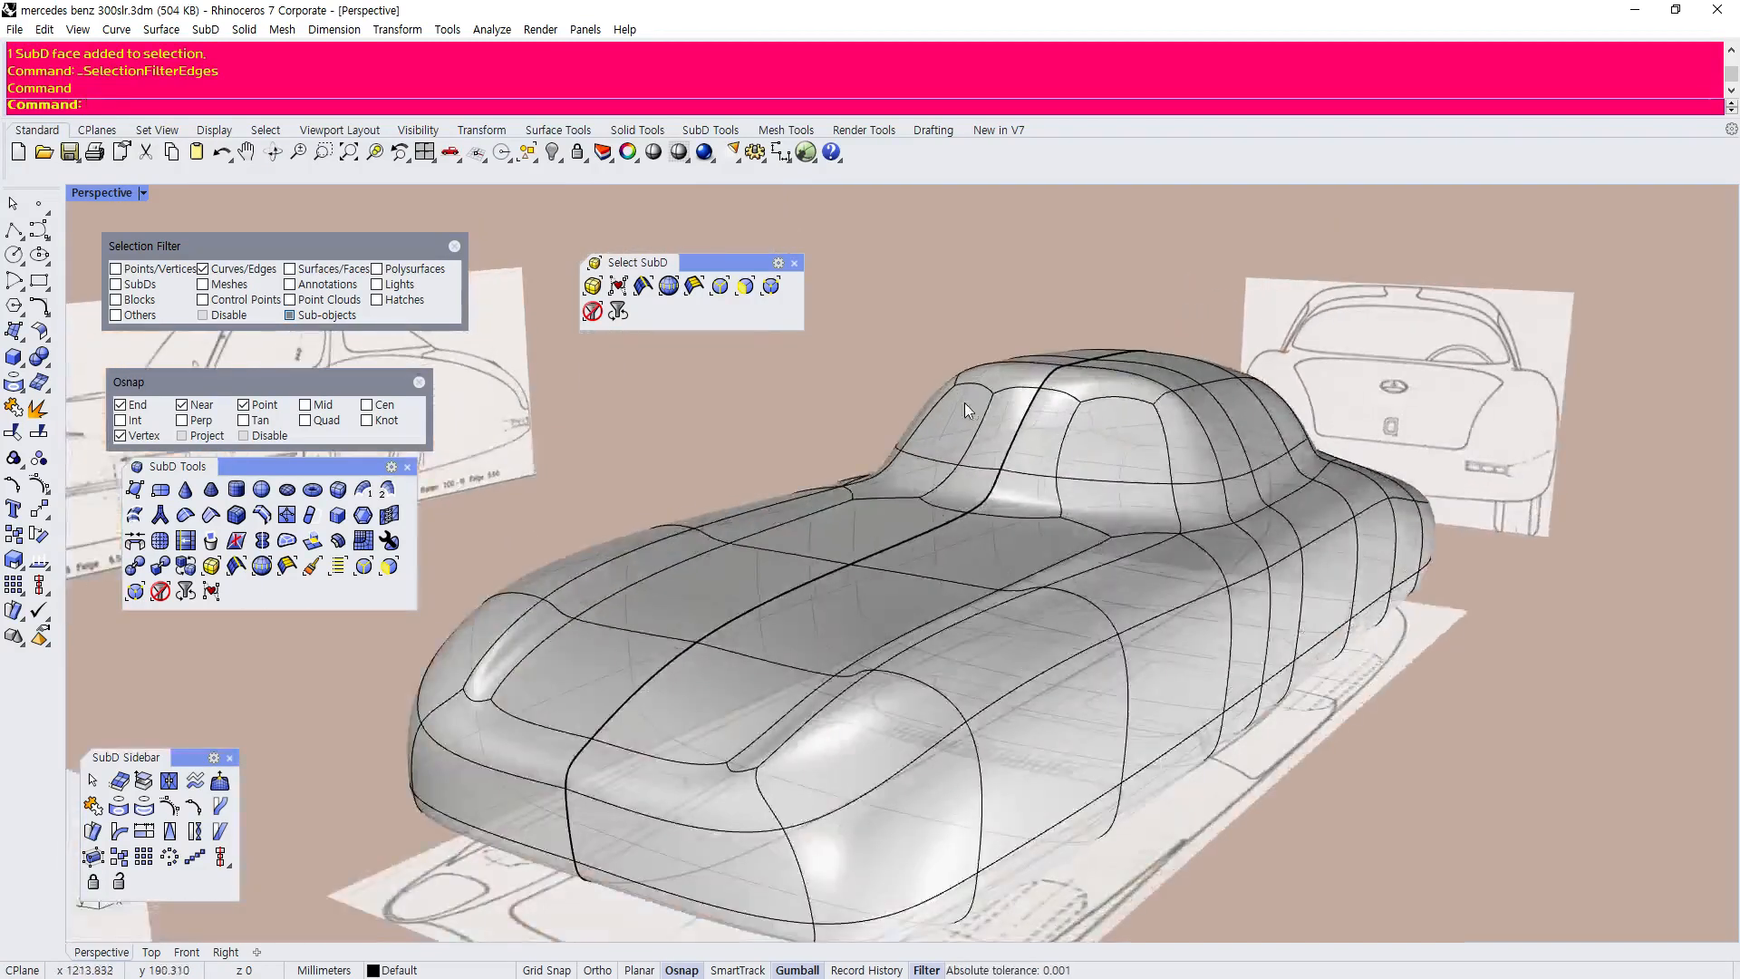
{"action": "scroll", "coordinate": [832, 434], "scroll_direction": "down", "scroll_amount": 2}
{"action": "right_click_drag", "start_coordinate": [856, 437], "coordinate": [894, 433]}
{"action": "scroll", "coordinate": [1266, 398], "scroll_direction": "up", "scroll_amount": 3}
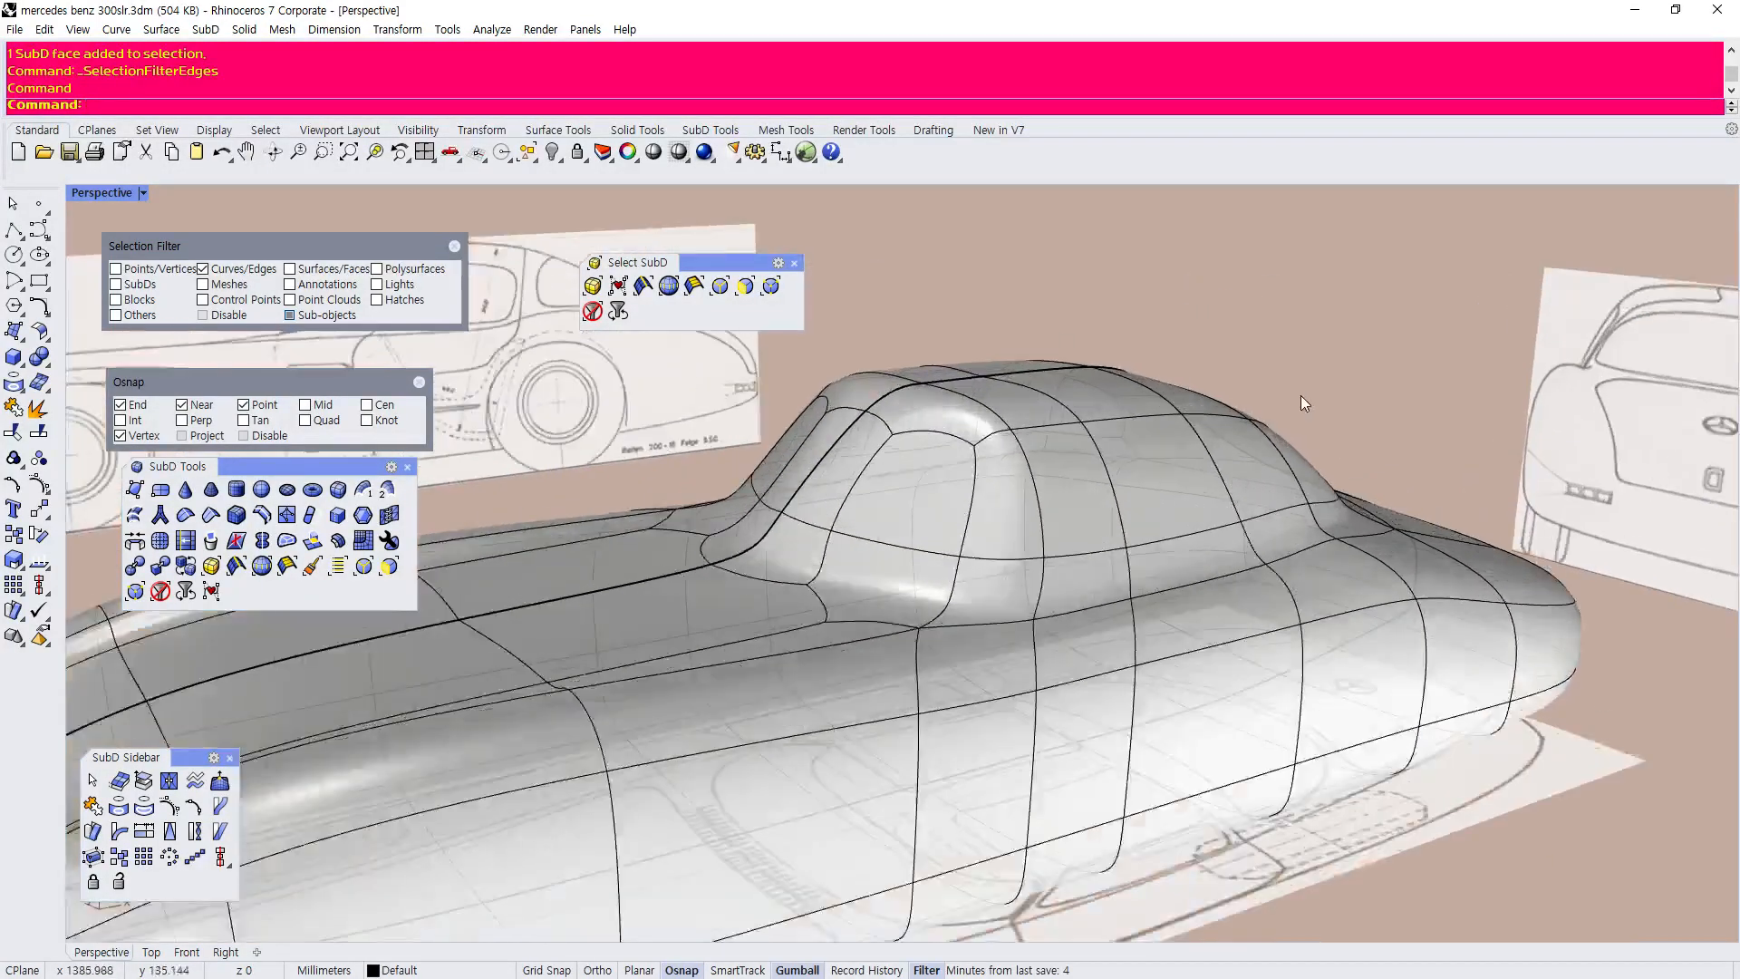
{"action": "scroll", "coordinate": [1302, 398], "scroll_direction": "down", "scroll_amount": 2}
{"action": "right_click_drag", "start_coordinate": [1298, 398], "coordinate": [1339, 407]}
{"action": "scroll", "coordinate": [1307, 393], "scroll_direction": "up", "scroll_amount": 3}
{"action": "scroll", "coordinate": [1308, 397], "scroll_direction": "down", "scroll_amount": 3}
{"action": "scroll", "coordinate": [1337, 410], "scroll_direction": "up", "scroll_amount": 3}
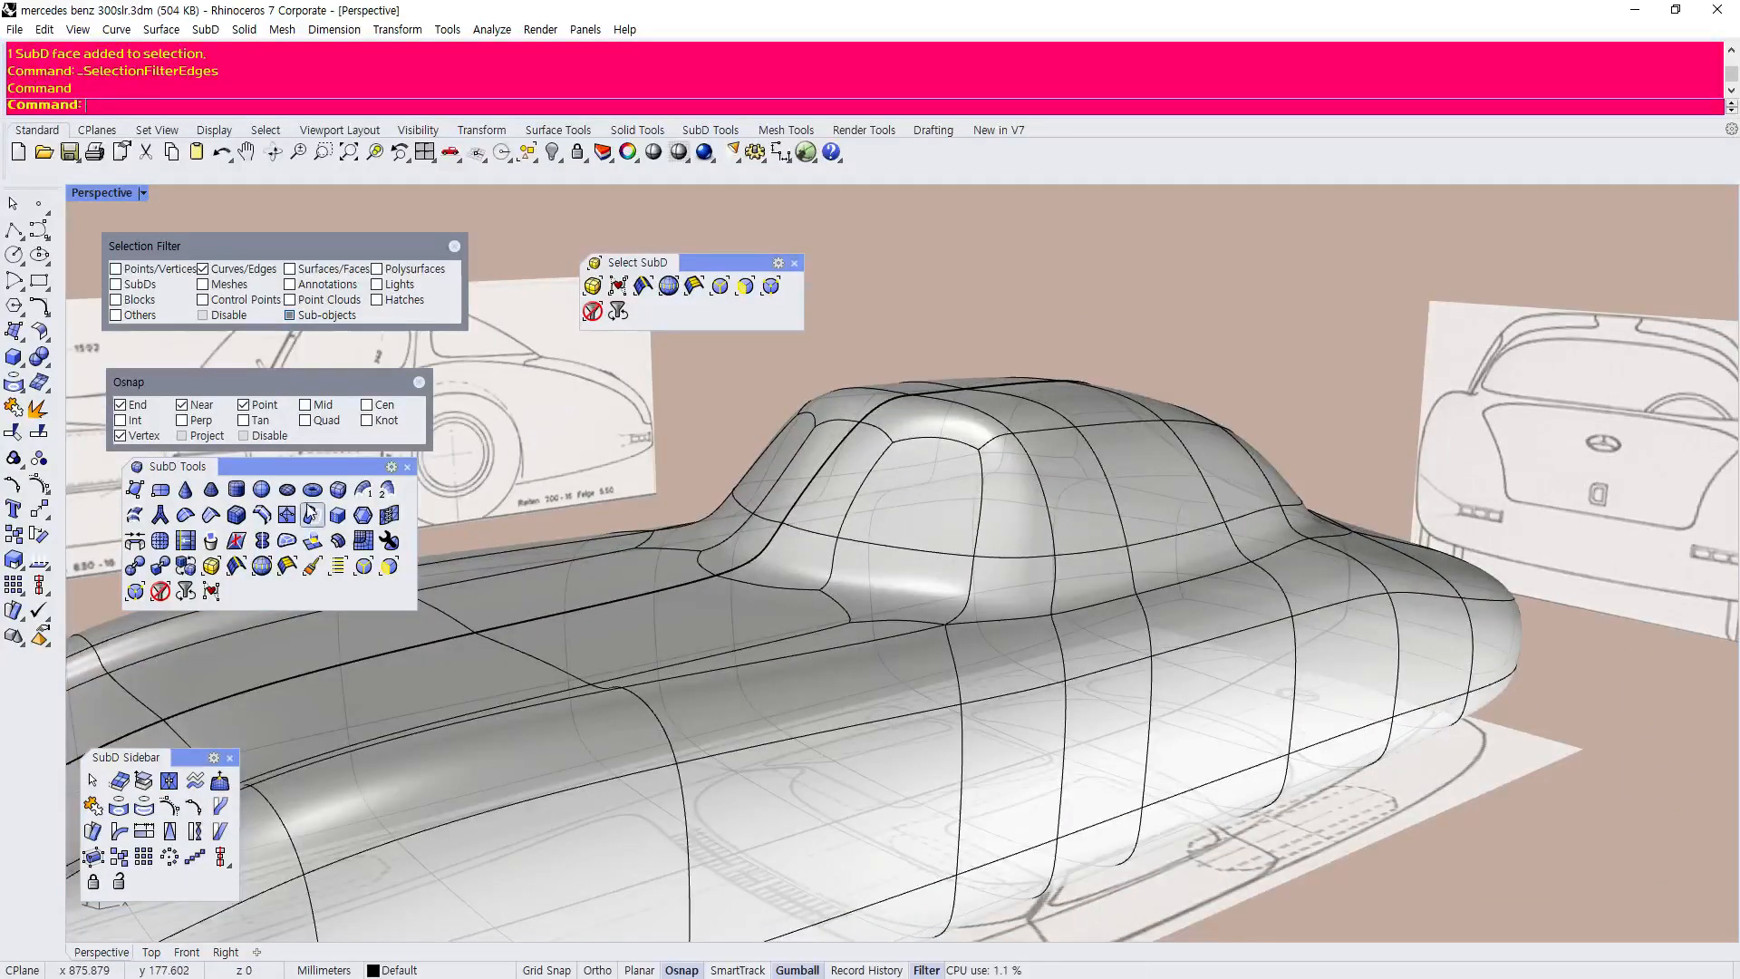
{"action": "right_click_drag", "start_coordinate": [930, 426], "coordinate": [874, 538]}
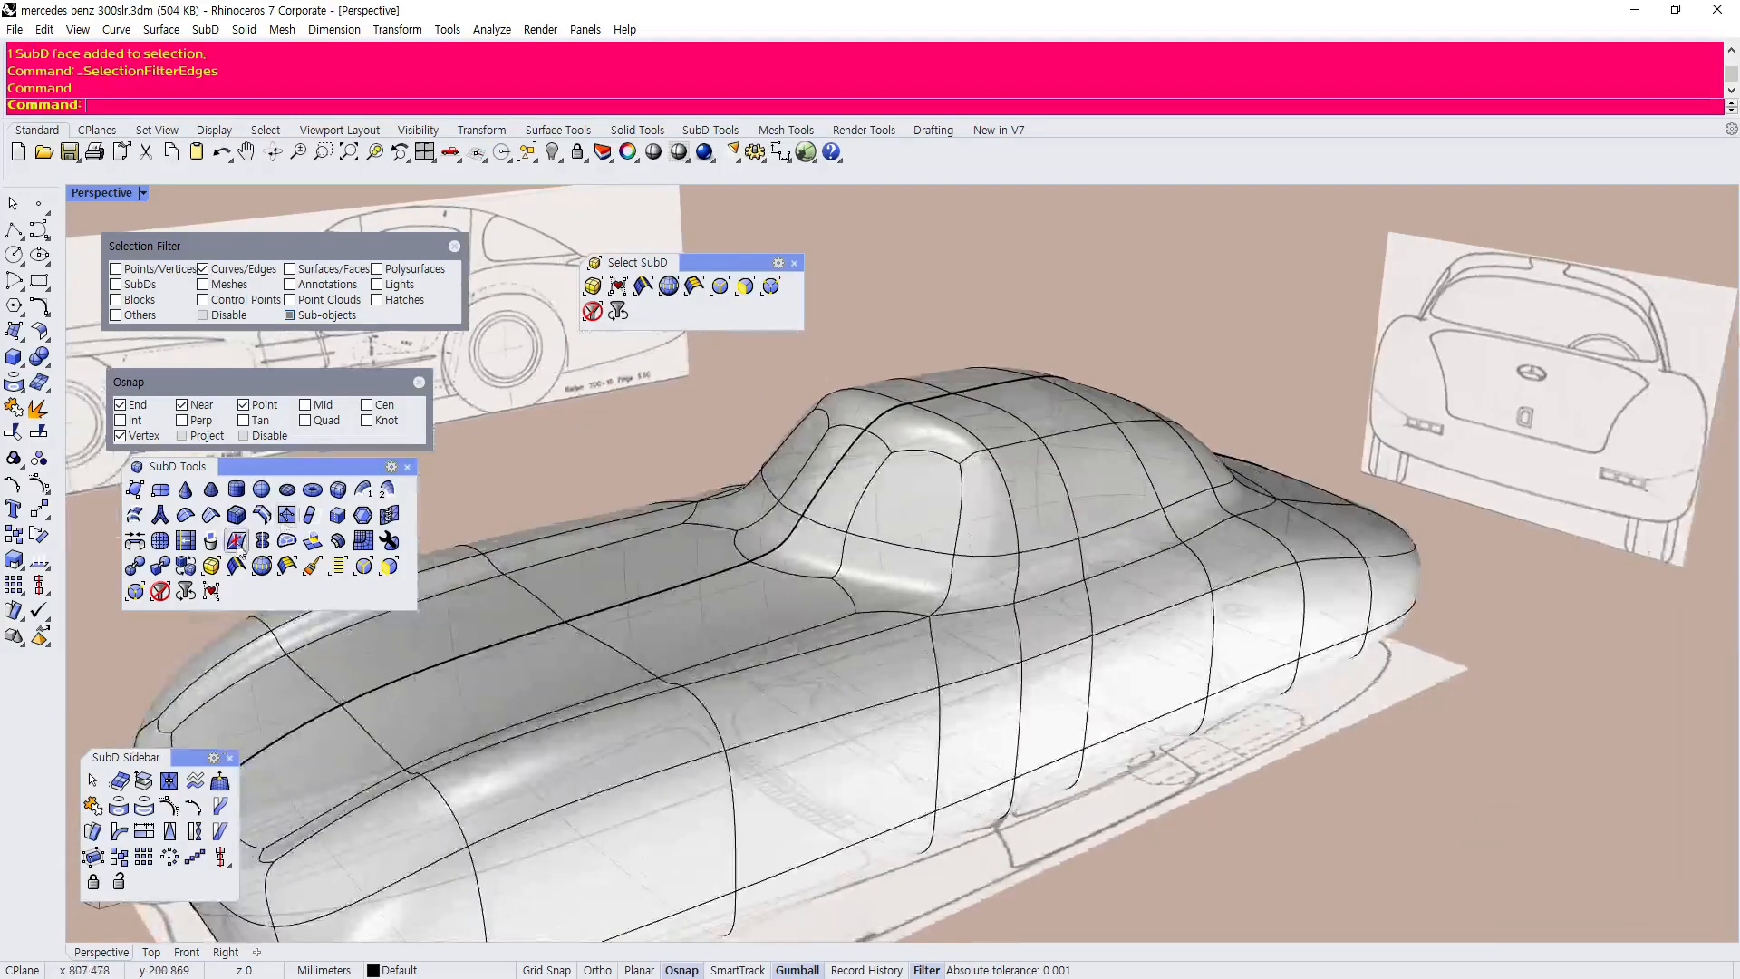
{"action": "left_click", "coordinate": [287, 514]}
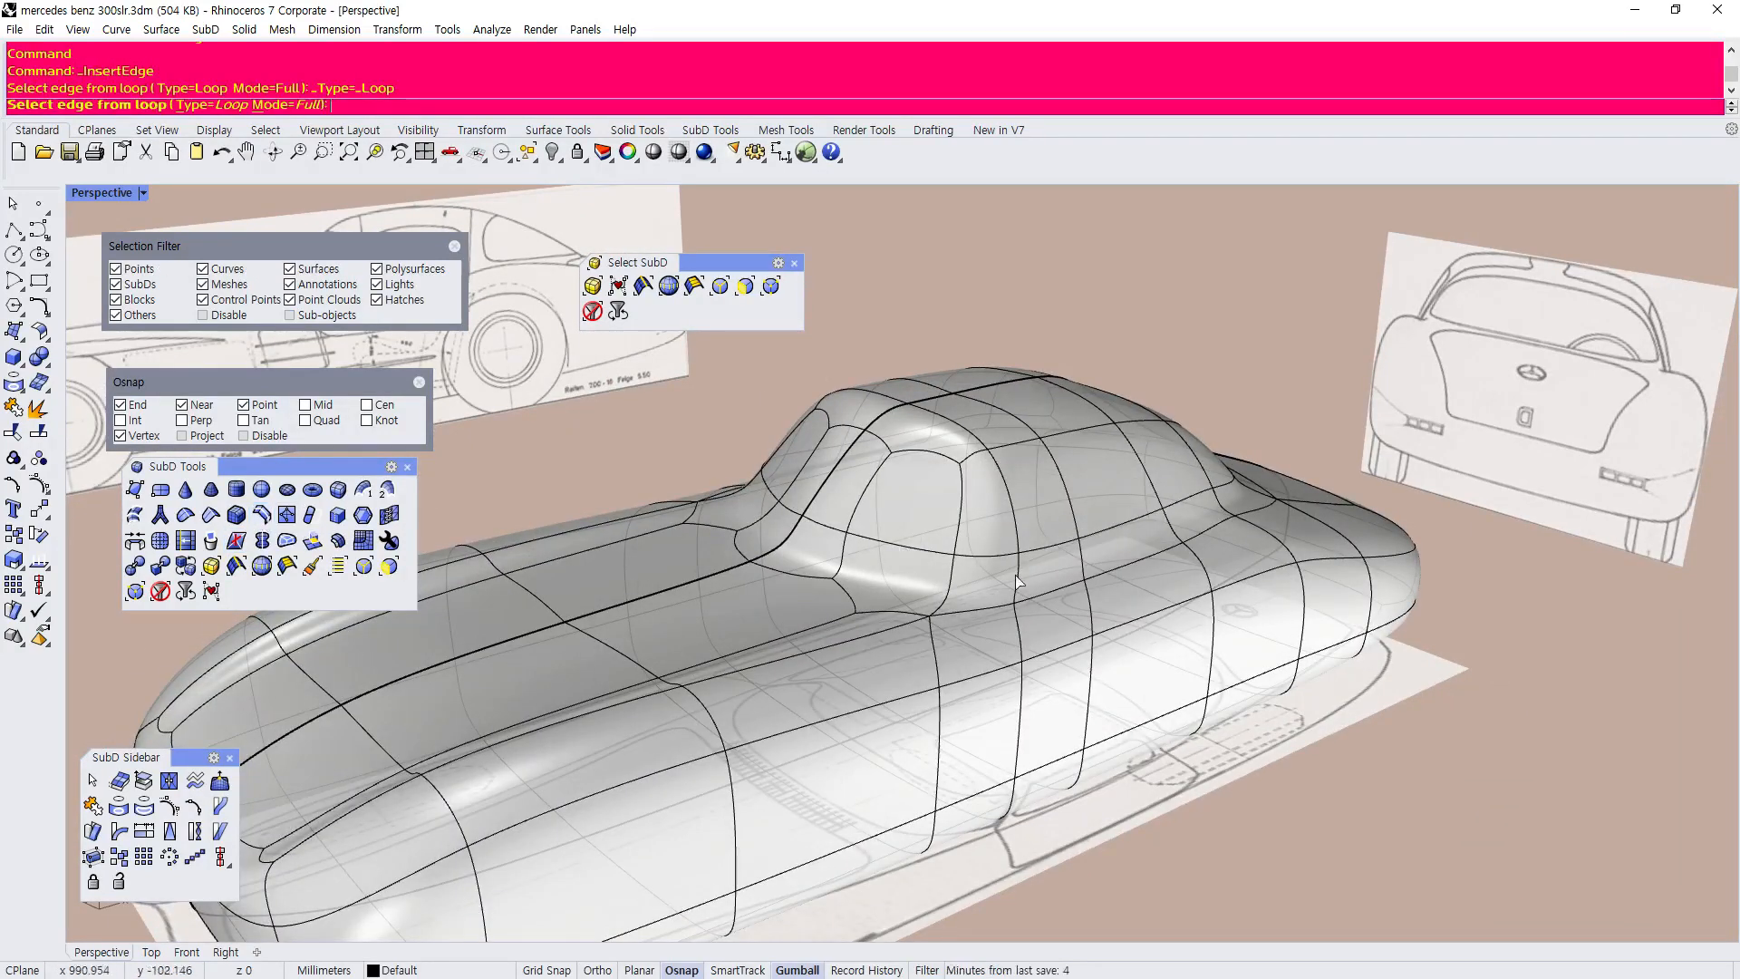
{"action": "left_click", "coordinate": [947, 560]}
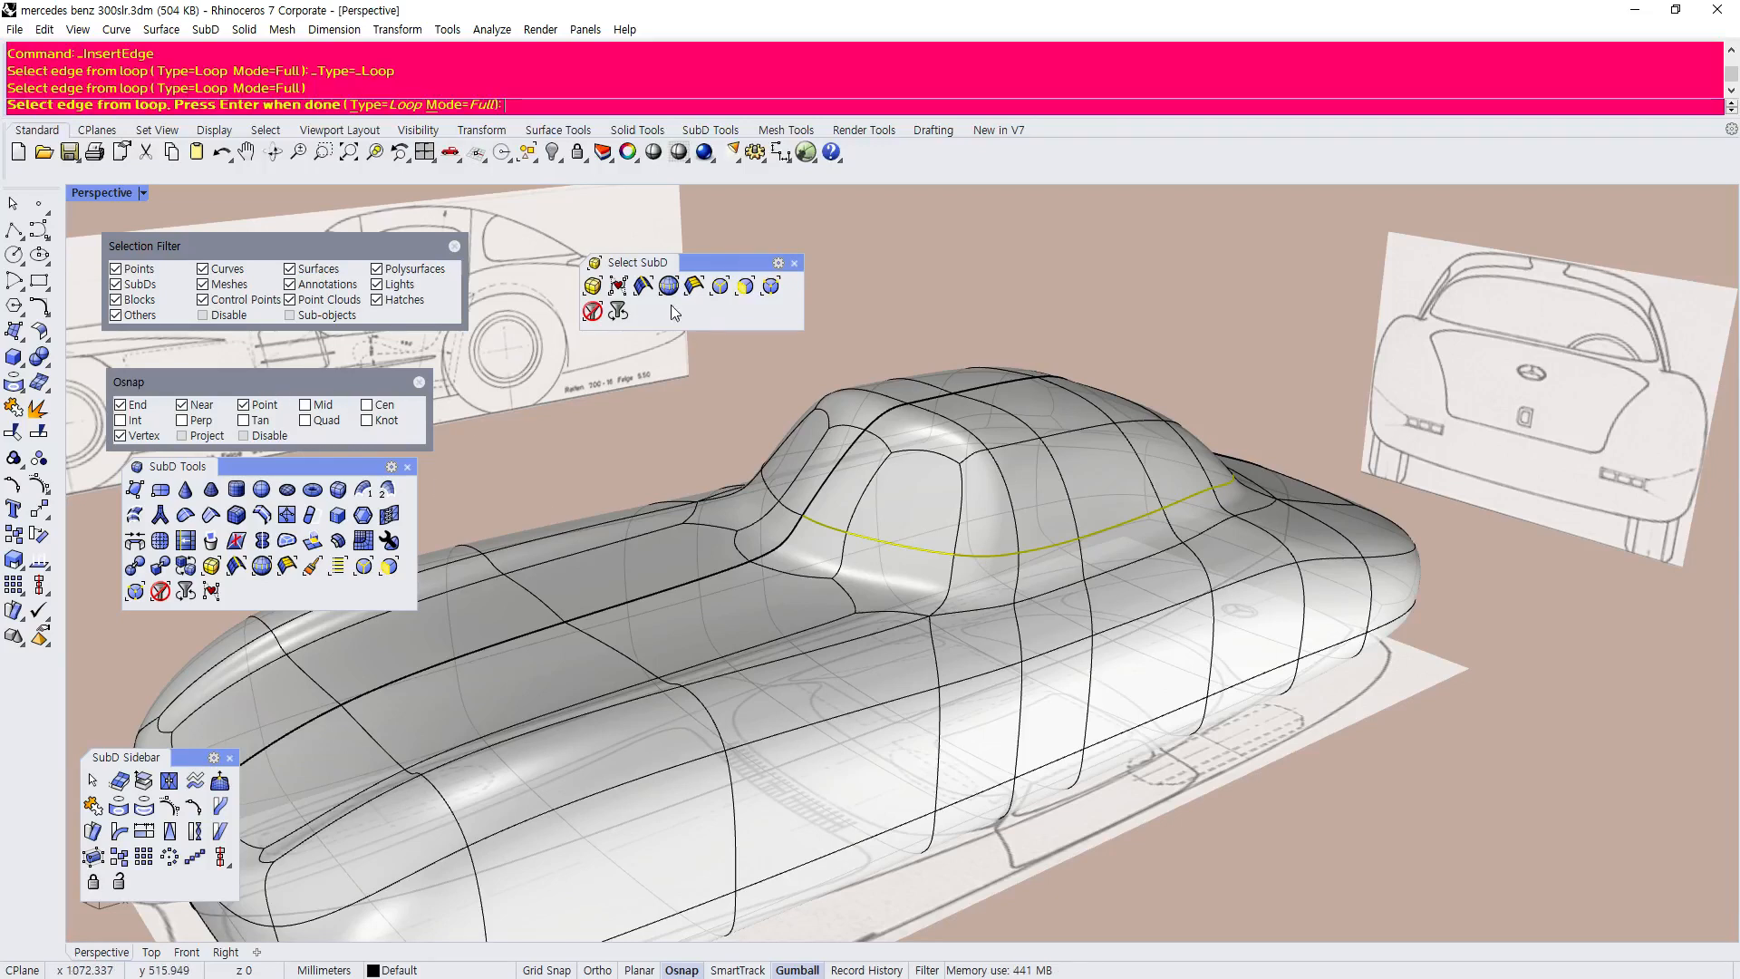
{"action": "left_click", "coordinate": [720, 288]}
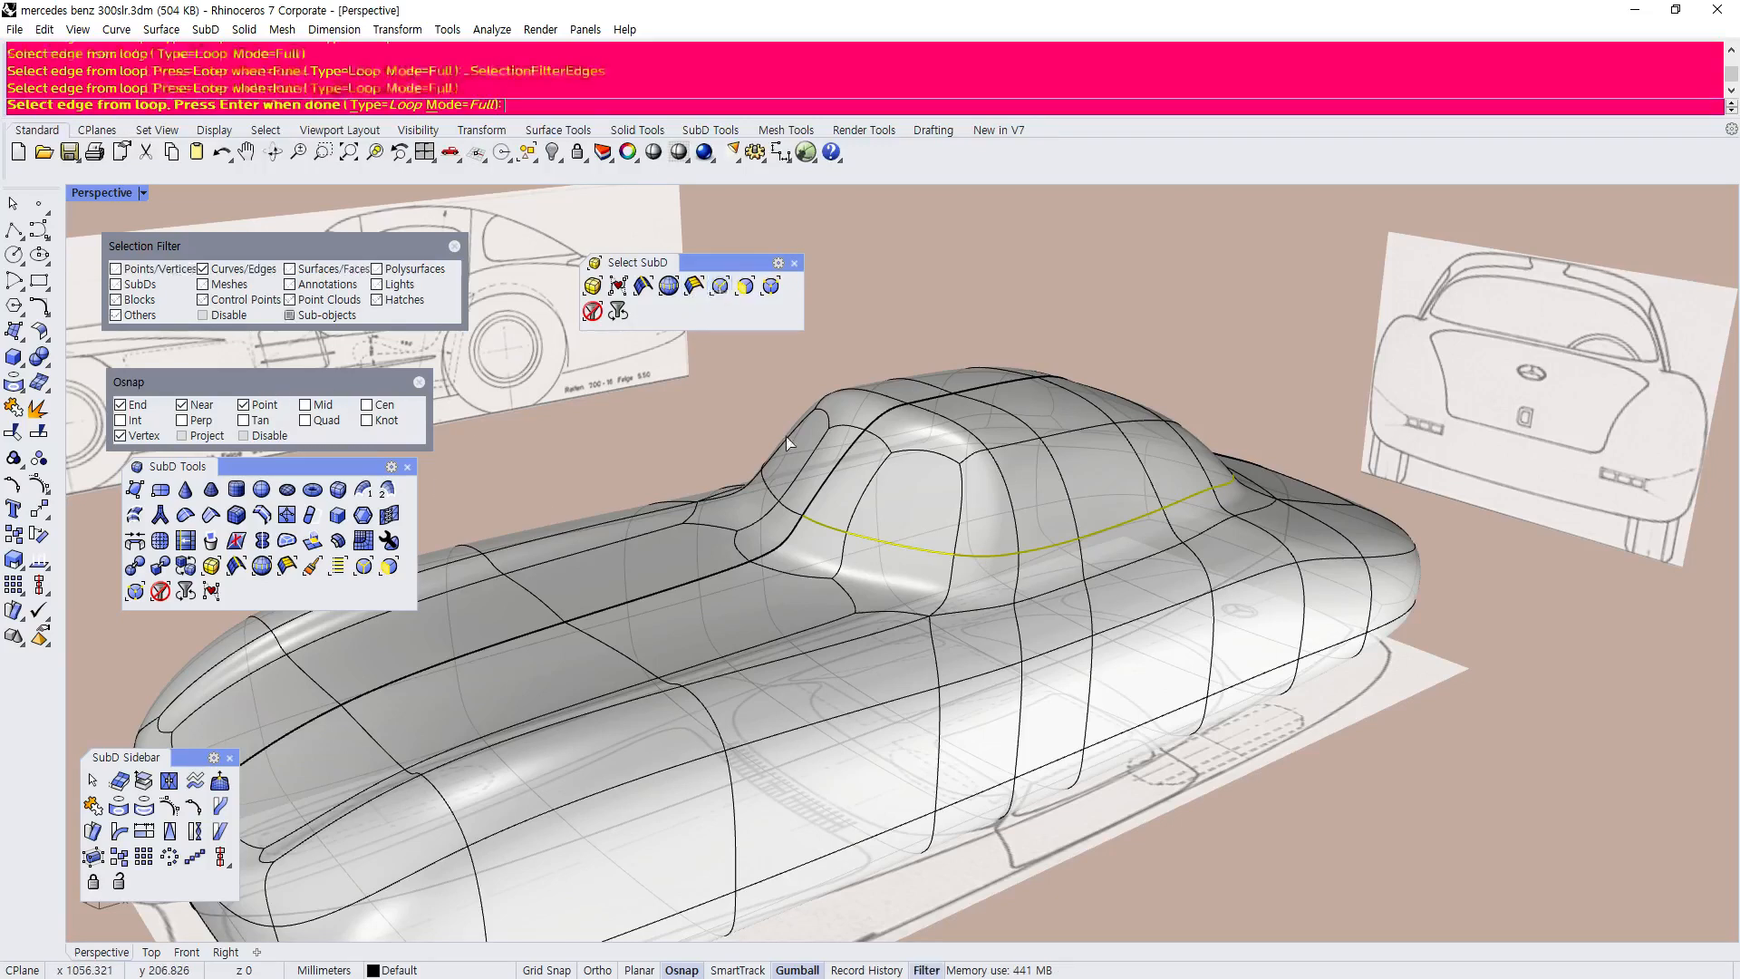
{"action": "left_click", "coordinate": [895, 550]}
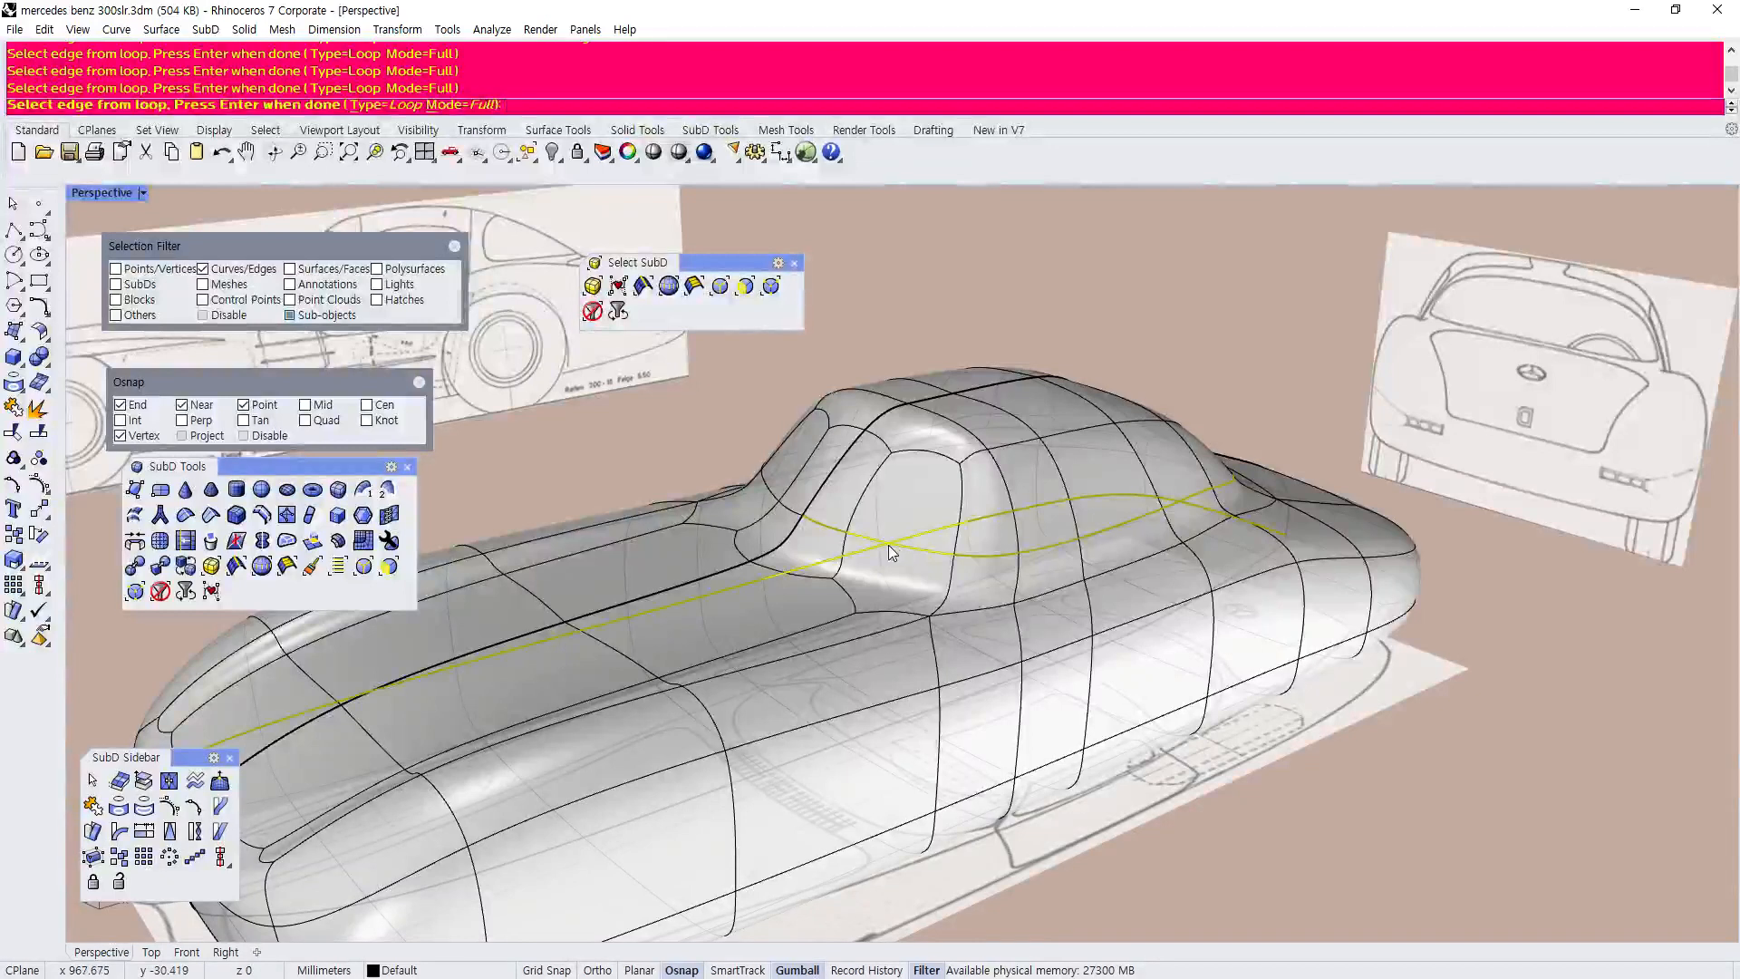
{"action": "key", "text": "Return"}
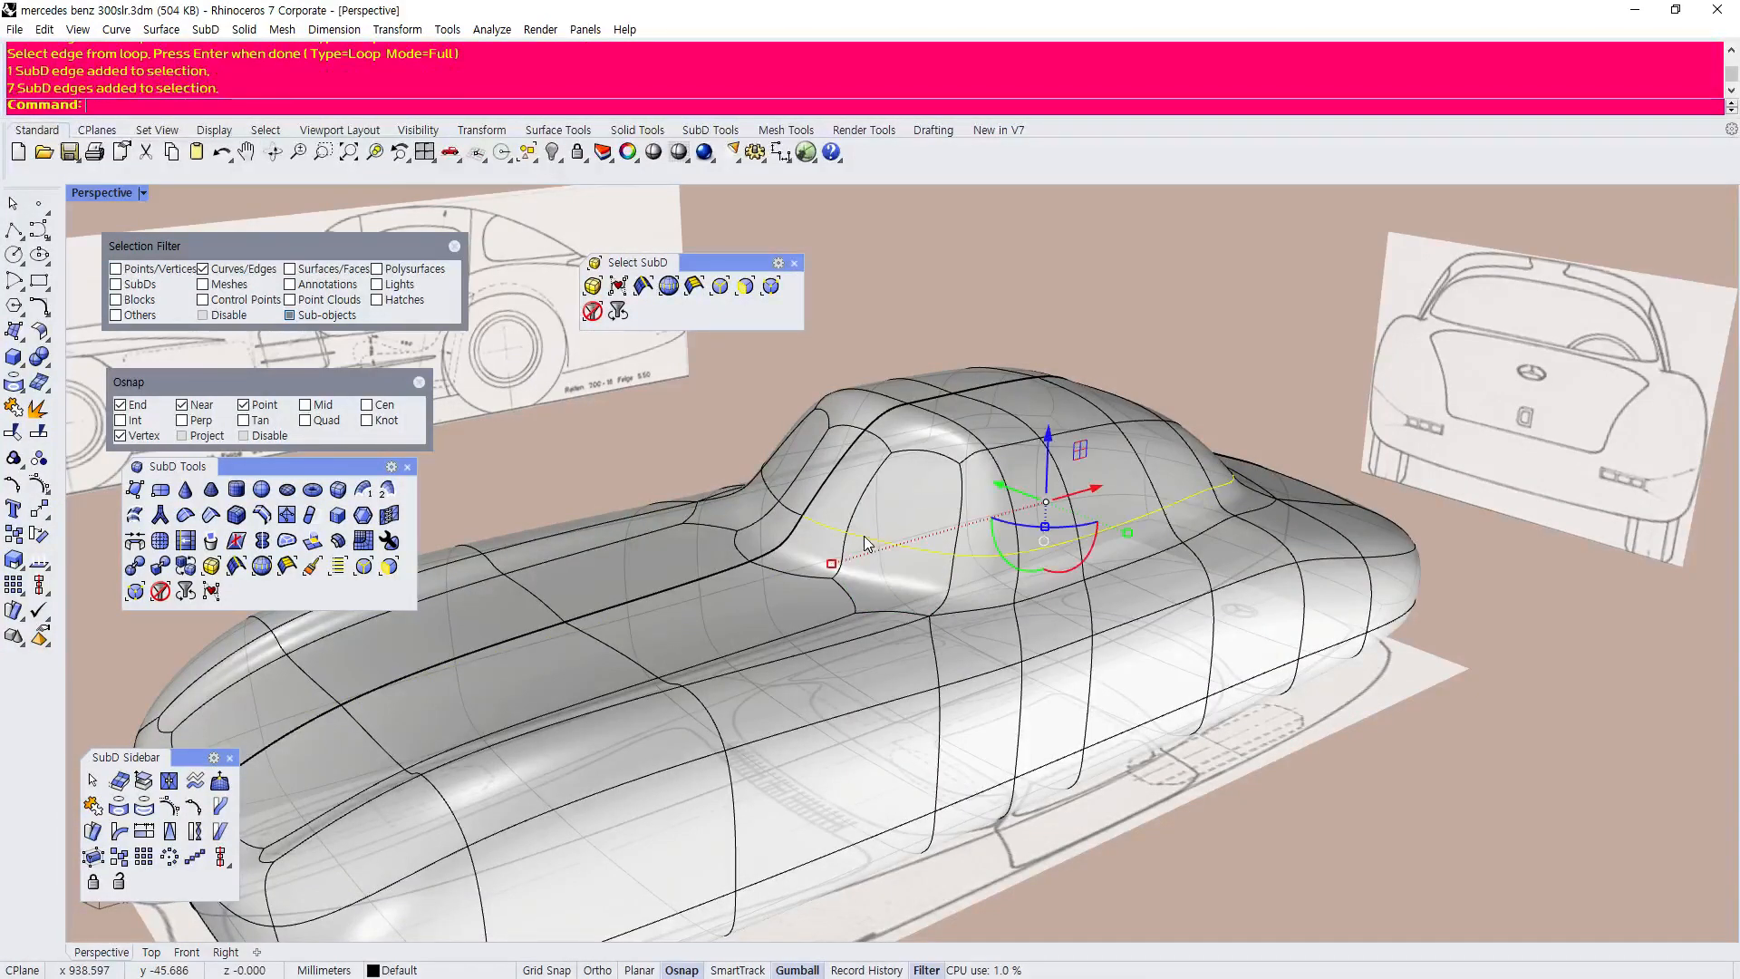
Move the edge loop around the base of the cabin slightly downward and clear the selection.
{"action": "left_click_drag", "start_coordinate": [1054, 444], "coordinate": [1040, 477]}
{"action": "right_click_drag", "start_coordinate": [1026, 496], "coordinate": [1045, 460]}
{"action": "left_click", "coordinate": [978, 320]}
{"action": "right_click_drag", "start_coordinate": [979, 320], "coordinate": [704, 675]}
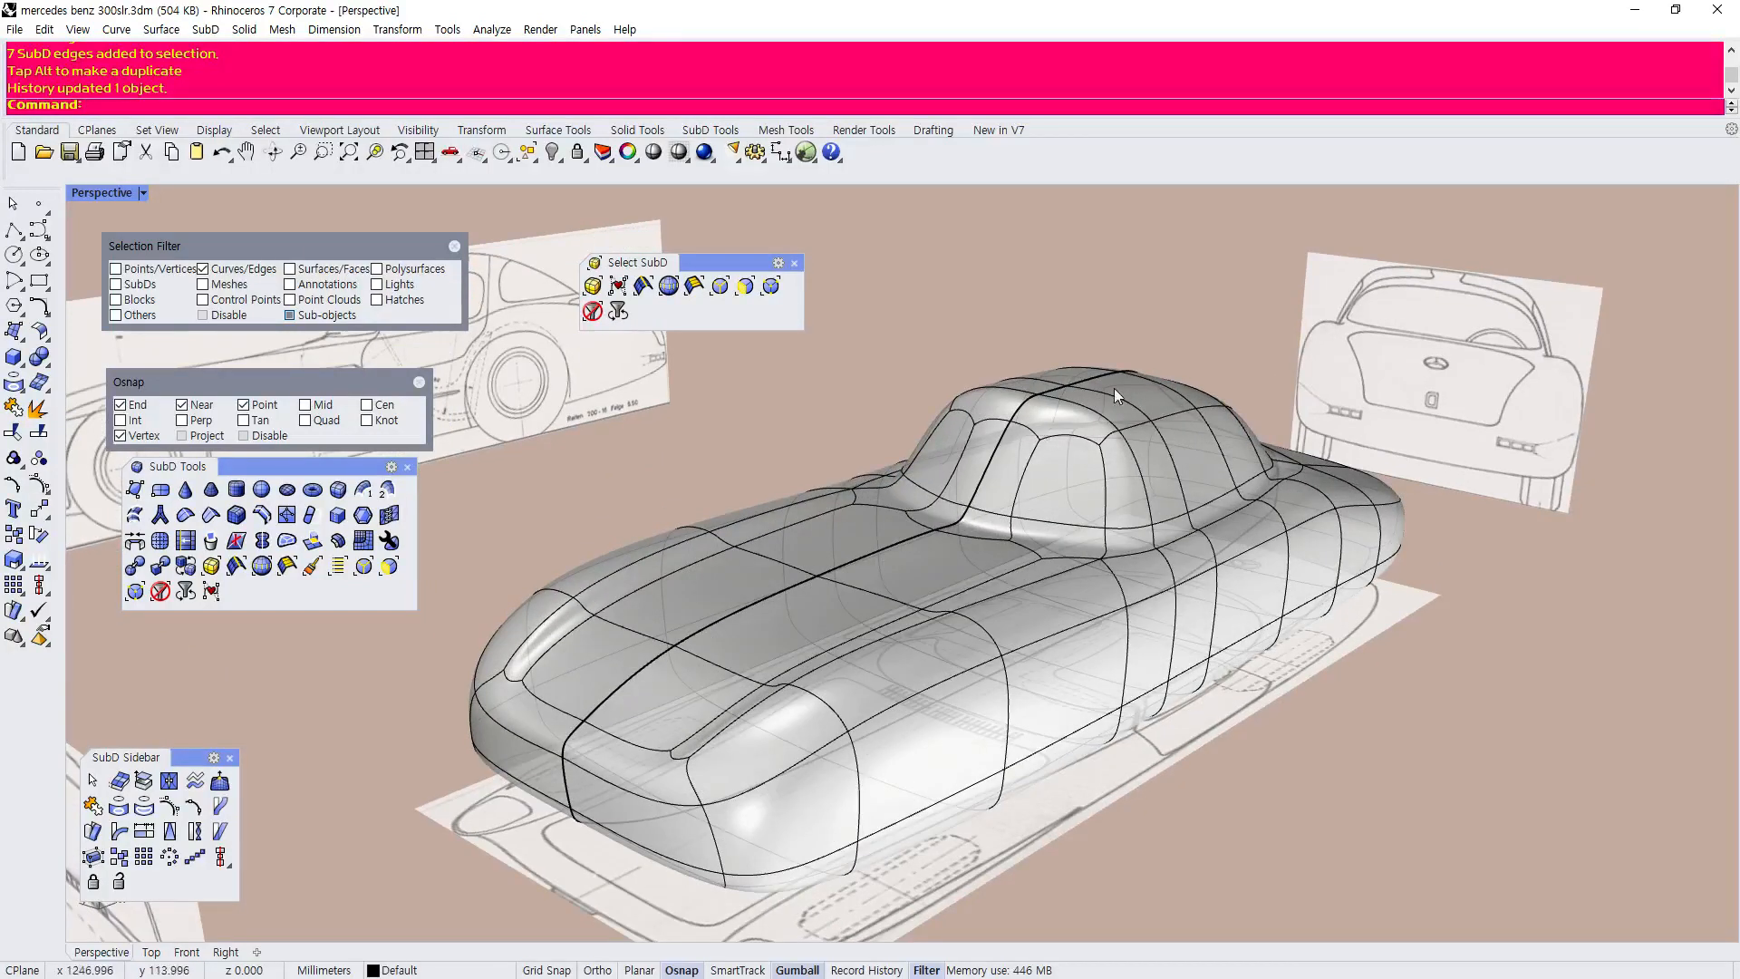
{"action": "right_click_drag", "start_coordinate": [930, 473], "coordinate": [883, 471]}
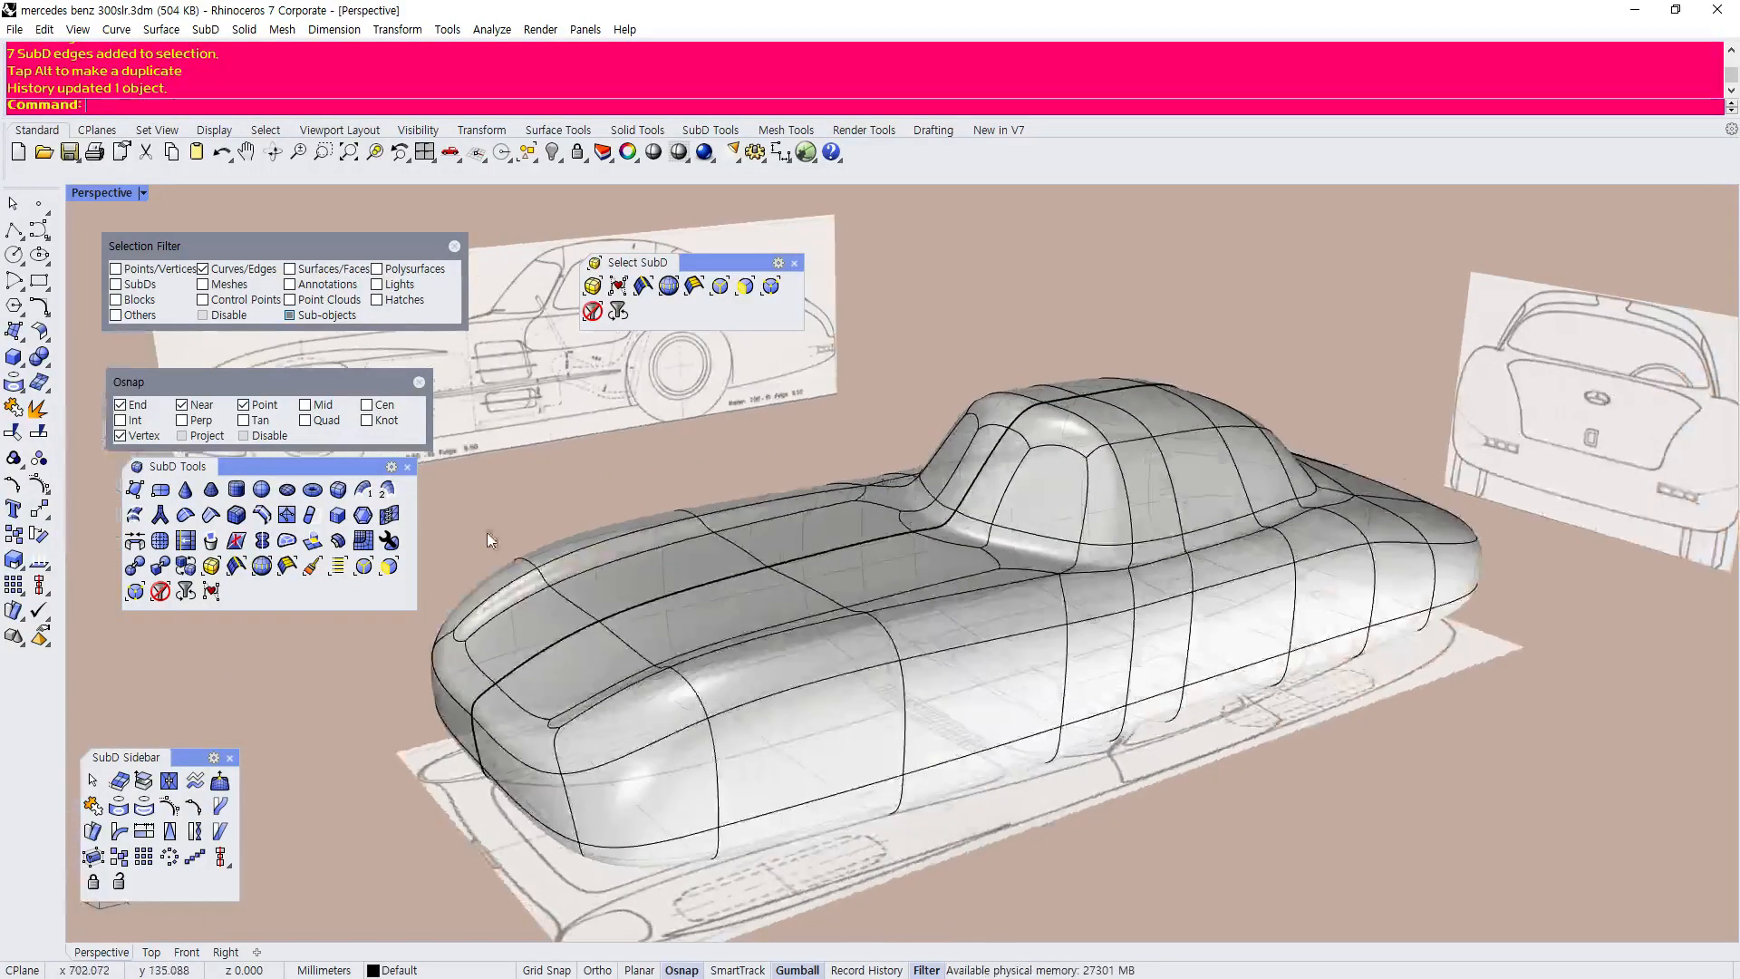
Insert a full edge loop beside the body's lengthwise centre edge, offset to one side across the hood and cabin.
{"action": "left_click", "coordinate": [262, 515]}
{"action": "left_click", "coordinate": [529, 672]}
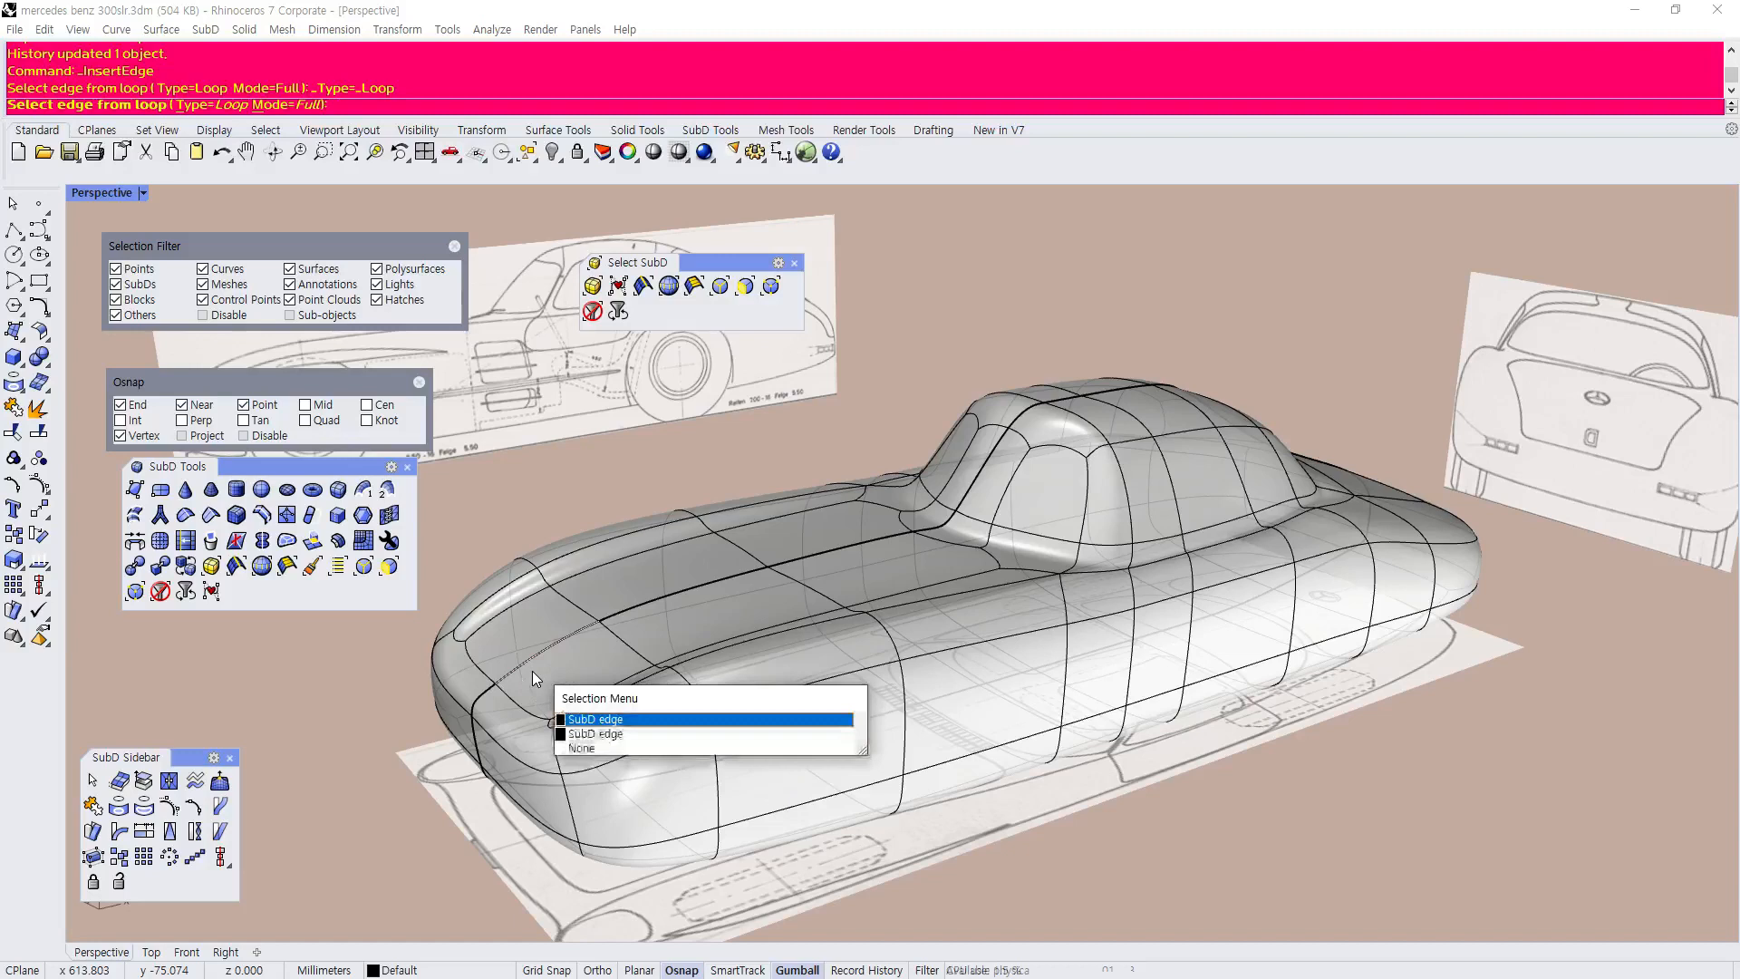
{"action": "left_click", "coordinate": [598, 721]}
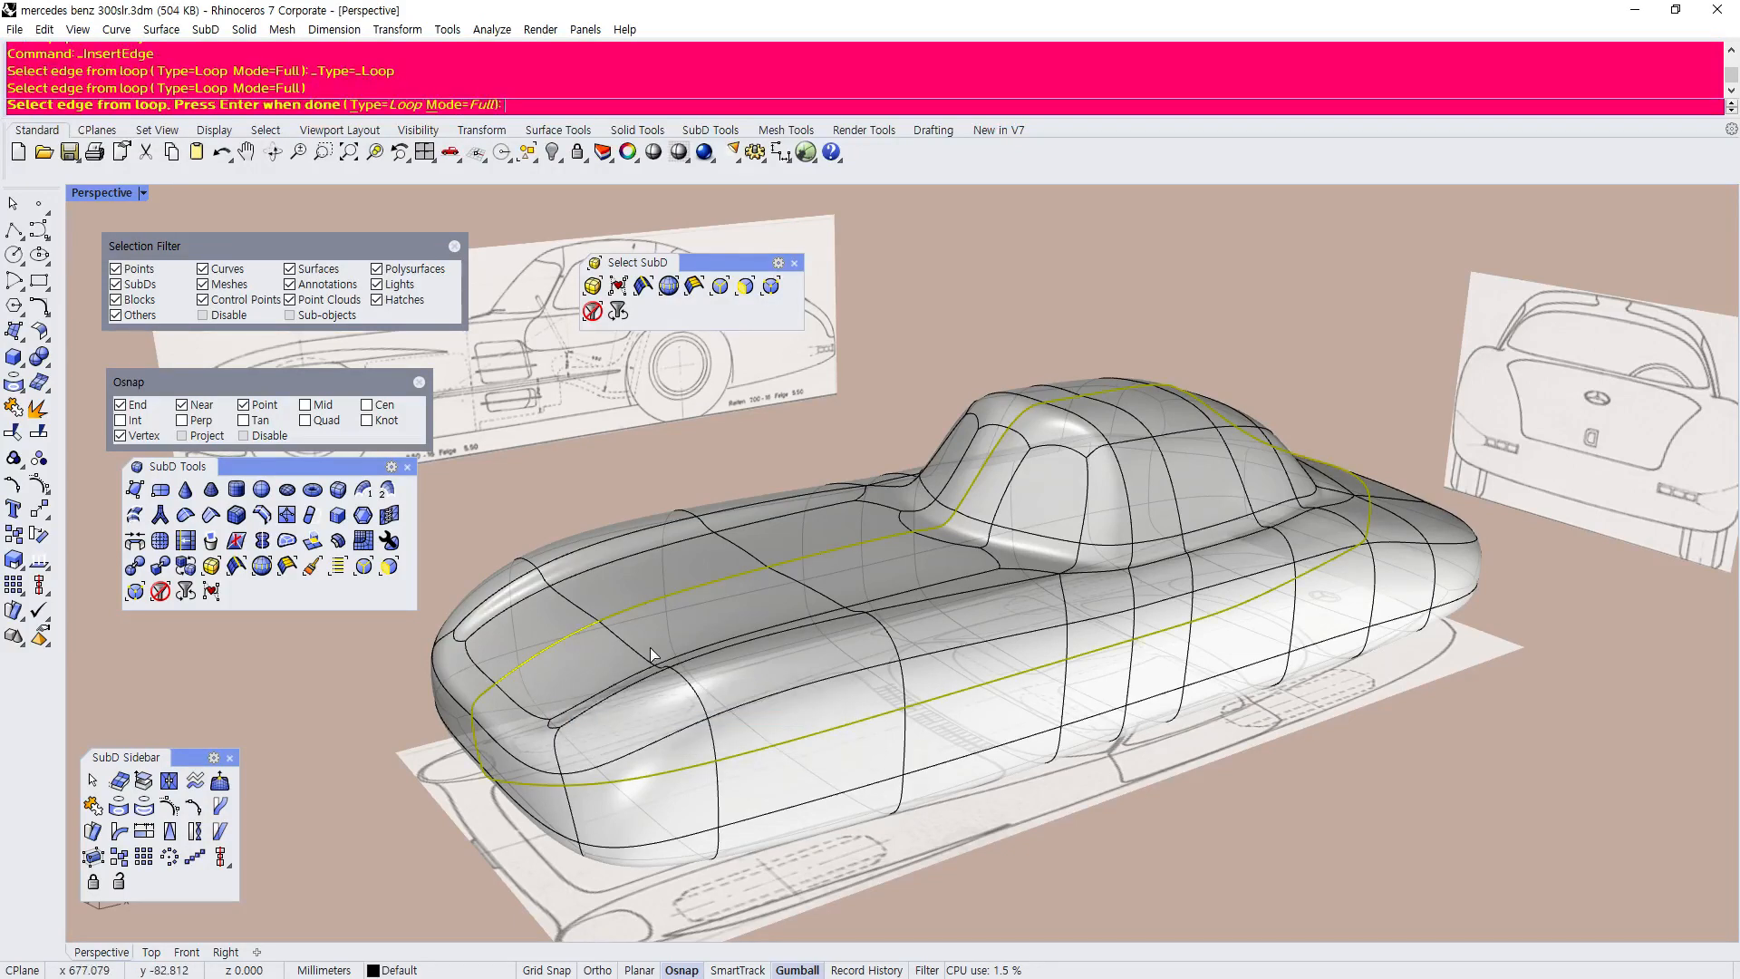
{"action": "key", "text": "Return"}
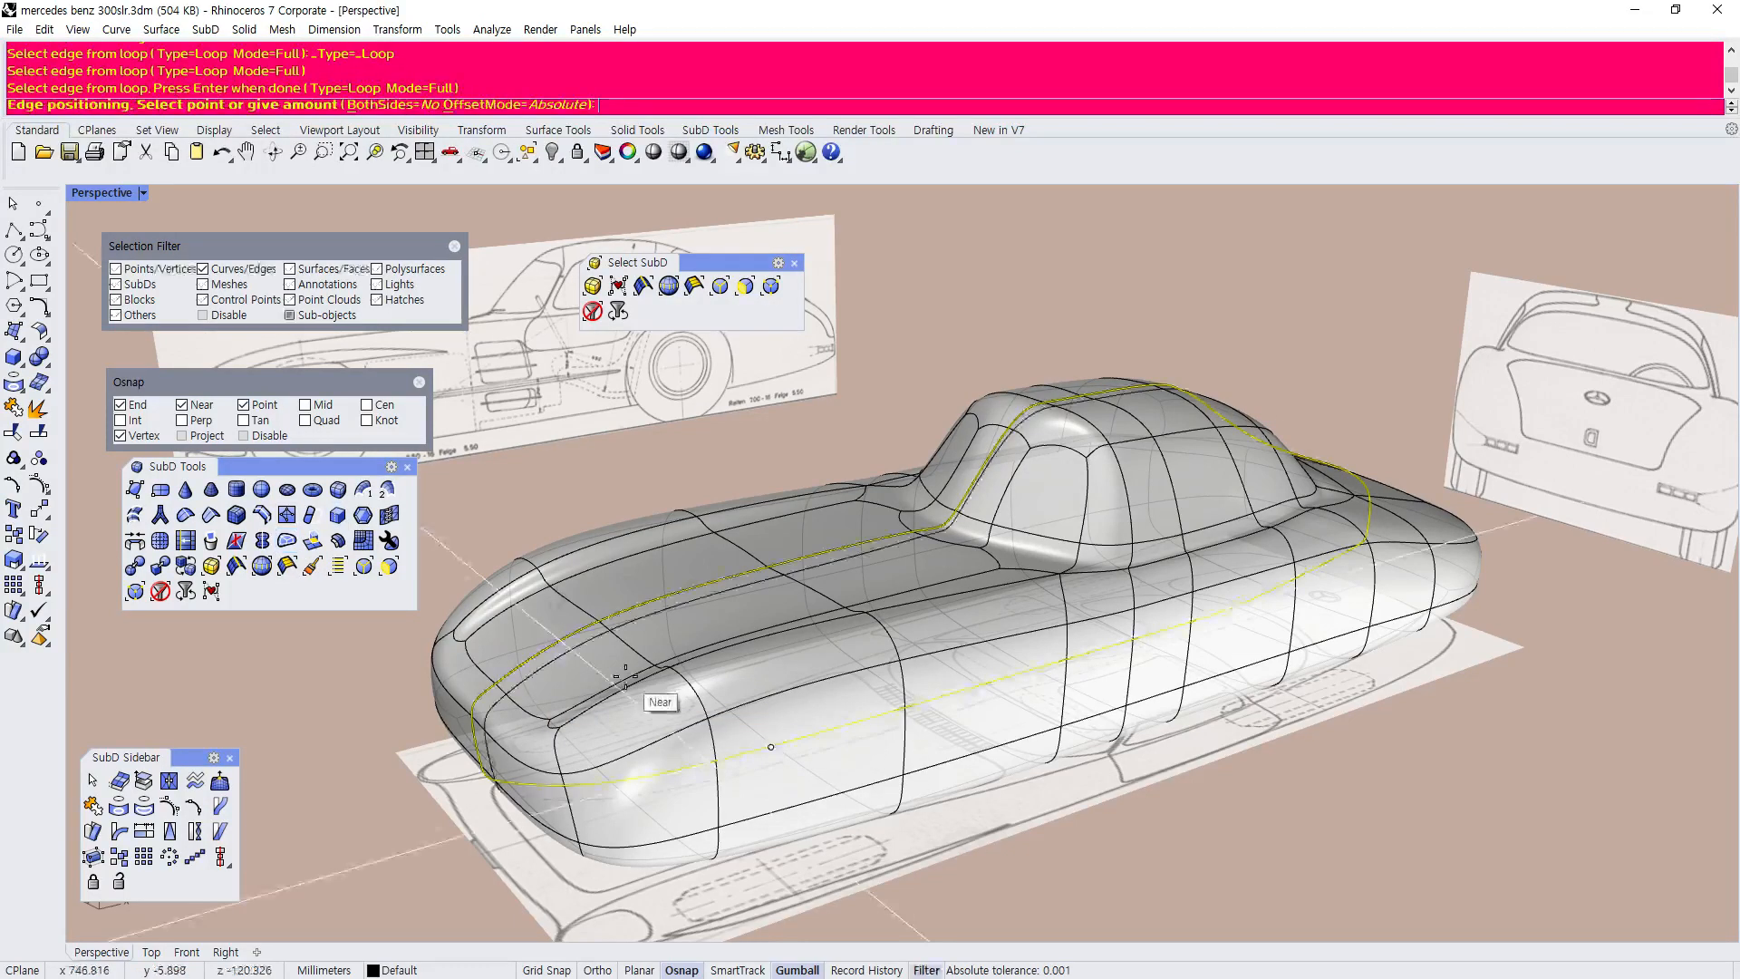
{"action": "right_click_drag", "start_coordinate": [574, 668], "coordinate": [743, 709]}
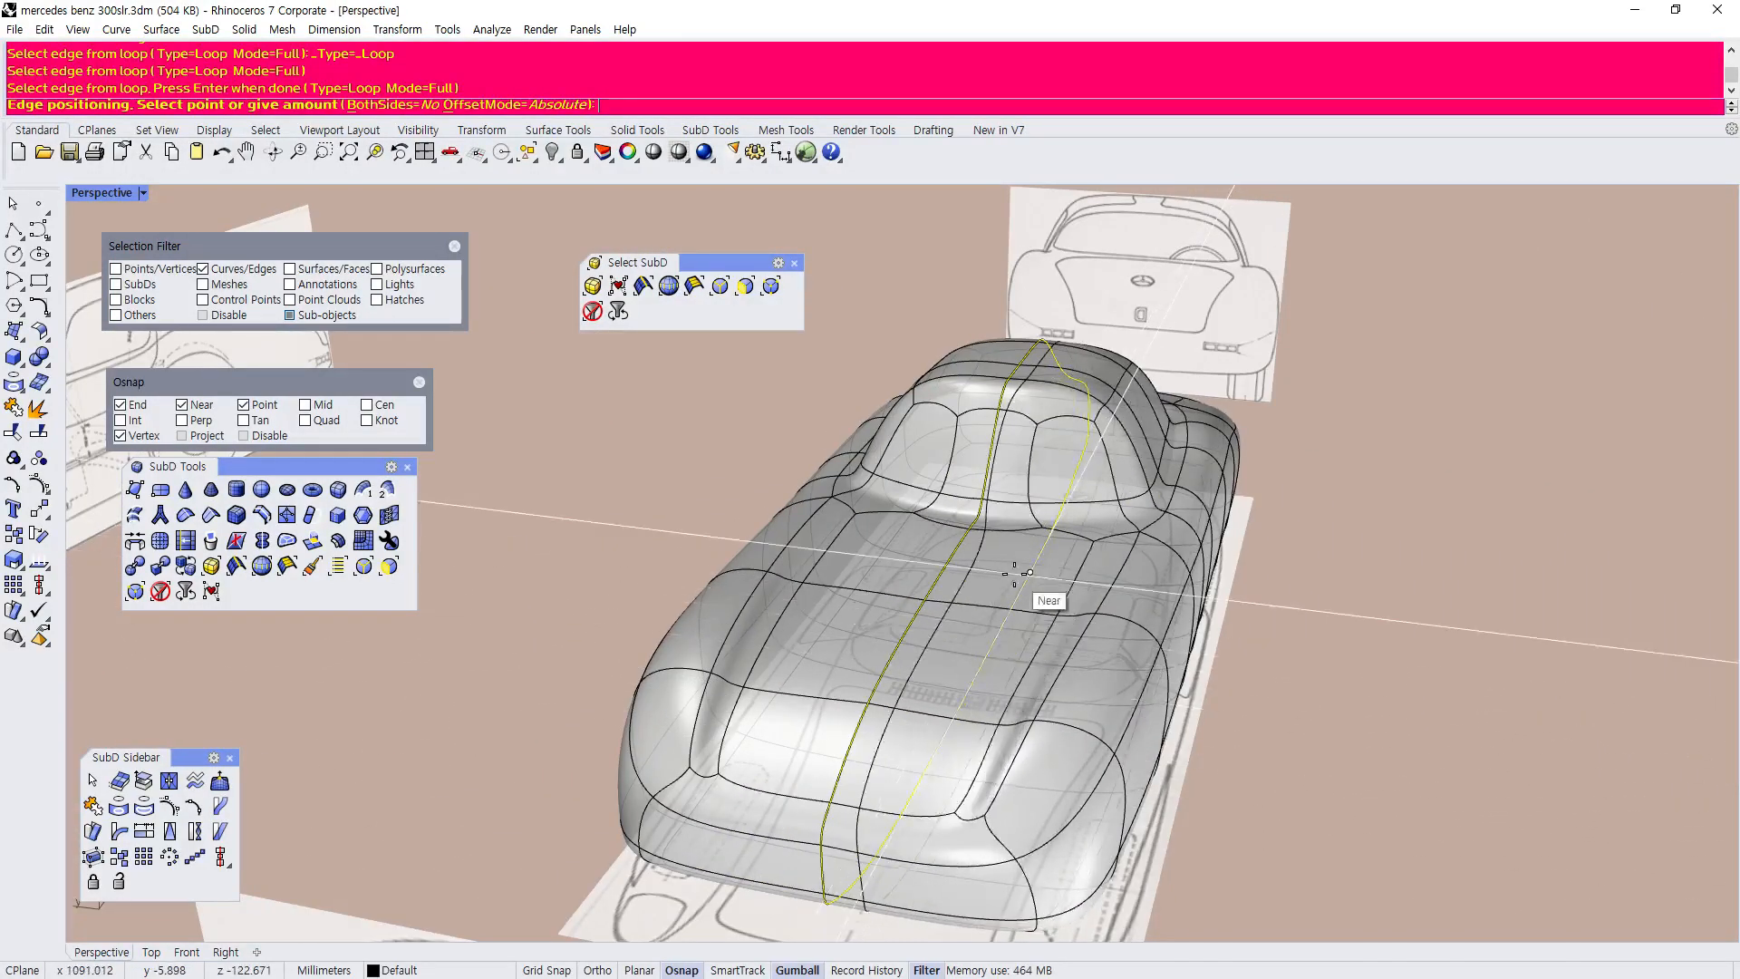
{"action": "left_click", "coordinate": [983, 606]}
{"action": "right_click_drag", "start_coordinate": [983, 606], "coordinate": [838, 639]}
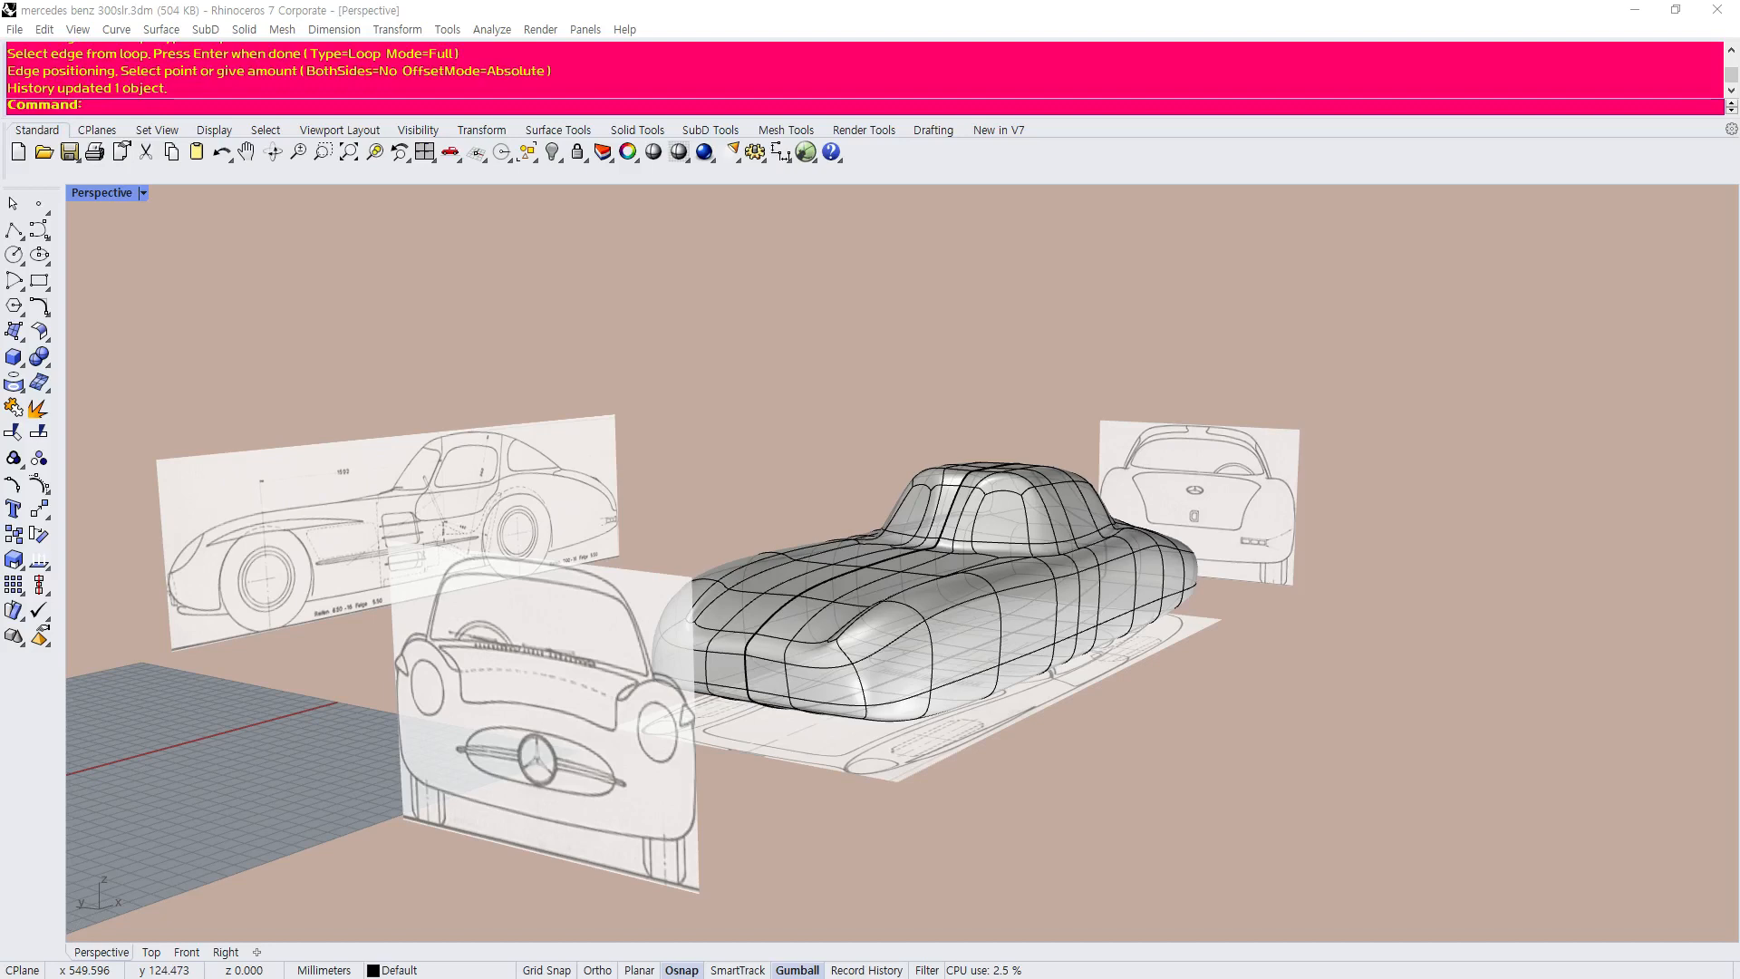
Study the hood and fender shapes in the m-08803.jpg photo and compare them with the SubD body from several angles.
{"action": "left_click_drag", "start_coordinate": [0, 263], "coordinate": [693, 183]}
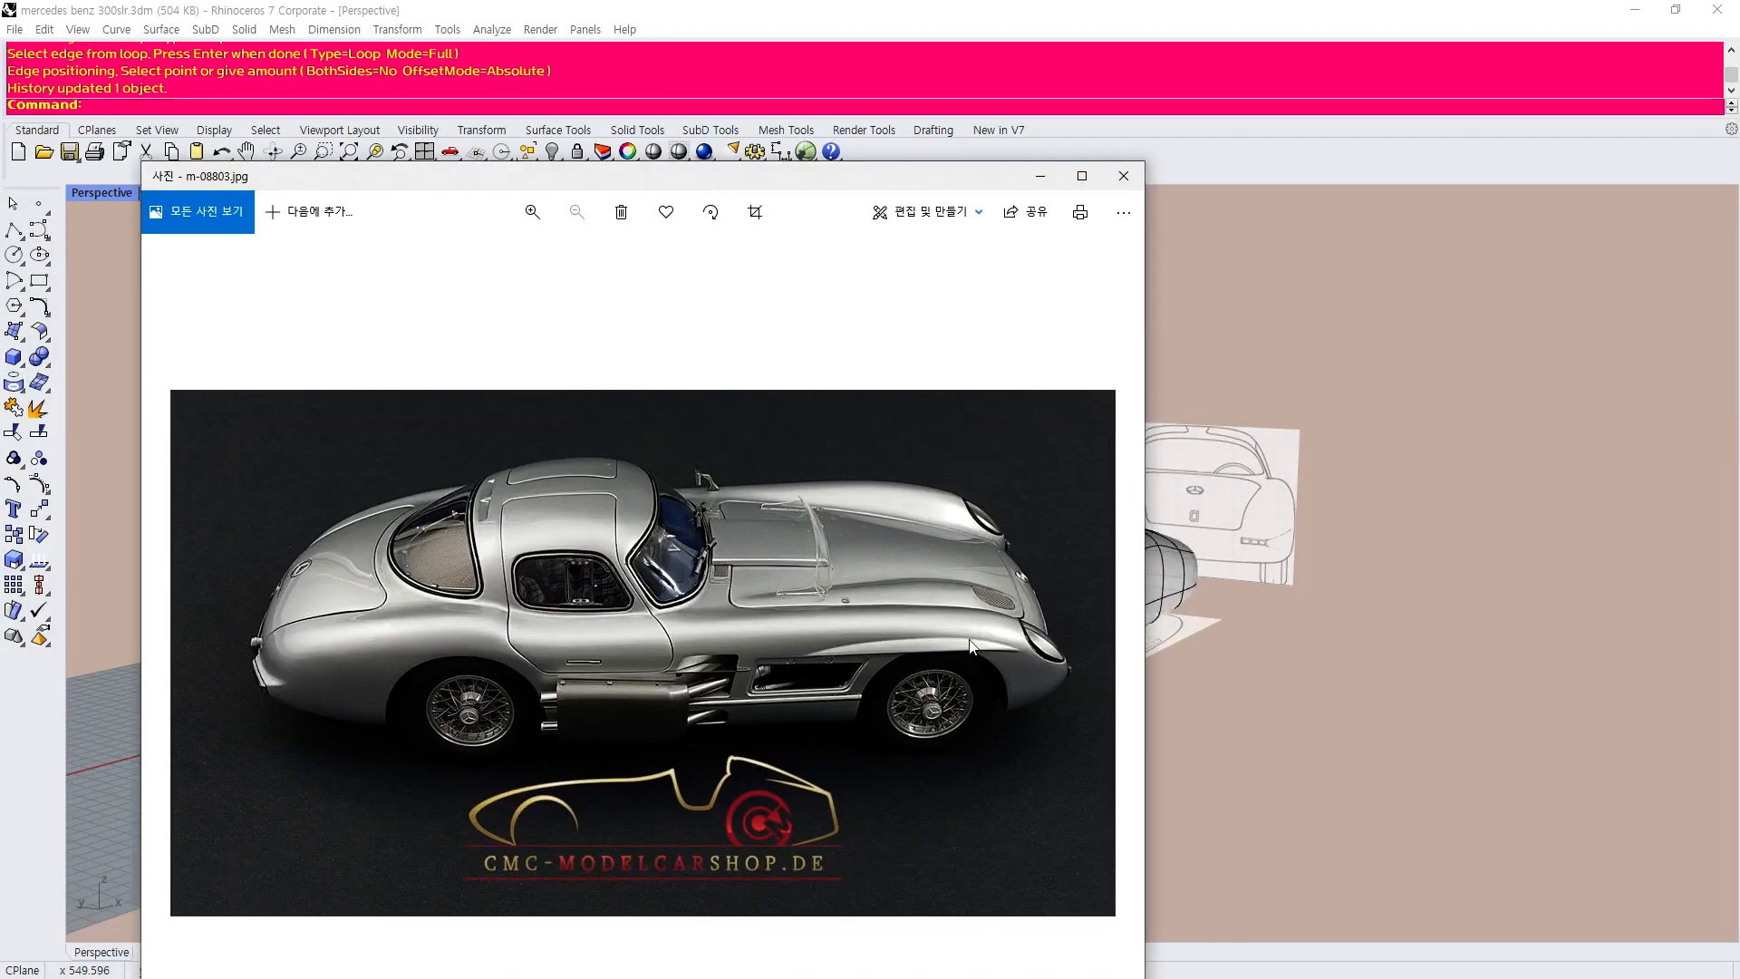
{"action": "scroll", "coordinate": [889, 542], "scroll_direction": "up", "scroll_amount": 3}
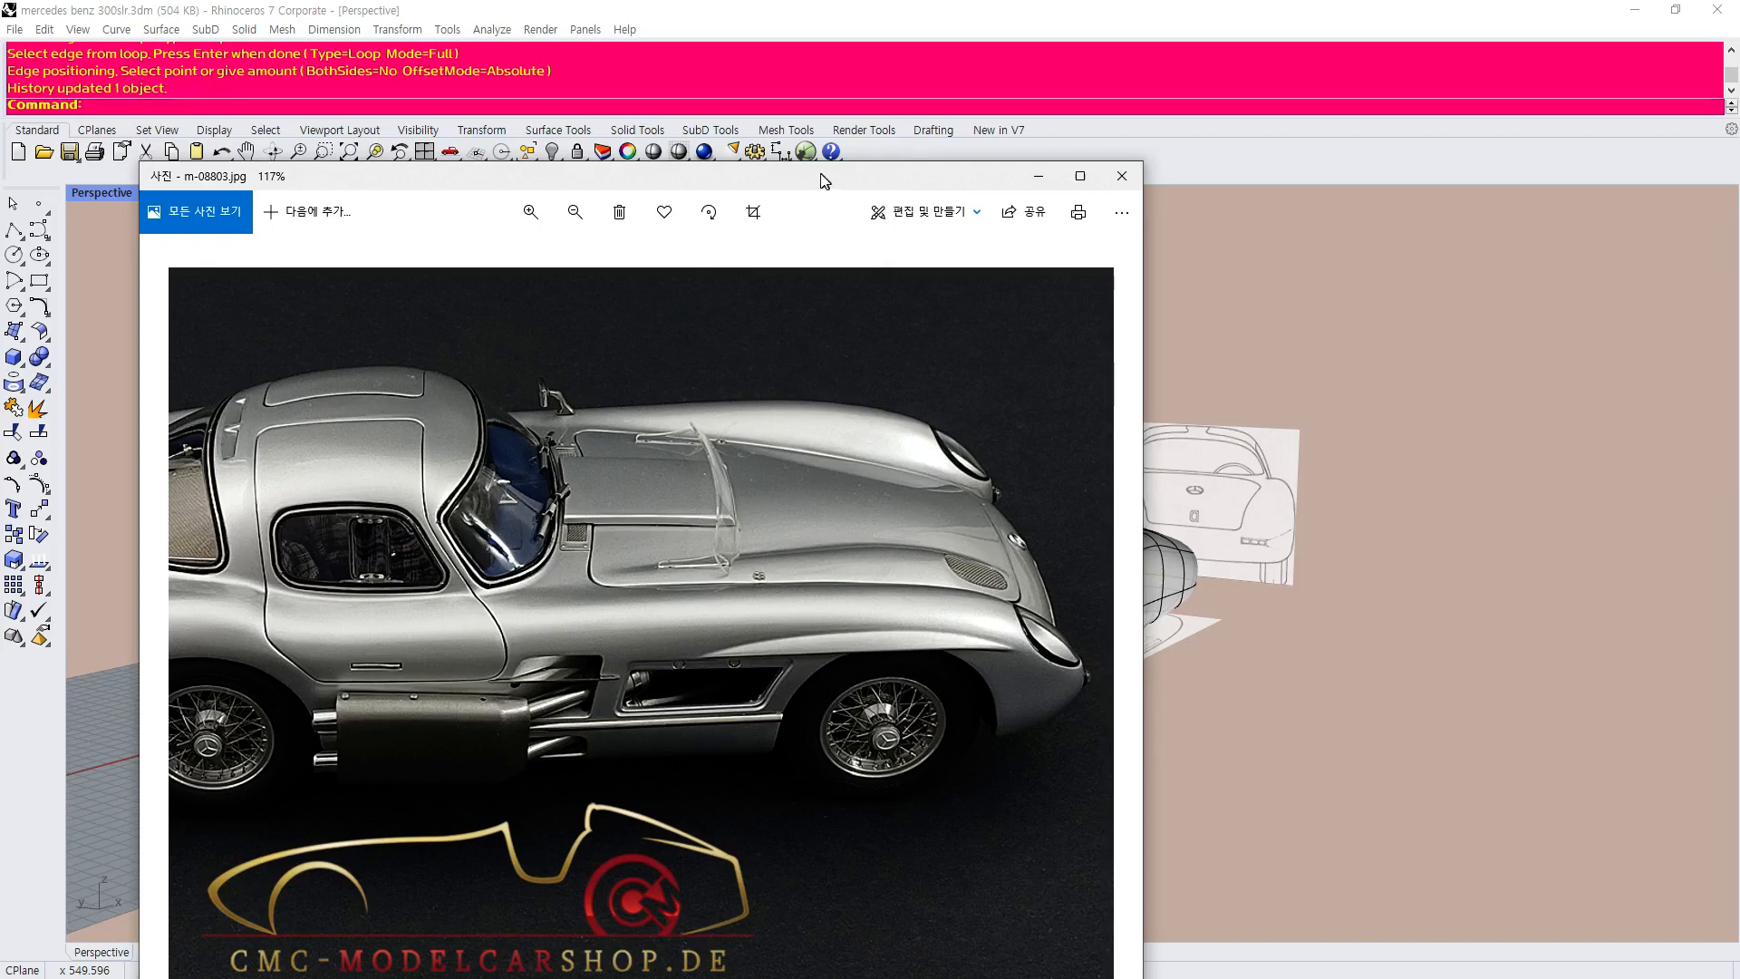
{"action": "left_click_drag", "start_coordinate": [827, 181], "coordinate": [0, 210]}
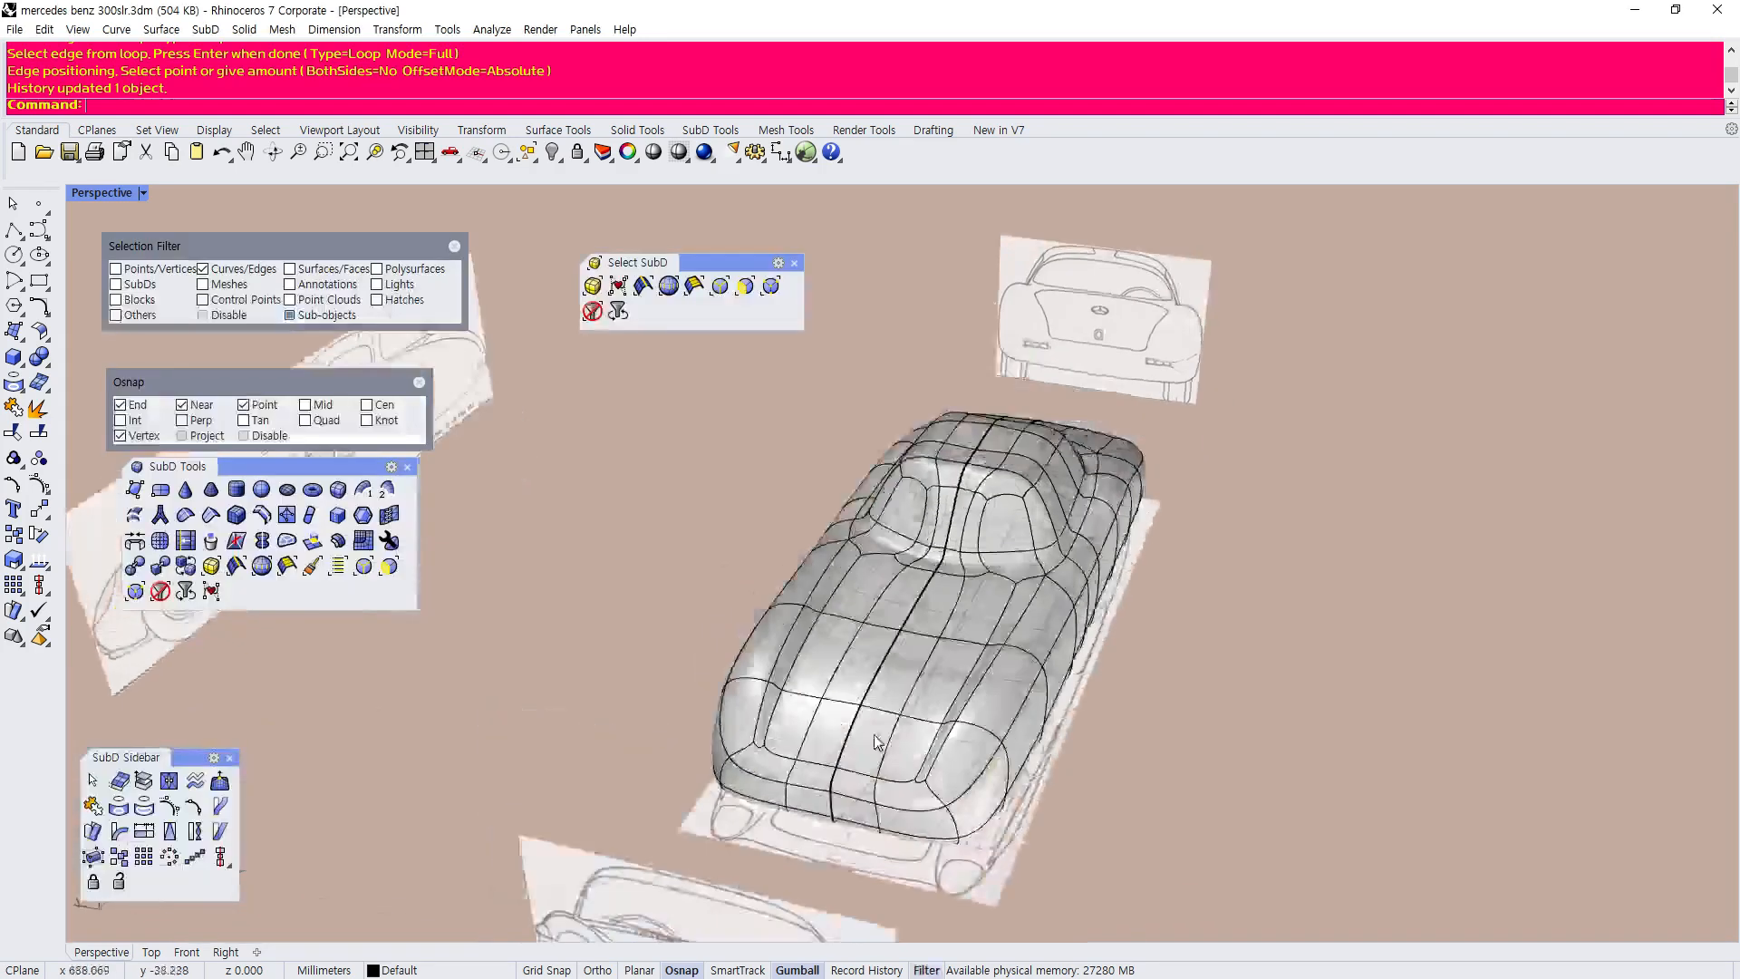
{"action": "right_click_drag", "start_coordinate": [906, 589], "coordinate": [1042, 561]}
{"action": "right_click_drag", "start_coordinate": [769, 573], "coordinate": [997, 661]}
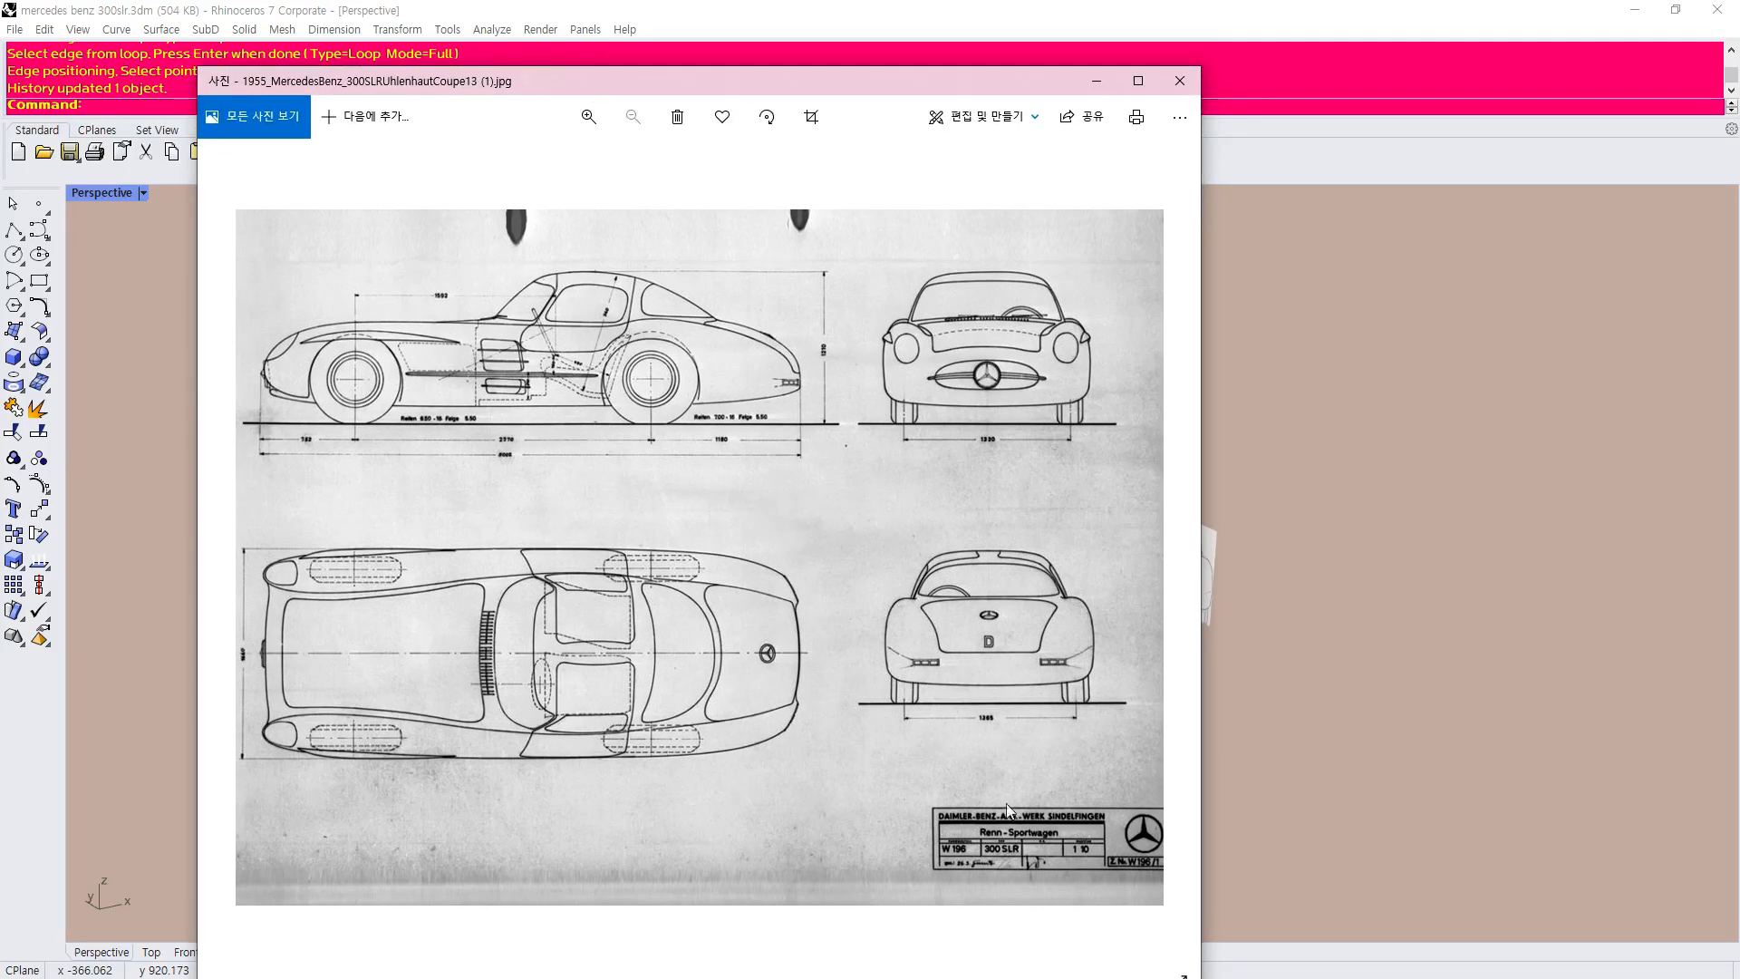
Examine the title block and the four car views in the 1955_MercedesBenz_300SLRUhlenhautCoupe13 (1).jpg blueprint, and return to the Rhino model.
{"action": "scroll", "coordinate": [1078, 859], "scroll_direction": "up", "scroll_amount": 3}
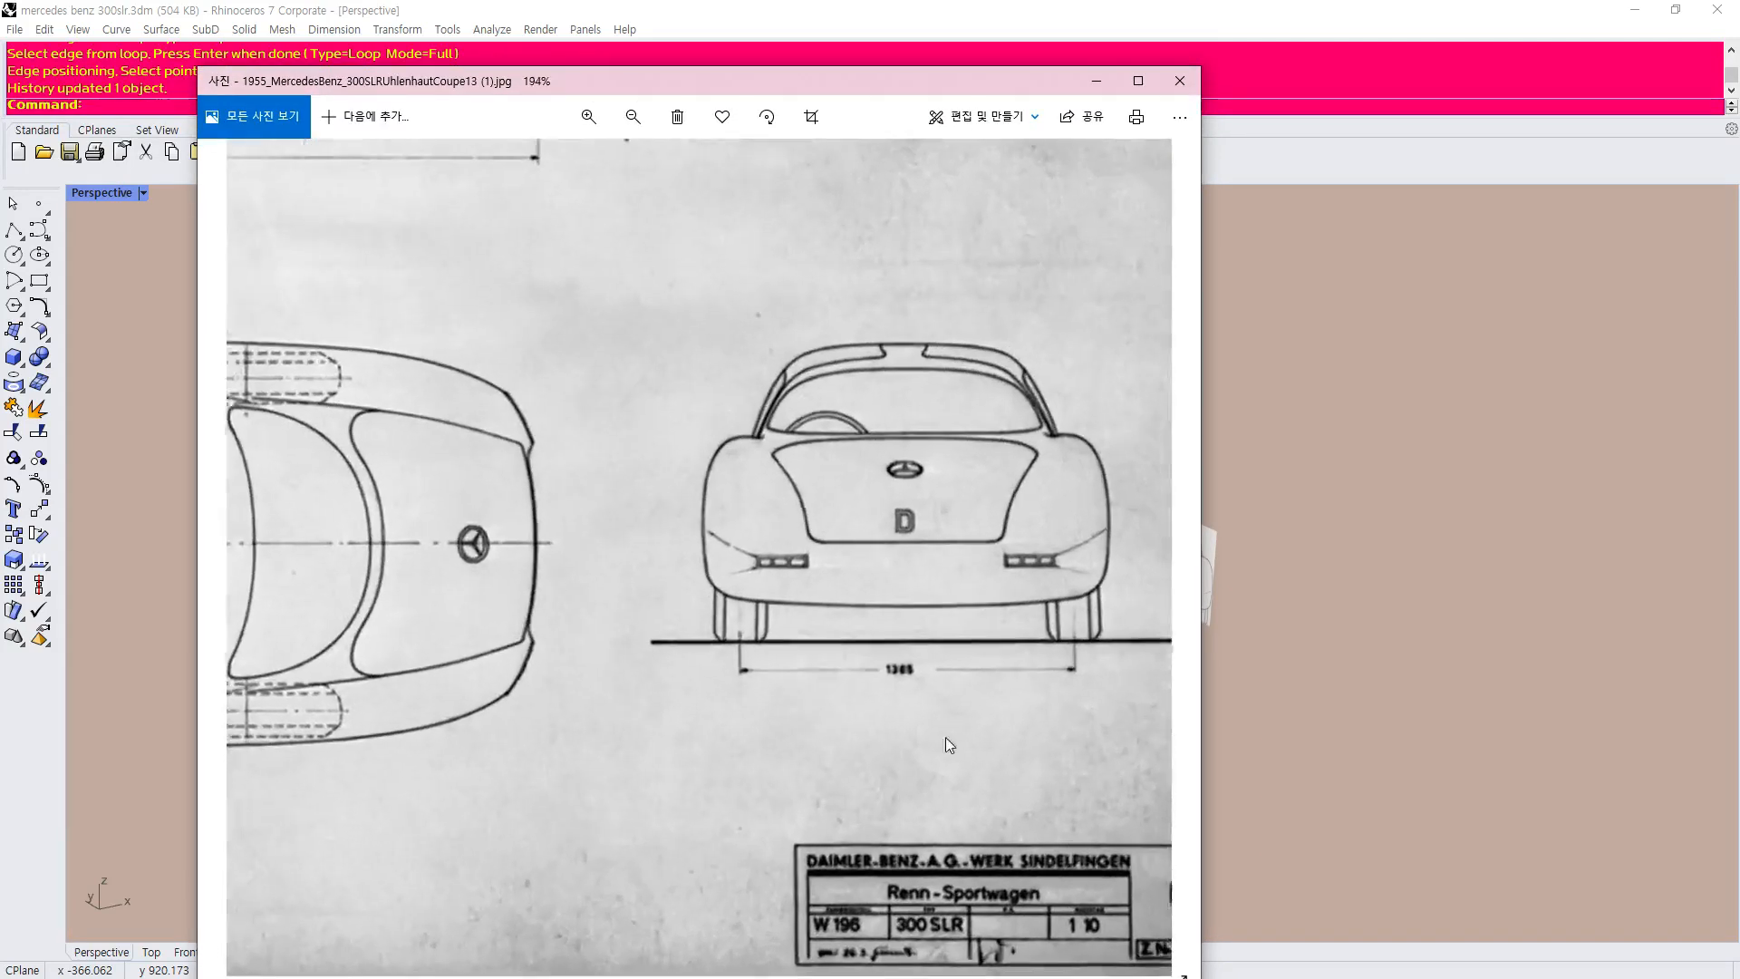
{"action": "scroll", "coordinate": [1032, 855], "scroll_direction": "up", "scroll_amount": 5}
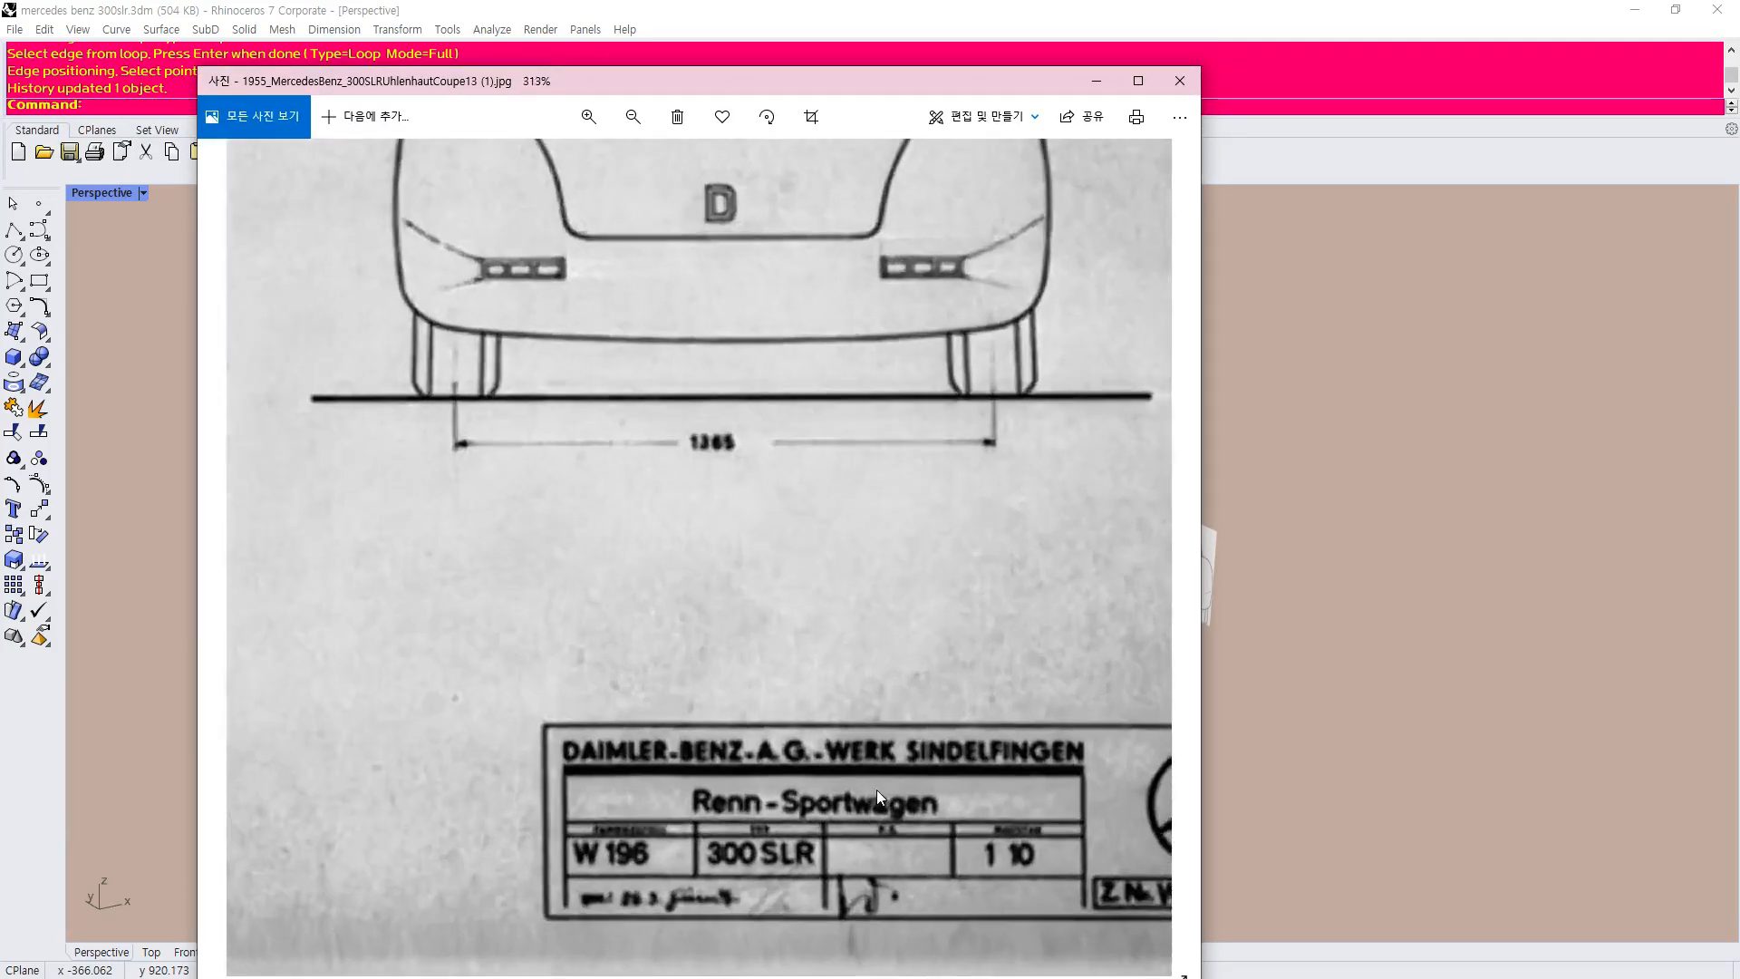
{"action": "scroll", "coordinate": [835, 877], "scroll_direction": "up", "scroll_amount": 2}
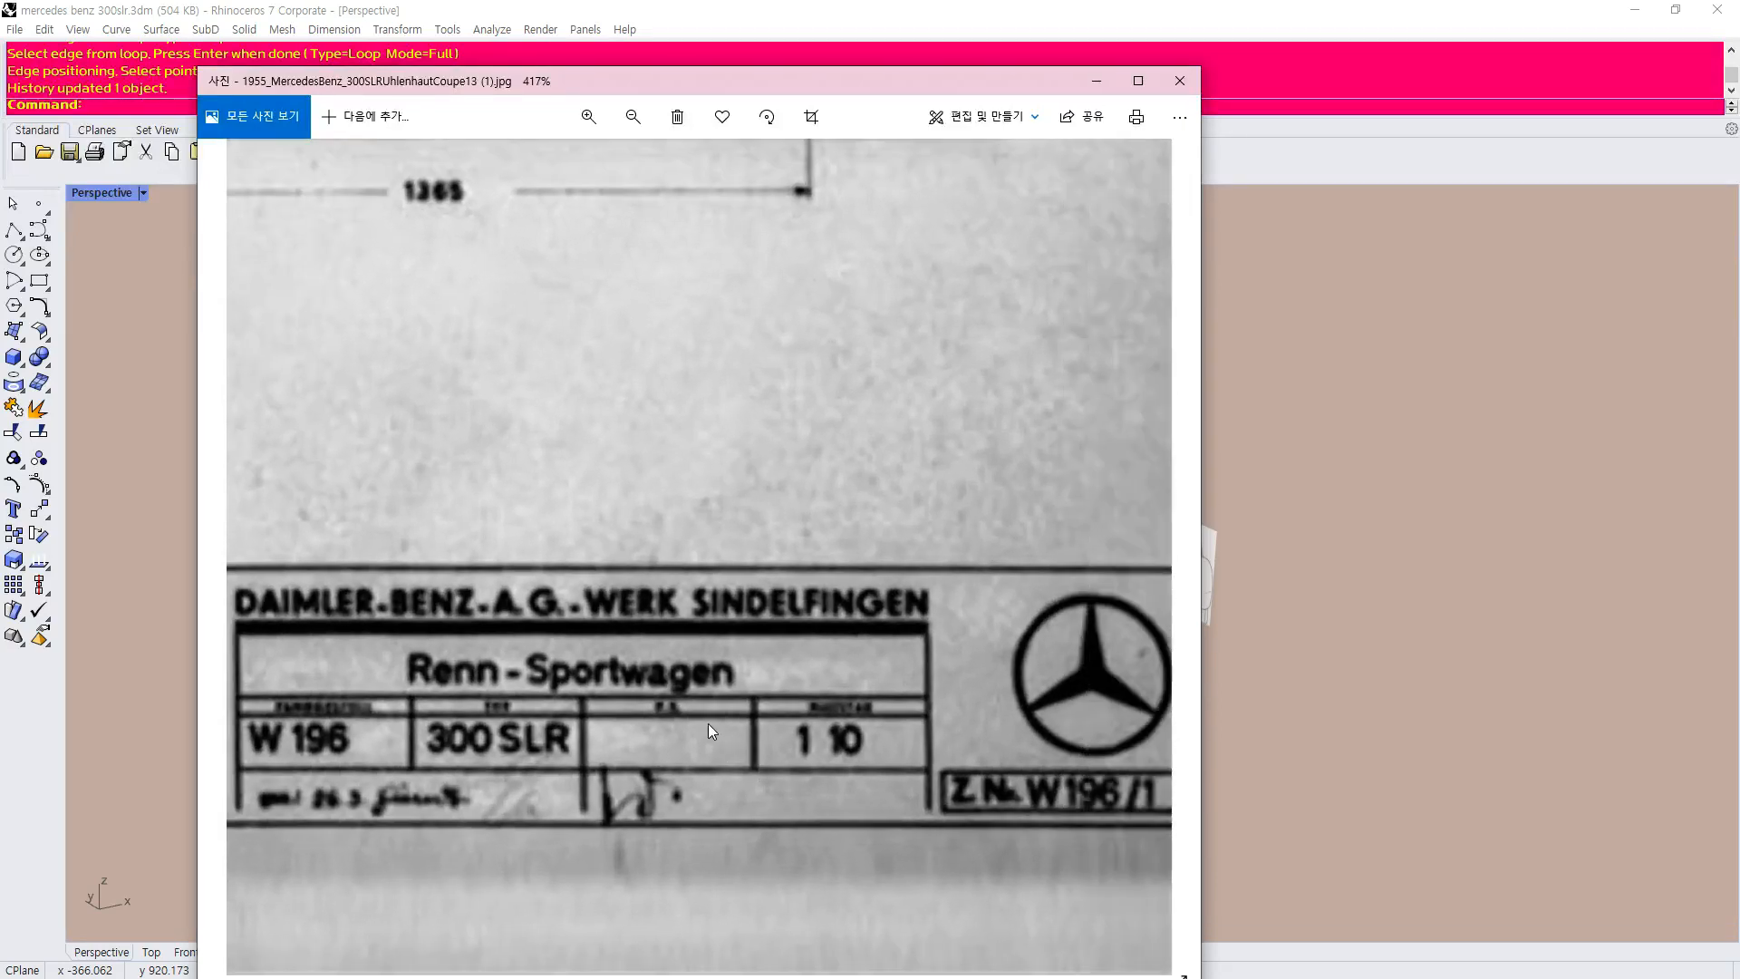
{"action": "scroll", "coordinate": [621, 656], "scroll_direction": "down", "scroll_amount": 1}
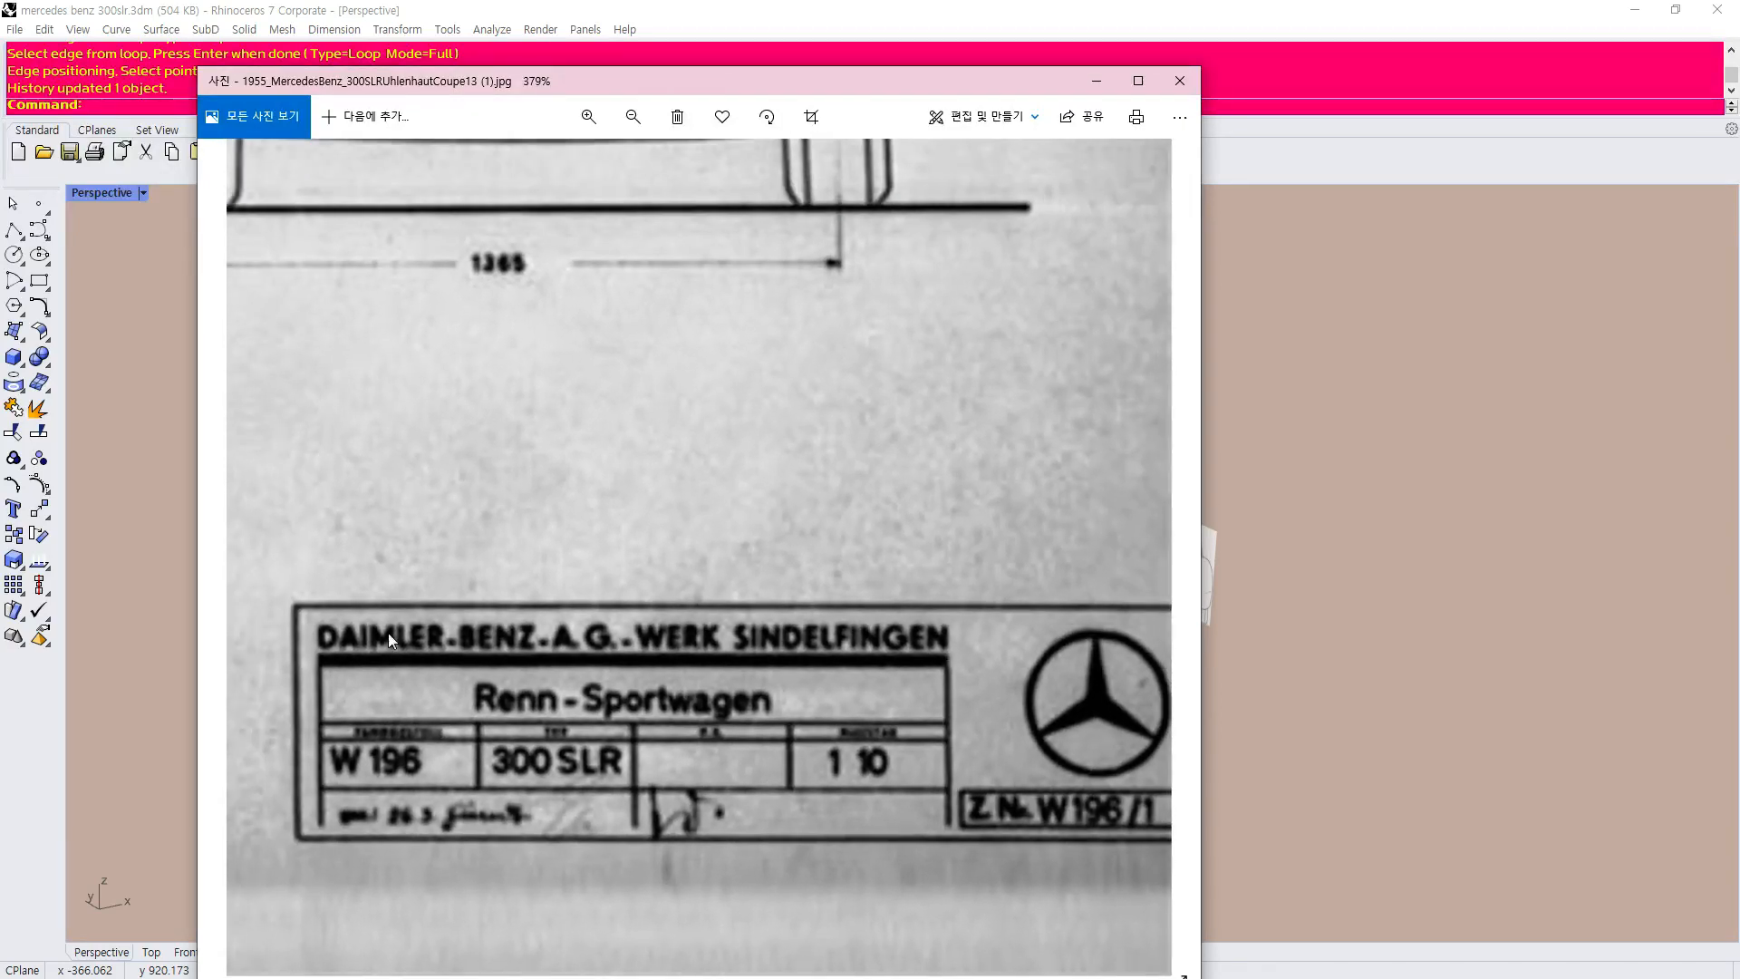
{"action": "scroll", "coordinate": [523, 636], "scroll_direction": "down", "scroll_amount": 1}
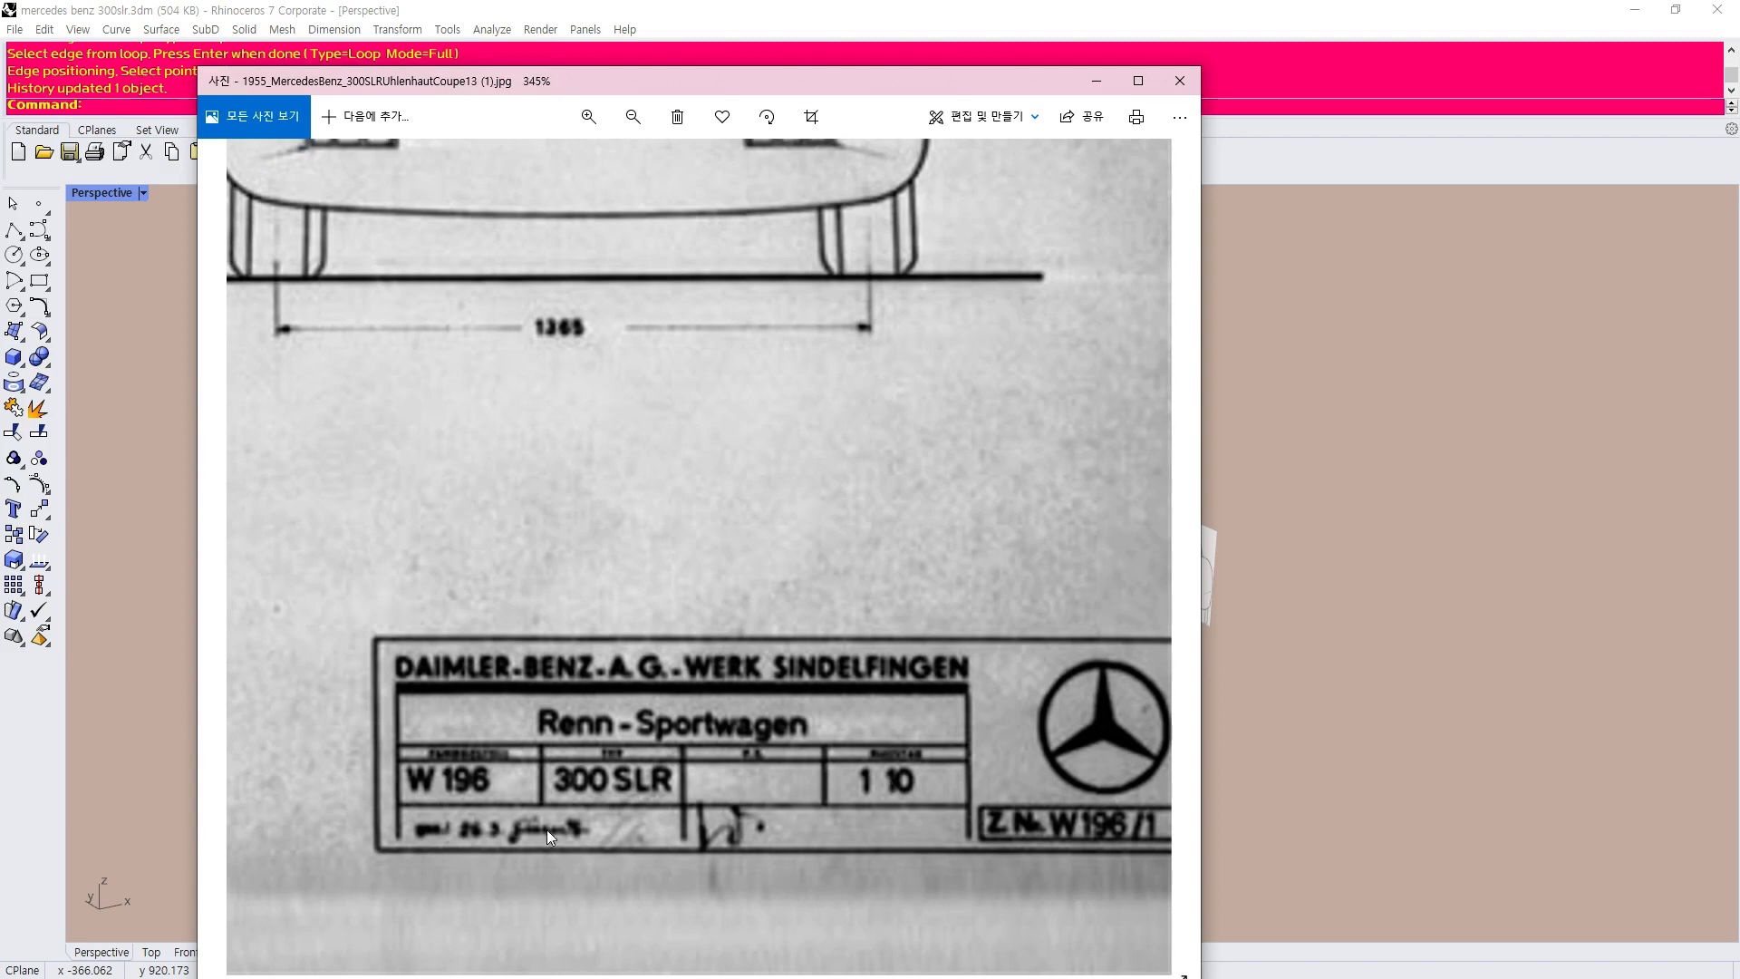
{"action": "scroll", "coordinate": [899, 825], "scroll_direction": "up", "scroll_amount": 6}
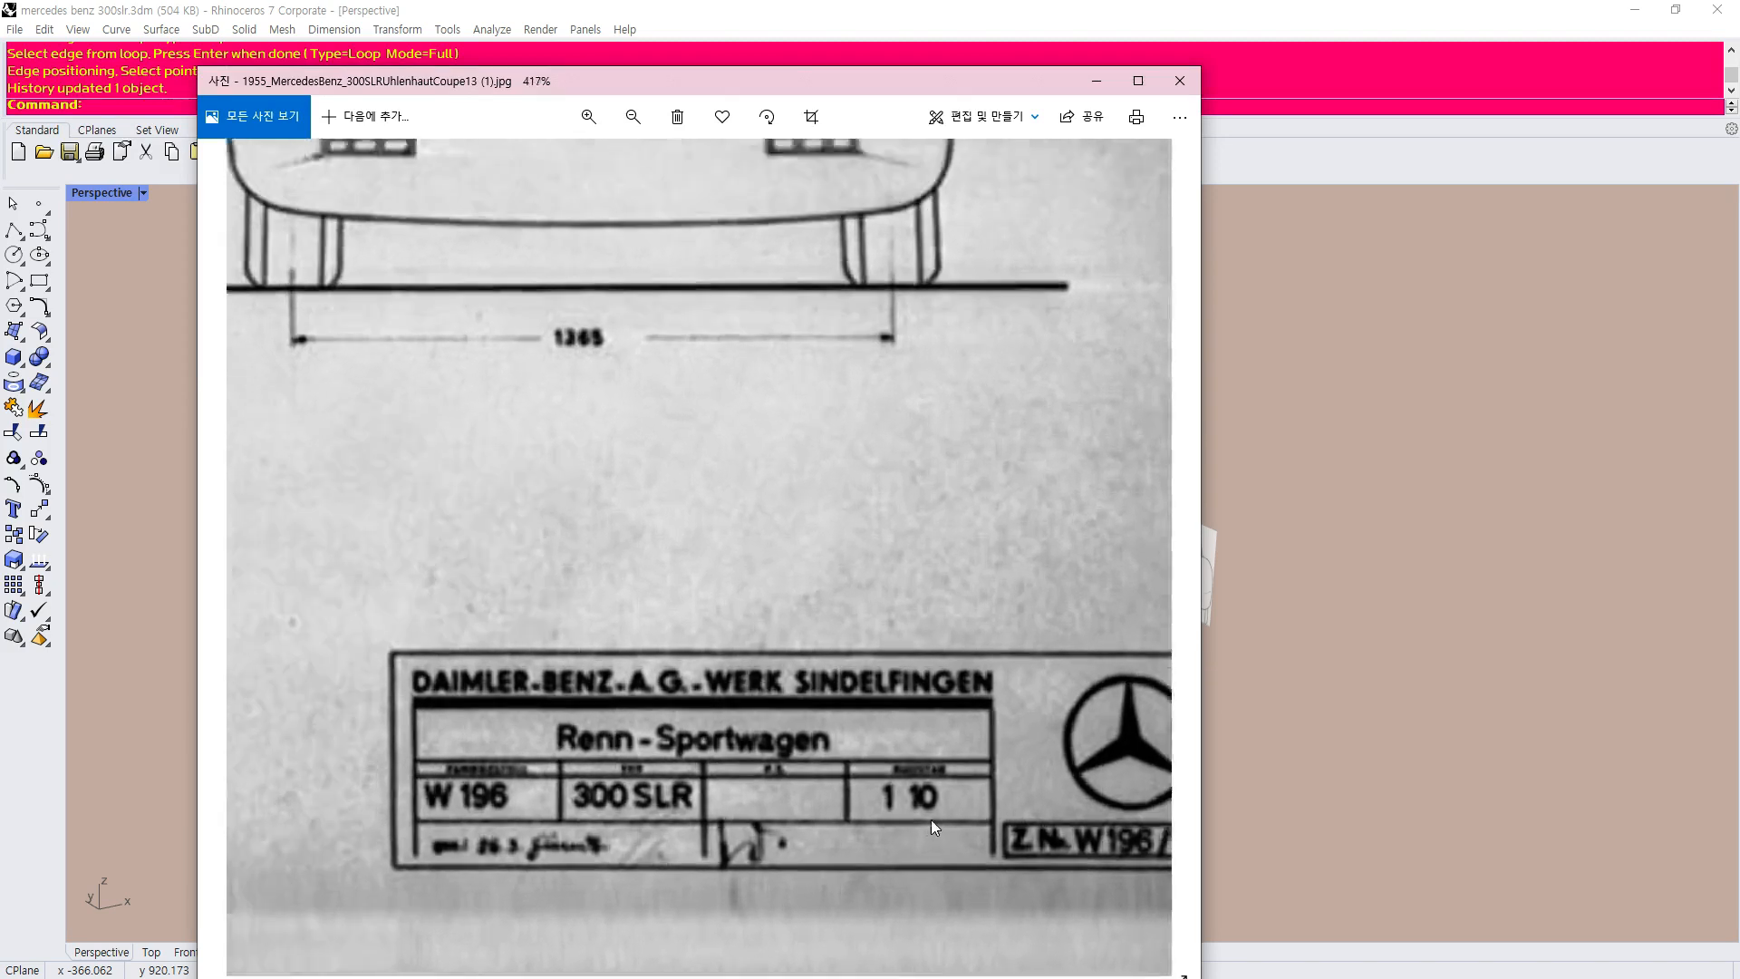
{"action": "scroll", "coordinate": [962, 823], "scroll_direction": "down", "scroll_amount": 15}
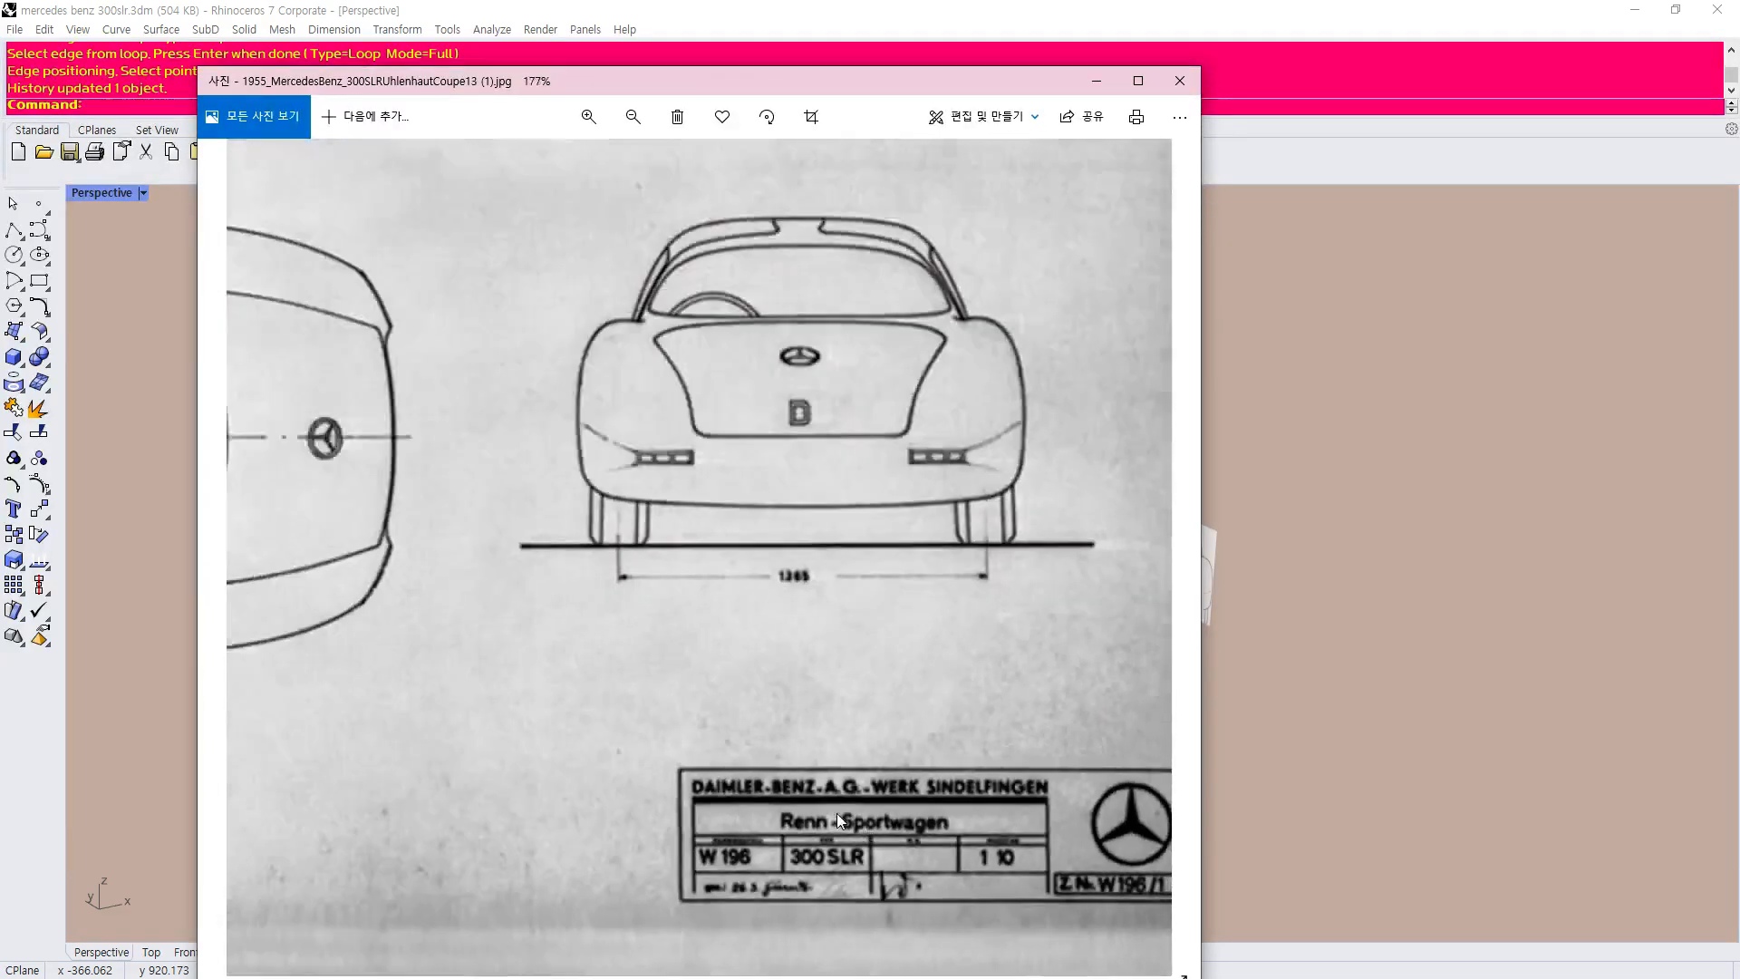
{"action": "scroll", "coordinate": [824, 784], "scroll_direction": "down", "scroll_amount": 2}
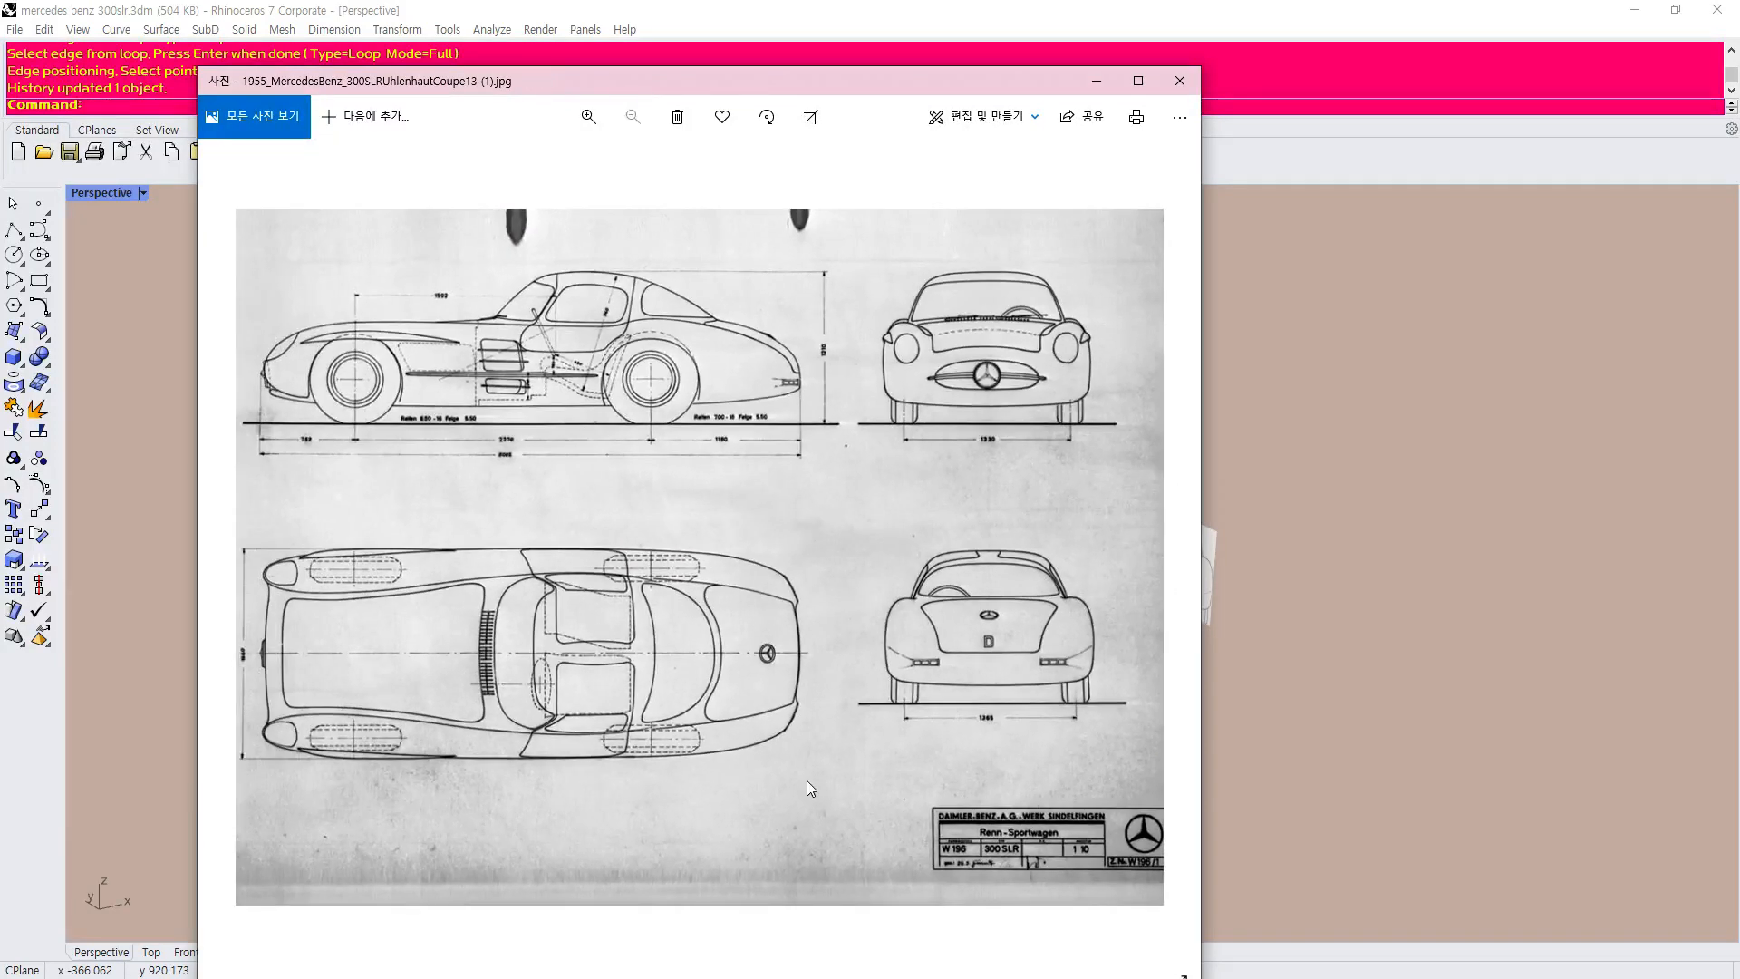
{"action": "left_click_drag", "start_coordinate": [558, 96], "coordinate": [582, 231]}
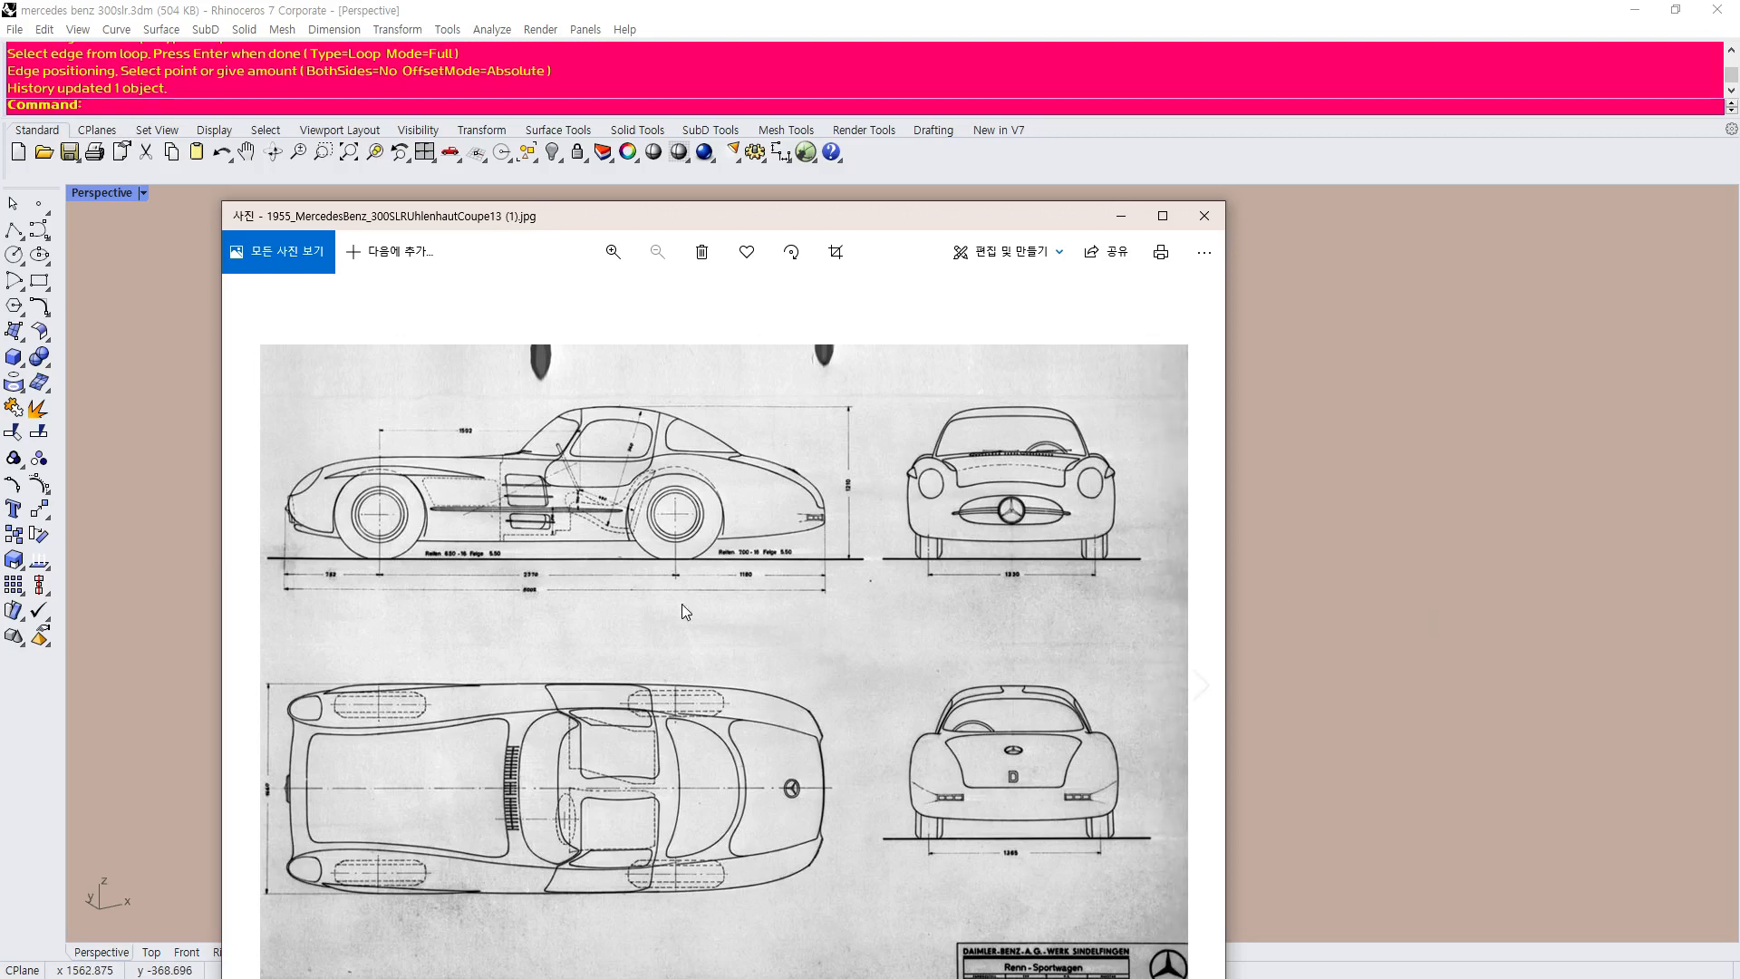
{"action": "left_click", "coordinate": [1296, 674]}
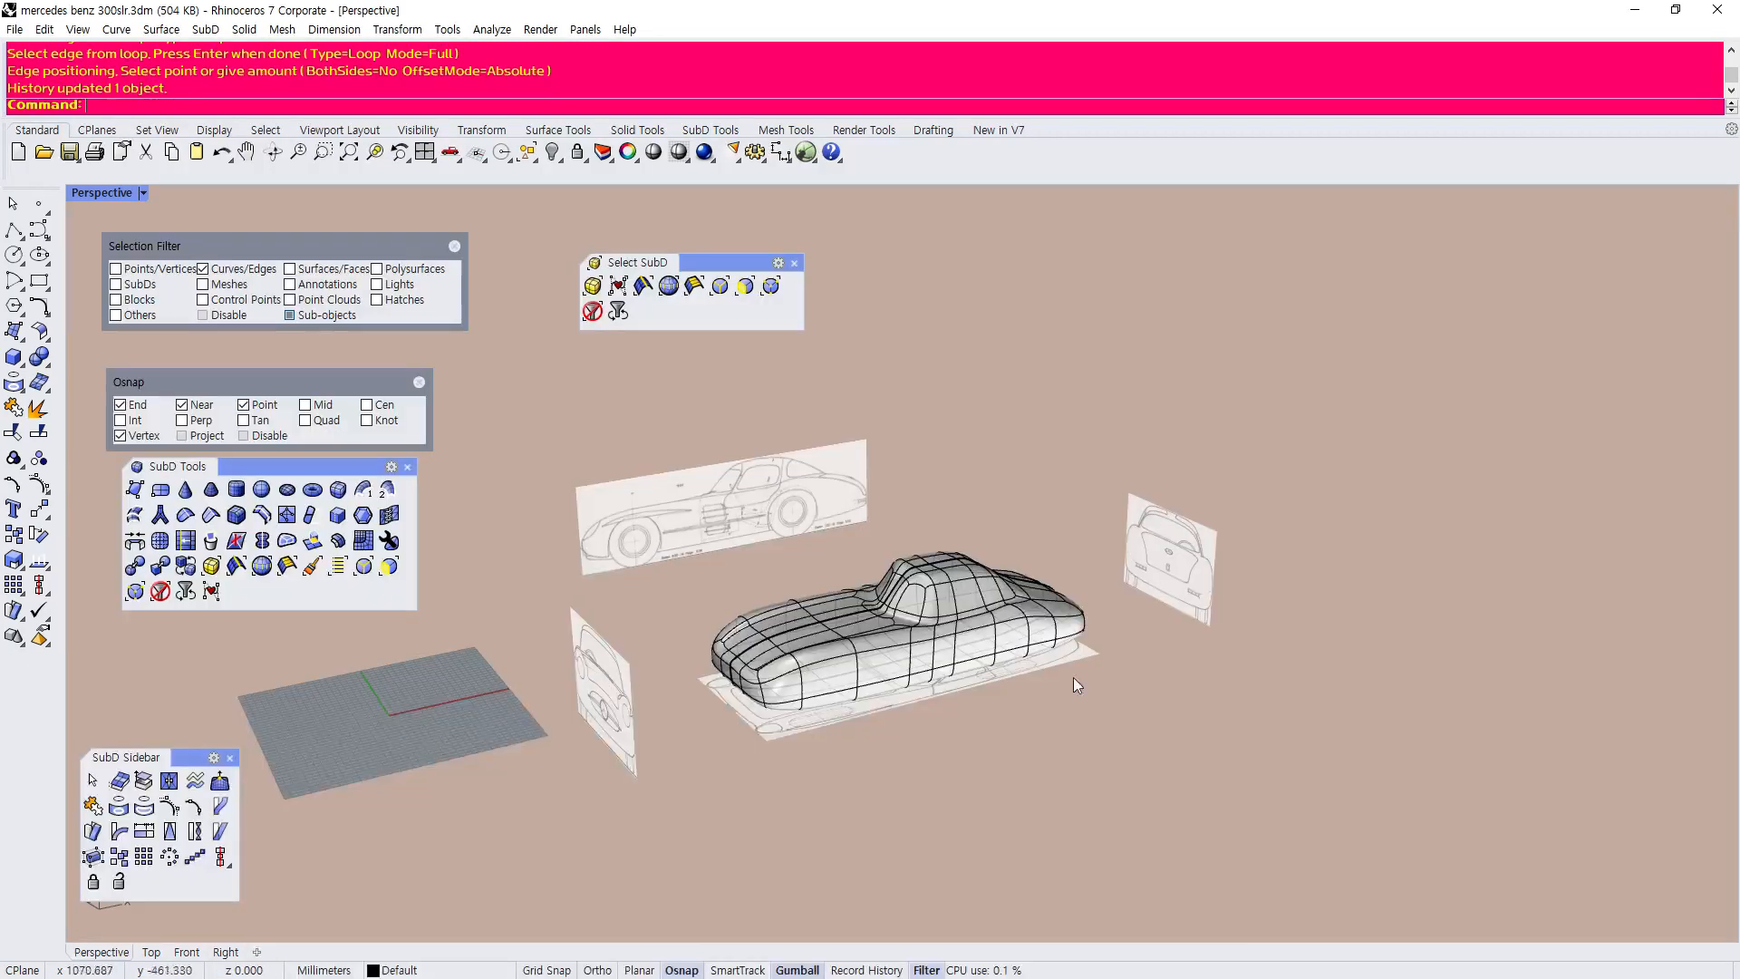
Switch to the four-viewport layout and compare the roof outline with the rear blueprint in the Right view.
{"action": "scroll", "coordinate": [886, 632], "scroll_direction": "up", "scroll_amount": 3}
{"action": "right_click_drag", "start_coordinate": [886, 632], "coordinate": [792, 567]}
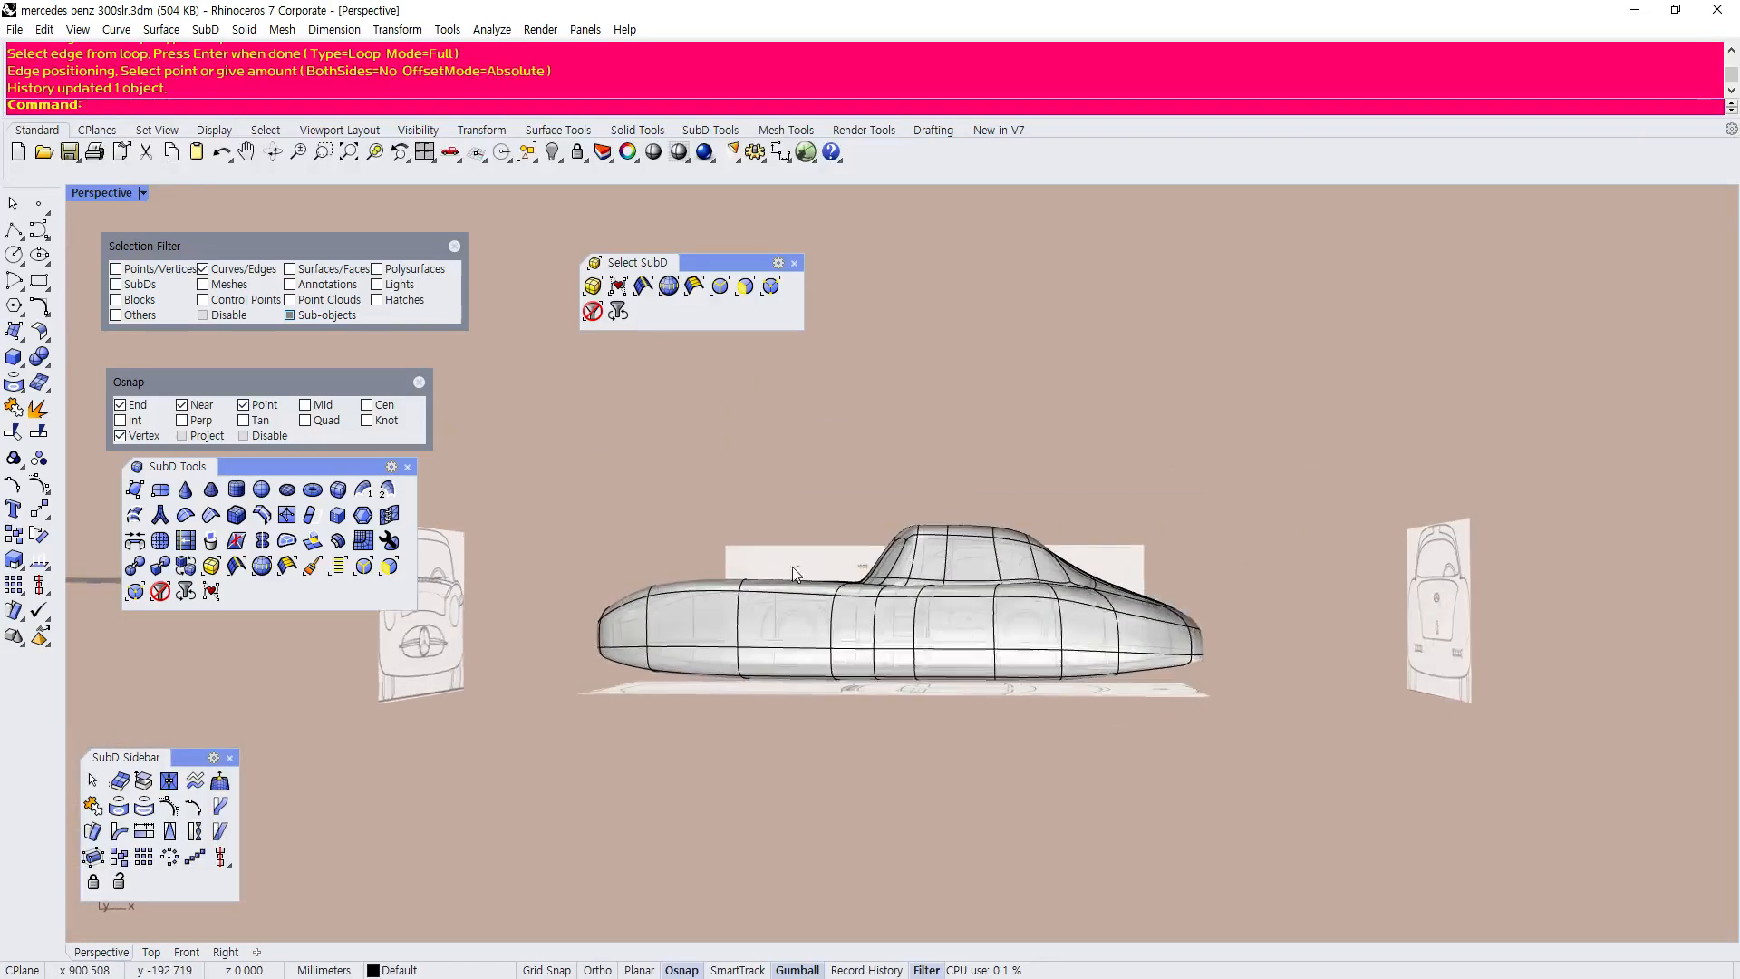
{"action": "double_click", "coordinate": [90, 193]}
{"action": "scroll", "coordinate": [429, 745], "scroll_direction": "up", "scroll_amount": 5}
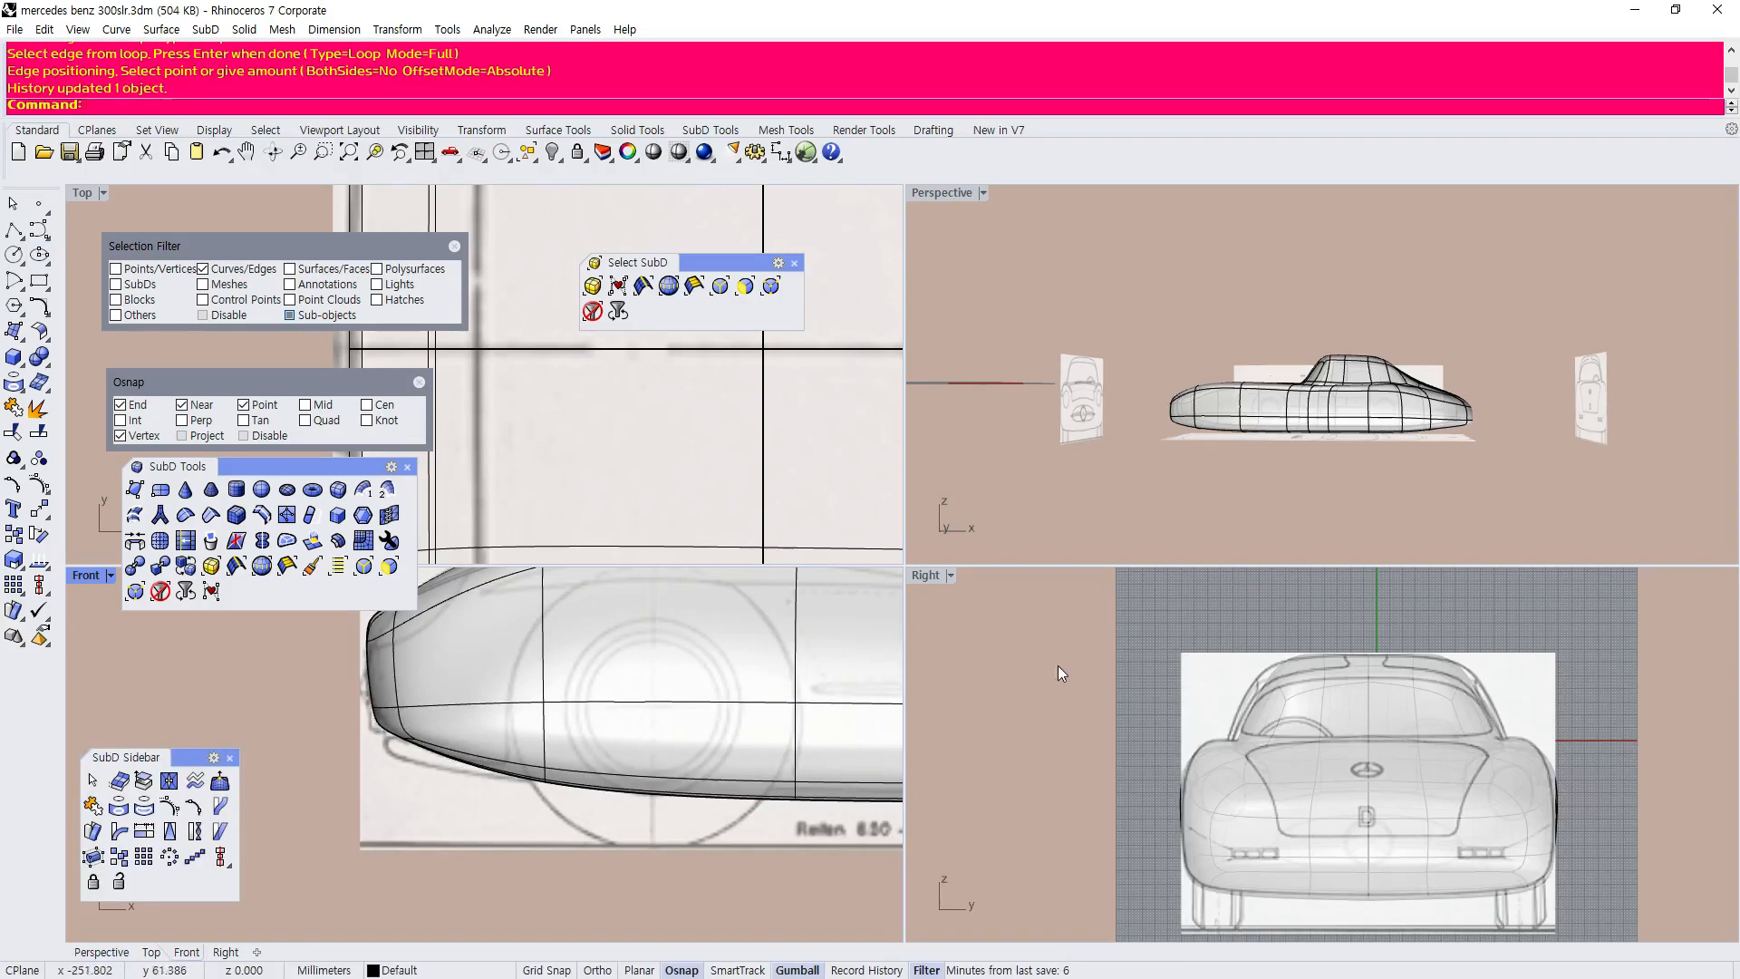
{"action": "scroll", "coordinate": [1303, 754], "scroll_direction": "up", "scroll_amount": 10}
{"action": "scroll", "coordinate": [1252, 698], "scroll_direction": "up", "scroll_amount": 2}
{"action": "right_click_drag", "start_coordinate": [1239, 681], "coordinate": [1182, 846]}
{"action": "scroll", "coordinate": [1175, 698], "scroll_direction": "down", "scroll_amount": 4}
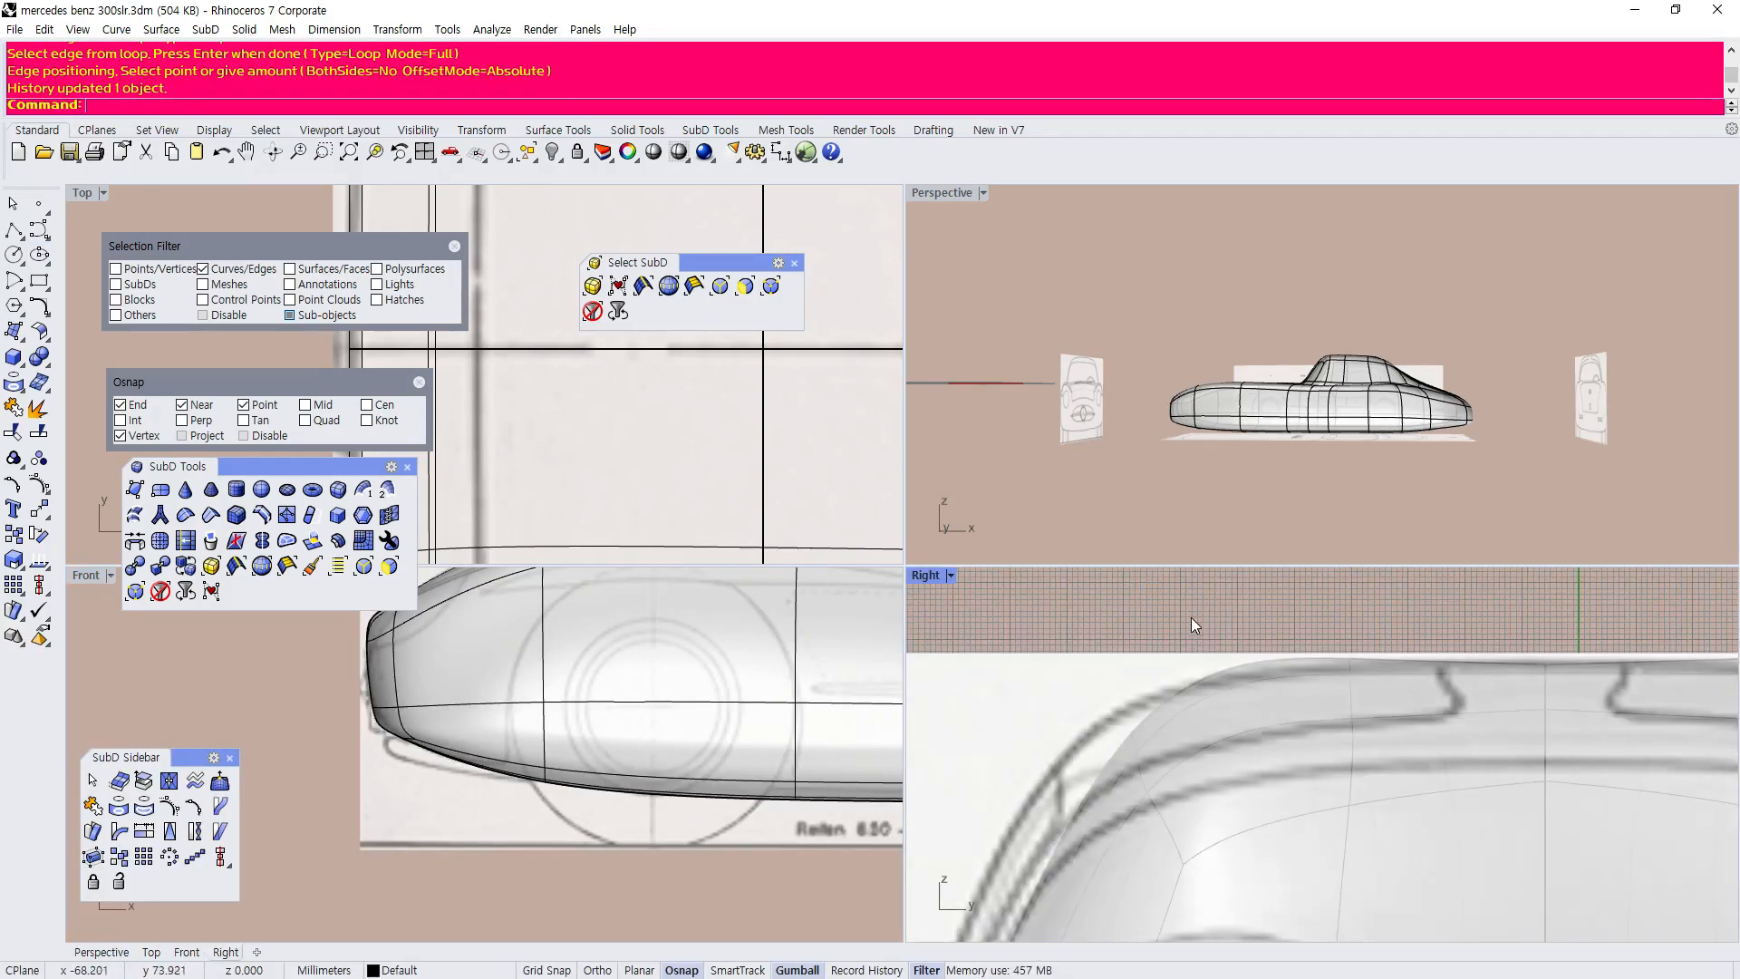
{"action": "scroll", "coordinate": [1036, 705], "scroll_direction": "down", "scroll_amount": 5}
{"action": "right_click_drag", "start_coordinate": [1084, 643], "coordinate": [1195, 732]}
{"action": "scroll", "coordinate": [1209, 665], "scroll_direction": "up", "scroll_amount": 6}
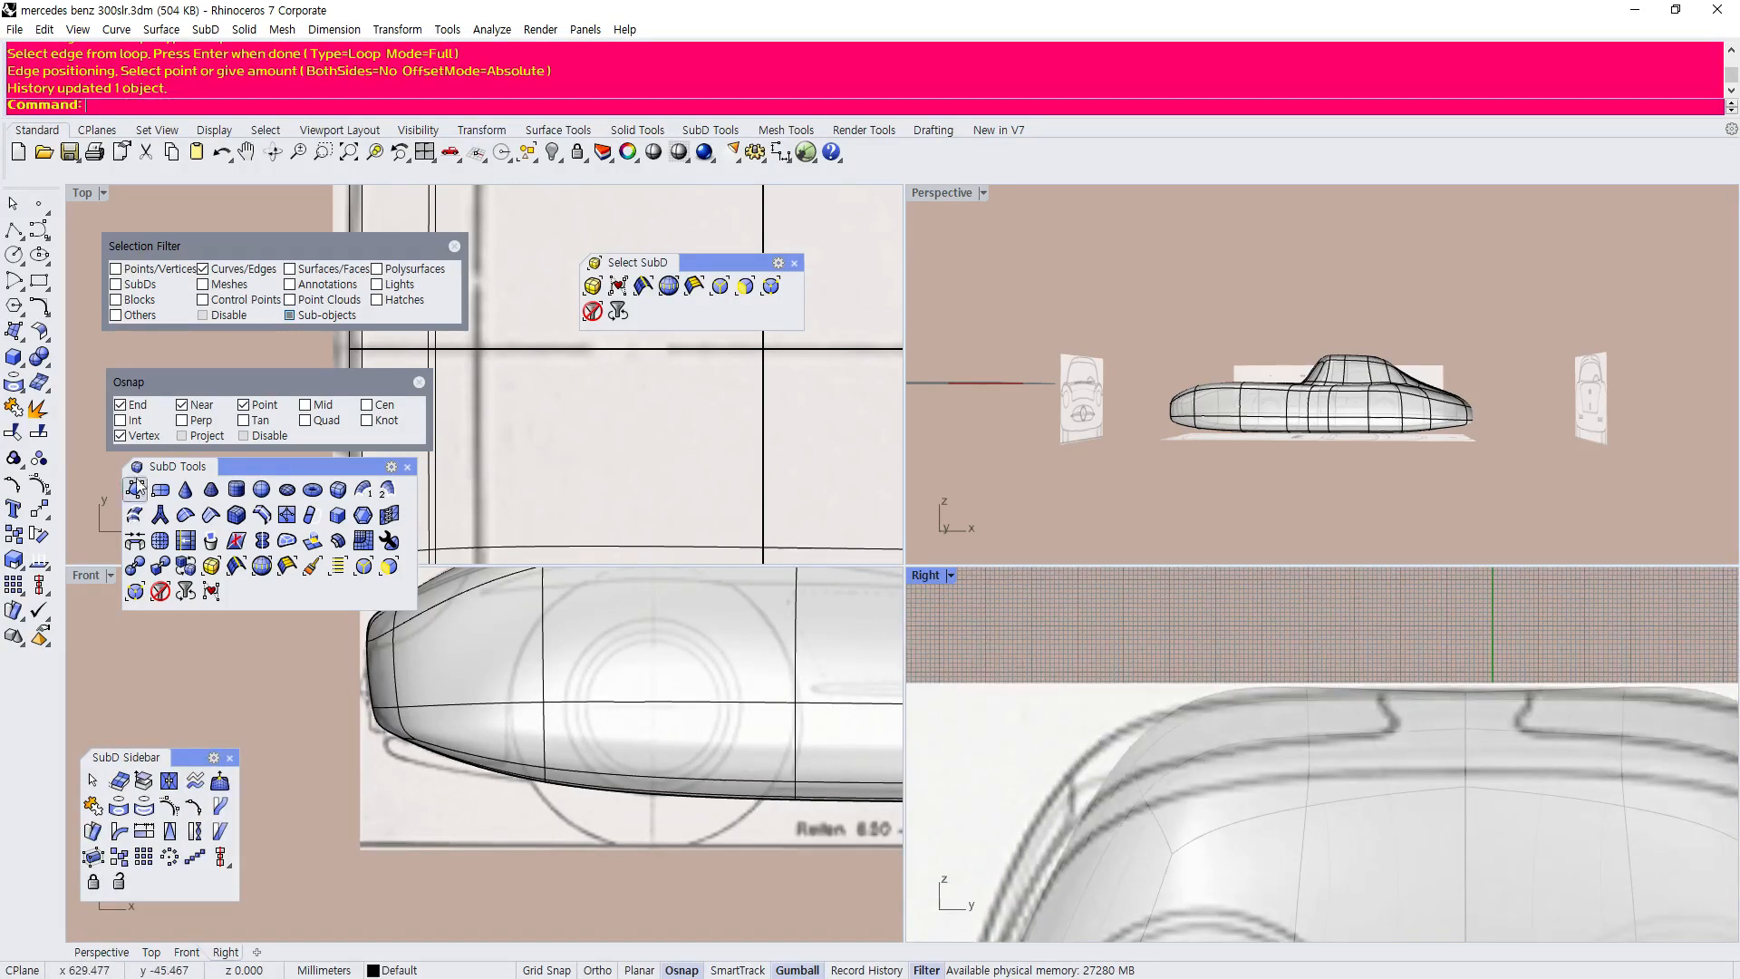
Nudge the SubD Tools toolbar aside and compare the hood line and windshield base with the side blueprint in the Front view.
{"action": "left_click_drag", "start_coordinate": [276, 471], "coordinate": [271, 477]}
{"action": "scroll", "coordinate": [670, 720], "scroll_direction": "down", "scroll_amount": 2}
{"action": "right_click_drag", "start_coordinate": [670, 721], "coordinate": [605, 747]}
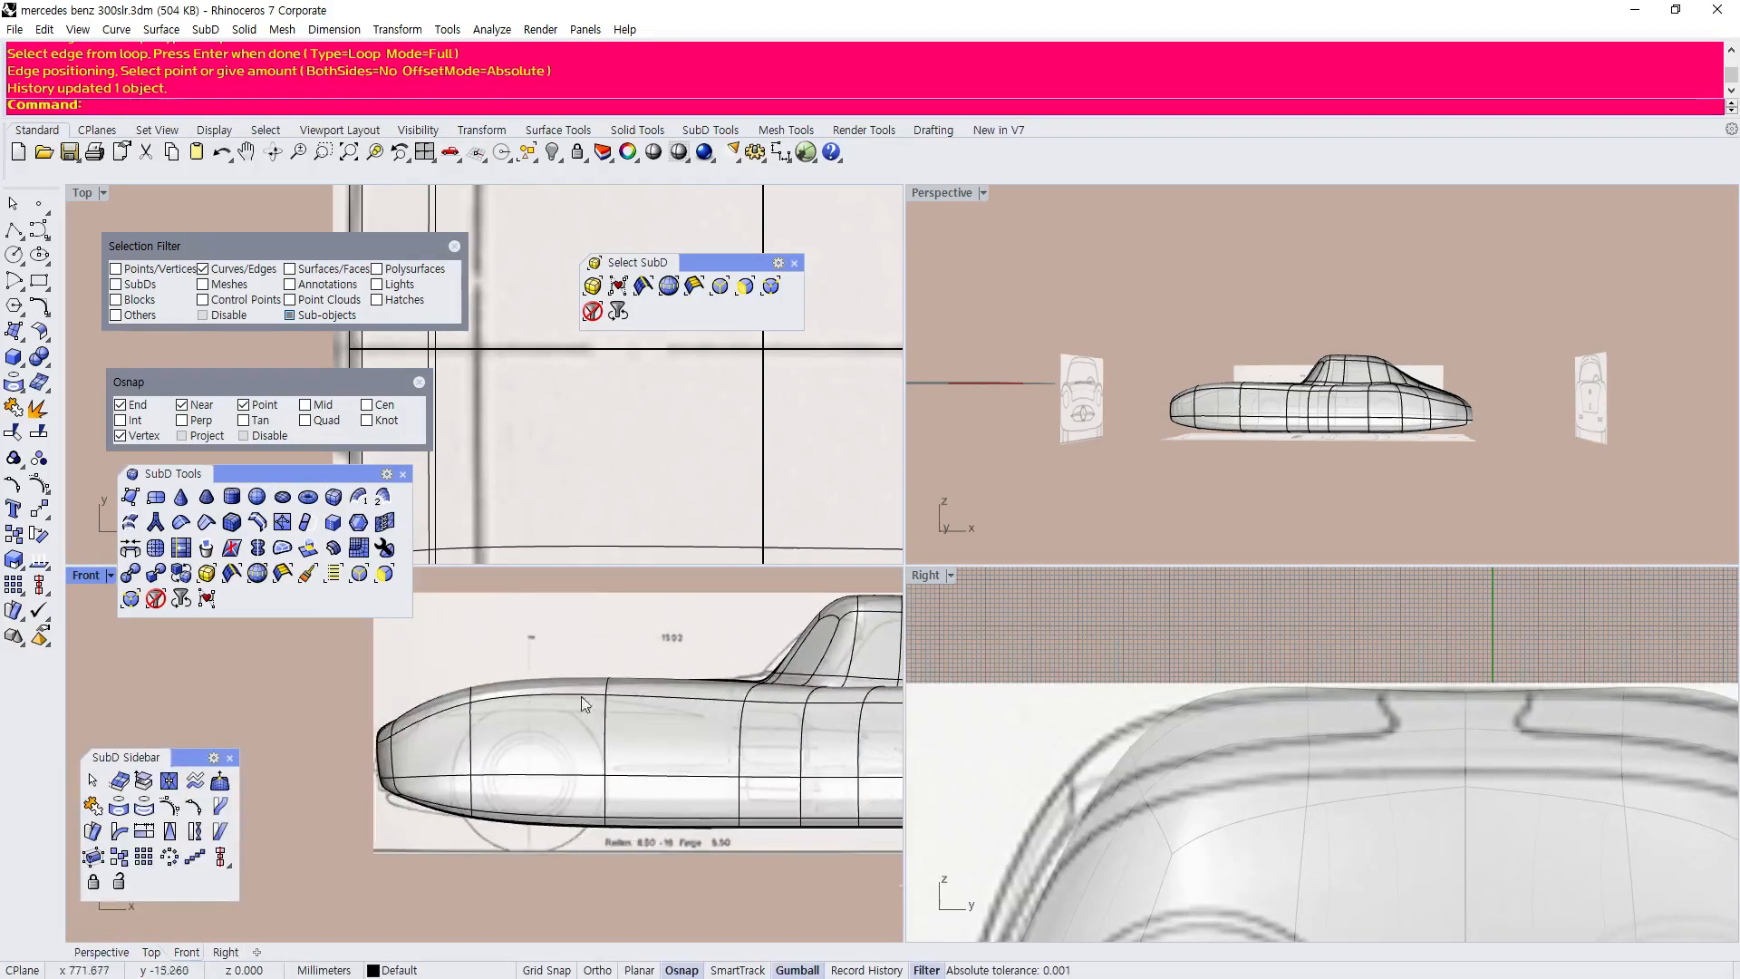
{"action": "scroll", "coordinate": [765, 673], "scroll_direction": "up", "scroll_amount": 5}
{"action": "right_click_drag", "start_coordinate": [765, 673], "coordinate": [518, 745]}
{"action": "scroll", "coordinate": [526, 737], "scroll_direction": "up", "scroll_amount": 6}
{"action": "scroll", "coordinate": [526, 738], "scroll_direction": "up", "scroll_amount": 1}
{"action": "scroll", "coordinate": [534, 723], "scroll_direction": "down", "scroll_amount": 5}
{"action": "scroll", "coordinate": [497, 708], "scroll_direction": "up", "scroll_amount": 2}
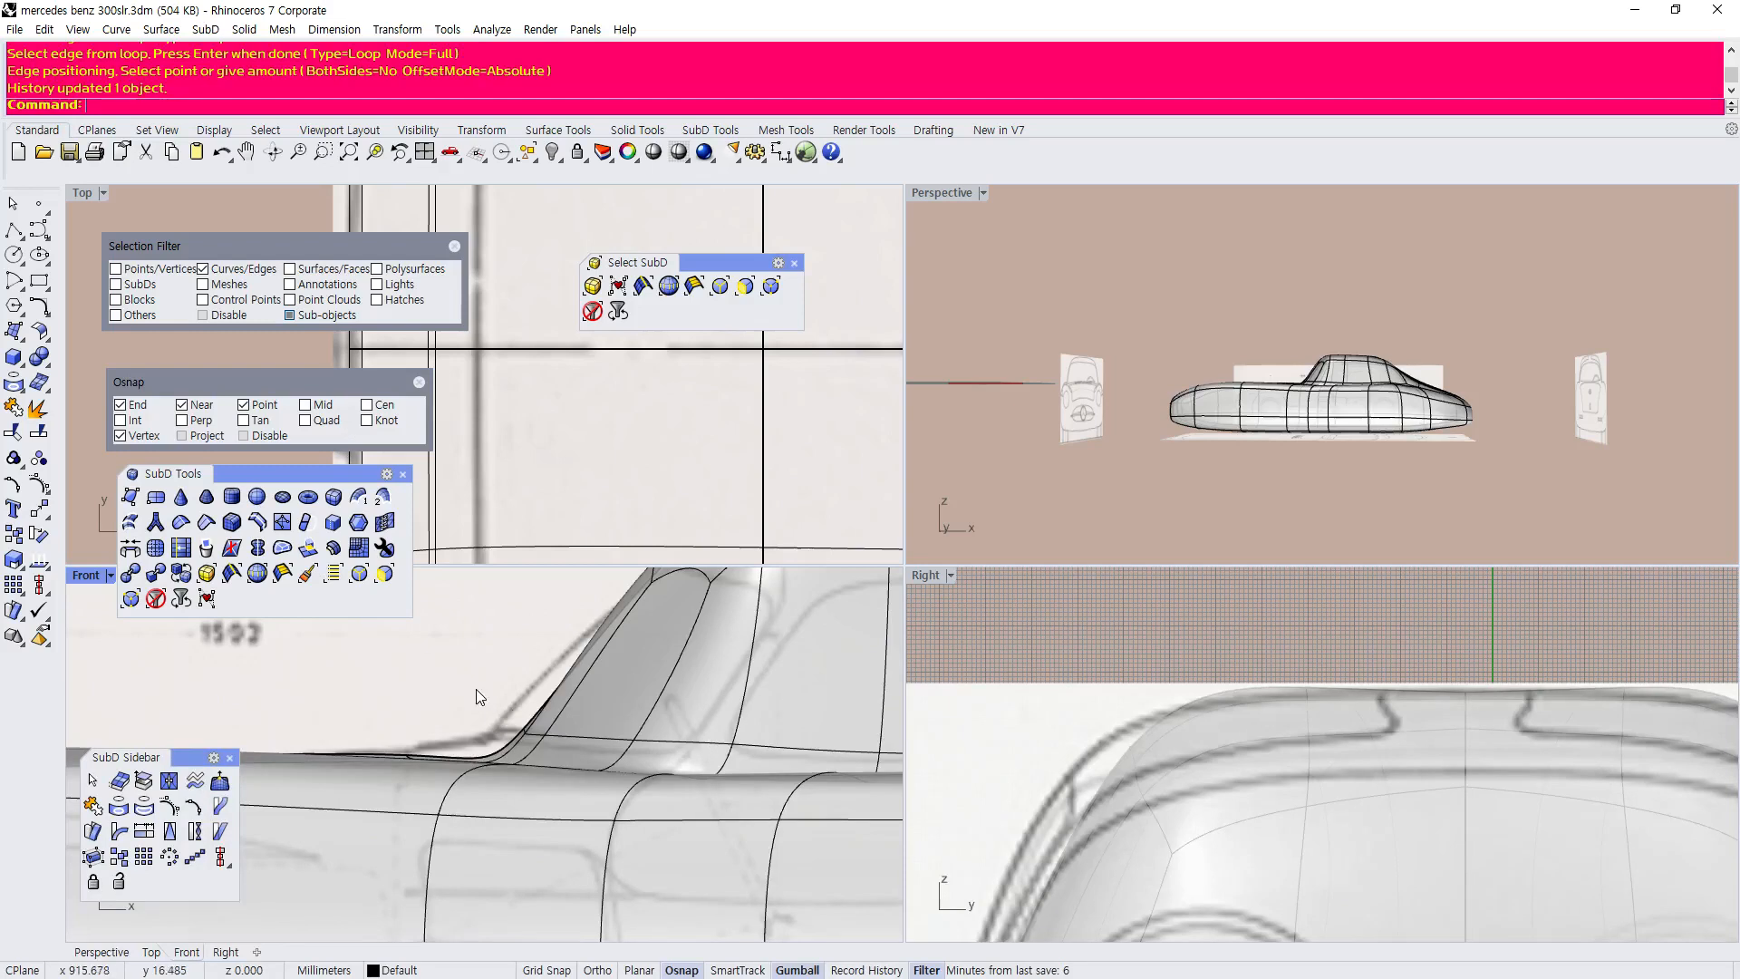
Place the Select SubD toolbar just above the Front view and restrict the selection filter to SubD vertices.
{"action": "left_click_drag", "start_coordinate": [710, 270], "coordinate": [623, 394]}
{"action": "left_click", "coordinate": [630, 411]}
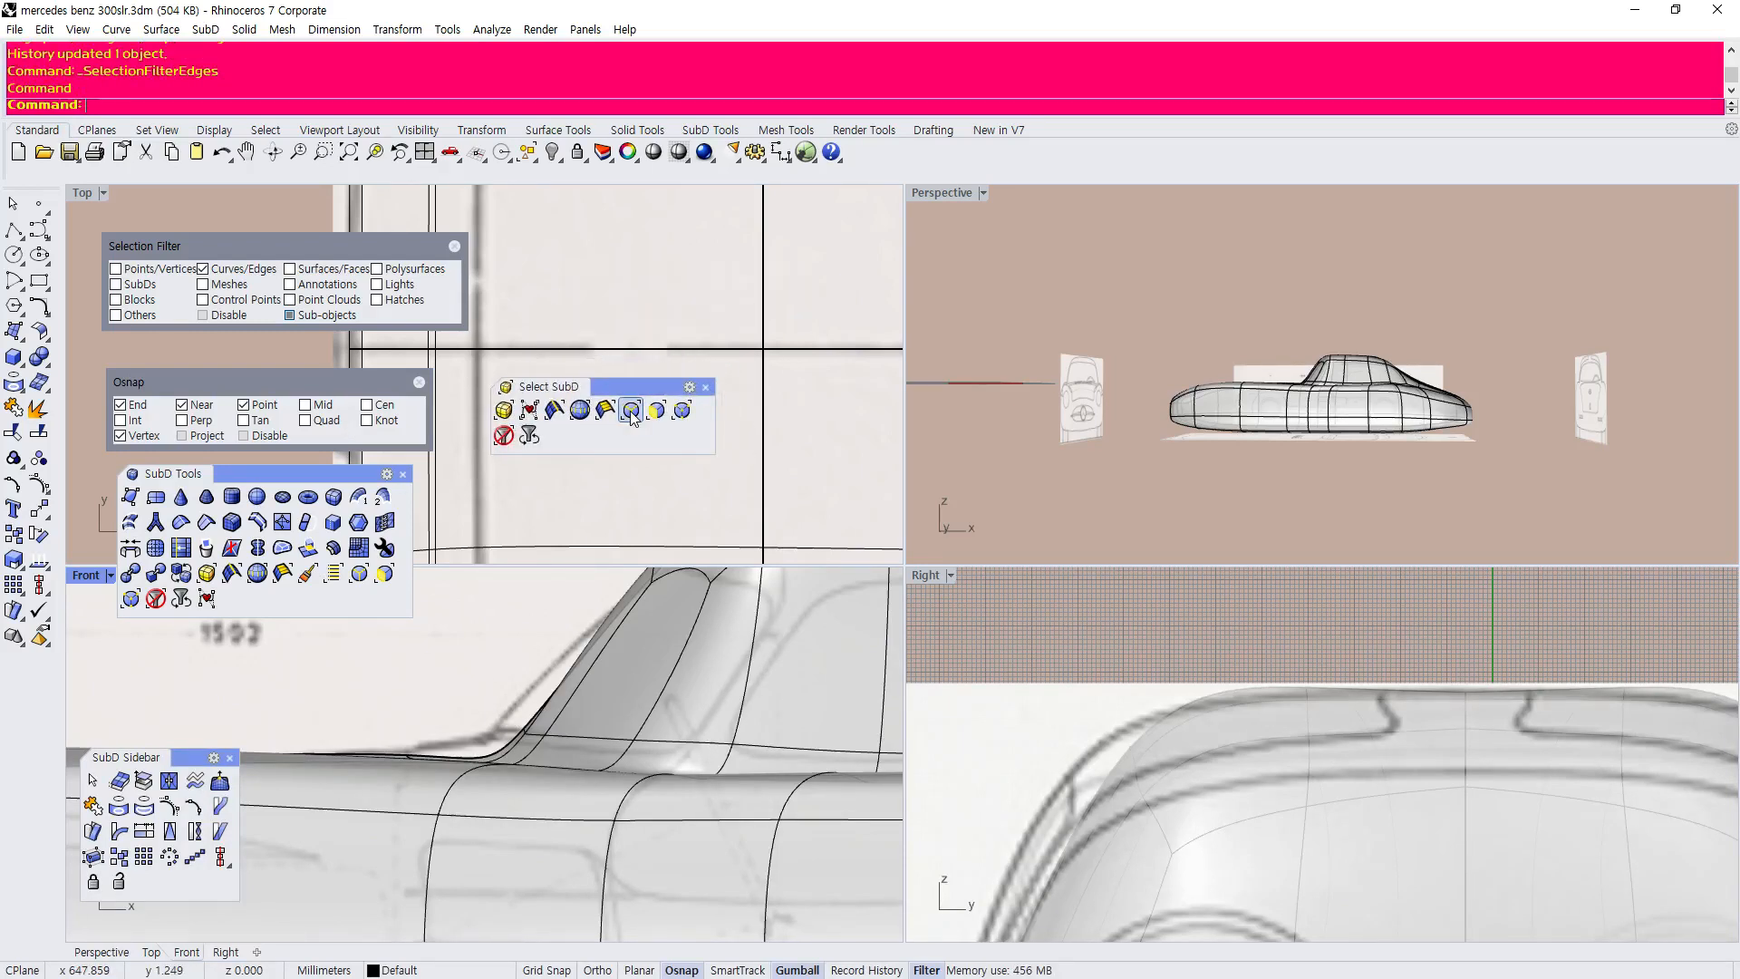
{"action": "left_click", "coordinate": [631, 410]}
{"action": "left_click_drag", "start_coordinate": [473, 713], "coordinate": [530, 638]}
{"action": "left_click", "coordinate": [682, 410]}
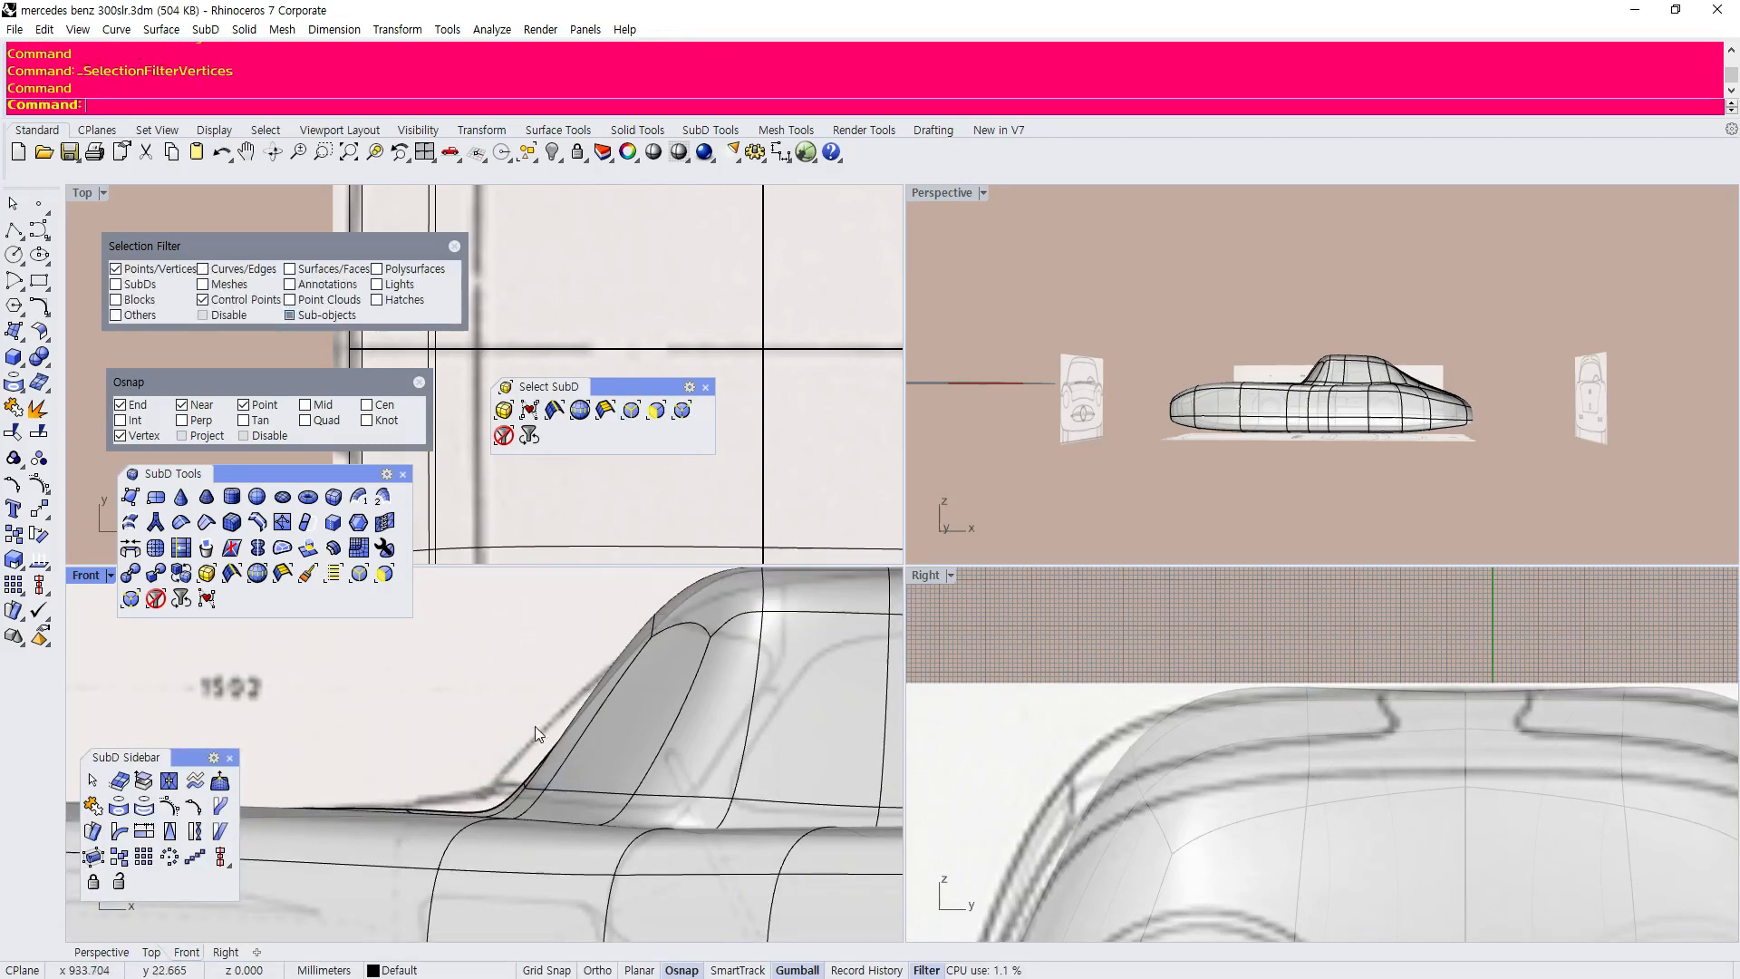
Try to move the six vertices at the windshield base forward toward the blueprint line, and undo the move.
{"action": "left_click_drag", "start_coordinate": [467, 777], "coordinate": [574, 797]}
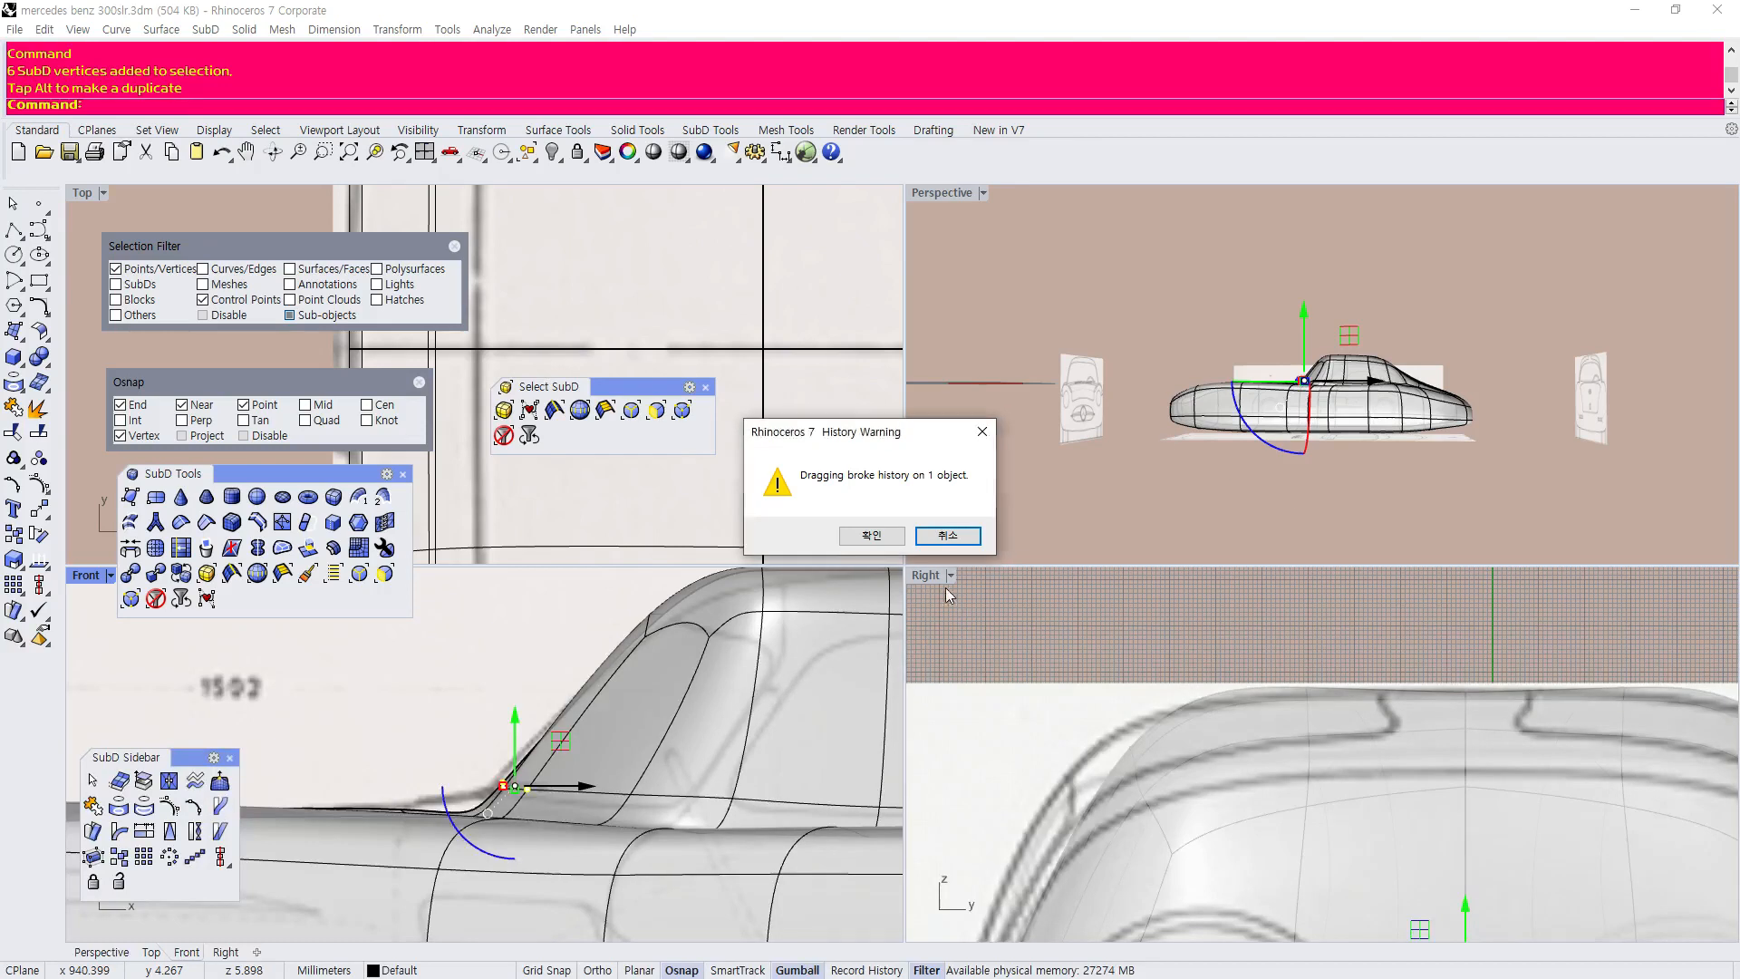
{"action": "left_click", "coordinate": [947, 536]}
{"action": "right_click_drag", "start_coordinate": [1187, 453], "coordinate": [1352, 414]}
{"action": "scroll", "coordinate": [1352, 414], "scroll_direction": "up", "scroll_amount": 3}
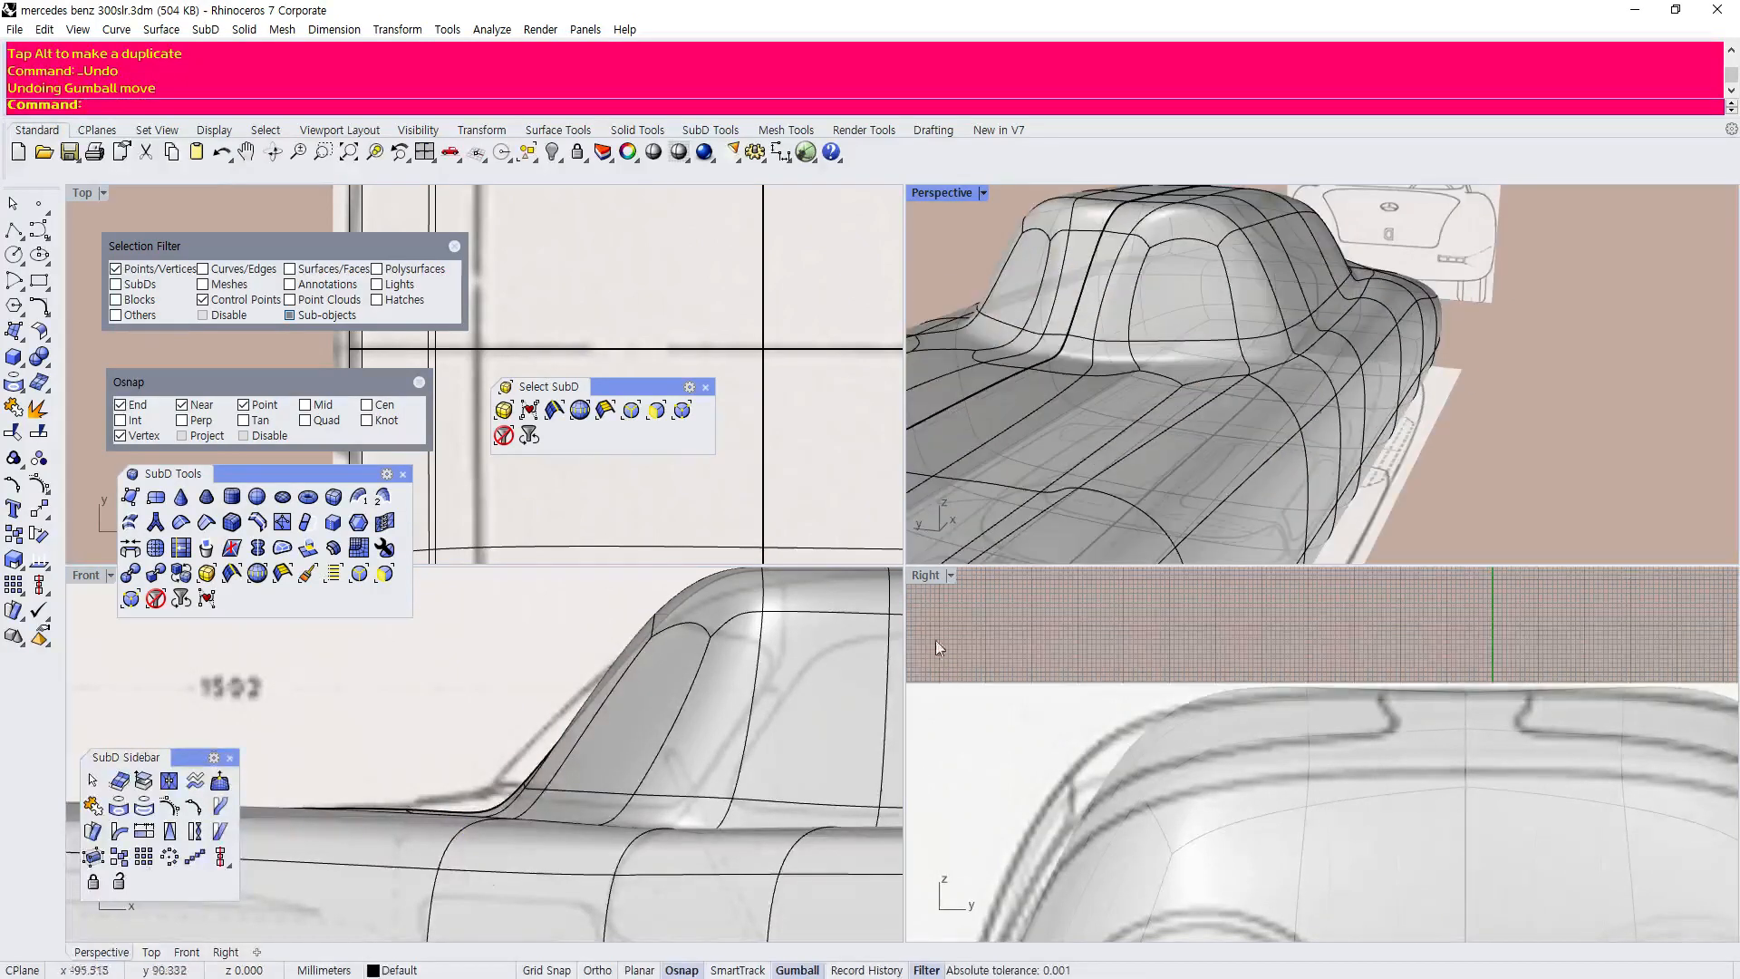
Select the six vertices at the windshield base, check their positions in the Perspective view and clear the selection.
{"action": "left_click_drag", "start_coordinate": [443, 734], "coordinate": [571, 805]}
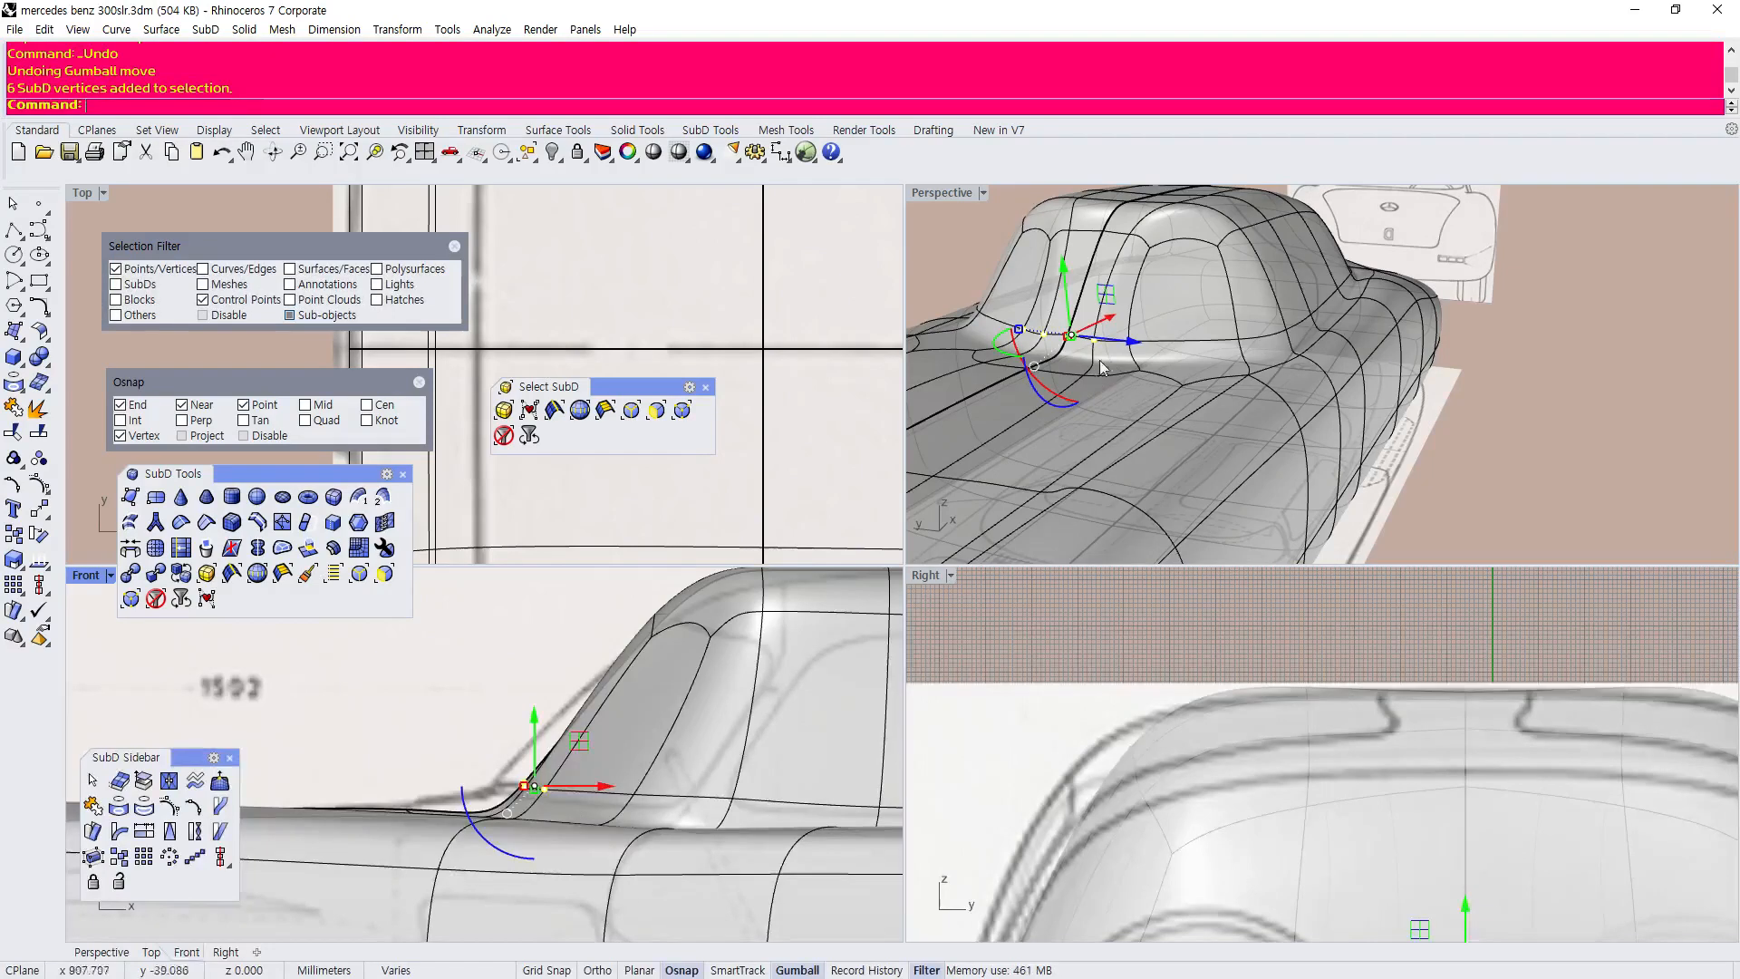
{"action": "scroll", "coordinate": [1100, 379], "scroll_direction": "up", "scroll_amount": 3}
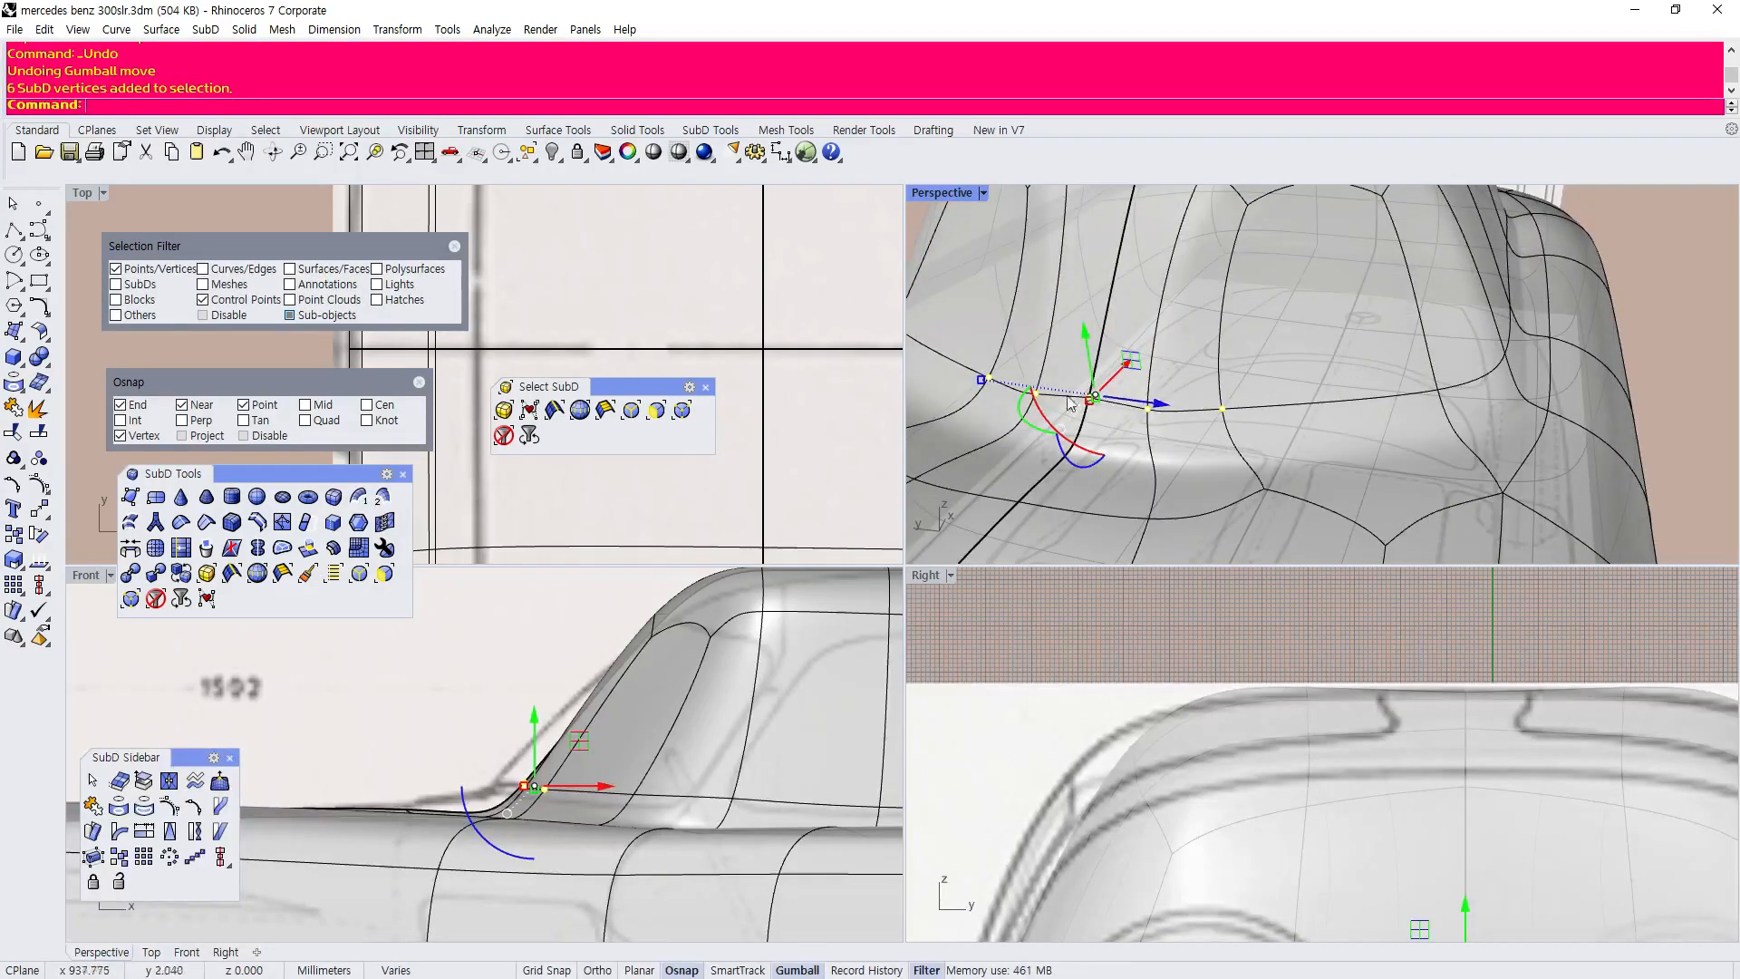
{"action": "scroll", "coordinate": [1100, 392], "scroll_direction": "up", "scroll_amount": 3}
{"action": "scroll", "coordinate": [1113, 407], "scroll_direction": "down", "scroll_amount": 5}
{"action": "left_click", "coordinate": [950, 246]}
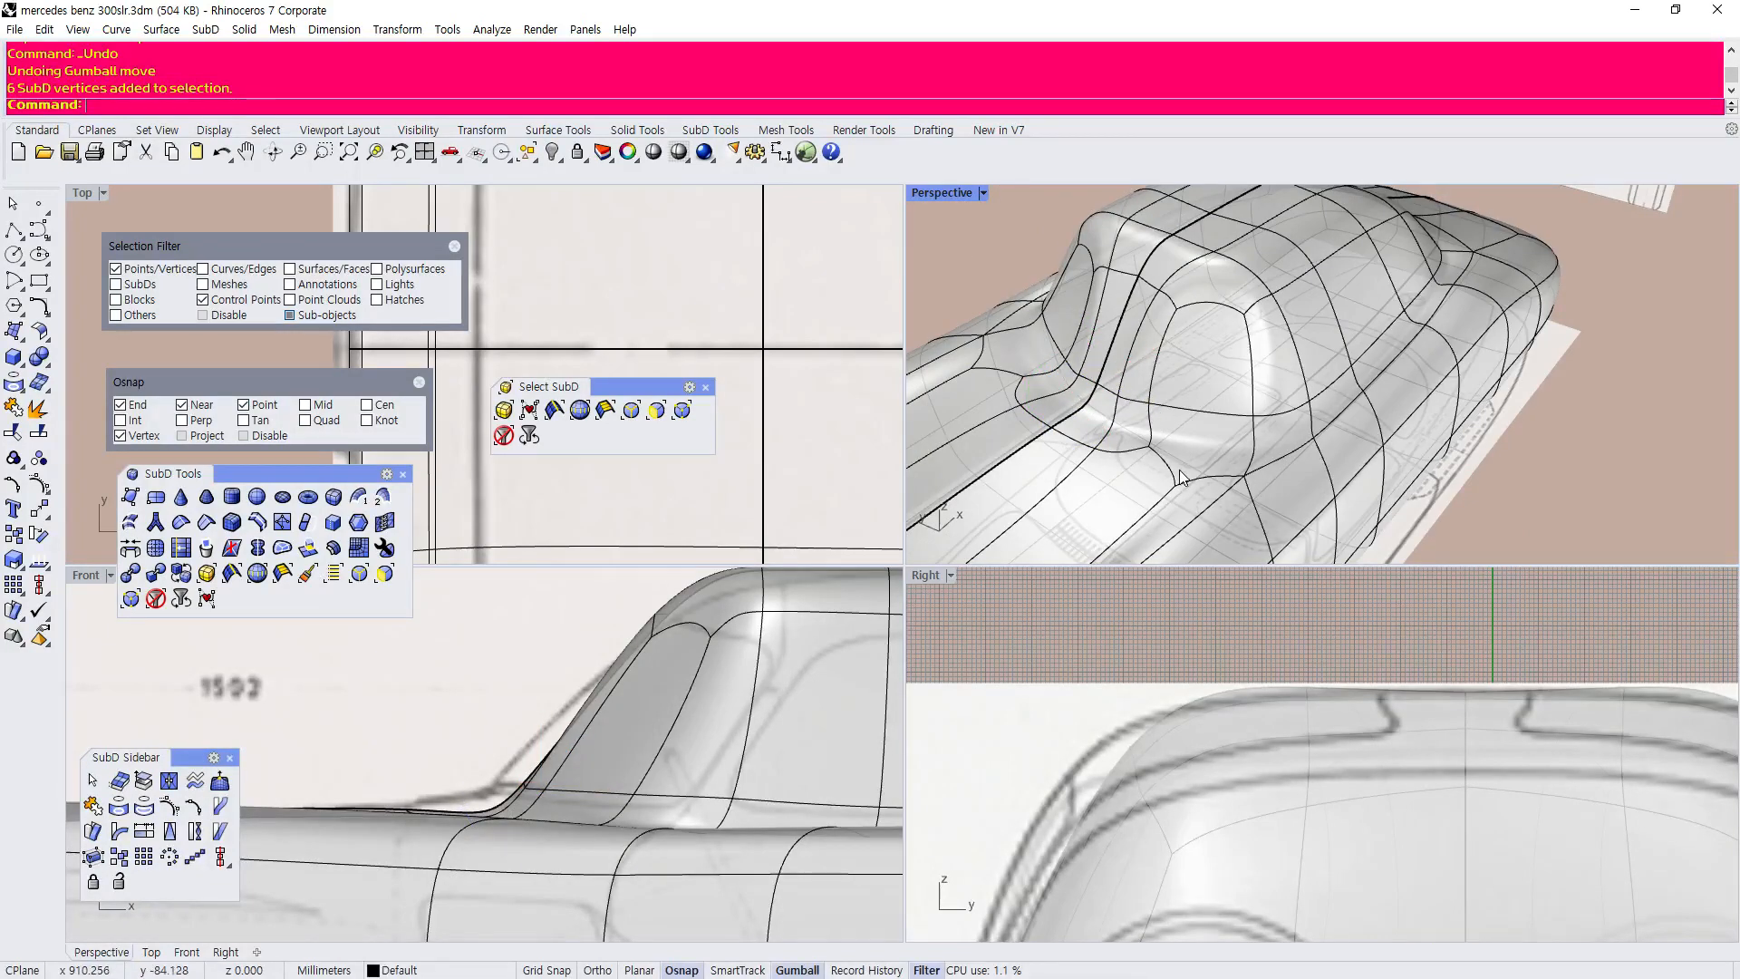
Try to move two windshield-base vertices beside the centreline forward in the Perspective view, and undo the move.
{"action": "scroll", "coordinate": [1174, 489], "scroll_direction": "down", "scroll_amount": 3}
{"action": "scroll", "coordinate": [1144, 521], "scroll_direction": "up", "scroll_amount": 3}
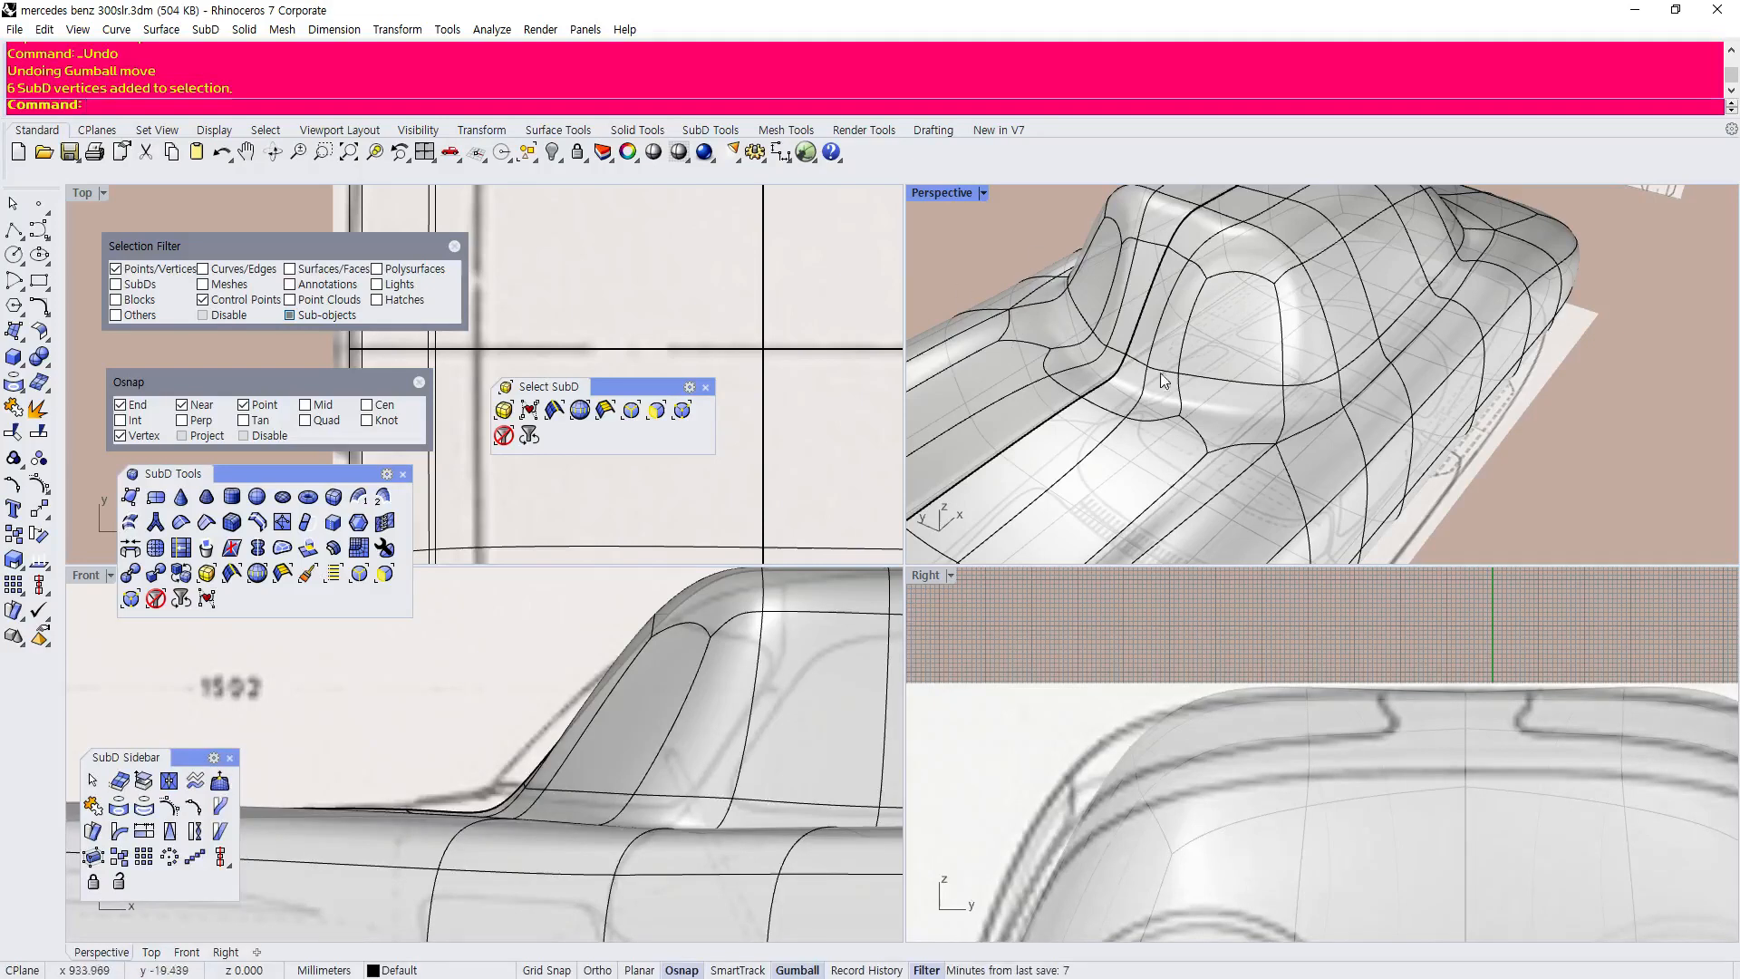
{"action": "scroll", "coordinate": [1284, 421], "scroll_direction": "down", "scroll_amount": 4}
{"action": "scroll", "coordinate": [1190, 399], "scroll_direction": "up", "scroll_amount": 4}
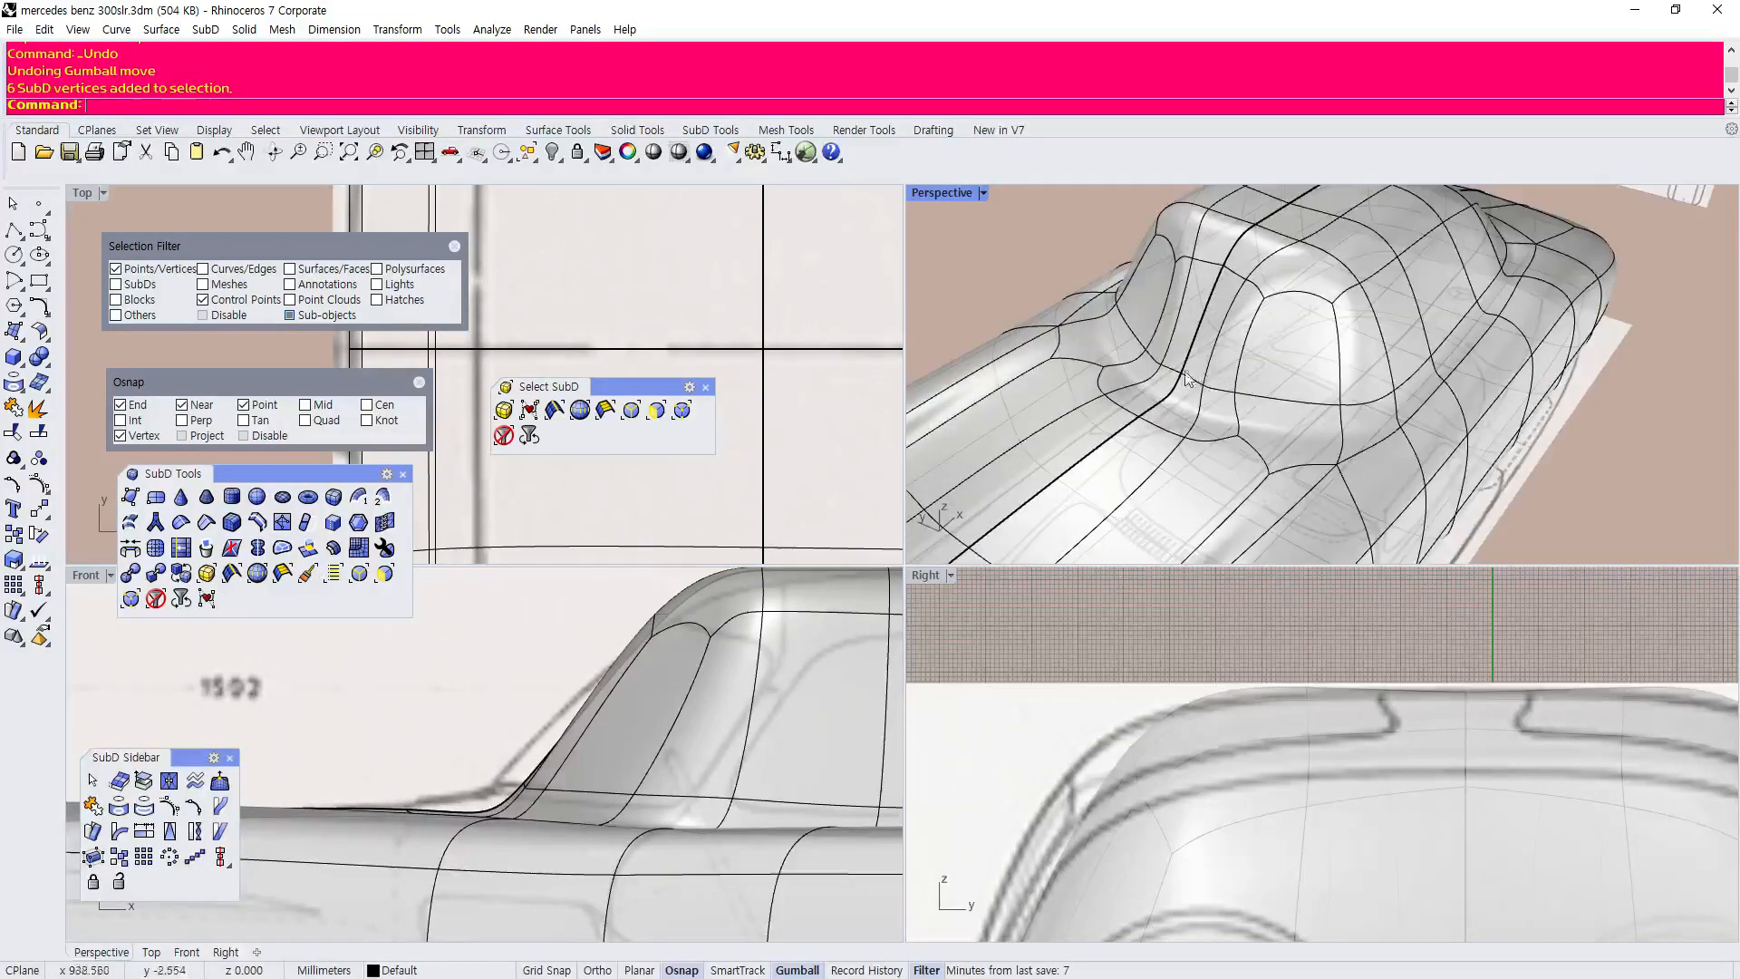
{"action": "scroll", "coordinate": [1188, 373], "scroll_direction": "up", "scroll_amount": 3}
{"action": "left_click", "coordinate": [1215, 395]}
{"action": "left_click", "coordinate": [1259, 411], "text": "shift"}
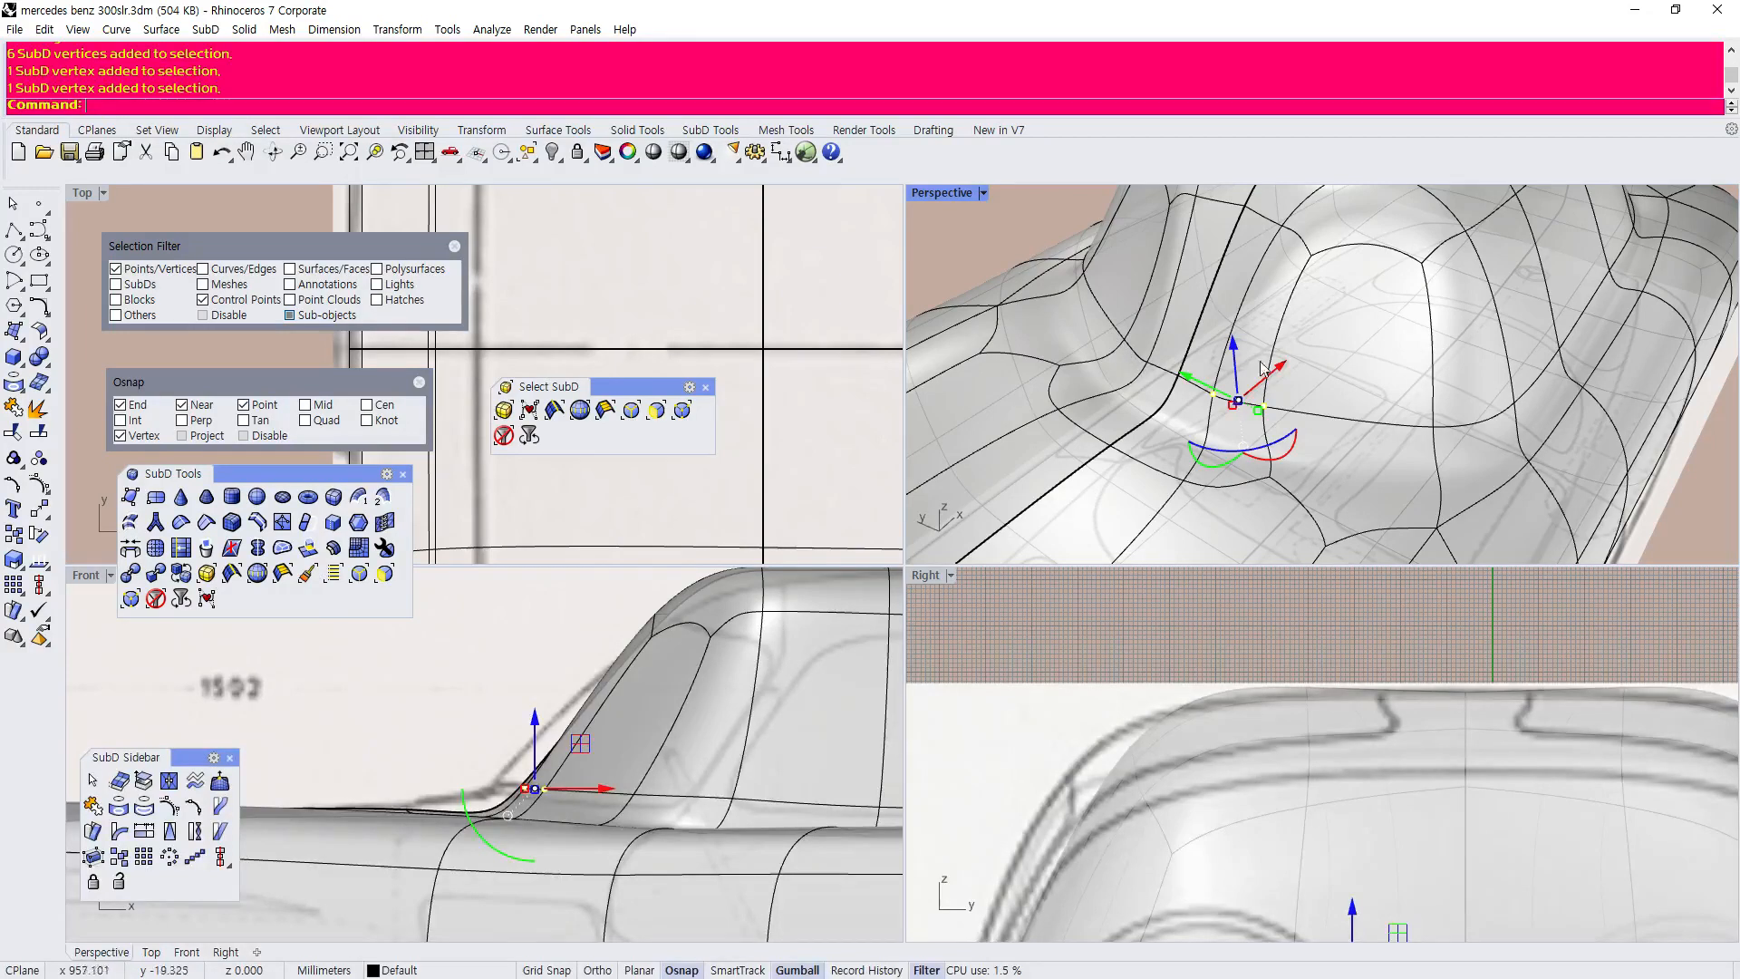
{"action": "left_click_drag", "start_coordinate": [1280, 367], "coordinate": [1266, 382]}
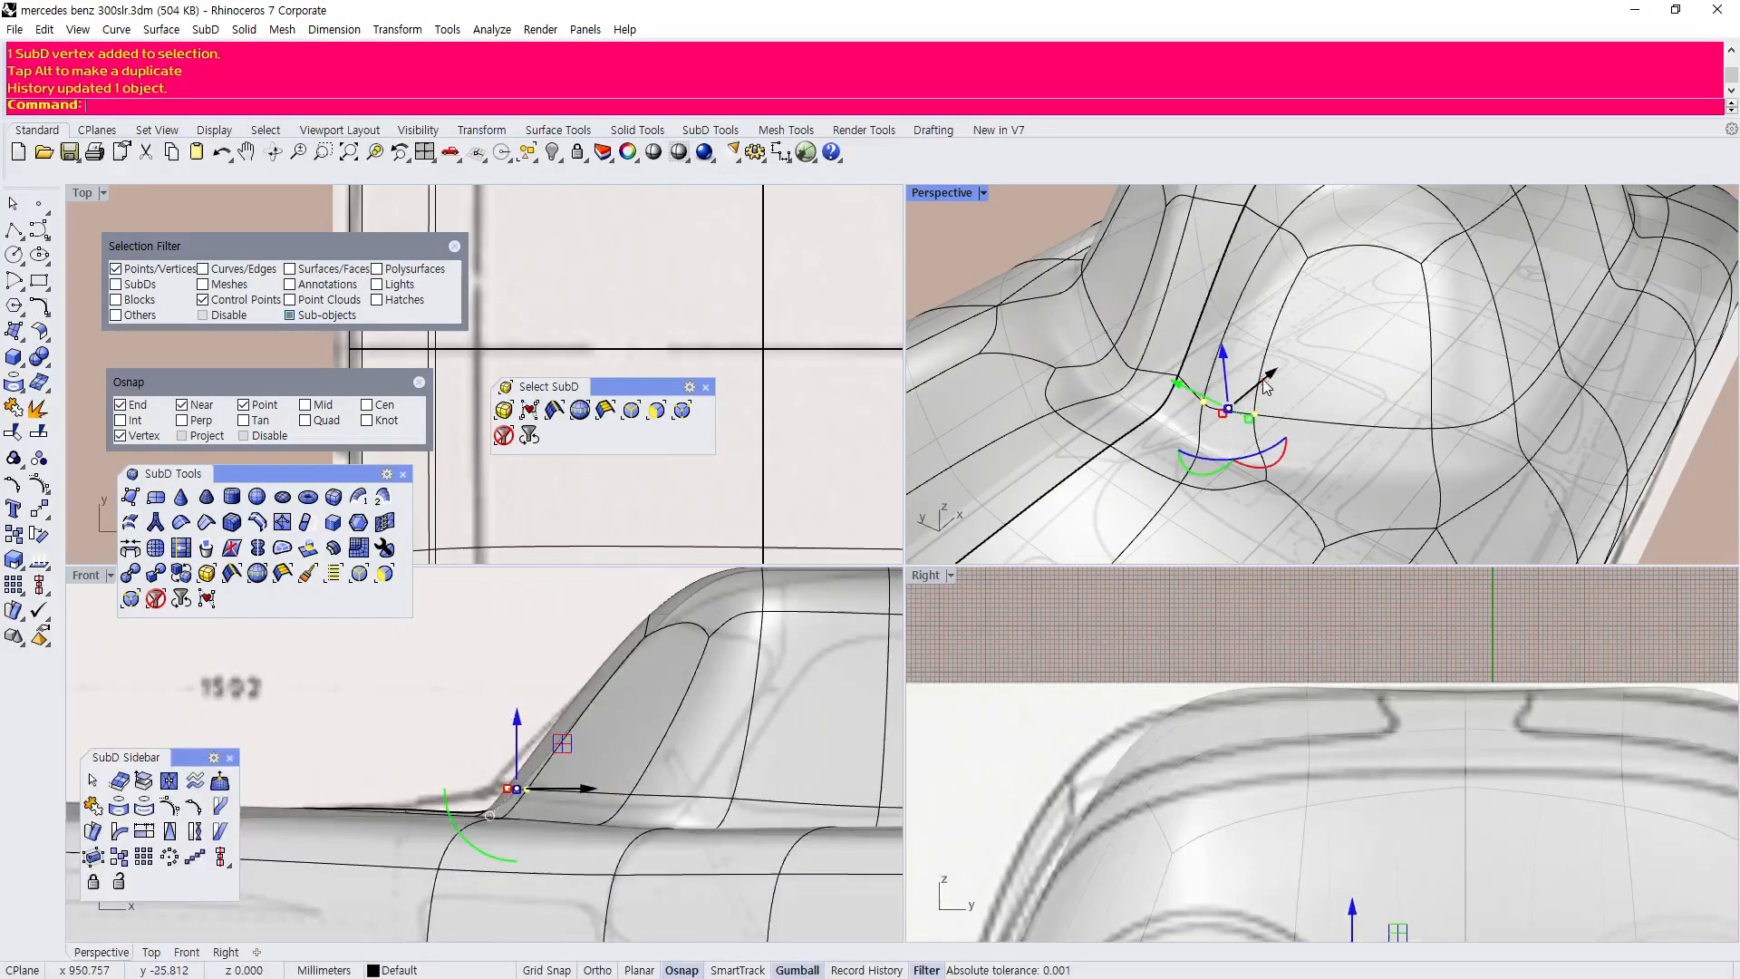
{"action": "key", "text": "ctrl+z"}
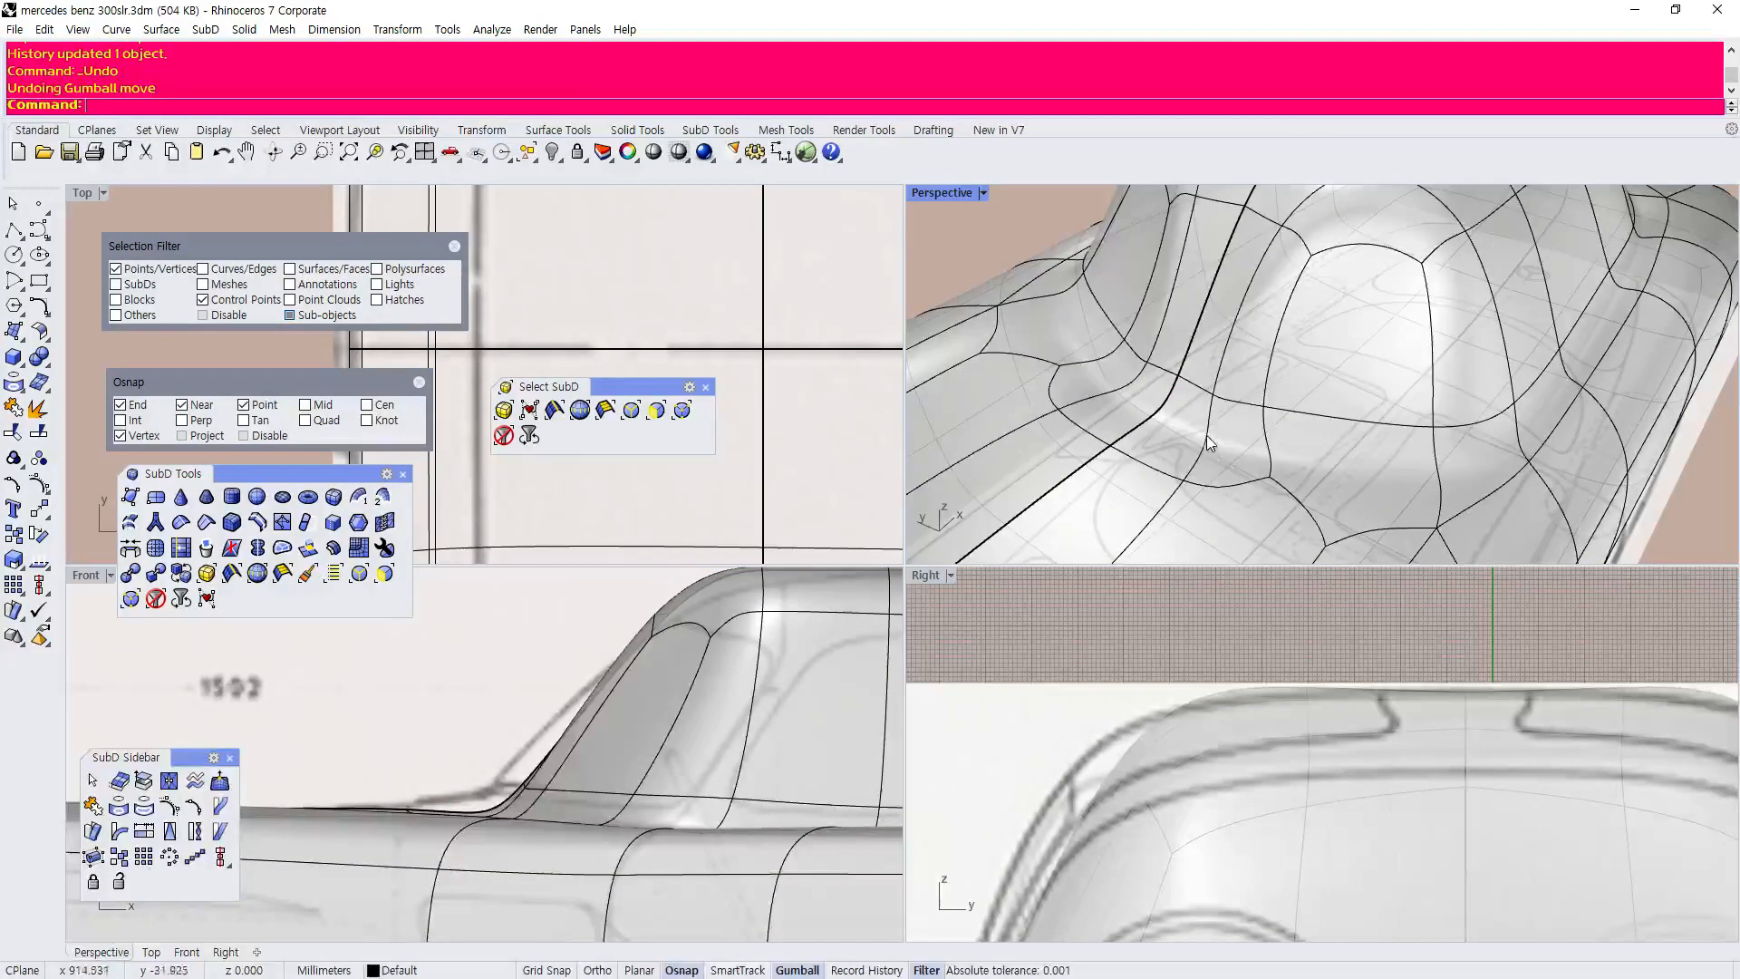
Try to move all six windshield-base vertices forward toward the blueprint line in the Front view, and revert the move.
{"action": "scroll", "coordinate": [1208, 417], "scroll_direction": "up", "scroll_amount": 2}
{"action": "left_click", "coordinate": [1165, 351]}
{"action": "left_click", "coordinate": [1220, 378], "text": "shift"}
{"action": "left_click_drag", "start_coordinate": [476, 775], "coordinate": [585, 809], "text": "shift"}
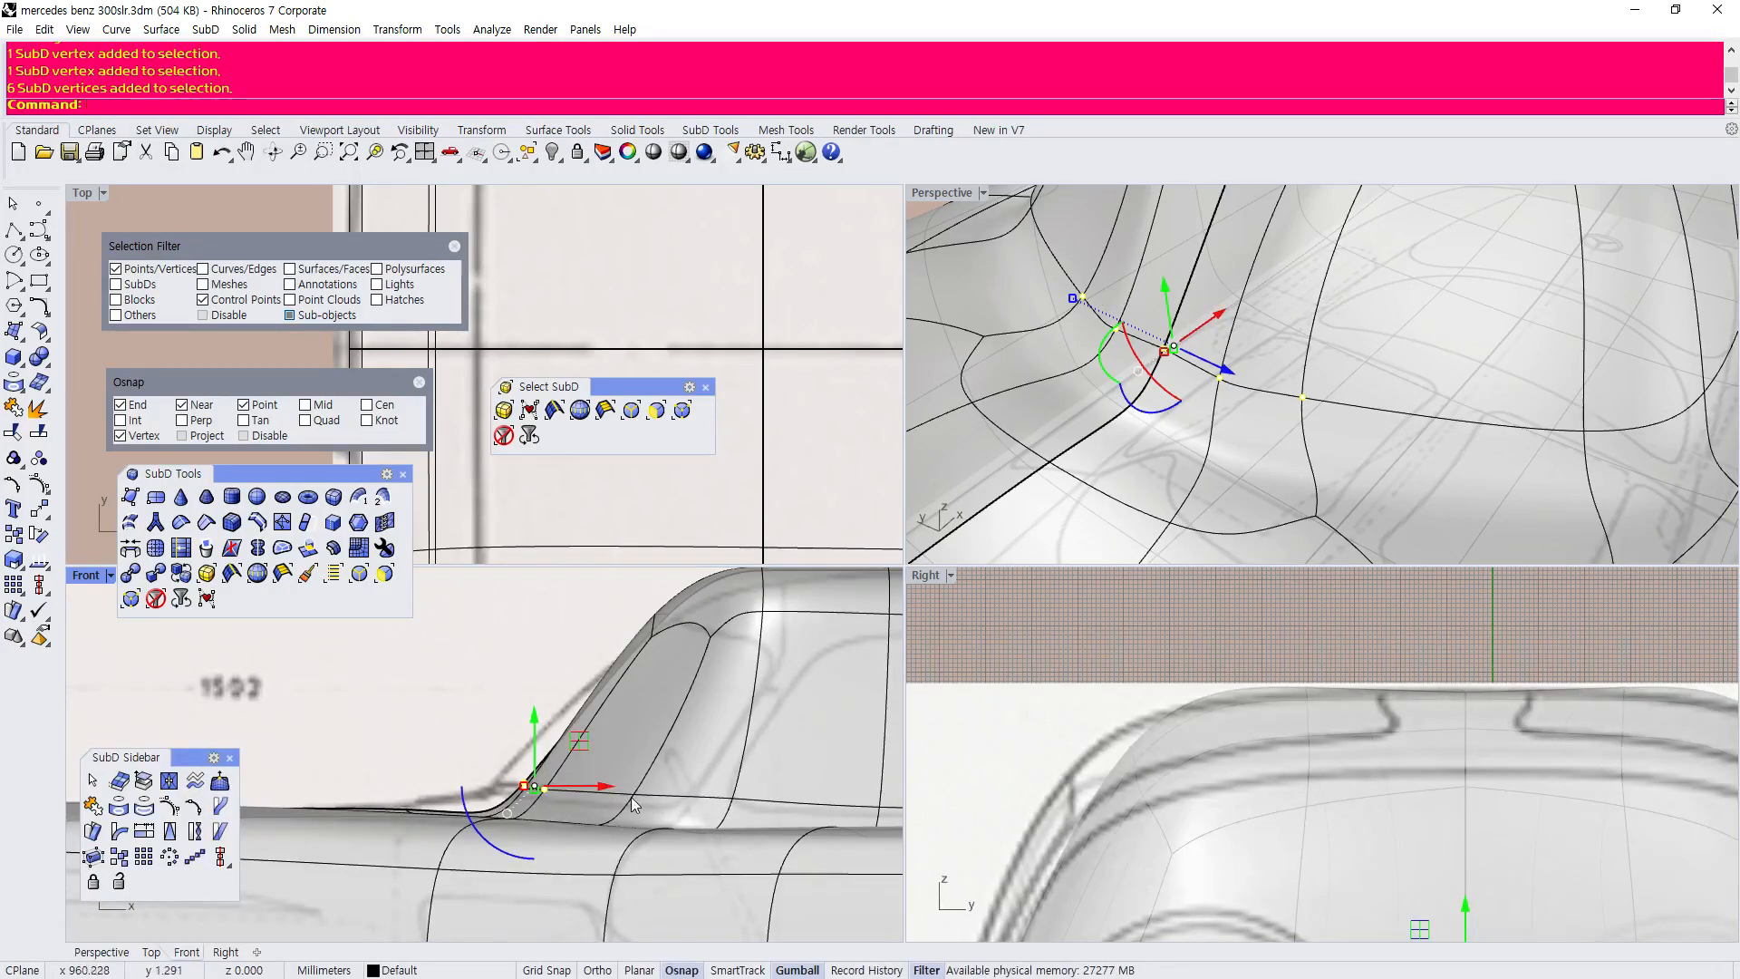
{"action": "left_click_drag", "start_coordinate": [606, 795], "coordinate": [582, 794]}
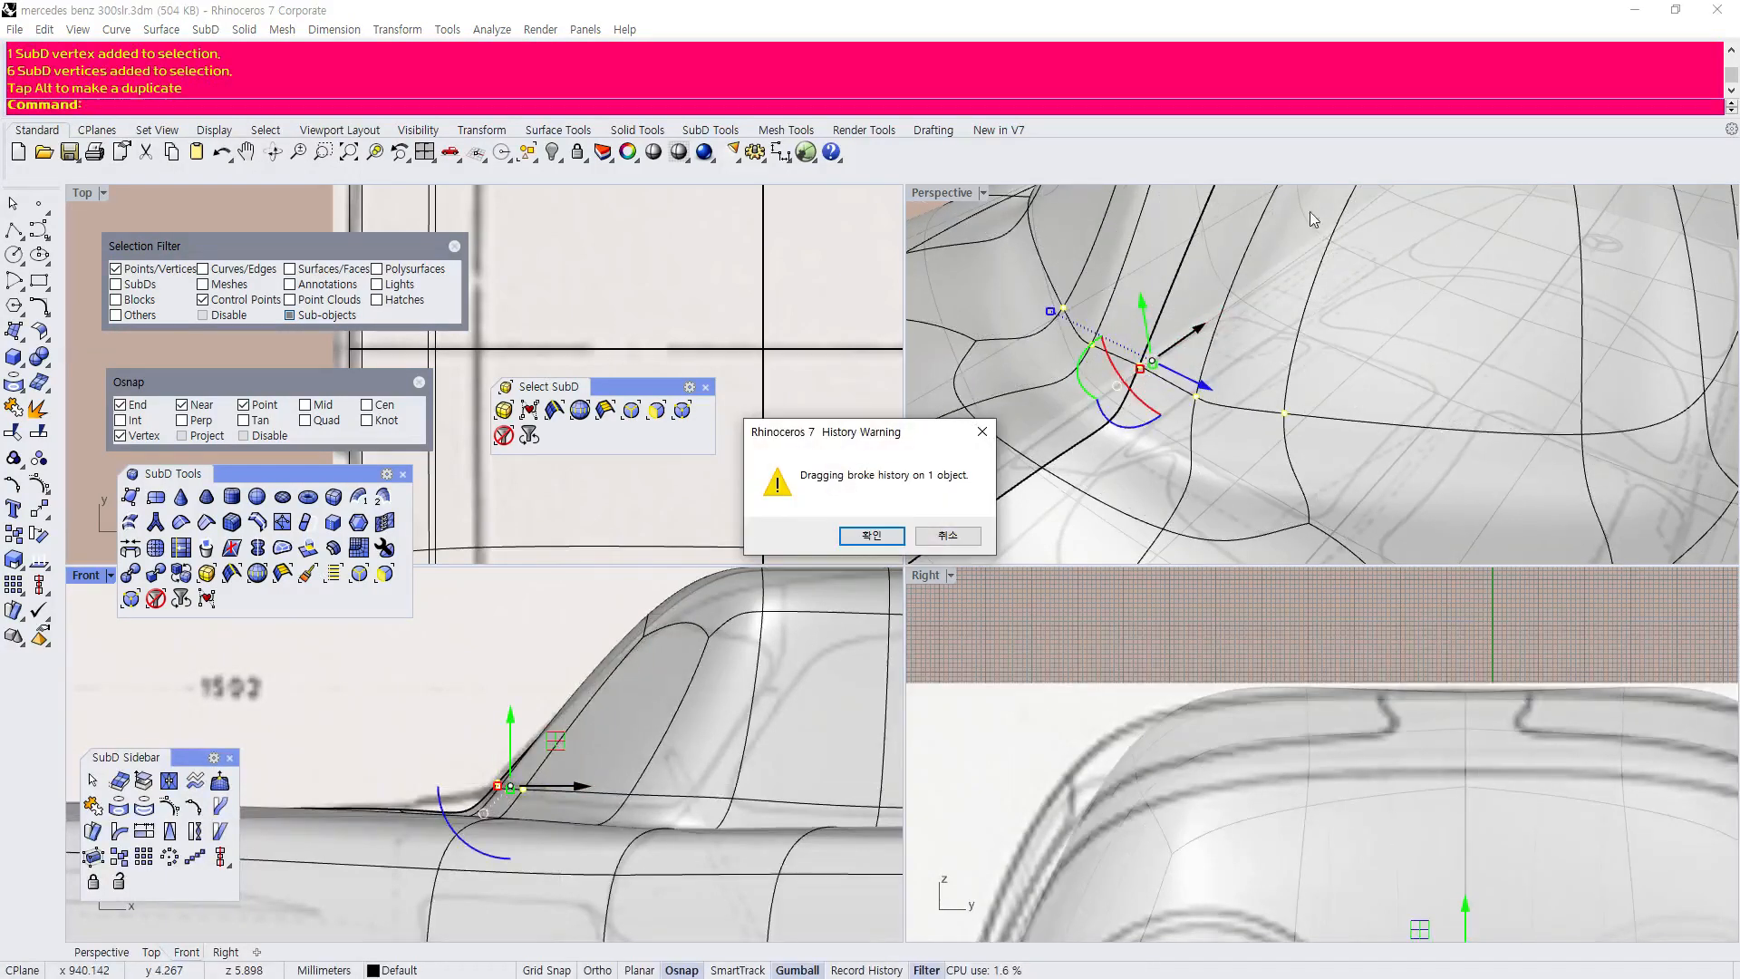
{"action": "left_click", "coordinate": [953, 547]}
Move the centreline vertex at the windshield base forward until it meets the windshield line of the side blueprint.
{"action": "scroll", "coordinate": [1147, 404], "scroll_direction": "down", "scroll_amount": 5}
{"action": "scroll", "coordinate": [1149, 401], "scroll_direction": "up", "scroll_amount": 8}
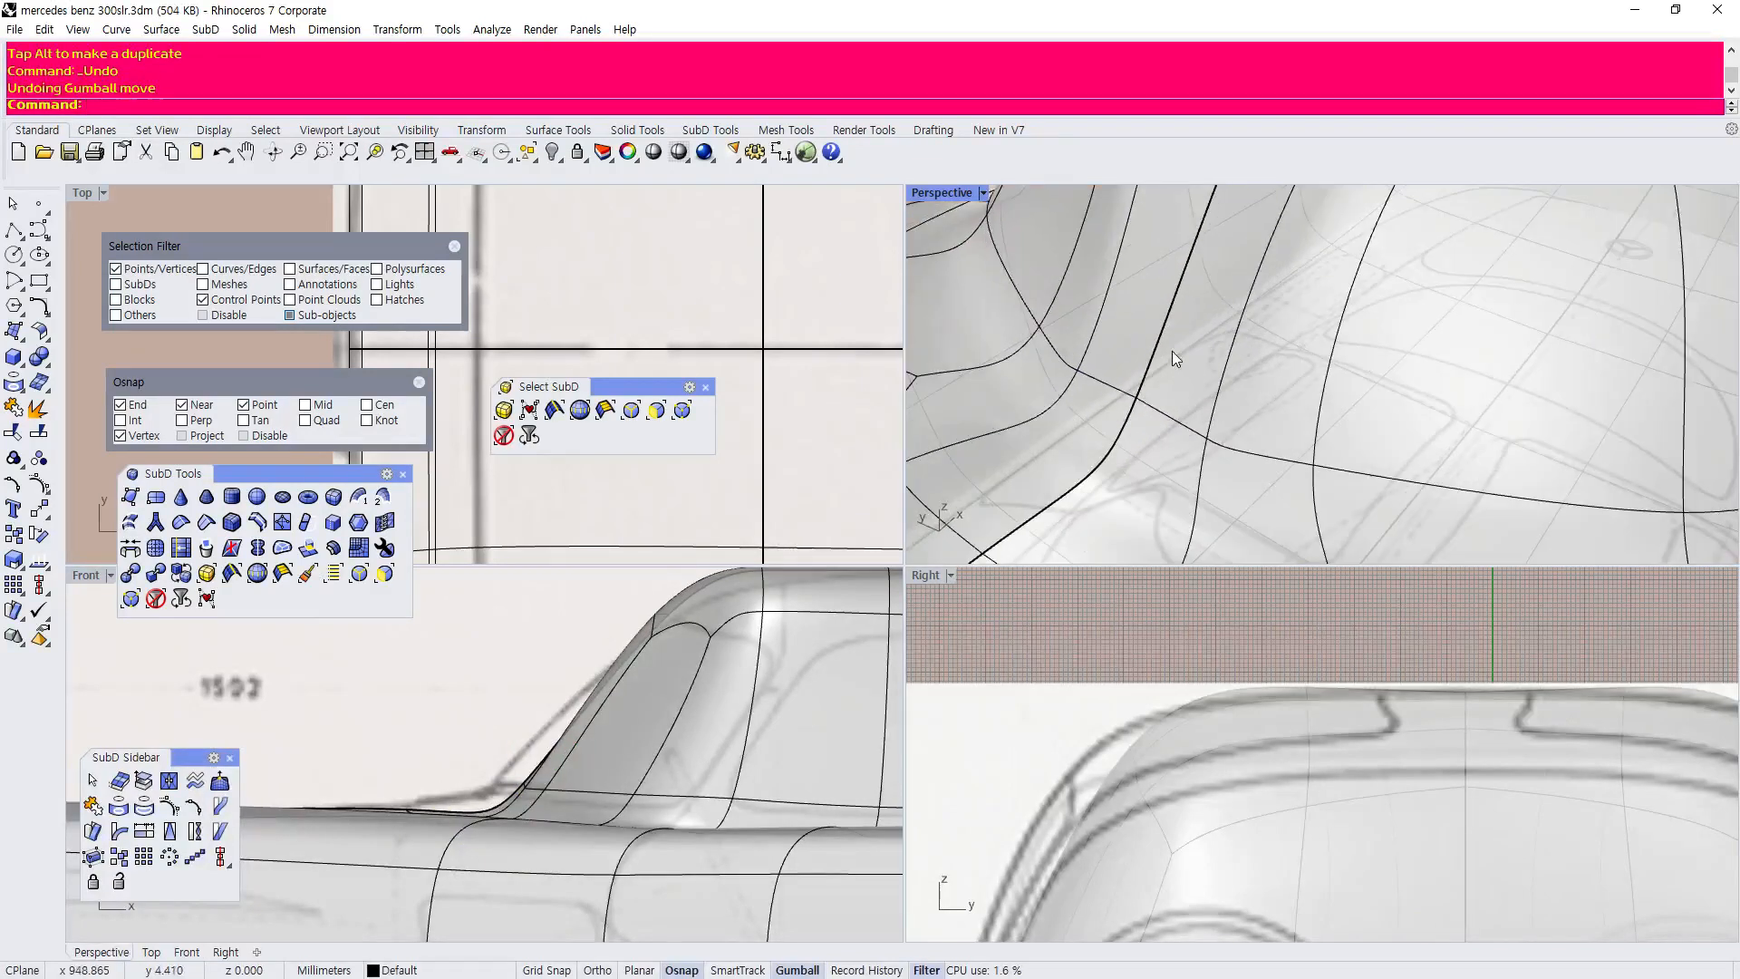
{"action": "scroll", "coordinate": [1139, 404], "scroll_direction": "up", "scroll_amount": 2}
{"action": "left_click", "coordinate": [1138, 402]}
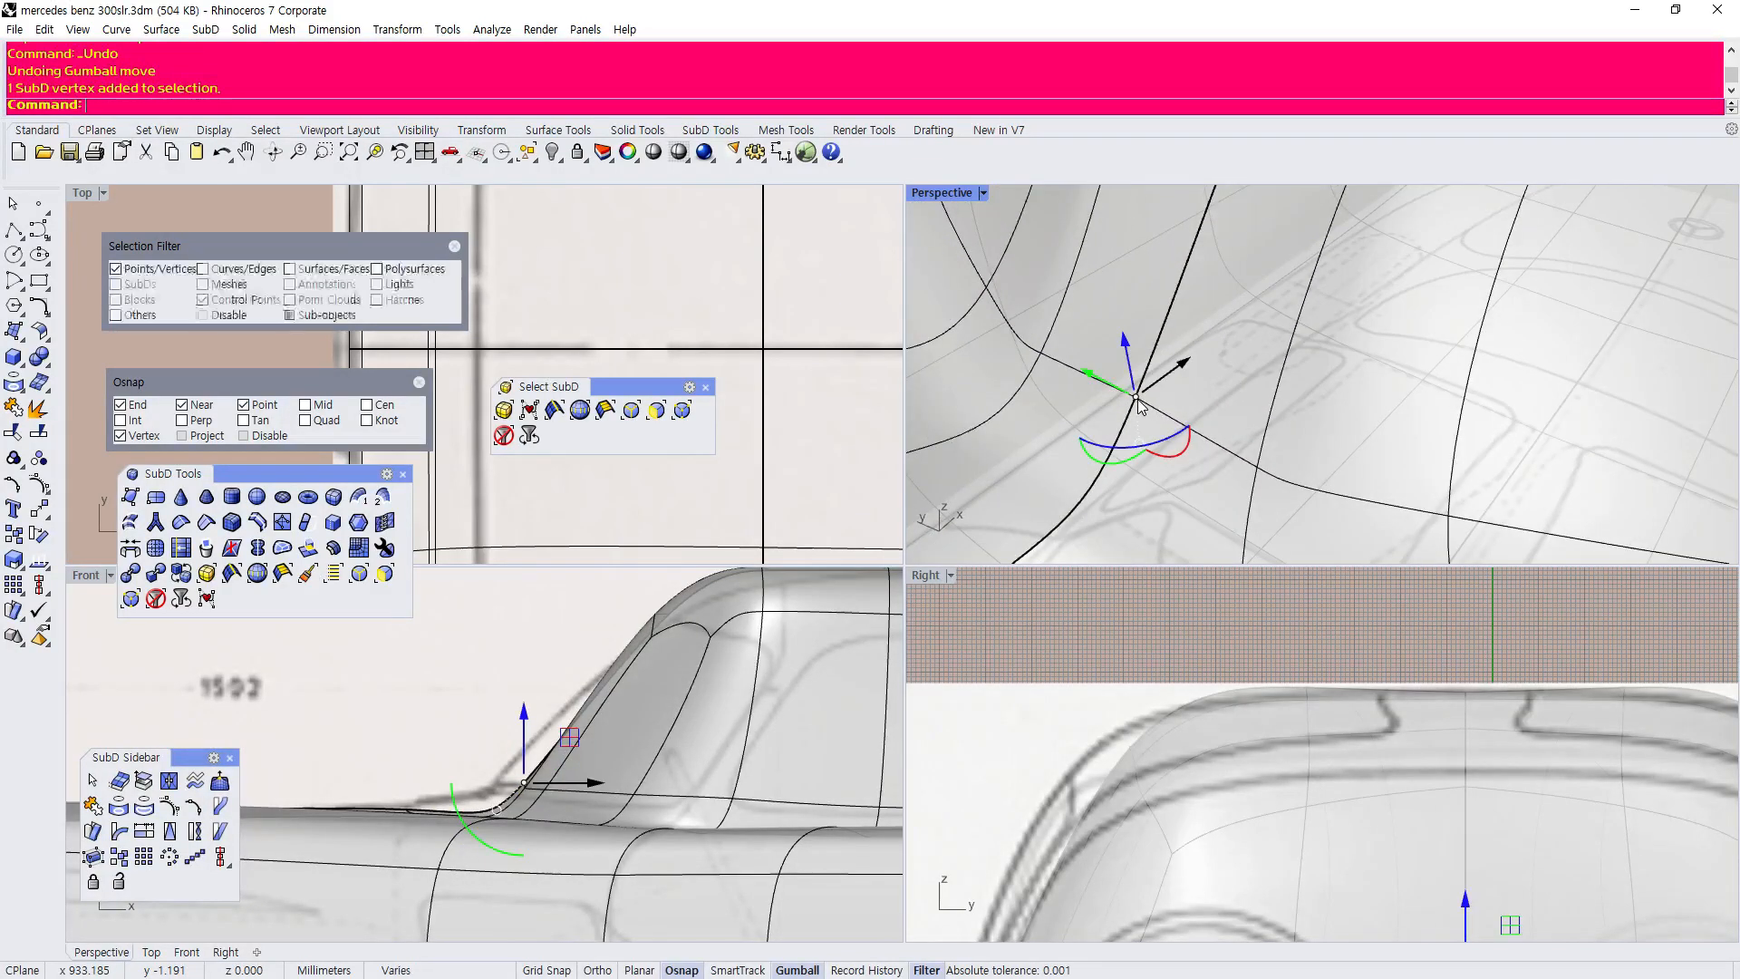
{"action": "left_click_drag", "start_coordinate": [1139, 402], "coordinate": [1139, 412]}
{"action": "scroll", "coordinate": [1139, 408], "scroll_direction": "down", "scroll_amount": 5}
{"action": "scroll", "coordinate": [1134, 406], "scroll_direction": "up", "scroll_amount": 2}
{"action": "scroll", "coordinate": [1107, 398], "scroll_direction": "down", "scroll_amount": 3}
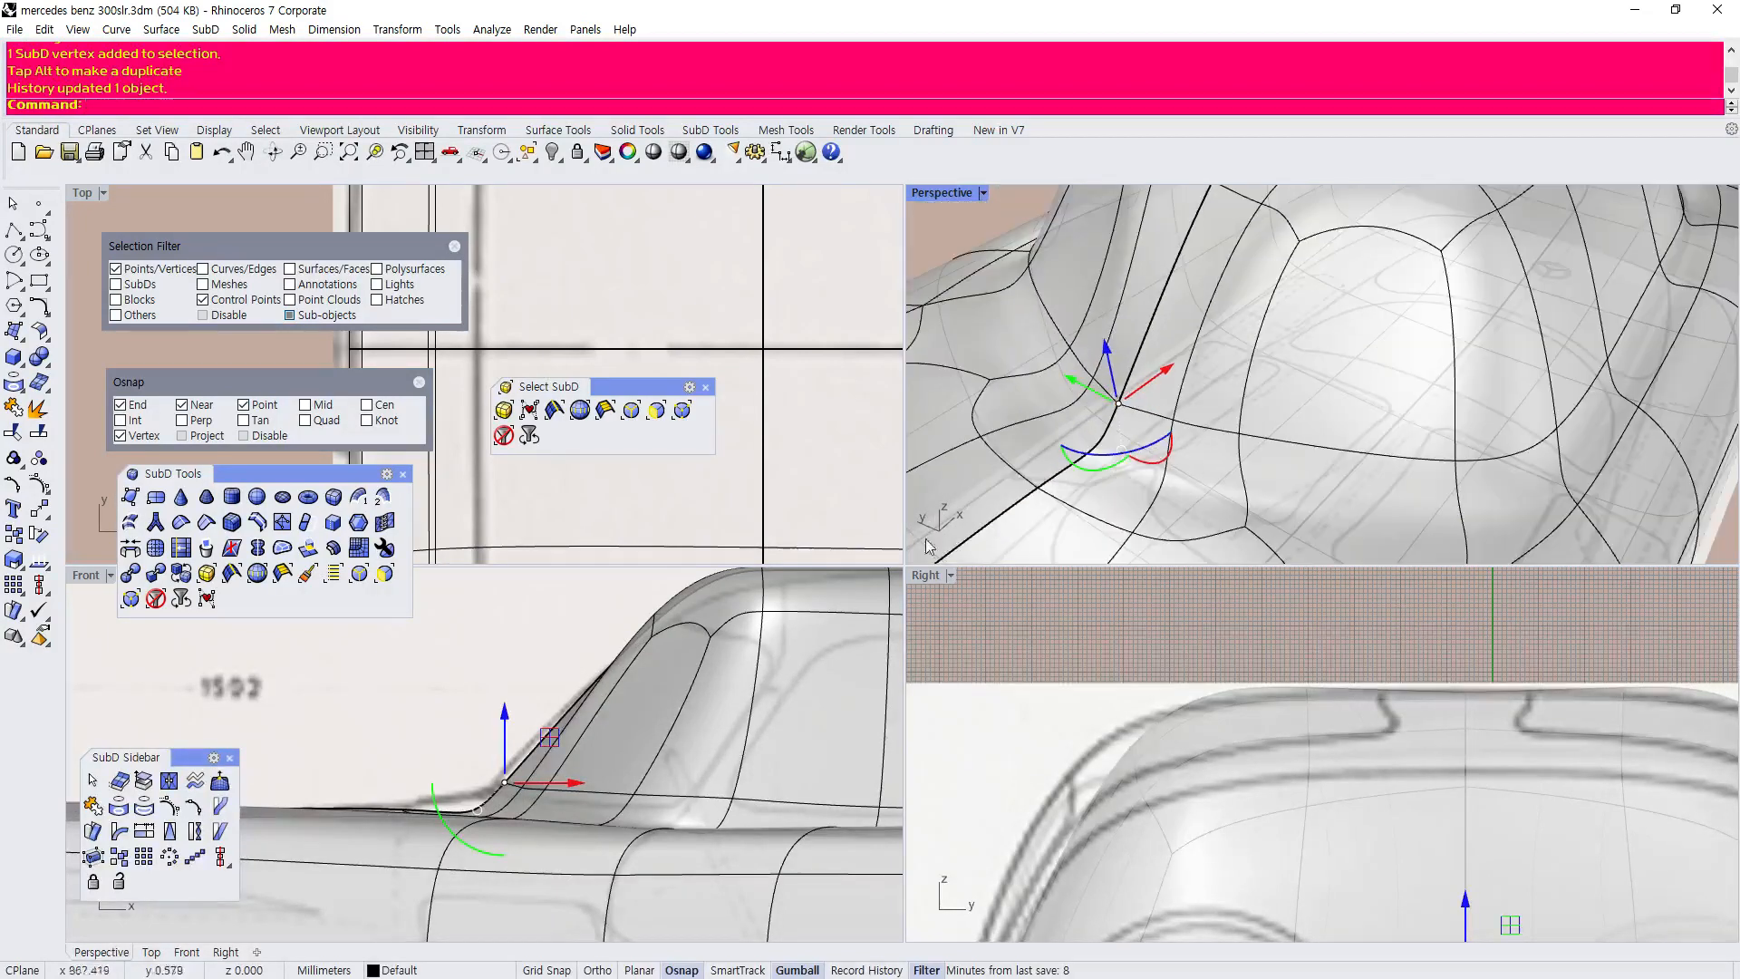
{"action": "scroll", "coordinate": [462, 831], "scroll_direction": "up", "scroll_amount": 3}
{"action": "left_click_drag", "start_coordinate": [608, 780], "coordinate": [580, 777]}
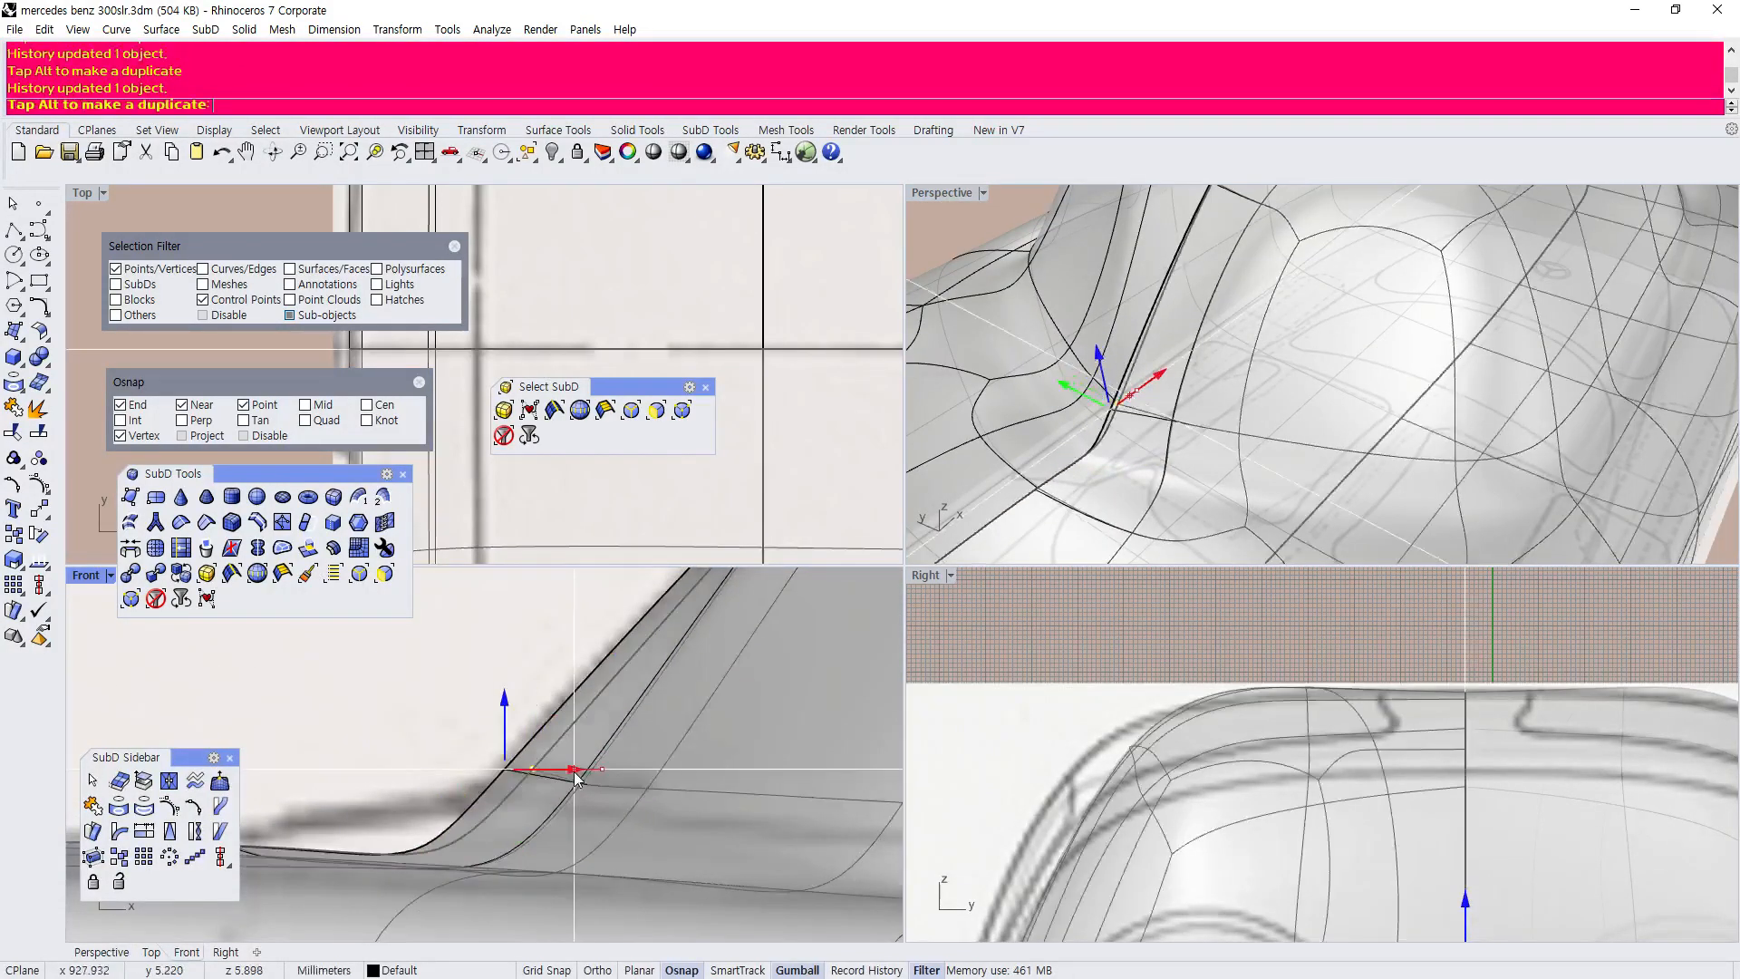
Adjust the next two windshield-base vertices outward from the centreline, checking their positions against the top blueprint.
{"action": "left_click", "coordinate": [1175, 420]}
{"action": "left_click_drag", "start_coordinate": [1219, 391], "coordinate": [1278, 417]}
{"action": "left_click", "coordinate": [1233, 438]}
{"action": "scroll", "coordinate": [507, 317], "scroll_direction": "down", "scroll_amount": 8}
{"action": "scroll", "coordinate": [497, 317], "scroll_direction": "down", "scroll_amount": 6}
{"action": "scroll", "coordinate": [815, 357], "scroll_direction": "up", "scroll_amount": 8}
{"action": "left_click_drag", "start_coordinate": [756, 314], "coordinate": [750, 328]}
{"action": "scroll", "coordinate": [746, 363], "scroll_direction": "up", "scroll_amount": 5}
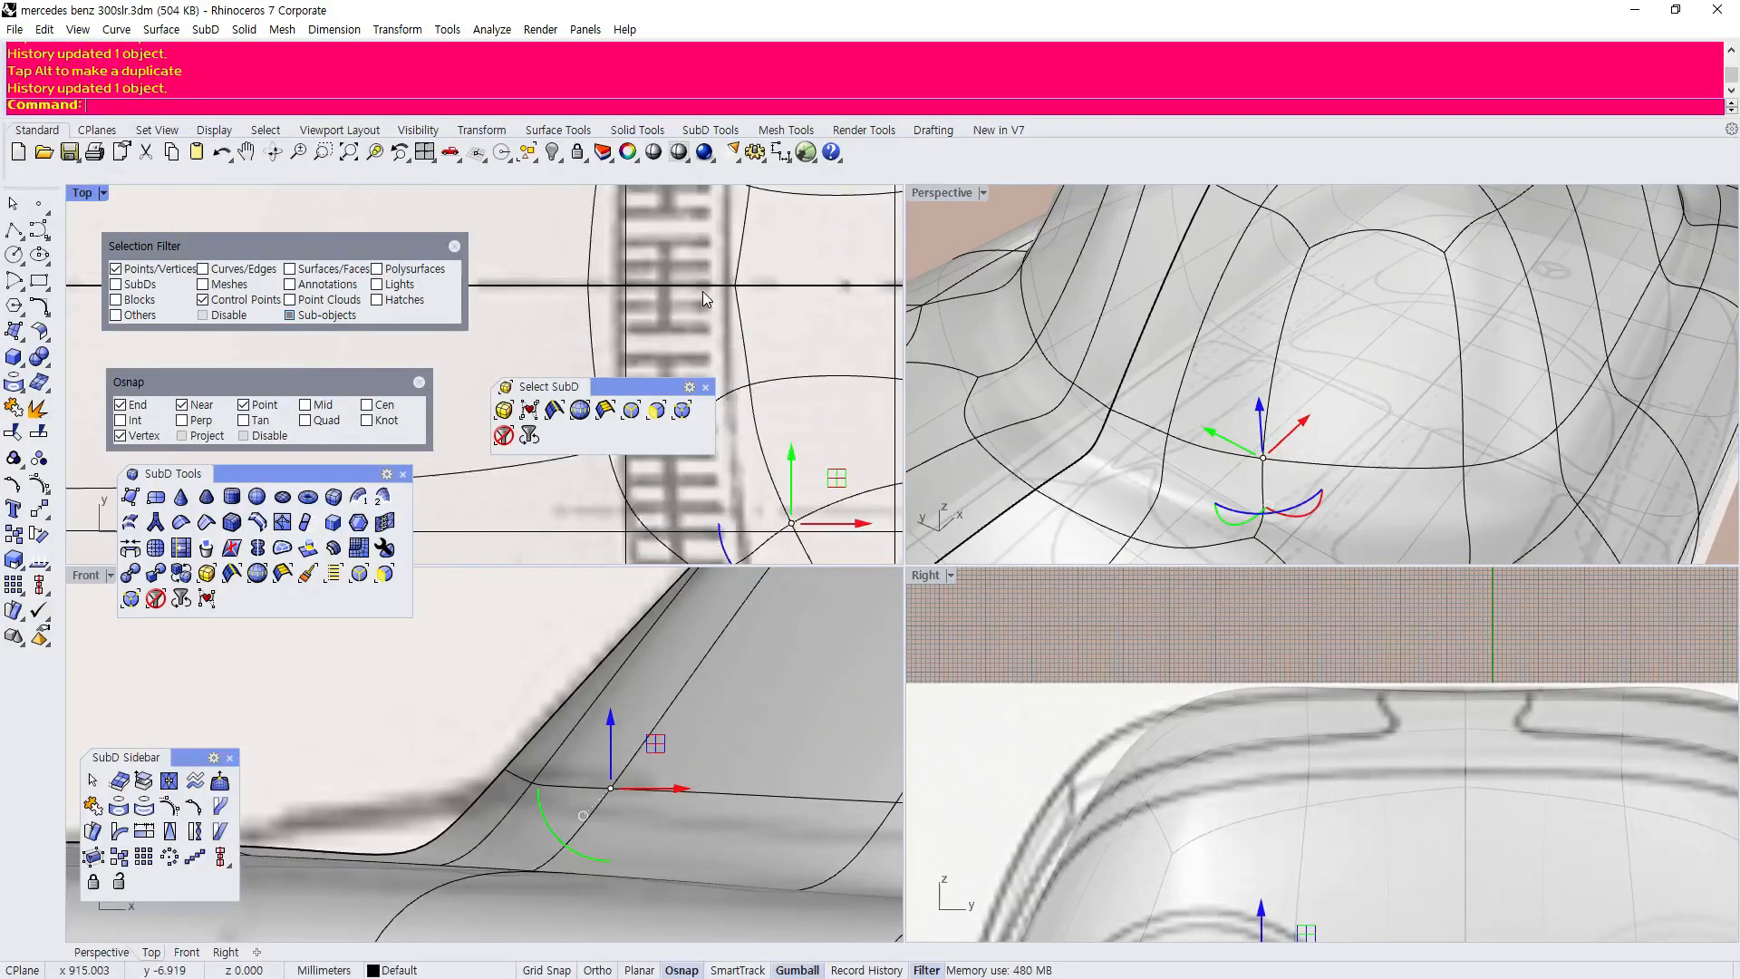
Shift the windshield-base vertex beside the centreline forward to the rear edge of the cowl vent in the Top view.
{"action": "left_click", "coordinate": [772, 414]}
{"action": "left_click_drag", "start_coordinate": [772, 414], "coordinate": [752, 412]}
{"action": "scroll", "coordinate": [729, 394], "scroll_direction": "down", "scroll_amount": 3}
{"action": "scroll", "coordinate": [730, 394], "scroll_direction": "up", "scroll_amount": 2}
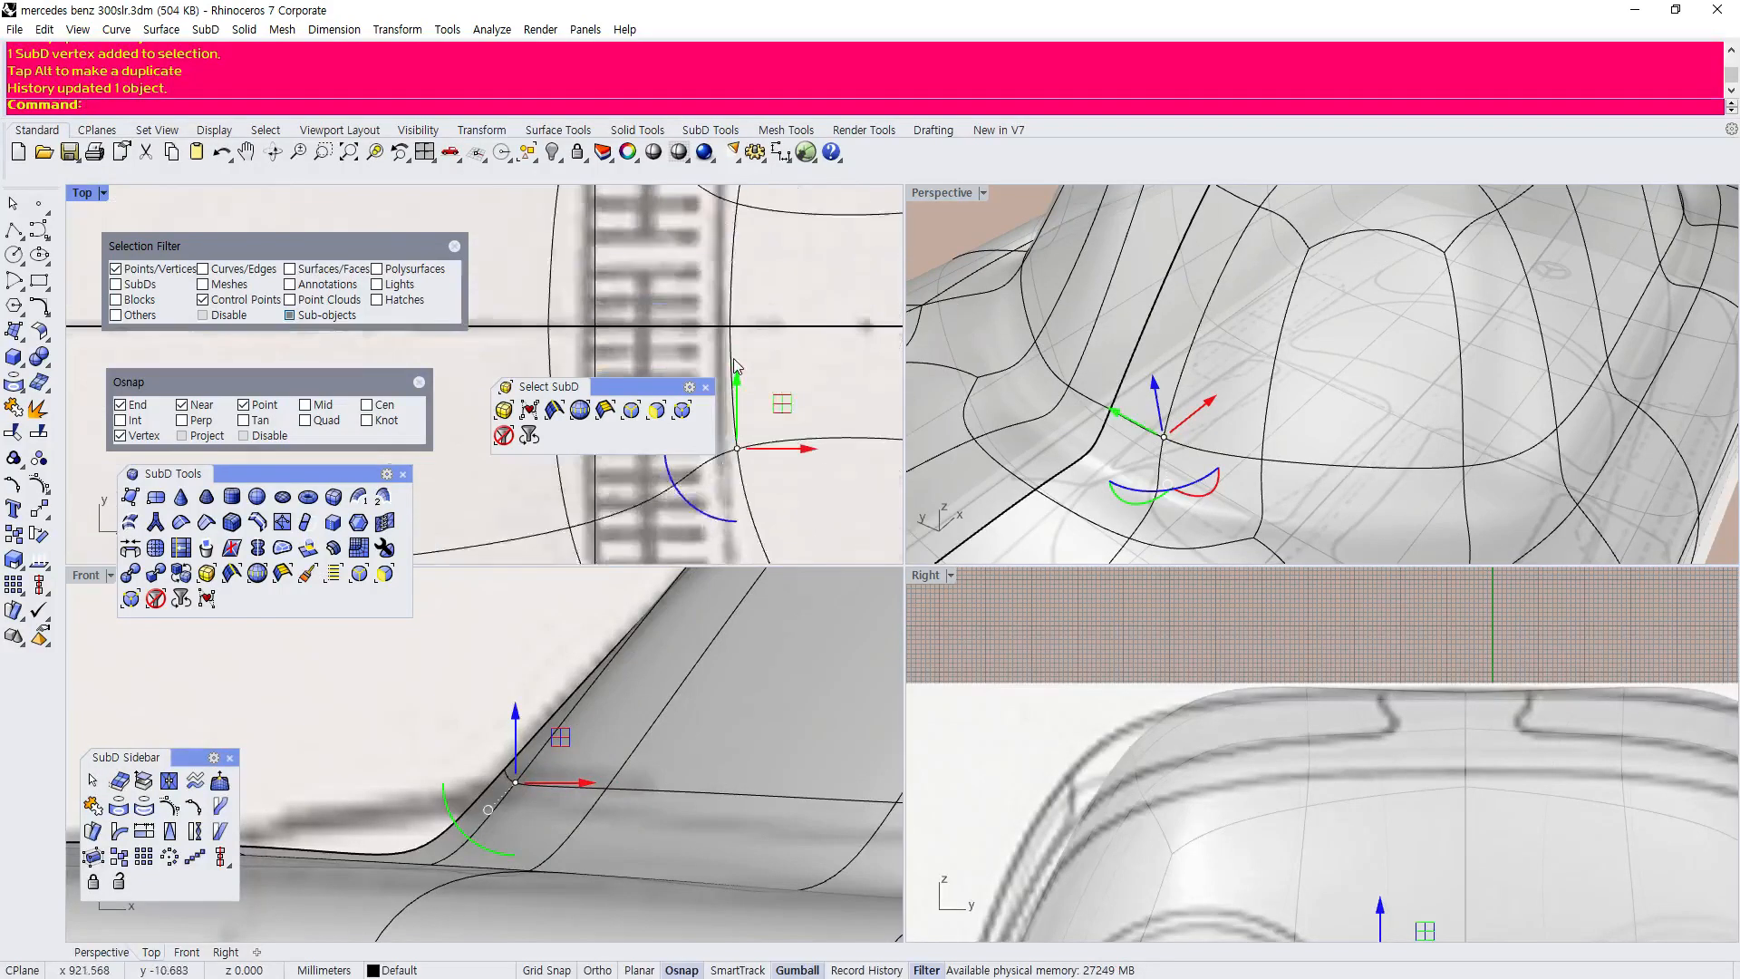
Try to move the 14 vertices at the front of the roof down and back in the Front view, and revert the move.
{"action": "scroll", "coordinate": [1064, 359], "scroll_direction": "down", "scroll_amount": 5}
{"action": "left_click", "coordinate": [961, 273]}
{"action": "right_click_drag", "start_coordinate": [1192, 395], "coordinate": [1149, 261]}
{"action": "scroll", "coordinate": [537, 818], "scroll_direction": "down", "scroll_amount": 6}
{"action": "scroll", "coordinate": [537, 819], "scroll_direction": "down", "scroll_amount": 6}
{"action": "scroll", "coordinate": [742, 714], "scroll_direction": "up", "scroll_amount": 10}
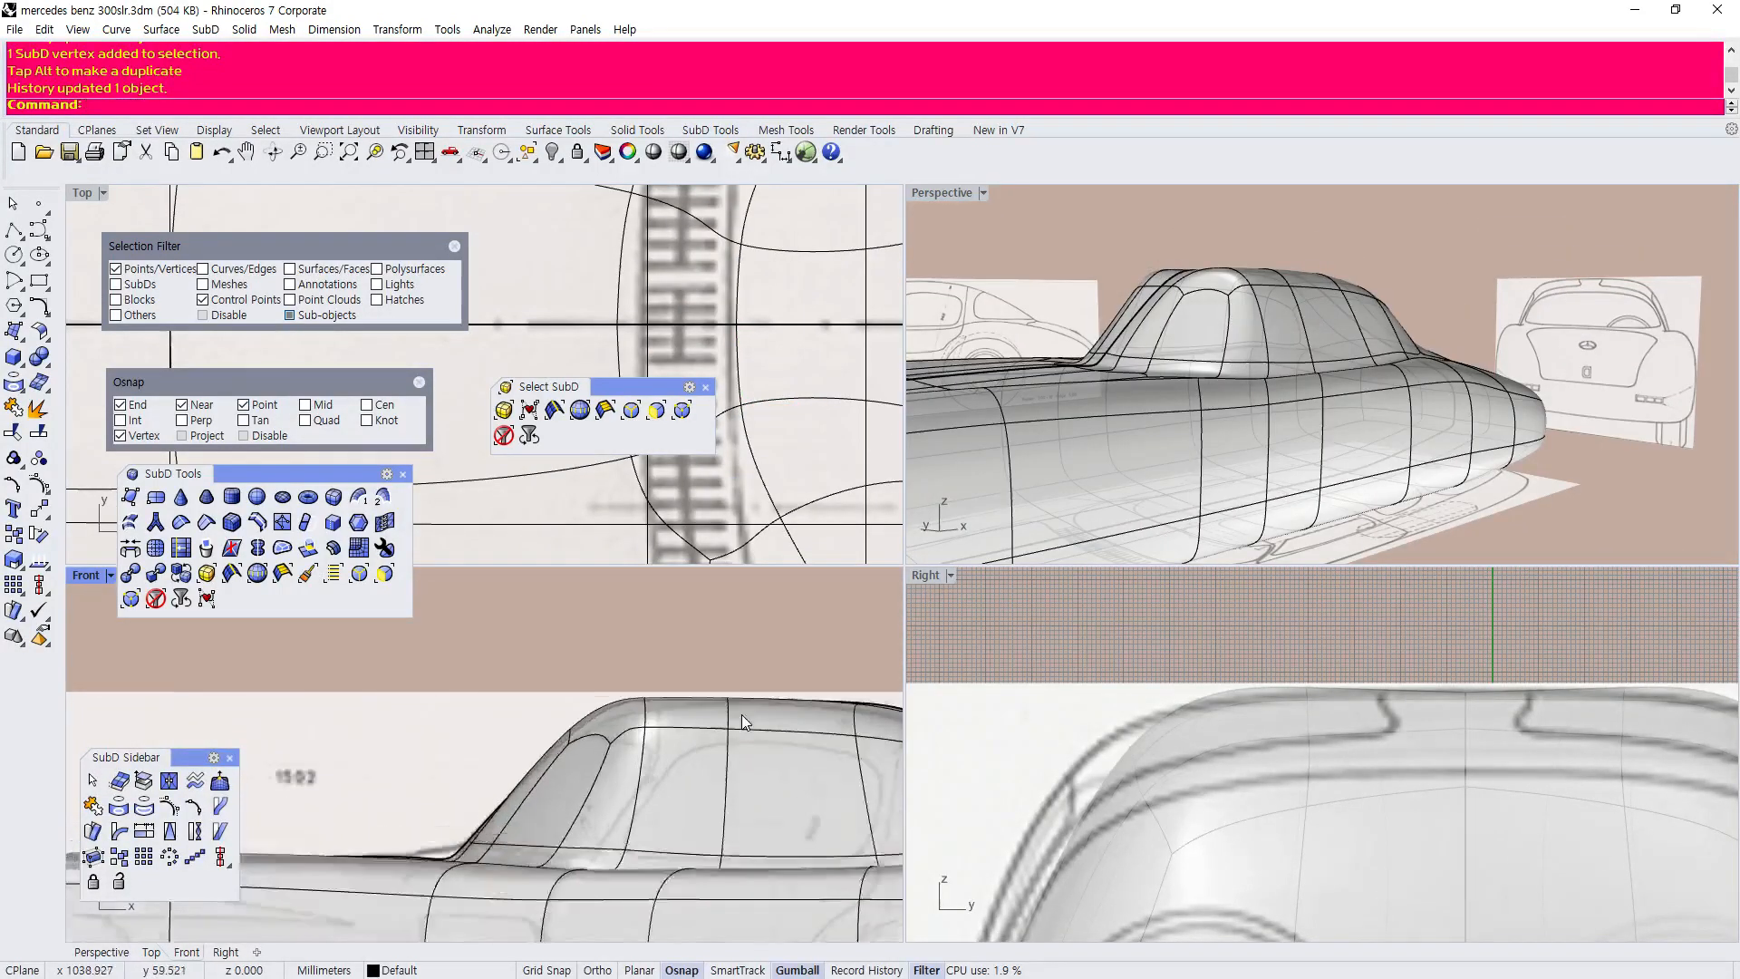
{"action": "right_click_drag", "start_coordinate": [464, 710], "coordinate": [535, 744]}
{"action": "left_click_drag", "start_coordinate": [399, 691], "coordinate": [674, 883]}
{"action": "left_click_drag", "start_coordinate": [557, 719], "coordinate": [580, 736]}
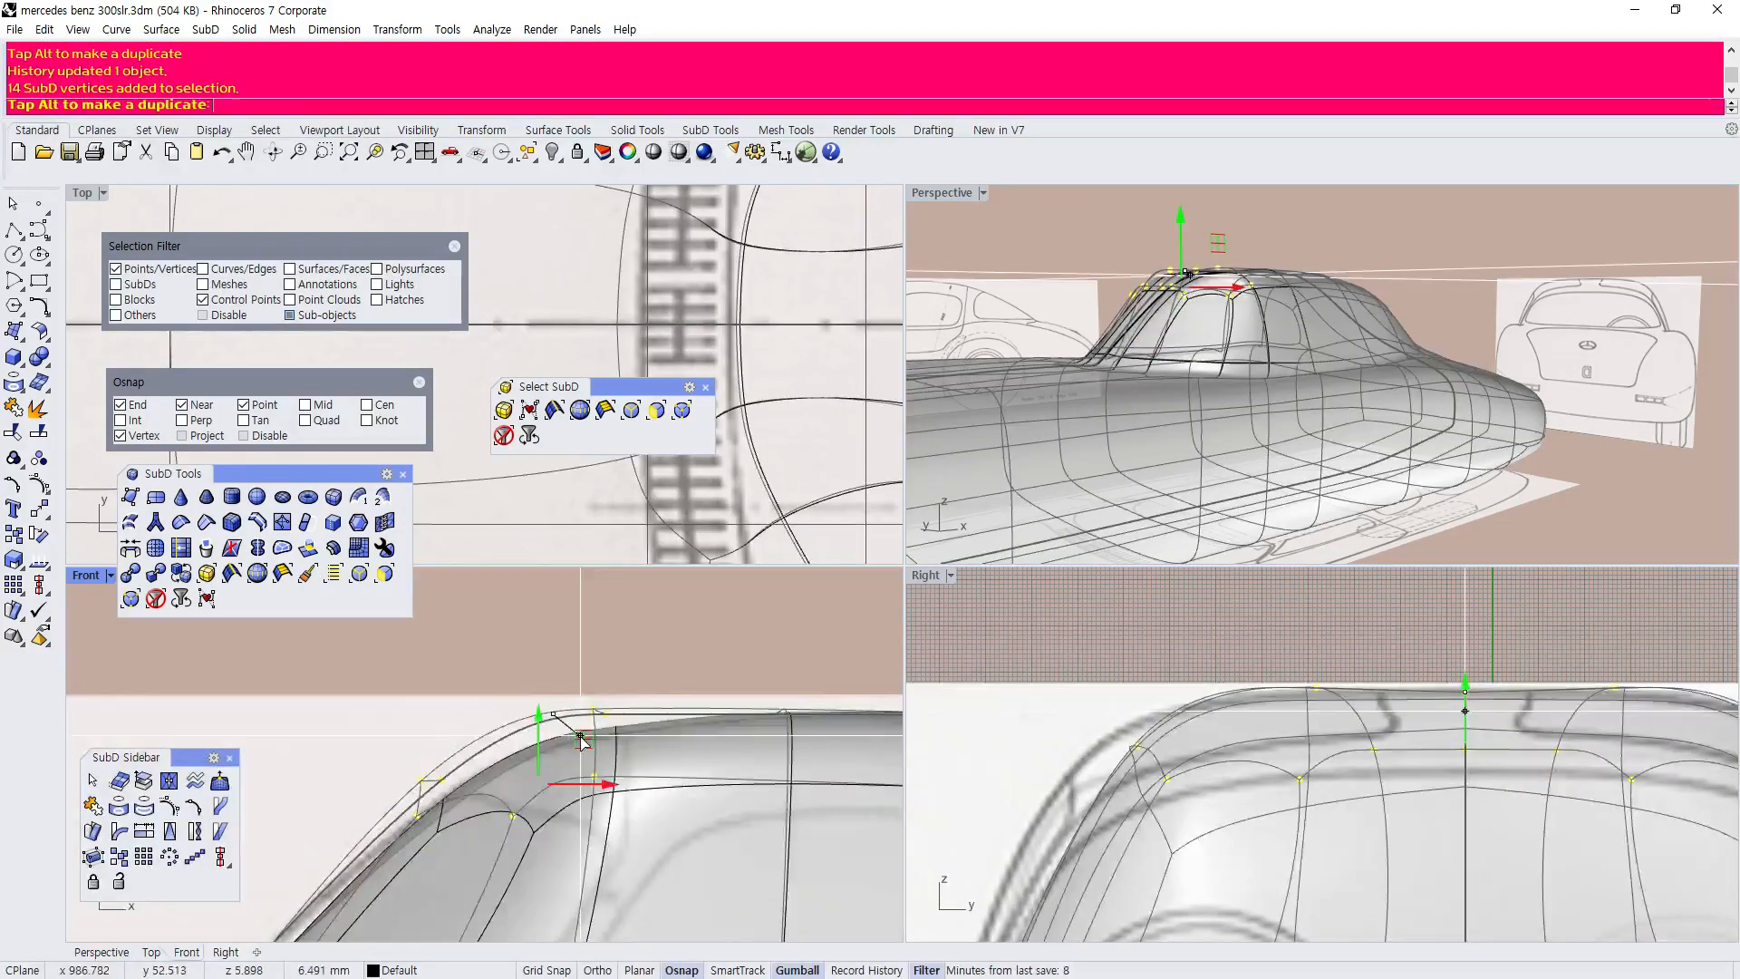
{"action": "left_click", "coordinate": [966, 535]}
Select the five off-centre vertices around the upper windshield corner on one side and move them down and slightly back.
{"action": "right_click_drag", "start_coordinate": [1049, 243], "coordinate": [1149, 292]}
{"action": "scroll", "coordinate": [1149, 292], "scroll_direction": "up", "scroll_amount": 3}
{"action": "scroll", "coordinate": [1133, 313], "scroll_direction": "up", "scroll_amount": 1}
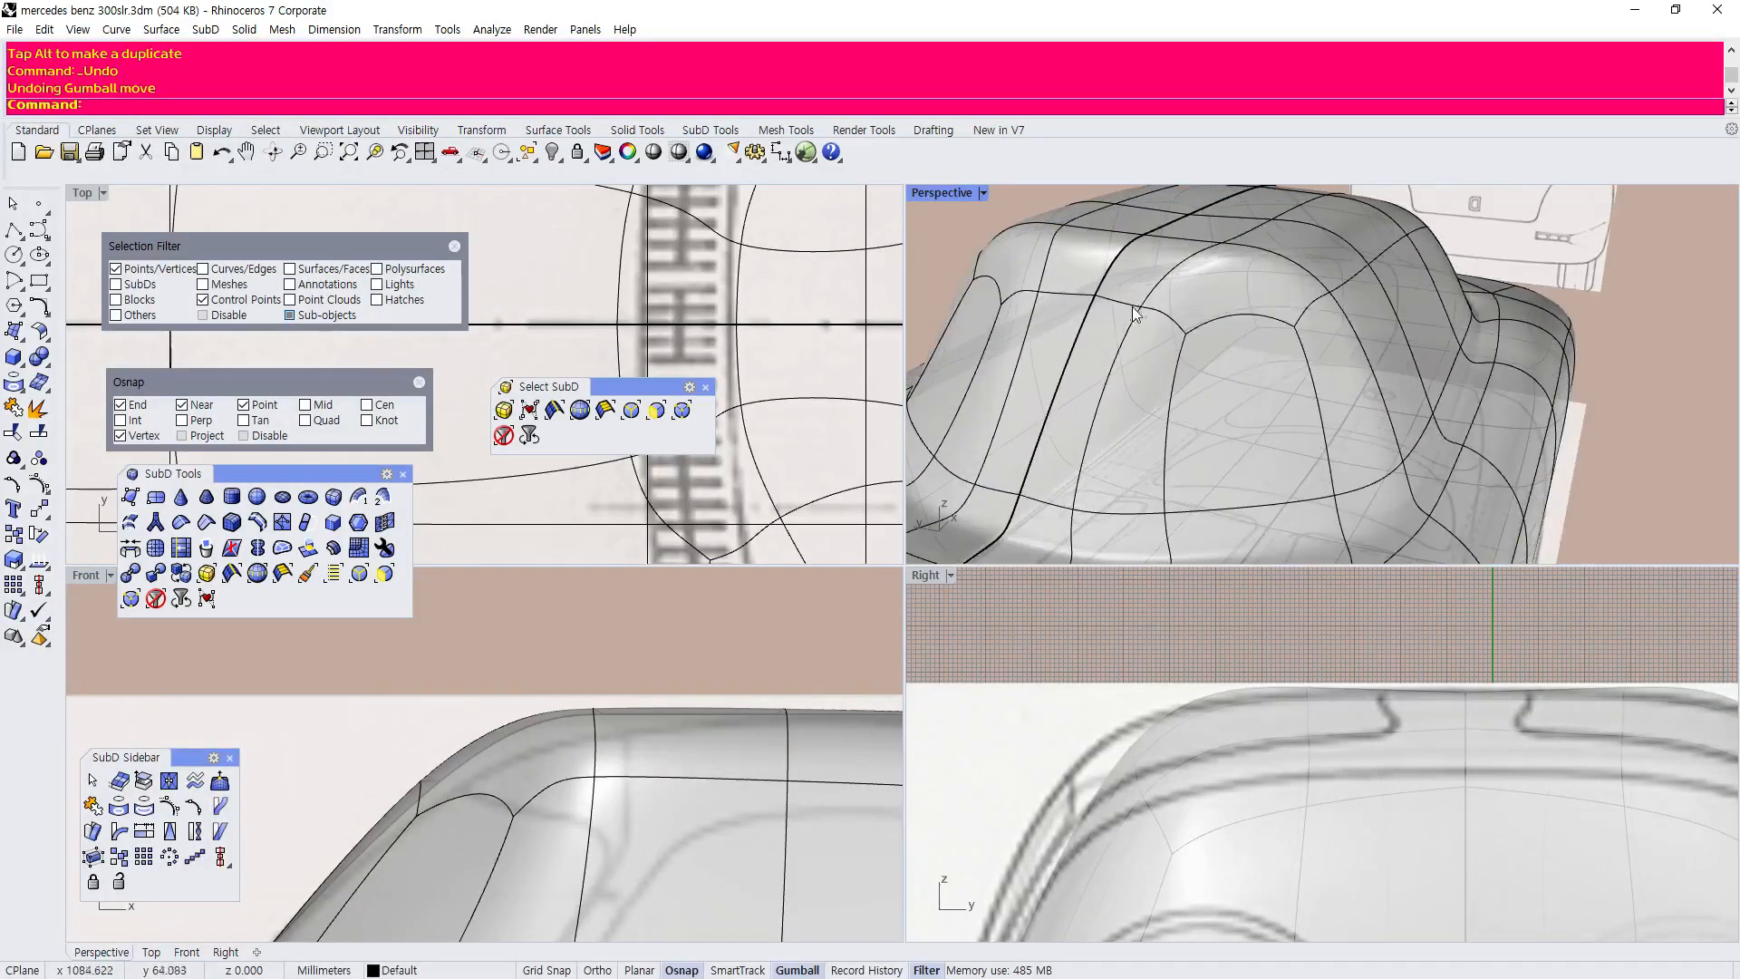
{"action": "left_click", "coordinate": [1142, 309]}
{"action": "left_click", "coordinate": [1222, 243], "text": "shift"}
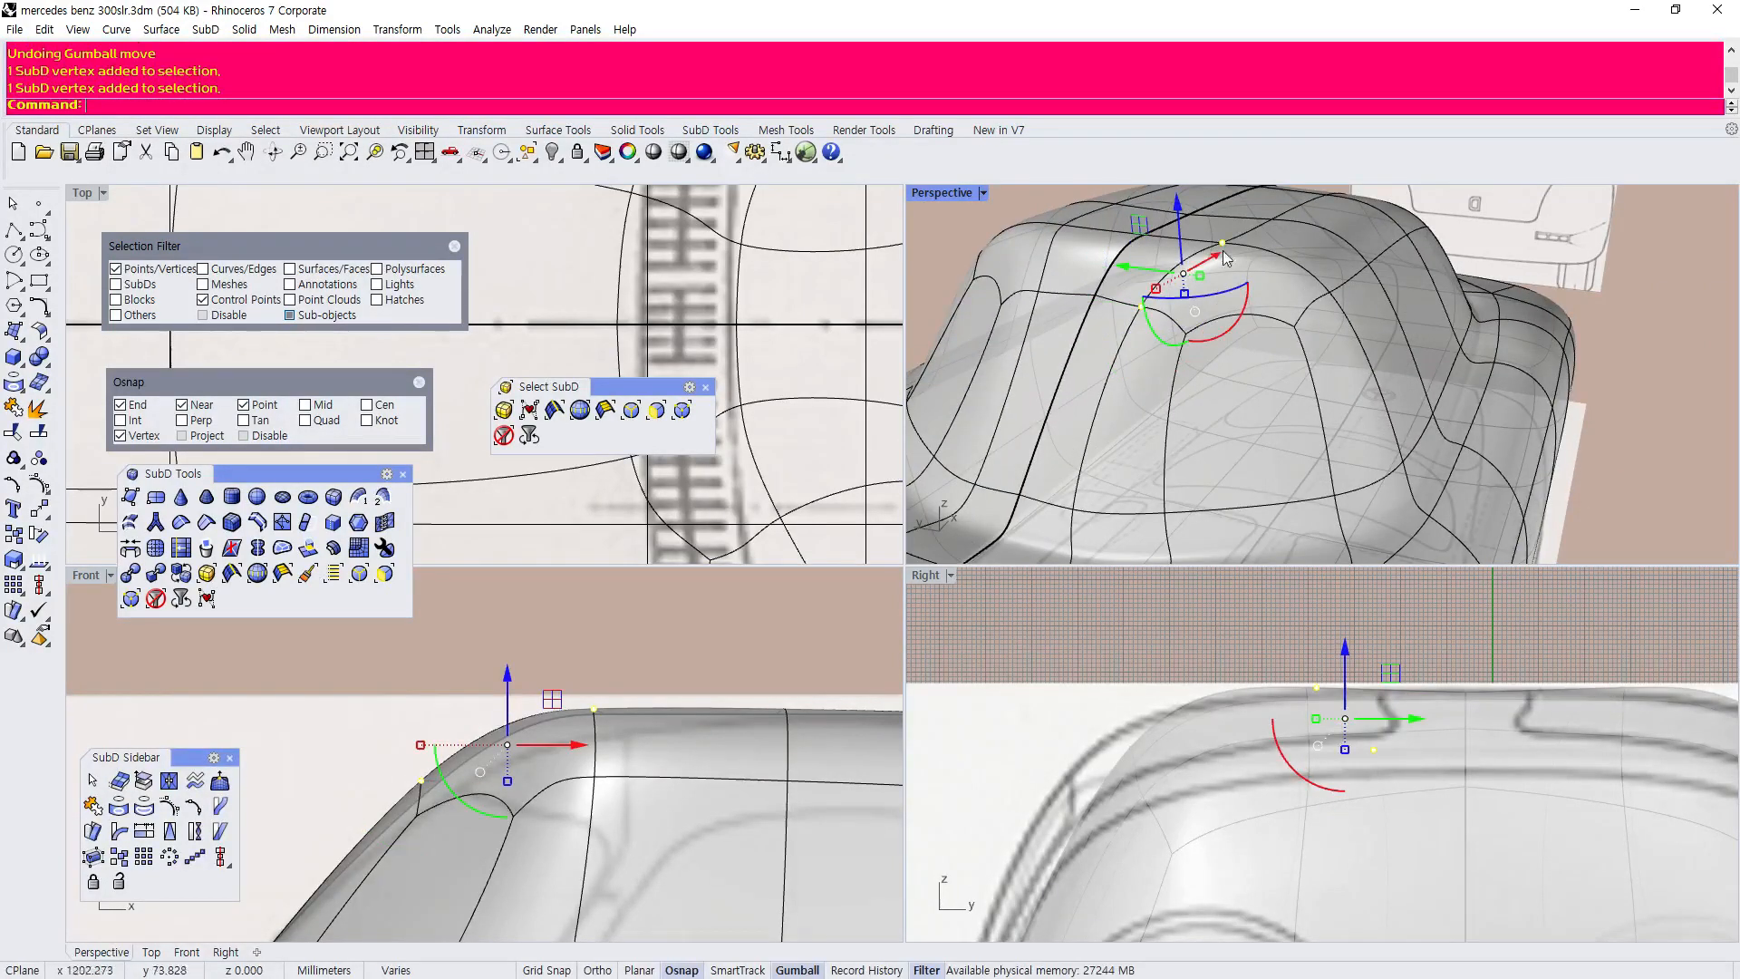
{"action": "left_click", "coordinate": [1185, 335], "text": "shift"}
{"action": "left_click", "coordinate": [1296, 326], "text": "shift"}
{"action": "left_click", "coordinate": [1330, 294], "text": "shift"}
{"action": "left_click_drag", "start_coordinate": [555, 721], "coordinate": [589, 763]}
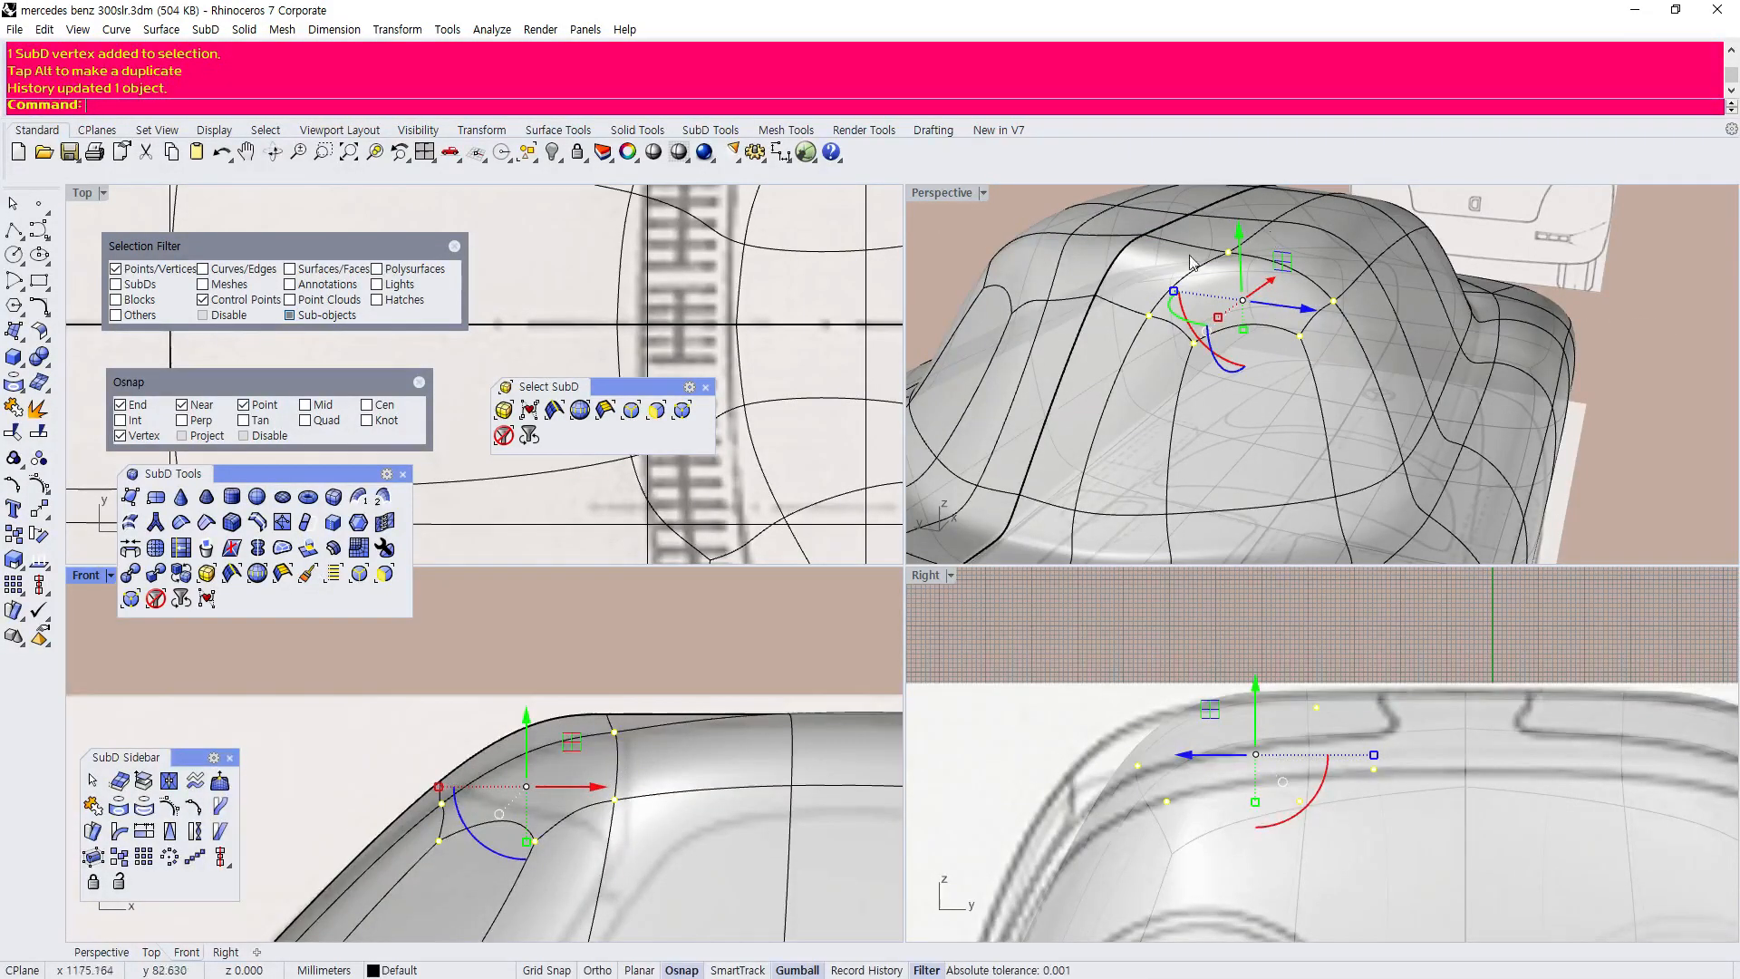
Try to lower the centreline vertex at the front of the roof in the Front view, and revert the move.
{"action": "left_click", "coordinate": [1143, 235]}
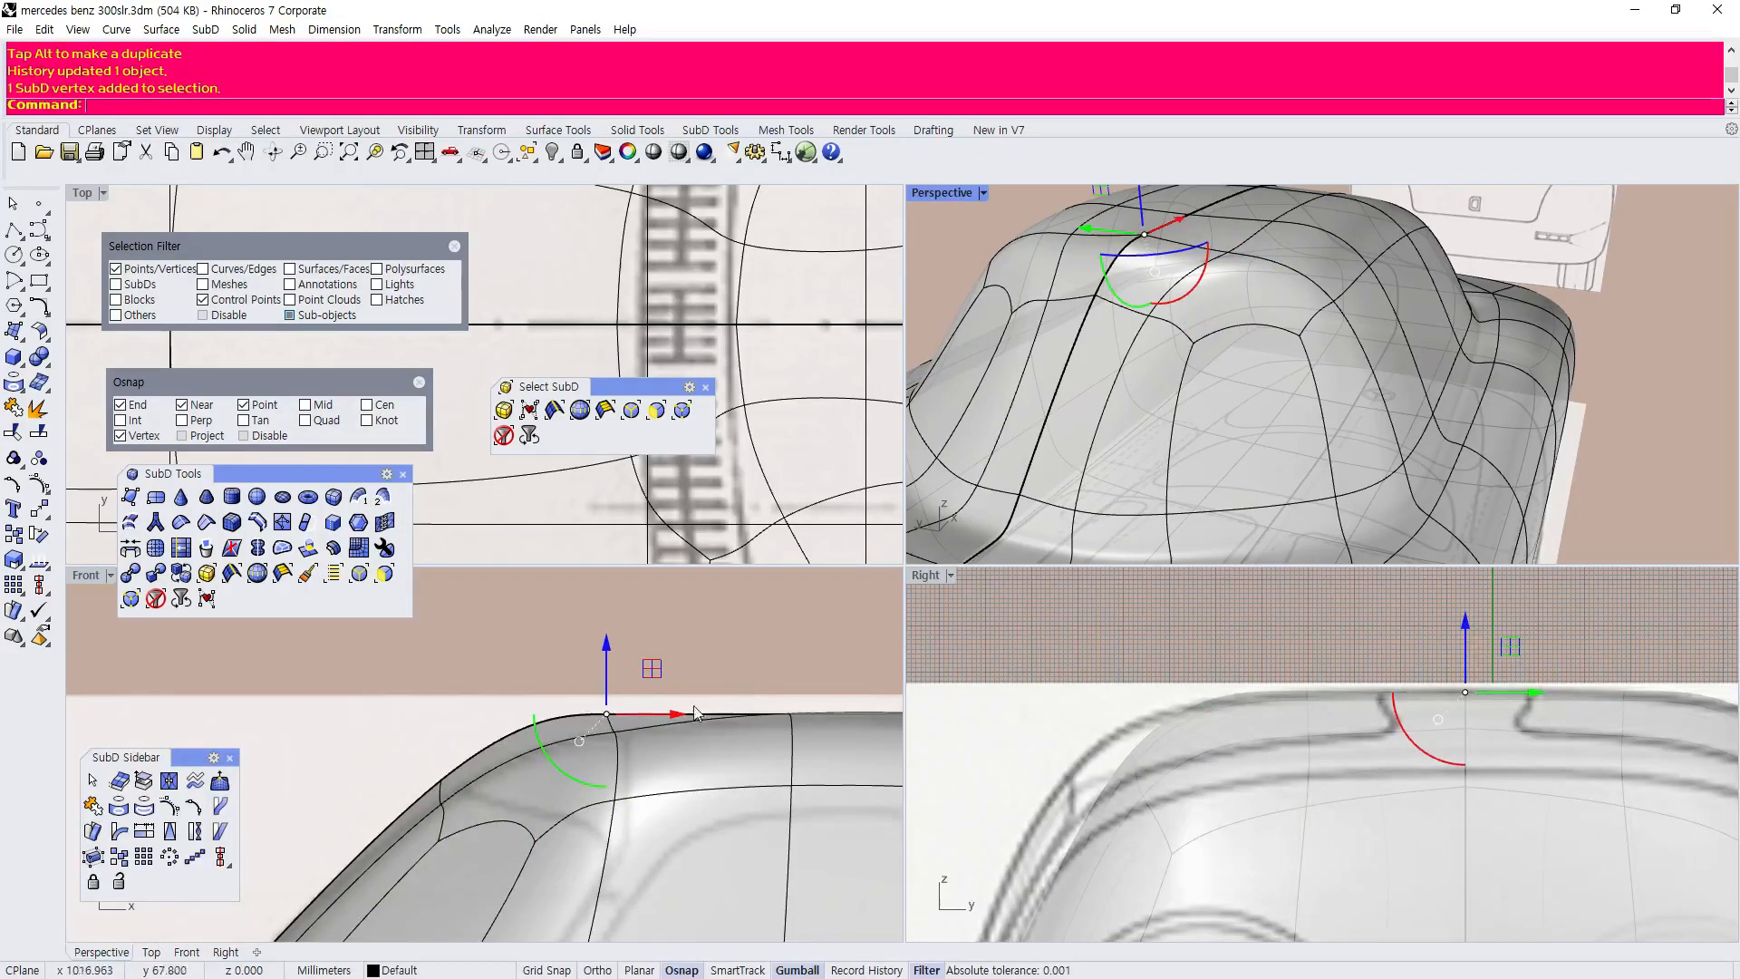
{"action": "left_click_drag", "start_coordinate": [611, 650], "coordinate": [608, 670]}
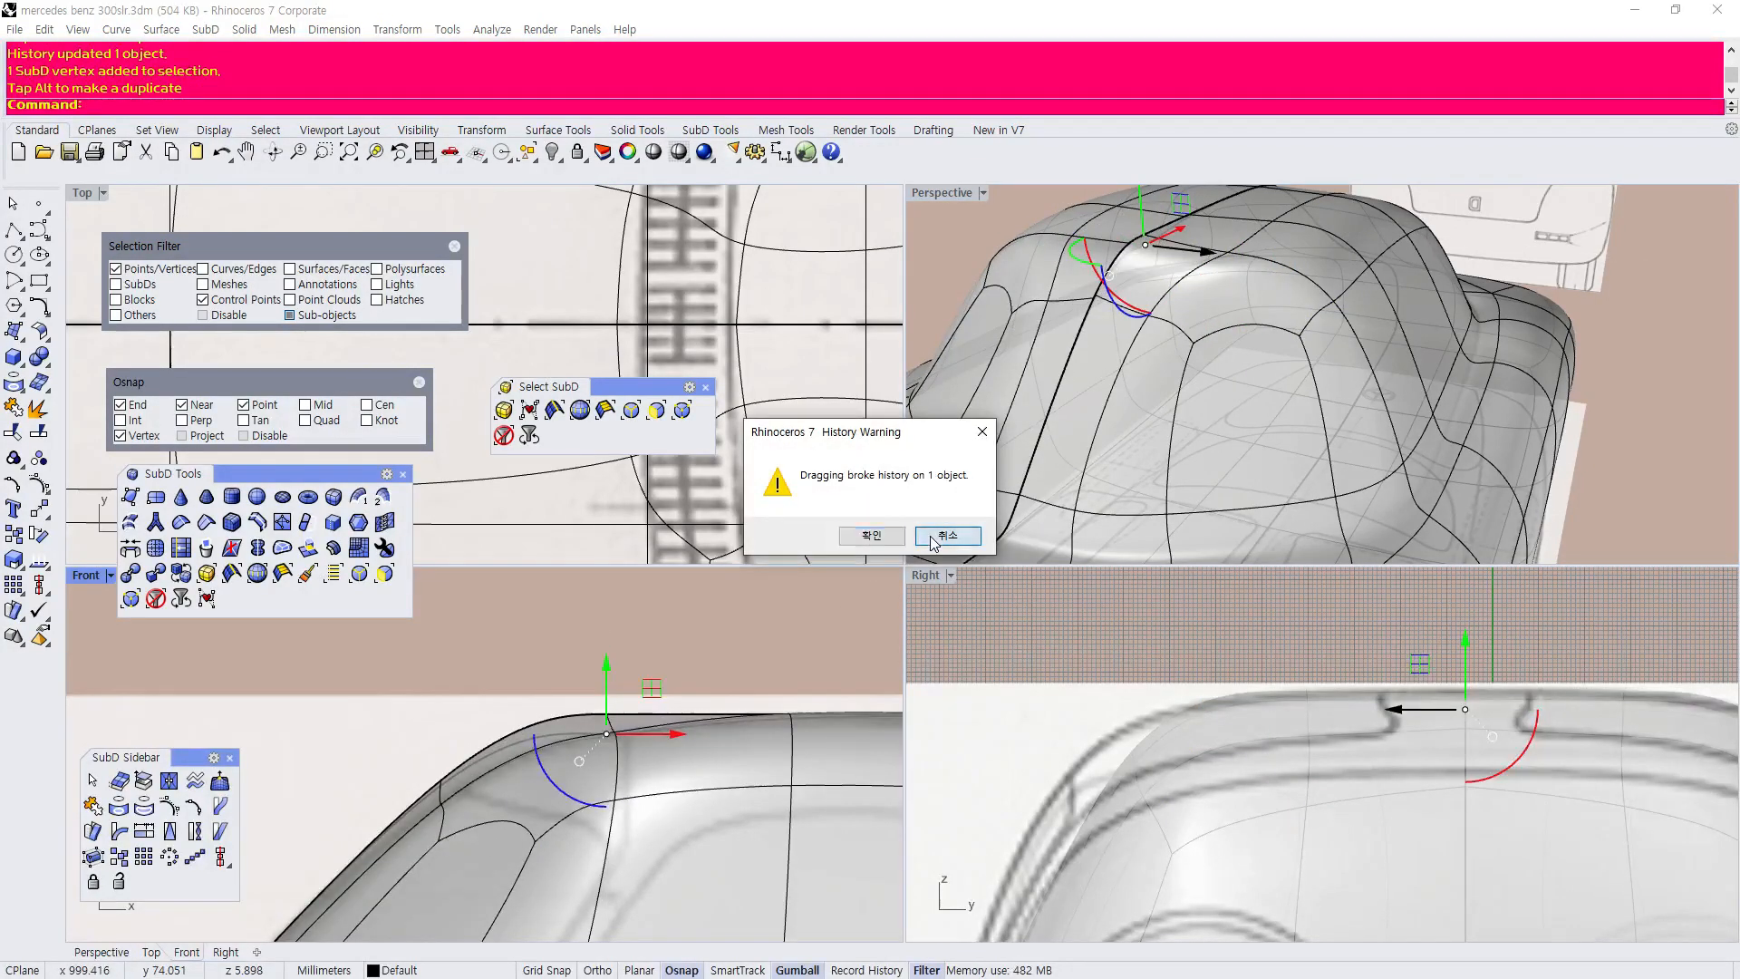
{"action": "left_click", "coordinate": [946, 535]}
Lower the centreline vertex at the front of the roof and fine-tune its height to the side blueprint's roofline.
{"action": "scroll", "coordinate": [1143, 225], "scroll_direction": "up", "scroll_amount": 5}
{"action": "left_click", "coordinate": [1127, 259]}
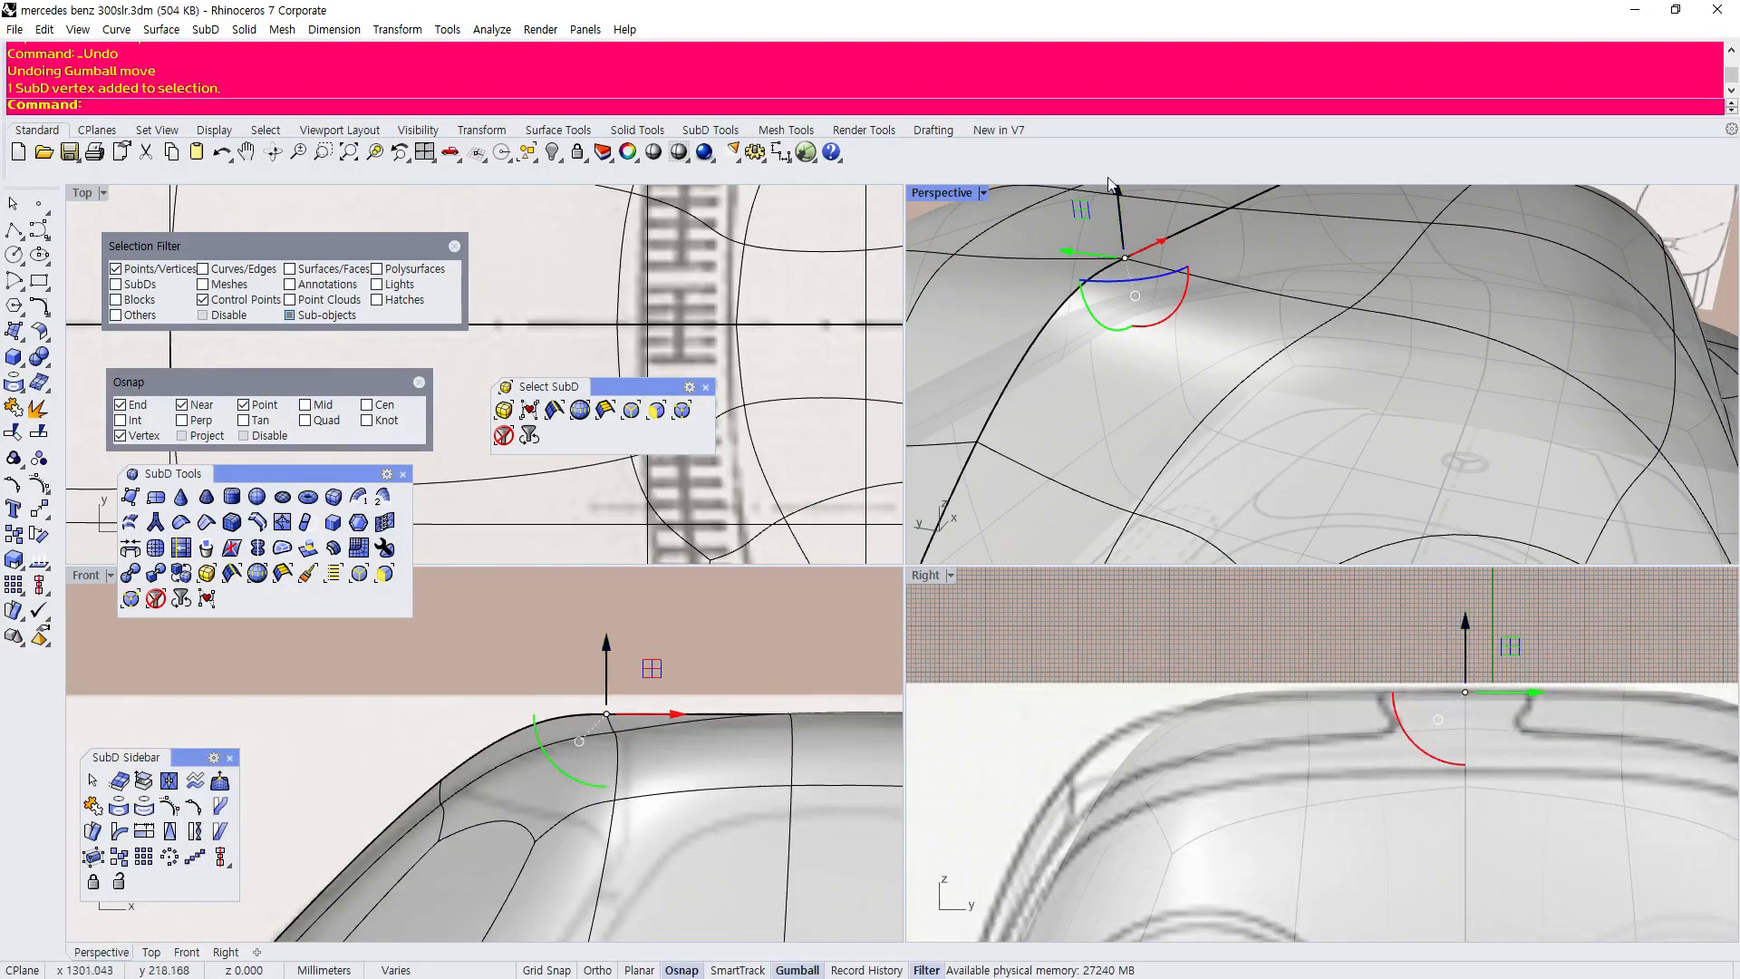
{"action": "left_click_drag", "start_coordinate": [1144, 241], "coordinate": [1144, 304]}
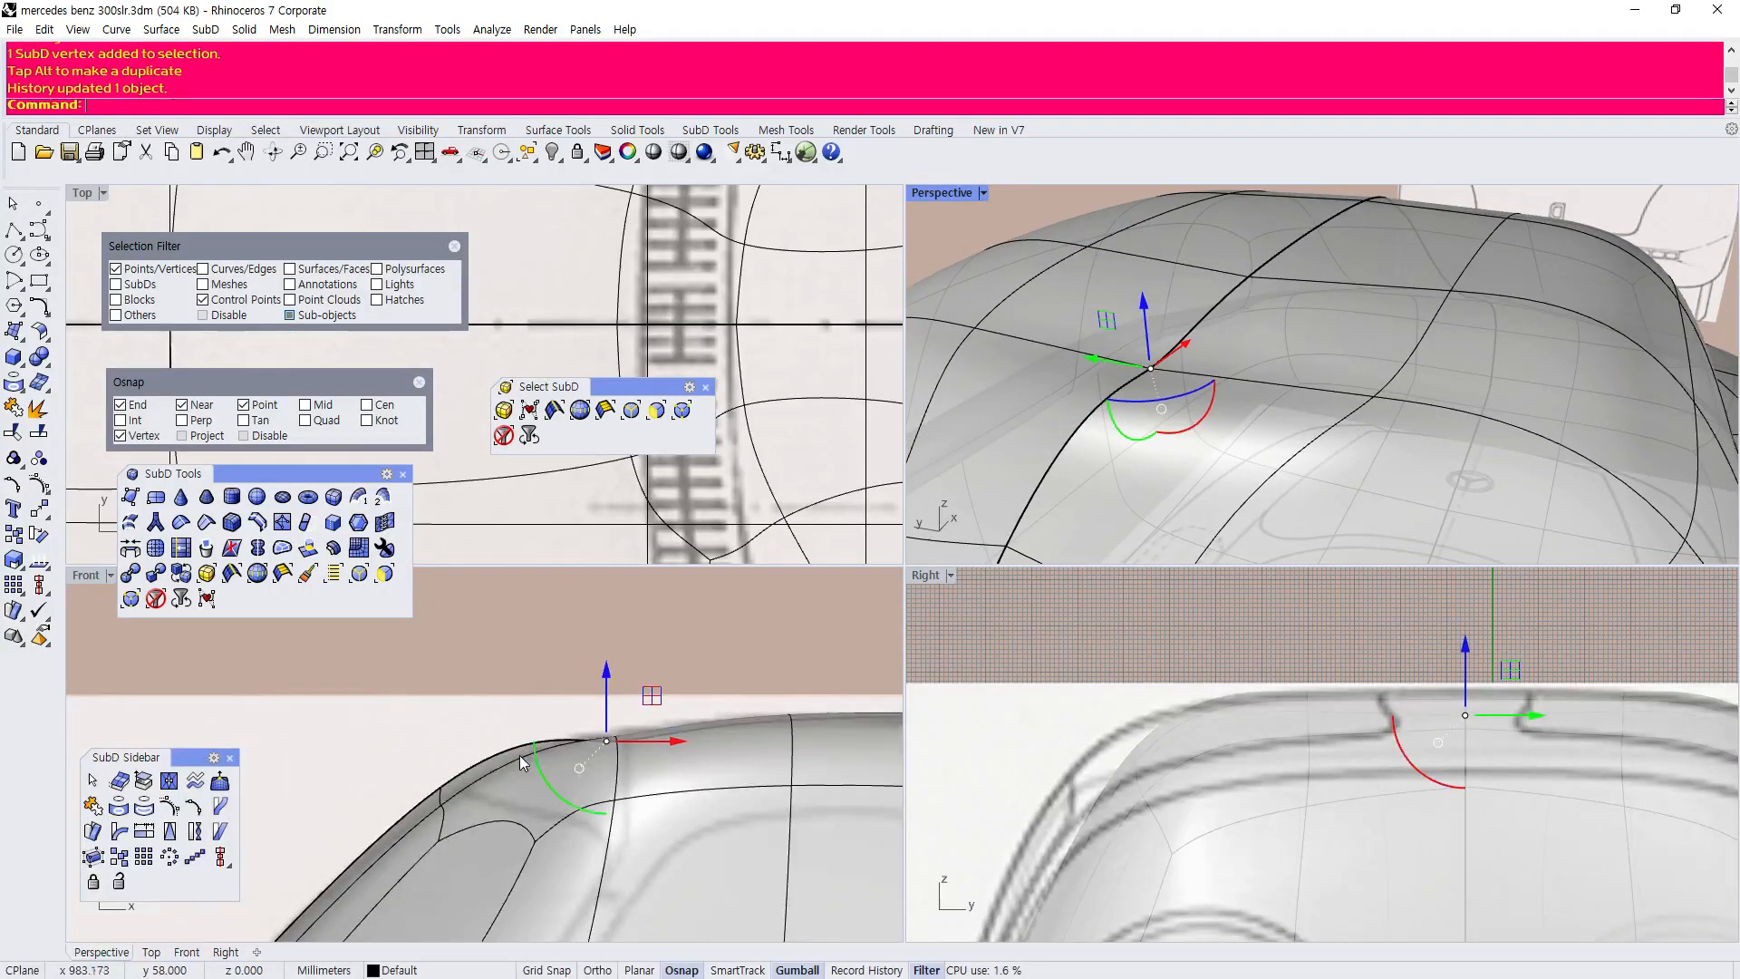
{"action": "scroll", "coordinate": [553, 748], "scroll_direction": "up", "scroll_amount": 5}
{"action": "left_click_drag", "start_coordinate": [656, 680], "coordinate": [656, 667]}
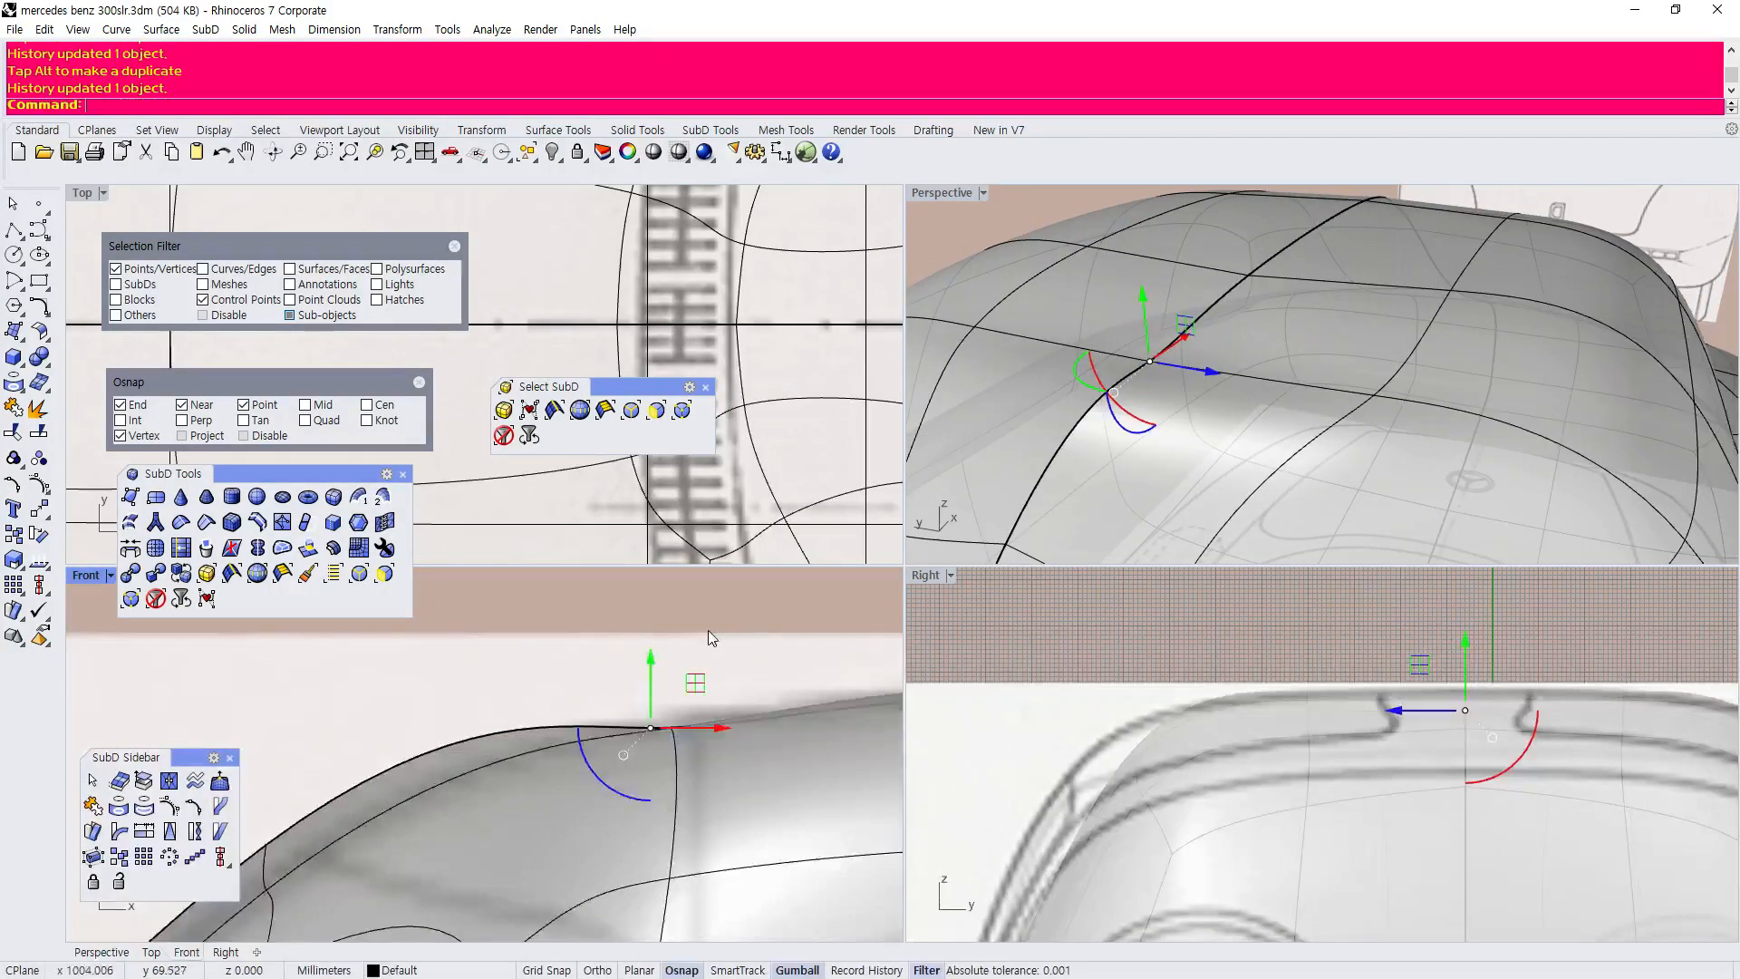
Lower the centreline vertex at the windshield's upper edge to follow the side blueprint's windshield curve.
{"action": "scroll", "coordinate": [699, 640], "scroll_direction": "down", "scroll_amount": 6}
{"action": "scroll", "coordinate": [449, 743], "scroll_direction": "up", "scroll_amount": 6}
{"action": "right_click_drag", "start_coordinate": [1243, 377], "coordinate": [1166, 431]}
{"action": "left_click", "coordinate": [1144, 402]}
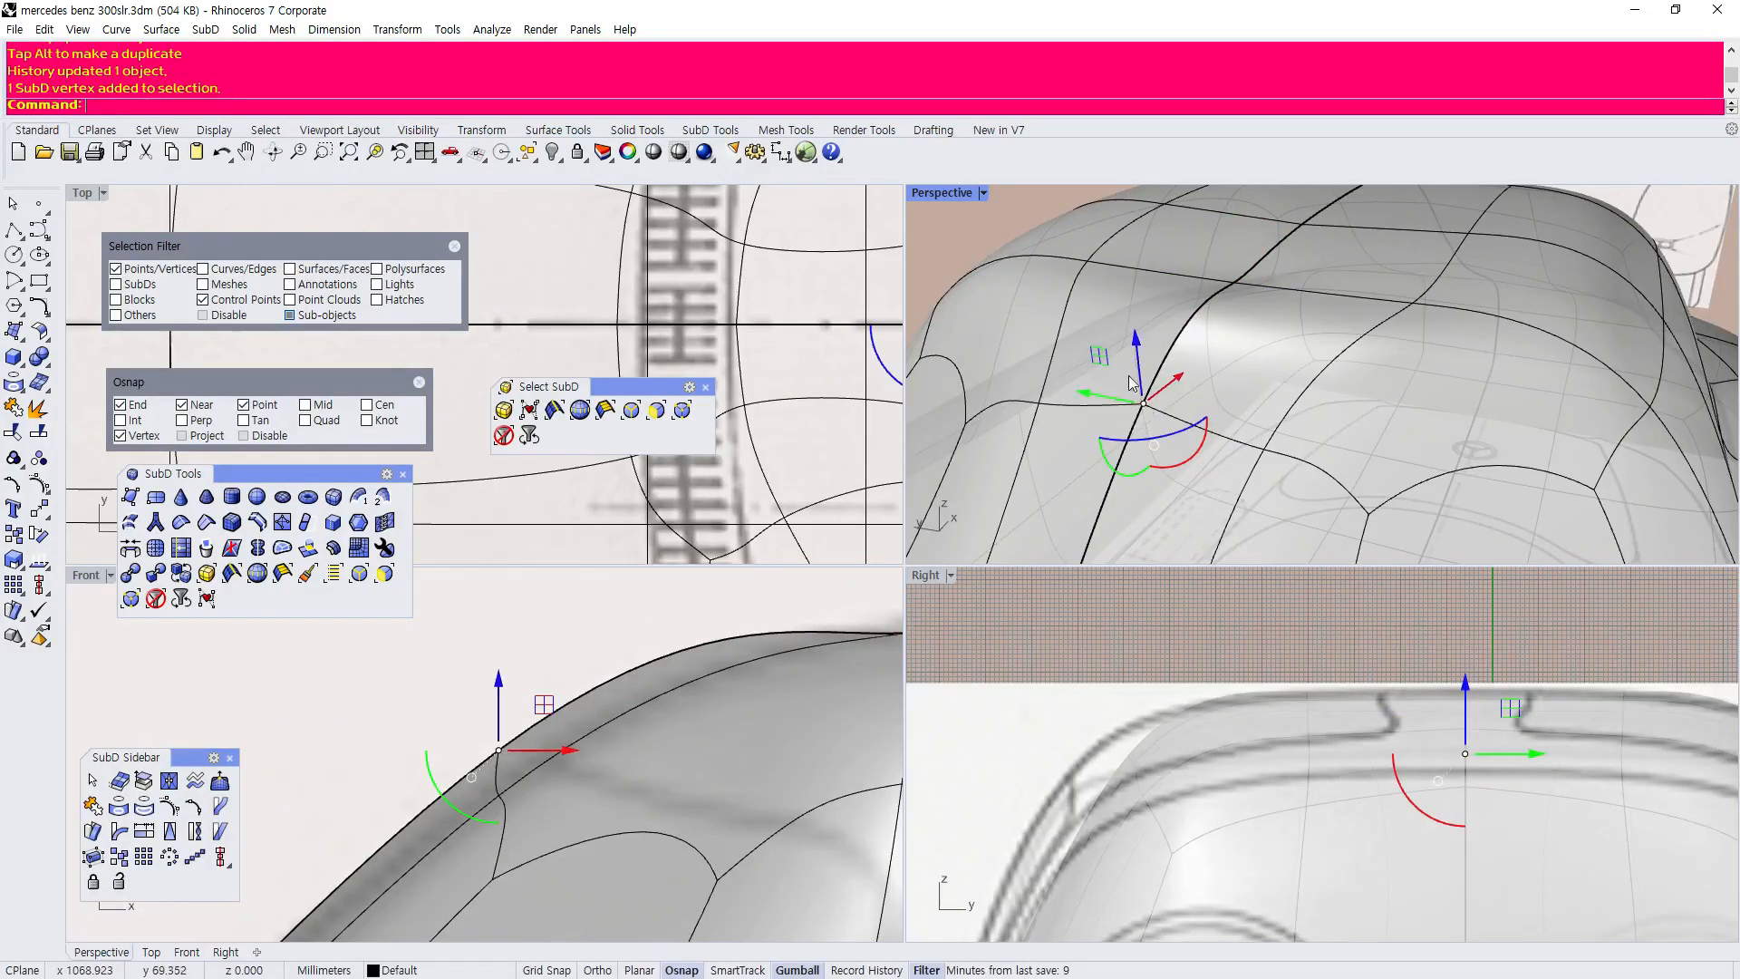
{"action": "left_click_drag", "start_coordinate": [509, 693], "coordinate": [517, 757]}
{"action": "scroll", "coordinate": [492, 696], "scroll_direction": "down", "scroll_amount": 5}
{"action": "scroll", "coordinate": [540, 699], "scroll_direction": "up", "scroll_amount": 2}
{"action": "scroll", "coordinate": [528, 754], "scroll_direction": "up", "scroll_amount": 3}
Select the two off-centre vertices along the middle of the roof and lower them slightly in the Perspective view.
{"action": "right_click_drag", "start_coordinate": [1332, 390], "coordinate": [1199, 338]}
{"action": "scroll", "coordinate": [1300, 273], "scroll_direction": "up", "scroll_amount": 3}
{"action": "scroll", "coordinate": [426, 698], "scroll_direction": "down", "scroll_amount": 8}
{"action": "scroll", "coordinate": [703, 658], "scroll_direction": "up", "scroll_amount": 4}
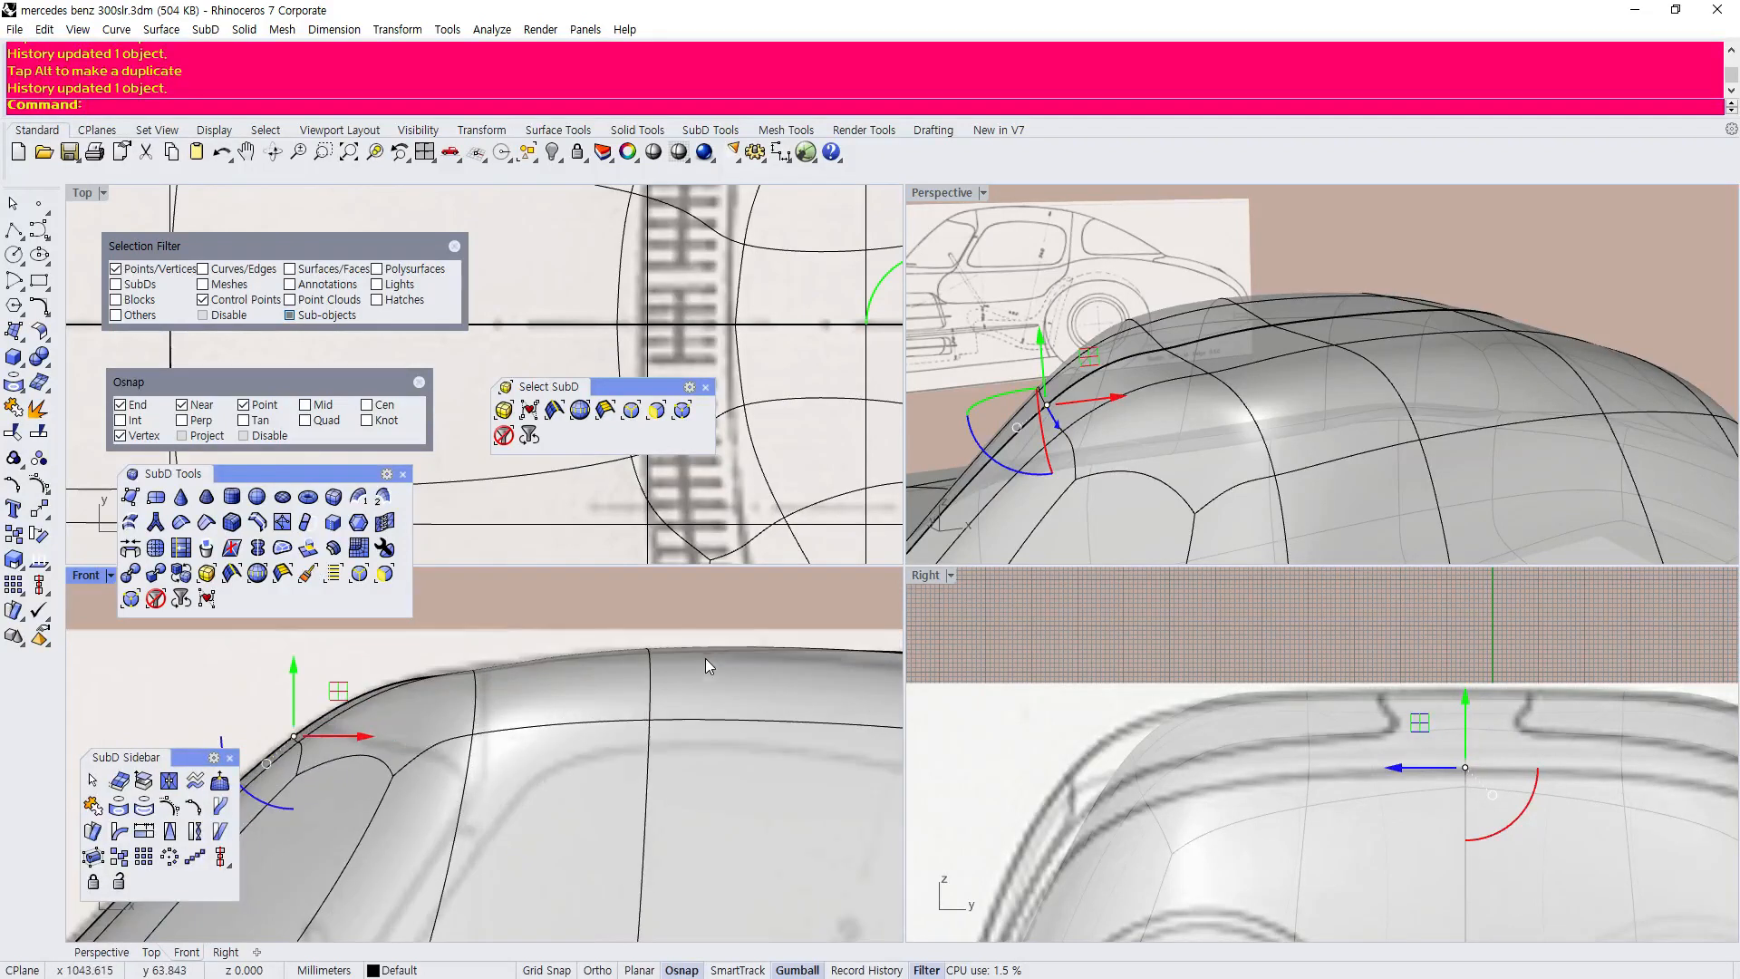
{"action": "scroll", "coordinate": [1257, 399], "scroll_direction": "up", "scroll_amount": 3}
{"action": "left_click", "coordinate": [1173, 359]}
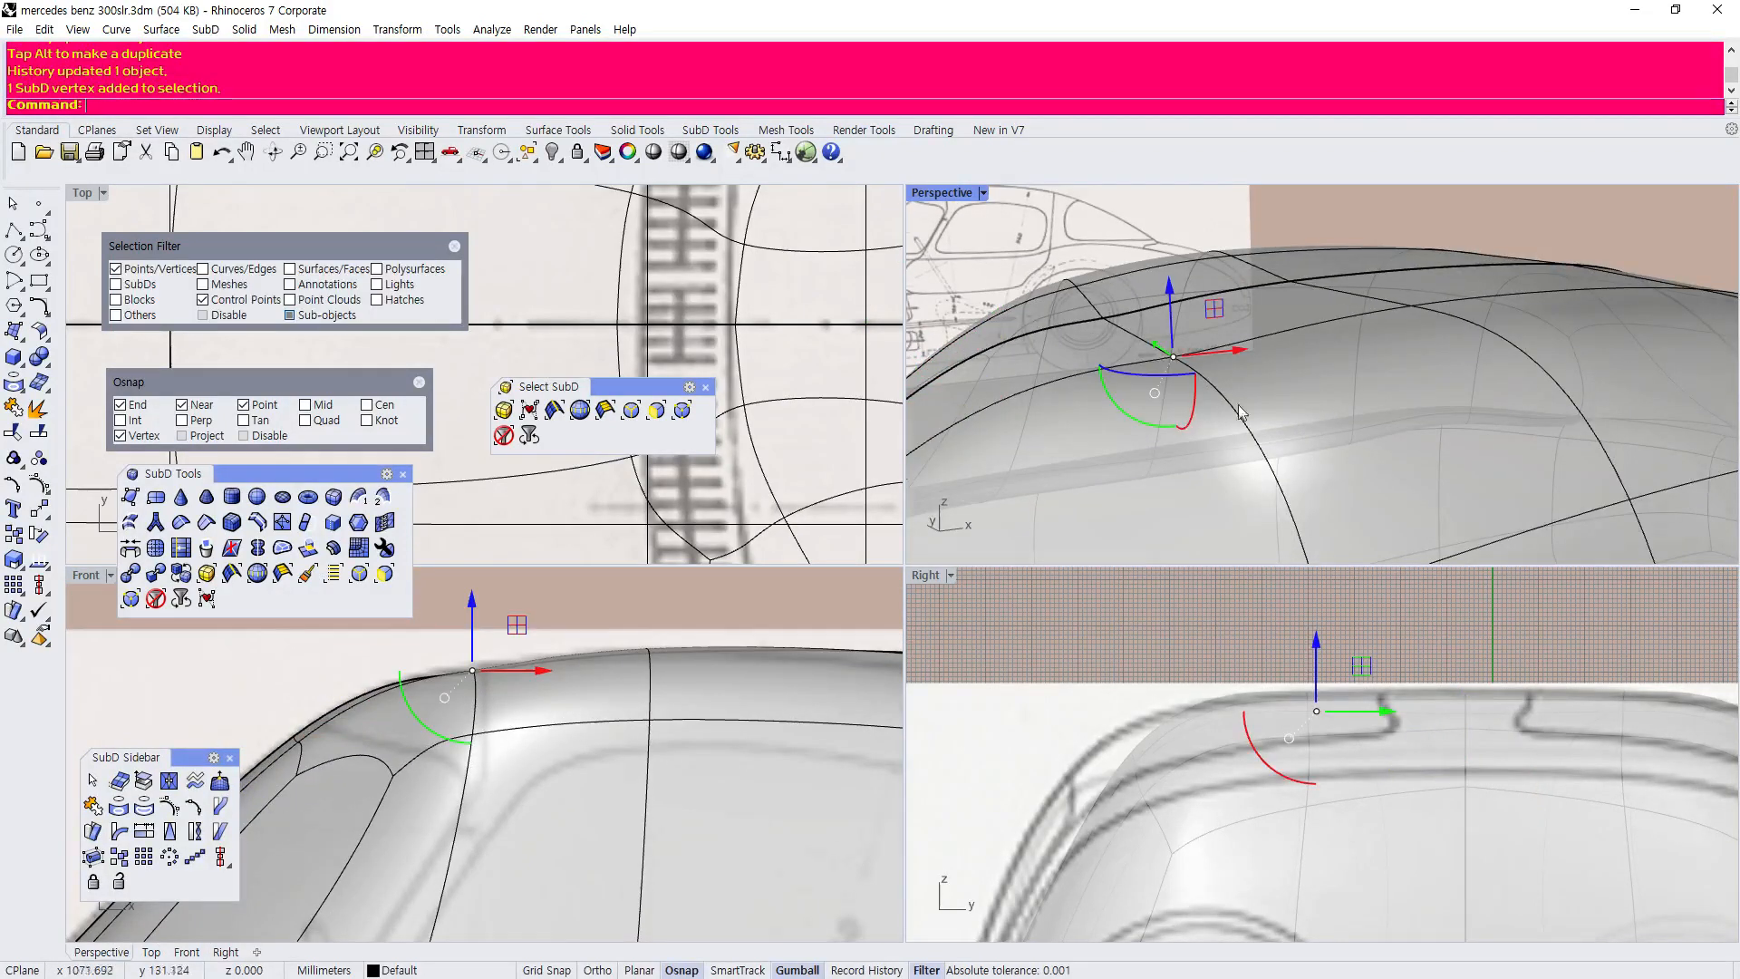
{"action": "left_click", "coordinate": [1406, 304], "text": "shift"}
{"action": "right_click_drag", "start_coordinate": [1407, 304], "coordinate": [1441, 334]}
{"action": "left_click", "coordinate": [1448, 323]}
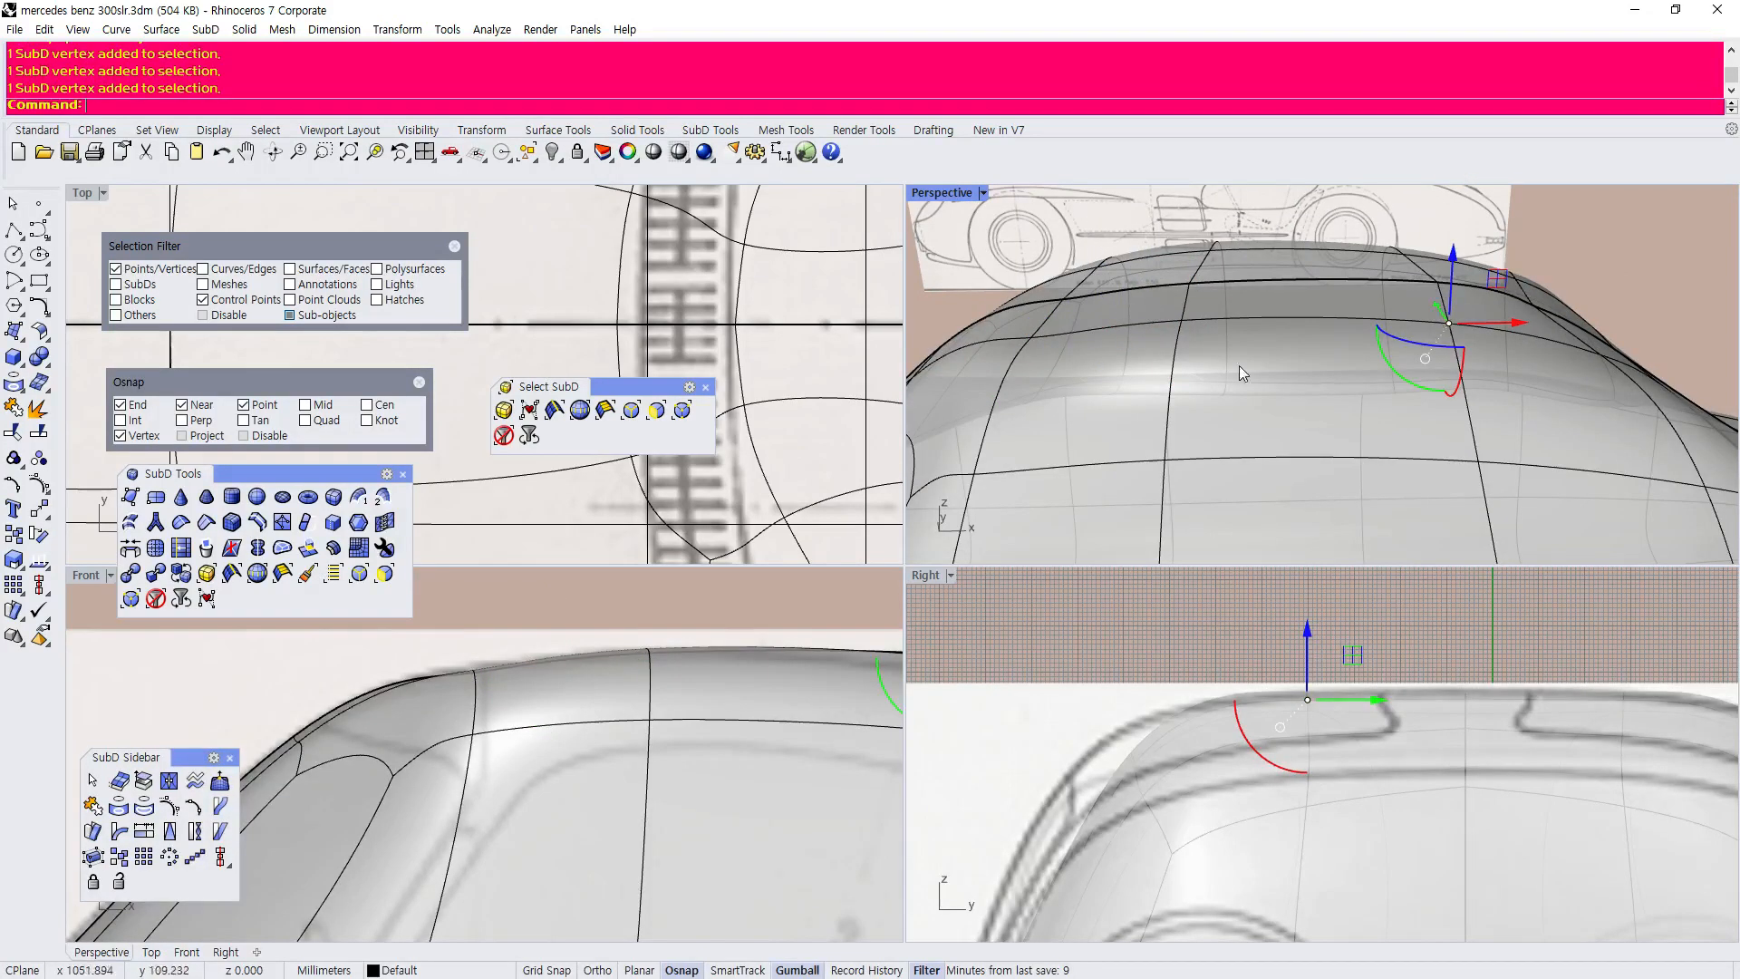
{"action": "scroll", "coordinate": [498, 664], "scroll_direction": "down", "scroll_amount": 4}
{"action": "right_click_drag", "start_coordinate": [1107, 406], "coordinate": [1098, 443]}
{"action": "left_click", "coordinate": [1164, 373], "text": "shift"}
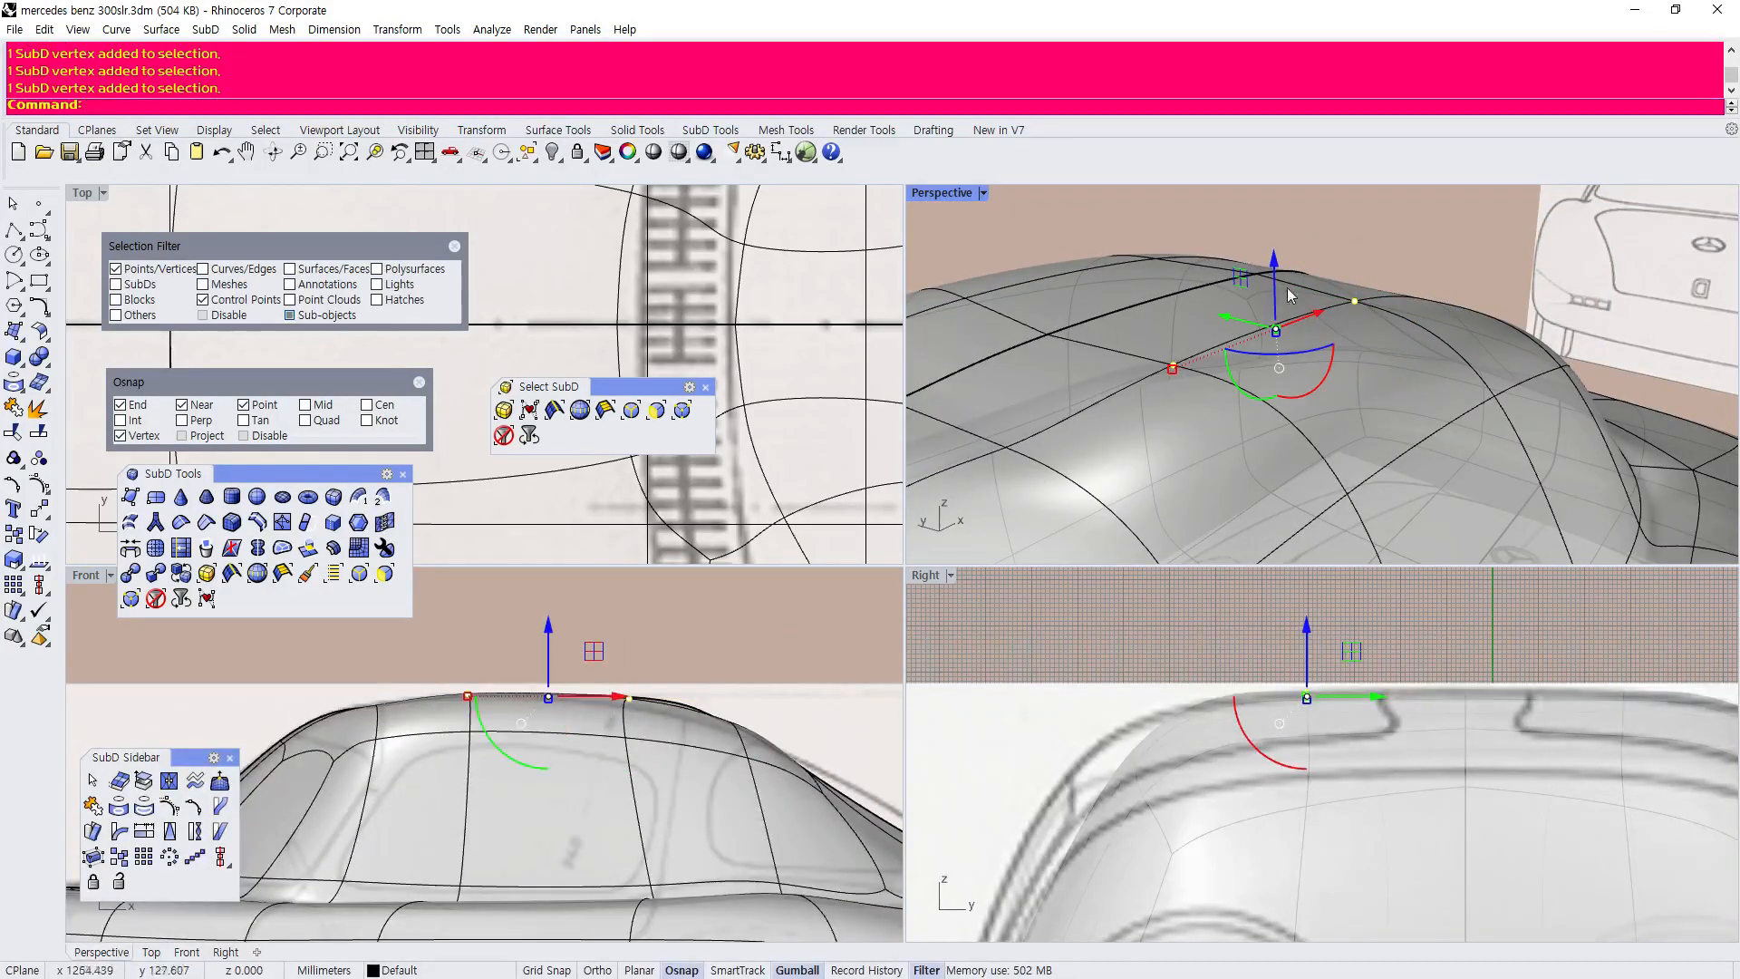
{"action": "left_click_drag", "start_coordinate": [1280, 266], "coordinate": [1272, 286]}
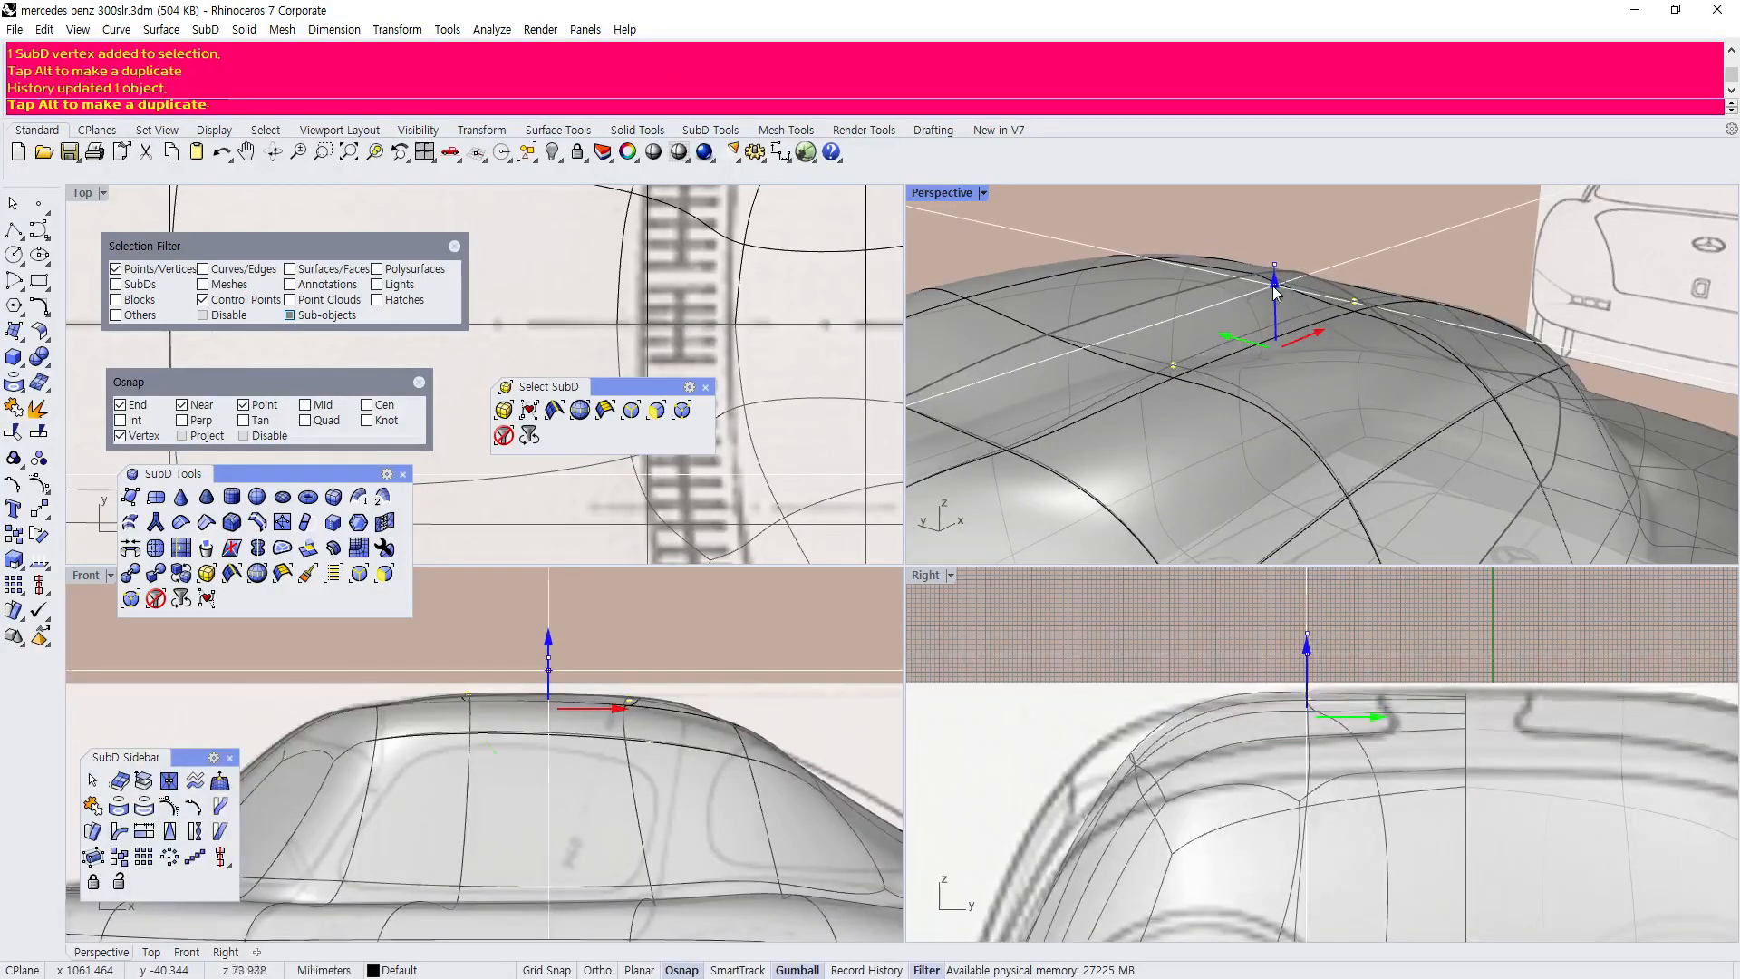
Lower the off-centre vertex at the front of the roof slightly in the Front view.
{"action": "scroll", "coordinate": [303, 745], "scroll_direction": "up", "scroll_amount": 3}
{"action": "scroll", "coordinate": [304, 745], "scroll_direction": "up", "scroll_amount": 2}
{"action": "scroll", "coordinate": [1450, 313], "scroll_direction": "down", "scroll_amount": 5}
{"action": "right_click_drag", "start_coordinate": [1422, 317], "coordinate": [1461, 311]}
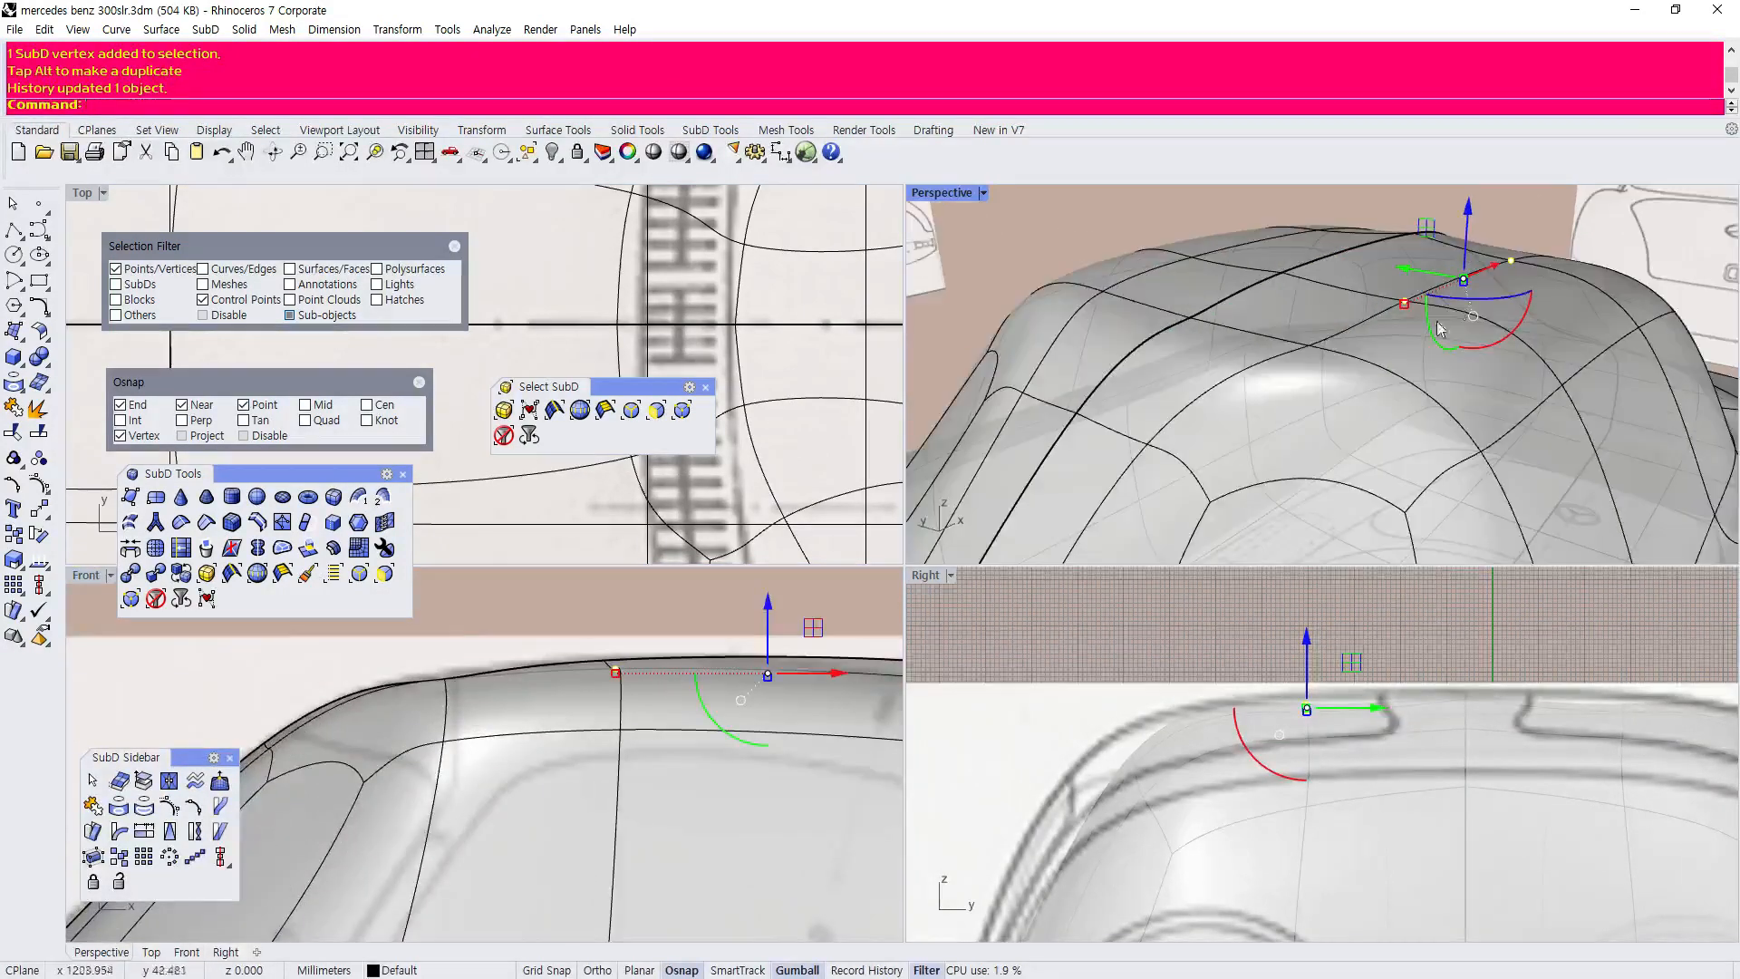
{"action": "left_click", "coordinate": [1306, 346]}
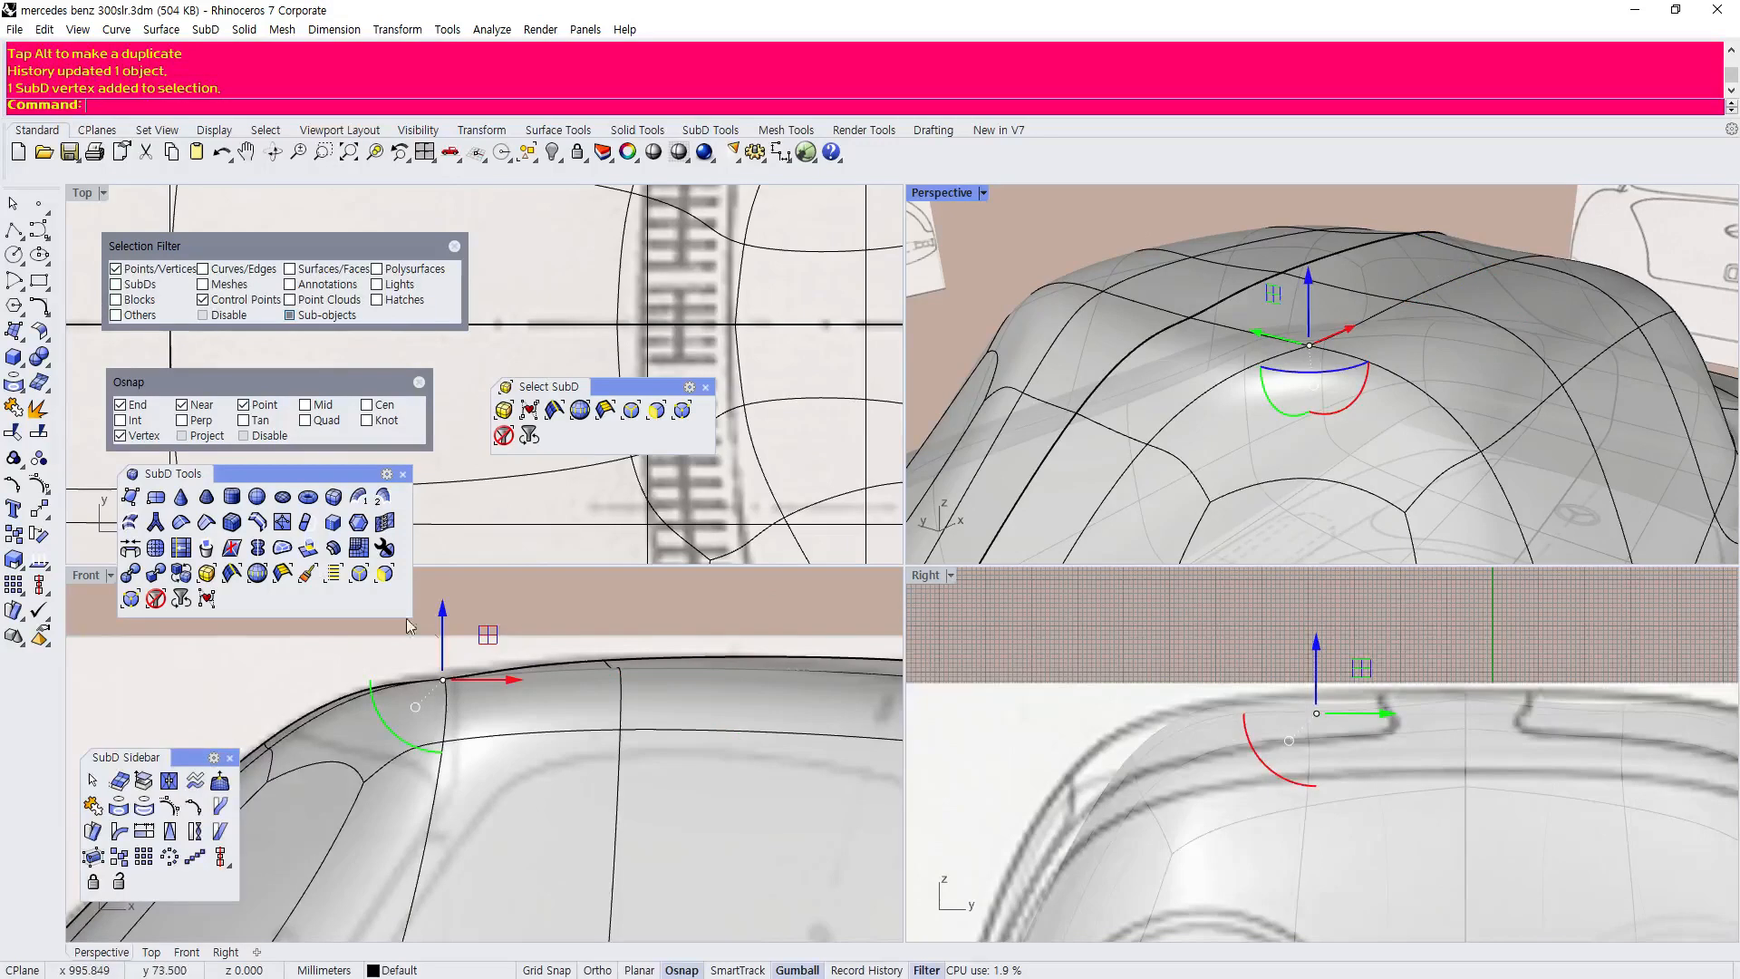
{"action": "left_click_drag", "start_coordinate": [443, 618], "coordinate": [443, 625]}
Pick the vertex above the side window's front, clear it, and compare the body and rear roofline with the blueprints.
{"action": "left_click", "coordinate": [446, 754]}
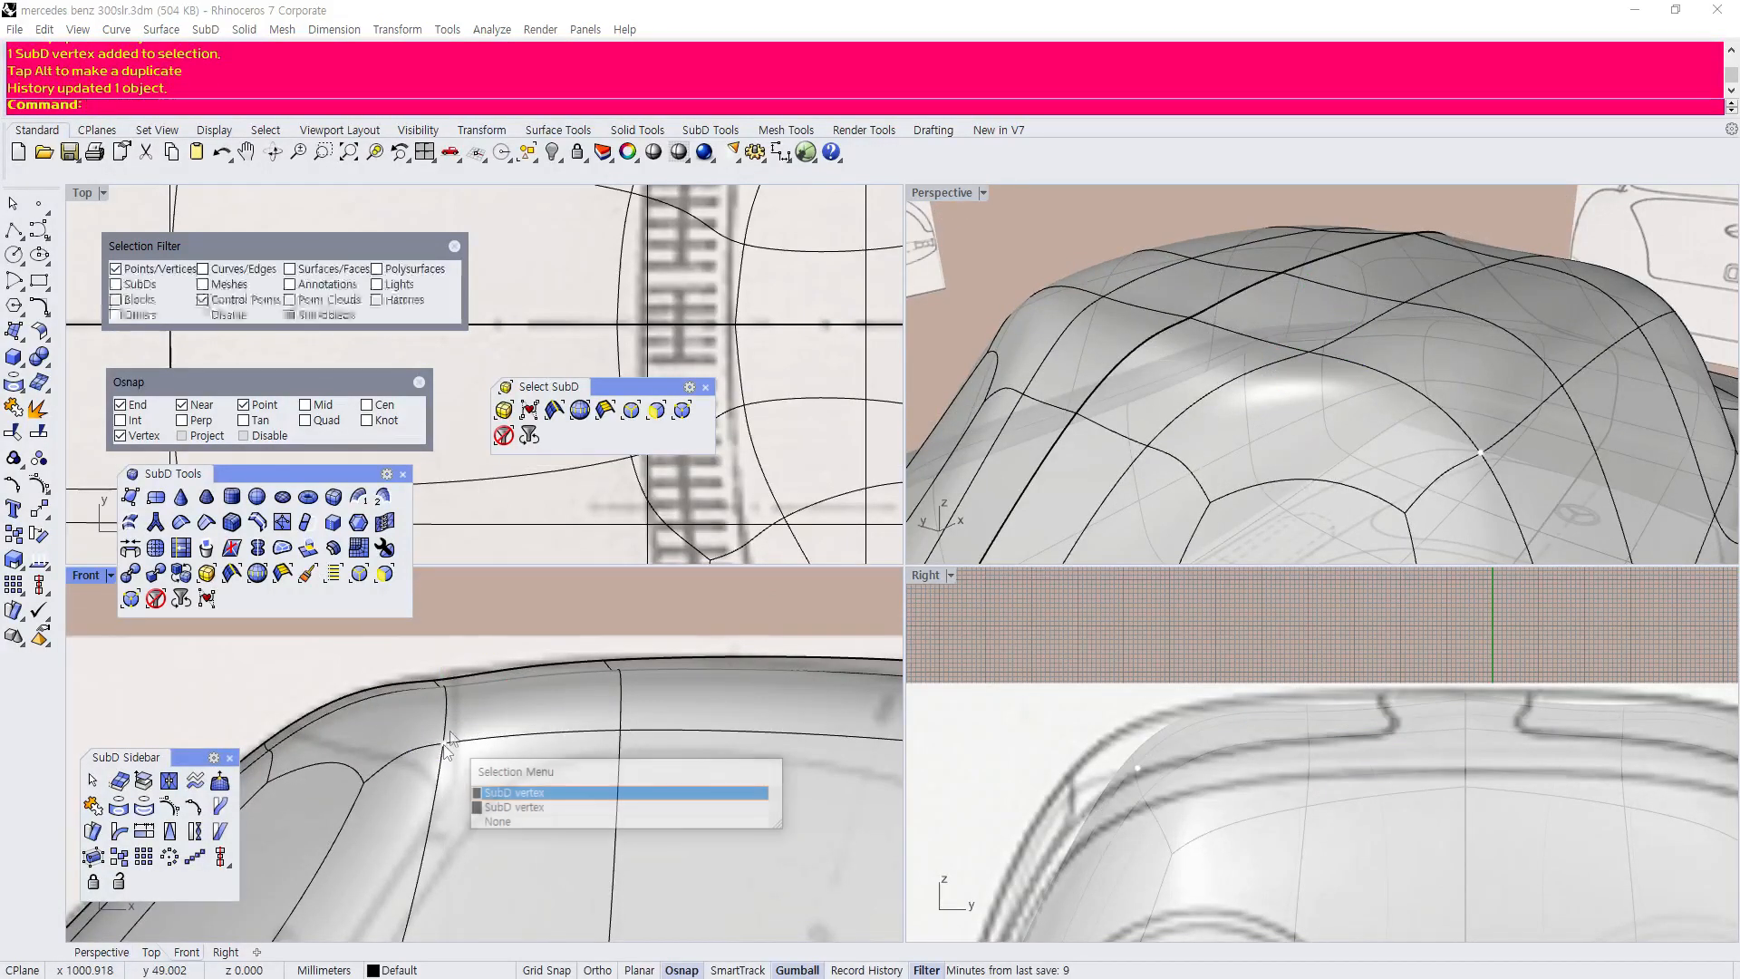
{"action": "left_click", "coordinate": [514, 793]}
{"action": "right_click_drag", "start_coordinate": [1133, 272], "coordinate": [1276, 379]}
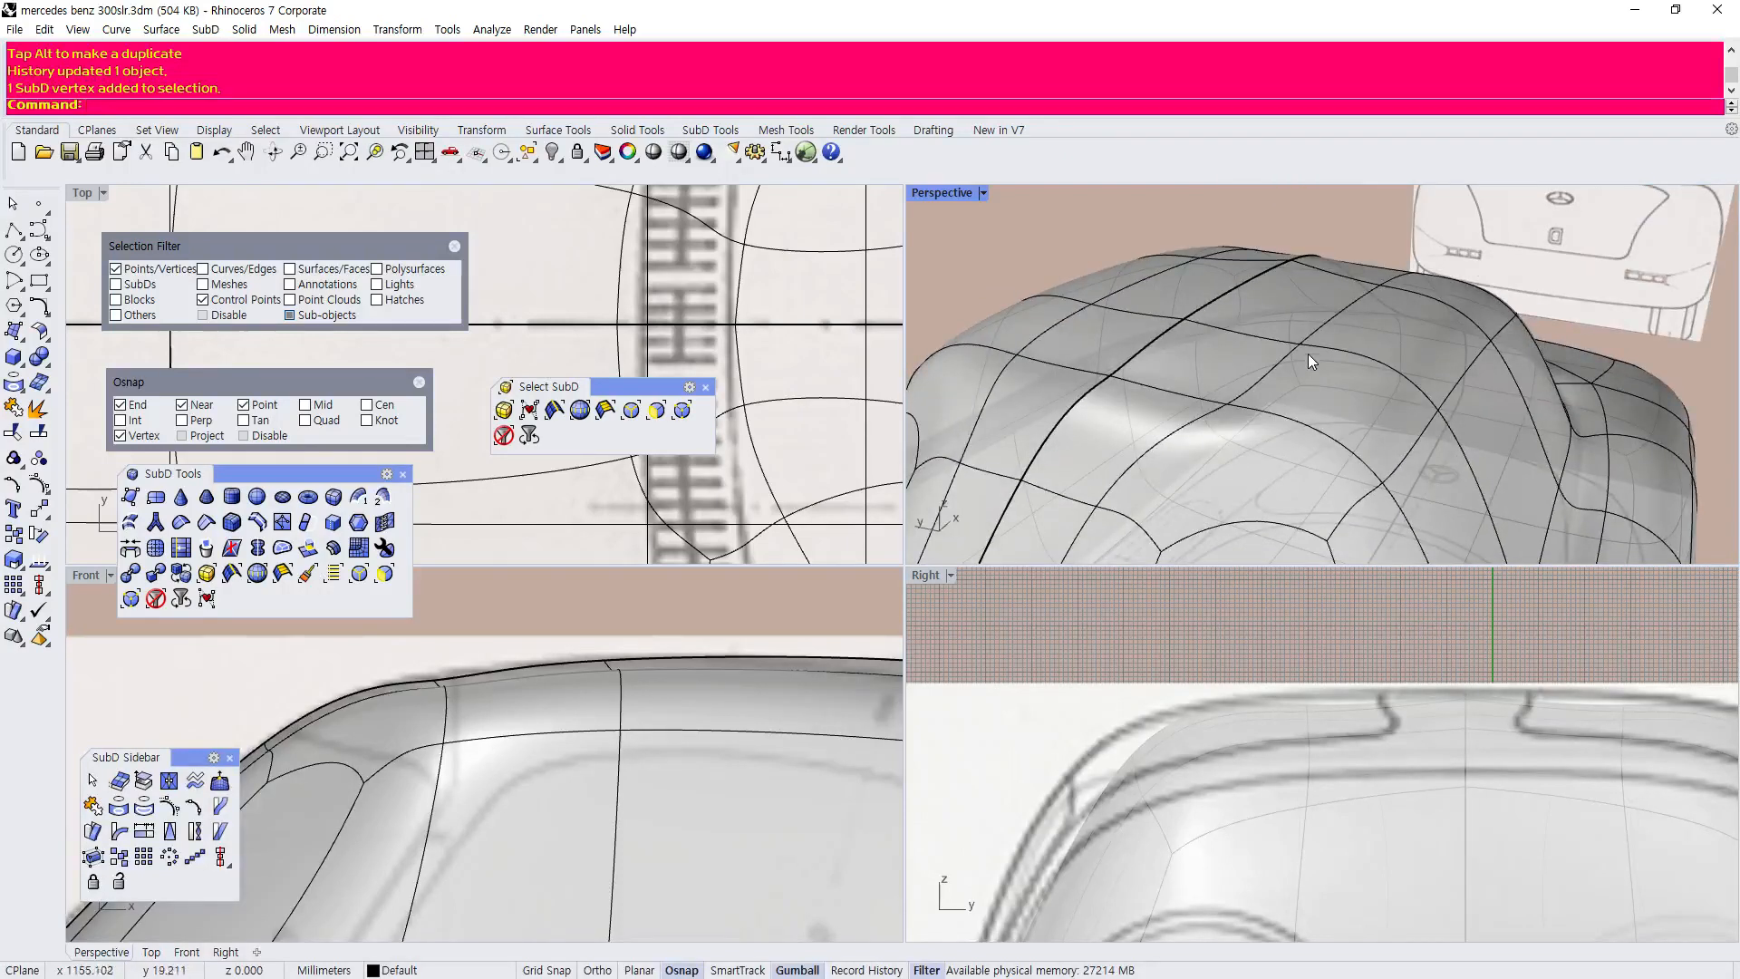
{"action": "scroll", "coordinate": [1242, 302], "scroll_direction": "down", "scroll_amount": 10}
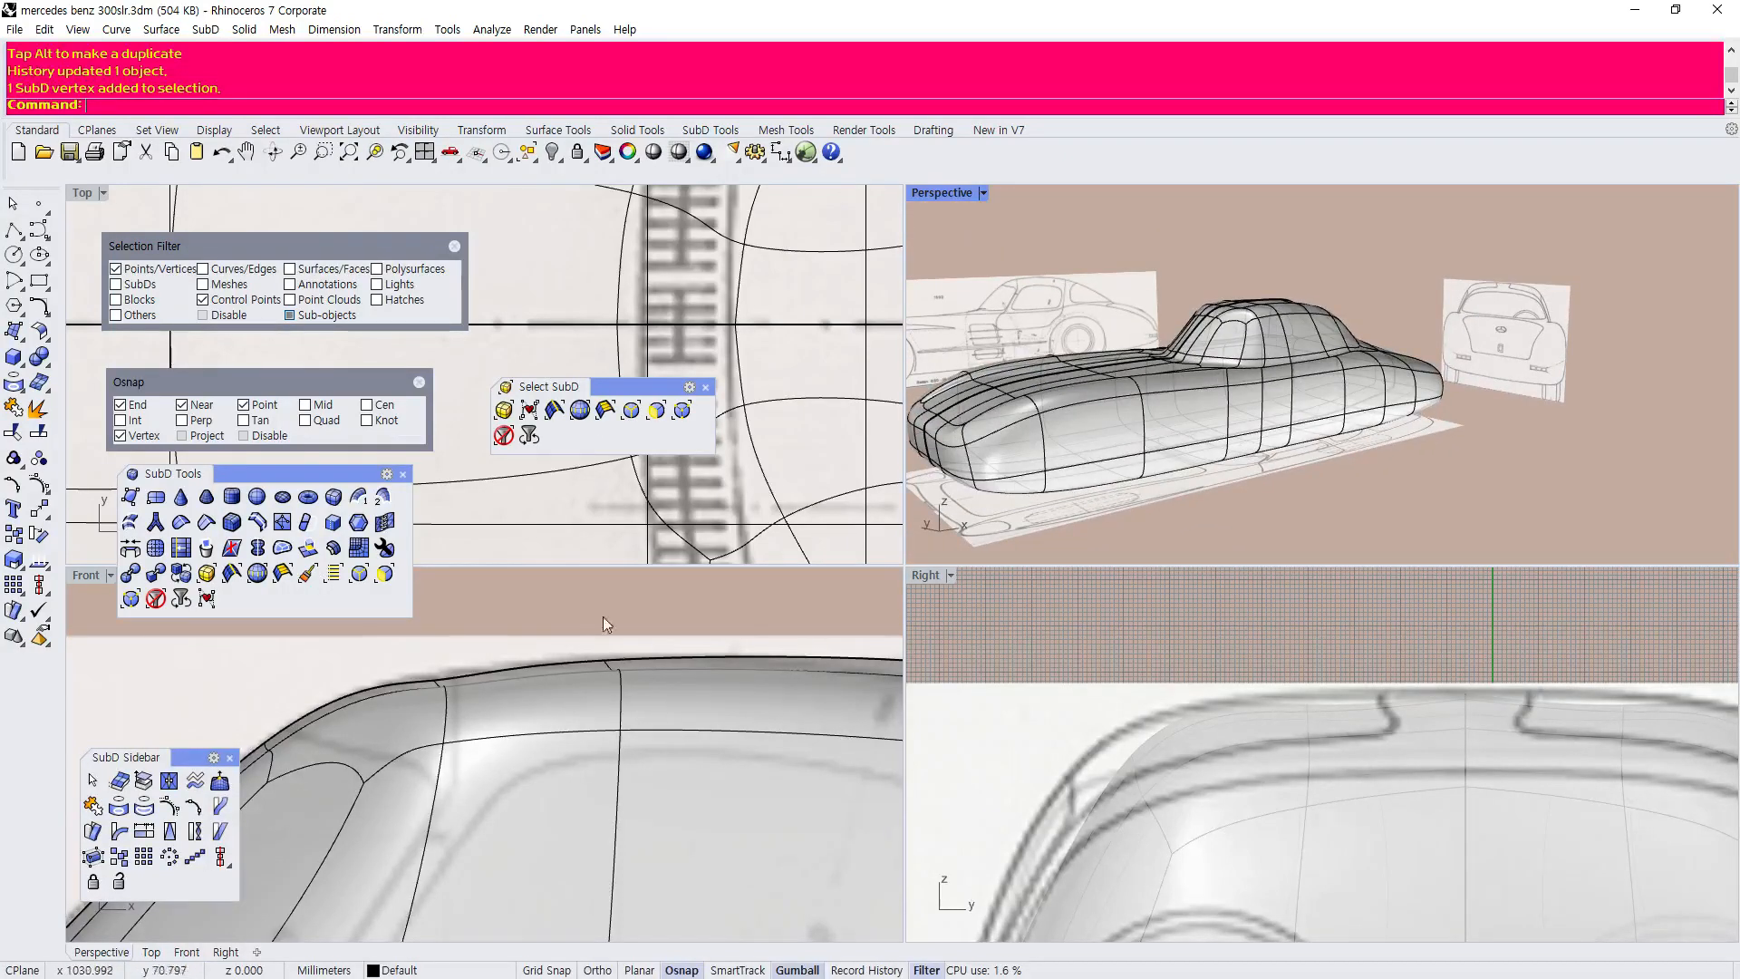
{"action": "scroll", "coordinate": [733, 382], "scroll_direction": "down", "scroll_amount": 8}
{"action": "scroll", "coordinate": [480, 596], "scroll_direction": "up", "scroll_amount": 6}
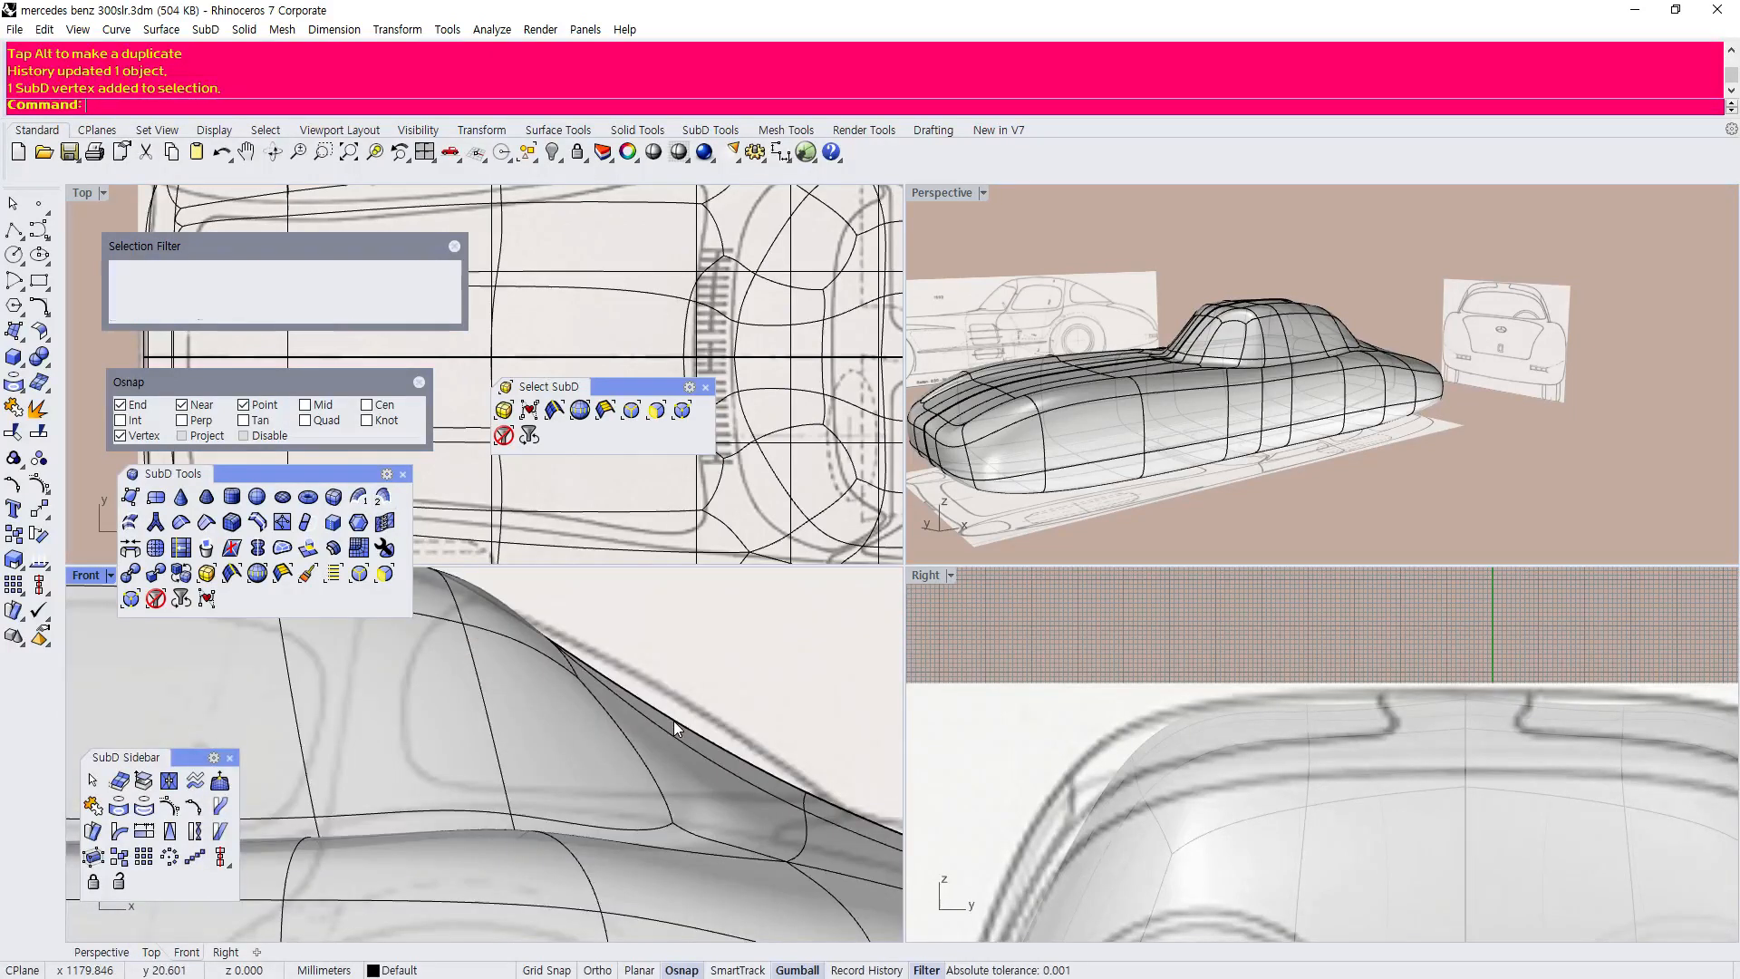
Restrict selection to faces, adjust the rear-window SubD face beside the centreline slightly in the Perspective view, and clear the selection.
{"action": "left_click", "coordinate": [561, 415]}
{"action": "right_click_drag", "start_coordinate": [1396, 372], "coordinate": [1206, 430]}
{"action": "scroll", "coordinate": [1434, 369], "scroll_direction": "up", "scroll_amount": 5}
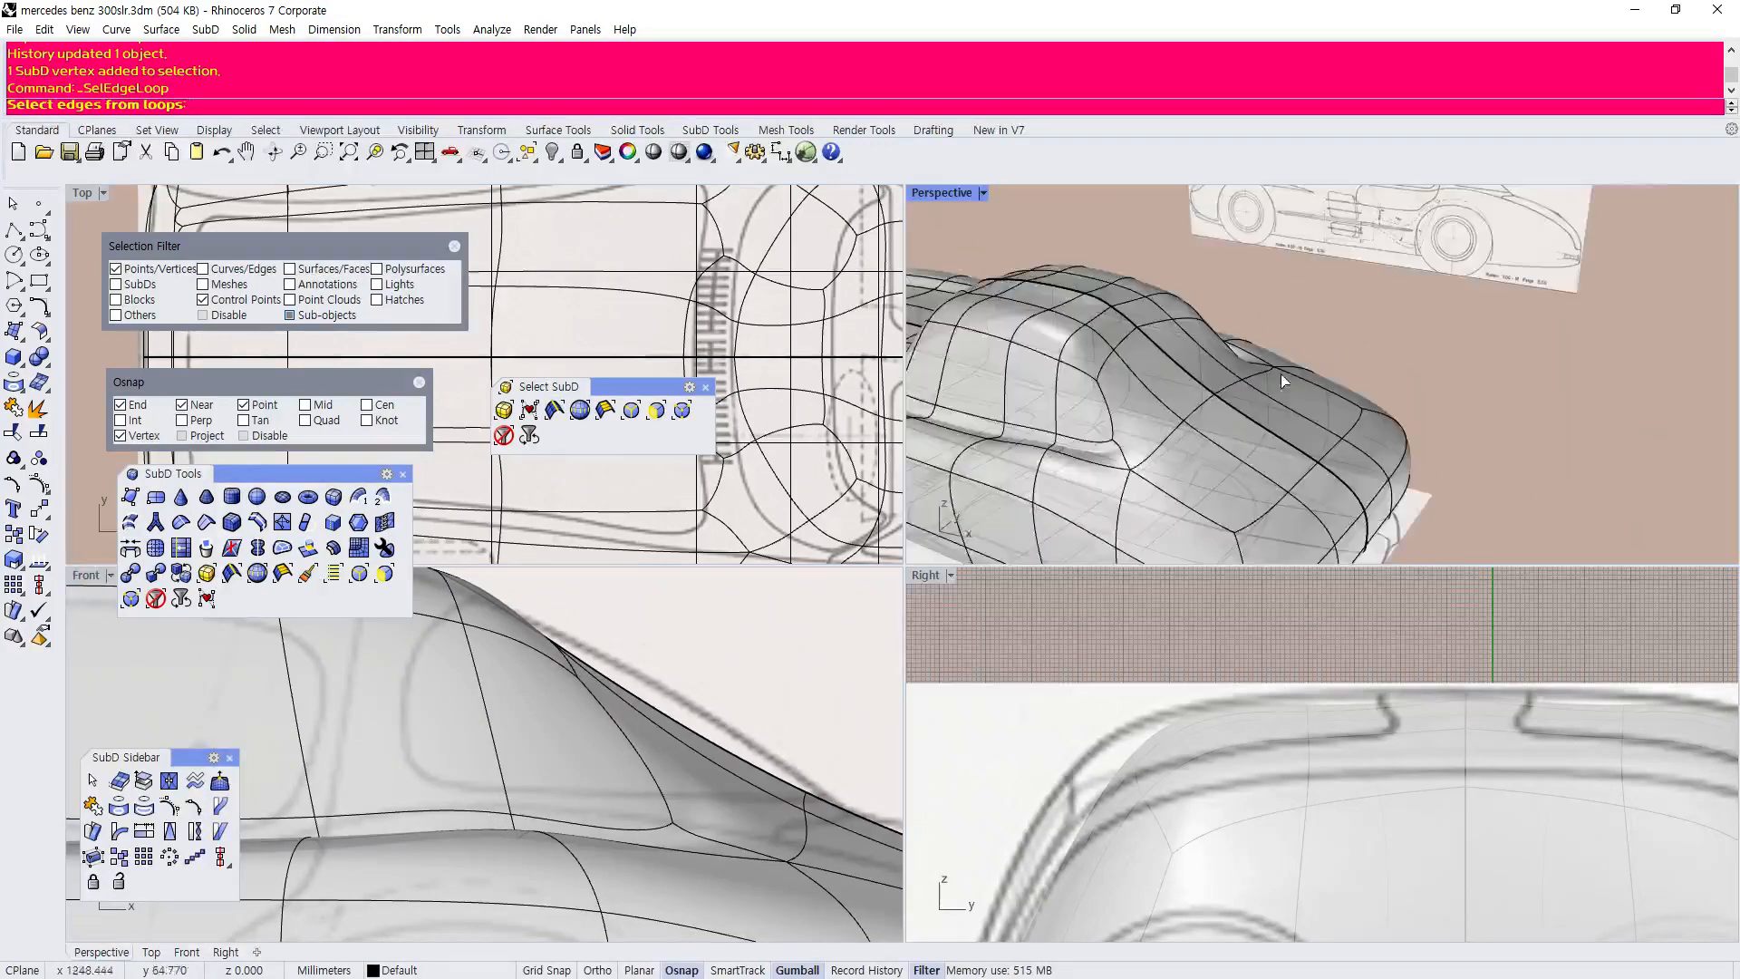
{"action": "scroll", "coordinate": [1169, 357], "scroll_direction": "up", "scroll_amount": 4}
{"action": "left_click", "coordinate": [657, 412]}
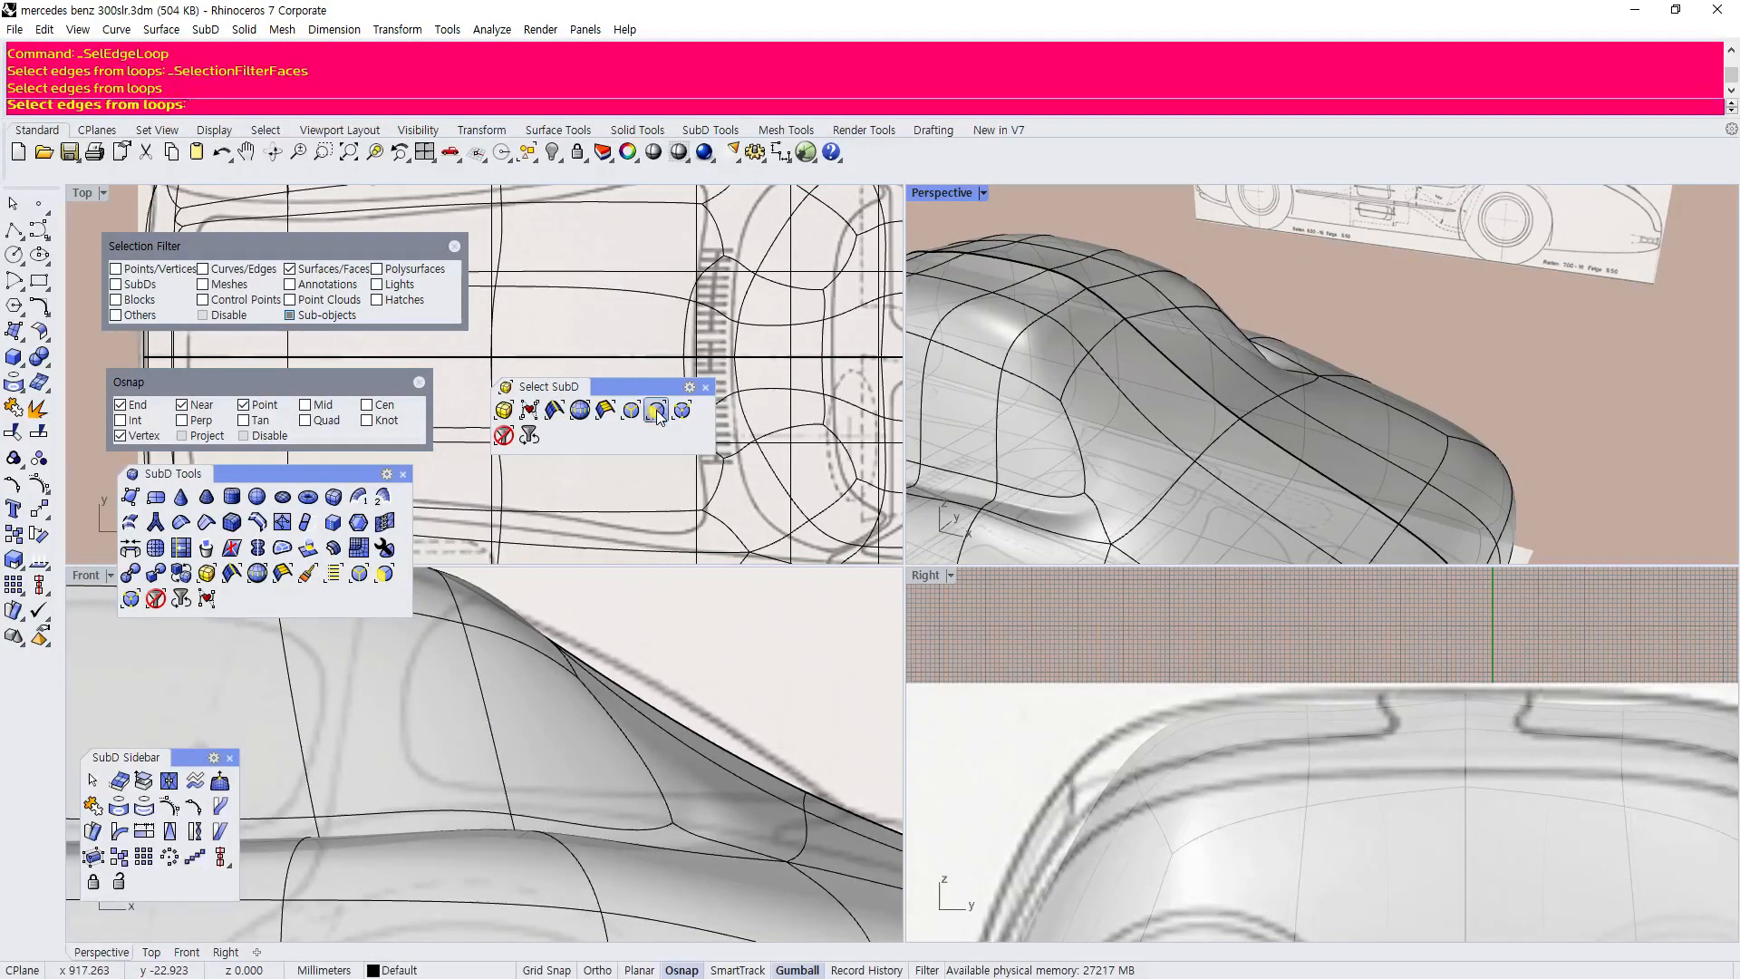
{"action": "left_click", "coordinate": [1139, 366]}
{"action": "left_click_drag", "start_coordinate": [1206, 401], "coordinate": [1206, 401]}
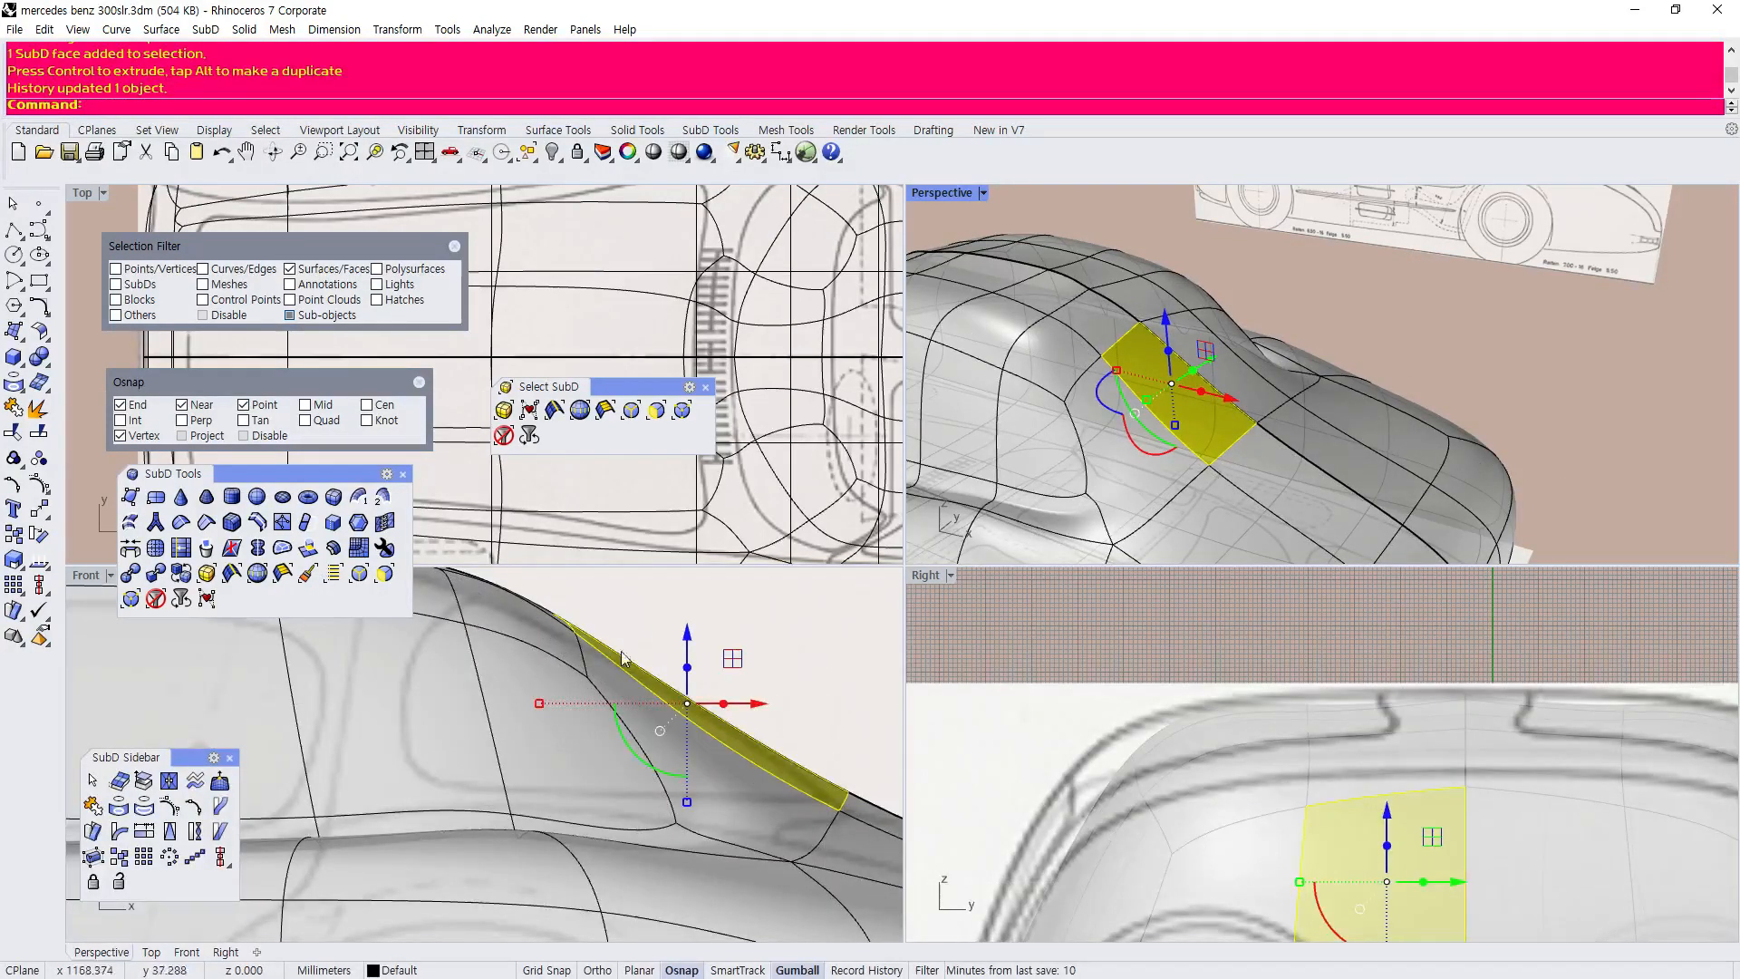
{"action": "scroll", "coordinate": [560, 635], "scroll_direction": "up", "scroll_amount": 3}
{"action": "scroll", "coordinate": [1137, 319], "scroll_direction": "up", "scroll_amount": 2}
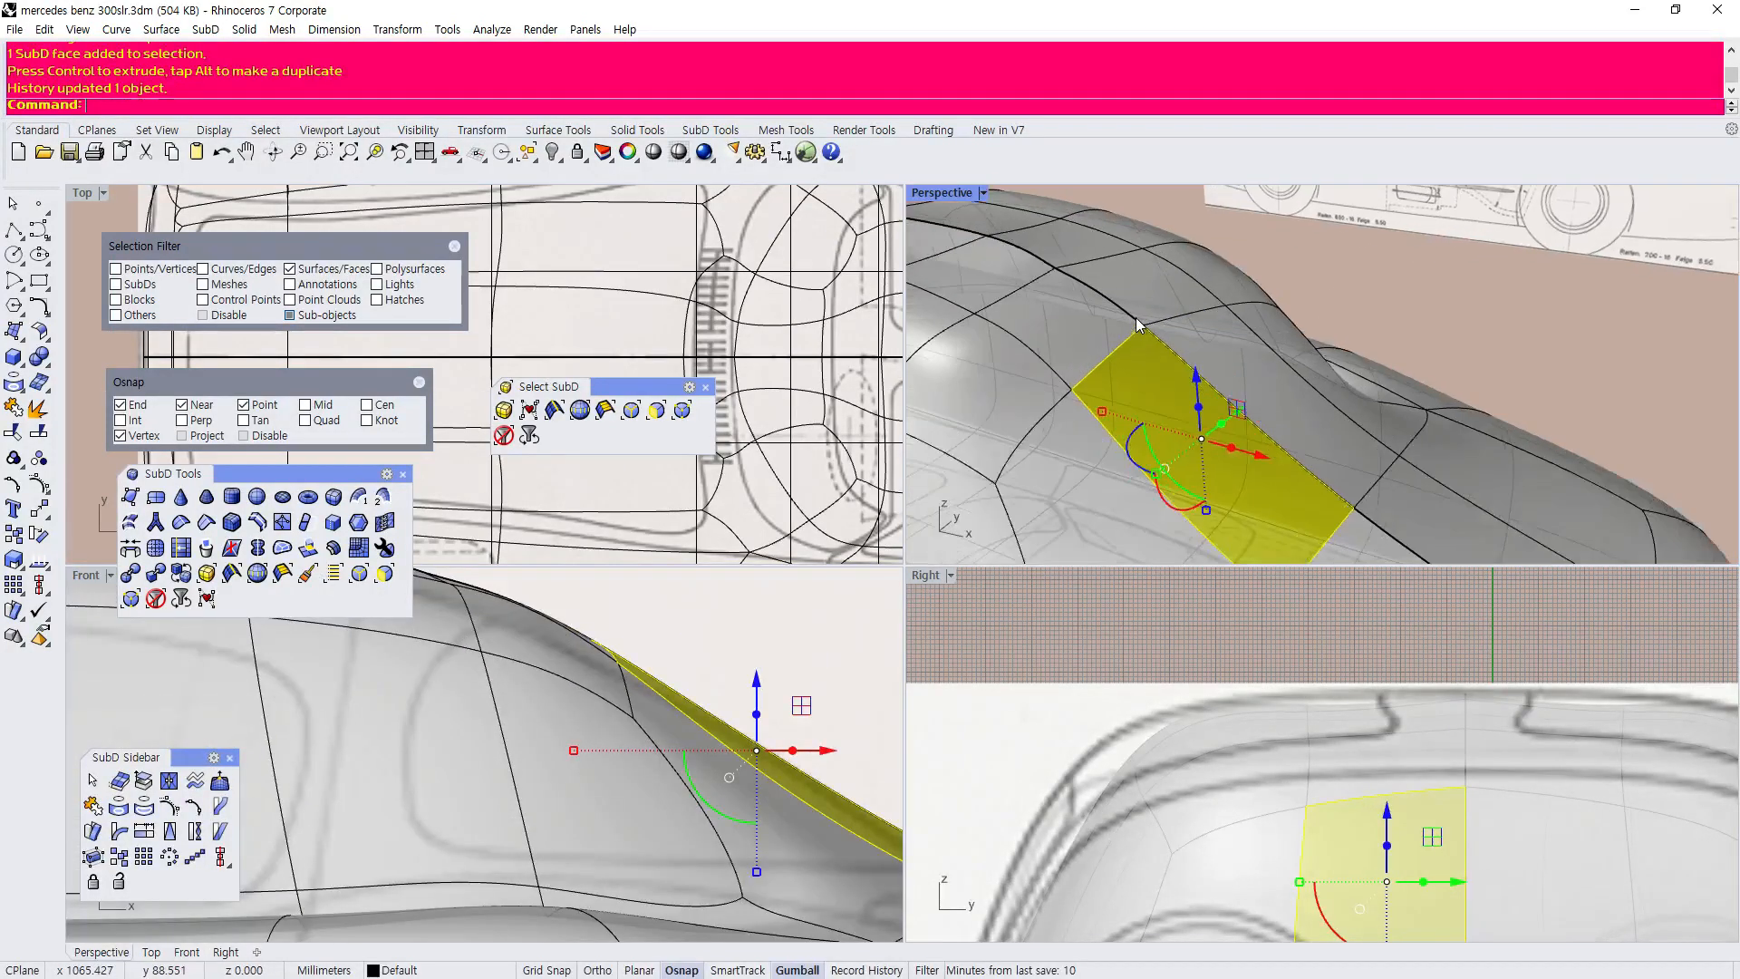
{"action": "key", "text": "Escape"}
Restrict selection to vertices and nudge the centreline vertex at the rear window's upper edge slightly in the Perspective view.
{"action": "left_click", "coordinate": [679, 412]}
{"action": "left_click", "coordinate": [1140, 328]}
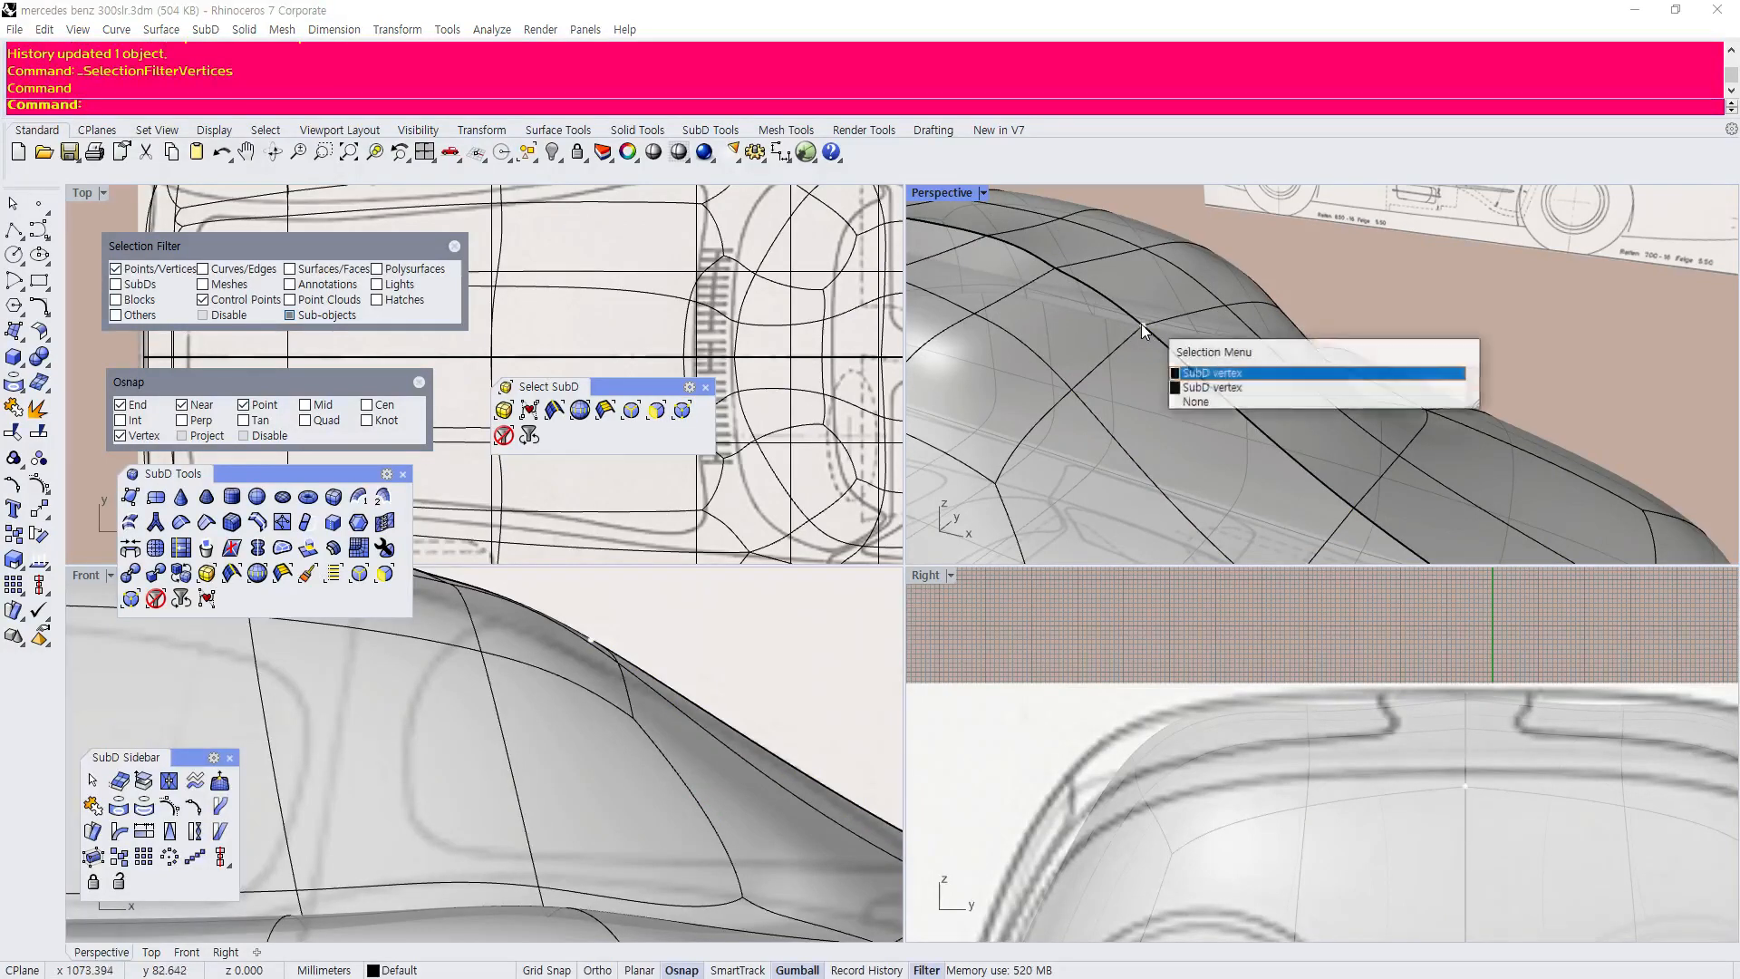
{"action": "left_click", "coordinate": [1183, 378]}
{"action": "left_click_drag", "start_coordinate": [1192, 341], "coordinate": [1181, 349]}
{"action": "right_click_drag", "start_coordinate": [1105, 302], "coordinate": [1225, 297]}
{"action": "scroll", "coordinate": [1227, 298], "scroll_direction": "down", "scroll_amount": 3}
{"action": "left_click", "coordinate": [1258, 315]}
Select the rear deck face beside the centreline, rotate it to the side blueprint's slope, and move it slightly forward.
{"action": "scroll", "coordinate": [609, 698], "scroll_direction": "down", "scroll_amount": 5}
{"action": "scroll", "coordinate": [671, 770], "scroll_direction": "up", "scroll_amount": 8}
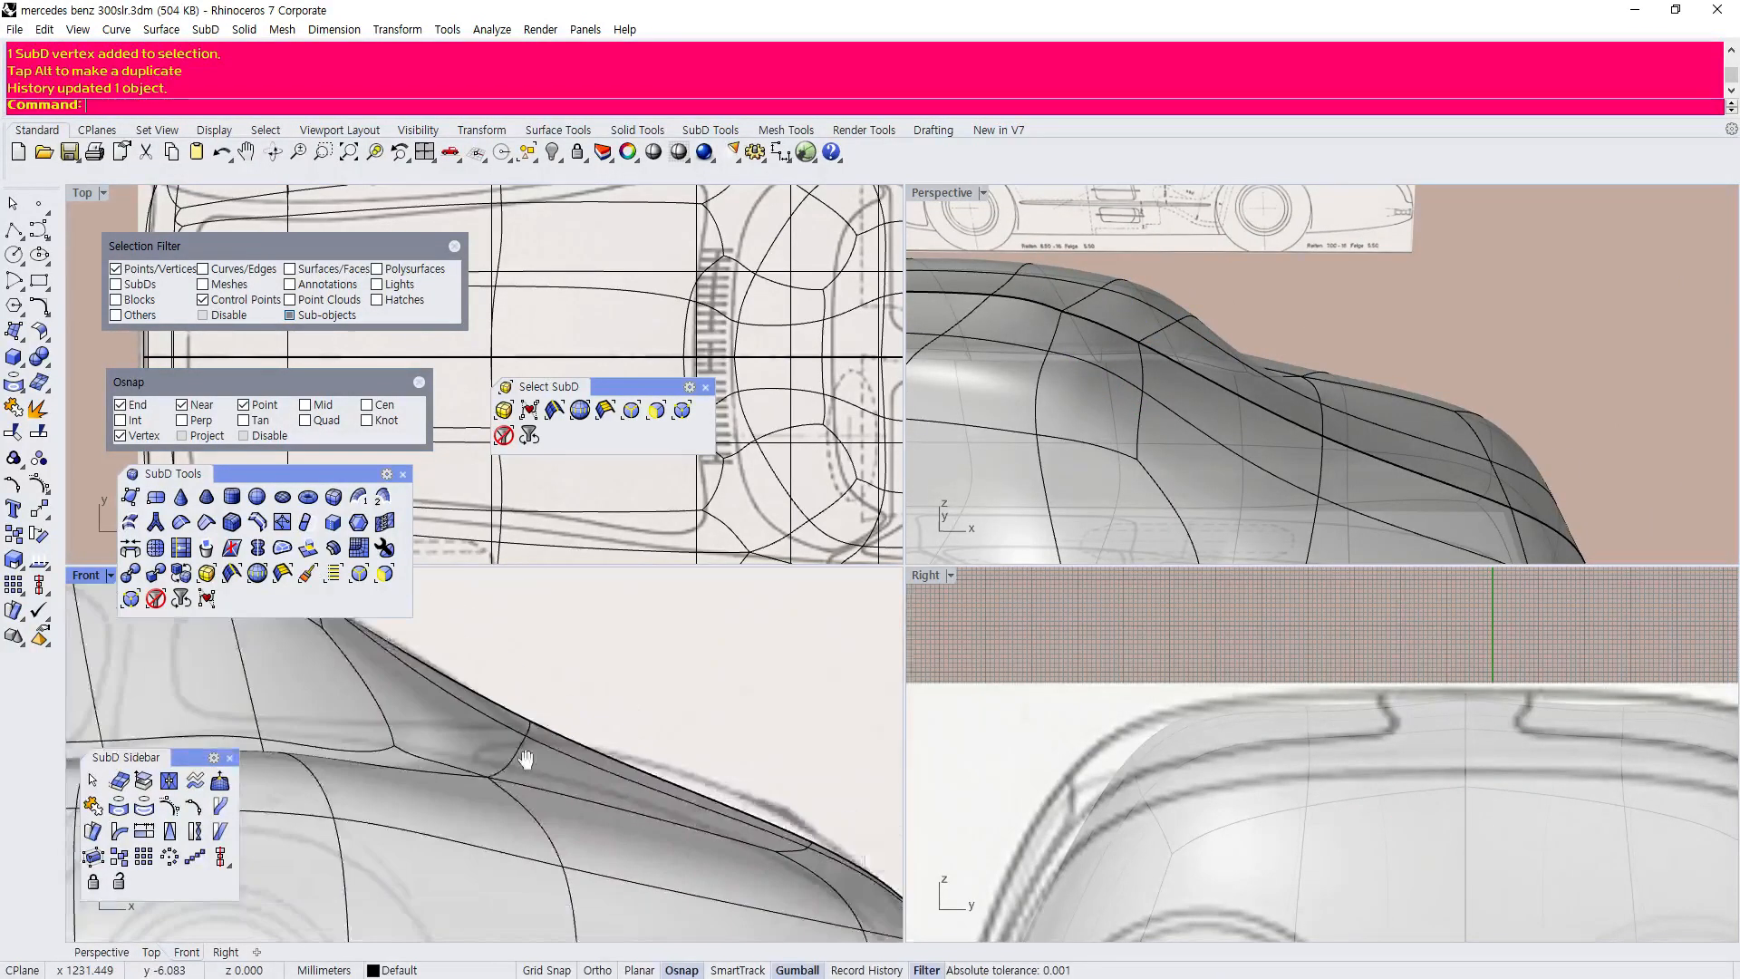
{"action": "right_click_drag", "start_coordinate": [1362, 384], "coordinate": [1420, 463]}
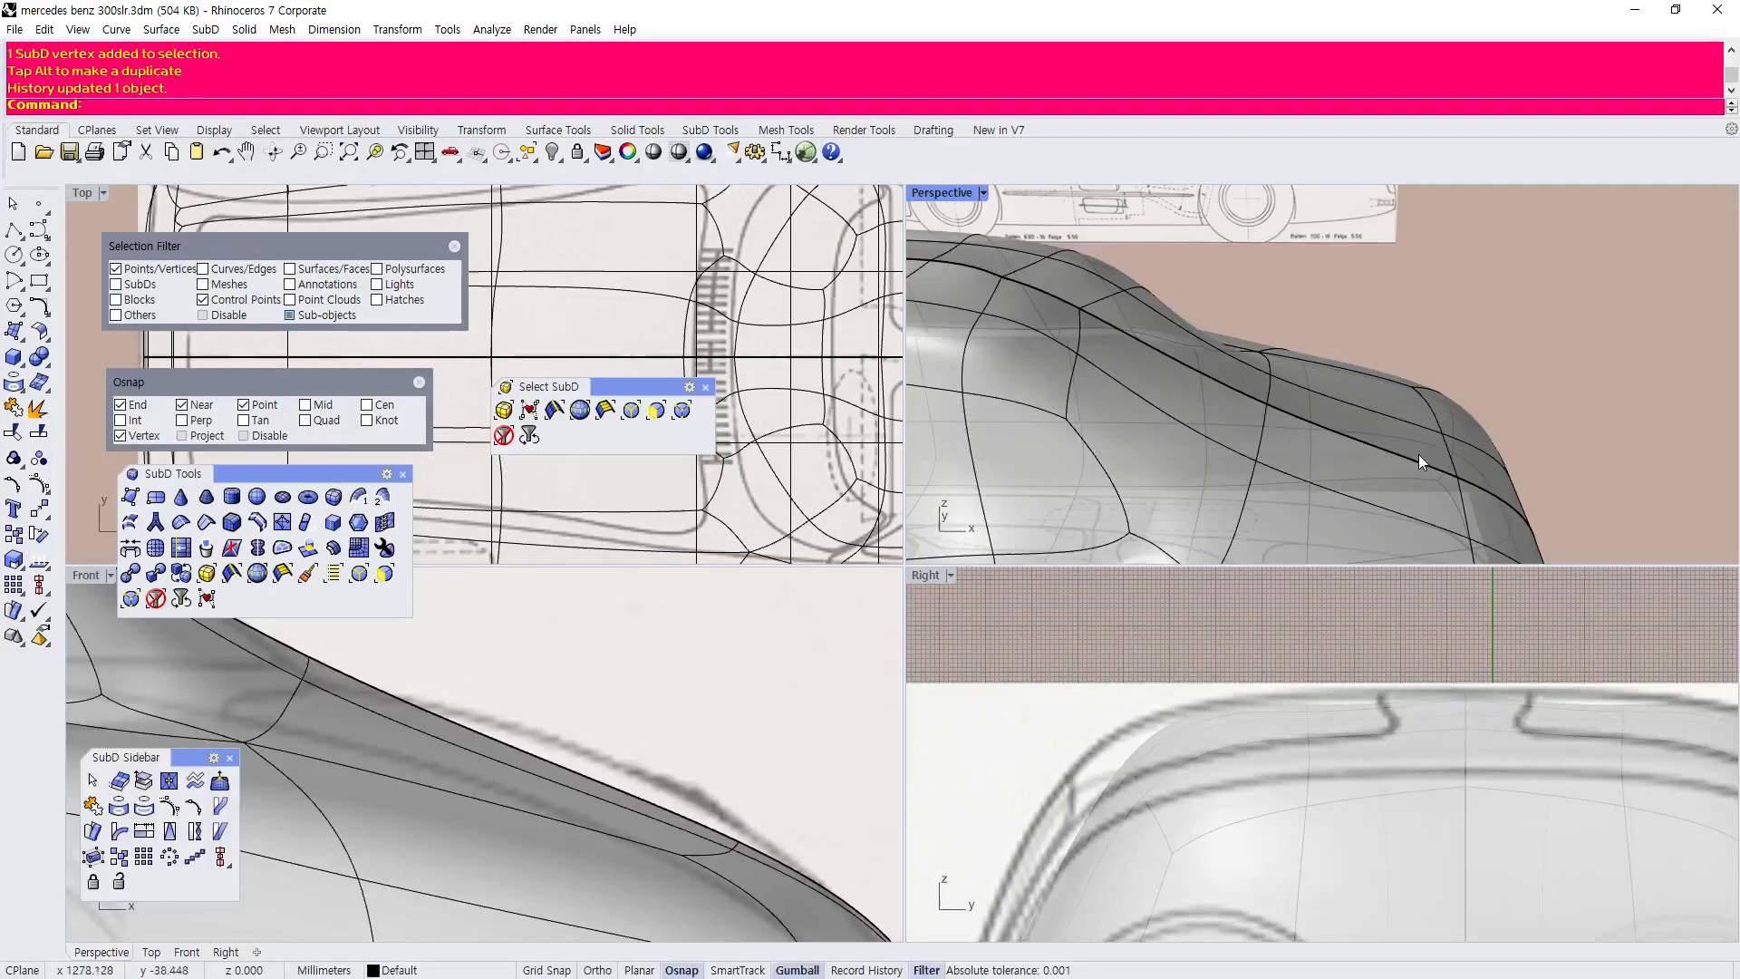
{"action": "scroll", "coordinate": [562, 790], "scroll_direction": "up", "scroll_amount": 2}
{"action": "left_click", "coordinate": [653, 411]}
{"action": "left_click", "coordinate": [1357, 474]}
{"action": "left_click_drag", "start_coordinate": [1372, 398], "coordinate": [1376, 402]}
{"action": "scroll", "coordinate": [801, 707], "scroll_direction": "down", "scroll_amount": 8}
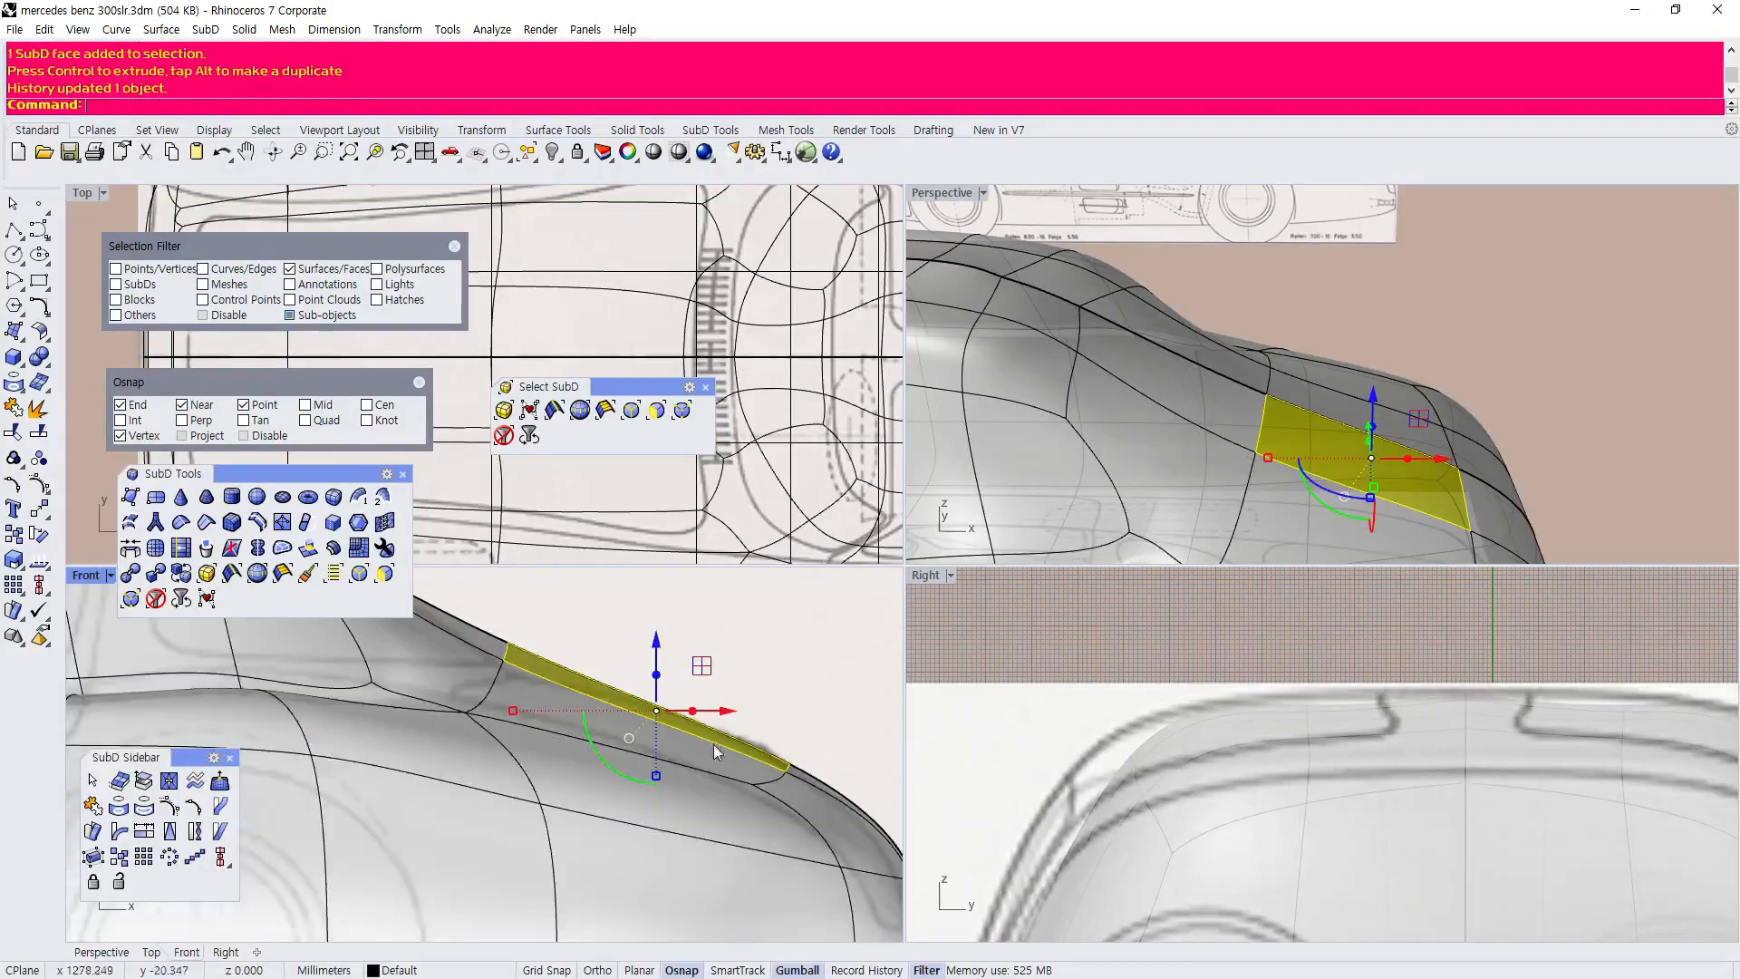
{"action": "right_click_drag", "start_coordinate": [565, 733], "coordinate": [506, 771]}
{"action": "scroll", "coordinate": [541, 755], "scroll_direction": "up", "scroll_amount": 4}
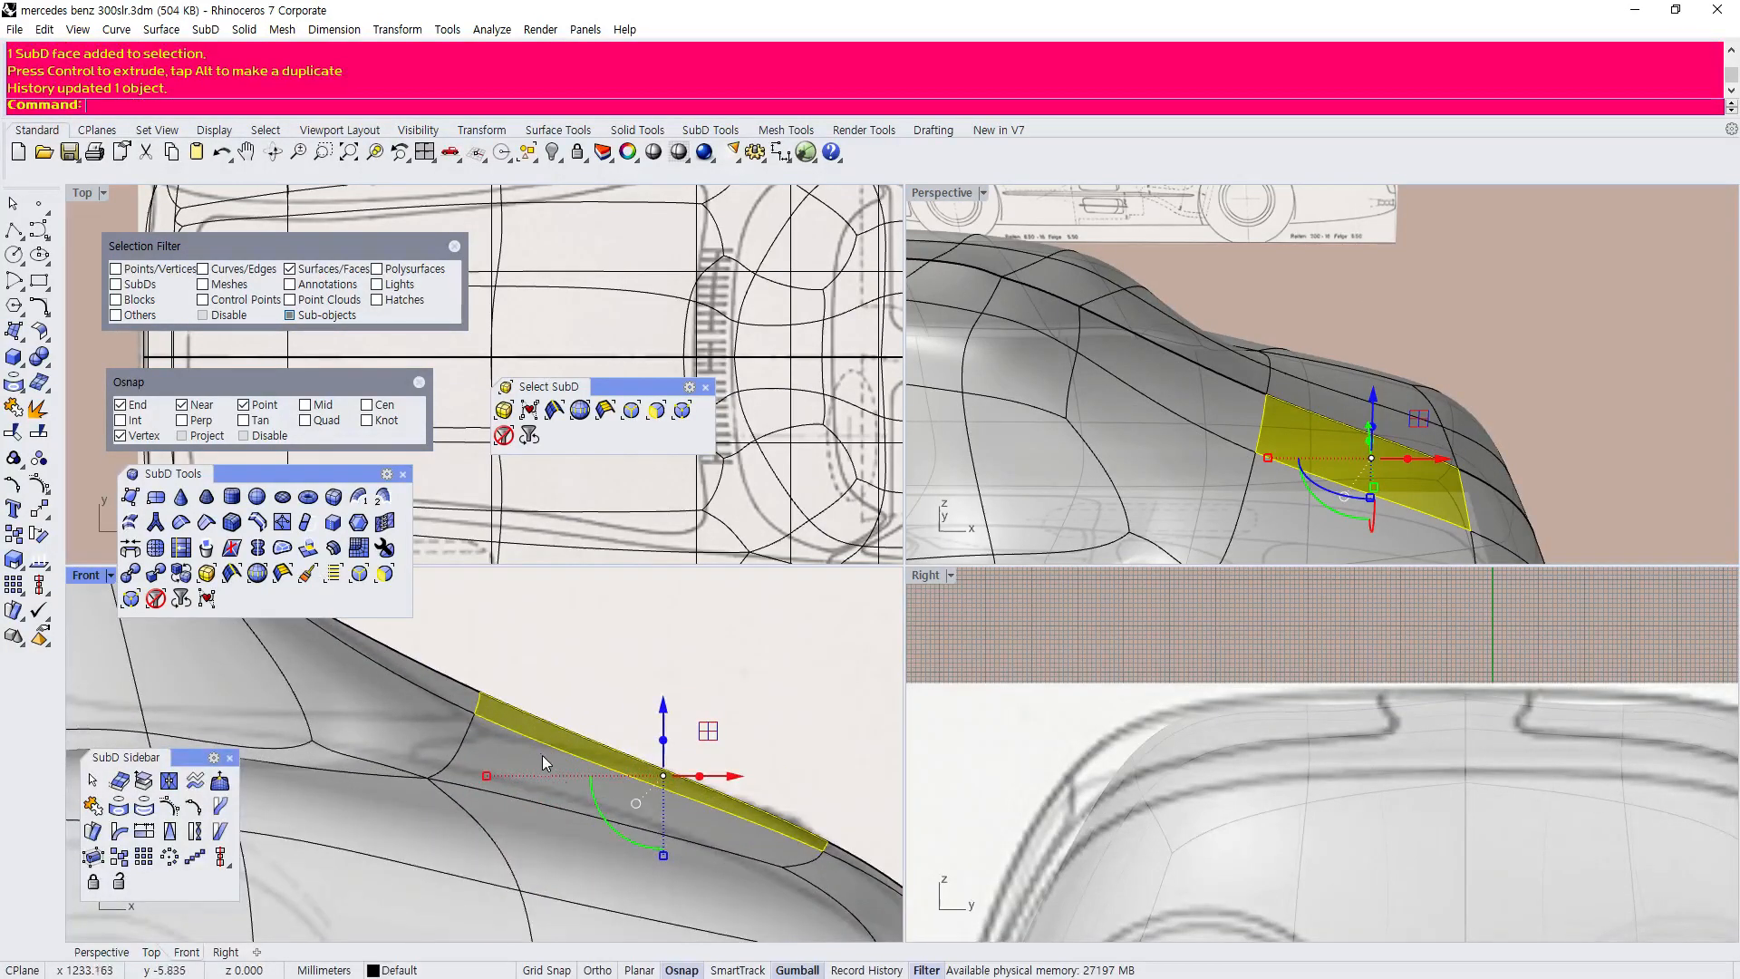
{"action": "left_click_drag", "start_coordinate": [608, 830], "coordinate": [619, 837]}
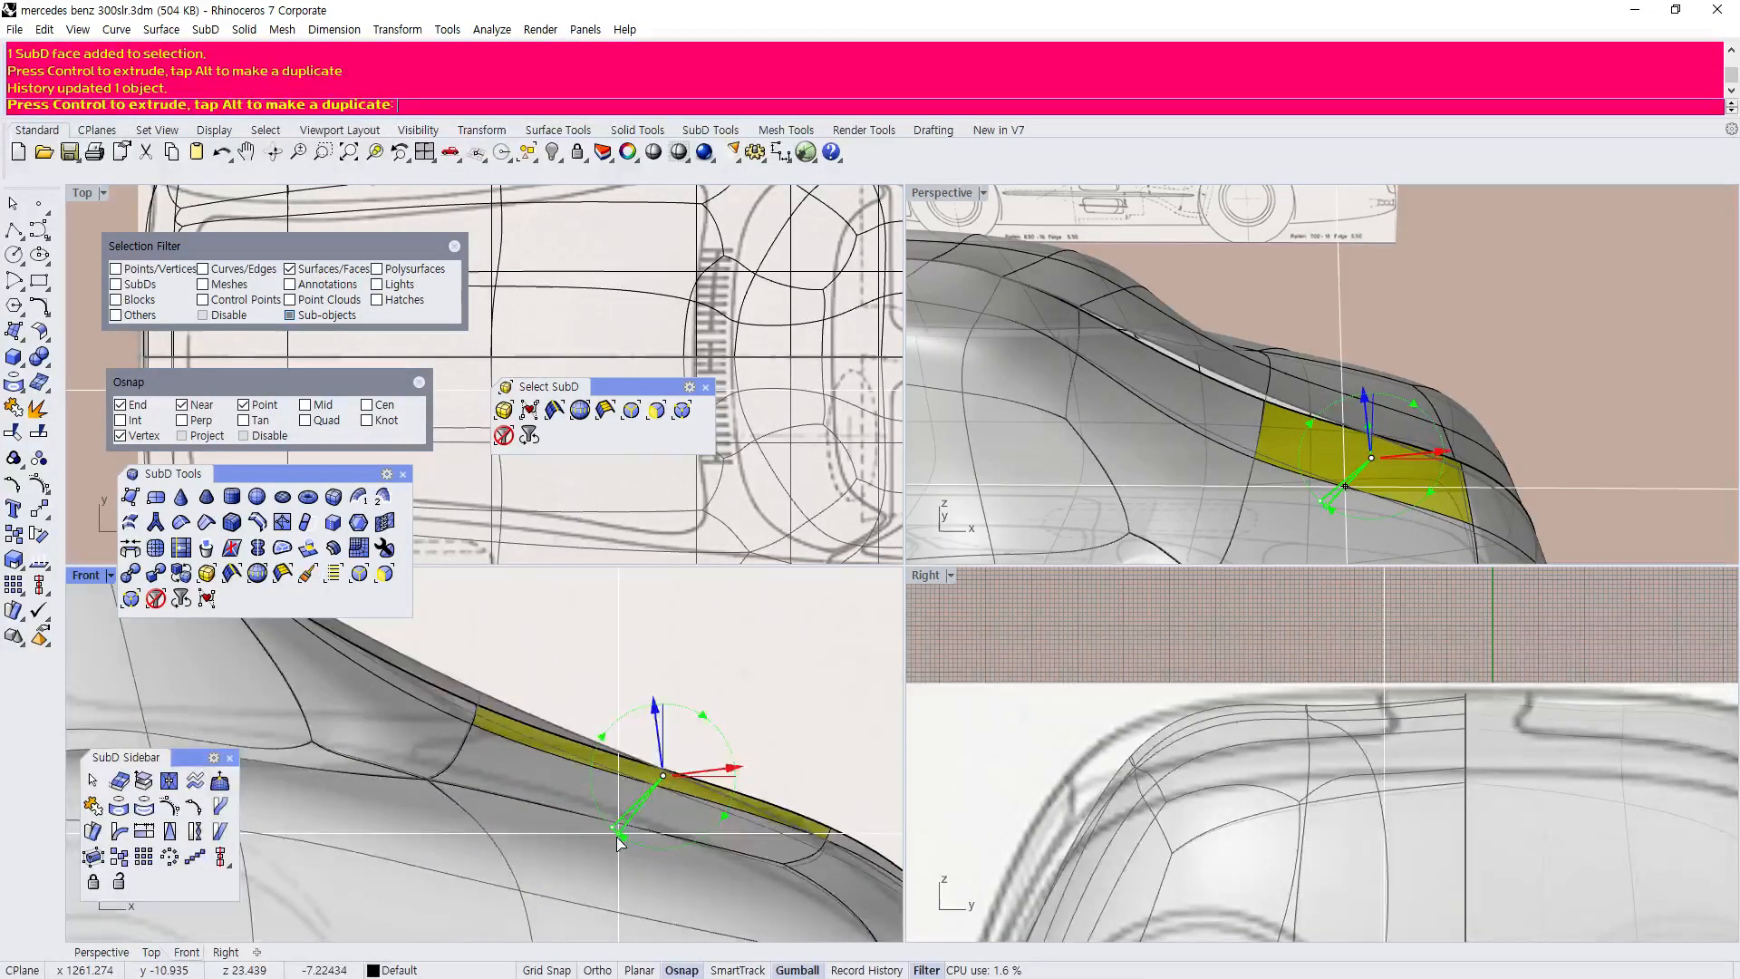
{"action": "left_click_drag", "start_coordinate": [711, 776], "coordinate": [681, 785]}
{"action": "scroll", "coordinate": [636, 780], "scroll_direction": "down", "scroll_amount": 7}
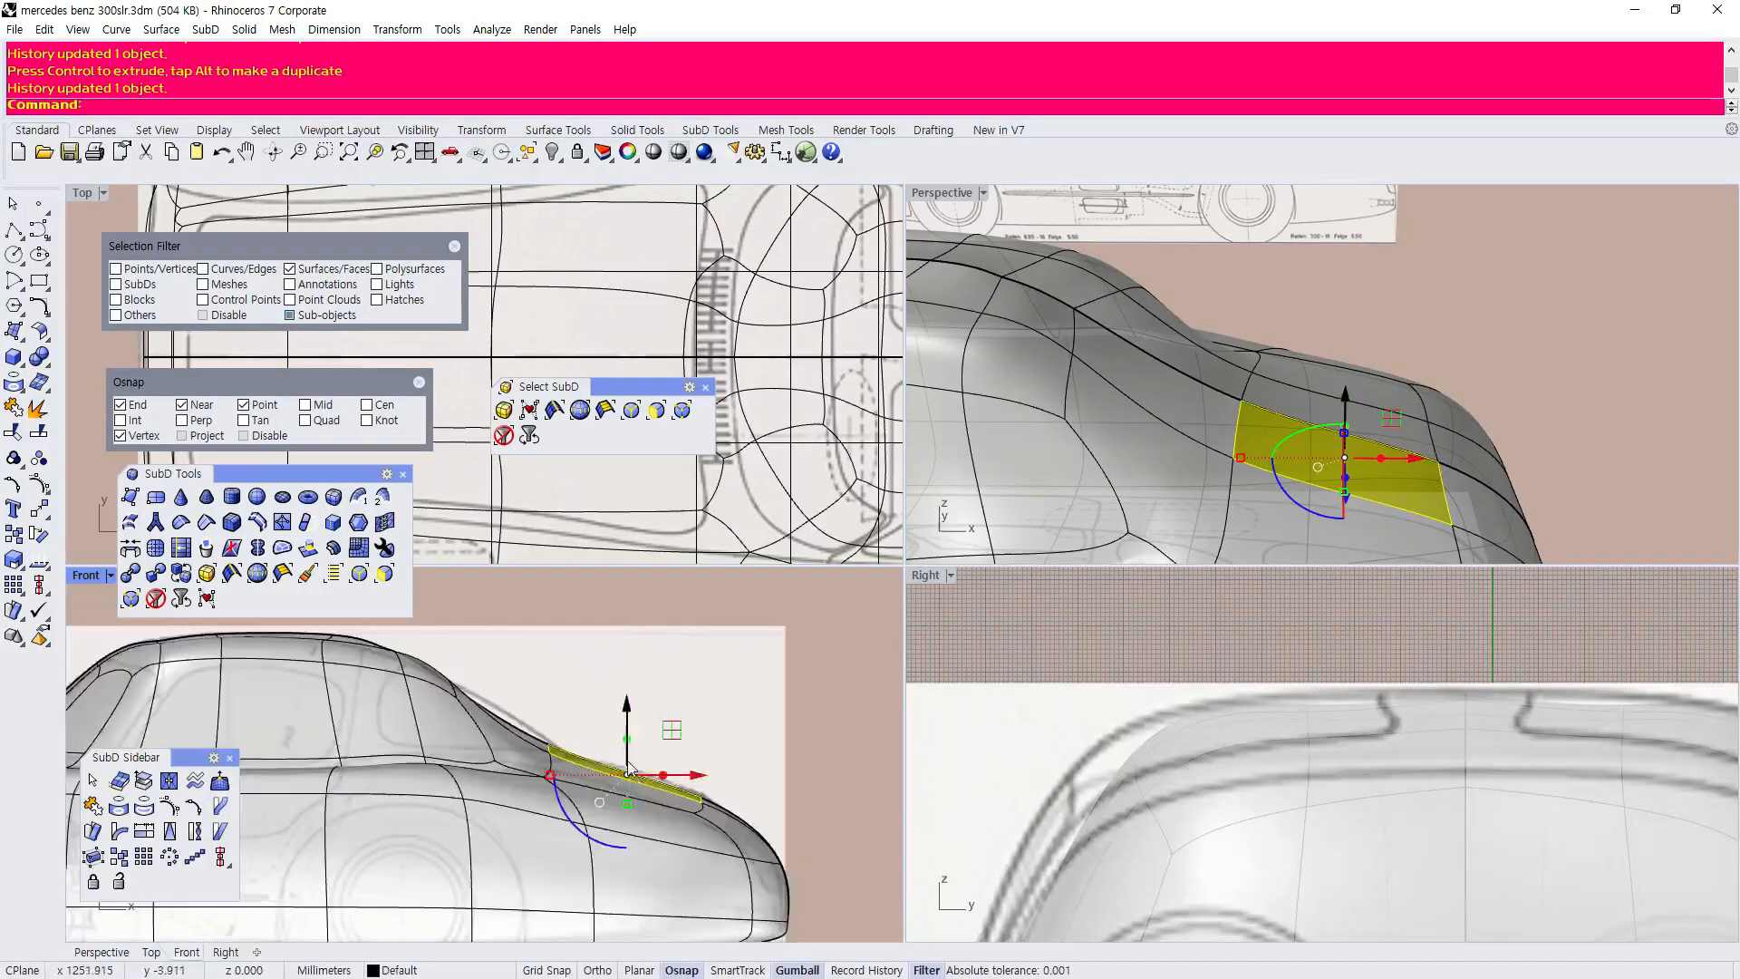
Scale the rear deck face slightly shorter in the Front view, clear the selection, and inspect the centreline.
{"action": "right_click_drag", "start_coordinate": [616, 732], "coordinate": [705, 772]}
{"action": "scroll", "coordinate": [705, 771], "scroll_direction": "up", "scroll_amount": 5}
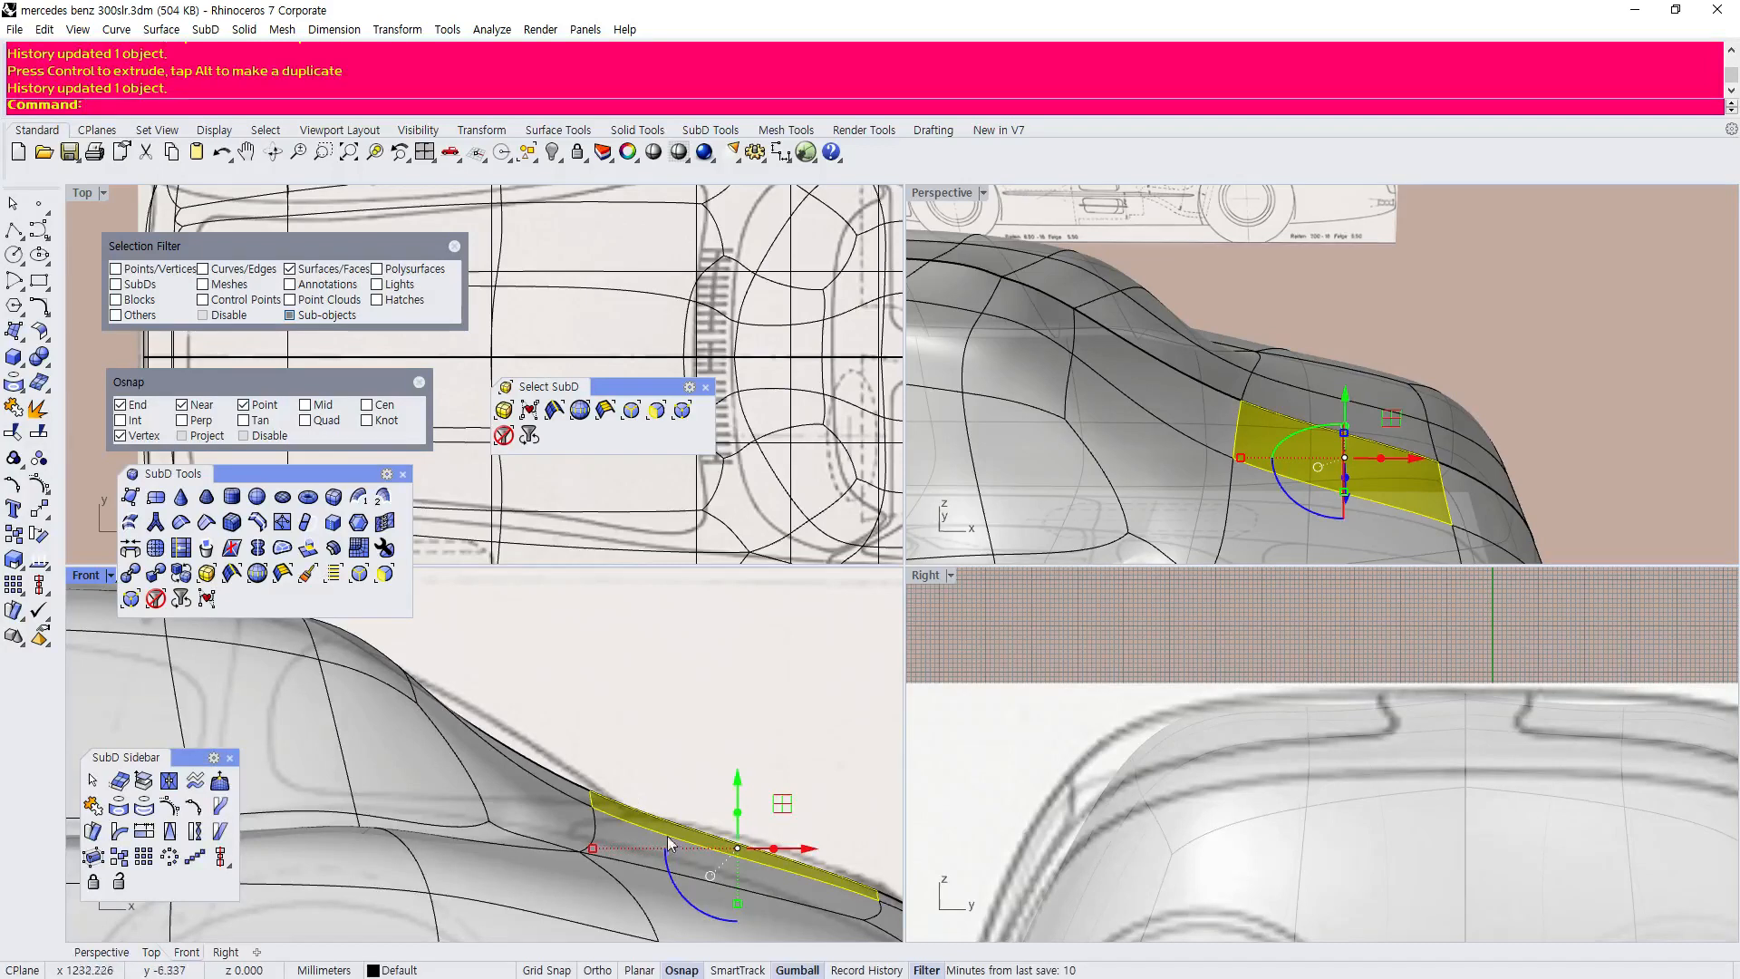
{"action": "left_click_drag", "start_coordinate": [592, 850], "coordinate": [627, 851]}
{"action": "scroll", "coordinate": [680, 808], "scroll_direction": "down", "scroll_amount": 3}
{"action": "key", "text": "Escape"}
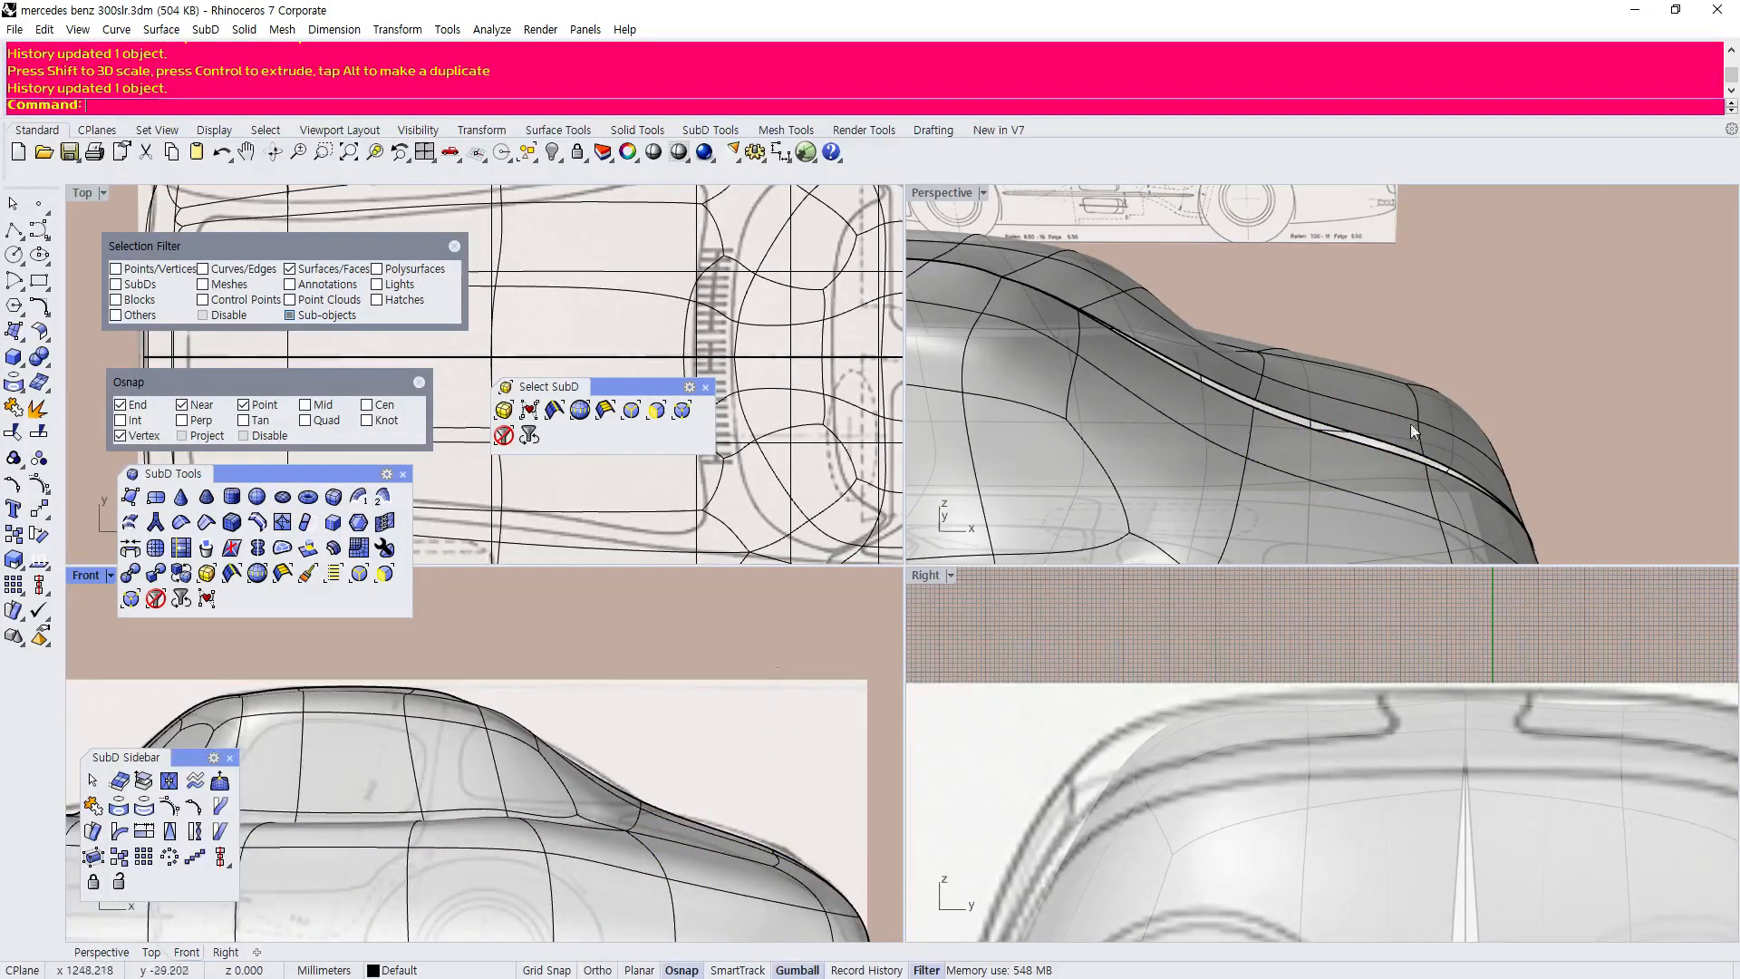
{"action": "right_click_drag", "start_coordinate": [1429, 438], "coordinate": [1254, 430]}
{"action": "scroll", "coordinate": [1265, 431], "scroll_direction": "down", "scroll_amount": 3}
{"action": "scroll", "coordinate": [1243, 460], "scroll_direction": "up", "scroll_amount": 2}
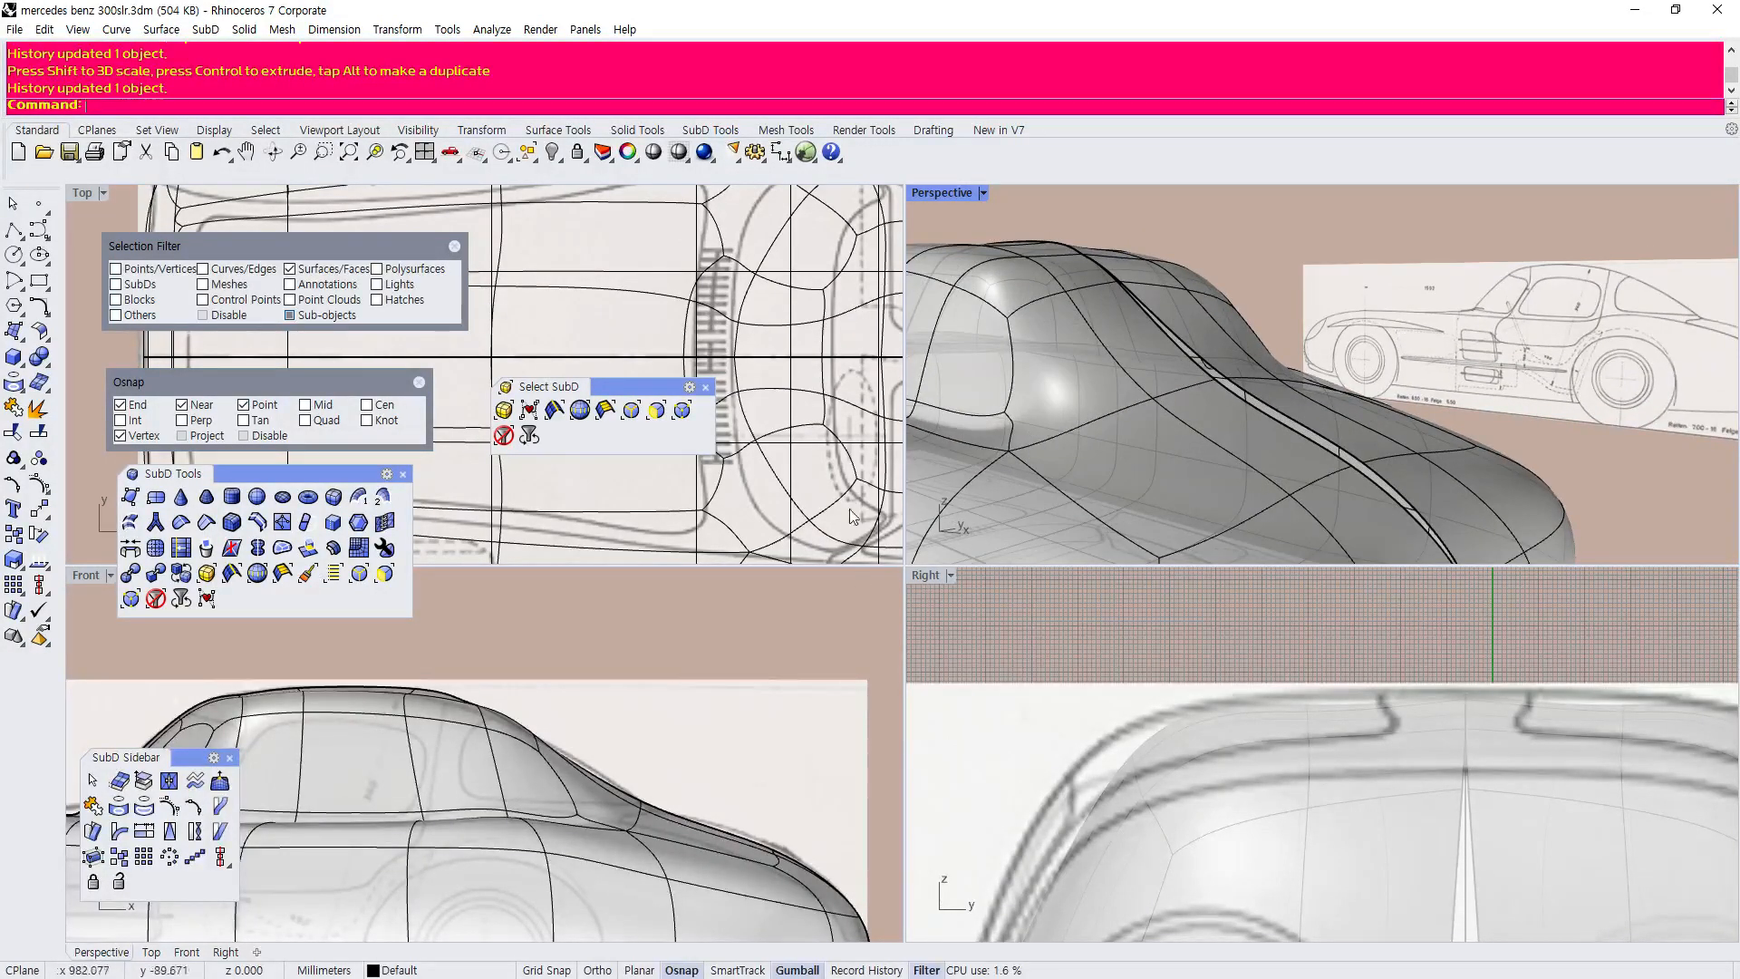
Try to move the rear deck face outward from the centreline, and undo that move and the face's last scaling.
{"action": "left_click", "coordinate": [681, 410]}
{"action": "left_click", "coordinate": [1258, 439]}
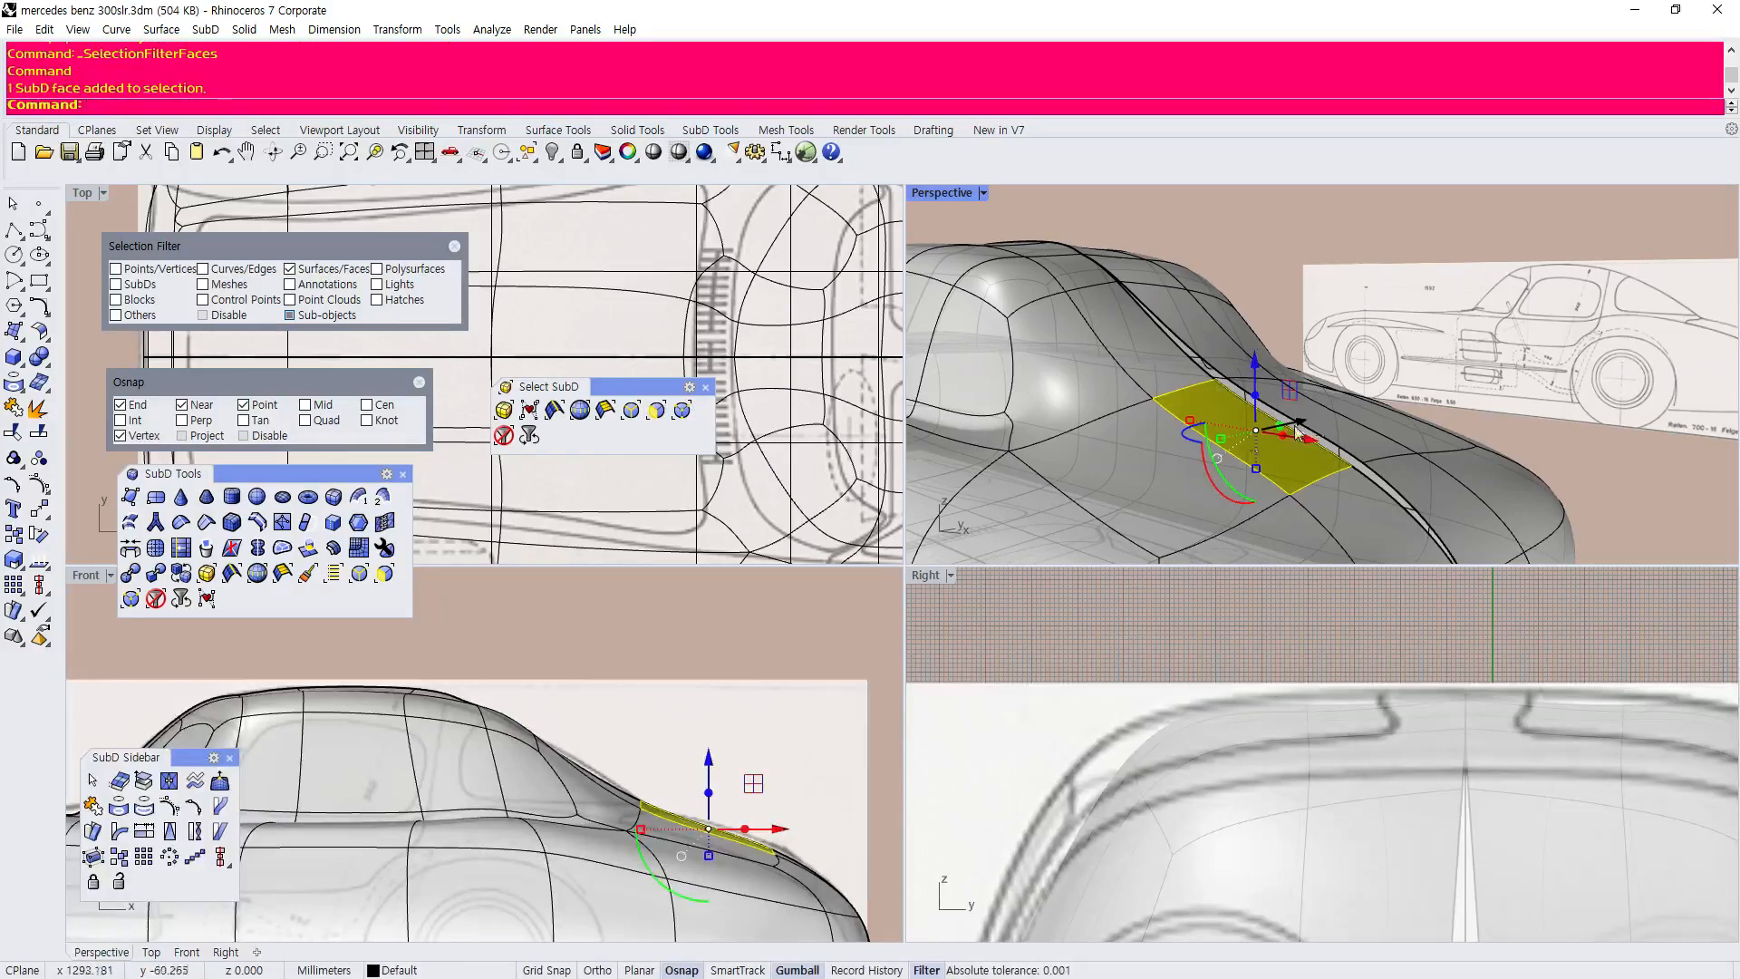
{"action": "left_click_drag", "start_coordinate": [1256, 442], "coordinate": [1229, 480]}
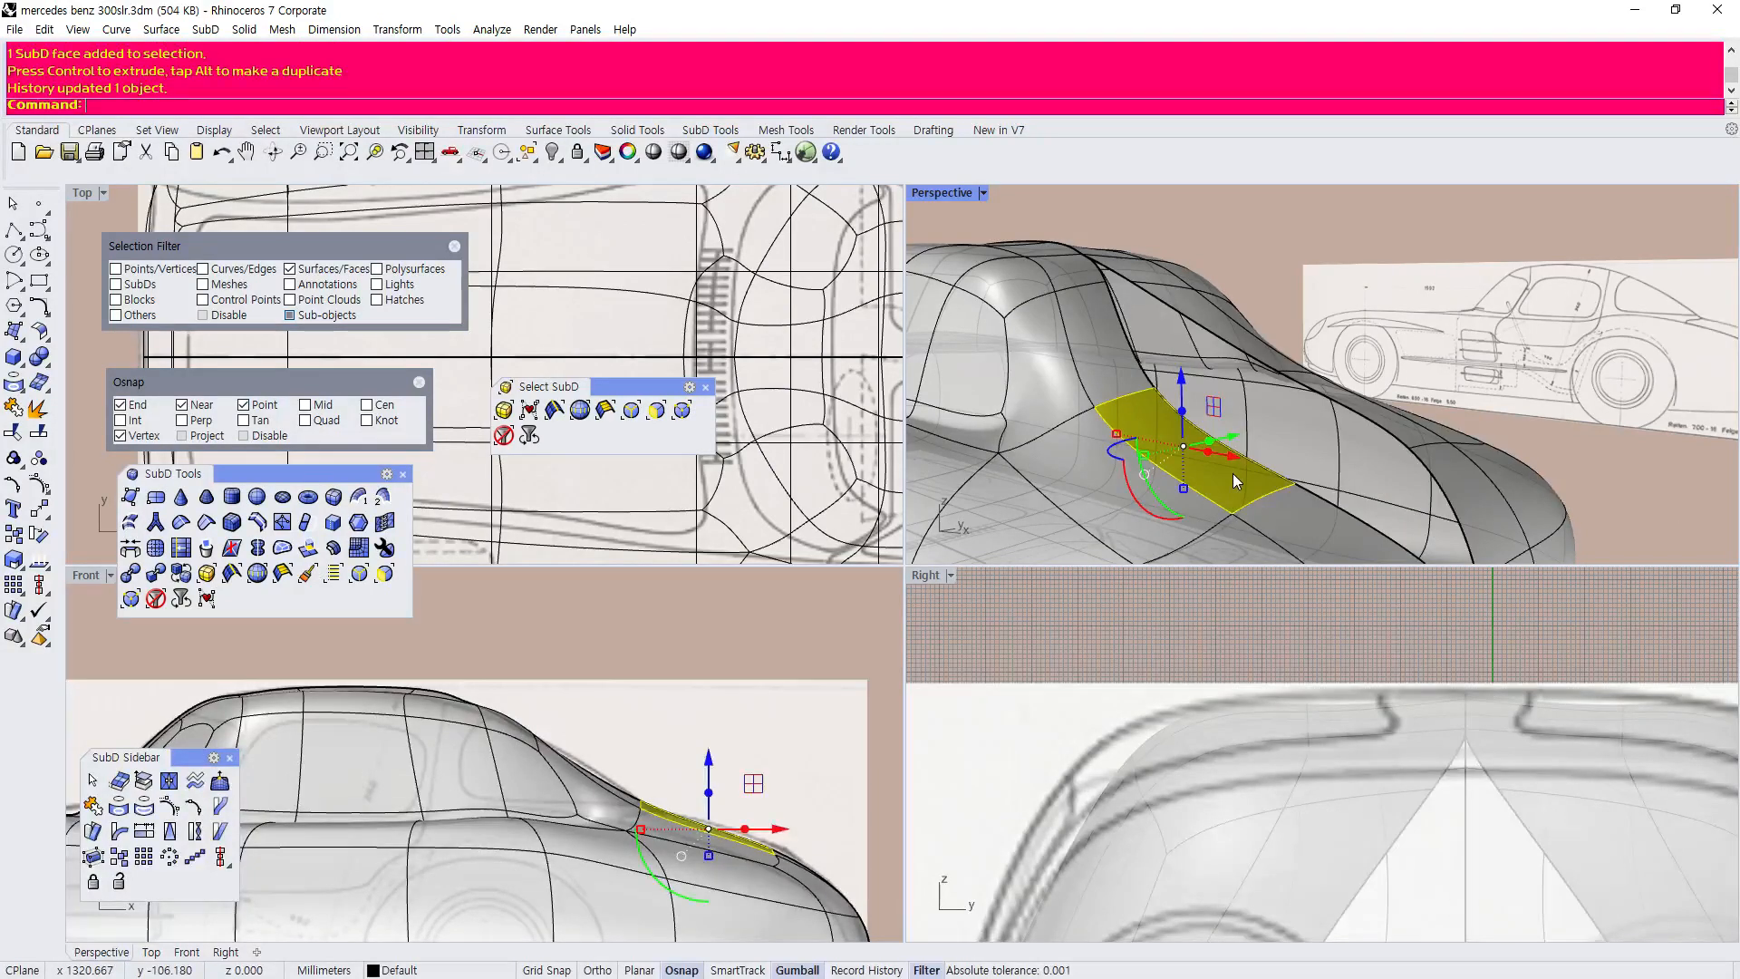
{"action": "key", "text": "ctrl+z"}
{"action": "right_click_drag", "start_coordinate": [1280, 465], "coordinate": [1426, 482]}
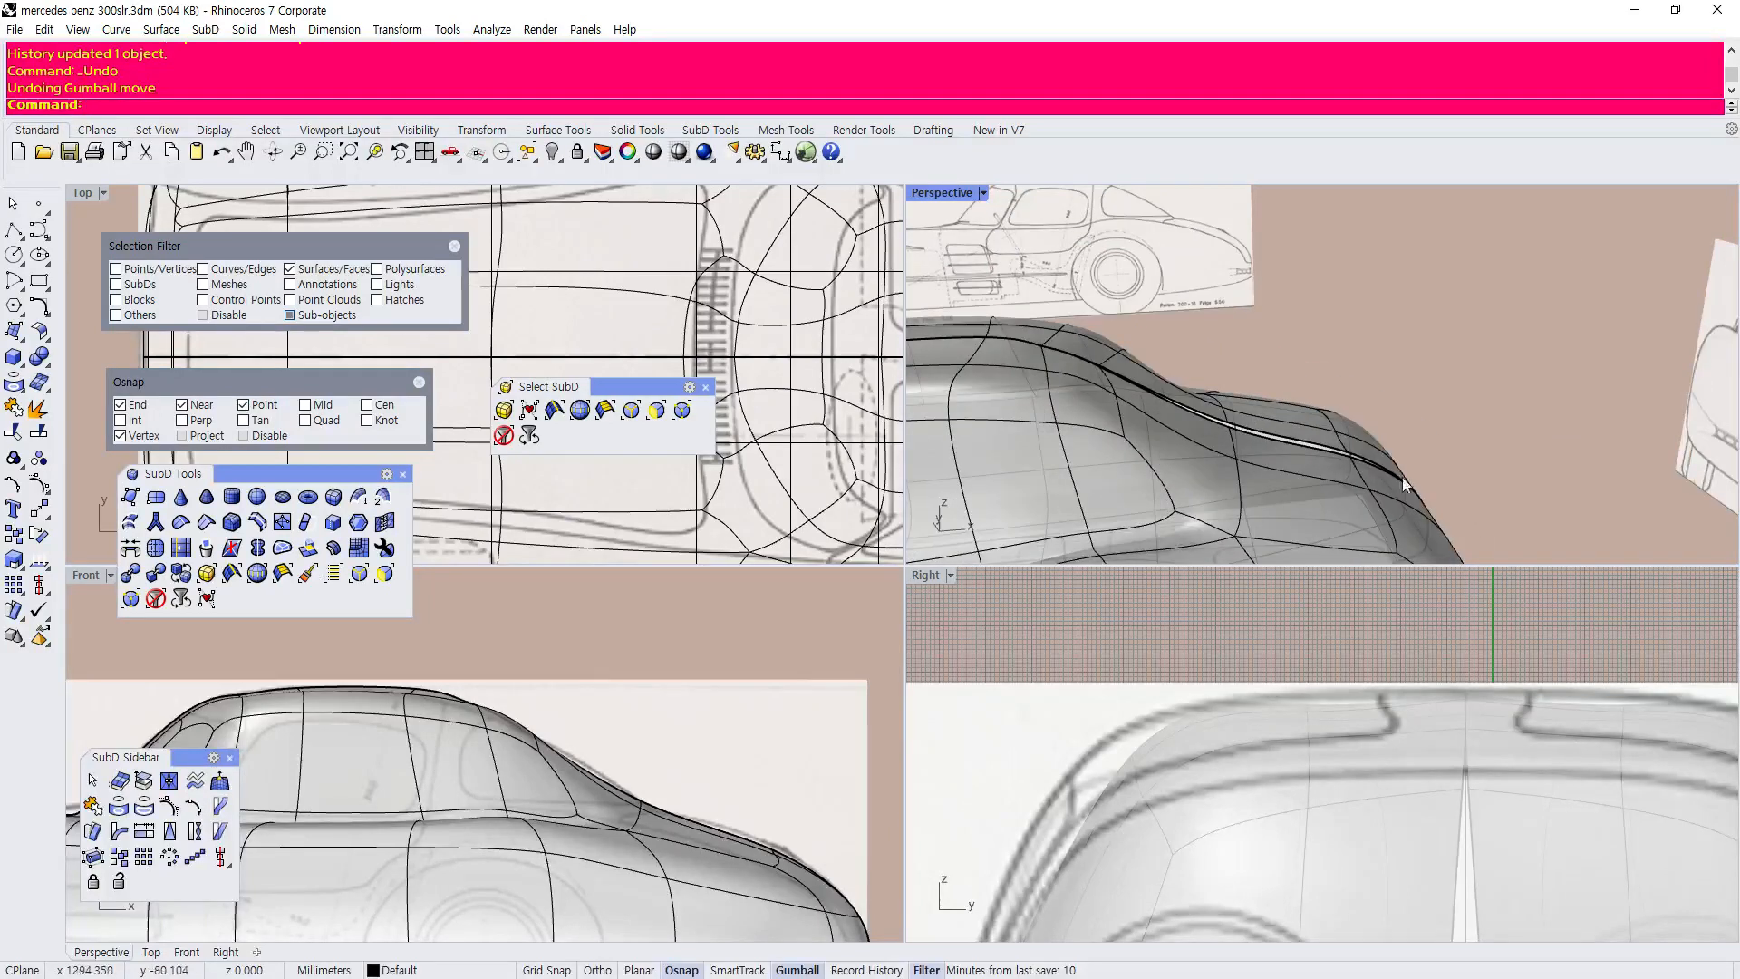
{"action": "scroll", "coordinate": [1310, 457], "scroll_direction": "up", "scroll_amount": 4}
{"action": "key", "text": "ctrl+z"}
{"action": "scroll", "coordinate": [1308, 457], "scroll_direction": "down", "scroll_amount": 5}
{"action": "scroll", "coordinate": [1307, 457], "scroll_direction": "up", "scroll_amount": 2}
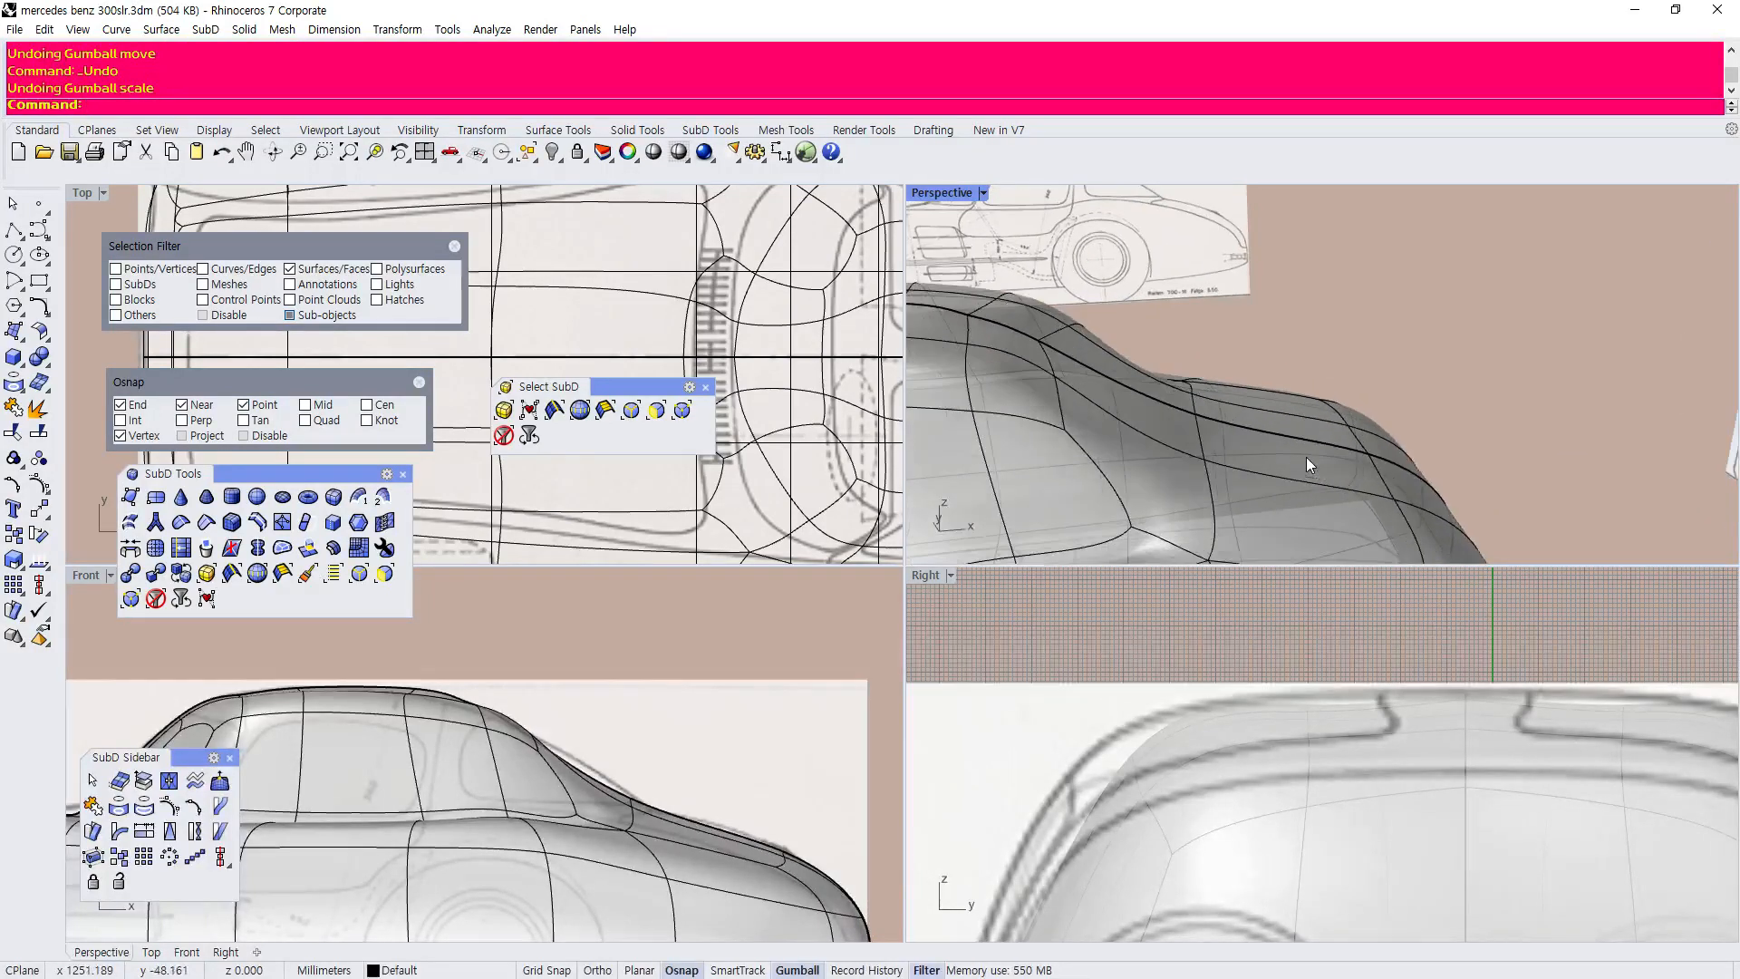
Reselect the rear deck face and move, scale and rotate it to follow the side blueprint's rear deck line.
{"action": "scroll", "coordinate": [732, 839], "scroll_direction": "up", "scroll_amount": 6}
{"action": "left_click", "coordinate": [1257, 442]}
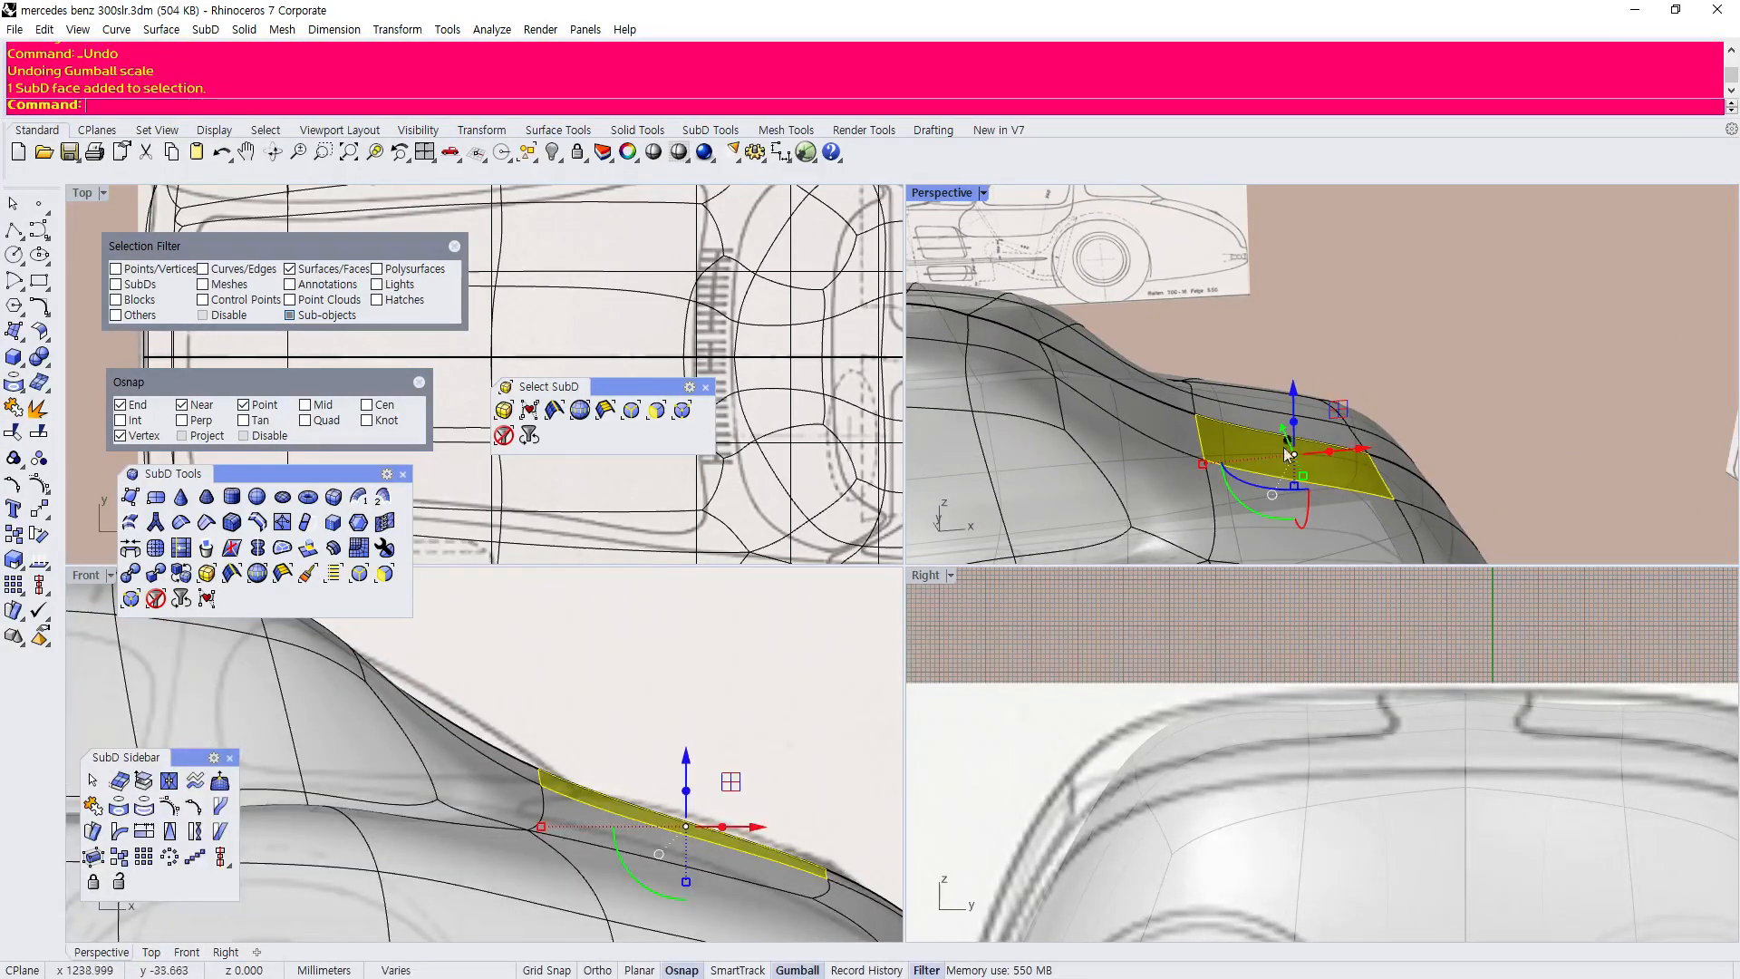
{"action": "left_click_drag", "start_coordinate": [1347, 453], "coordinate": [1324, 451]}
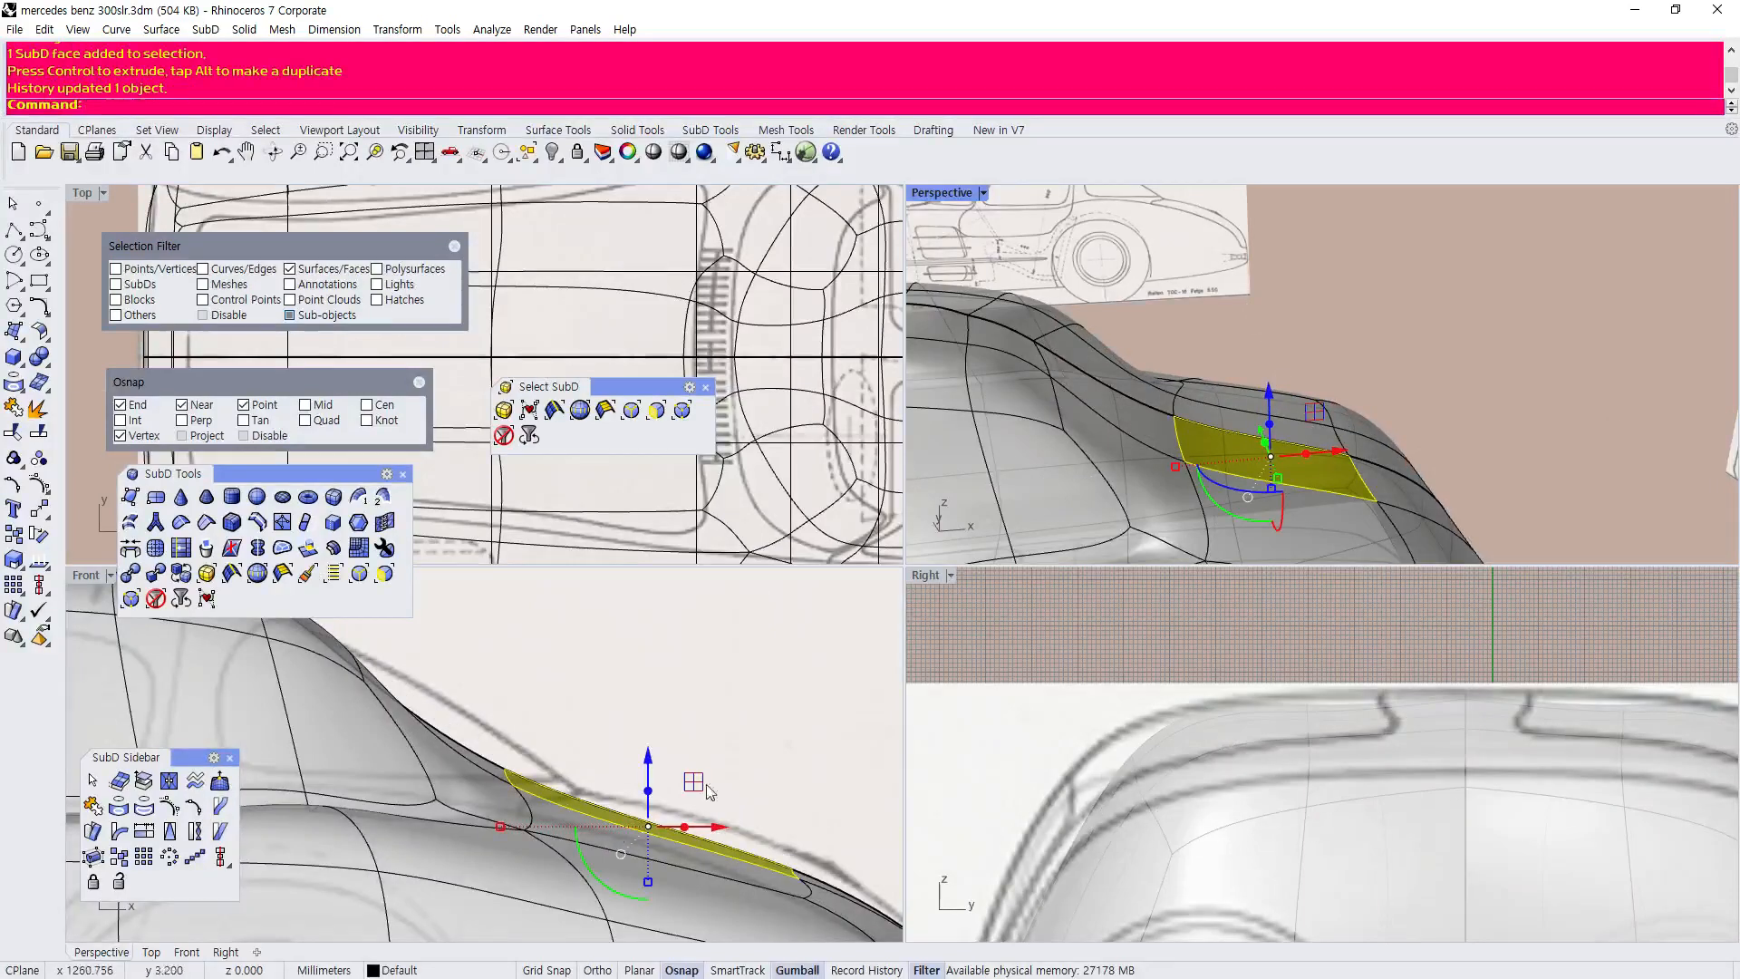
{"action": "scroll", "coordinate": [628, 834], "scroll_direction": "up", "scroll_amount": 2}
{"action": "left_click_drag", "start_coordinate": [486, 821], "coordinate": [541, 834]}
{"action": "left_click_drag", "start_coordinate": [619, 876], "coordinate": [639, 898]}
{"action": "left_click_drag", "start_coordinate": [703, 783], "coordinate": [739, 772]}
{"action": "scroll", "coordinate": [566, 641], "scroll_direction": "down", "scroll_amount": 4}
{"action": "left_click", "coordinate": [624, 665]}
Select the blueprint images around the car and lock their layer, Layer 03.
{"action": "scroll", "coordinate": [642, 680], "scroll_direction": "down", "scroll_amount": 8}
{"action": "scroll", "coordinate": [701, 716], "scroll_direction": "up", "scroll_amount": 3}
{"action": "scroll", "coordinate": [801, 737], "scroll_direction": "down", "scroll_amount": 4}
{"action": "left_click", "coordinate": [801, 737]}
{"action": "scroll", "coordinate": [801, 737], "scroll_direction": "down", "scroll_amount": 6}
{"action": "left_click", "coordinate": [726, 696]}
{"action": "scroll", "coordinate": [726, 697], "scroll_direction": "up", "scroll_amount": 4}
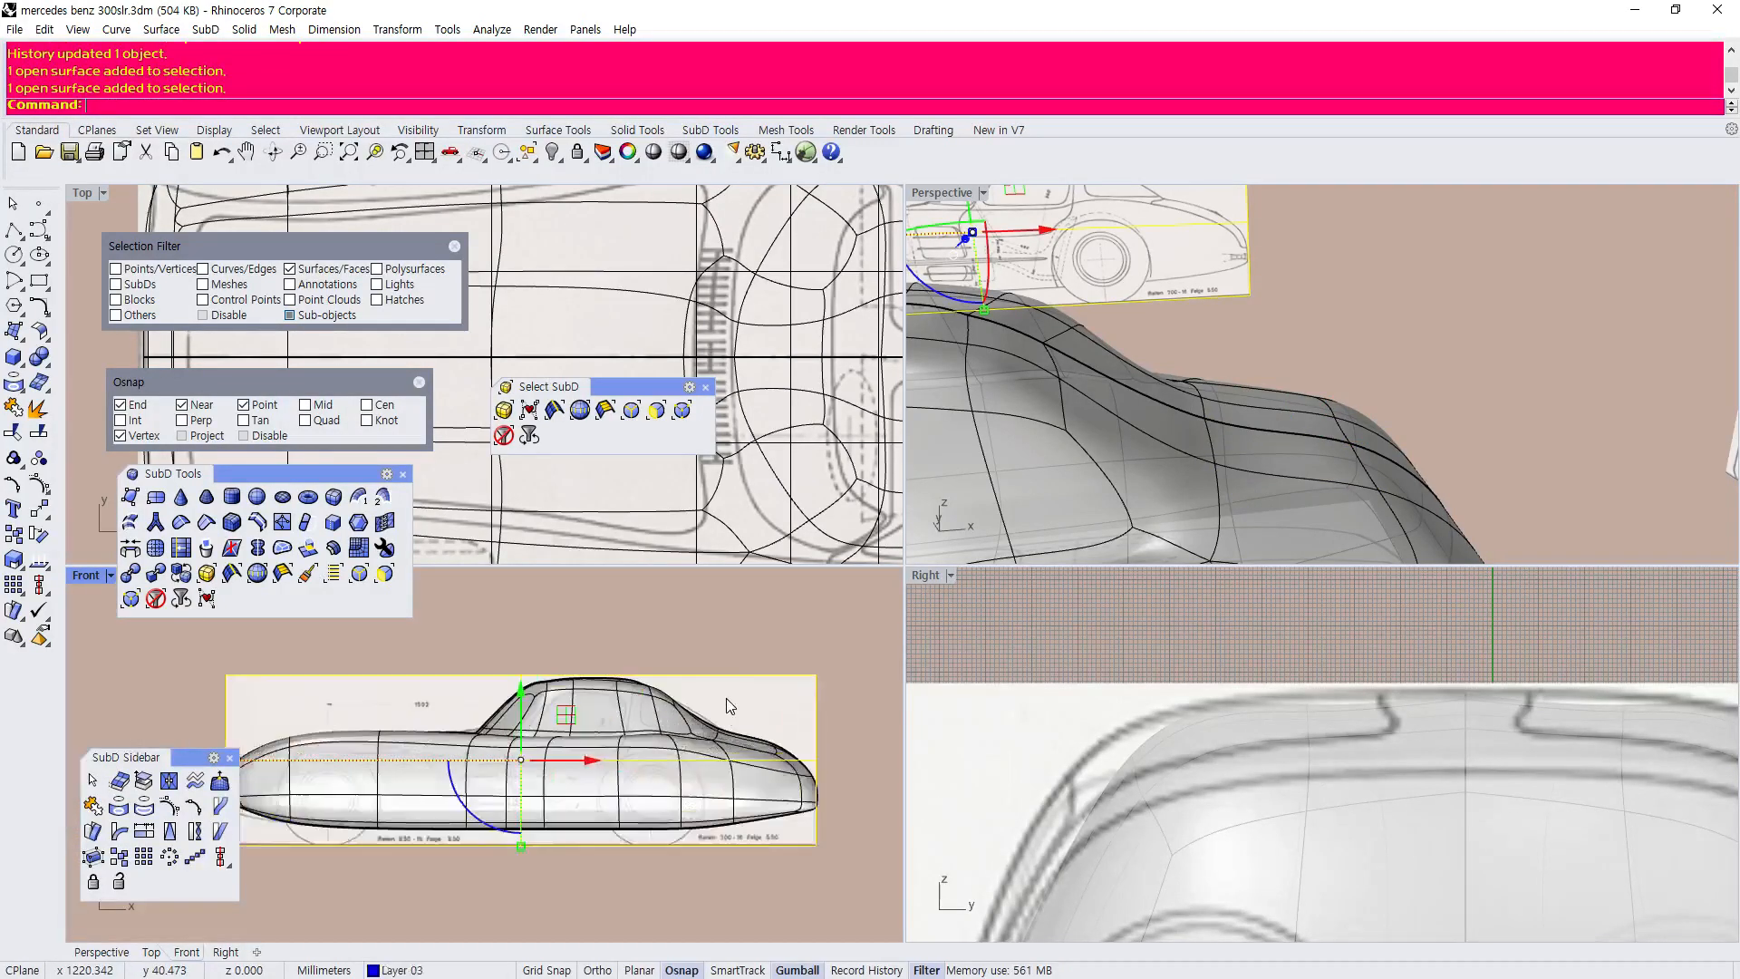
{"action": "scroll", "coordinate": [1200, 319], "scroll_direction": "down", "scroll_amount": 6}
{"action": "scroll", "coordinate": [1448, 330], "scroll_direction": "down", "scroll_amount": 5}
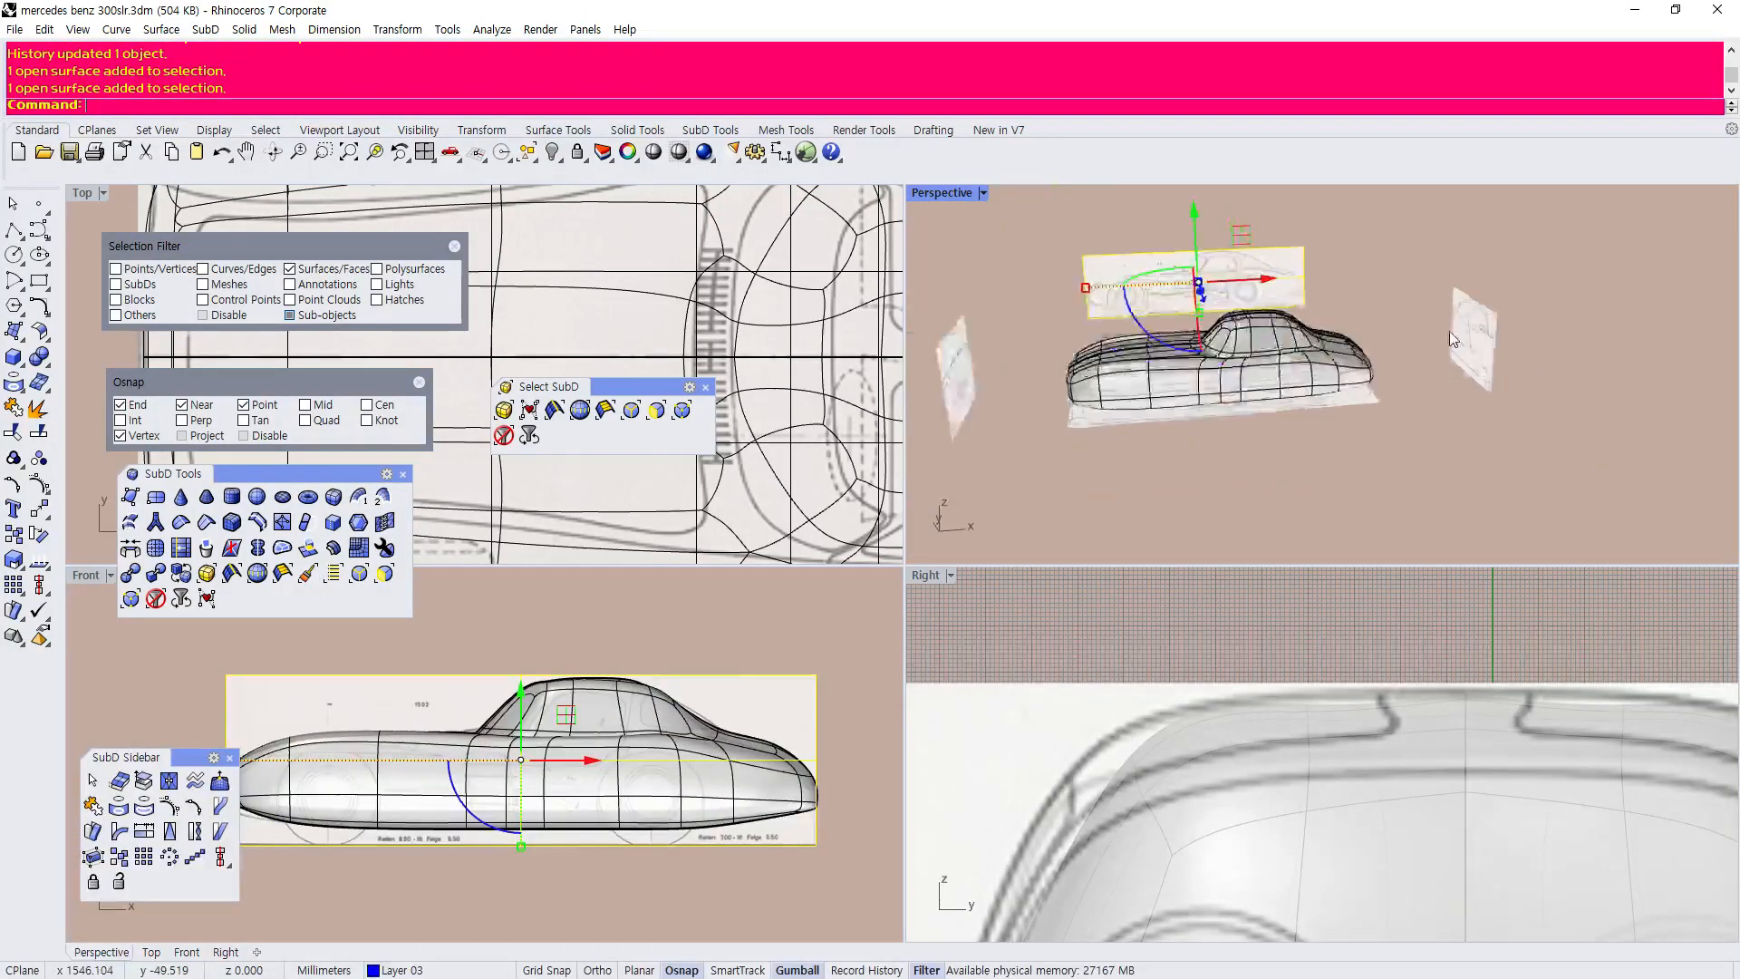
{"action": "right_click_drag", "start_coordinate": [1411, 324], "coordinate": [1367, 325]}
{"action": "left_click", "coordinate": [1521, 353], "text": "shift"}
{"action": "right_click_drag", "start_coordinate": [1109, 356], "coordinate": [1300, 360], "text": "shift"}
{"action": "scroll", "coordinate": [1069, 383], "scroll_direction": "up", "scroll_amount": 5}
{"action": "left_click", "coordinate": [979, 324], "text": "shift"}
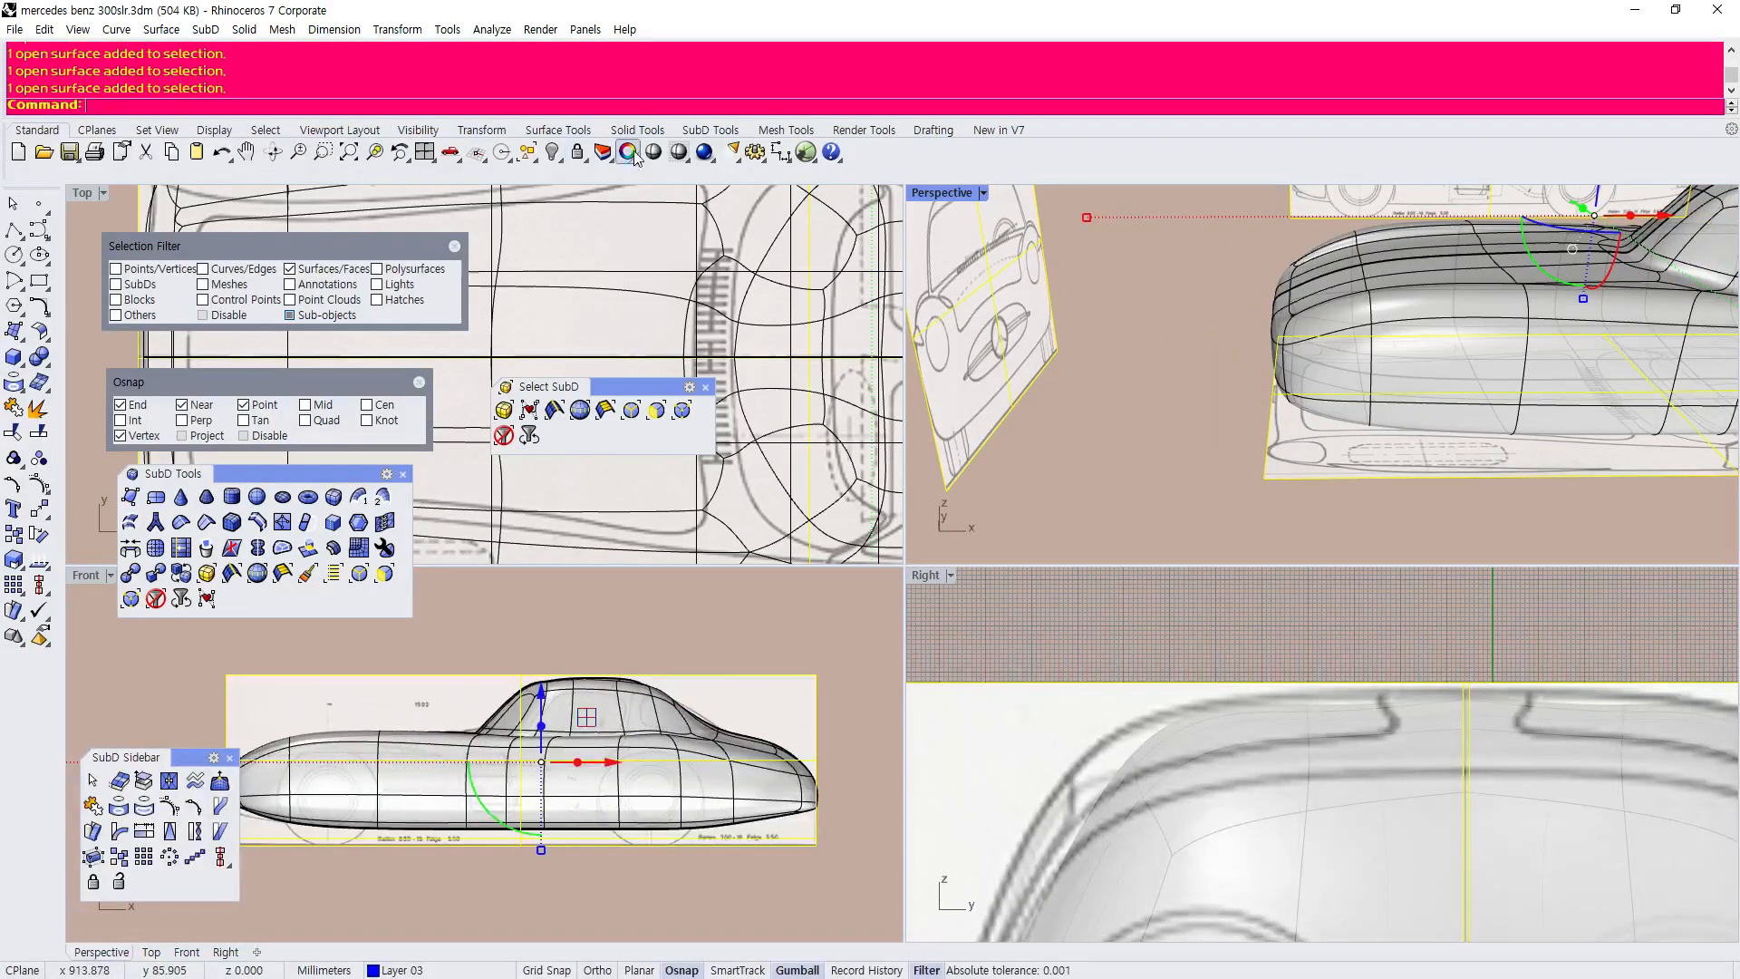
{"action": "left_click", "coordinate": [605, 154]}
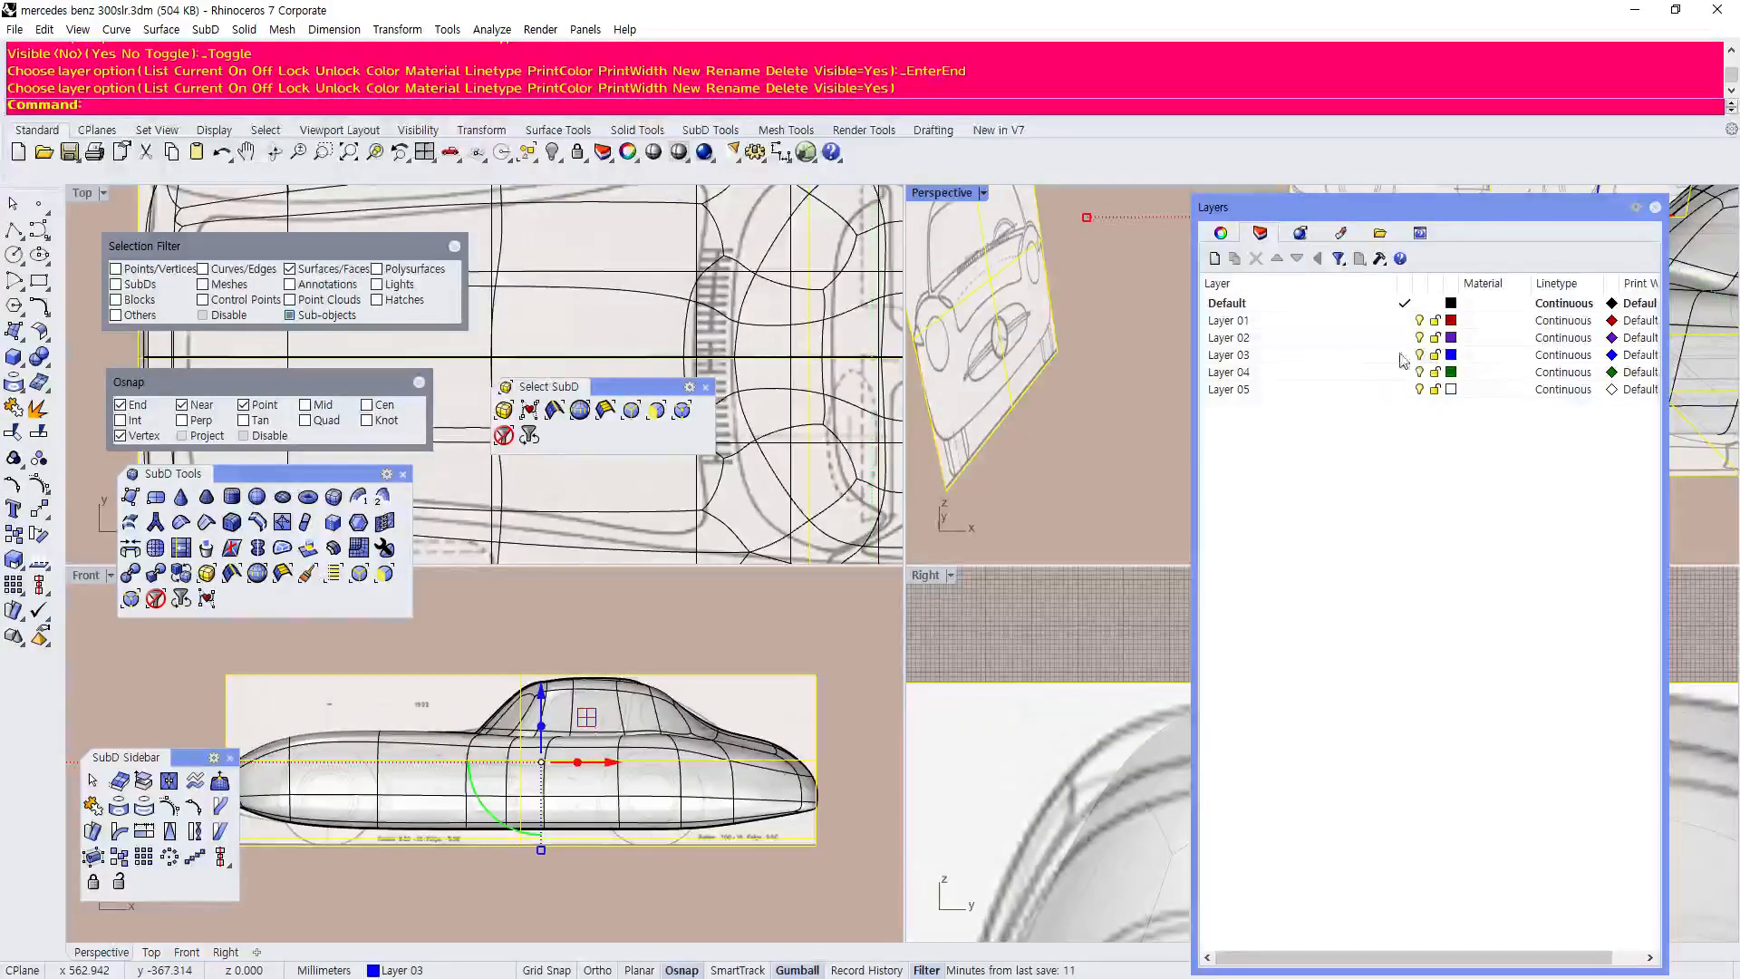
{"action": "left_click", "coordinate": [1432, 357]}
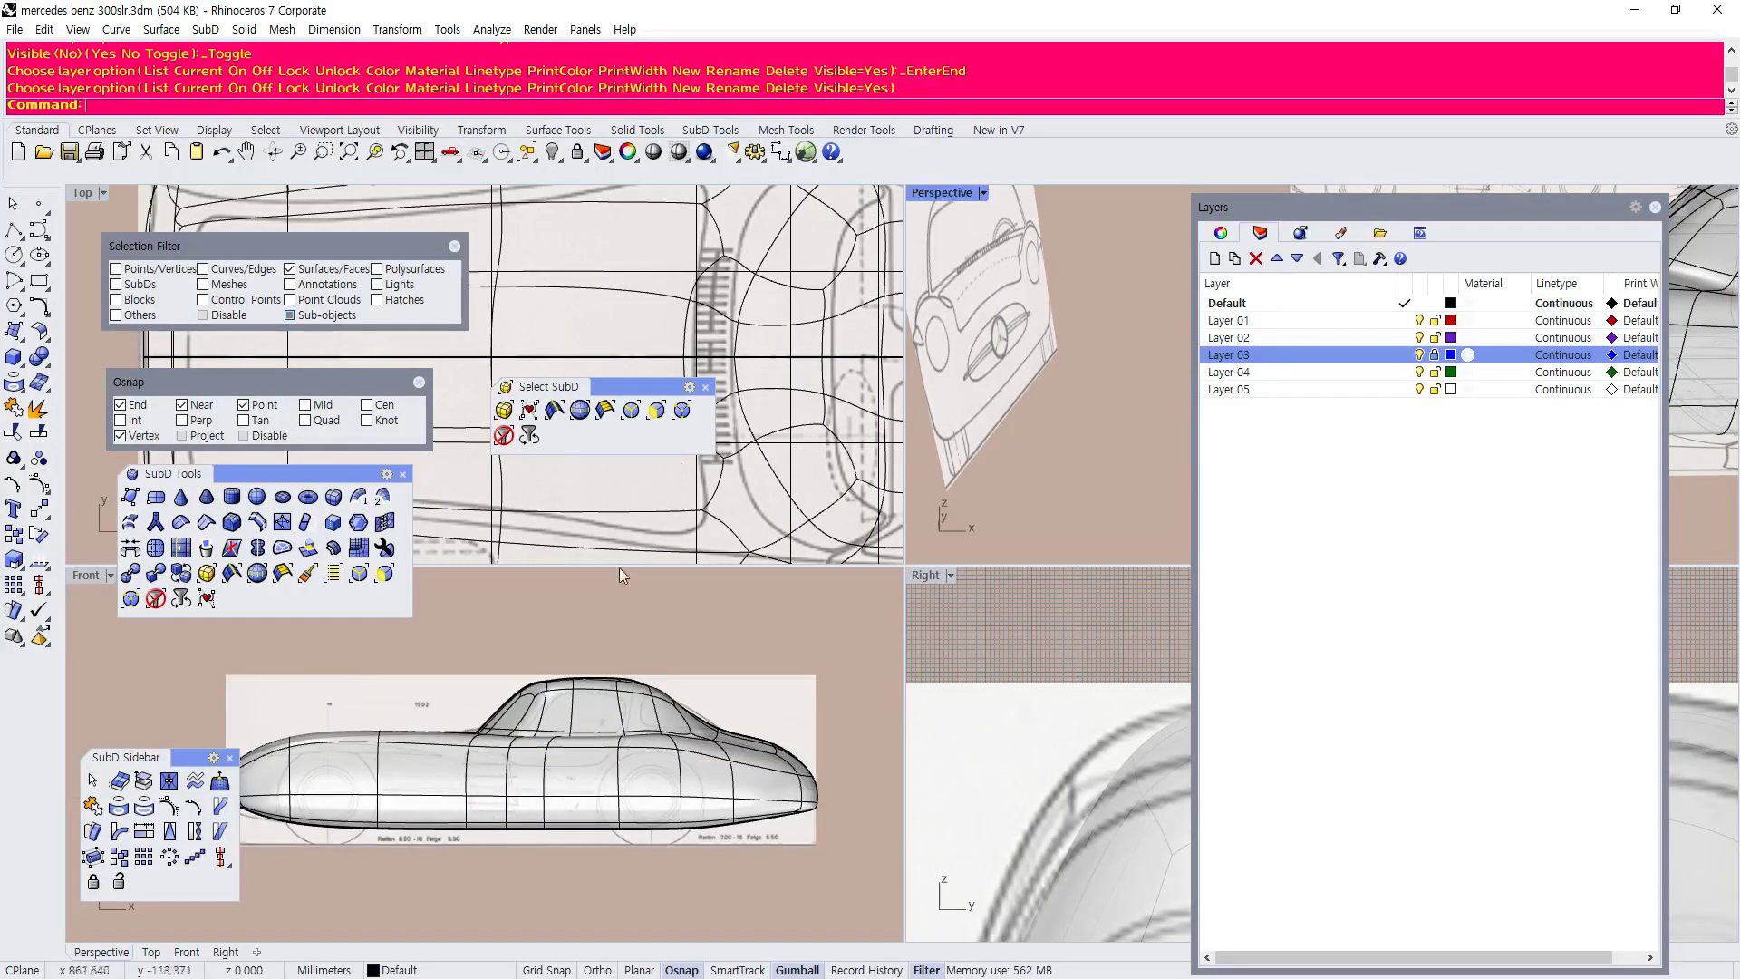
Maximize the Top viewport, set its display mode to Ghosted, and move the Select SubD toolbar out of the way.
{"action": "scroll", "coordinate": [594, 627], "scroll_direction": "down", "scroll_amount": 5}
{"action": "double_click", "coordinate": [83, 193]}
{"action": "scroll", "coordinate": [1088, 571], "scroll_direction": "down", "scroll_amount": 3}
{"action": "scroll", "coordinate": [1069, 517], "scroll_direction": "up", "scroll_amount": 5}
{"action": "left_click", "coordinate": [103, 193]}
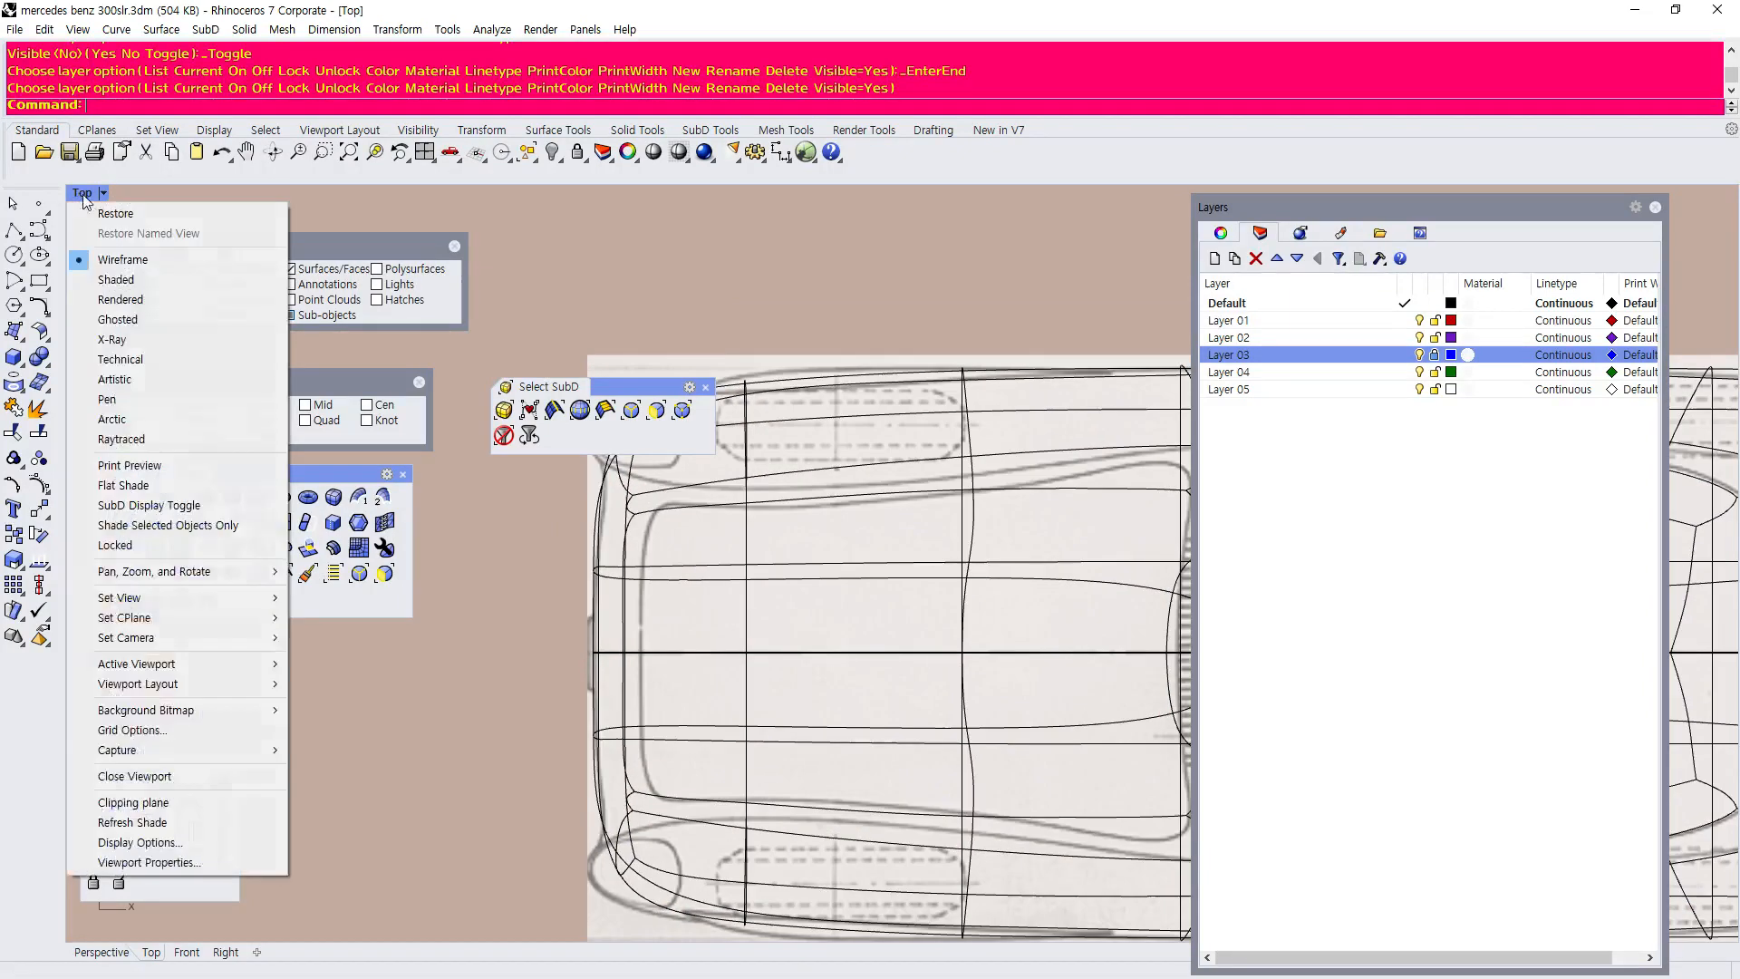
{"action": "left_click", "coordinate": [135, 313]}
{"action": "left_click_drag", "start_coordinate": [632, 387], "coordinate": [725, 257]}
Compare the body's front end with the top blueprint in the Top view, and restore the four-viewport layout.
{"action": "scroll", "coordinate": [580, 464], "scroll_direction": "down", "scroll_amount": 6}
{"action": "scroll", "coordinate": [598, 685], "scroll_direction": "up", "scroll_amount": 10}
{"action": "scroll", "coordinate": [533, 632], "scroll_direction": "down", "scroll_amount": 2}
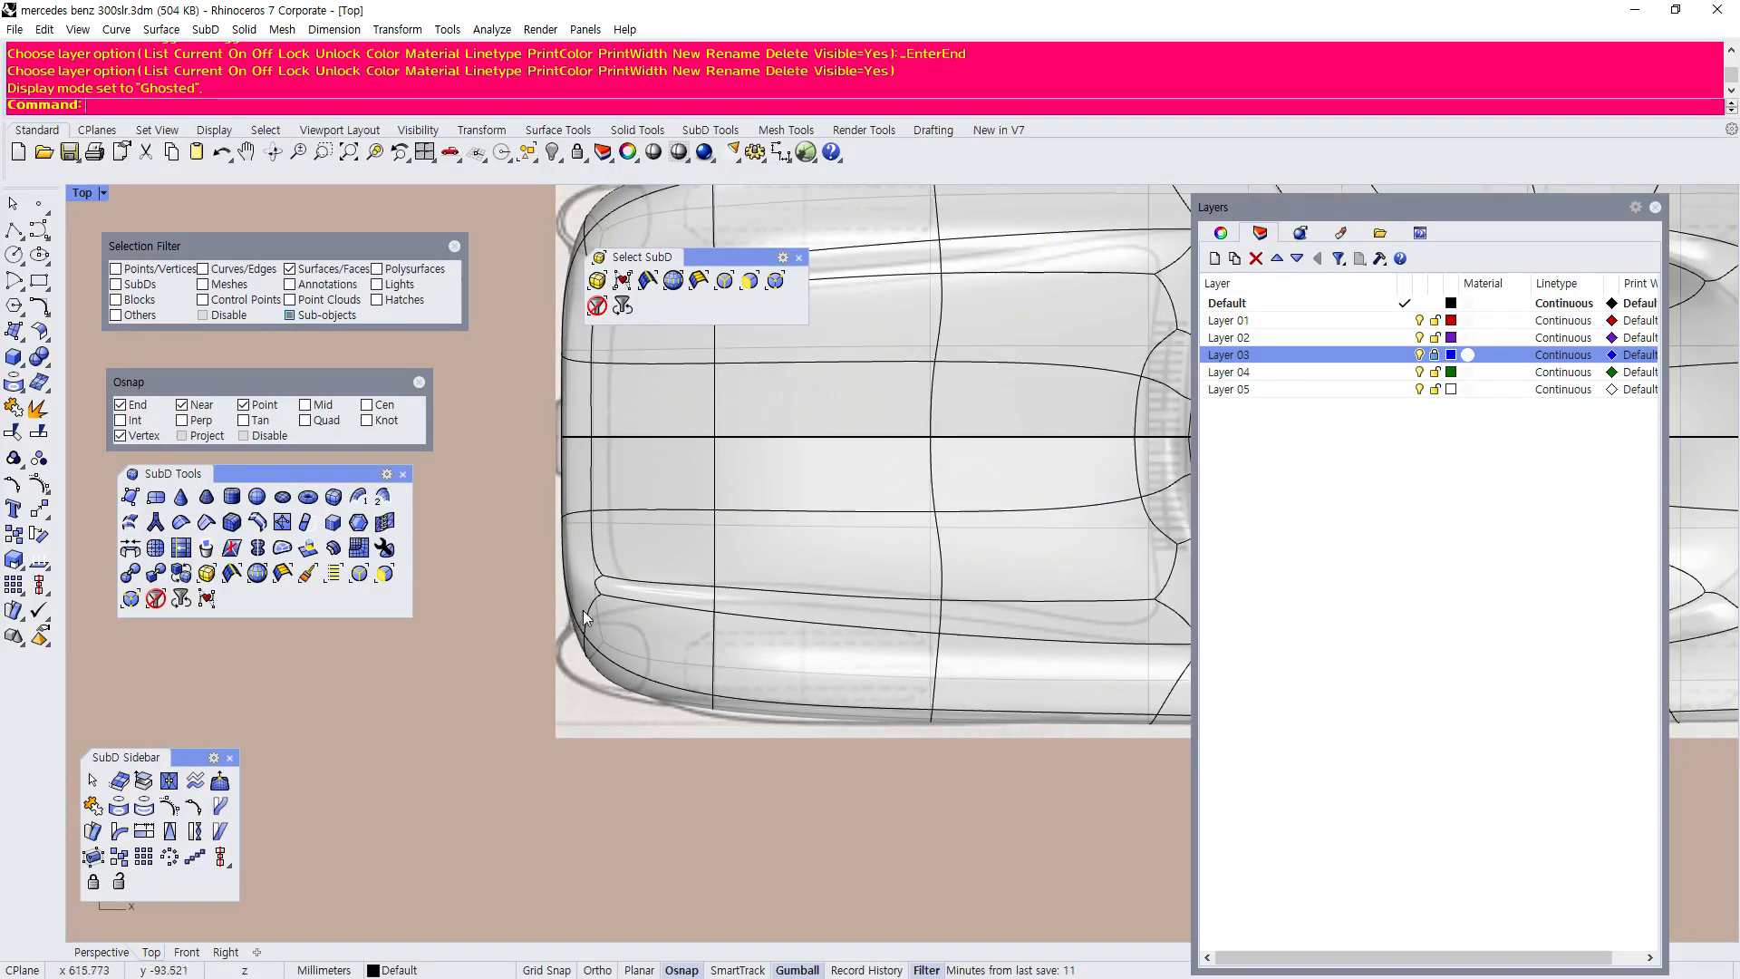
{"action": "scroll", "coordinate": [584, 616], "scroll_direction": "up", "scroll_amount": 1}
{"action": "scroll", "coordinate": [545, 419], "scroll_direction": "up", "scroll_amount": 4}
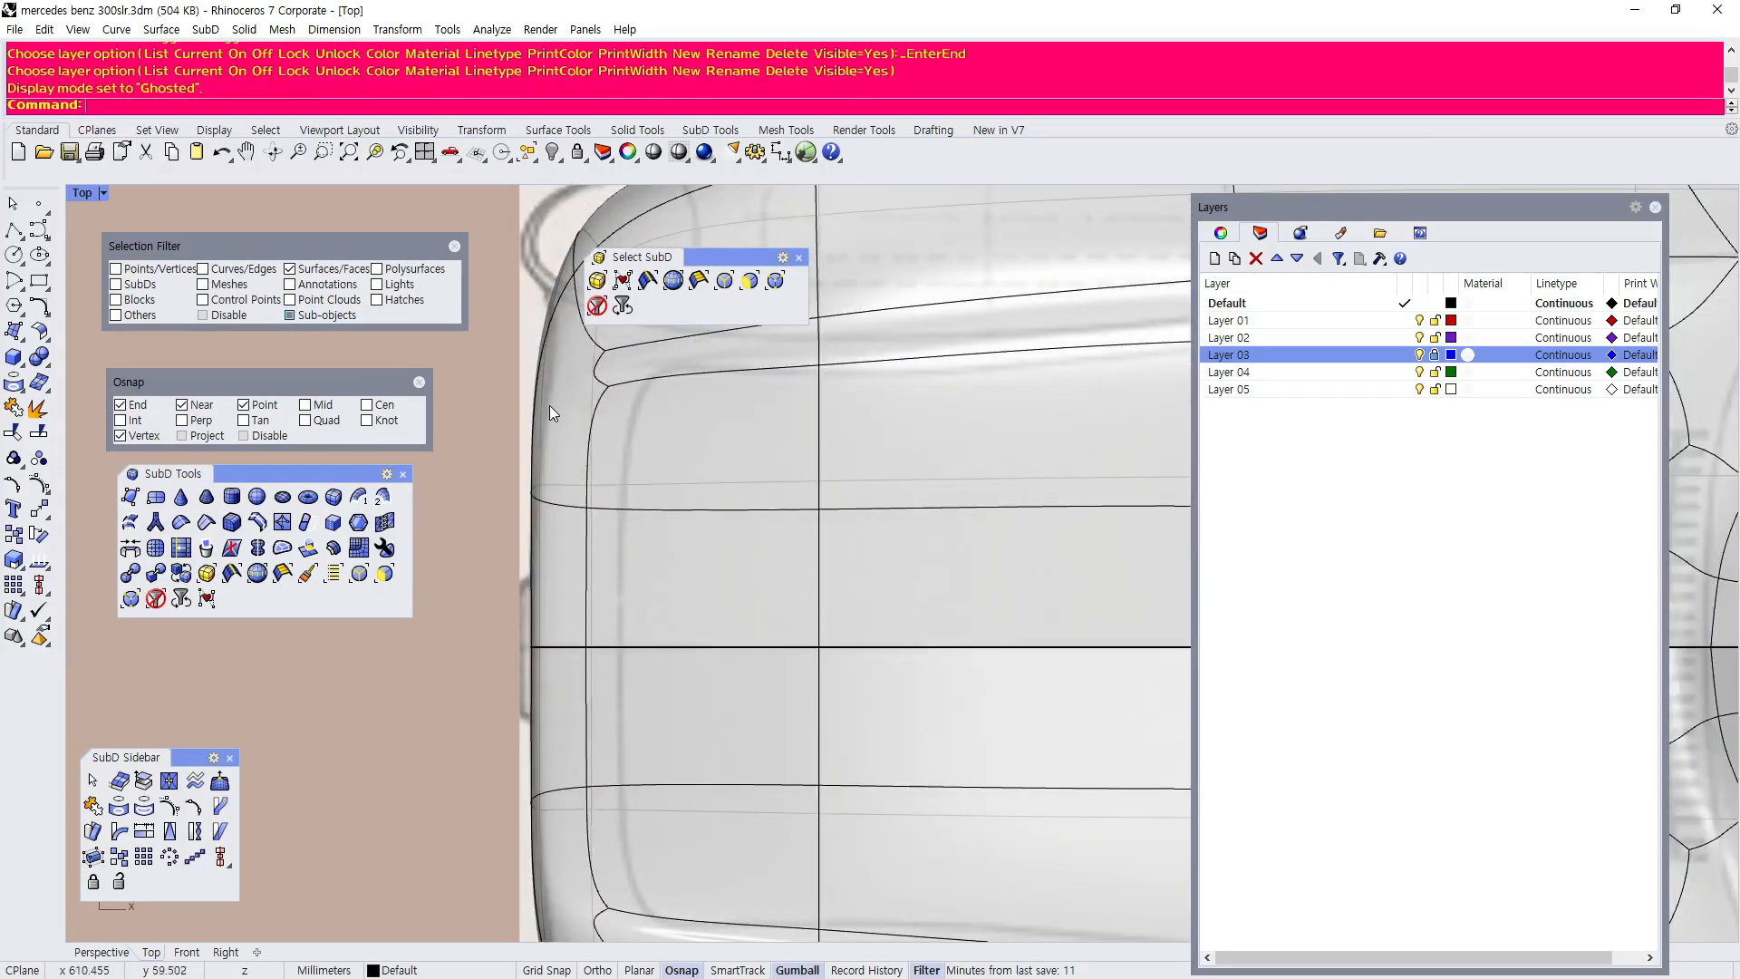
{"action": "scroll", "coordinate": [551, 426], "scroll_direction": "down", "scroll_amount": 5}
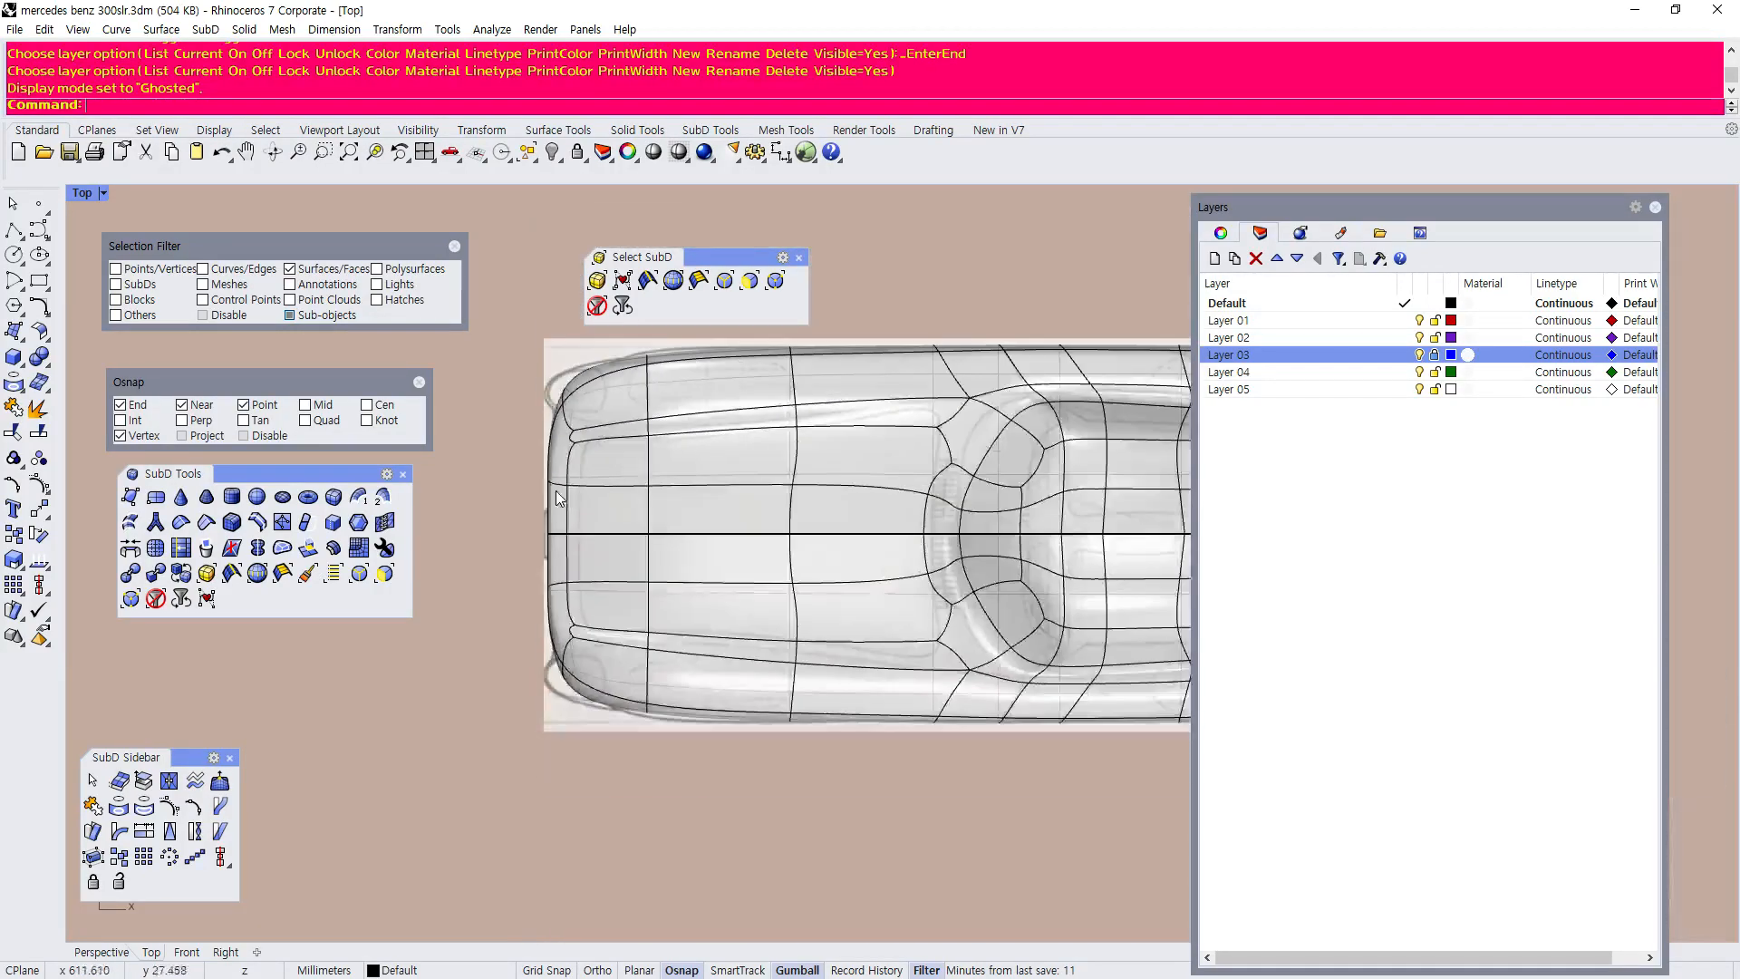
{"action": "double_click", "coordinate": [84, 194]}
Maximize the Perspective viewport and examine the nose, fenders and hood of the SubD body against the blueprints.
{"action": "double_click", "coordinate": [938, 193]}
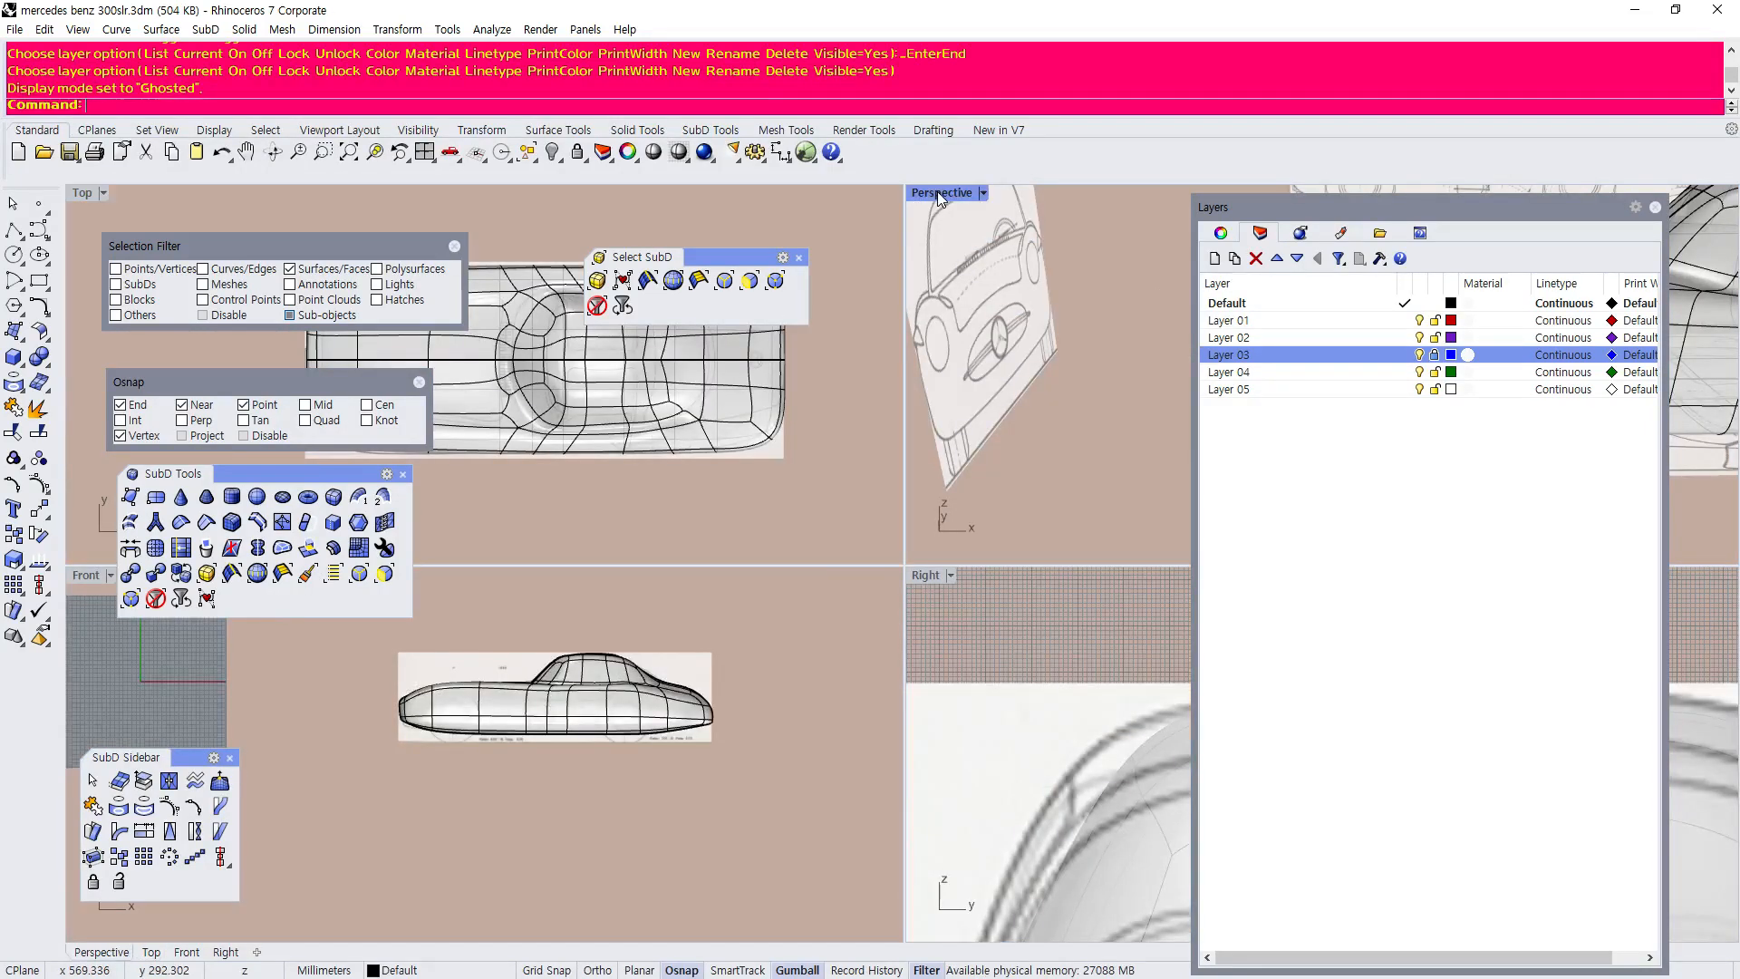
{"action": "scroll", "coordinate": [684, 722], "scroll_direction": "down", "scroll_amount": 4}
{"action": "right_click_drag", "start_coordinate": [761, 721], "coordinate": [869, 706]}
{"action": "scroll", "coordinate": [879, 635], "scroll_direction": "up", "scroll_amount": 4}
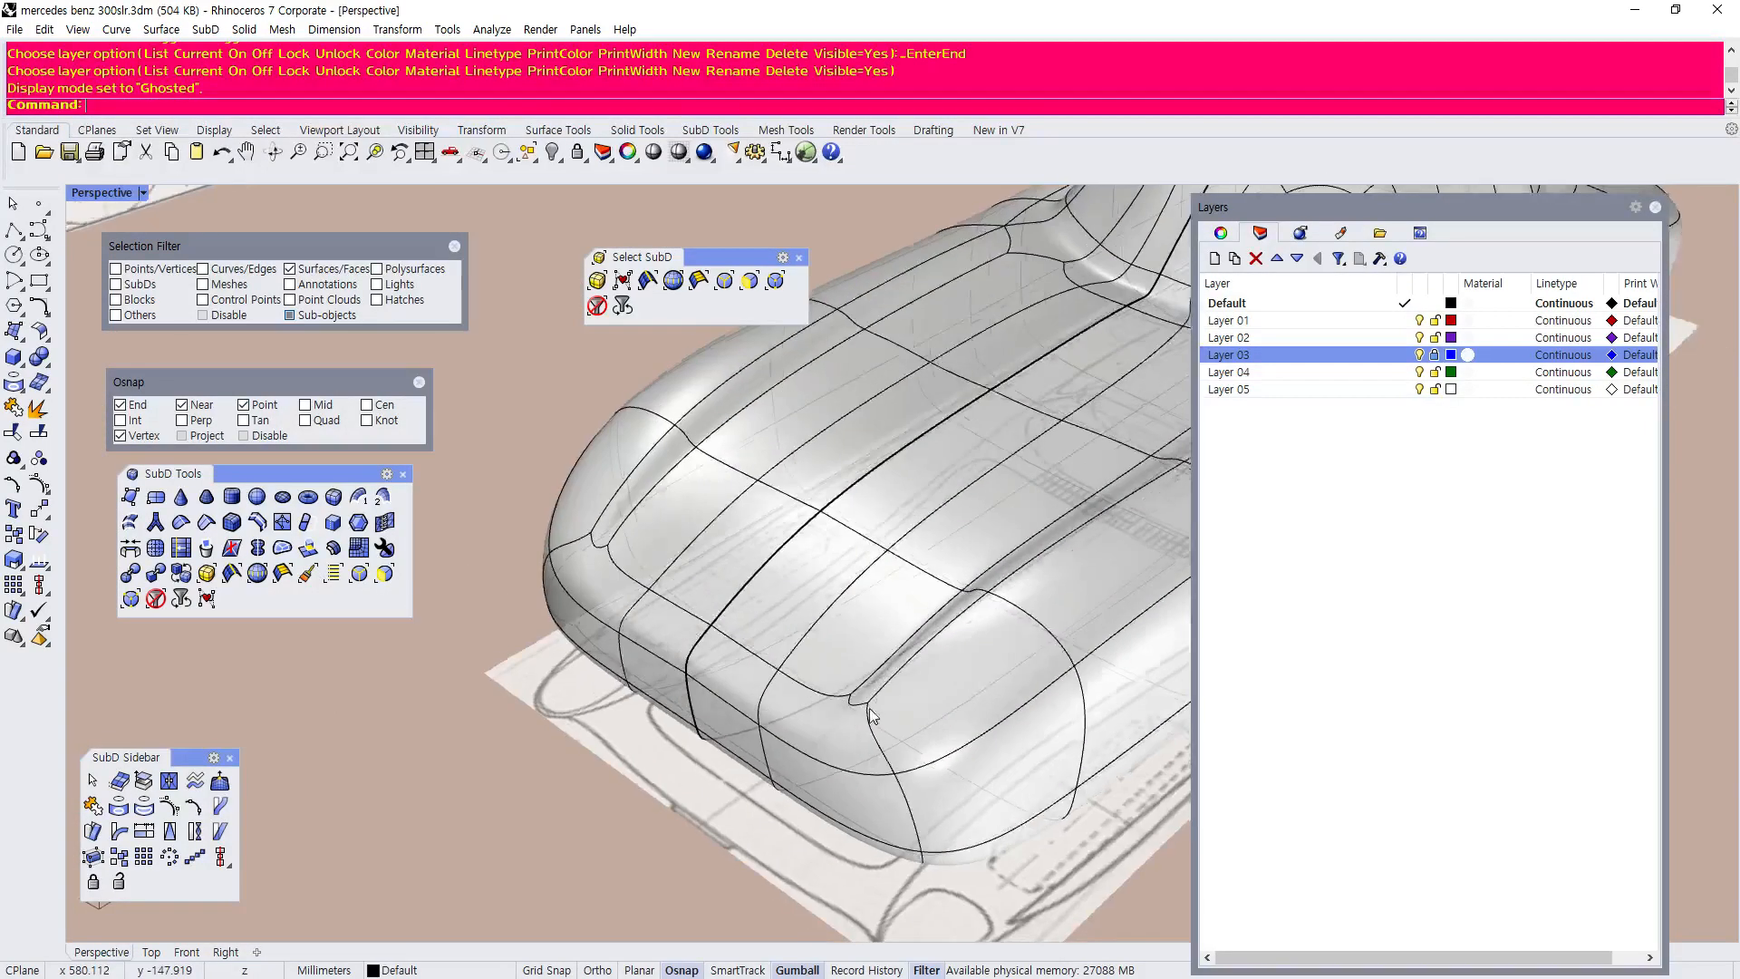
{"action": "scroll", "coordinate": [802, 707], "scroll_direction": "up", "scroll_amount": 4}
{"action": "scroll", "coordinate": [787, 696], "scroll_direction": "down", "scroll_amount": 4}
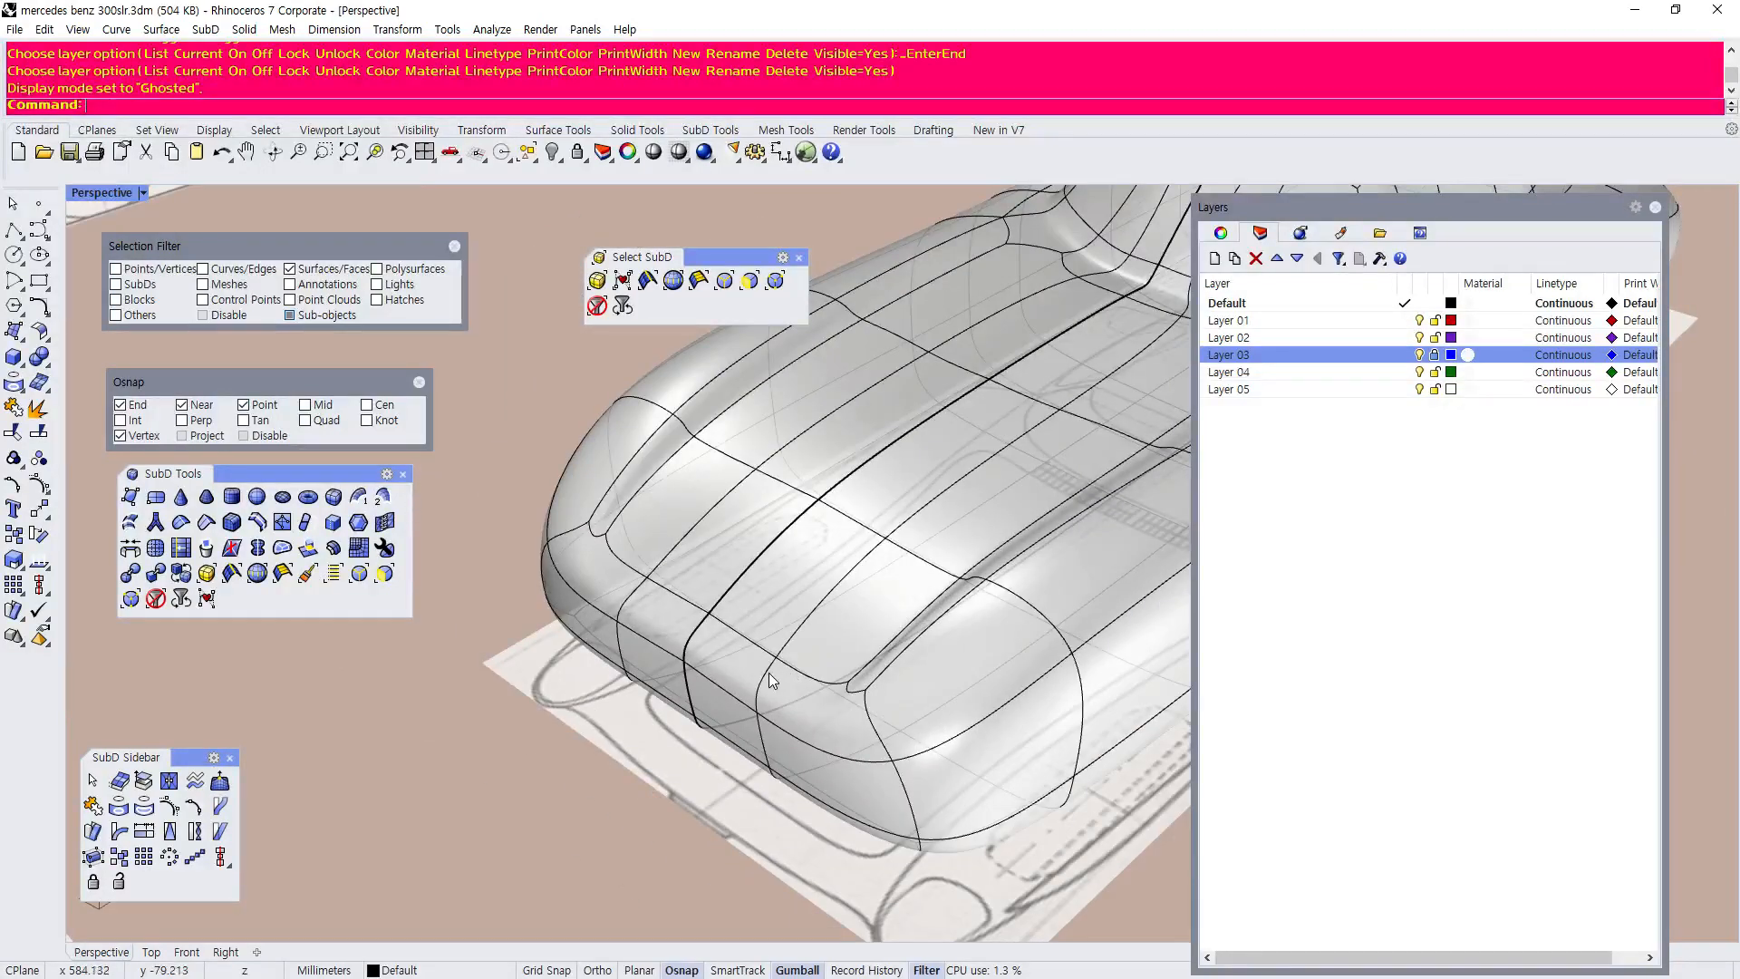
{"action": "scroll", "coordinate": [769, 680], "scroll_direction": "down", "scroll_amount": 3}
{"action": "right_click_drag", "start_coordinate": [836, 707], "coordinate": [823, 649]}
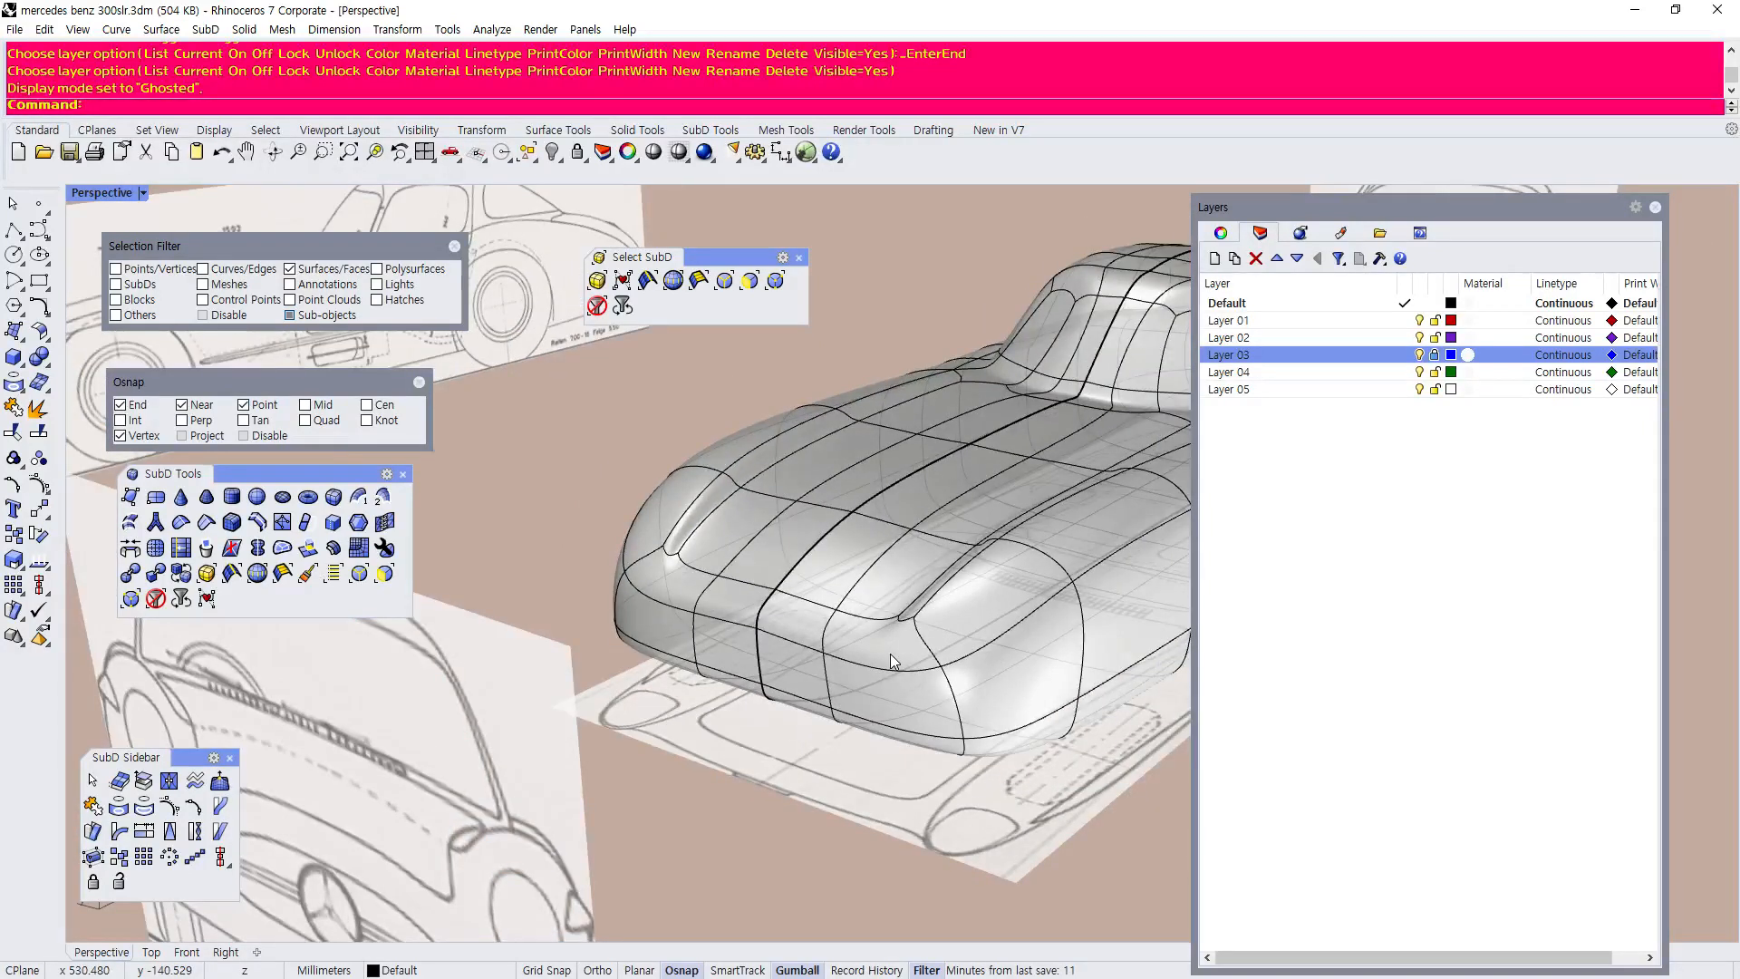
{"action": "scroll", "coordinate": [892, 661], "scroll_direction": "down", "scroll_amount": 5}
{"action": "scroll", "coordinate": [799, 729], "scroll_direction": "up", "scroll_amount": 5}
{"action": "scroll", "coordinate": [595, 524], "scroll_direction": "down", "scroll_amount": 3}
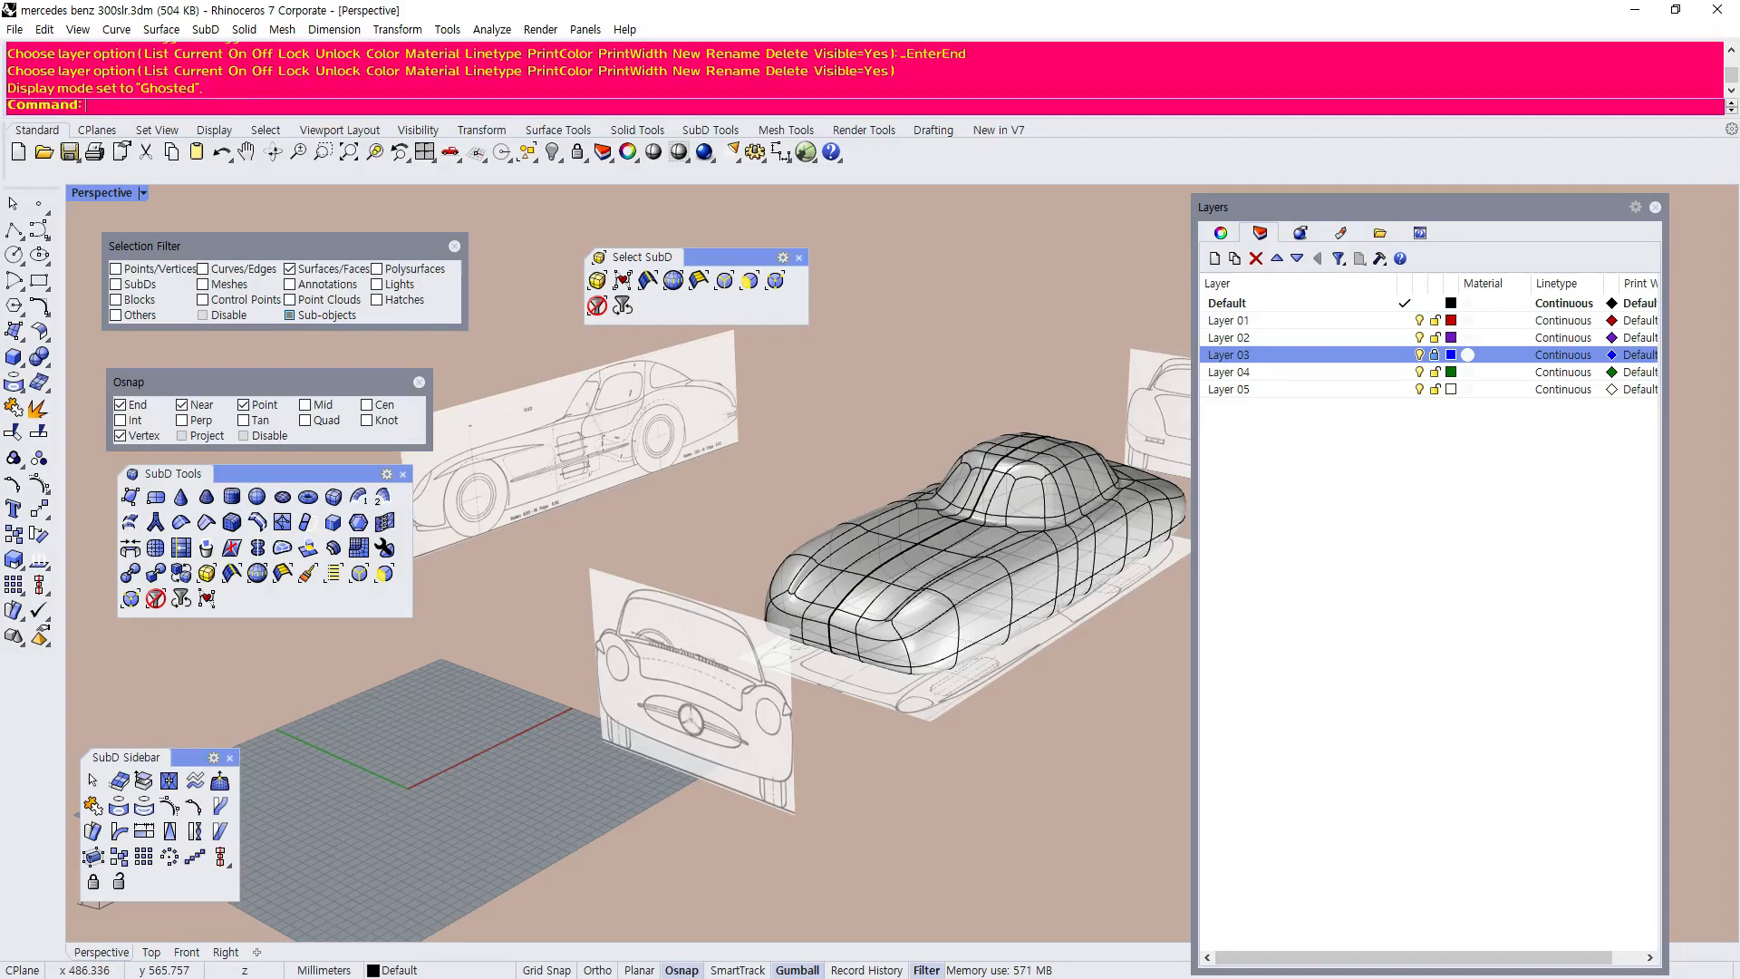
{"action": "key", "text": "alt+Tab"}
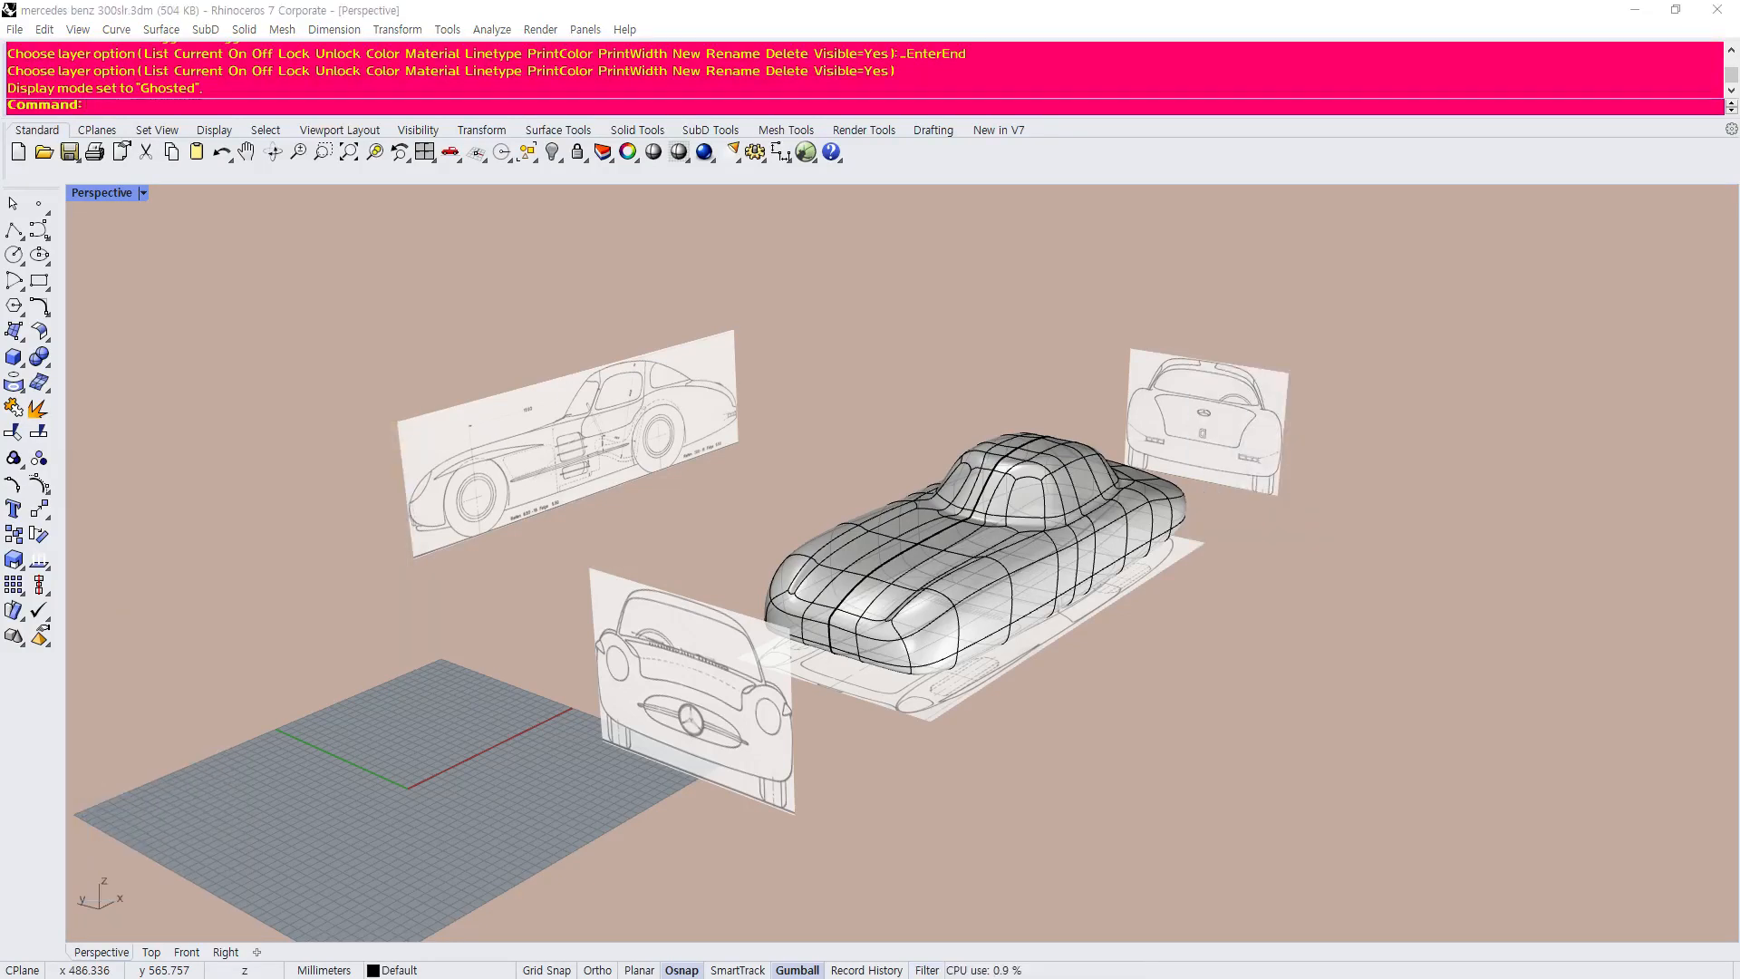
Switch to the mercedes benz folder in File Explorer, examine the Uhlenhaut Coupe race car photo full screen, and close it.
{"action": "left_click_drag", "start_coordinate": [0, 236], "coordinate": [1114, 220]}
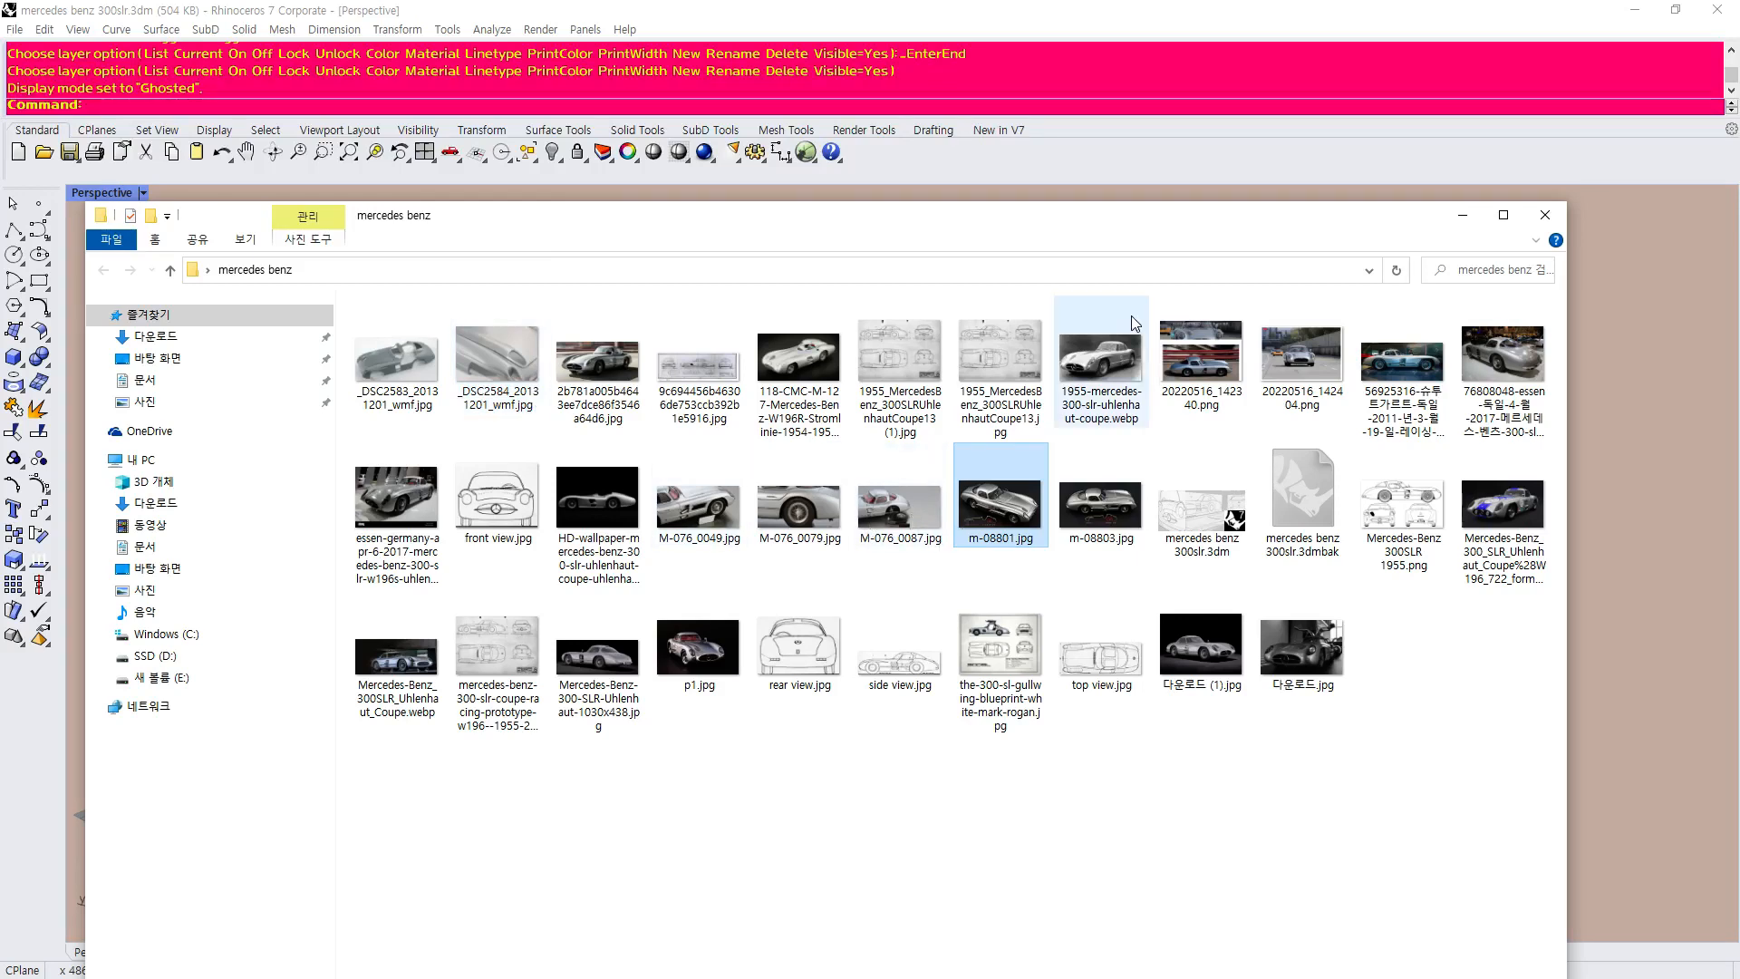
{"action": "left_click", "coordinate": [1441, 799]}
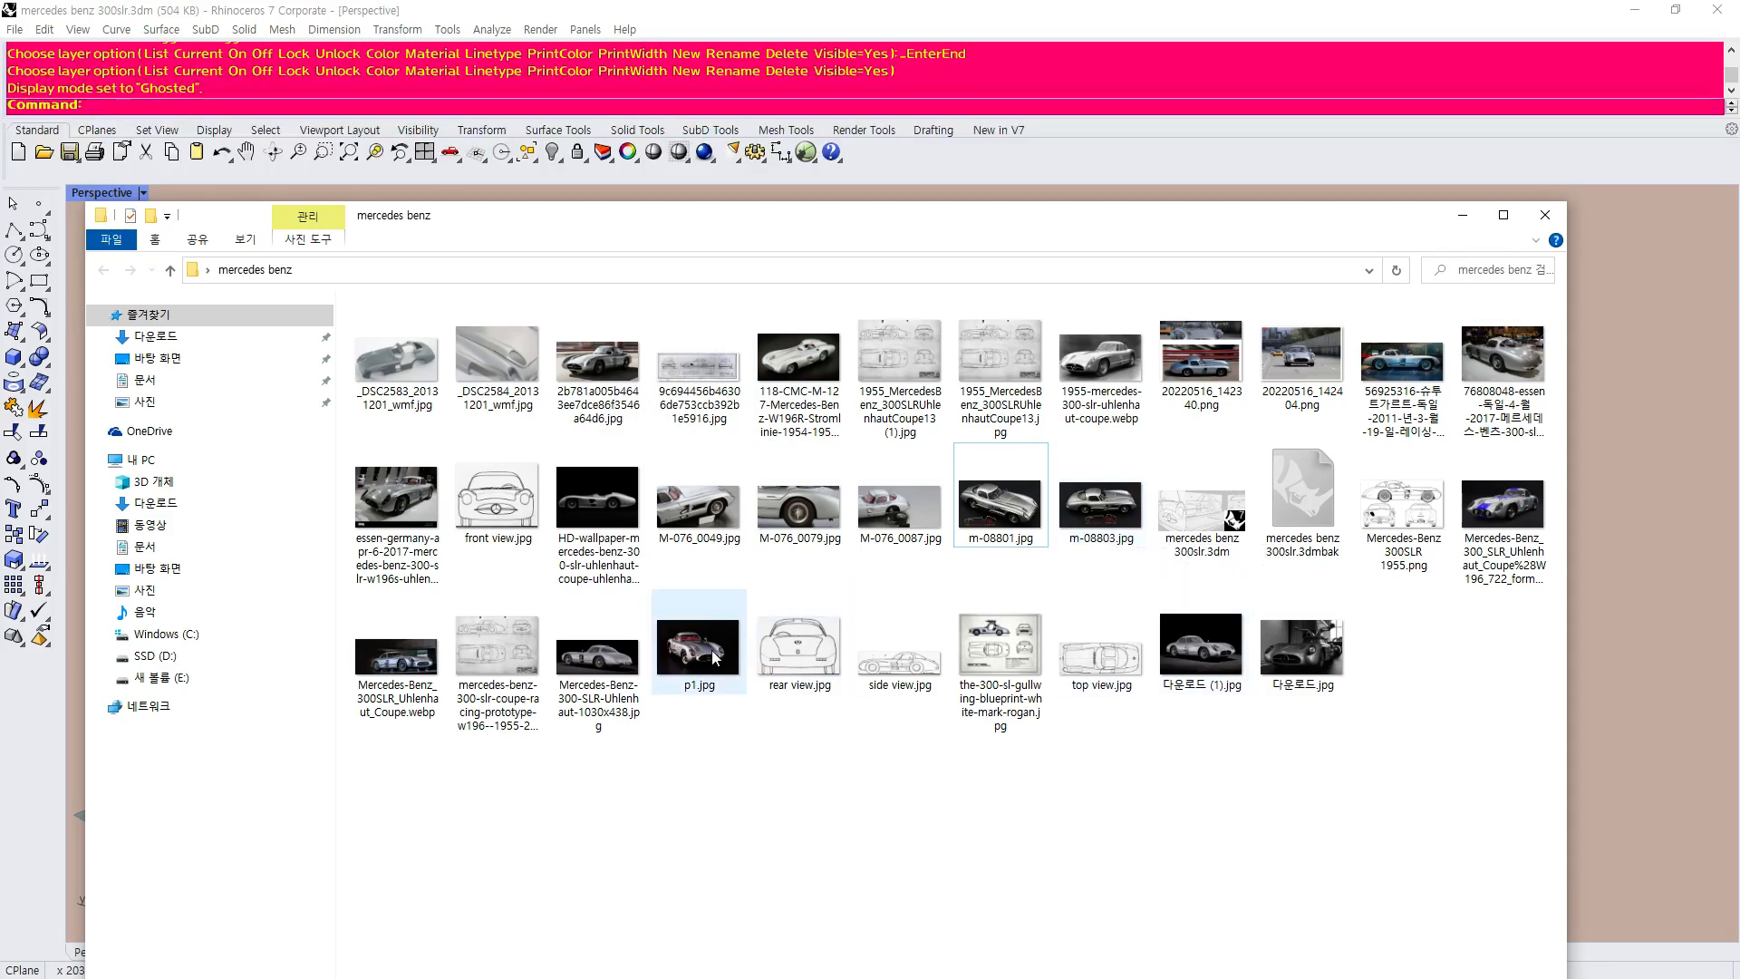
{"action": "double_click", "coordinate": [1502, 508]}
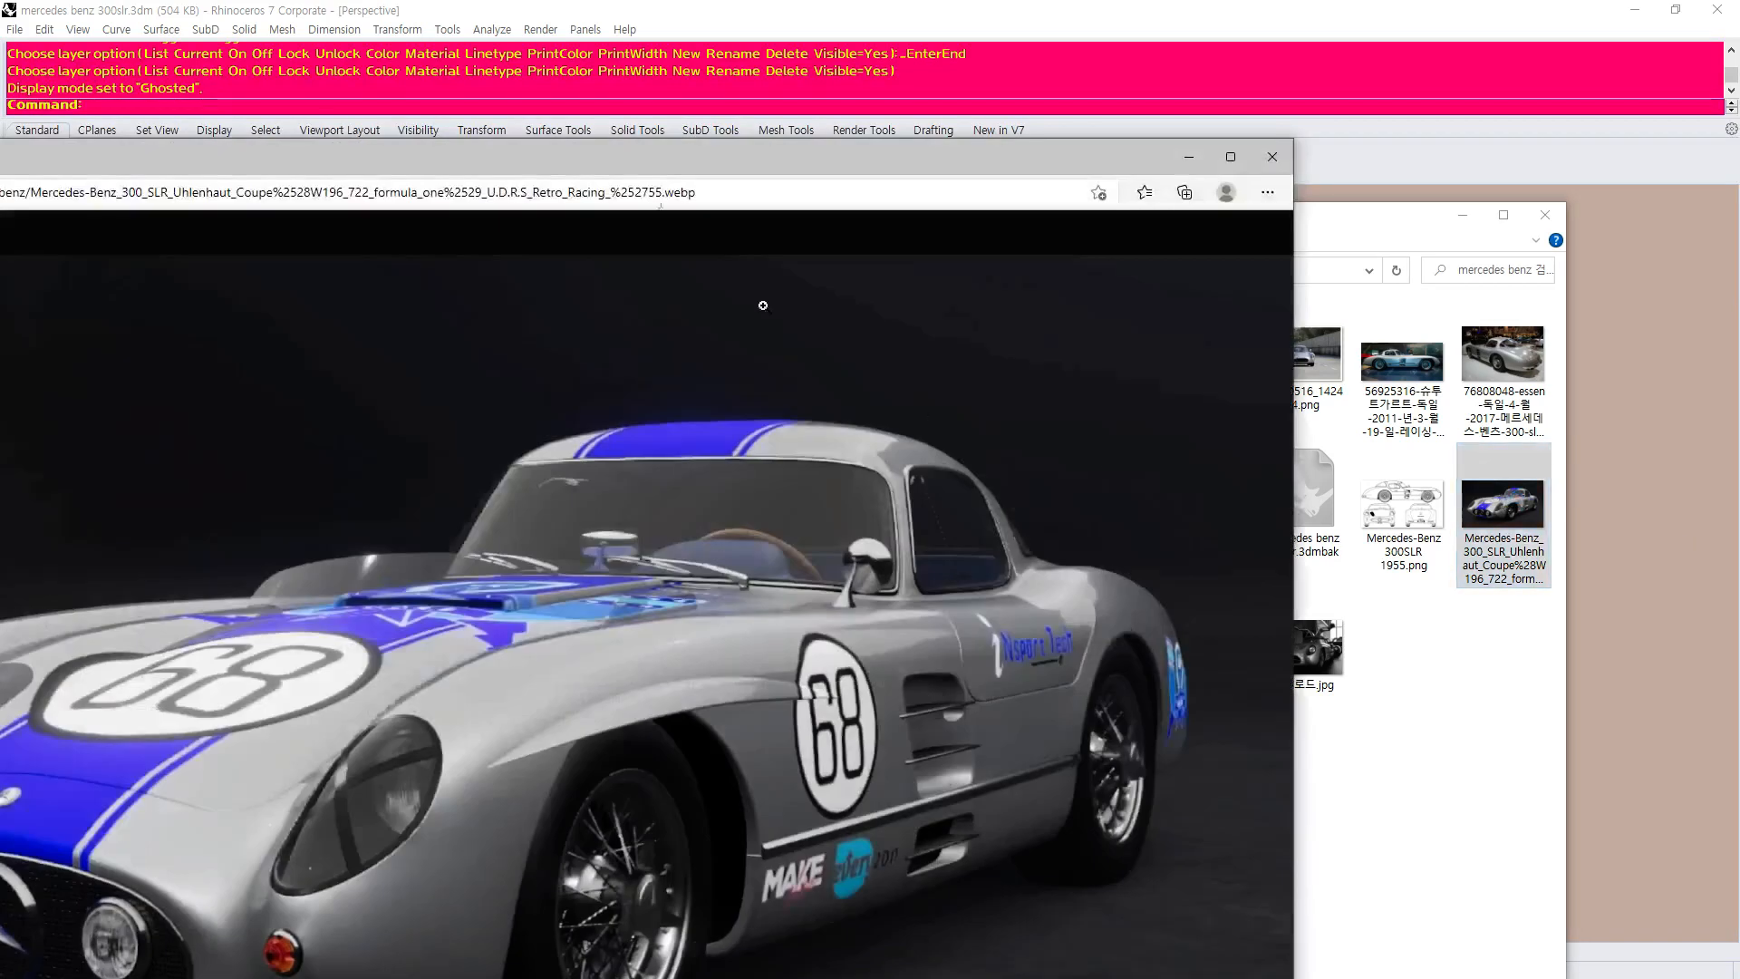
{"action": "left_click_drag", "start_coordinate": [532, 160], "coordinate": [924, 0]}
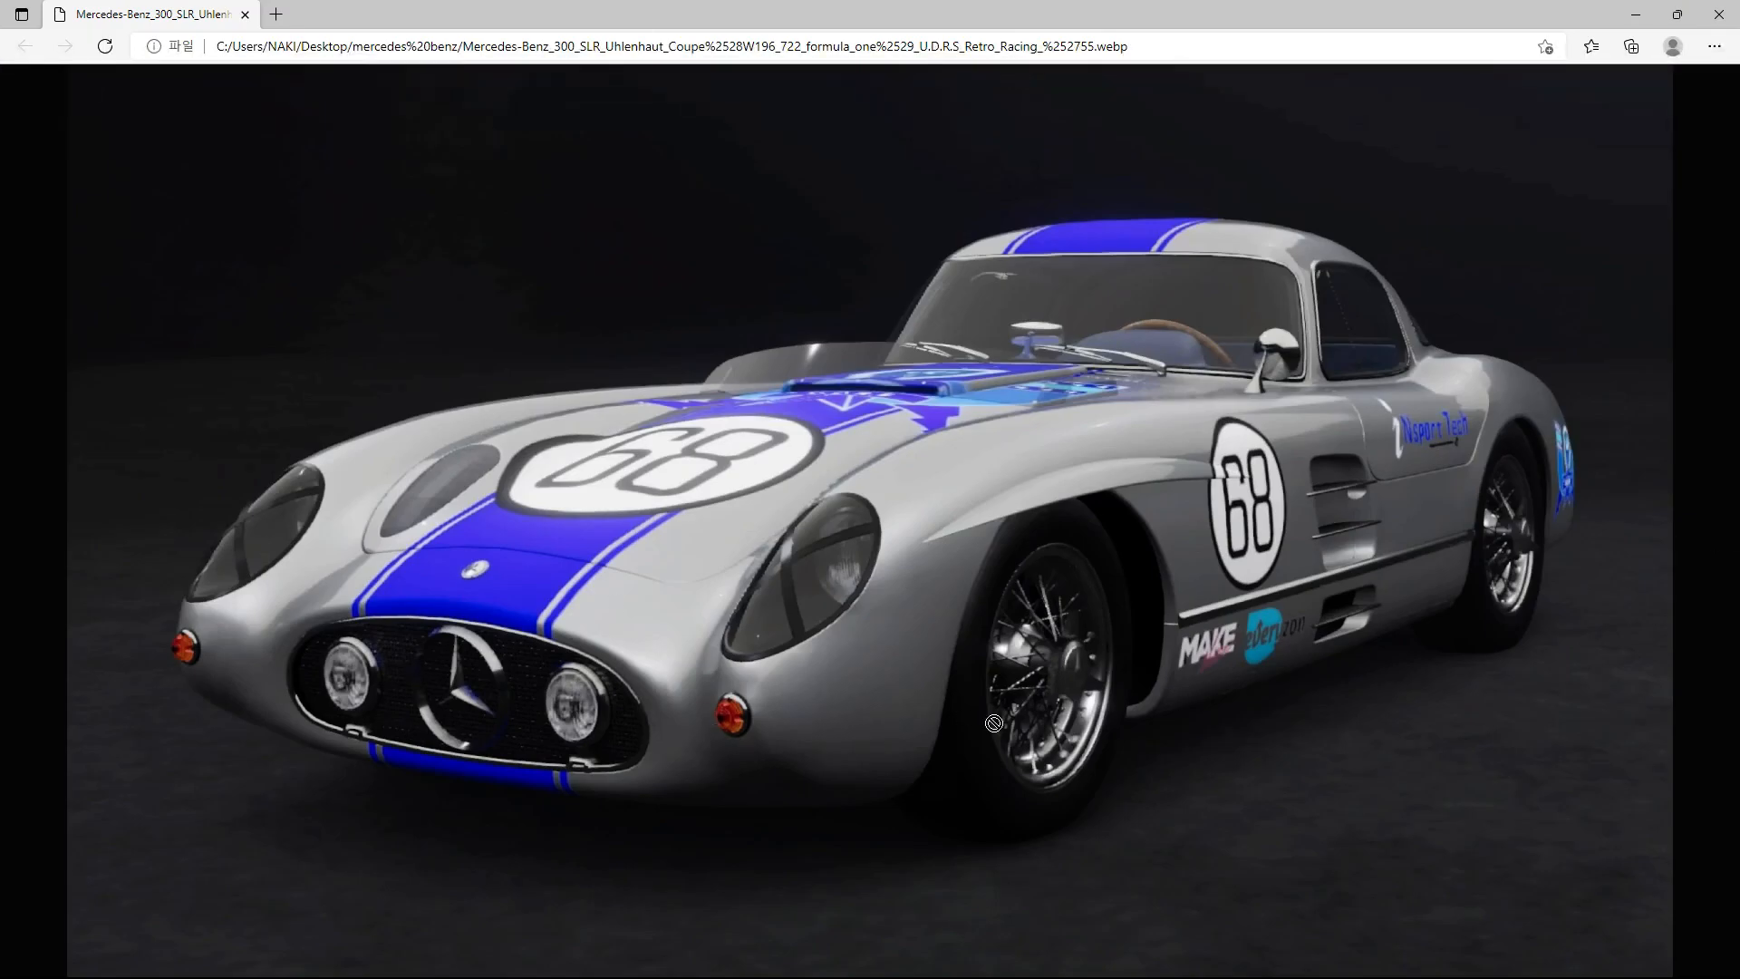
{"action": "left_click_drag", "start_coordinate": [1468, 9], "coordinate": [1298, 0]}
{"action": "left_click_drag", "start_coordinate": [1499, 8], "coordinate": [804, 275]}
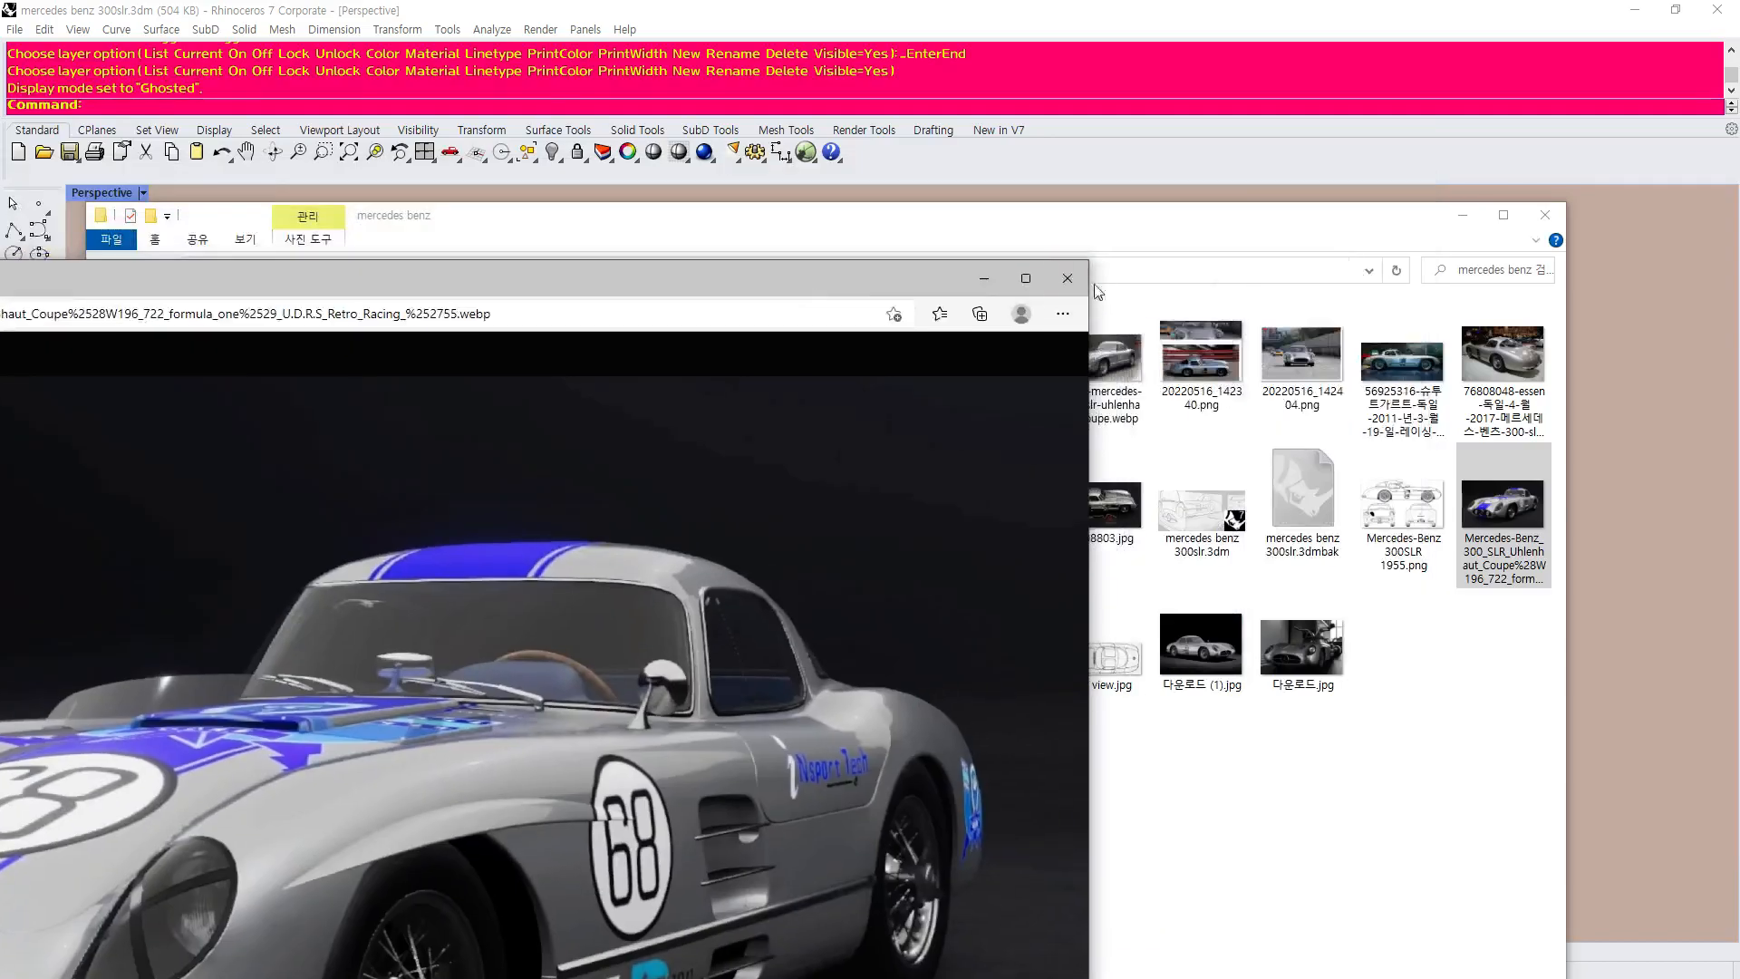
{"action": "left_click", "coordinate": [1068, 279]}
View the reference photo m-08801.jpg in an enlarged window, study the car's overall body shape, and close it.
{"action": "left_click", "coordinate": [1009, 514]}
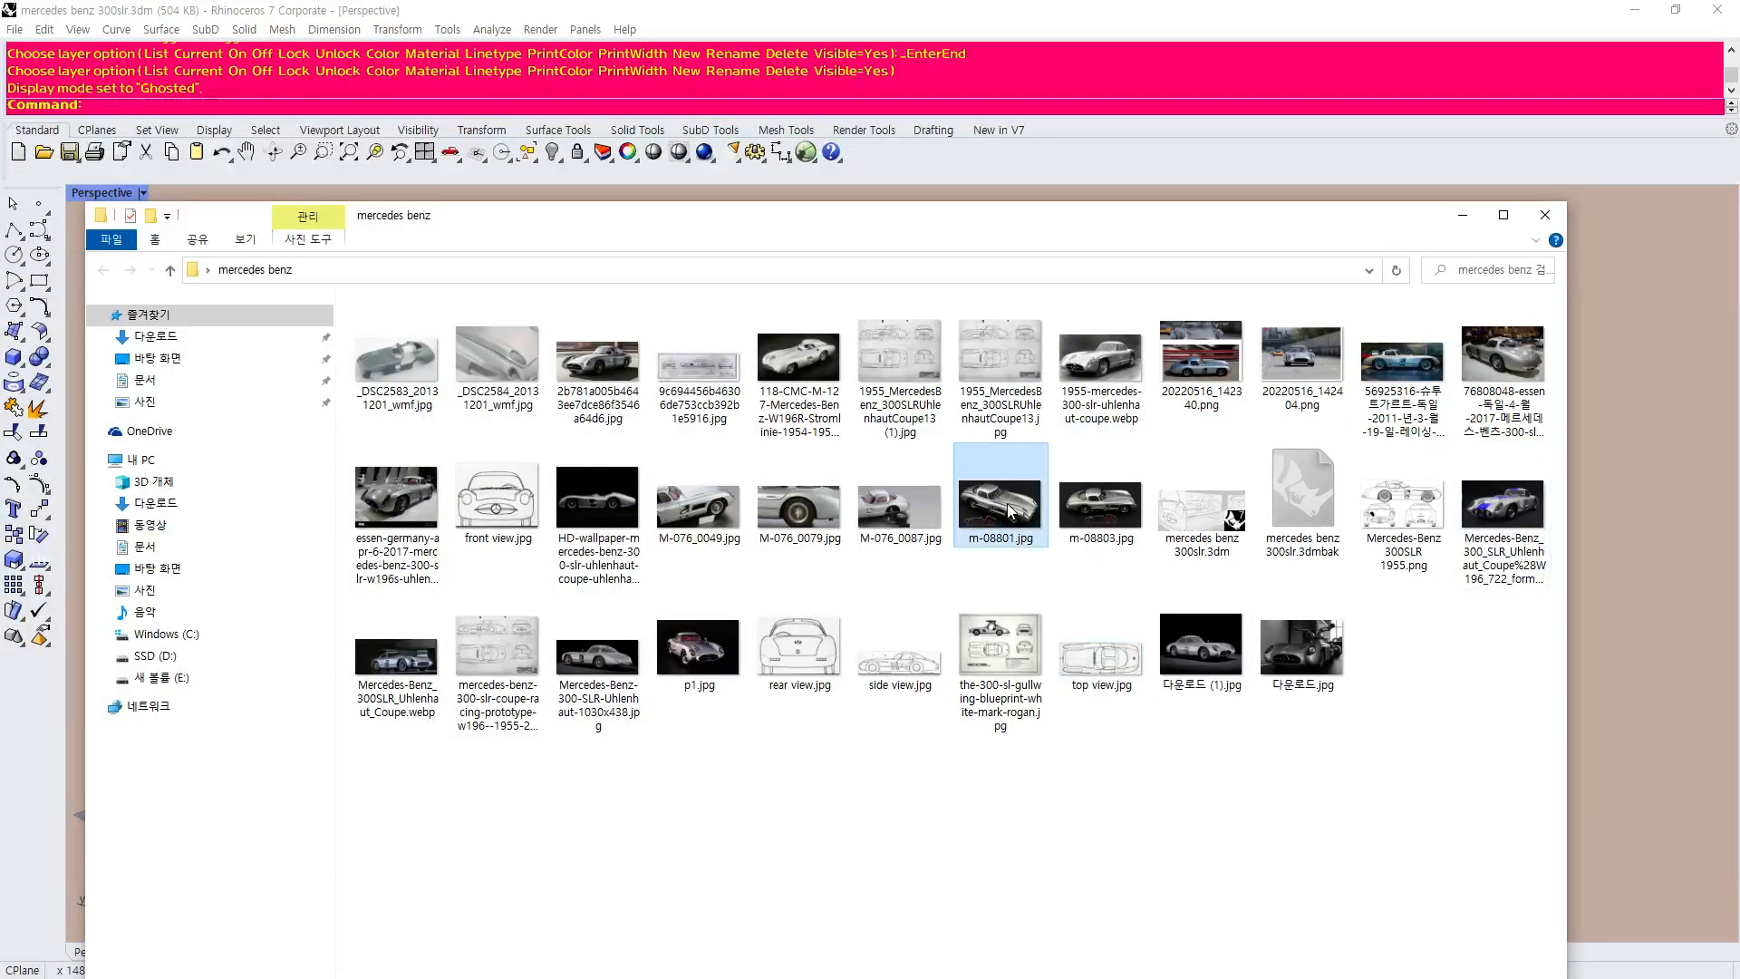
{"action": "double_click", "coordinate": [1010, 510]}
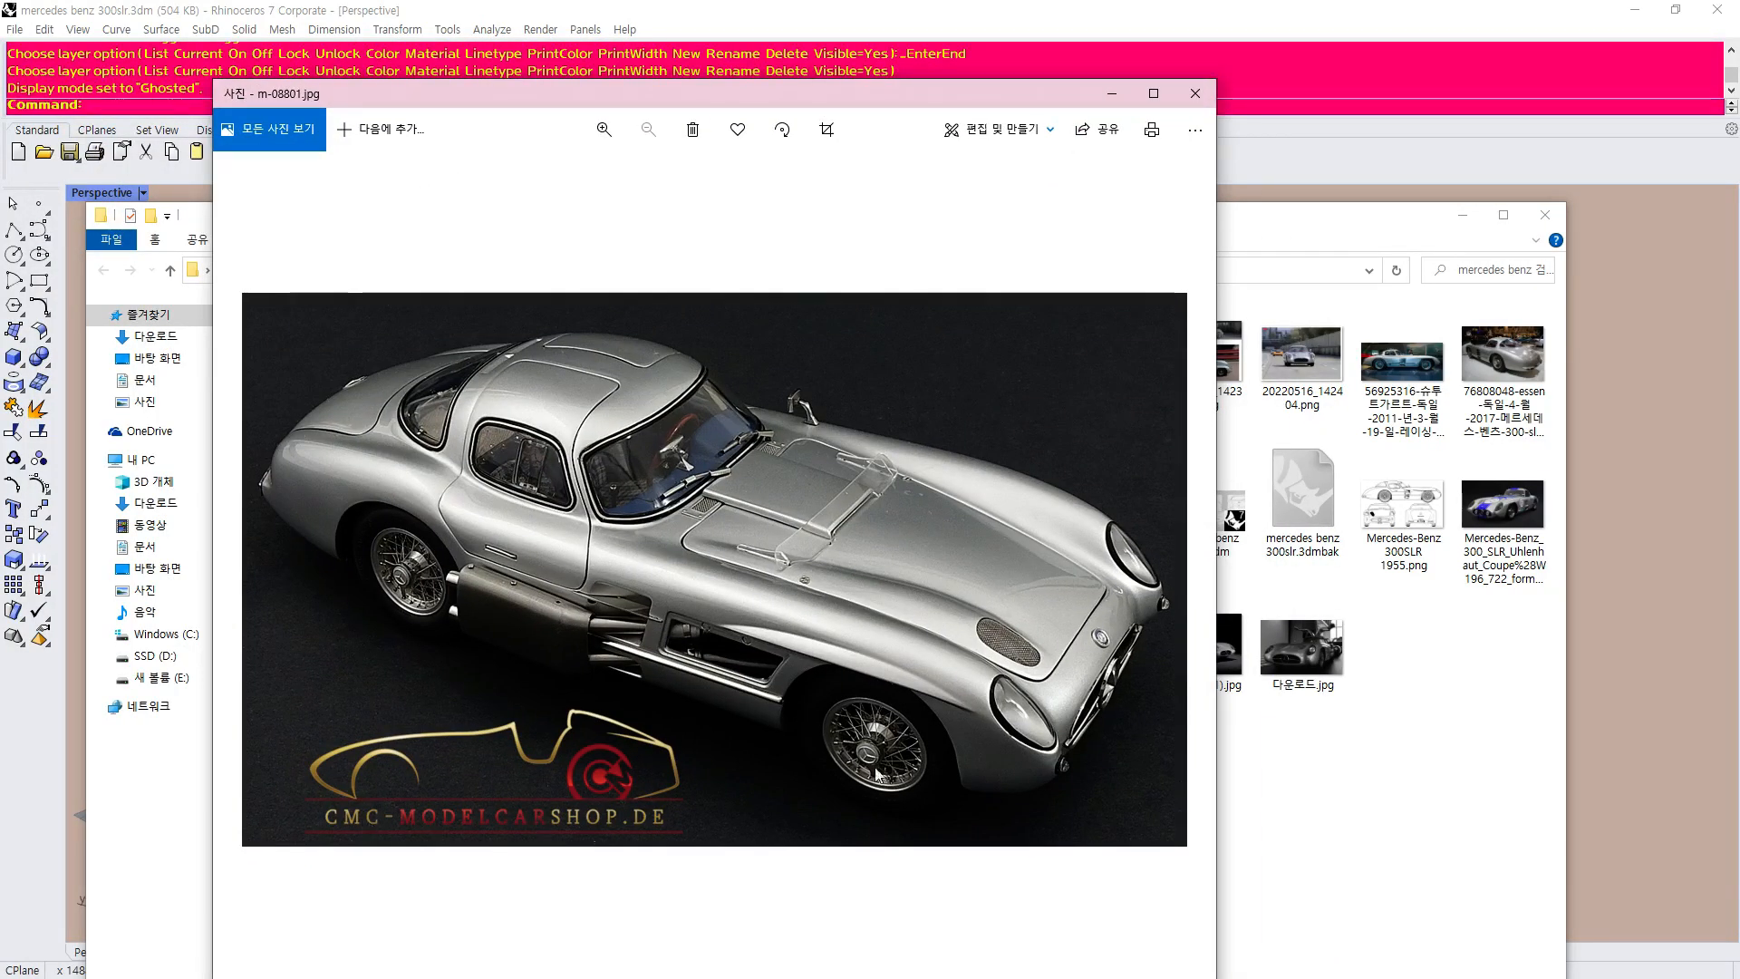
{"action": "left_click_drag", "start_coordinate": [1216, 729], "coordinate": [1643, 727]}
{"action": "left_click", "coordinate": [825, 132]}
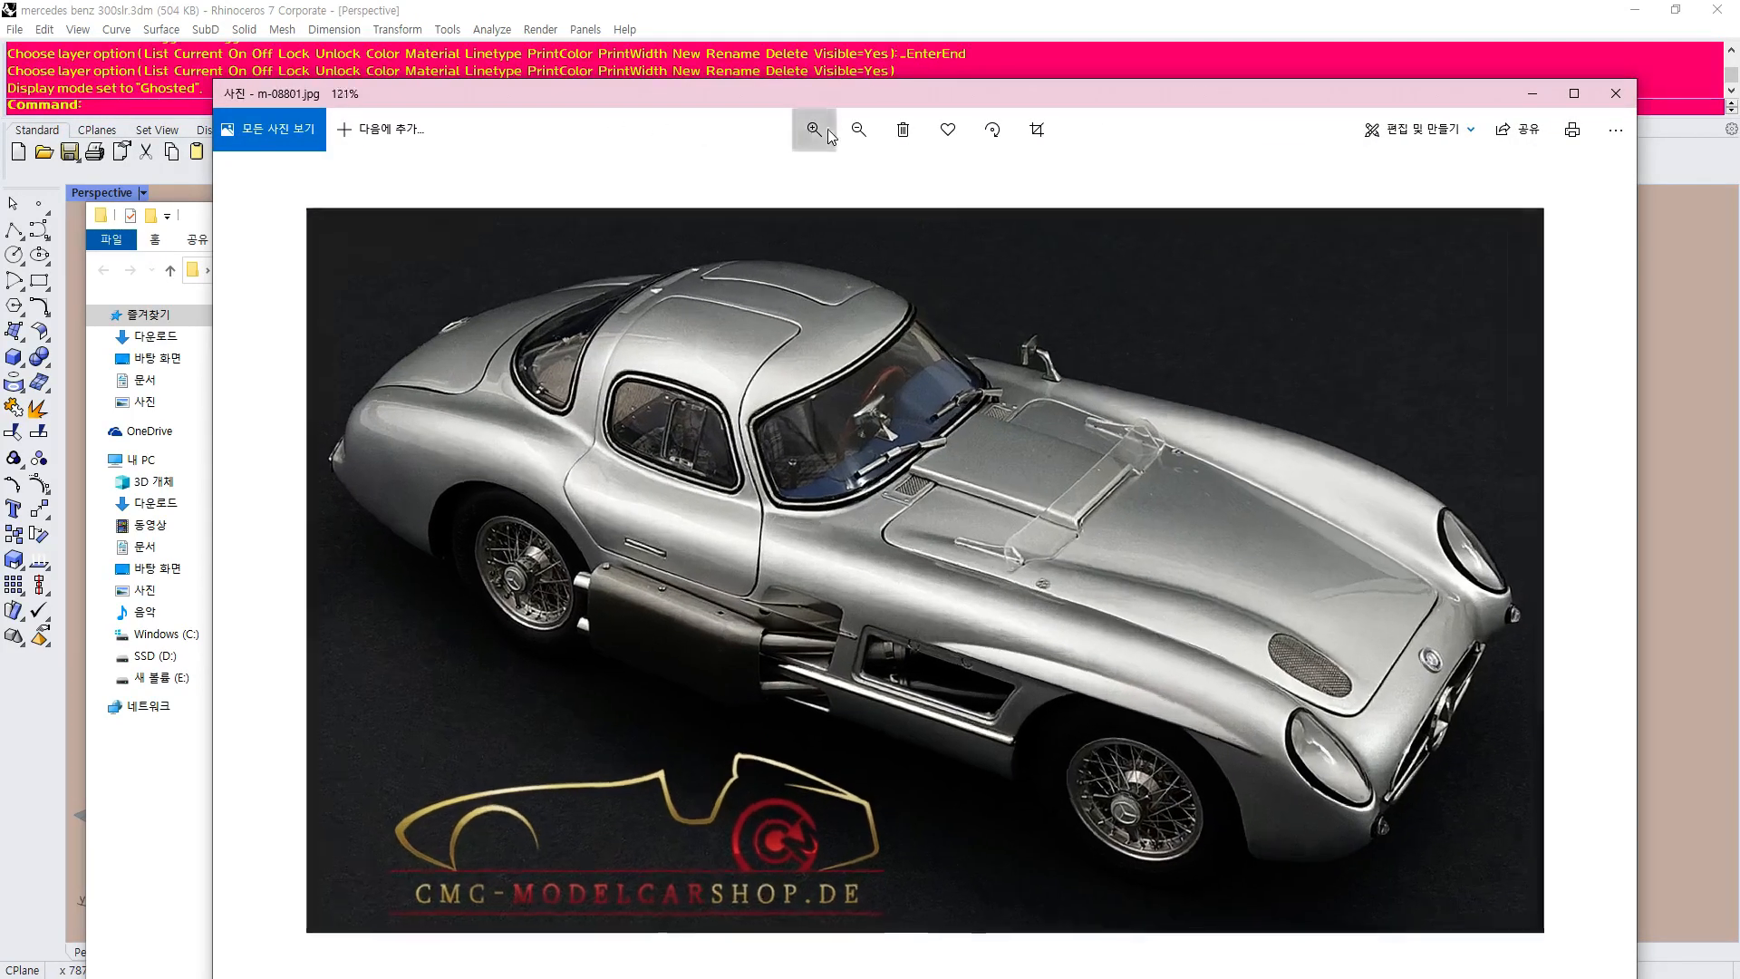
{"action": "left_click", "coordinate": [827, 133]}
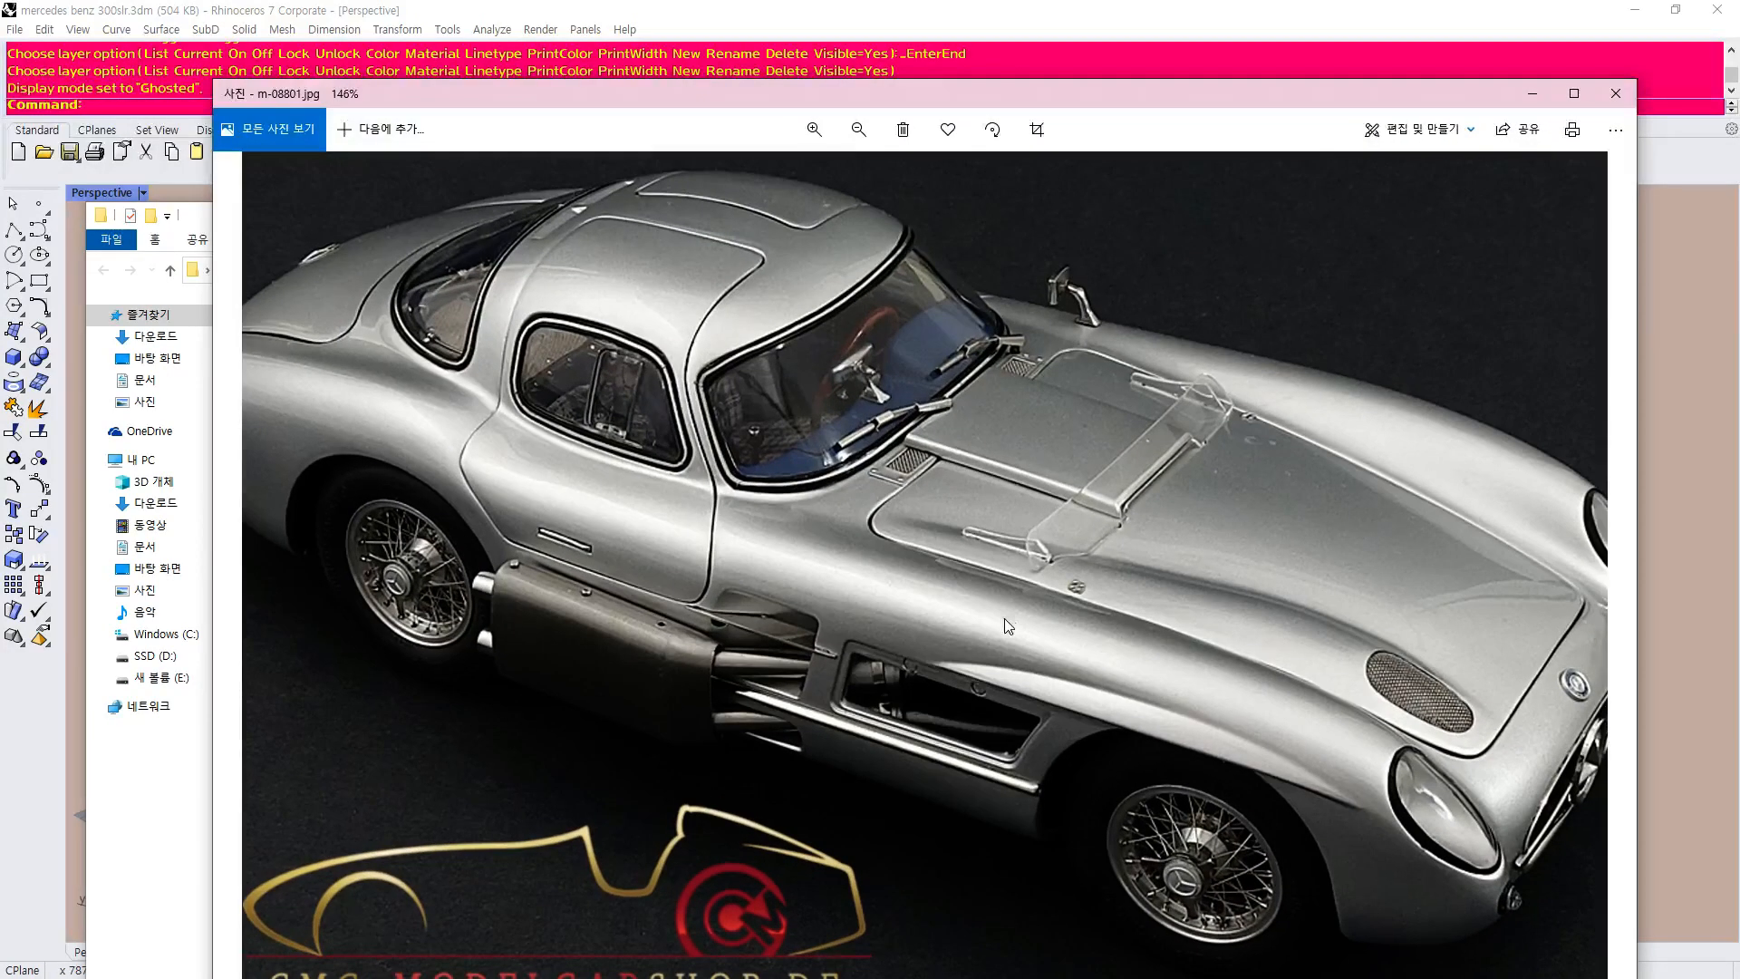
{"action": "double_click", "coordinate": [954, 482]}
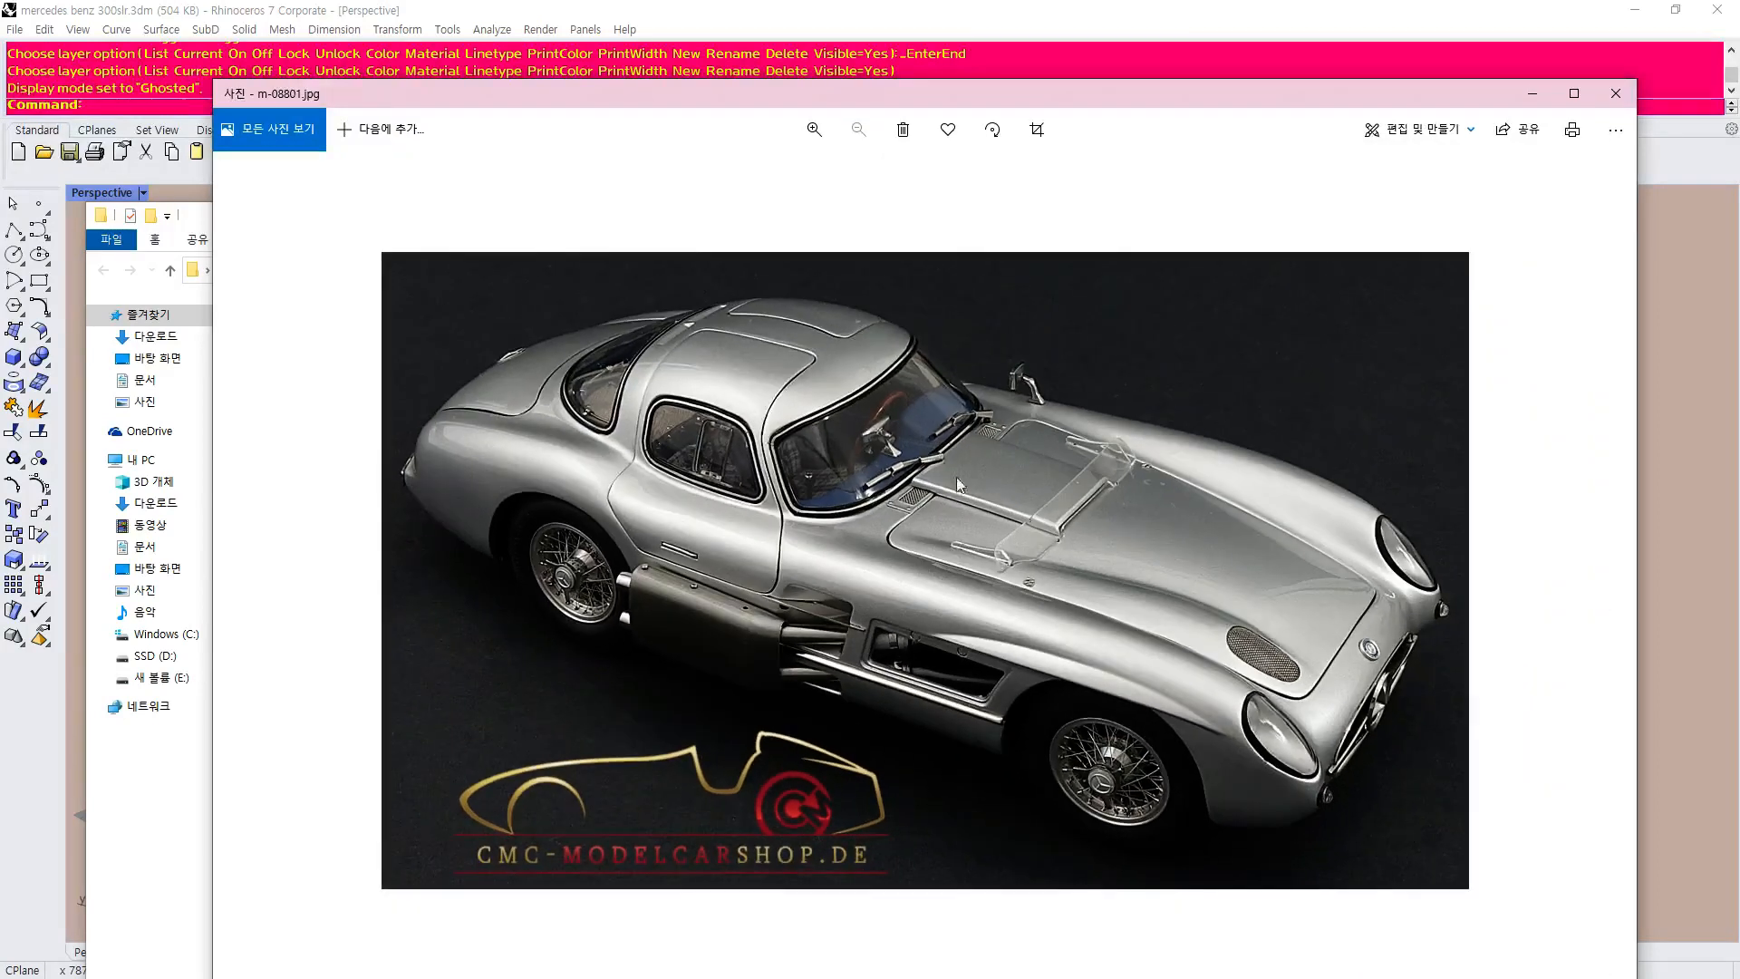
{"action": "left_click_drag", "start_coordinate": [1400, 93], "coordinate": [1273, 62]}
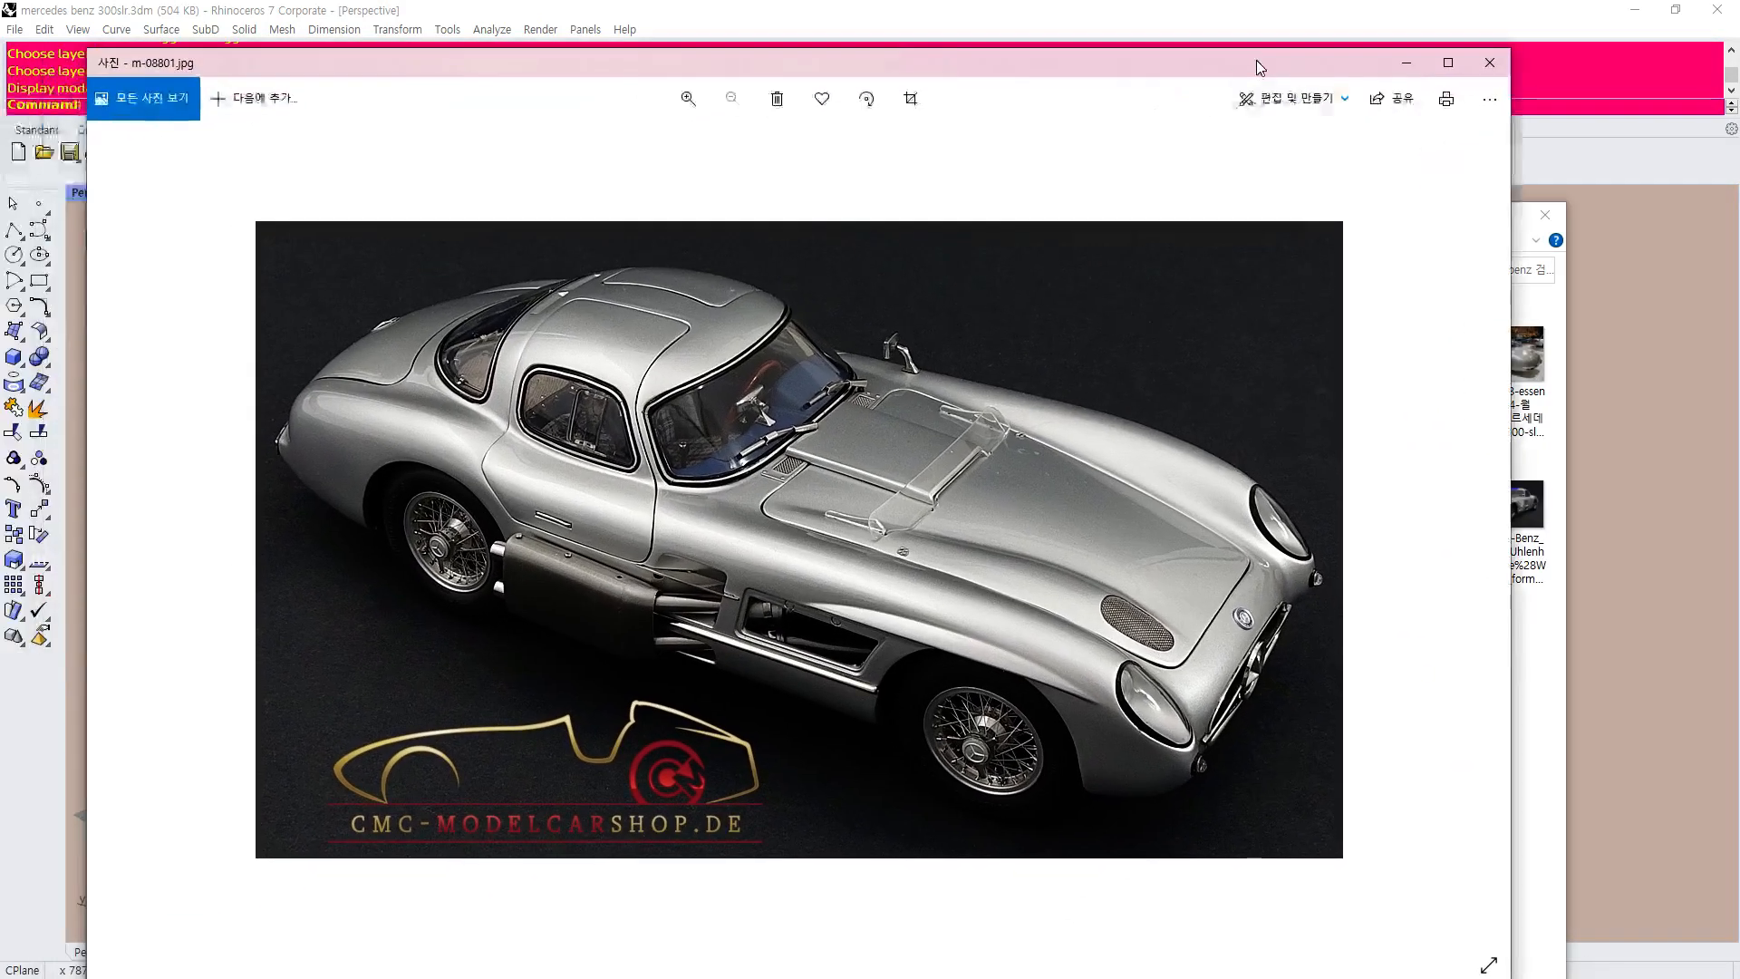
{"action": "left_click", "coordinate": [1497, 69]}
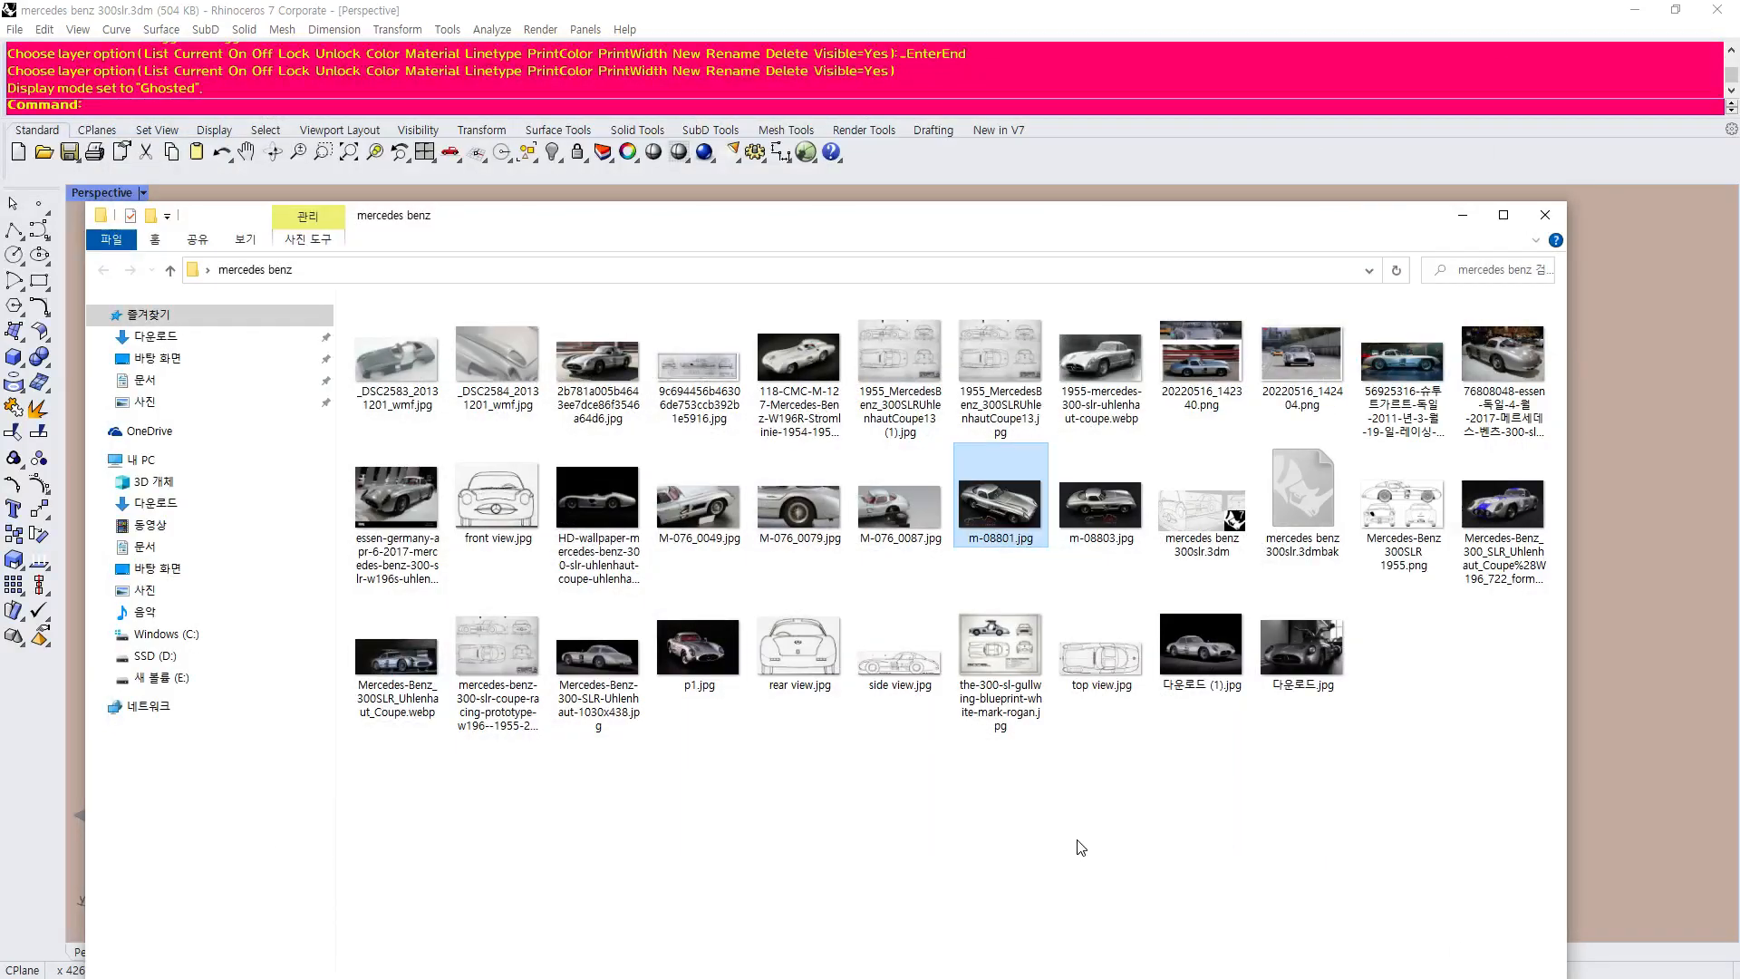
Reopen m-08801.jpg, examine the hood and front fender surfaces up close, and return to the photo folder.
{"action": "mouse_move", "coordinate": [1072, 222]}
{"action": "left_mouse_down"}
{"action": "mouse_move", "coordinate": [1042, 151]}
{"action": "mouse_move", "coordinate": [1022, 699]}
{"action": "mouse_move", "coordinate": [1063, 198]}
{"action": "left_mouse_up"}
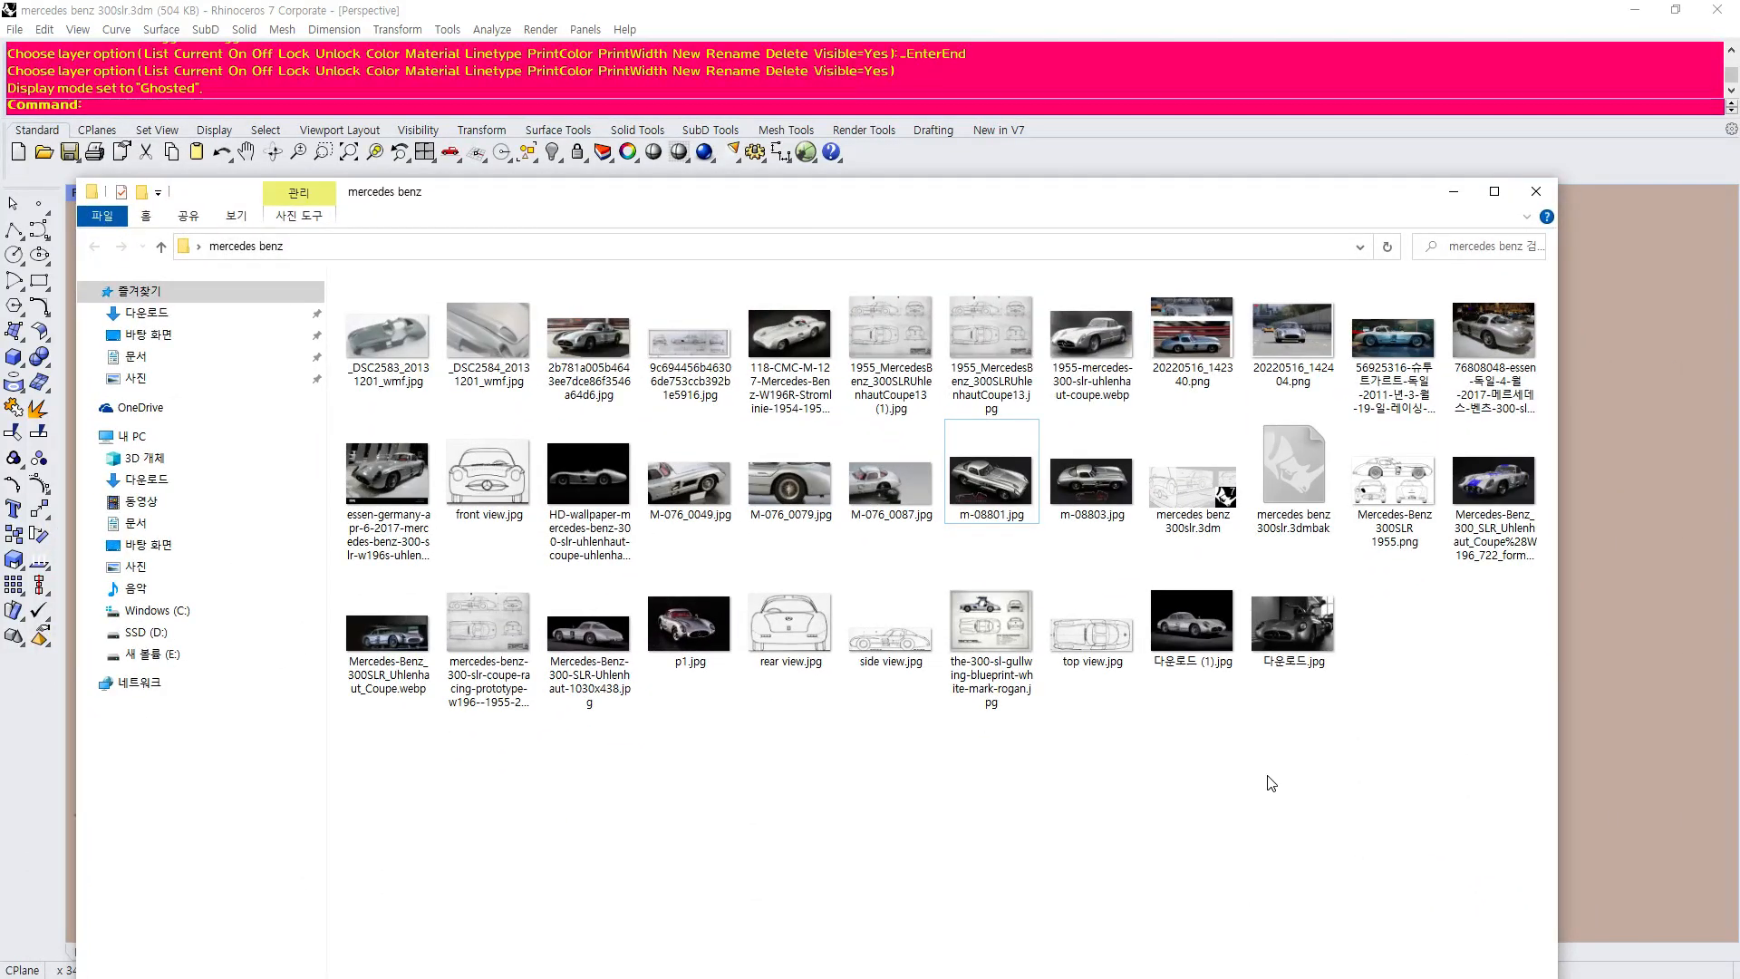
{"action": "double_click", "coordinate": [976, 480]}
{"action": "scroll", "coordinate": [975, 471], "scroll_direction": "up", "scroll_amount": 5}
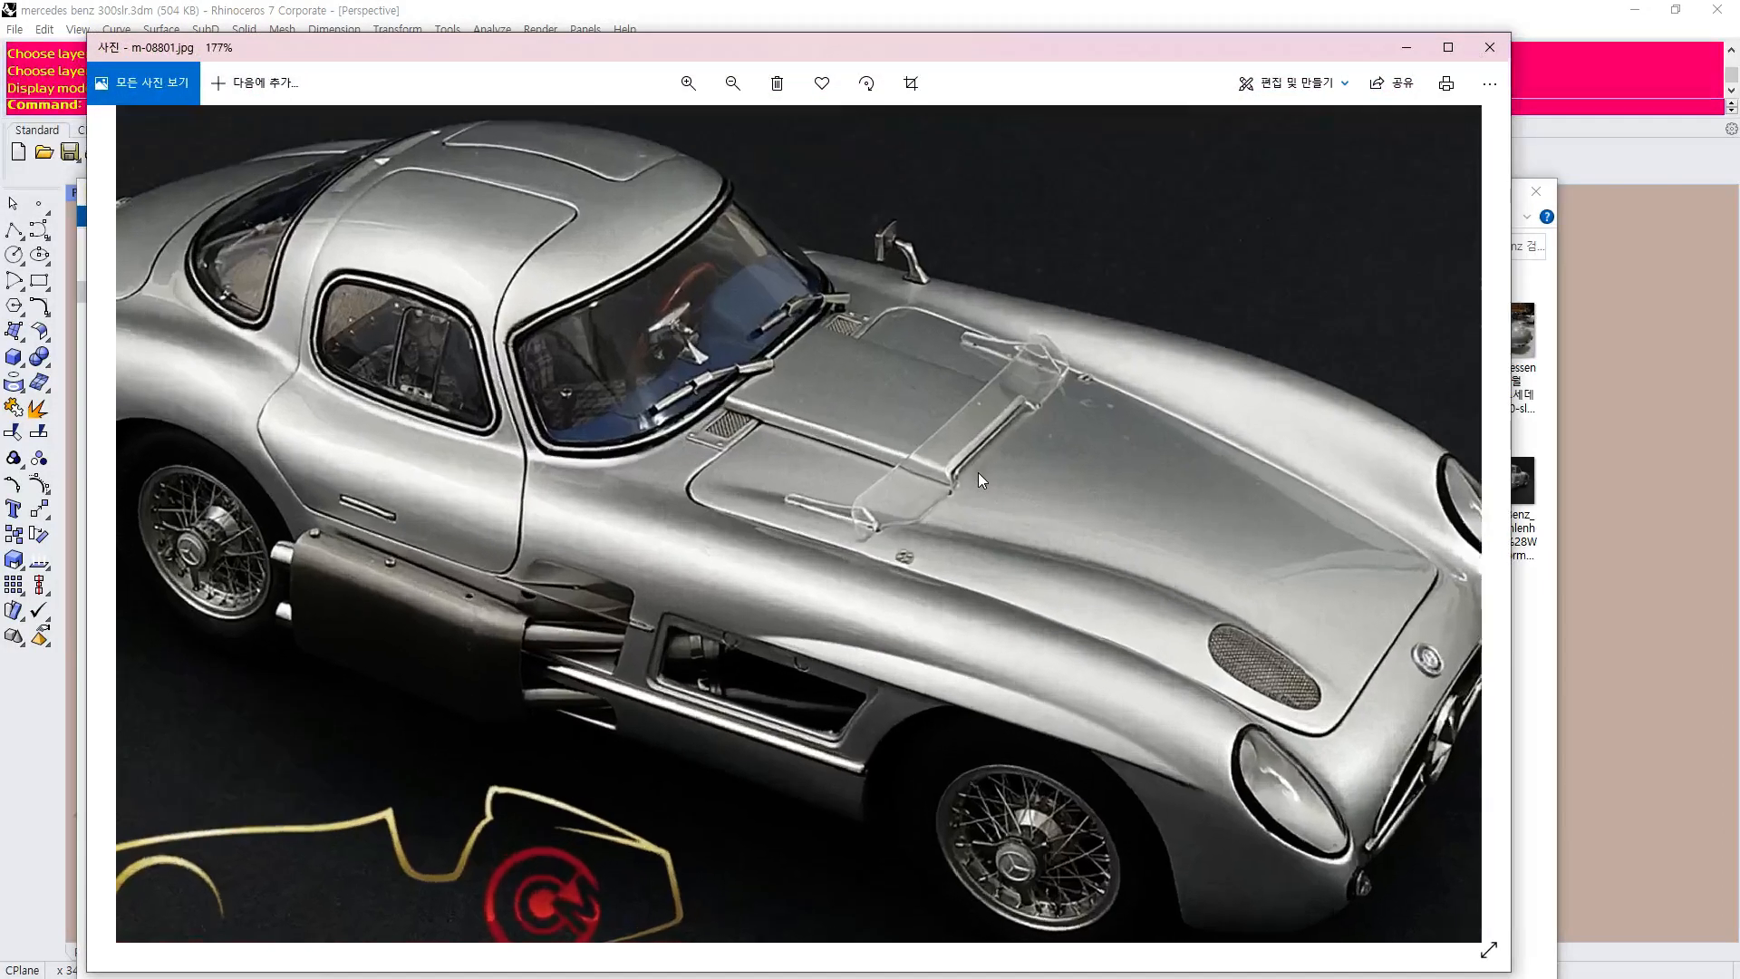
{"action": "scroll", "coordinate": [1031, 301], "scroll_direction": "down", "scroll_amount": 5}
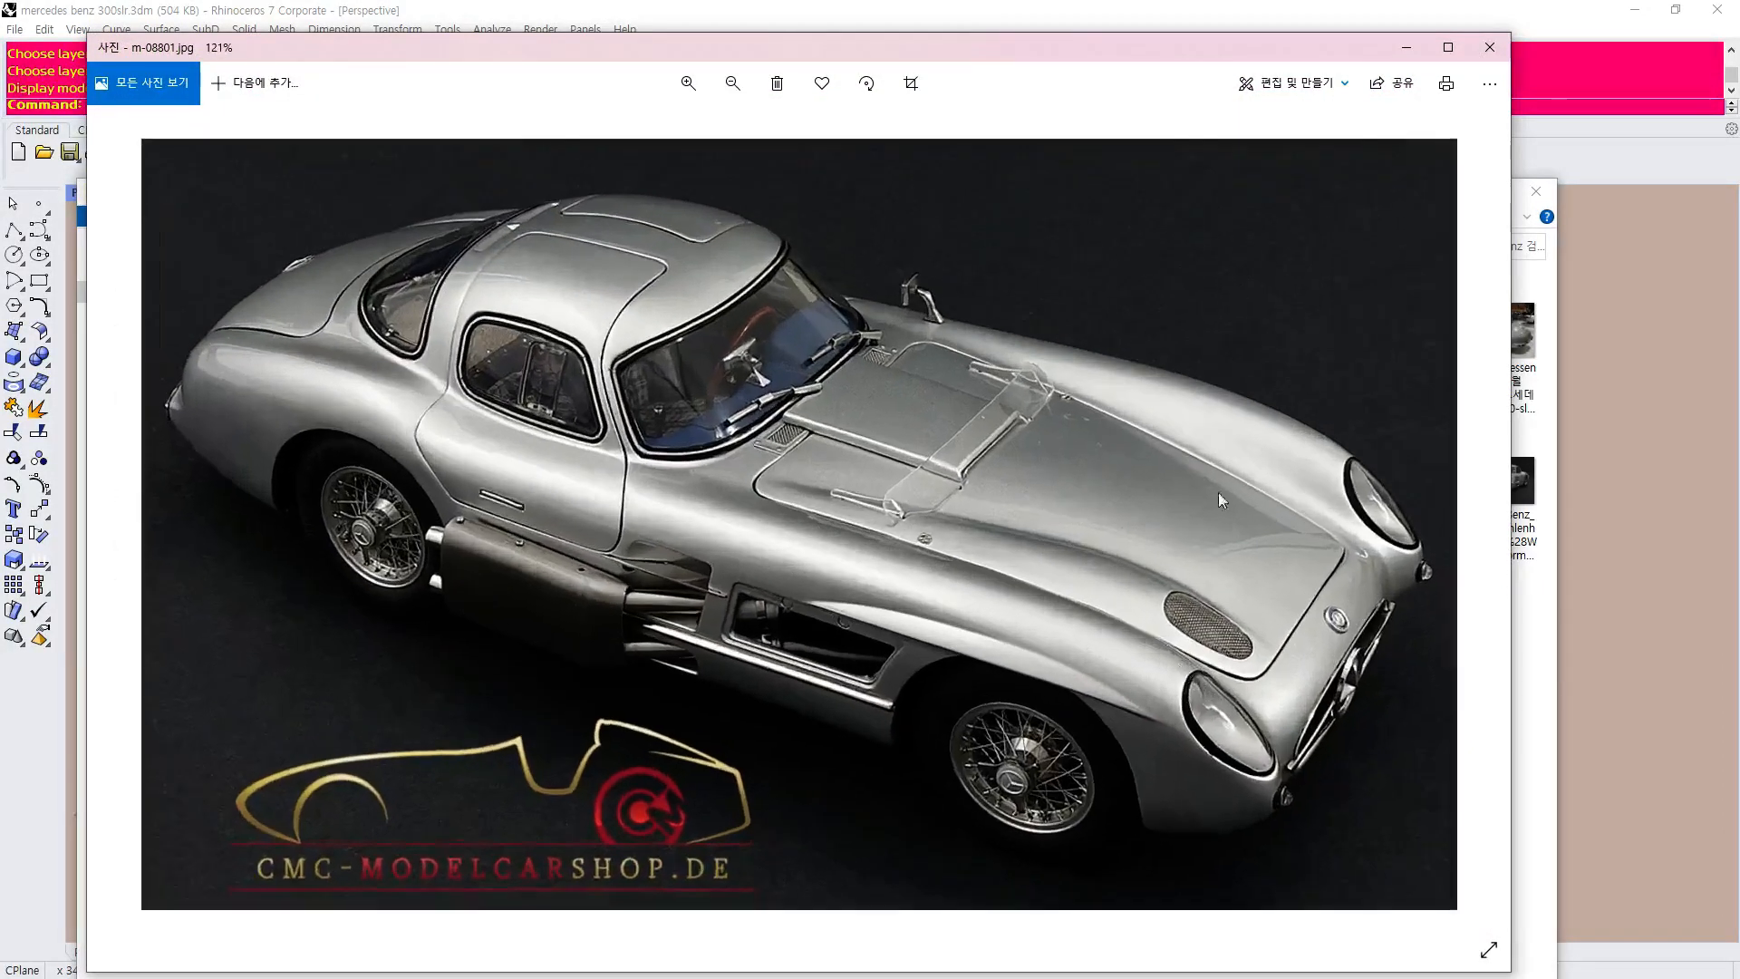
{"action": "scroll", "coordinate": [828, 551], "scroll_direction": "down", "scroll_amount": 2}
{"action": "left_click_drag", "start_coordinate": [1127, 46], "coordinate": [957, 302]}
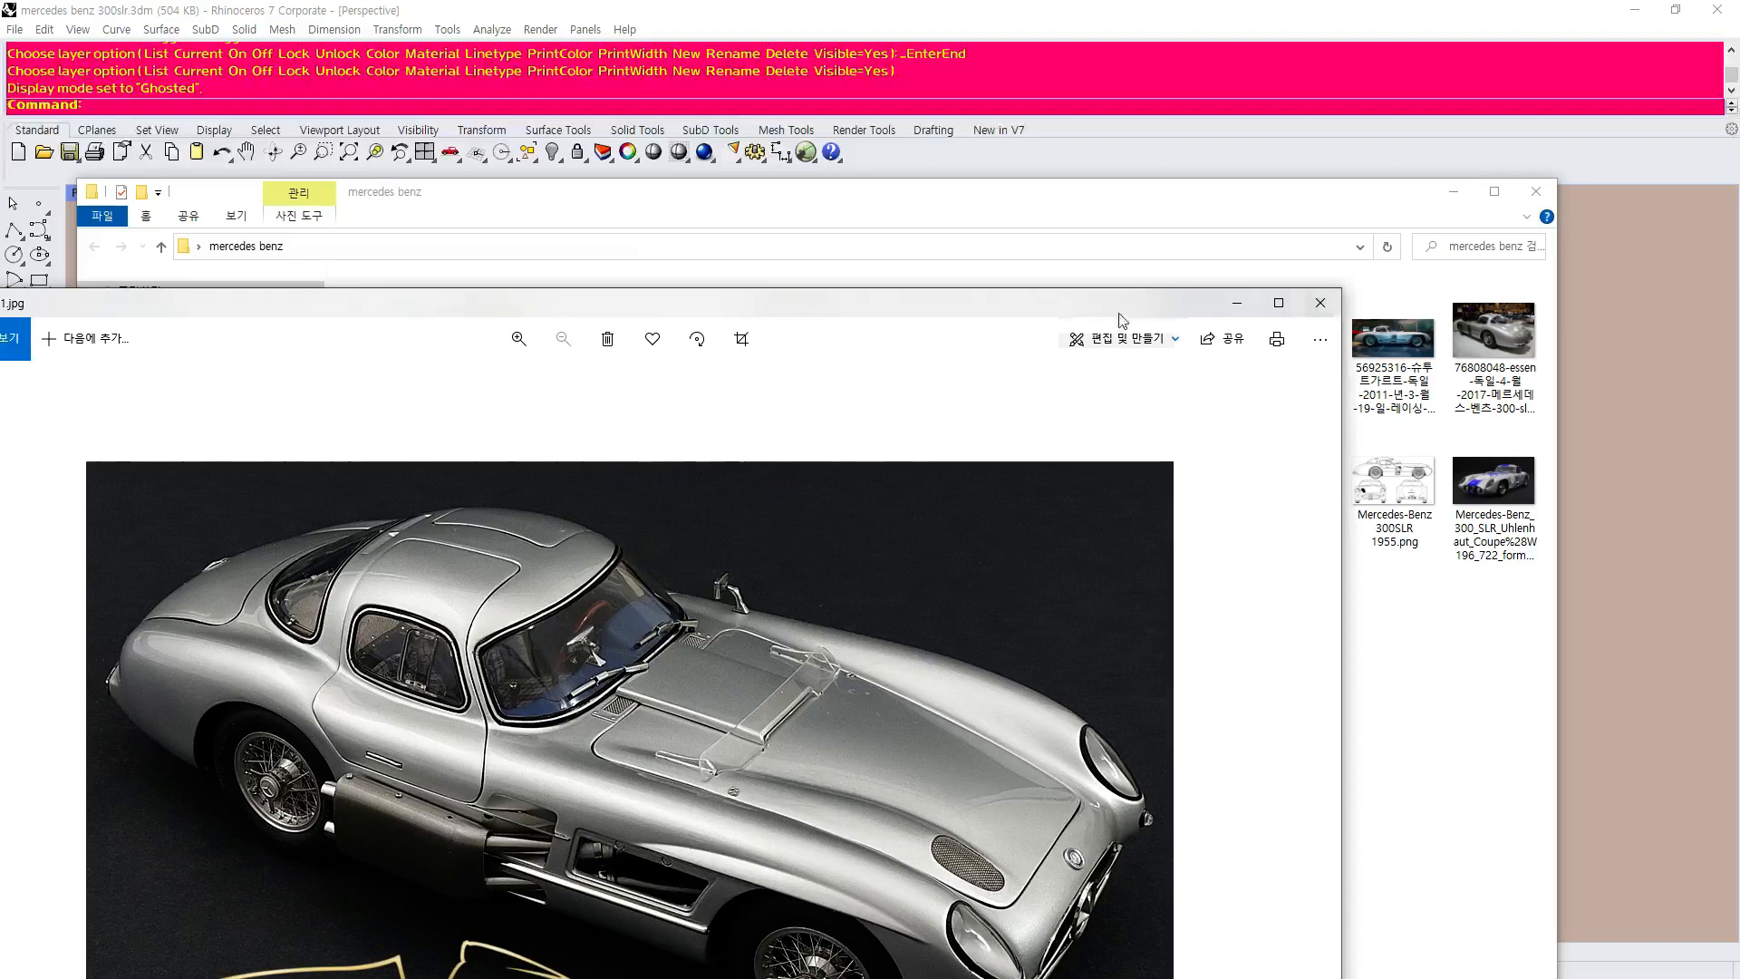
{"action": "left_click", "coordinate": [1311, 313]}
{"action": "left_click", "coordinate": [1314, 814]}
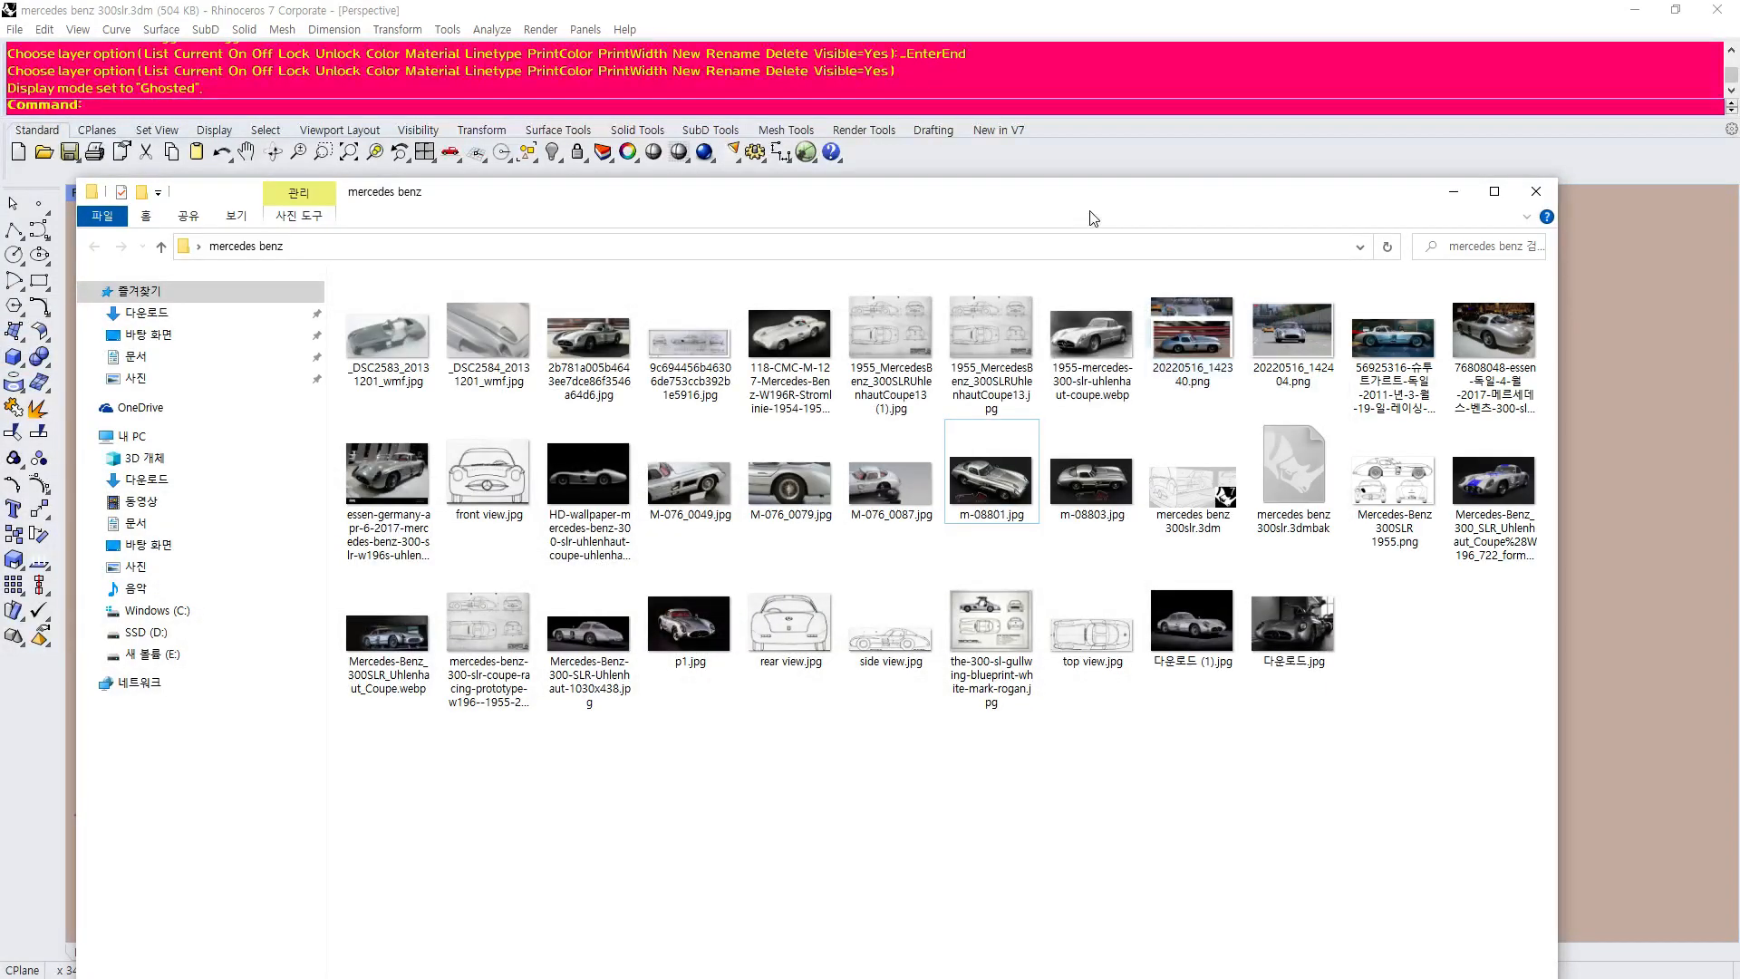
Open the side reference photo m-08803.jpg, inspect the fender and door contours up close, and close it.
{"action": "left_click_drag", "start_coordinate": [1086, 200], "coordinate": [1106, 118]}
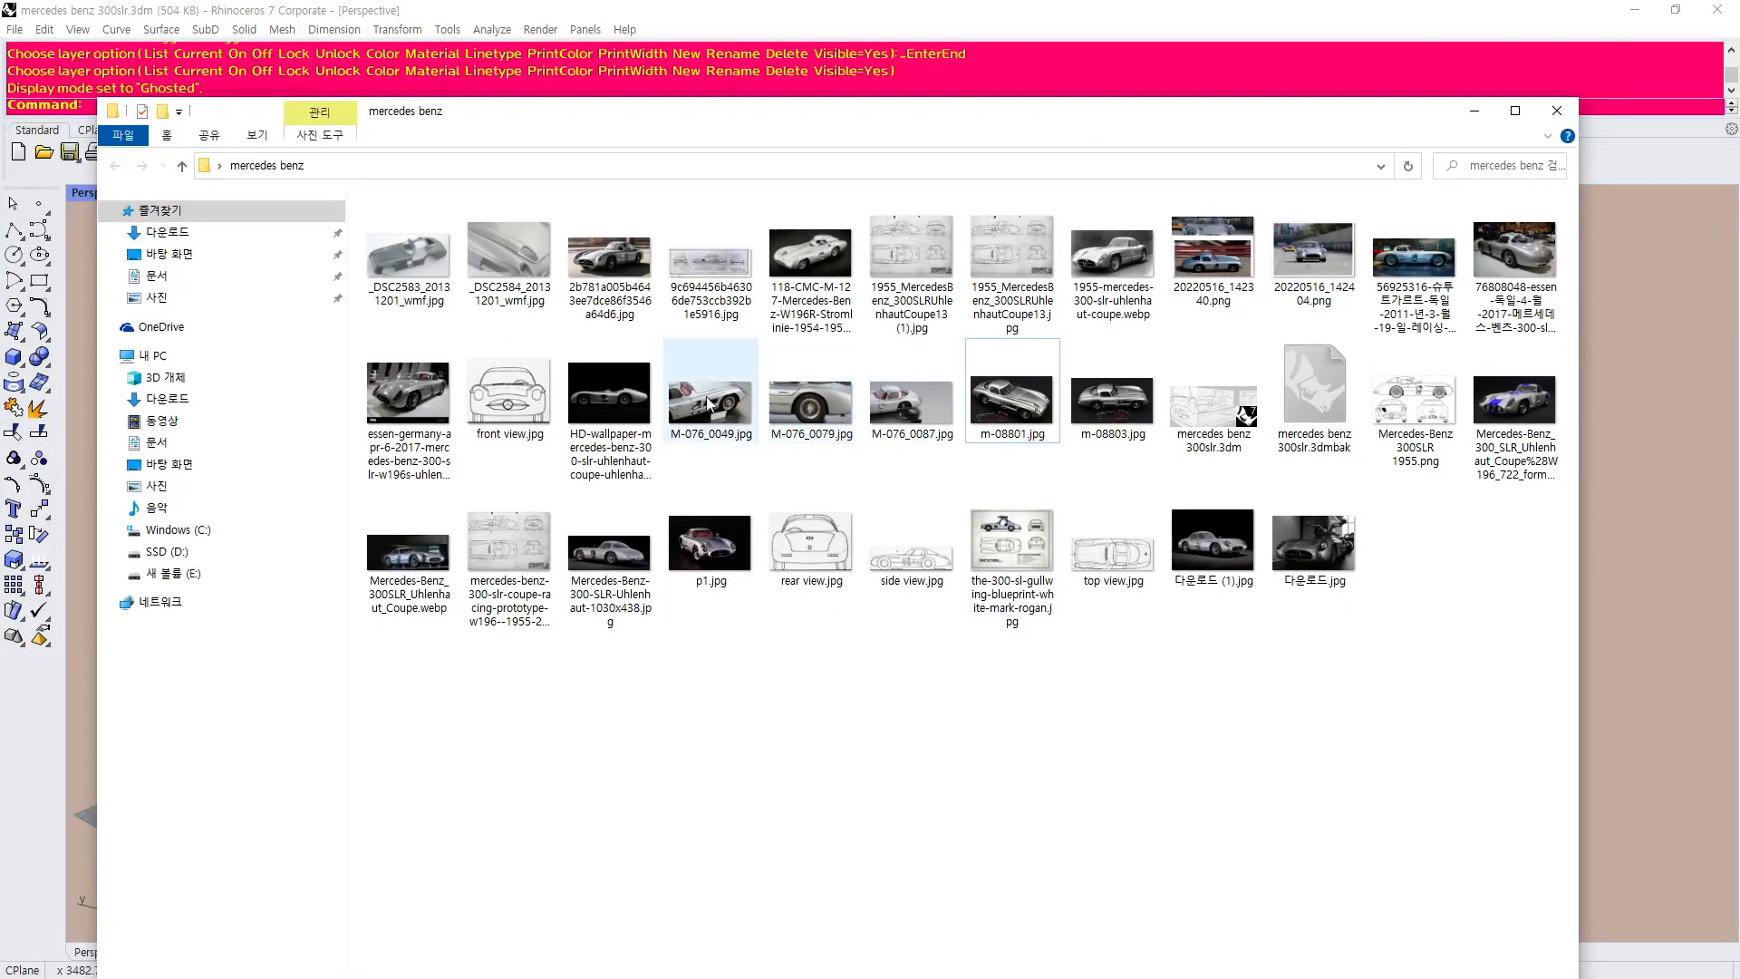
{"action": "left_click", "coordinate": [1113, 399]}
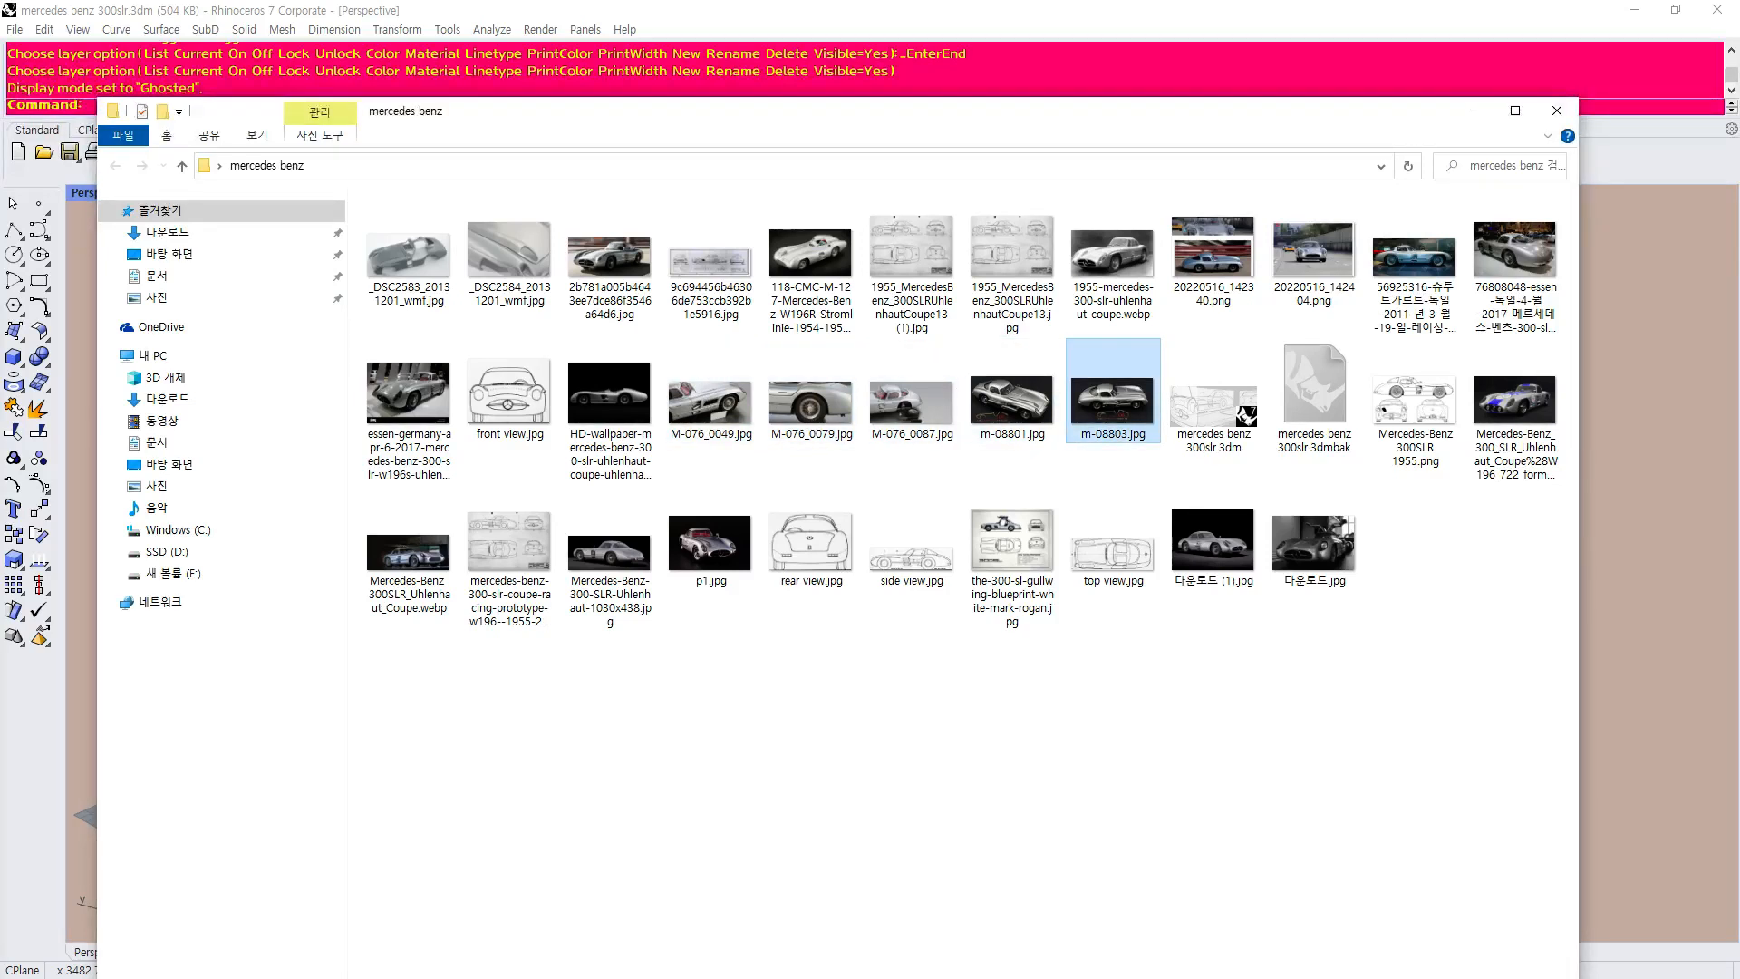
{"action": "double_click", "coordinate": [1113, 400]}
{"action": "scroll", "coordinate": [665, 498], "scroll_direction": "up", "scroll_amount": 4}
{"action": "scroll", "coordinate": [666, 499], "scroll_direction": "down", "scroll_amount": 3}
{"action": "scroll", "coordinate": [506, 399], "scroll_direction": "up", "scroll_amount": 5}
{"action": "scroll", "coordinate": [498, 401], "scroll_direction": "down", "scroll_amount": 3}
{"action": "left_click_drag", "start_coordinate": [1254, 697], "coordinate": [808, 675]}
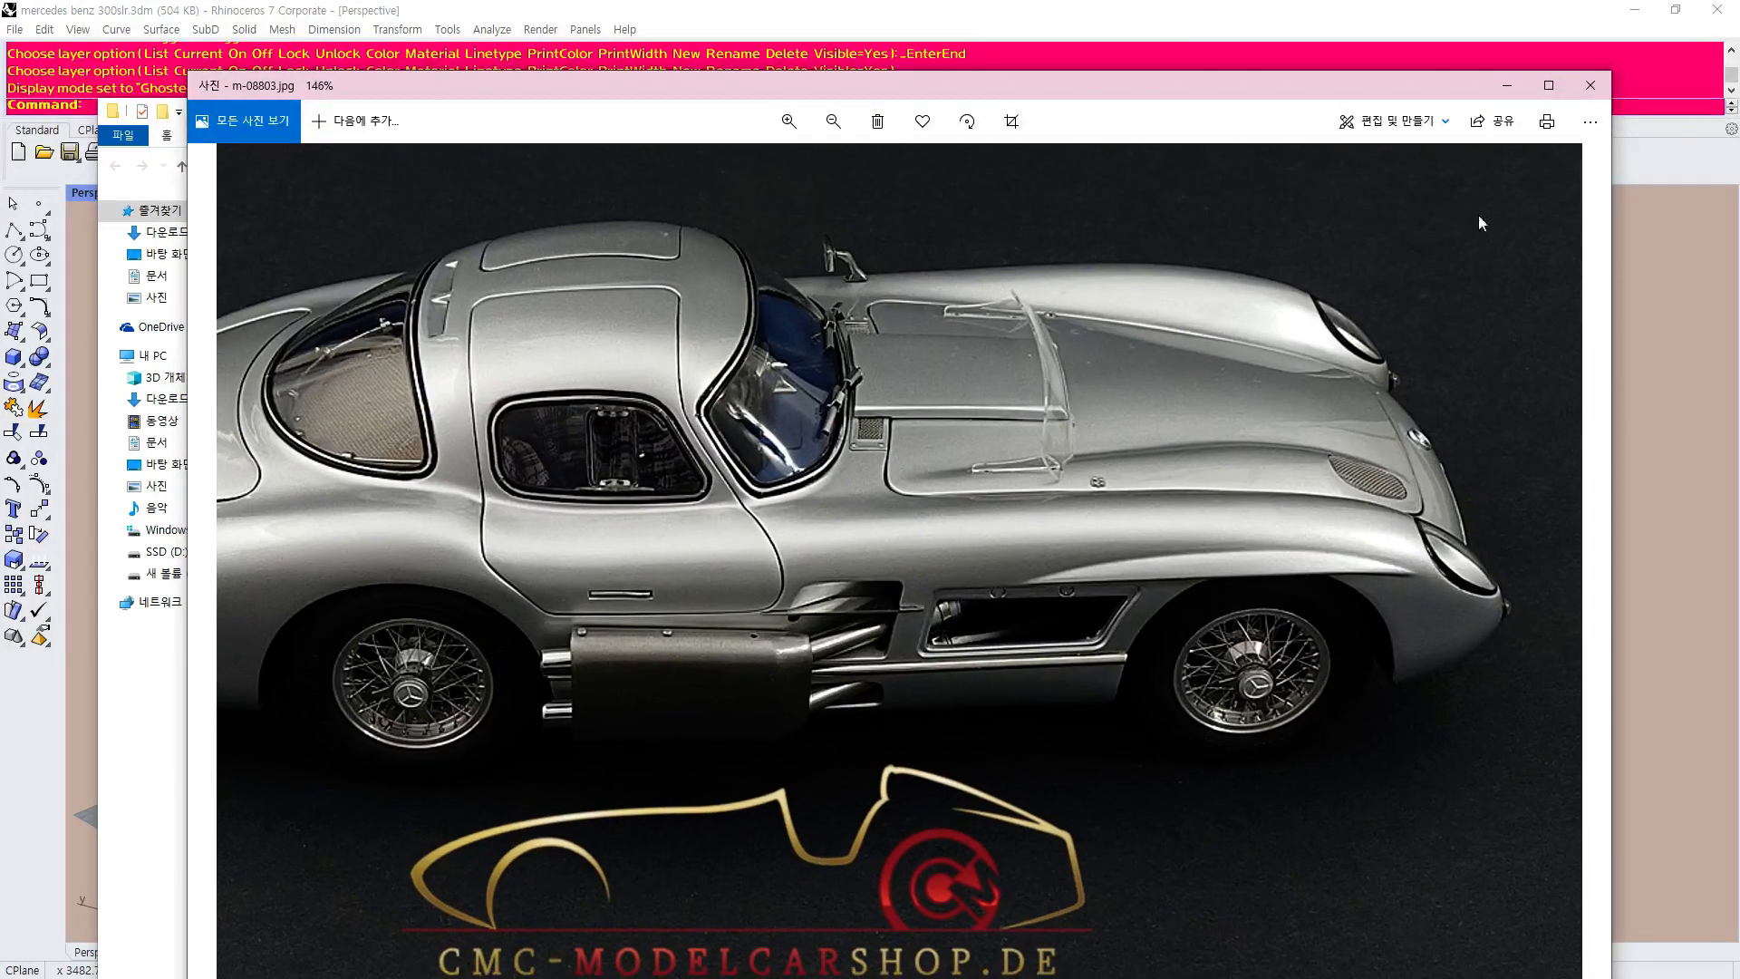
{"action": "left_click_drag", "start_coordinate": [1410, 91], "coordinate": [707, 291]}
{"action": "left_click", "coordinate": [885, 280]}
Open the front three-quarter photo p1.jpg, examine the nose, headlights and grille up close, and close it.
{"action": "double_click", "coordinate": [736, 549]}
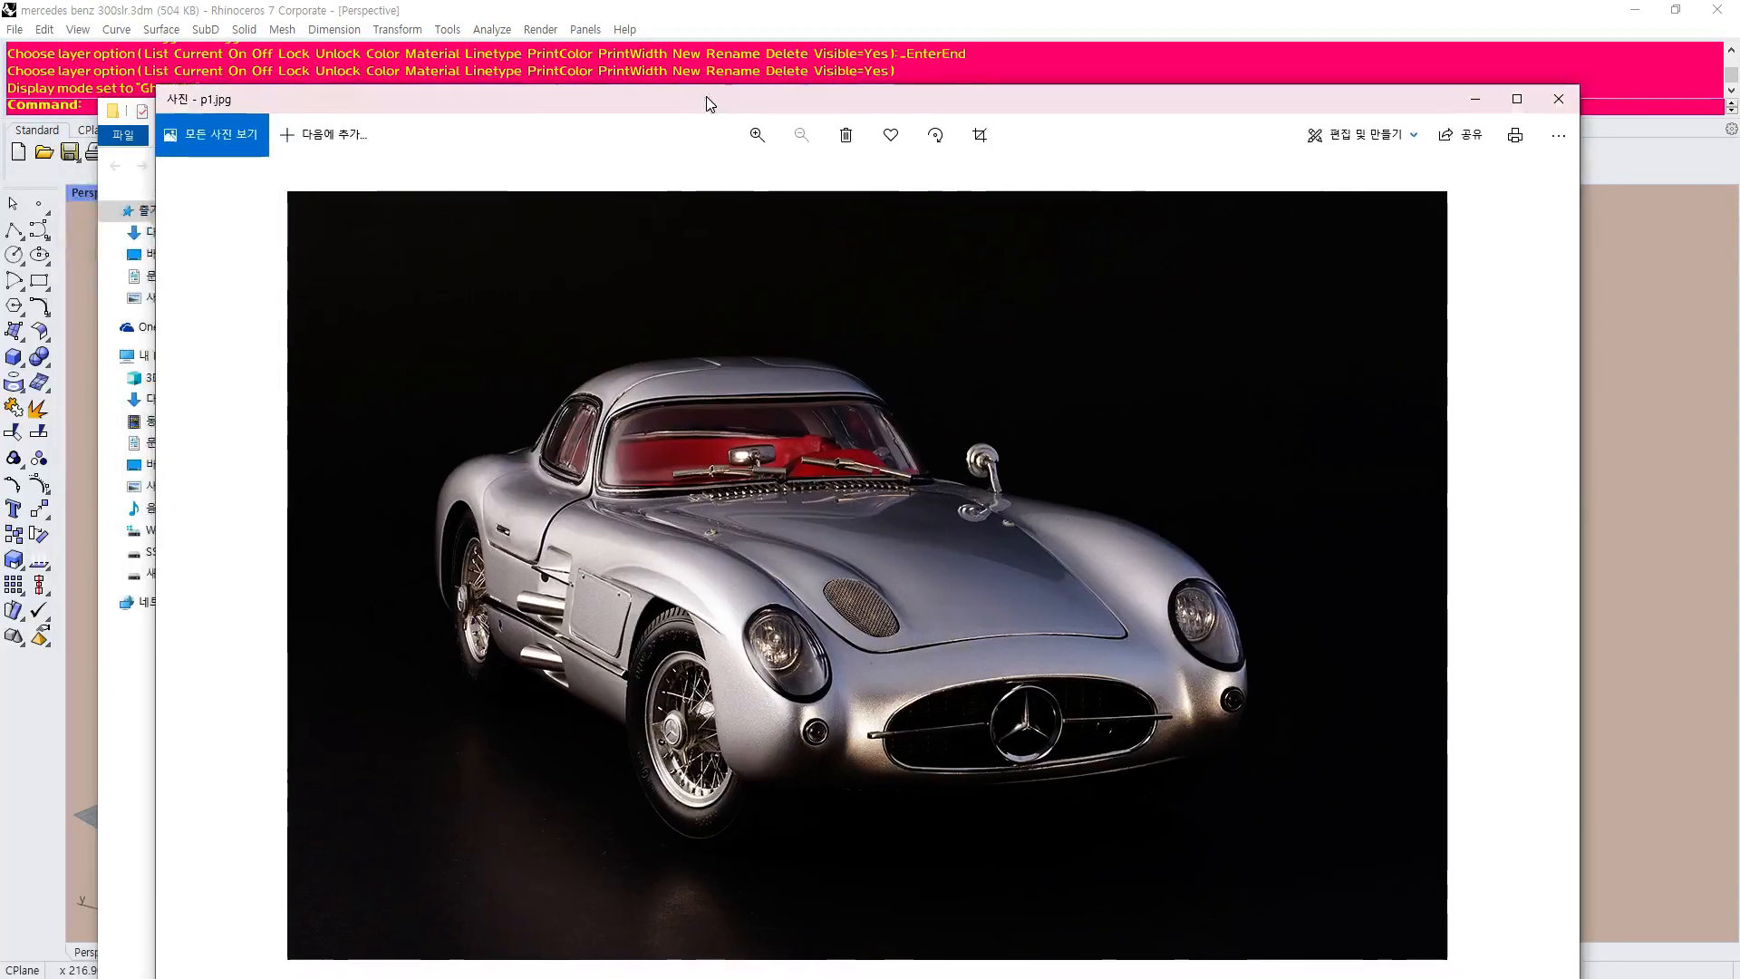
{"action": "scroll", "coordinate": [932, 796], "scroll_direction": "up", "scroll_amount": 4}
{"action": "scroll", "coordinate": [931, 794], "scroll_direction": "down", "scroll_amount": 3}
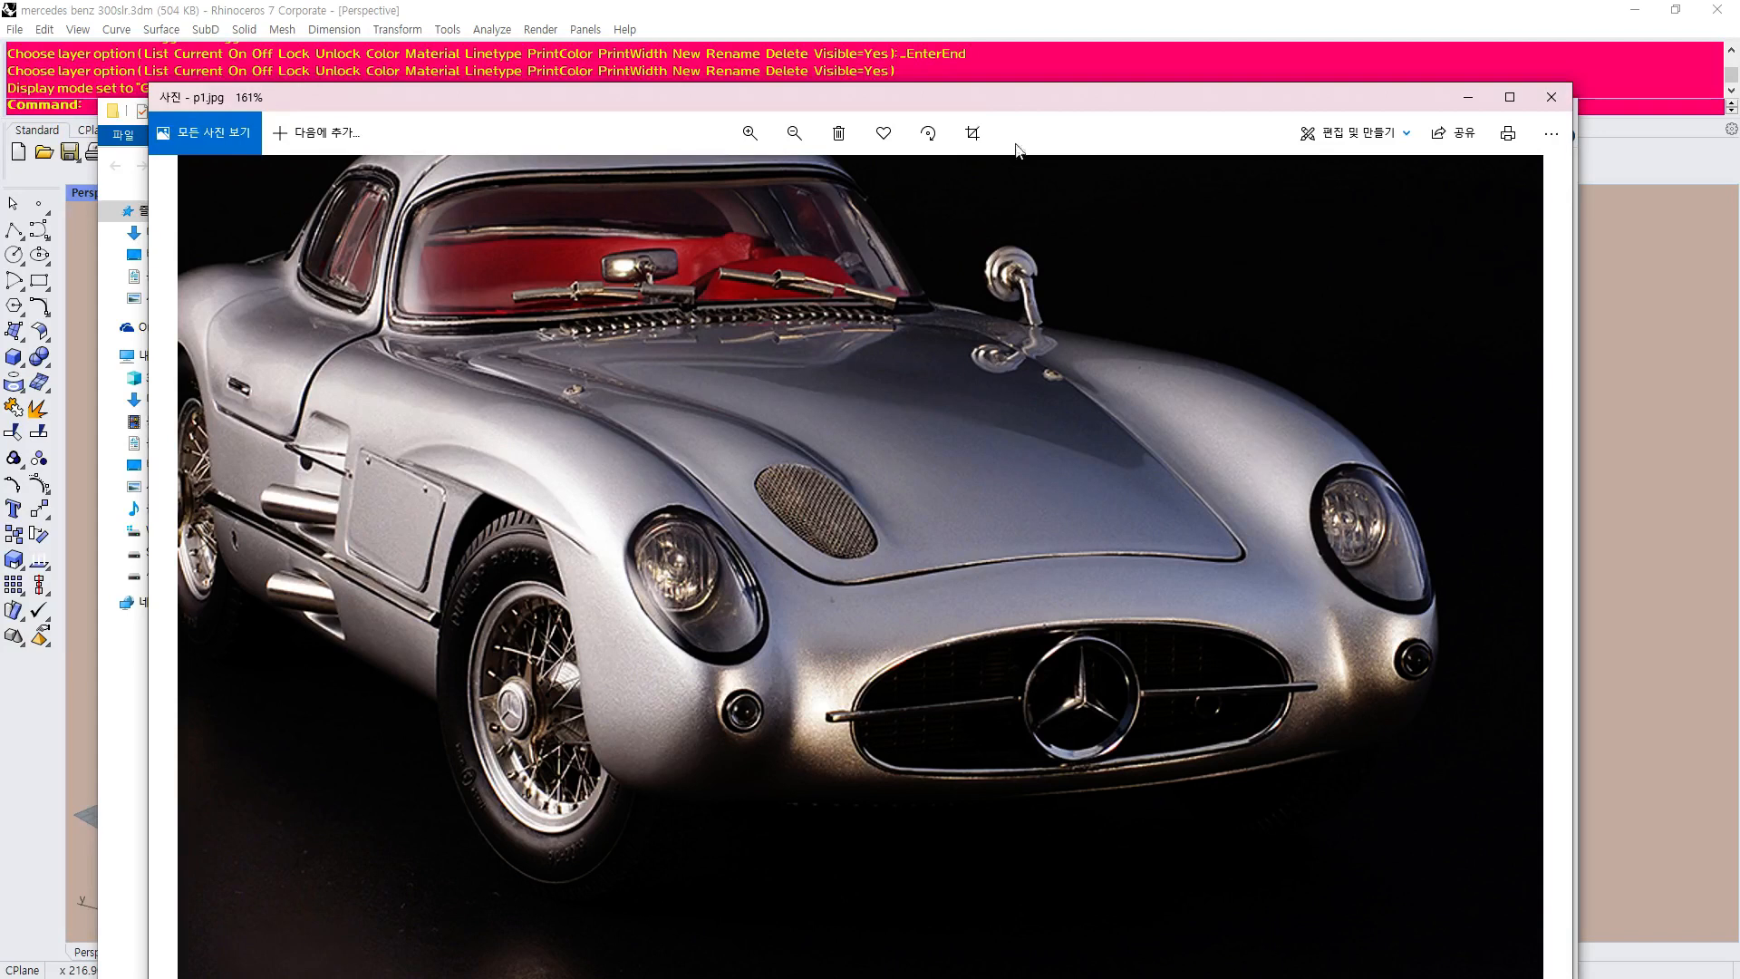
{"action": "left_click_drag", "start_coordinate": [1000, 110], "coordinate": [882, 152]}
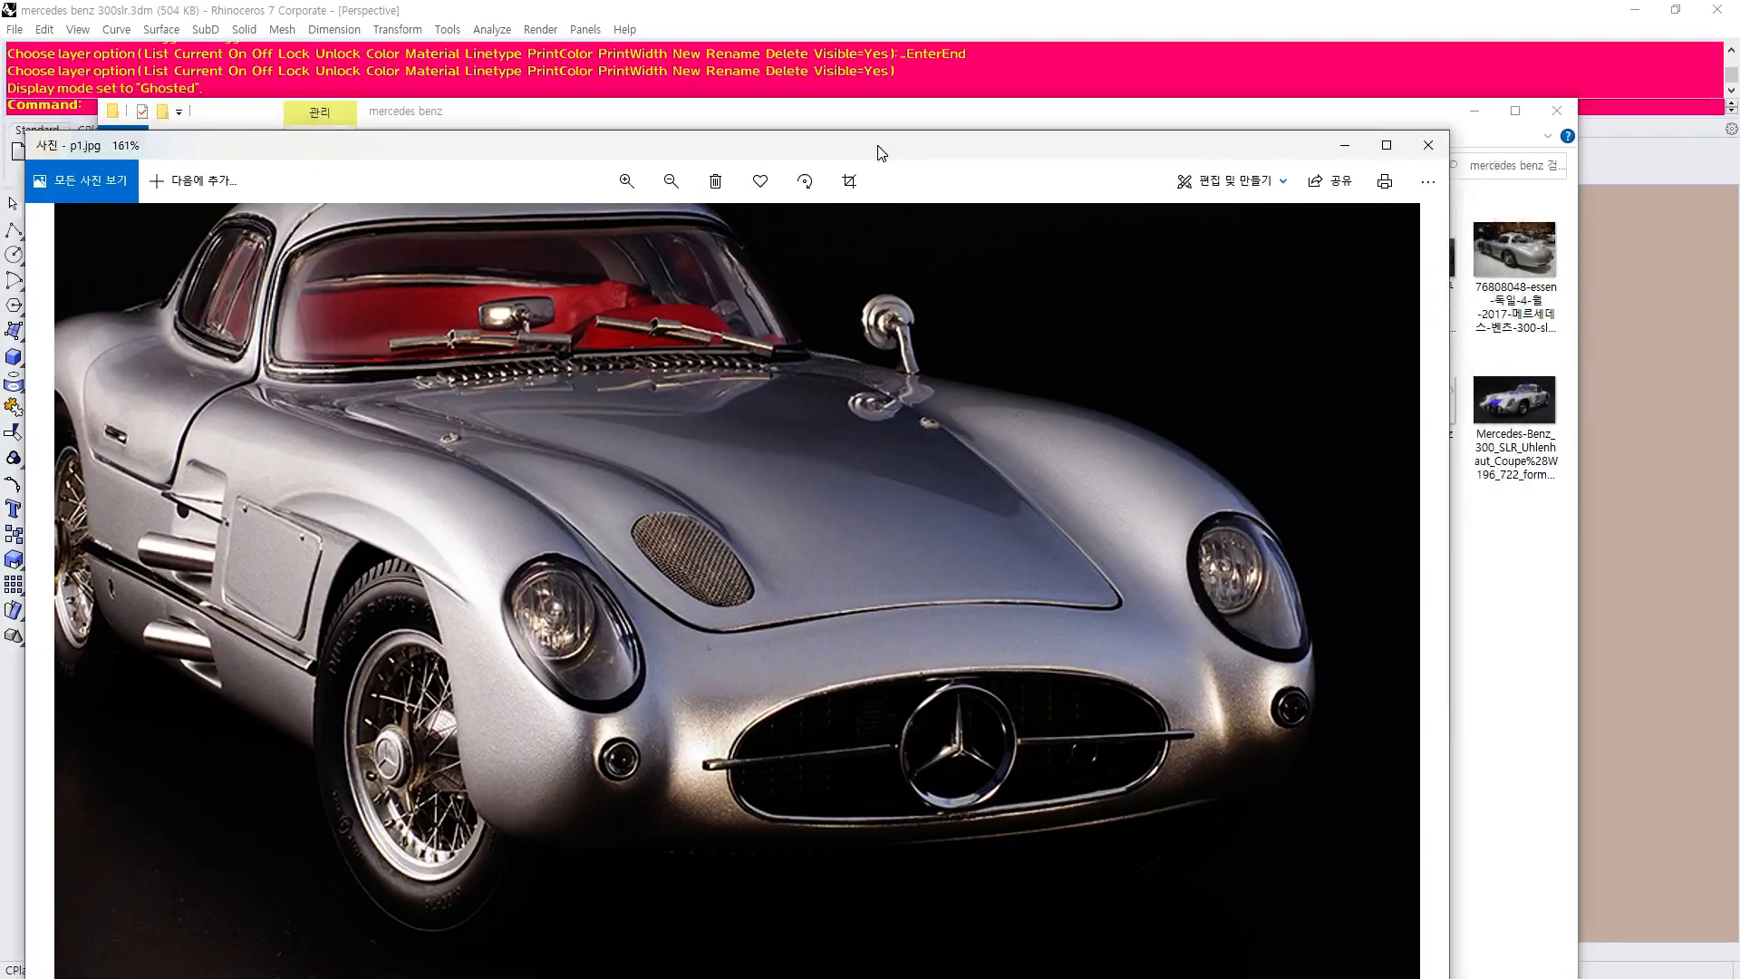
{"action": "left_click", "coordinate": [1428, 145]}
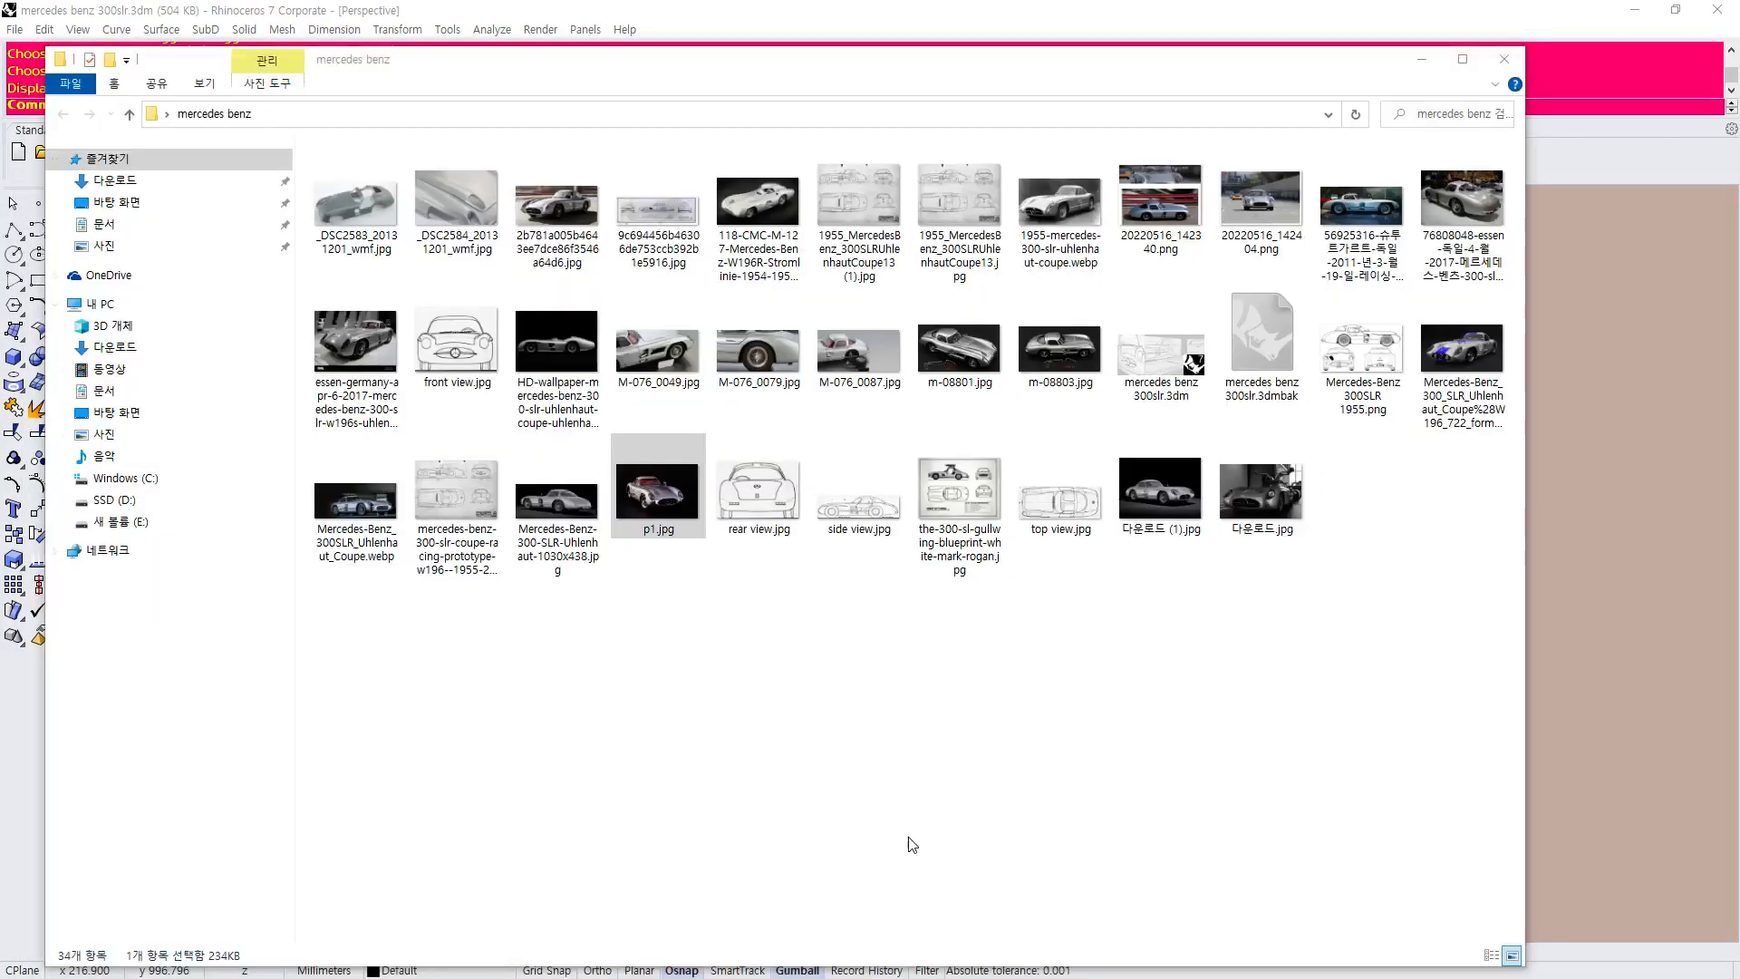
Reopen p1.jpg, study how the front fenders flow into the hood and nose, and return to the Rhino model.
{"action": "left_click", "coordinate": [856, 741]}
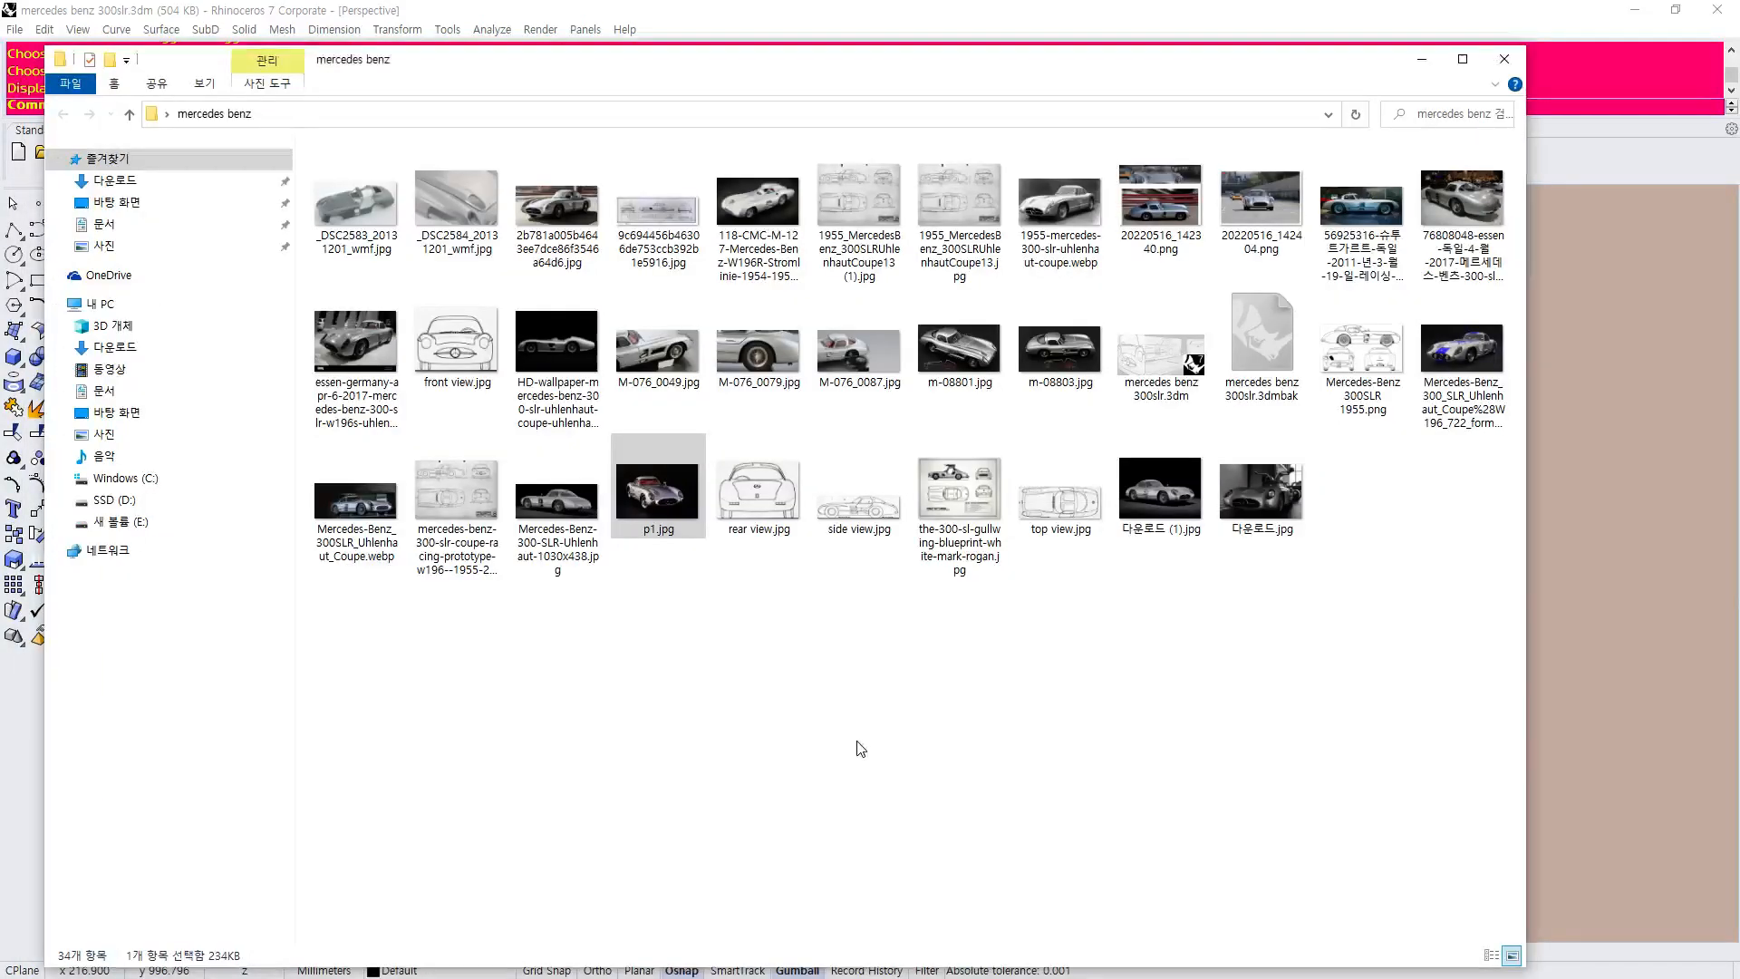
{"action": "double_click", "coordinate": [670, 481]}
{"action": "scroll", "coordinate": [649, 561], "scroll_direction": "up", "scroll_amount": 1}
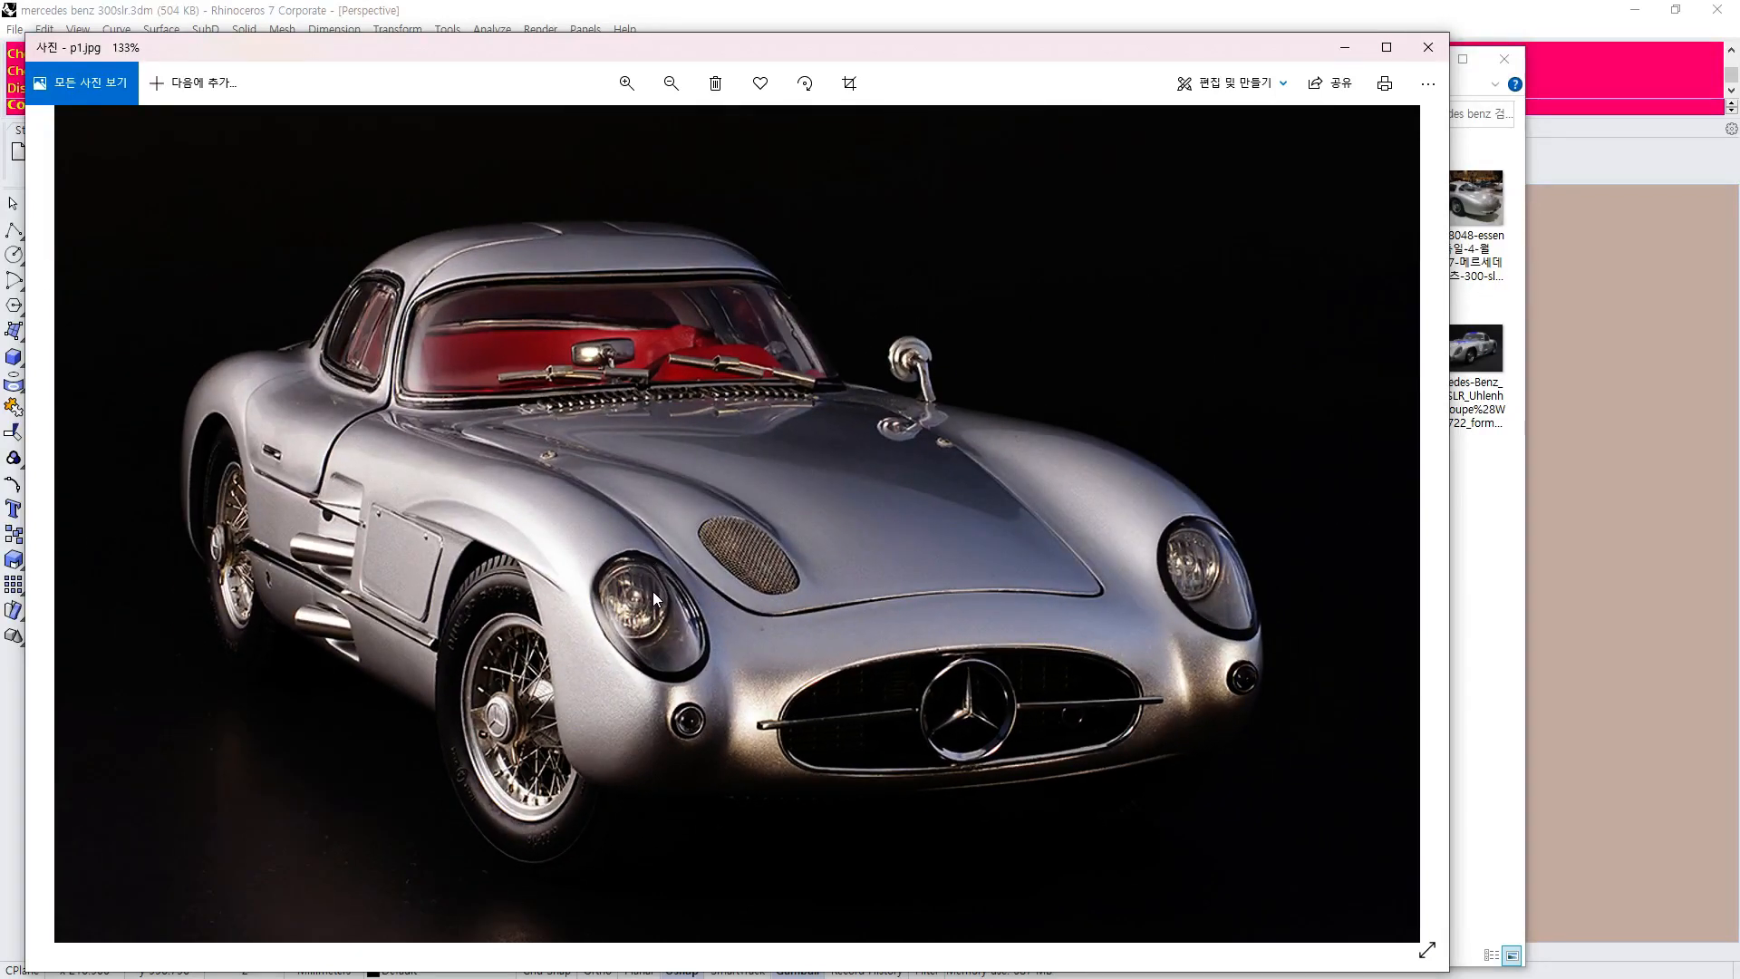
{"action": "scroll", "coordinate": [652, 591], "scroll_direction": "down", "scroll_amount": 1}
{"action": "scroll", "coordinate": [580, 677], "scroll_direction": "up", "scroll_amount": 2}
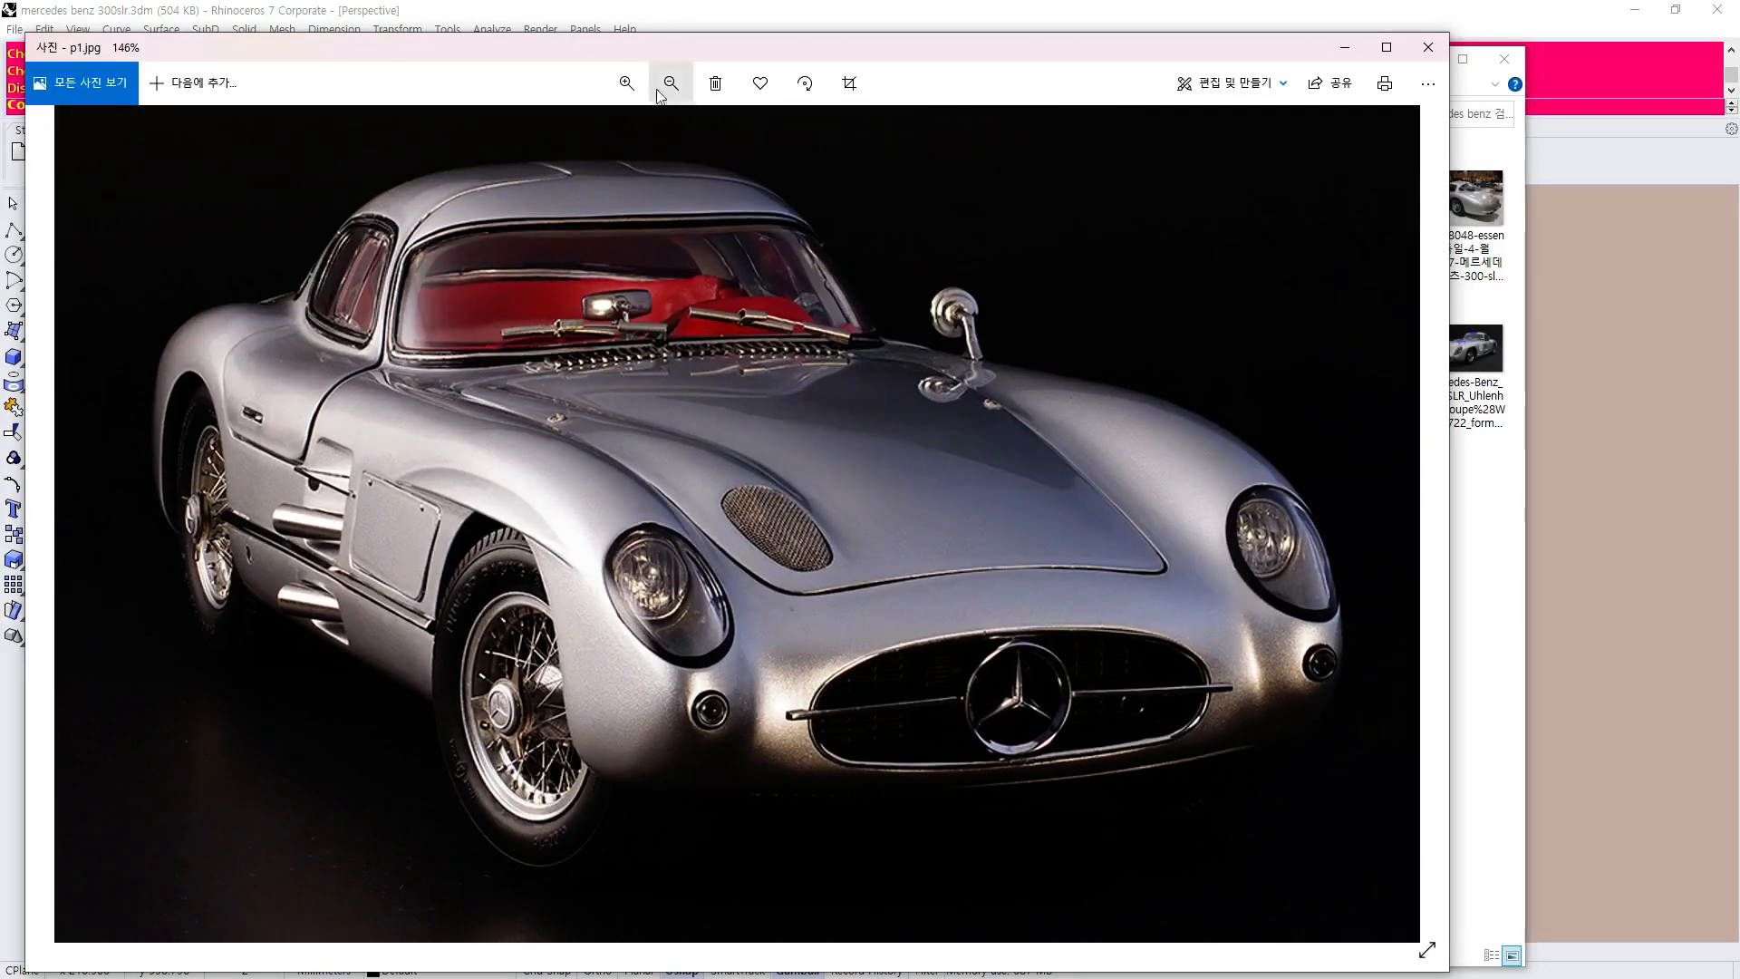
{"action": "left_click_drag", "start_coordinate": [661, 54], "coordinate": [718, 80]}
{"action": "left_click_drag", "start_coordinate": [1101, 80], "coordinate": [1133, 131]}
{"action": "left_click", "coordinate": [1423, 62]}
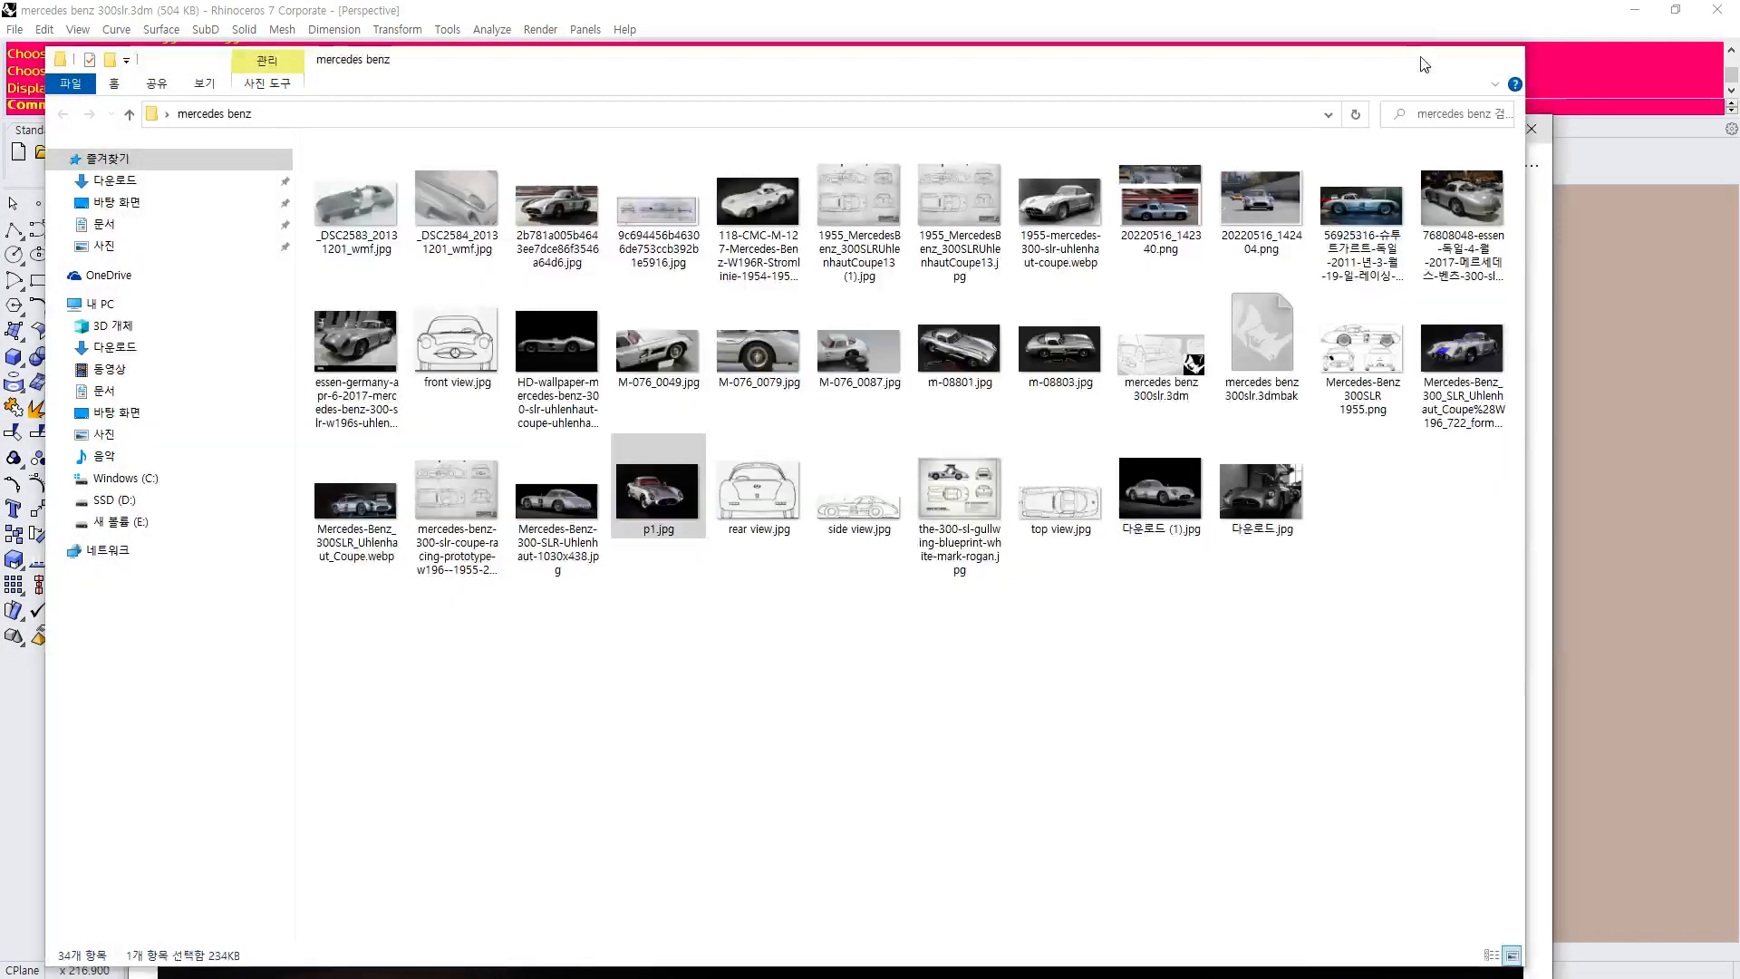
{"action": "left_click_drag", "start_coordinate": [1363, 127], "coordinate": [1286, 94]}
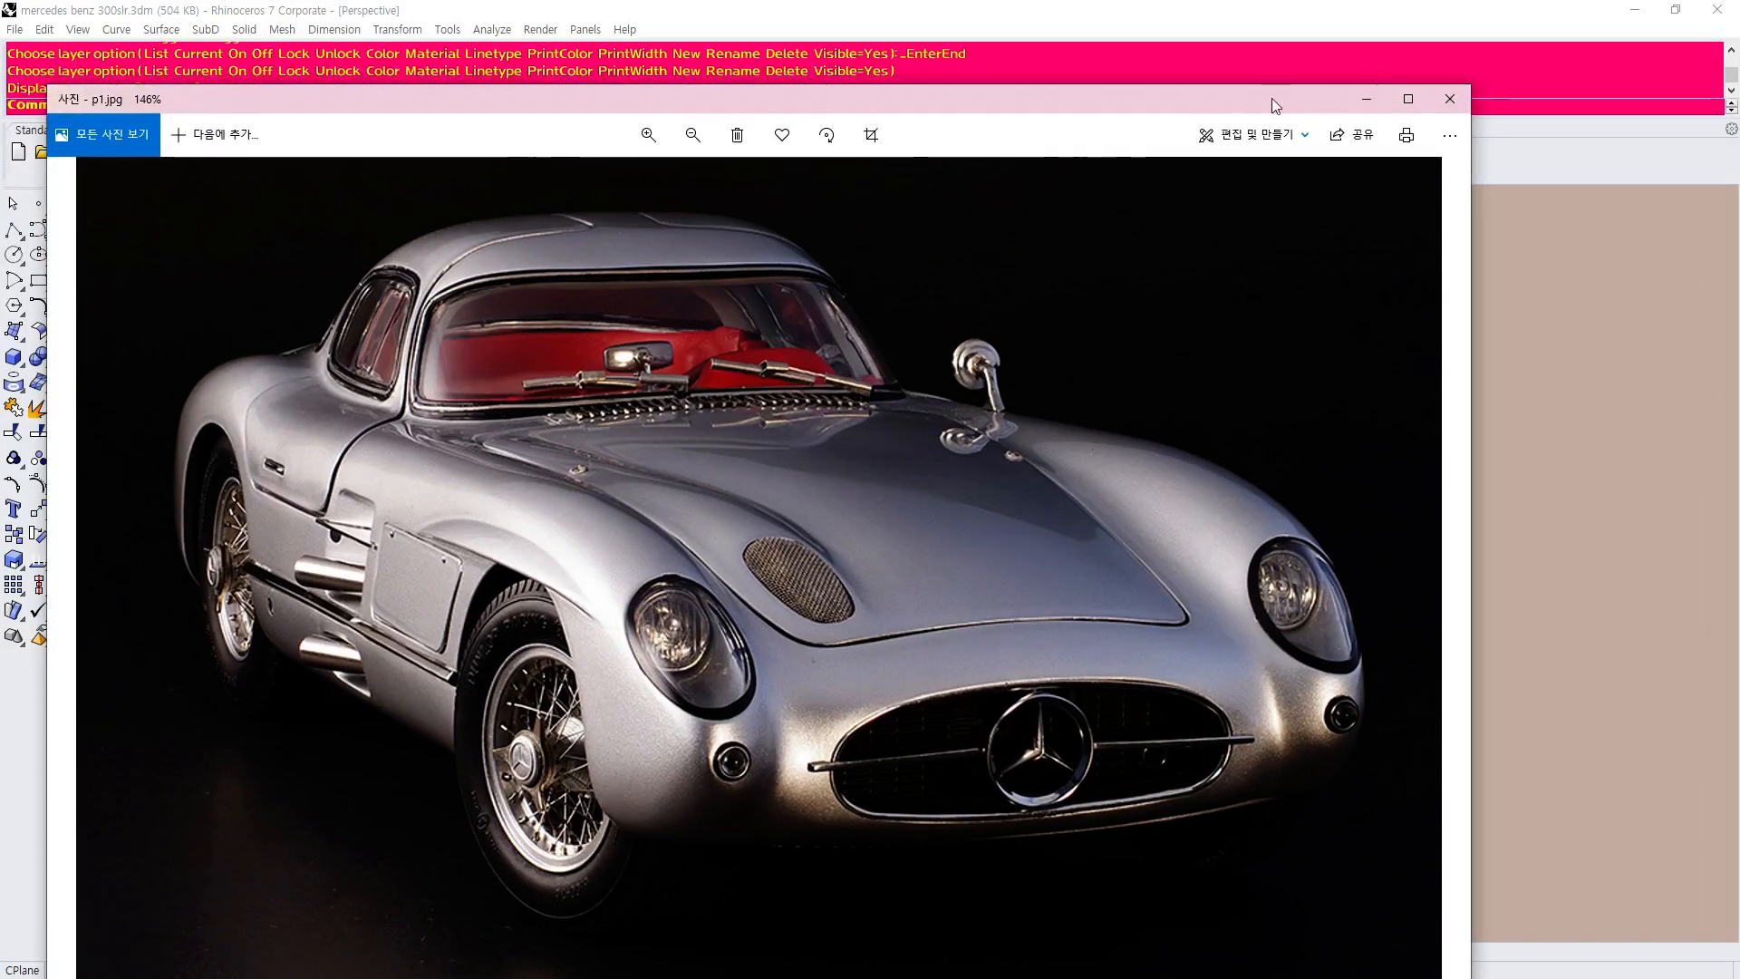
{"action": "left_click_drag", "start_coordinate": [968, 107], "coordinate": [1000, 214]}
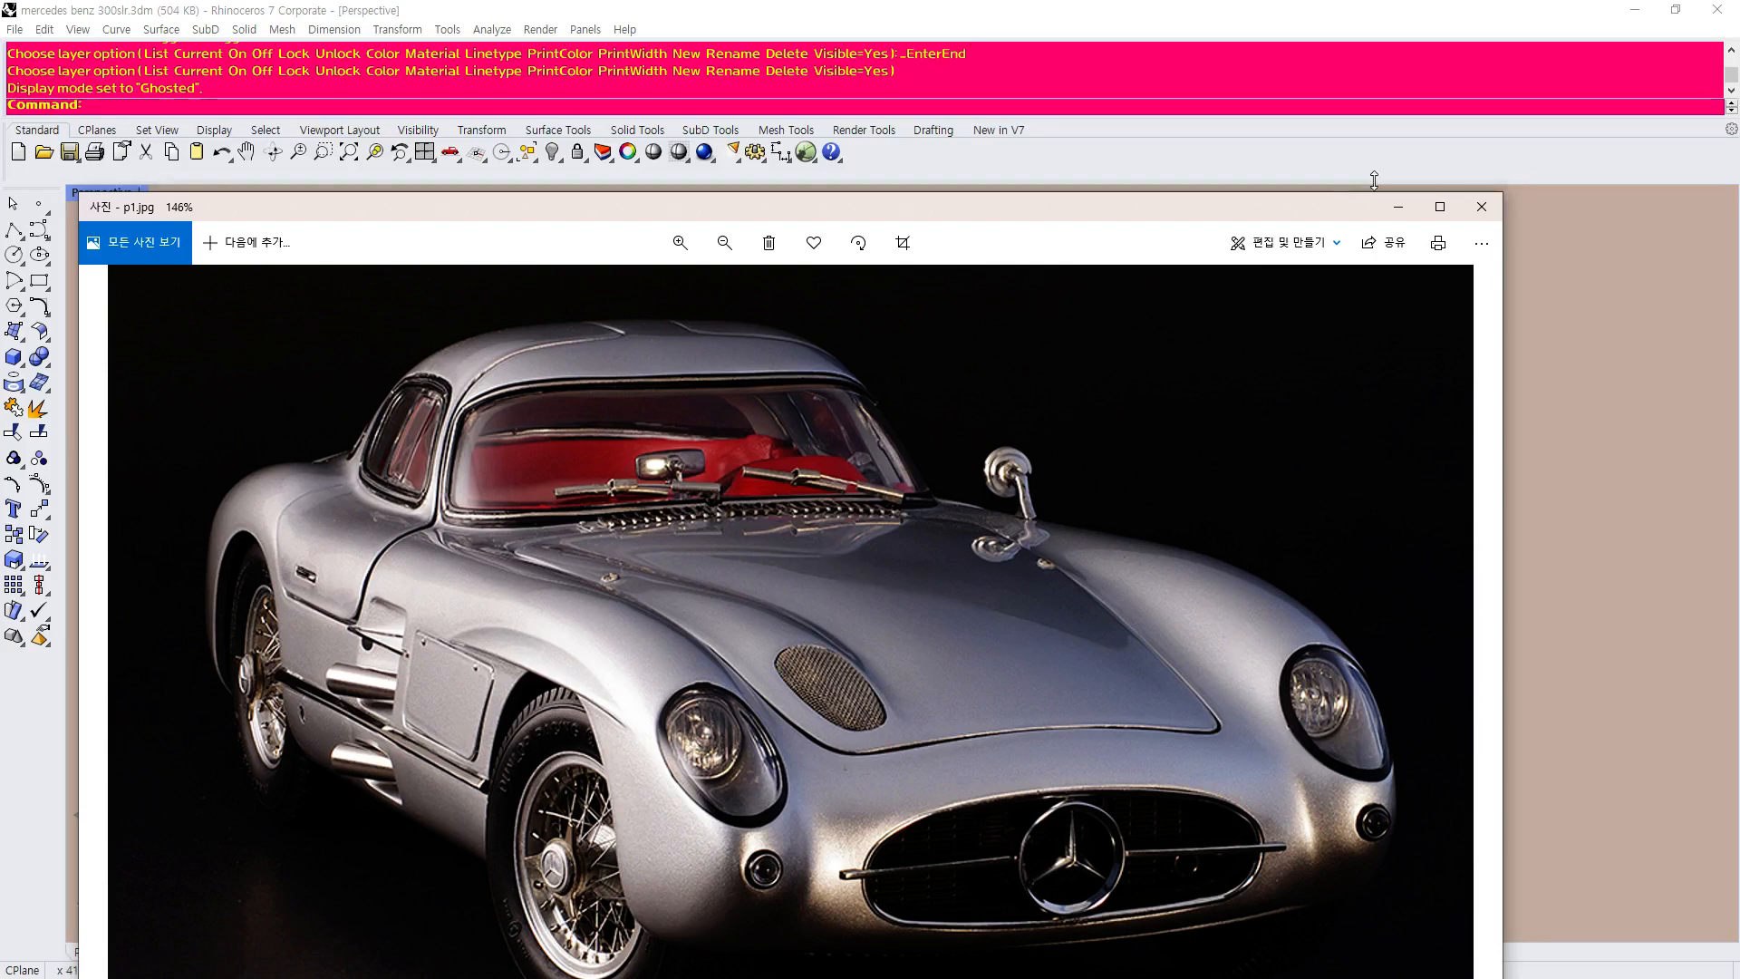
{"action": "left_click_drag", "start_coordinate": [1009, 213], "coordinate": [1050, 459]}
{"action": "left_click", "coordinate": [1380, 449]}
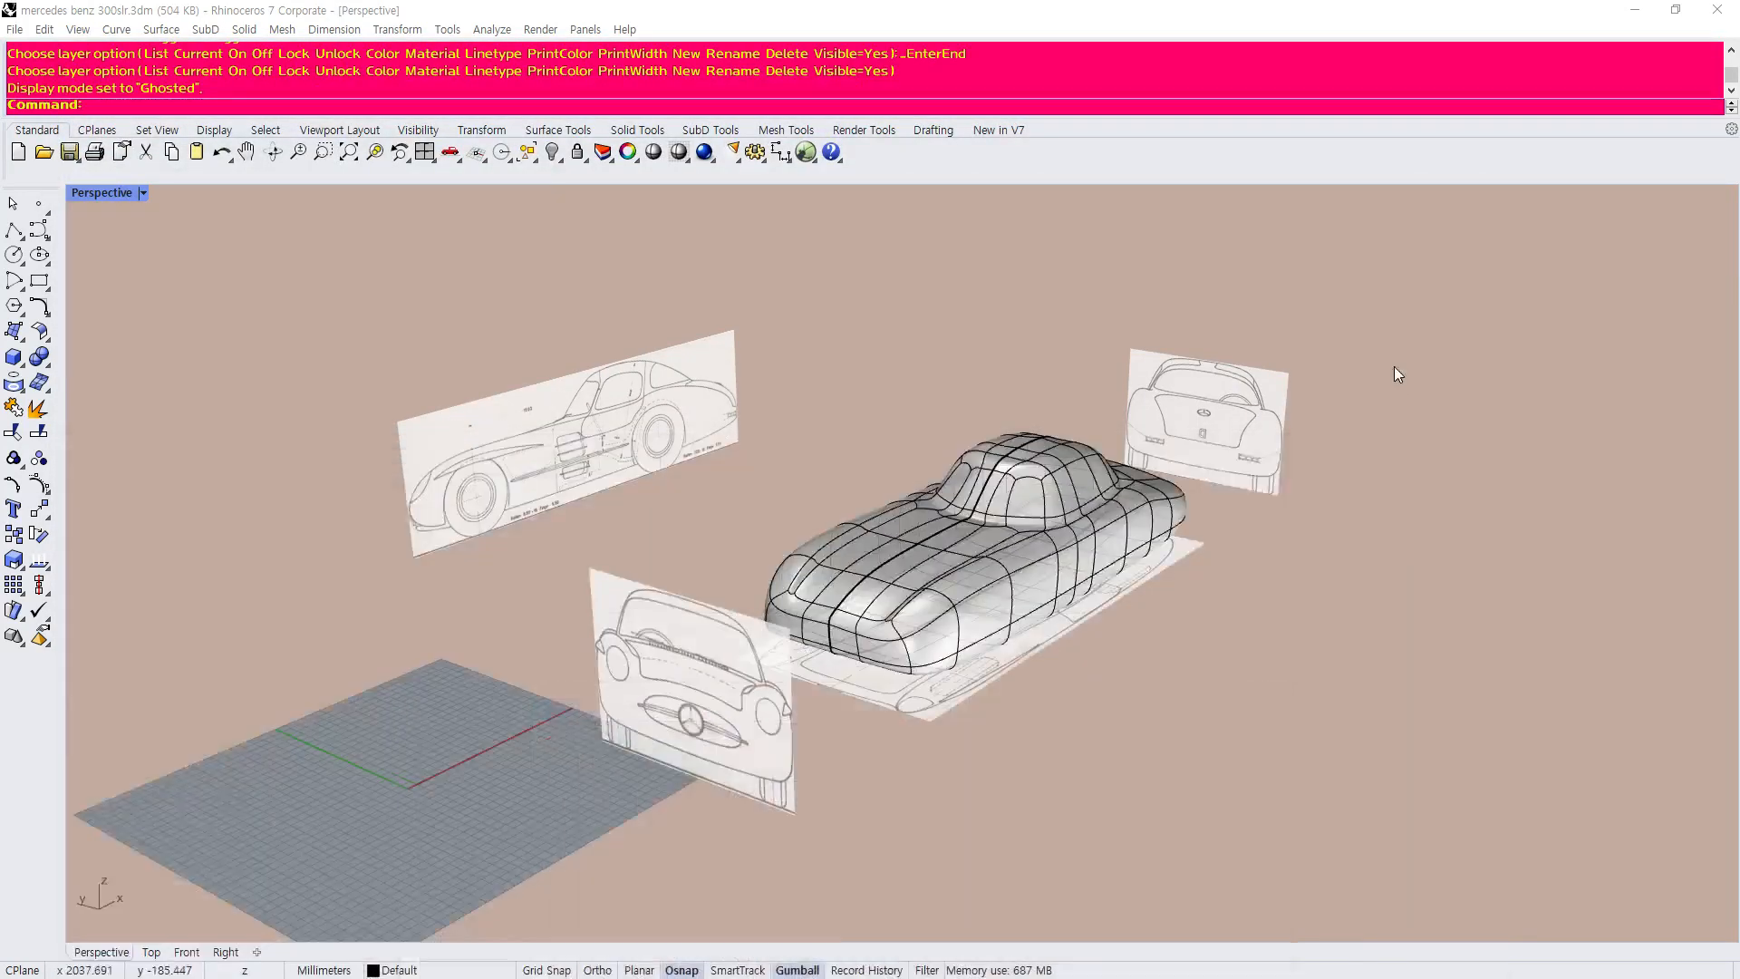
Examine the SubD body's nose, fenders, side and cabin from several angles in the Perspective view.
{"action": "scroll", "coordinate": [1122, 613], "scroll_direction": "down", "scroll_amount": 4}
{"action": "scroll", "coordinate": [1122, 594], "scroll_direction": "up", "scroll_amount": 7}
{"action": "scroll", "coordinate": [1122, 595], "scroll_direction": "down", "scroll_amount": 3}
{"action": "right_click_drag", "start_coordinate": [1122, 594], "coordinate": [863, 537]}
{"action": "scroll", "coordinate": [1015, 518], "scroll_direction": "up", "scroll_amount": 7}
{"action": "scroll", "coordinate": [1015, 518], "scroll_direction": "down", "scroll_amount": 5}
{"action": "scroll", "coordinate": [915, 480], "scroll_direction": "up", "scroll_amount": 5}
{"action": "scroll", "coordinate": [915, 482], "scroll_direction": "down", "scroll_amount": 5}
{"action": "scroll", "coordinate": [829, 547], "scroll_direction": "down", "scroll_amount": 6}
{"action": "scroll", "coordinate": [852, 549], "scroll_direction": "up", "scroll_amount": 6}
{"action": "mouse_move", "coordinate": [1033, 571]}
{"action": "right_mouse_down"}
{"action": "mouse_move", "coordinate": [895, 625]}
{"action": "mouse_move", "coordinate": [913, 691]}
{"action": "mouse_move", "coordinate": [934, 607]}
{"action": "mouse_move", "coordinate": [884, 601]}
{"action": "mouse_move", "coordinate": [1115, 571]}
{"action": "mouse_move", "coordinate": [905, 610]}
{"action": "mouse_move", "coordinate": [985, 743]}
{"action": "mouse_move", "coordinate": [788, 733]}
{"action": "right_mouse_up"}
{"action": "scroll", "coordinate": [906, 580], "scroll_direction": "down", "scroll_amount": 6}
{"action": "scroll", "coordinate": [906, 580], "scroll_direction": "up", "scroll_amount": 6}
{"action": "scroll", "coordinate": [1042, 578], "scroll_direction": "down", "scroll_amount": 6}
{"action": "scroll", "coordinate": [1040, 578], "scroll_direction": "up", "scroll_amount": 6}
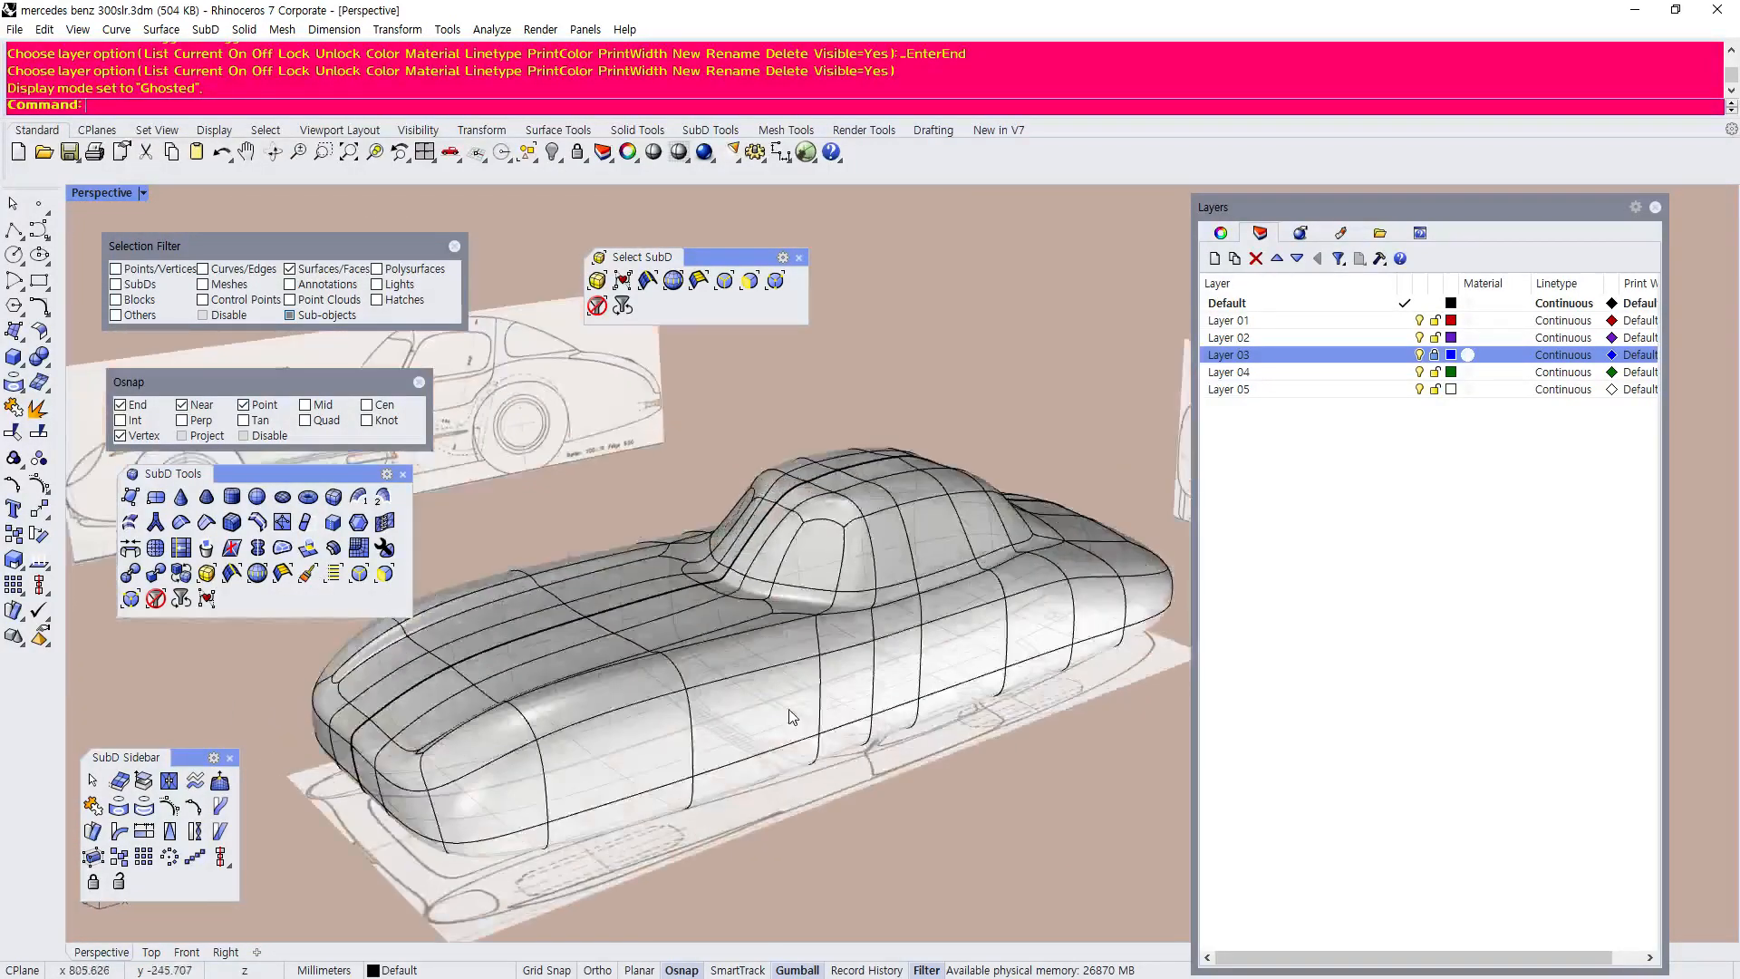
{"action": "scroll", "coordinate": [830, 496], "scroll_direction": "down", "scroll_amount": 4}
{"action": "right_click_drag", "start_coordinate": [834, 501], "coordinate": [1067, 458]}
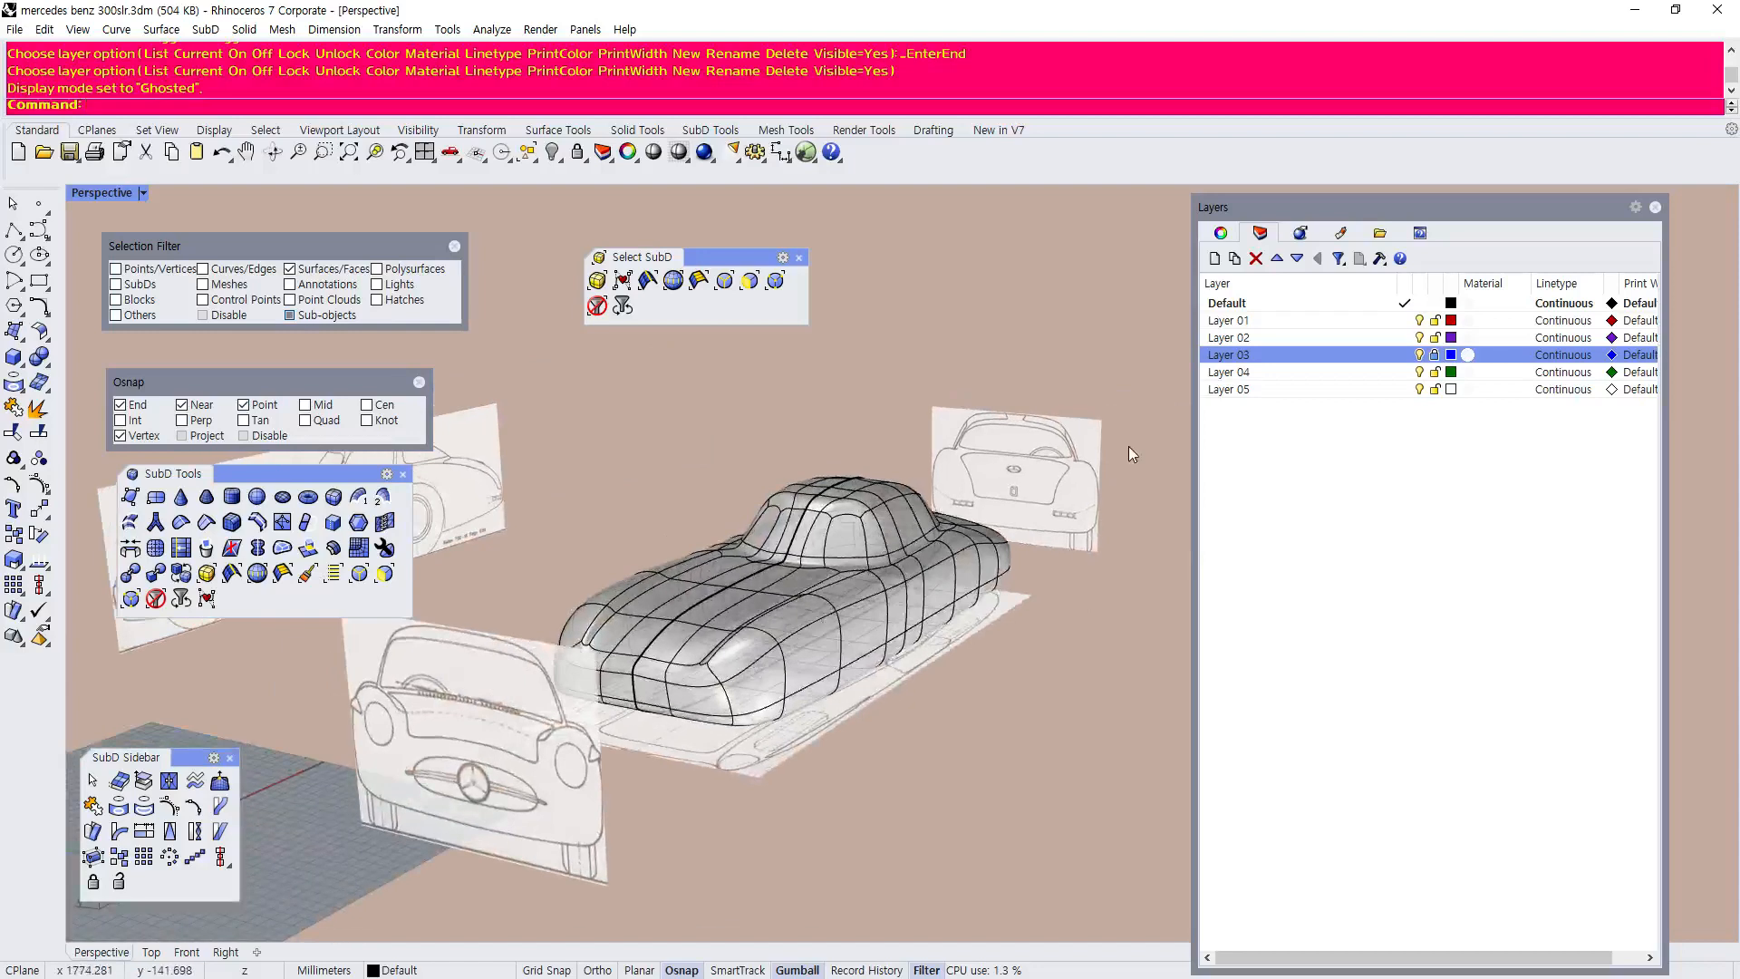
Close the Layers panel and bring up the reference photo m-08801.jpg over the model.
{"action": "left_click", "coordinate": [1657, 207]}
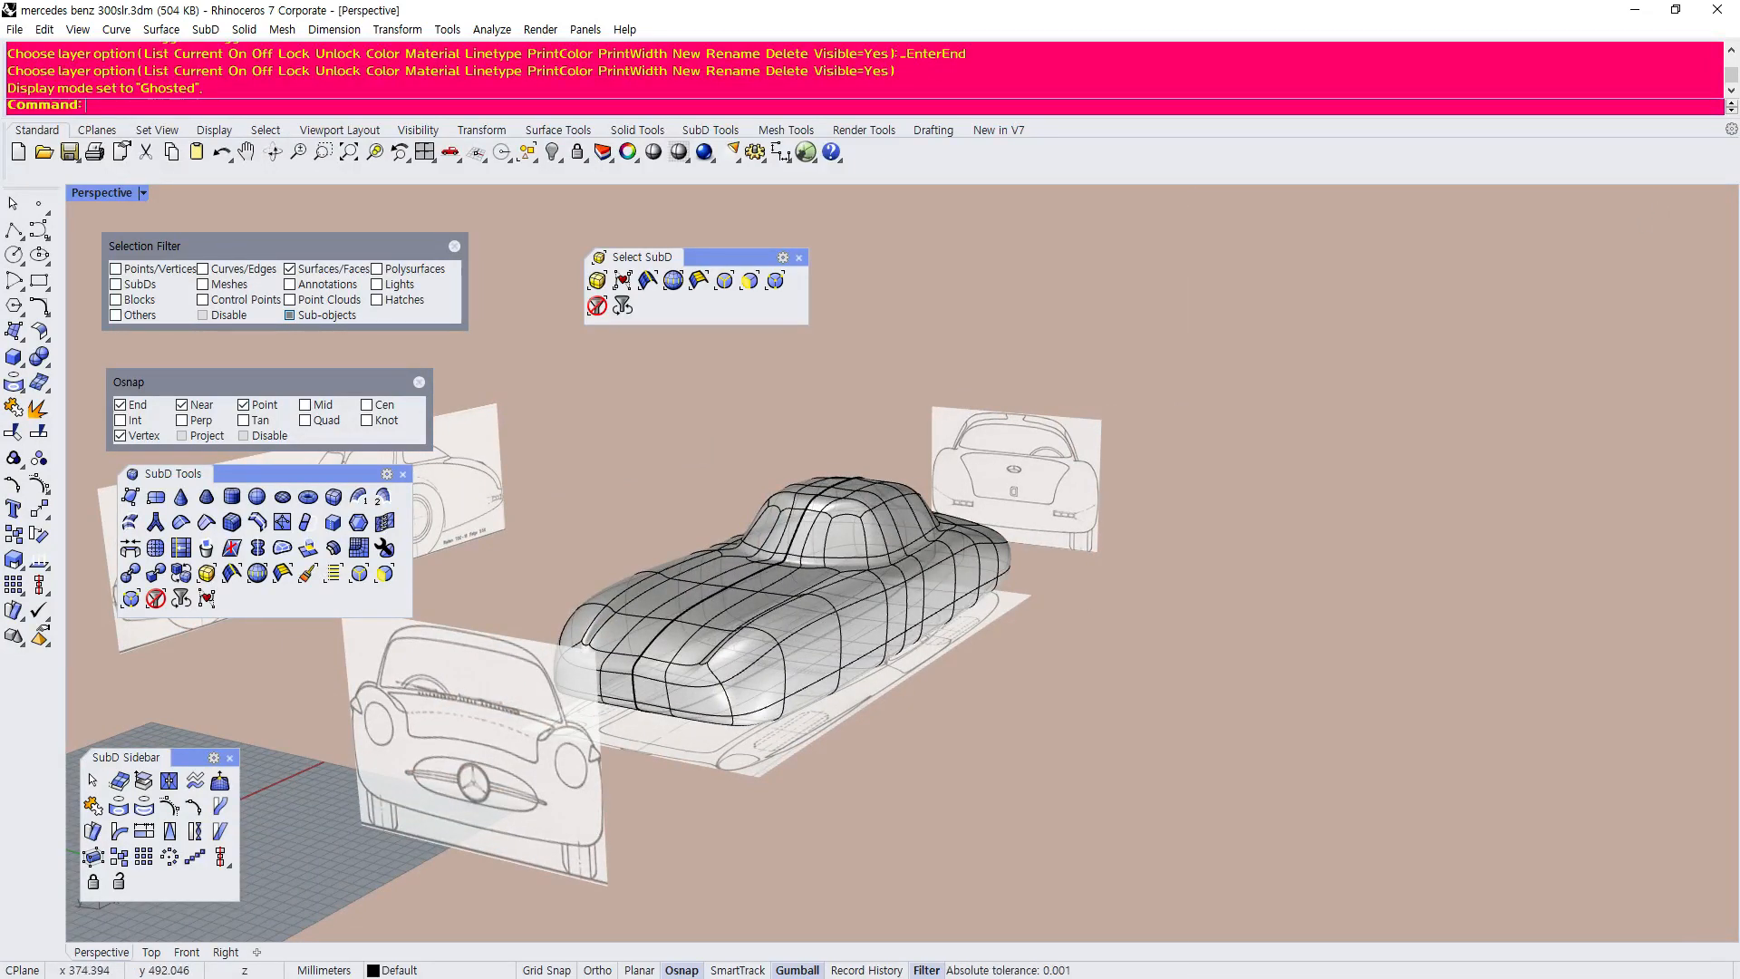
{"action": "left_click_drag", "start_coordinate": [0, 562], "coordinate": [984, 118]}
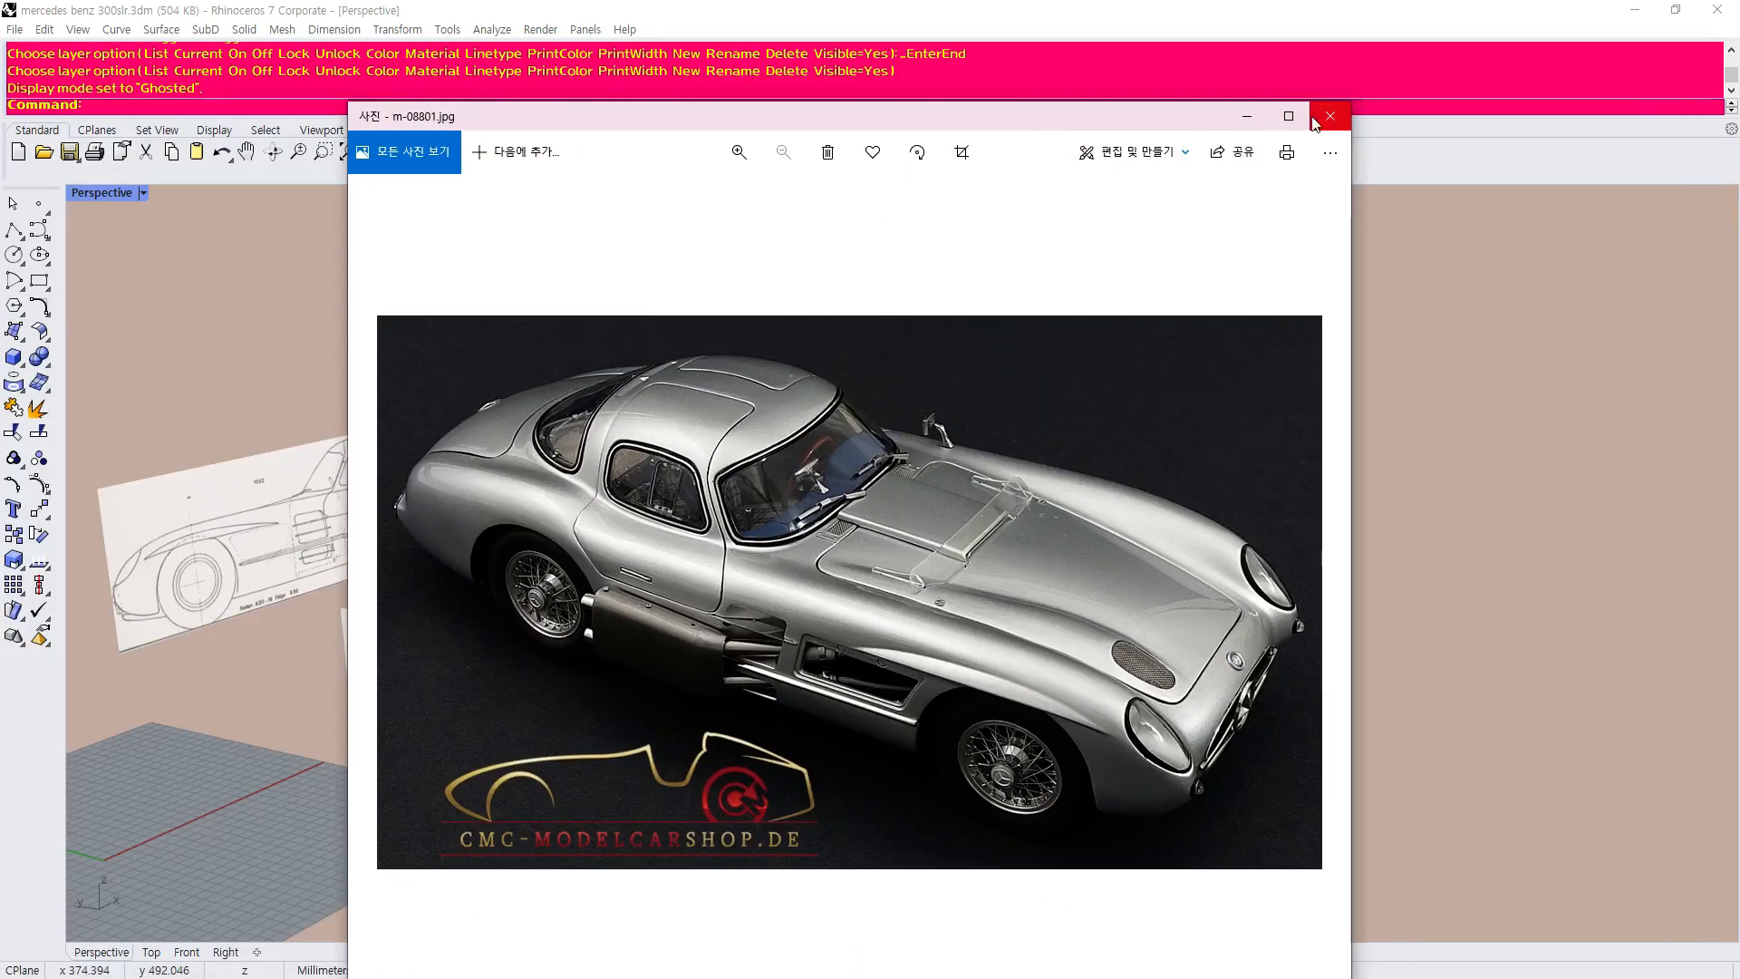
Close m-08801.jpg, open the photo 다운로드 (1).jpg from the mercedes benz folder, and examine the car's front three-quarter view.
{"action": "left_click", "coordinate": [1330, 117]}
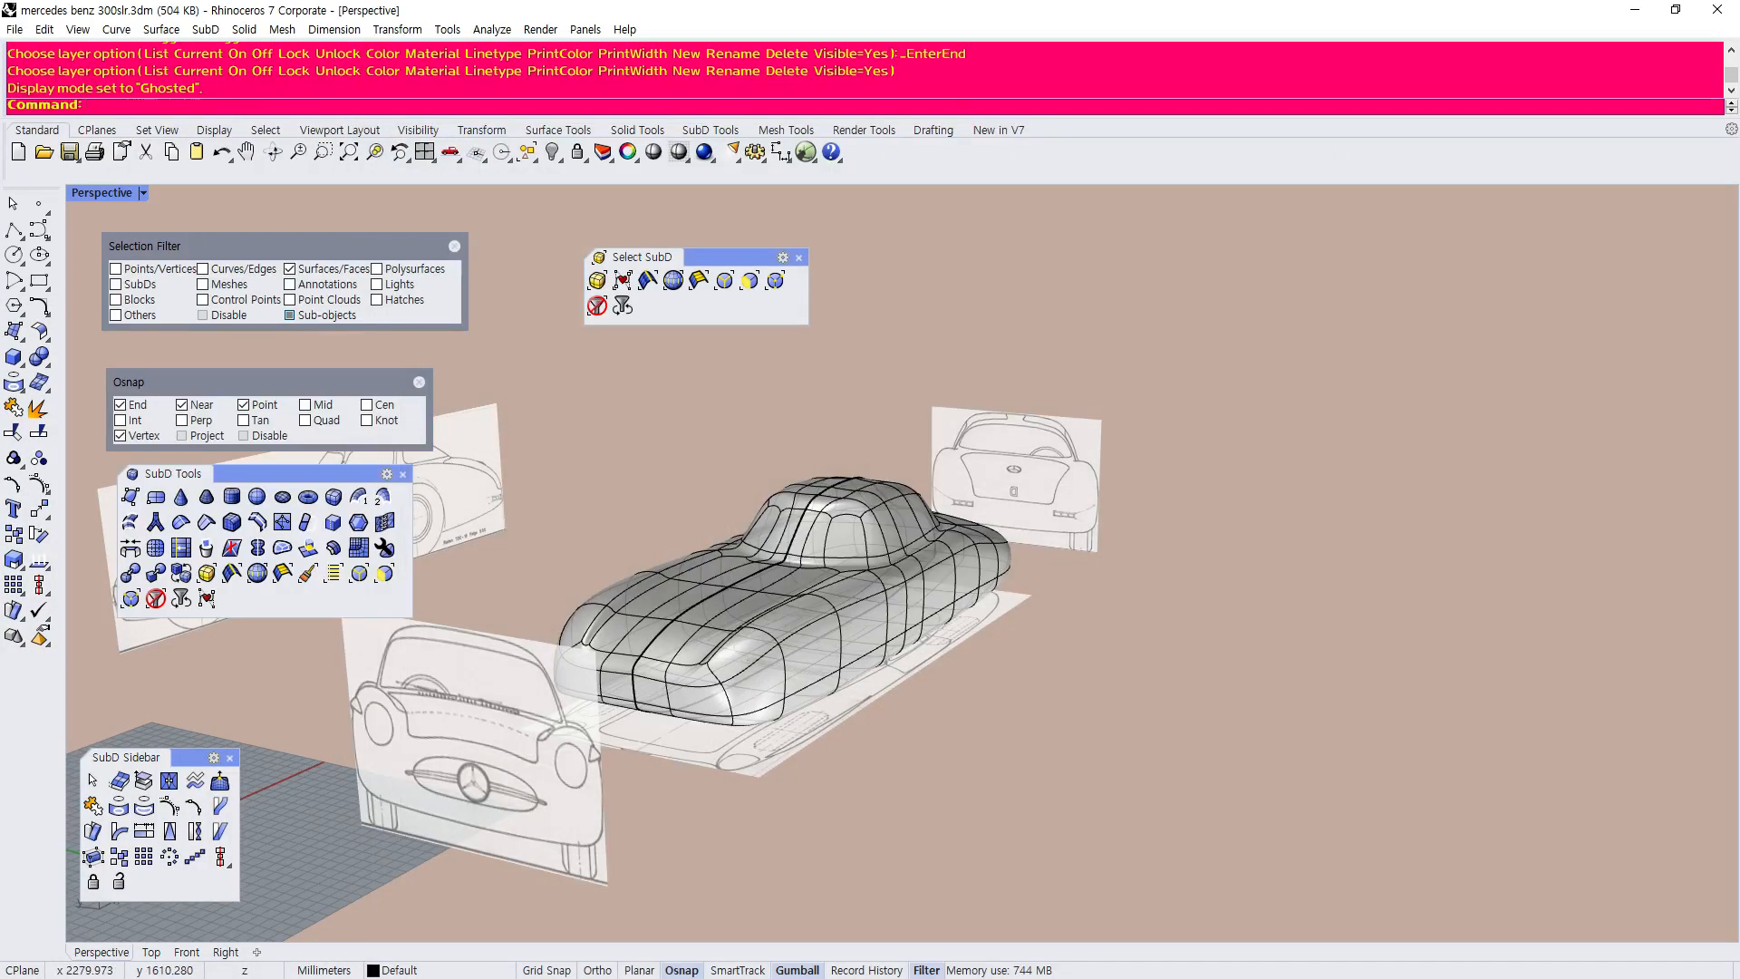
{"action": "key", "text": "alt+Tab"}
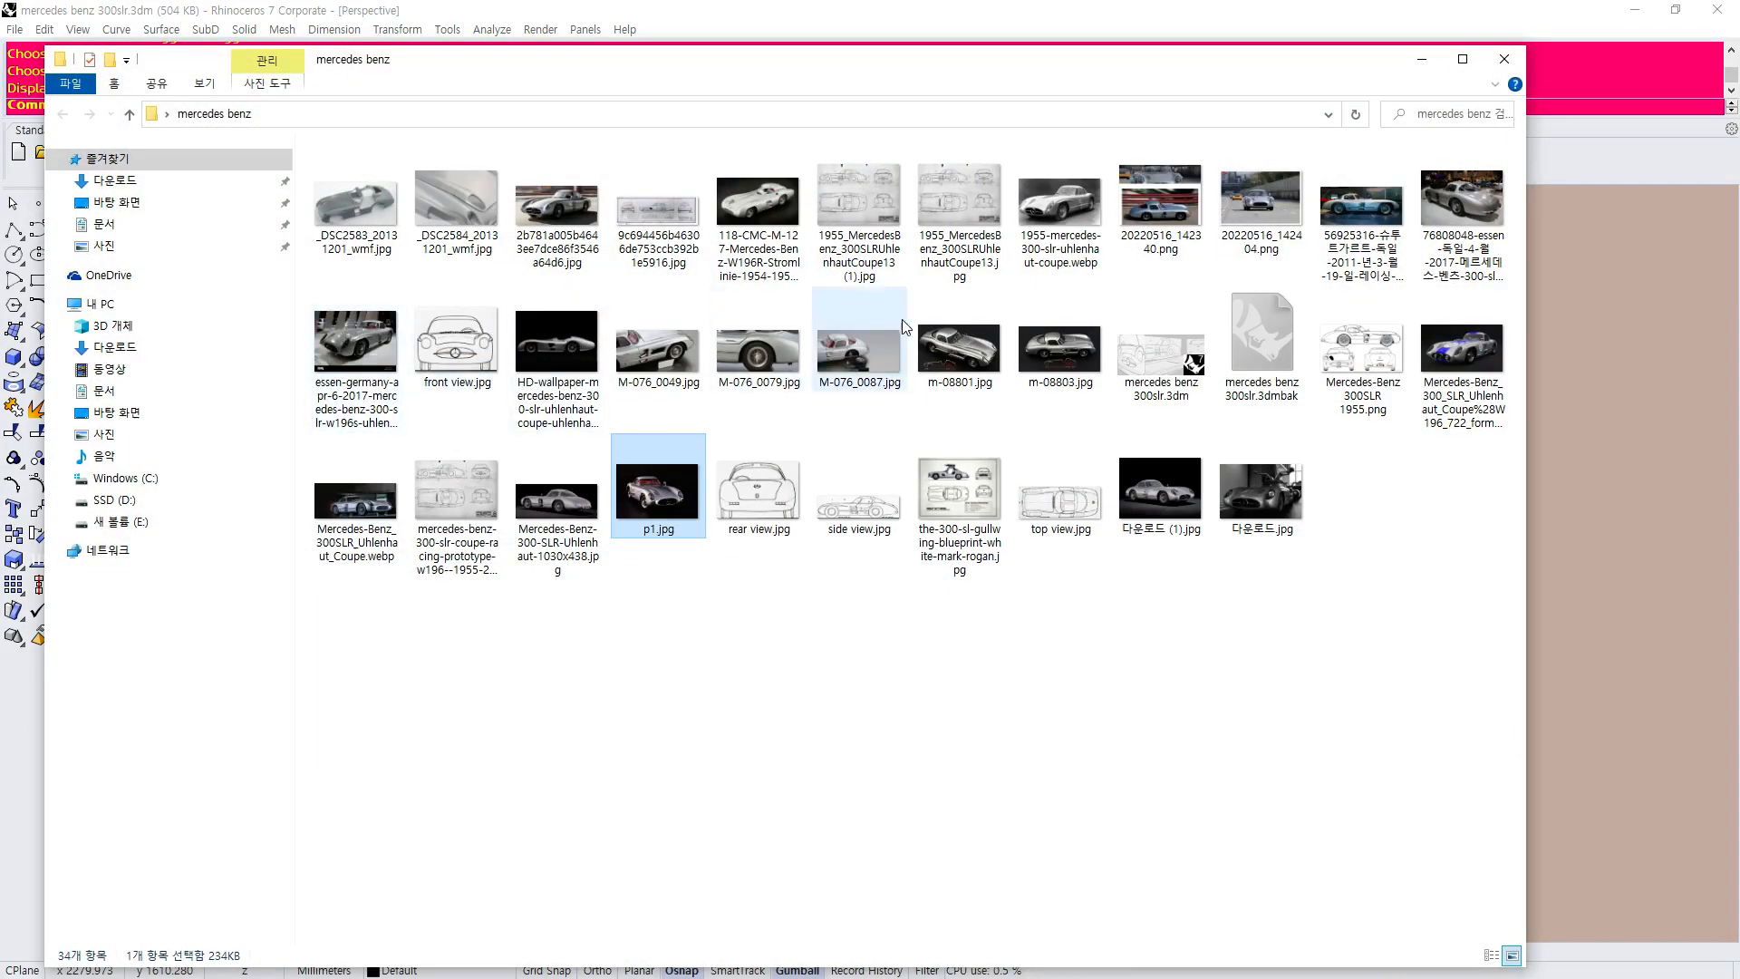
{"action": "left_click", "coordinate": [1156, 495]}
{"action": "double_click", "coordinate": [1156, 495]}
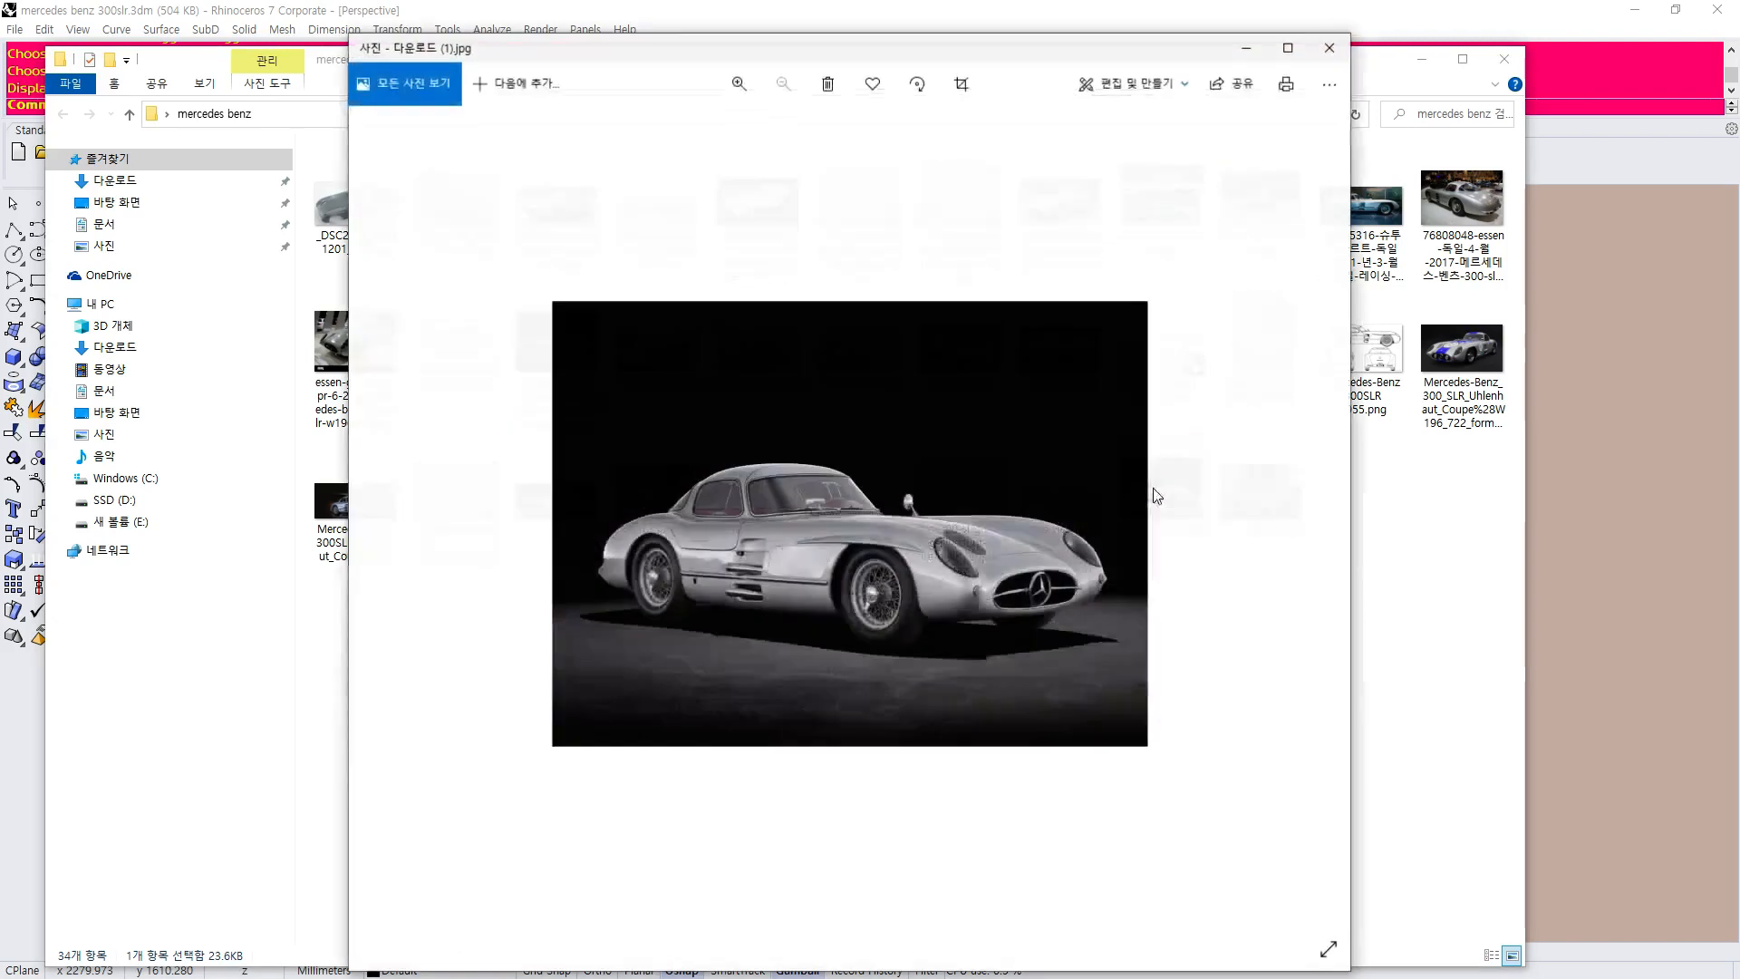
{"action": "scroll", "coordinate": [962, 548], "scroll_direction": "up", "scroll_amount": 3}
{"action": "scroll", "coordinate": [992, 562], "scroll_direction": "down", "scroll_amount": 3}
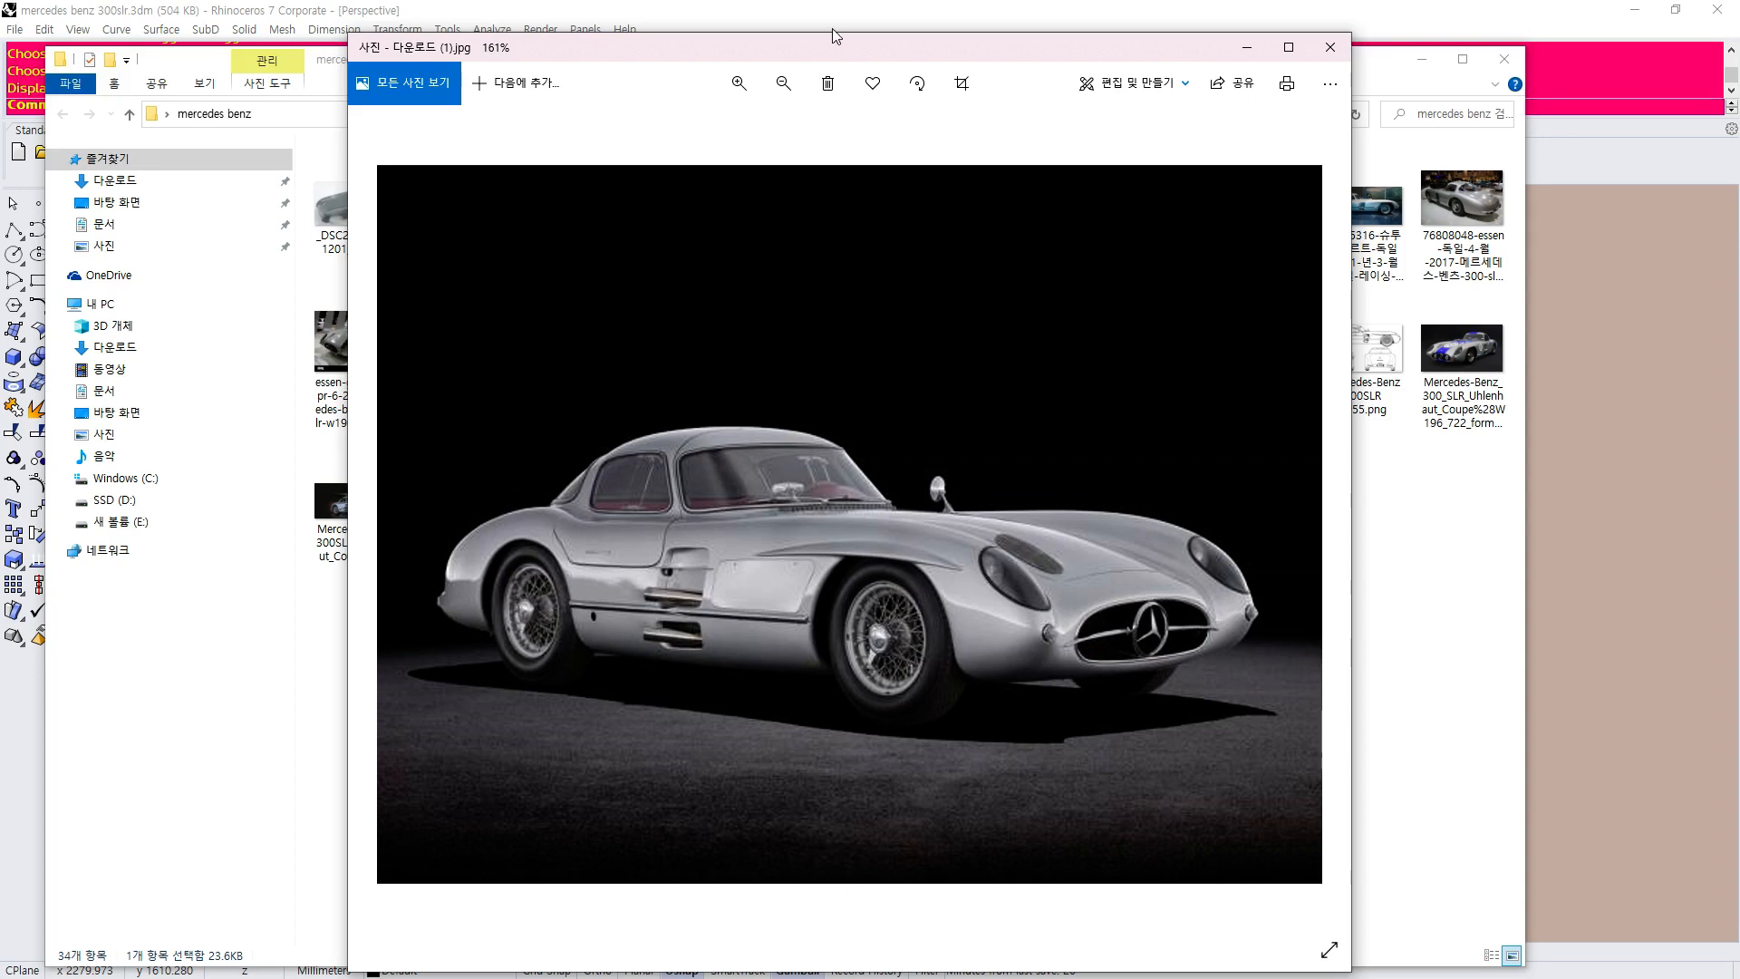
{"action": "left_click", "coordinate": [1420, 62]}
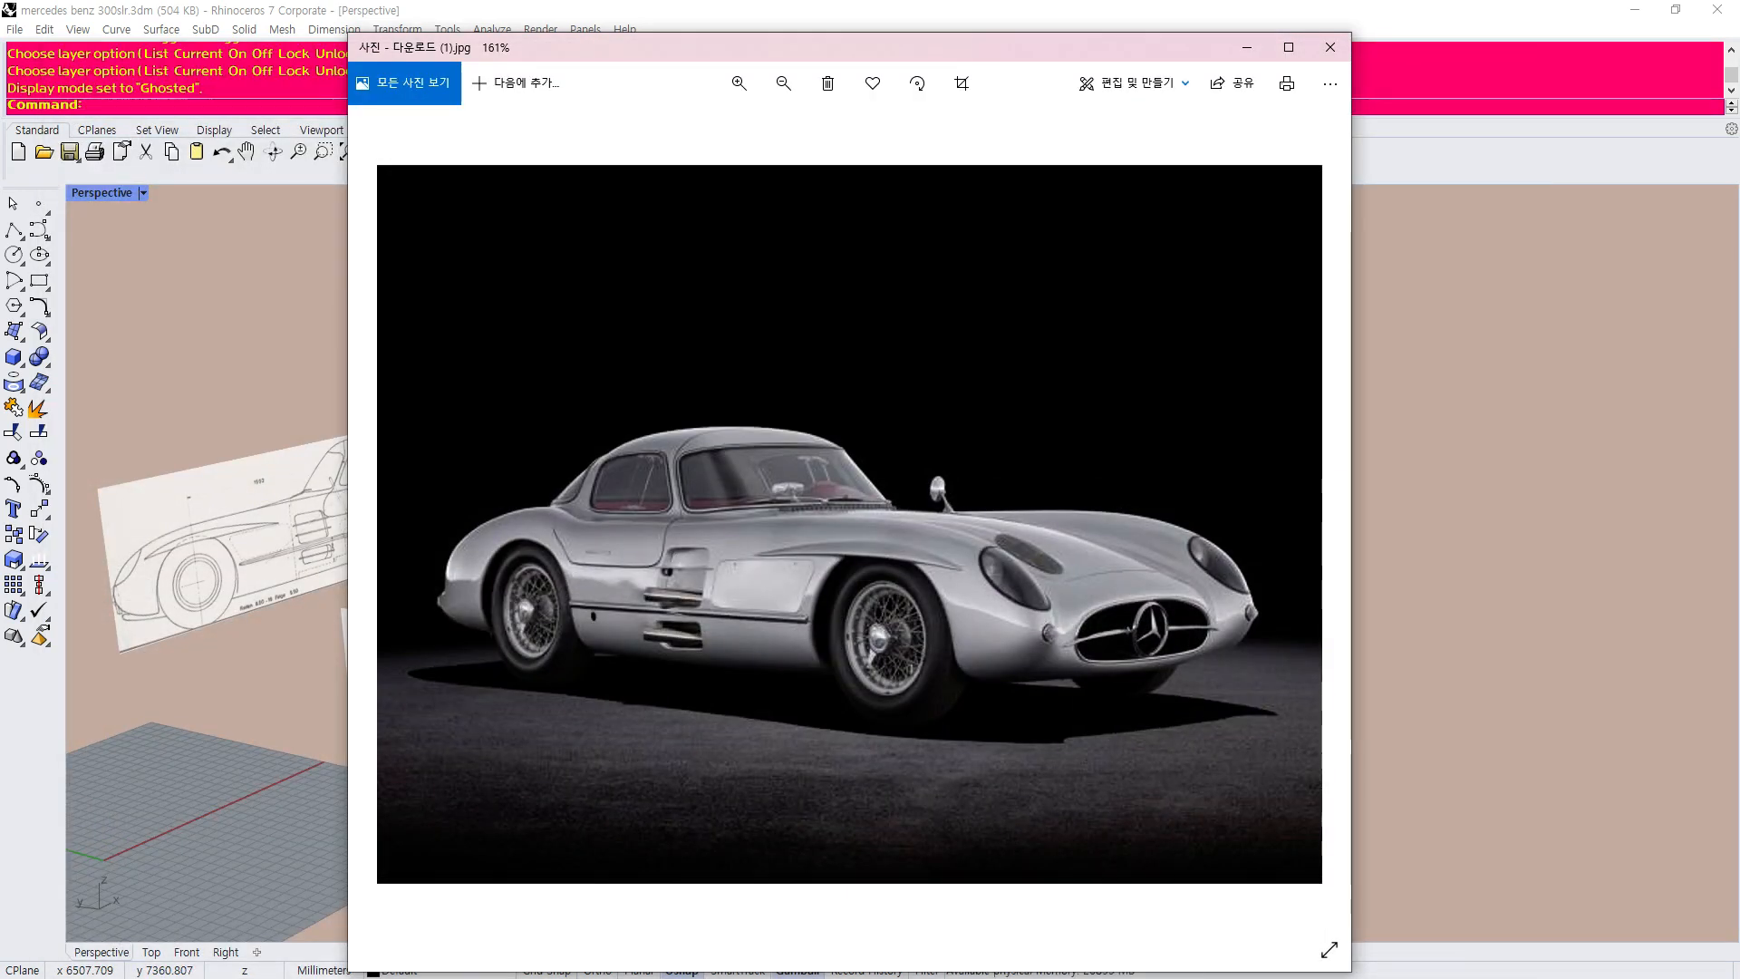
Browse the 300SLR article in the web browser, study its front and side photos, and return to the Rhino model.
{"action": "left_click_drag", "start_coordinate": [0, 105], "coordinate": [783, 38]}
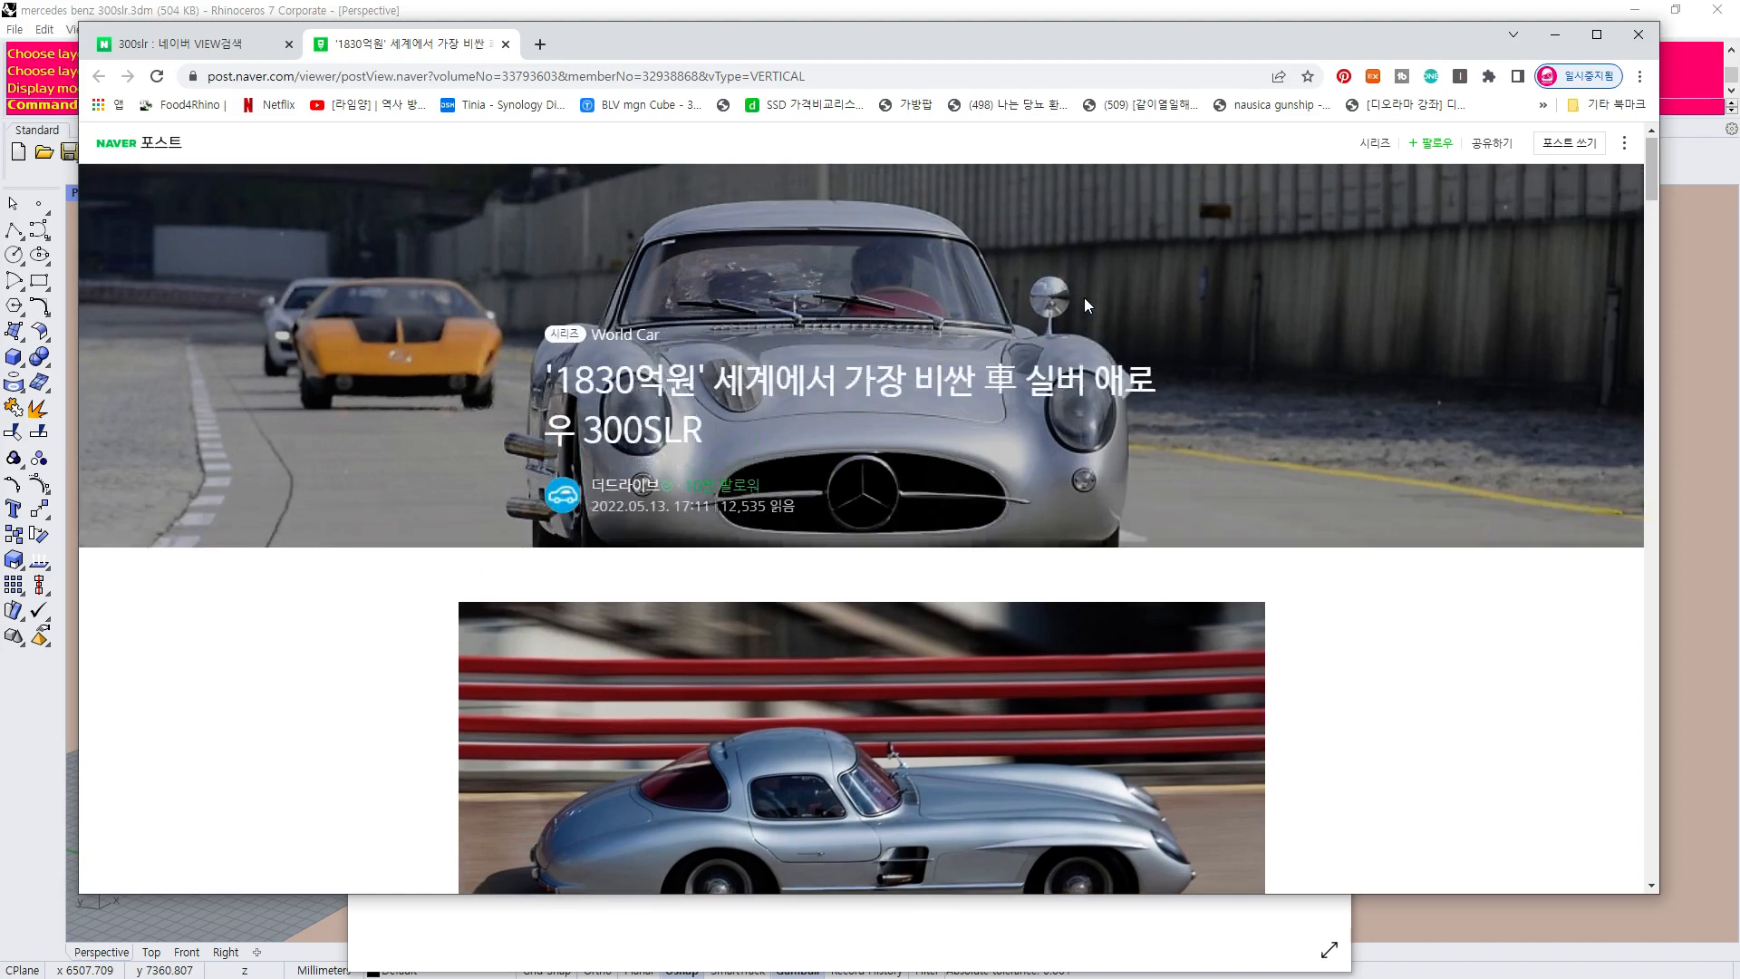
{"action": "scroll", "coordinate": [1067, 399], "scroll_direction": "down", "scroll_amount": 1}
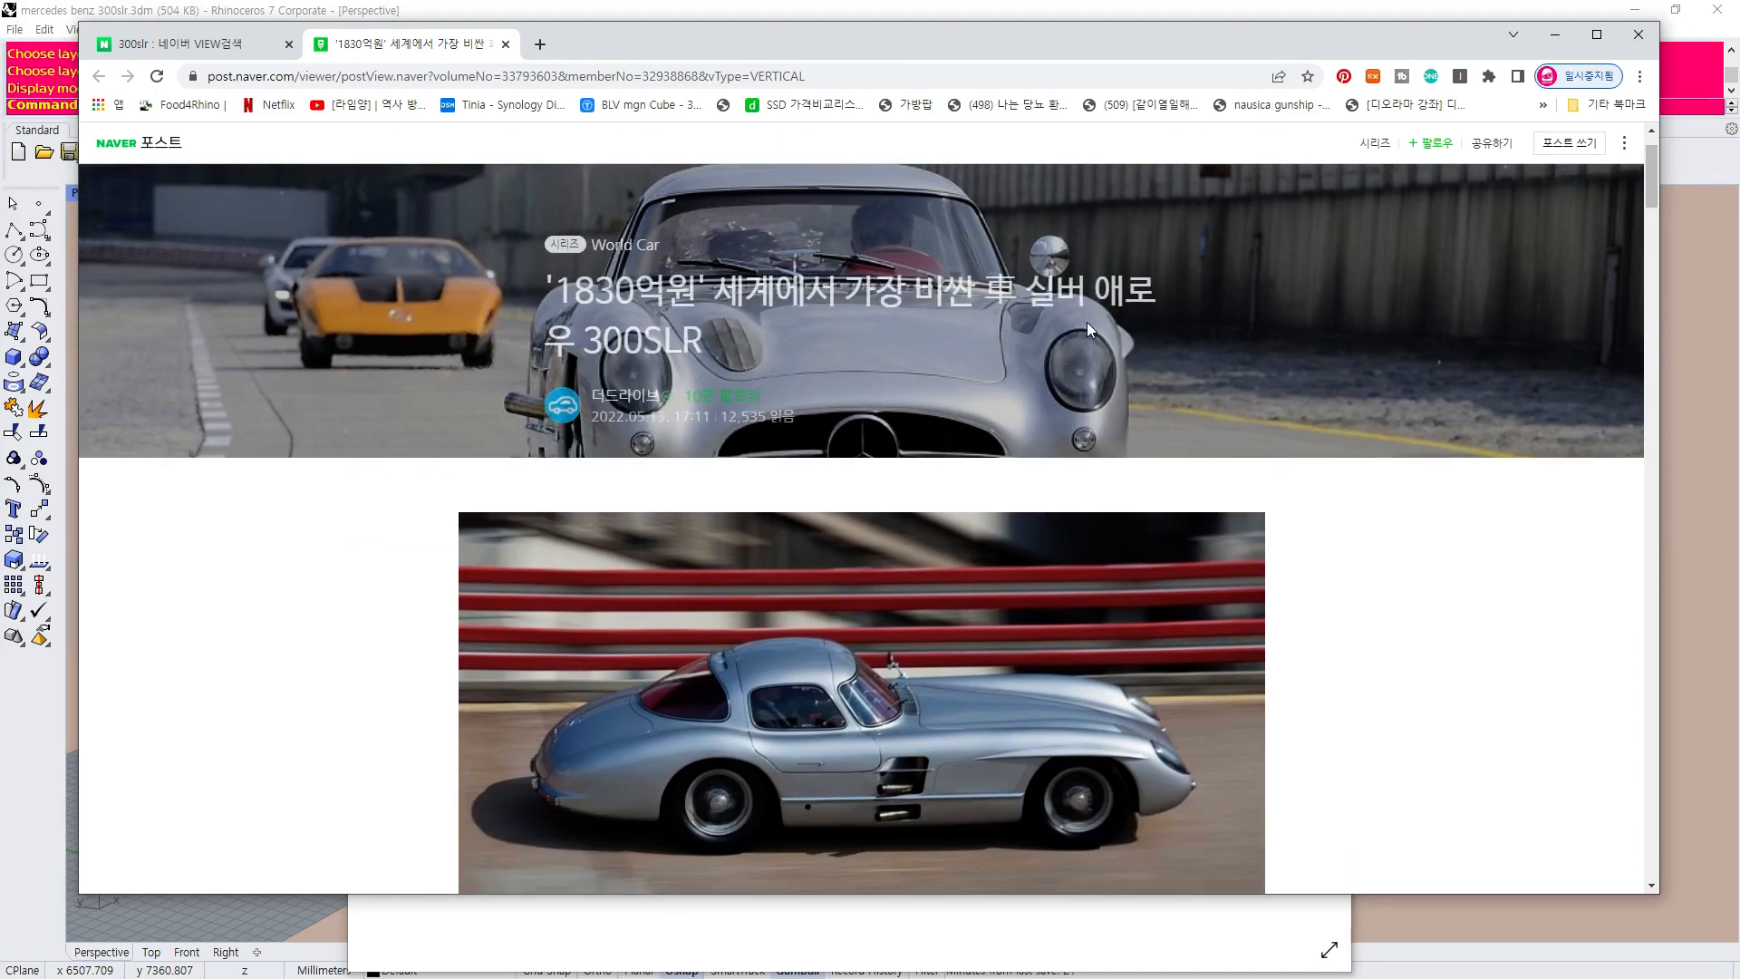
{"action": "scroll", "coordinate": [1100, 313], "scroll_direction": "up", "scroll_amount": 1}
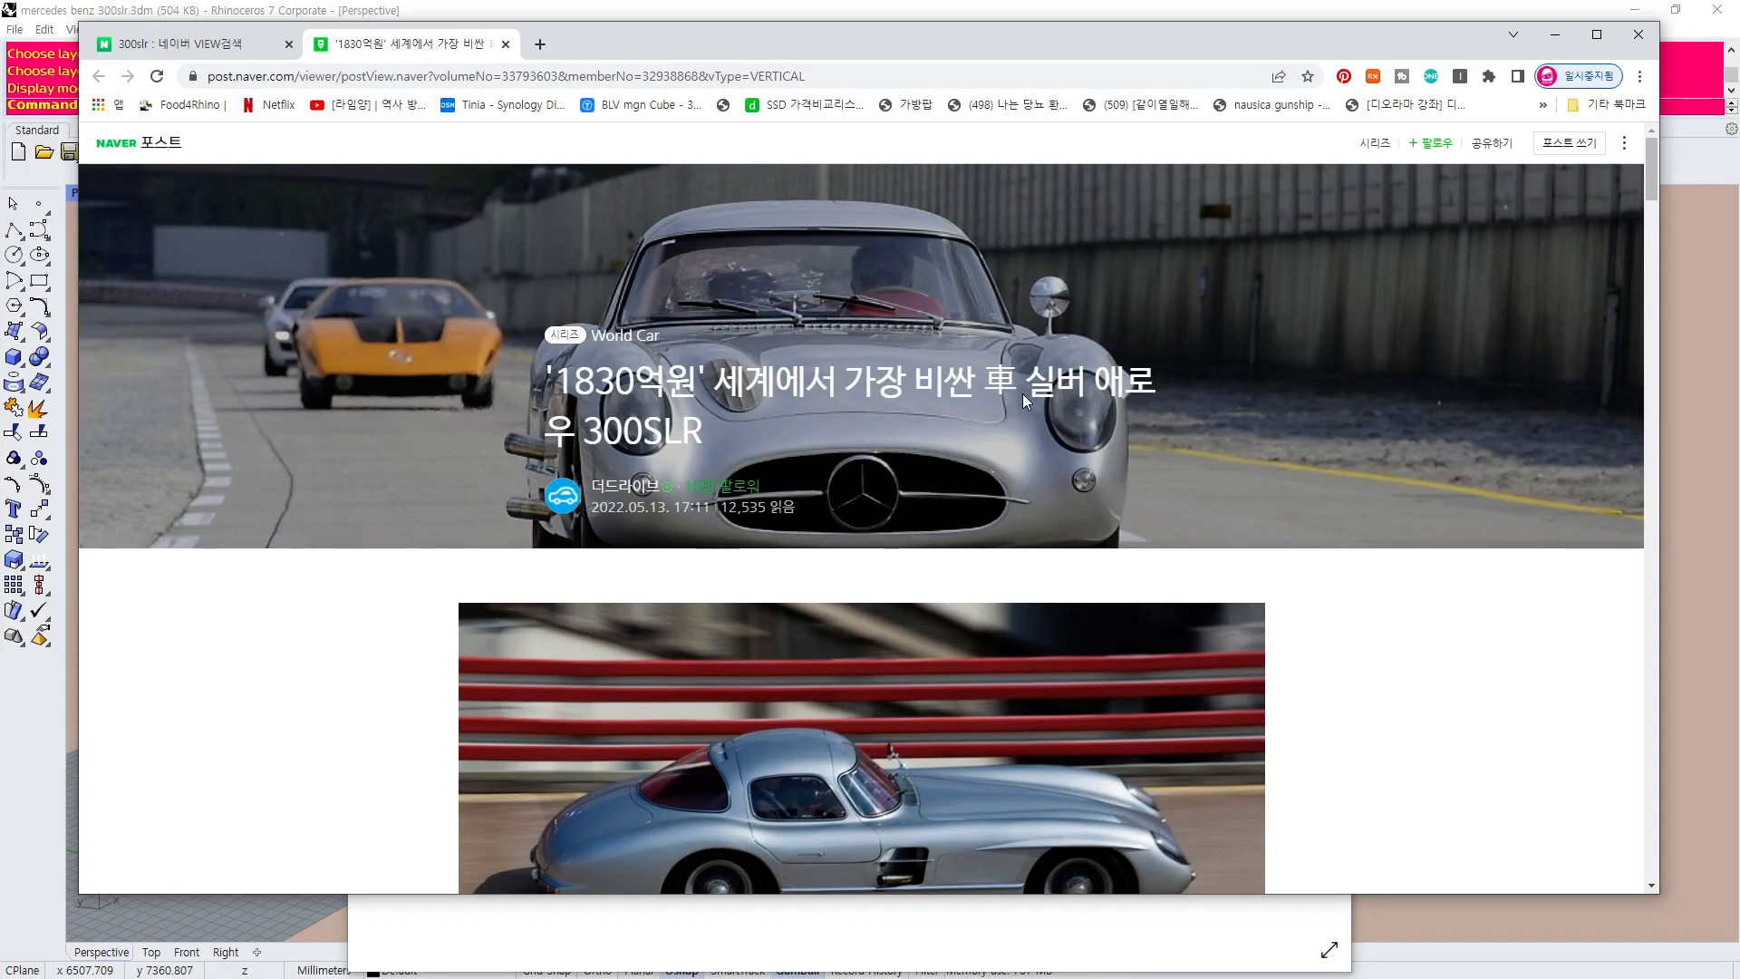
{"action": "scroll", "coordinate": [1019, 393], "scroll_direction": "down", "scroll_amount": 1}
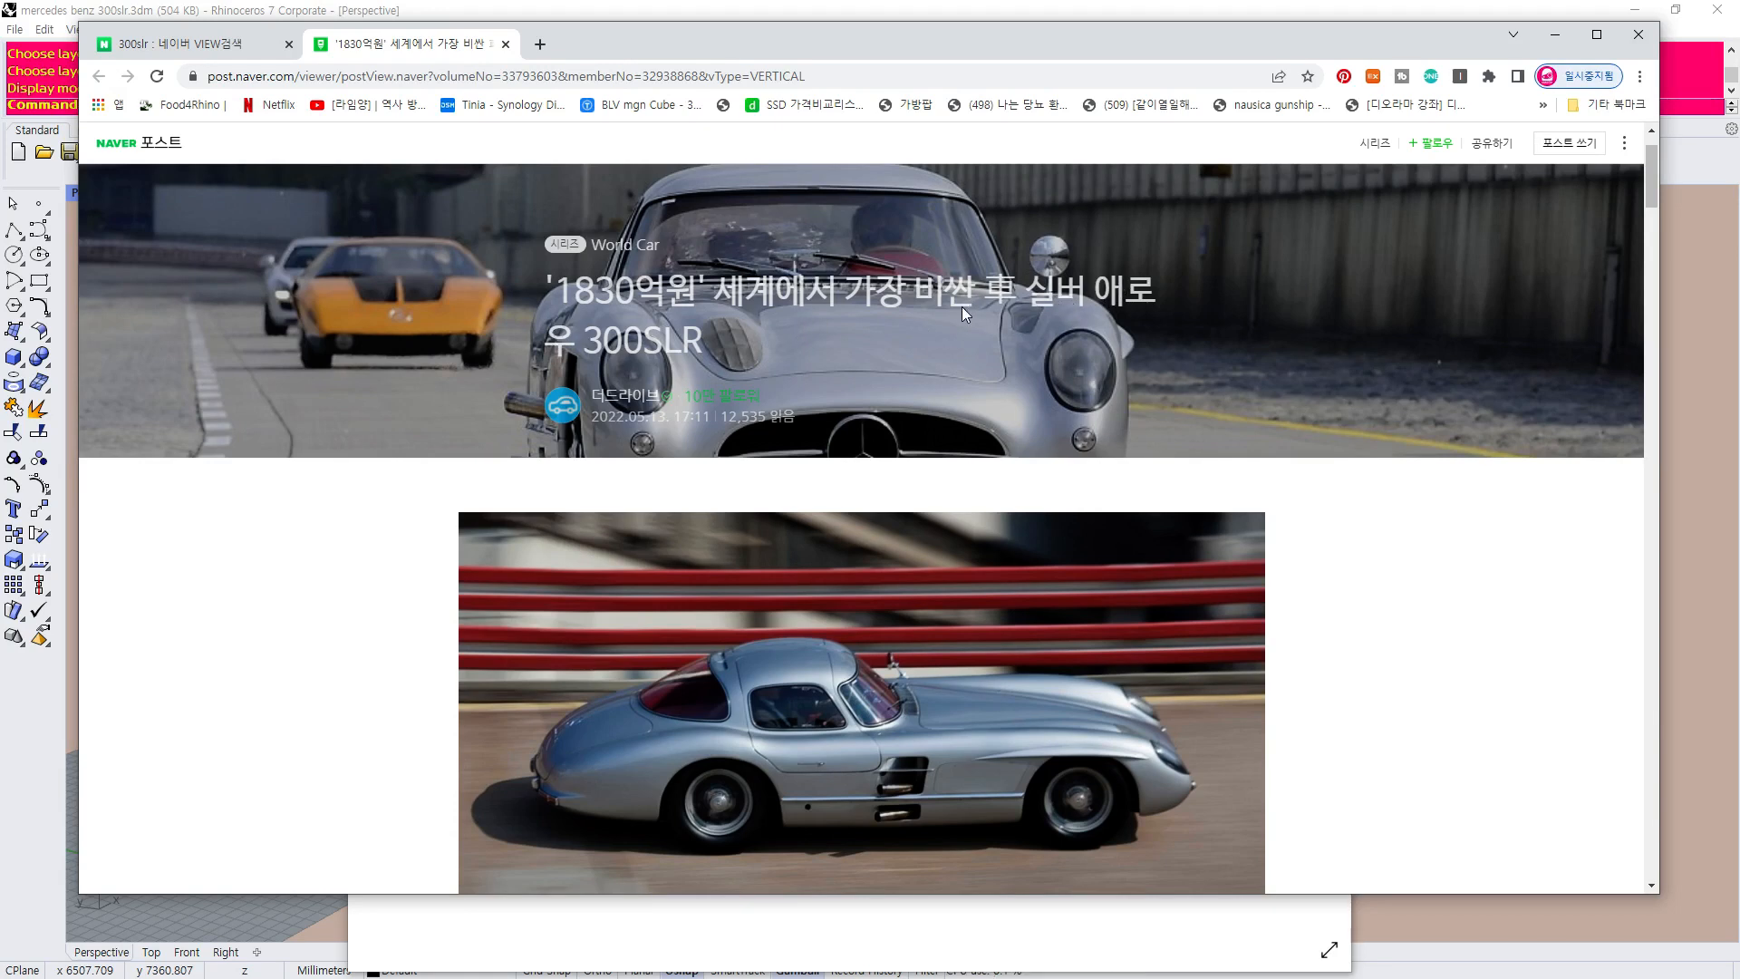
{"action": "scroll", "coordinate": [859, 654], "scroll_direction": "down", "scroll_amount": 5}
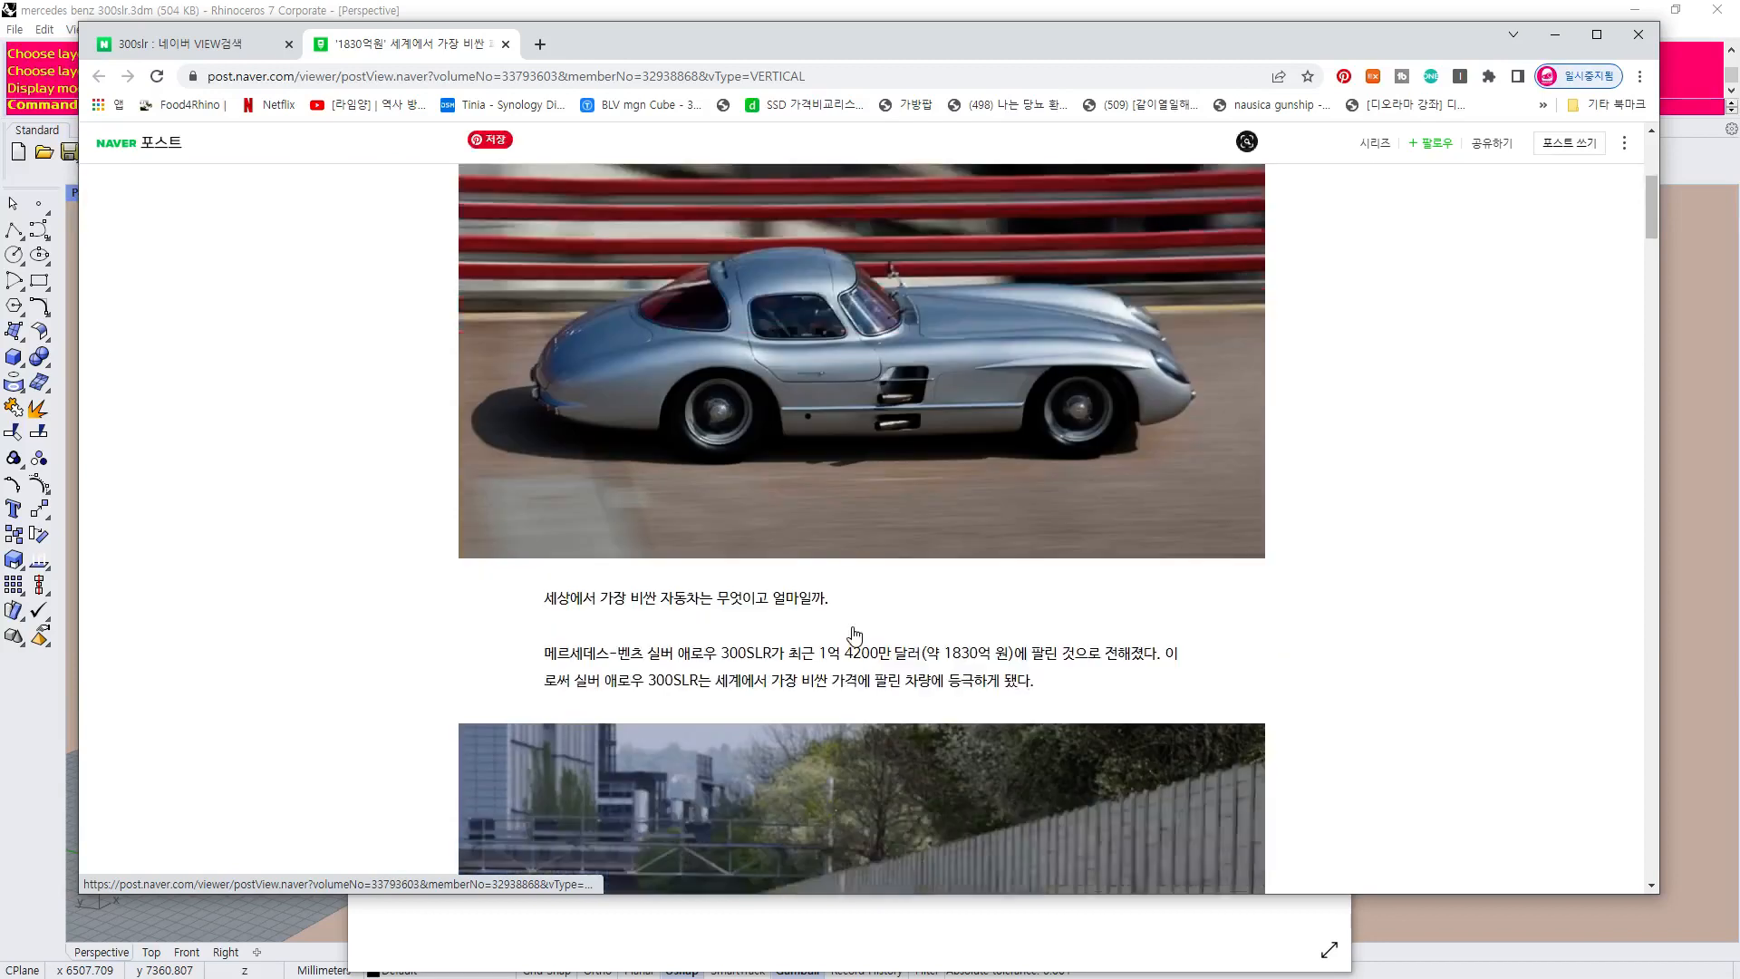
{"action": "scroll", "coordinate": [854, 622], "scroll_direction": "down", "scroll_amount": 2}
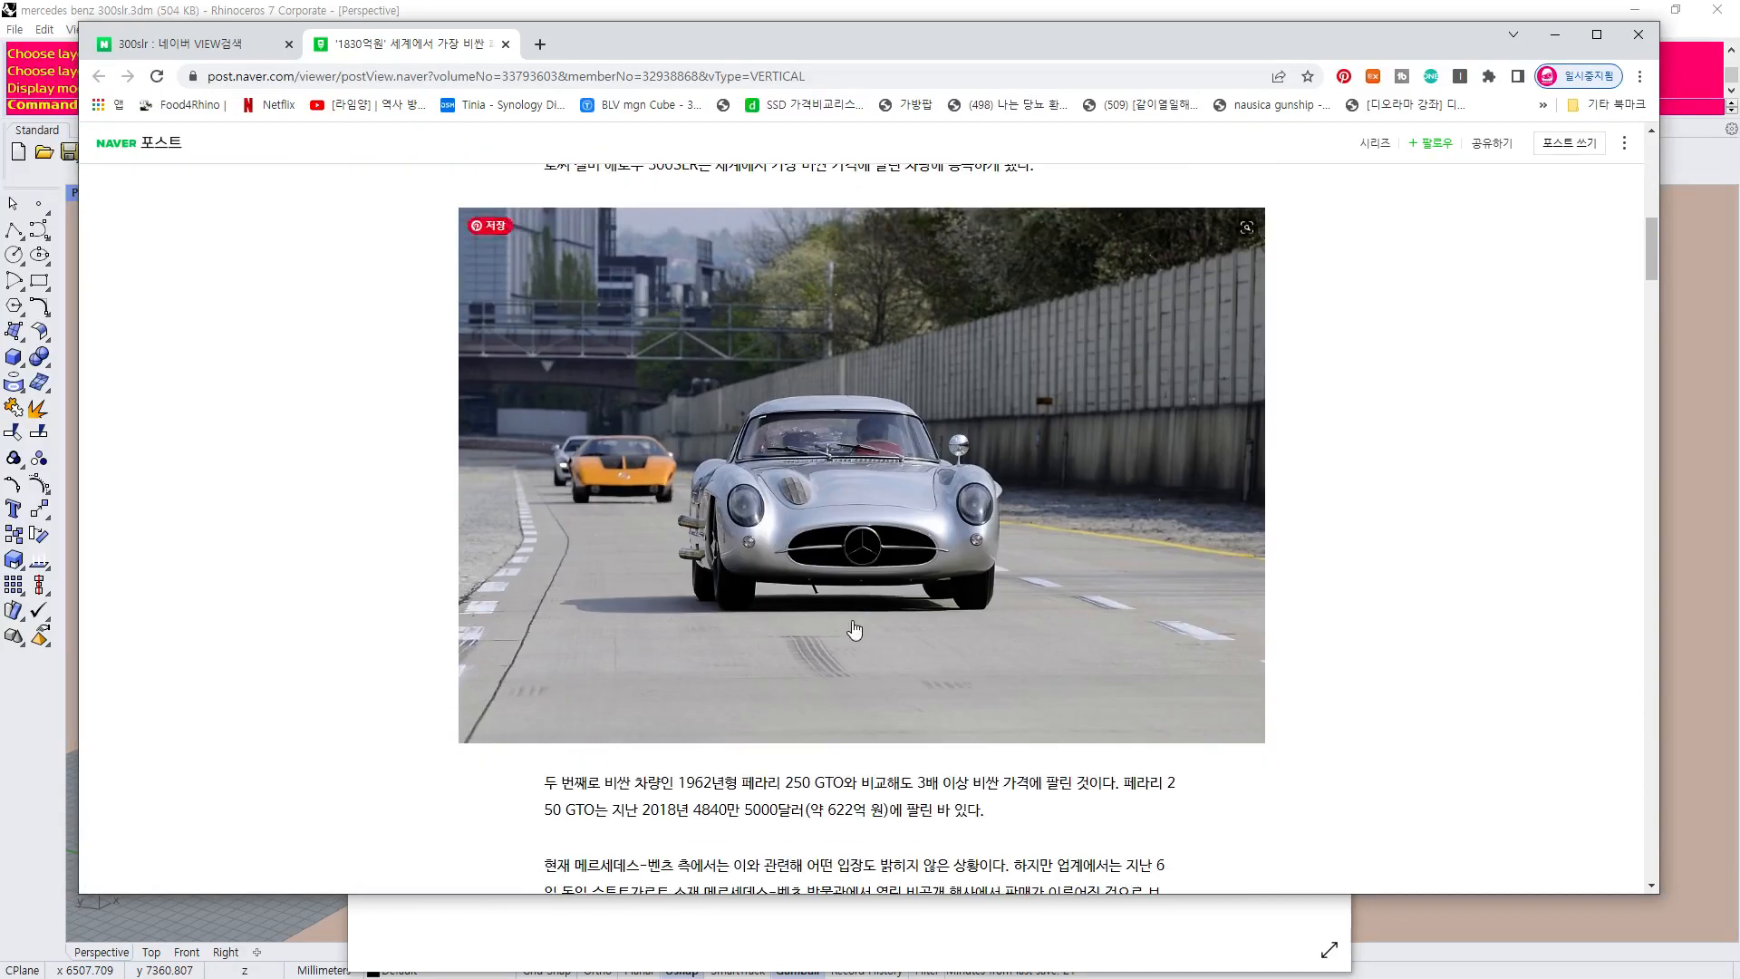
{"action": "scroll", "coordinate": [930, 529], "scroll_direction": "up", "scroll_amount": 2}
{"action": "left_click_drag", "start_coordinate": [1094, 29], "coordinate": [0, 272]}
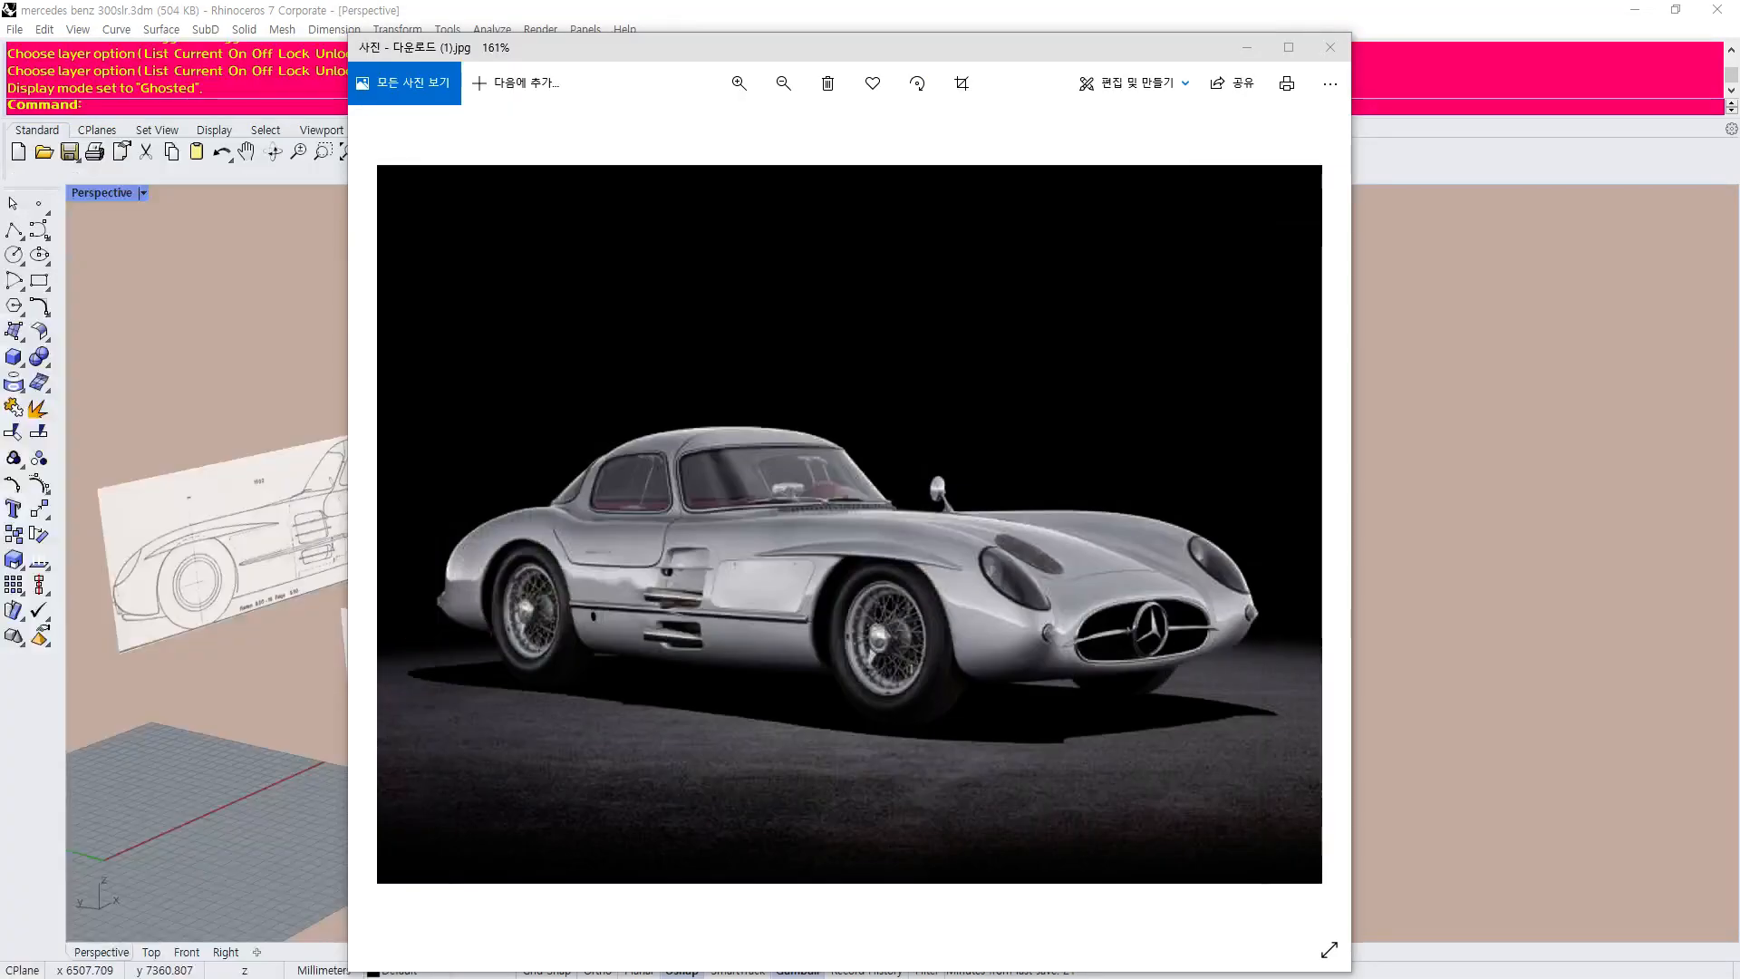
{"action": "left_click", "coordinate": [768, 250]}
{"action": "left_click_drag", "start_coordinate": [1180, 47], "coordinate": [0, 226]}
{"action": "left_click", "coordinate": [797, 454]}
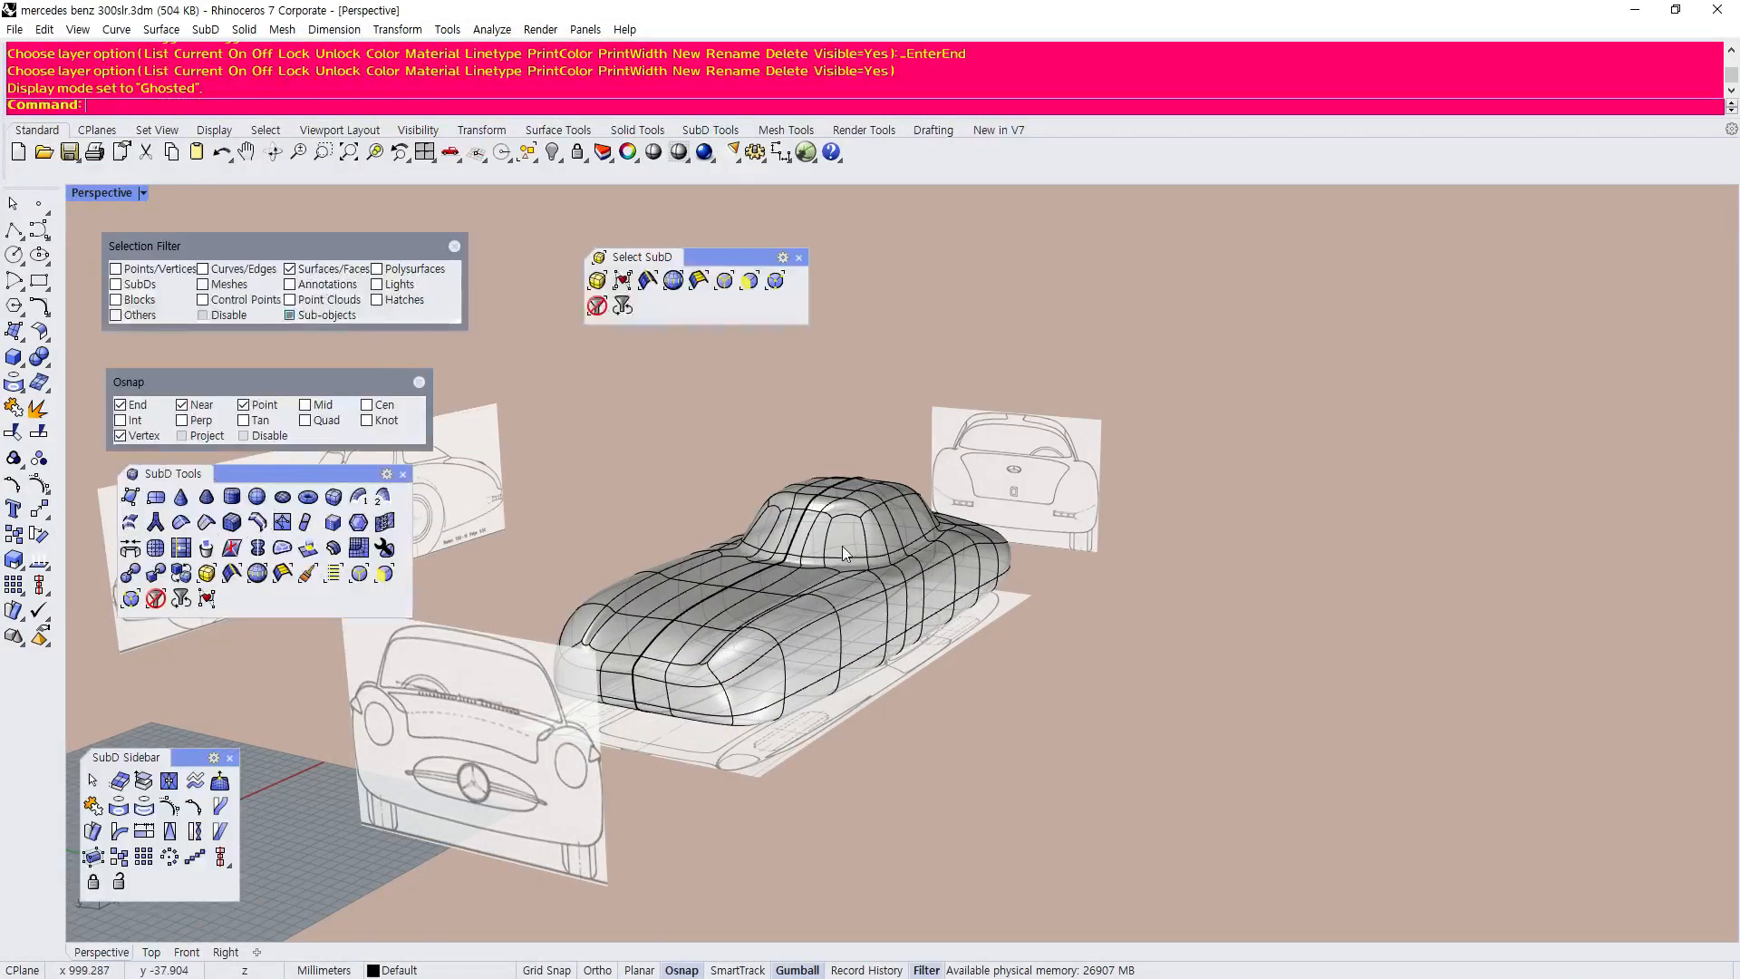
Insert an edge loop across the front of the nose, offset inward from the front fender's front edge, with BothSides=No and OffsetMode=Absolute.
{"action": "scroll", "coordinate": [841, 546], "scroll_direction": "up", "scroll_amount": 4}
{"action": "scroll", "coordinate": [841, 545], "scroll_direction": "down", "scroll_amount": 4}
{"action": "right_click_drag", "start_coordinate": [841, 553], "coordinate": [835, 600]}
{"action": "scroll", "coordinate": [714, 675], "scroll_direction": "up", "scroll_amount": 5}
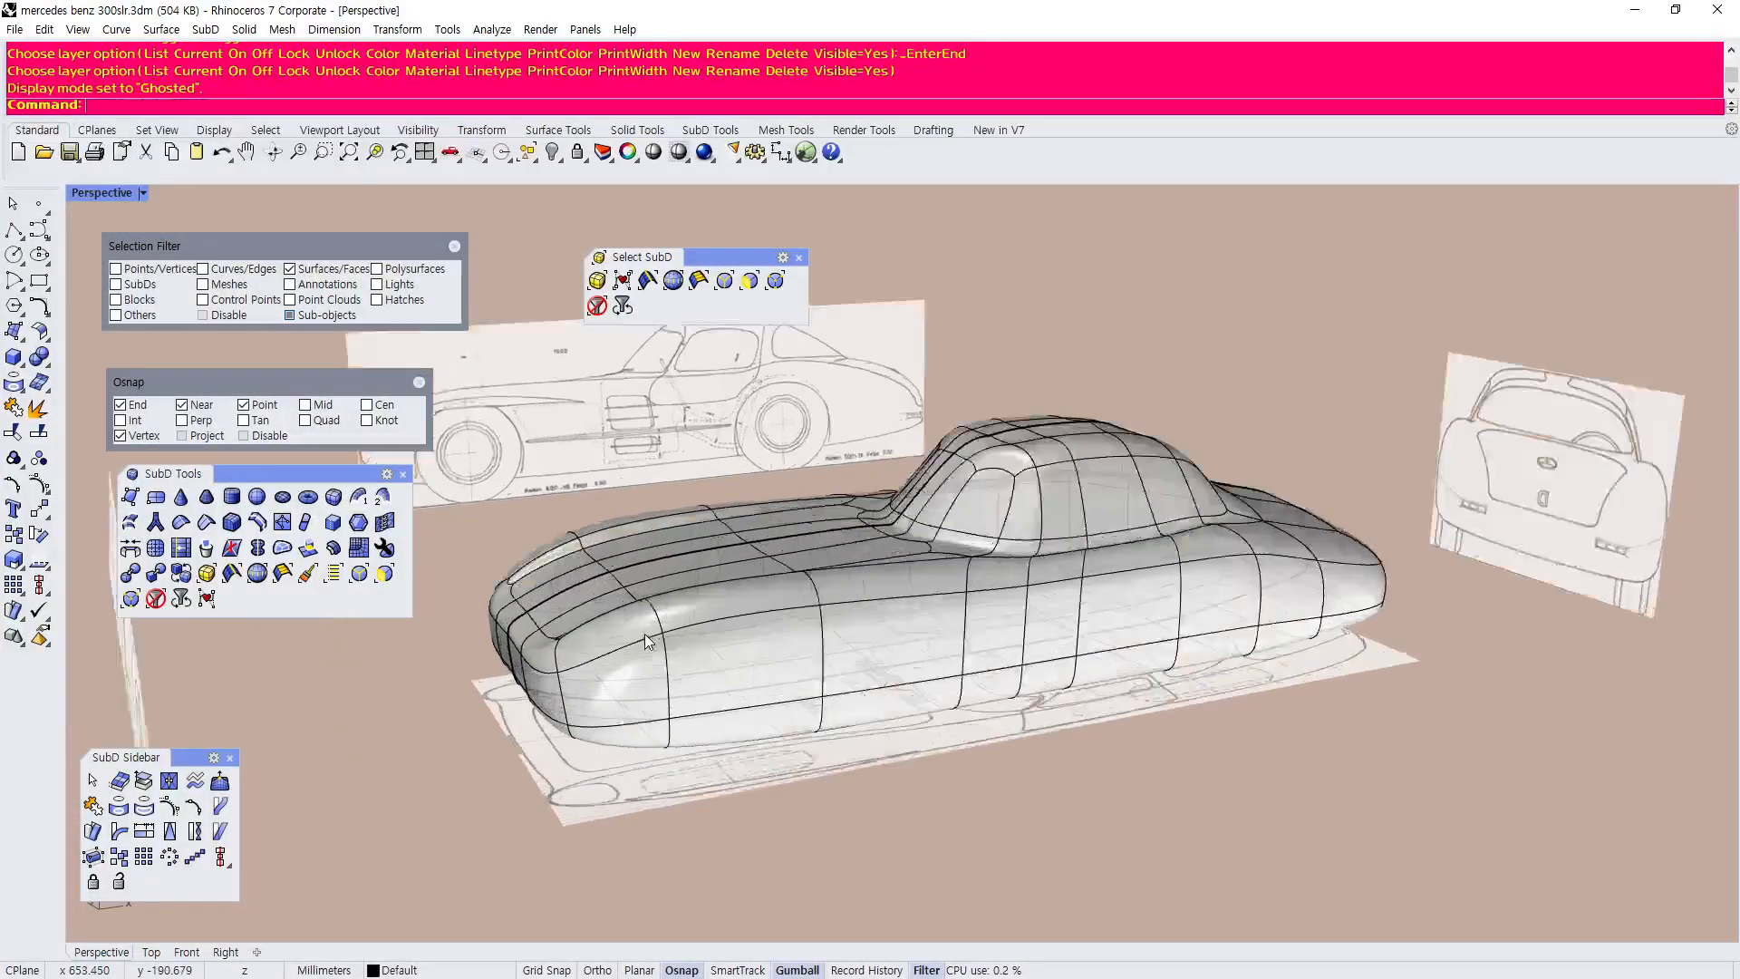
{"action": "scroll", "coordinate": [626, 786], "scroll_direction": "up", "scroll_amount": 3}
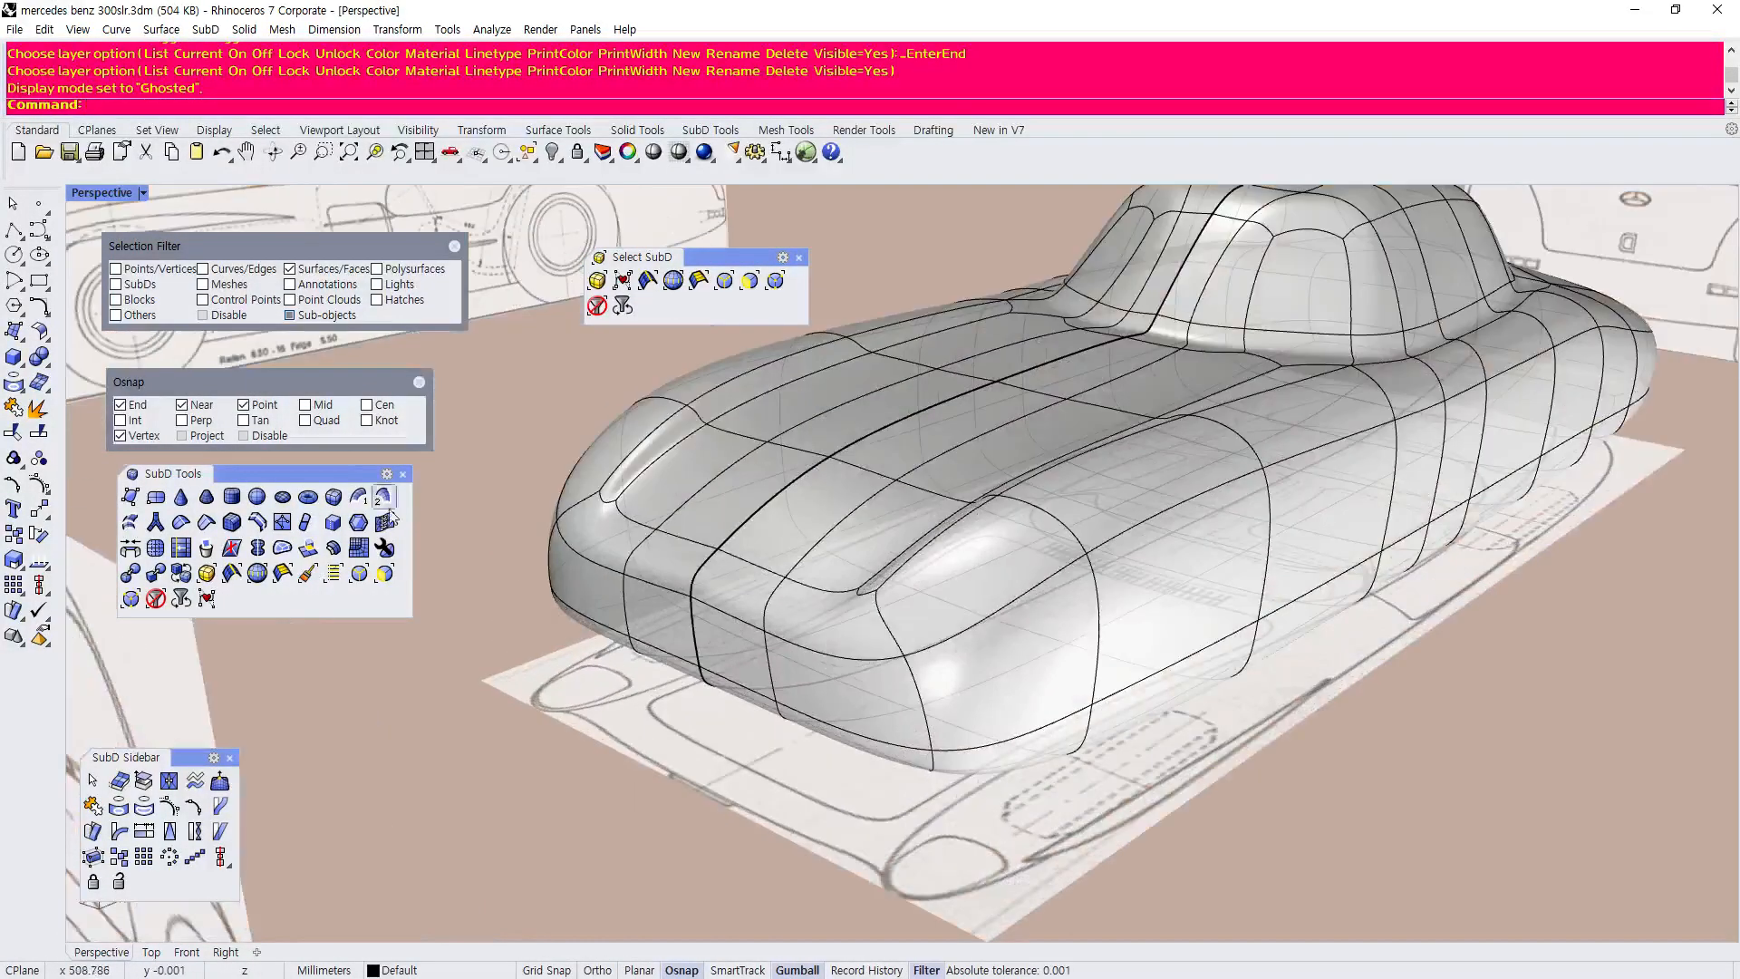
{"action": "left_click", "coordinate": [257, 523]}
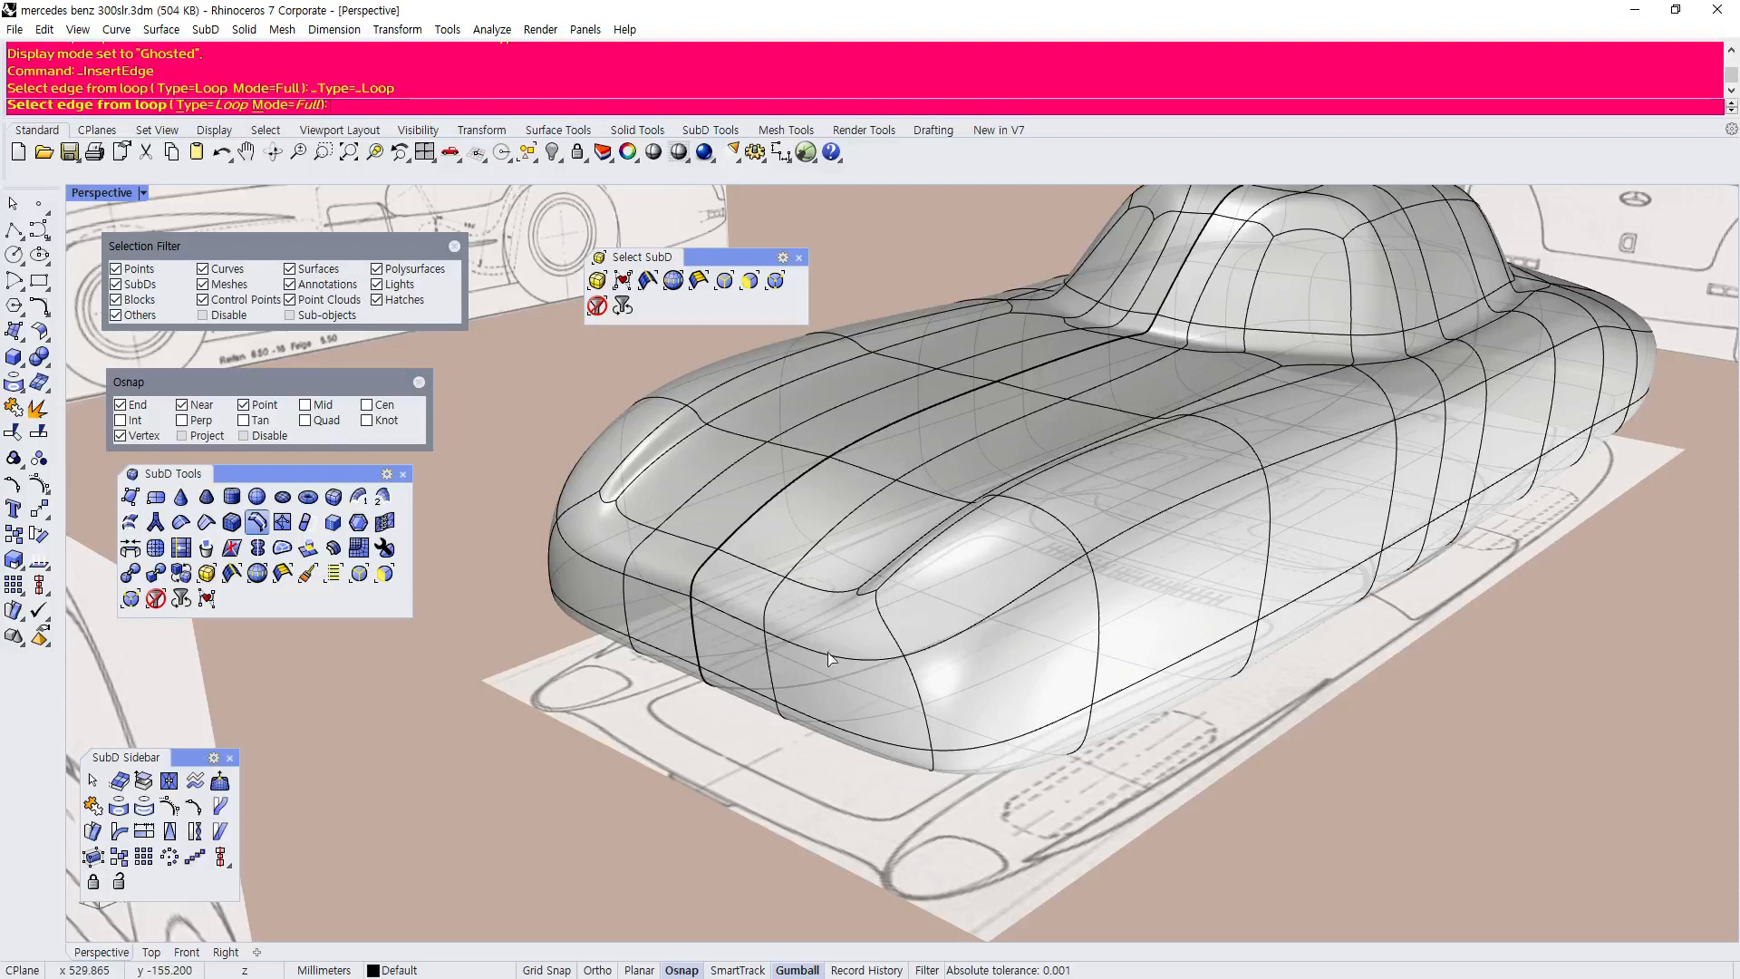
{"action": "right_click_drag", "start_coordinate": [894, 666], "coordinate": [1041, 637]}
{"action": "left_click", "coordinate": [1097, 654]}
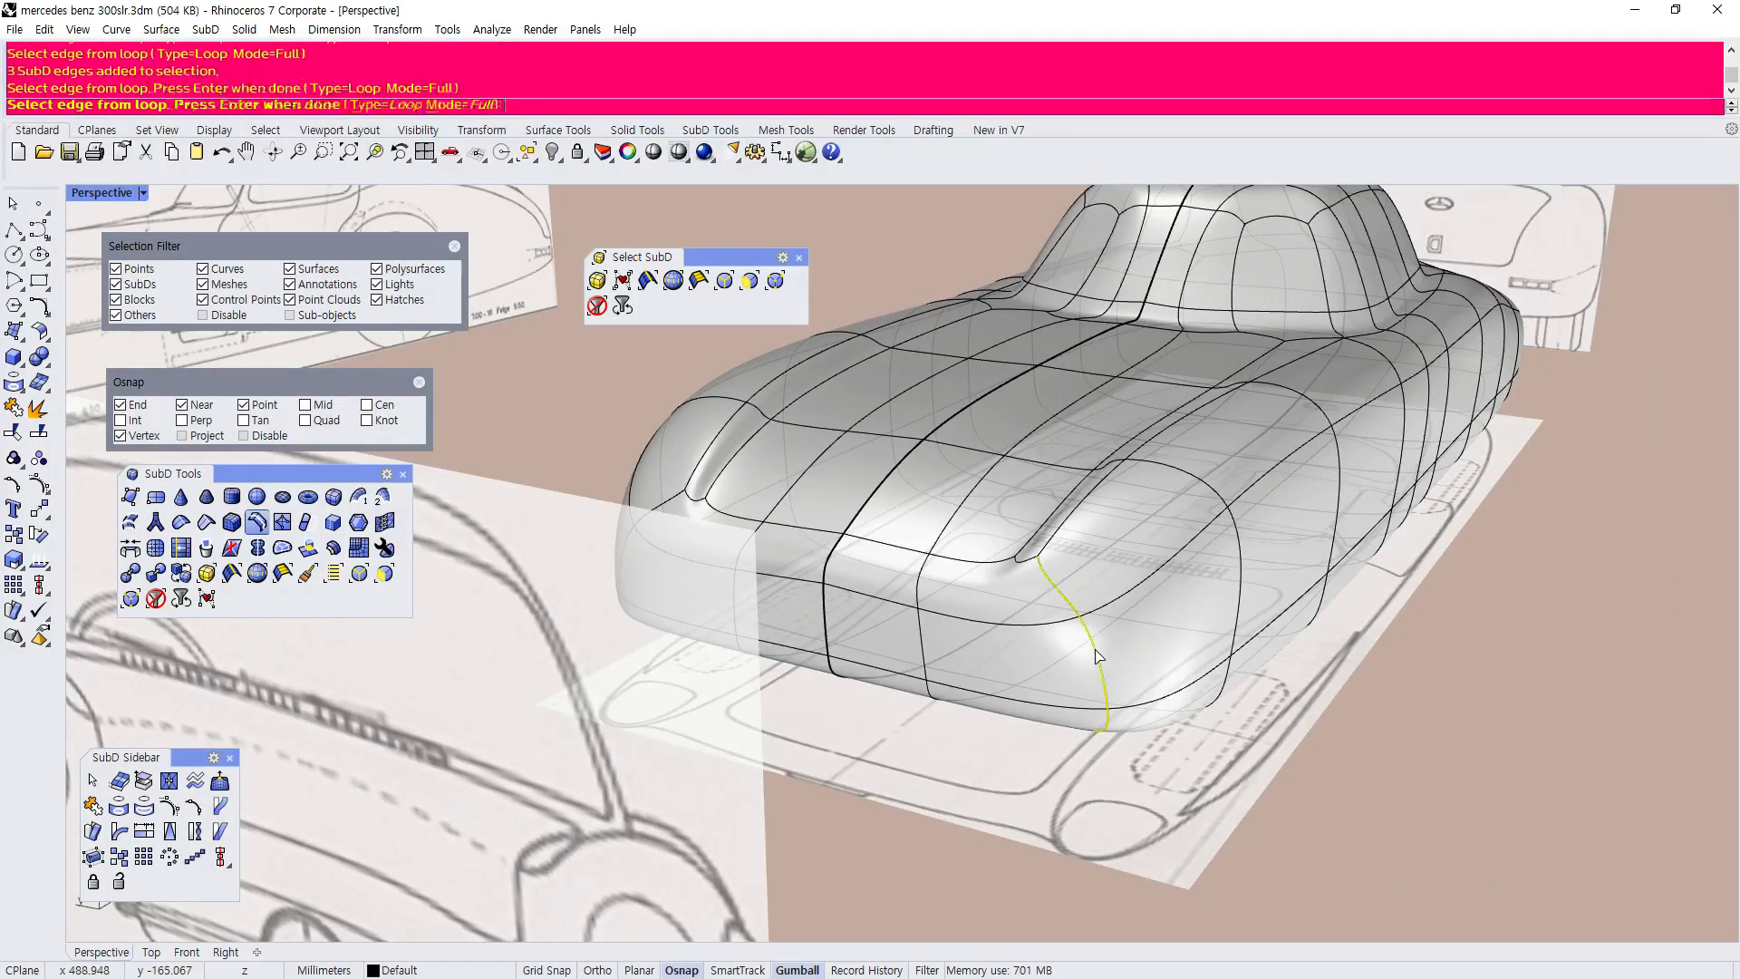
{"action": "key", "text": "Return"}
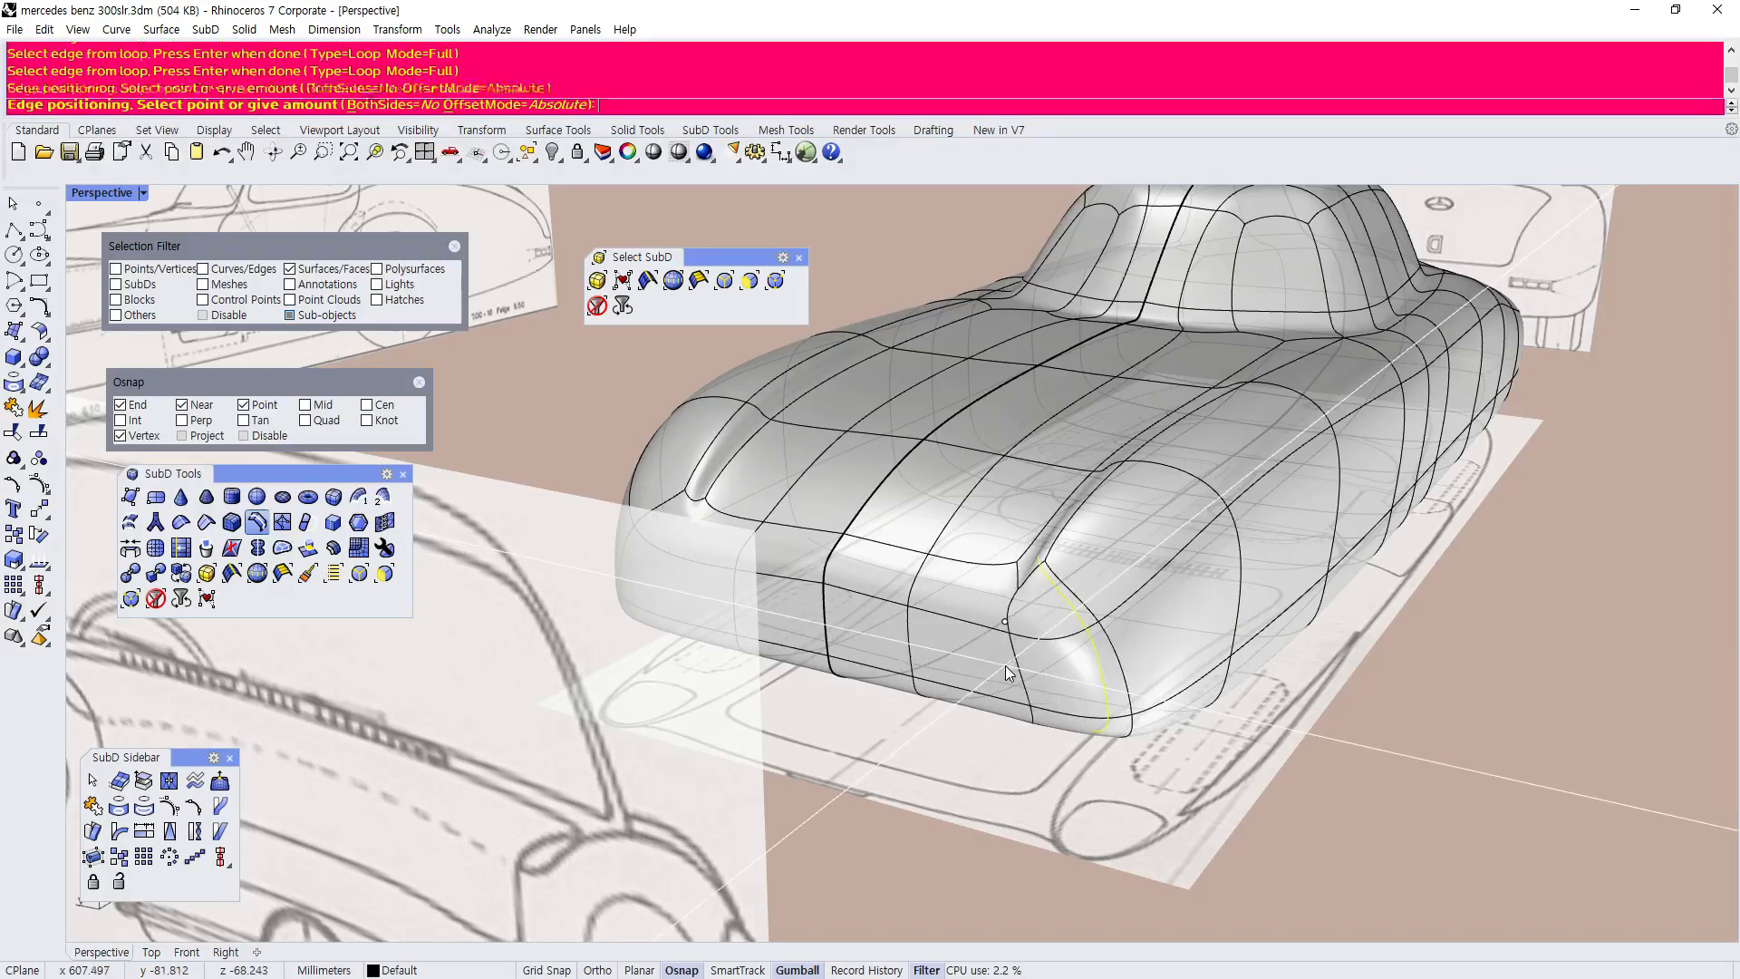
{"action": "left_click", "coordinate": [1005, 665]}
Inspect the new edge loop around the front fender and compare the nose shape with the photo 다운로드 (1).jpg.
{"action": "scroll", "coordinate": [998, 642], "scroll_direction": "down", "scroll_amount": 6}
{"action": "right_click_drag", "start_coordinate": [999, 642], "coordinate": [1062, 686]}
{"action": "scroll", "coordinate": [890, 693], "scroll_direction": "up", "scroll_amount": 6}
{"action": "scroll", "coordinate": [1079, 725], "scroll_direction": "up", "scroll_amount": 3}
{"action": "scroll", "coordinate": [1079, 725], "scroll_direction": "down", "scroll_amount": 3}
{"action": "scroll", "coordinate": [1085, 743], "scroll_direction": "up", "scroll_amount": 3}
{"action": "scroll", "coordinate": [1078, 705], "scroll_direction": "down", "scroll_amount": 4}
{"action": "scroll", "coordinate": [1003, 520], "scroll_direction": "up", "scroll_amount": 4}
{"action": "scroll", "coordinate": [992, 561], "scroll_direction": "down", "scroll_amount": 4}
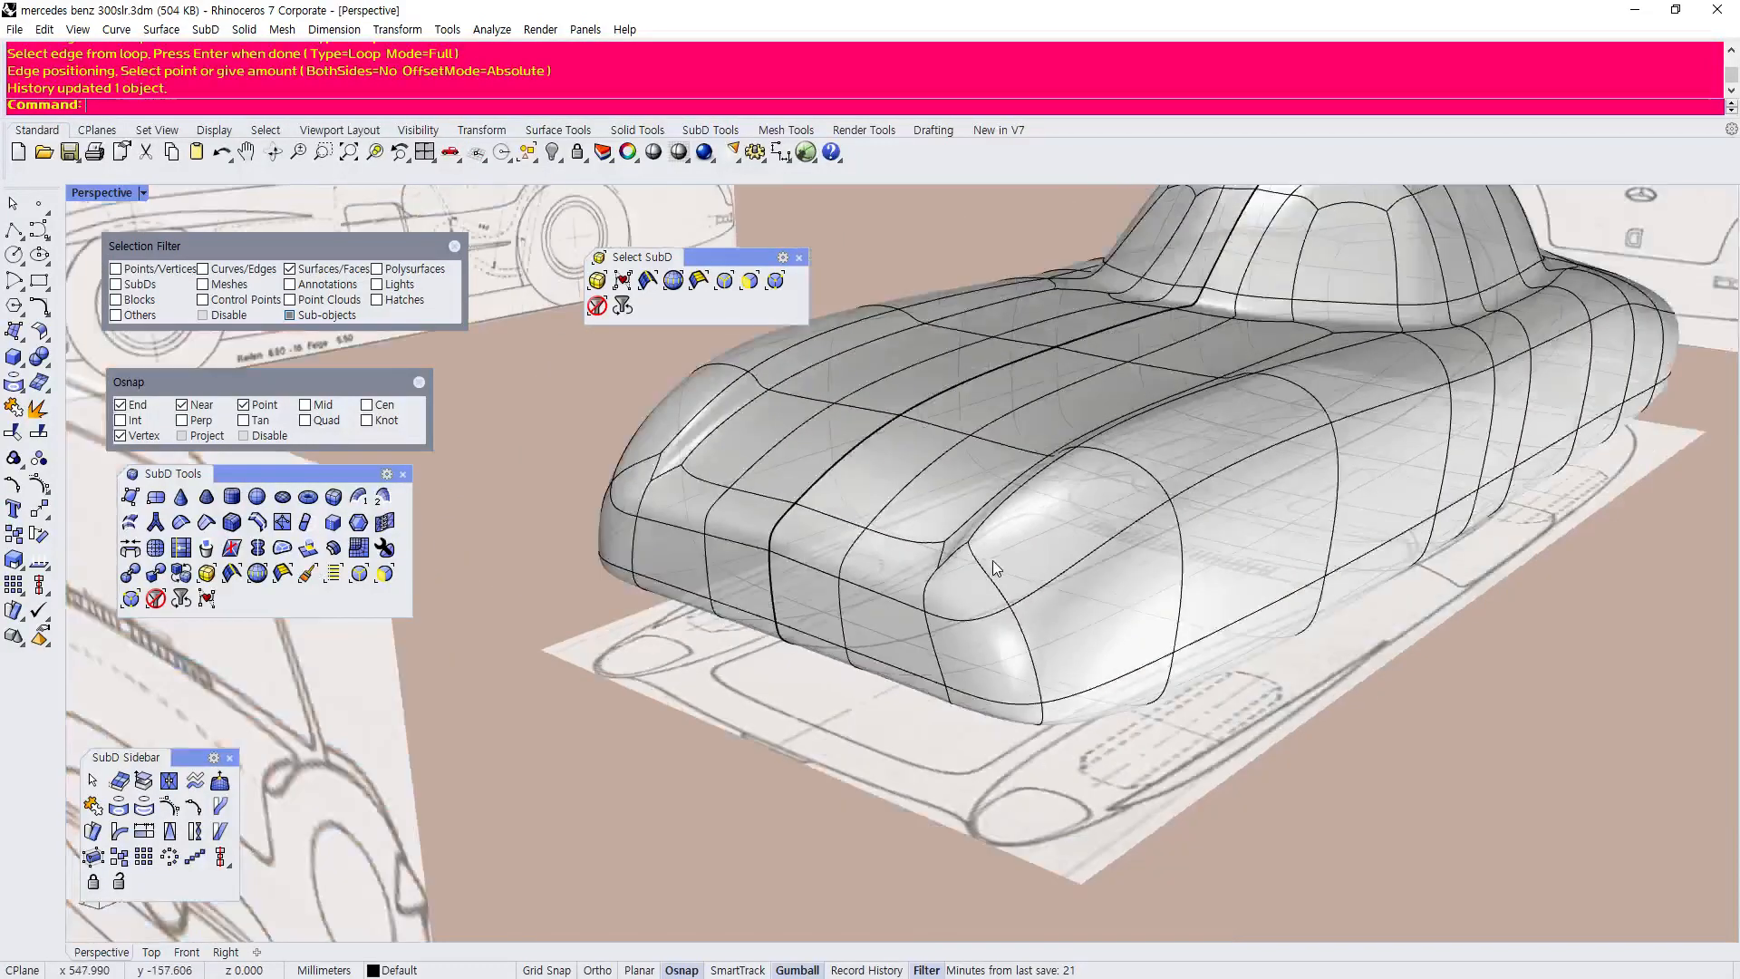
{"action": "right_click_drag", "start_coordinate": [992, 561], "coordinate": [856, 574]}
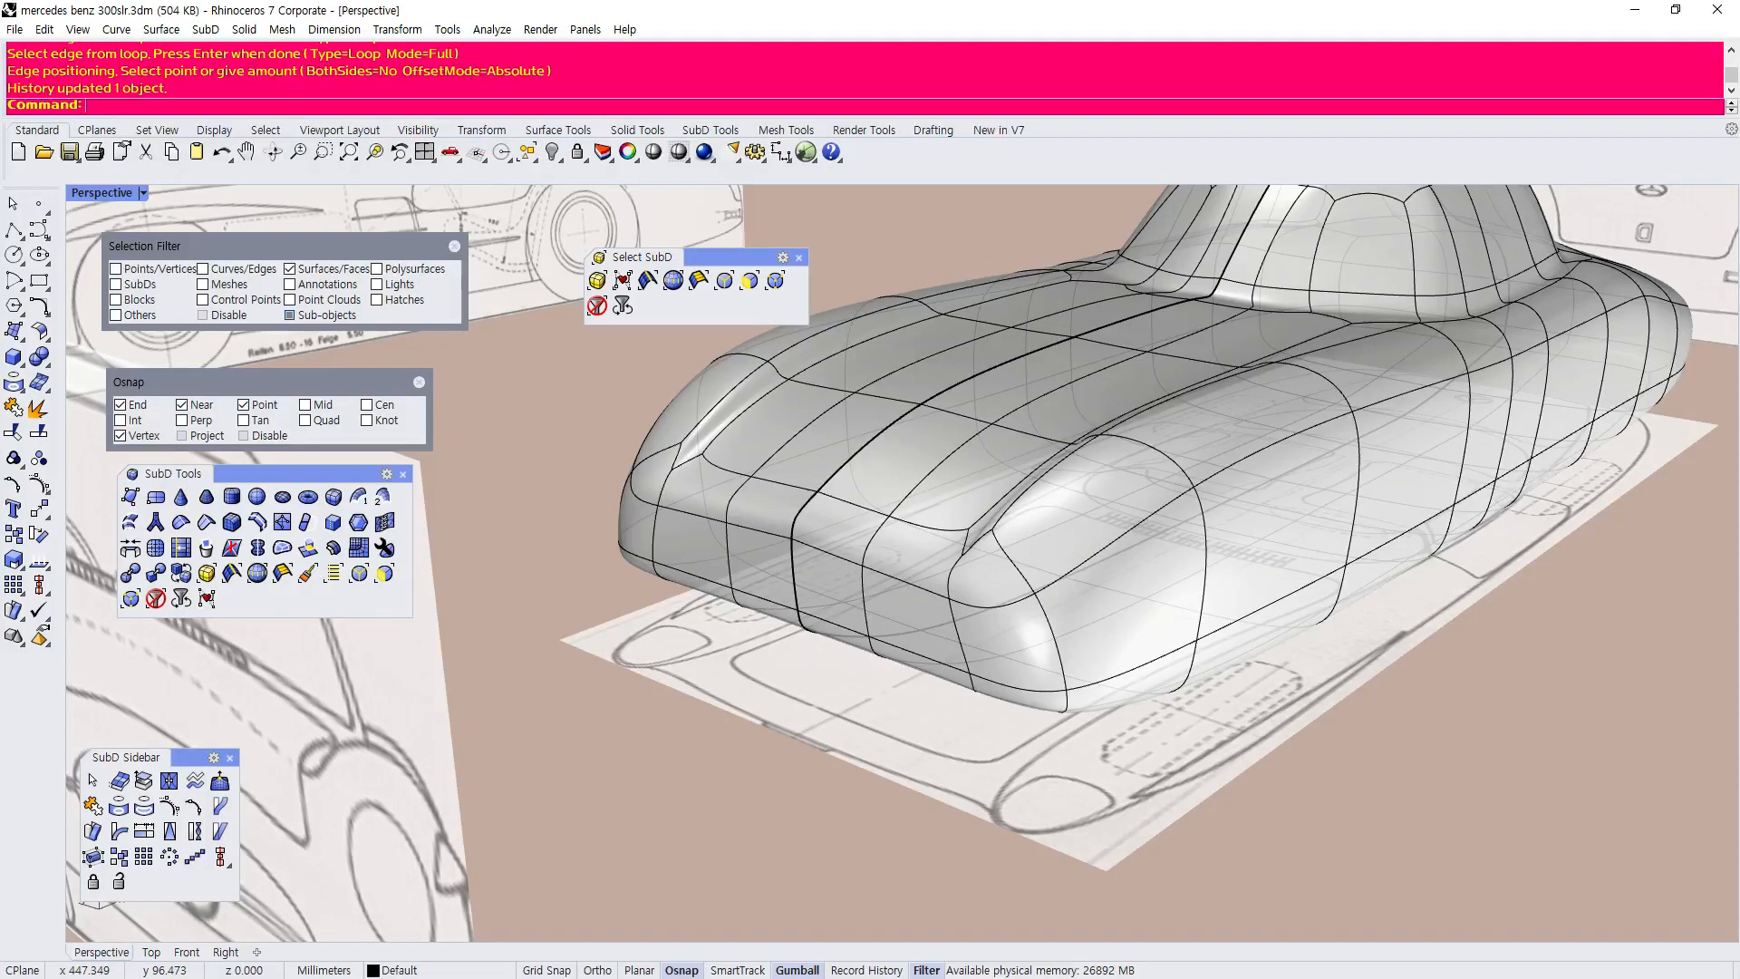
{"action": "key", "text": "alt+Tab"}
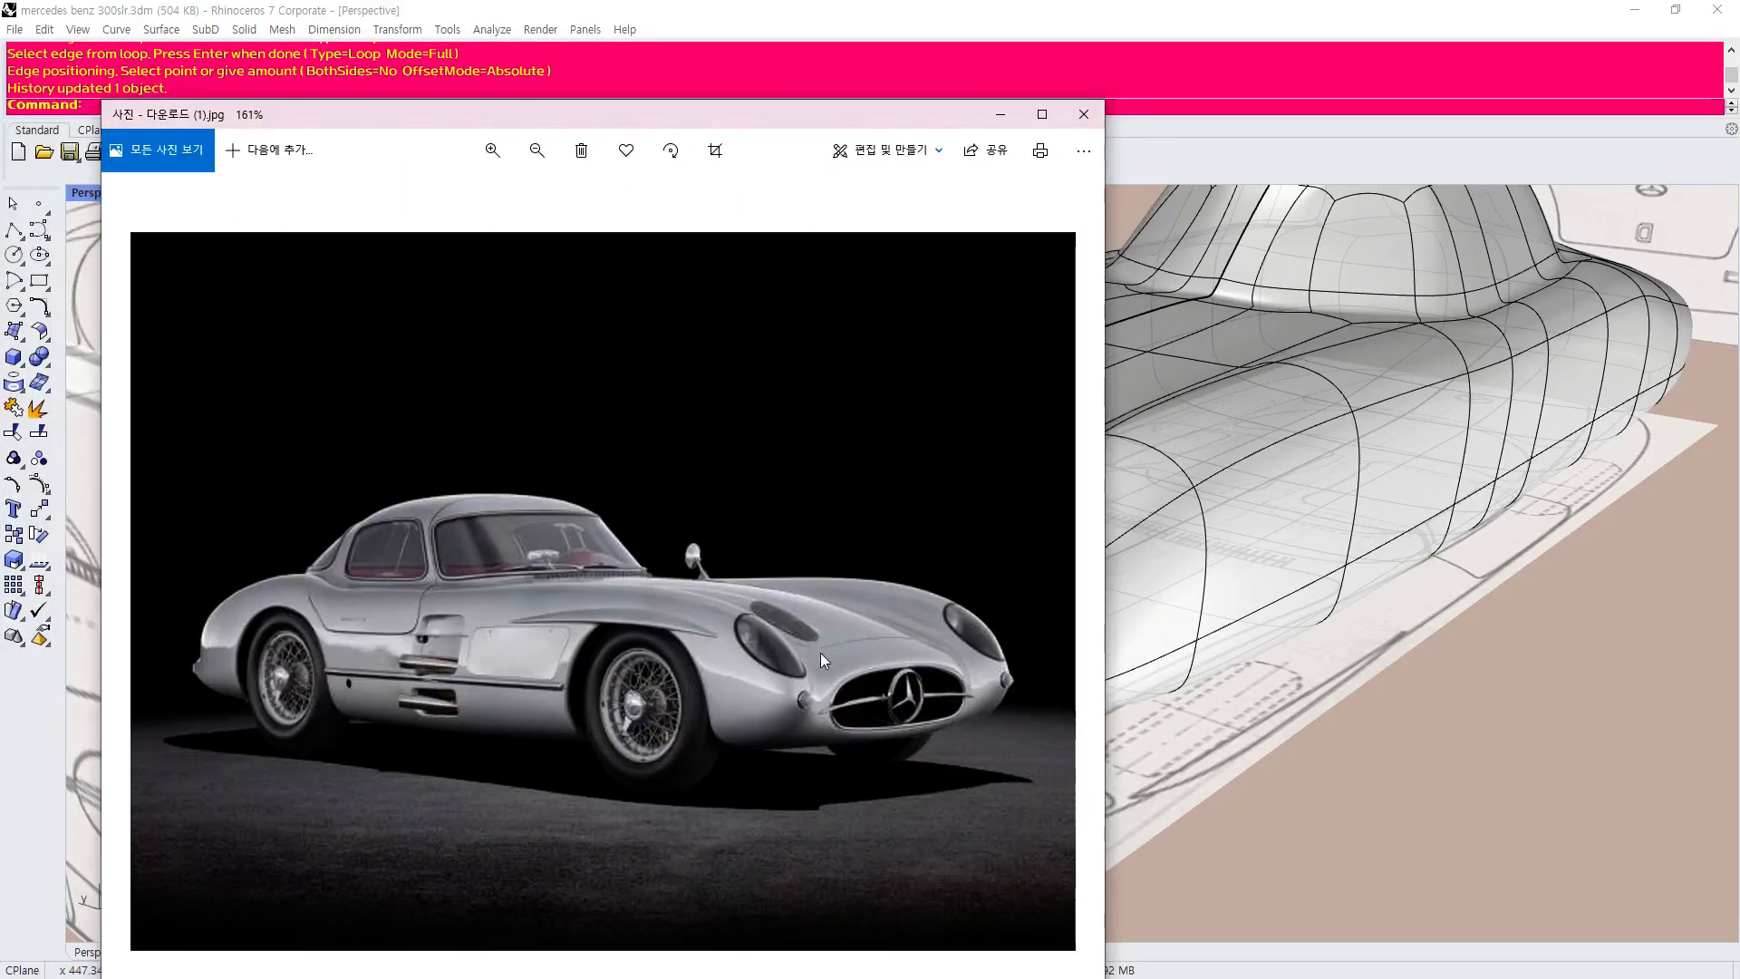
{"action": "key", "text": "alt+Tab"}
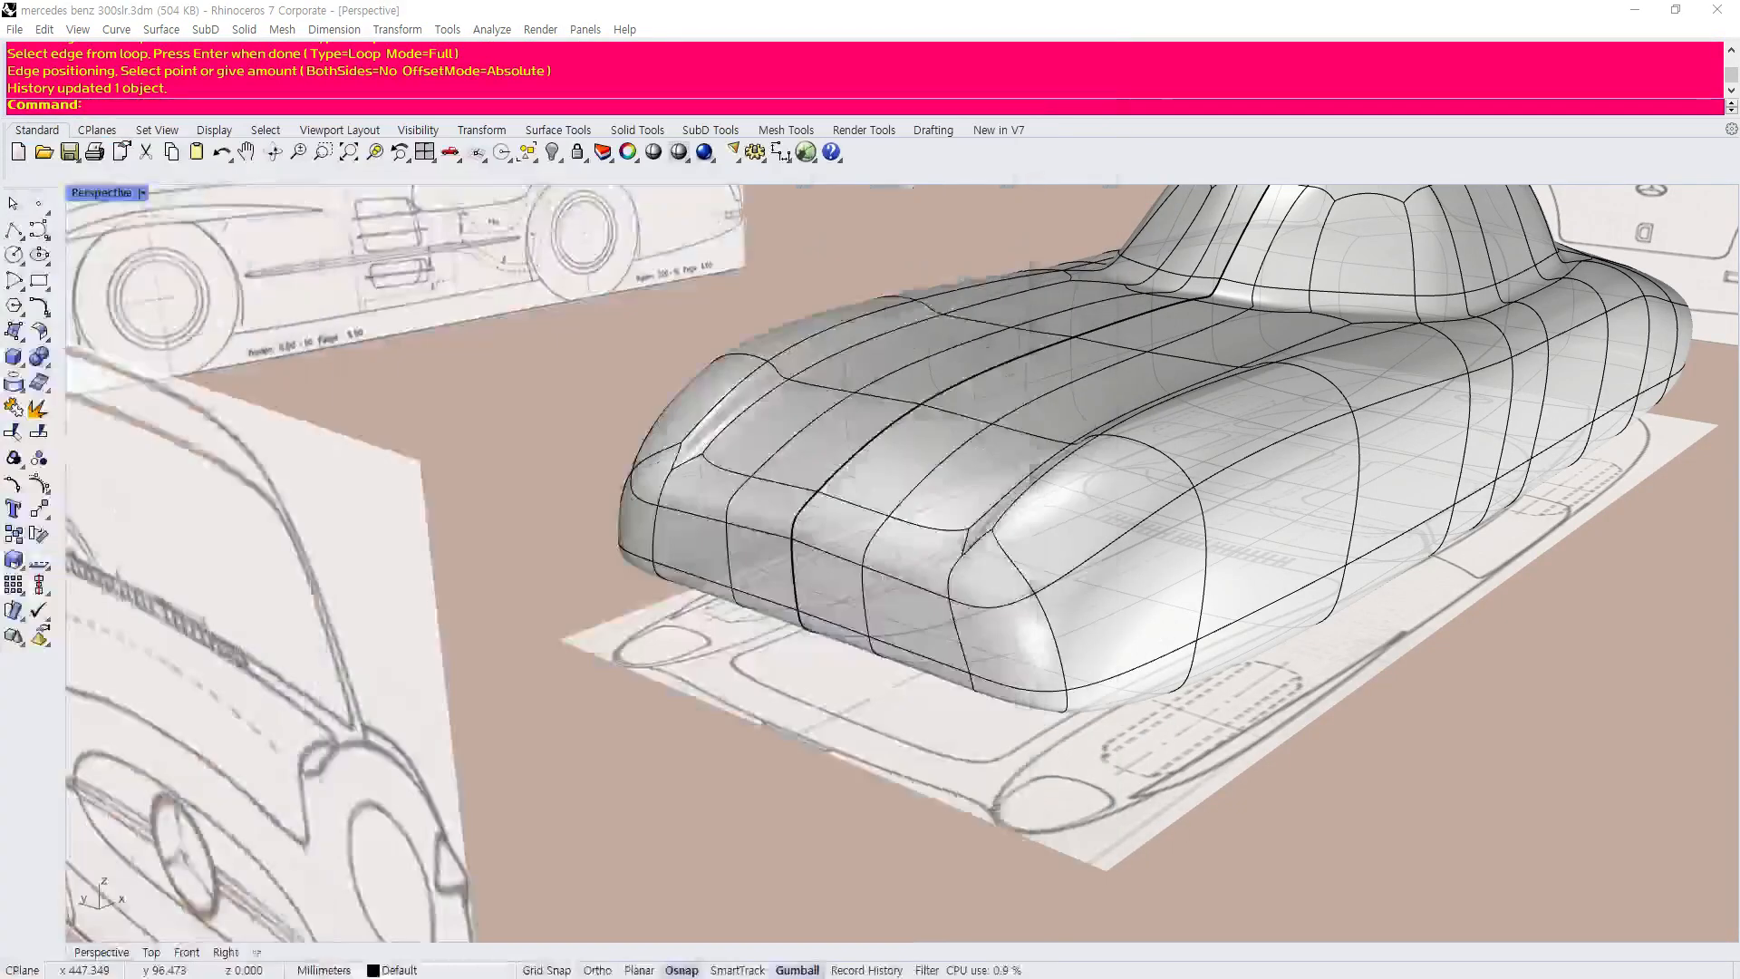
{"action": "right_click_drag", "start_coordinate": [1003, 666], "coordinate": [1007, 636]}
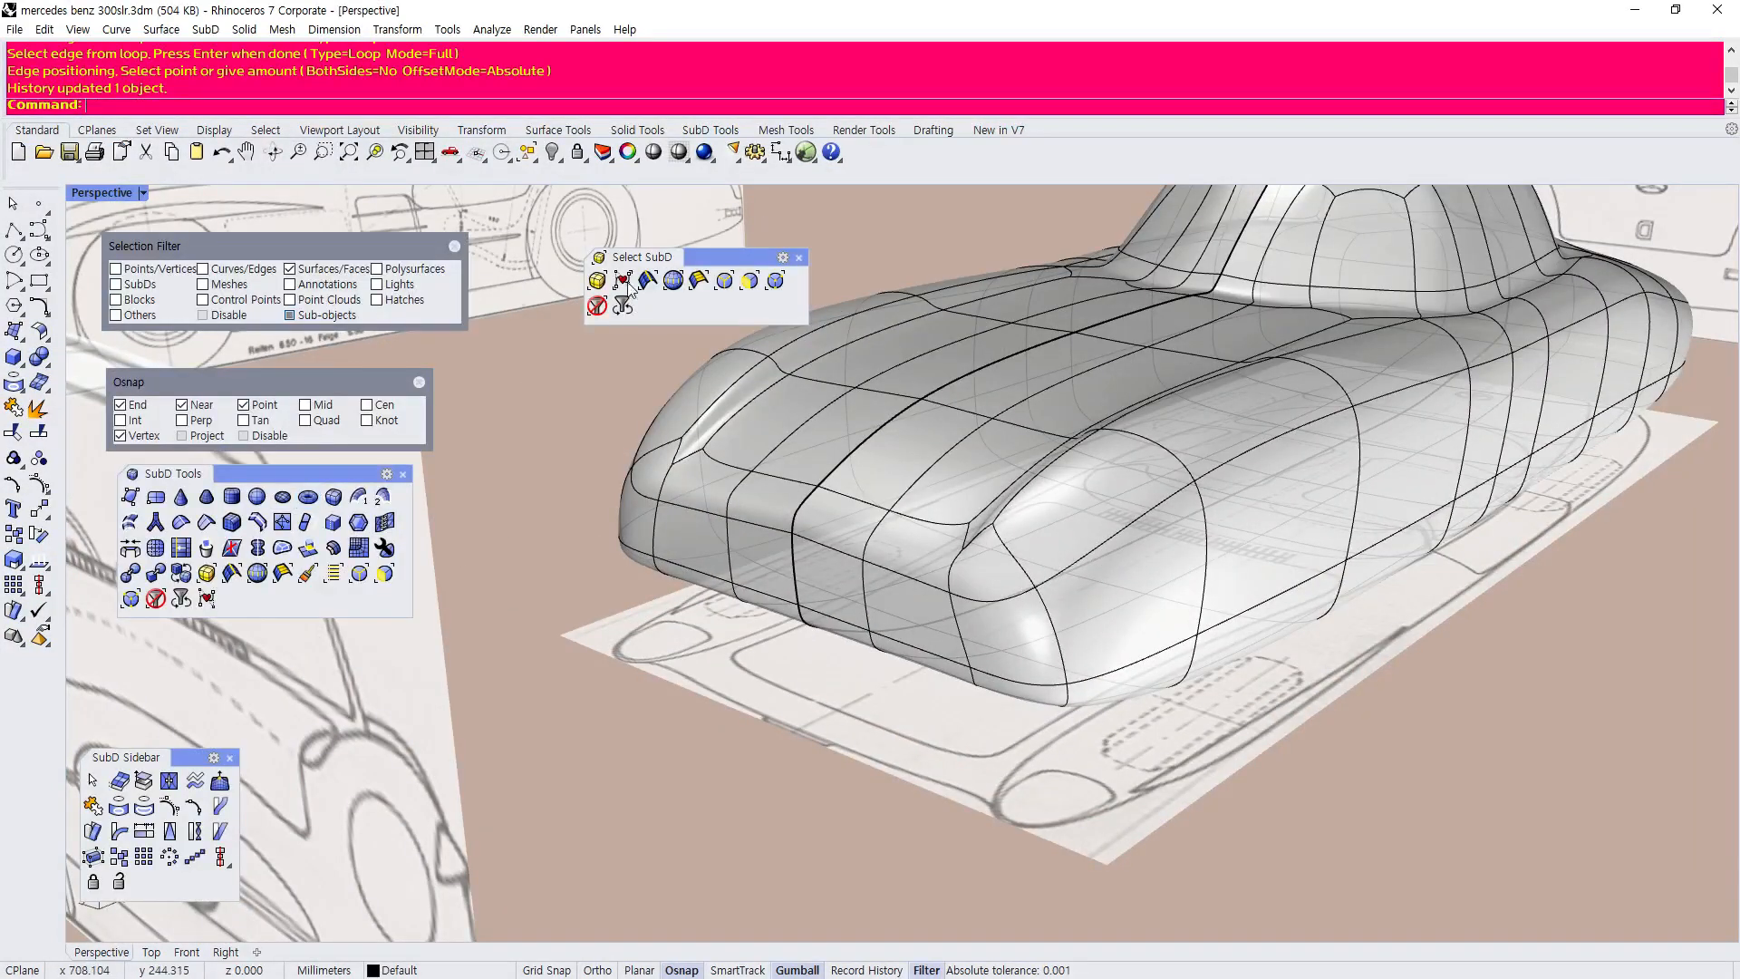
Restrict selection to edges, move the new loop's lower edge on the nose front toward the car's centreline, and adjust it lengthwise.
{"action": "left_click", "coordinate": [724, 284]}
{"action": "scroll", "coordinate": [902, 661], "scroll_direction": "down", "scroll_amount": 6}
{"action": "scroll", "coordinate": [881, 700], "scroll_direction": "up", "scroll_amount": 3}
{"action": "scroll", "coordinate": [879, 694], "scroll_direction": "down", "scroll_amount": 5}
{"action": "scroll", "coordinate": [765, 562], "scroll_direction": "up", "scroll_amount": 3}
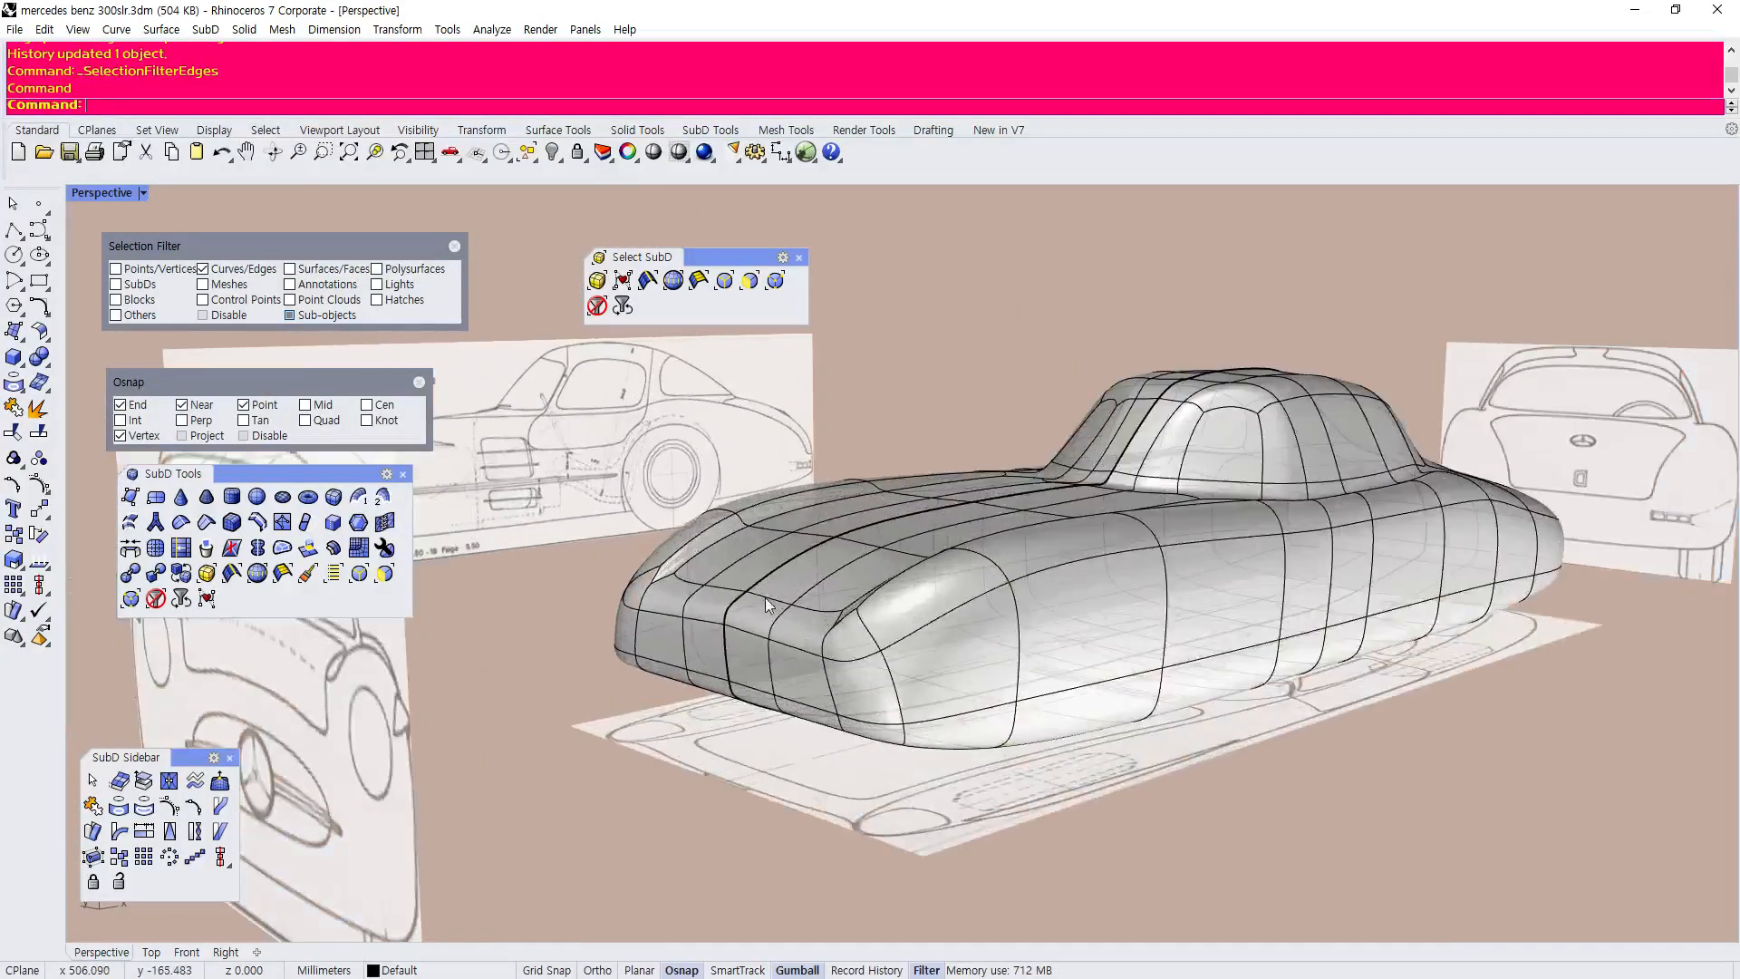
{"action": "mouse_move", "coordinate": [1024, 556]}
{"action": "right_mouse_down"}
{"action": "mouse_move", "coordinate": [1146, 597]}
{"action": "mouse_move", "coordinate": [1036, 557]}
{"action": "right_mouse_up"}
{"action": "scroll", "coordinate": [1046, 497], "scroll_direction": "down", "scroll_amount": 5}
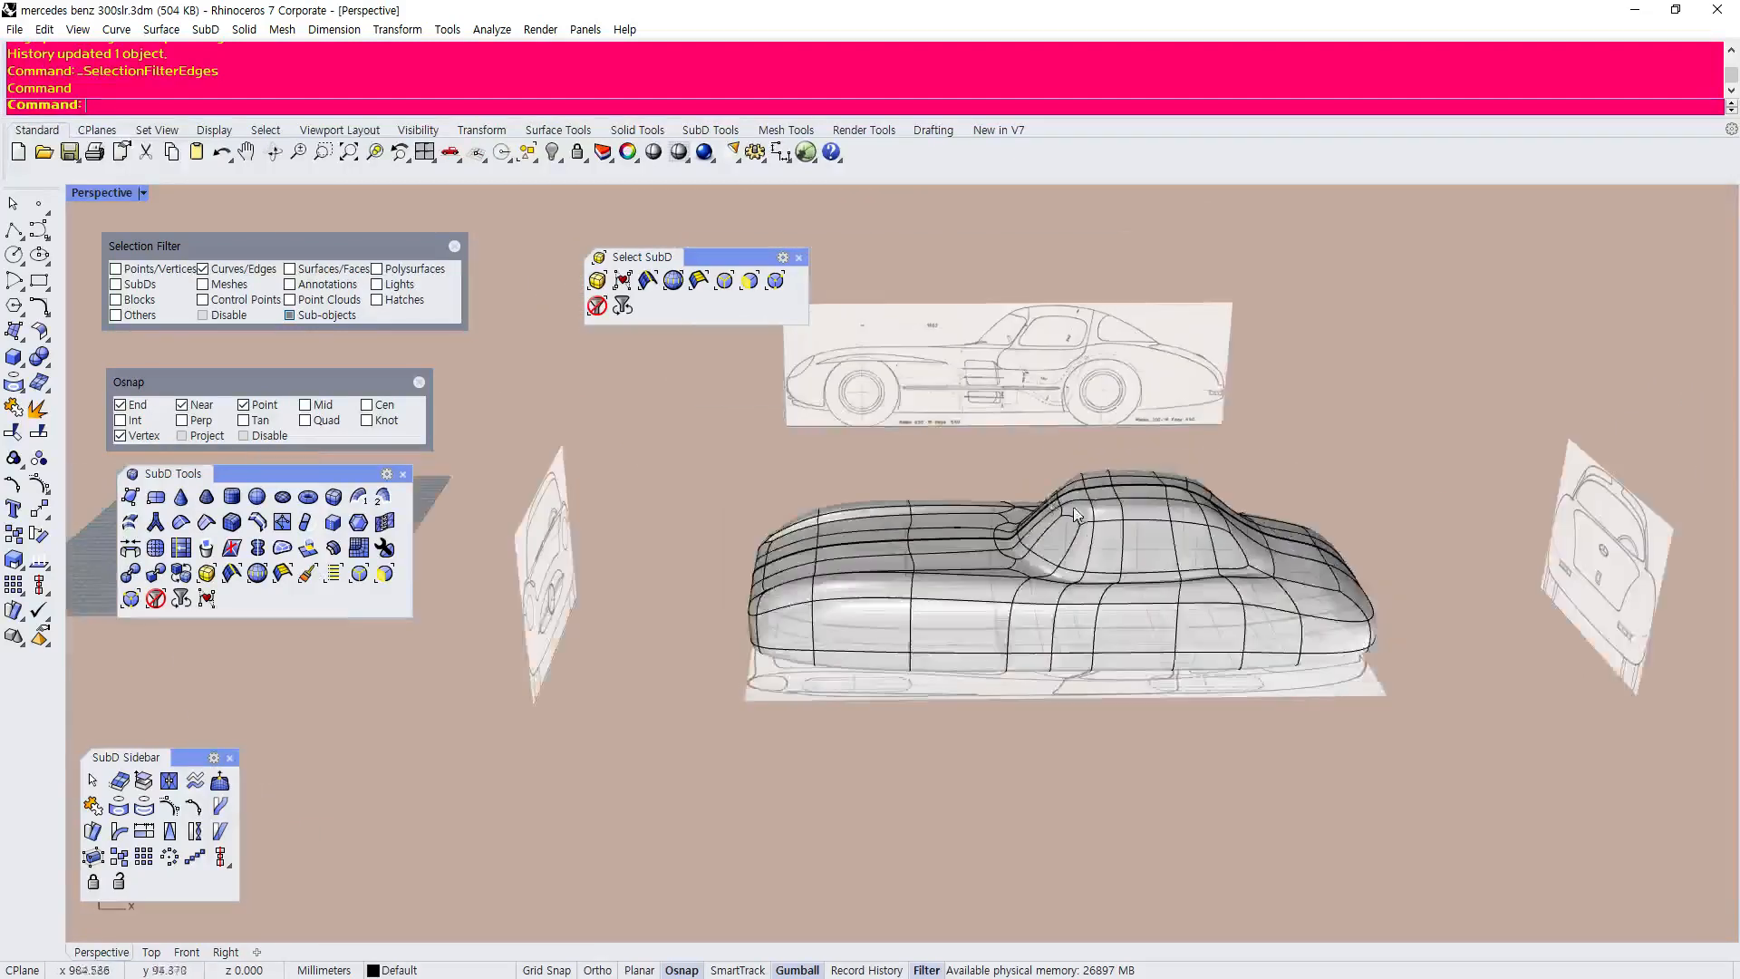
{"action": "right_click_drag", "start_coordinate": [1163, 544], "coordinate": [1262, 582]}
{"action": "right_click_drag", "start_coordinate": [1024, 571], "coordinate": [1083, 609]}
{"action": "scroll", "coordinate": [943, 641], "scroll_direction": "up", "scroll_amount": 6}
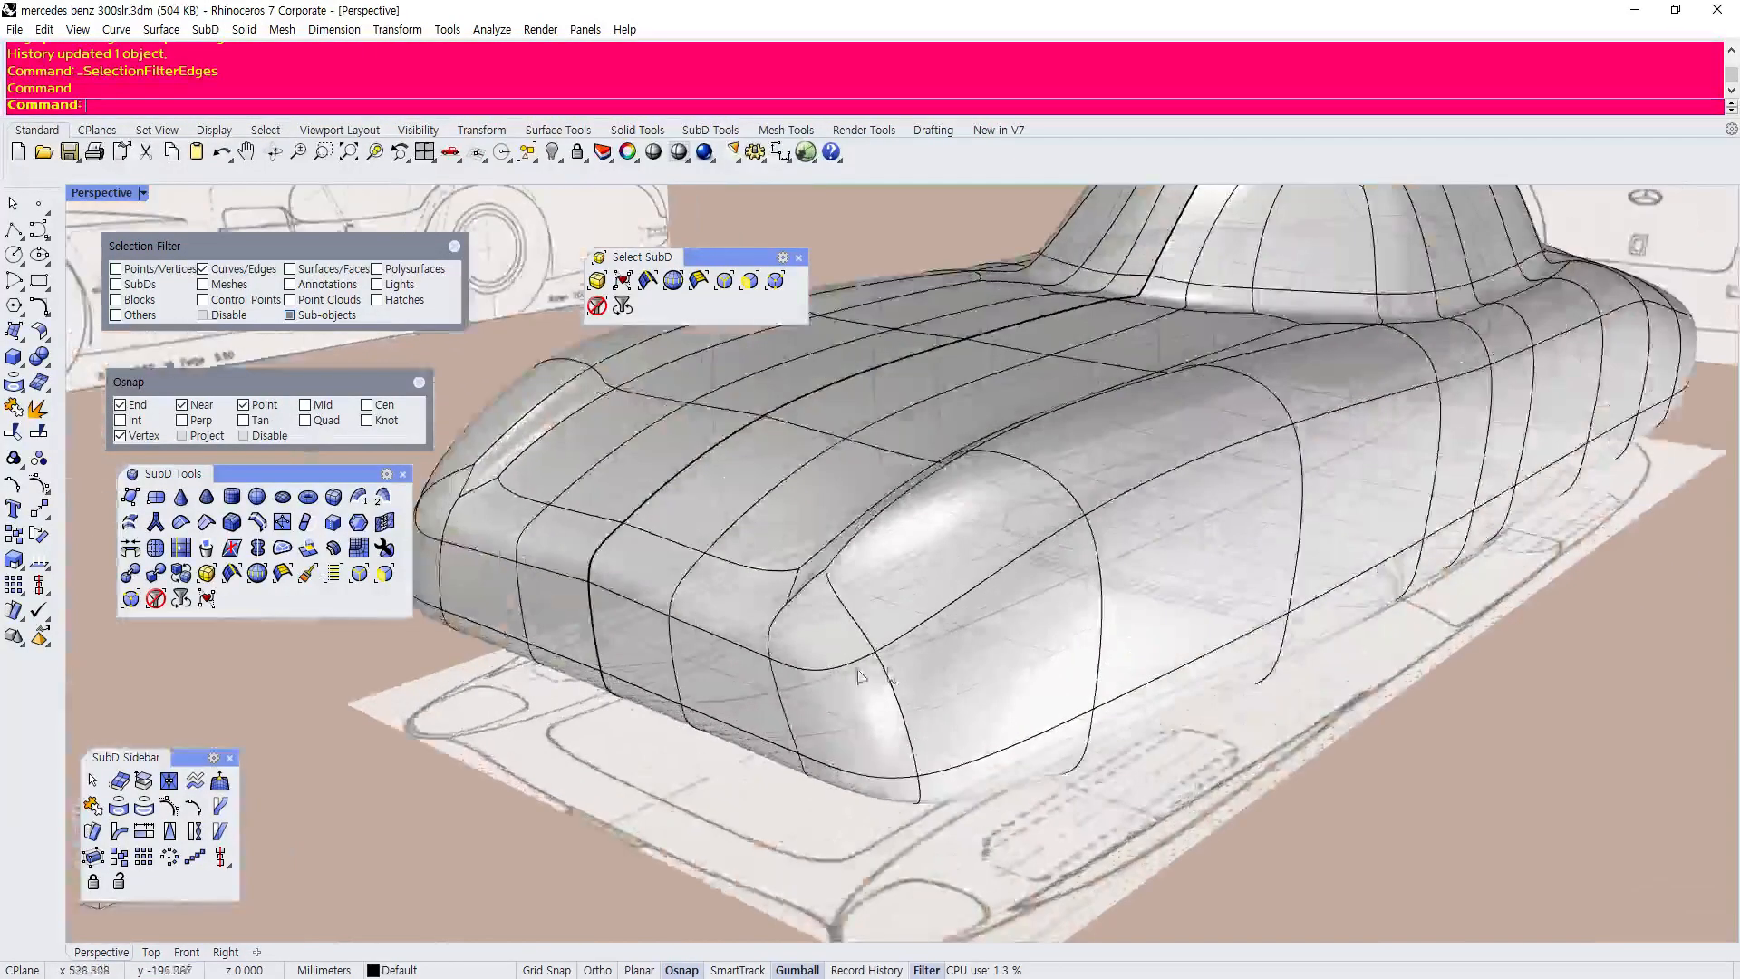
{"action": "scroll", "coordinate": [837, 666], "scroll_direction": "down", "scroll_amount": 5}
{"action": "scroll", "coordinate": [820, 658], "scroll_direction": "up", "scroll_amount": 3}
{"action": "left_click", "coordinate": [800, 718]}
{"action": "scroll", "coordinate": [792, 759], "scroll_direction": "up", "scroll_amount": 3}
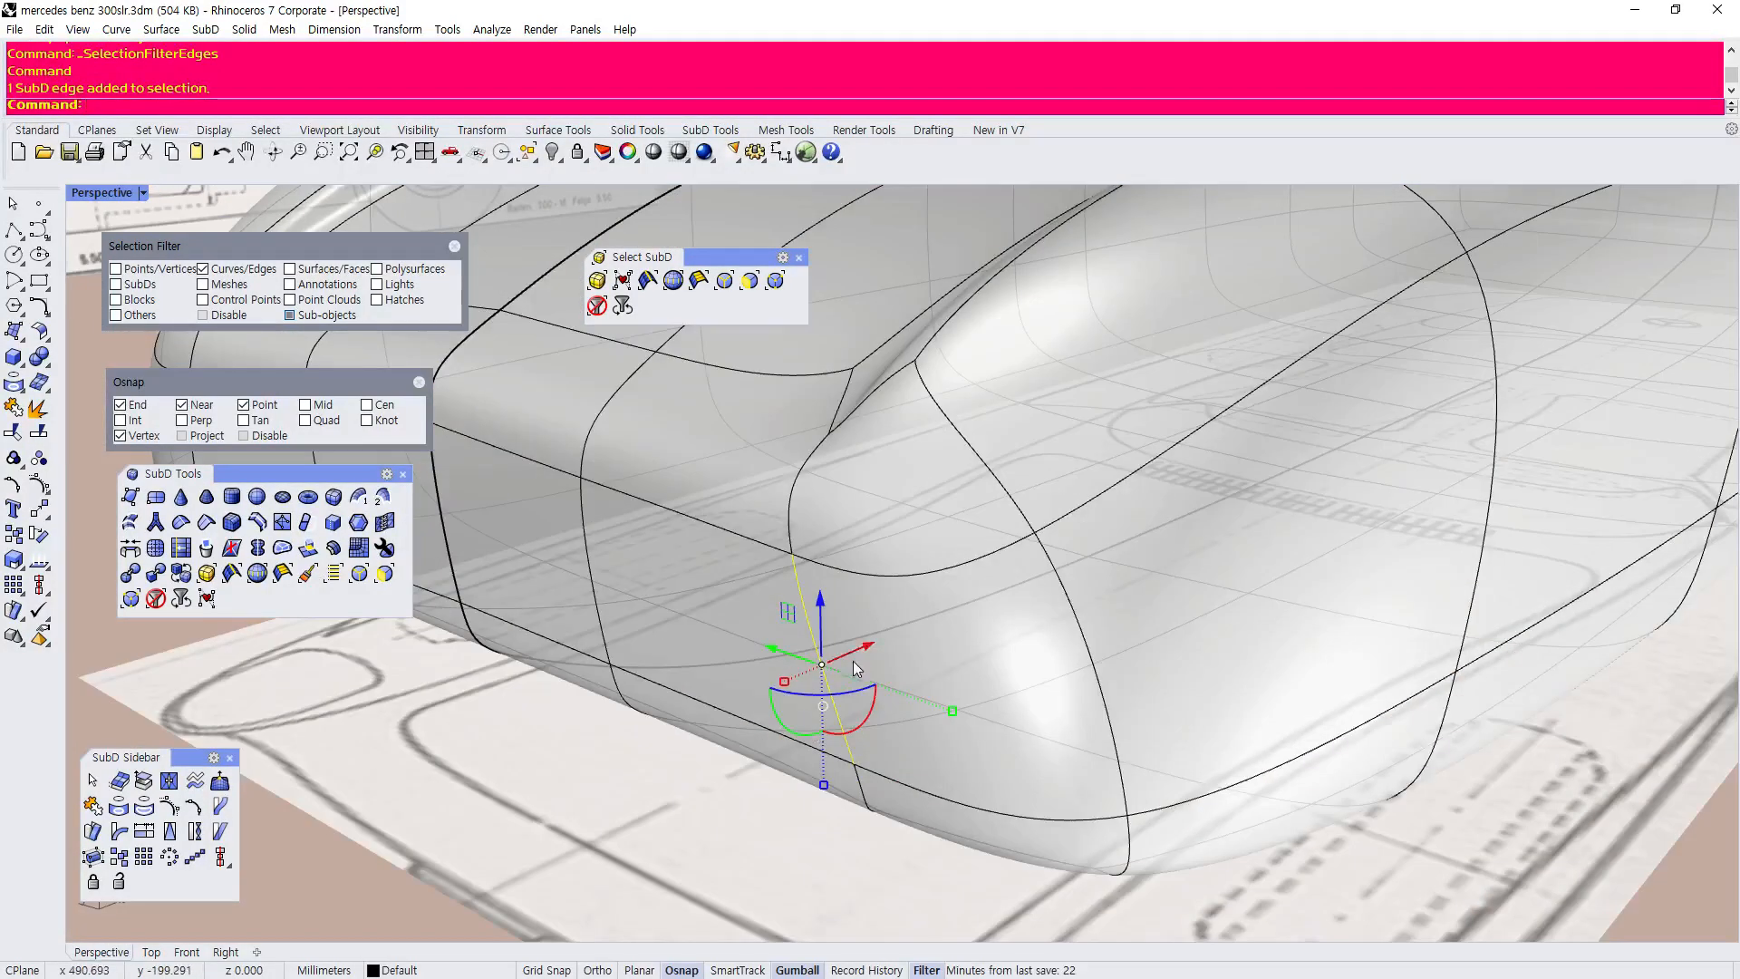
{"action": "left_click_drag", "start_coordinate": [779, 648], "coordinate": [738, 644]}
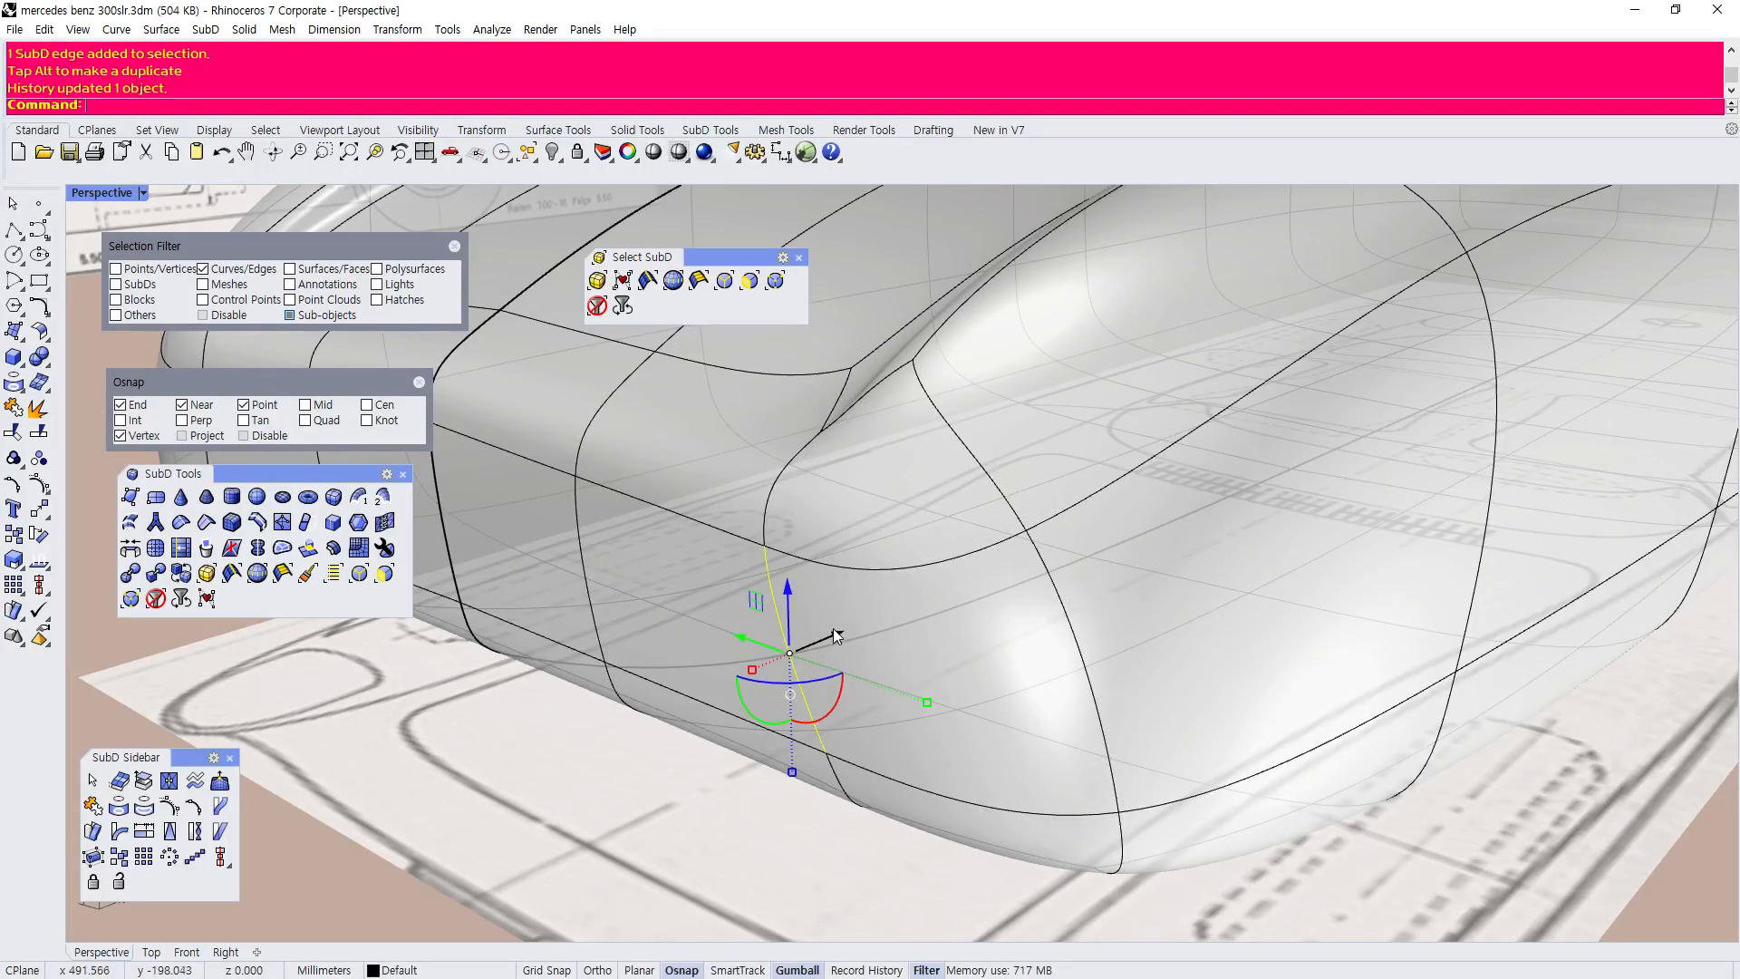
{"action": "mouse_move", "coordinate": [831, 637]}
{"action": "left_mouse_down"}
{"action": "mouse_move", "coordinate": [868, 642]}
{"action": "mouse_move", "coordinate": [837, 654]}
{"action": "left_mouse_up"}
Examine the moved edge on the nose front up close and from the front, then clear the selection.
{"action": "scroll", "coordinate": [796, 649], "scroll_direction": "down", "scroll_amount": 5}
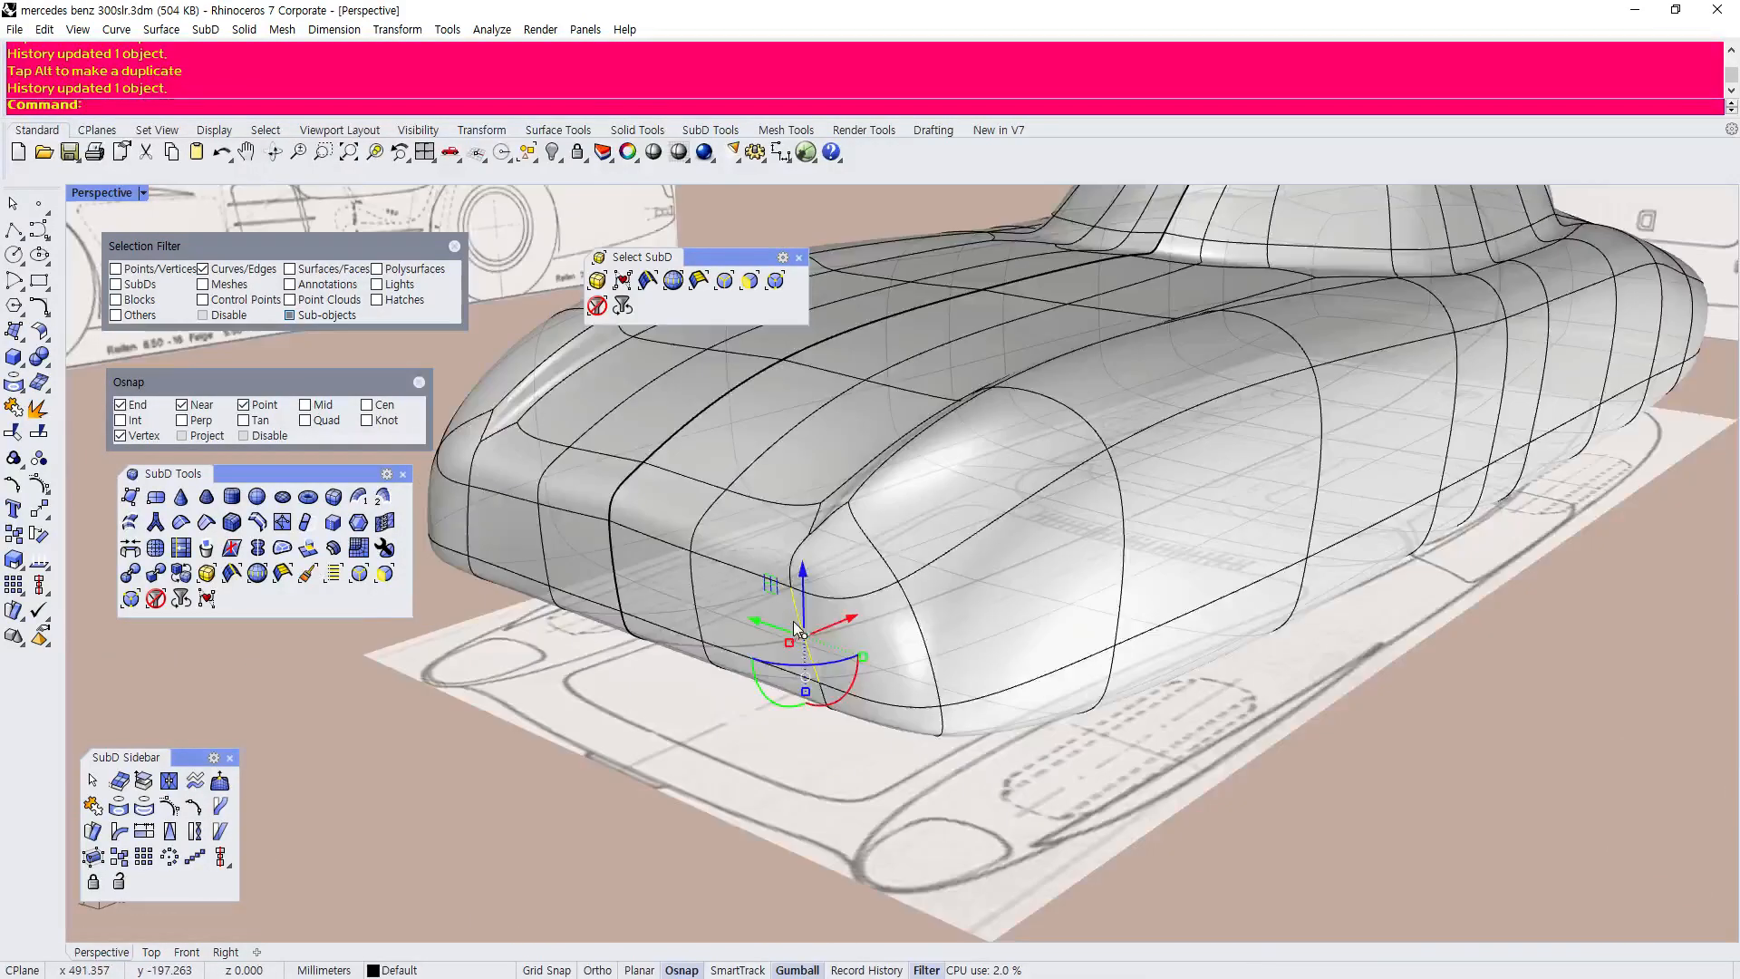
{"action": "scroll", "coordinate": [768, 612], "scroll_direction": "up", "scroll_amount": 6}
{"action": "scroll", "coordinate": [764, 611], "scroll_direction": "down", "scroll_amount": 7}
{"action": "scroll", "coordinate": [716, 597], "scroll_direction": "up", "scroll_amount": 7}
{"action": "scroll", "coordinate": [693, 578], "scroll_direction": "down", "scroll_amount": 6}
{"action": "right_click_drag", "start_coordinate": [705, 654], "coordinate": [809, 662]}
{"action": "scroll", "coordinate": [1167, 629], "scroll_direction": "up", "scroll_amount": 8}
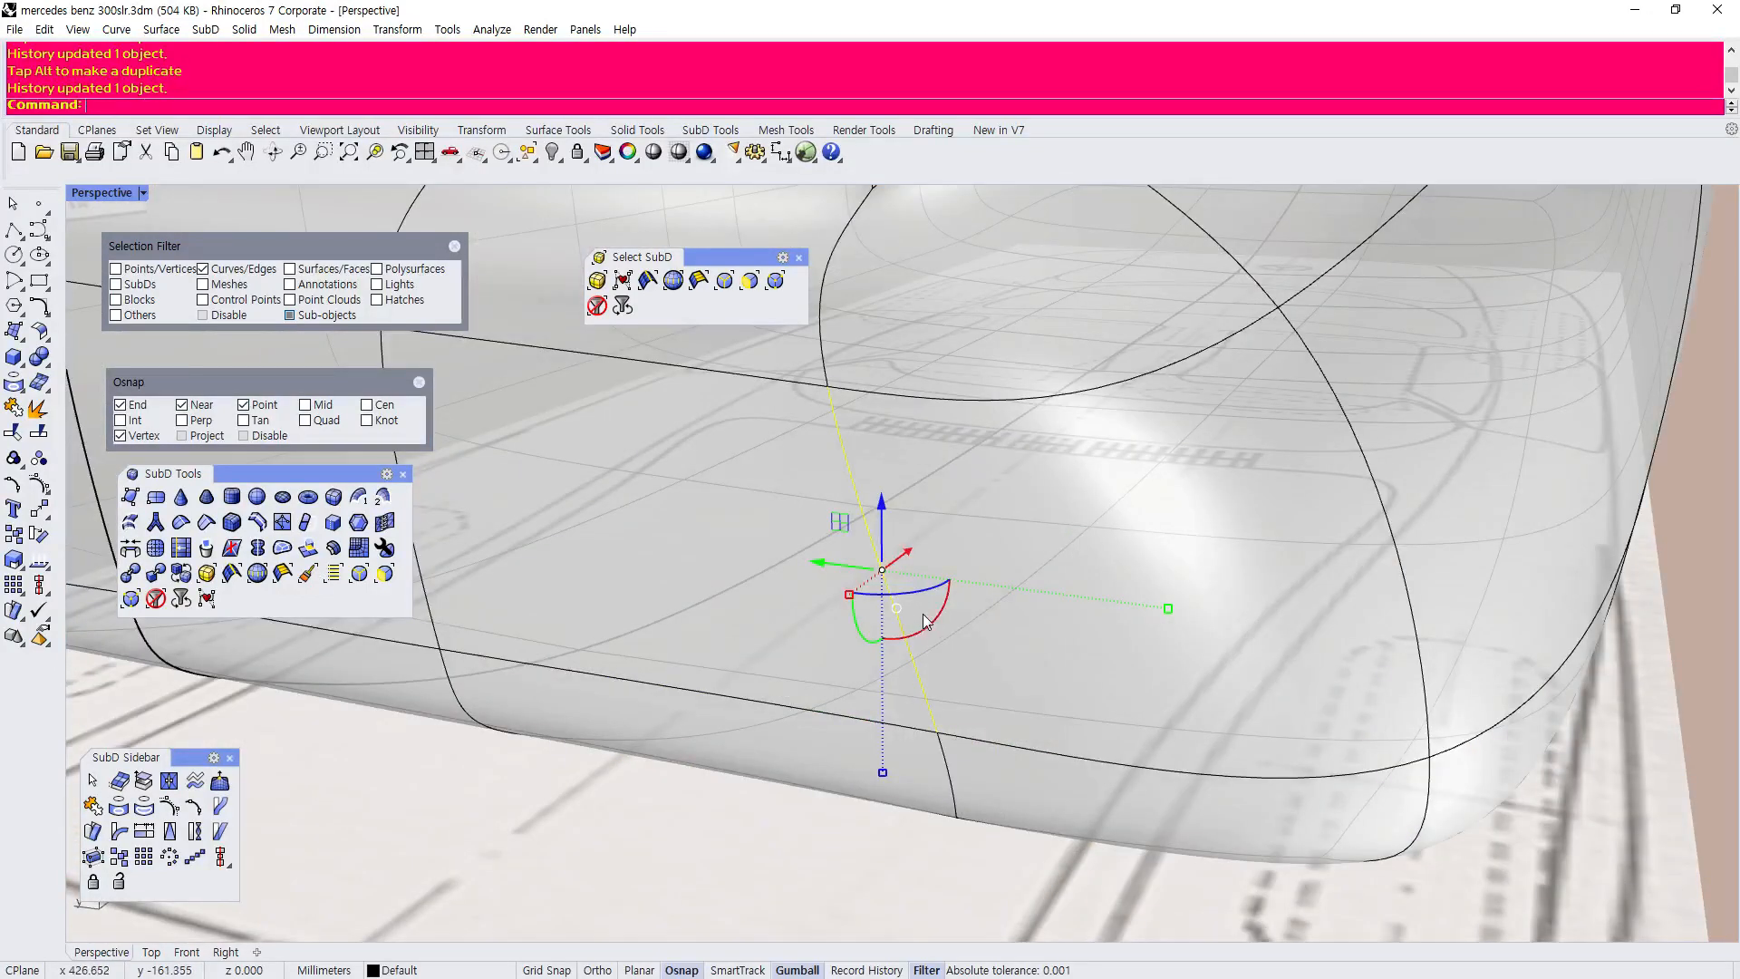
{"action": "scroll", "coordinate": [933, 614], "scroll_direction": "down", "scroll_amount": 8}
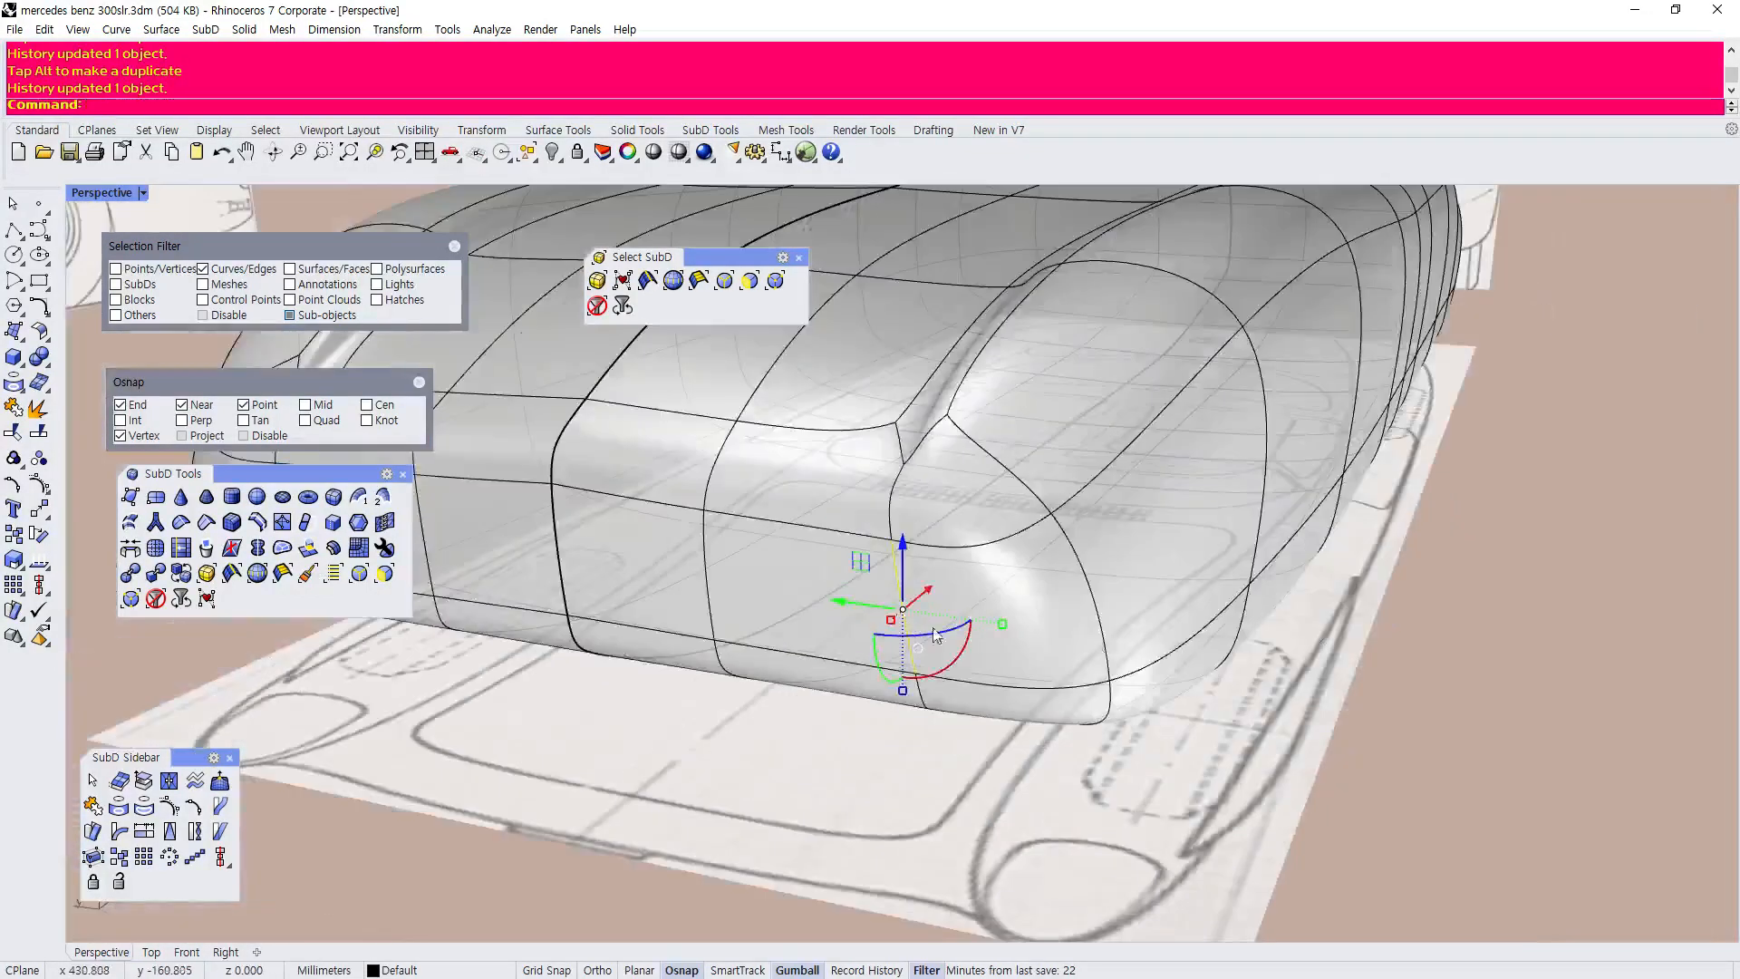
{"action": "left_click", "coordinate": [1396, 708]}
Try moving and scaling the nose's front face beside the fender to reshape the grille area.
{"action": "right_click_drag", "start_coordinate": [967, 628], "coordinate": [920, 622]}
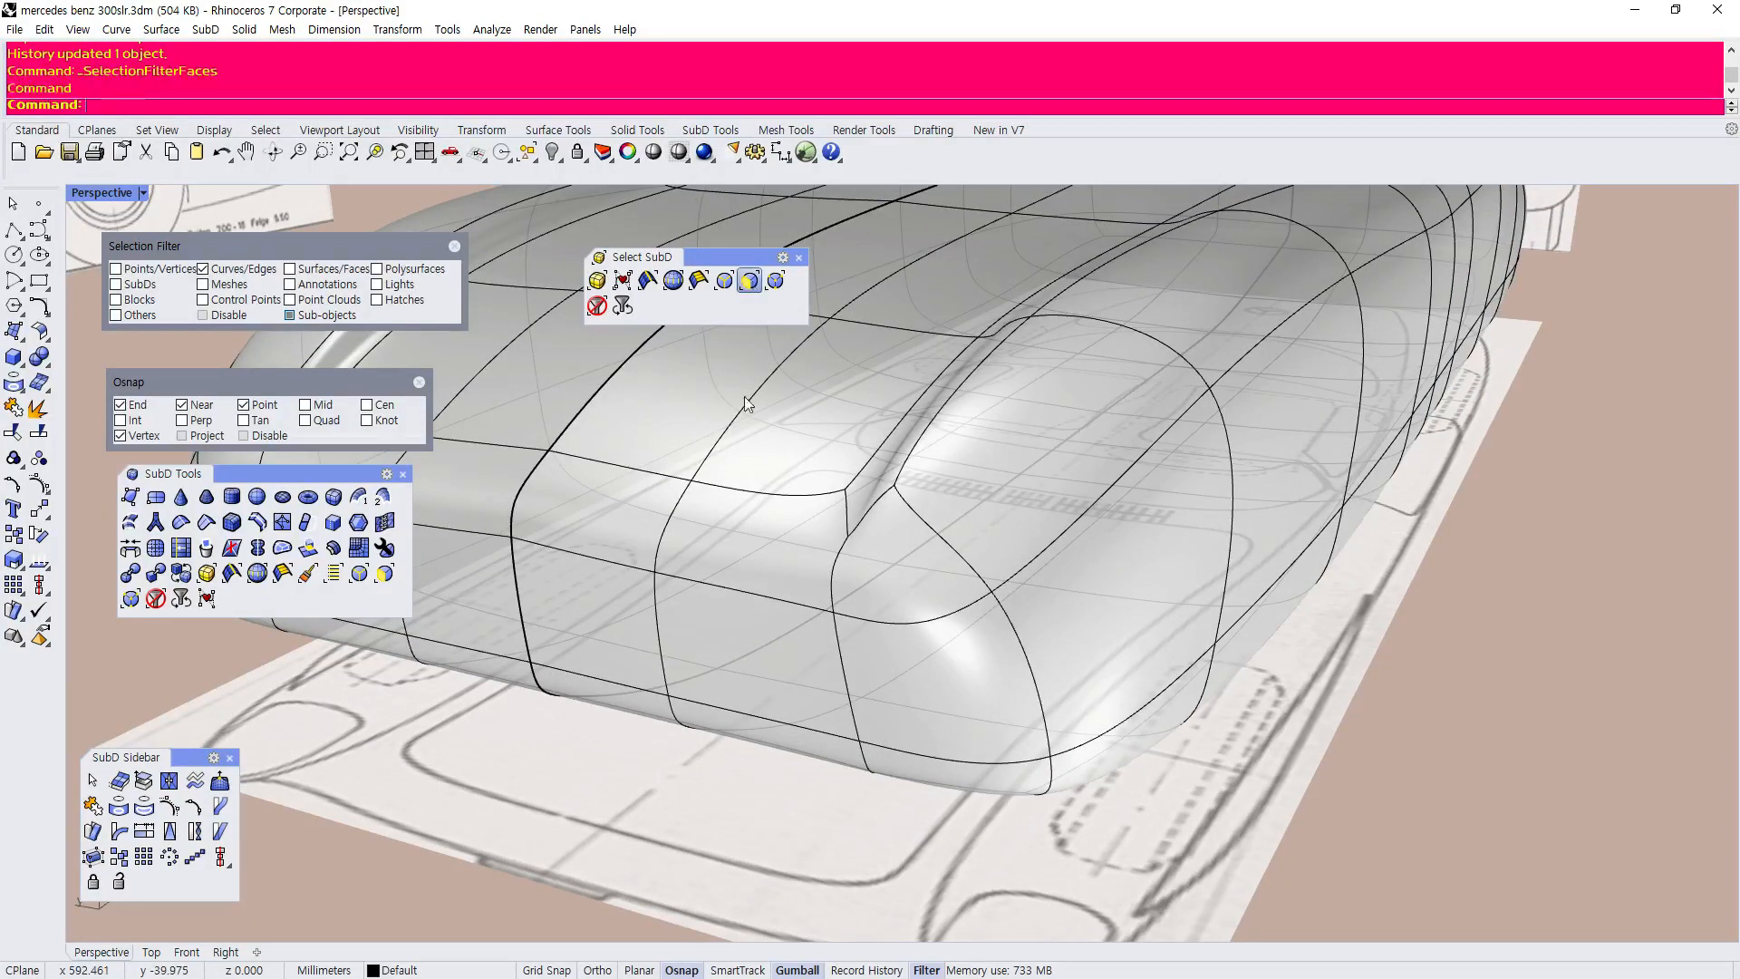
{"action": "left_click", "coordinate": [770, 633]}
{"action": "mouse_move", "coordinate": [784, 627]}
{"action": "left_mouse_down"}
{"action": "mouse_move", "coordinate": [796, 620]}
{"action": "mouse_move", "coordinate": [781, 614]}
{"action": "left_mouse_up"}
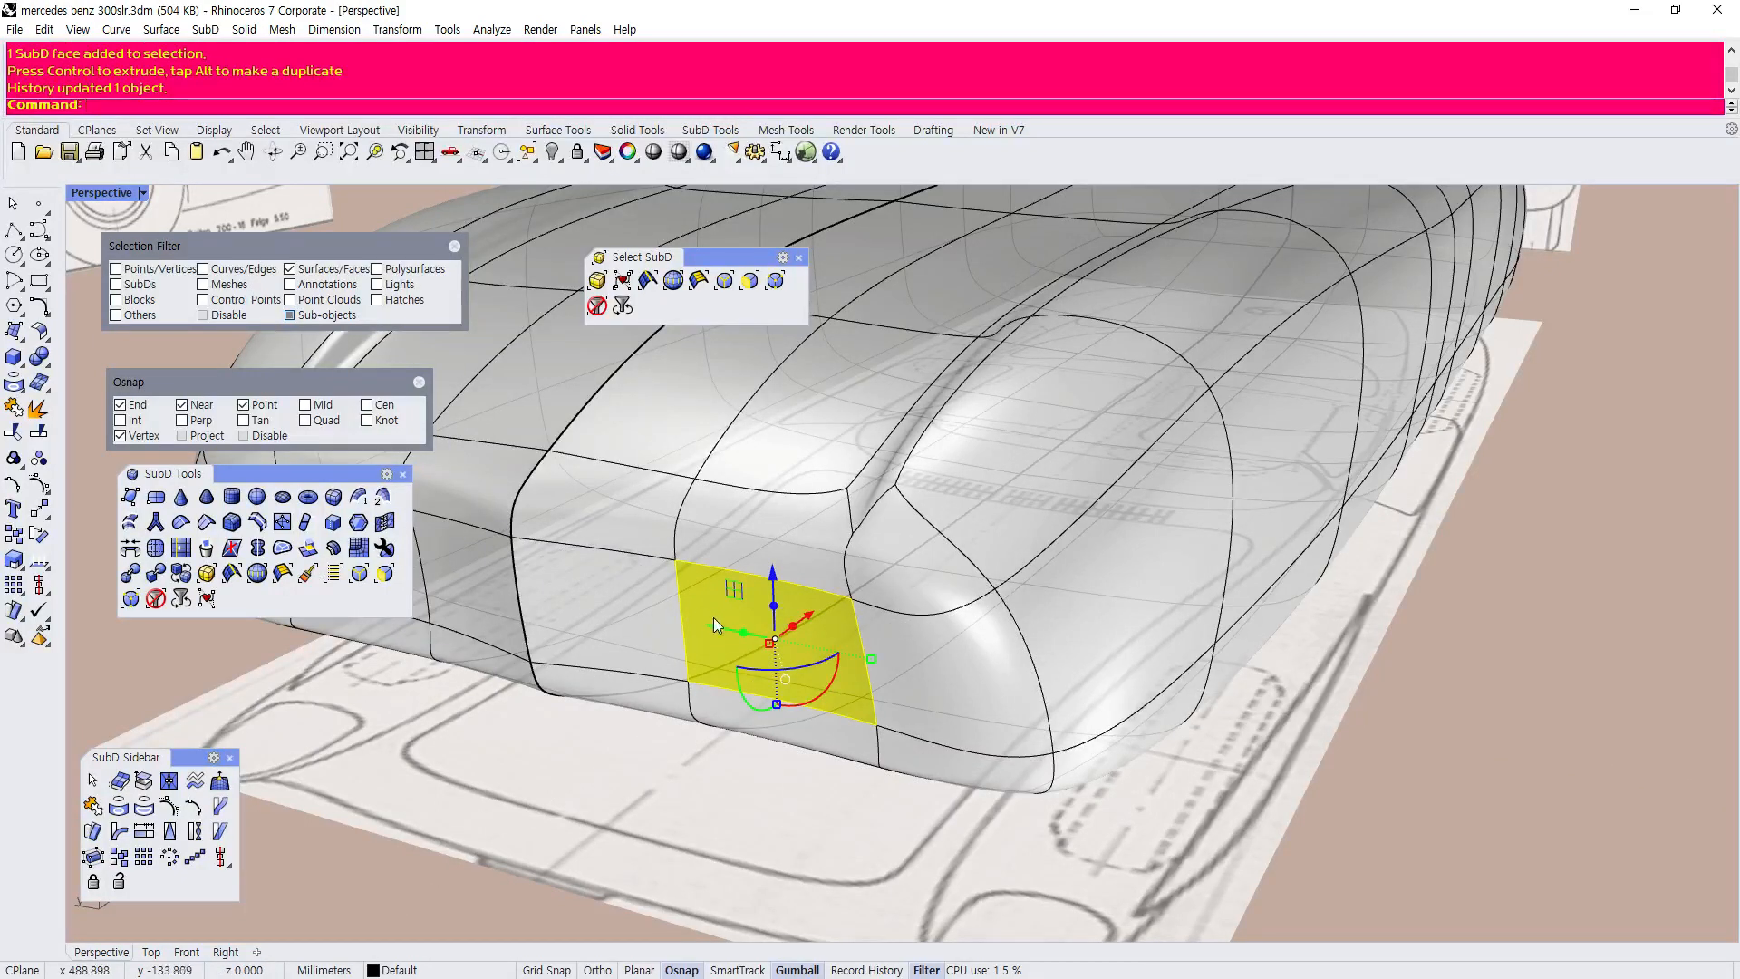
{"action": "left_click_drag", "start_coordinate": [872, 659], "coordinate": [754, 635]}
{"action": "scroll", "coordinate": [786, 729], "scroll_direction": "down", "scroll_amount": 5}
{"action": "right_click_drag", "start_coordinate": [786, 728], "coordinate": [954, 716]}
{"action": "scroll", "coordinate": [812, 734], "scroll_direction": "up", "scroll_amount": 5}
{"action": "scroll", "coordinate": [804, 688], "scroll_direction": "down", "scroll_amount": 5}
{"action": "scroll", "coordinate": [953, 716], "scroll_direction": "up", "scroll_amount": 5}
{"action": "mouse_move", "coordinate": [986, 746]}
{"action": "left_mouse_down"}
{"action": "mouse_move", "coordinate": [902, 756]}
{"action": "mouse_move", "coordinate": [953, 751]}
{"action": "left_mouse_up"}
{"action": "scroll", "coordinate": [929, 698], "scroll_direction": "down", "scroll_amount": 3}
{"action": "left_click", "coordinate": [1306, 676]}
Check the reshaped nose from the front and undo the last three edits, including the face's move and scale.
{"action": "scroll", "coordinate": [846, 694], "scroll_direction": "down", "scroll_amount": 5}
{"action": "right_click_drag", "start_coordinate": [842, 701], "coordinate": [997, 620]}
{"action": "scroll", "coordinate": [820, 716], "scroll_direction": "up", "scroll_amount": 6}
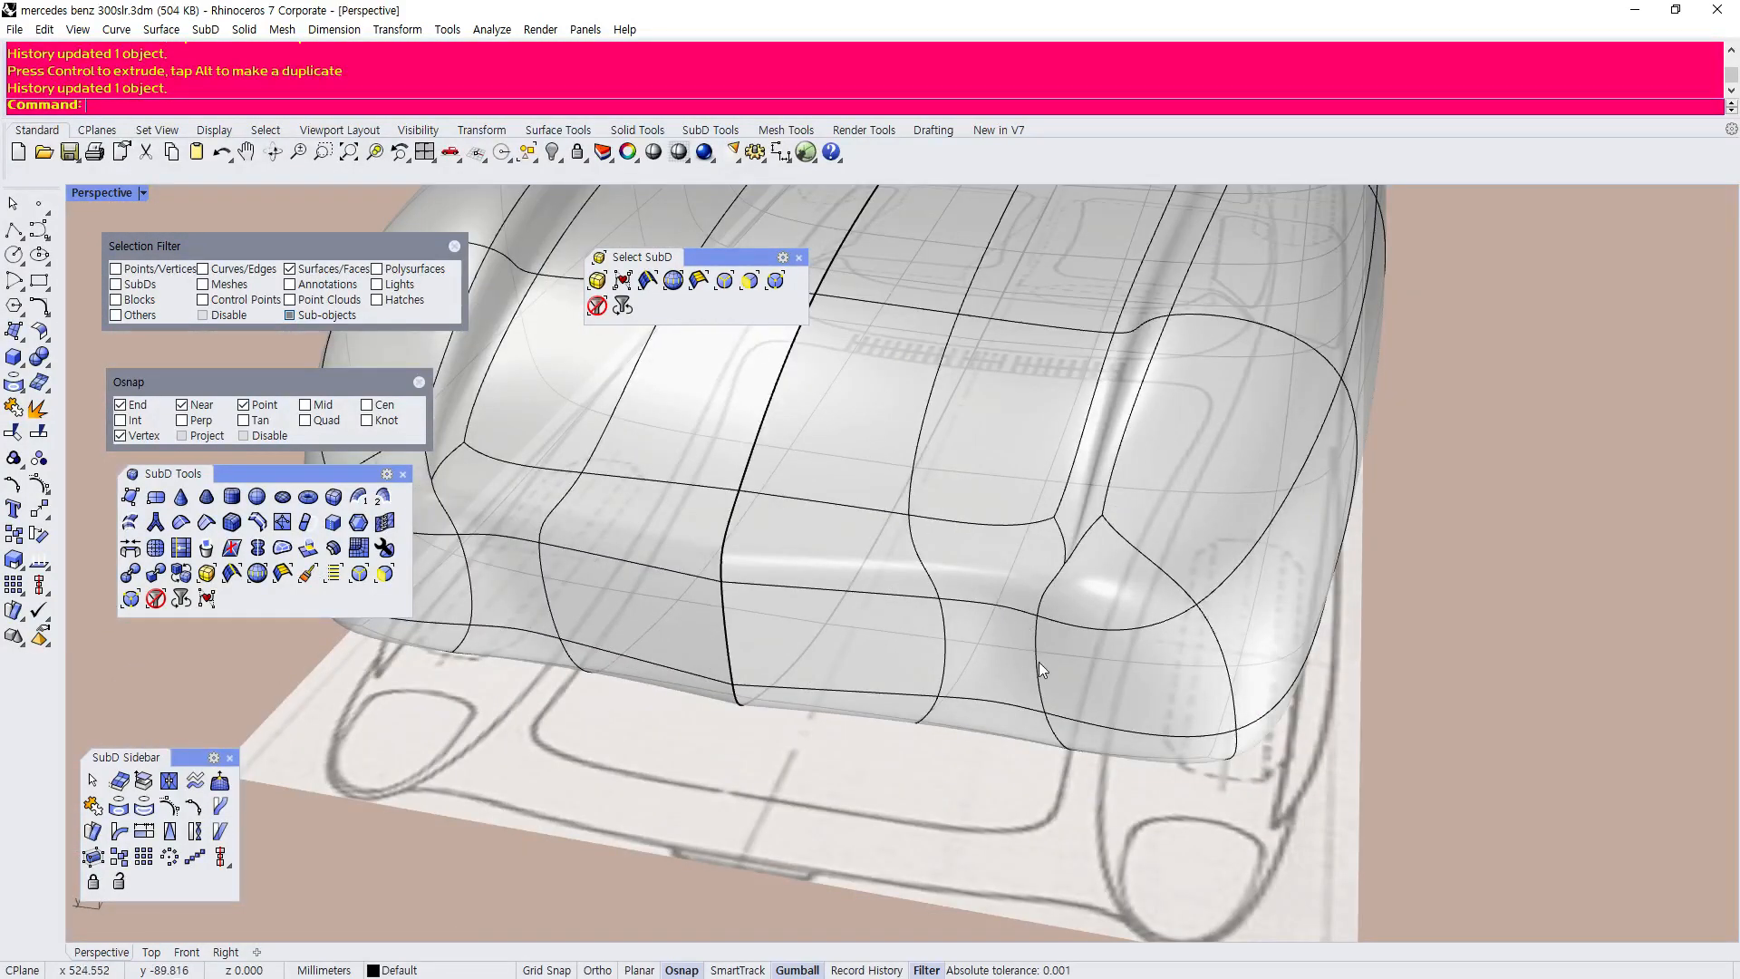
{"action": "key", "text": "ctrl+z"}
{"action": "key", "text": "ctrl+z"}
{"action": "key", "text": "ctrl+z"}
{"action": "scroll", "coordinate": [1031, 659], "scroll_direction": "down", "scroll_amount": 6}
{"action": "scroll", "coordinate": [1031, 660], "scroll_direction": "up", "scroll_amount": 6}
{"action": "right_click_drag", "start_coordinate": [1031, 660], "coordinate": [974, 653]}
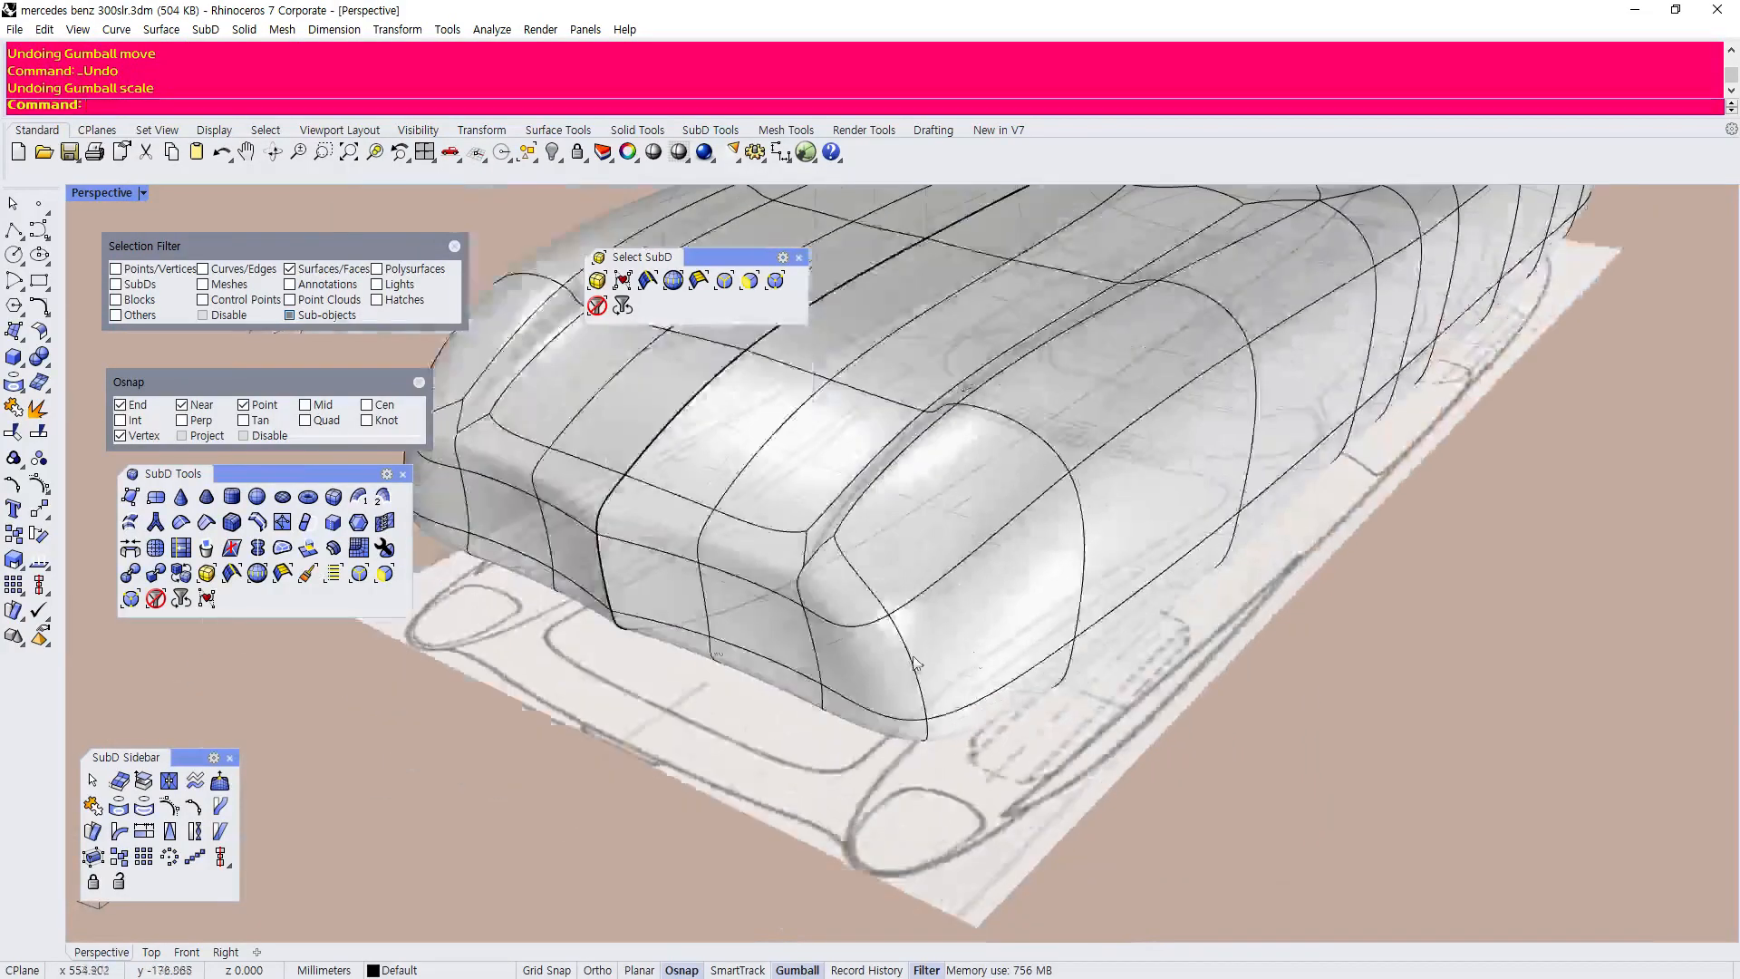
Restrict selection to edges and move the vertical nose-front edge between the centreline and the fender forward.
{"action": "scroll", "coordinate": [977, 660], "scroll_direction": "up", "scroll_amount": 6}
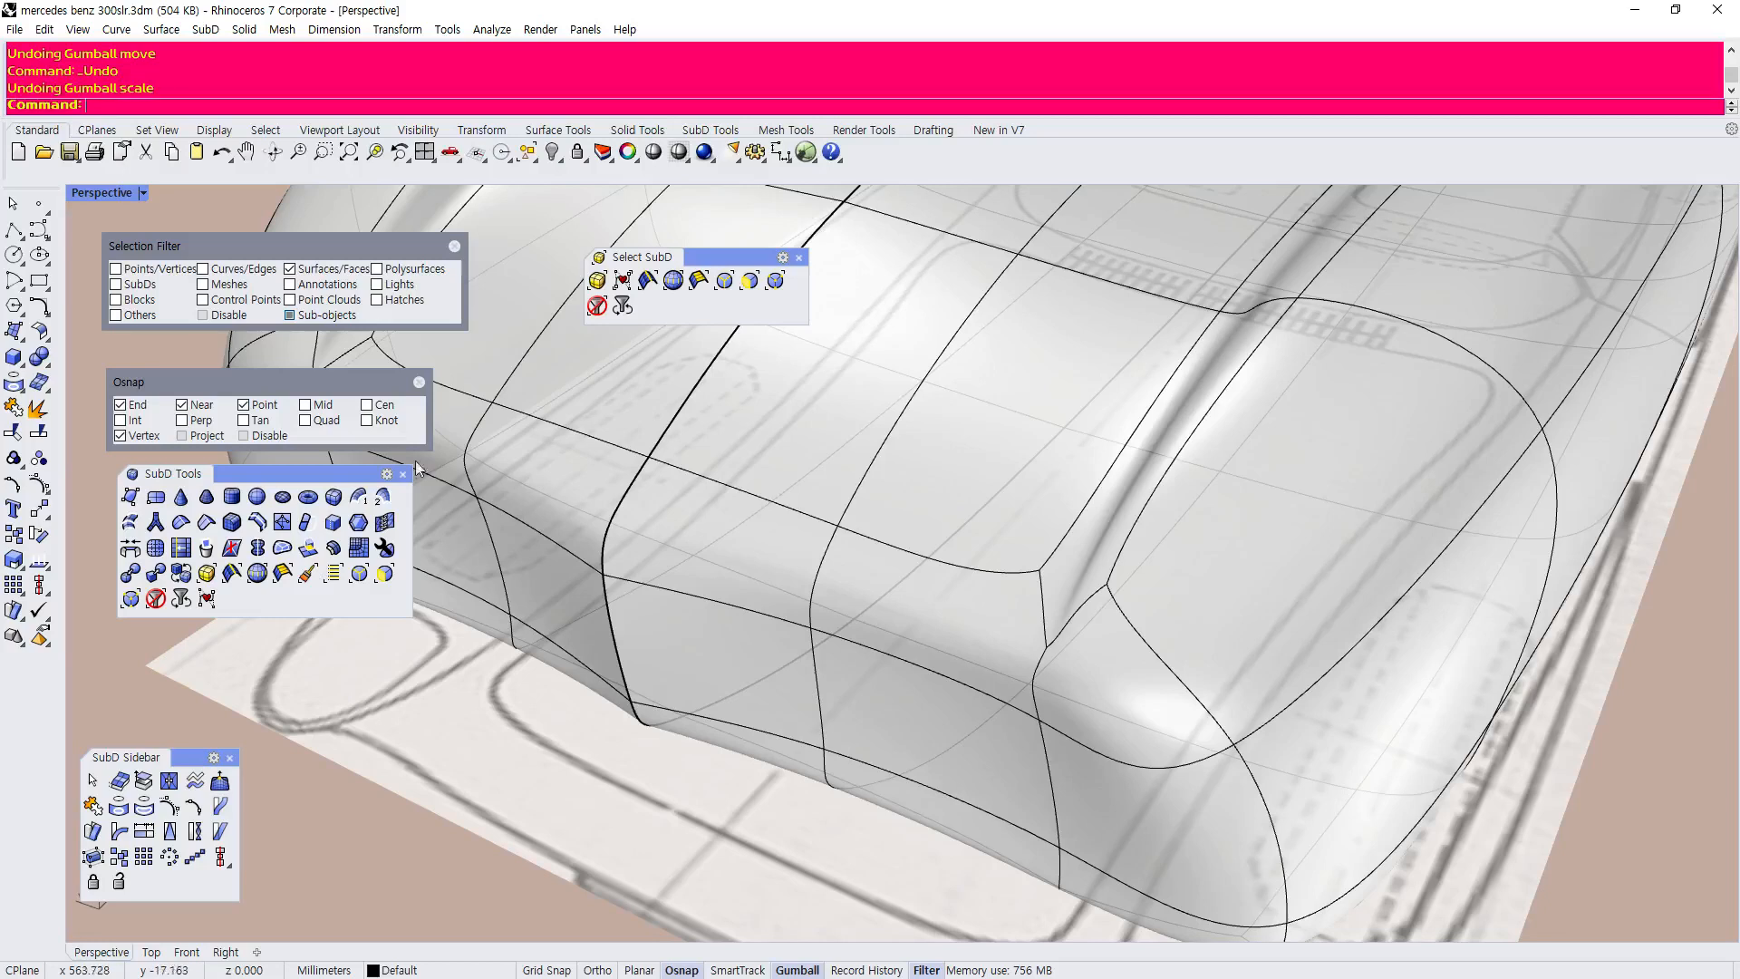
{"action": "left_click", "coordinate": [704, 283]}
{"action": "left_click", "coordinate": [816, 695]}
{"action": "left_click_drag", "start_coordinate": [851, 647], "coordinate": [808, 666]}
{"action": "scroll", "coordinate": [811, 665], "scroll_direction": "down", "scroll_amount": 4}
{"action": "right_click_drag", "start_coordinate": [811, 665], "coordinate": [1043, 722]}
{"action": "scroll", "coordinate": [1042, 722], "scroll_direction": "up", "scroll_amount": 3}
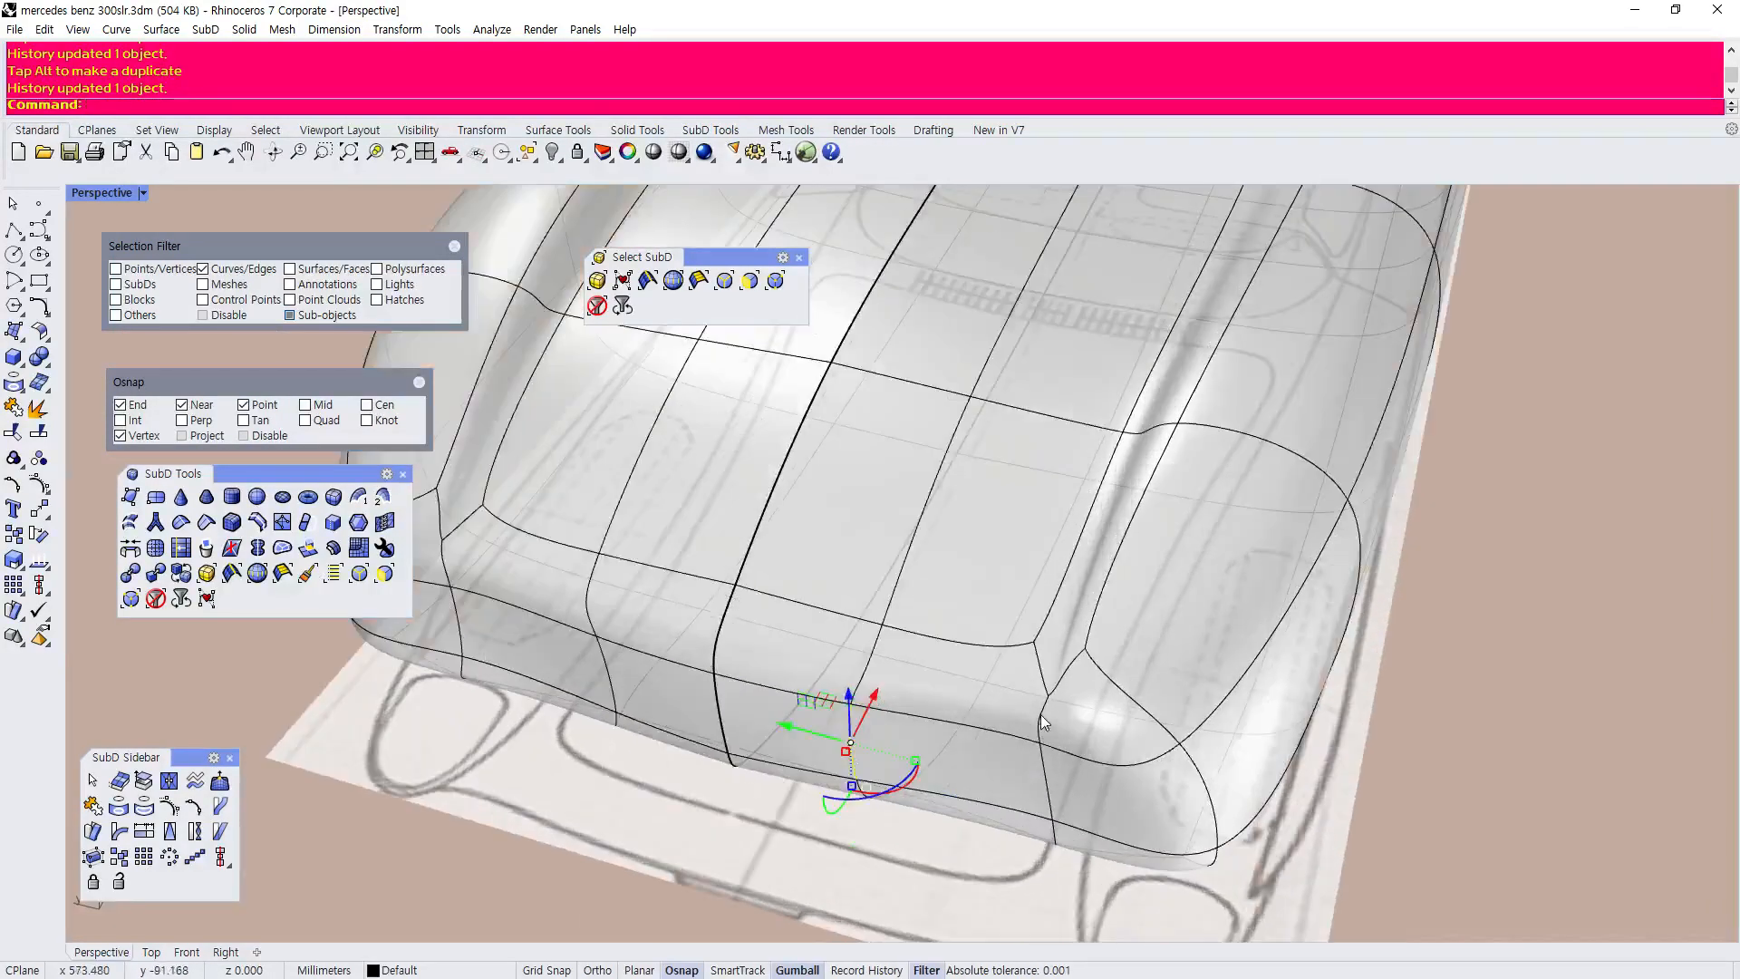
{"action": "right_click_drag", "start_coordinate": [1444, 776], "coordinate": [1464, 725]}
{"action": "scroll", "coordinate": [1058, 497], "scroll_direction": "up", "scroll_amount": 3}
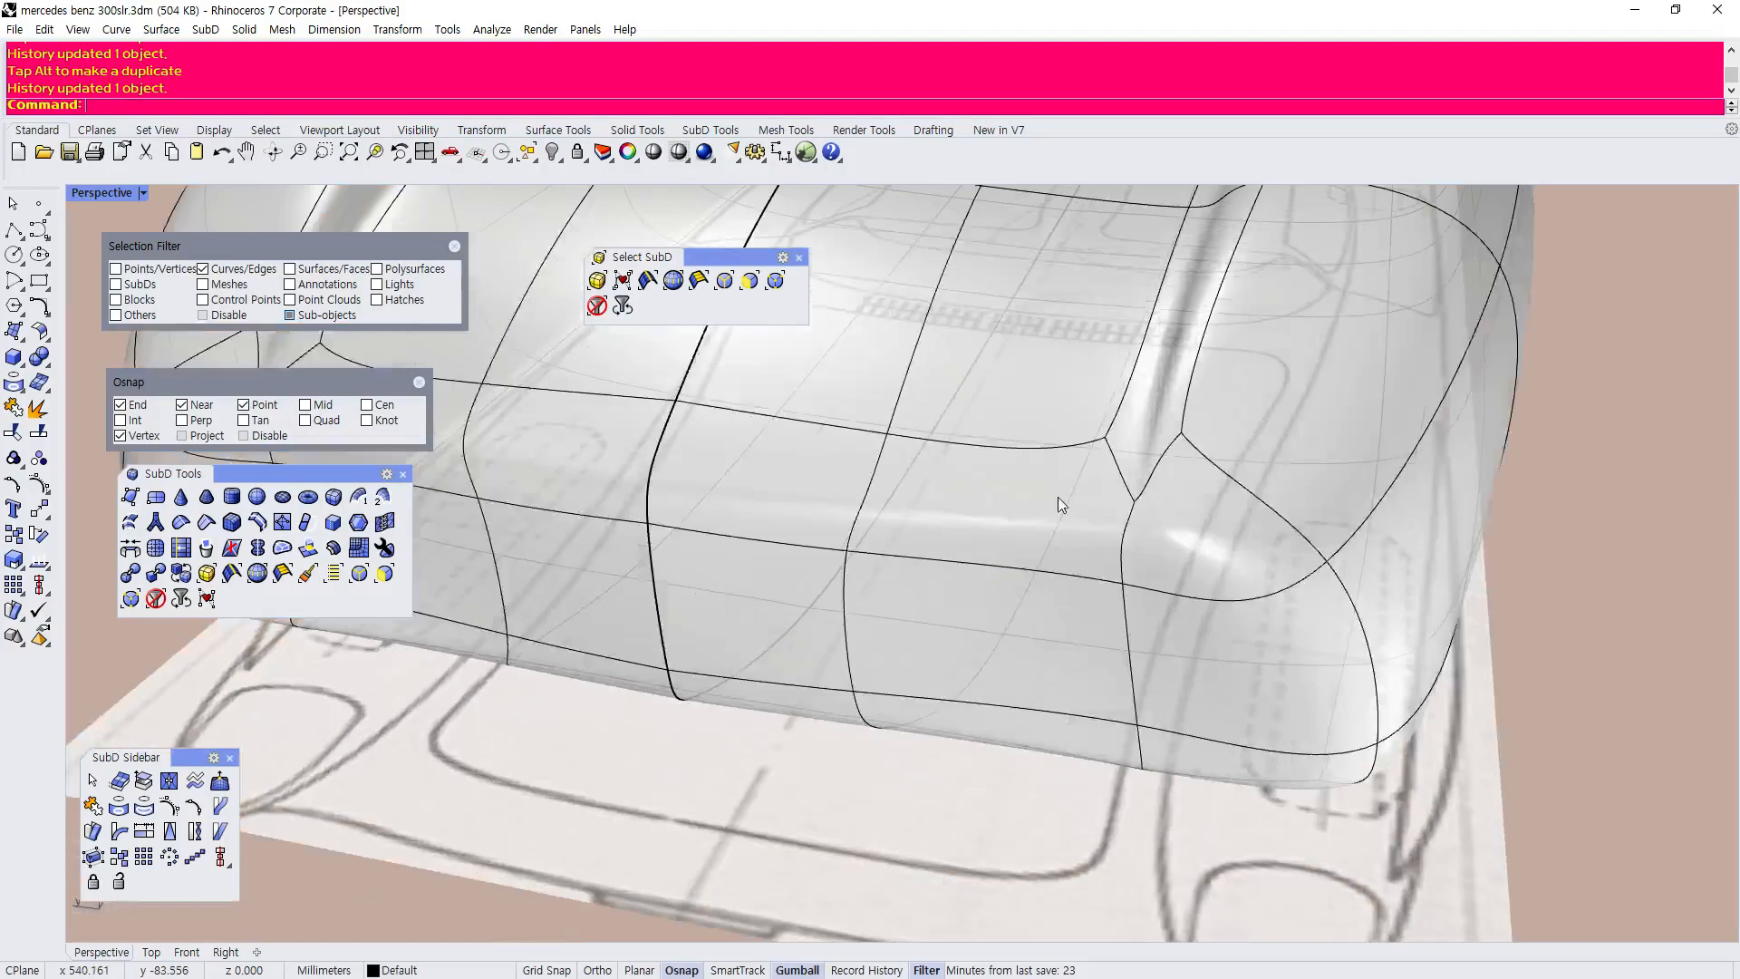
Insert a one-sided edge loop on the nose front, on the centreline side of the edge beside the fender.
{"action": "left_click", "coordinate": [258, 523]}
{"action": "left_click", "coordinate": [1126, 547]}
{"action": "key", "text": "Return"}
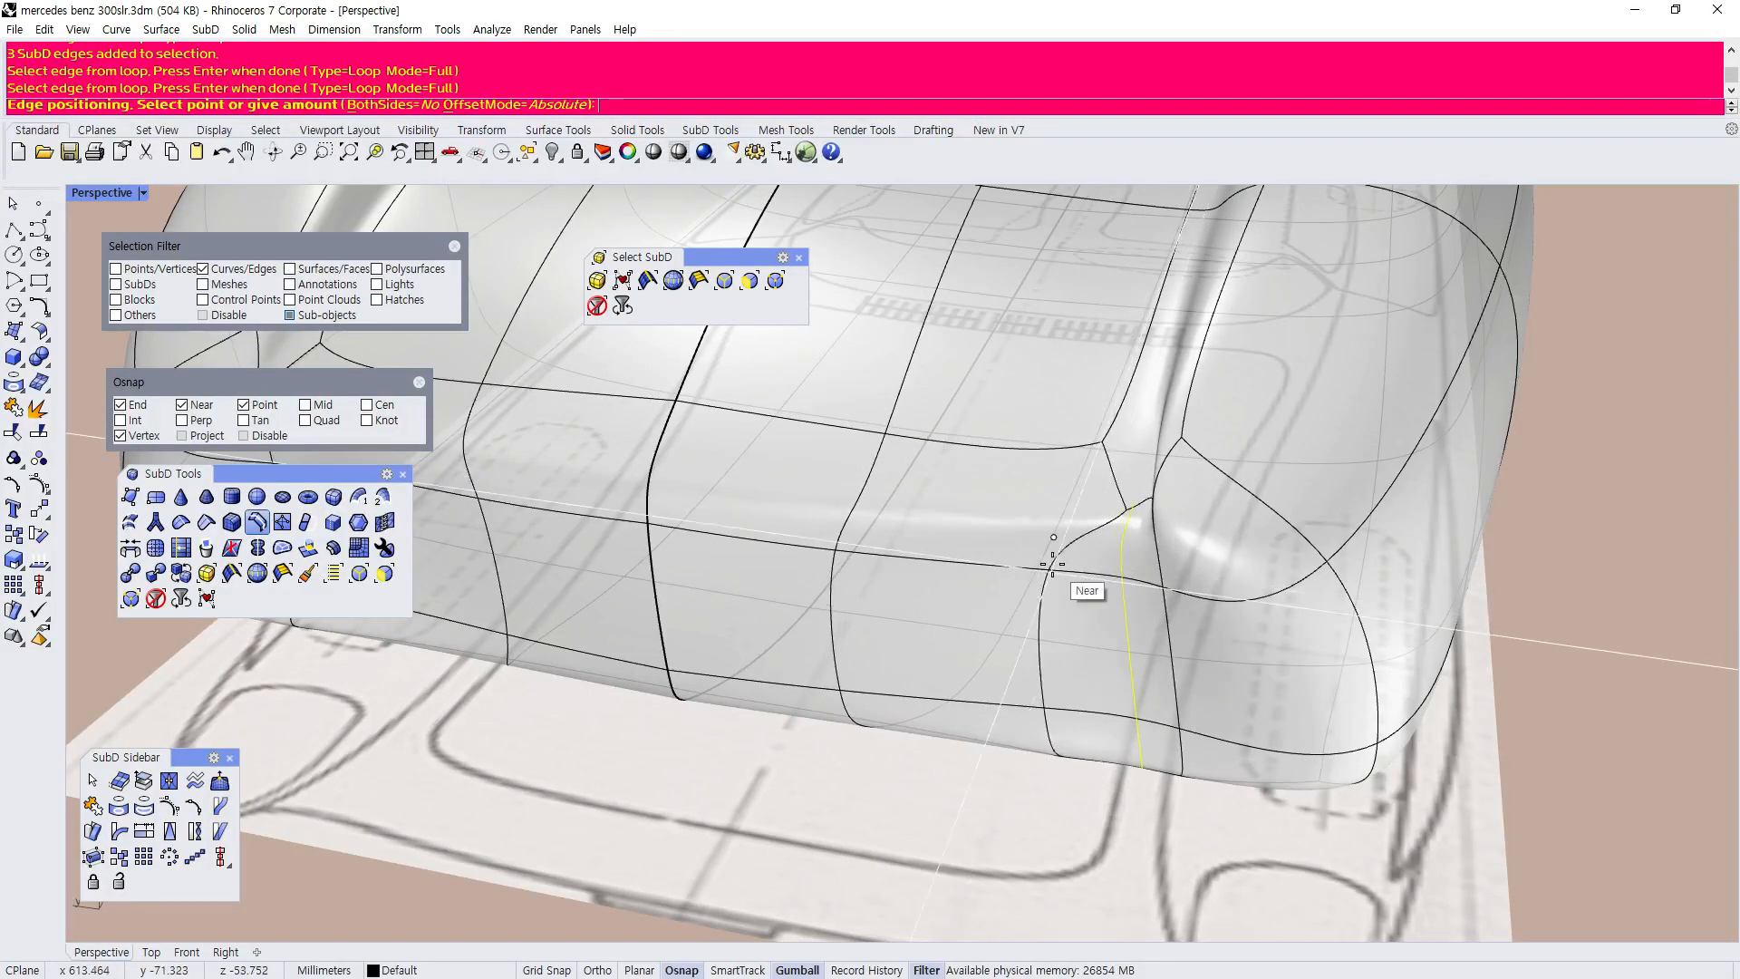
{"action": "left_click", "coordinate": [1053, 563]}
{"action": "scroll", "coordinate": [1050, 588], "scroll_direction": "down", "scroll_amount": 5}
{"action": "scroll", "coordinate": [1057, 604], "scroll_direction": "up", "scroll_amount": 3}
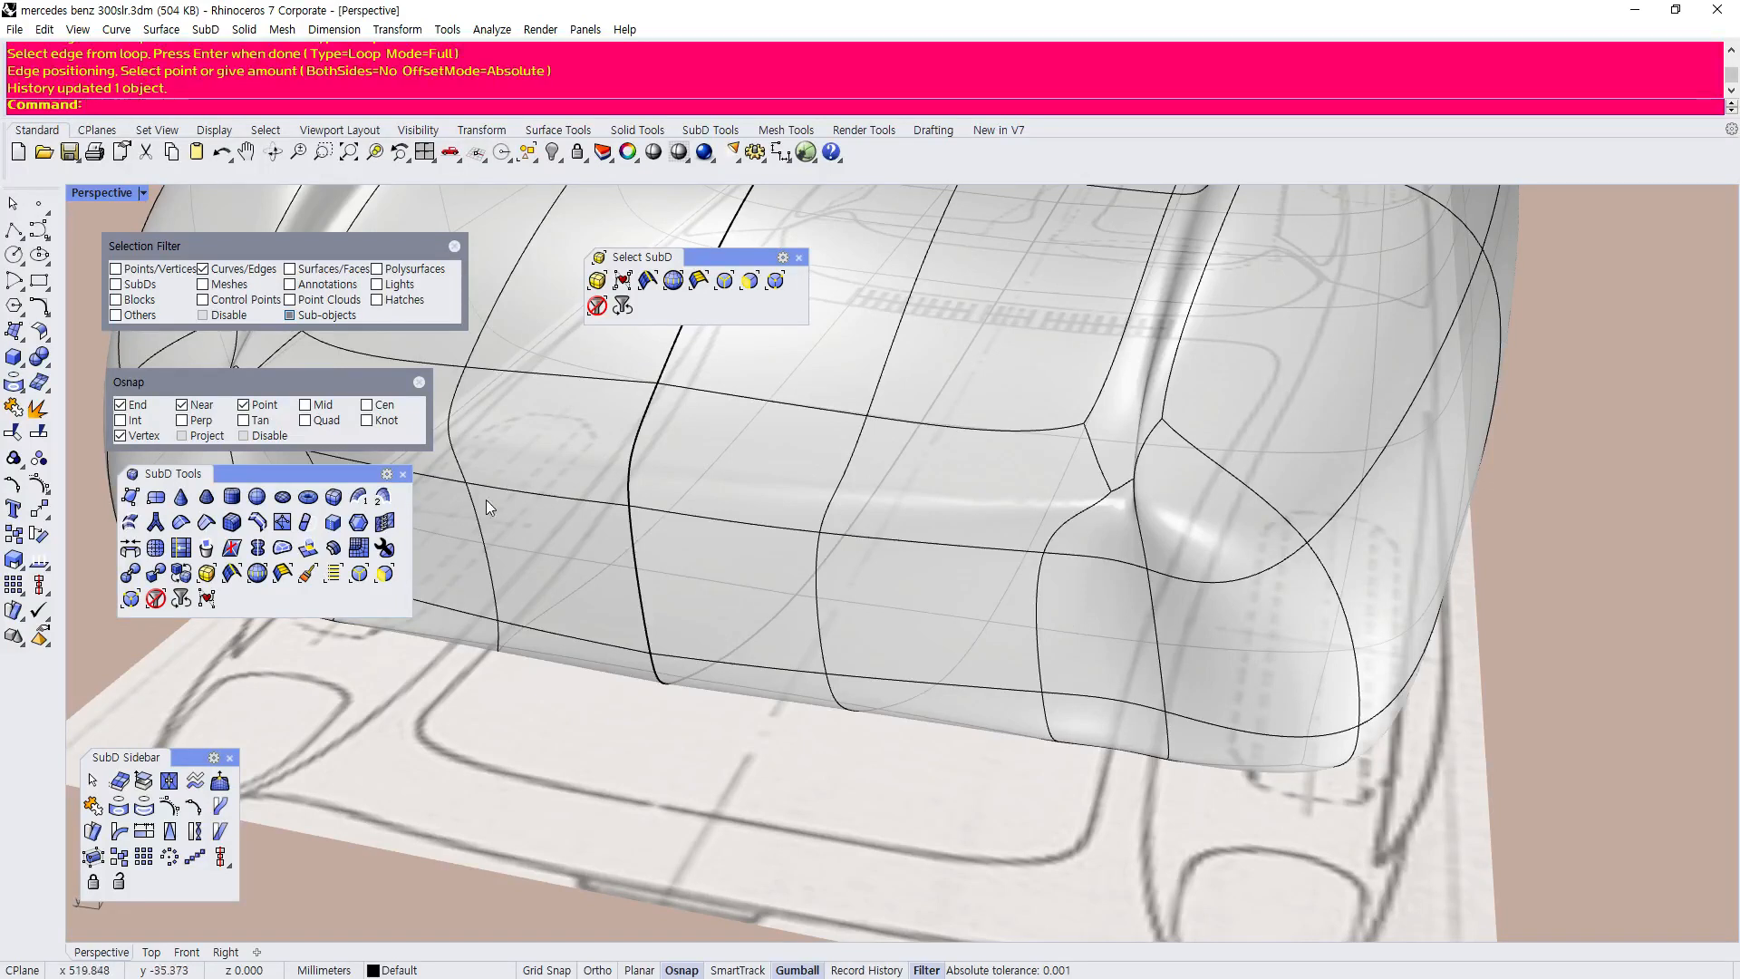
Restrict selection to edges and move the new loop's upper vertical edge on the nose front backward.
{"action": "left_click", "coordinate": [735, 285]}
{"action": "left_click", "coordinate": [1047, 603]}
{"action": "mouse_move", "coordinate": [1051, 593]}
{"action": "left_mouse_down"}
{"action": "mouse_move", "coordinate": [1065, 556]}
{"action": "mouse_move", "coordinate": [1059, 571]}
{"action": "left_mouse_up"}
{"action": "scroll", "coordinate": [988, 499], "scroll_direction": "down", "scroll_amount": 3}
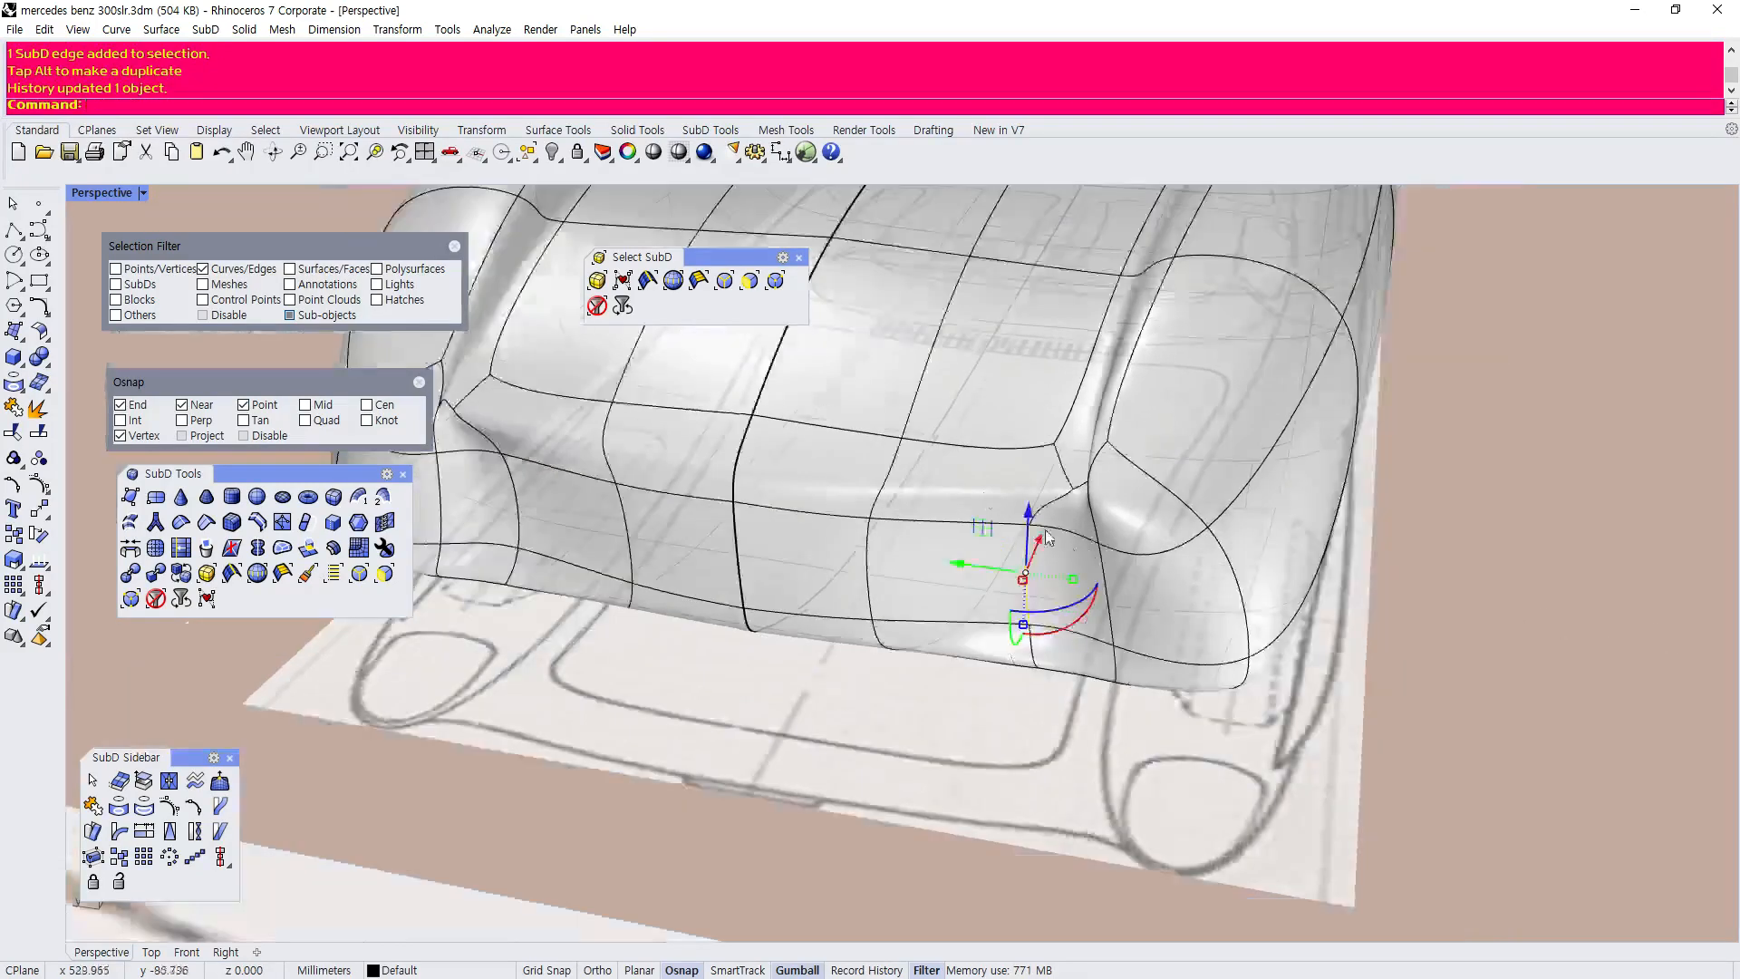
{"action": "scroll", "coordinate": [1407, 374], "scroll_direction": "up", "scroll_amount": 4}
Move the short edge at the fender crease and the new loop's upper corner vertex toward the centreline.
{"action": "left_click", "coordinate": [1440, 372]}
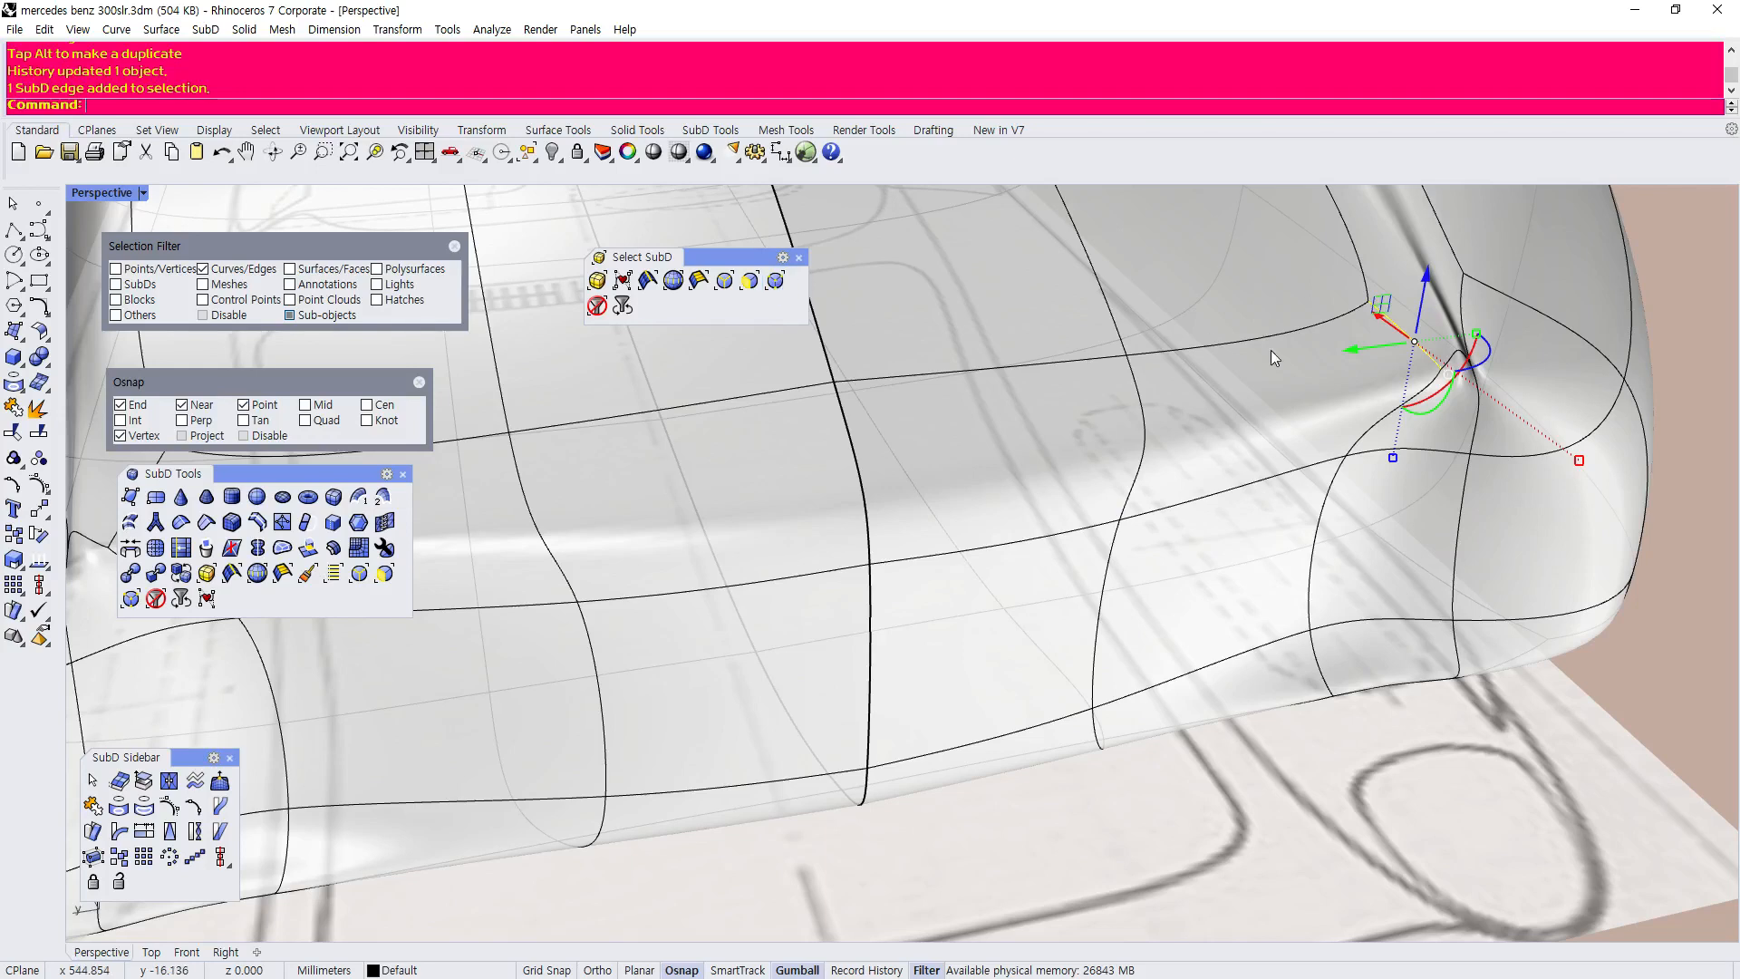
{"action": "left_click", "coordinate": [1457, 351]}
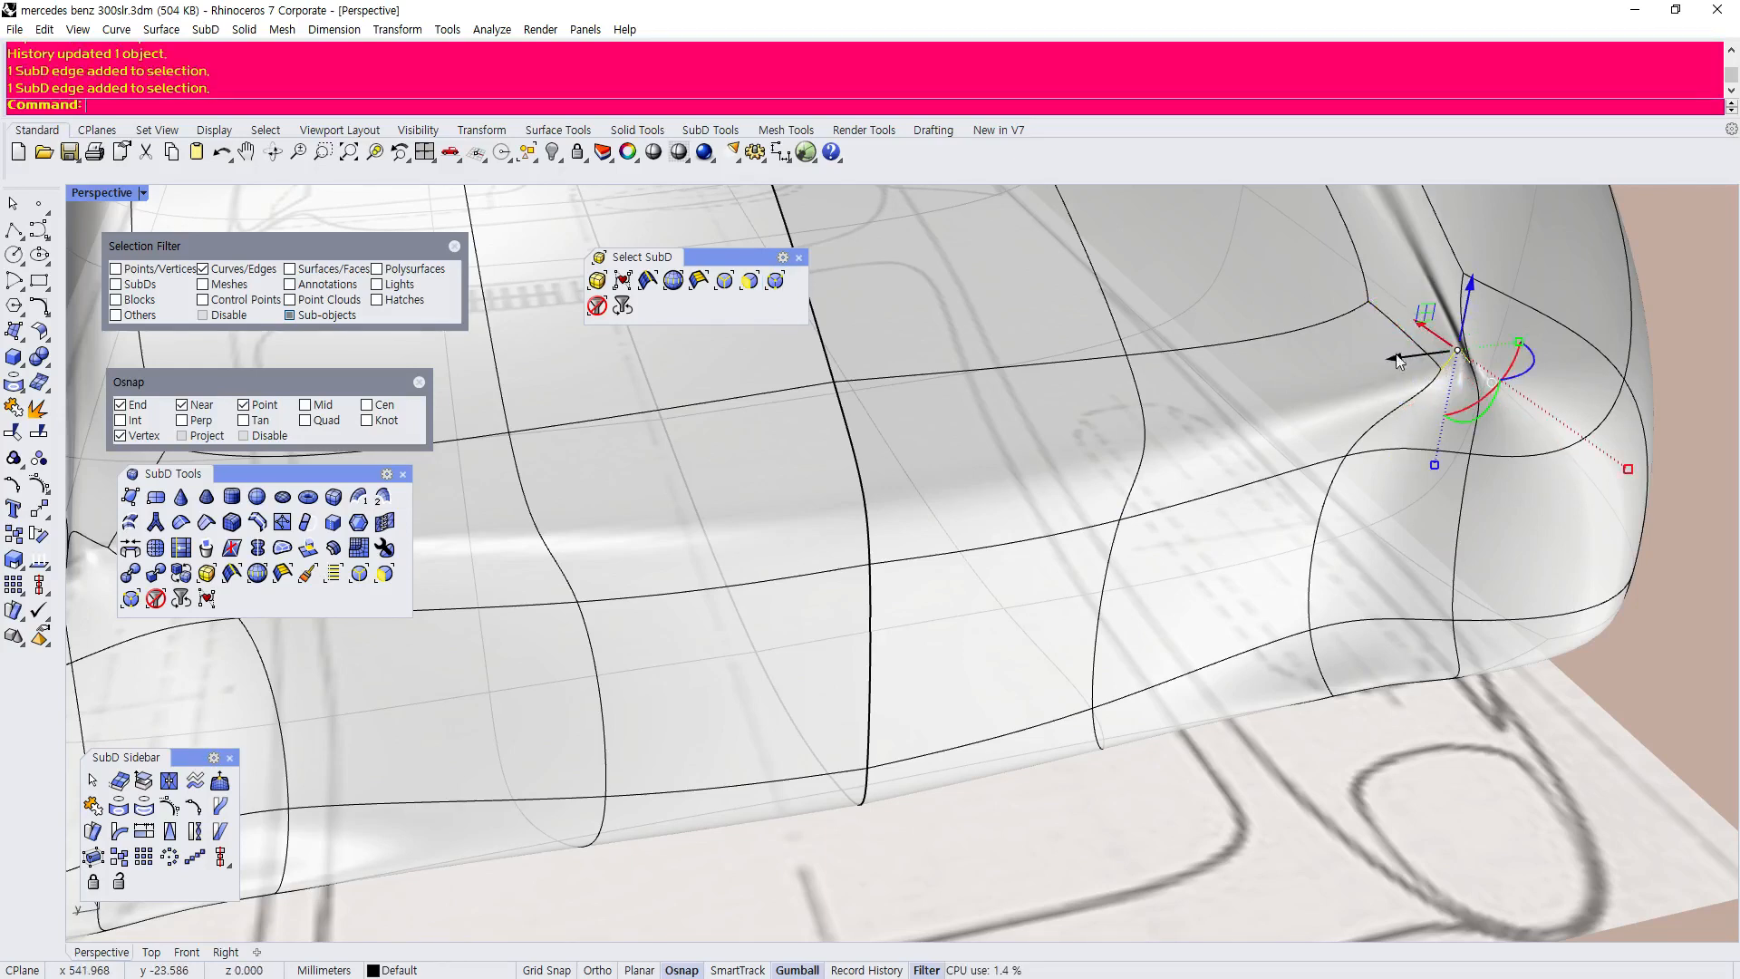
{"action": "left_click_drag", "start_coordinate": [1390, 362], "coordinate": [1366, 401]}
{"action": "left_click", "coordinate": [1391, 390]}
{"action": "left_click", "coordinate": [1377, 381]}
{"action": "left_click", "coordinate": [1338, 391]}
{"action": "left_click", "coordinate": [749, 280]}
{"action": "left_click", "coordinate": [1373, 383]}
{"action": "left_click_drag", "start_coordinate": [1371, 379], "coordinate": [1166, 446]}
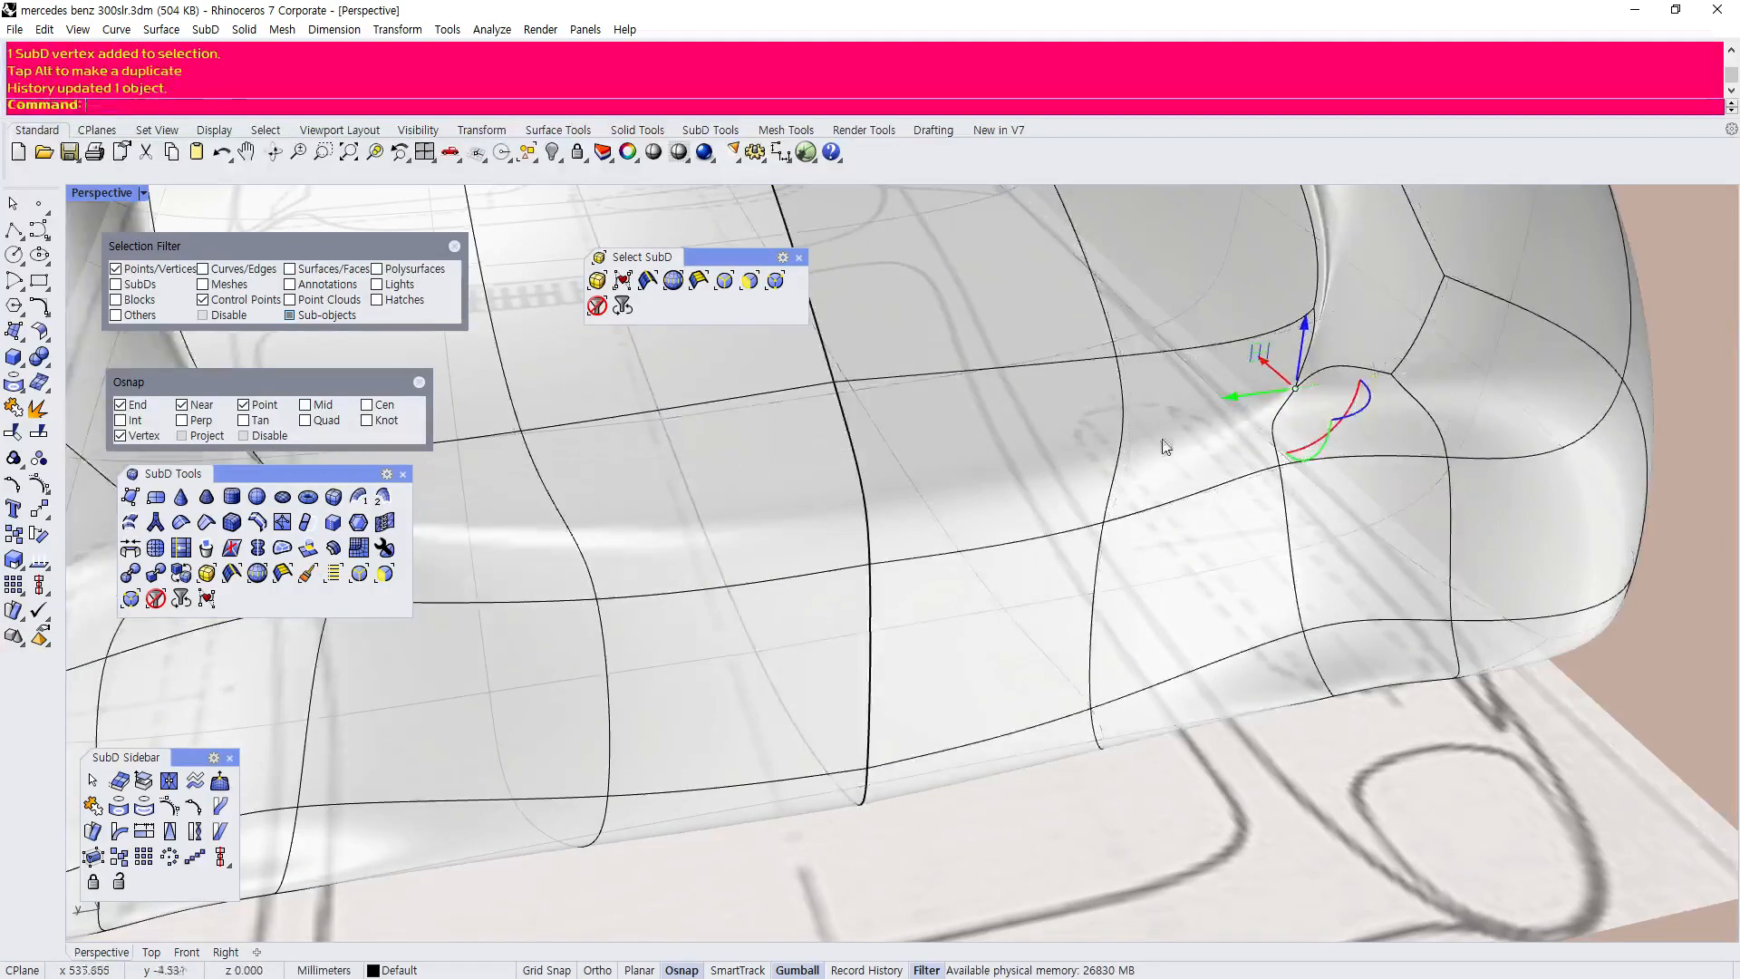
Move the two upper corner vertices beside the grille area toward the fender, and the vertex below them toward the centreline.
{"action": "scroll", "coordinate": [1164, 440], "scroll_direction": "down", "scroll_amount": 5}
{"action": "right_click_drag", "start_coordinate": [1262, 363], "coordinate": [903, 493]}
{"action": "scroll", "coordinate": [1336, 378], "scroll_direction": "up", "scroll_amount": 5}
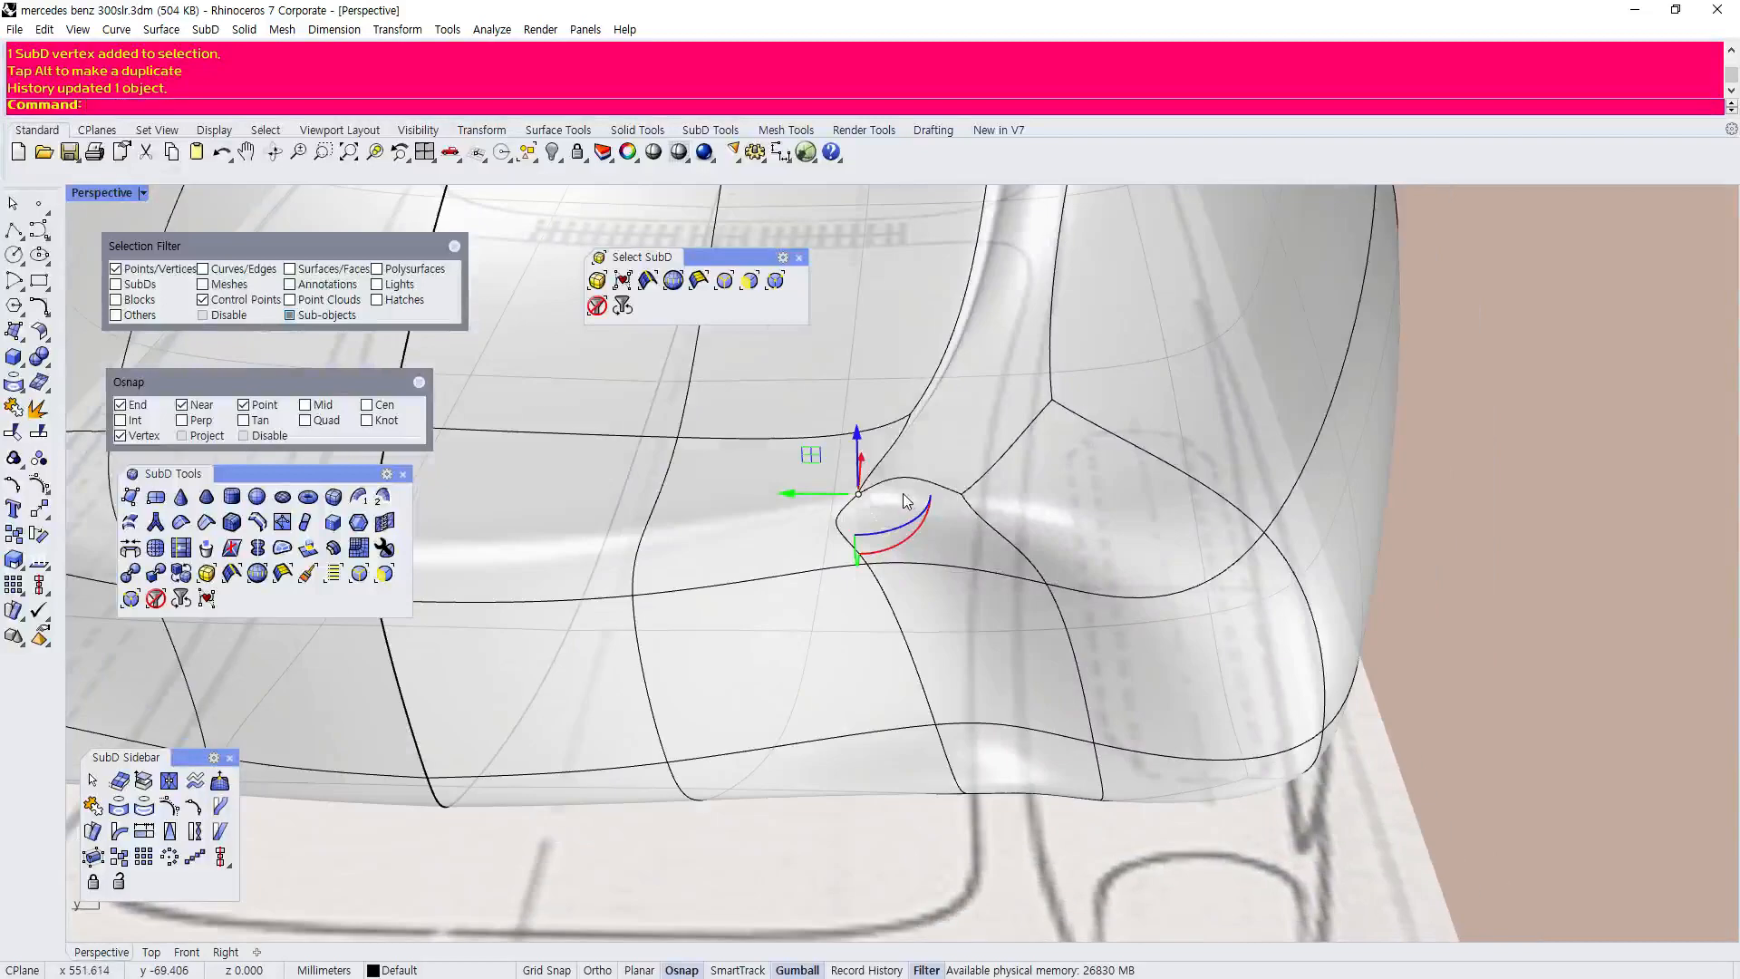
{"action": "left_click_drag", "start_coordinate": [799, 497], "coordinate": [1009, 497]}
{"action": "left_click", "coordinate": [995, 496], "text": "shift"}
{"action": "scroll", "coordinate": [1051, 573], "scroll_direction": "up", "scroll_amount": 3}
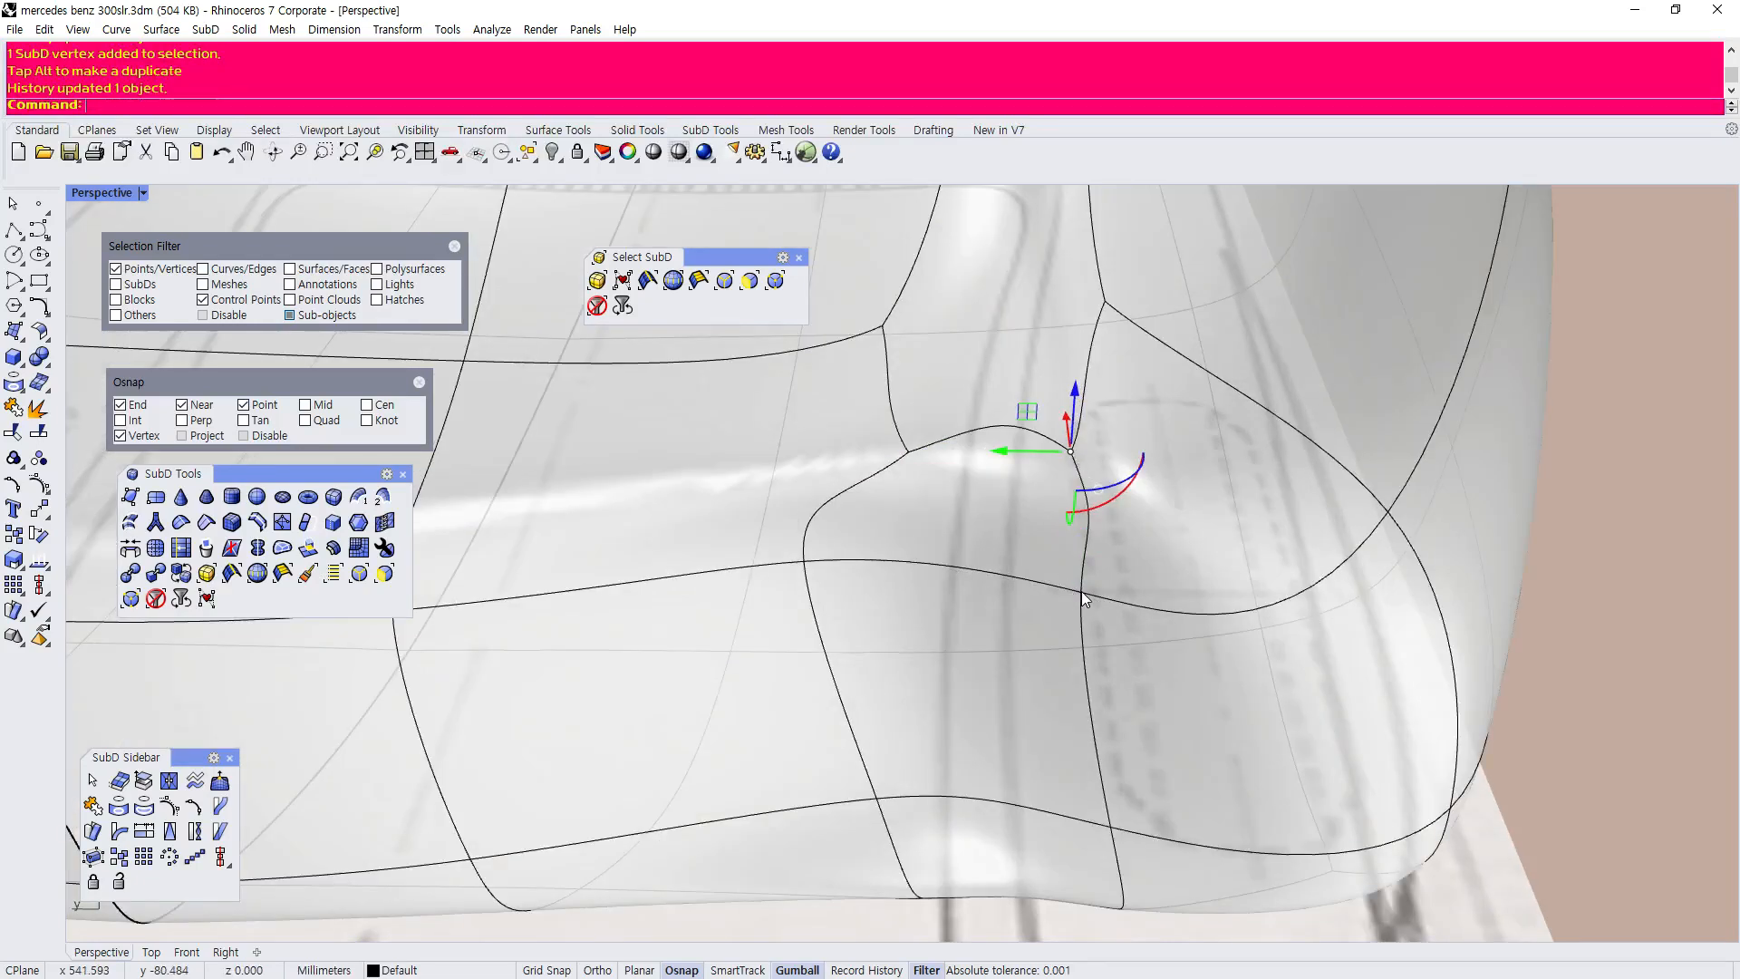
{"action": "left_click", "coordinate": [1081, 593]}
{"action": "left_click_drag", "start_coordinate": [1009, 596], "coordinate": [970, 604]}
{"action": "scroll", "coordinate": [1027, 610], "scroll_direction": "down", "scroll_amount": 6}
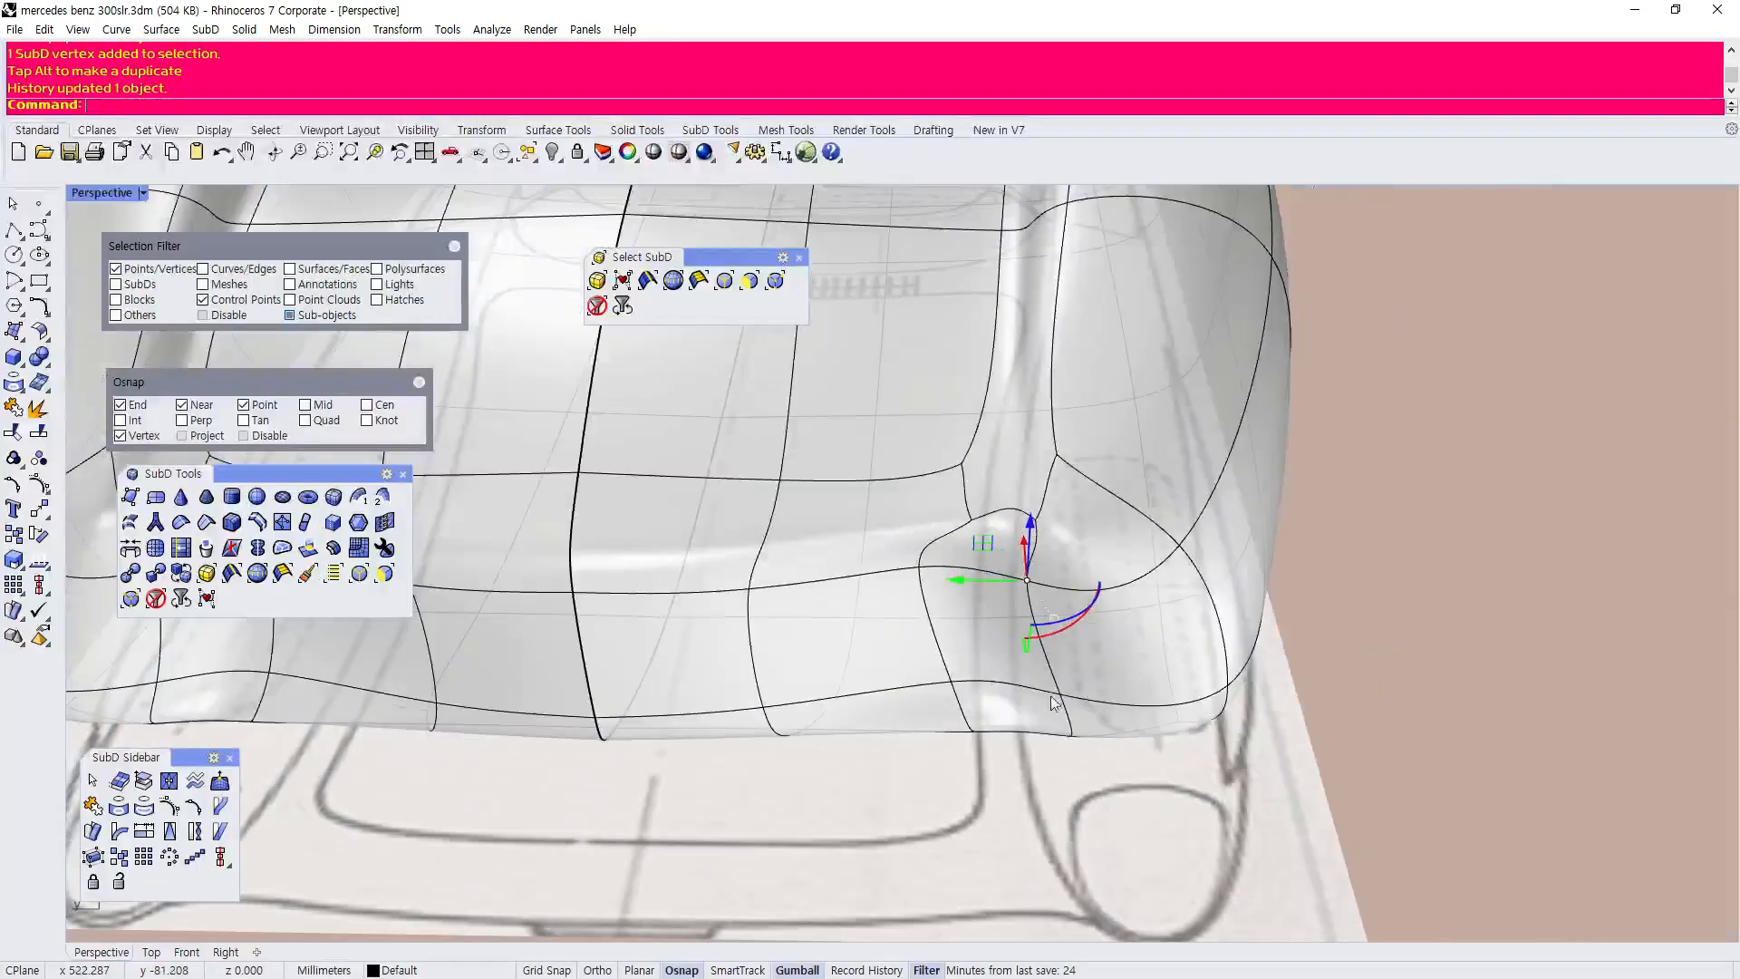
Move the lower vertex of the edge beside the fender toward the centreline and check the nose from several angles.
{"action": "scroll", "coordinate": [1062, 741], "scroll_direction": "up", "scroll_amount": 4}
{"action": "right_click_drag", "start_coordinate": [1062, 741], "coordinate": [1061, 595]}
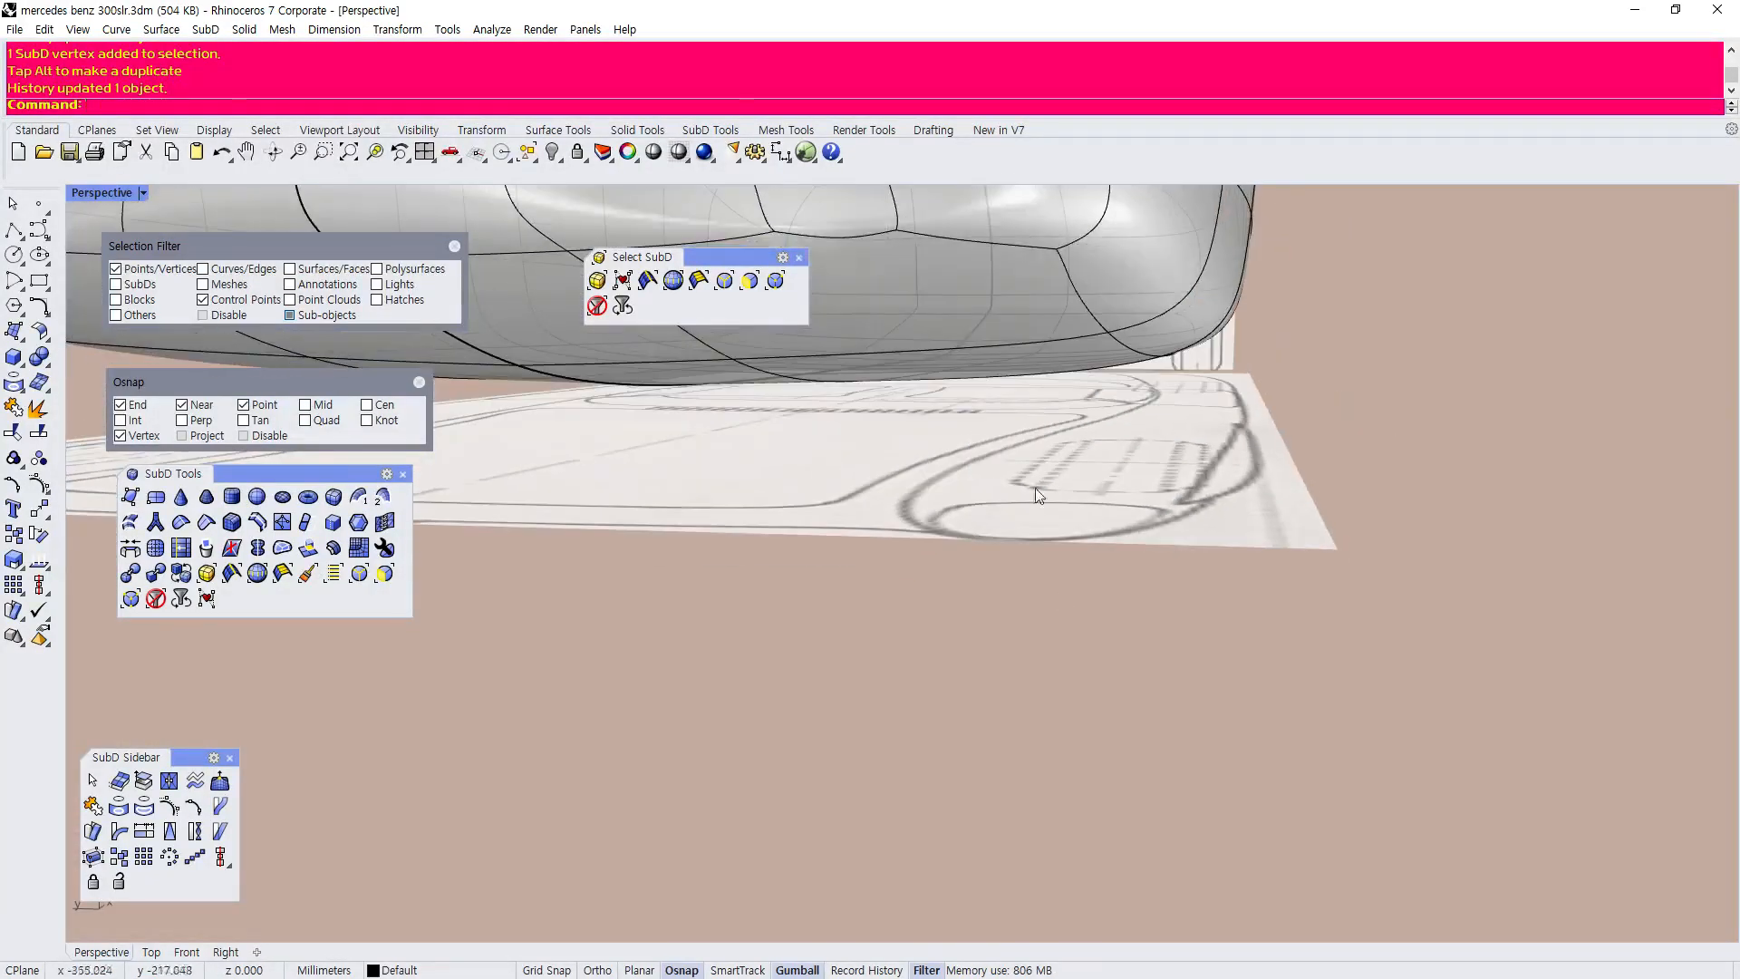
{"action": "scroll", "coordinate": [1158, 583], "scroll_direction": "down", "scroll_amount": 5}
{"action": "scroll", "coordinate": [1079, 503], "scroll_direction": "up", "scroll_amount": 4}
{"action": "scroll", "coordinate": [1073, 503], "scroll_direction": "up", "scroll_amount": 1}
{"action": "left_click", "coordinate": [1040, 488]}
{"action": "left_click_drag", "start_coordinate": [990, 493], "coordinate": [918, 418]}
{"action": "scroll", "coordinate": [989, 565], "scroll_direction": "down", "scroll_amount": 4}
{"action": "right_click_drag", "start_coordinate": [1388, 527], "coordinate": [1246, 552]}
{"action": "scroll", "coordinate": [901, 485], "scroll_direction": "up", "scroll_amount": 3}
{"action": "right_click_drag", "start_coordinate": [901, 487], "coordinate": [942, 603]}
{"action": "scroll", "coordinate": [997, 616], "scroll_direction": "up", "scroll_amount": 2}
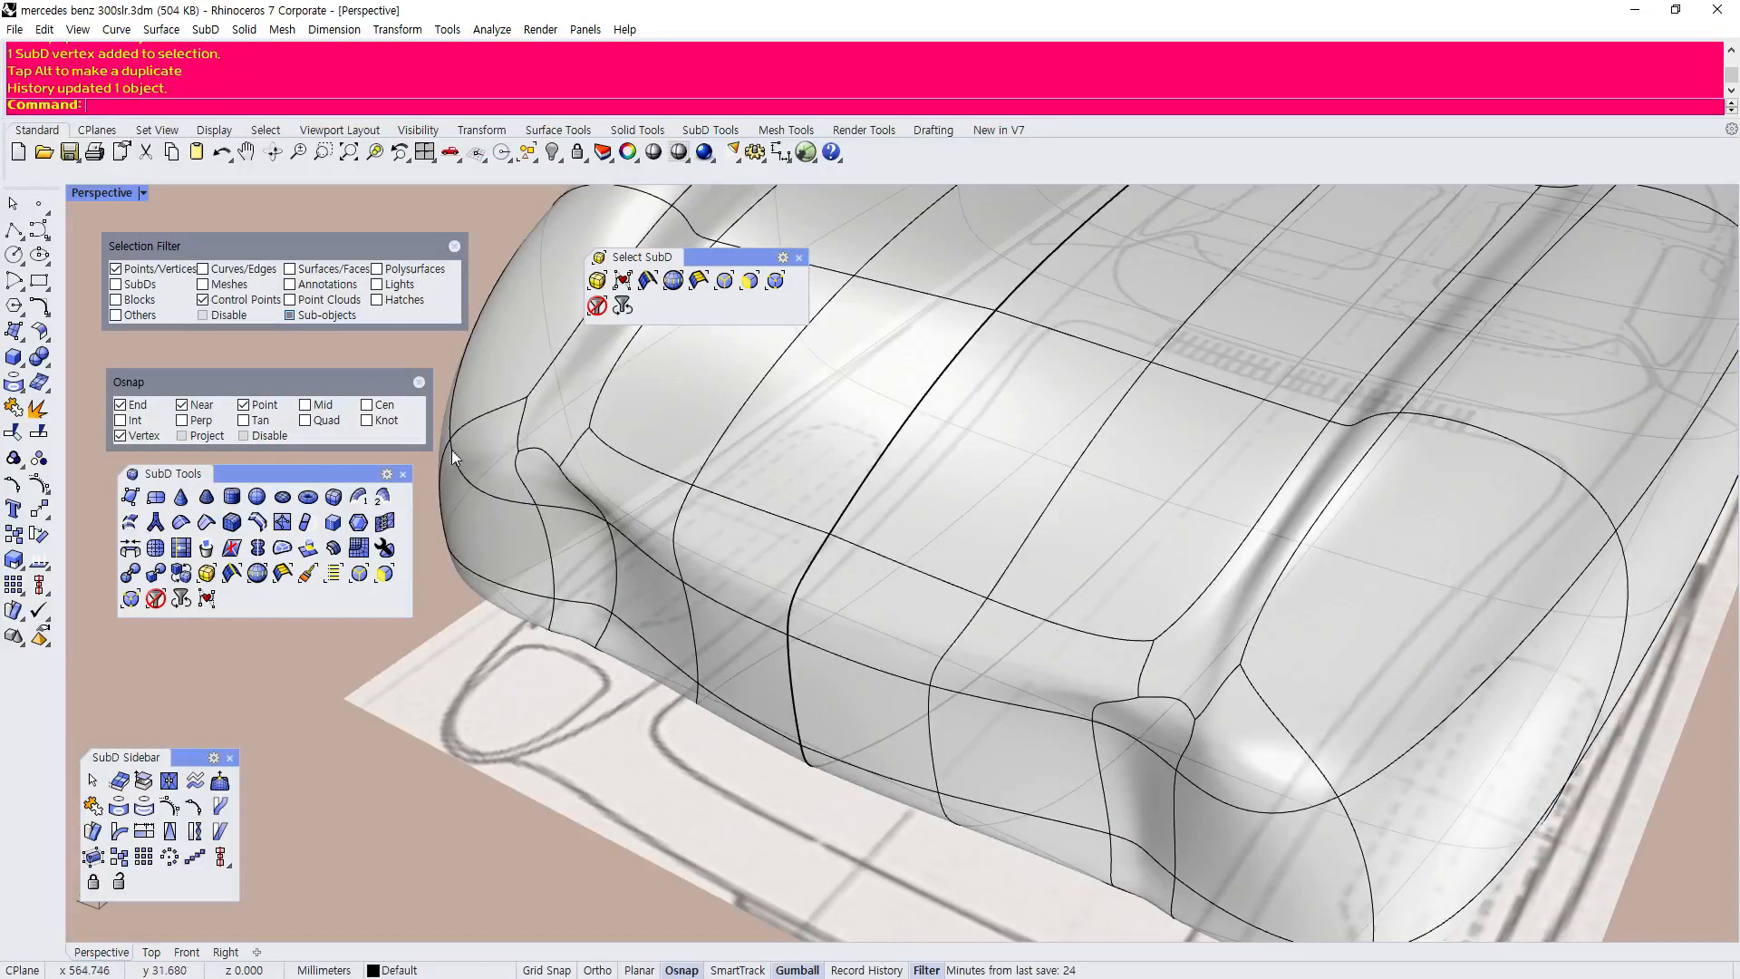
Restrict selection to edges and shift the crosswise edge loop over the front hood and fenders backward.
{"action": "left_click", "coordinate": [724, 280]}
{"action": "double_click", "coordinate": [638, 464]}
{"action": "double_click", "coordinate": [927, 578]}
{"action": "left_click_drag", "start_coordinate": [1025, 569], "coordinate": [1056, 541]}
{"action": "scroll", "coordinate": [820, 501], "scroll_direction": "down", "scroll_amount": 5}
{"action": "right_click_drag", "start_coordinate": [893, 526], "coordinate": [797, 521]}
{"action": "double_click", "coordinate": [909, 464]}
{"action": "mouse_move", "coordinate": [982, 582]}
{"action": "left_mouse_down"}
{"action": "mouse_move", "coordinate": [1027, 568]}
{"action": "mouse_move", "coordinate": [998, 577]}
{"action": "left_mouse_up"}
Raise the crosswise hood edge beside the centreline and the adjoining edge at the fender crease.
{"action": "left_click", "coordinate": [634, 628]}
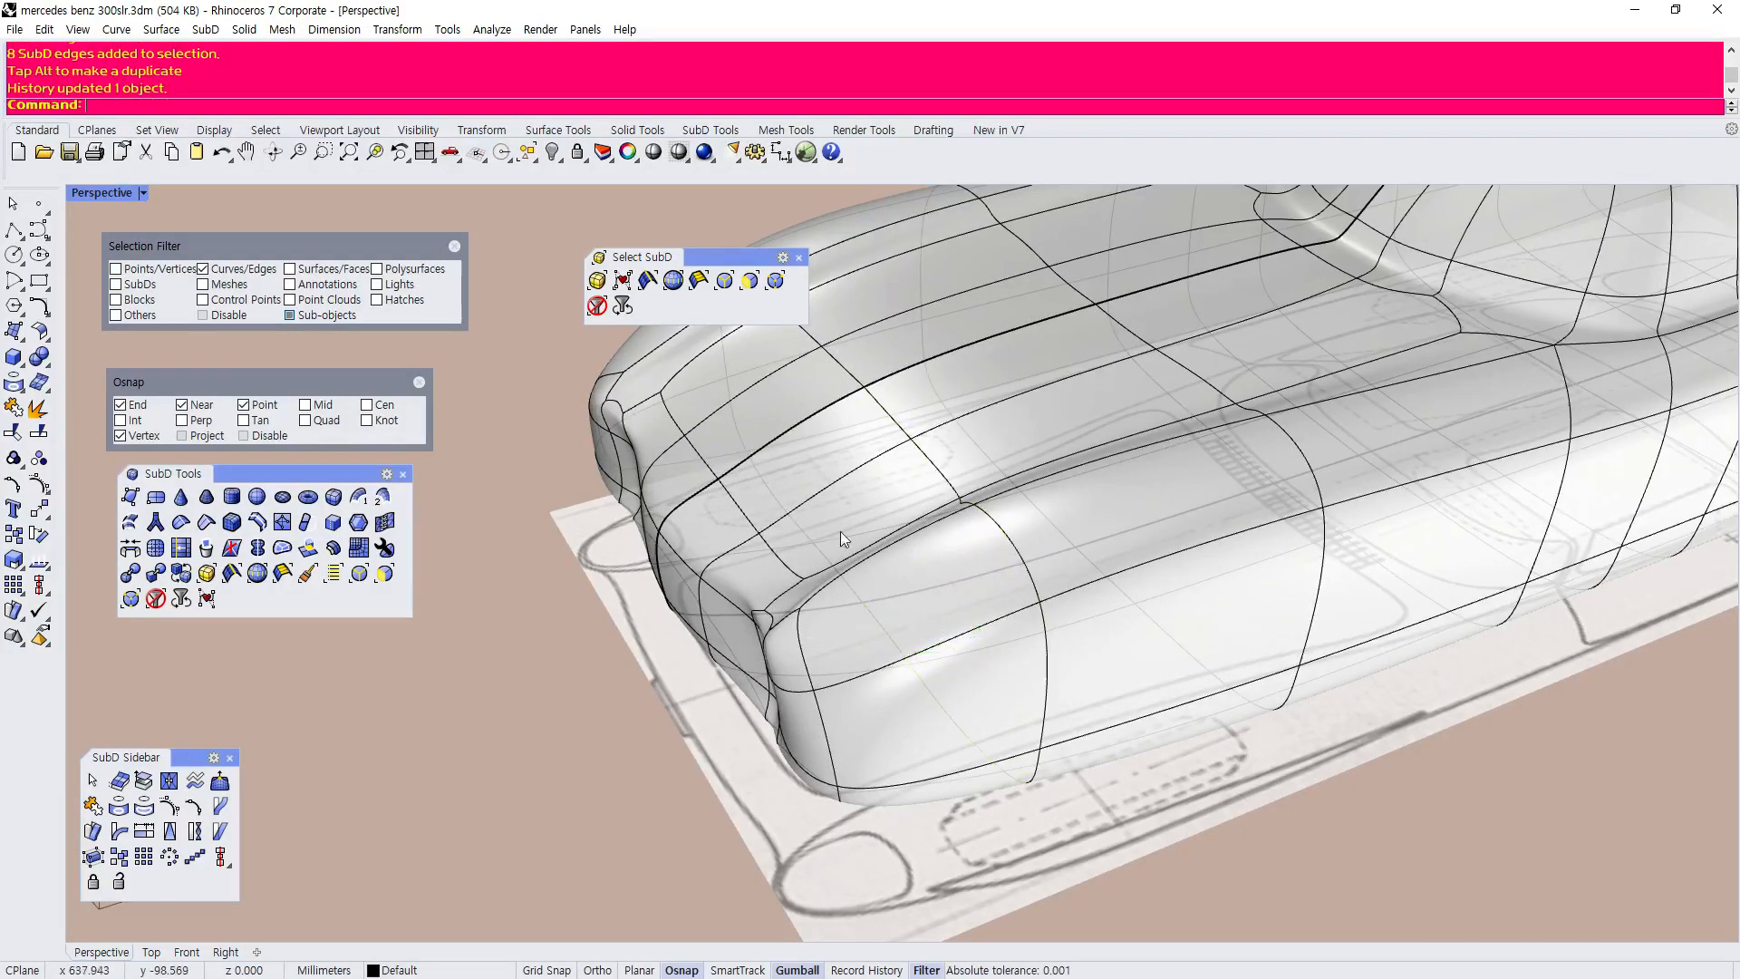
{"action": "left_click", "coordinate": [933, 469]}
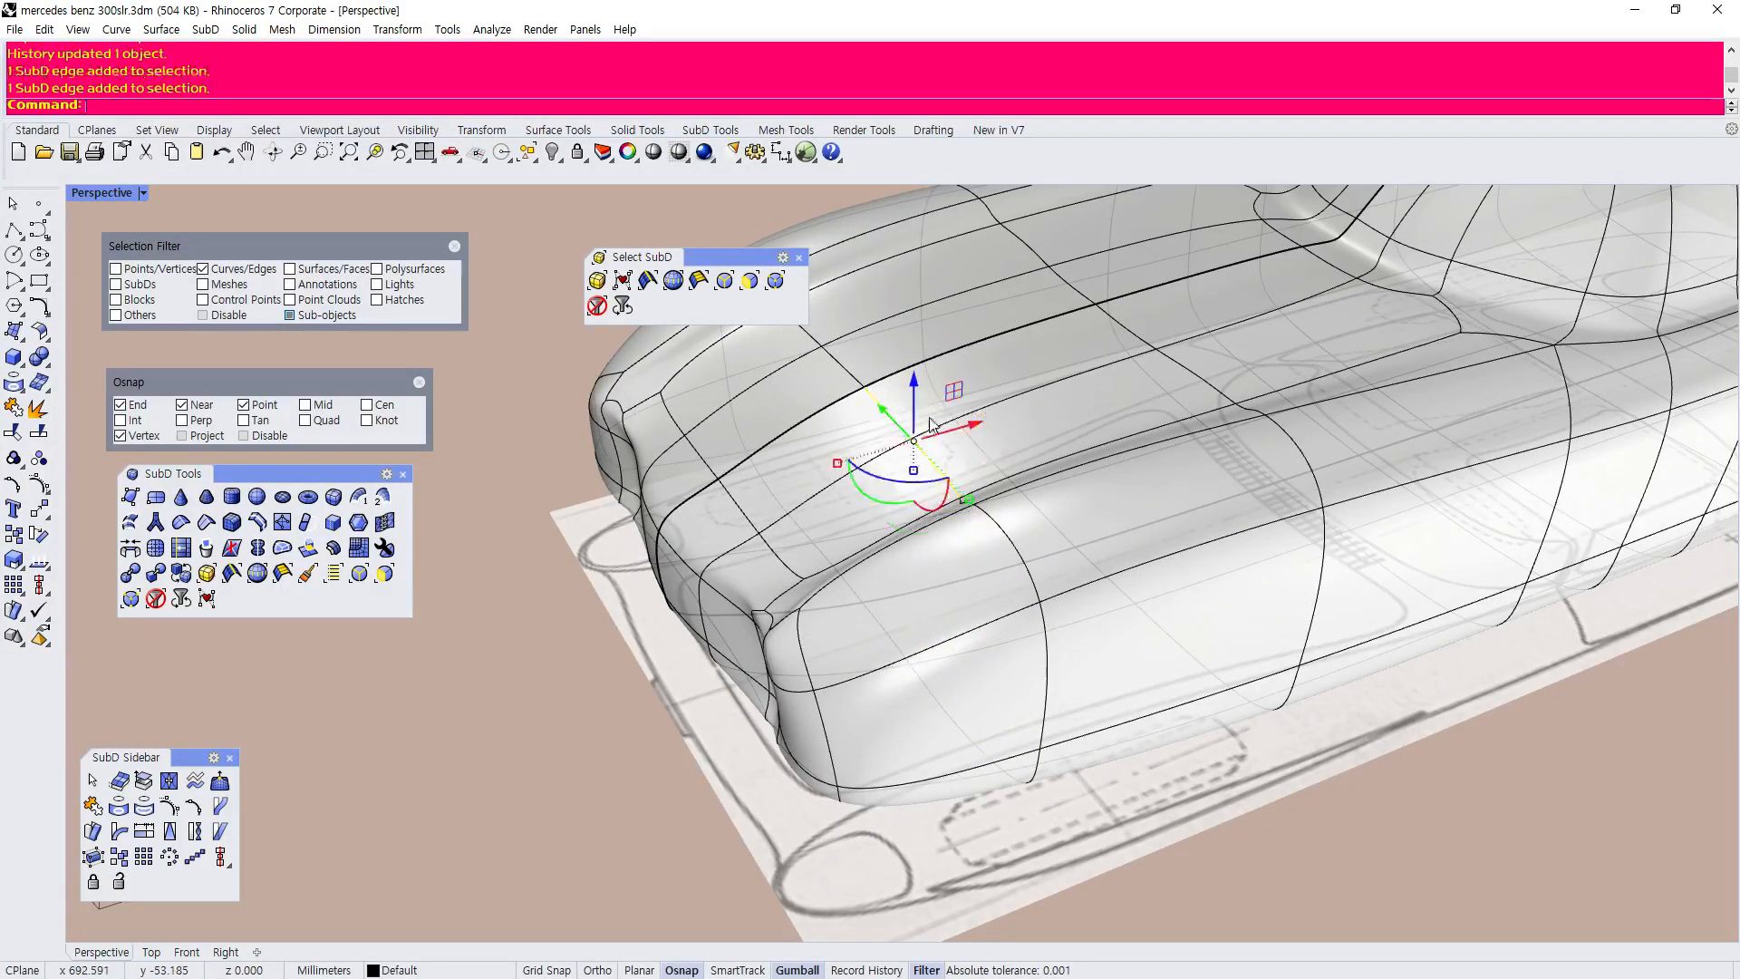
{"action": "left_click_drag", "start_coordinate": [999, 455], "coordinate": [1002, 416]}
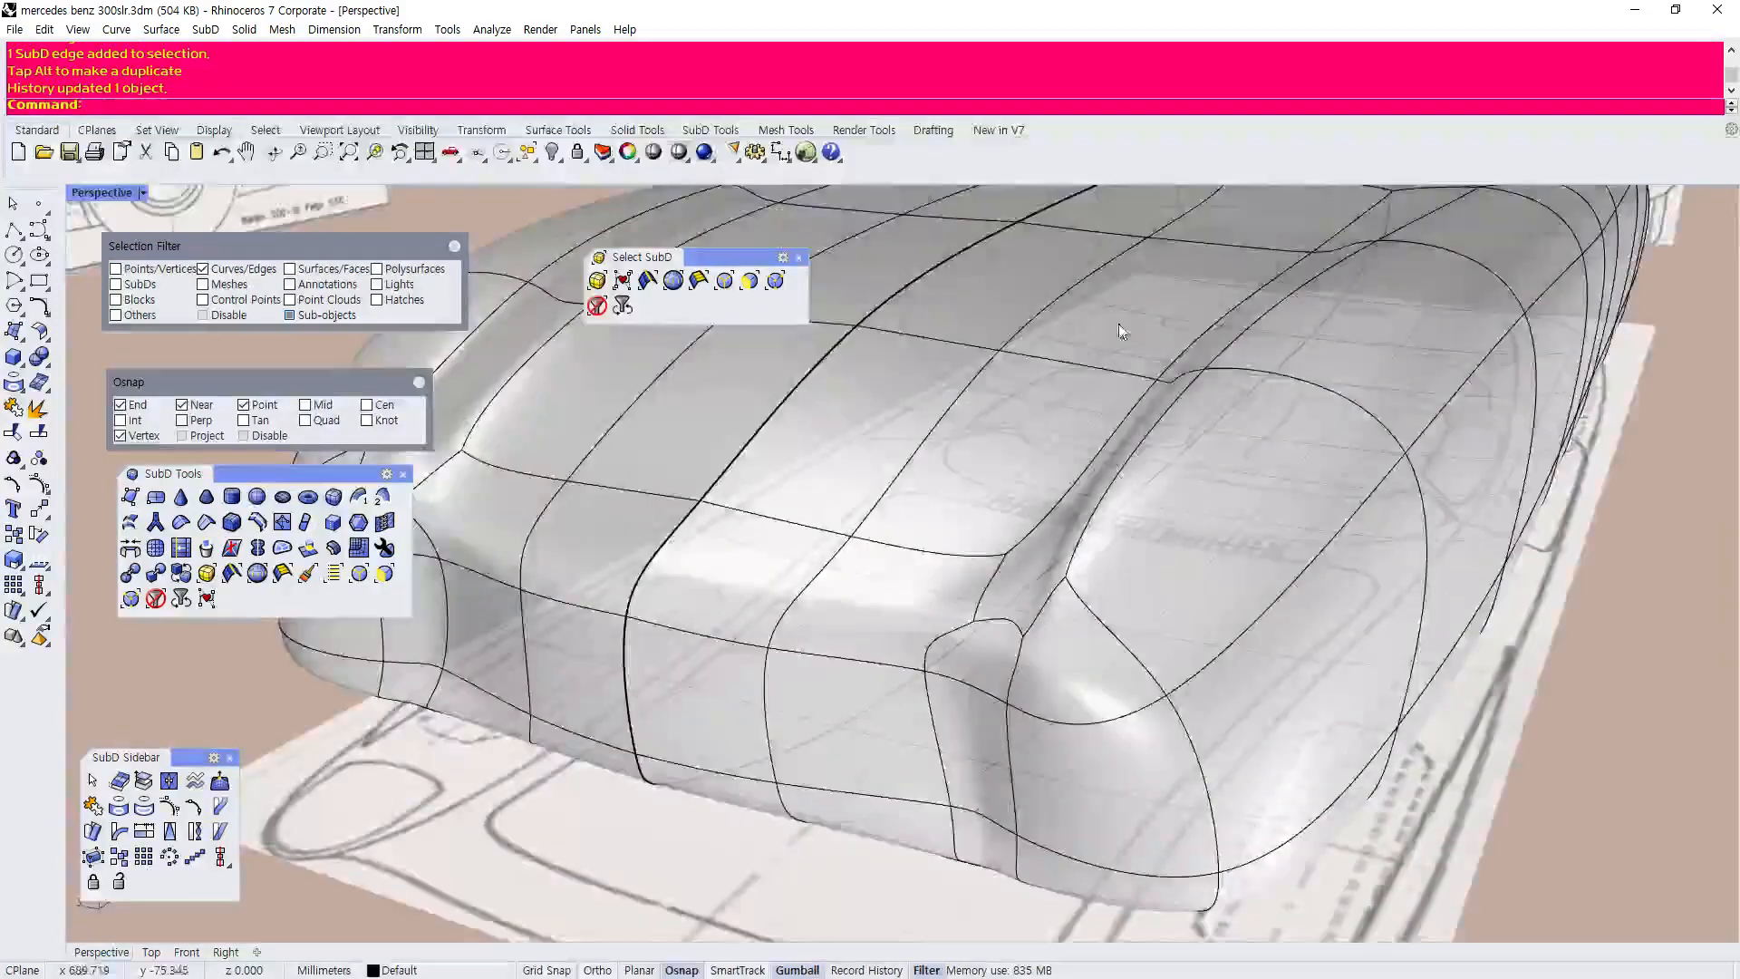
{"action": "right_click_drag", "start_coordinate": [1118, 324], "coordinate": [1242, 520]}
{"action": "left_click", "coordinate": [1319, 605]}
{"action": "scroll", "coordinate": [1267, 618], "scroll_direction": "down", "scroll_amount": 5}
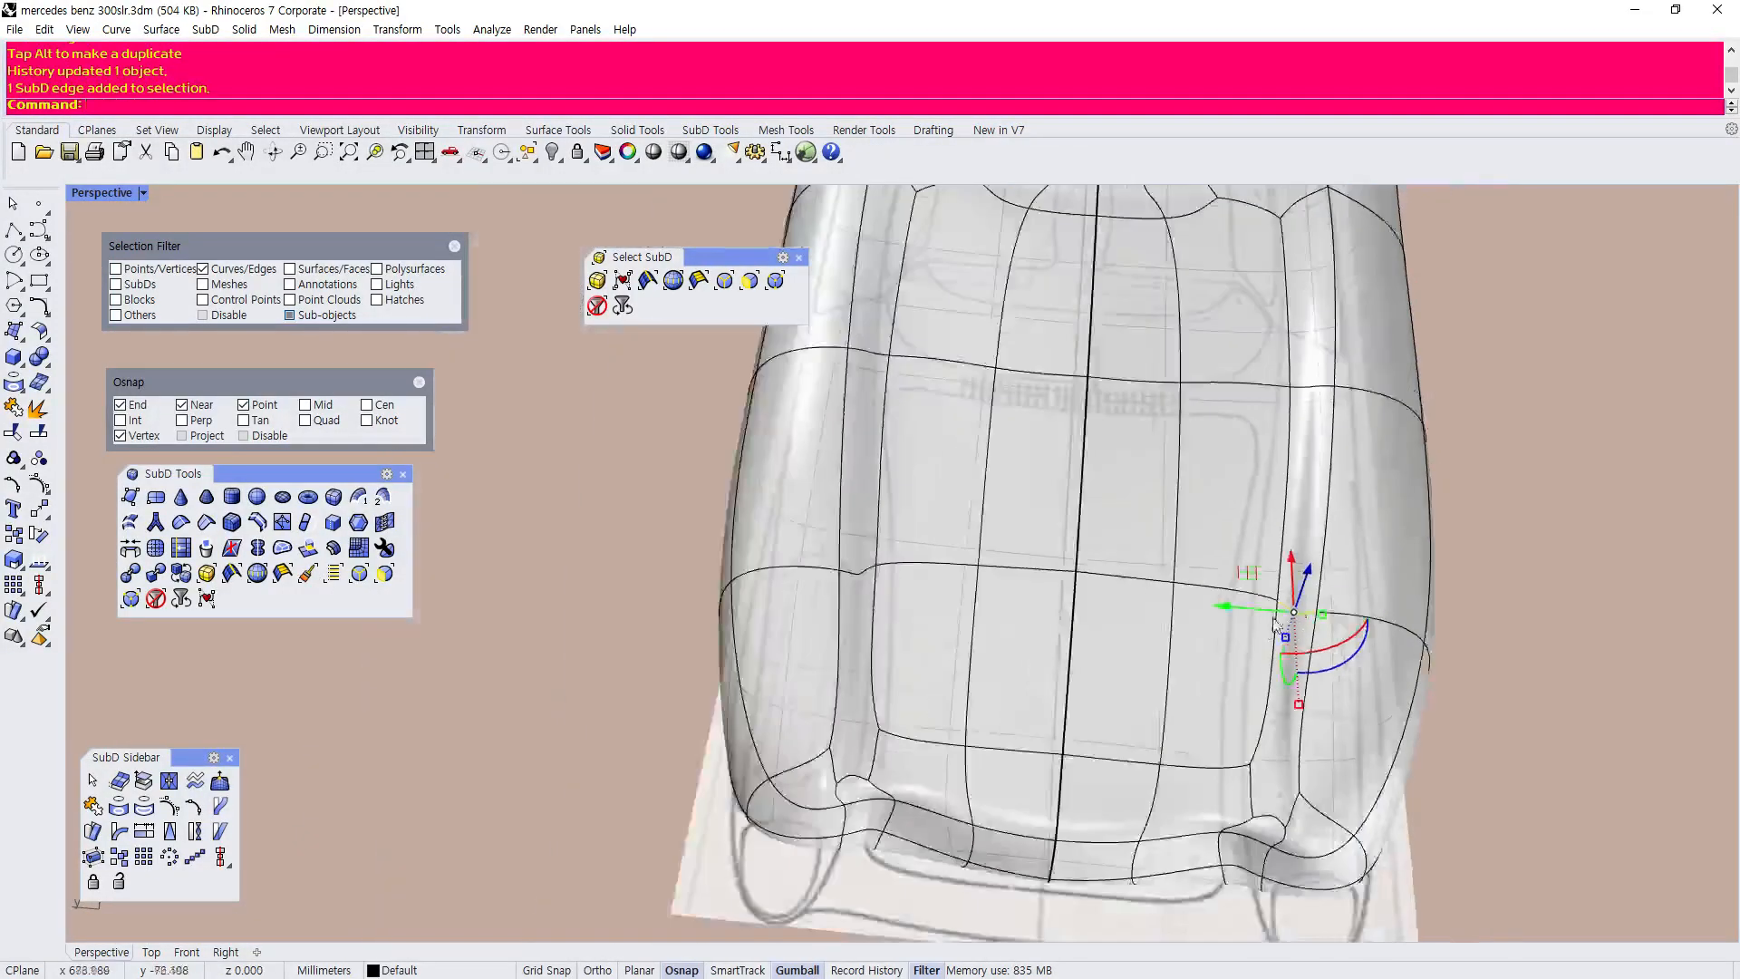
{"action": "scroll", "coordinate": [1300, 599], "scroll_direction": "up", "scroll_amount": 5}
{"action": "left_click_drag", "start_coordinate": [1302, 580], "coordinate": [1306, 566]}
{"action": "scroll", "coordinate": [1315, 545], "scroll_direction": "down", "scroll_amount": 5}
Select the crosswise edges under the nose, move them backward, and clear the selection.
{"action": "right_click_drag", "start_coordinate": [1315, 545], "coordinate": [830, 517]}
{"action": "scroll", "coordinate": [831, 516], "scroll_direction": "up", "scroll_amount": 5}
{"action": "scroll", "coordinate": [830, 516], "scroll_direction": "up", "scroll_amount": 6}
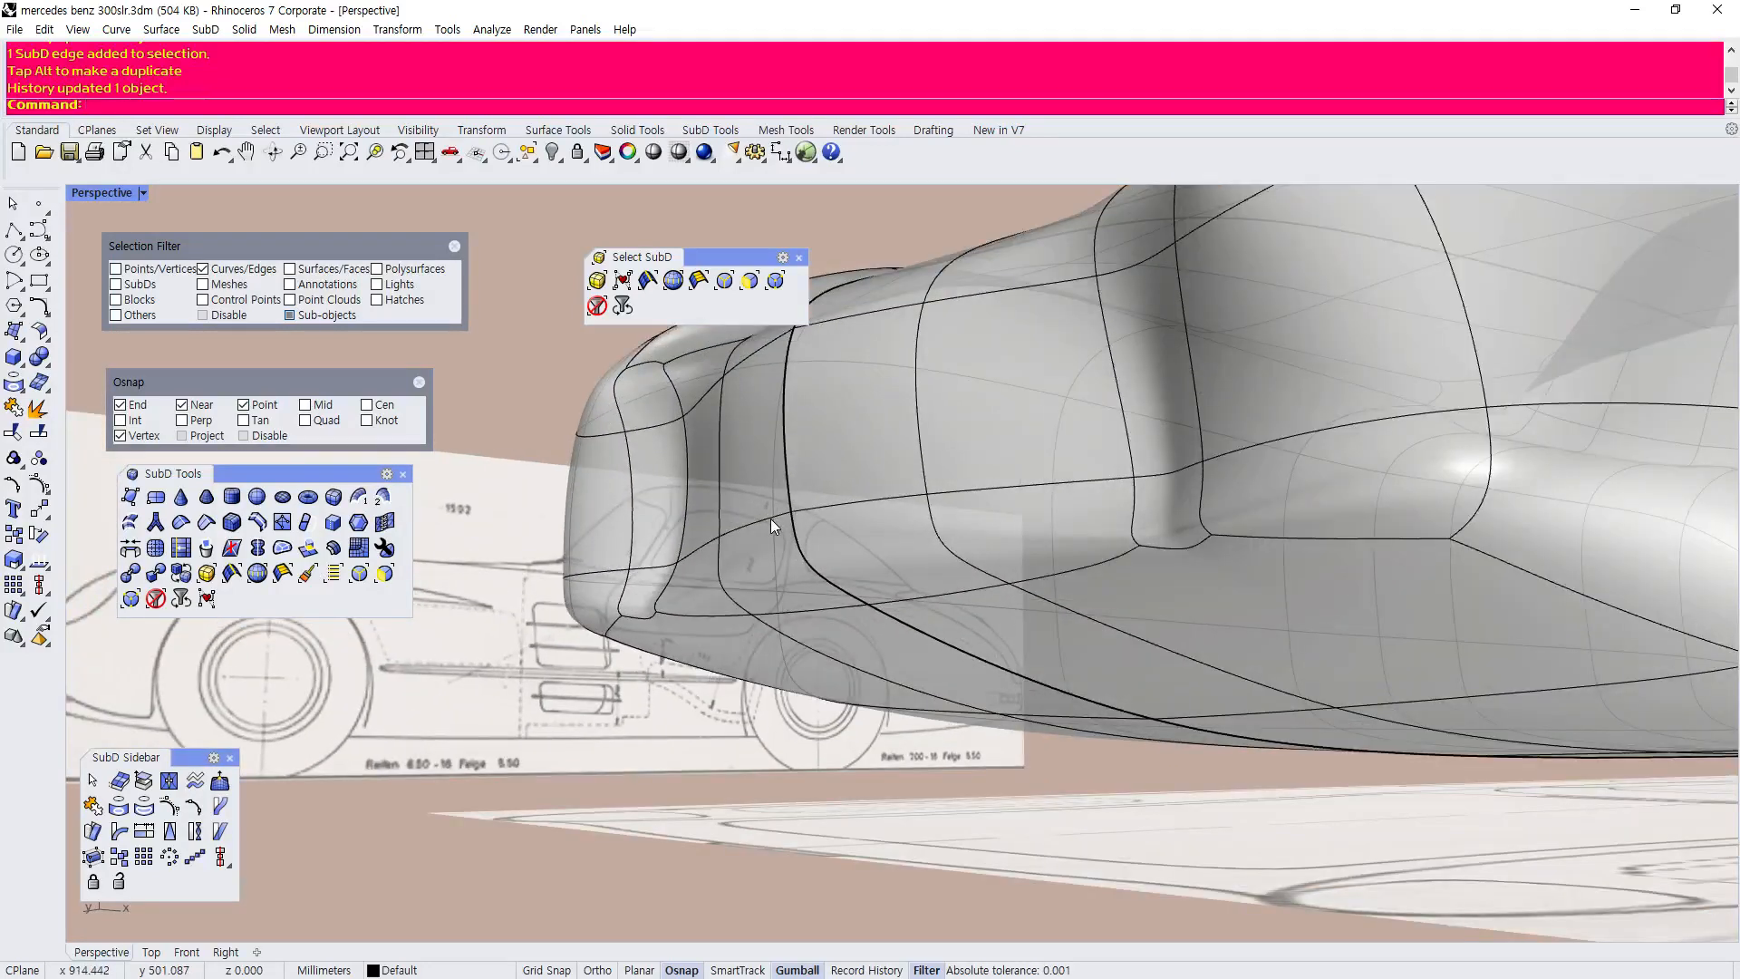
{"action": "left_click", "coordinate": [771, 520]}
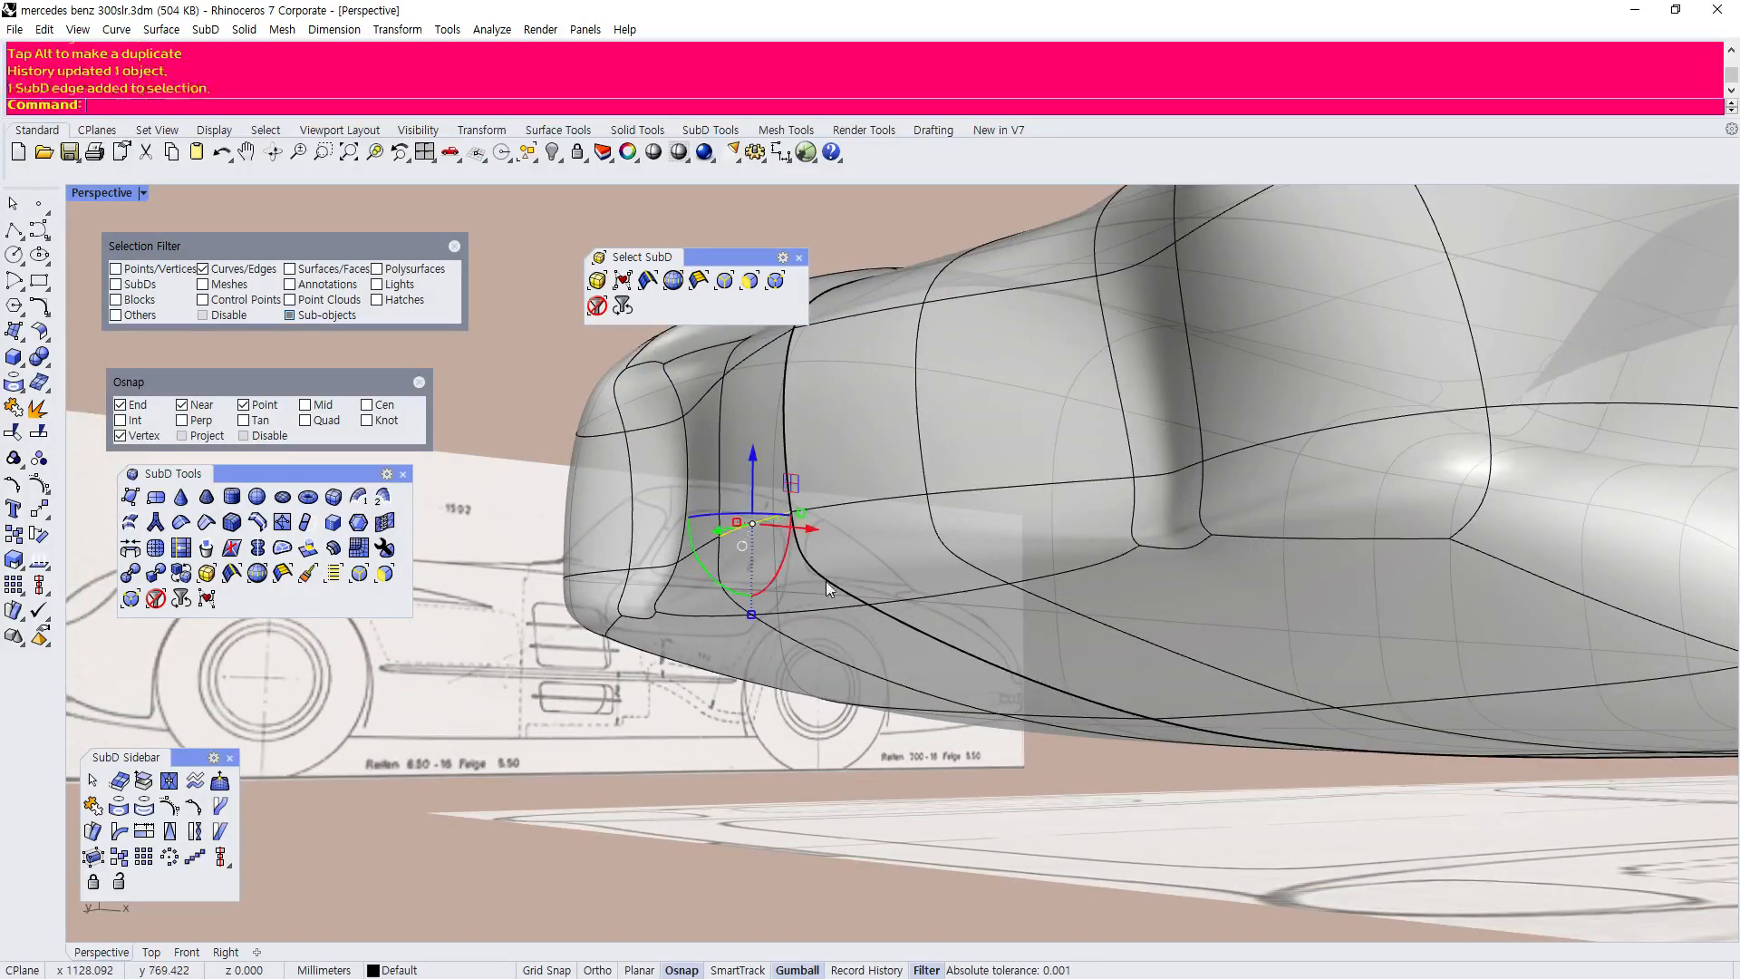
{"action": "double_click", "coordinate": [957, 591]}
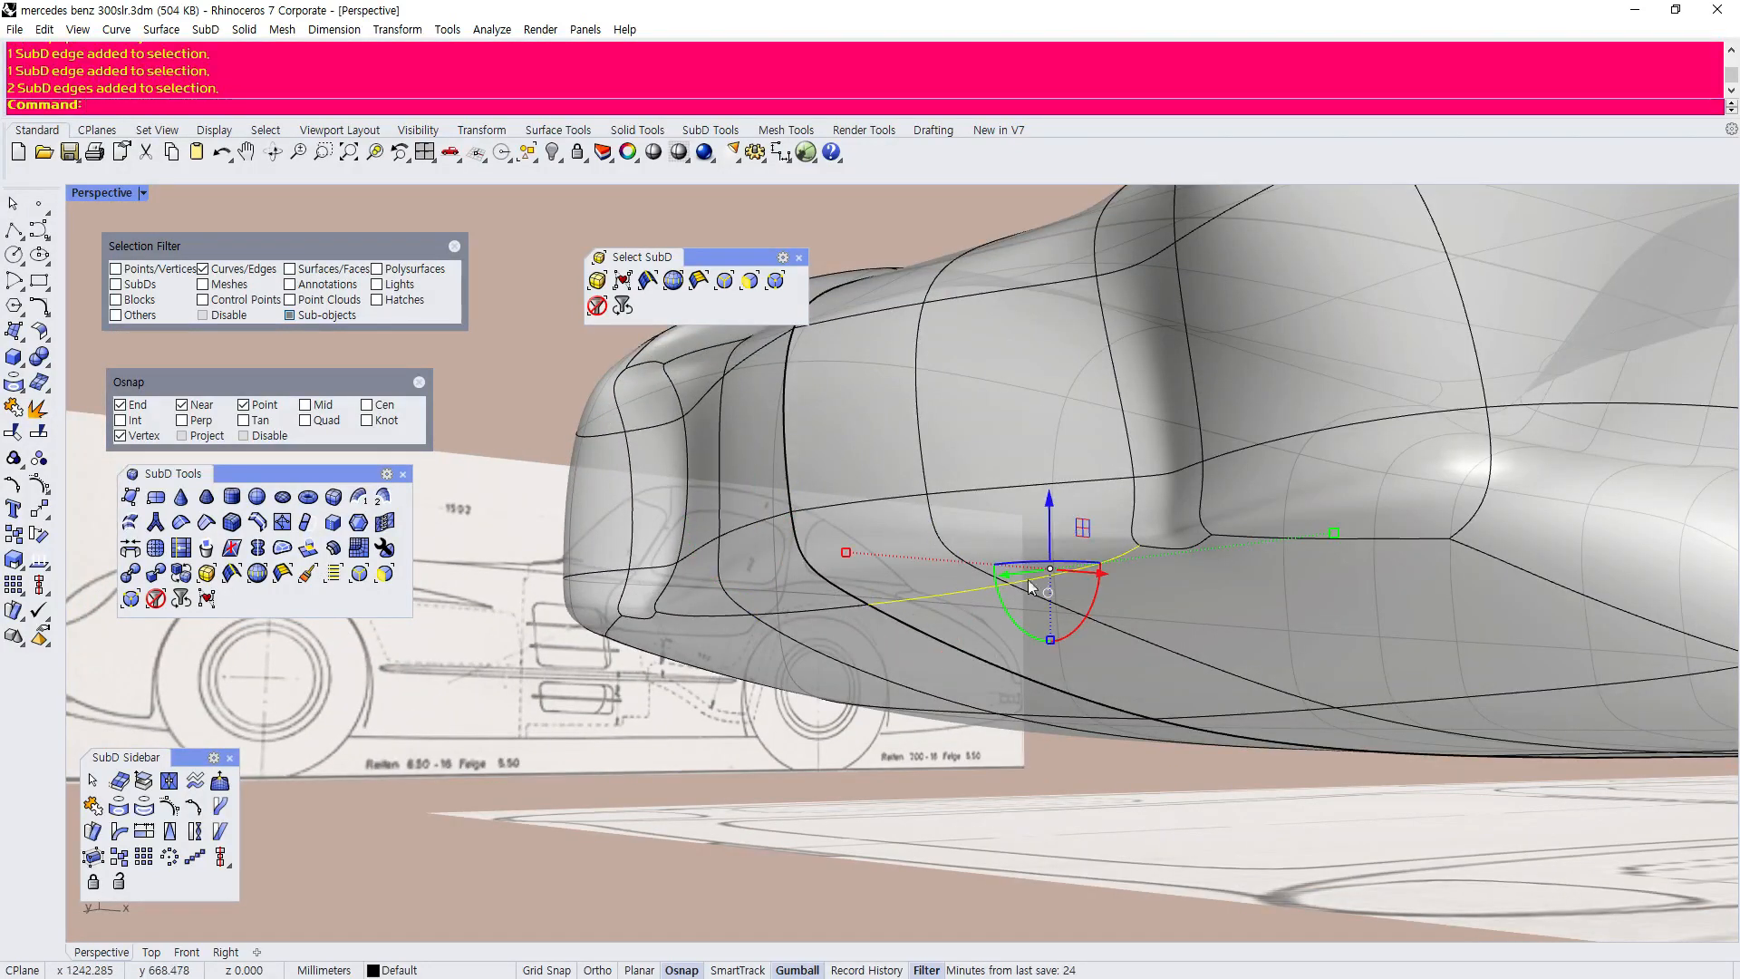
{"action": "left_click_drag", "start_coordinate": [1081, 577], "coordinate": [1166, 606]}
{"action": "scroll", "coordinate": [905, 650], "scroll_direction": "down", "scroll_amount": 3}
{"action": "key", "text": "Escape"}
{"action": "right_click_drag", "start_coordinate": [737, 824], "coordinate": [623, 598]}
Maximize the Top view, restrict selection to vertices, and move the front fender's tip vertices toward the blueprint outline.
{"action": "double_click", "coordinate": [86, 194]}
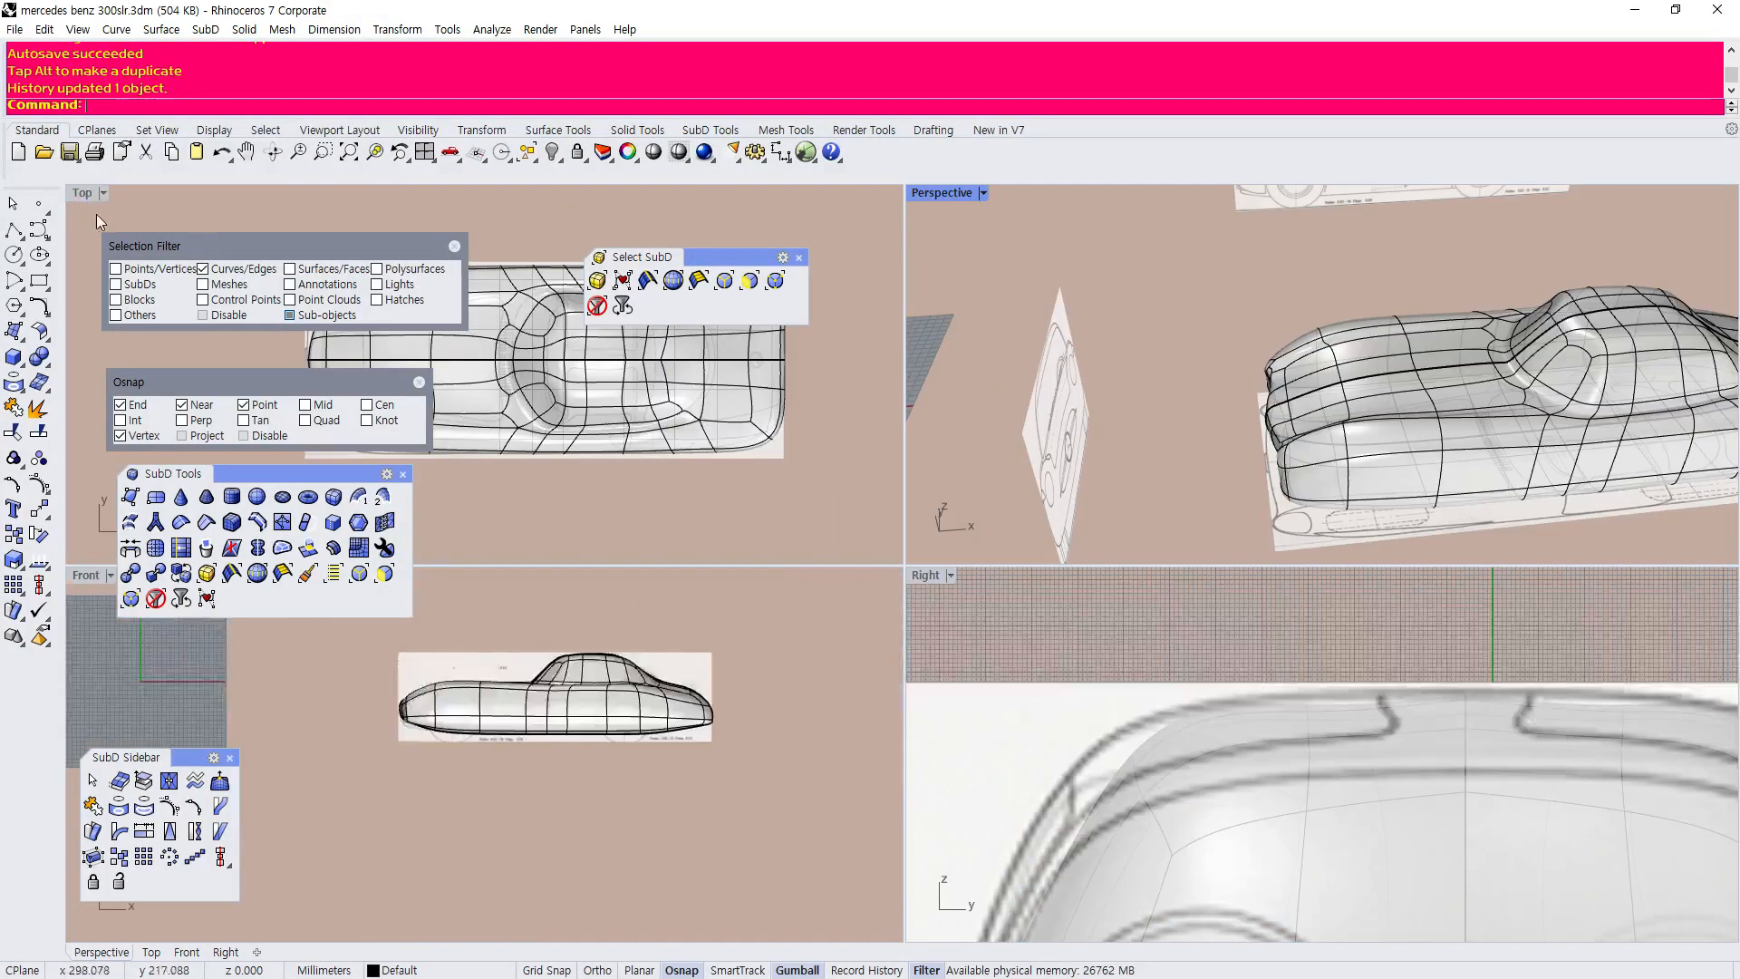
{"action": "double_click", "coordinate": [85, 195]}
{"action": "scroll", "coordinate": [605, 541], "scroll_direction": "up", "scroll_amount": 5}
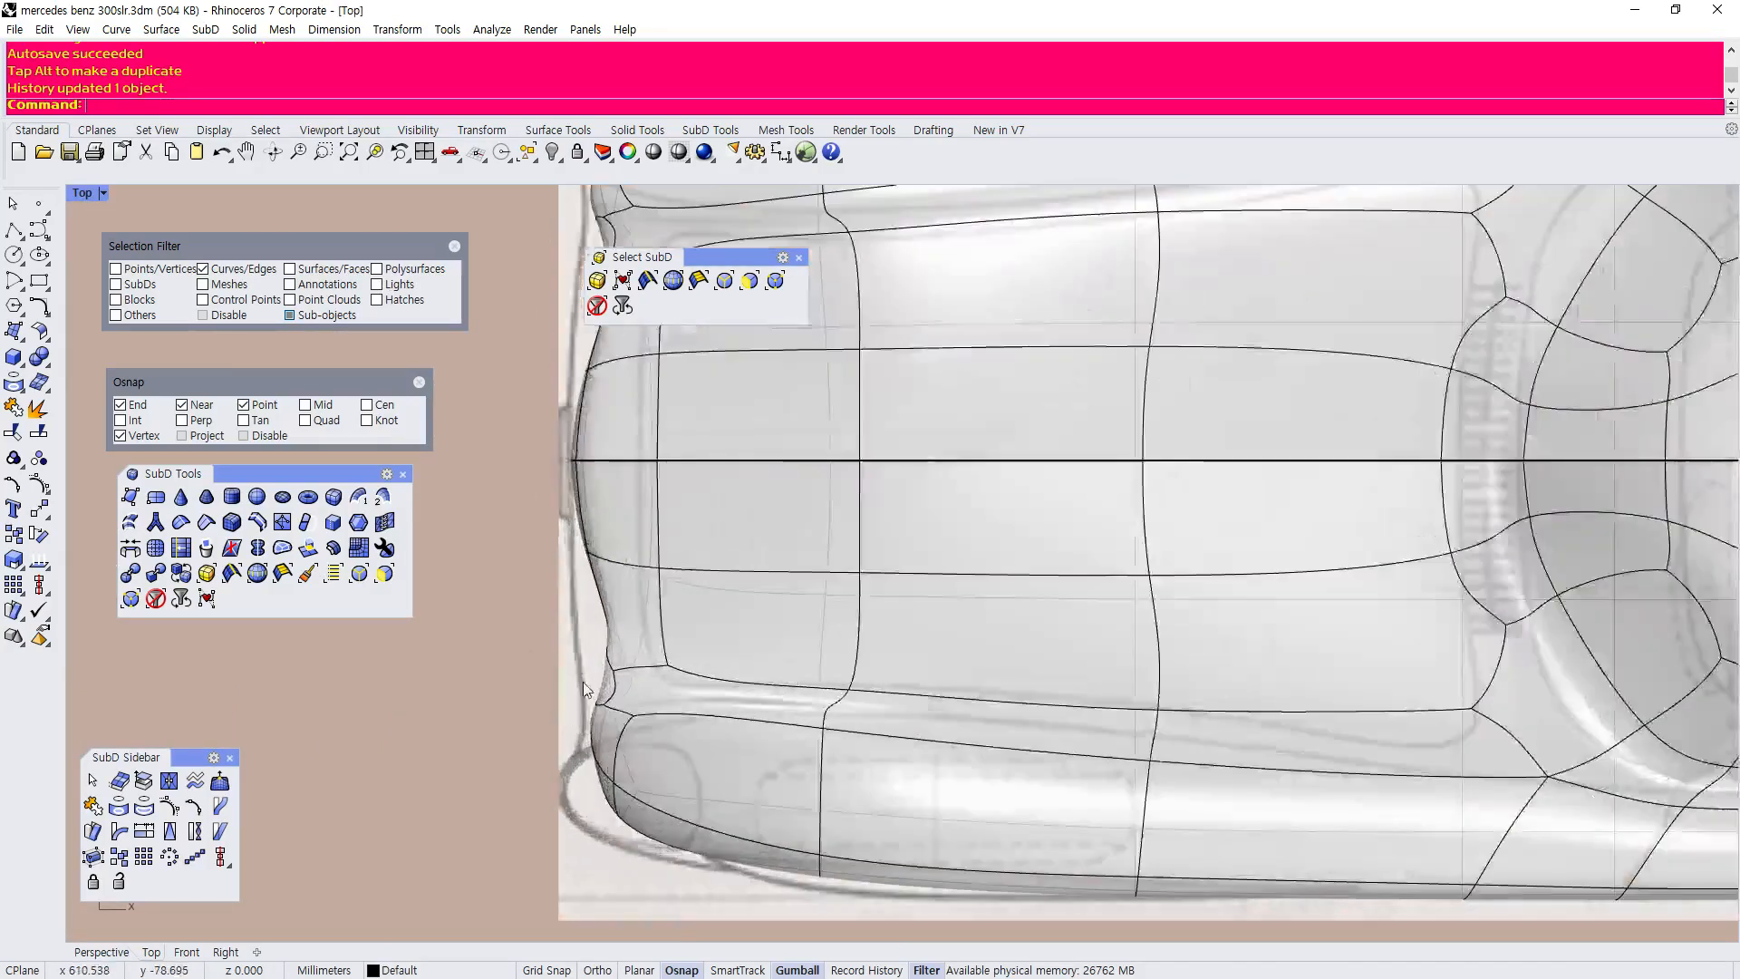
{"action": "scroll", "coordinate": [605, 696], "scroll_direction": "up", "scroll_amount": 3}
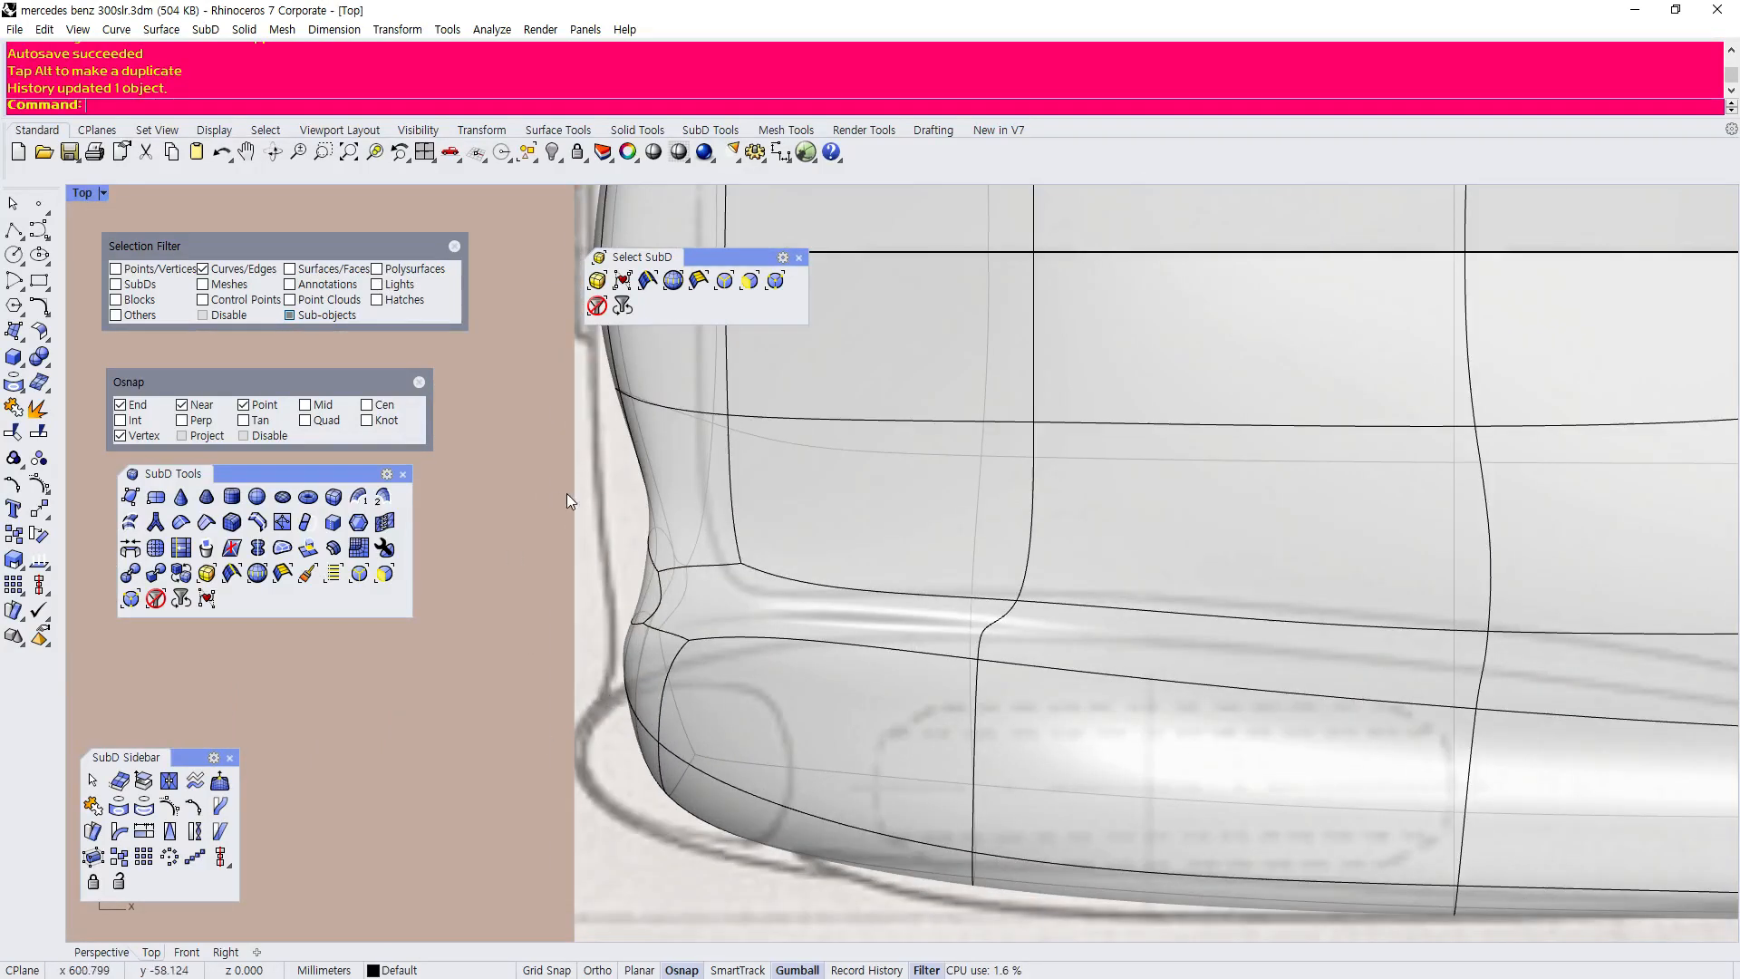
{"action": "scroll", "coordinate": [632, 524], "scroll_direction": "down", "scroll_amount": 2}
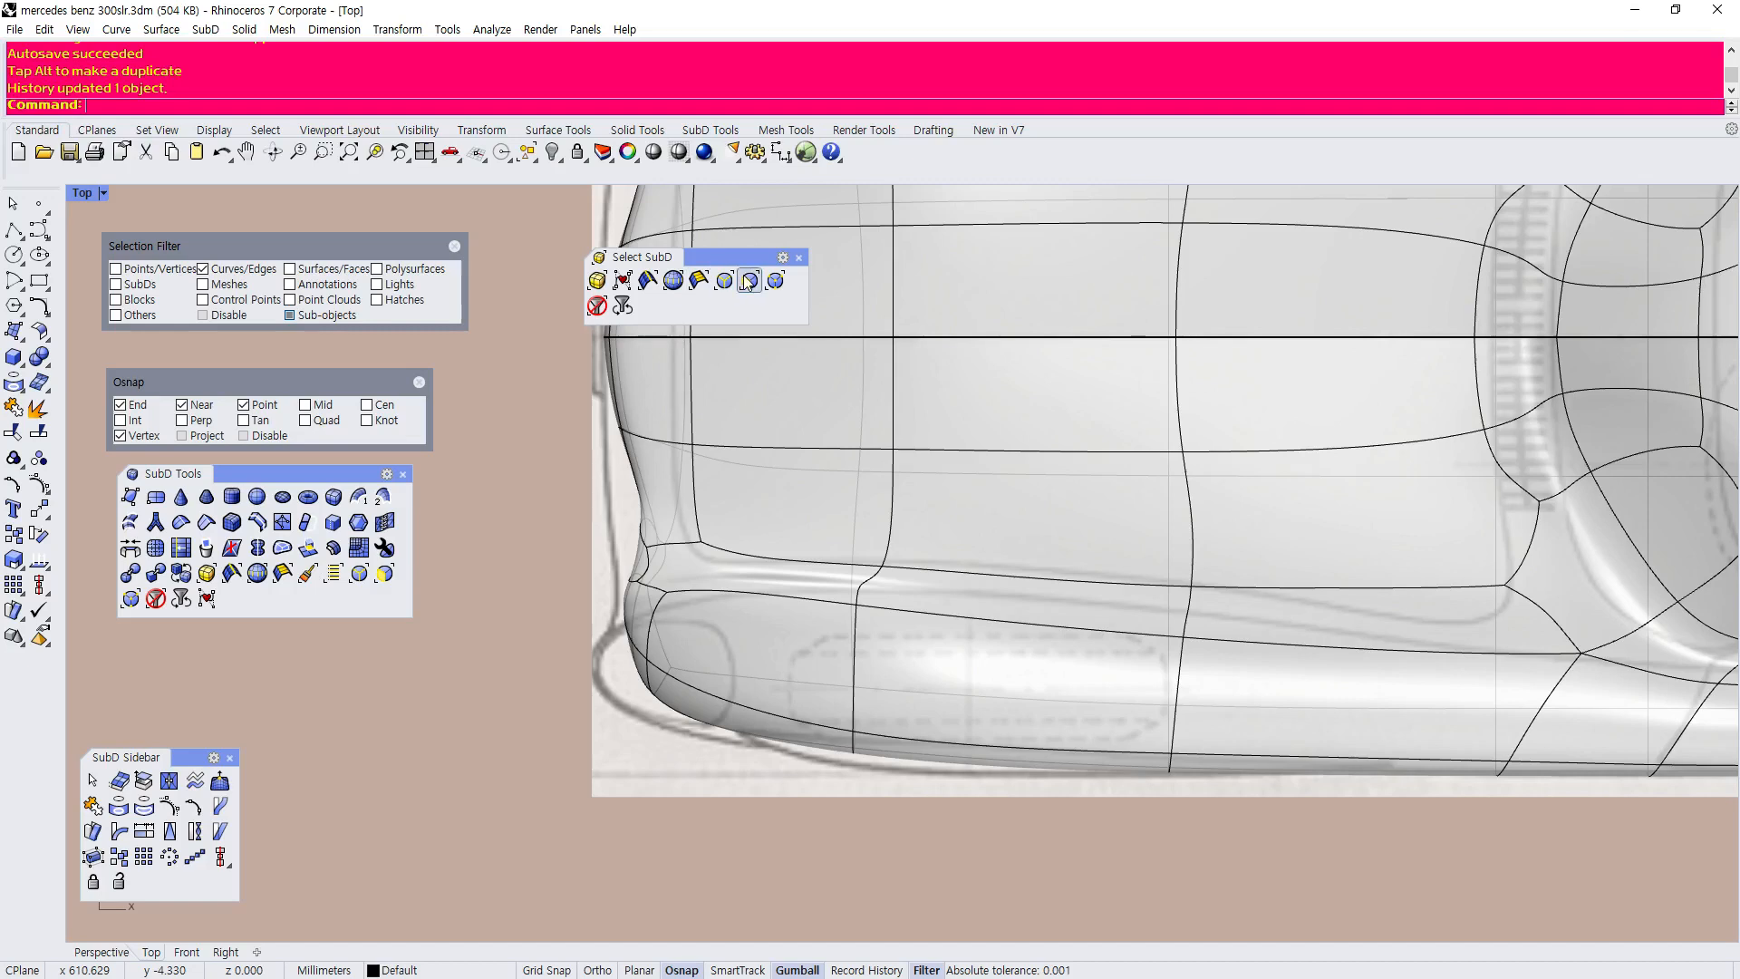
{"action": "left_click", "coordinate": [778, 285]}
{"action": "left_click_drag", "start_coordinate": [517, 495], "coordinate": [764, 825]}
{"action": "left_click_drag", "start_coordinate": [709, 554], "coordinate": [694, 609]}
Move the fender tip's outer corner vertices forward and inward to follow the blueprint outline.
{"action": "scroll", "coordinate": [594, 716], "scroll_direction": "up", "scroll_amount": 4}
{"action": "left_click_drag", "start_coordinate": [611, 661], "coordinate": [710, 790]}
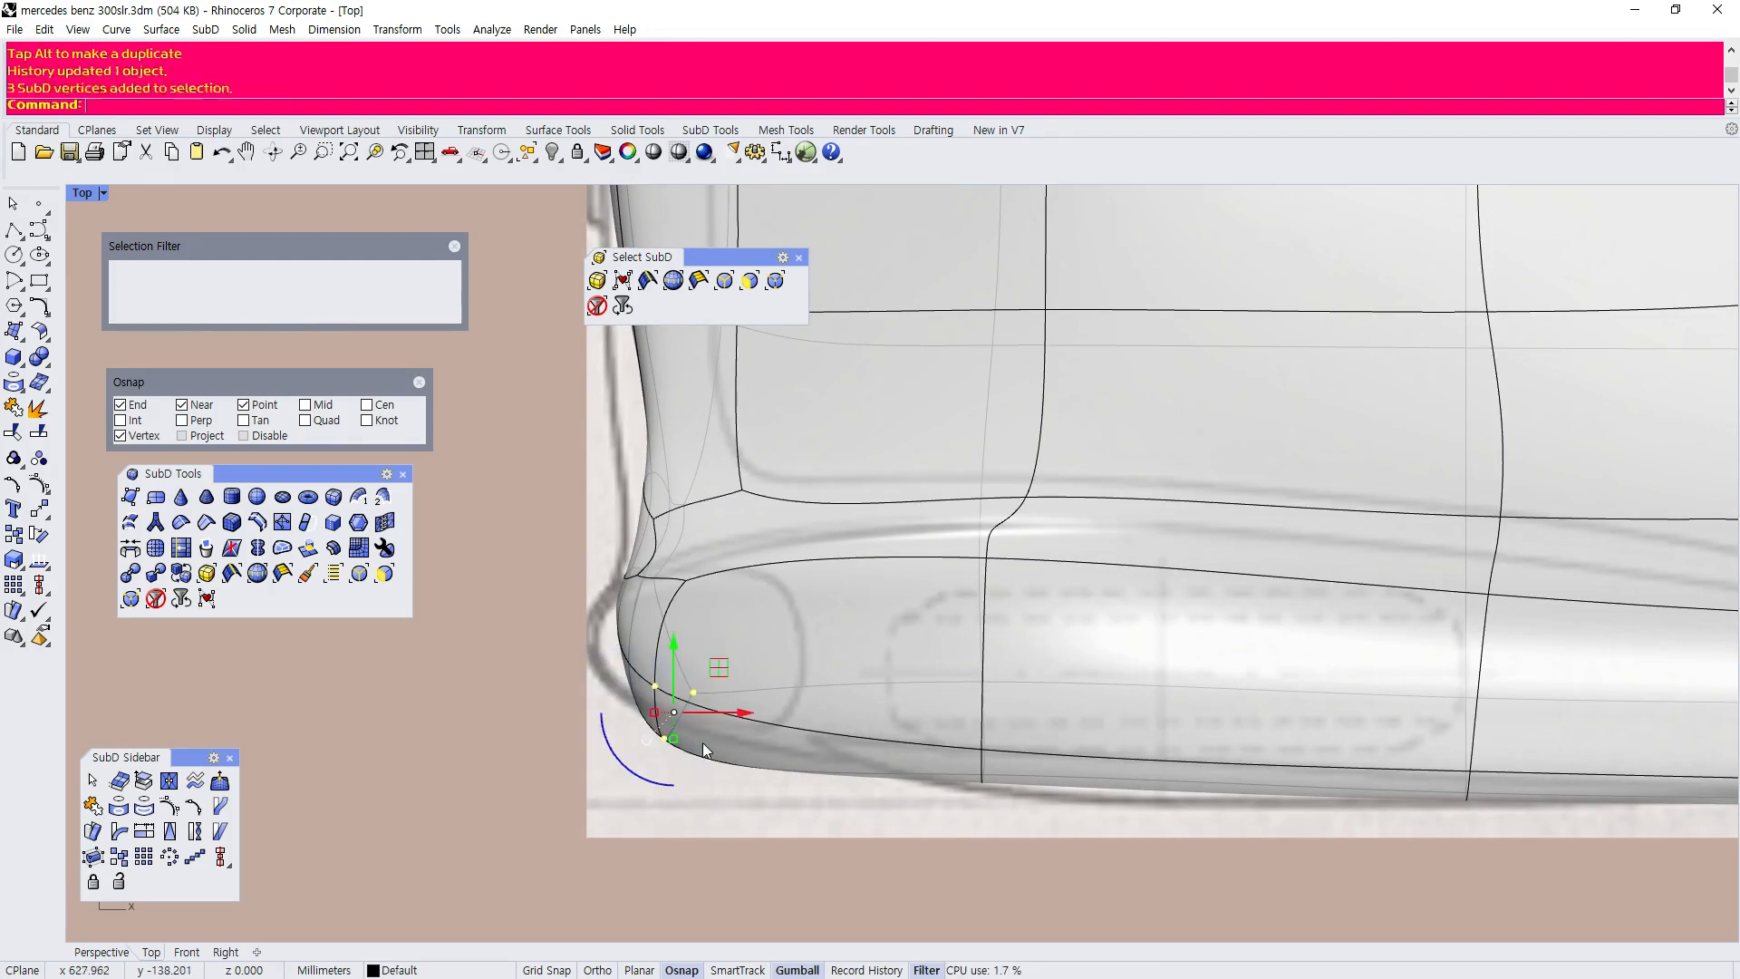
{"action": "left_click_drag", "start_coordinate": [721, 664], "coordinate": [688, 643]}
{"action": "scroll", "coordinate": [628, 708], "scroll_direction": "up", "scroll_amount": 2}
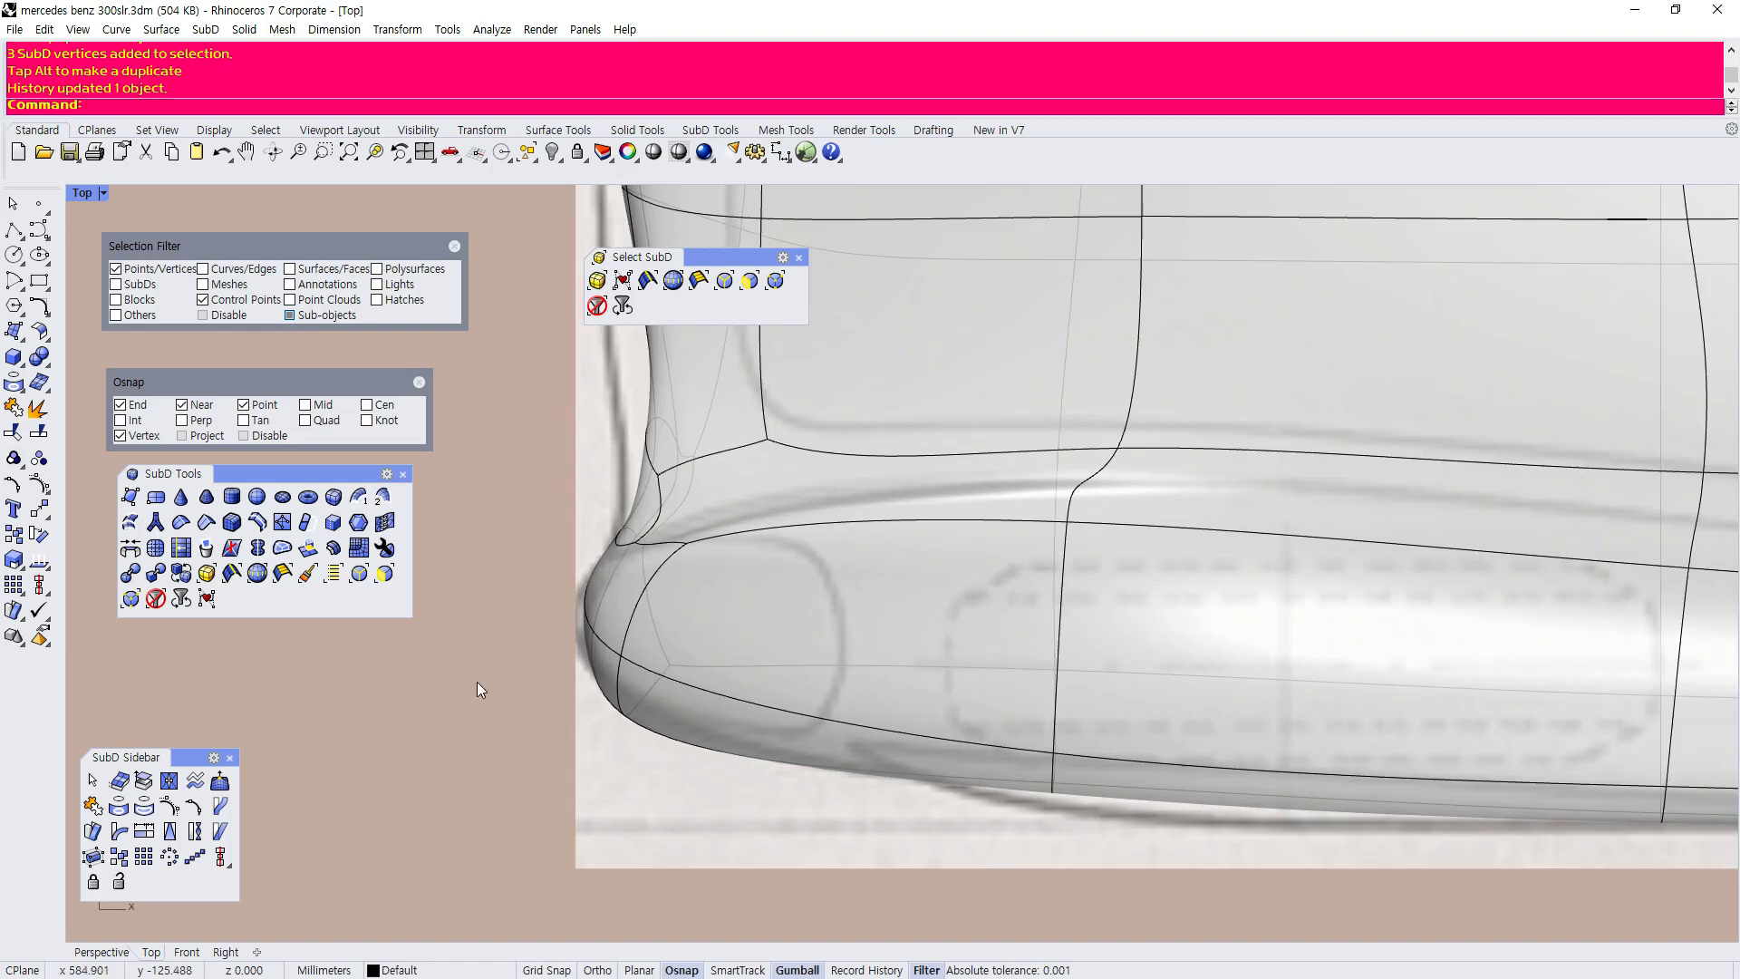
{"action": "left_click_drag", "start_coordinate": [654, 756], "coordinate": [654, 758]}
{"action": "left_click_drag", "start_coordinate": [669, 667], "coordinate": [667, 645]}
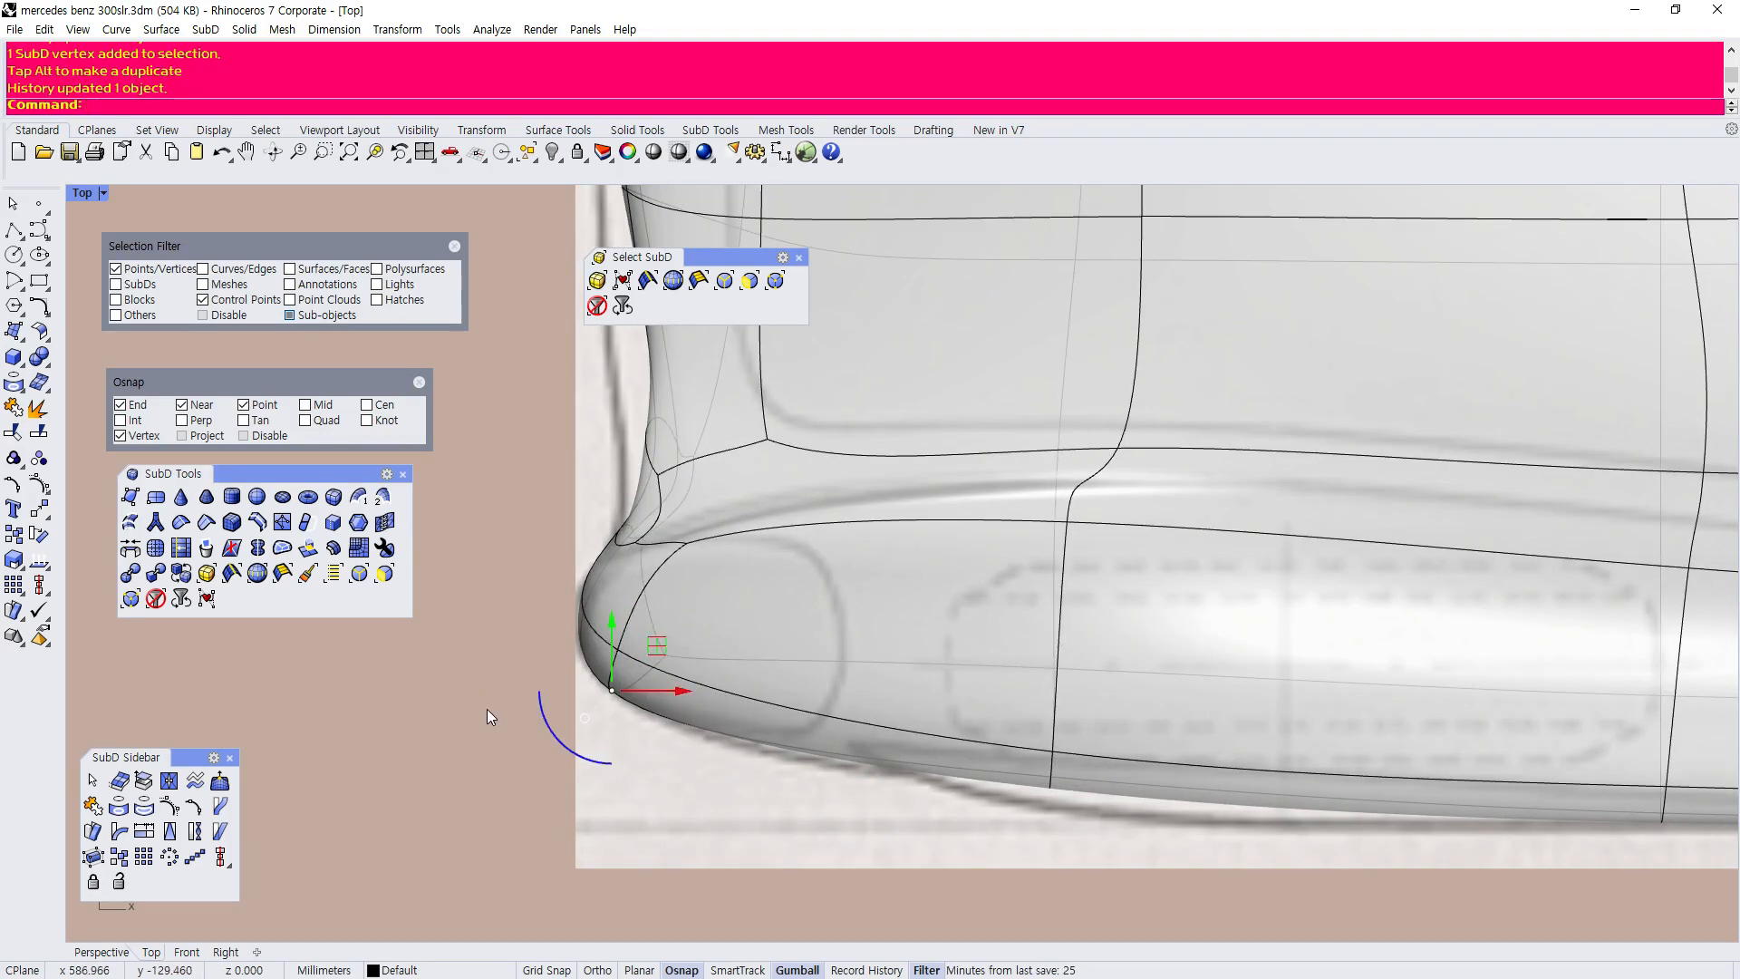
{"action": "scroll", "coordinate": [486, 711], "scroll_direction": "down", "scroll_amount": 2}
{"action": "left_click", "coordinate": [487, 710]}
Move the nose's front vertices between the centreline and the fender forward toward the blueprint outline.
{"action": "scroll", "coordinate": [487, 712], "scroll_direction": "down", "scroll_amount": 4}
{"action": "right_click_drag", "start_coordinate": [593, 555], "coordinate": [649, 701]}
{"action": "scroll", "coordinate": [650, 700], "scroll_direction": "up", "scroll_amount": 6}
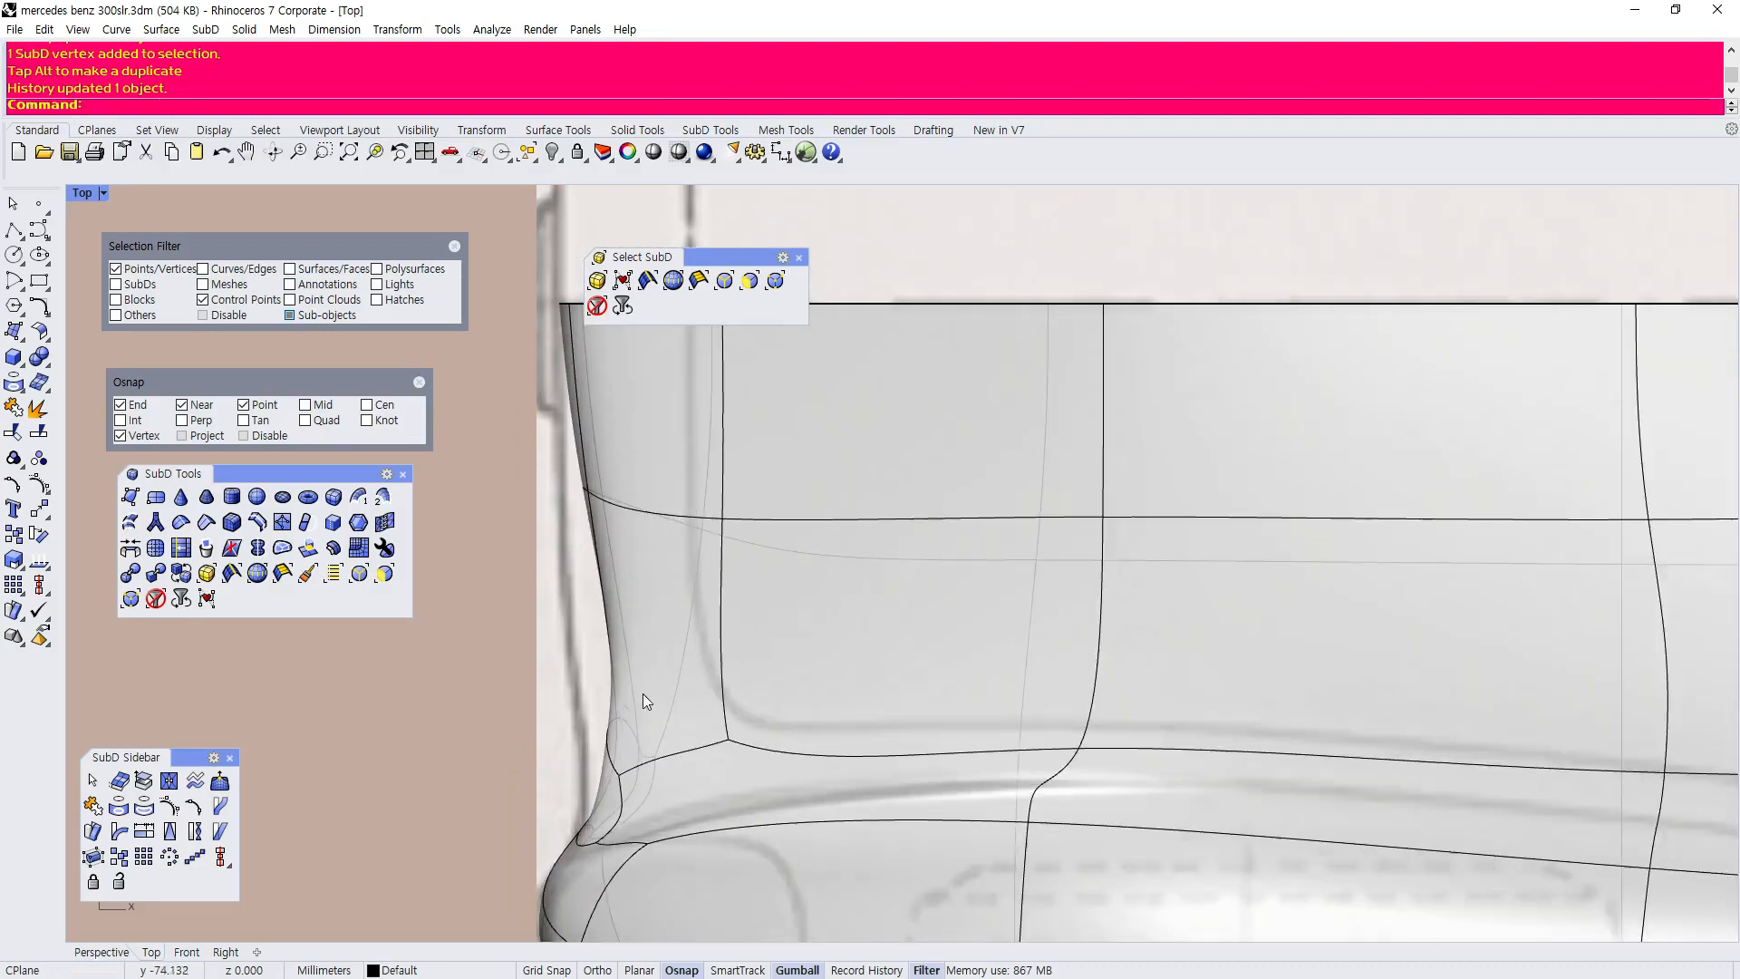
{"action": "left_click_drag", "start_coordinate": [540, 471], "coordinate": [650, 492]}
{"action": "scroll", "coordinate": [627, 494], "scroll_direction": "down", "scroll_amount": 1}
{"action": "scroll", "coordinate": [619, 714], "scroll_direction": "up", "scroll_amount": 1}
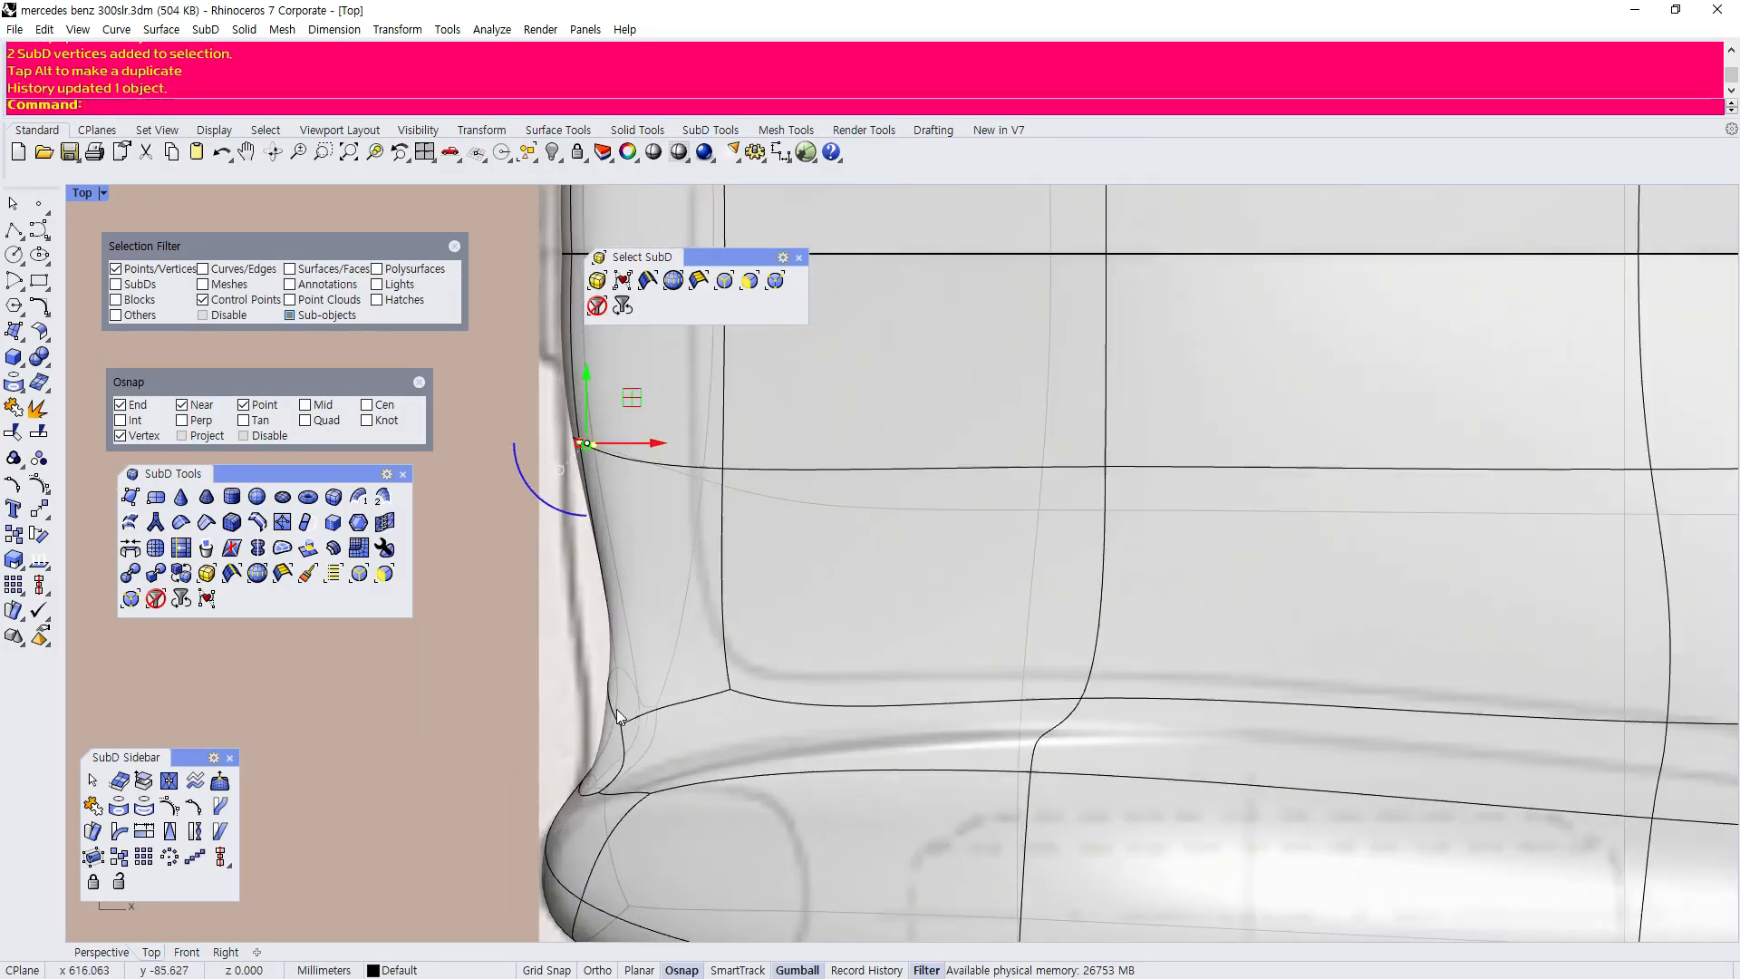
{"action": "left_click_drag", "start_coordinate": [694, 720], "coordinate": [626, 680]}
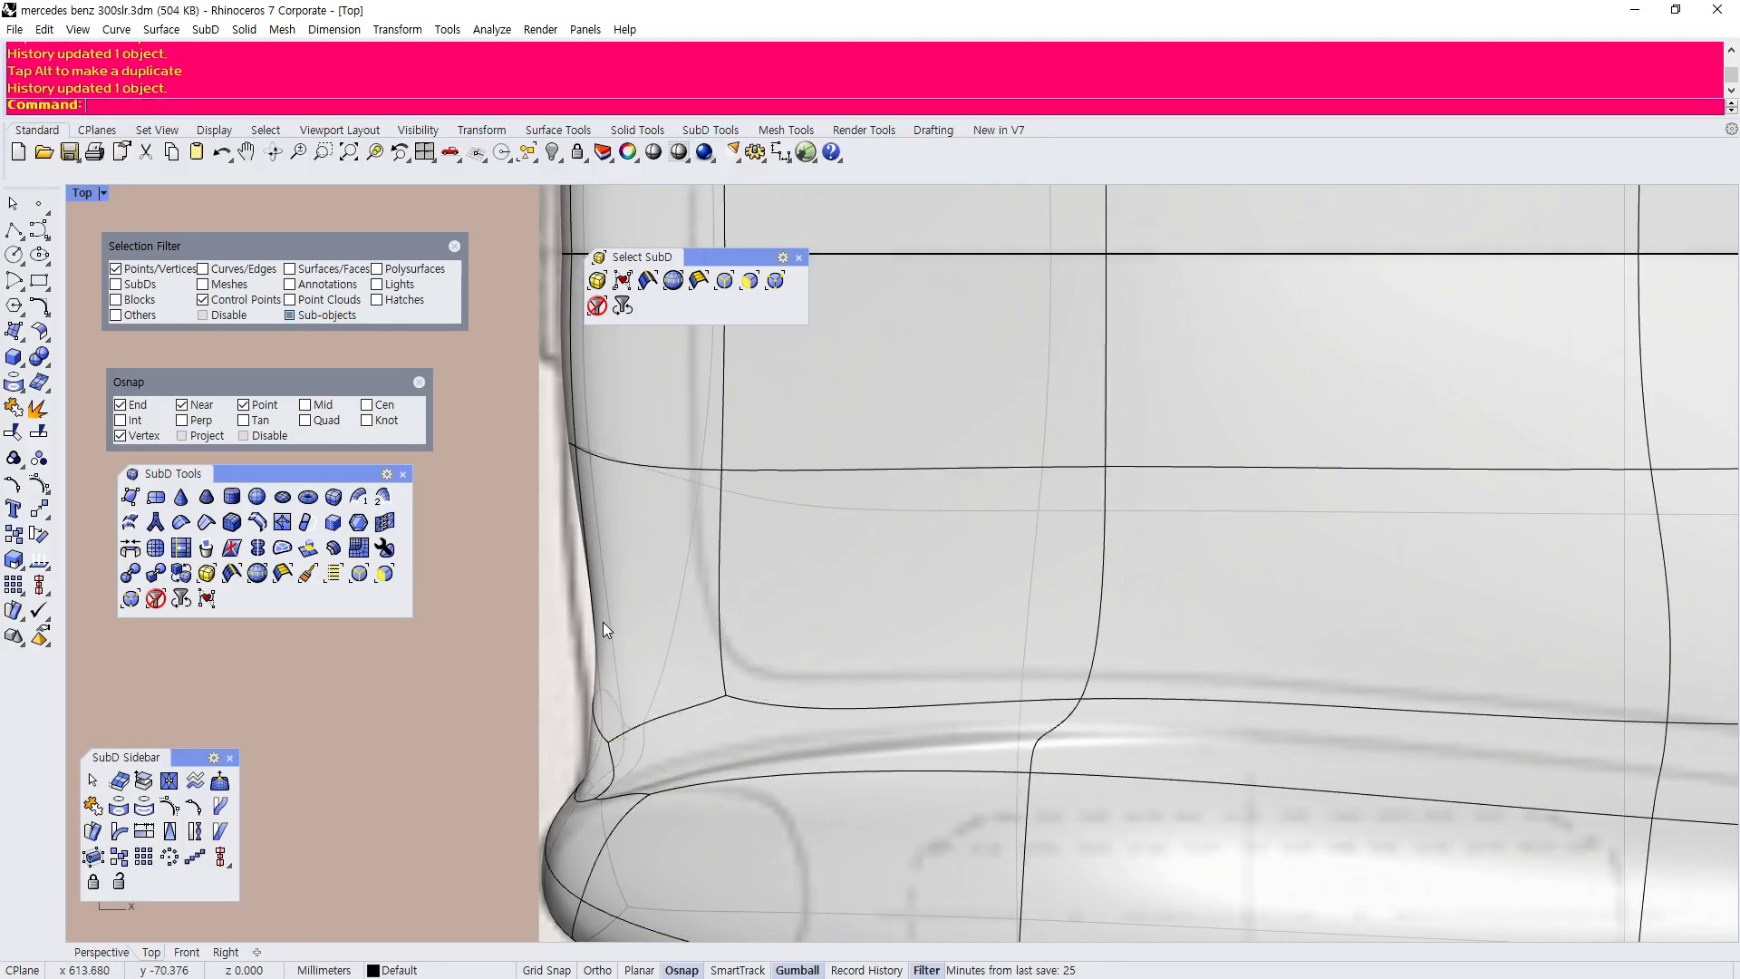
Restrict selection to faces and move the upper nose face beside the fender crease slightly forward.
{"action": "left_click", "coordinate": [749, 281]}
{"action": "left_click", "coordinate": [604, 559]}
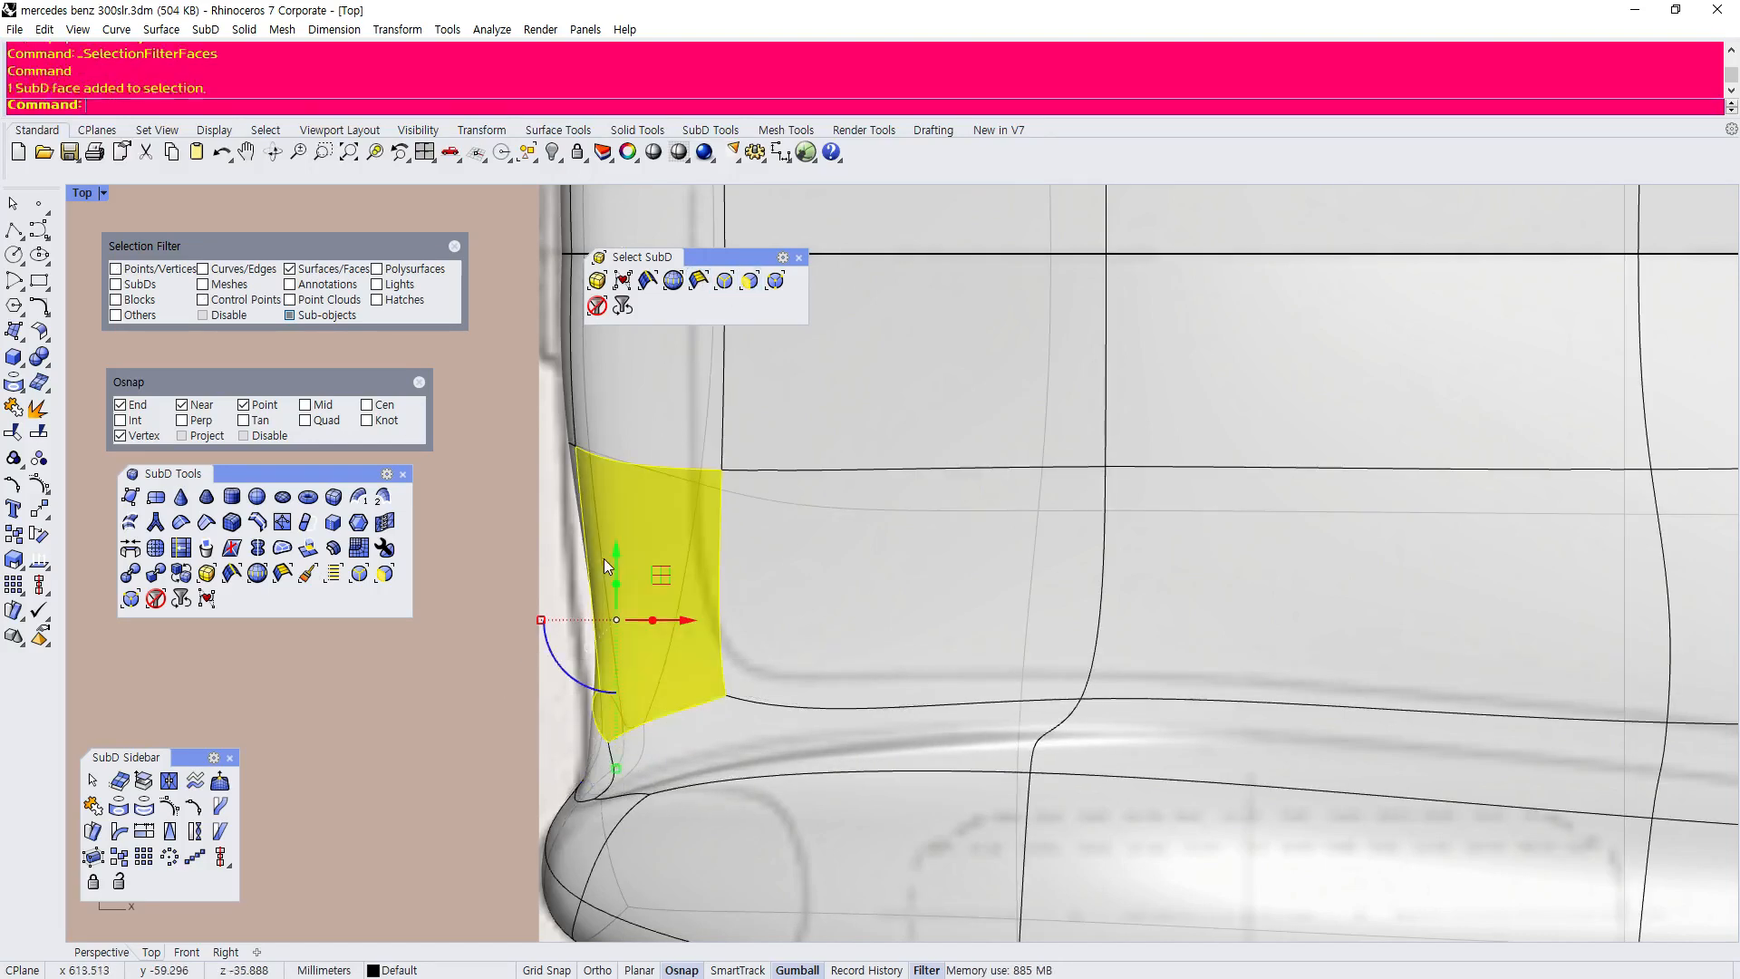
{"action": "left_click_drag", "start_coordinate": [686, 619], "coordinate": [672, 620]}
{"action": "scroll", "coordinate": [553, 522], "scroll_direction": "up", "scroll_amount": 5}
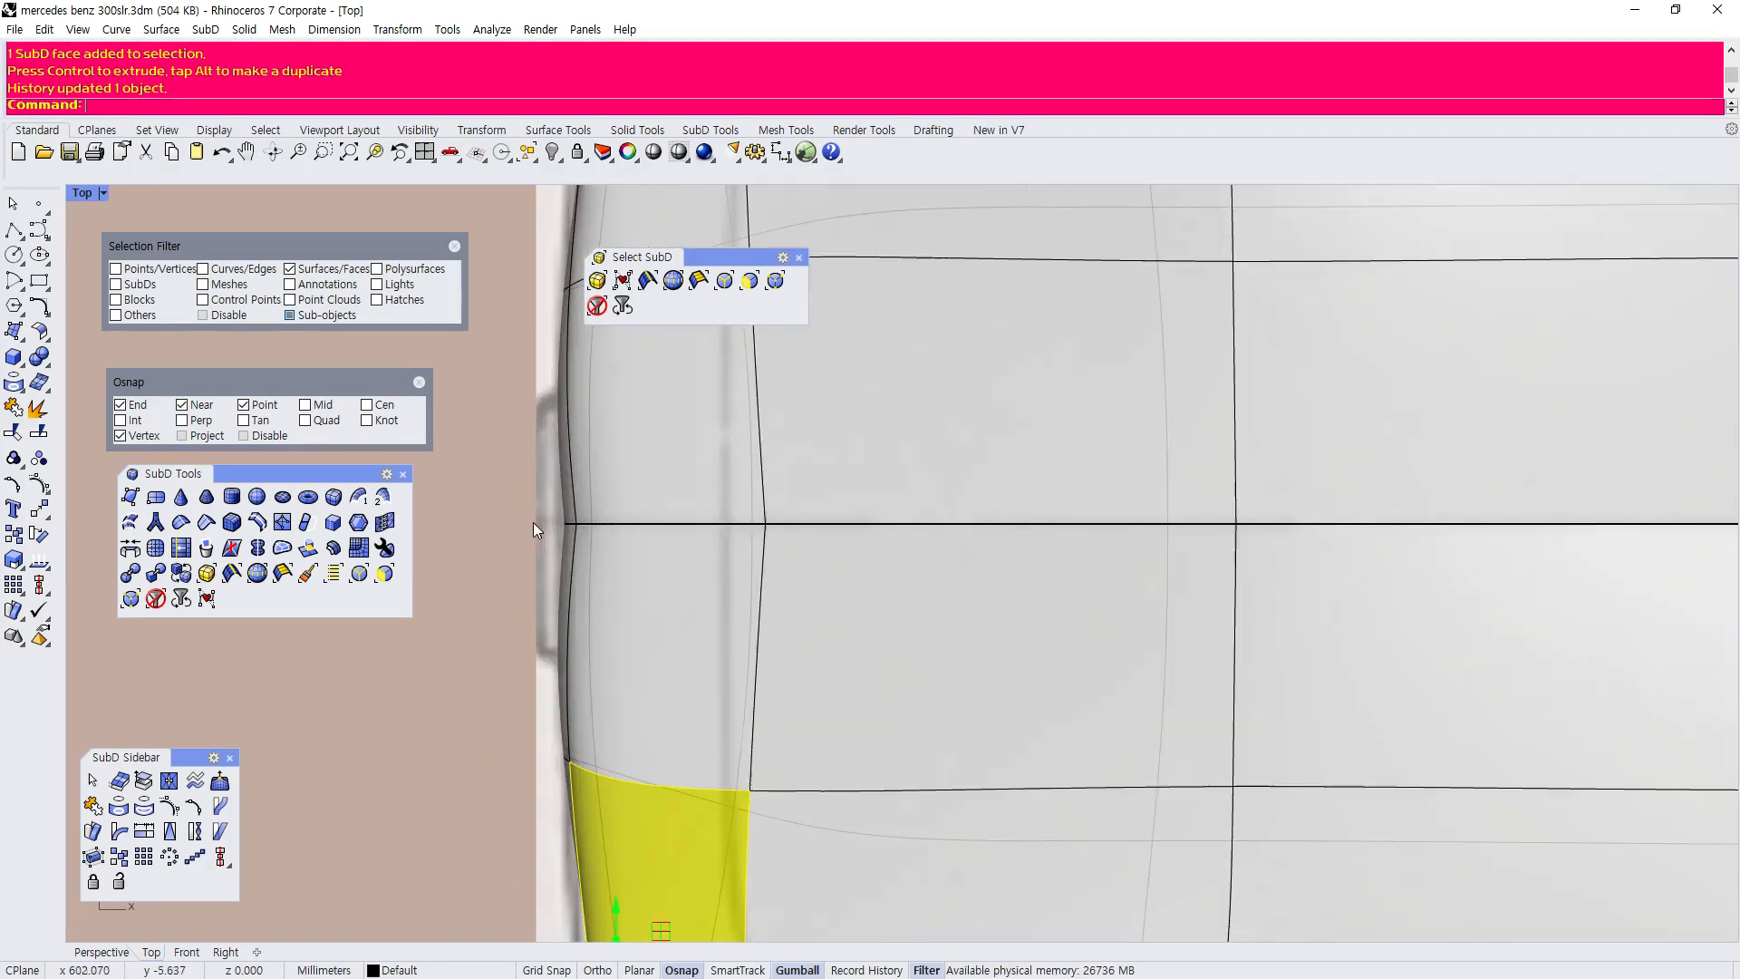
{"action": "left_click", "coordinate": [573, 520]}
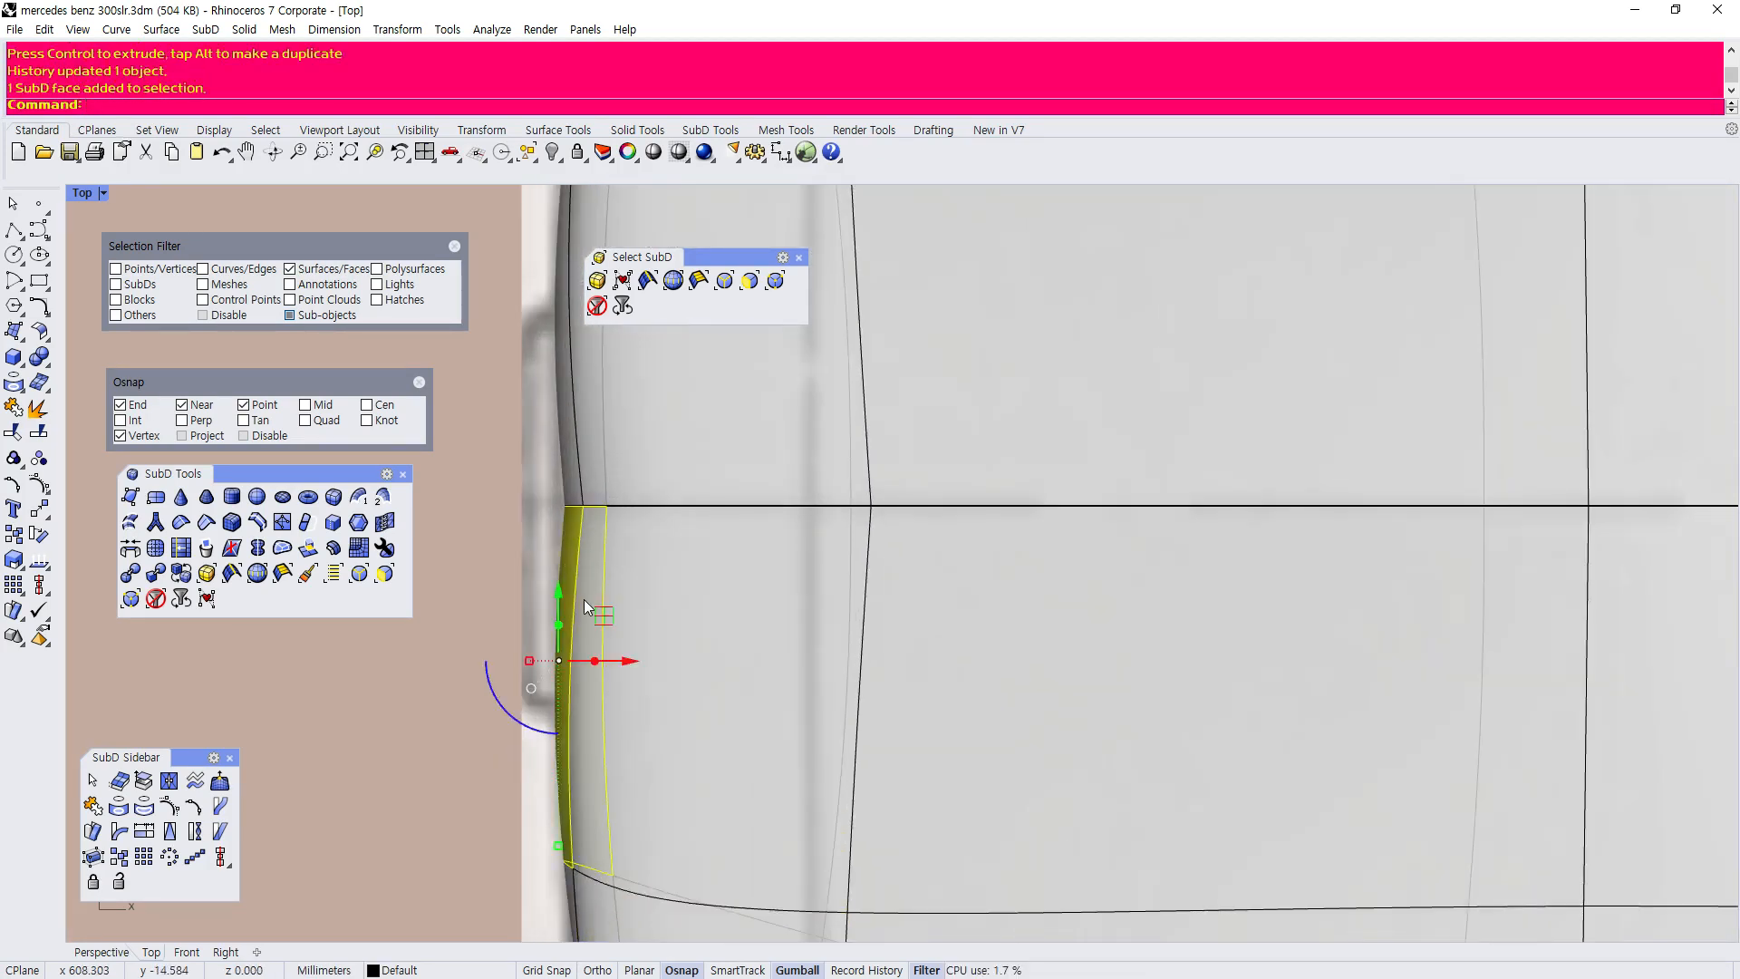
{"action": "scroll", "coordinate": [622, 496], "scroll_direction": "down", "scroll_amount": 1}
{"action": "scroll", "coordinate": [622, 497], "scroll_direction": "down", "scroll_amount": 2}
{"action": "left_click", "coordinate": [724, 280]}
{"action": "left_click_drag", "start_coordinate": [566, 479], "coordinate": [658, 512]}
{"action": "left_click", "coordinate": [944, 532]}
{"action": "scroll", "coordinate": [574, 487], "scroll_direction": "up", "scroll_amount": 3}
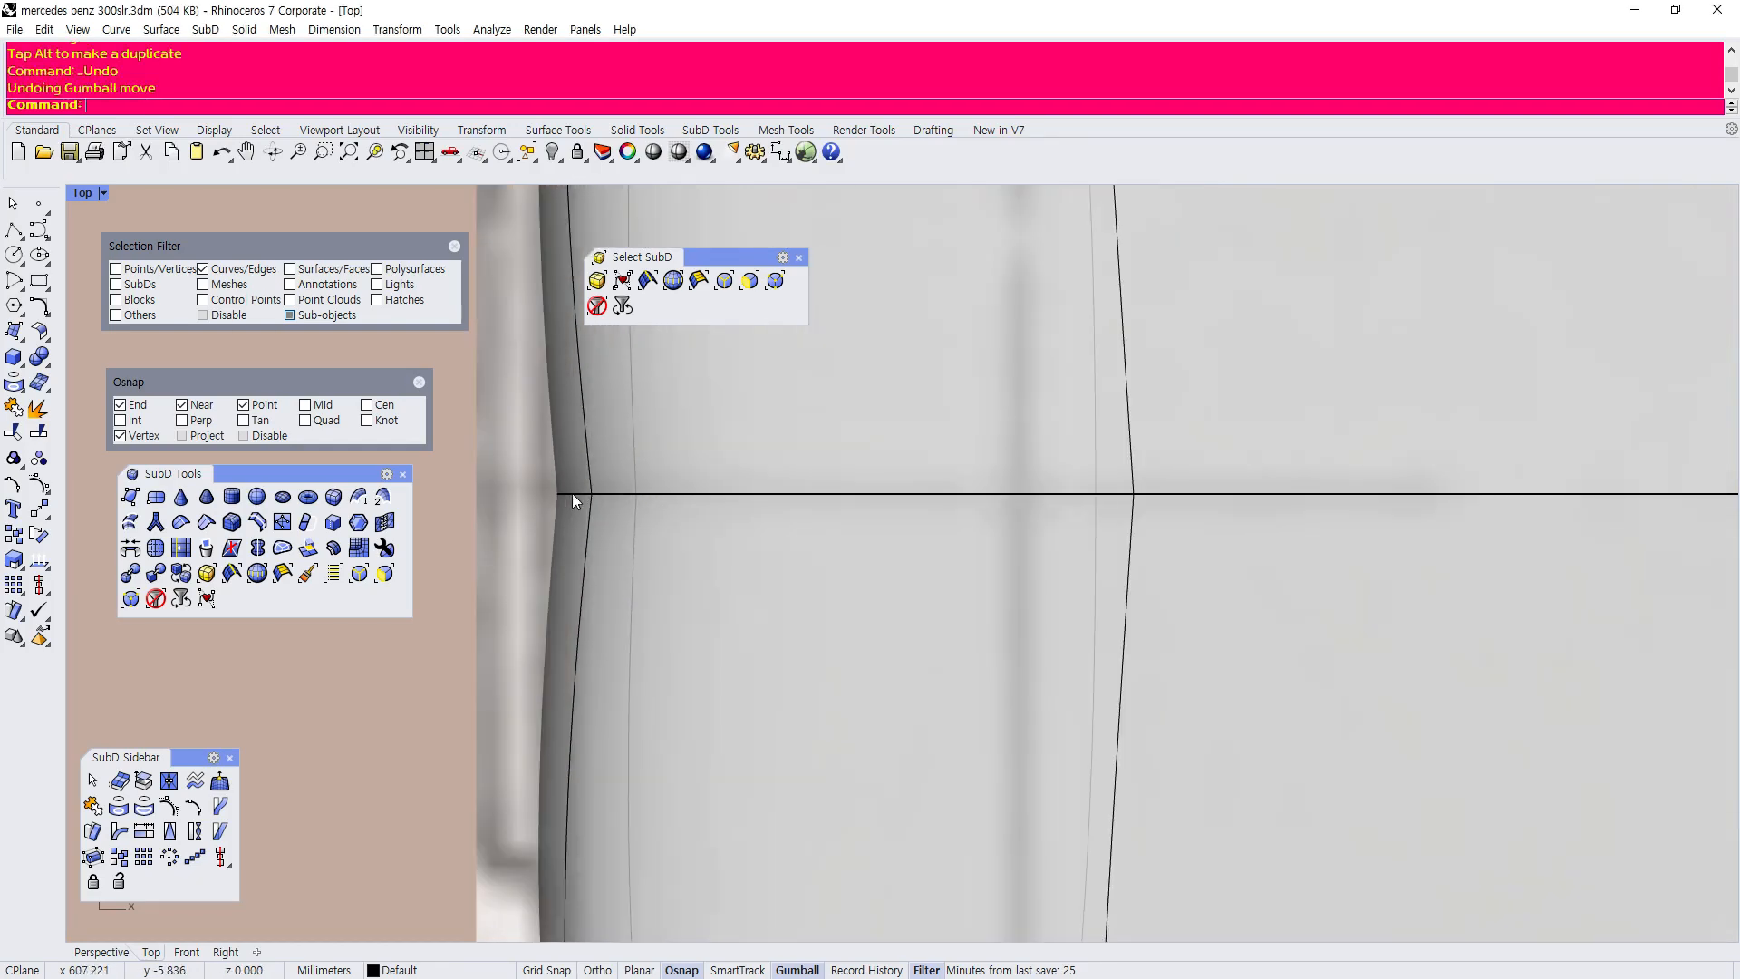
{"action": "left_click", "coordinate": [595, 497]}
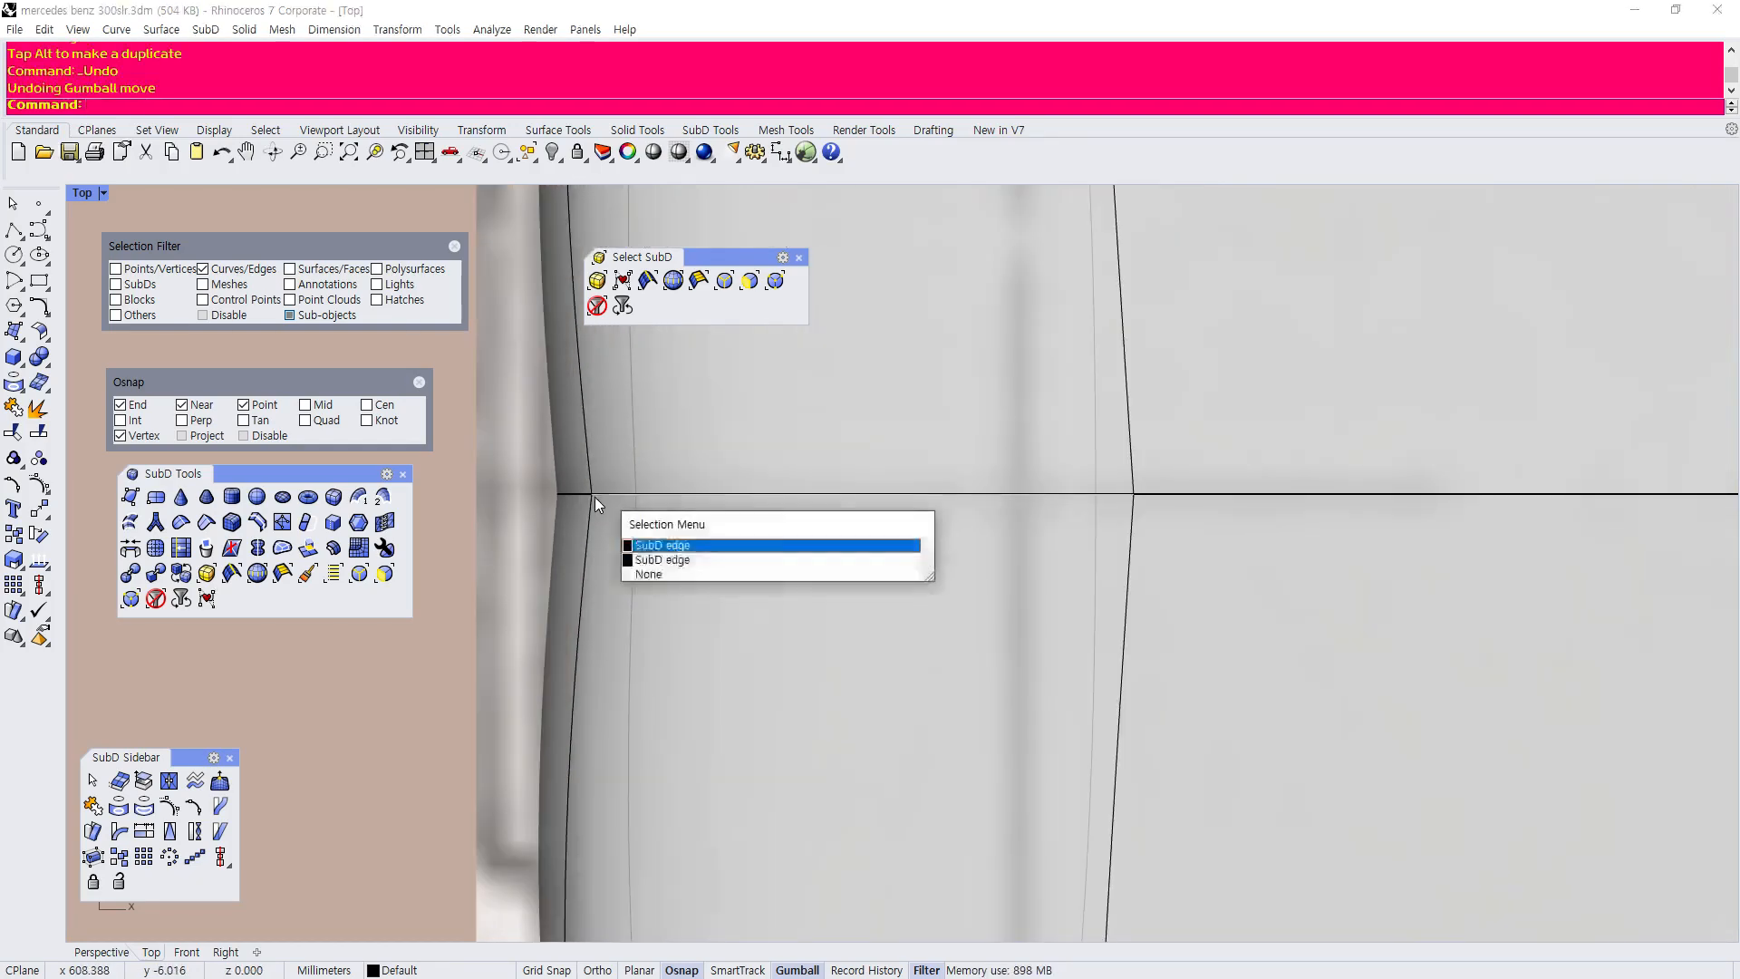
{"action": "left_click", "coordinate": [647, 547]}
With only vertices selectable, move the SubD vertex on the body's centreline at the nose slightly forward.
{"action": "left_click", "coordinate": [775, 280]}
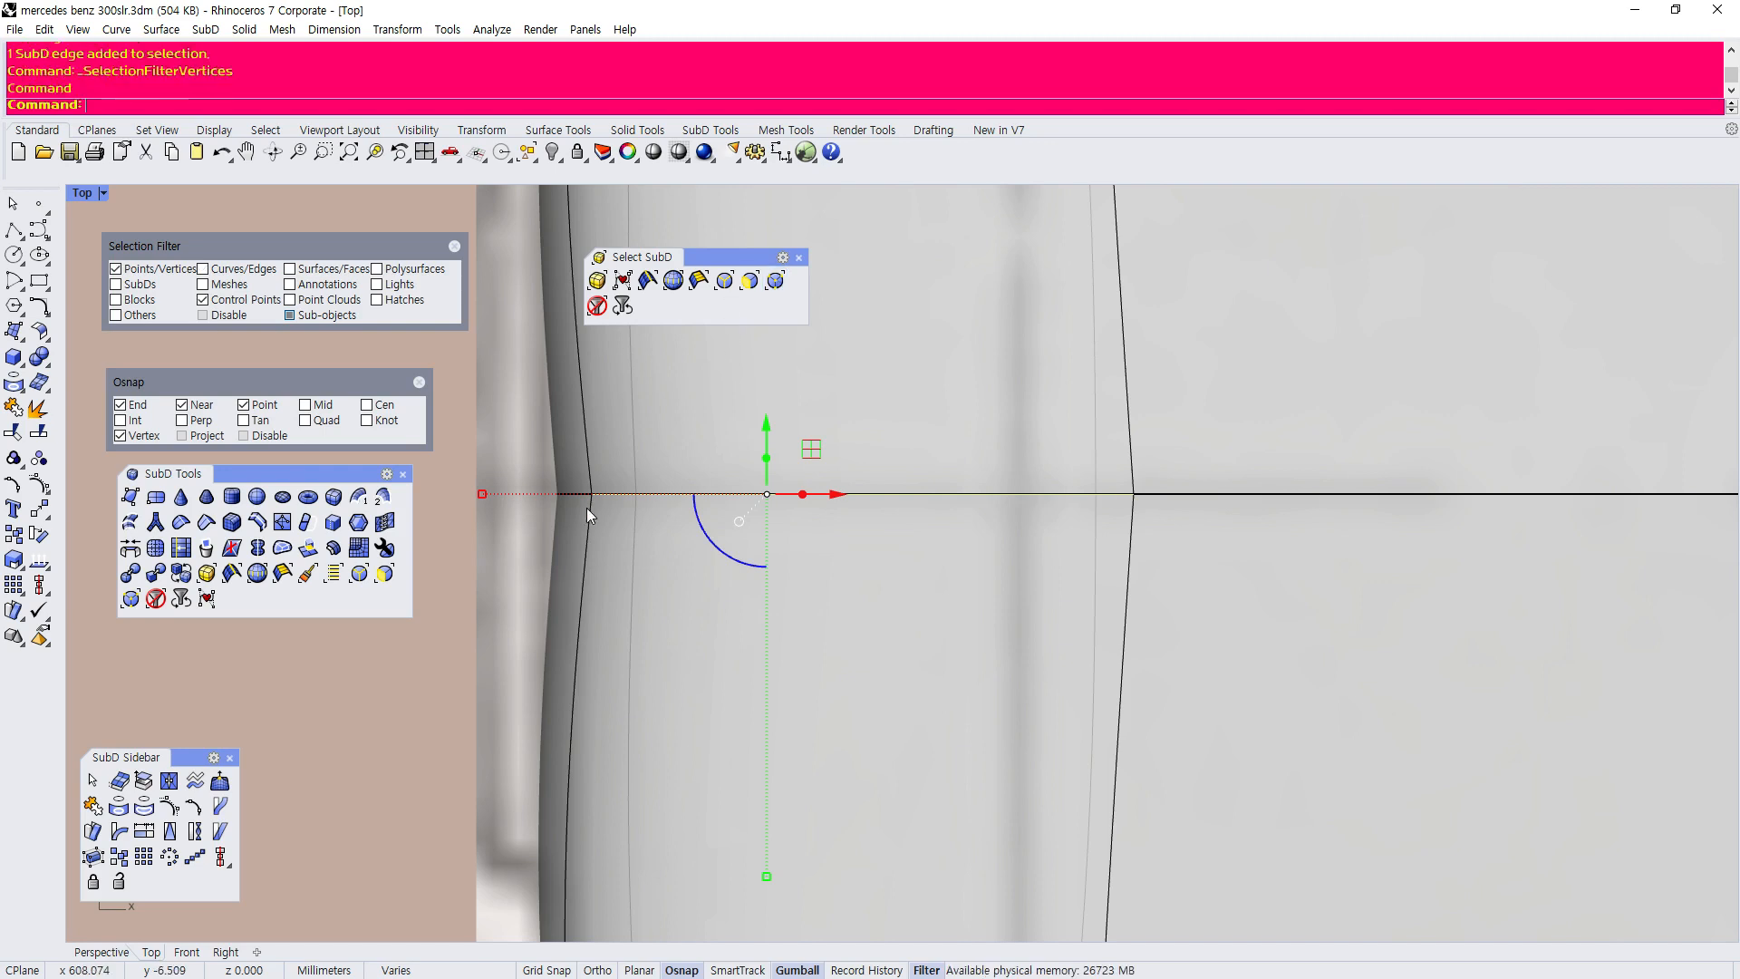
{"action": "left_click", "coordinate": [589, 493]}
{"action": "left_click", "coordinate": [660, 542]}
{"action": "left_click_drag", "start_coordinate": [664, 495], "coordinate": [605, 502]}
{"action": "scroll", "coordinate": [535, 535], "scroll_direction": "down", "scroll_amount": 4}
{"action": "left_click", "coordinate": [509, 606]}
Inspect the front fender, the hood and the whole body mesh against the top-view blueprint.
{"action": "scroll", "coordinate": [564, 535], "scroll_direction": "down", "scroll_amount": 13}
{"action": "scroll", "coordinate": [608, 508], "scroll_direction": "down", "scroll_amount": 4}
{"action": "scroll", "coordinate": [631, 662], "scroll_direction": "up", "scroll_amount": 5}
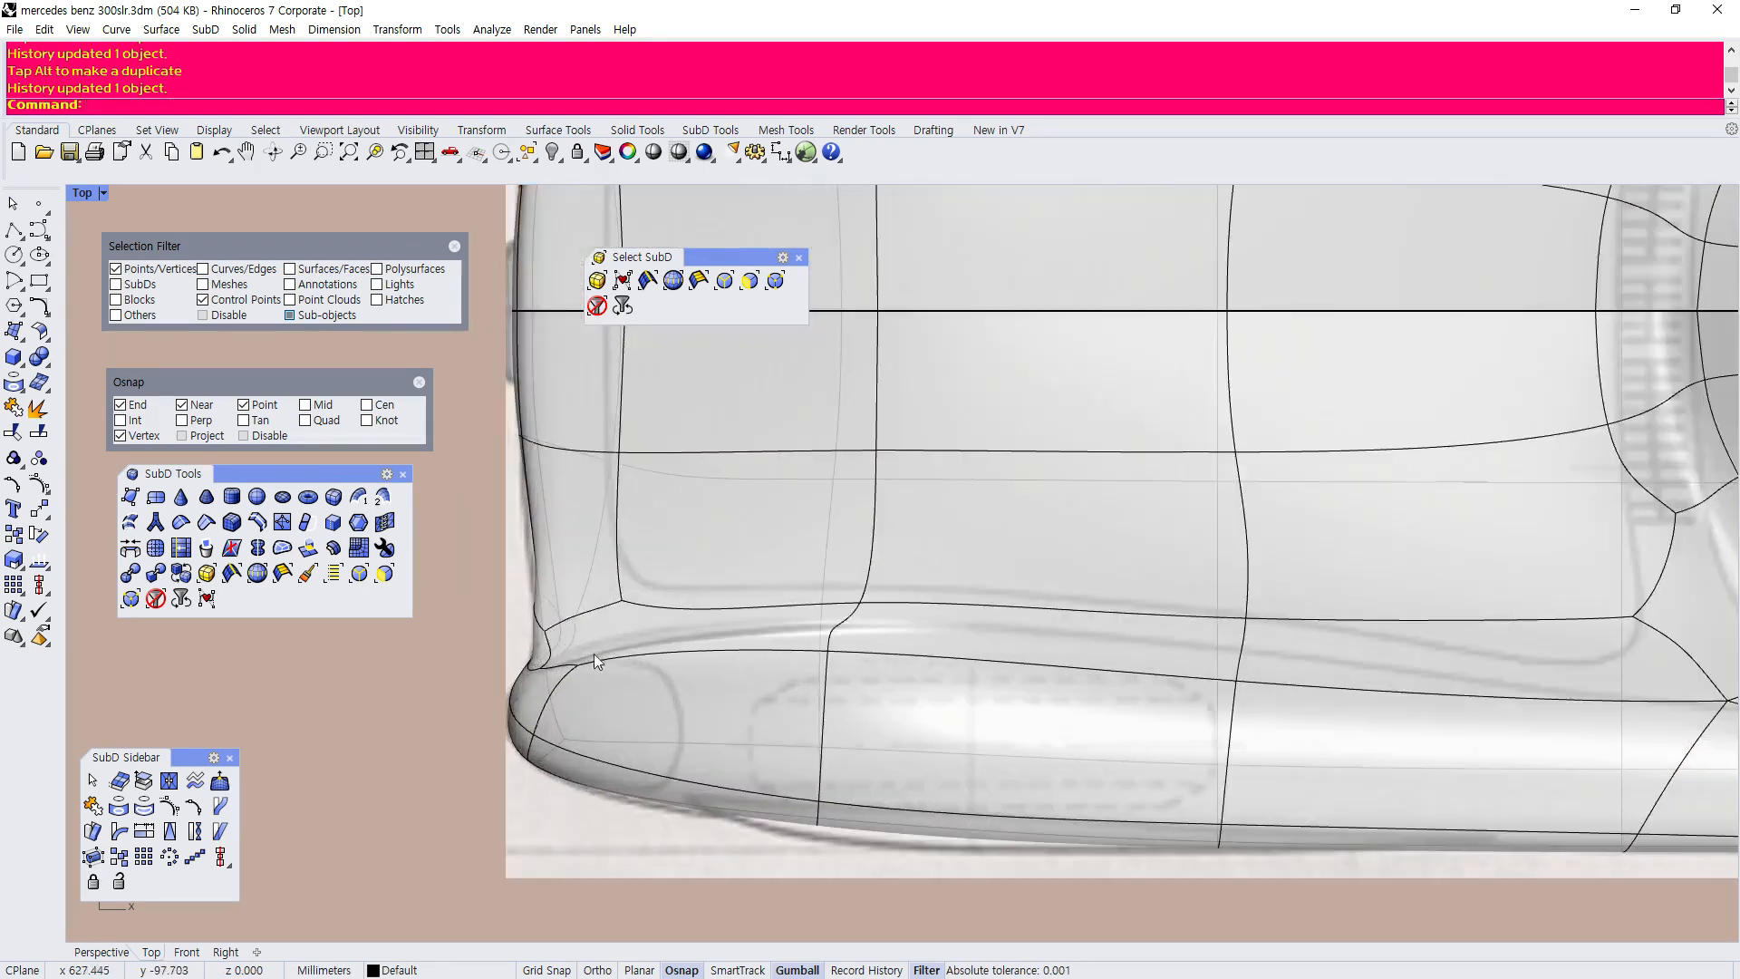
{"action": "scroll", "coordinate": [519, 597], "scroll_direction": "up", "scroll_amount": 2}
{"action": "scroll", "coordinate": [509, 596], "scroll_direction": "down", "scroll_amount": 8}
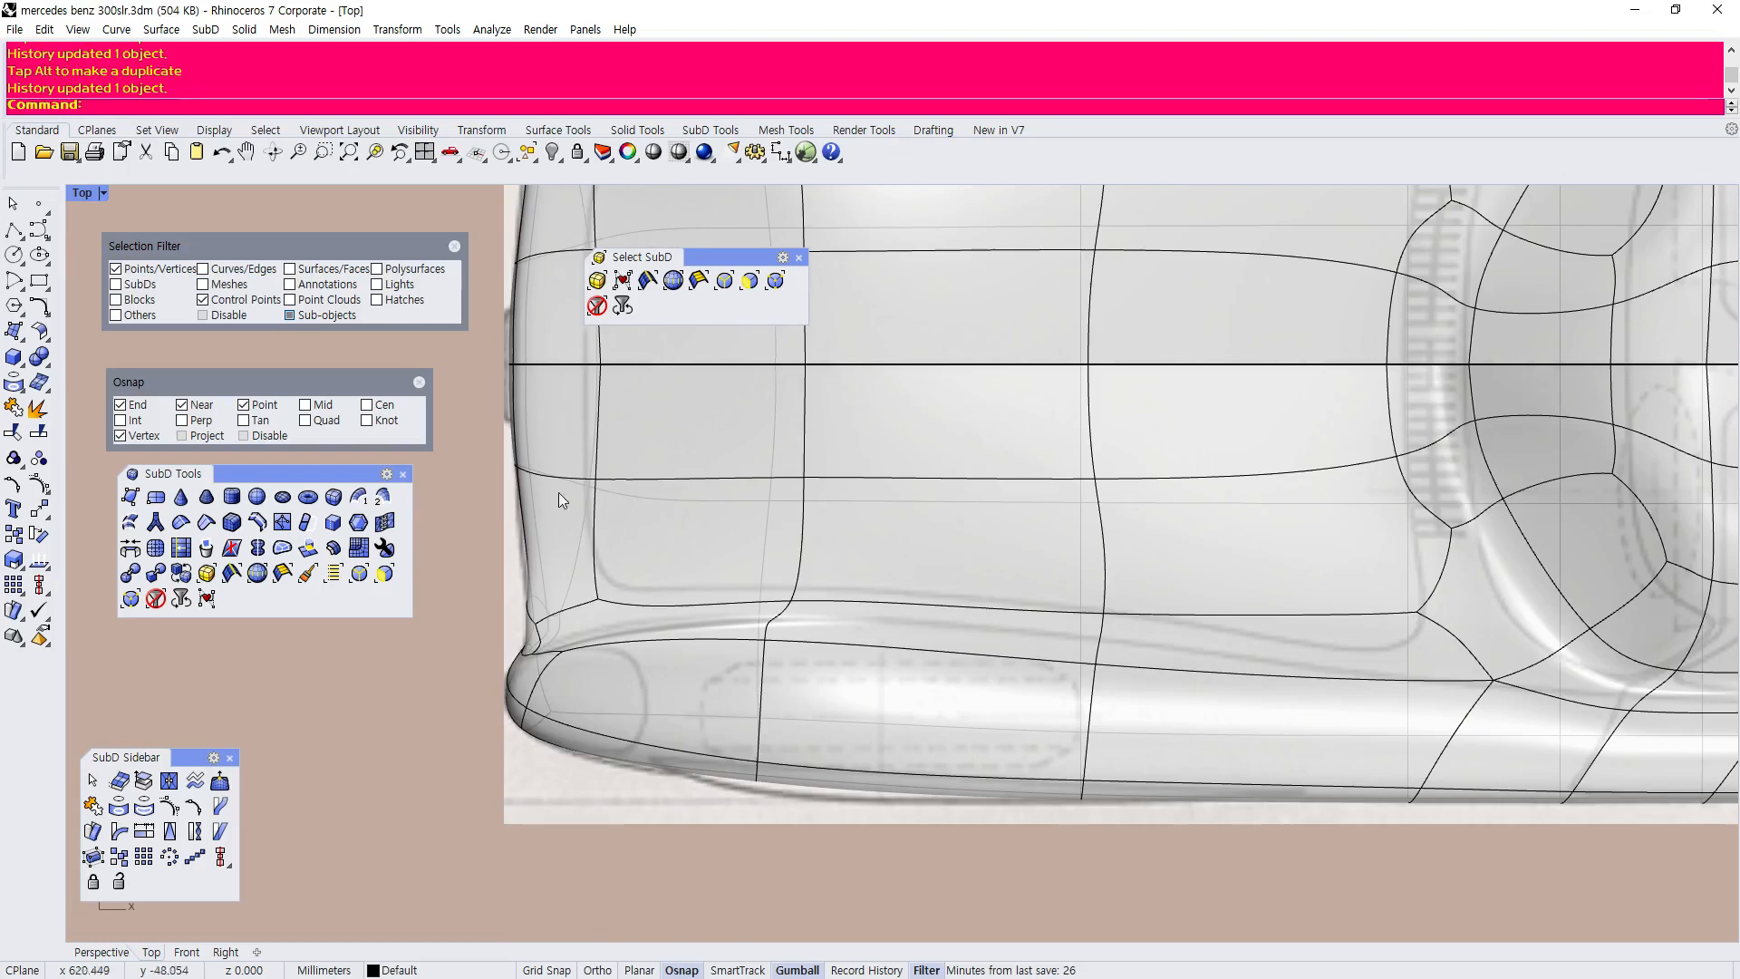
{"action": "scroll", "coordinate": [616, 513], "scroll_direction": "up", "scroll_amount": 3}
{"action": "scroll", "coordinate": [606, 525], "scroll_direction": "down", "scroll_amount": 3}
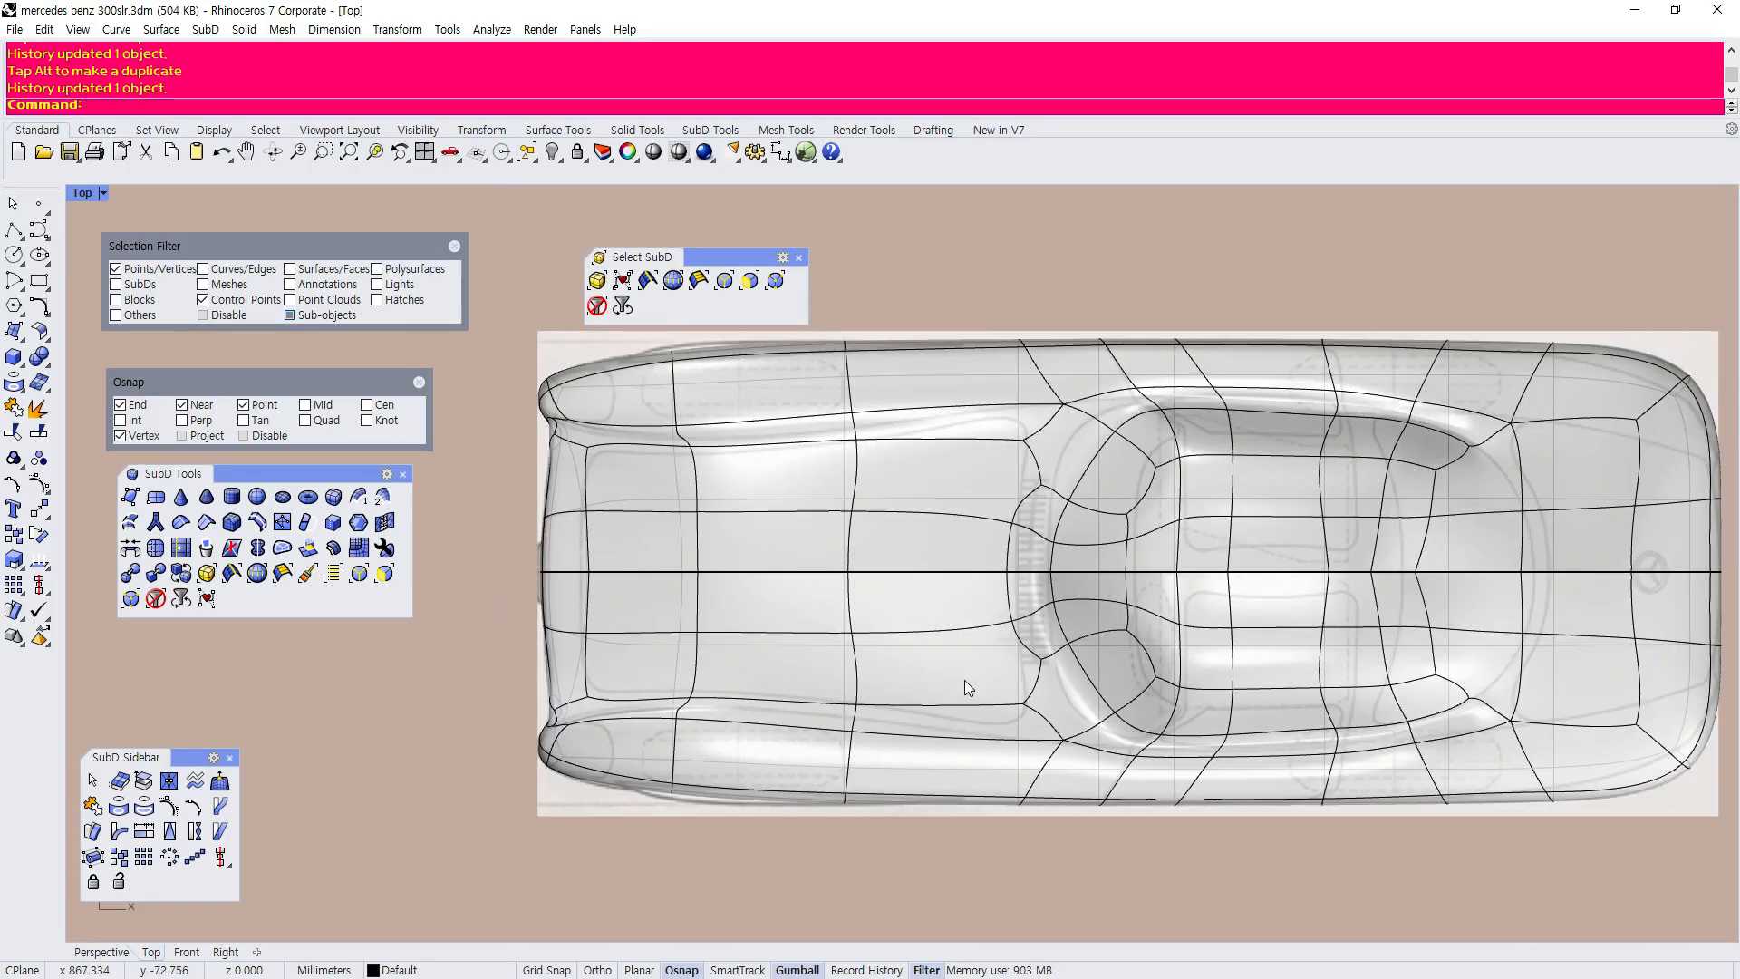
{"action": "scroll", "coordinate": [911, 685], "scroll_direction": "down", "scroll_amount": 1}
Move the SubD vertex at one front corner of the cabin slightly forward in the Top view.
{"action": "scroll", "coordinate": [656, 635], "scroll_direction": "up", "scroll_amount": 5}
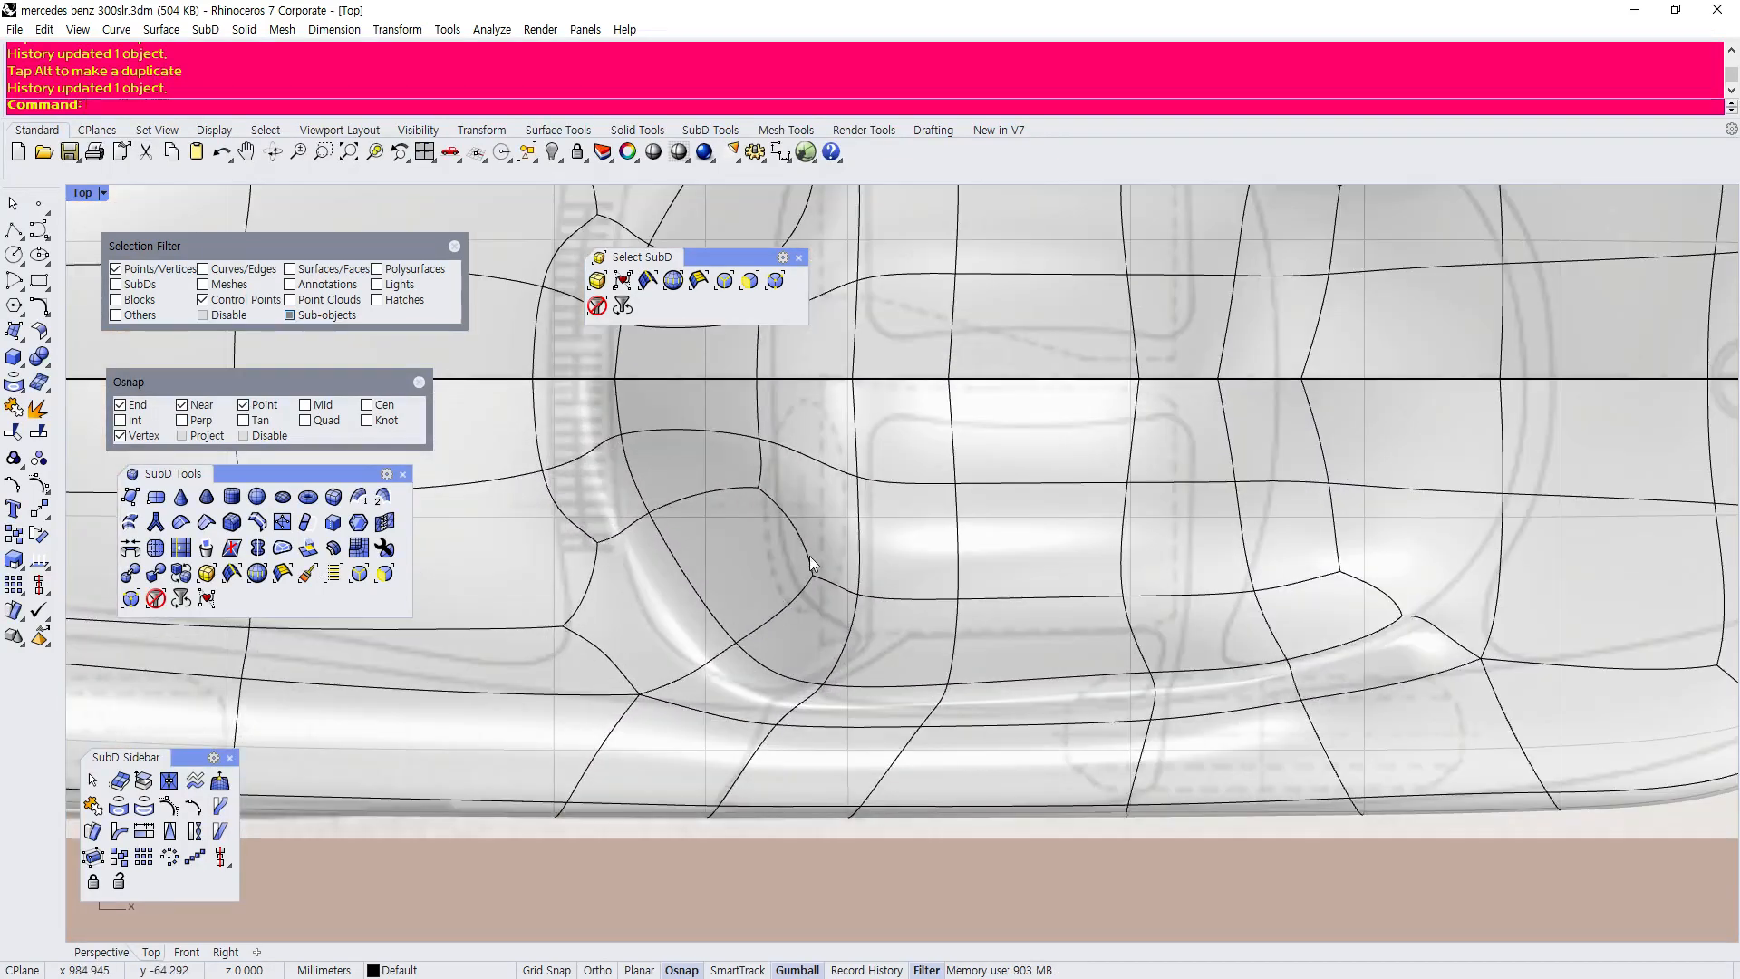
{"action": "scroll", "coordinate": [810, 560], "scroll_direction": "up", "scroll_amount": 2}
{"action": "left_click", "coordinate": [813, 586]}
{"action": "left_click_drag", "start_coordinate": [862, 586], "coordinate": [794, 589]}
{"action": "scroll", "coordinate": [683, 595], "scroll_direction": "down", "scroll_amount": 8}
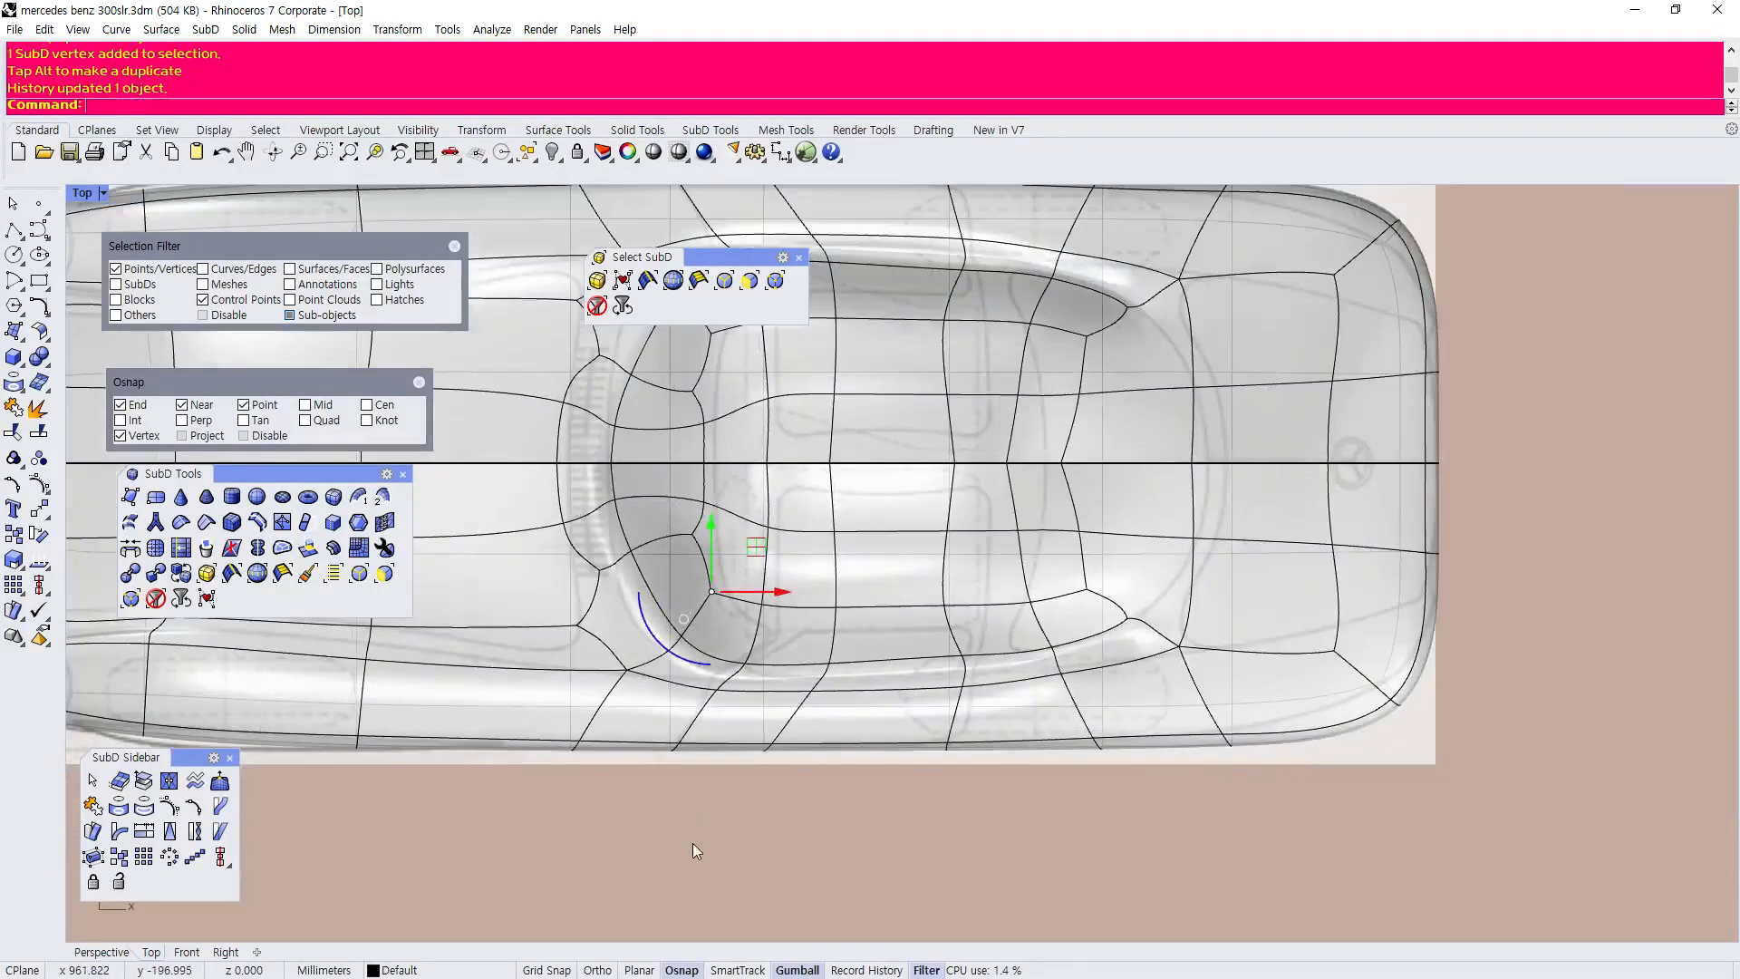
{"action": "left_click", "coordinate": [692, 843]}
Examine the car body against the blueprints in the Right view and from several angles in the Perspective view.
{"action": "scroll", "coordinate": [709, 736], "scroll_direction": "down", "scroll_amount": 4}
{"action": "scroll", "coordinate": [805, 695], "scroll_direction": "up", "scroll_amount": 6}
{"action": "right_click_drag", "start_coordinate": [810, 707], "coordinate": [520, 737]}
{"action": "right_click_drag", "start_coordinate": [874, 713], "coordinate": [670, 818]}
{"action": "double_click", "coordinate": [85, 194]}
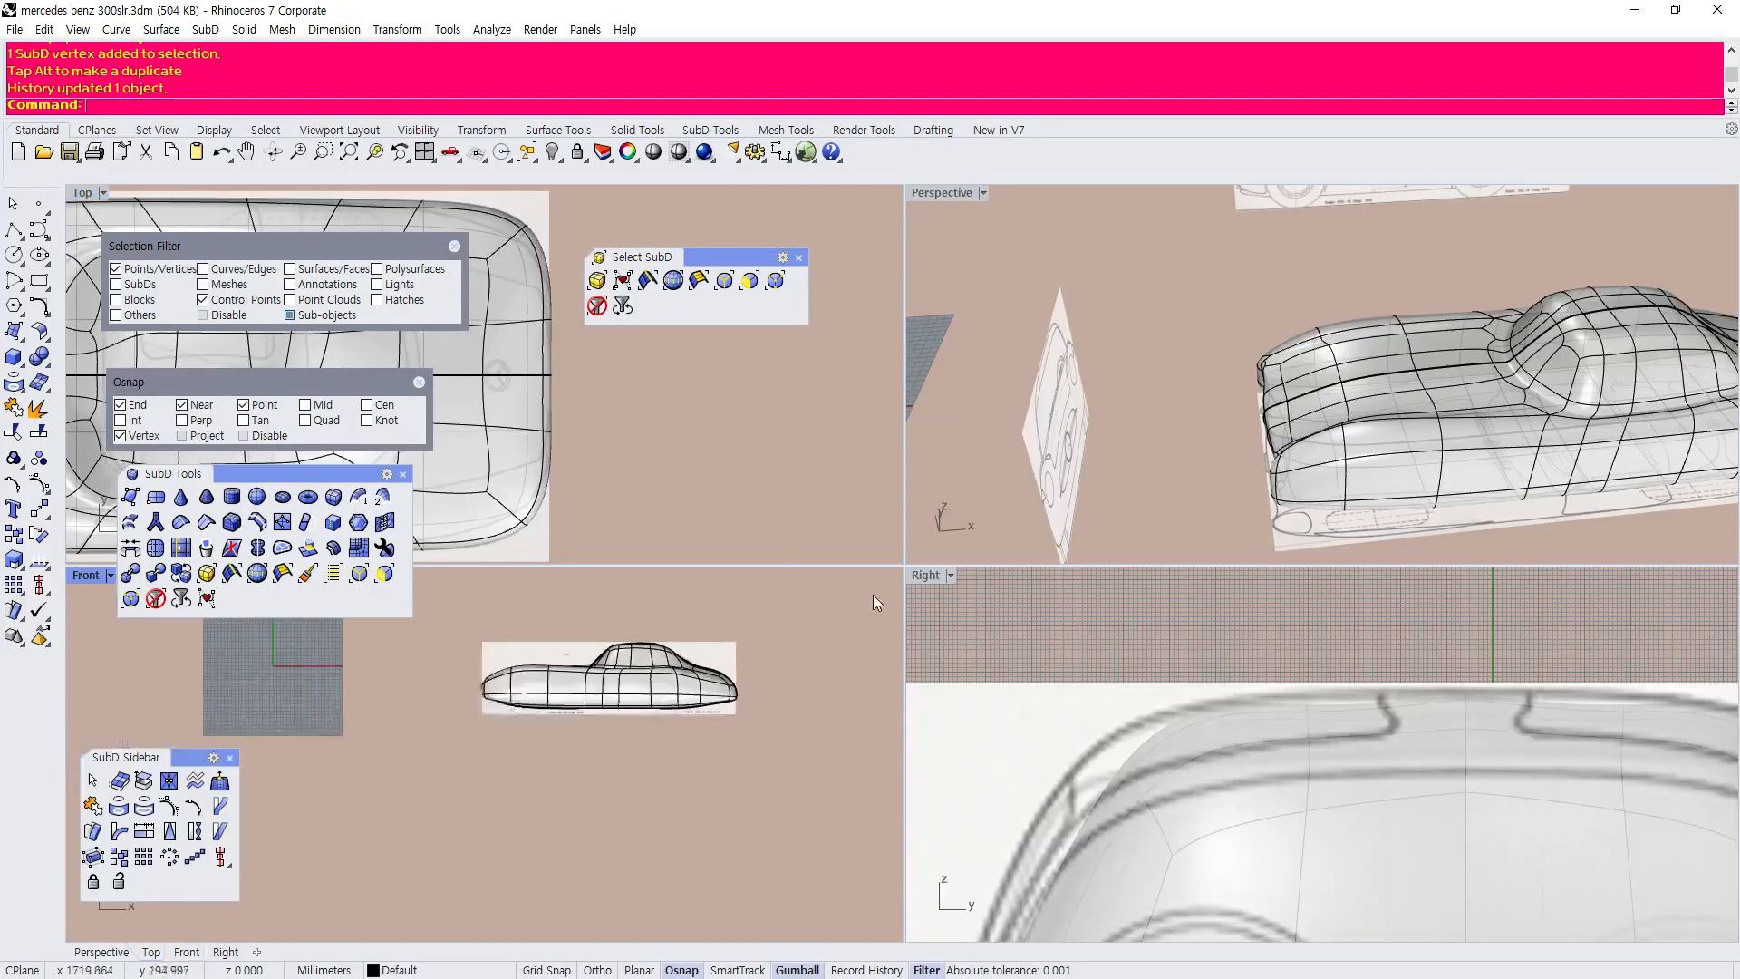
{"action": "double_click", "coordinate": [922, 574]}
{"action": "scroll", "coordinate": [935, 575], "scroll_direction": "down", "scroll_amount": 17}
{"action": "scroll", "coordinate": [895, 746], "scroll_direction": "up", "scroll_amount": 6}
{"action": "double_click", "coordinate": [86, 192]}
{"action": "right_click_drag", "start_coordinate": [923, 238], "coordinate": [982, 241]}
{"action": "double_click", "coordinate": [936, 194]}
{"action": "right_click_drag", "start_coordinate": [895, 807], "coordinate": [899, 606]}
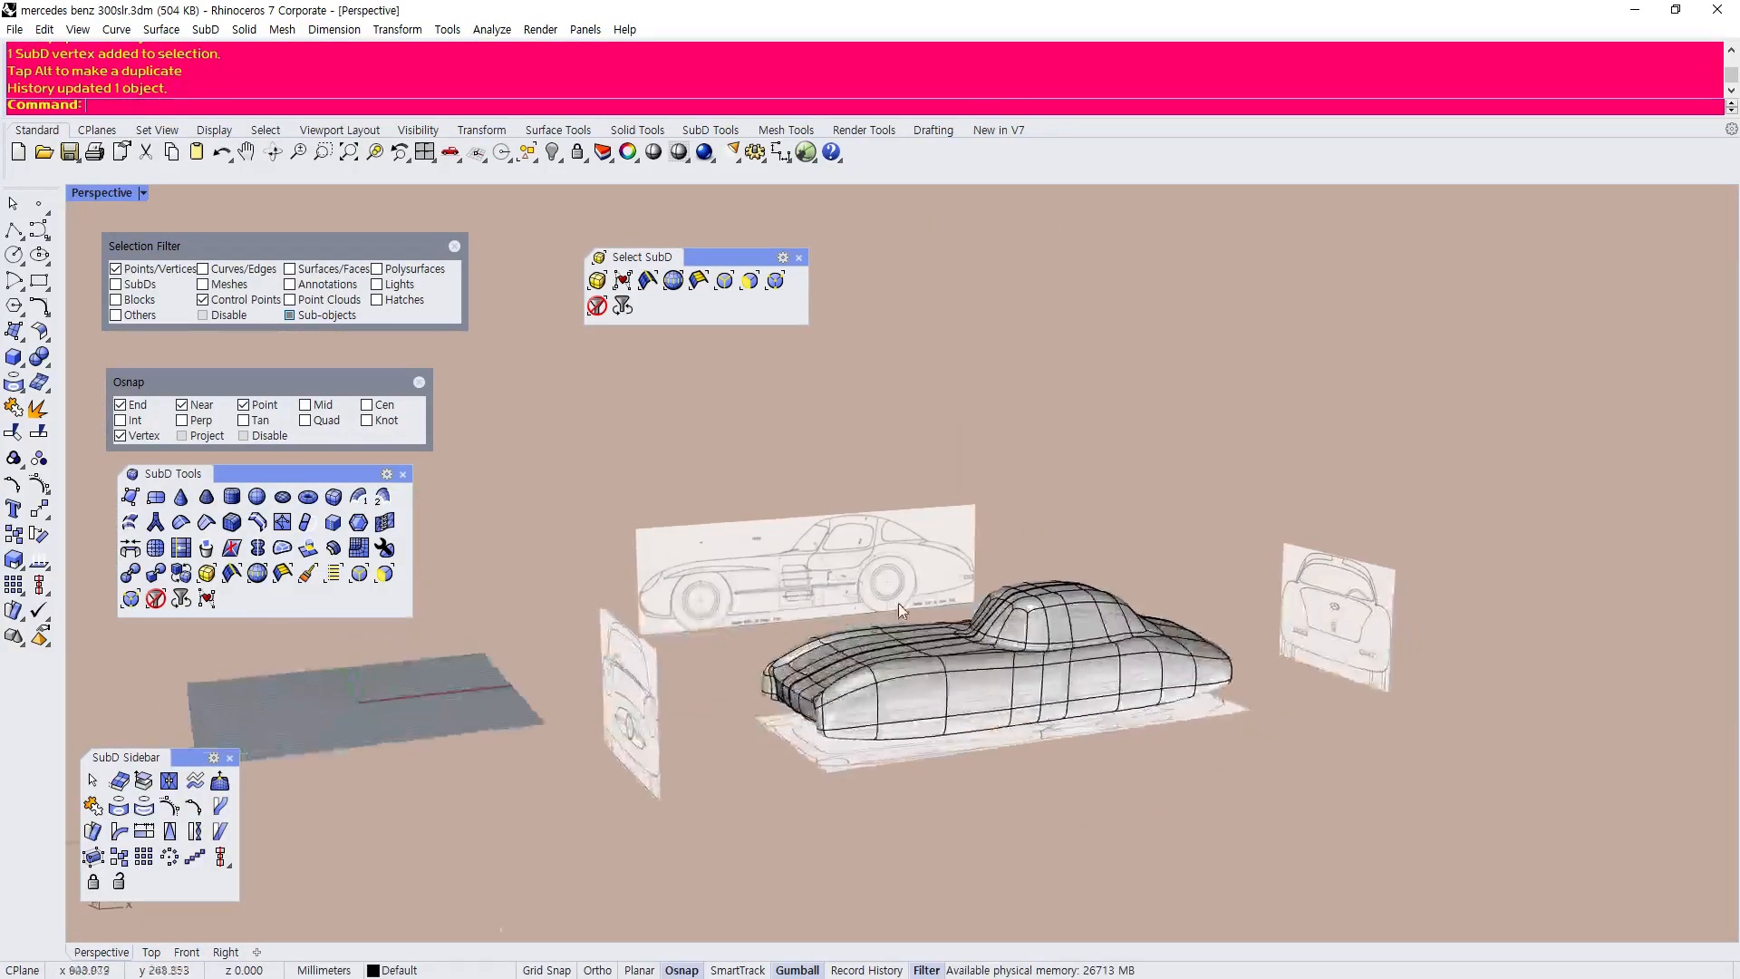
{"action": "scroll", "coordinate": [899, 605], "scroll_direction": "up", "scroll_amount": 5}
{"action": "mouse_move", "coordinate": [820, 658]}
{"action": "right_mouse_down"}
{"action": "mouse_move", "coordinate": [918, 629]}
{"action": "mouse_move", "coordinate": [807, 752]}
{"action": "mouse_move", "coordinate": [1078, 649]}
{"action": "mouse_move", "coordinate": [704, 678]}
{"action": "mouse_move", "coordinate": [791, 693]}
{"action": "mouse_move", "coordinate": [716, 648]}
{"action": "right_mouse_up"}
{"action": "mouse_move", "coordinate": [1164, 580]}
{"action": "right_mouse_down"}
{"action": "mouse_move", "coordinate": [825, 605]}
{"action": "mouse_move", "coordinate": [932, 618]}
{"action": "mouse_move", "coordinate": [888, 602]}
{"action": "right_mouse_up"}
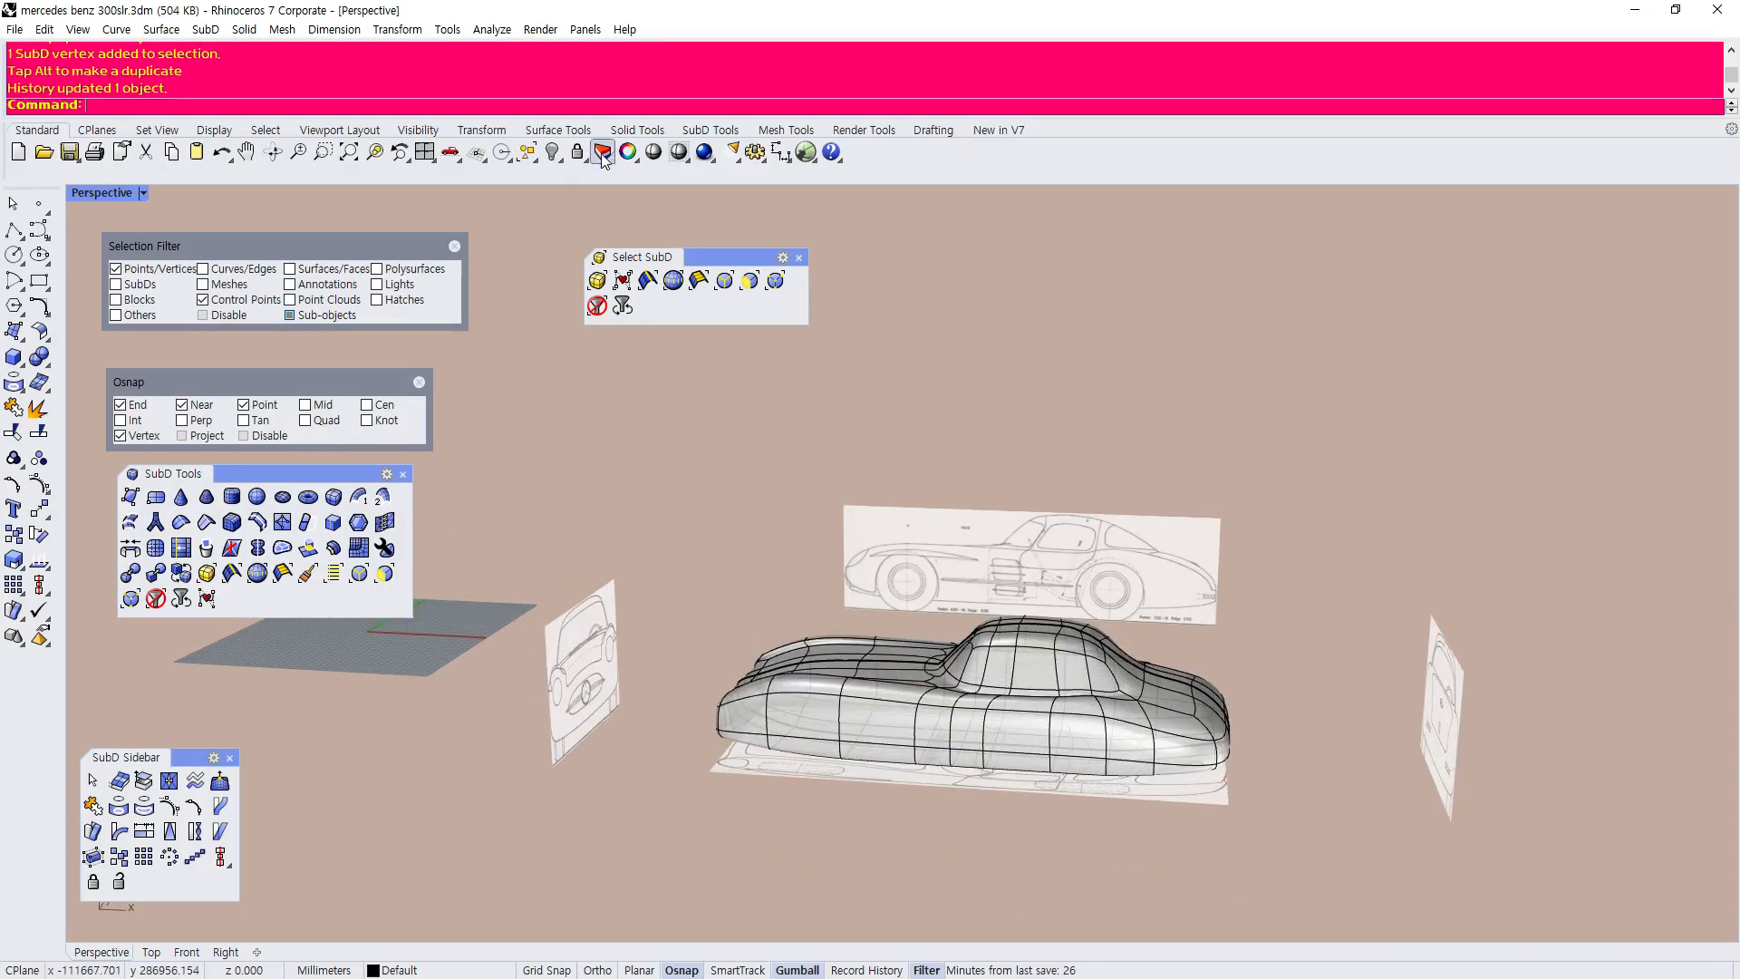
Unlock Layer 03 and, with the selection filter disabled, hide the front-view blueprint surface.
{"action": "left_click", "coordinate": [607, 154]}
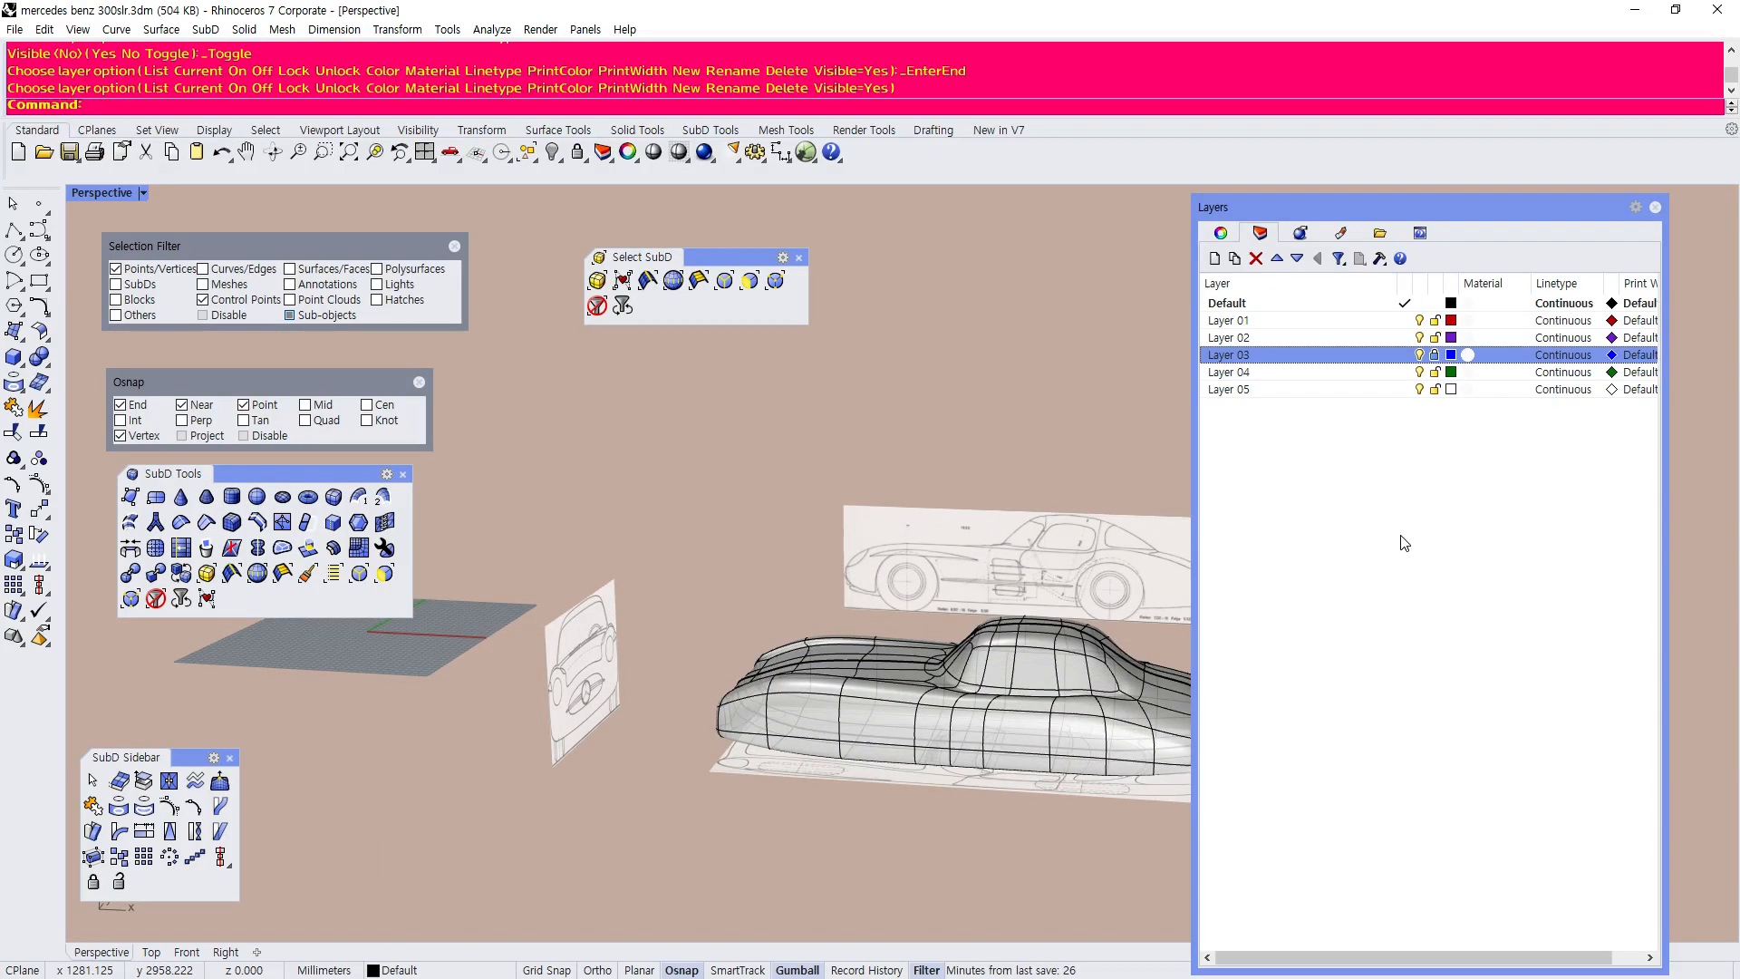
{"action": "left_click", "coordinate": [1434, 354]}
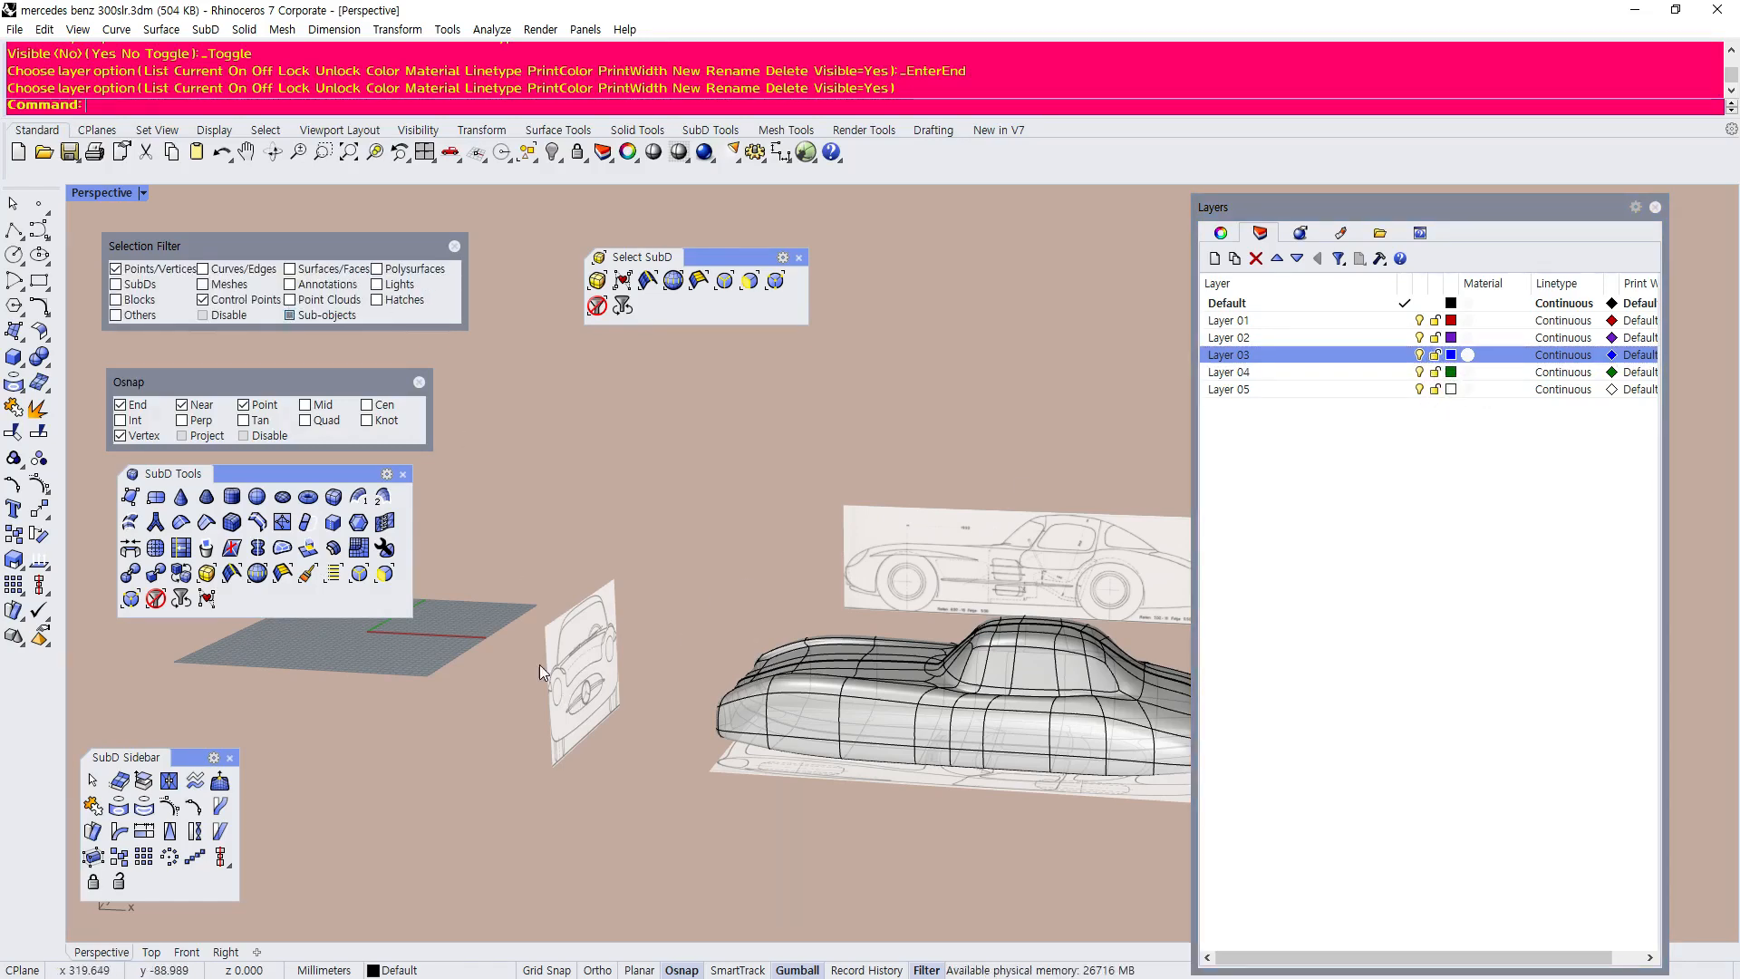
{"action": "scroll", "coordinate": [537, 658], "scroll_direction": "up", "scroll_amount": 5}
{"action": "scroll", "coordinate": [631, 659], "scroll_direction": "up", "scroll_amount": 2}
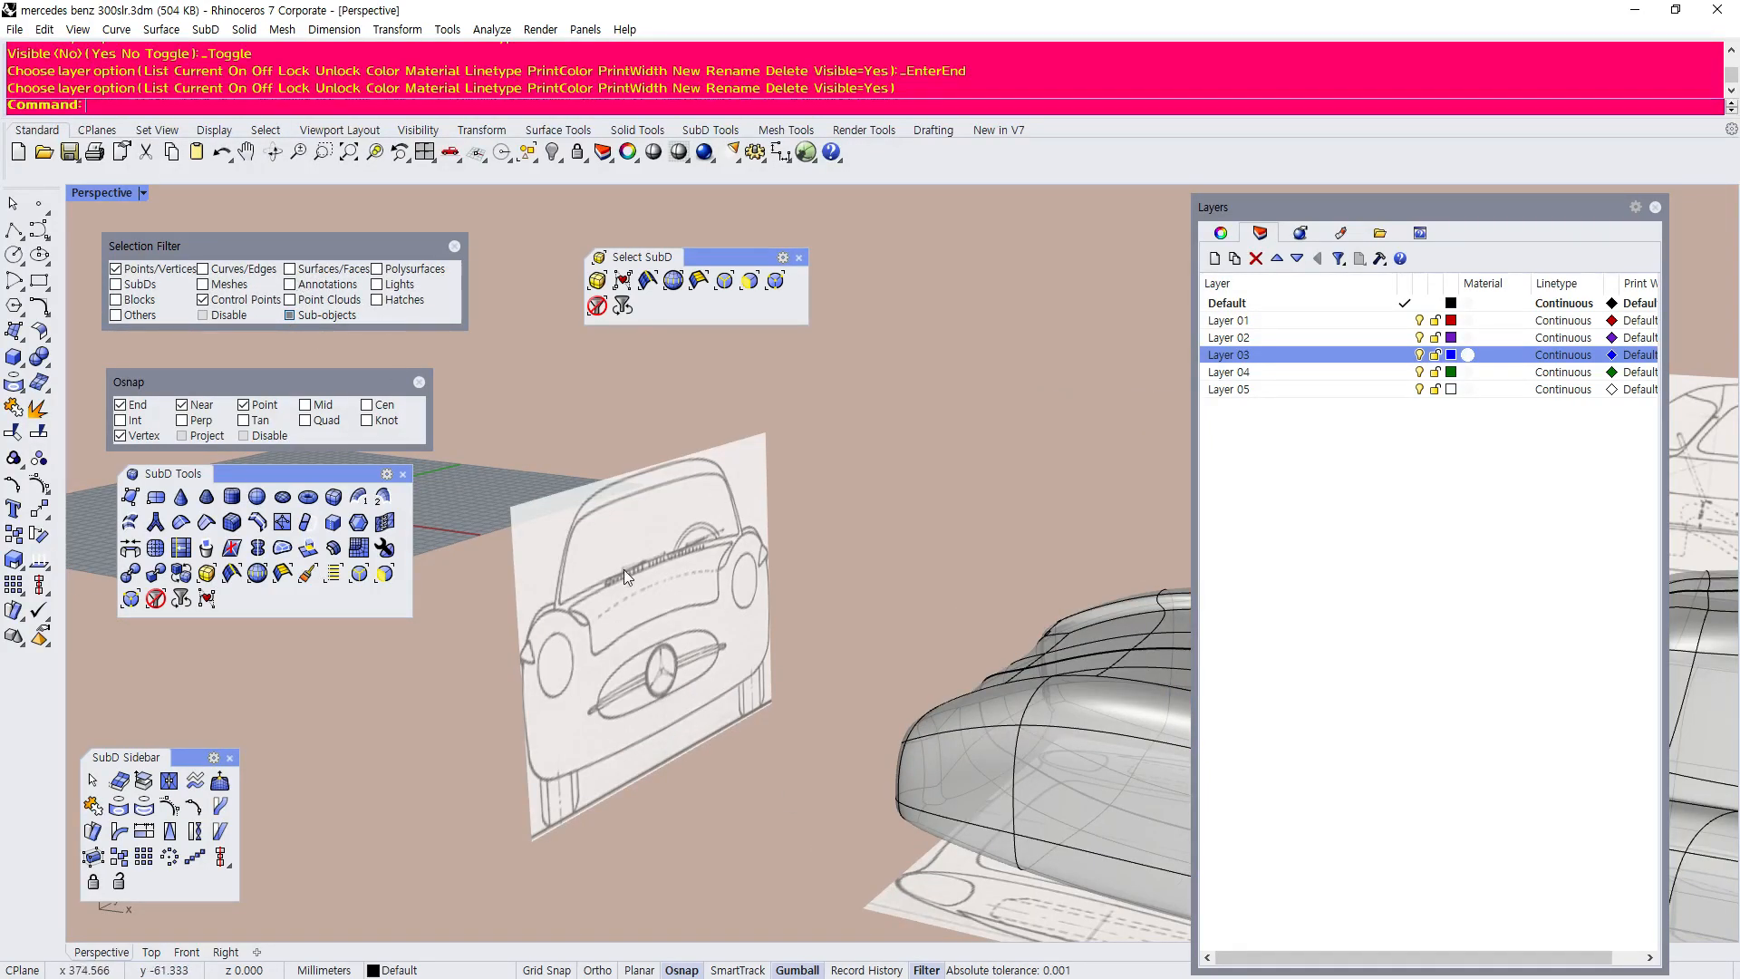
{"action": "mouse_move", "coordinate": [689, 553]}
{"action": "right_mouse_down"}
{"action": "mouse_move", "coordinate": [664, 644]}
{"action": "mouse_move", "coordinate": [603, 611]}
{"action": "right_mouse_up"}
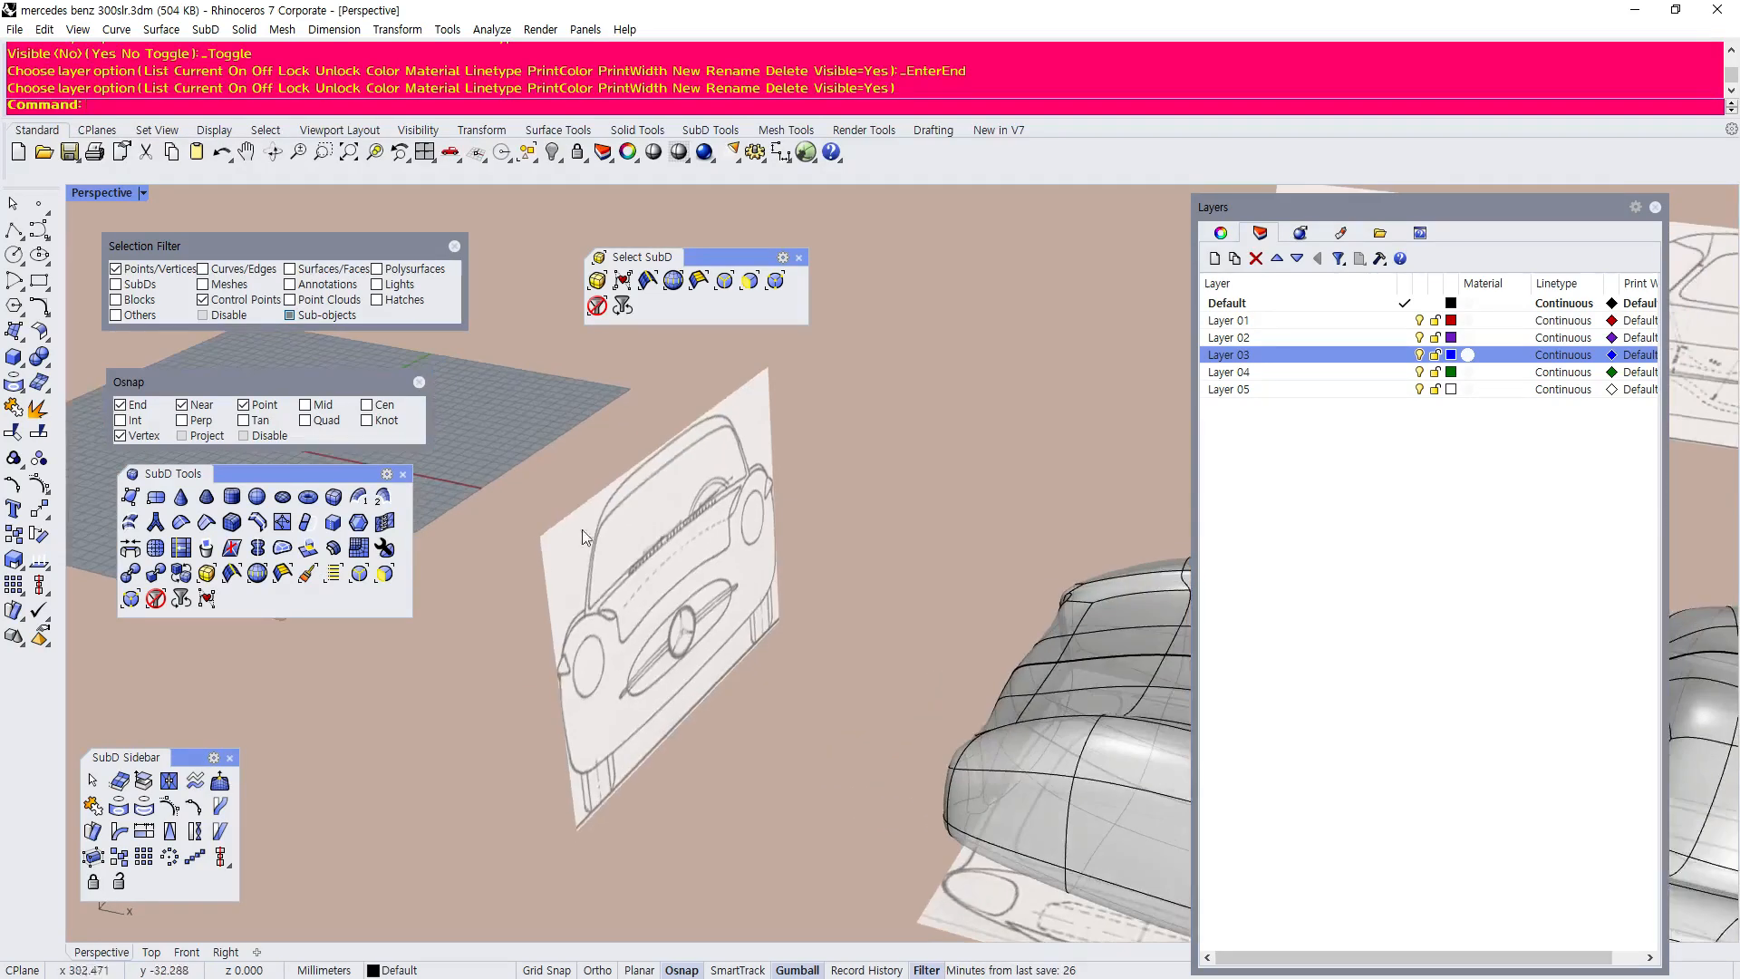
{"action": "right_click_drag", "start_coordinate": [709, 616], "coordinate": [385, 418]}
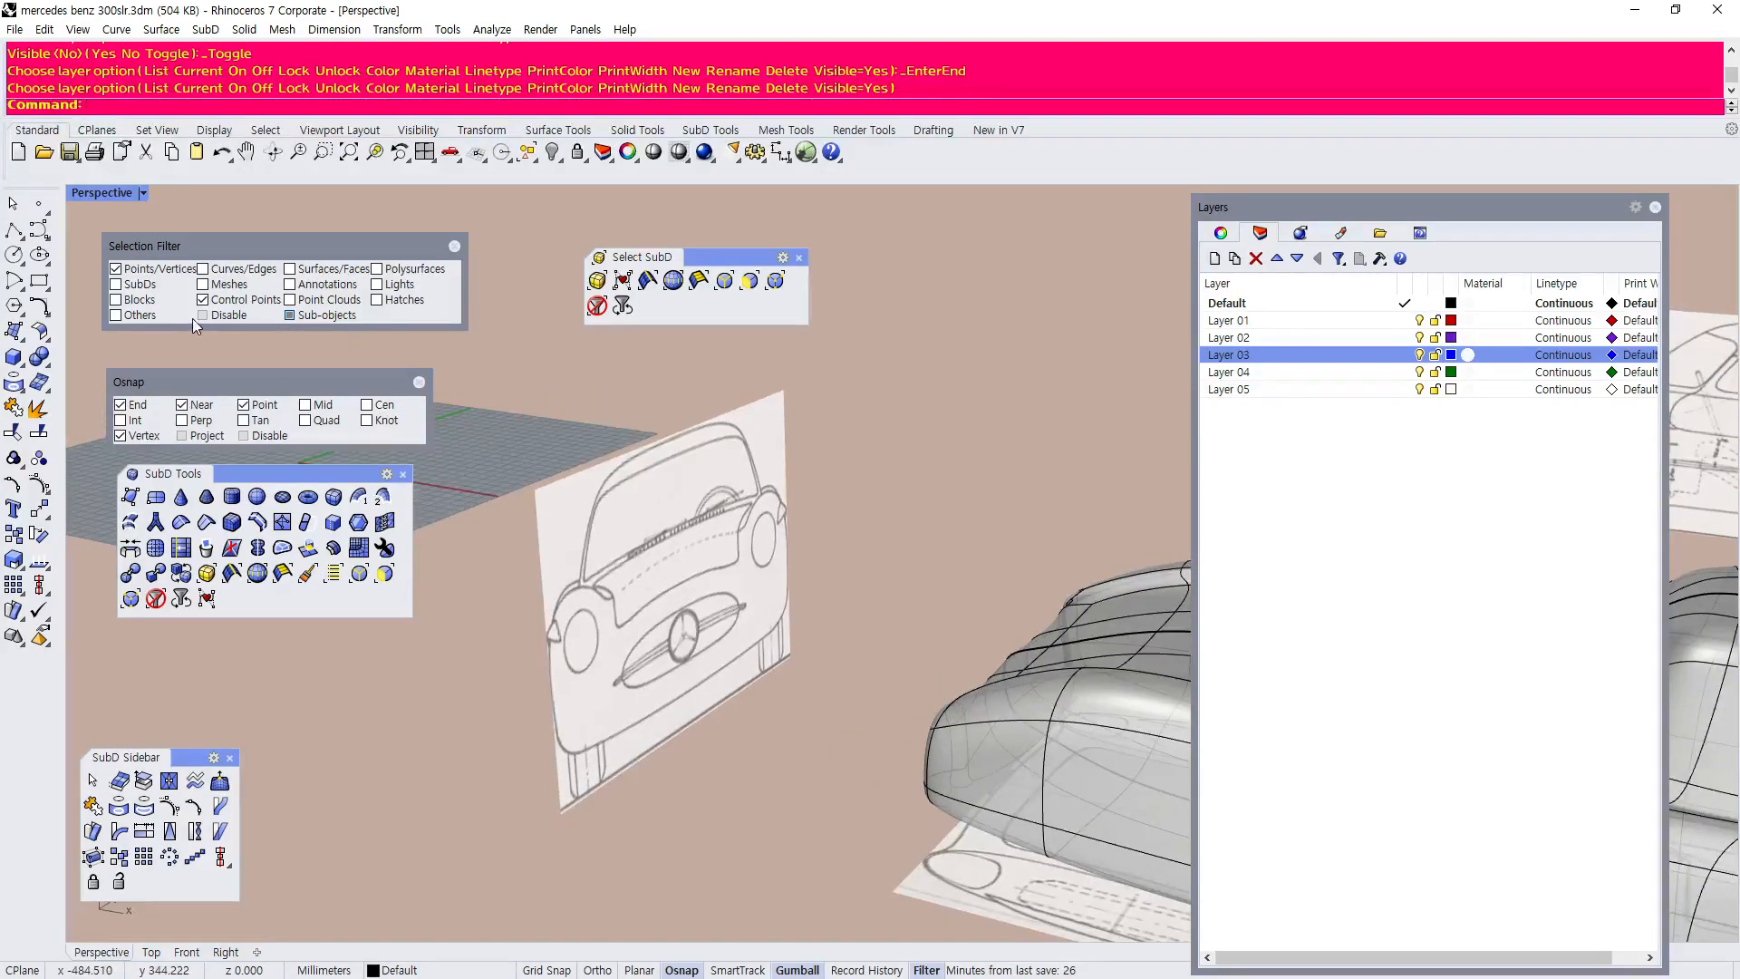
{"action": "left_click", "coordinate": [291, 316]}
{"action": "left_click", "coordinate": [204, 316]}
{"action": "left_click", "coordinate": [710, 550]}
{"action": "mouse_move", "coordinate": [710, 550]}
{"action": "right_mouse_down"}
{"action": "mouse_move", "coordinate": [721, 617]}
{"action": "mouse_move", "coordinate": [695, 544]}
{"action": "right_mouse_up"}
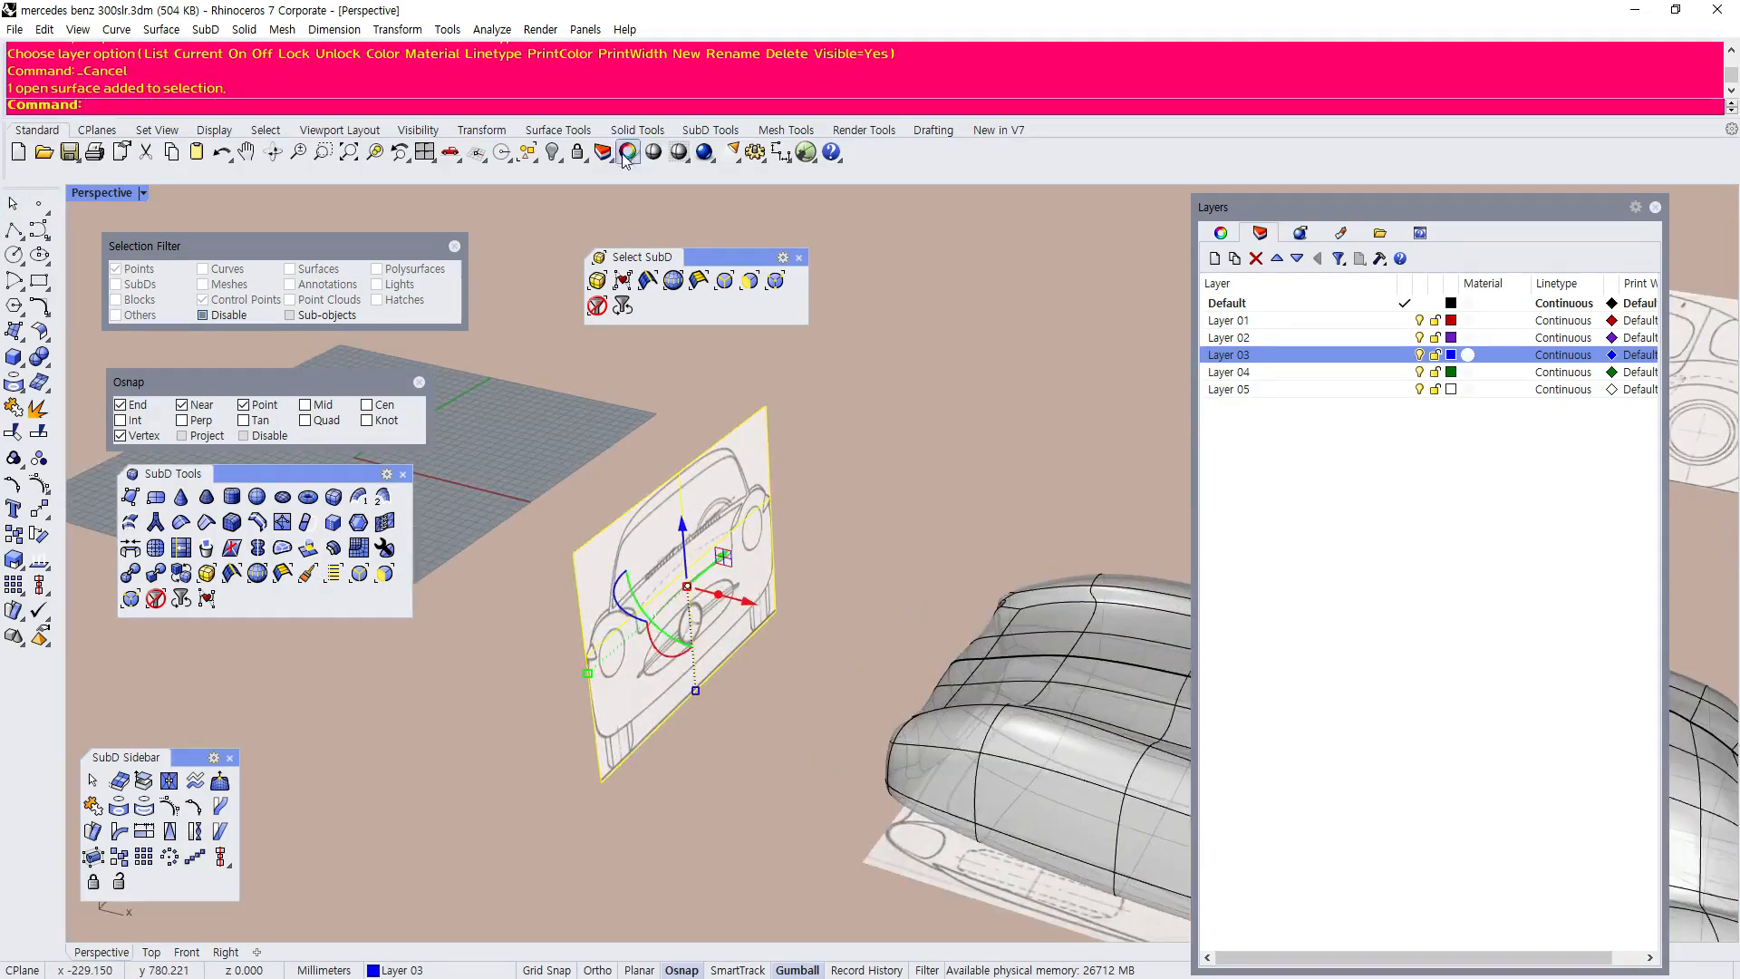
{"action": "left_click", "coordinate": [554, 151]}
{"action": "scroll", "coordinate": [695, 561], "scroll_direction": "down", "scroll_amount": 4}
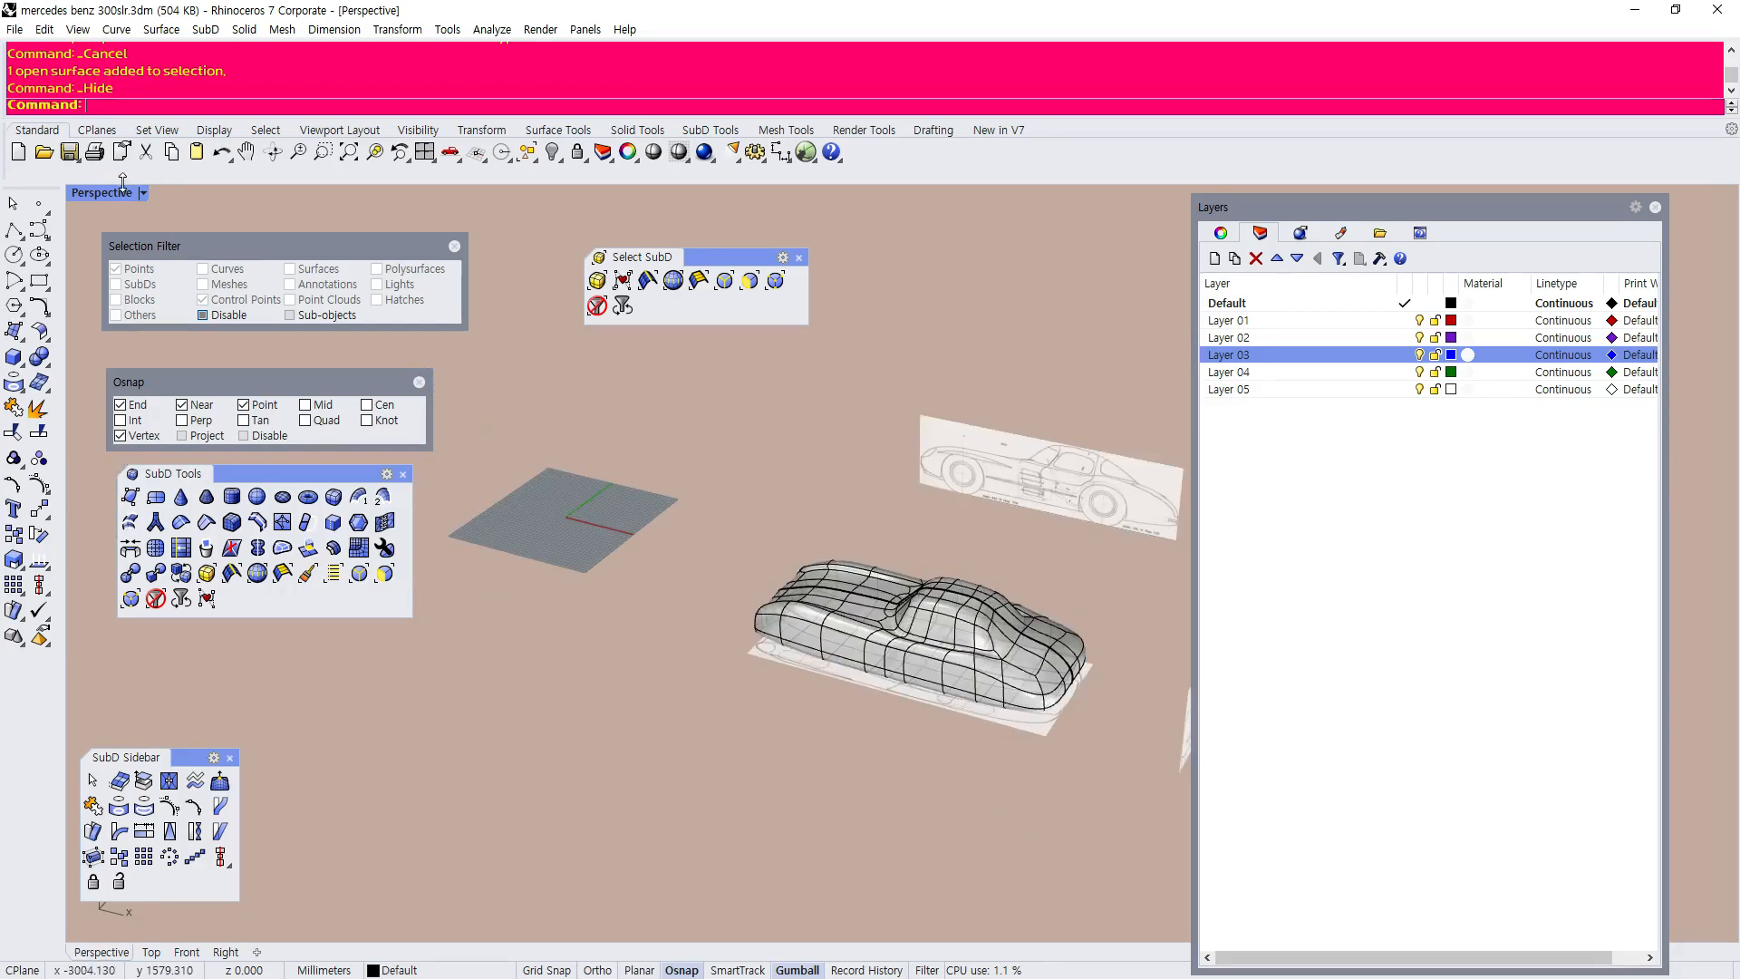
Lock Layer 03 again.
{"action": "mouse_move", "coordinate": [611, 404]}
{"action": "right_mouse_down"}
{"action": "mouse_move", "coordinate": [737, 493]}
{"action": "mouse_move", "coordinate": [1036, 506]}
{"action": "right_mouse_up"}
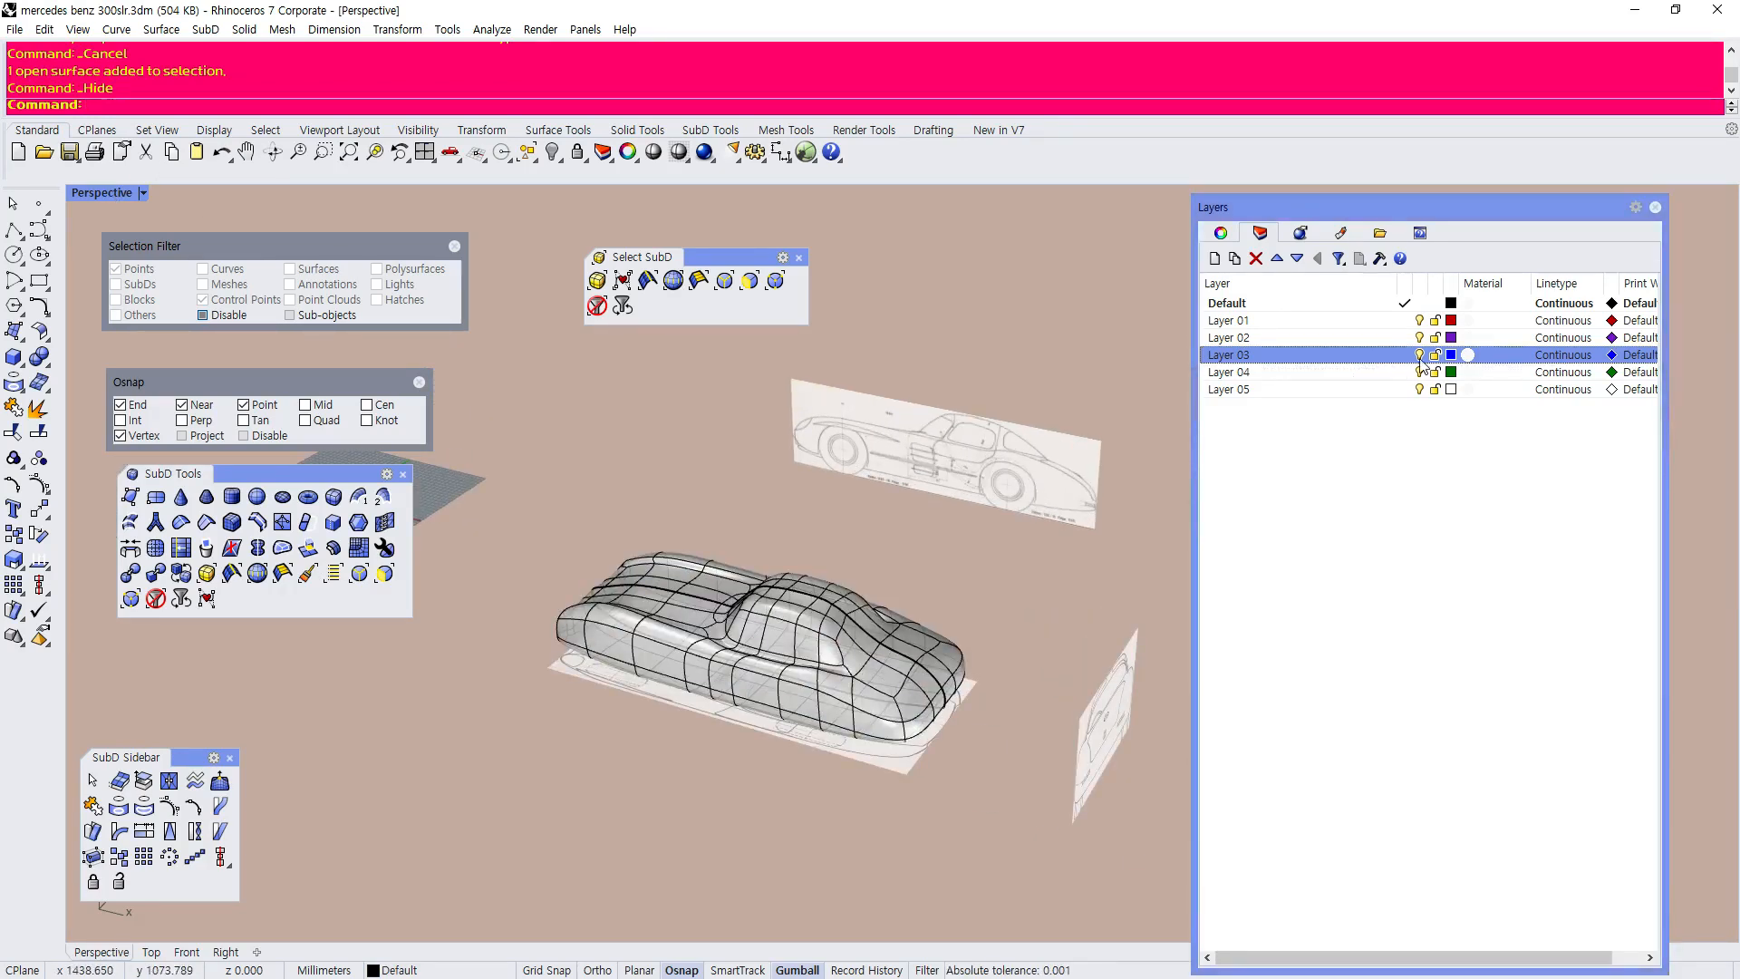
{"action": "scroll", "coordinate": [725, 435], "scroll_direction": "down", "scroll_amount": 2}
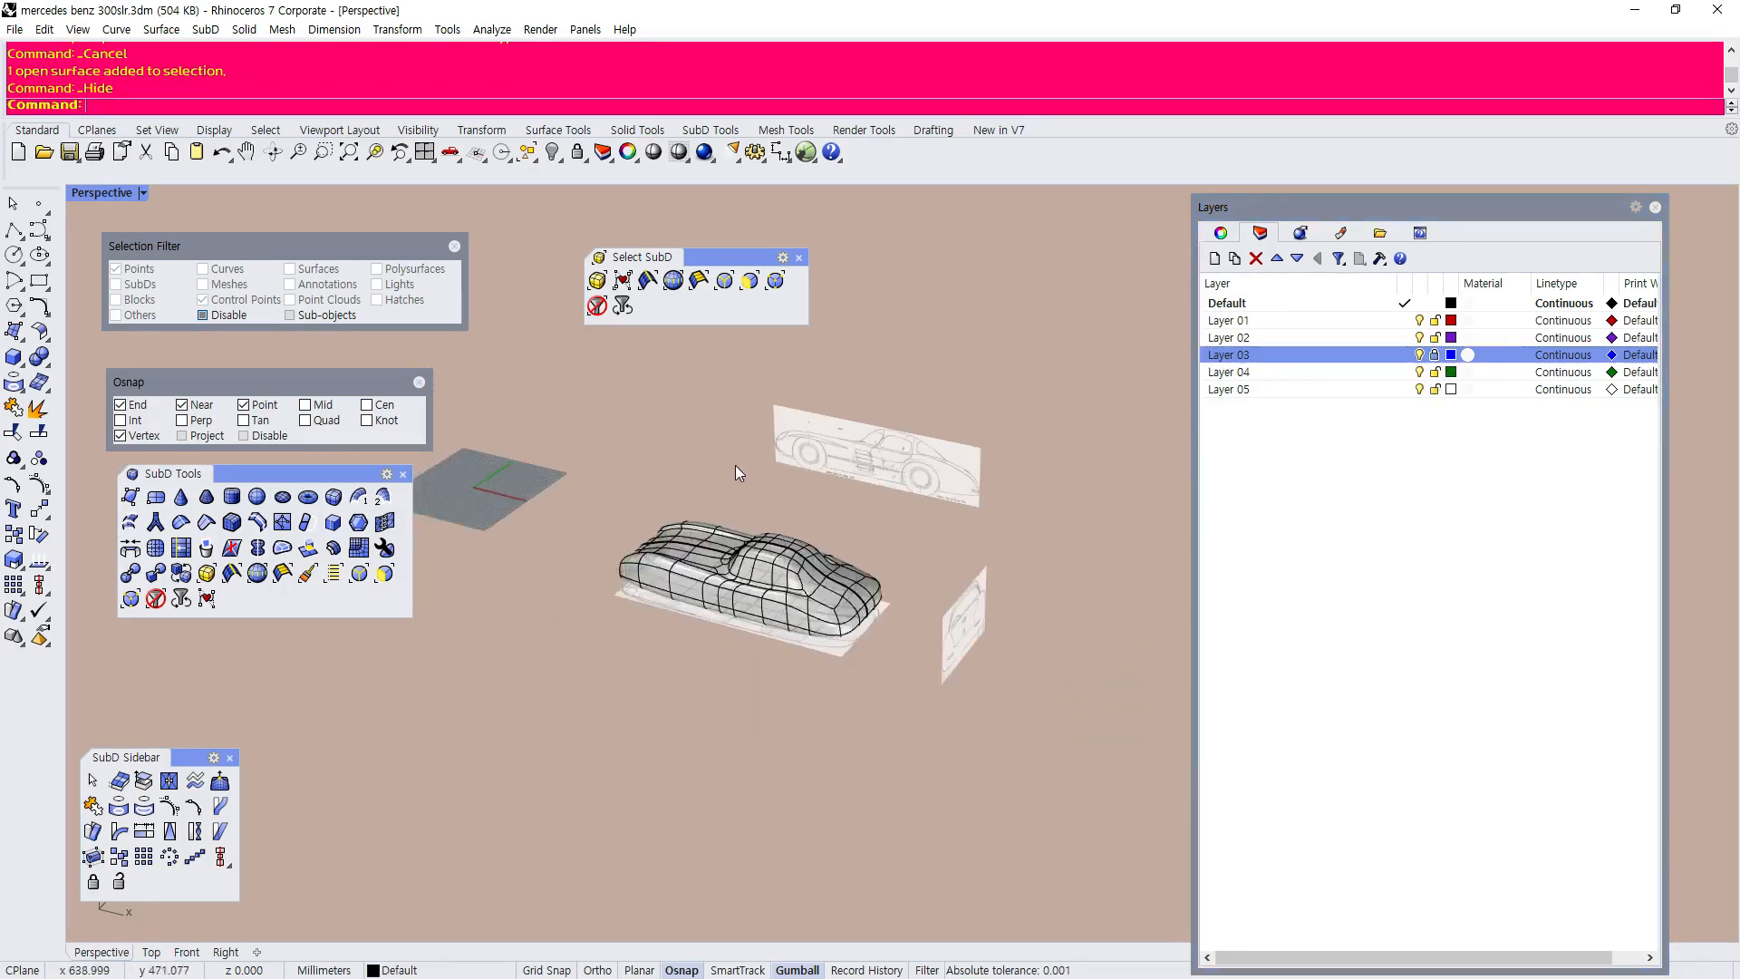
{"action": "scroll", "coordinate": [936, 616], "scroll_direction": "up", "scroll_amount": 2}
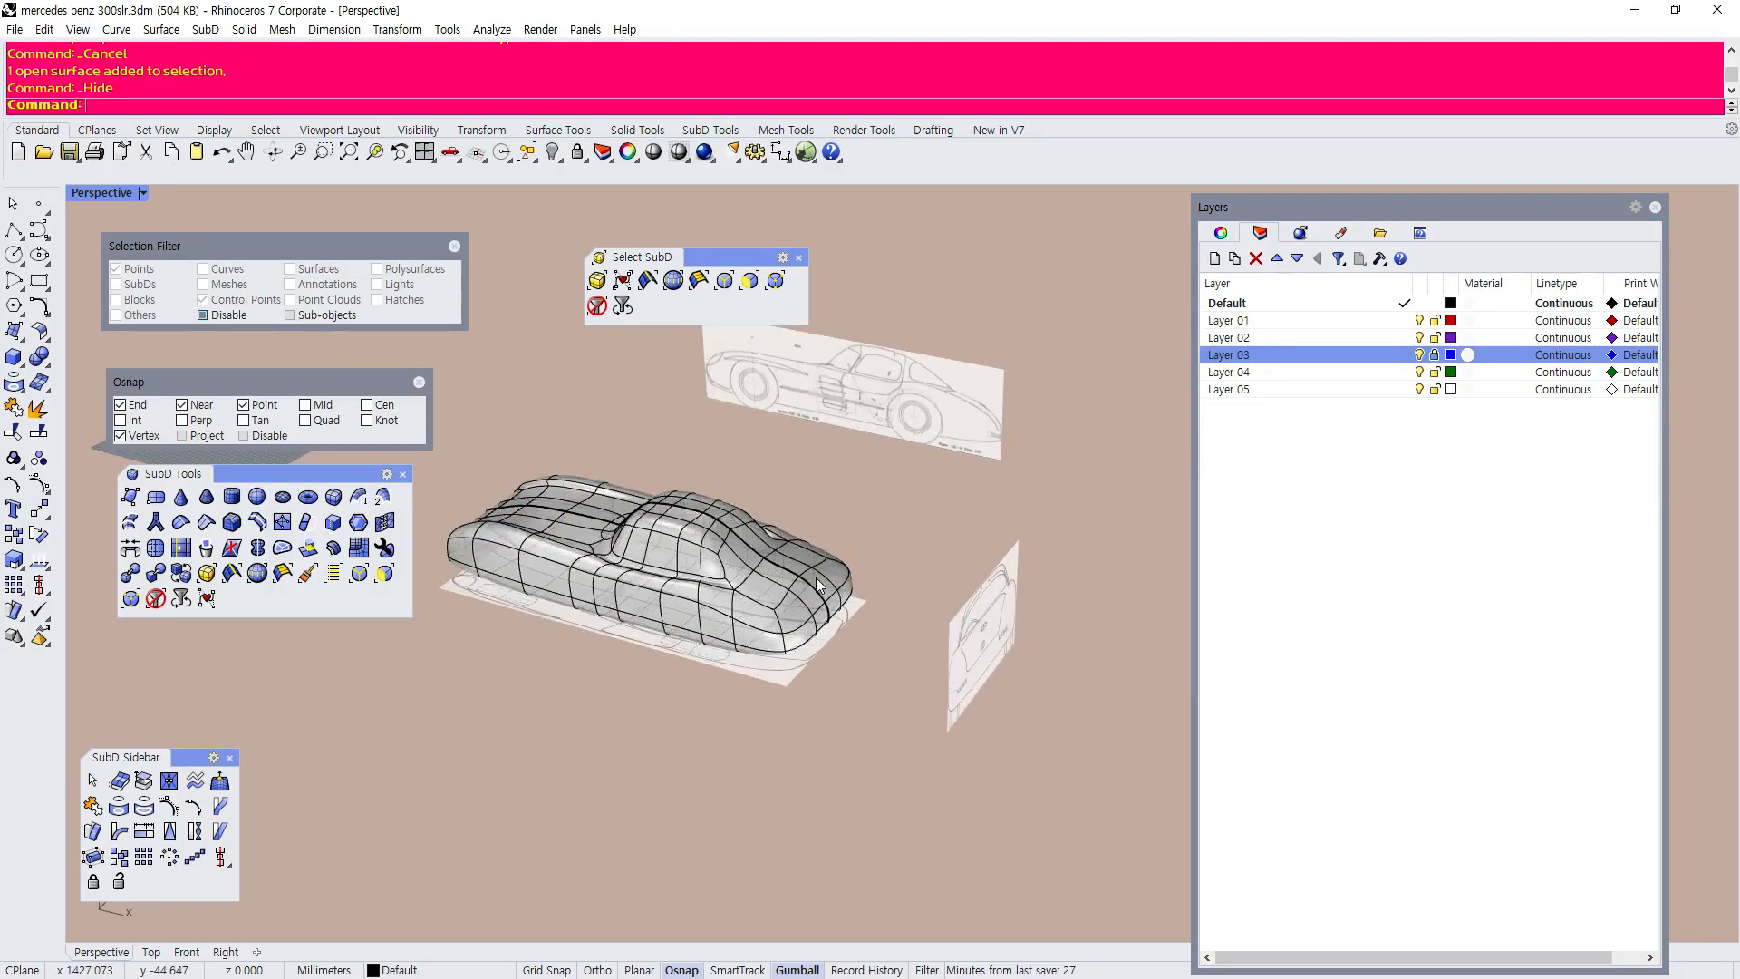
In the Right view, select the SubD edges at the cabin roof's side and move them outward to match the rear-view blueprint.
{"action": "double_click", "coordinate": [101, 192]}
{"action": "double_click", "coordinate": [915, 575]}
{"action": "scroll", "coordinate": [698, 654], "scroll_direction": "down", "scroll_amount": 4}
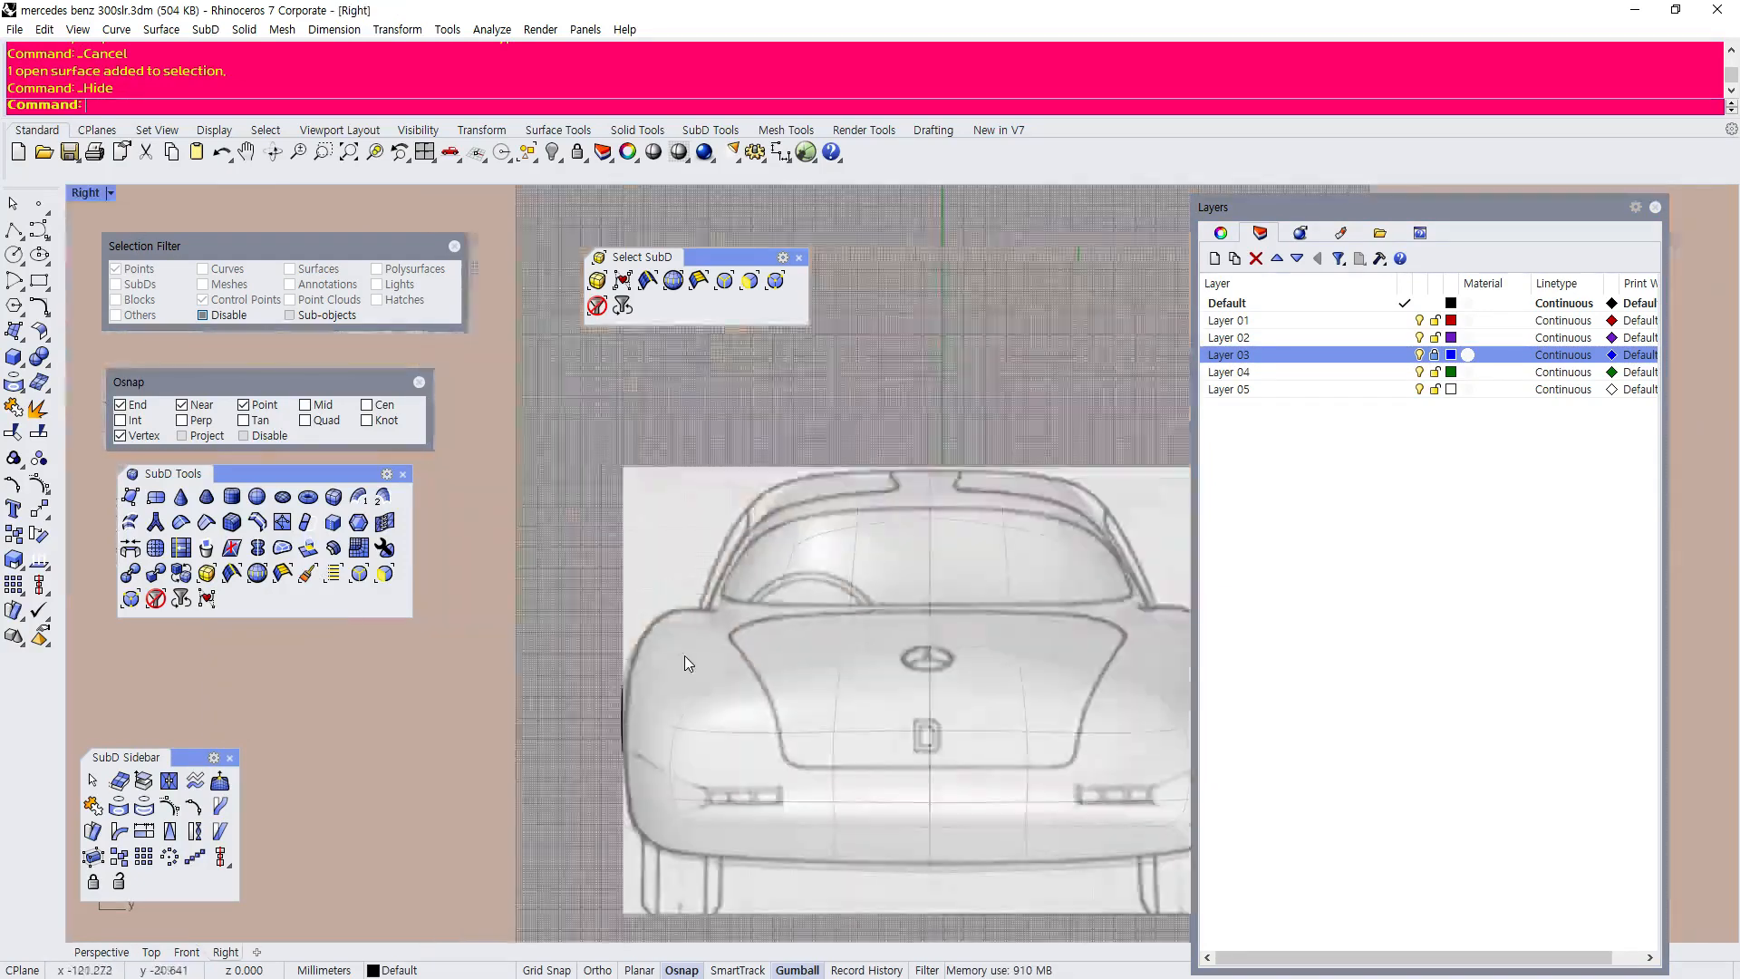
{"action": "scroll", "coordinate": [790, 544], "scroll_direction": "up", "scroll_amount": 6}
{"action": "right_click_drag", "start_coordinate": [774, 459], "coordinate": [751, 531]}
{"action": "scroll", "coordinate": [751, 530], "scroll_direction": "up", "scroll_amount": 2}
{"action": "scroll", "coordinate": [752, 492], "scroll_direction": "down", "scroll_amount": 5}
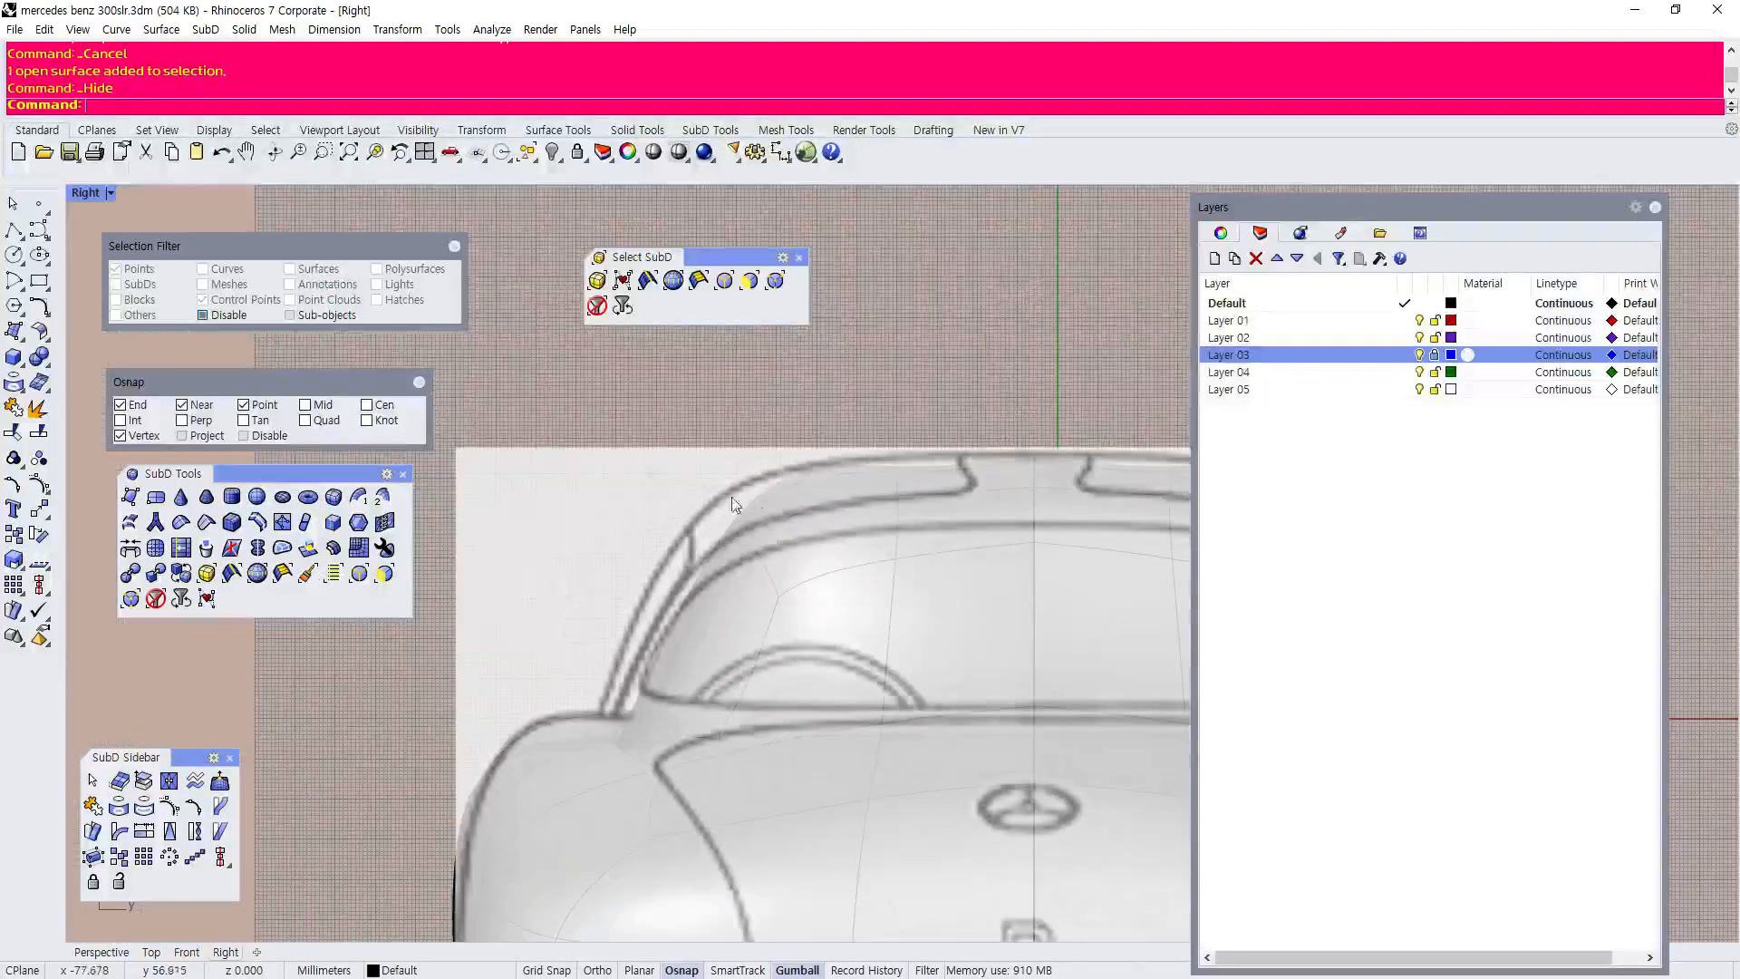
{"action": "scroll", "coordinate": [738, 501], "scroll_direction": "up", "scroll_amount": 3}
{"action": "scroll", "coordinate": [738, 493], "scroll_direction": "up", "scroll_amount": 2}
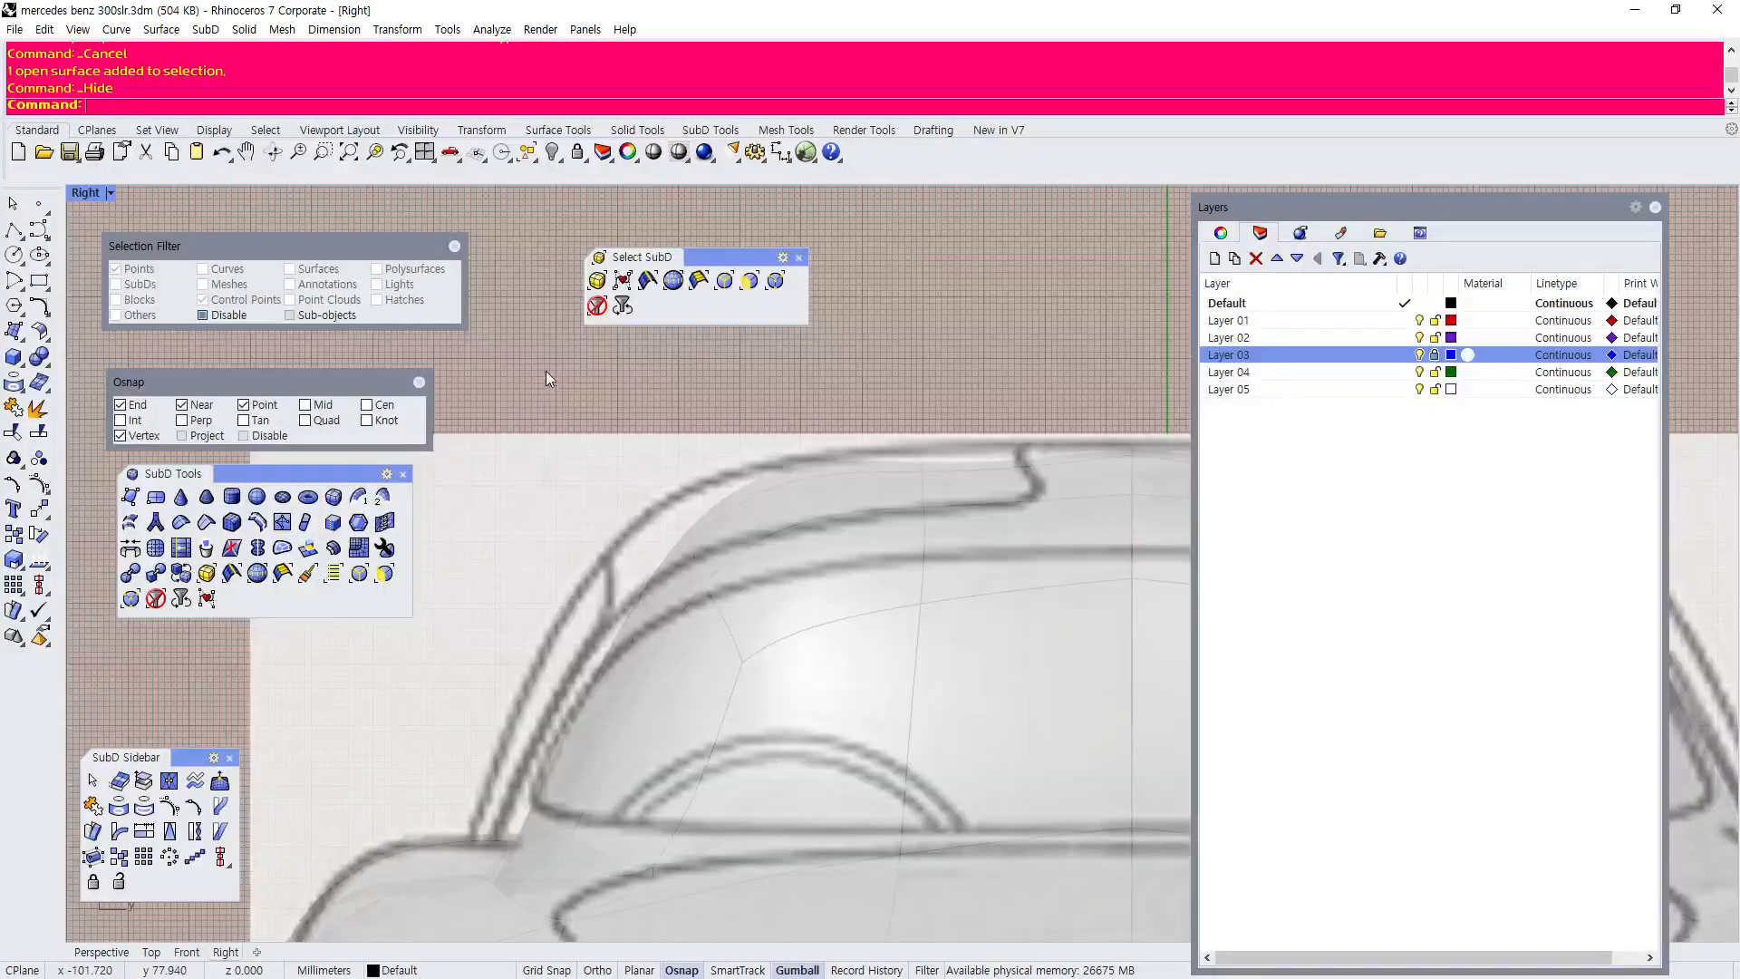
{"action": "left_click", "coordinate": [724, 280]}
{"action": "left_click_drag", "start_coordinate": [569, 404], "coordinate": [825, 694]}
{"action": "left_click_drag", "start_coordinate": [771, 575], "coordinate": [706, 578]}
Select the two SubD edges along the top of the roof and raise them slightly to the blueprint's roofline.
{"action": "left_click_drag", "start_coordinate": [812, 400], "coordinate": [995, 464]}
{"action": "left_click_drag", "start_coordinate": [908, 414], "coordinate": [906, 388]}
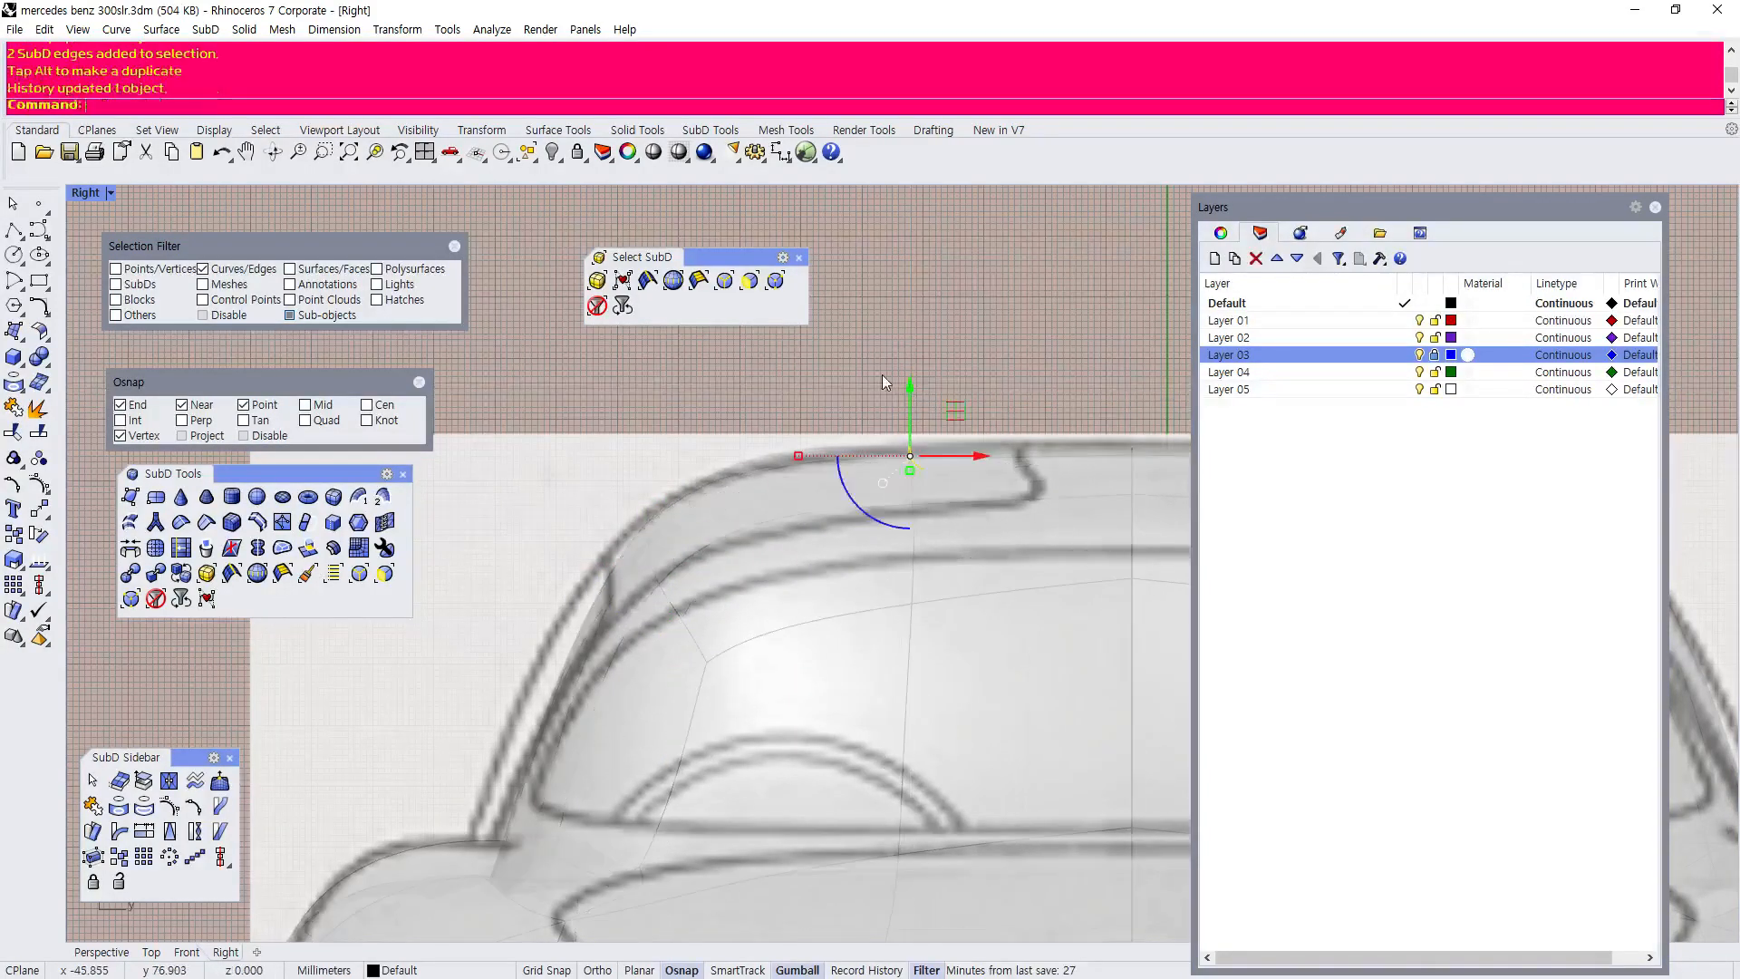
{"action": "scroll", "coordinate": [533, 694], "scroll_direction": "up", "scroll_amount": 2}
{"action": "scroll", "coordinate": [529, 560], "scroll_direction": "down", "scroll_amount": 2}
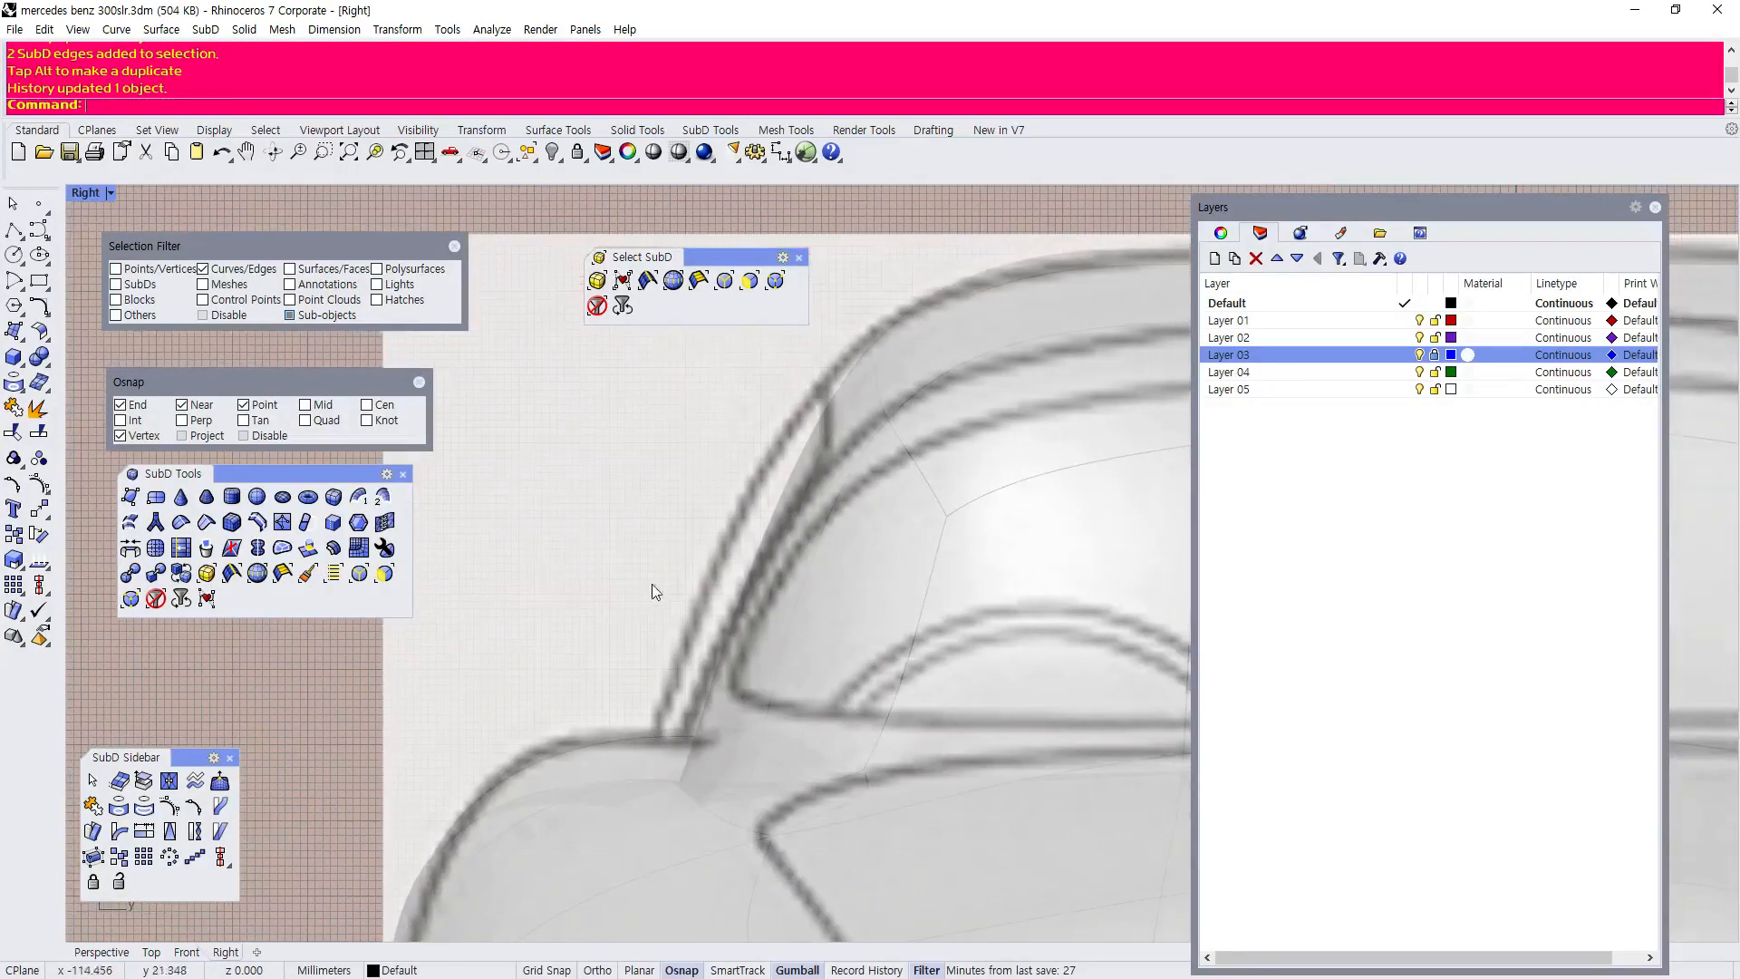
{"action": "left_click_drag", "start_coordinate": [607, 631], "coordinate": [868, 834]}
{"action": "key", "text": "Escape"}
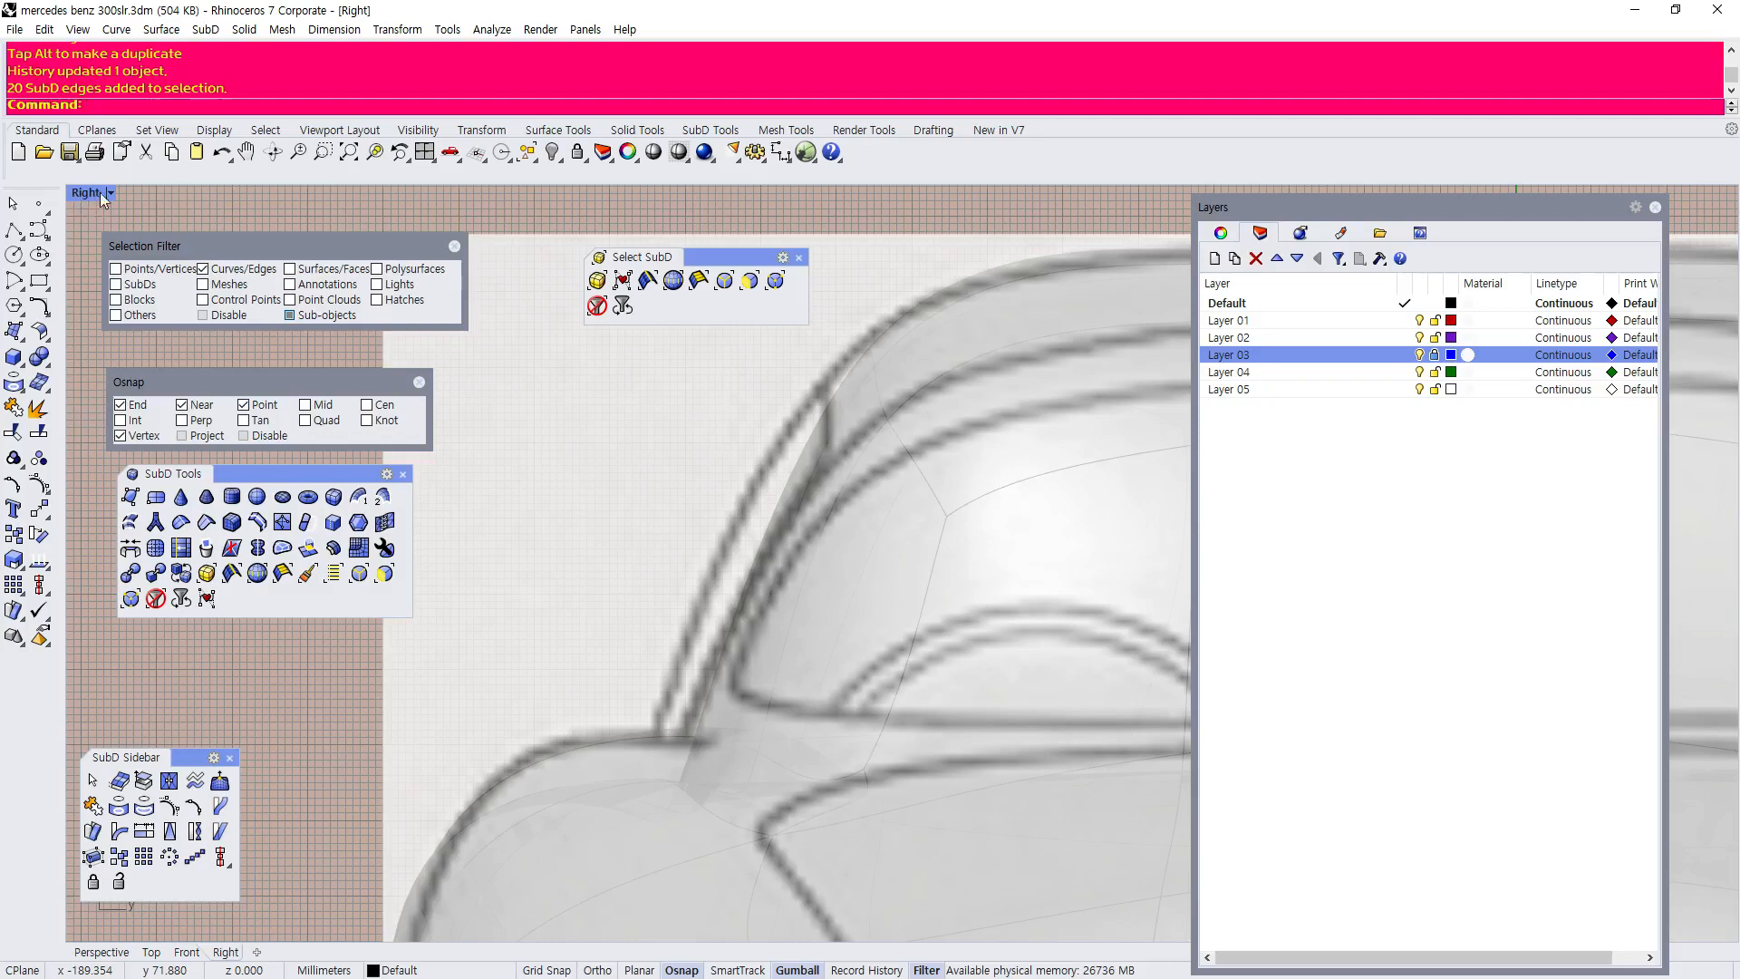
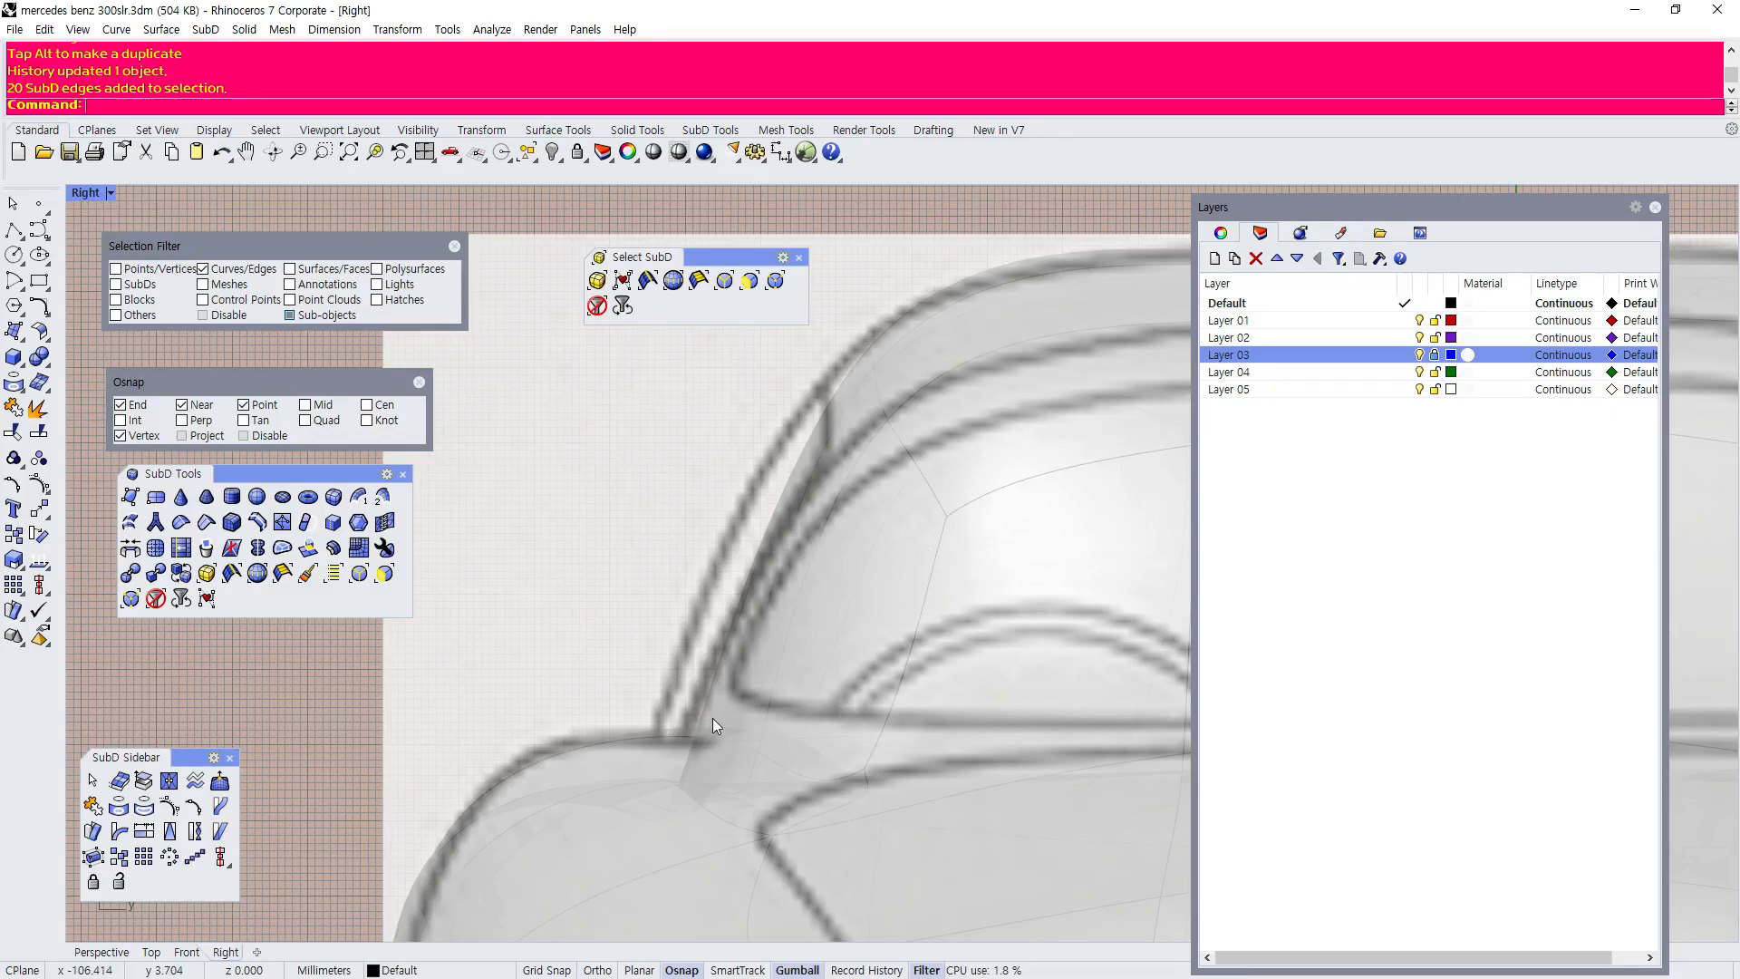
{"action": "double_click", "coordinate": [87, 194]}
{"action": "double_click", "coordinate": [939, 198]}
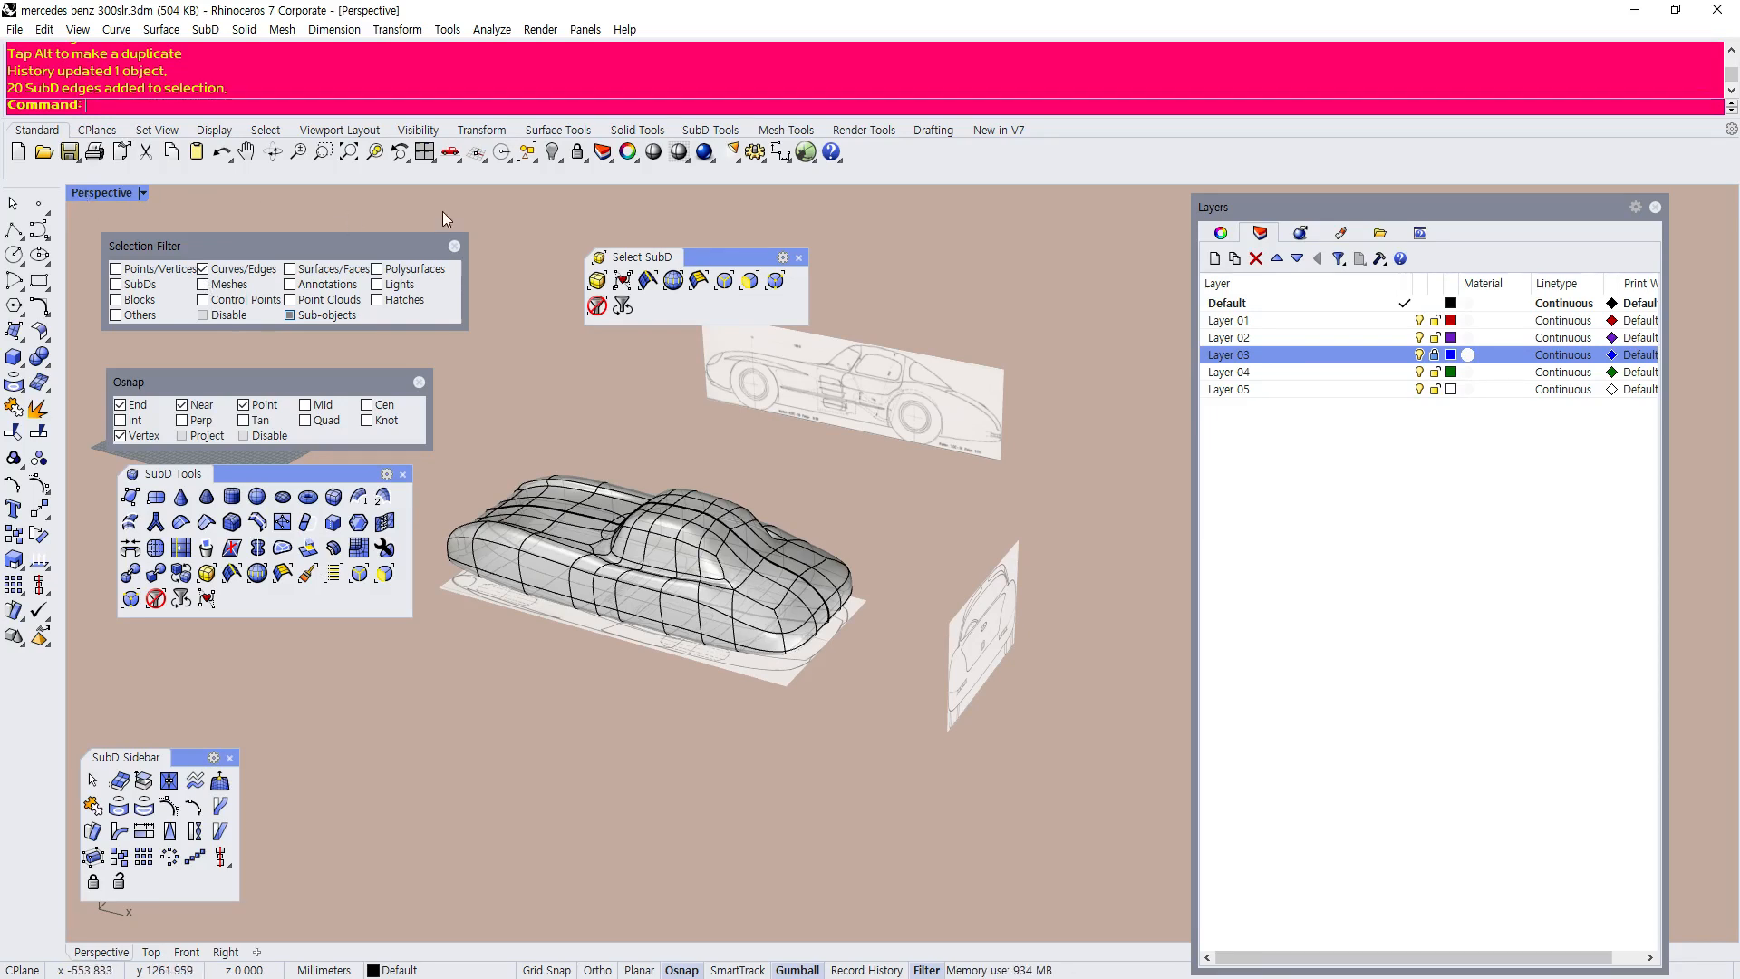
Lay out four viewports with enlarged Perspective and Right views, and move the Select SubD toolbar aside.
{"action": "double_click", "coordinate": [102, 194]}
{"action": "mouse_move", "coordinate": [920, 196]}
{"action": "left_mouse_down"}
{"action": "mouse_move", "coordinate": [523, 225]}
{"action": "mouse_move", "coordinate": [938, 213]}
{"action": "mouse_move", "coordinate": [911, 192]}
{"action": "left_mouse_up"}
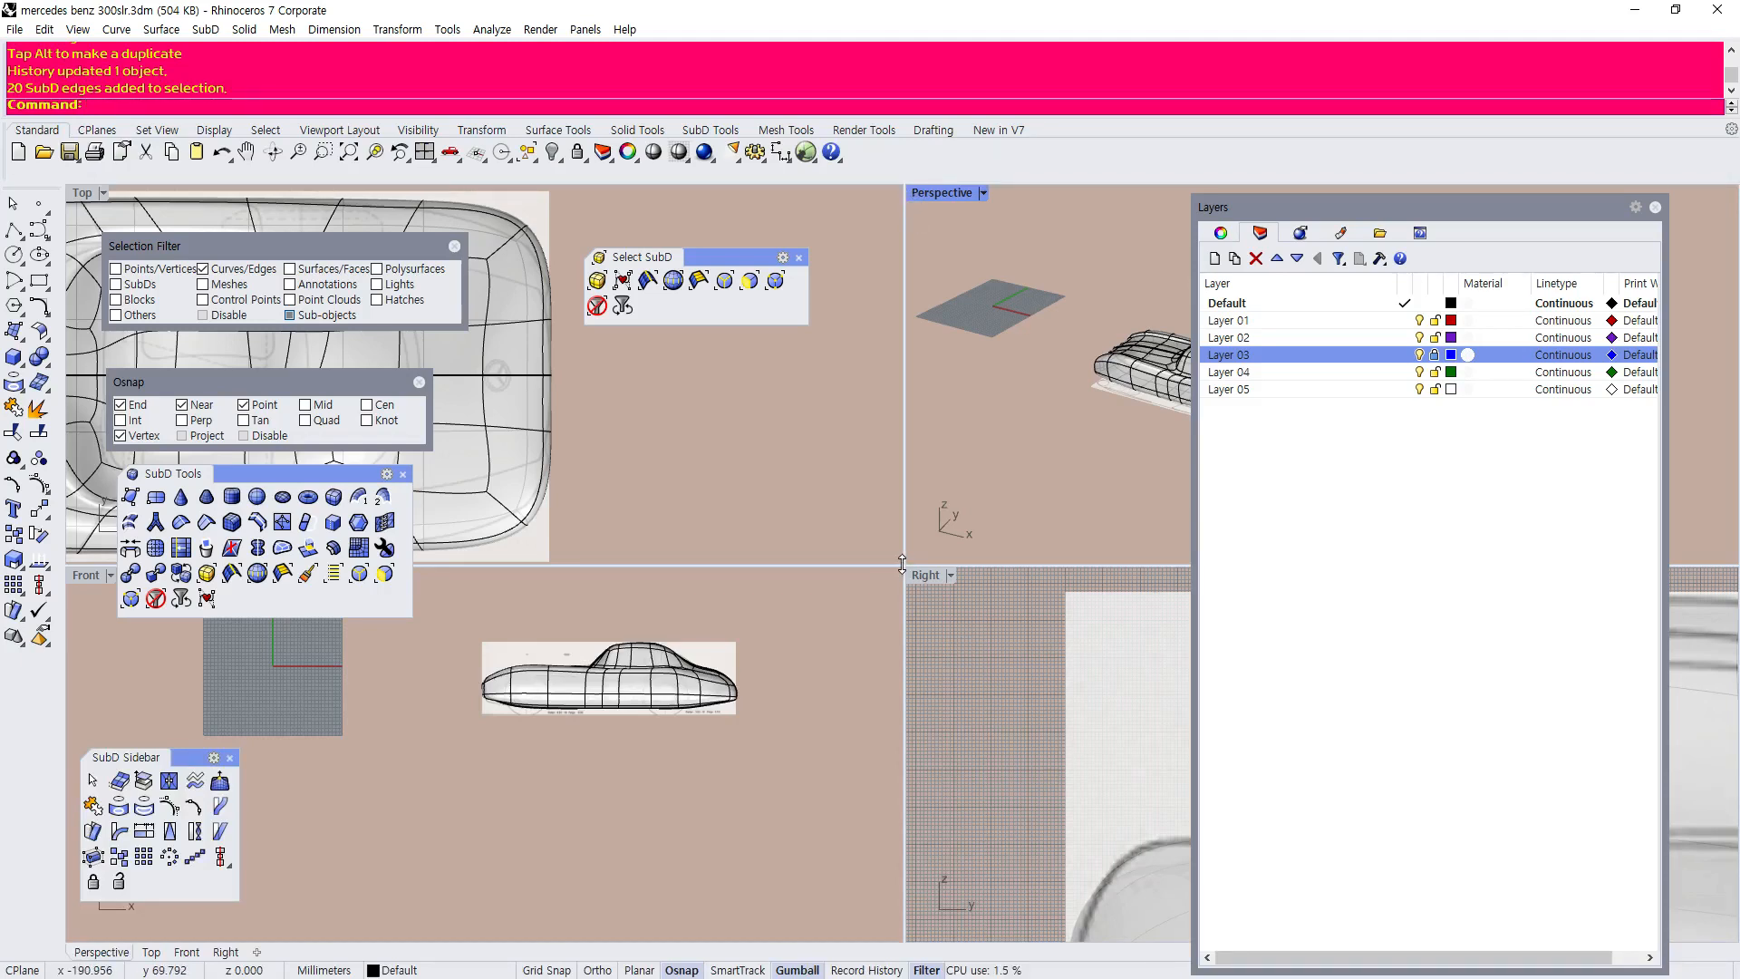
{"action": "left_click_drag", "start_coordinate": [905, 564], "coordinate": [499, 585]}
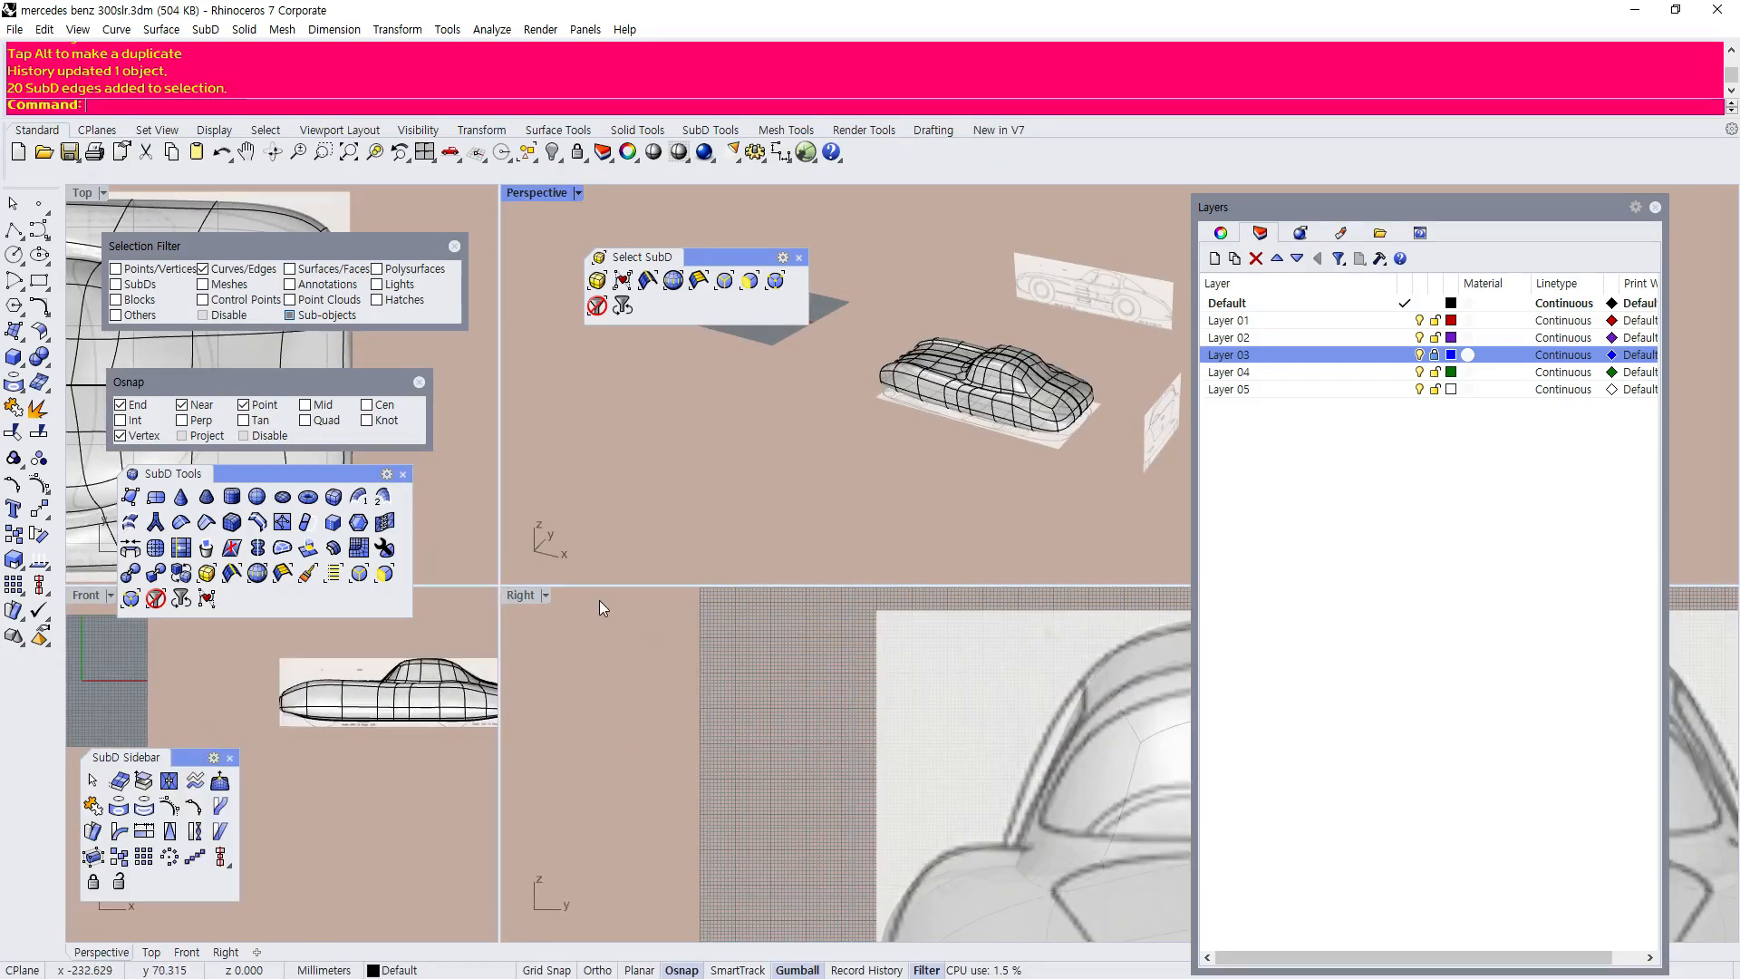
{"action": "scroll", "coordinate": [705, 650], "scroll_direction": "down", "scroll_amount": 8}
{"action": "scroll", "coordinate": [928, 696], "scroll_direction": "up", "scroll_amount": 6}
{"action": "scroll", "coordinate": [1055, 403], "scroll_direction": "up", "scroll_amount": 11}
{"action": "right_click_drag", "start_coordinate": [1022, 401], "coordinate": [1023, 390]}
{"action": "scroll", "coordinate": [1022, 389], "scroll_direction": "down", "scroll_amount": 4}
{"action": "scroll", "coordinate": [1015, 388], "scroll_direction": "up", "scroll_amount": 1}
{"action": "left_click_drag", "start_coordinate": [752, 251], "coordinate": [673, 206]}
Select the front vertical SubD edge on the cabin's side window area and move it outward in the Right view to match the rear-view blueprint.
{"action": "scroll", "coordinate": [830, 402], "scroll_direction": "up", "scroll_amount": 5}
{"action": "scroll", "coordinate": [830, 401], "scroll_direction": "down", "scroll_amount": 5}
{"action": "scroll", "coordinate": [779, 807], "scroll_direction": "up", "scroll_amount": 5}
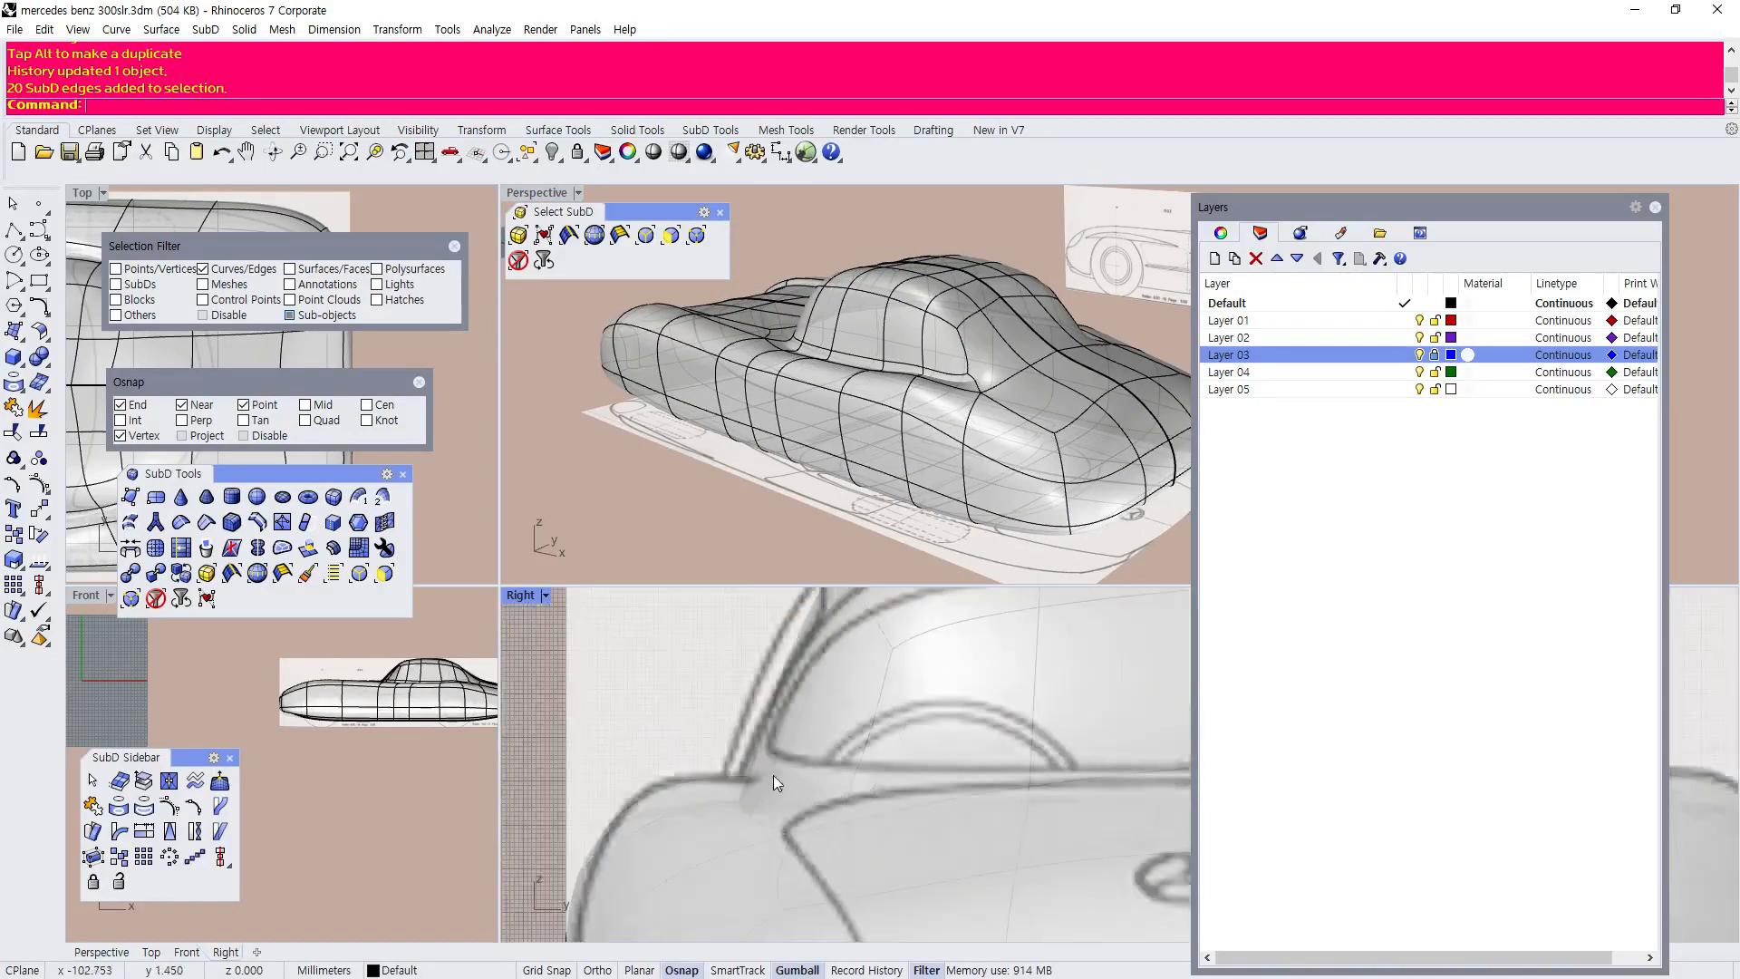
{"action": "scroll", "coordinate": [773, 782], "scroll_direction": "down", "scroll_amount": 2}
{"action": "scroll", "coordinate": [836, 643], "scroll_direction": "up", "scroll_amount": 3}
{"action": "scroll", "coordinate": [841, 333], "scroll_direction": "up", "scroll_amount": 3}
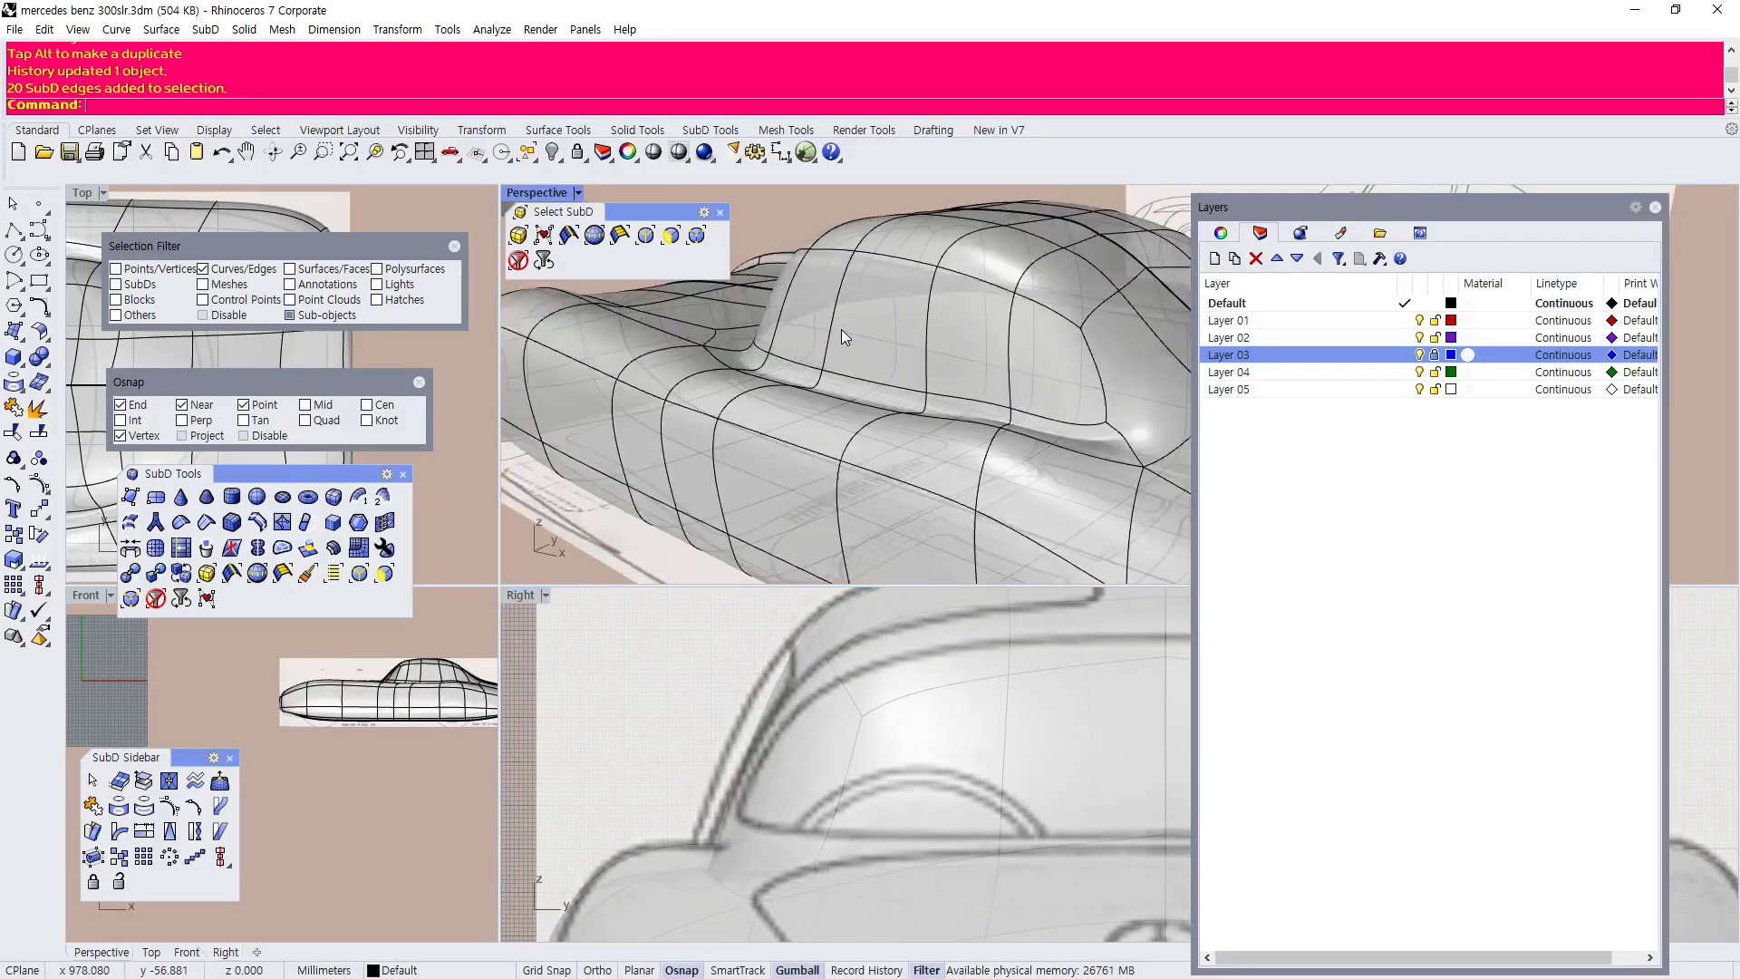
{"action": "left_click", "coordinate": [841, 329]}
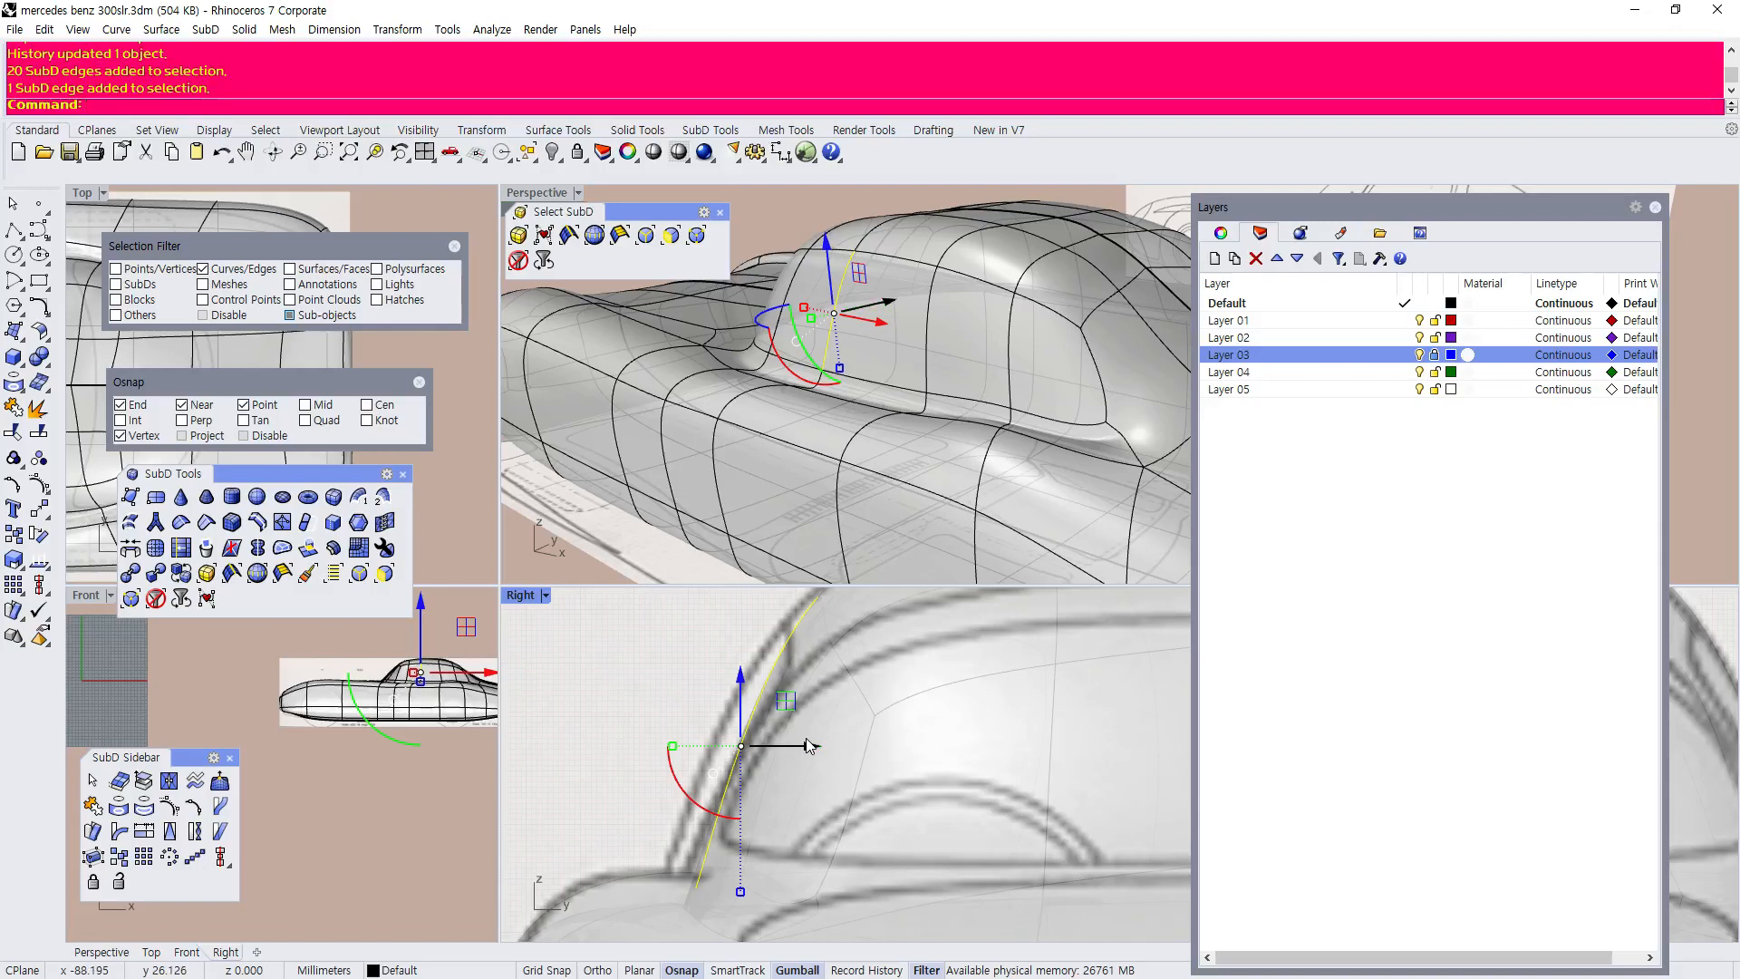
{"action": "left_click_drag", "start_coordinate": [810, 748], "coordinate": [793, 748]}
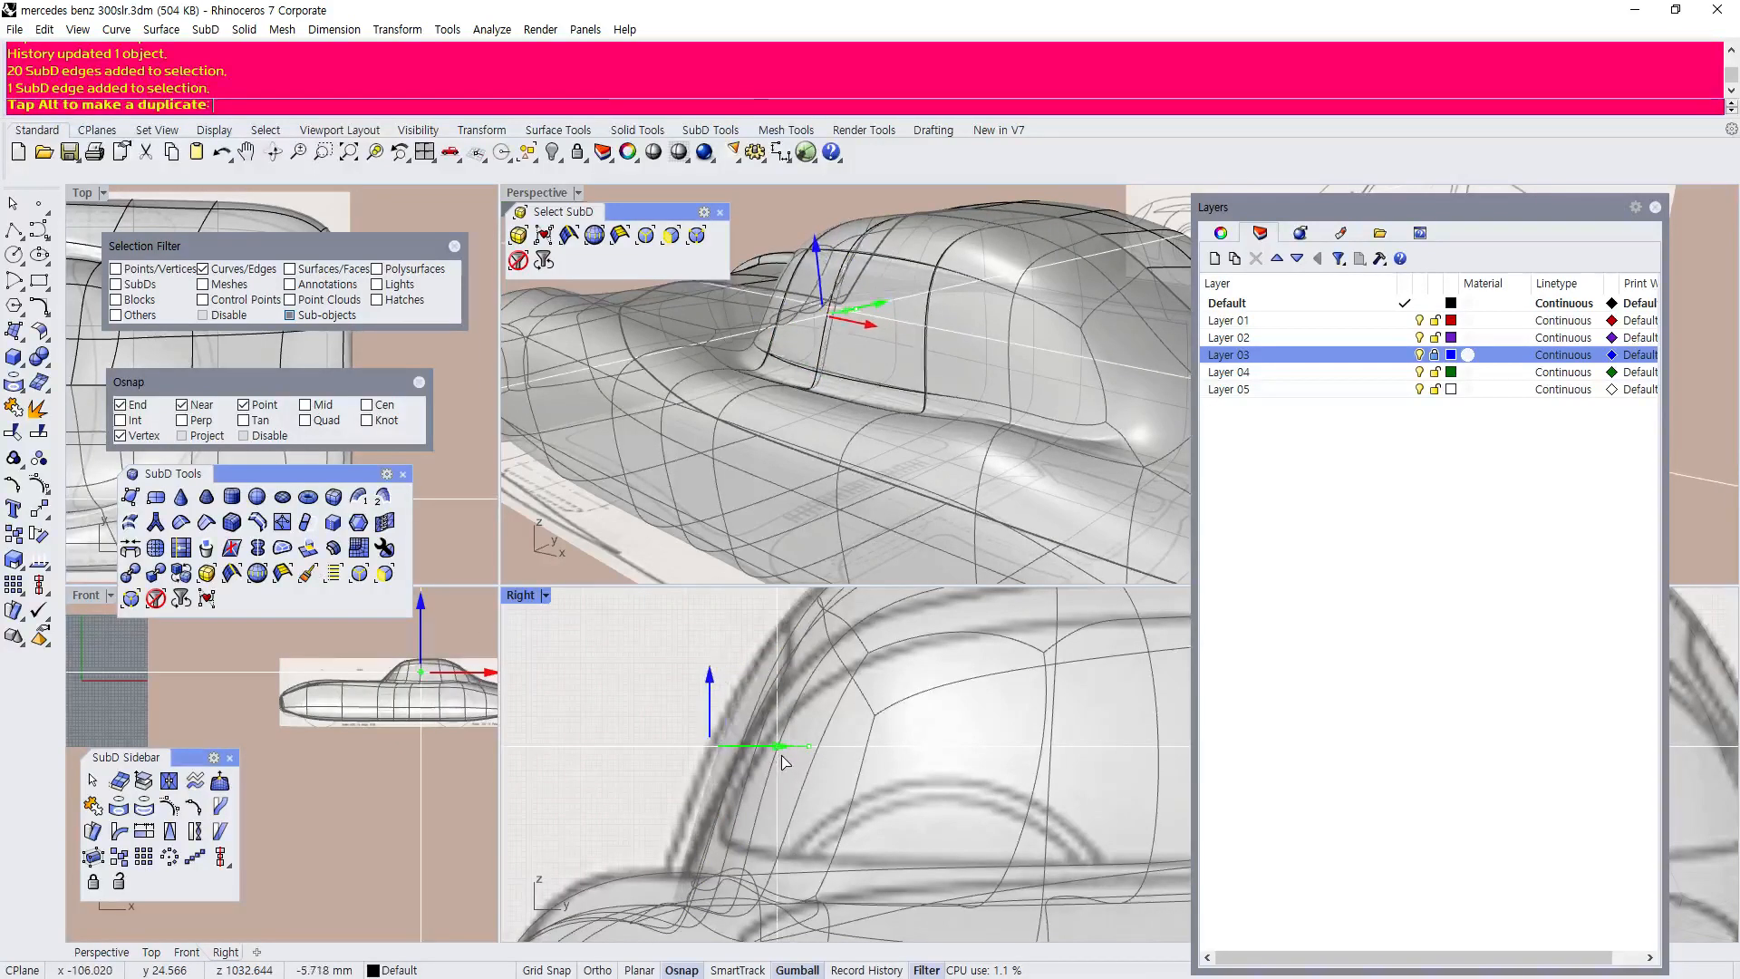
Select the neighbouring vertical edge on the cabin side and move it outward to the blueprint's cabin outline.
{"action": "right_click_drag", "start_coordinate": [907, 426], "coordinate": [955, 444]}
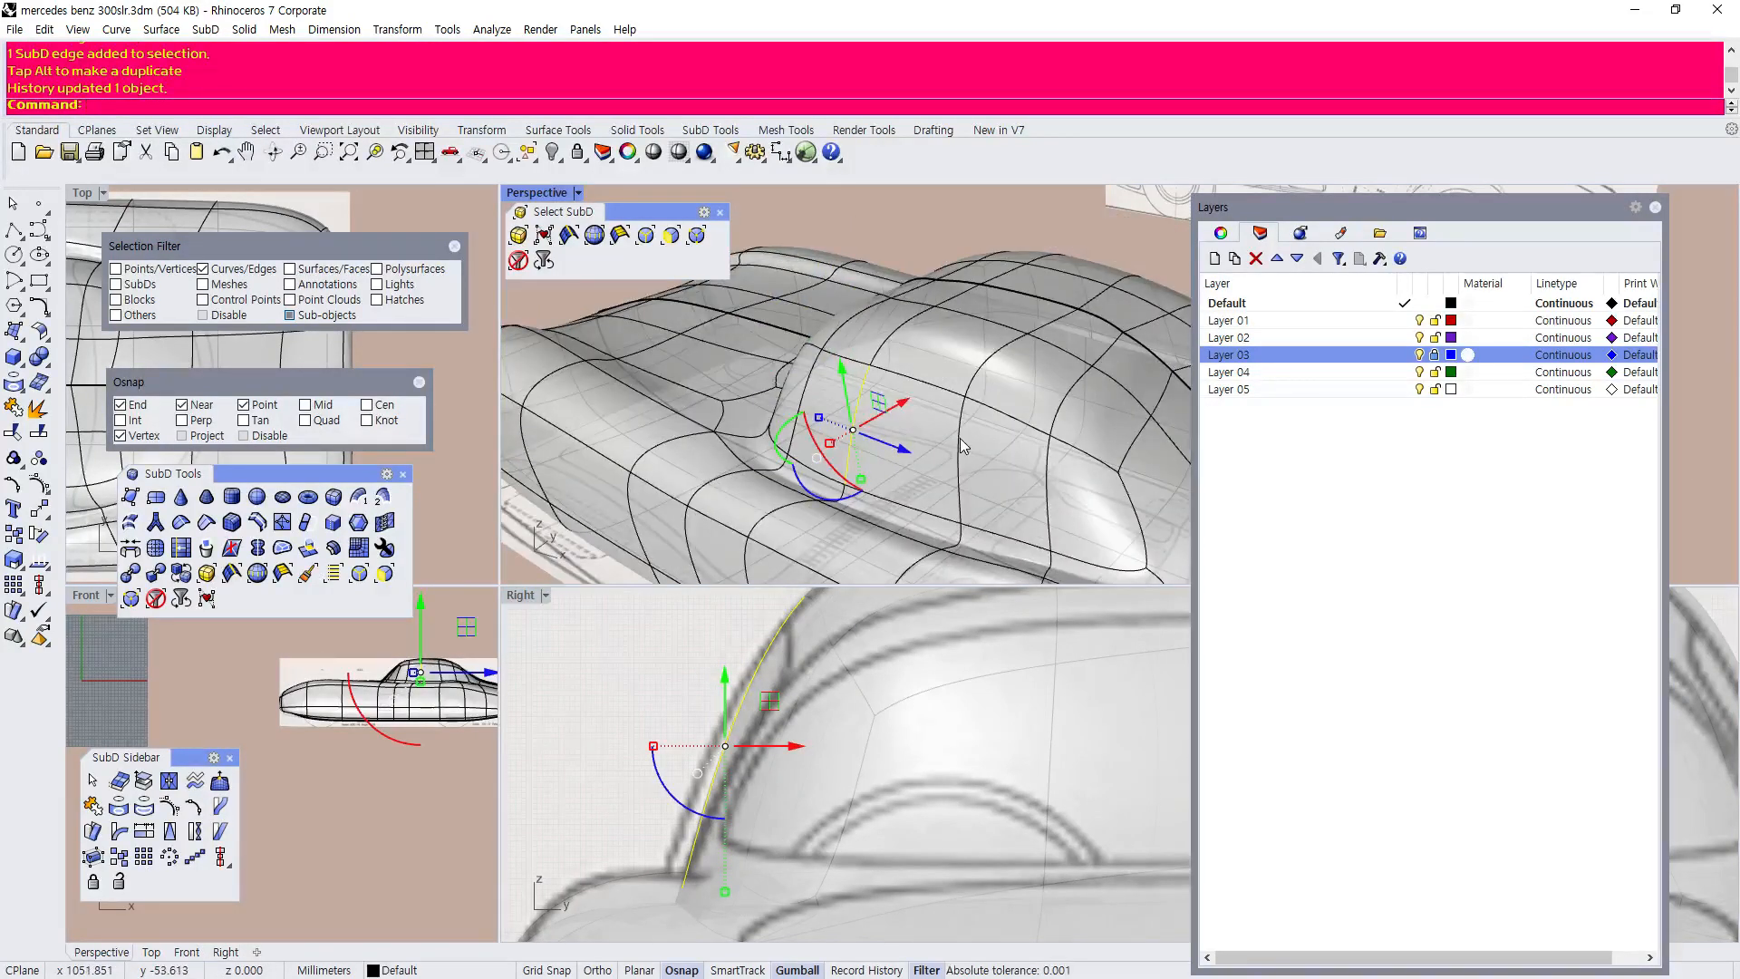
{"action": "left_click", "coordinate": [960, 436]}
{"action": "left_click_drag", "start_coordinate": [1001, 441], "coordinate": [981, 456]}
{"action": "right_click_drag", "start_coordinate": [980, 456], "coordinate": [901, 481]}
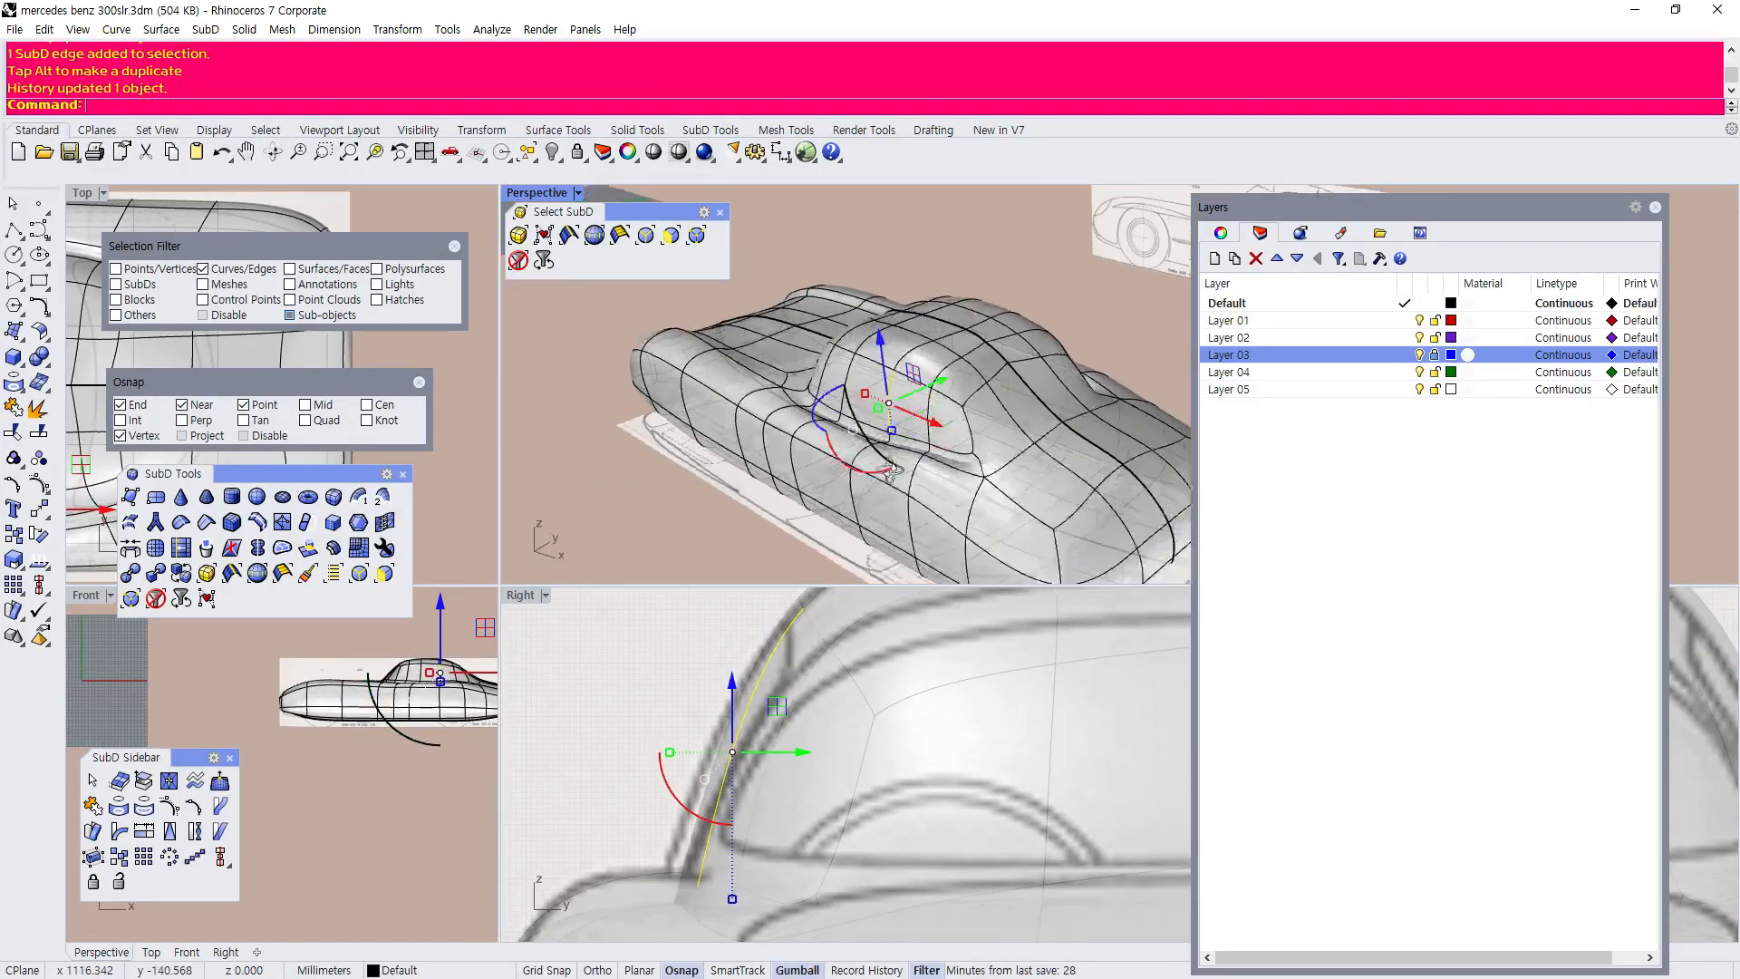
Select three SubD vertices along the cabin's base, move them outward and raise them slightly to the blueprint's fender junction, and clear the selection.
{"action": "scroll", "coordinate": [870, 444], "scroll_direction": "up", "scroll_amount": 5}
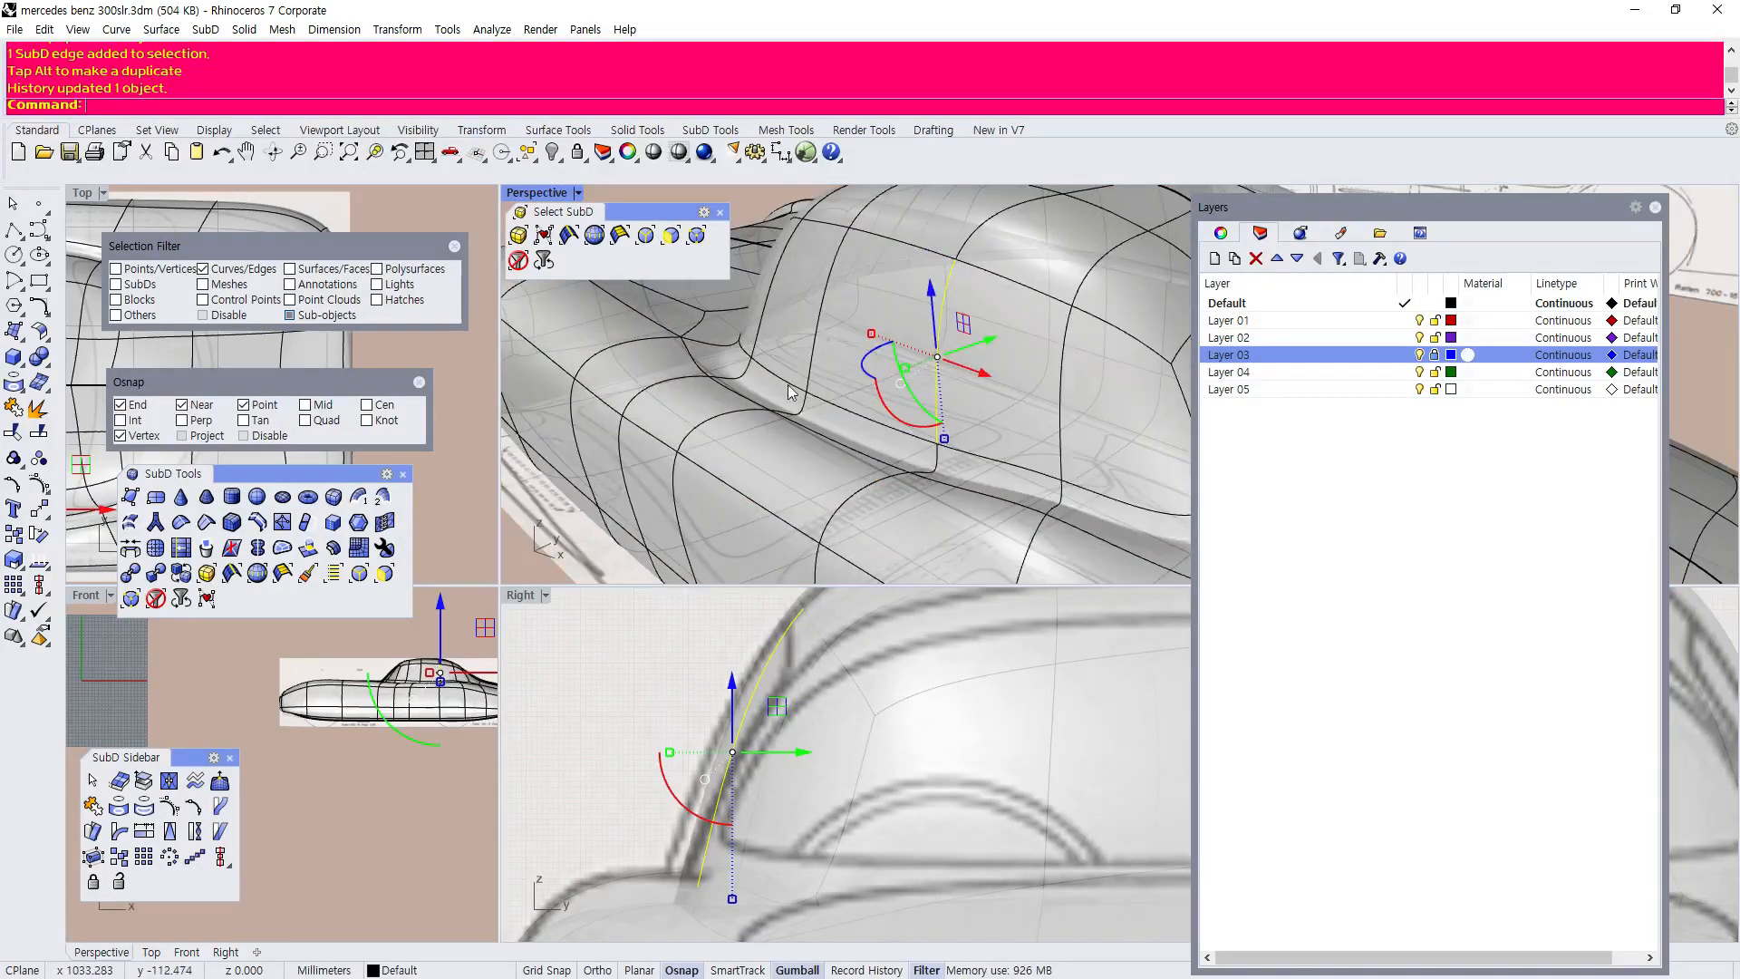
{"action": "left_click", "coordinate": [697, 236]}
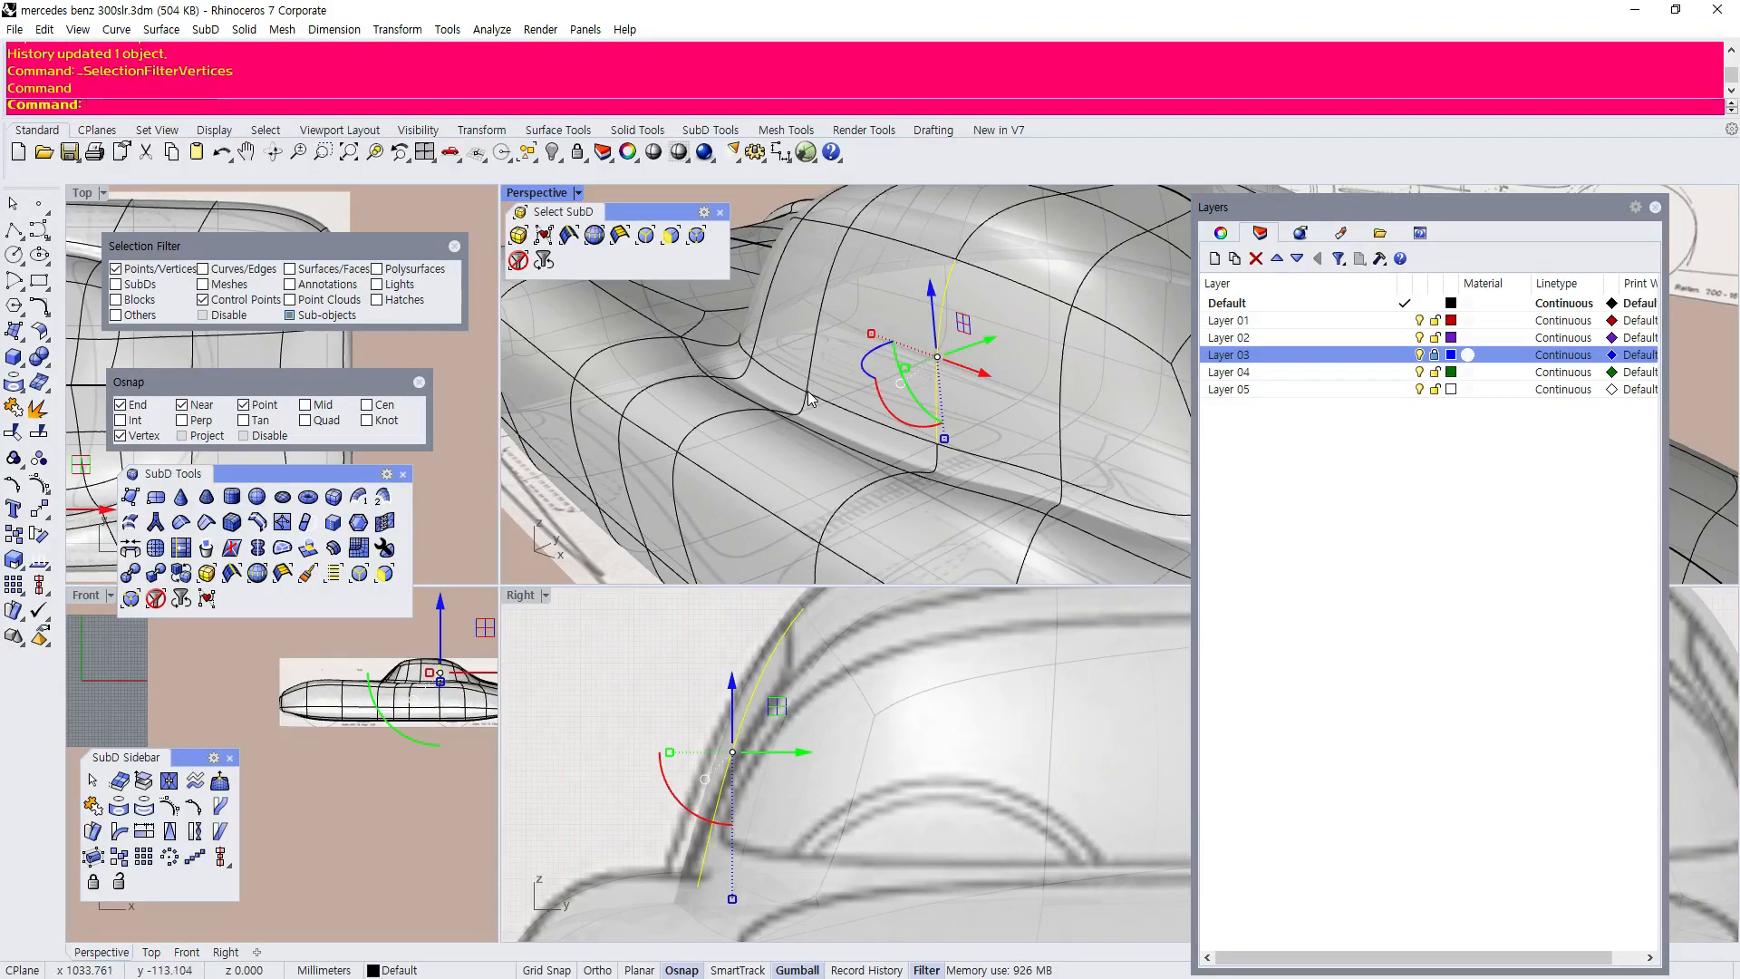
{"action": "left_click", "coordinate": [808, 396]}
{"action": "left_click", "coordinate": [937, 444], "text": "shift"}
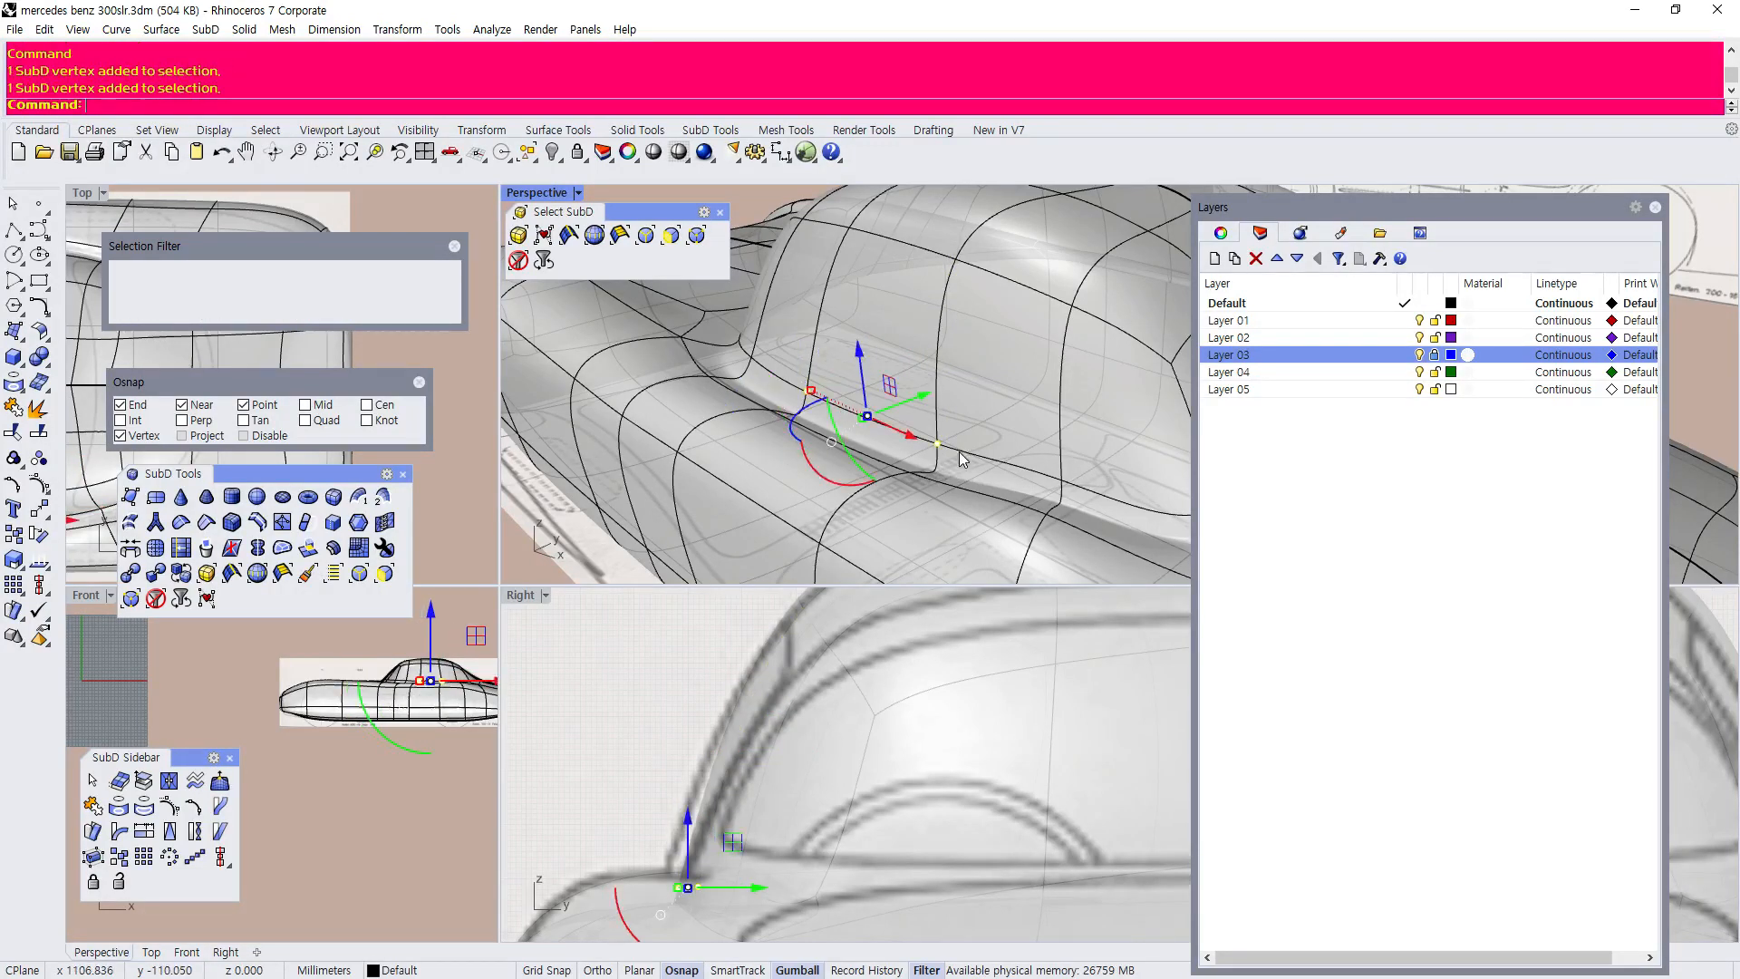
{"action": "left_click", "coordinate": [1062, 480], "text": "shift"}
{"action": "left_click_drag", "start_coordinate": [780, 886], "coordinate": [756, 886]}
{"action": "scroll", "coordinate": [654, 897], "scroll_direction": "down", "scroll_amount": 4}
{"action": "right_click_drag", "start_coordinate": [654, 897], "coordinate": [662, 824]}
{"action": "left_click_drag", "start_coordinate": [723, 761], "coordinate": [724, 737]}
{"action": "scroll", "coordinate": [715, 726], "scroll_direction": "down", "scroll_amount": 4}
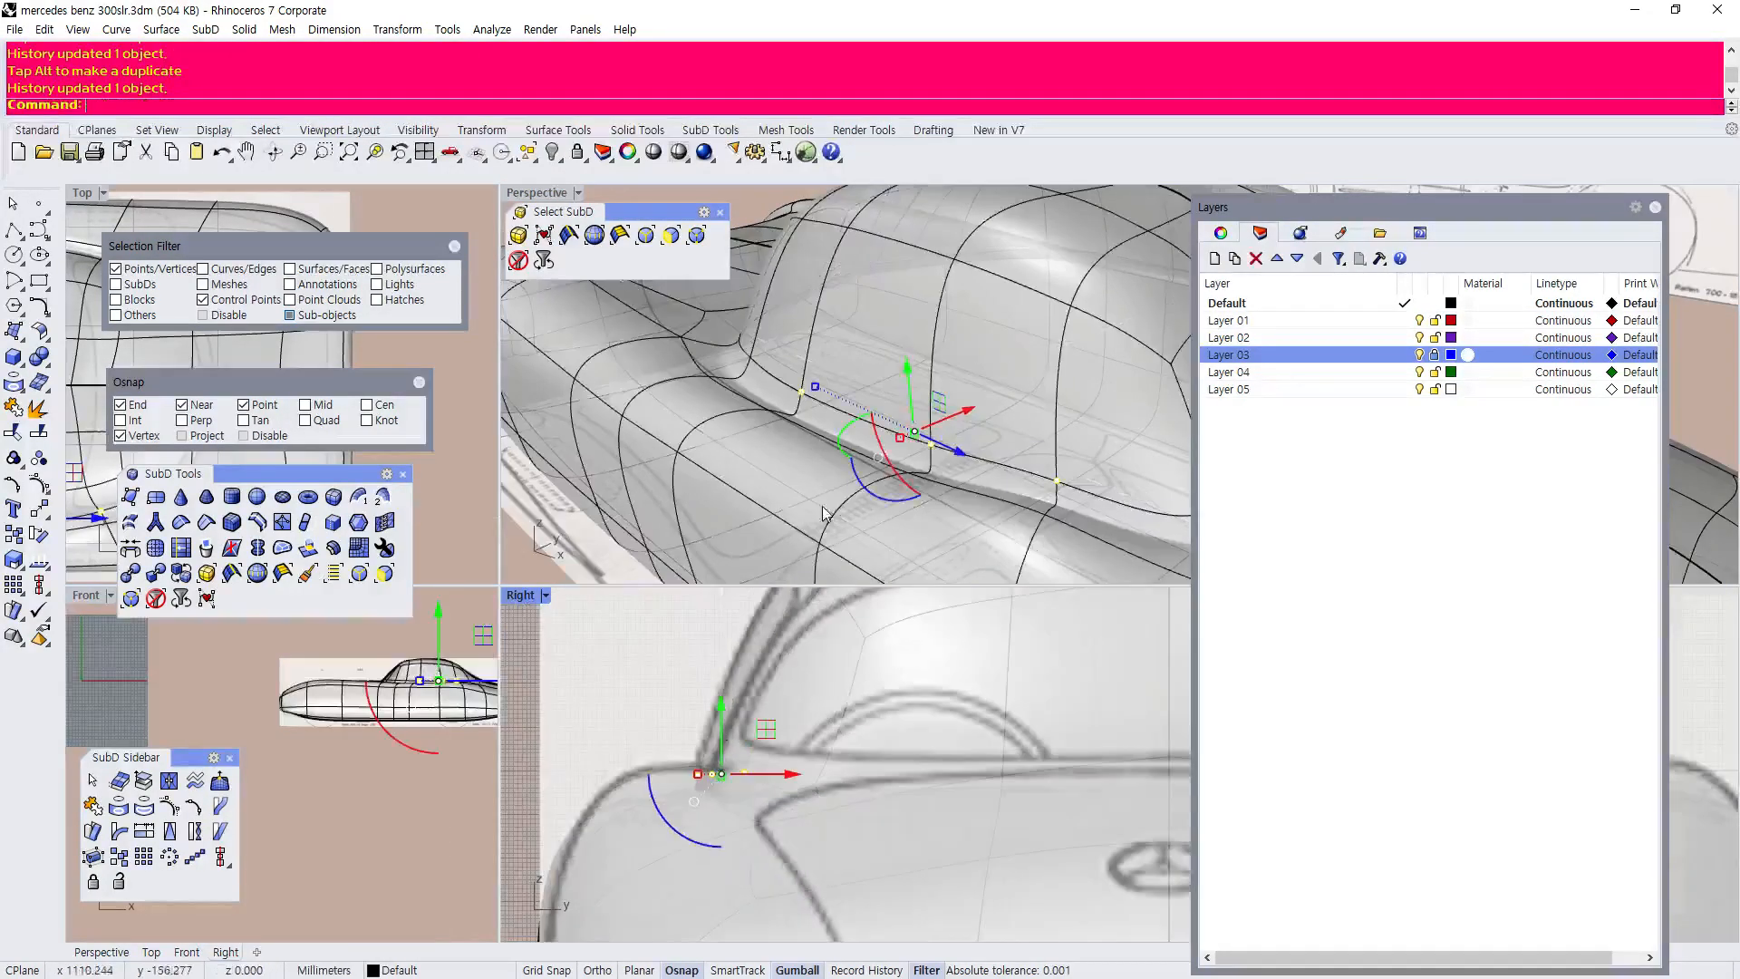
{"action": "scroll", "coordinate": [834, 453], "scroll_direction": "down", "scroll_amount": 10}
{"action": "left_click", "coordinate": [641, 504]}
Examine the fender outline against the rear-view blueprint and select the SubD edge along the top of the front fender.
{"action": "scroll", "coordinate": [711, 735], "scroll_direction": "down", "scroll_amount": 12}
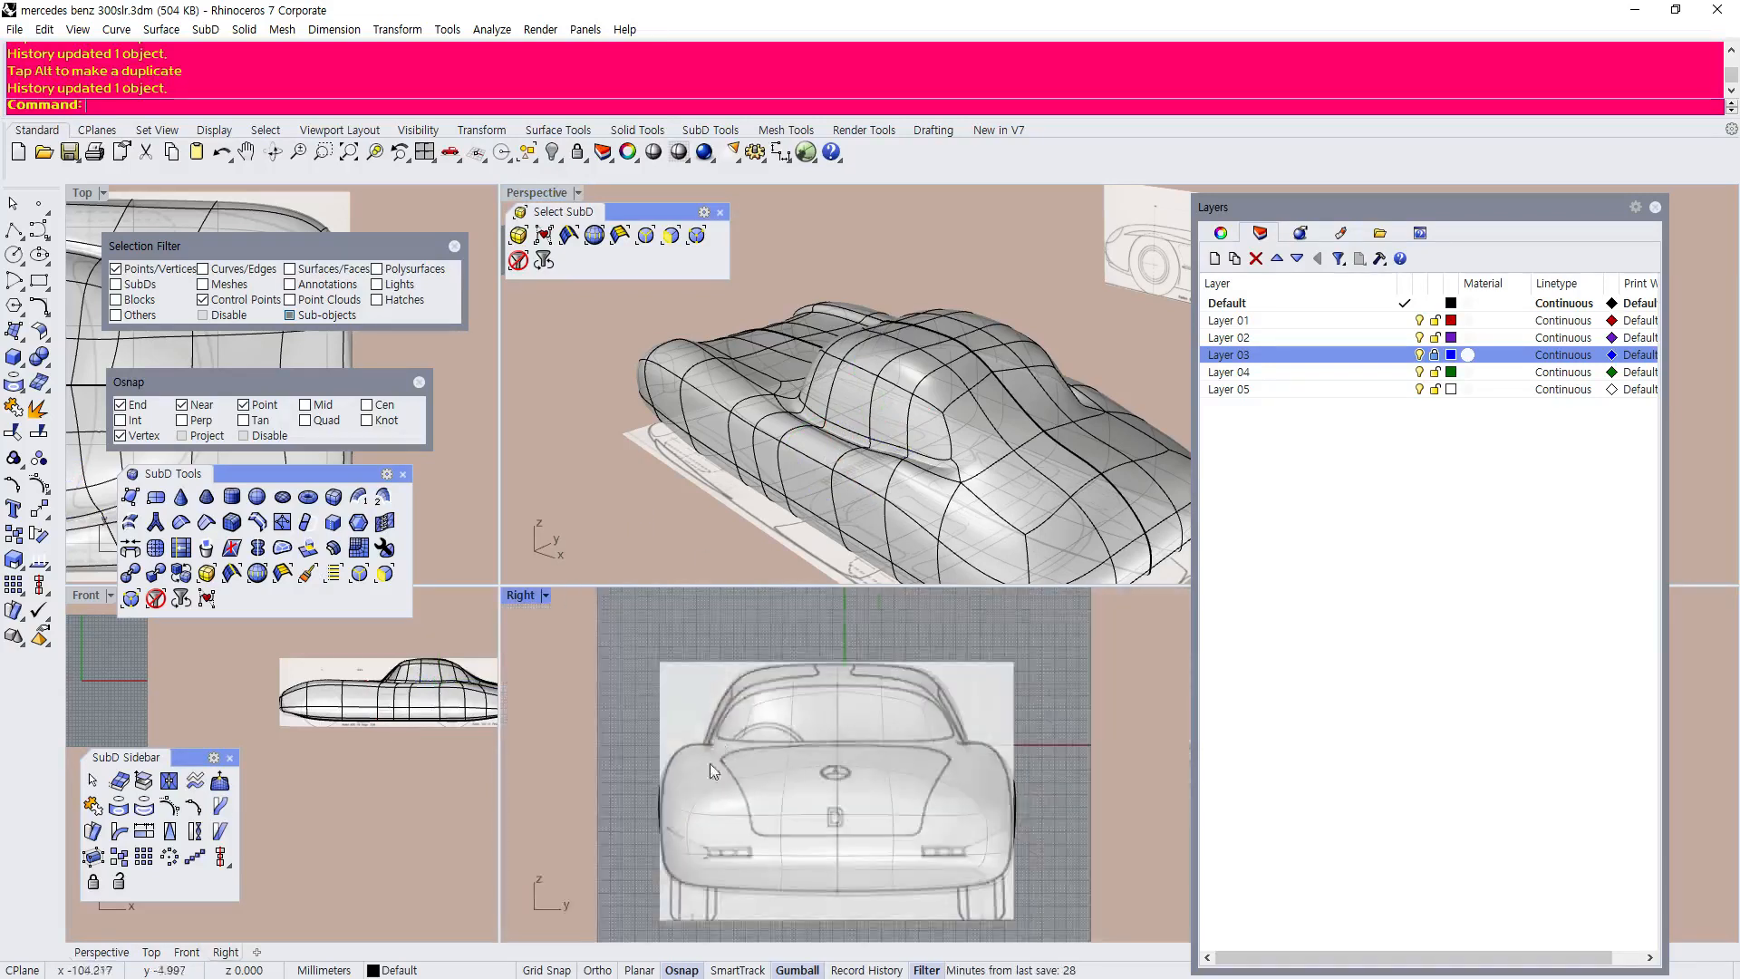
{"action": "scroll", "coordinate": [715, 736], "scroll_direction": "up", "scroll_amount": 7}
{"action": "right_click_drag", "start_coordinate": [715, 736], "coordinate": [714, 681]}
{"action": "scroll", "coordinate": [660, 736], "scroll_direction": "up", "scroll_amount": 7}
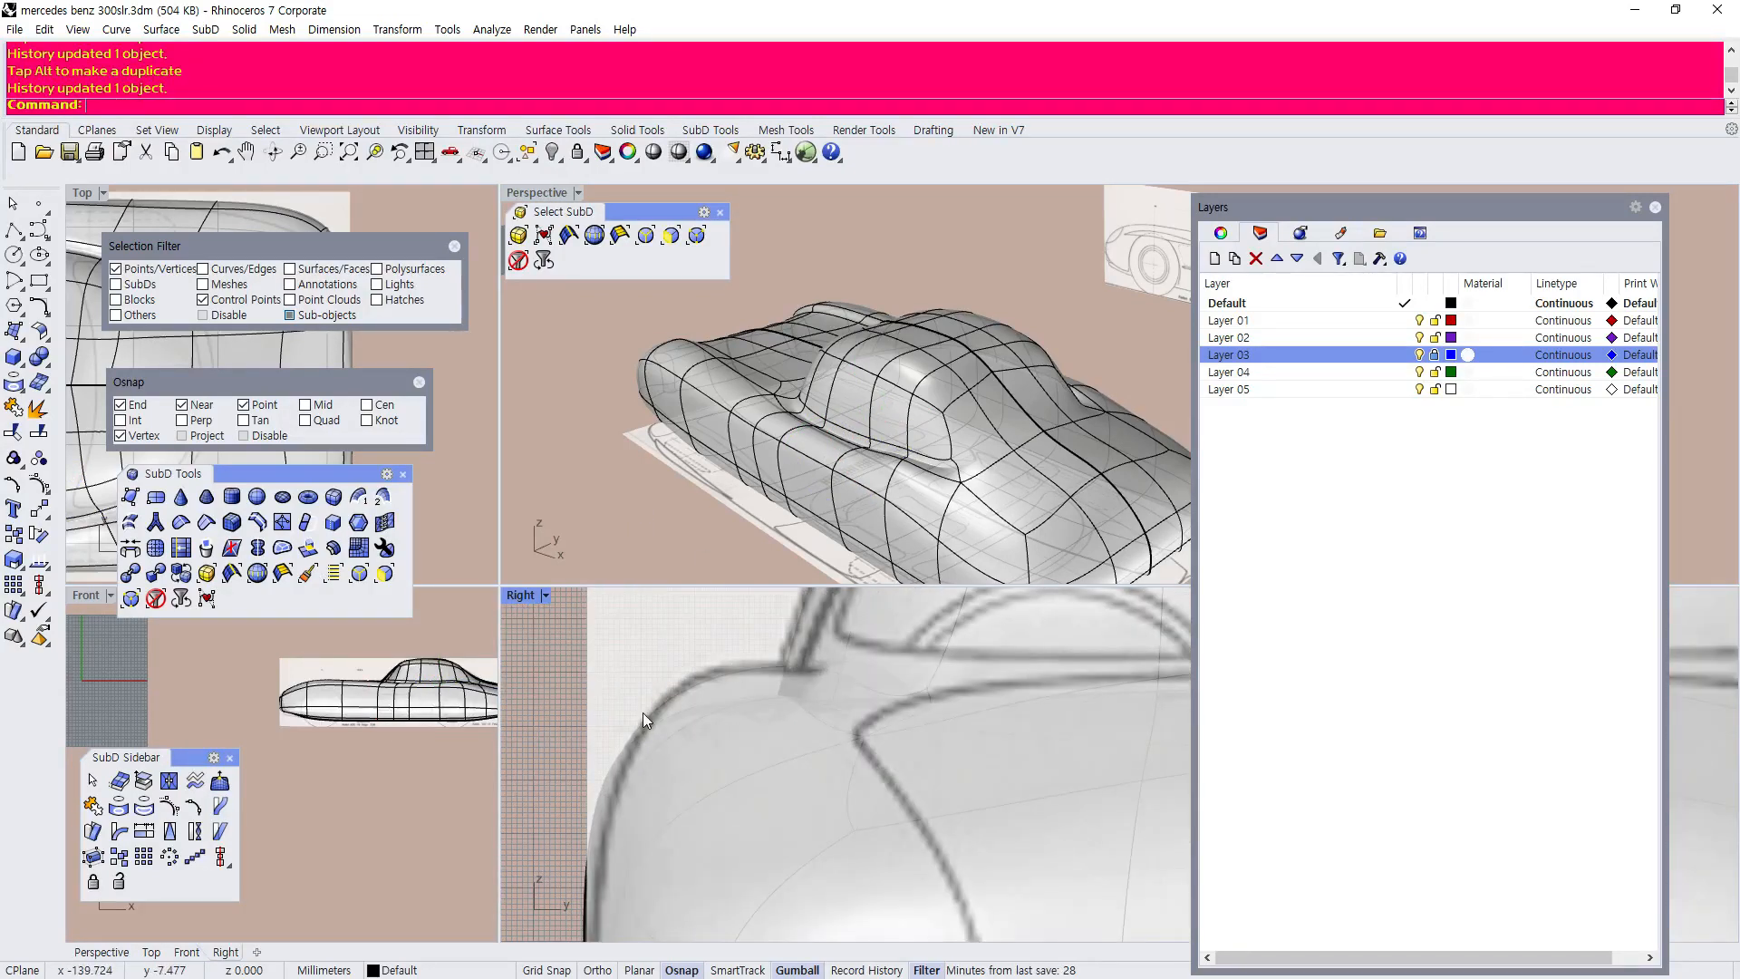
{"action": "right_click_drag", "start_coordinate": [774, 513], "coordinate": [671, 458]}
{"action": "scroll", "coordinate": [886, 446], "scroll_direction": "up", "scroll_amount": 4}
{"action": "scroll", "coordinate": [438, 720], "scroll_direction": "up", "scroll_amount": 3}
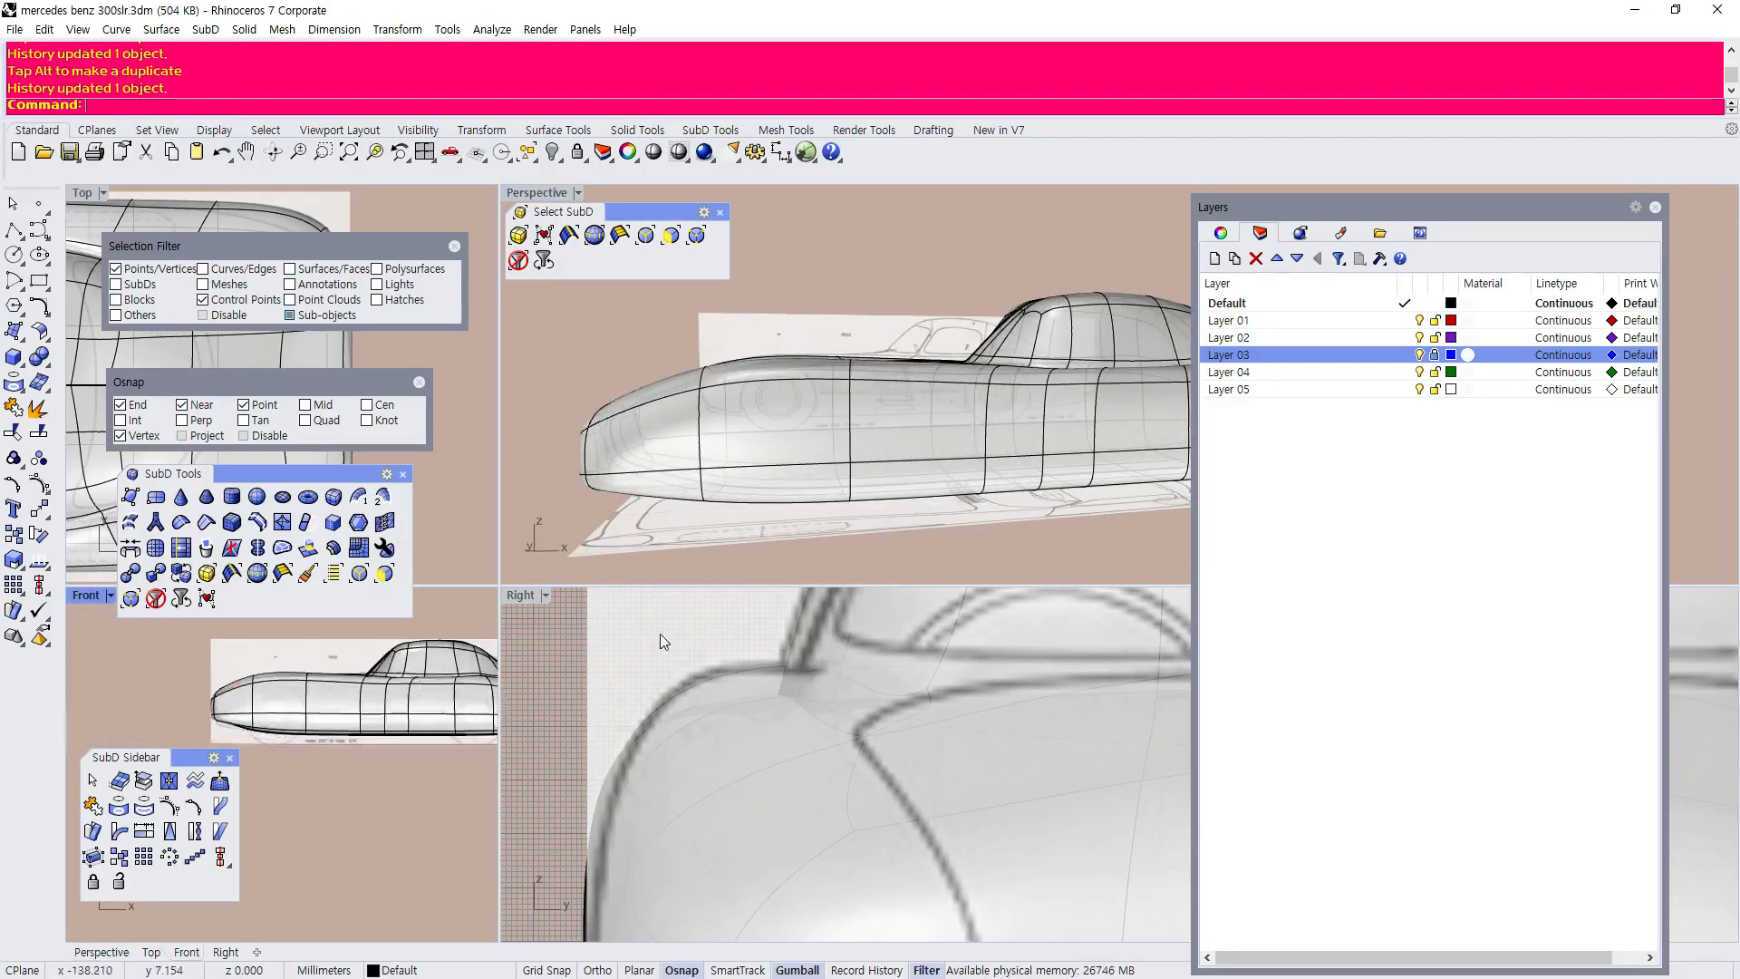
{"action": "right_click_drag", "start_coordinate": [748, 358], "coordinate": [788, 446]}
{"action": "scroll", "coordinate": [797, 426], "scroll_direction": "up", "scroll_amount": 3}
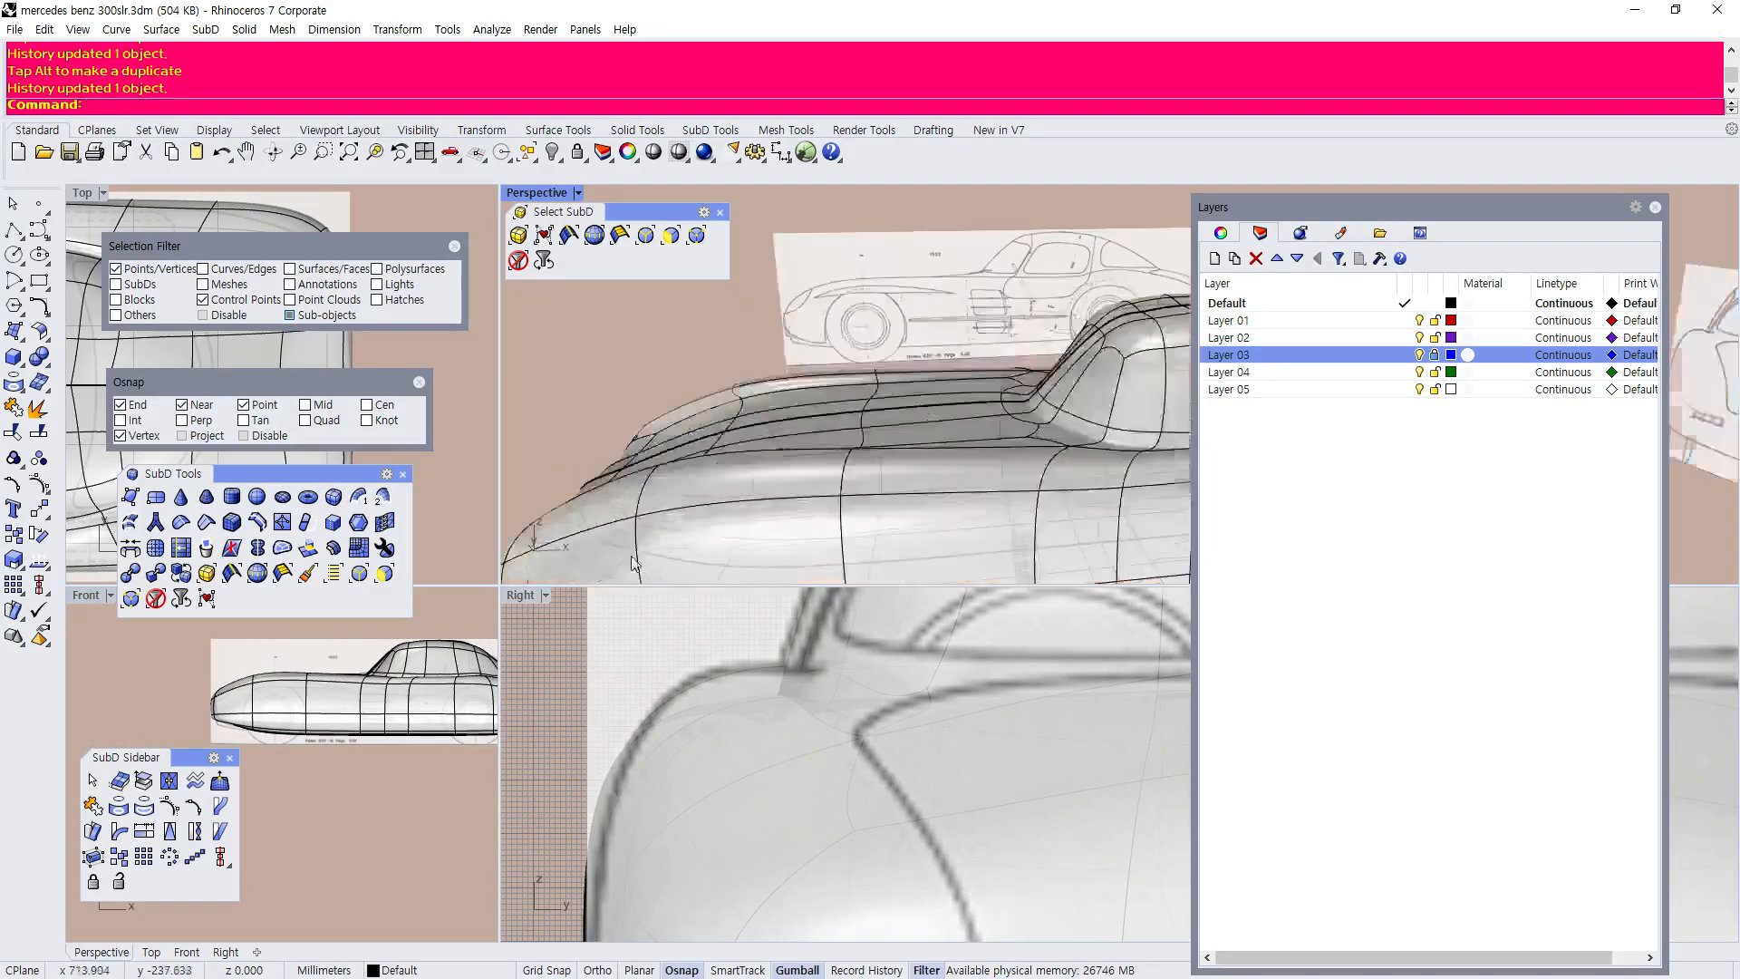
{"action": "left_click", "coordinate": [755, 452]}
{"action": "scroll", "coordinate": [806, 650], "scroll_direction": "up", "scroll_amount": 1}
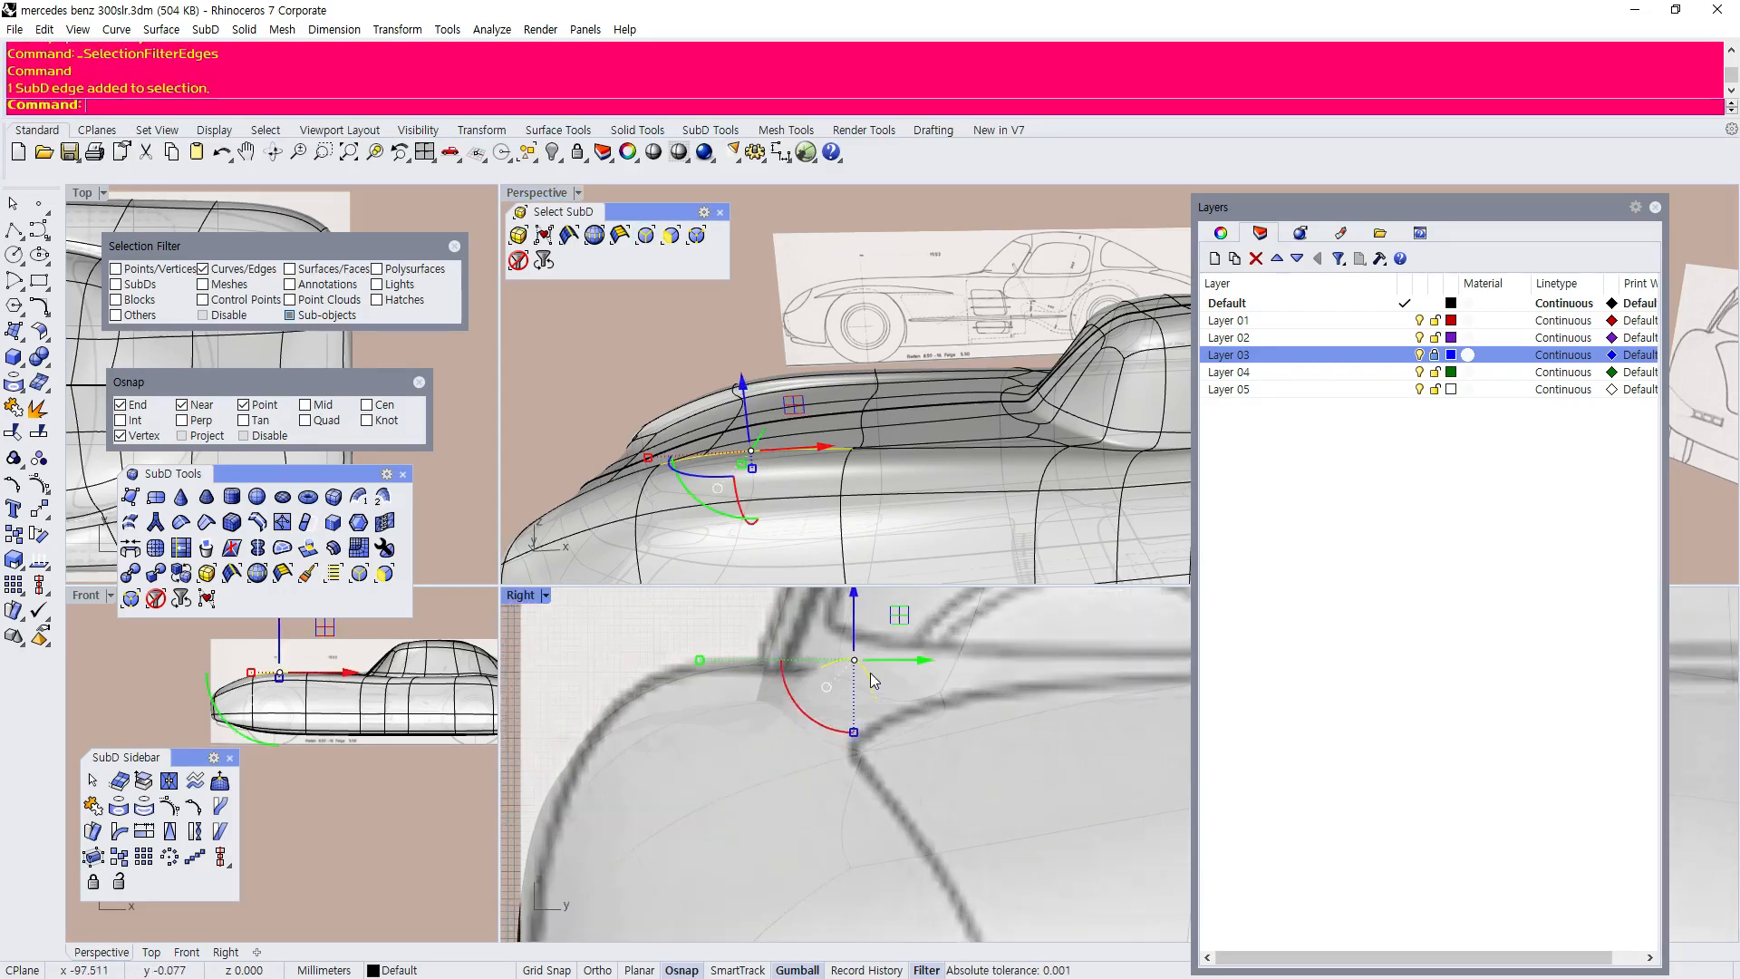
Select the SubD edge across the top of the rear fender and raise it in the Right view to the blueprint's fender curve.
{"action": "scroll", "coordinate": [802, 399], "scroll_direction": "down", "scroll_amount": 7}
{"action": "scroll", "coordinate": [915, 433], "scroll_direction": "up", "scroll_amount": 6}
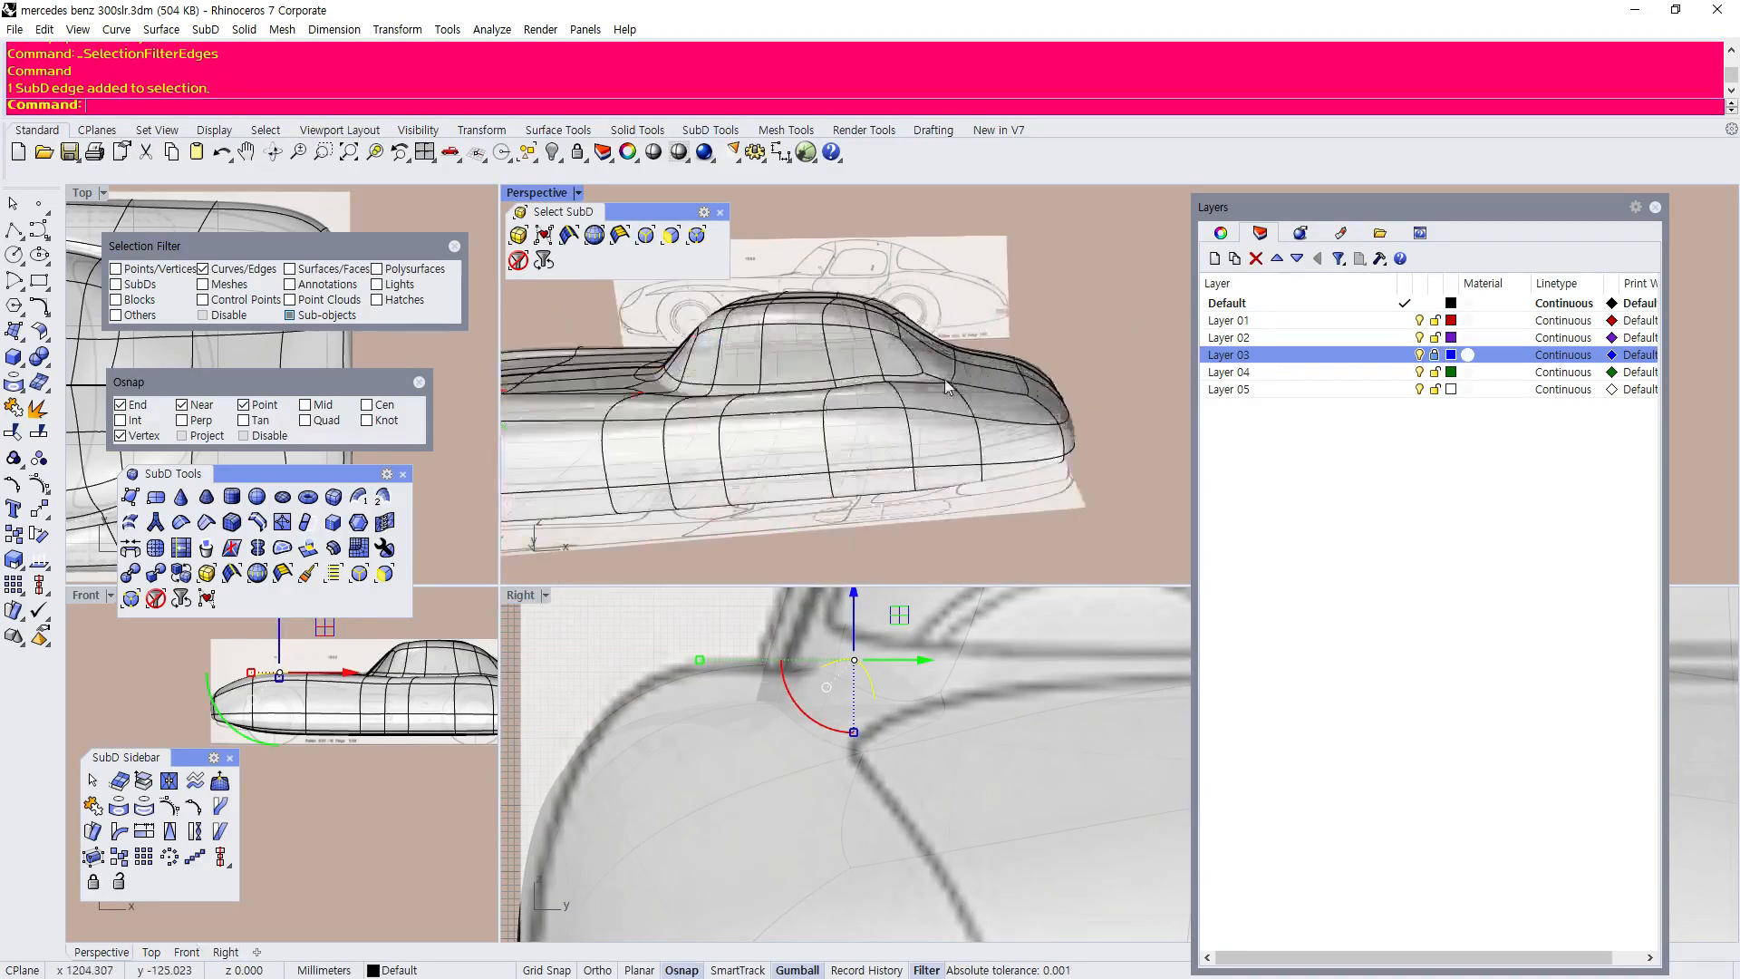
{"action": "right_click_drag", "start_coordinate": [948, 385], "coordinate": [904, 429]}
{"action": "scroll", "coordinate": [904, 430], "scroll_direction": "up", "scroll_amount": 4}
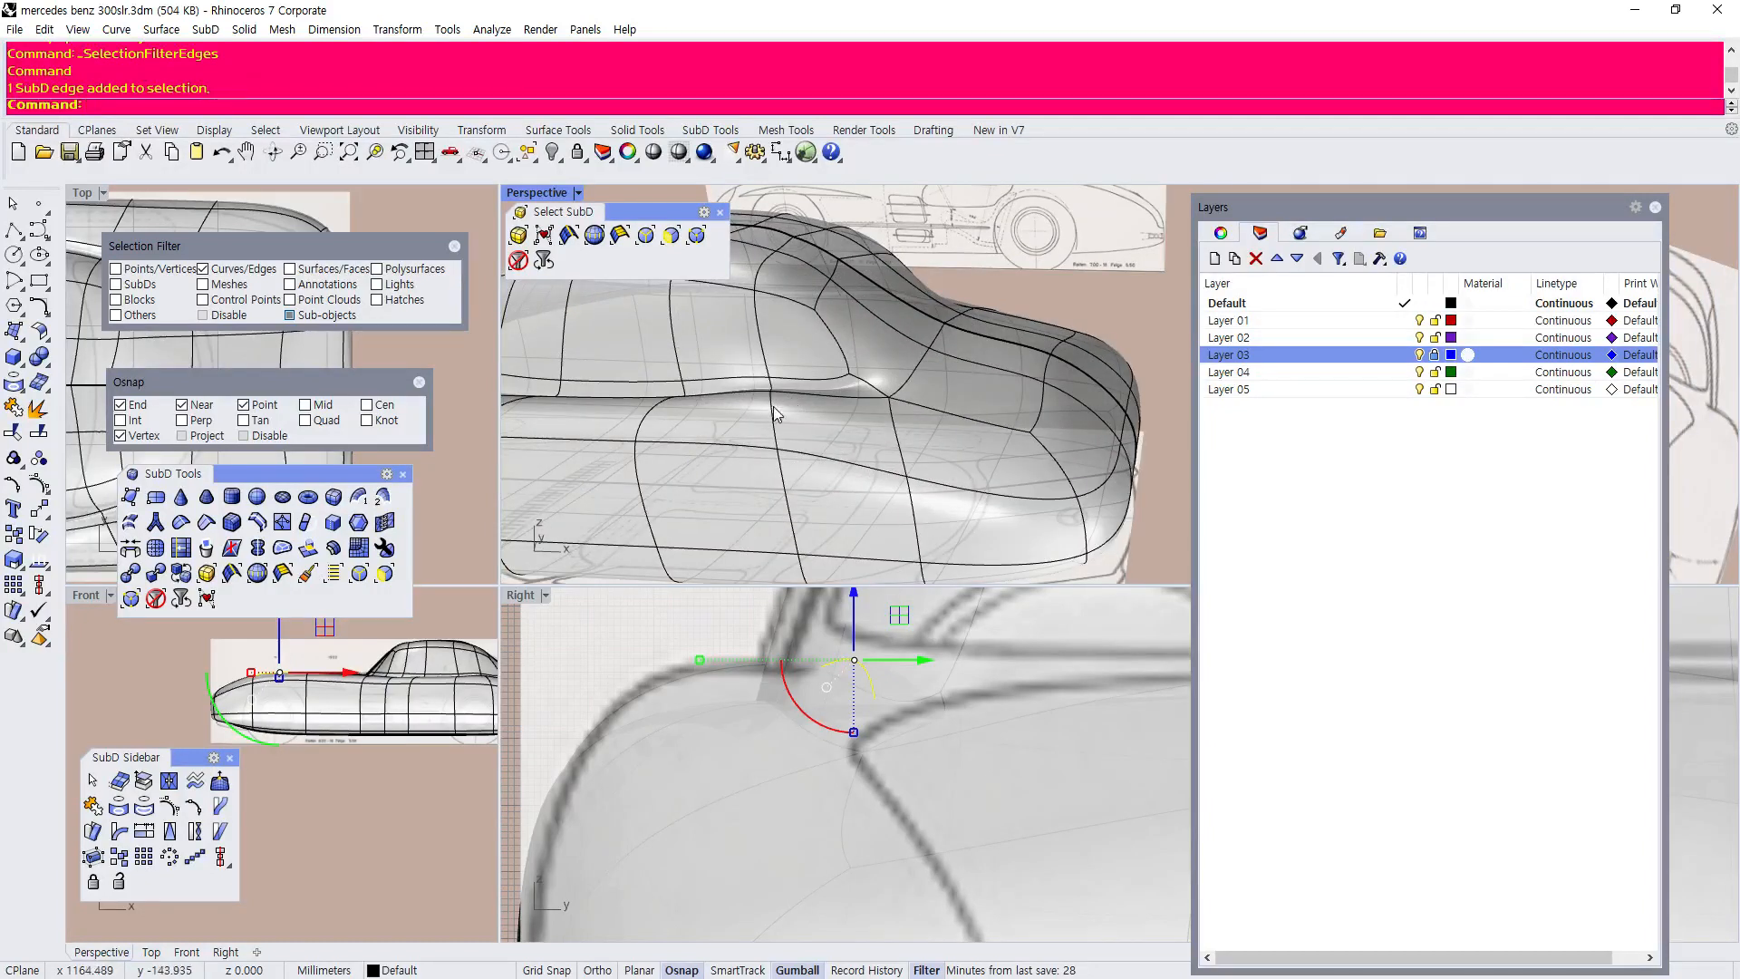
{"action": "left_click", "coordinate": [773, 406]}
{"action": "left_click", "coordinate": [839, 469]}
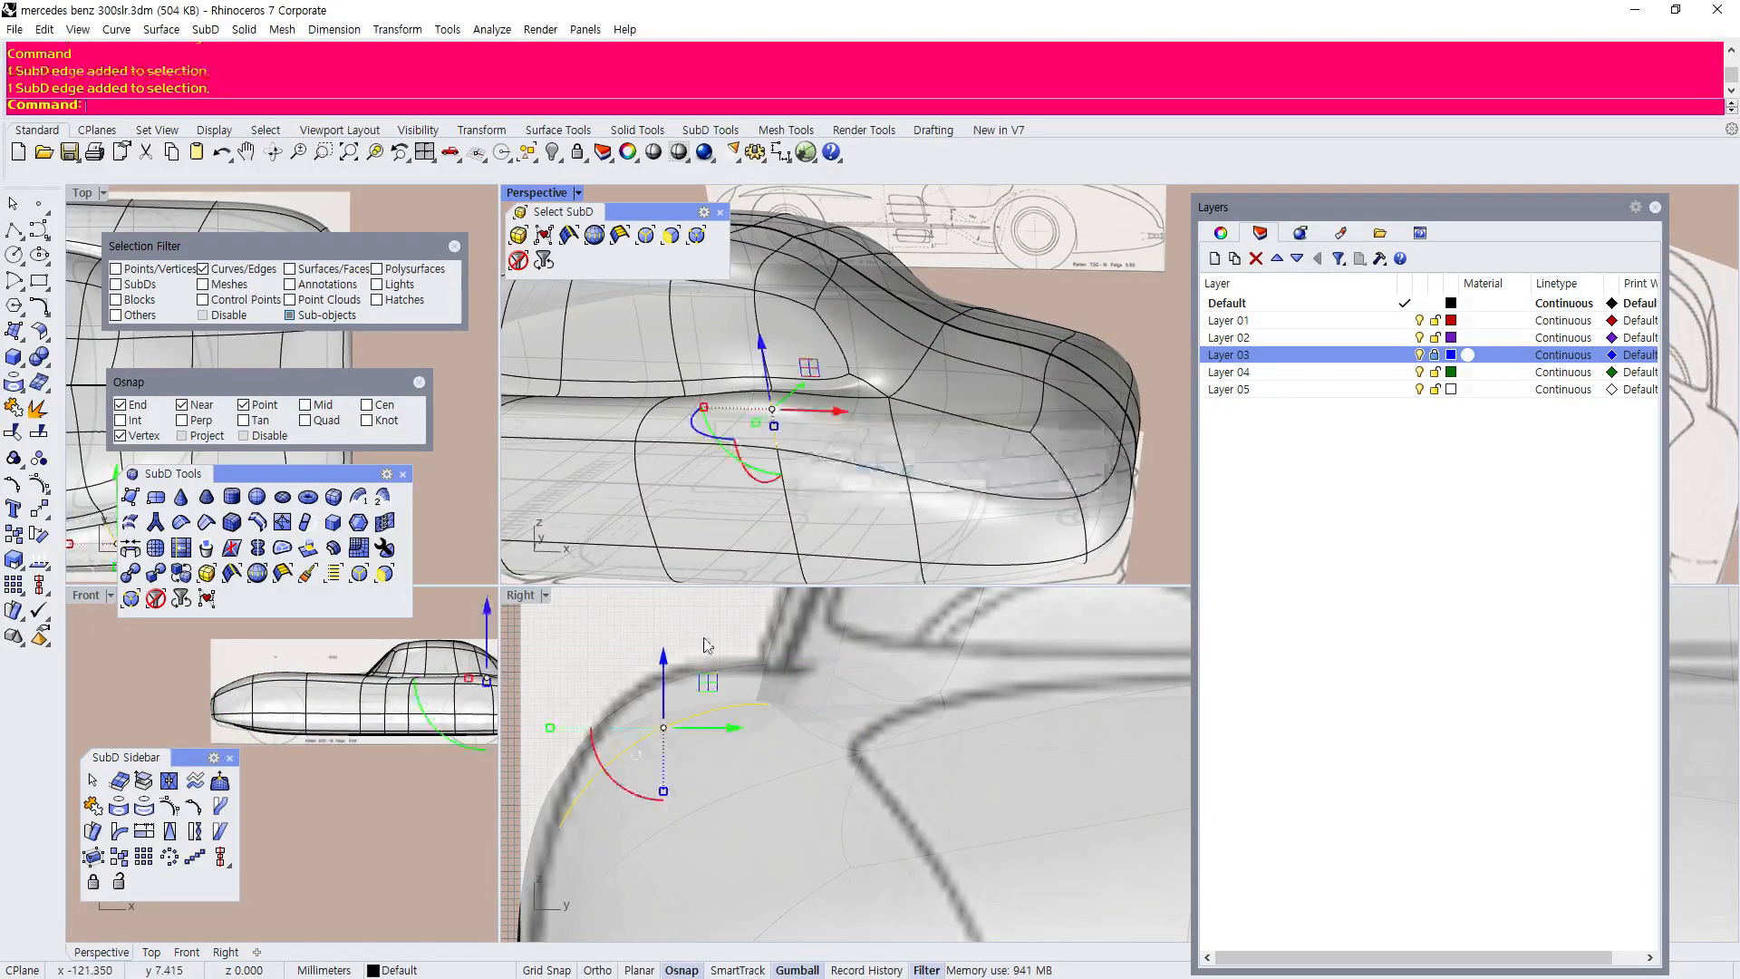
{"action": "left_click_drag", "start_coordinate": [664, 670], "coordinate": [669, 619]}
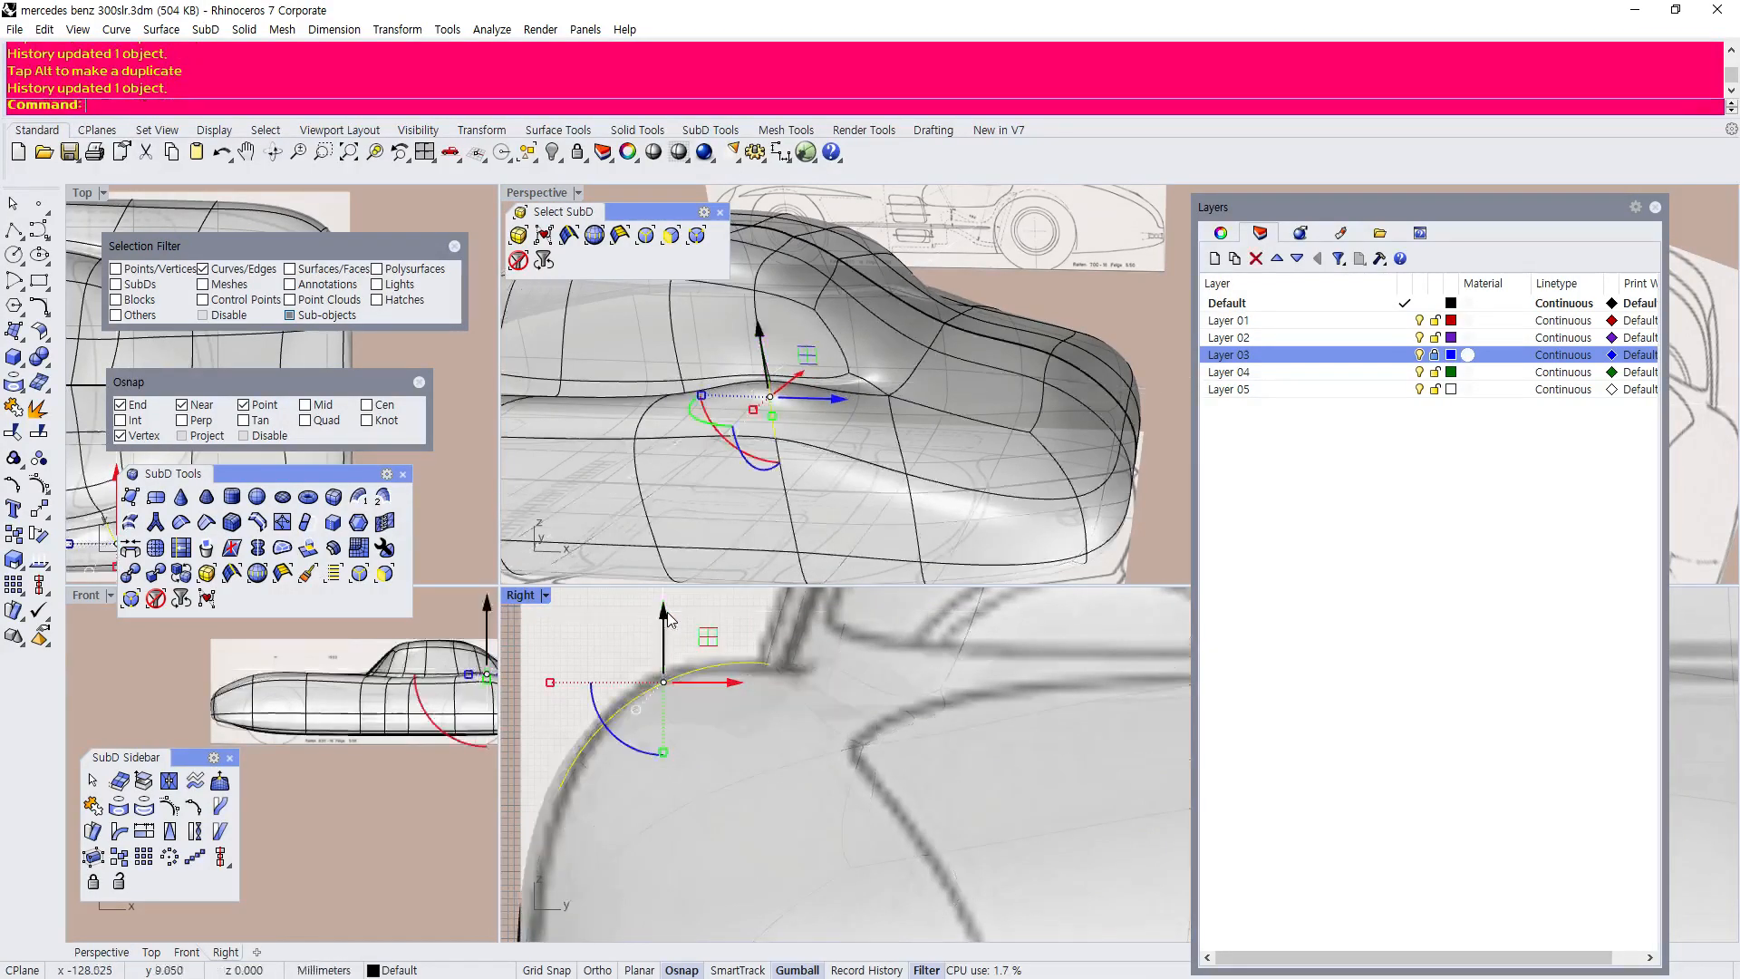
Try to raise the far-side rear body edge picked in the Front view, and undo the move.
{"action": "right_click_drag", "start_coordinate": [803, 448], "coordinate": [877, 429]}
{"action": "scroll", "coordinate": [878, 429], "scroll_direction": "down", "scroll_amount": 5}
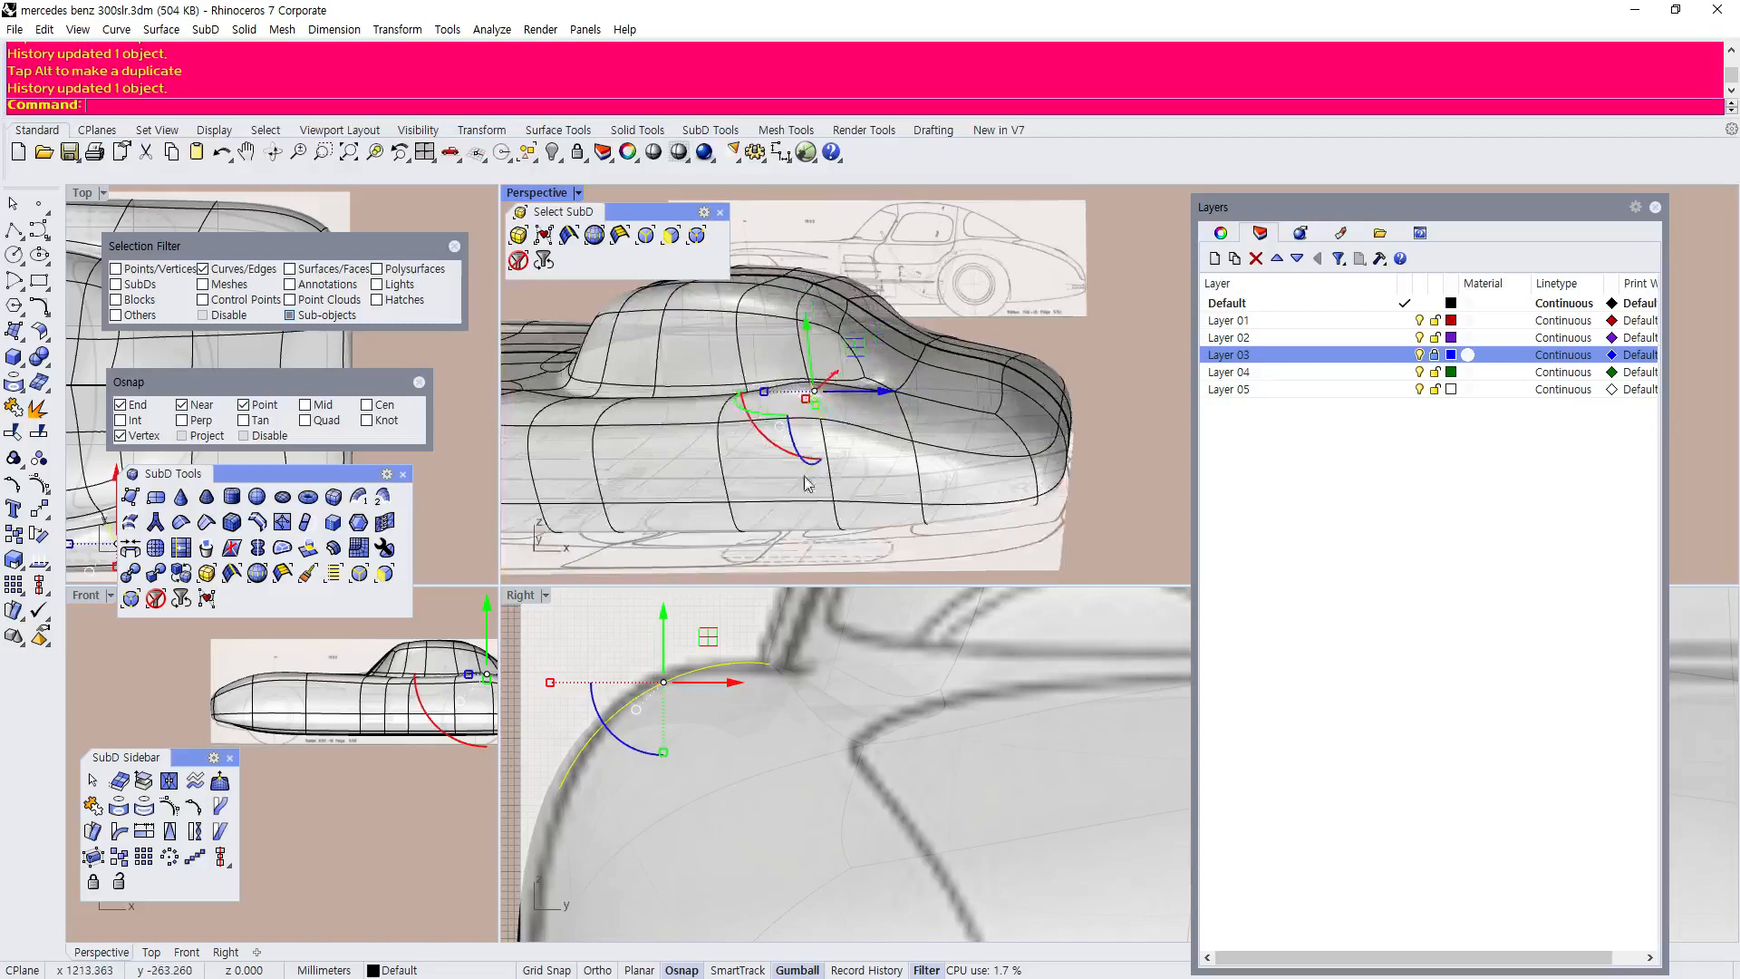
{"action": "scroll", "coordinate": [485, 713], "scroll_direction": "up", "scroll_amount": 3}
{"action": "scroll", "coordinate": [485, 713], "scroll_direction": "up", "scroll_amount": 4}
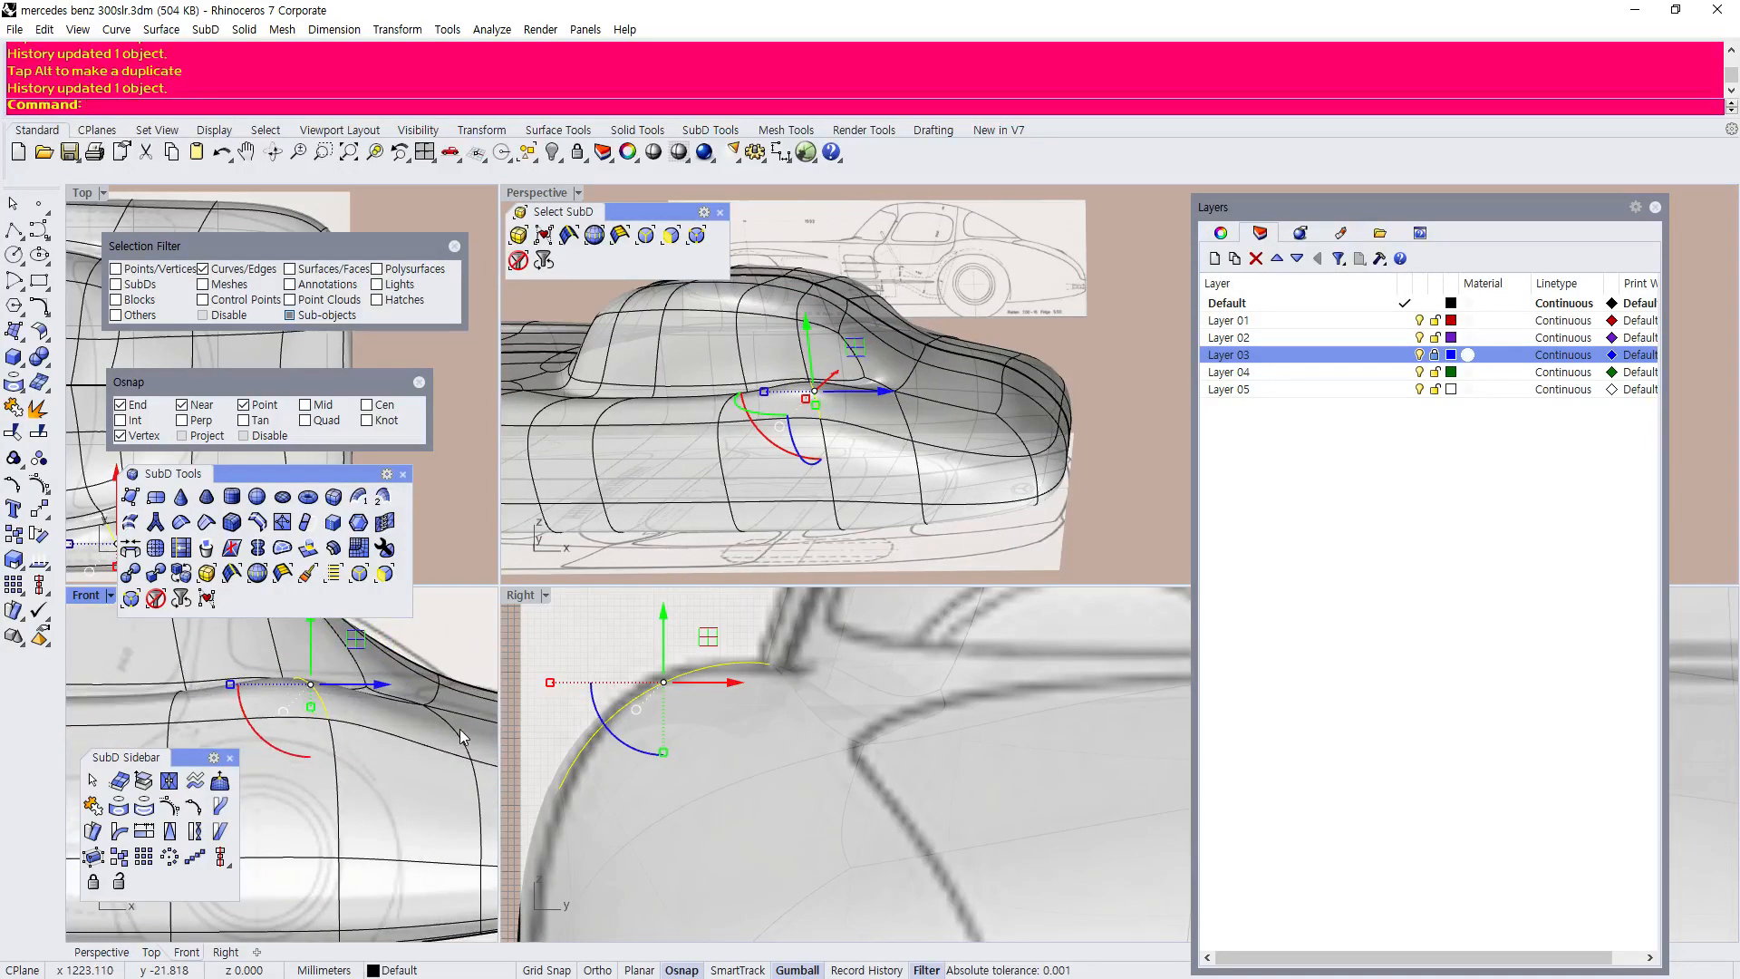
{"action": "left_click", "coordinate": [464, 745]}
{"action": "left_click", "coordinate": [532, 786]}
{"action": "left_click_drag", "start_coordinate": [464, 696], "coordinate": [464, 676]}
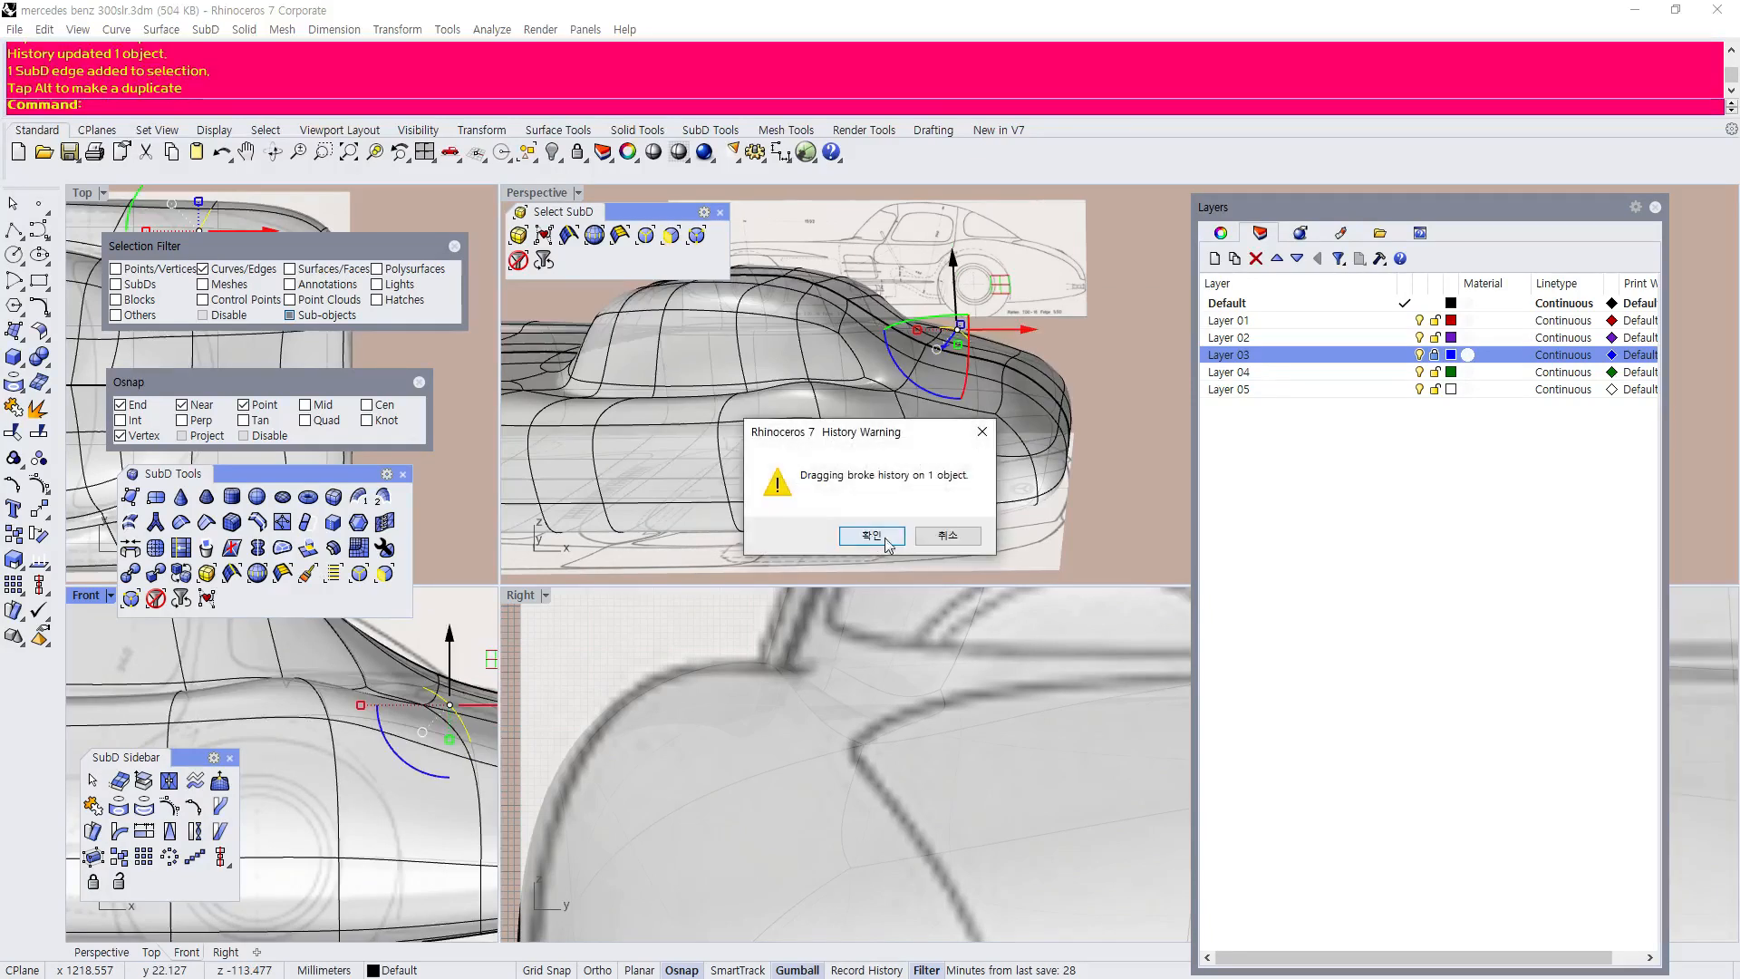
{"action": "left_click", "coordinate": [872, 535]}
{"action": "key", "text": "ctrl+z"}
Select the next cross edge toward the tail on the near rear fender, raise it in the Front view, and enlarge that viewport.
{"action": "left_click", "coordinate": [905, 424]}
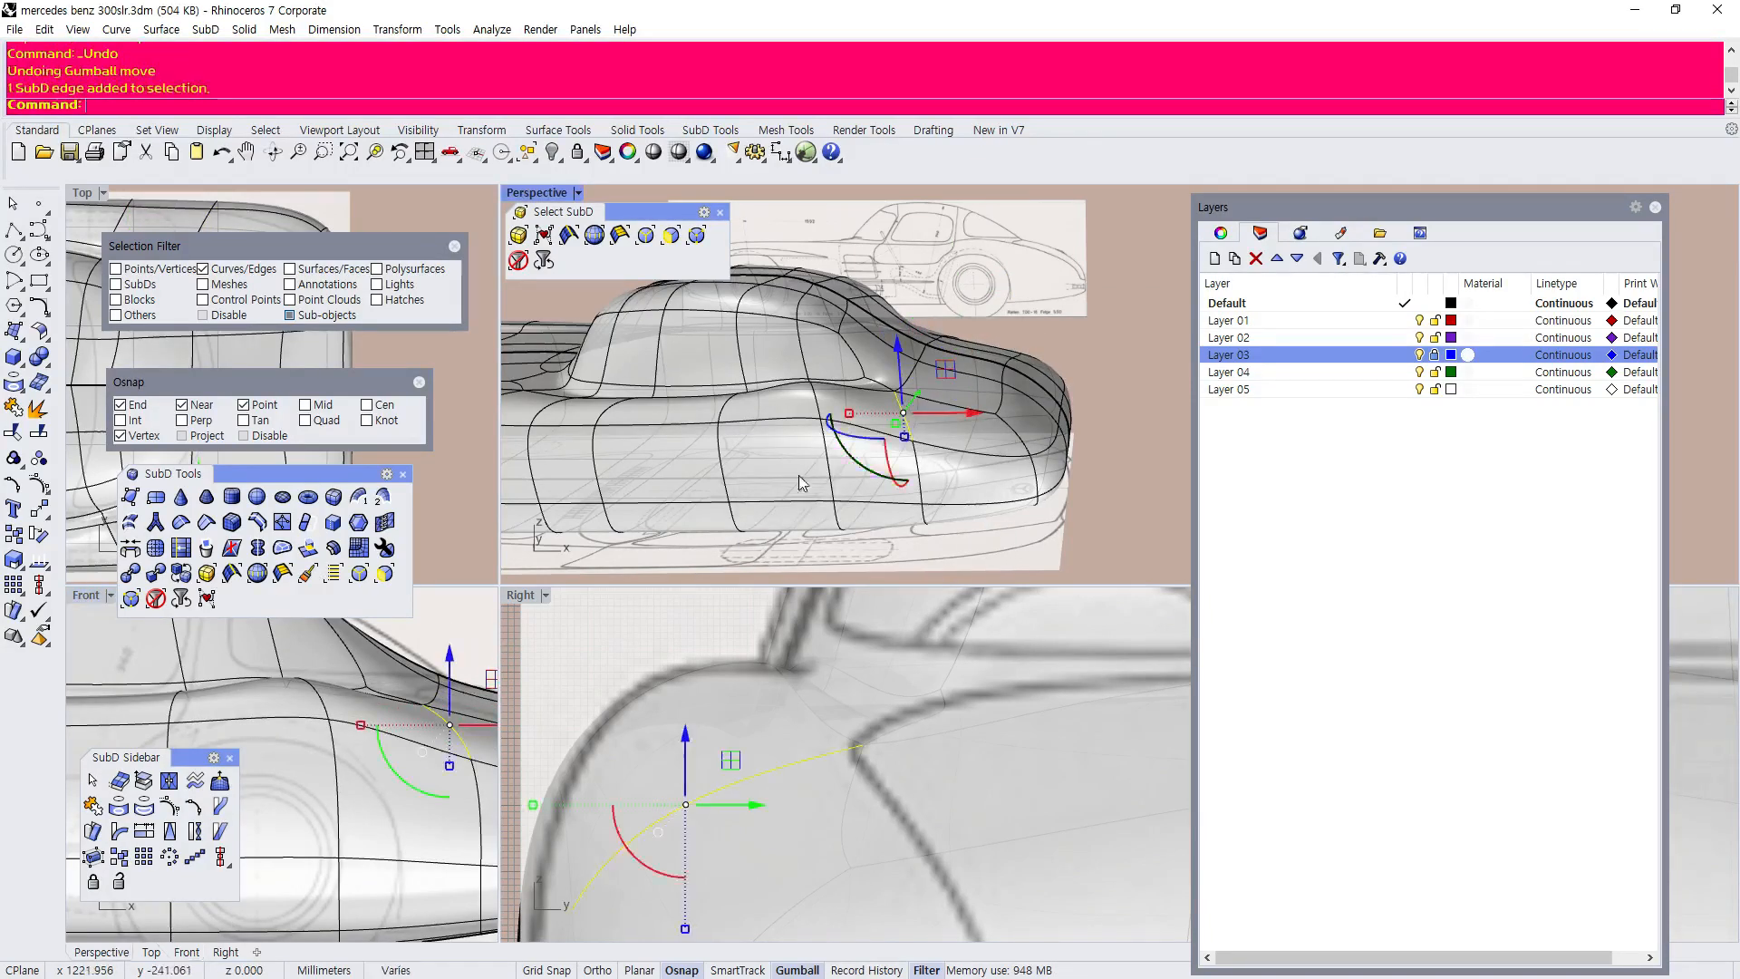
{"action": "mouse_move", "coordinate": [450, 675]}
{"action": "left_mouse_down"}
{"action": "mouse_move", "coordinate": [462, 641]}
{"action": "mouse_move", "coordinate": [428, 667]}
{"action": "left_mouse_up"}
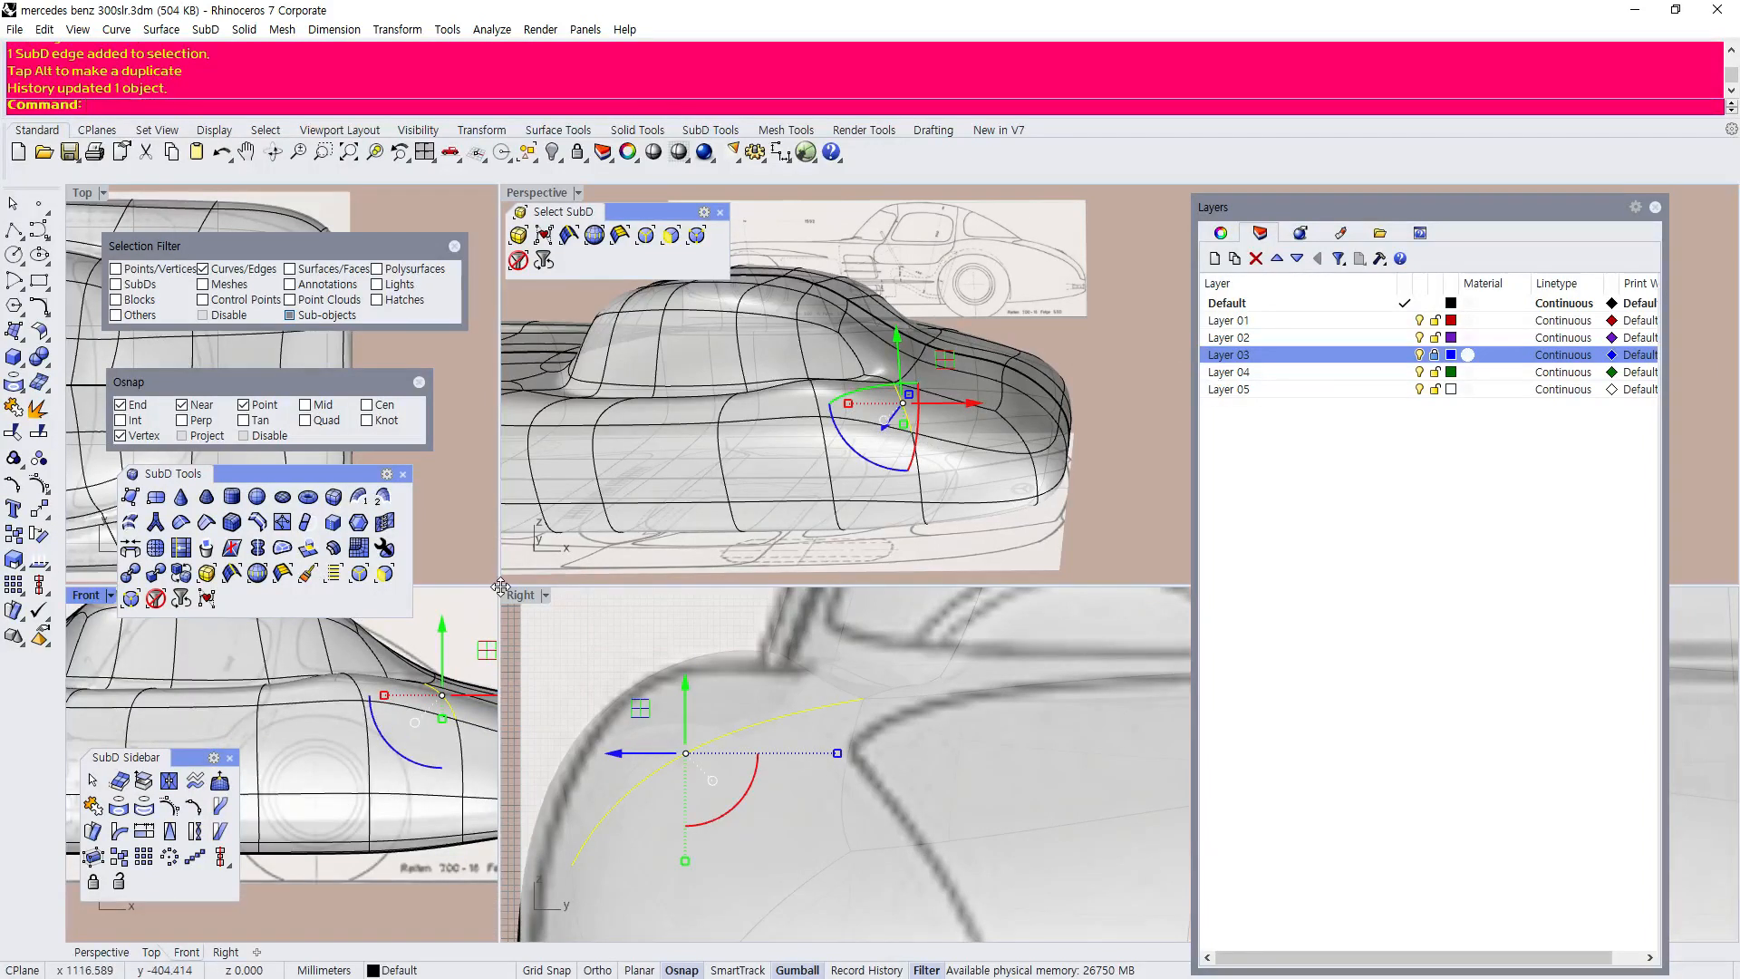
{"action": "left_click_drag", "start_coordinate": [500, 587], "coordinate": [555, 617]}
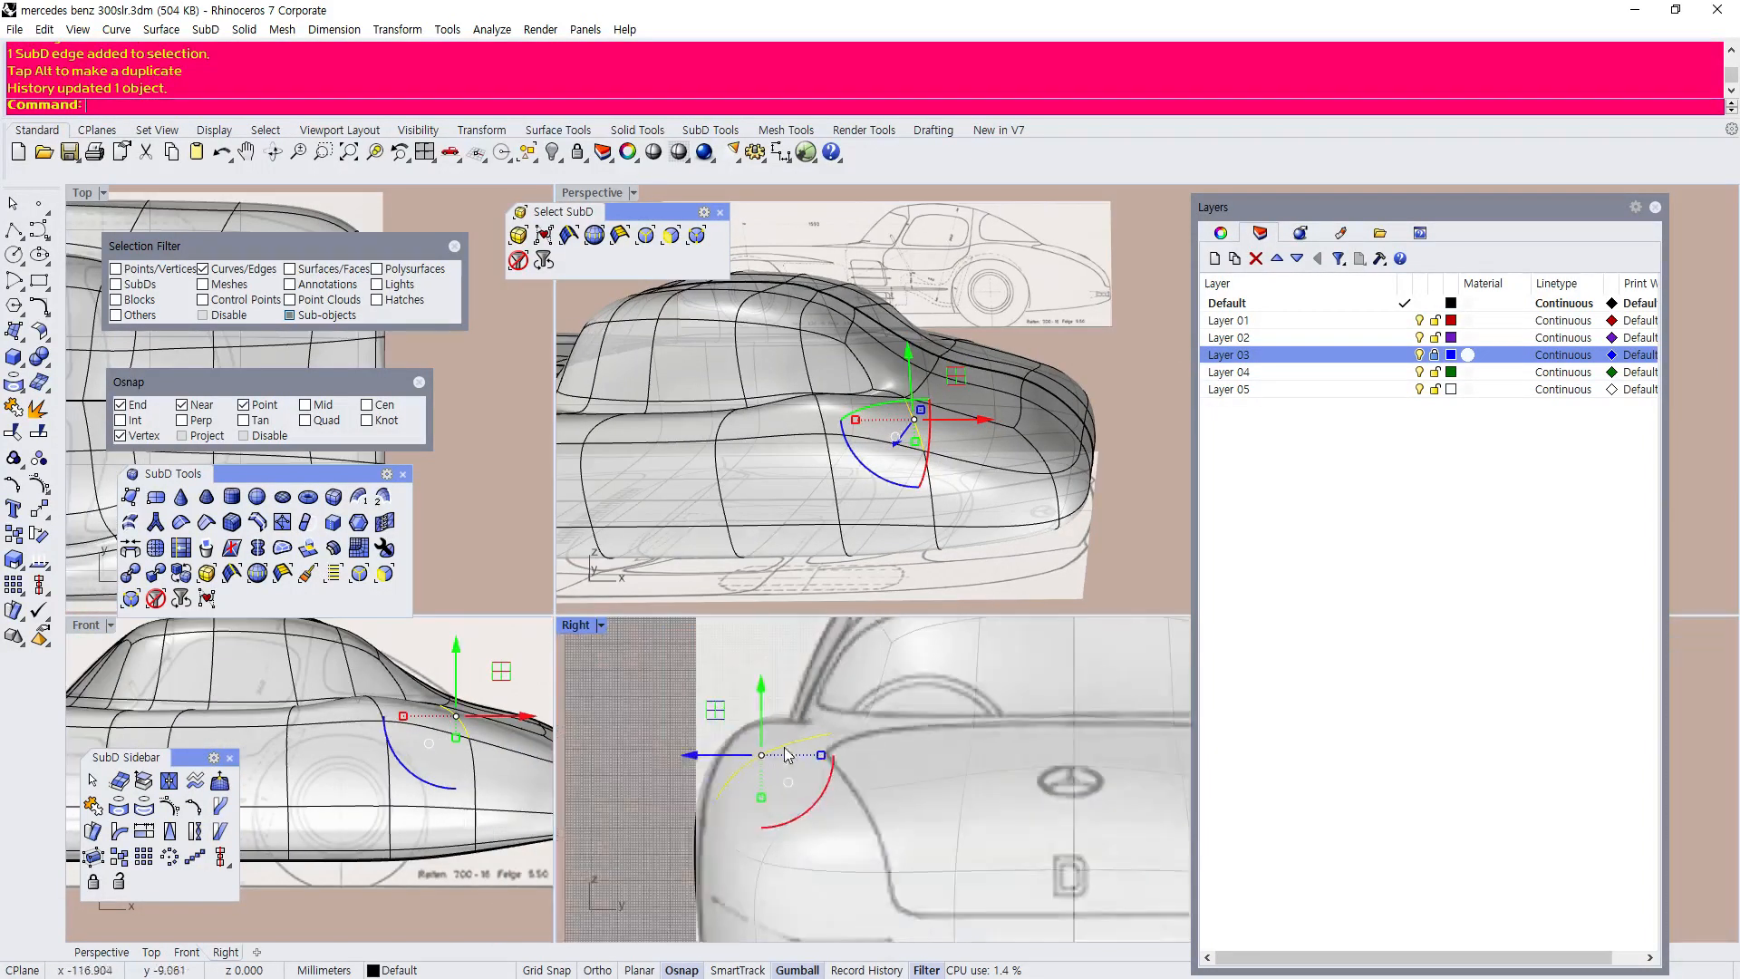
Examine the body's rear deck, fenders and hood in Perspective from several angles.
{"action": "scroll", "coordinate": [894, 456], "scroll_direction": "up", "scroll_amount": 10}
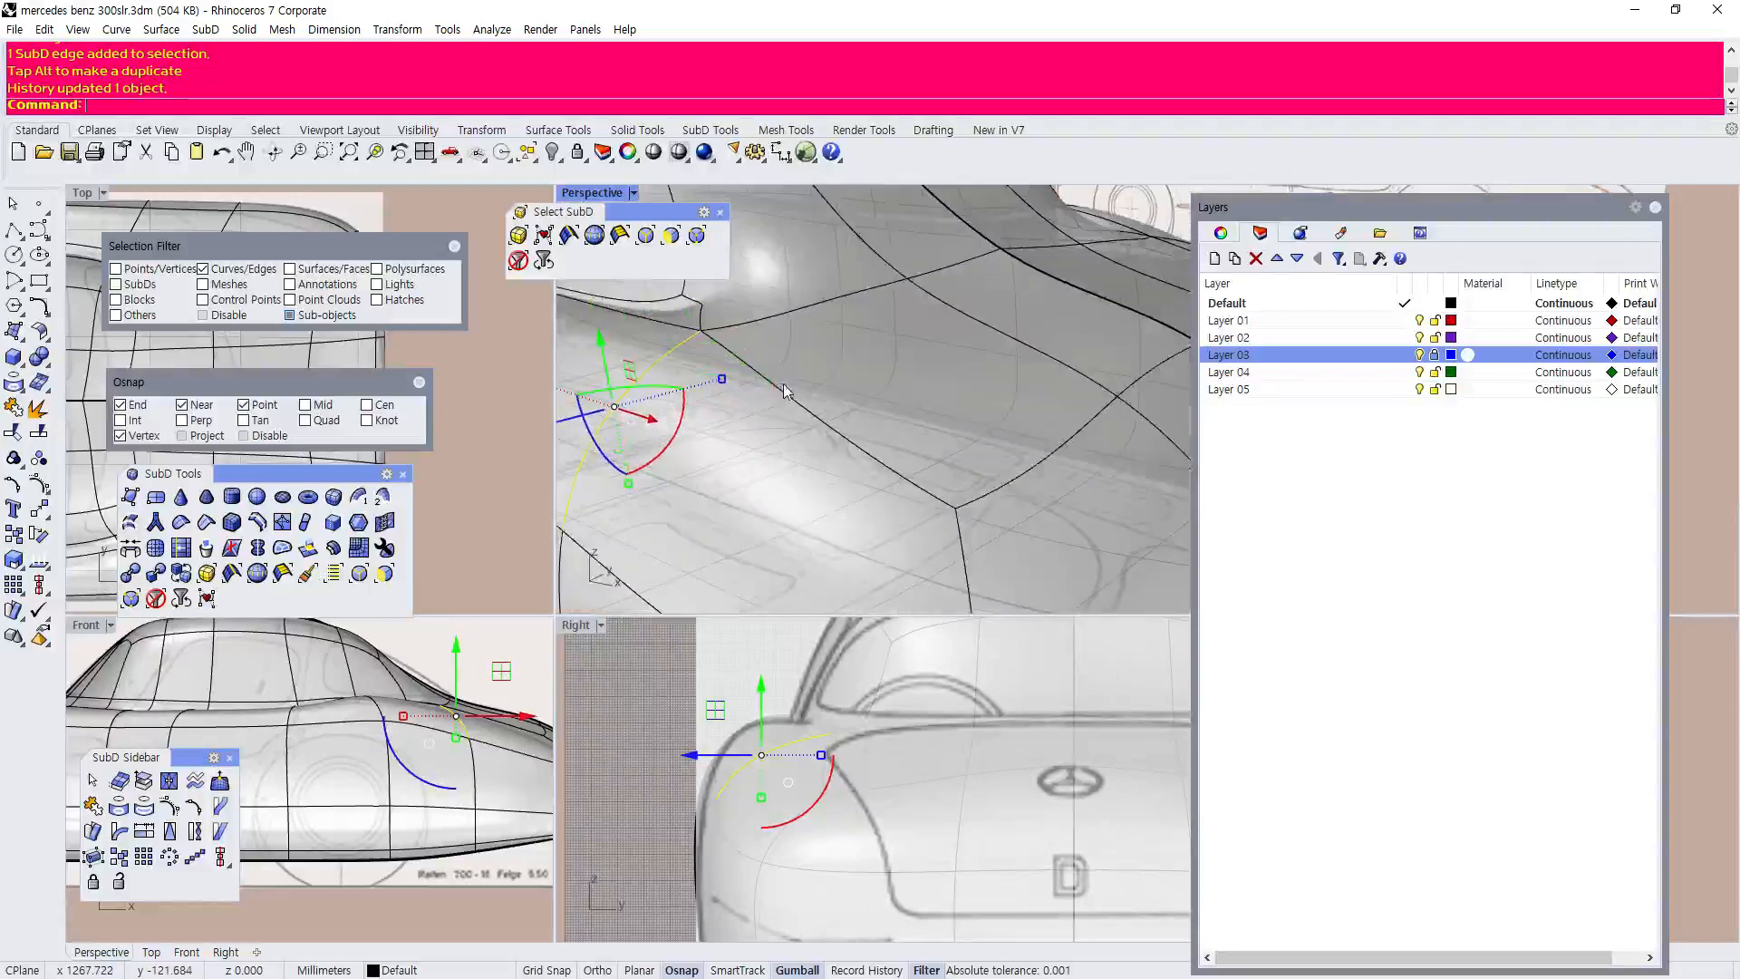
{"action": "scroll", "coordinate": [960, 422], "scroll_direction": "down", "scroll_amount": 6}
{"action": "scroll", "coordinate": [735, 392], "scroll_direction": "up", "scroll_amount": 6}
{"action": "scroll", "coordinate": [829, 443], "scroll_direction": "down", "scroll_amount": 5}
{"action": "scroll", "coordinate": [786, 415], "scroll_direction": "up", "scroll_amount": 3}
{"action": "scroll", "coordinate": [786, 415], "scroll_direction": "down", "scroll_amount": 7}
{"action": "right_click_drag", "start_coordinate": [816, 462], "coordinate": [1044, 442]}
{"action": "scroll", "coordinate": [1044, 442], "scroll_direction": "up", "scroll_amount": 3}
{"action": "scroll", "coordinate": [1044, 443], "scroll_direction": "down", "scroll_amount": 3}
{"action": "right_click_drag", "start_coordinate": [924, 435], "coordinate": [1009, 474]}
{"action": "scroll", "coordinate": [1078, 544], "scroll_direction": "up", "scroll_amount": 4}
{"action": "scroll", "coordinate": [892, 438], "scroll_direction": "down", "scroll_amount": 4}
{"action": "right_click_drag", "start_coordinate": [898, 453], "coordinate": [871, 489]}
{"action": "scroll", "coordinate": [956, 503], "scroll_direction": "up", "scroll_amount": 5}
{"action": "scroll", "coordinate": [995, 518], "scroll_direction": "down", "scroll_amount": 5}
{"action": "scroll", "coordinate": [892, 483], "scroll_direction": "up", "scroll_amount": 2}
{"action": "scroll", "coordinate": [817, 492], "scroll_direction": "up", "scroll_amount": 2}
{"action": "scroll", "coordinate": [797, 481], "scroll_direction": "down", "scroll_amount": 5}
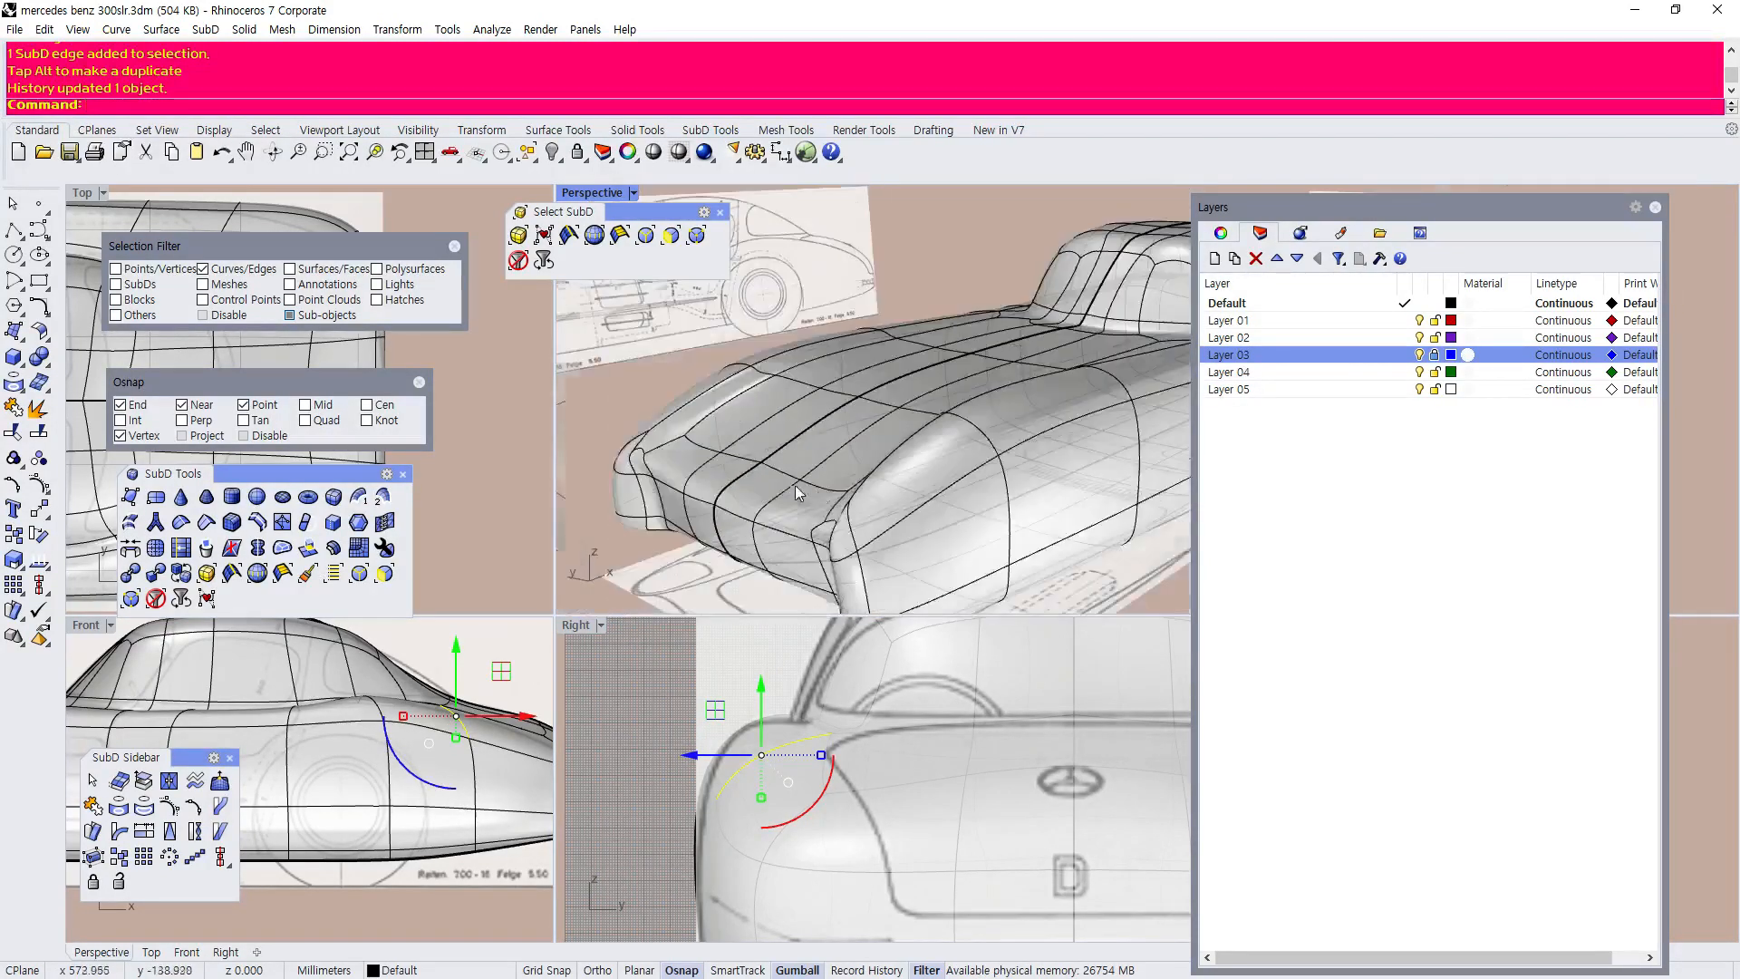
Select the SubD vertex where the rear fender meets the trunk near the tail and raise it about 7 mm in the Right view.
{"action": "right_click_drag", "start_coordinate": [1087, 380], "coordinate": [954, 351]}
{"action": "scroll", "coordinate": [1051, 319], "scroll_direction": "up", "scroll_amount": 5}
{"action": "scroll", "coordinate": [954, 352], "scroll_direction": "up", "scroll_amount": 5}
{"action": "scroll", "coordinate": [897, 367], "scroll_direction": "up", "scroll_amount": 2}
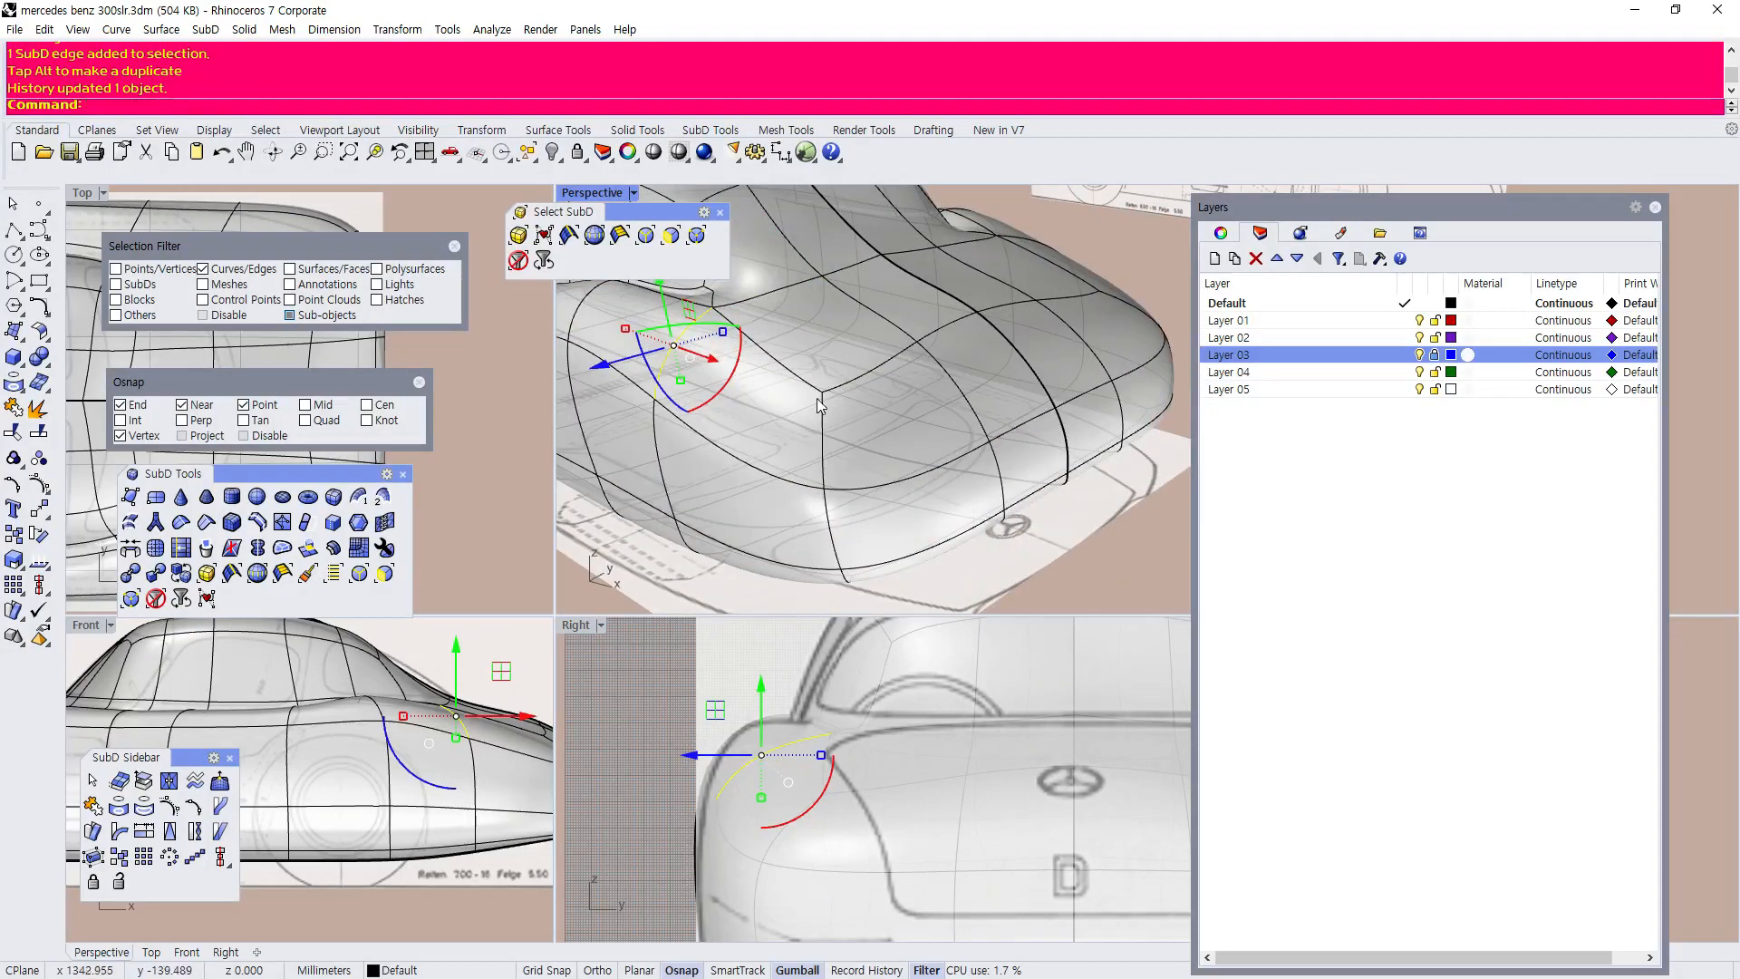
{"action": "left_click", "coordinate": [695, 237]}
{"action": "left_click", "coordinate": [823, 395]}
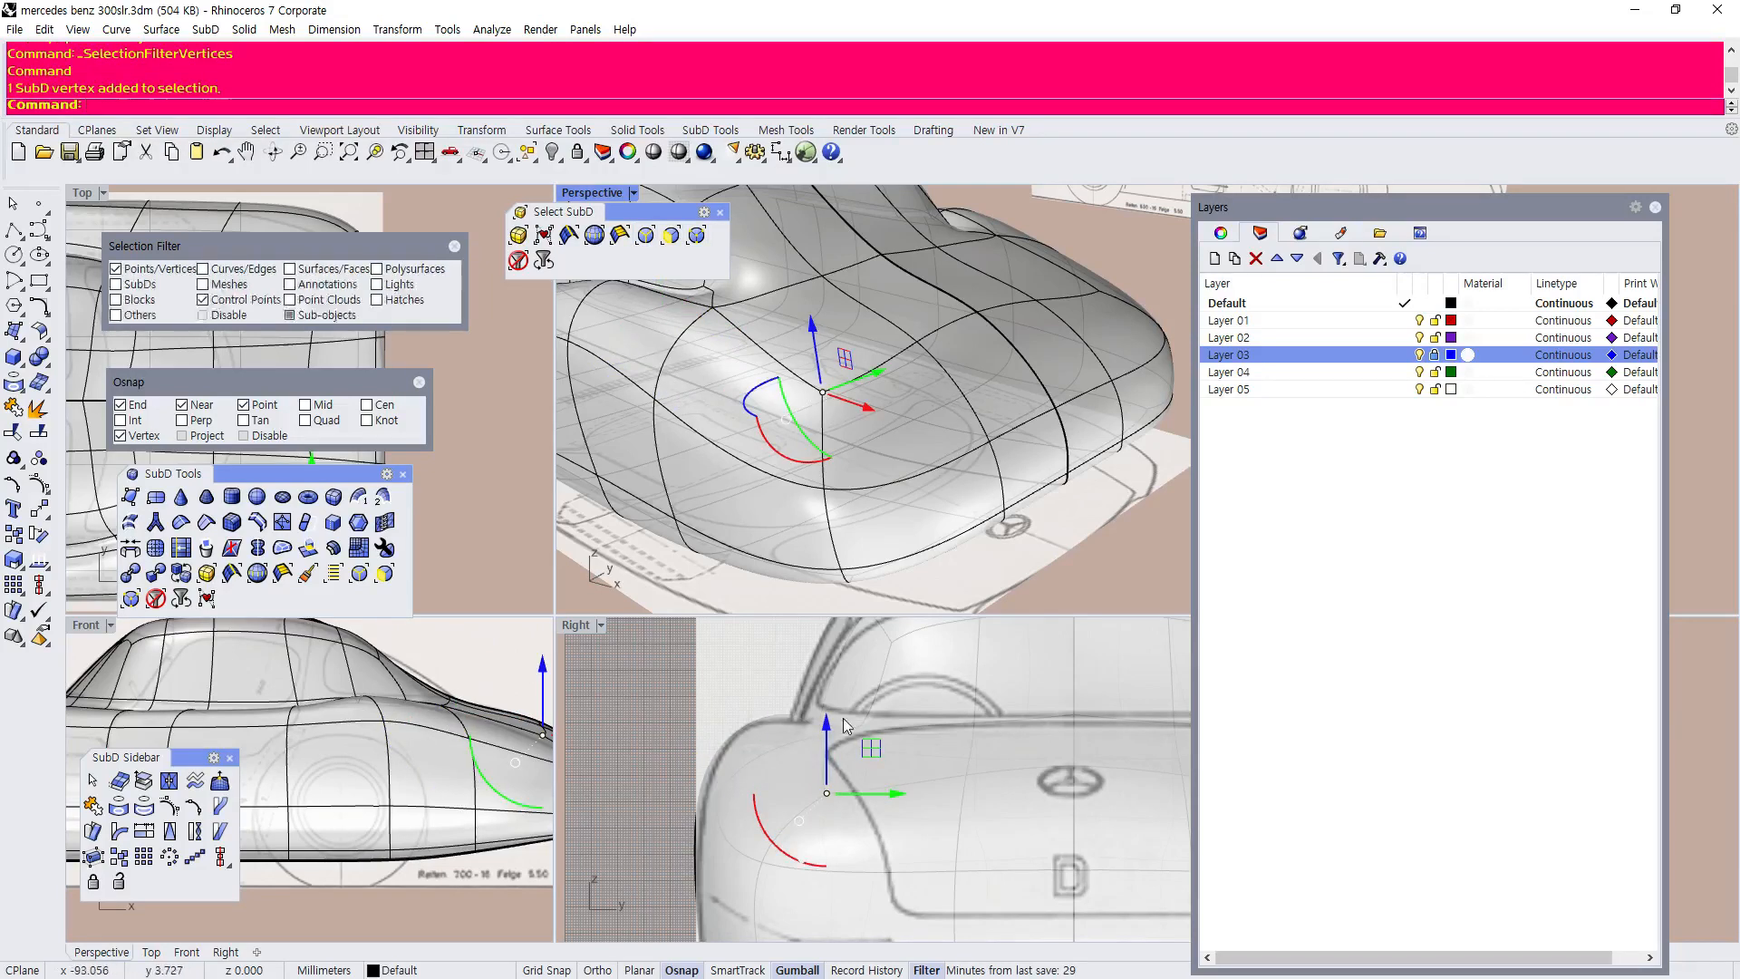
{"action": "scroll", "coordinate": [824, 754], "scroll_direction": "up", "scroll_amount": 2}
{"action": "left_click_drag", "start_coordinate": [819, 765], "coordinate": [832, 737]}
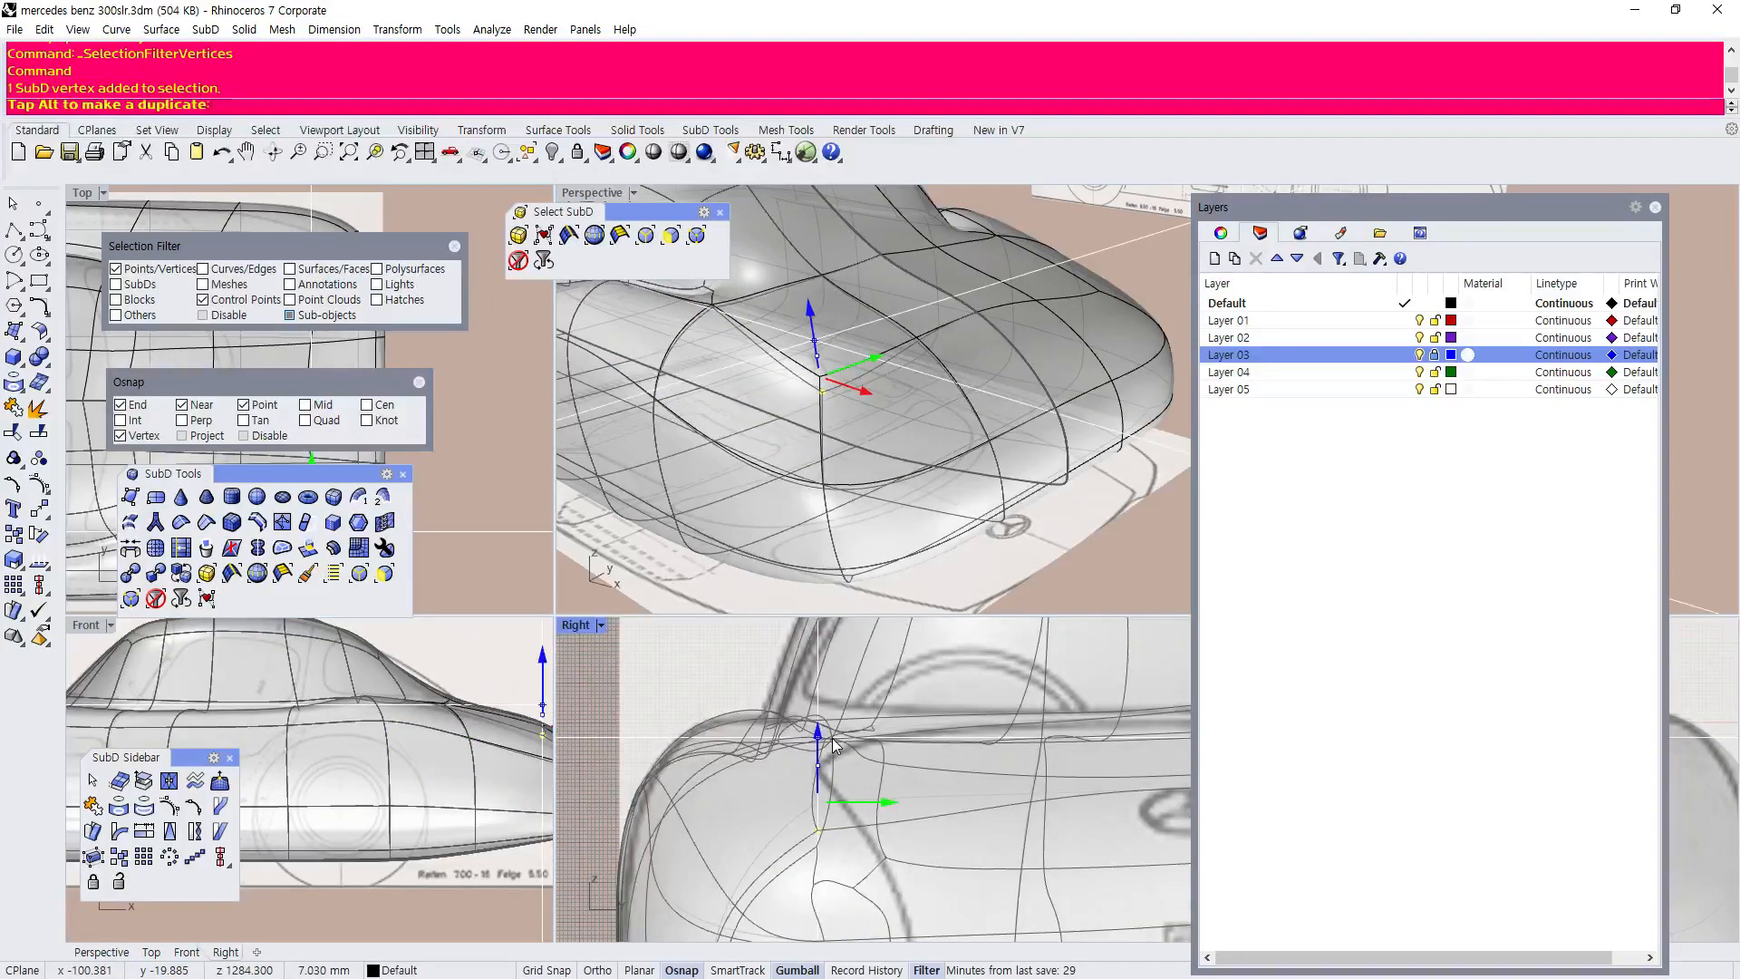
Examine the tail's shape in the Perspective, Right and Front views against the blueprints.
{"action": "scroll", "coordinate": [949, 366], "scroll_direction": "down", "scroll_amount": 2}
{"action": "right_click_drag", "start_coordinate": [965, 412], "coordinate": [832, 446]}
{"action": "scroll", "coordinate": [832, 446], "scroll_direction": "down", "scroll_amount": 5}
{"action": "scroll", "coordinate": [831, 446], "scroll_direction": "up", "scroll_amount": 5}
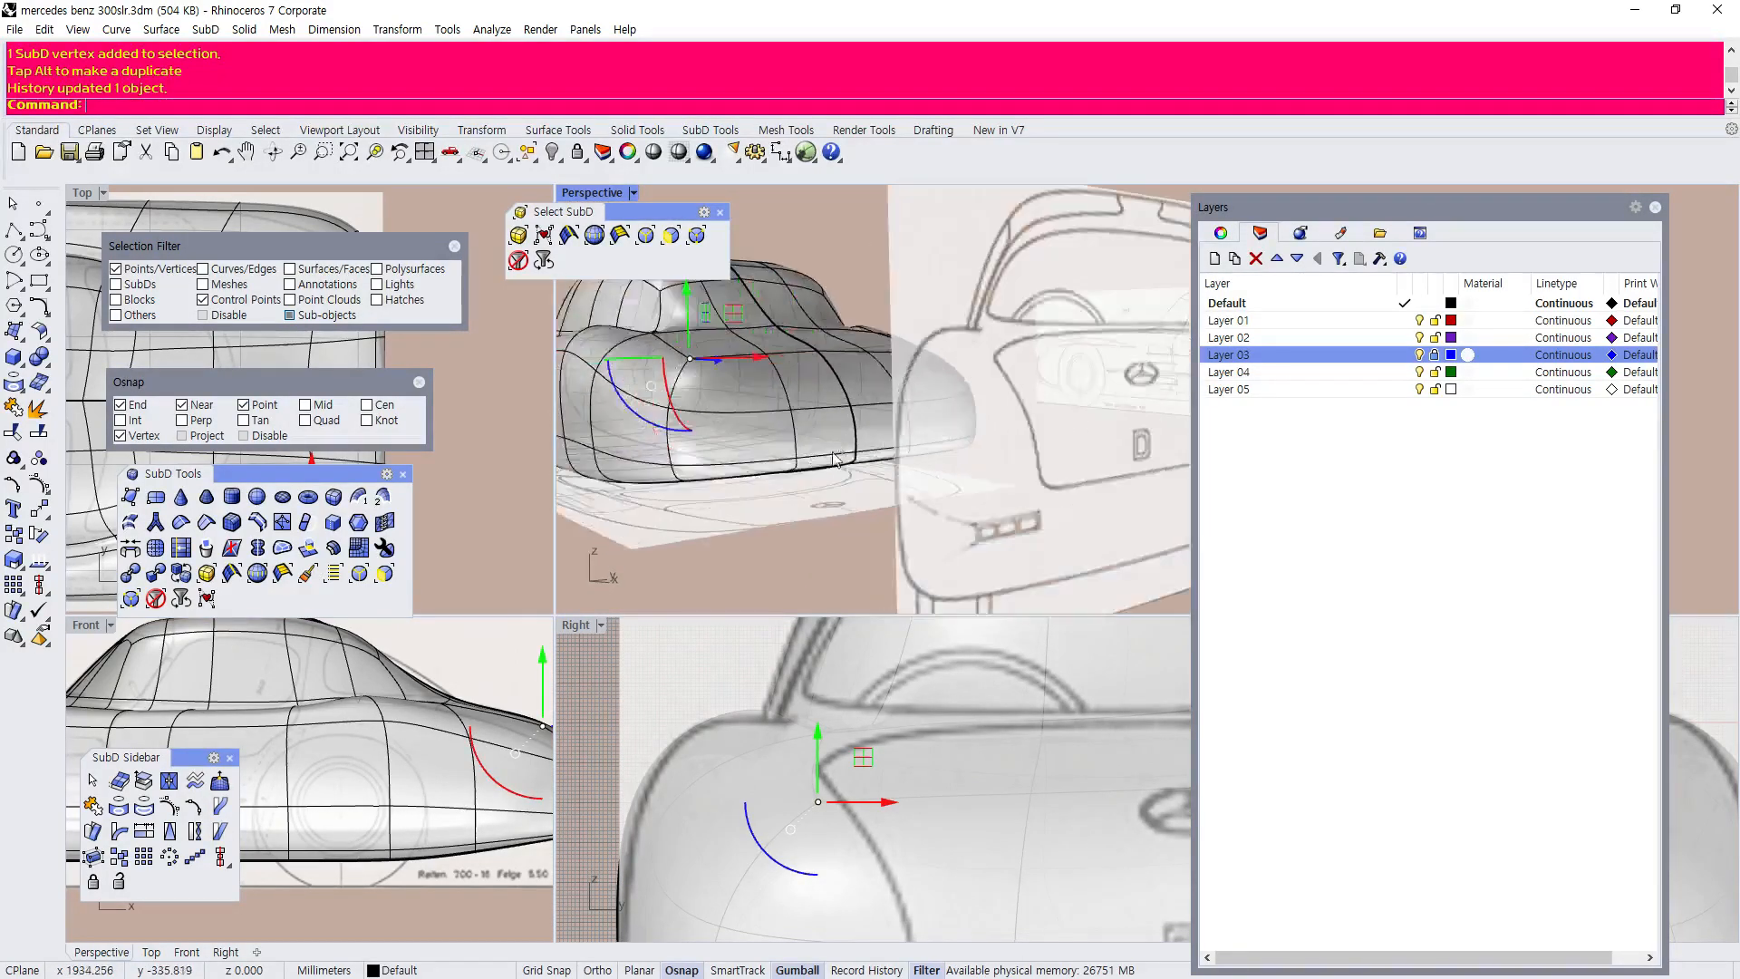
{"action": "scroll", "coordinate": [830, 446], "scroll_direction": "down", "scroll_amount": 4}
{"action": "scroll", "coordinate": [390, 827], "scroll_direction": "down", "scroll_amount": 4}
{"action": "scroll", "coordinate": [563, 825], "scroll_direction": "up", "scroll_amount": 8}
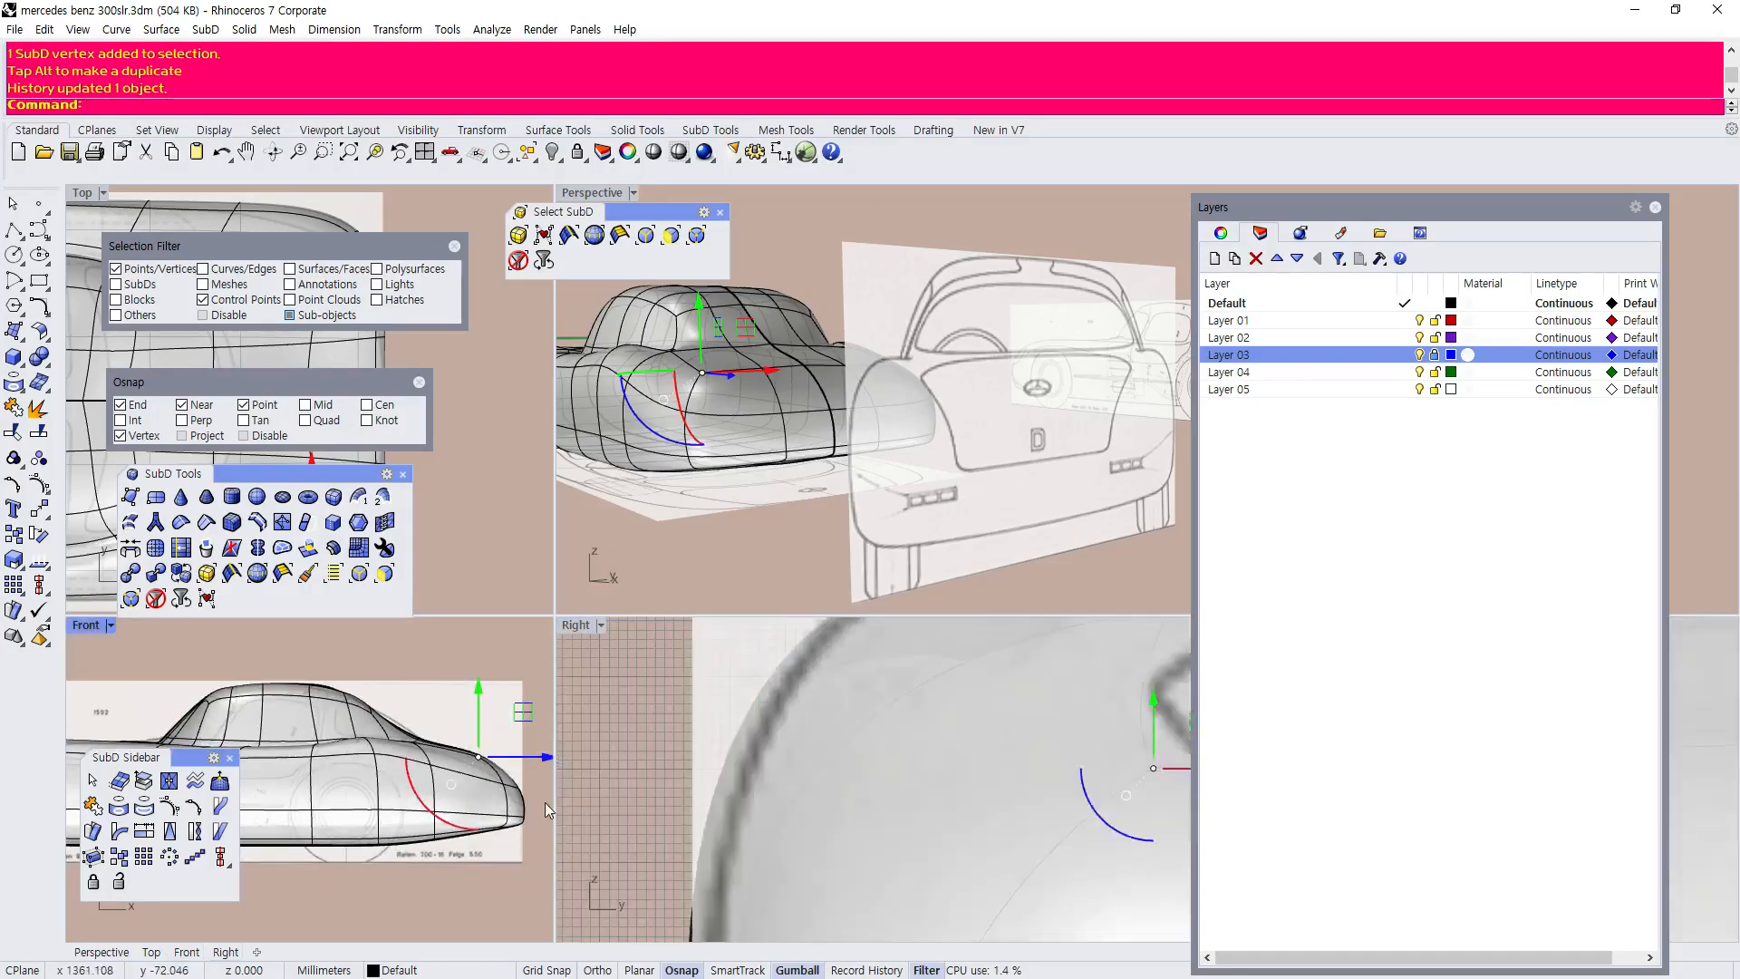
{"action": "scroll", "coordinate": [527, 807], "scroll_direction": "up", "scroll_amount": 15}
{"action": "scroll", "coordinate": [416, 824], "scroll_direction": "down", "scroll_amount": 4}
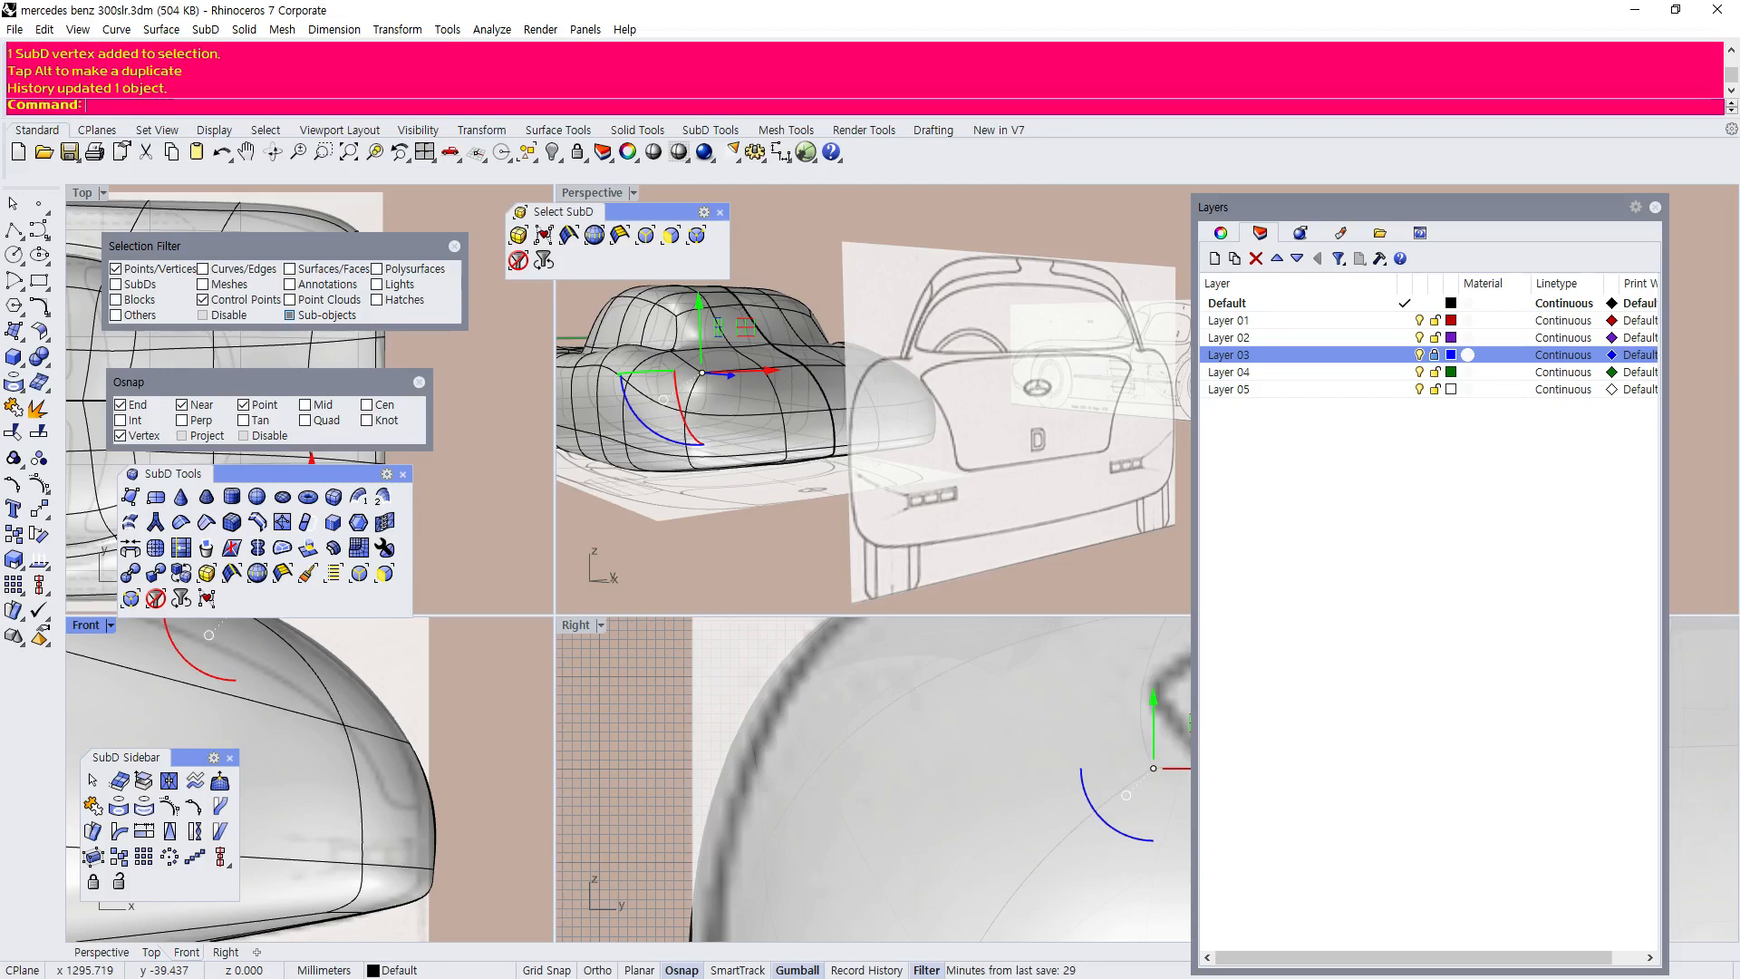
Switch to File Explorer and open the 76808048-essen reference photo showing the car's rear from the mercedes benz folder.
{"action": "key", "text": "alt+Tab"}
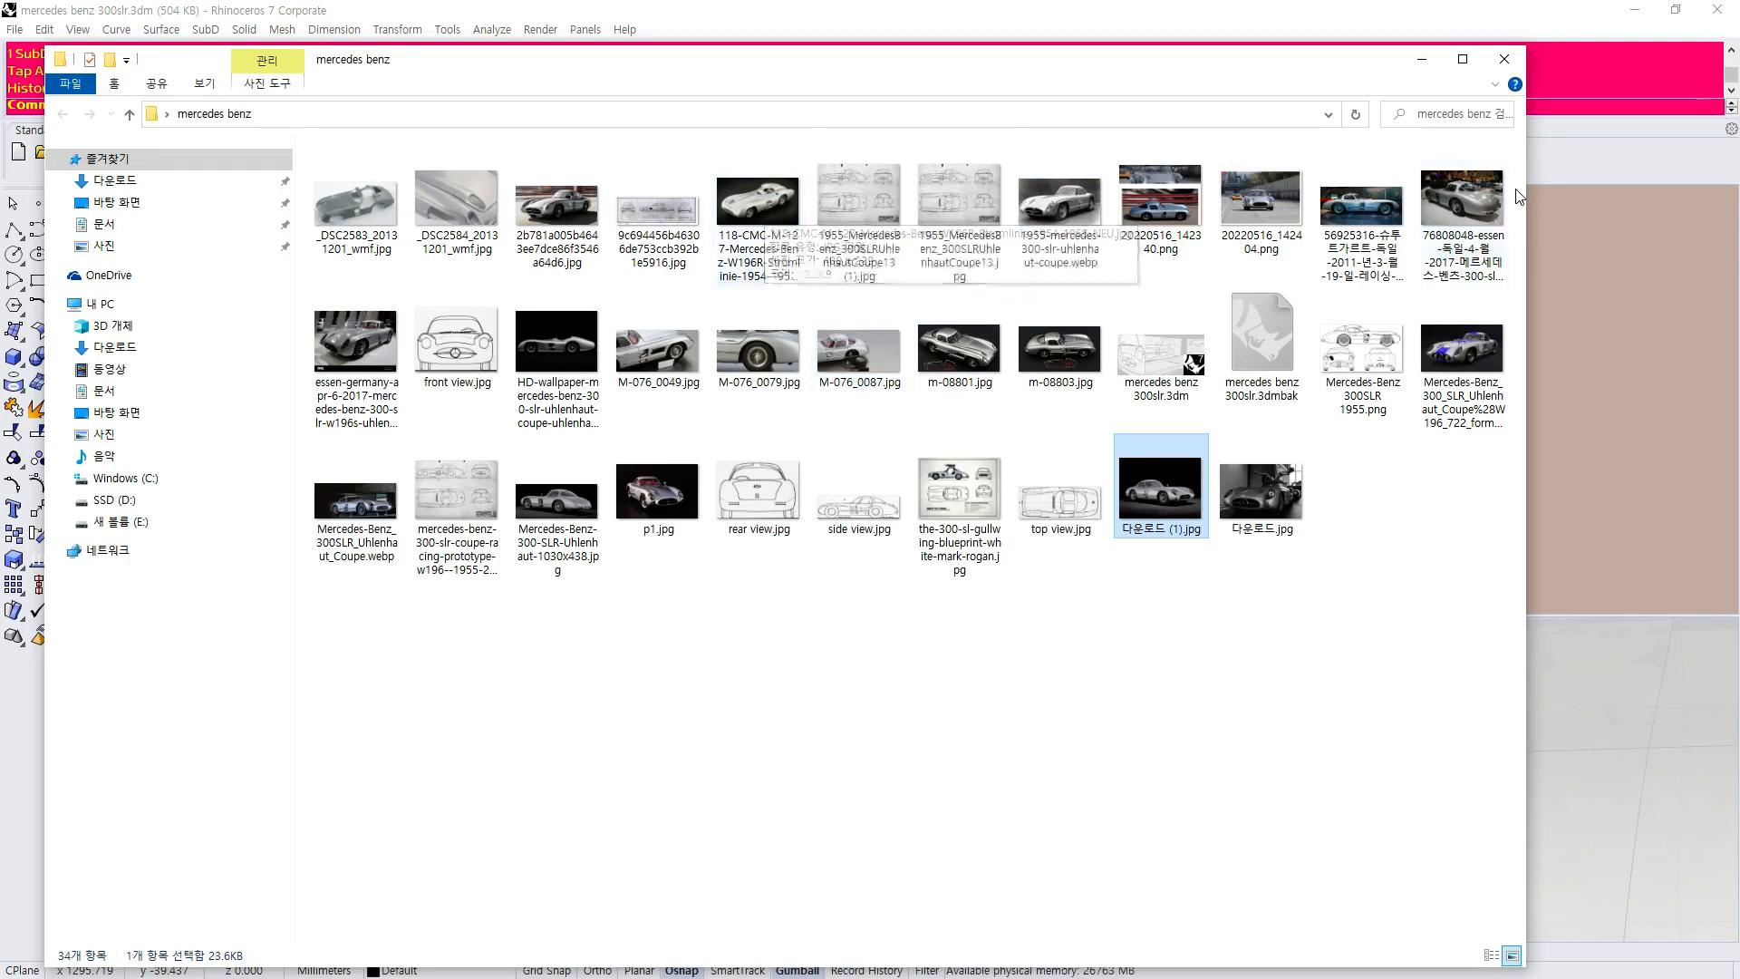
{"action": "left_click", "coordinate": [1457, 217]}
{"action": "double_click", "coordinate": [1412, 218]}
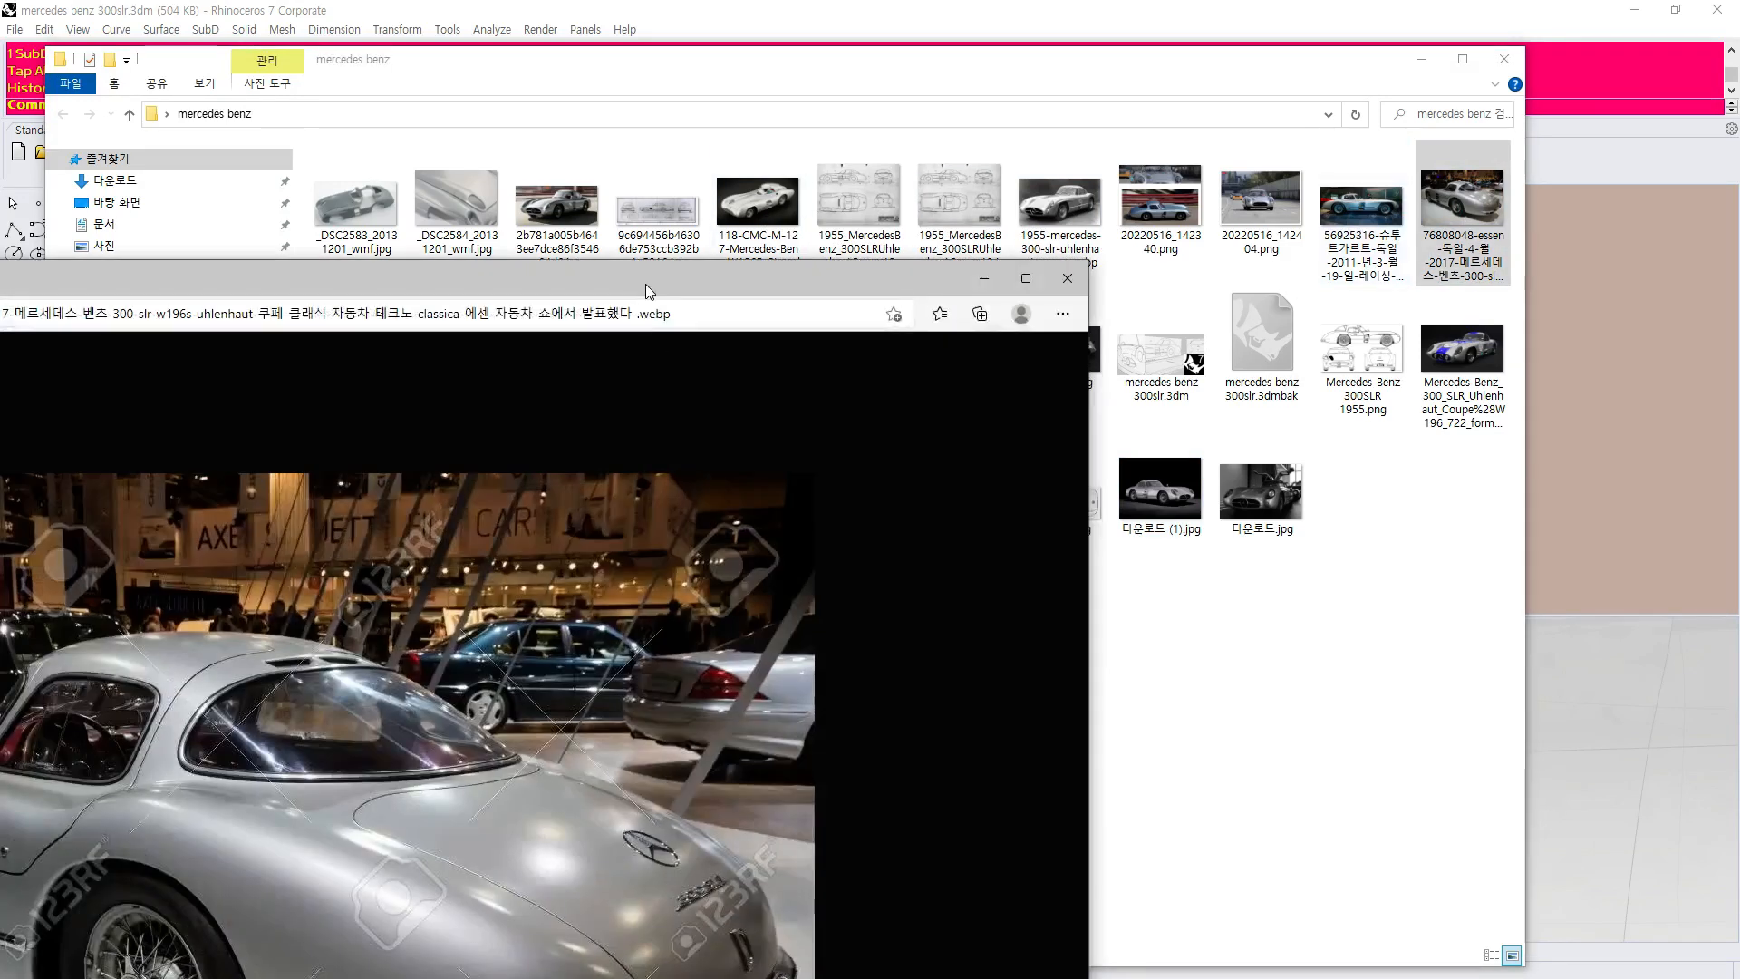
Examine the tail and rear fender in the open reference photo, close it and return to the Rhino model.
{"action": "left_click_drag", "start_coordinate": [645, 285], "coordinate": [672, 109]}
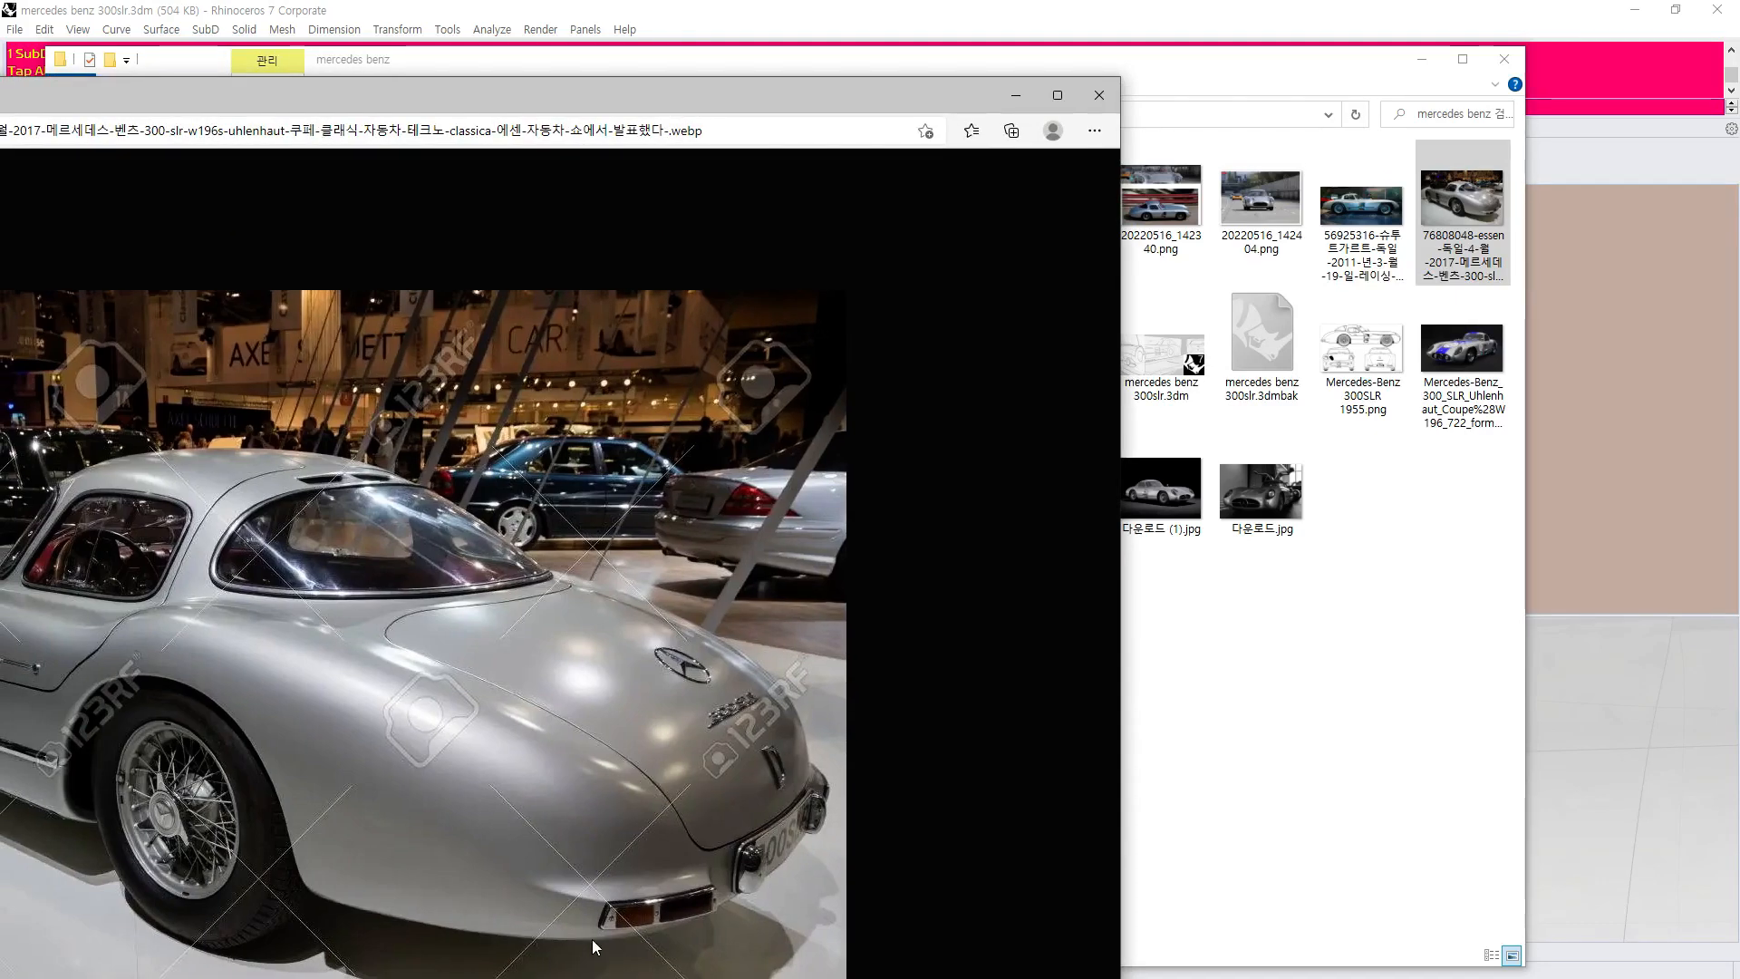
{"action": "left_click_drag", "start_coordinate": [535, 101], "coordinate": [605, 33]}
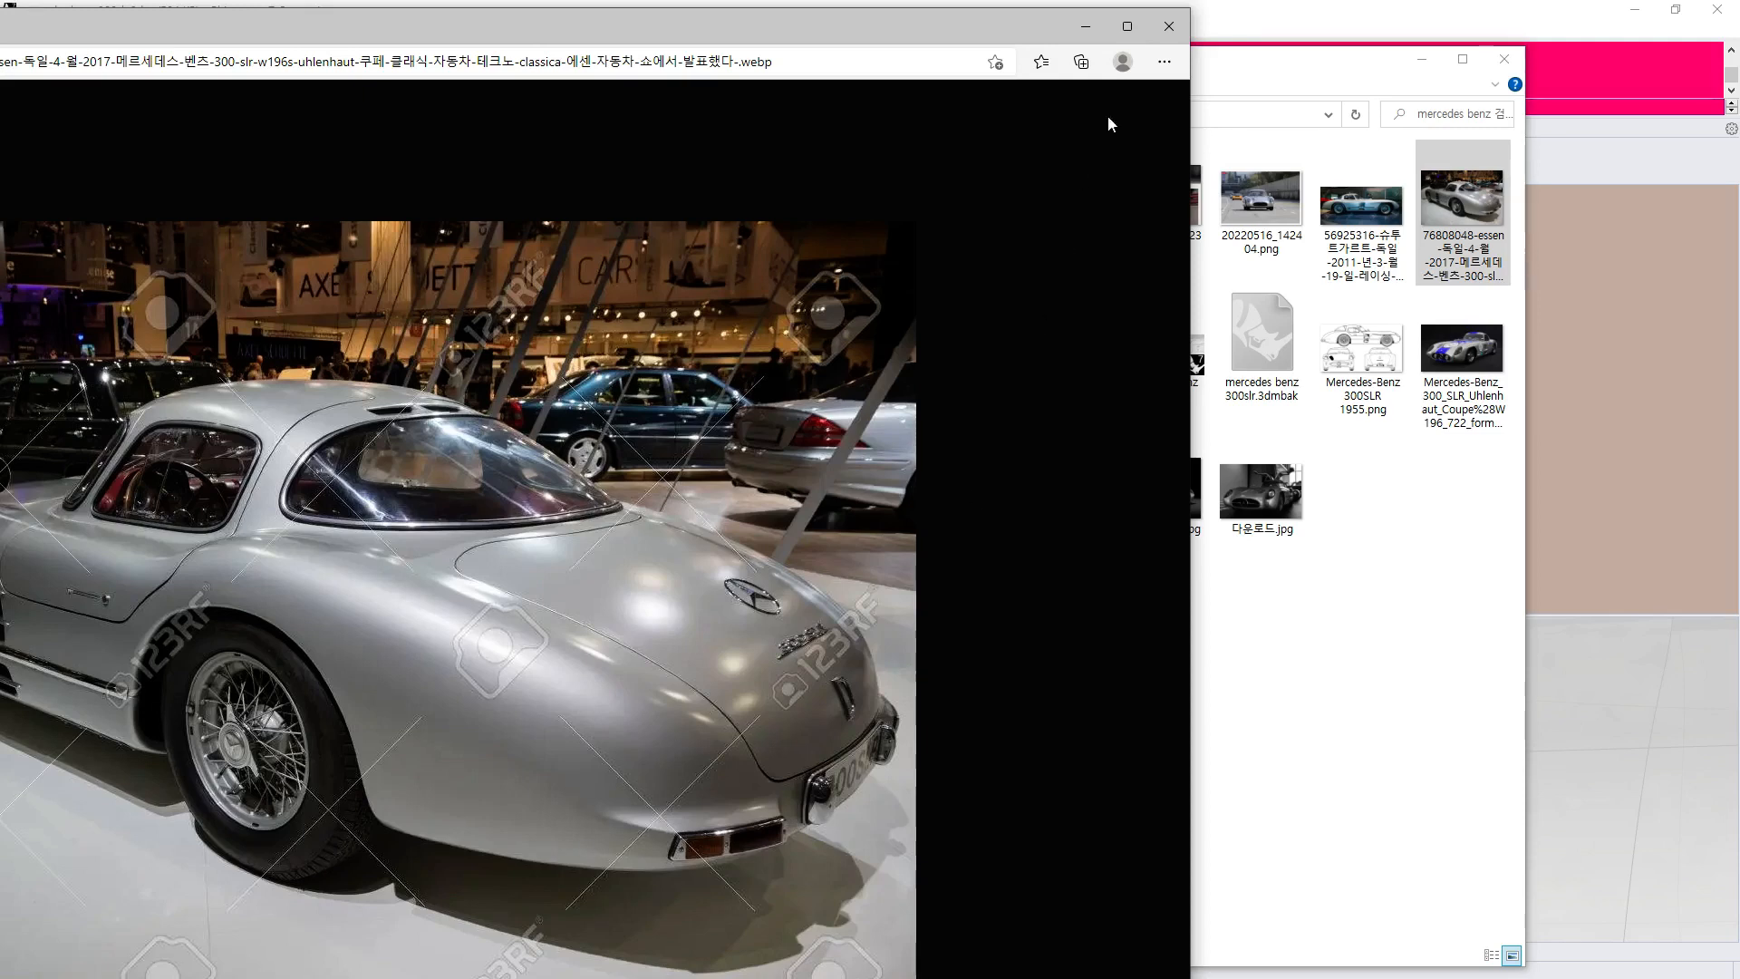
{"action": "left_click", "coordinate": [1170, 27]}
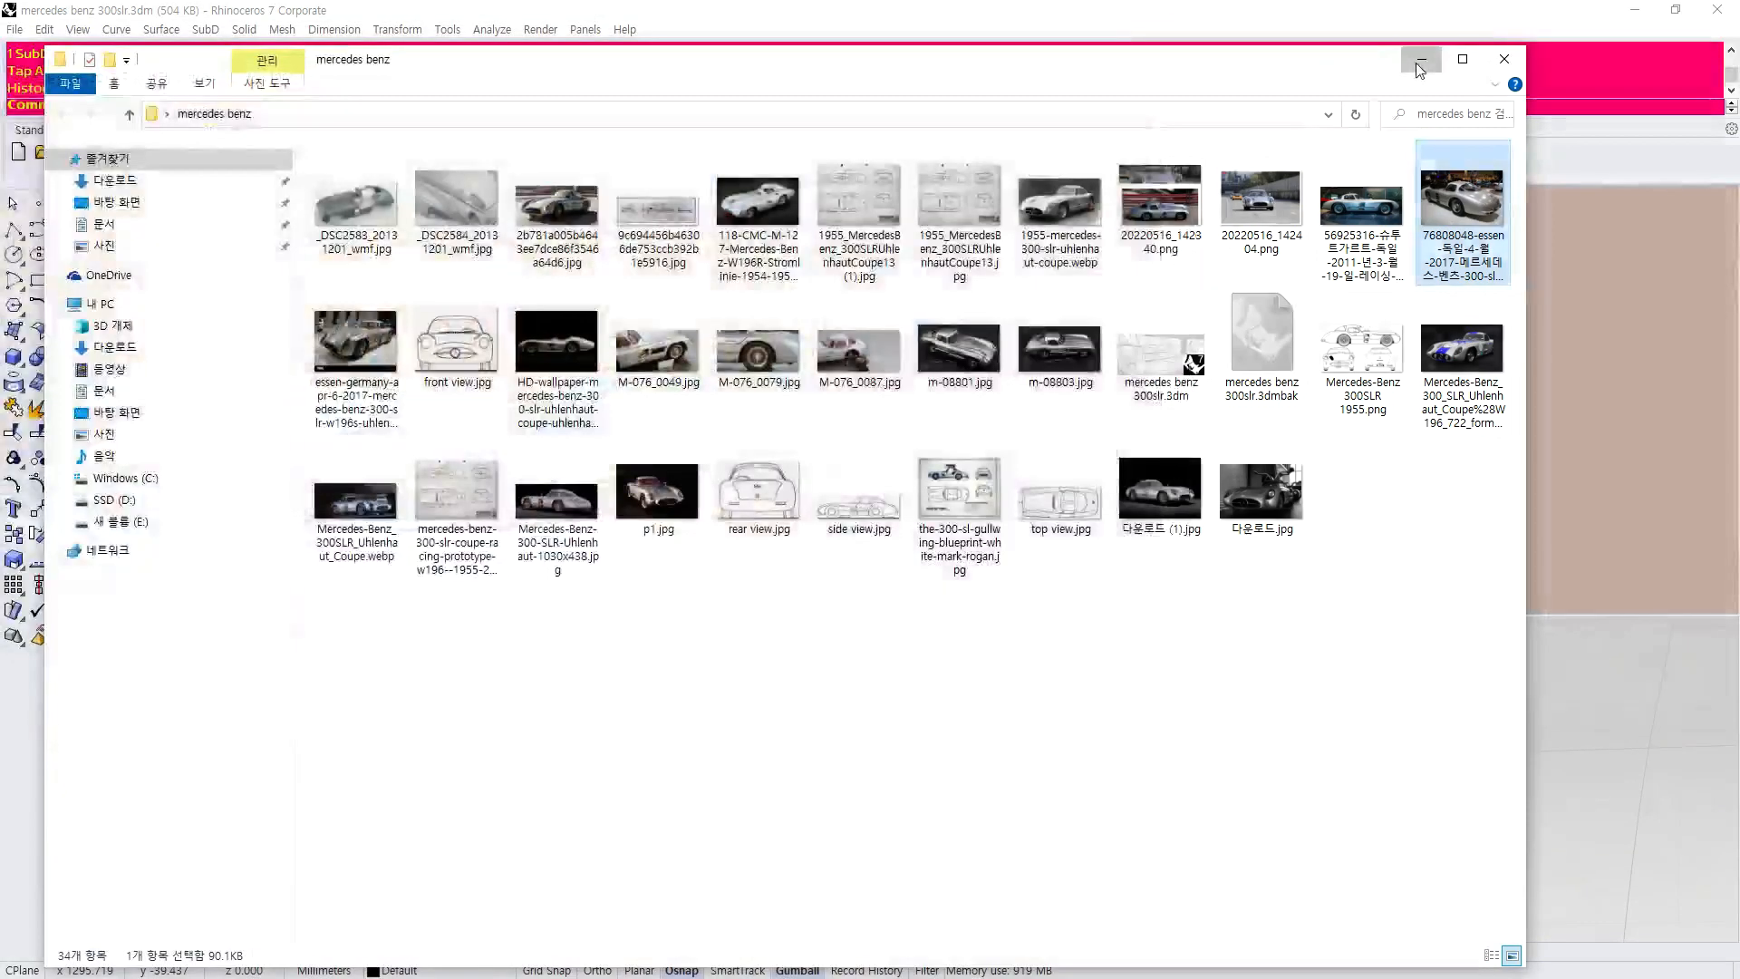
{"action": "left_click", "coordinate": [1419, 69]}
Try to insert a full edge loop around the lower rear body from its bottom edge, and undo the insertion.
{"action": "scroll", "coordinate": [888, 392], "scroll_direction": "down", "scroll_amount": 4}
{"action": "scroll", "coordinate": [770, 372], "scroll_direction": "up", "scroll_amount": 8}
{"action": "right_click_drag", "start_coordinate": [777, 426], "coordinate": [467, 613]}
{"action": "left_click", "coordinate": [259, 523]}
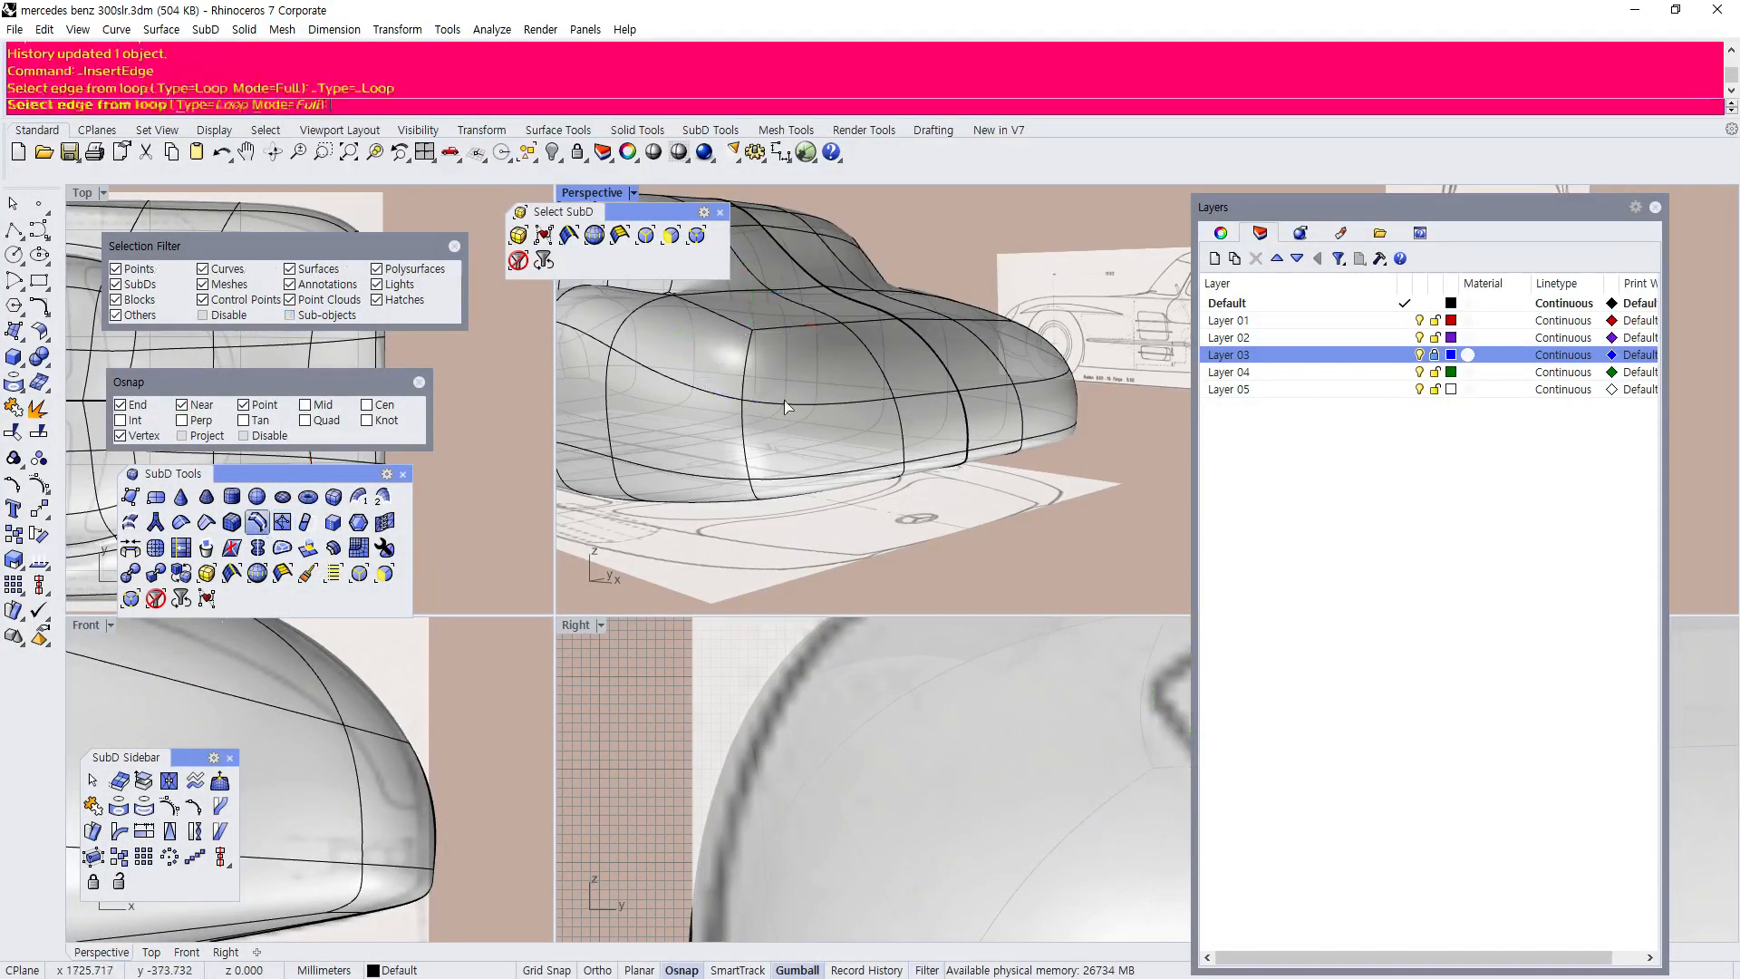
{"action": "left_click", "coordinate": [867, 466]}
{"action": "key", "text": "Return"}
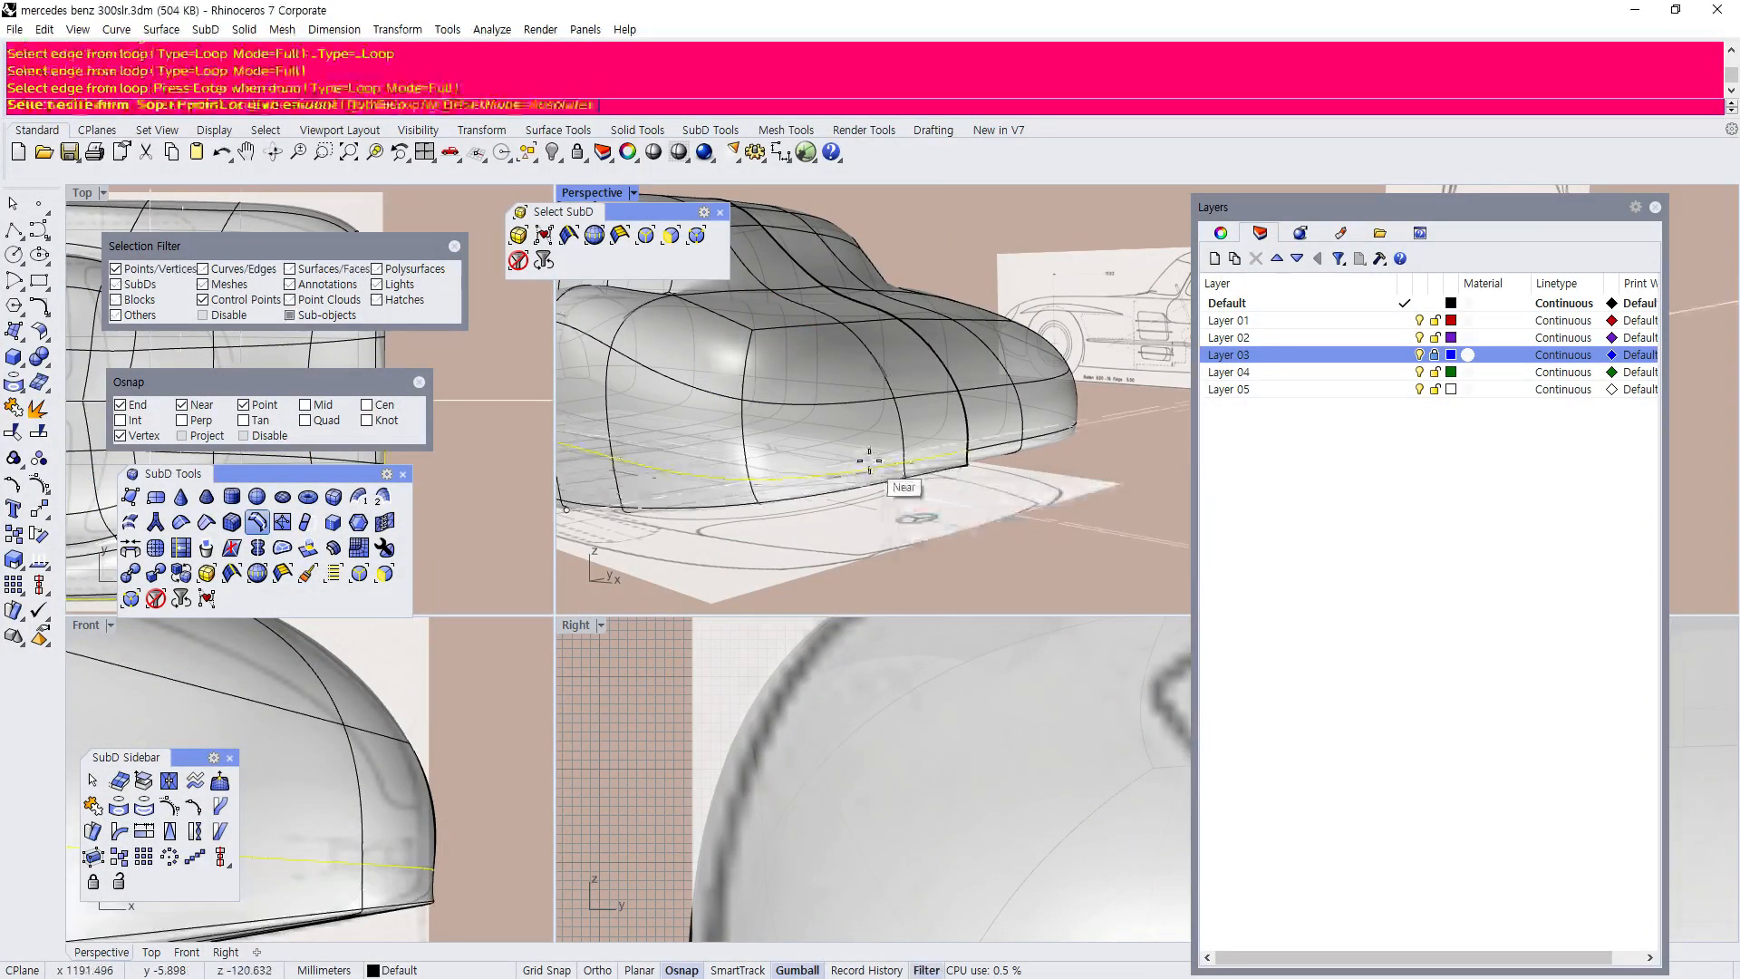
{"action": "left_click", "coordinate": [944, 416]}
{"action": "right_click_drag", "start_coordinate": [939, 433], "coordinate": [879, 414]}
{"action": "key", "text": "ctrl+z"}
Insert a full SubD edge loop around the lower body, just above the bottom edge near the tail.
{"action": "right_click", "coordinate": [879, 414]}
{"action": "left_click", "coordinate": [880, 418]}
{"action": "key", "text": "Return"}
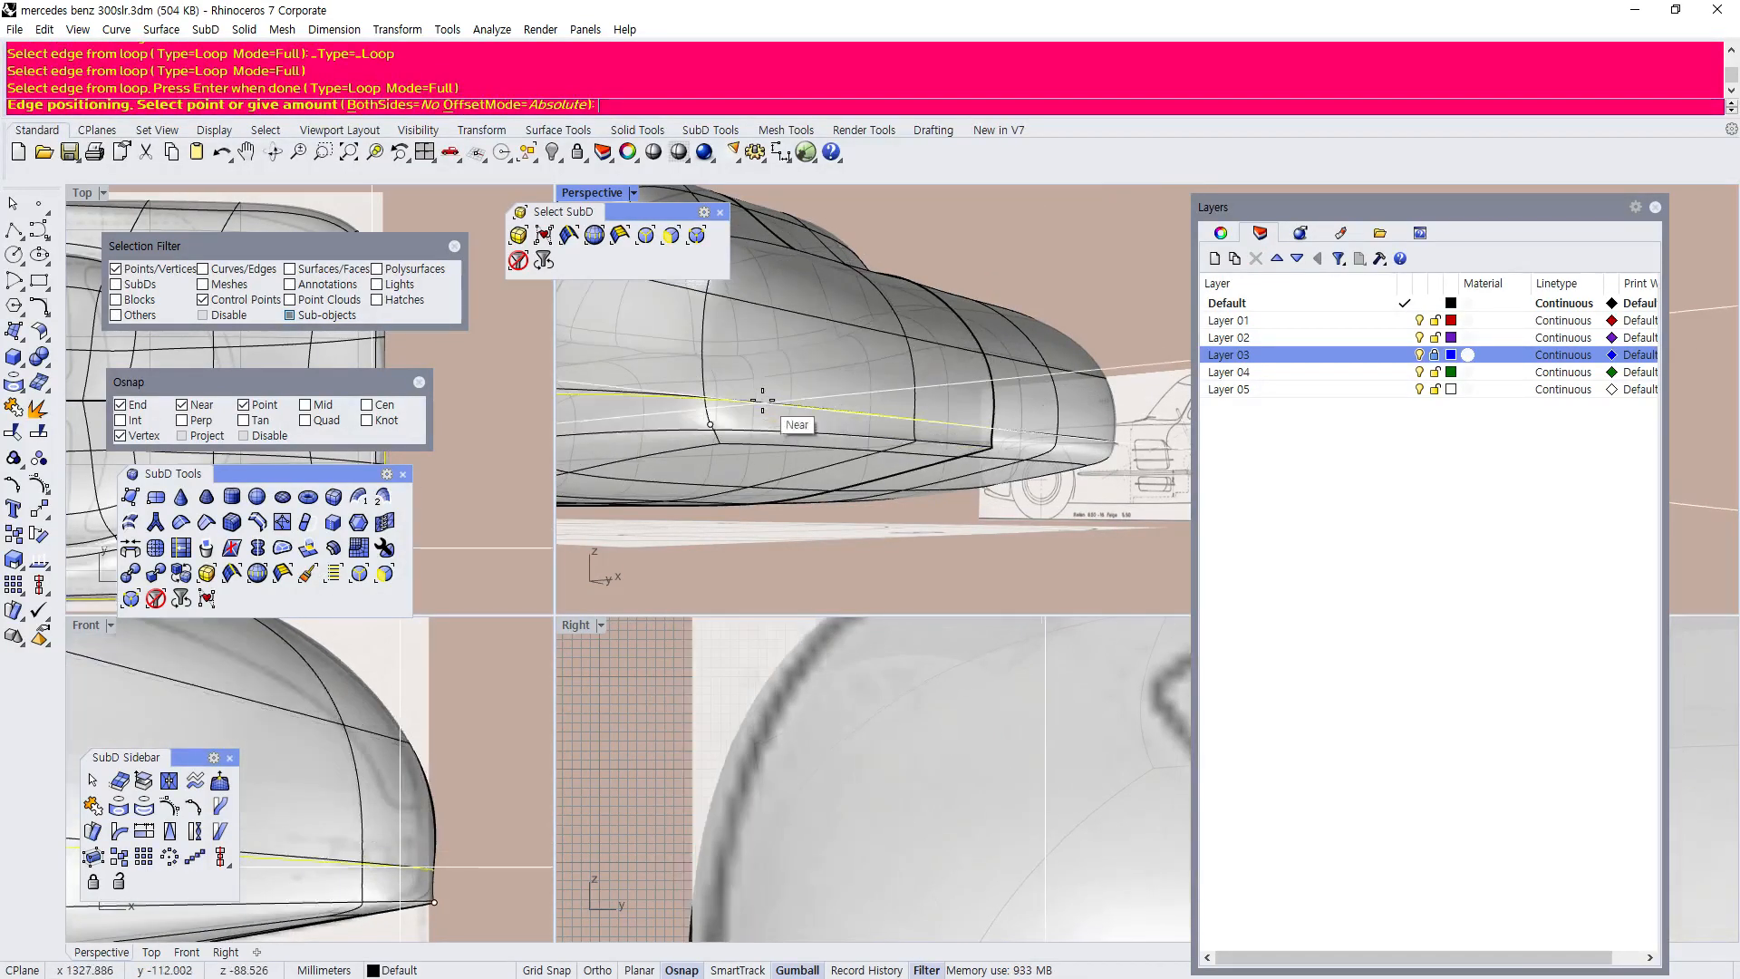
{"action": "left_click", "coordinate": [689, 388]}
Extrude the narrow SubD face at the lower rear corner of the tail slightly rearward, setting the distance in the Front view.
{"action": "scroll", "coordinate": [904, 420], "scroll_direction": "down", "scroll_amount": 6}
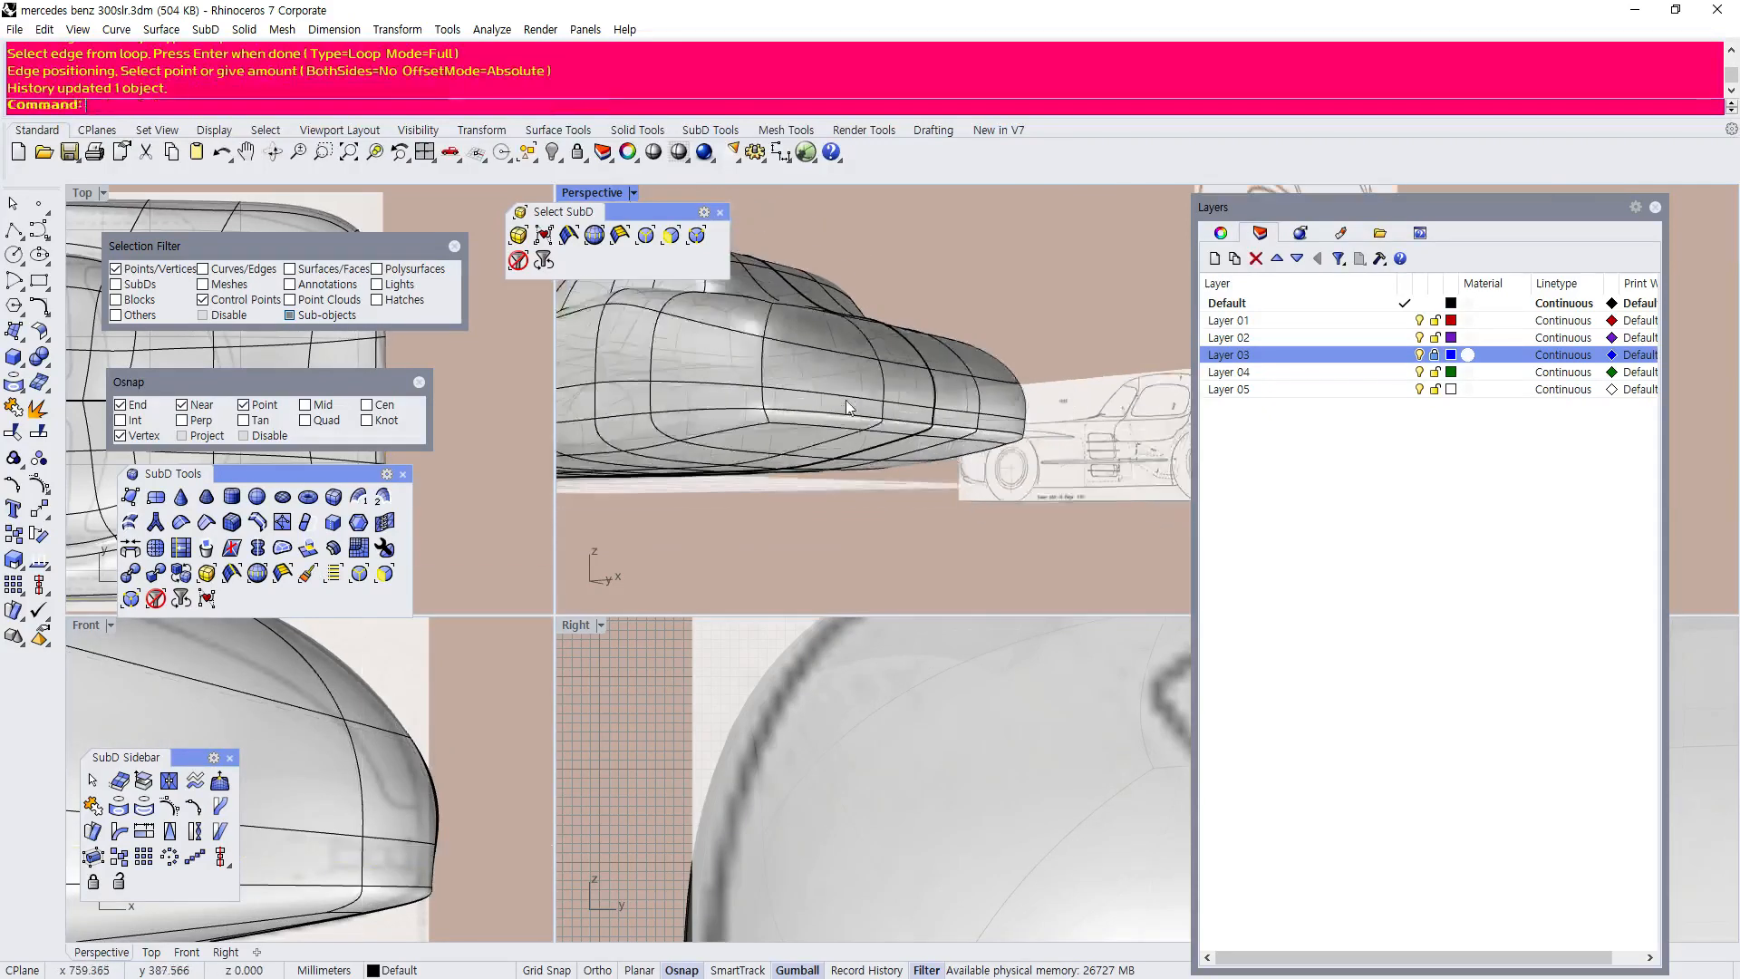
{"action": "scroll", "coordinate": [897, 421], "scroll_direction": "up", "scroll_amount": 10}
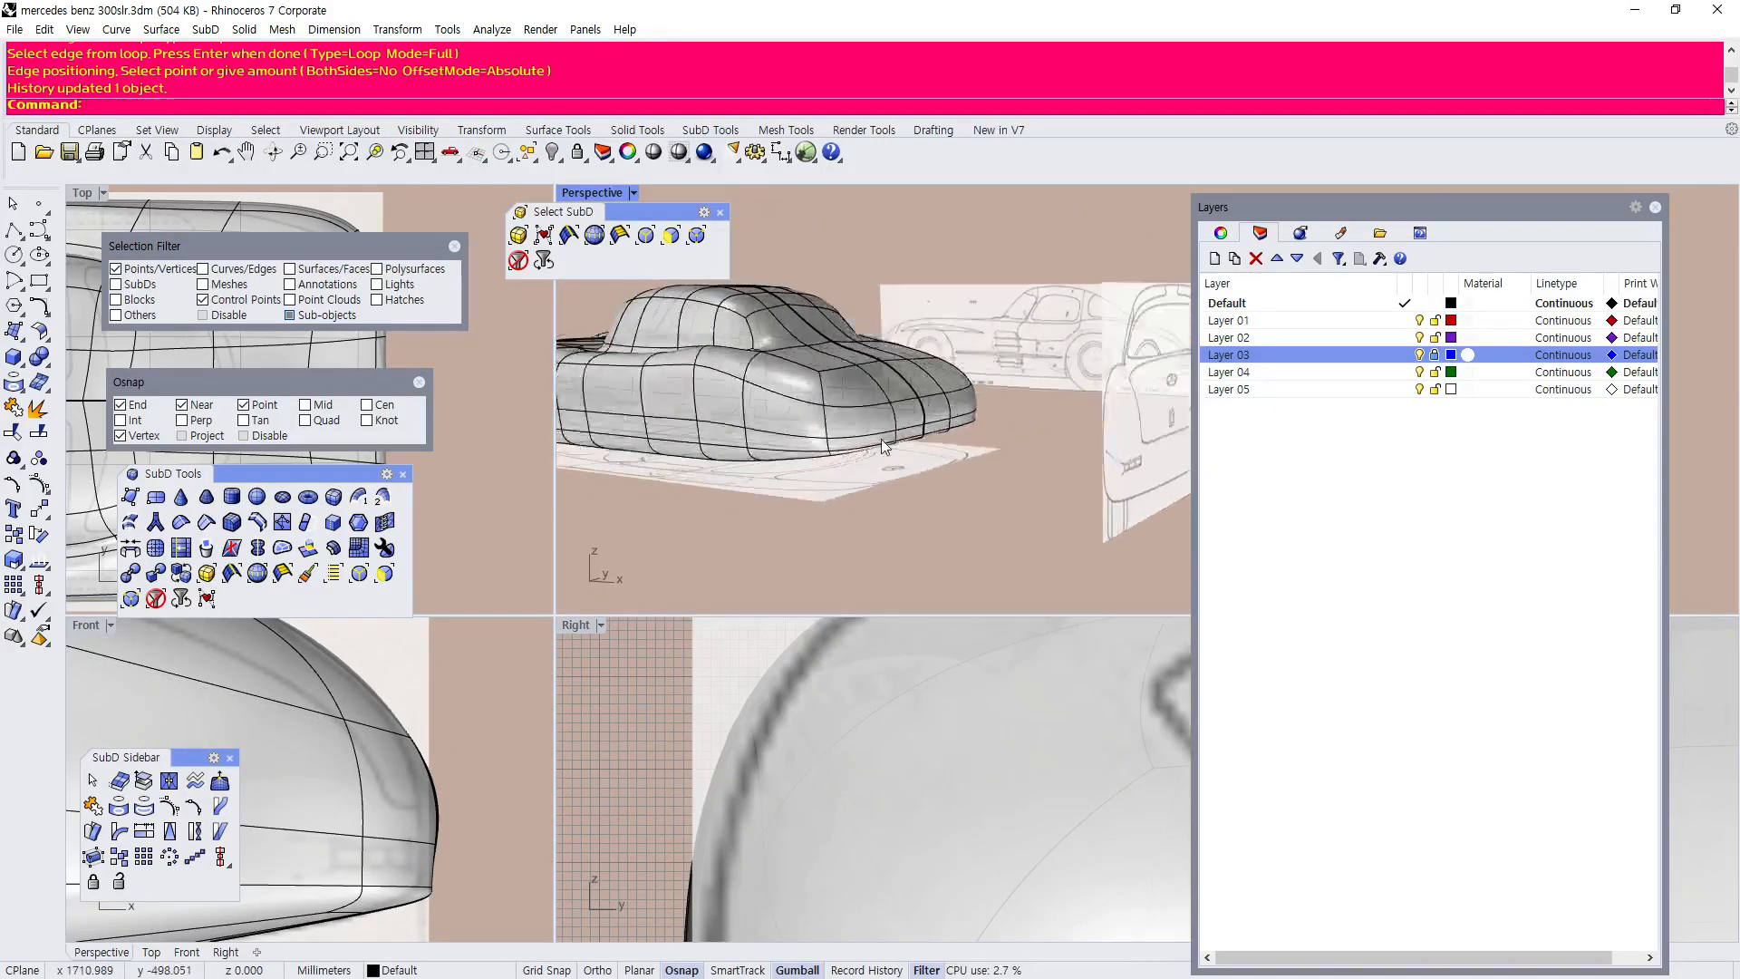
{"action": "scroll", "coordinate": [857, 427], "scroll_direction": "up", "scroll_amount": 3}
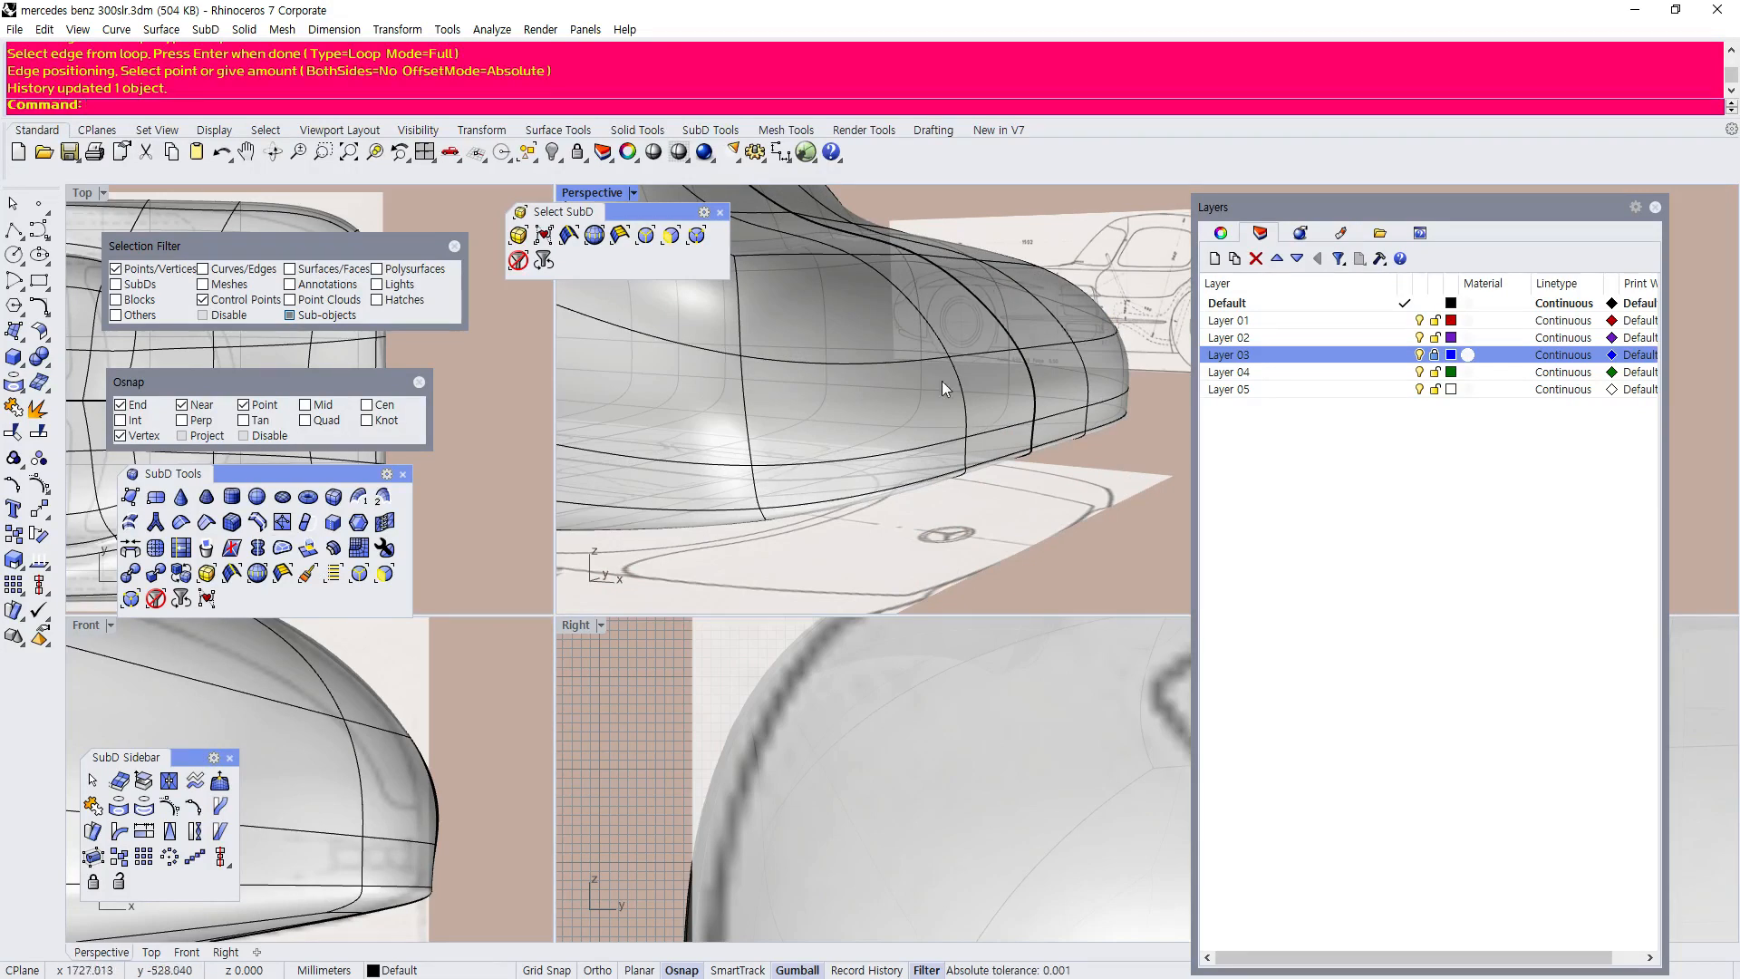
{"action": "scroll", "coordinate": [917, 471], "scroll_direction": "up", "scroll_amount": 2}
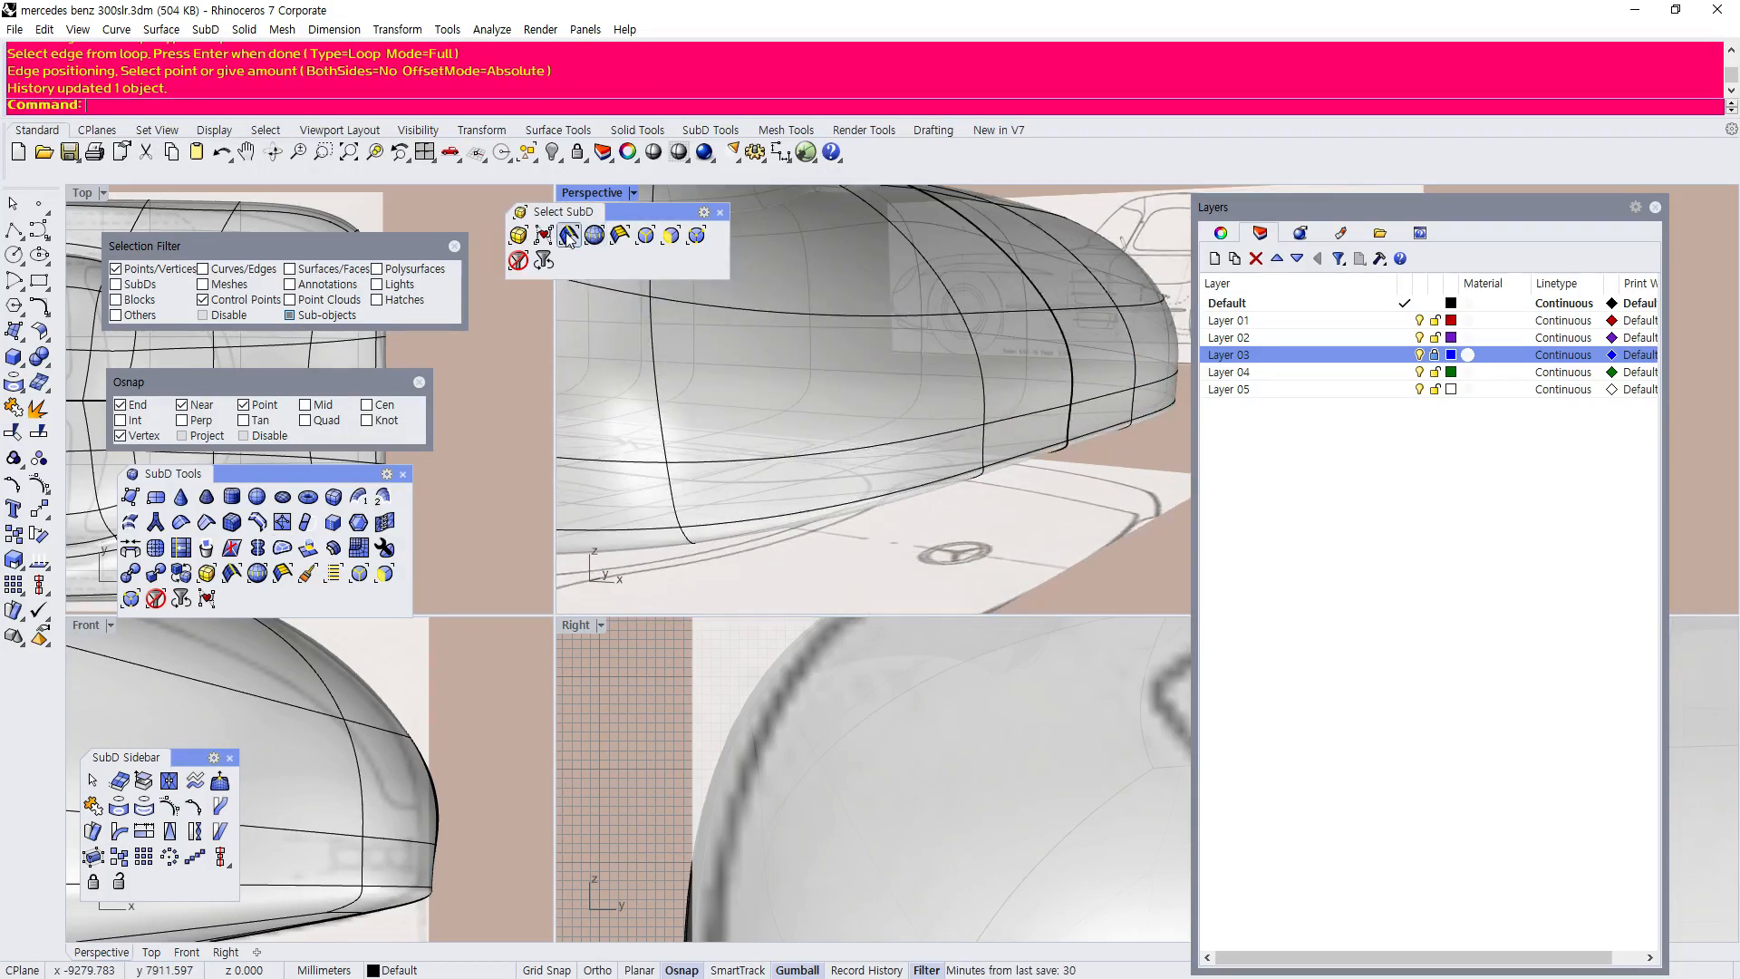
{"action": "left_click", "coordinate": [308, 547]}
{"action": "left_click", "coordinate": [953, 446]}
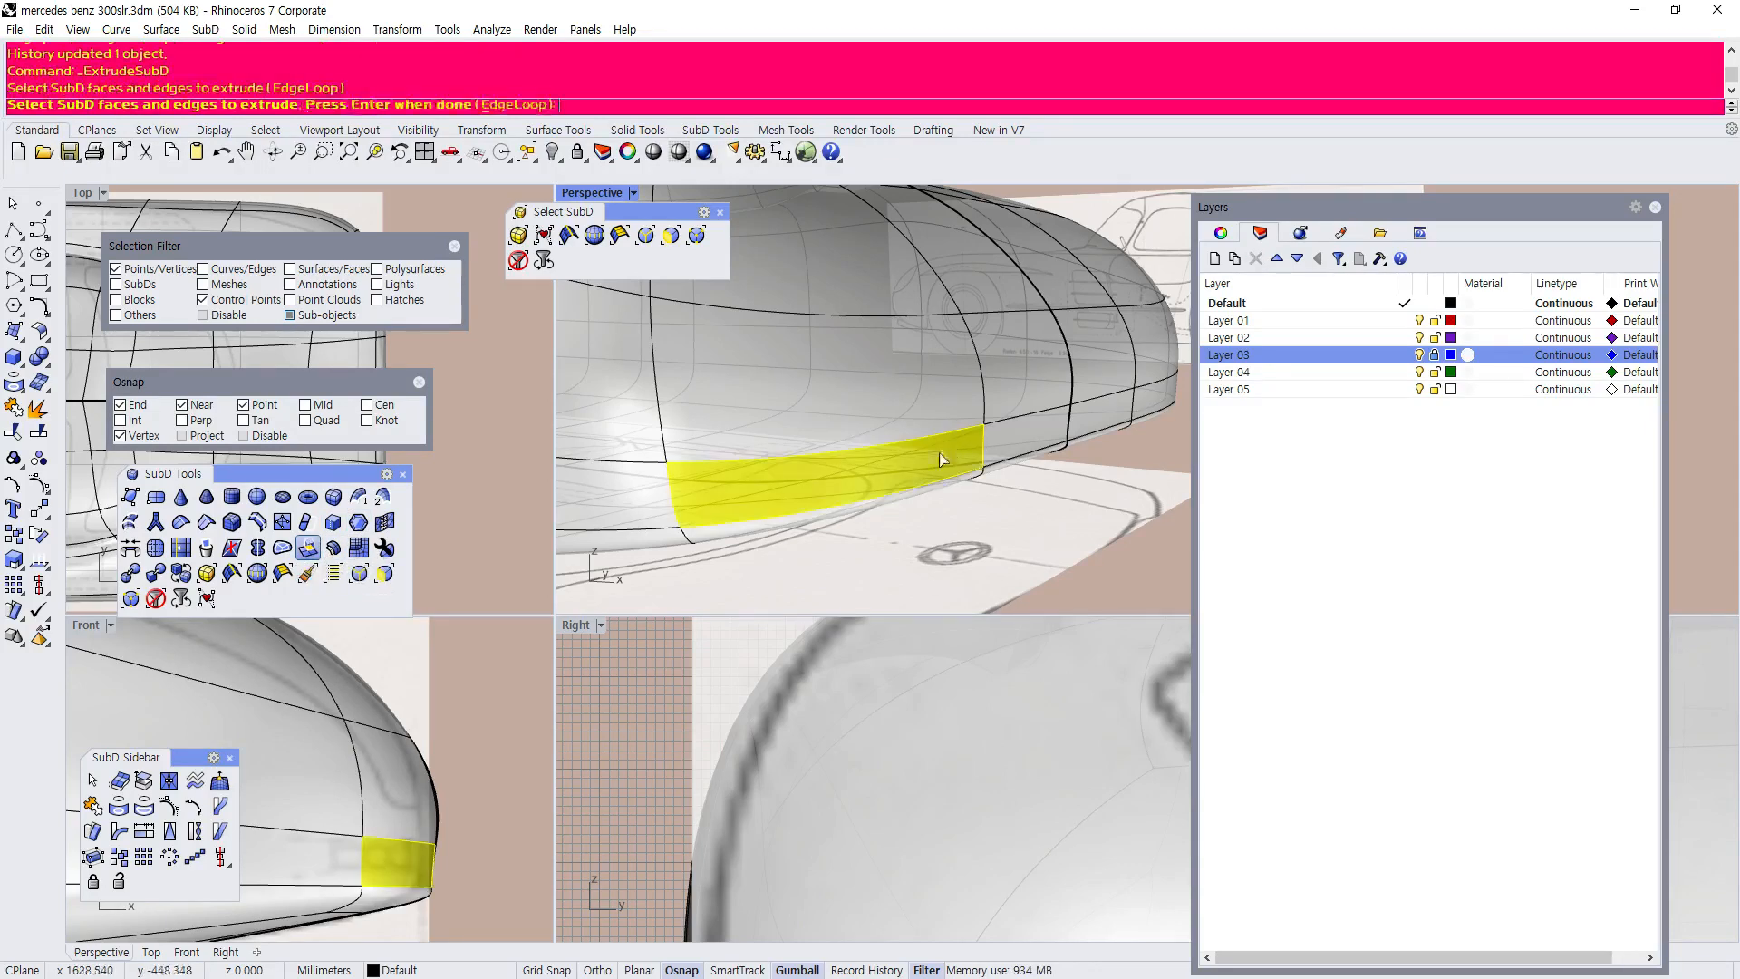
{"action": "key", "text": "Return"}
{"action": "scroll", "coordinate": [453, 453], "scroll_direction": "down", "scroll_amount": 5}
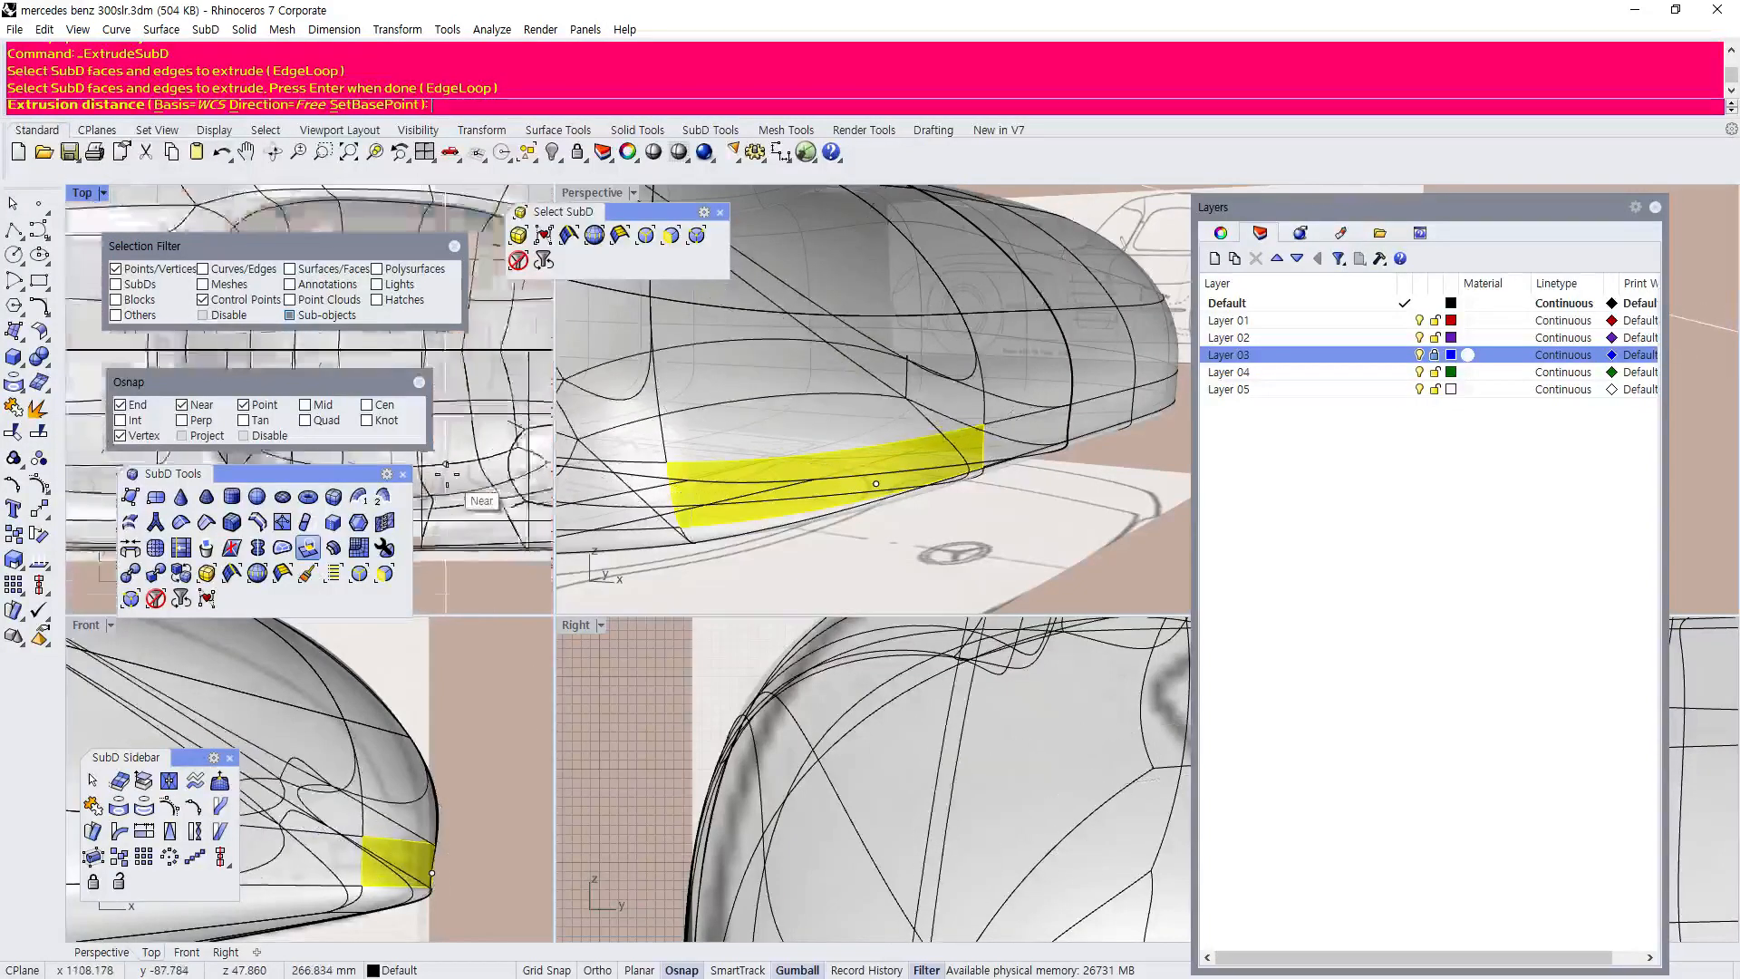
{"action": "scroll", "coordinate": [446, 473], "scroll_direction": "down", "scroll_amount": 8}
{"action": "scroll", "coordinate": [525, 476], "scroll_direction": "up", "scroll_amount": 5}
{"action": "right_click_drag", "start_coordinate": [456, 491], "coordinate": [532, 479]}
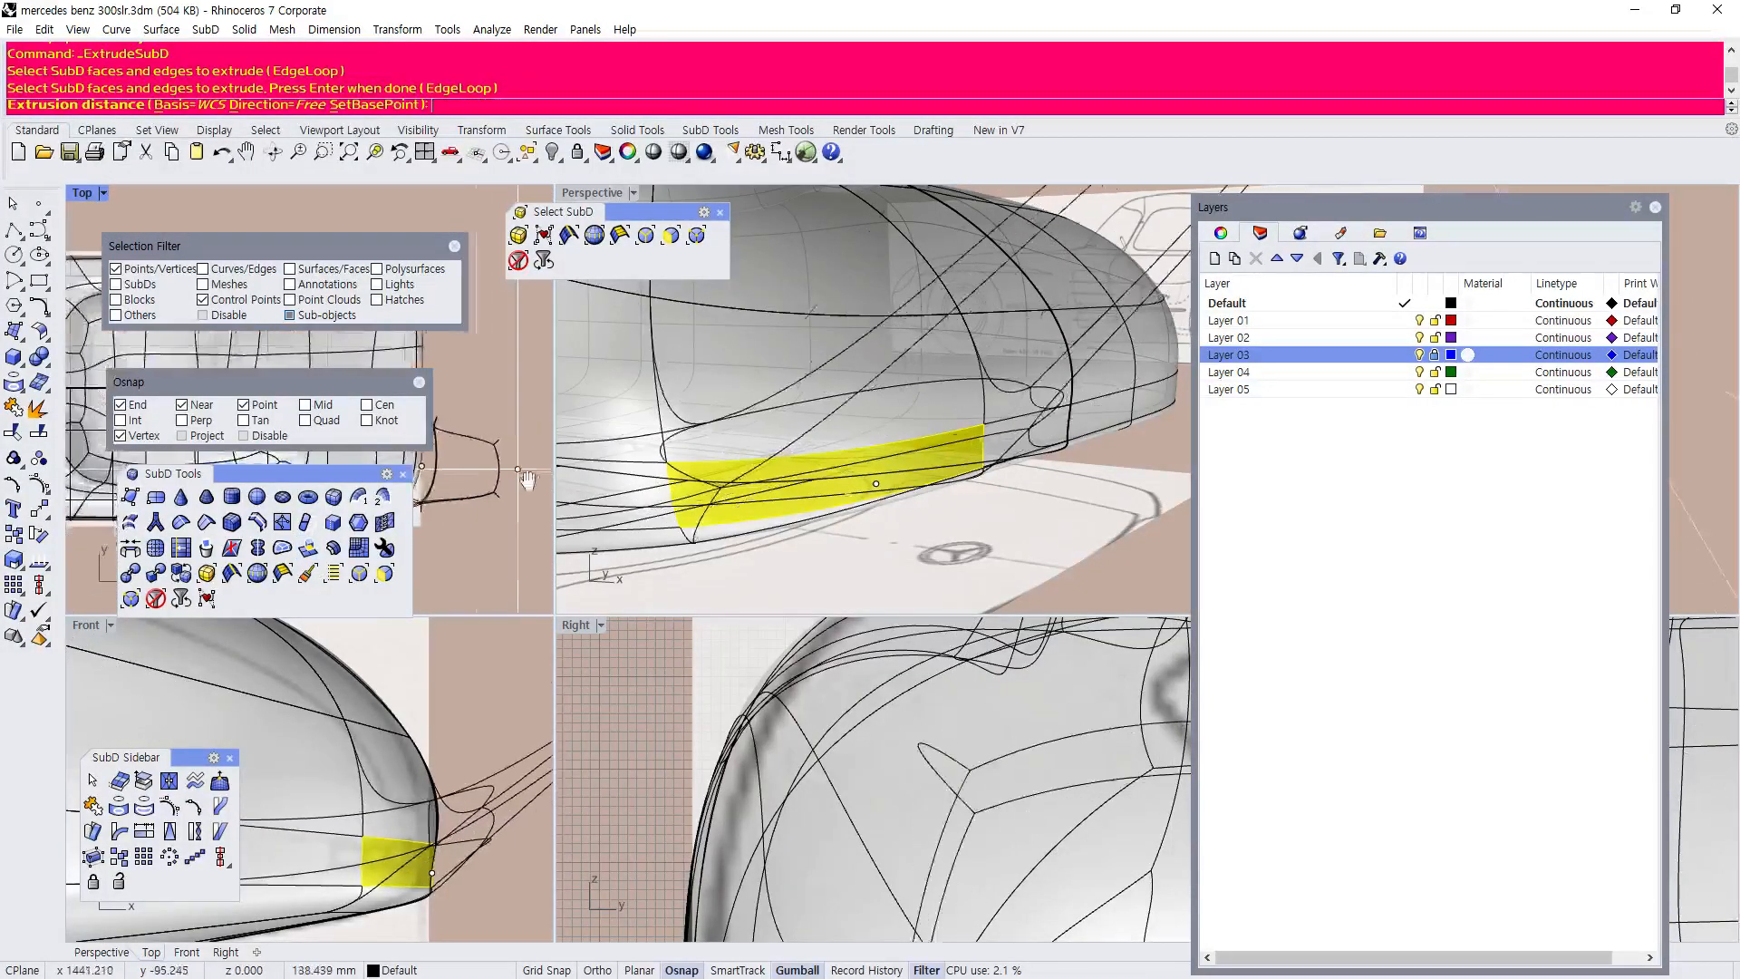
{"action": "scroll", "coordinate": [479, 501], "scroll_direction": "up", "scroll_amount": 5}
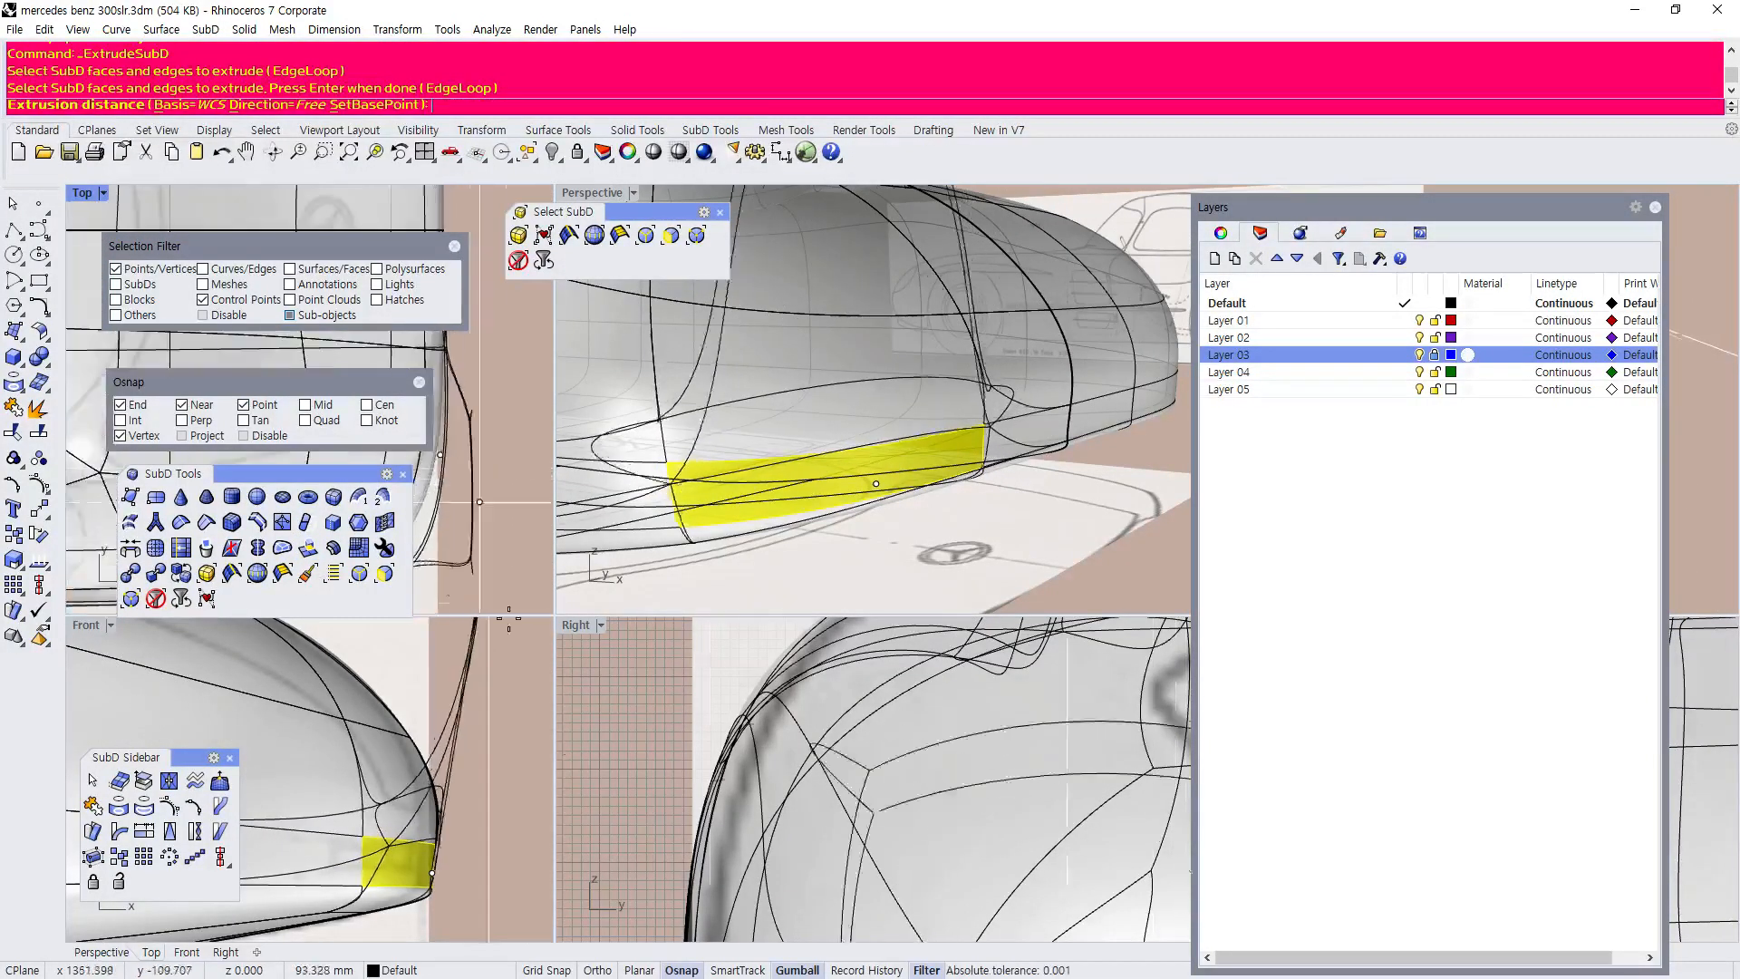
{"action": "left_click", "coordinate": [453, 861]}
Examine the extruded tail edge and the whole body from several angles in Perspective.
{"action": "right_click_drag", "start_coordinate": [775, 587], "coordinate": [1044, 340]}
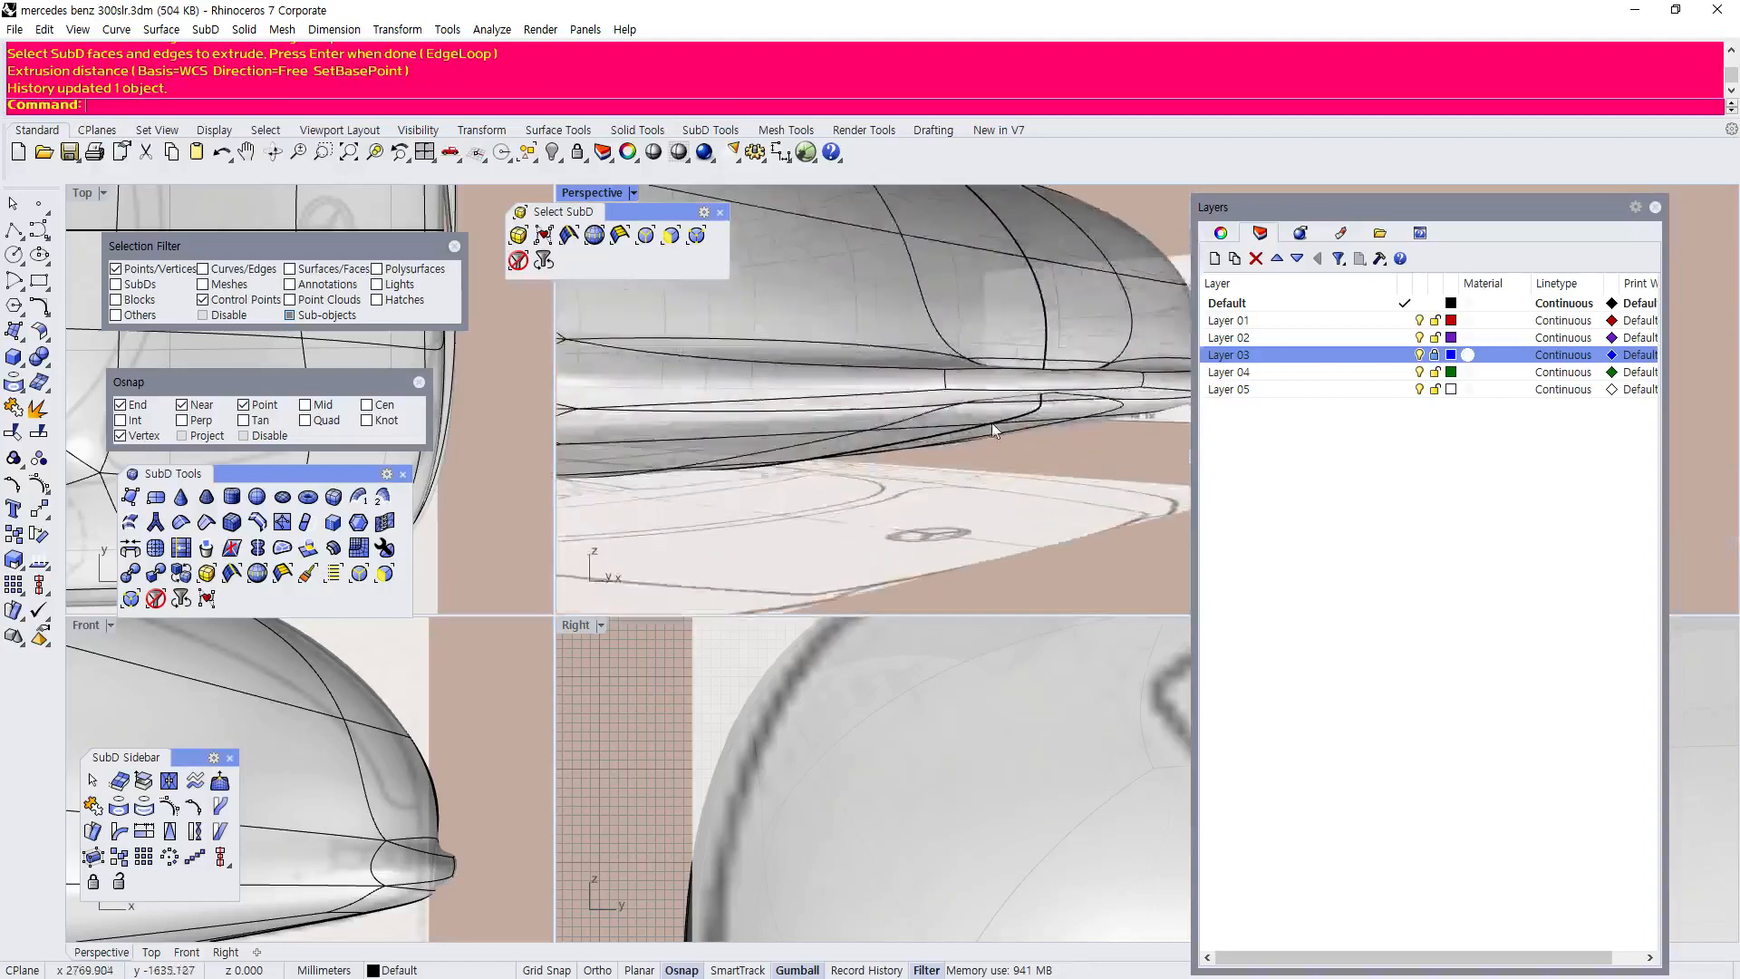
{"action": "scroll", "coordinate": [1042, 342], "scroll_direction": "down", "scroll_amount": 10}
{"action": "right_click_drag", "start_coordinate": [730, 341], "coordinate": [958, 396]}
{"action": "scroll", "coordinate": [831, 349], "scroll_direction": "up", "scroll_amount": 2}
{"action": "scroll", "coordinate": [832, 346], "scroll_direction": "down", "scroll_amount": 6}
{"action": "scroll", "coordinate": [958, 396], "scroll_direction": "down", "scroll_amount": 5}
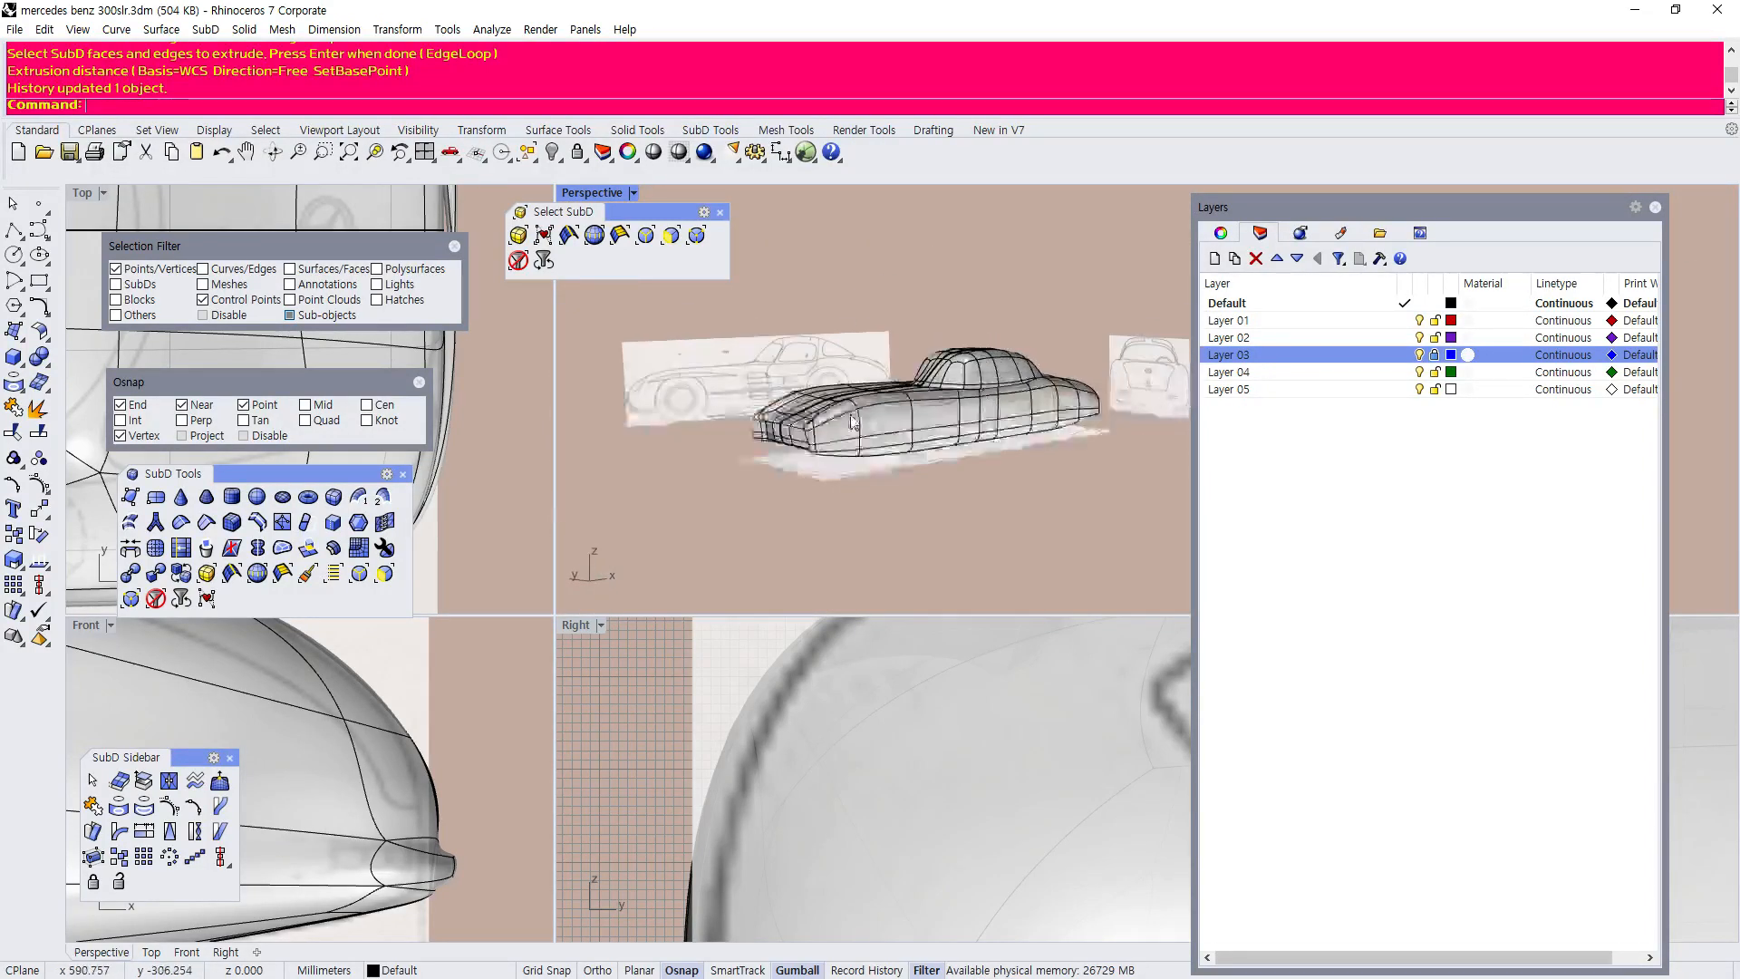
{"action": "scroll", "coordinate": [834, 422], "scroll_direction": "up", "scroll_amount": 4}
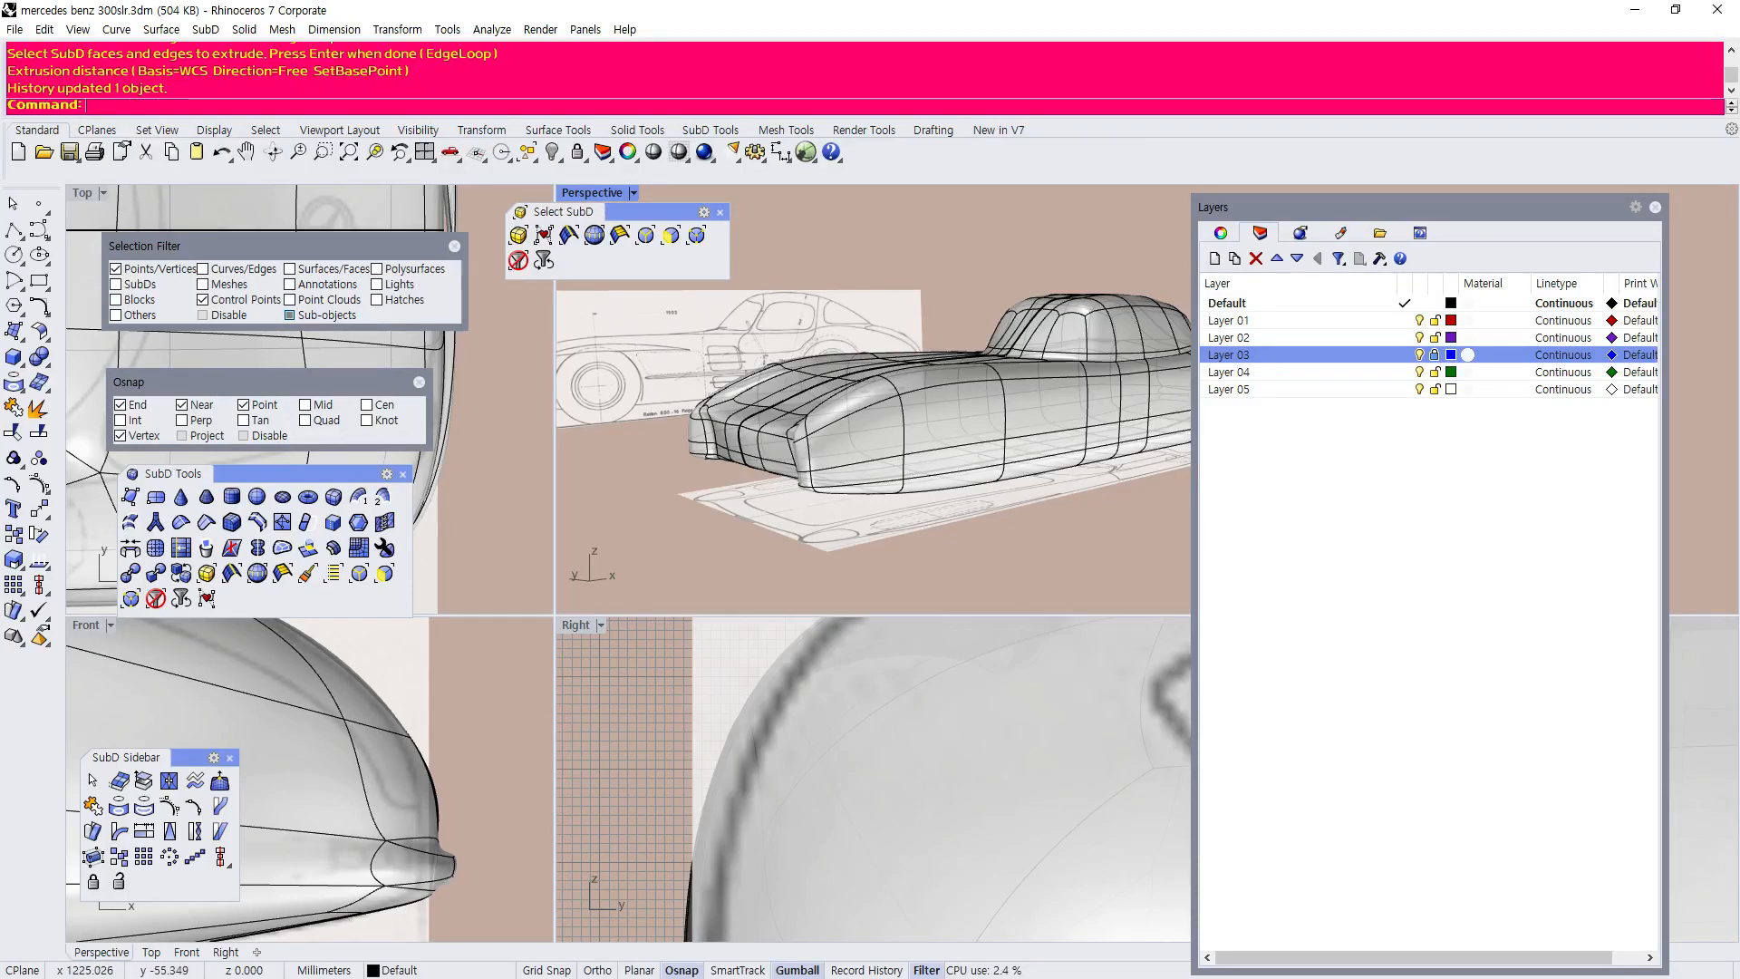
Bring up the 다운로드 (1).jpg reference photo and examine the car's side, wheel arches, headlights and grille beside the model.
{"action": "left_click_drag", "start_coordinate": [0, 185], "coordinate": [694, 127]}
{"action": "scroll", "coordinate": [1444, 612], "scroll_direction": "down", "scroll_amount": 4}
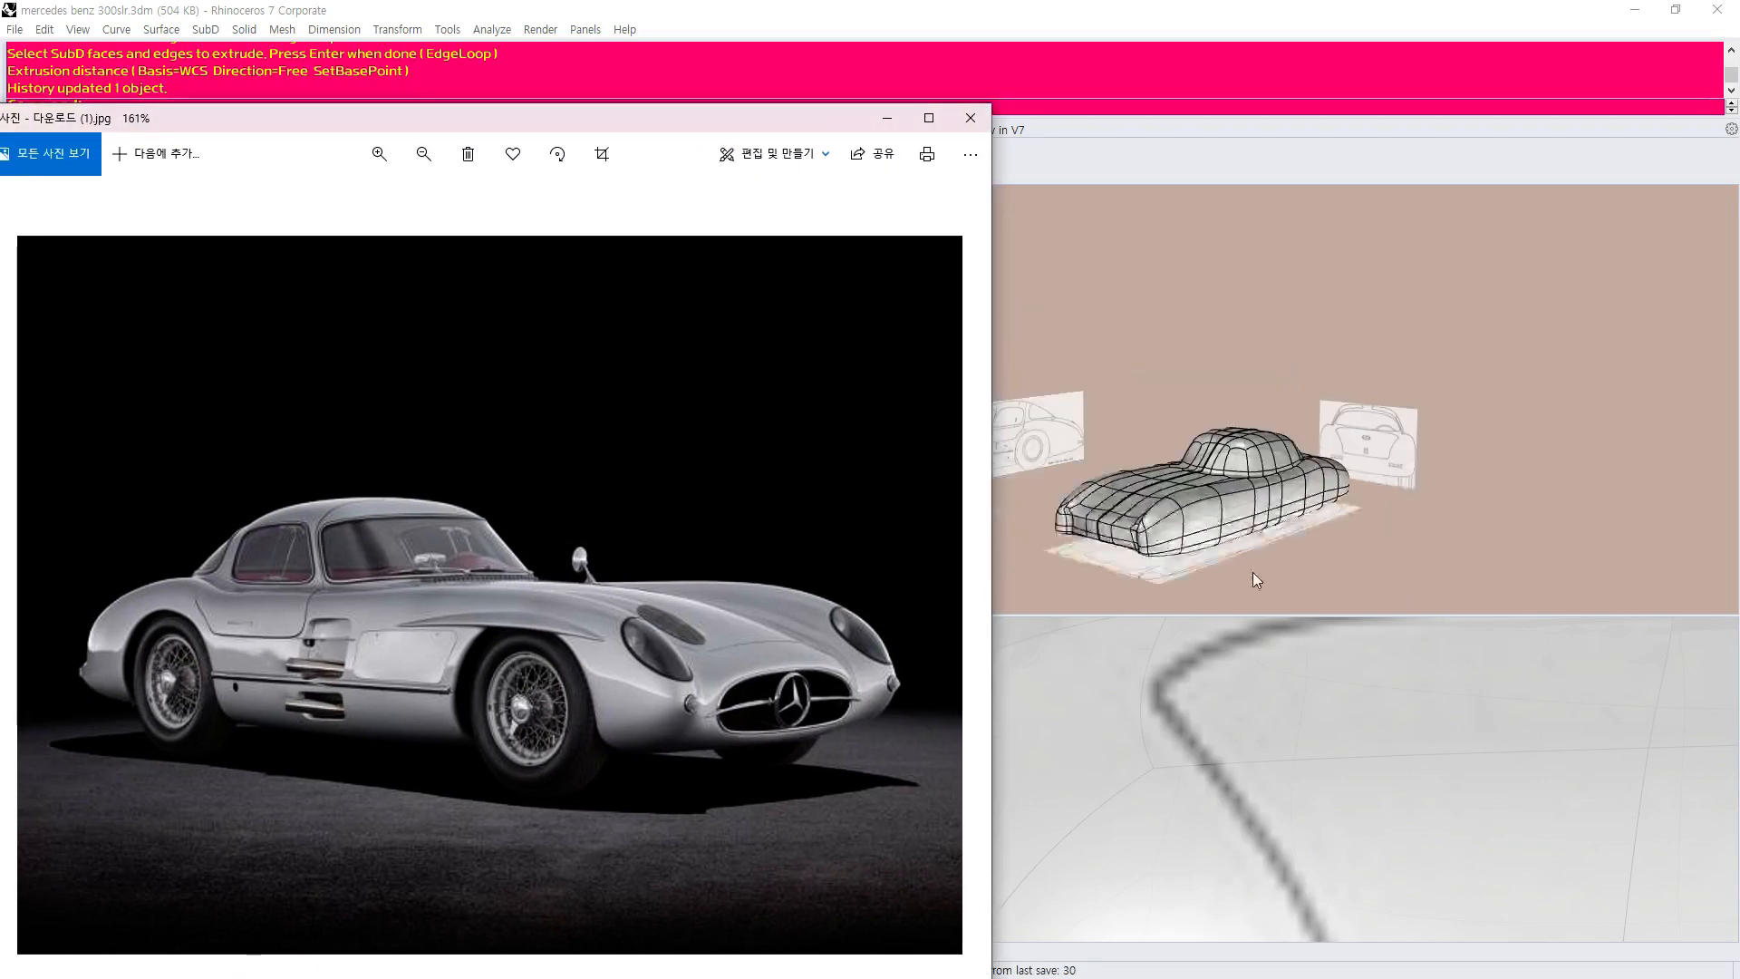
{"action": "scroll", "coordinate": [1325, 584], "scroll_direction": "up", "scroll_amount": 3}
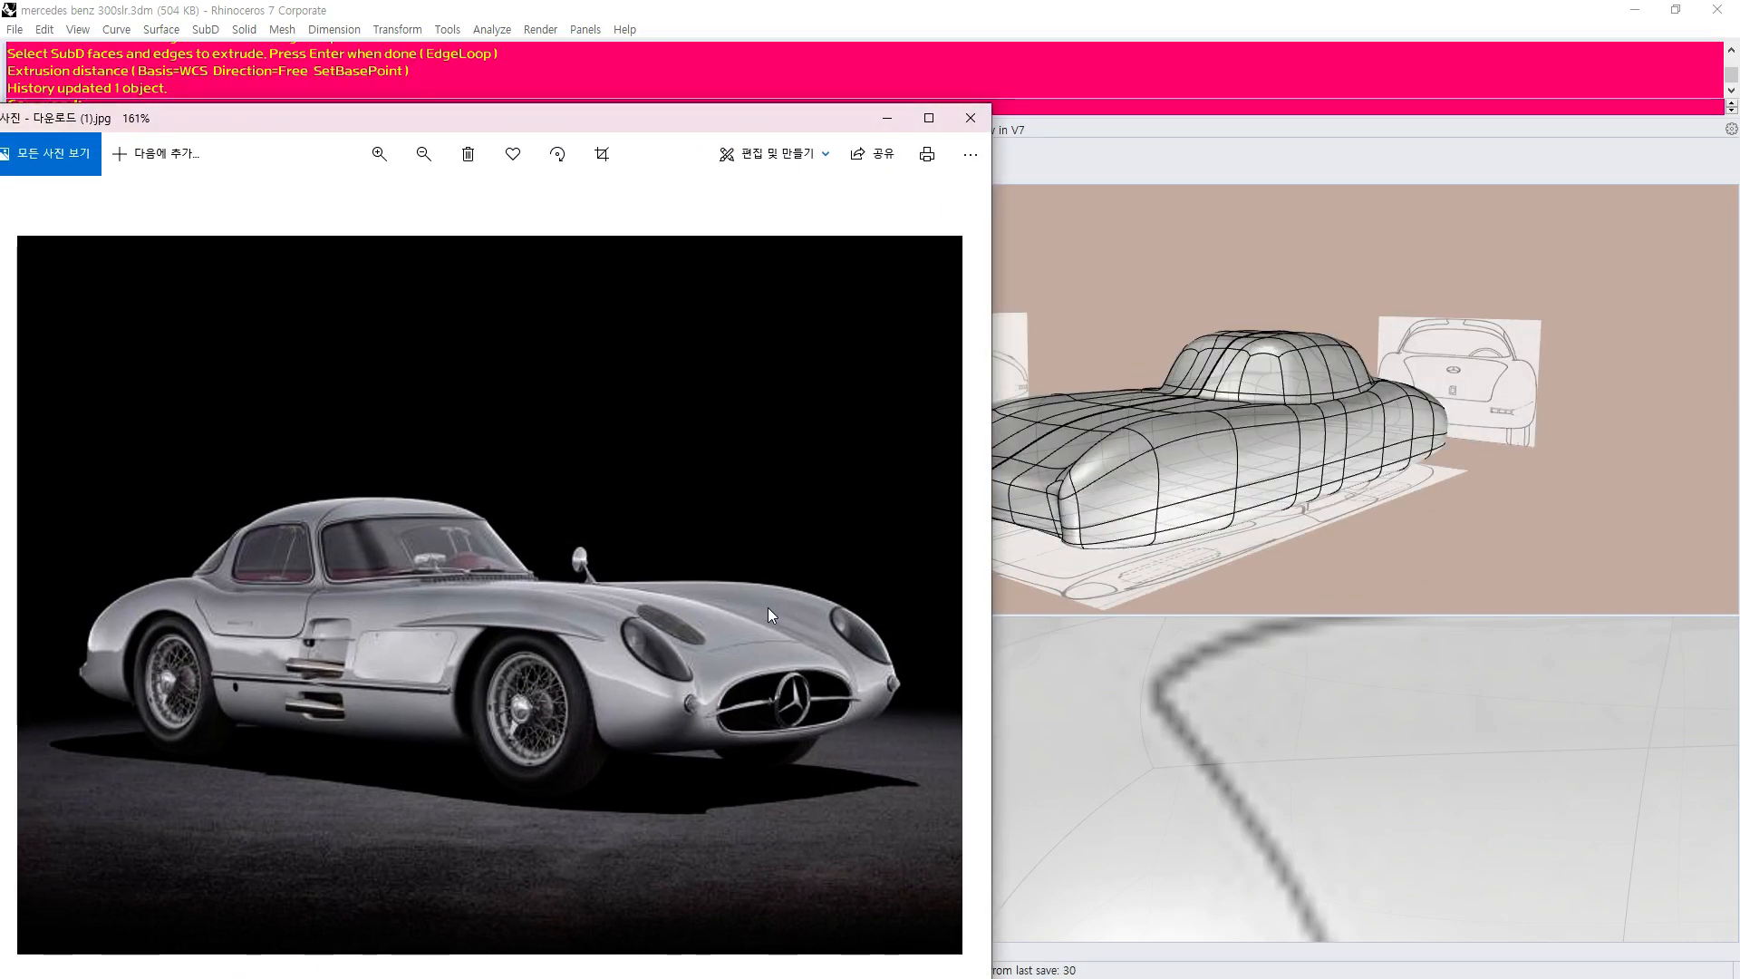
{"action": "scroll", "coordinate": [250, 689], "scroll_direction": "up", "scroll_amount": 3}
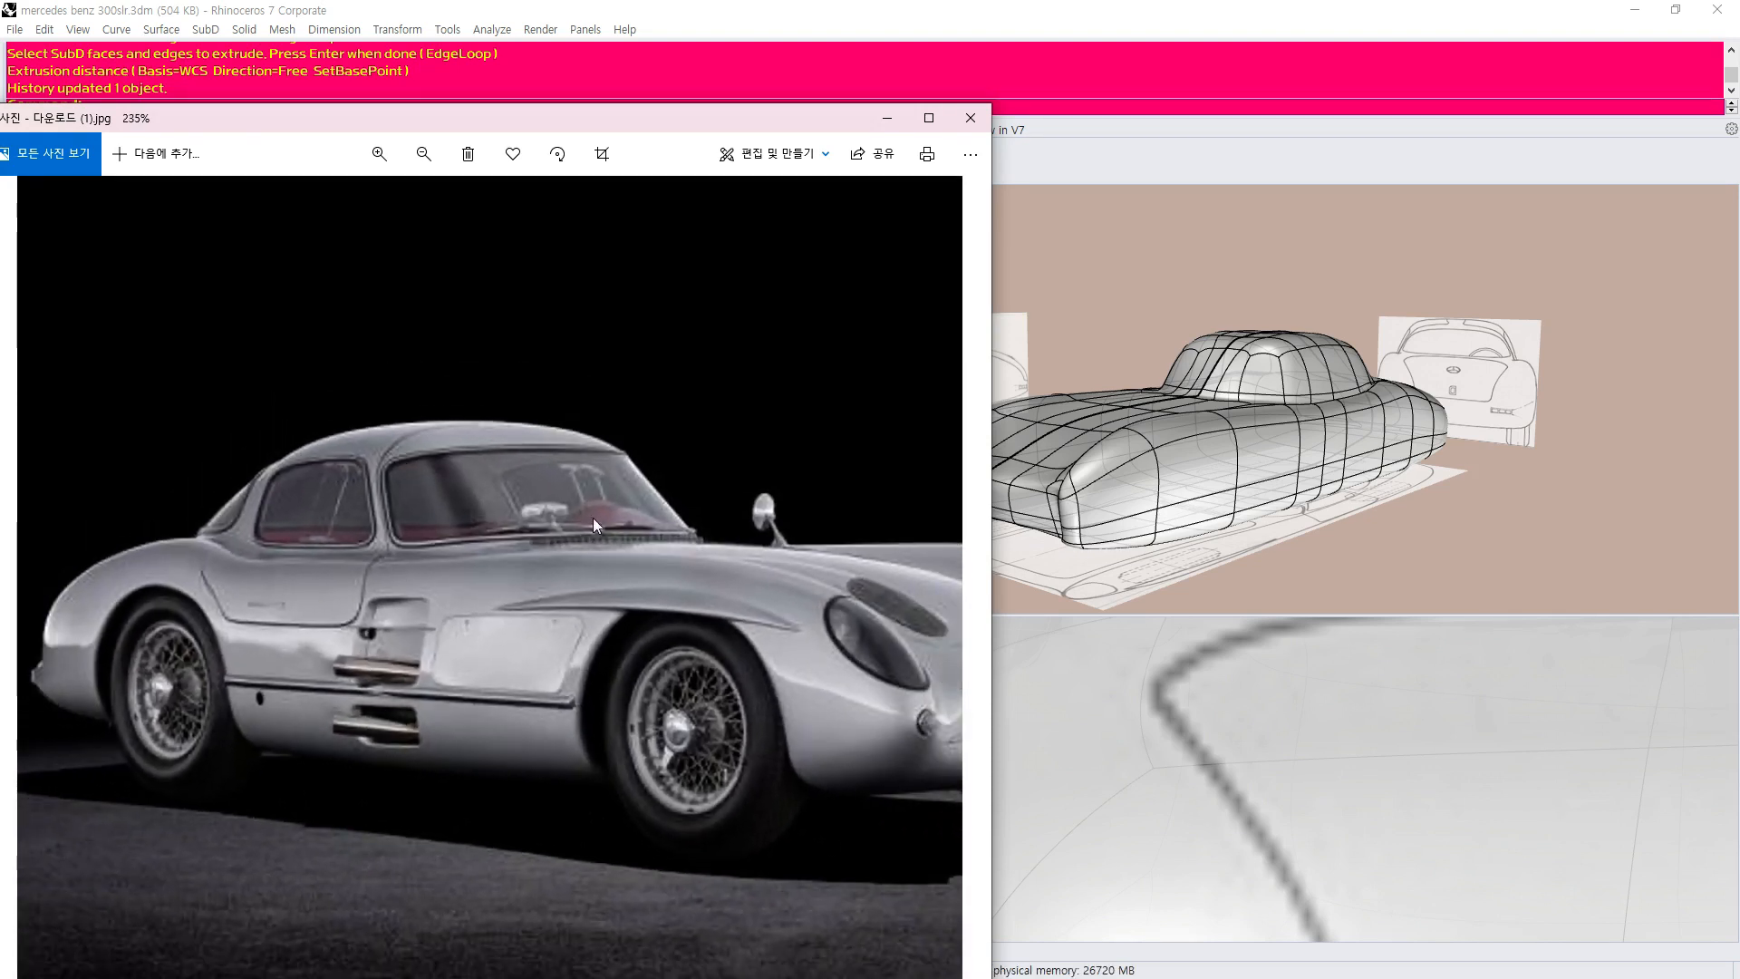
{"action": "scroll", "coordinate": [427, 677], "scroll_direction": "down", "scroll_amount": 2}
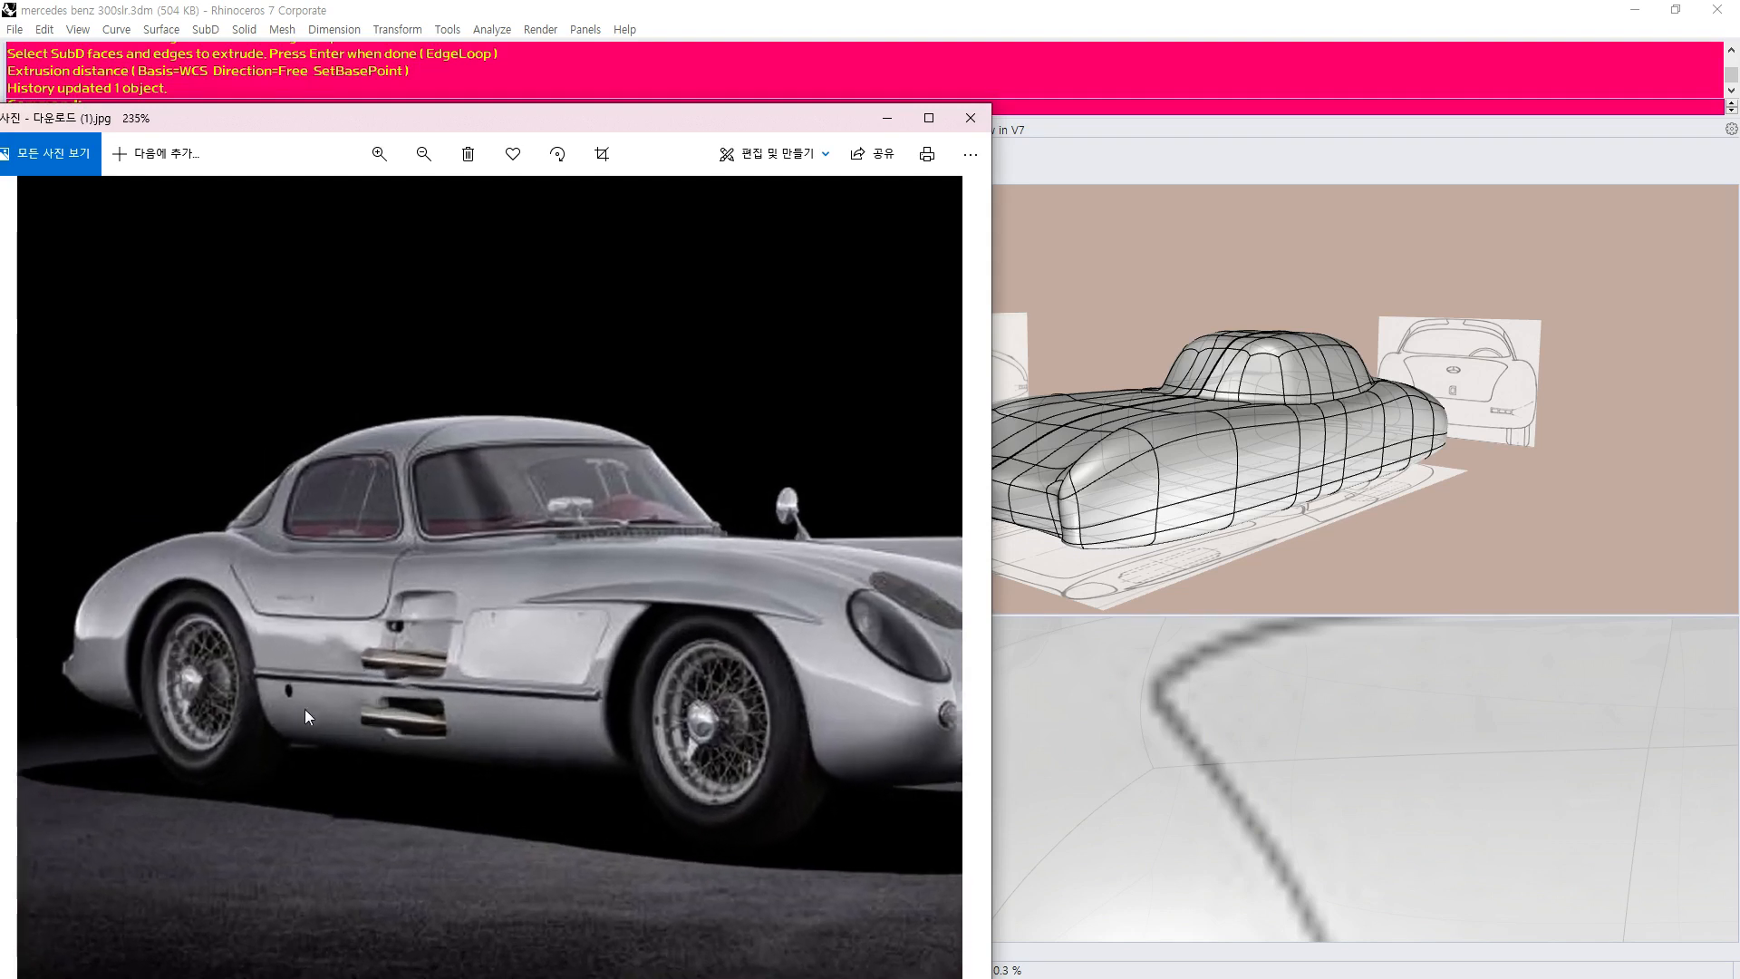
{"action": "scroll", "coordinate": [380, 719], "scroll_direction": "up", "scroll_amount": 3}
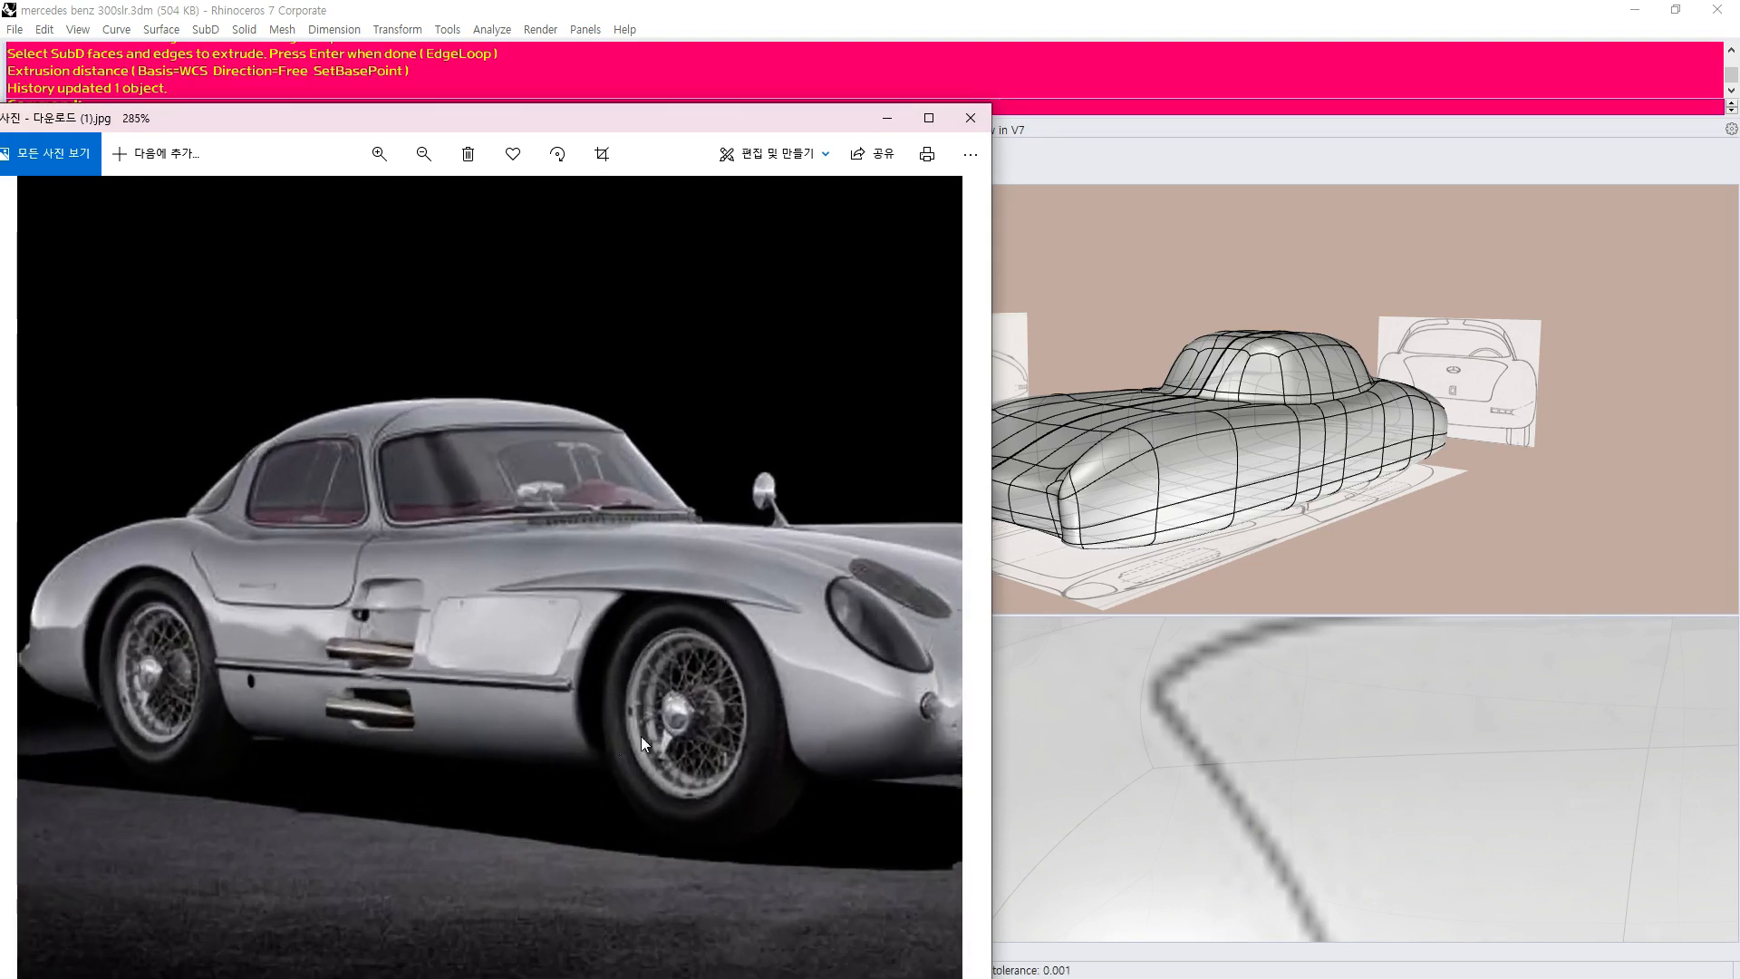
{"action": "scroll", "coordinate": [785, 557], "scroll_direction": "up", "scroll_amount": 2}
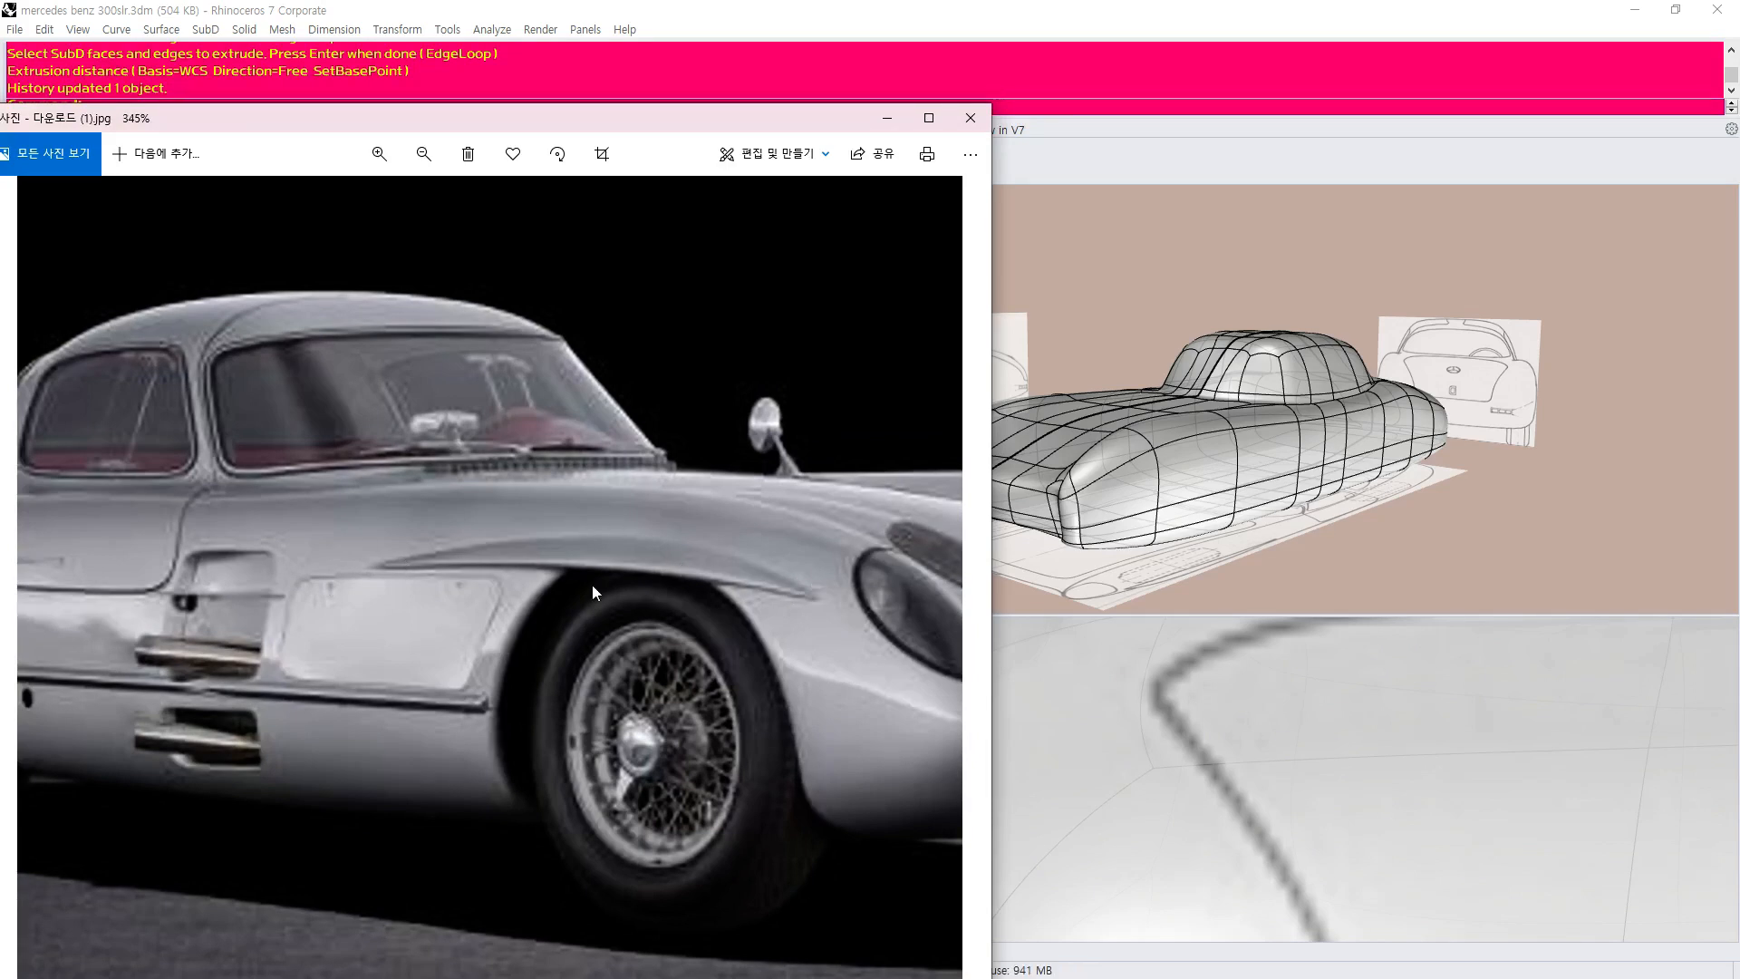
{"action": "scroll", "coordinate": [444, 605], "scroll_direction": "down", "scroll_amount": 4}
{"action": "scroll", "coordinate": [786, 664], "scroll_direction": "up", "scroll_amount": 3}
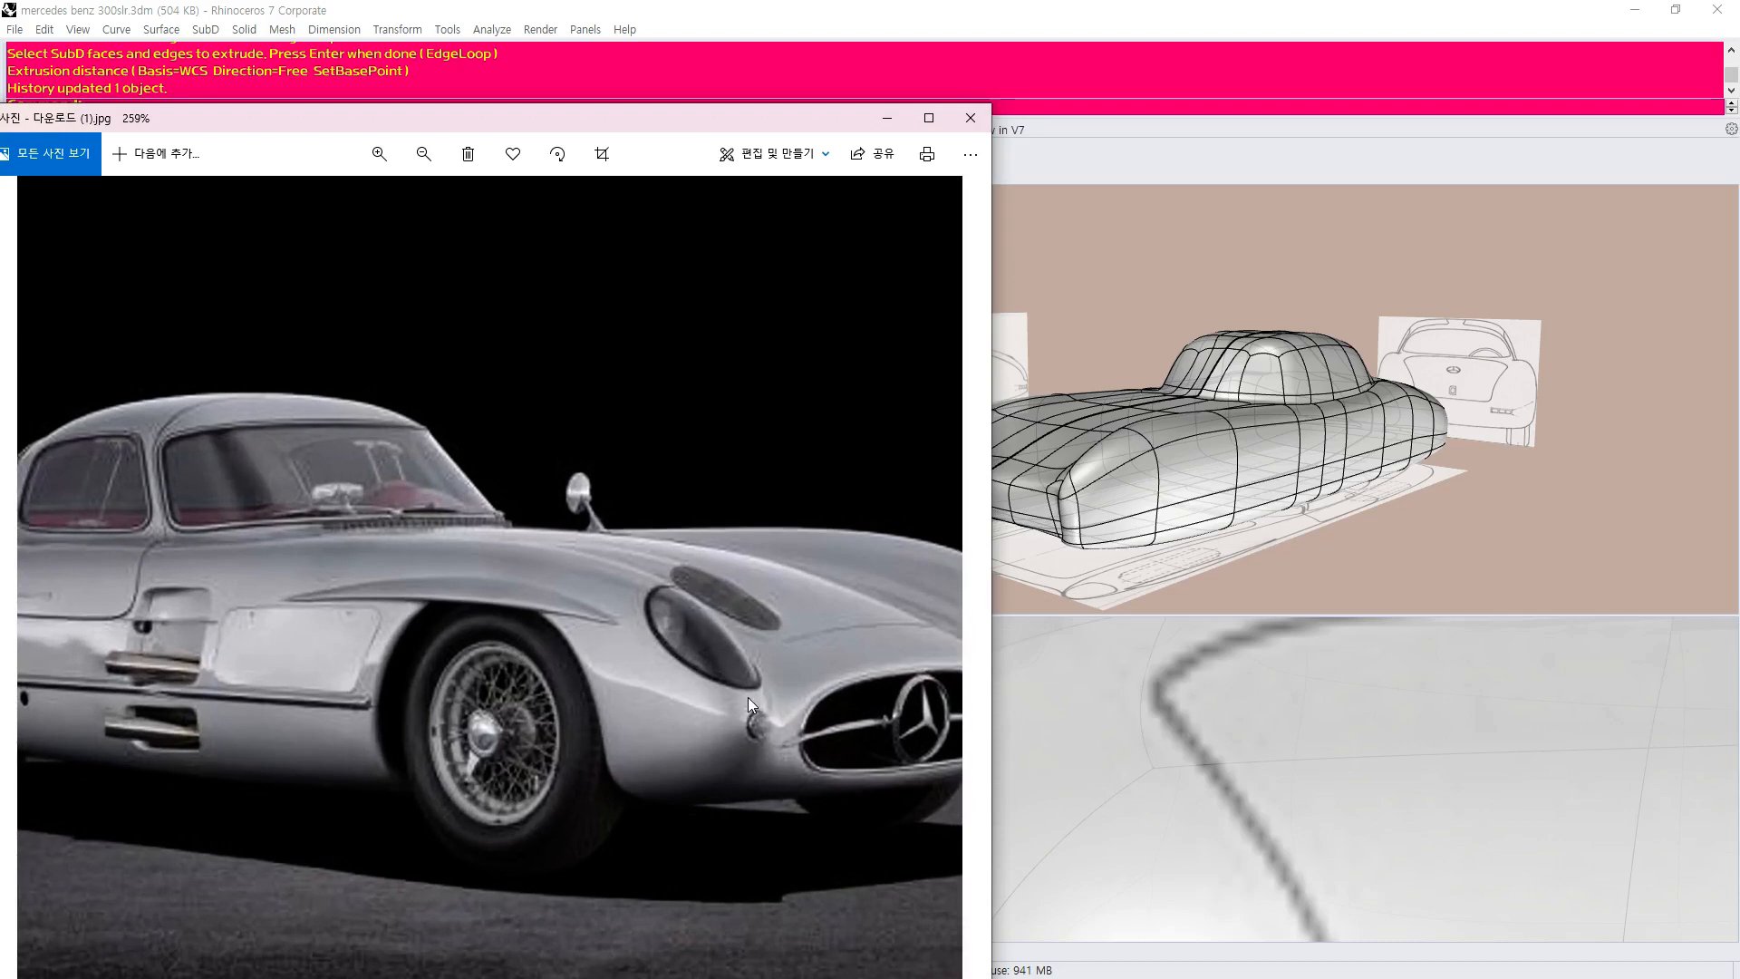
{"action": "scroll", "coordinate": [428, 616], "scroll_direction": "down", "scroll_amount": 3}
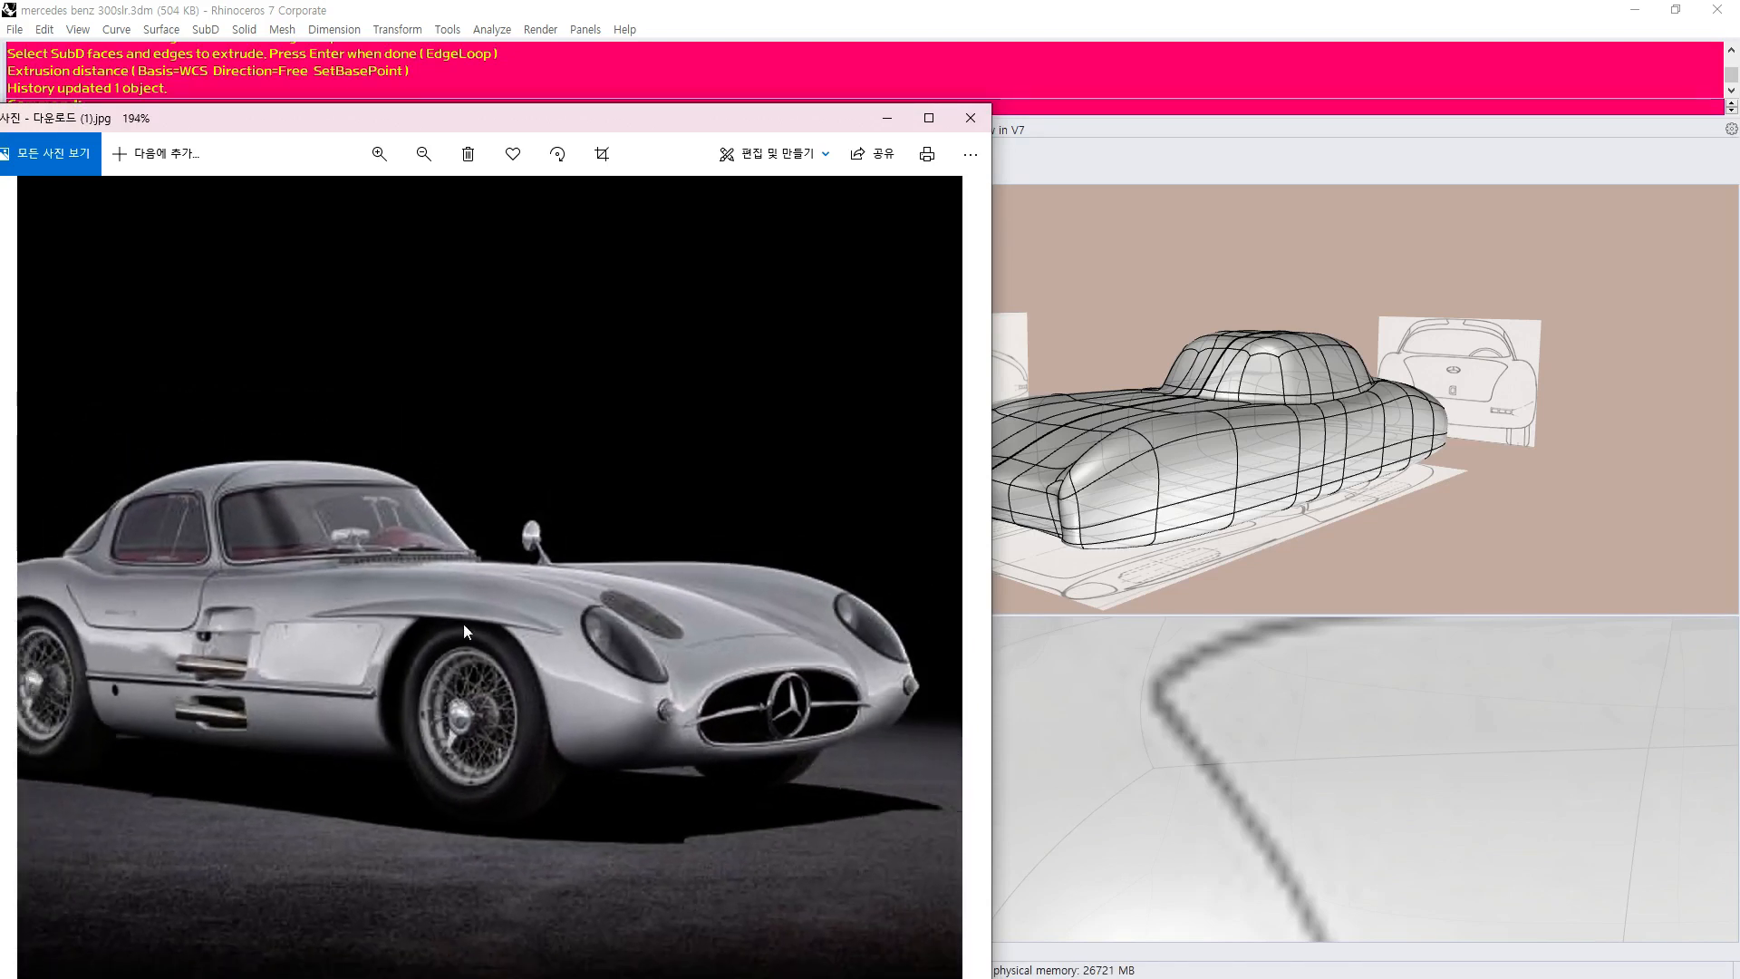
{"action": "left_click_drag", "start_coordinate": [694, 123], "coordinate": [0, 122]}
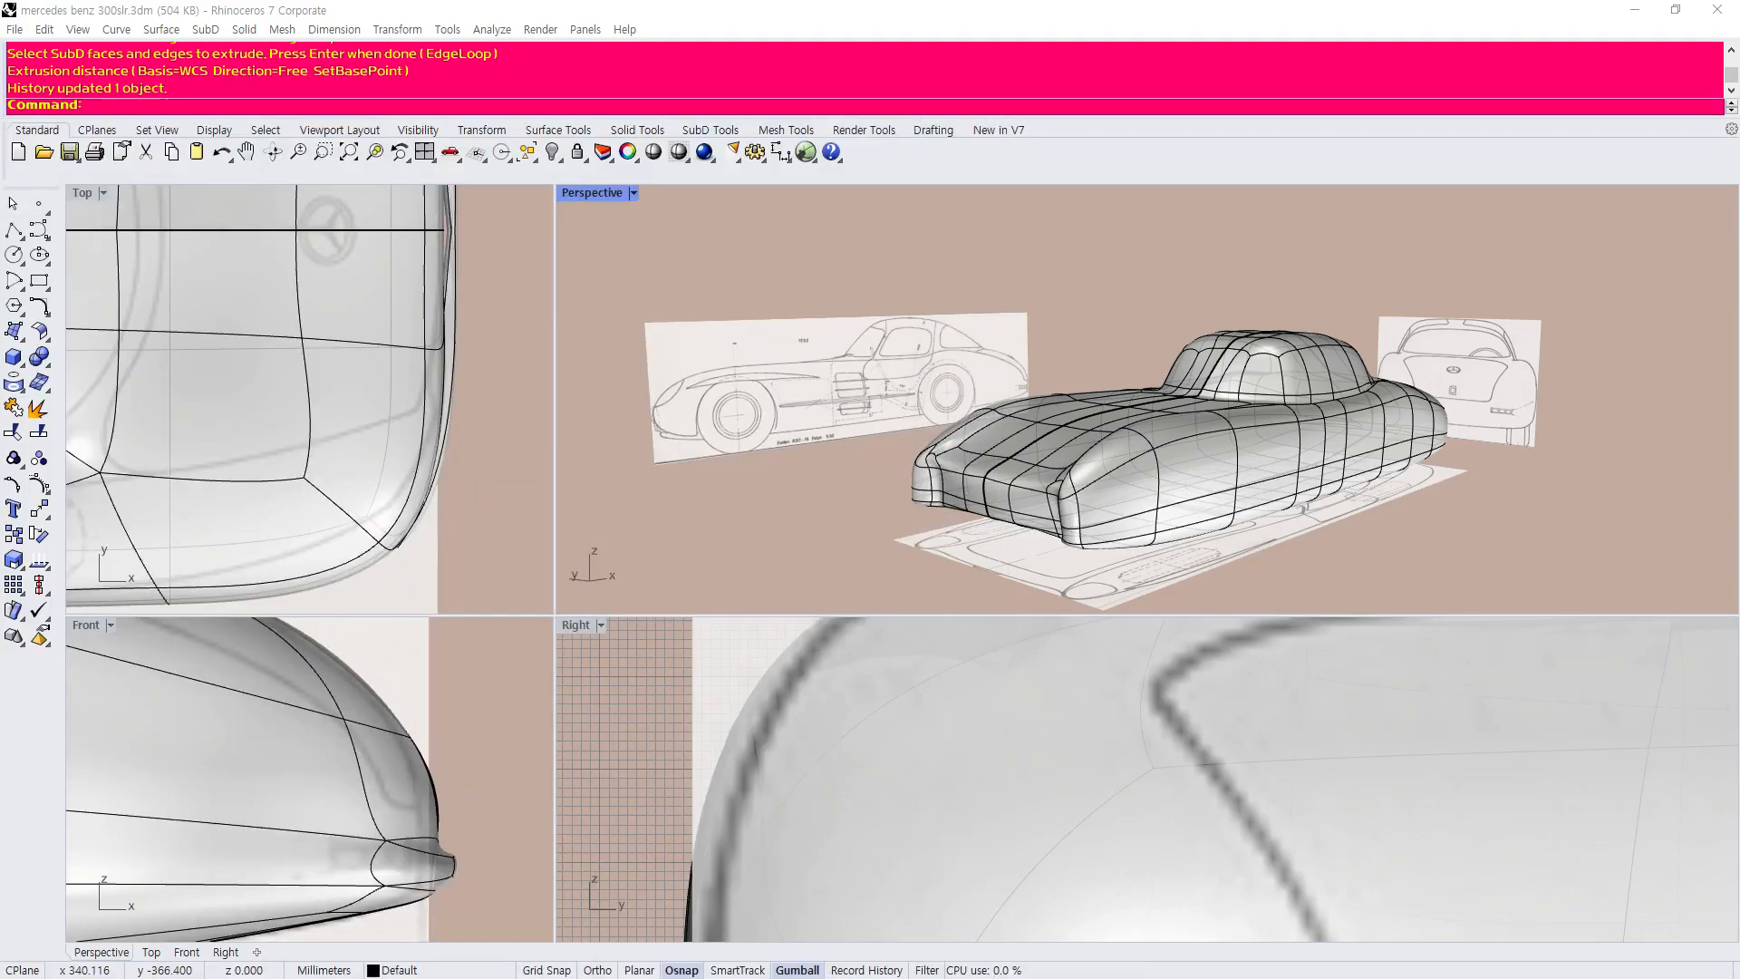
Try to shift the SubD vertex on the rear deck behind the cabin in the Front view, and undo the move.
{"action": "scroll", "coordinate": [1278, 437], "scroll_direction": "down", "scroll_amount": 5}
{"action": "scroll", "coordinate": [1277, 437], "scroll_direction": "up", "scroll_amount": 6}
{"action": "right_click_drag", "start_coordinate": [1350, 473], "coordinate": [970, 455]}
{"action": "scroll", "coordinate": [1024, 422], "scroll_direction": "up", "scroll_amount": 6}
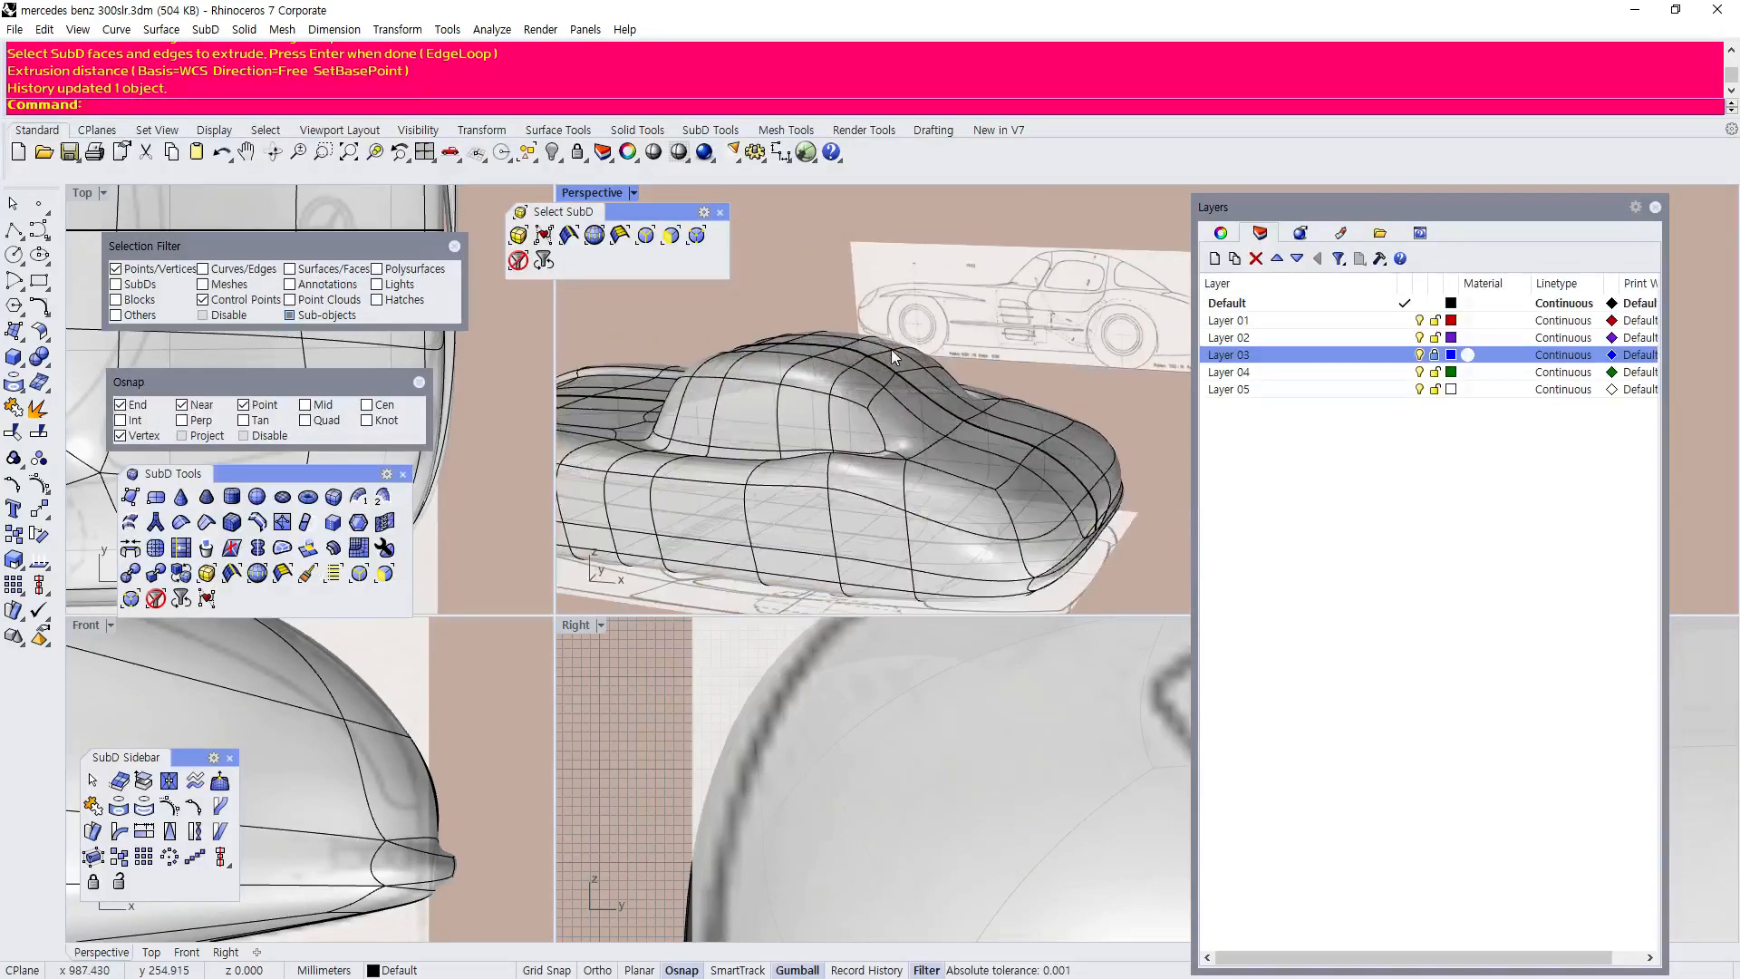
{"action": "scroll", "coordinate": [1022, 426], "scroll_direction": "down", "scroll_amount": 4}
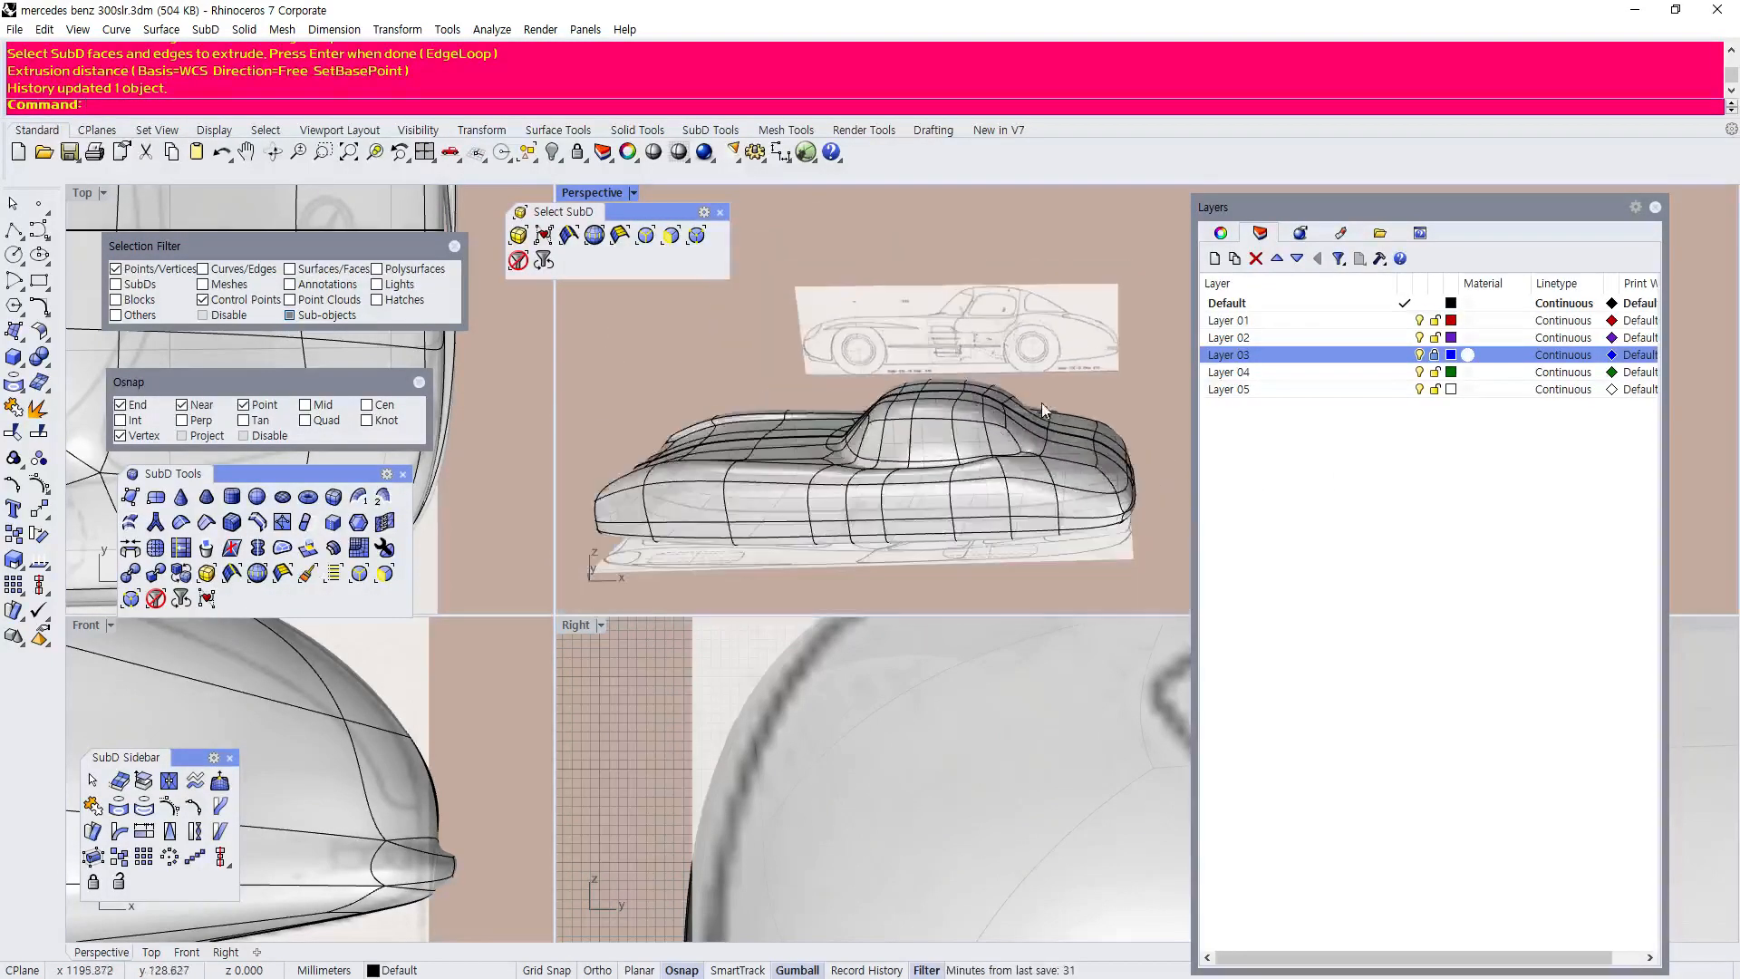
{"action": "scroll", "coordinate": [508, 764], "scroll_direction": "up", "scroll_amount": 8}
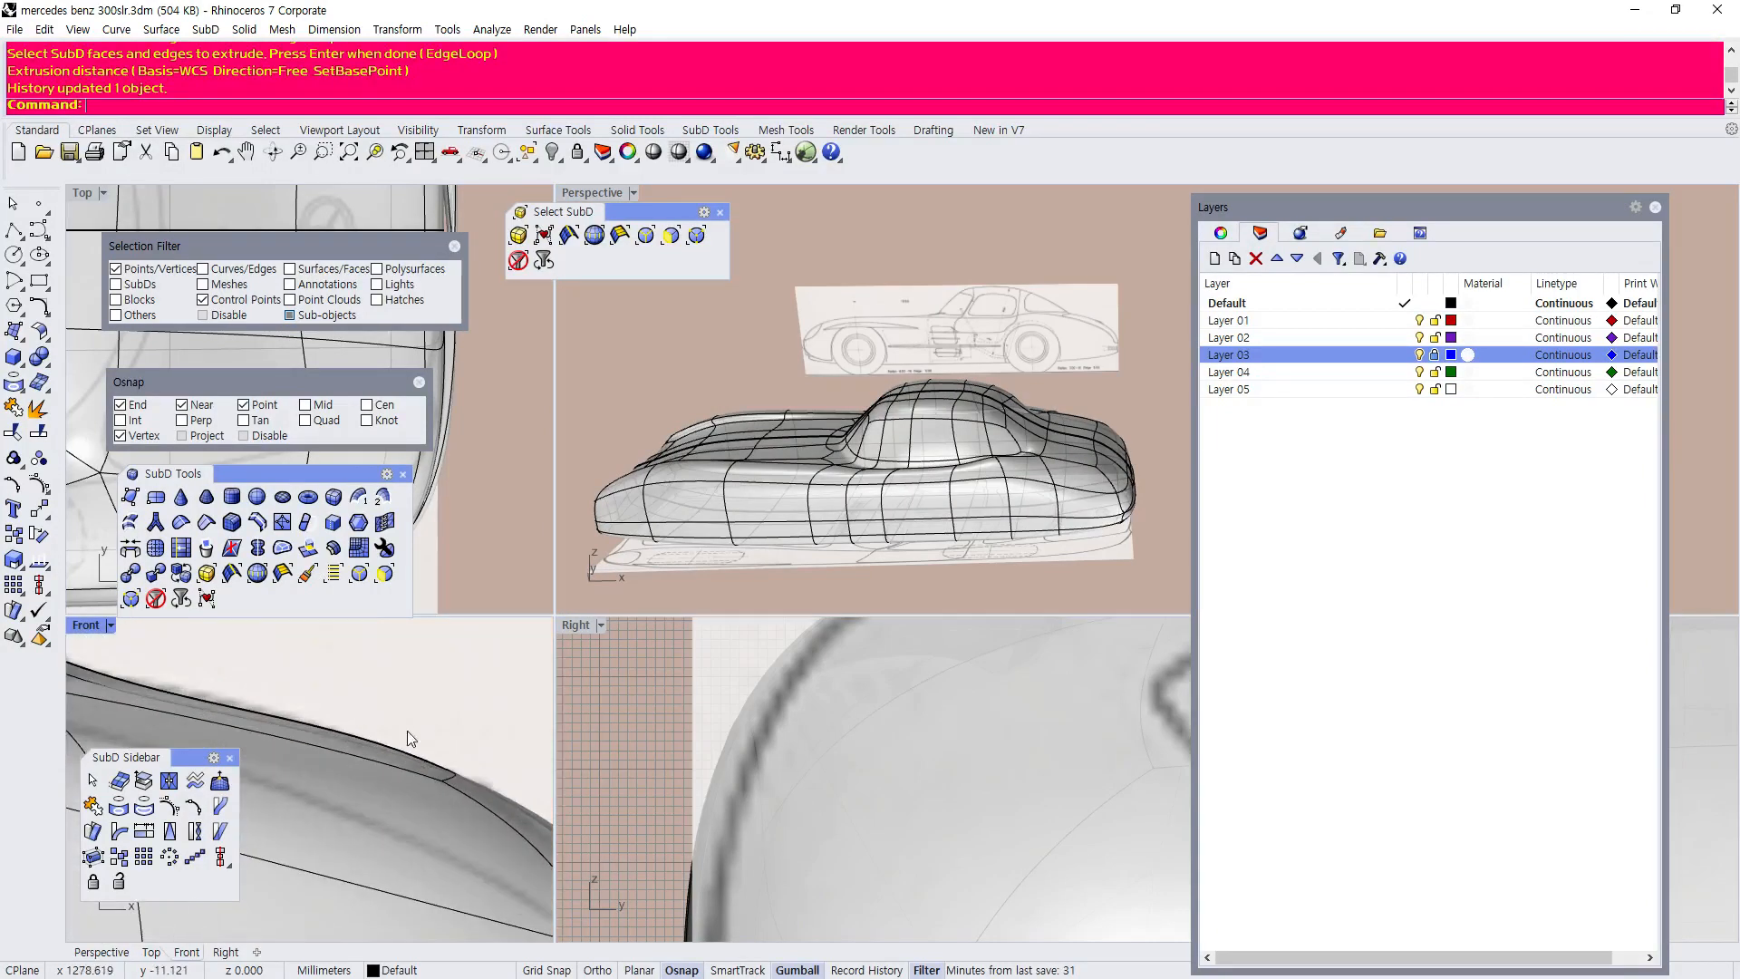
{"action": "left_click_drag", "start_coordinate": [459, 801], "coordinate": [487, 817]}
{"action": "left_click_drag", "start_coordinate": [470, 725], "coordinate": [470, 727]}
{"action": "left_click", "coordinate": [938, 538]}
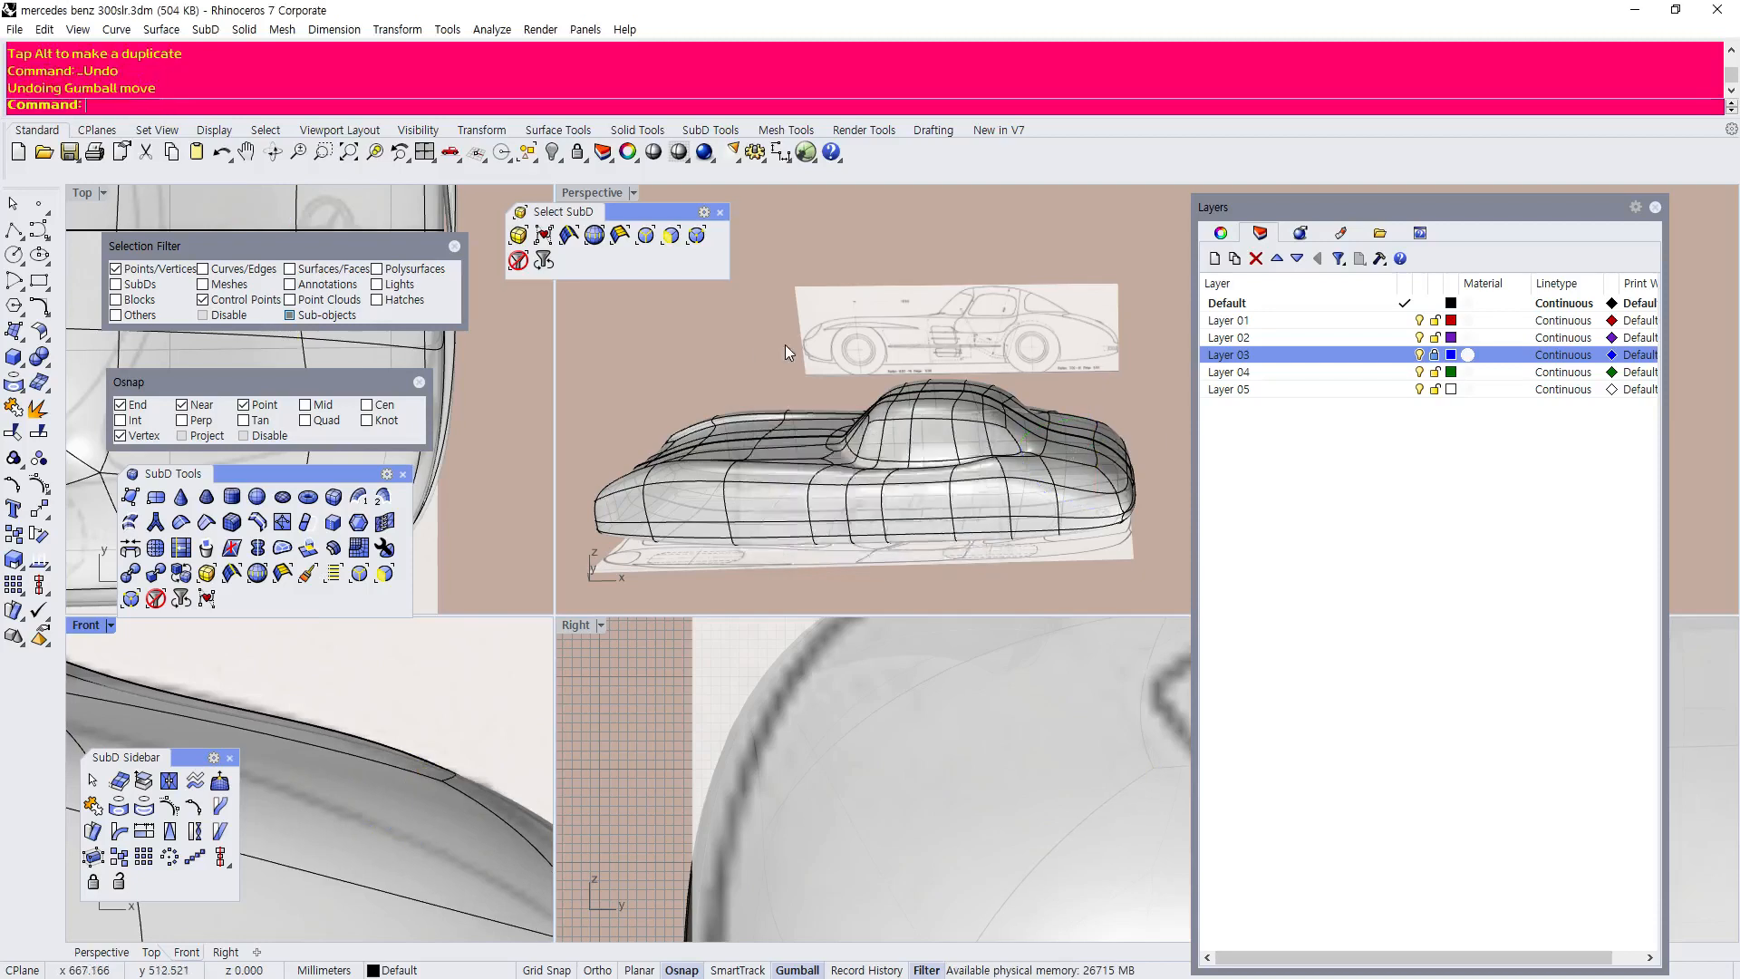
Examine the hood, nose and fenders in Perspective and compare the body with the blueprints in the Right and Front views.
{"action": "scroll", "coordinate": [852, 370], "scroll_direction": "up", "scroll_amount": 6}
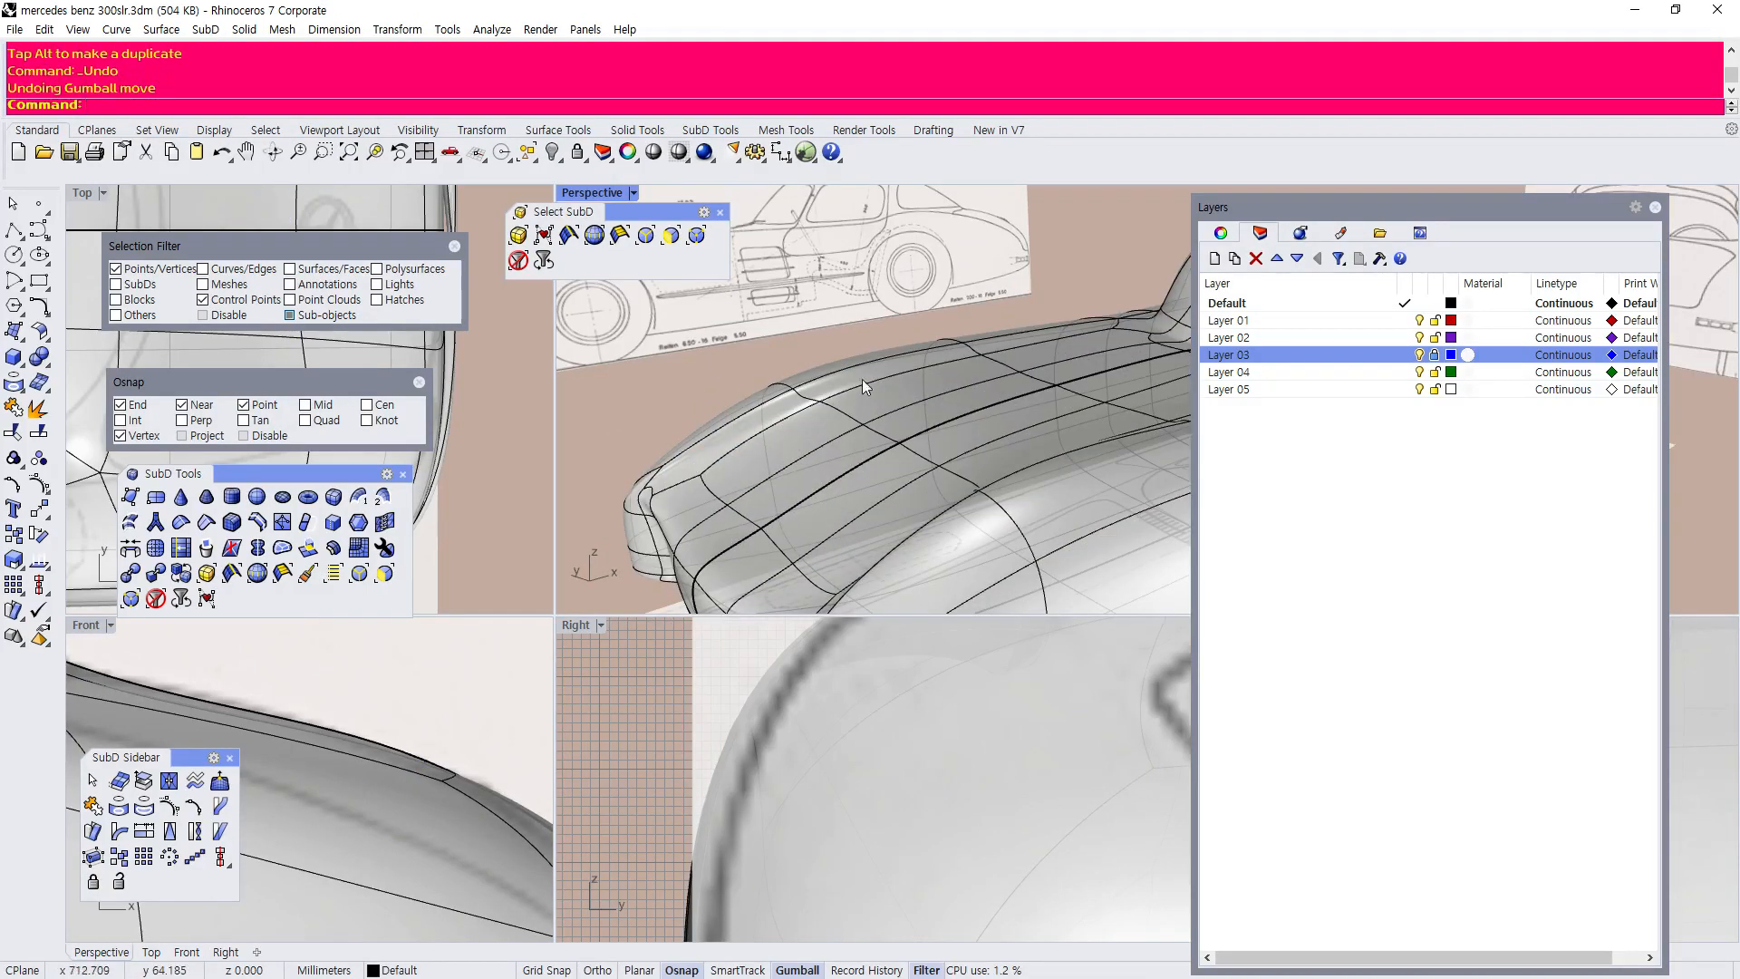
{"action": "scroll", "coordinate": [790, 393], "scroll_direction": "down", "scroll_amount": 8}
{"action": "scroll", "coordinate": [834, 408], "scroll_direction": "up", "scroll_amount": 6}
{"action": "right_click_drag", "start_coordinate": [824, 431], "coordinate": [909, 444]}
{"action": "scroll", "coordinate": [910, 445], "scroll_direction": "down", "scroll_amount": 5}
{"action": "scroll", "coordinate": [909, 446], "scroll_direction": "up", "scroll_amount": 6}
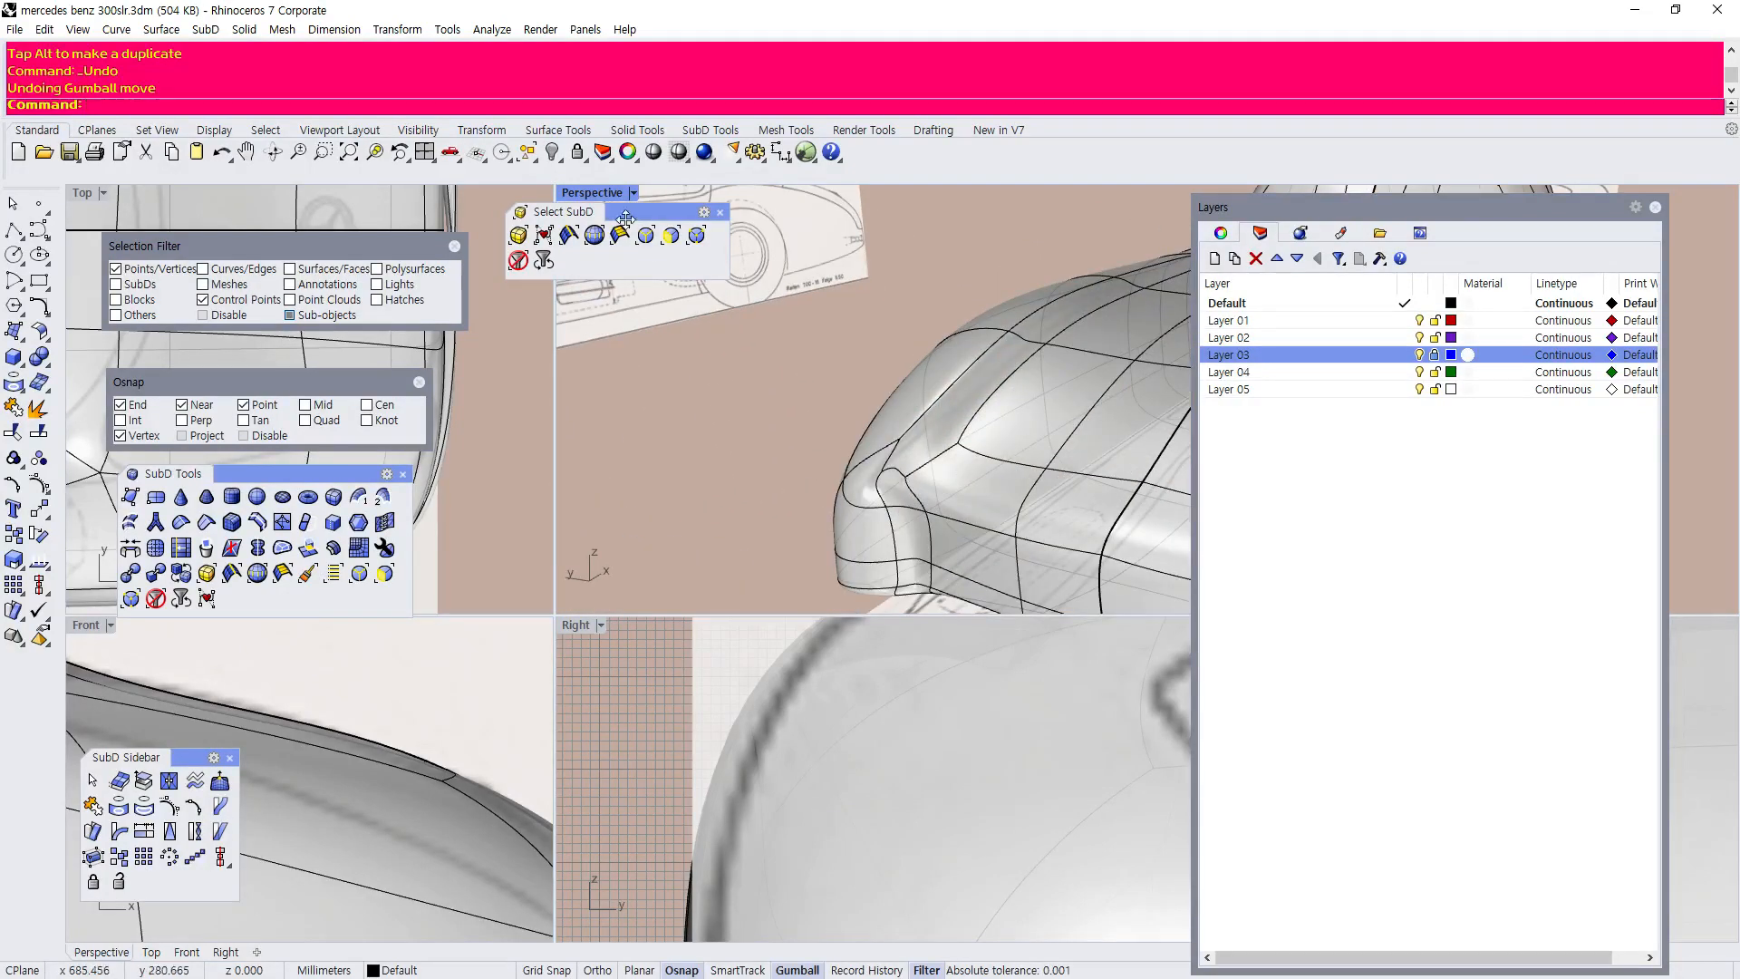
{"action": "scroll", "coordinate": [909, 446], "scroll_direction": "down", "scroll_amount": 6}
{"action": "right_click_drag", "start_coordinate": [731, 384], "coordinate": [993, 277]}
{"action": "scroll", "coordinate": [942, 417], "scroll_direction": "up", "scroll_amount": 4}
{"action": "scroll", "coordinate": [947, 418], "scroll_direction": "down", "scroll_amount": 5}
{"action": "scroll", "coordinate": [935, 561], "scroll_direction": "down", "scroll_amount": 4}
{"action": "scroll", "coordinate": [818, 738], "scroll_direction": "down", "scroll_amount": 8}
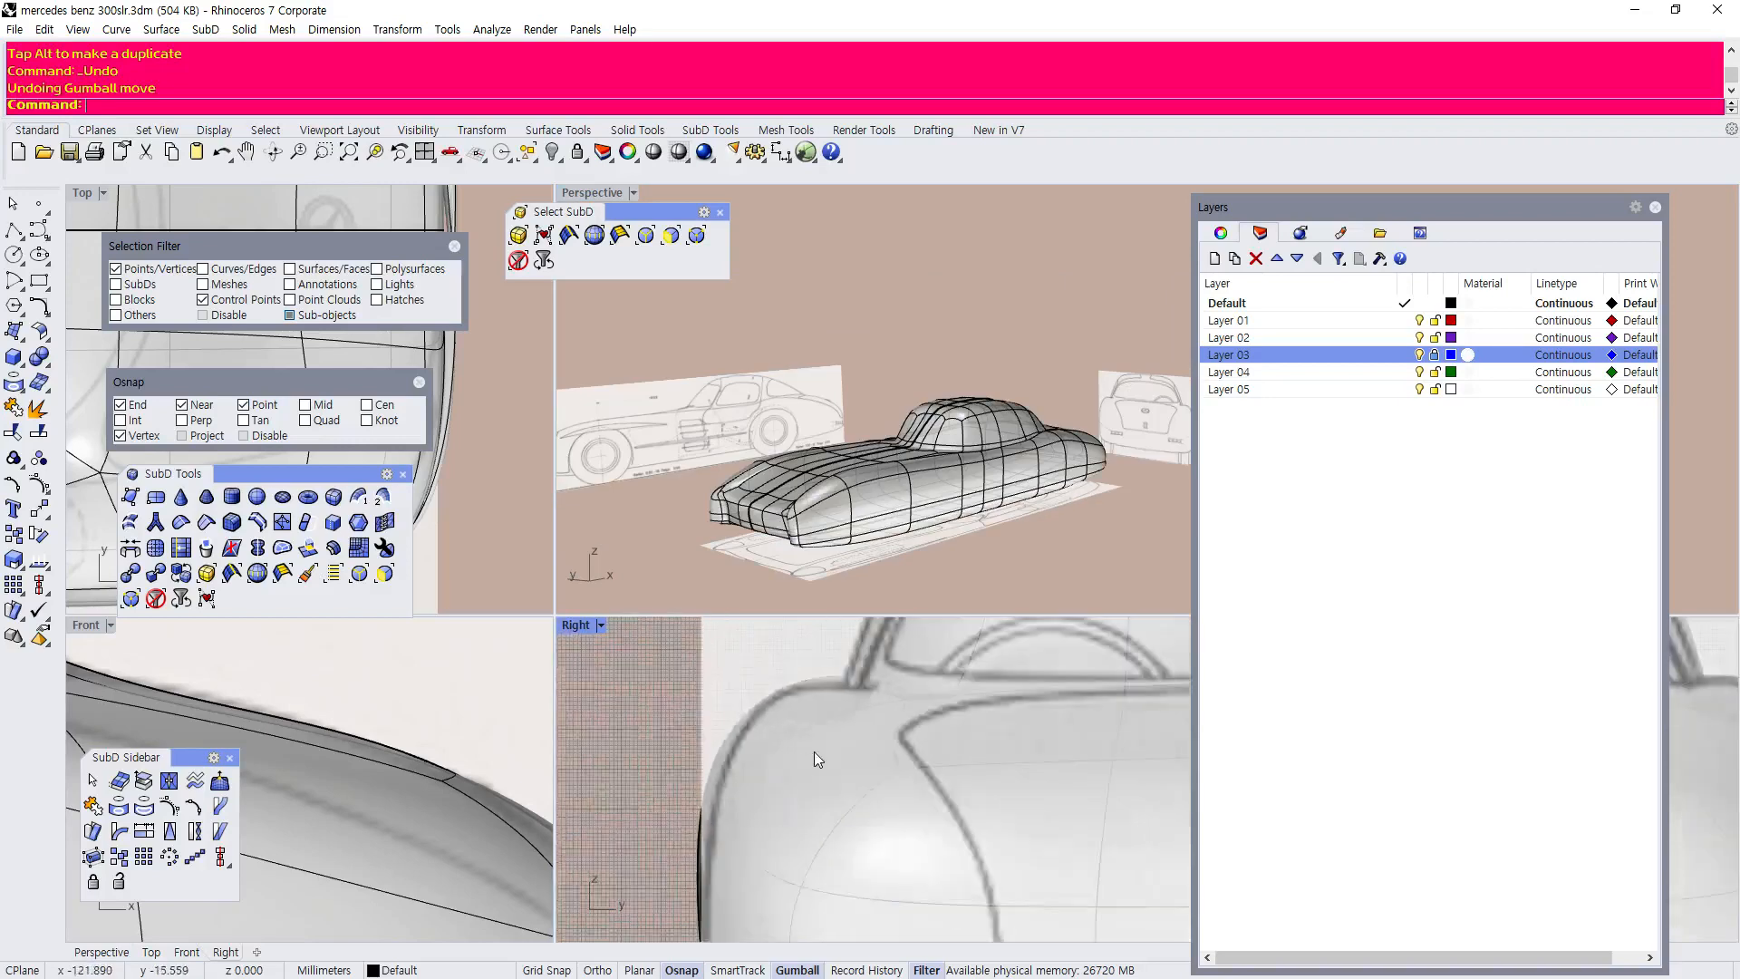
{"action": "right_click_drag", "start_coordinate": [926, 455], "coordinate": [707, 582]}
{"action": "scroll", "coordinate": [438, 716], "scroll_direction": "down", "scroll_amount": 6}
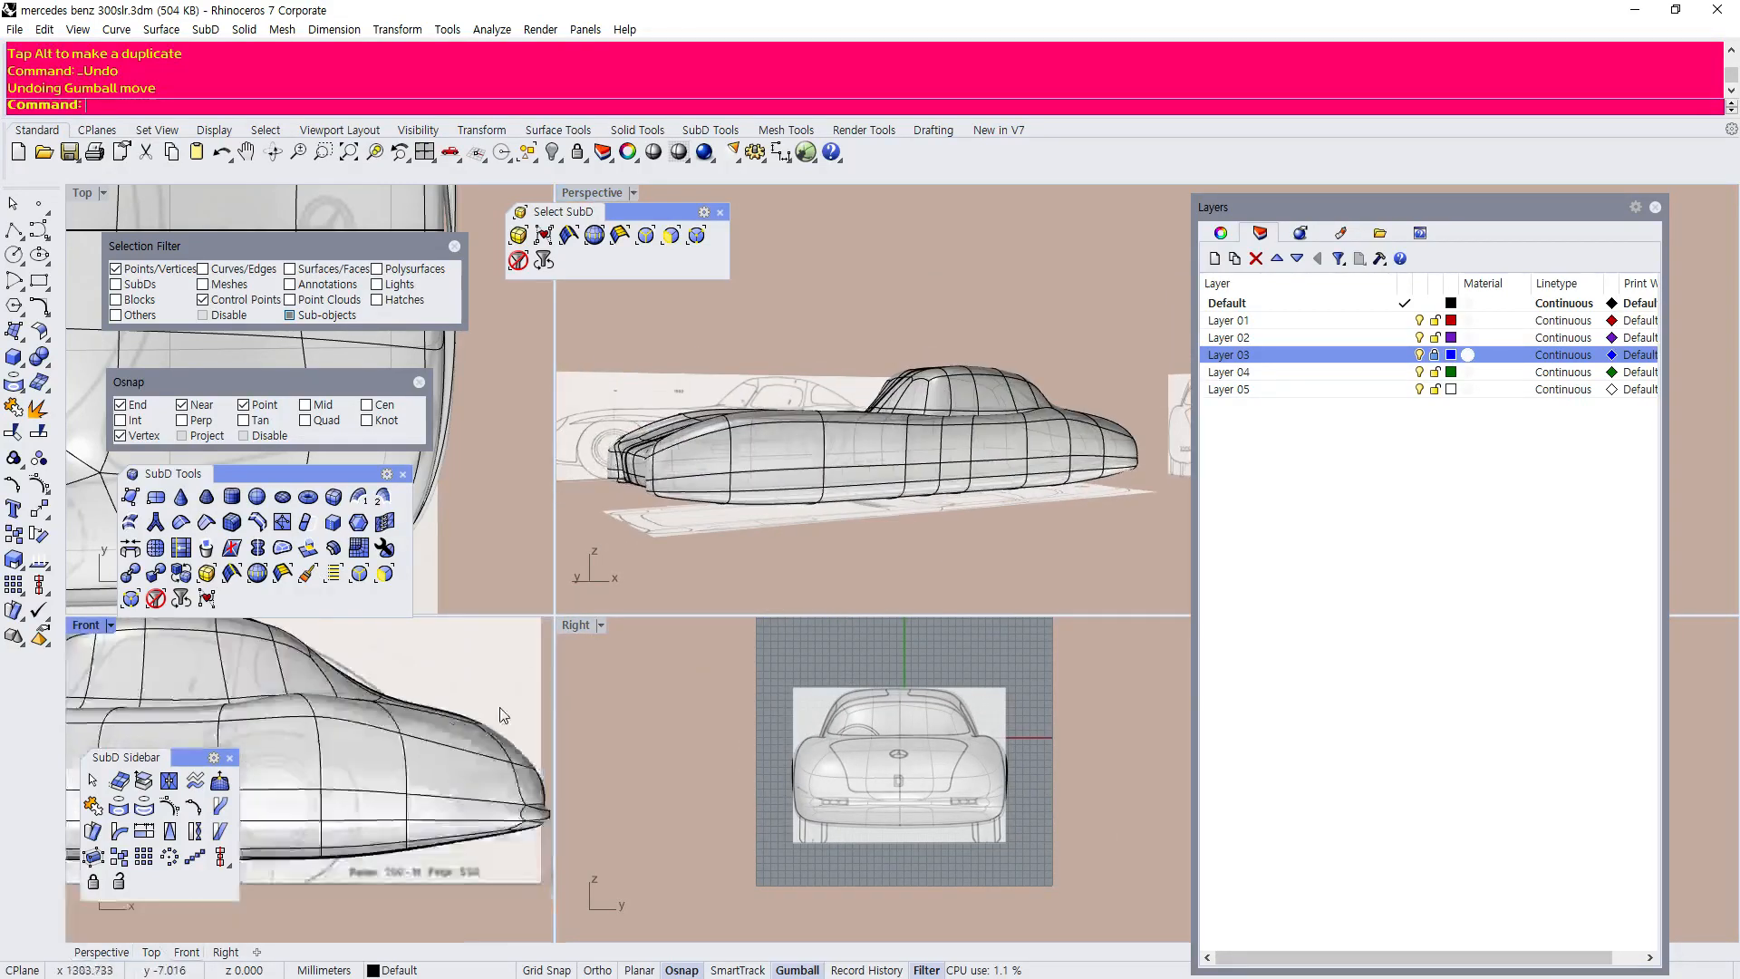
{"action": "scroll", "coordinate": [338, 736], "scroll_direction": "up", "scroll_amount": 2}
{"action": "scroll", "coordinate": [341, 734], "scroll_direction": "down", "scroll_amount": 3}
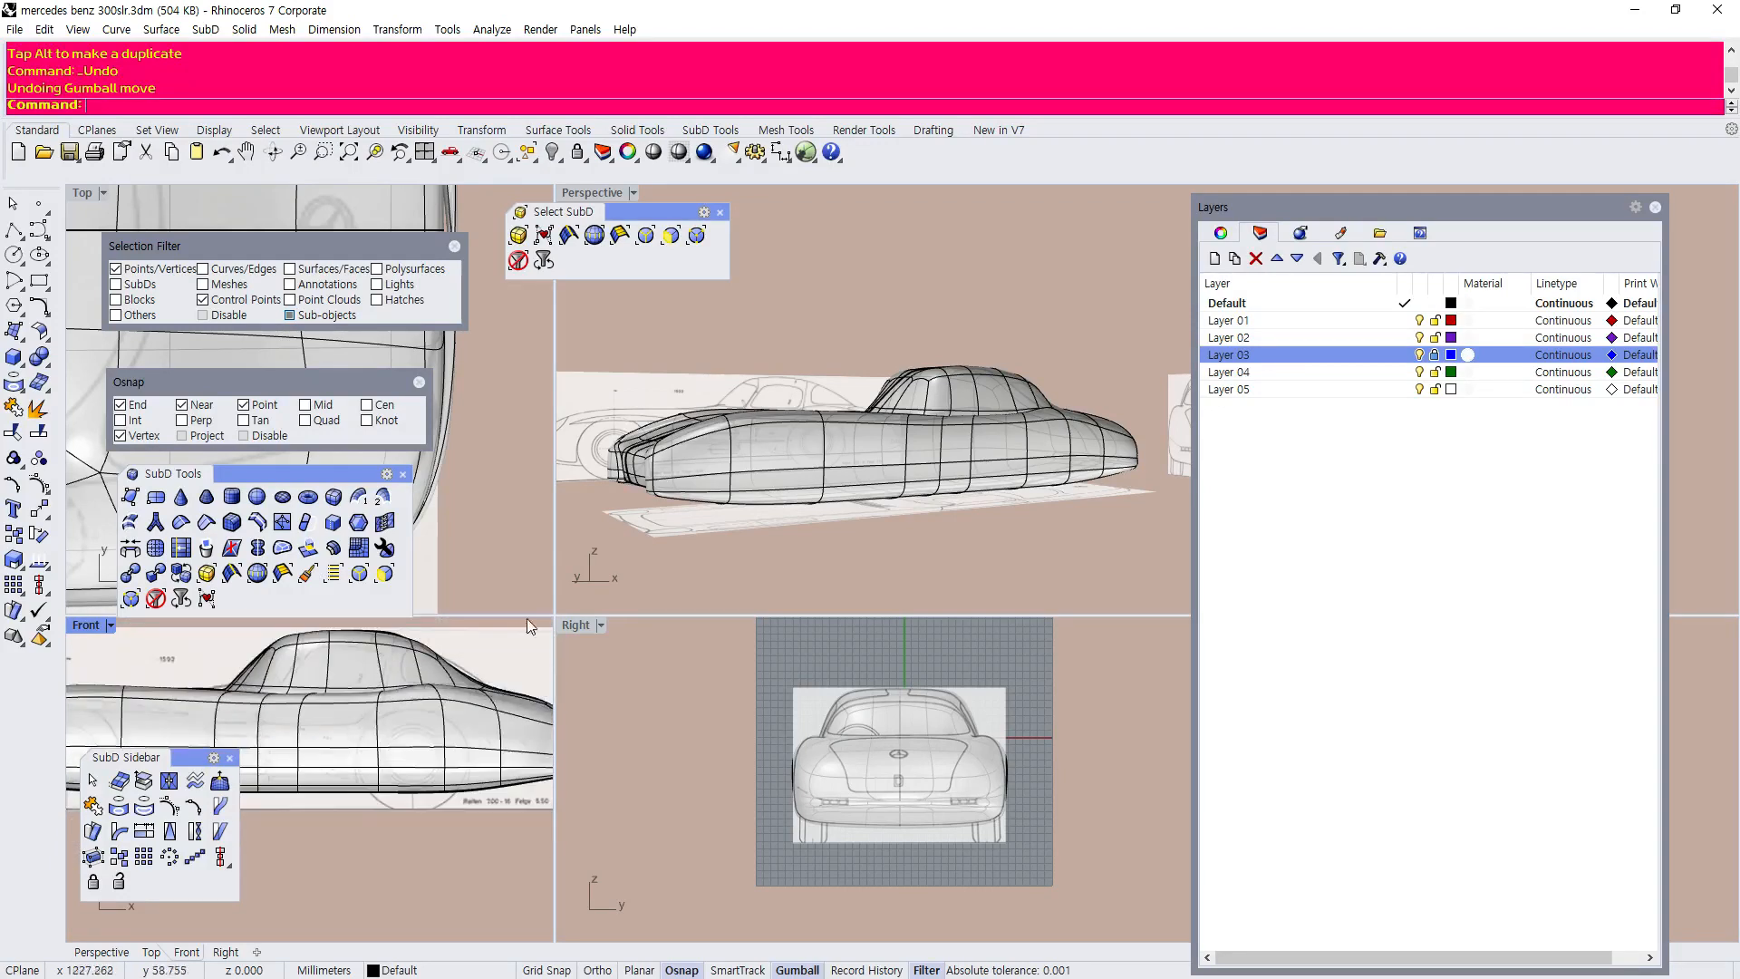
Examine the cabin, fender line and body side in Perspective against the side-view blueprint.
{"action": "scroll", "coordinate": [918, 401], "scroll_direction": "up", "scroll_amount": 5}
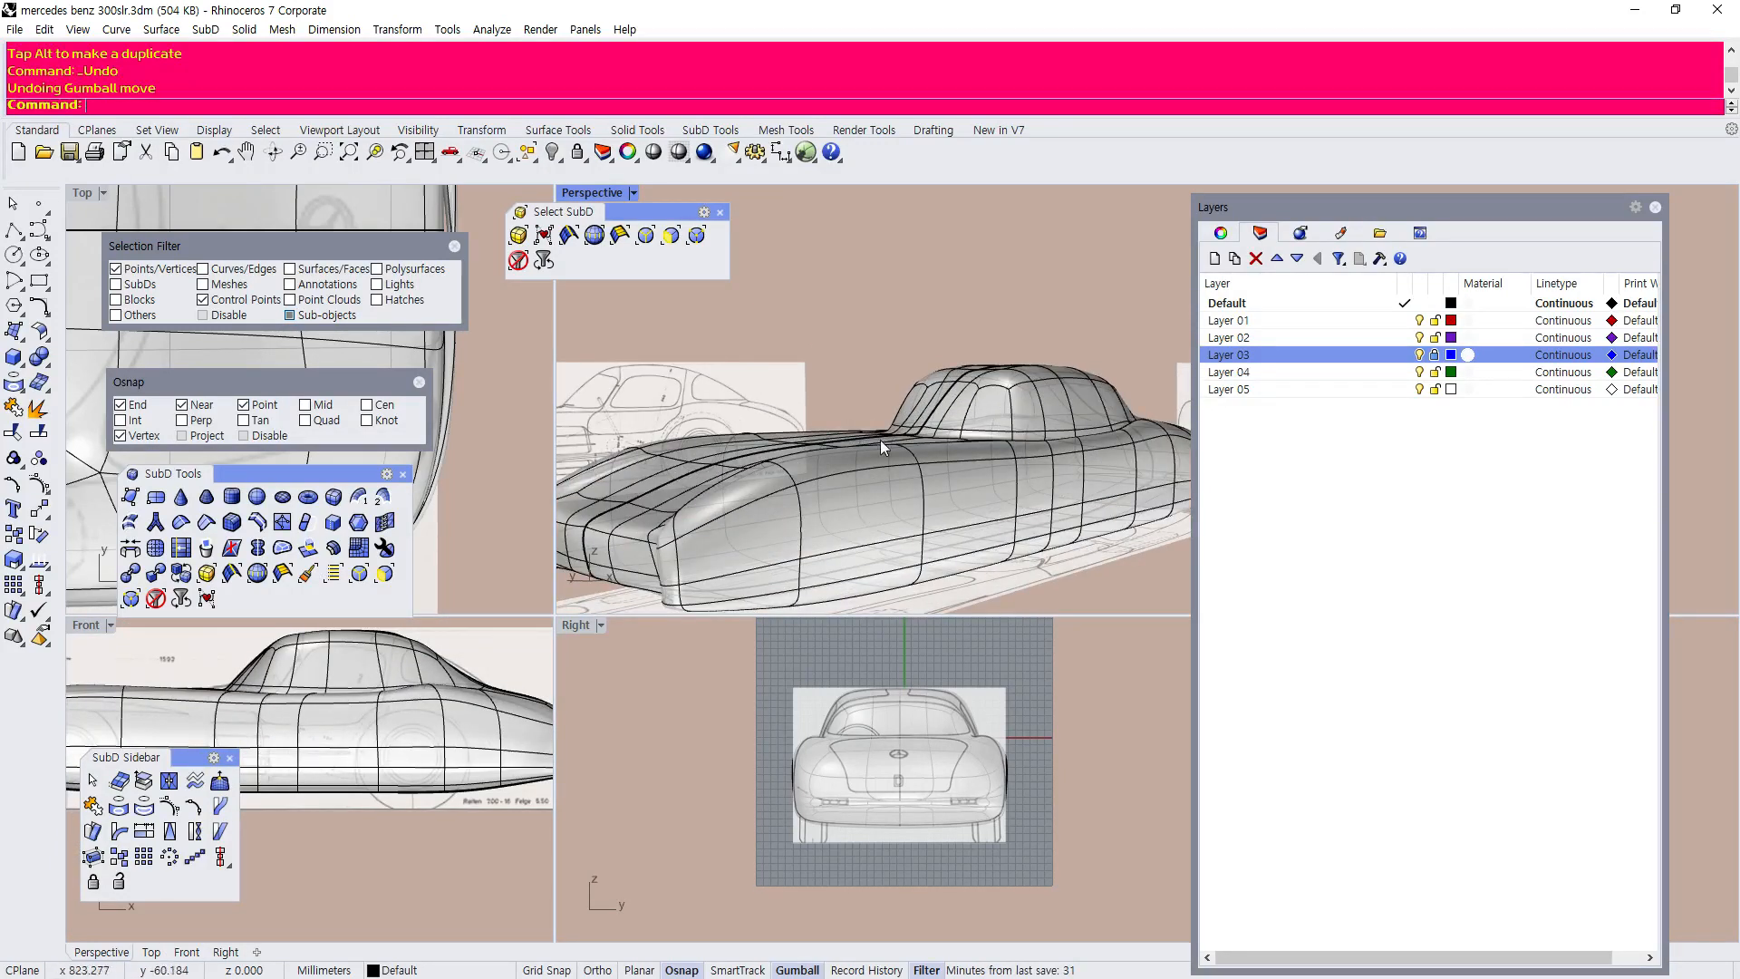
{"action": "scroll", "coordinate": [884, 466], "scroll_direction": "down", "scroll_amount": 4}
{"action": "right_click_drag", "start_coordinate": [884, 466], "coordinate": [906, 530]}
{"action": "scroll", "coordinate": [1005, 372], "scroll_direction": "up", "scroll_amount": 6}
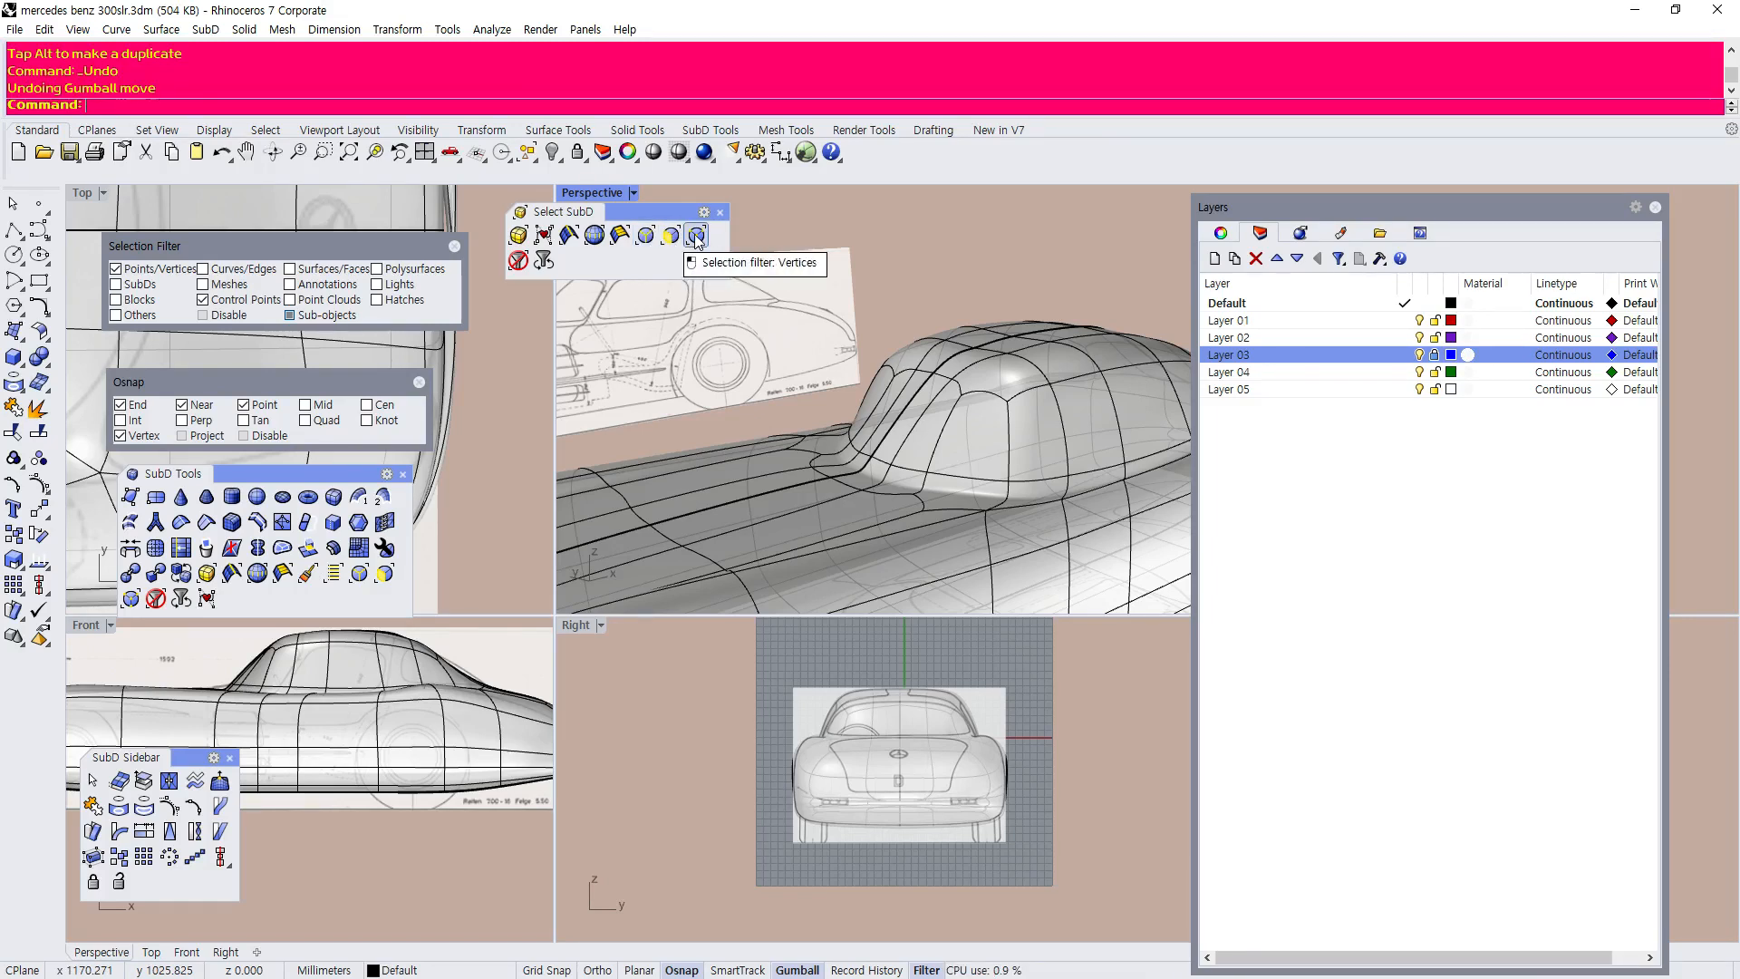
{"action": "scroll", "coordinate": [995, 469], "scroll_direction": "down", "scroll_amount": 8}
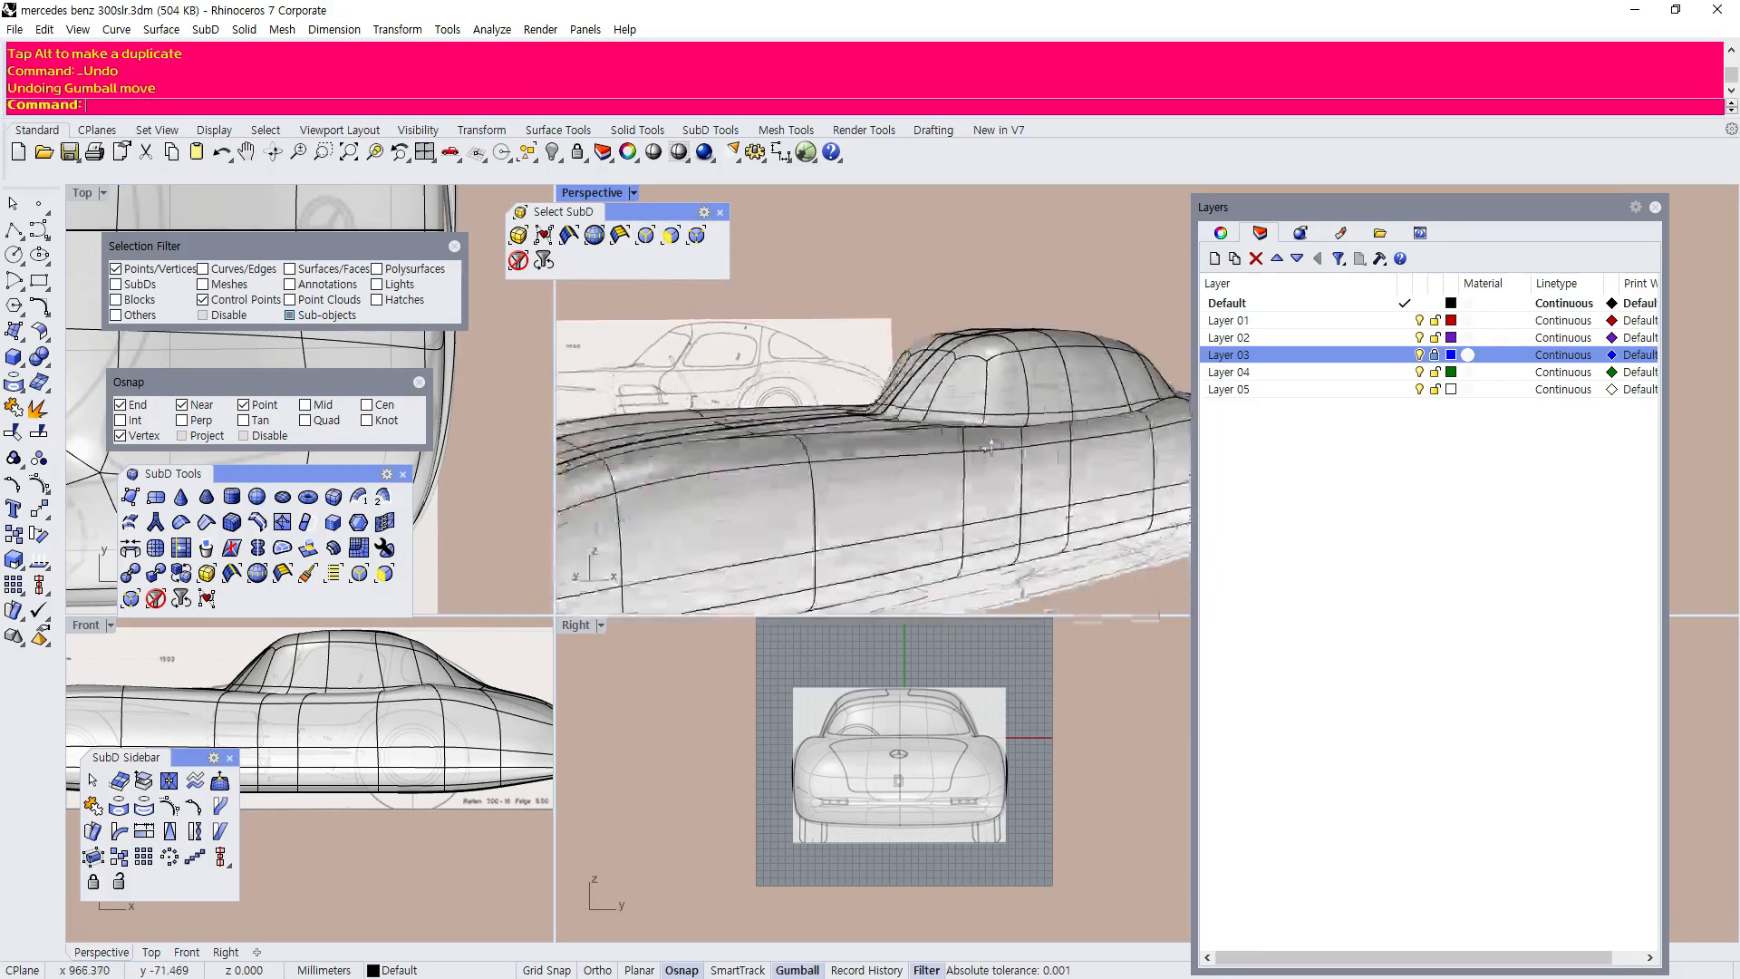
{"action": "right_click_drag", "start_coordinate": [948, 486], "coordinate": [920, 512]}
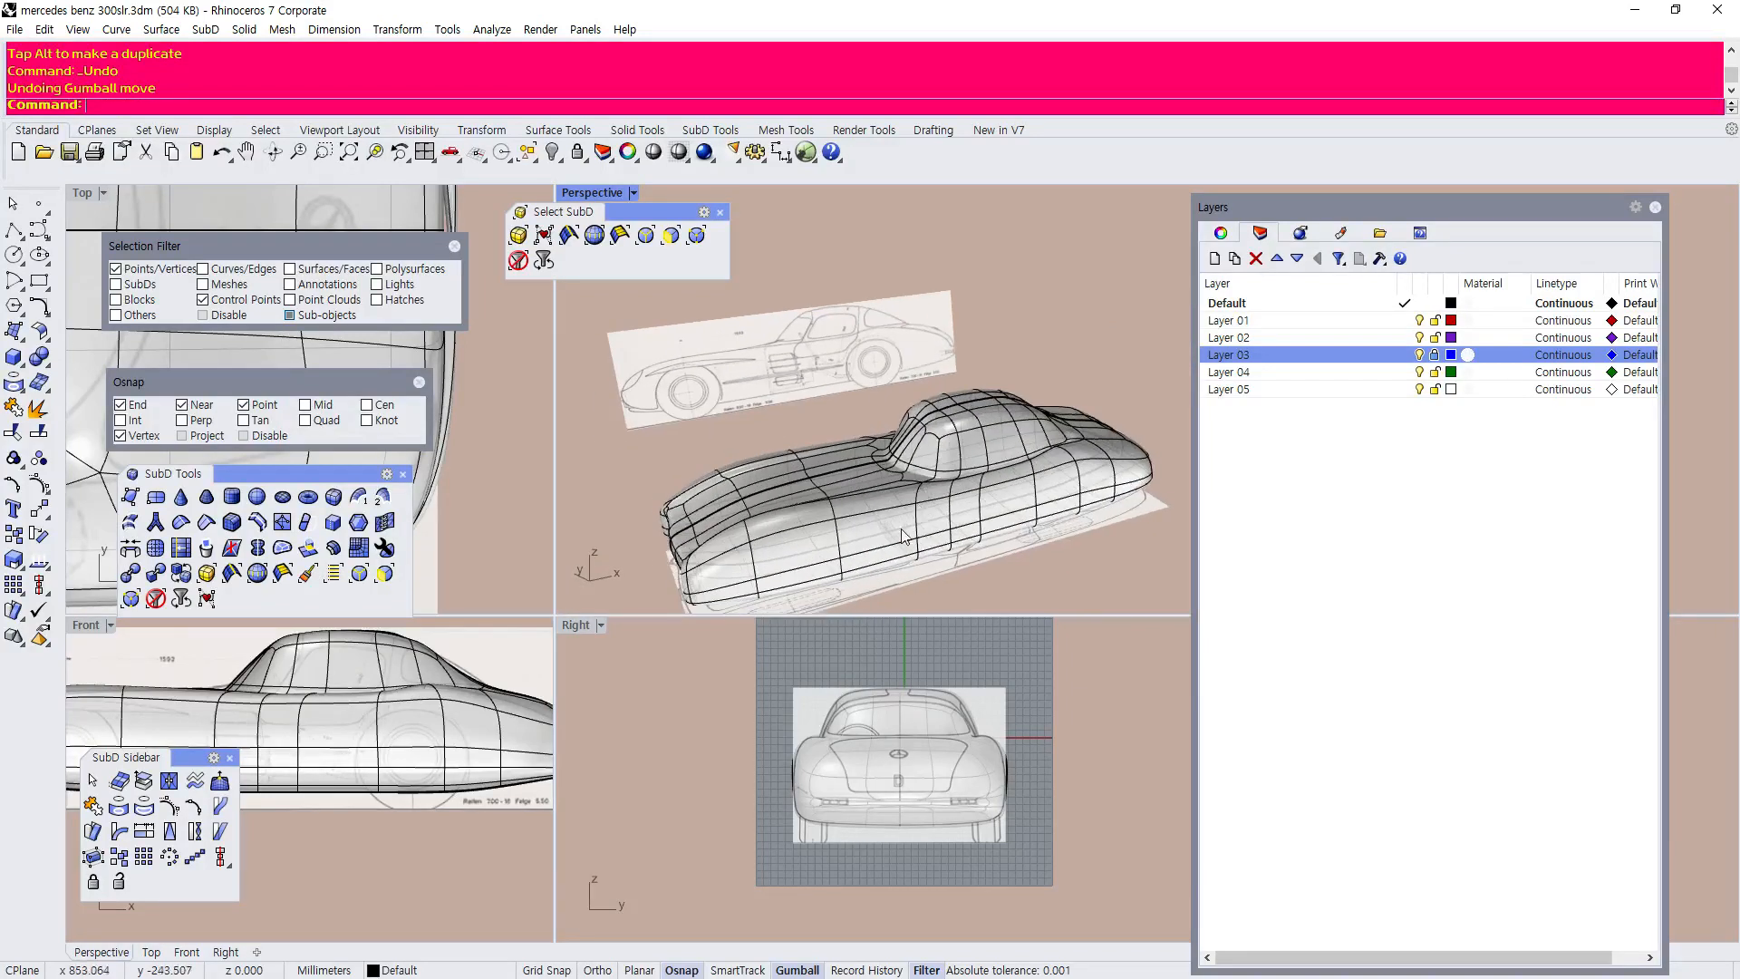
{"action": "scroll", "coordinate": [901, 529], "scroll_direction": "up", "scroll_amount": 6}
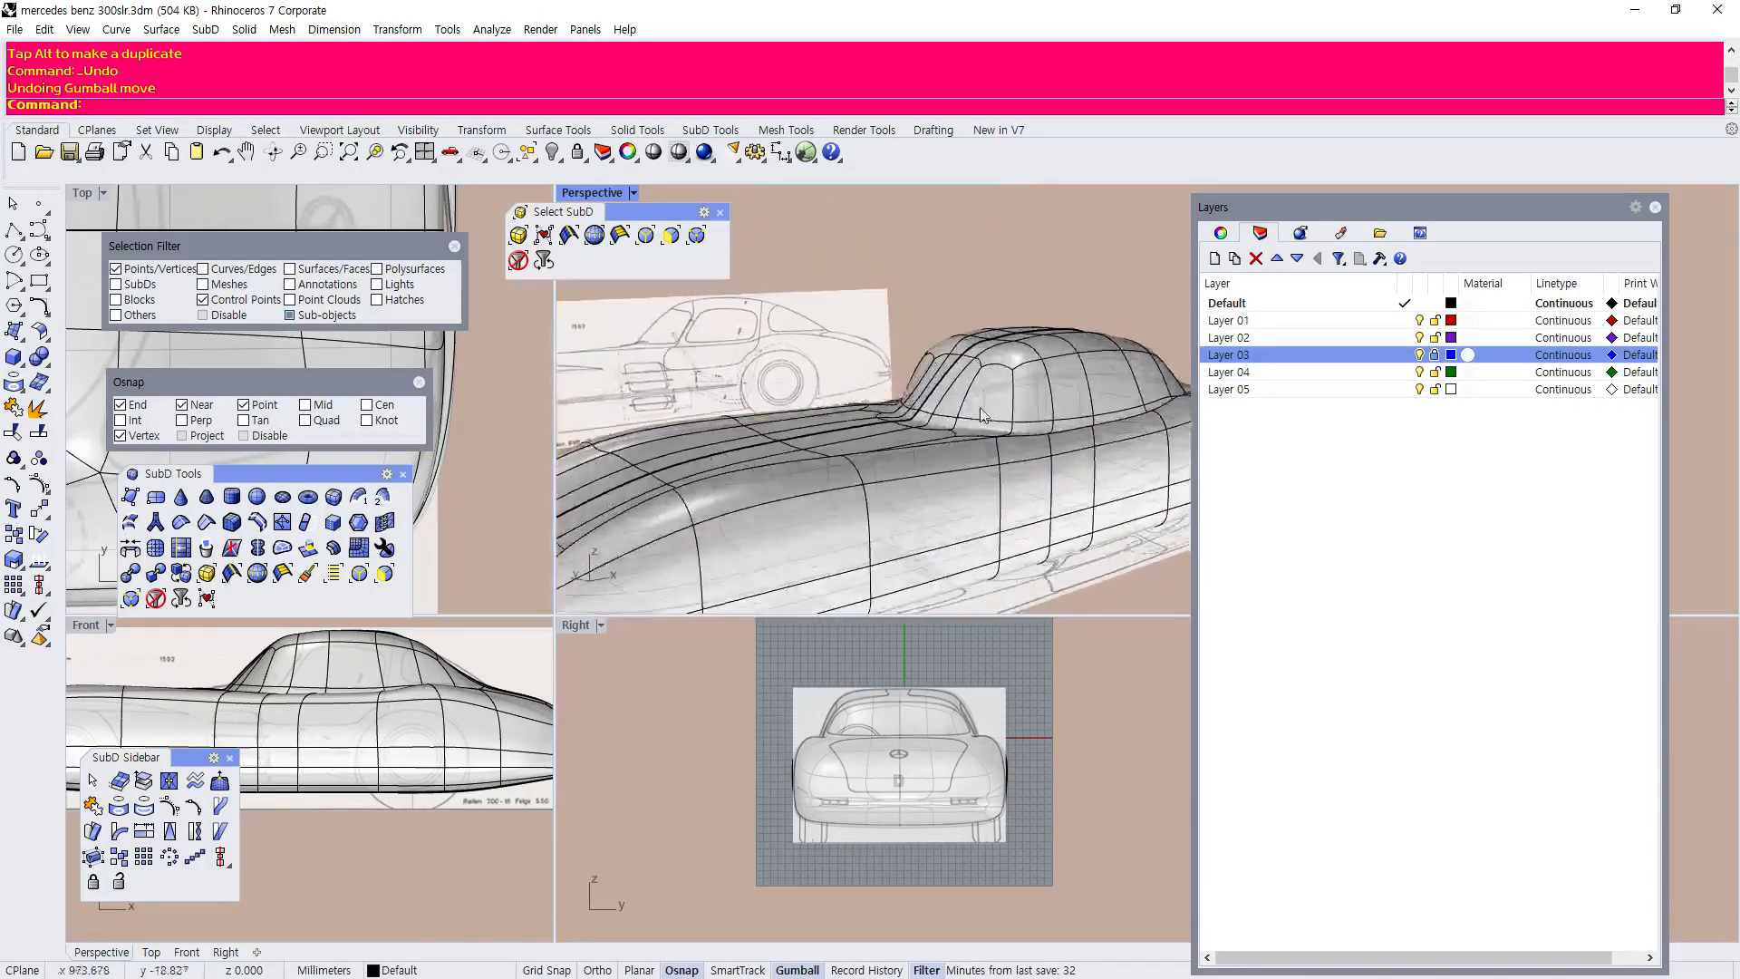
{"action": "scroll", "coordinate": [992, 362], "scroll_direction": "up", "scroll_amount": 3}
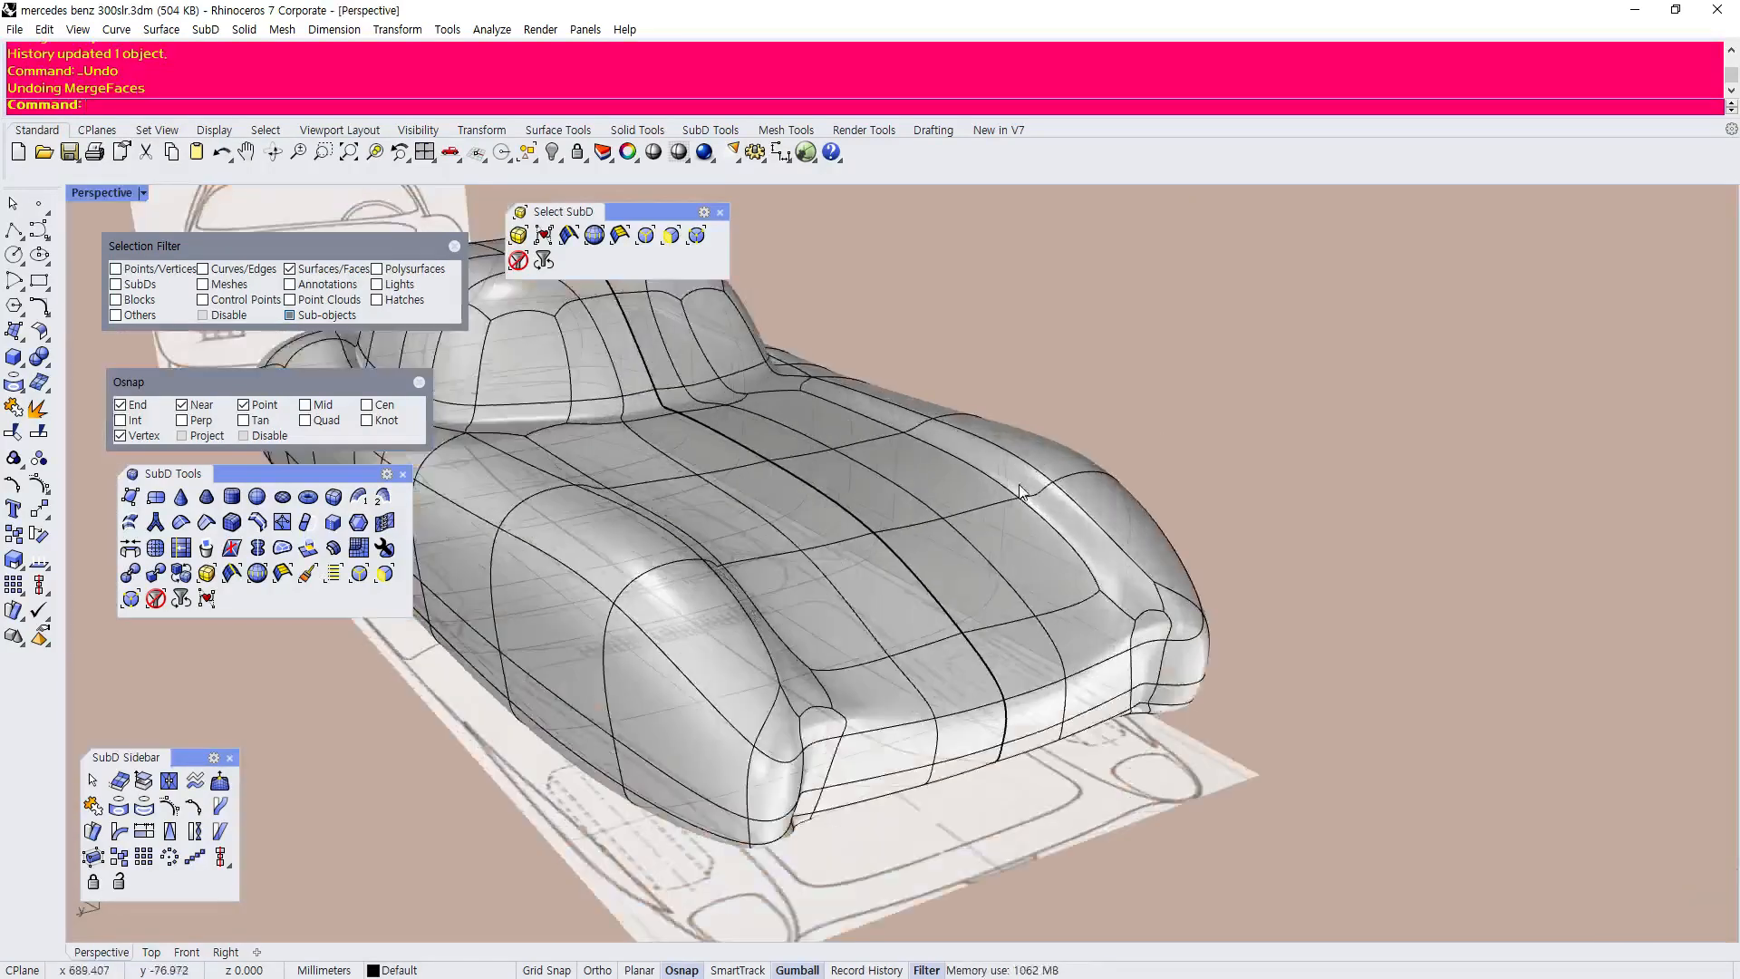
Examine the hood, front fenders and nose of the body in the maximized Perspective view.
{"action": "scroll", "coordinate": [1096, 460], "scroll_direction": "down", "scroll_amount": 3}
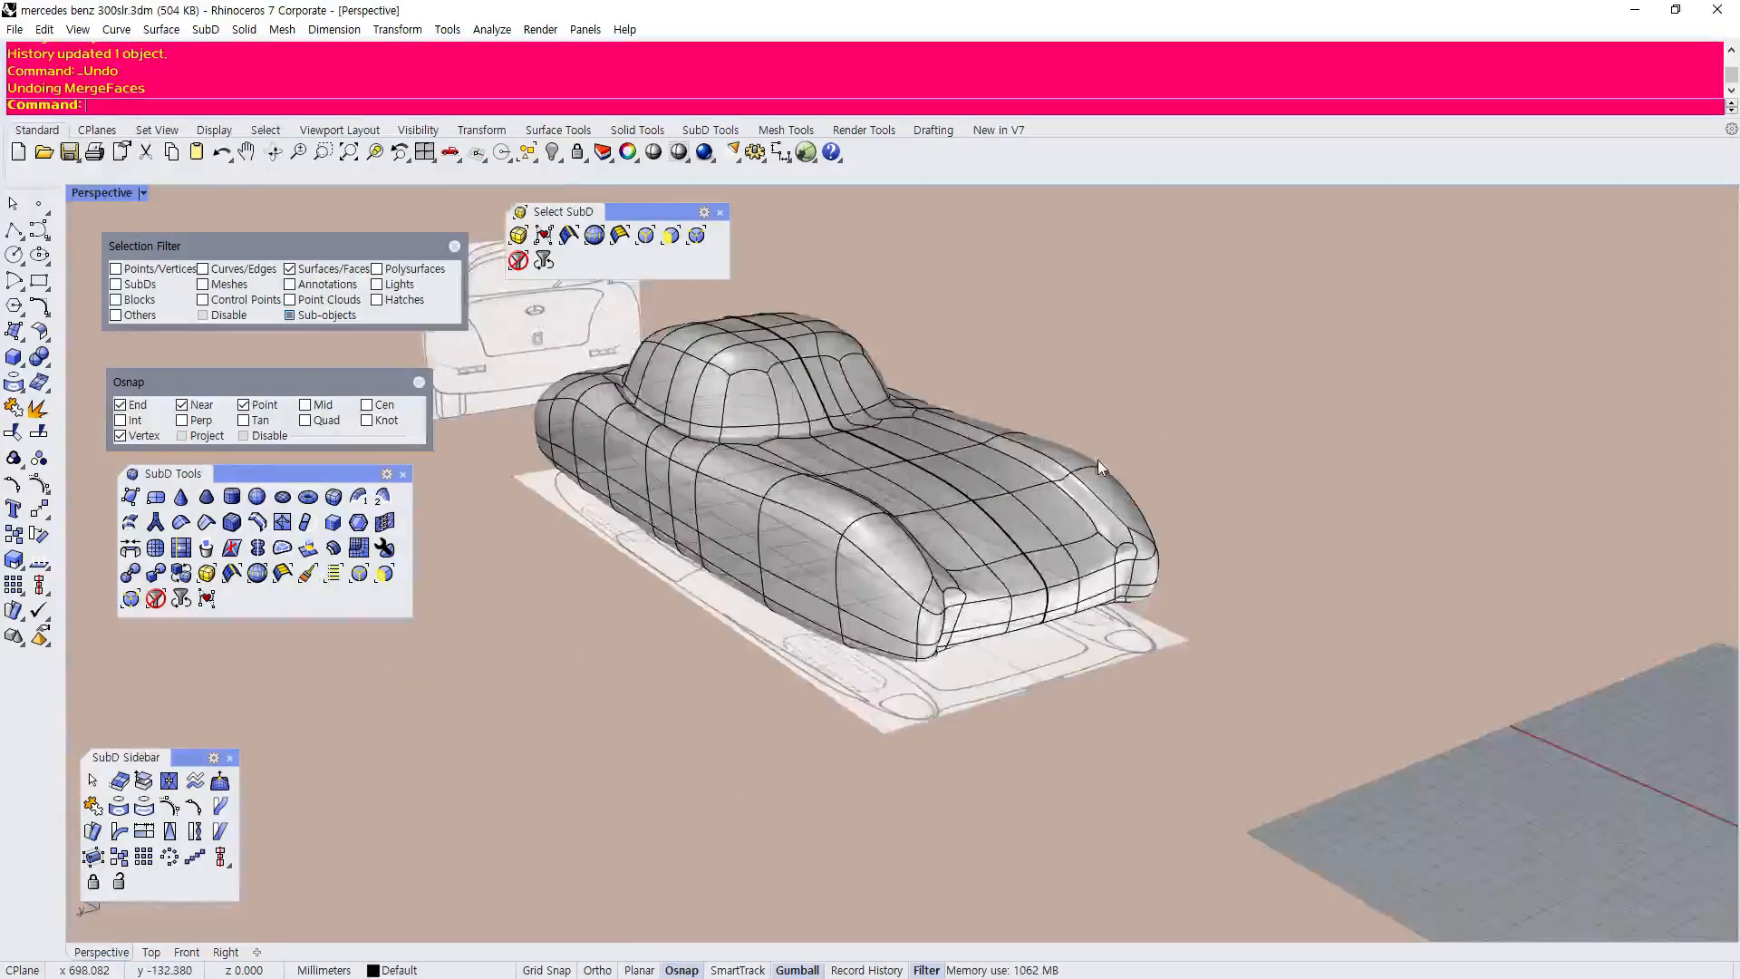
{"action": "scroll", "coordinate": [1092, 480], "scroll_direction": "up", "scroll_amount": 3}
{"action": "scroll", "coordinate": [1088, 512], "scroll_direction": "up", "scroll_amount": 3}
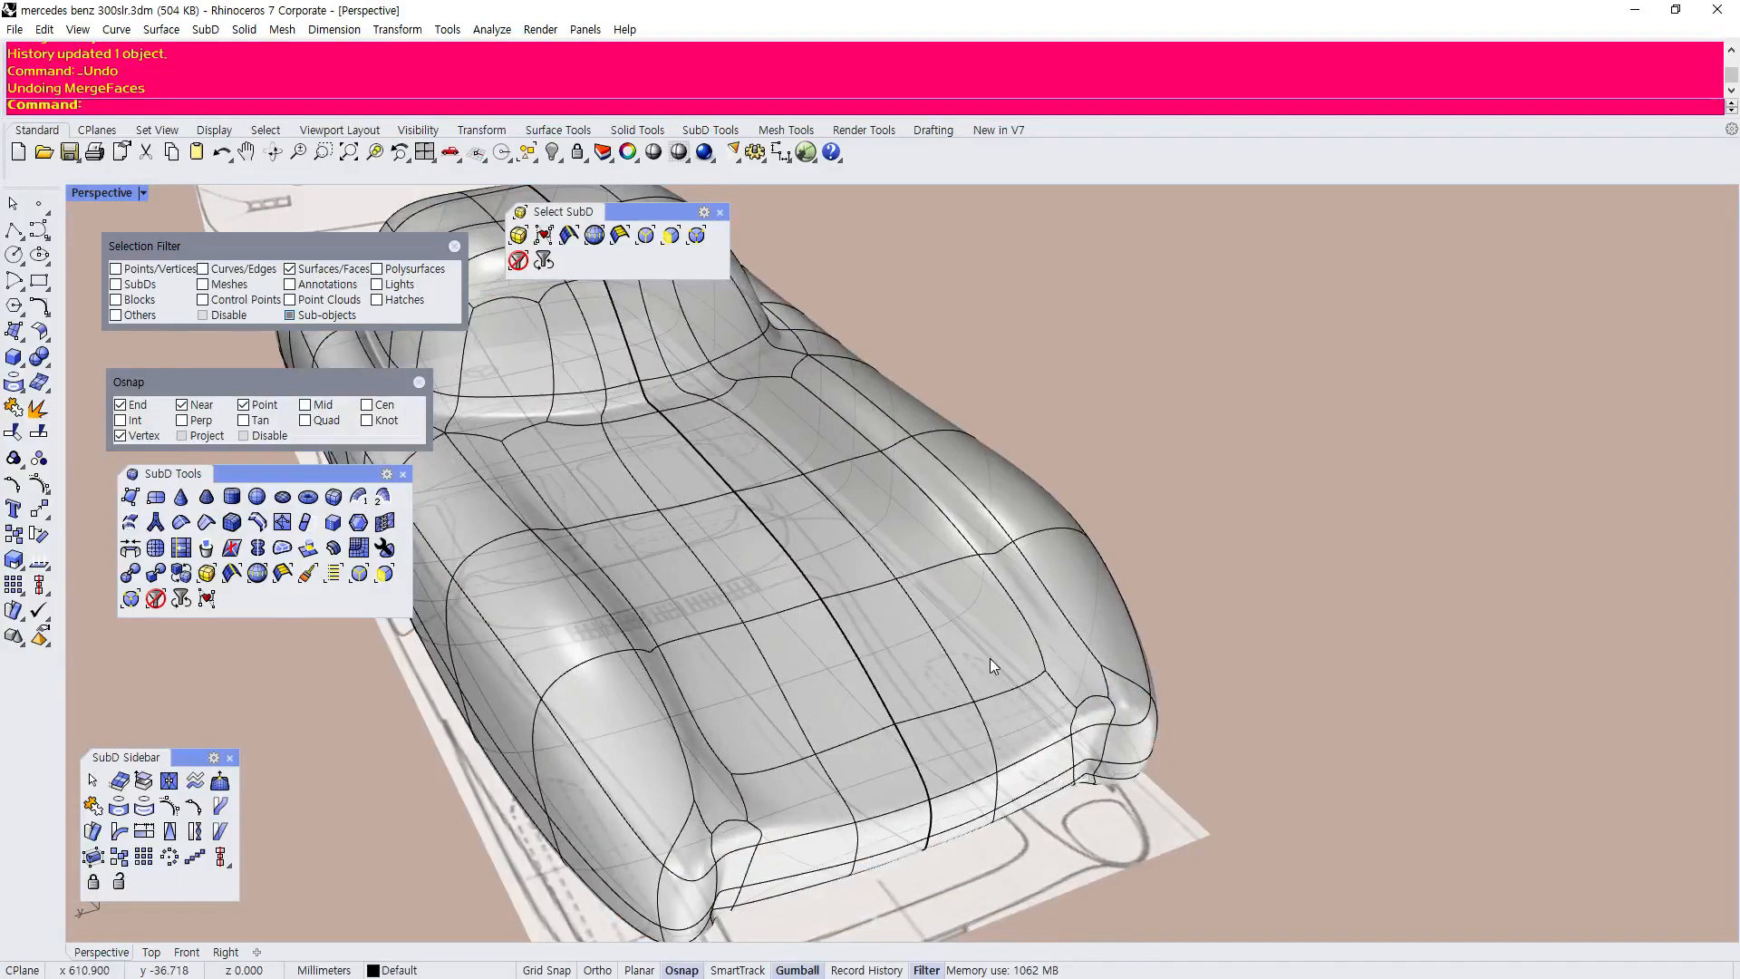
{"action": "scroll", "coordinate": [993, 611], "scroll_direction": "down", "scroll_amount": 3}
{"action": "scroll", "coordinate": [978, 556], "scroll_direction": "down", "scroll_amount": 2}
{"action": "scroll", "coordinate": [978, 556], "scroll_direction": "up", "scroll_amount": 5}
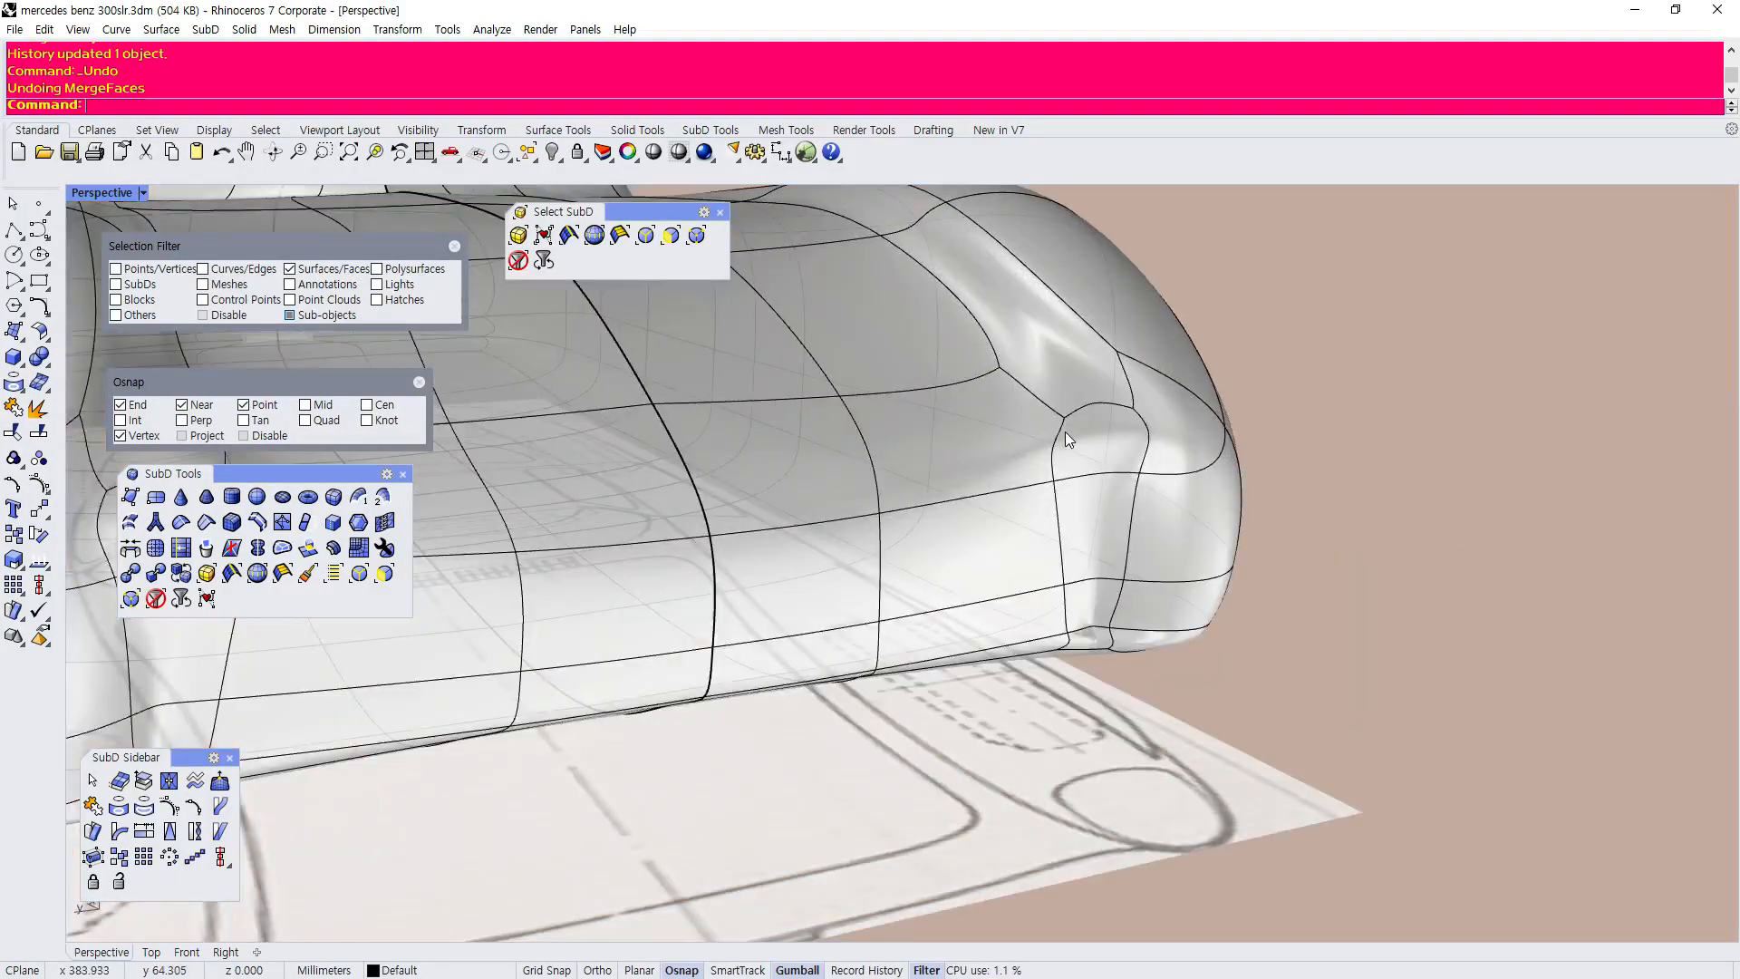
{"action": "scroll", "coordinate": [1056, 417], "scroll_direction": "down", "scroll_amount": 2}
{"action": "scroll", "coordinate": [1087, 408], "scroll_direction": "down", "scroll_amount": 3}
{"action": "scroll", "coordinate": [1103, 420], "scroll_direction": "up", "scroll_amount": 4}
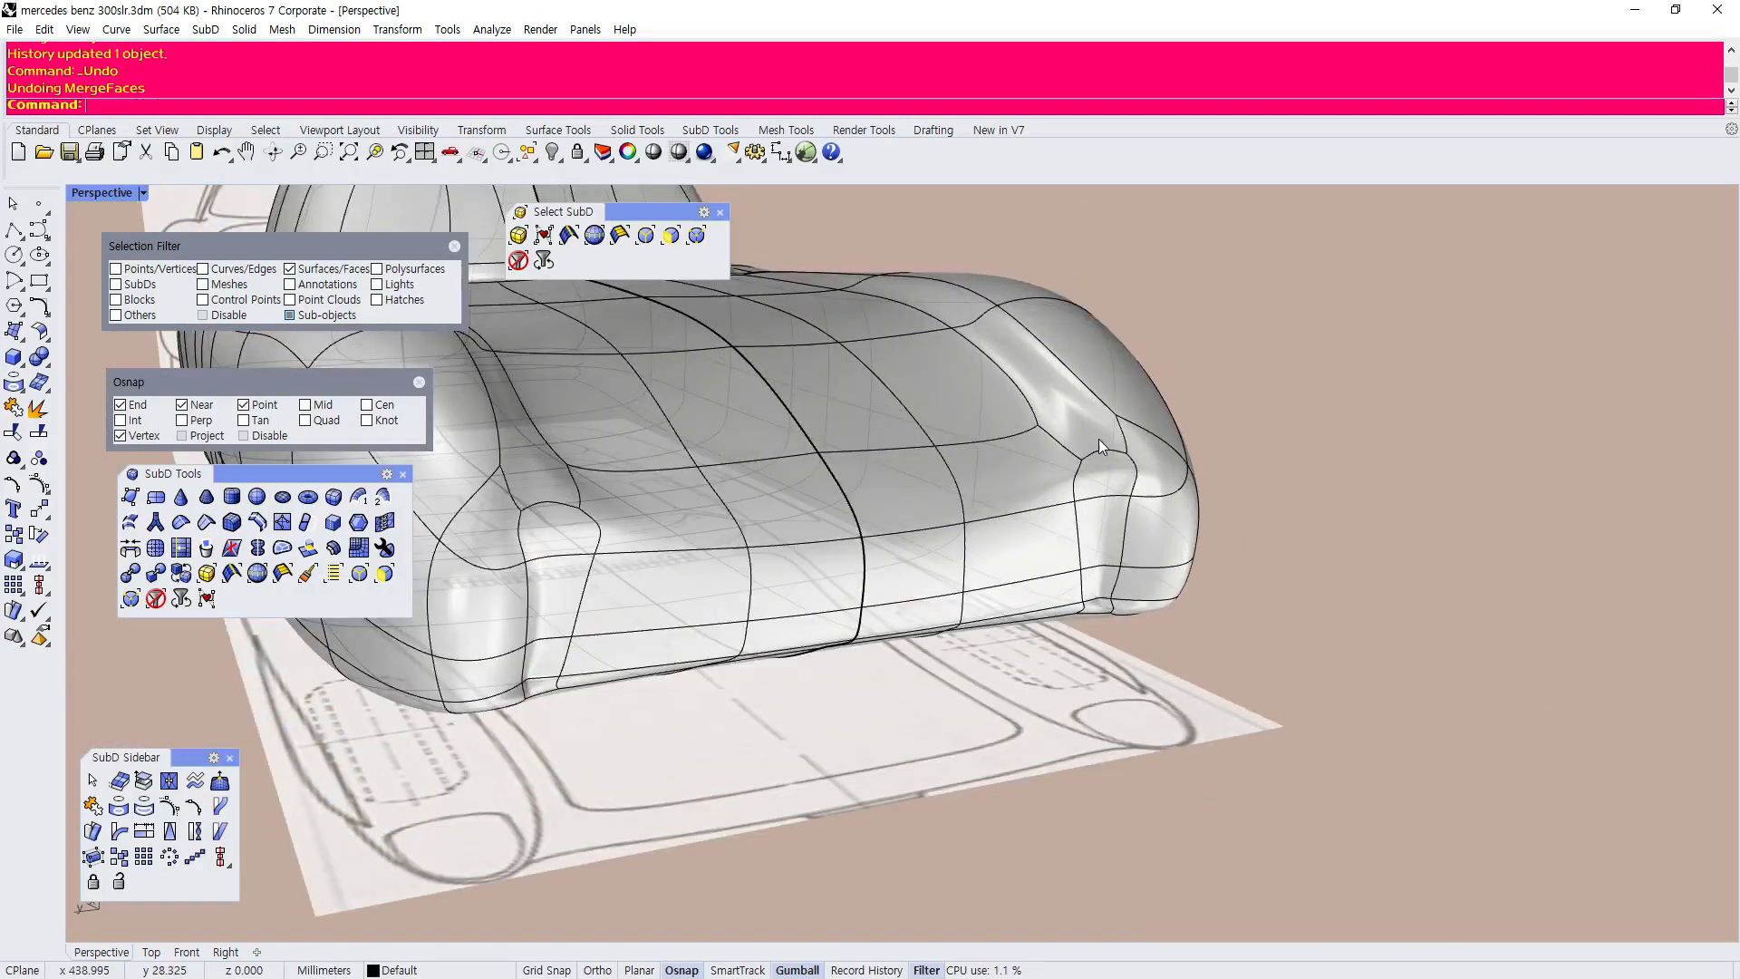
{"action": "right_click_drag", "start_coordinate": [1096, 453], "coordinate": [1146, 481]}
{"action": "scroll", "coordinate": [1180, 481], "scroll_direction": "down", "scroll_amount": 4}
{"action": "scroll", "coordinate": [1146, 480], "scroll_direction": "down", "scroll_amount": 5}
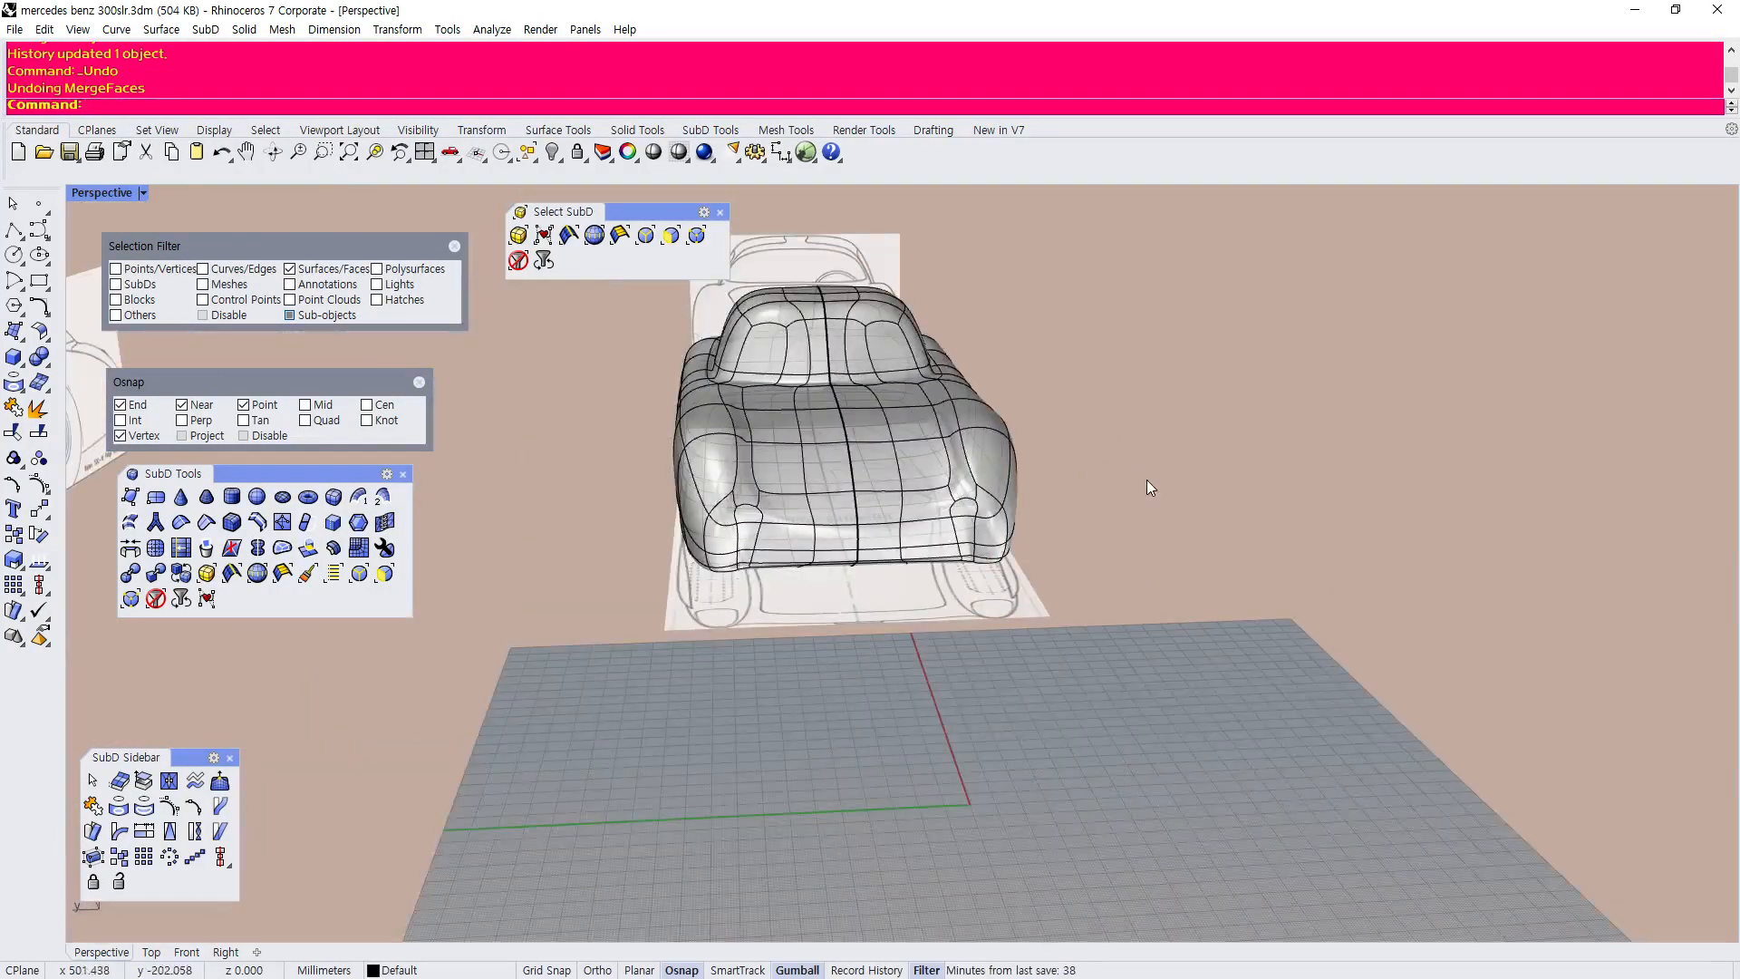
Examine the crease between hood and fender and the faces at the nose corner from several angles.
{"action": "scroll", "coordinate": [953, 480], "scroll_direction": "up", "scroll_amount": 5}
{"action": "scroll", "coordinate": [972, 500], "scroll_direction": "down", "scroll_amount": 3}
{"action": "scroll", "coordinate": [975, 506], "scroll_direction": "up", "scroll_amount": 3}
{"action": "scroll", "coordinate": [975, 505], "scroll_direction": "down", "scroll_amount": 3}
{"action": "right_click_drag", "start_coordinate": [975, 506], "coordinate": [792, 540]}
{"action": "scroll", "coordinate": [792, 540], "scroll_direction": "up", "scroll_amount": 6}
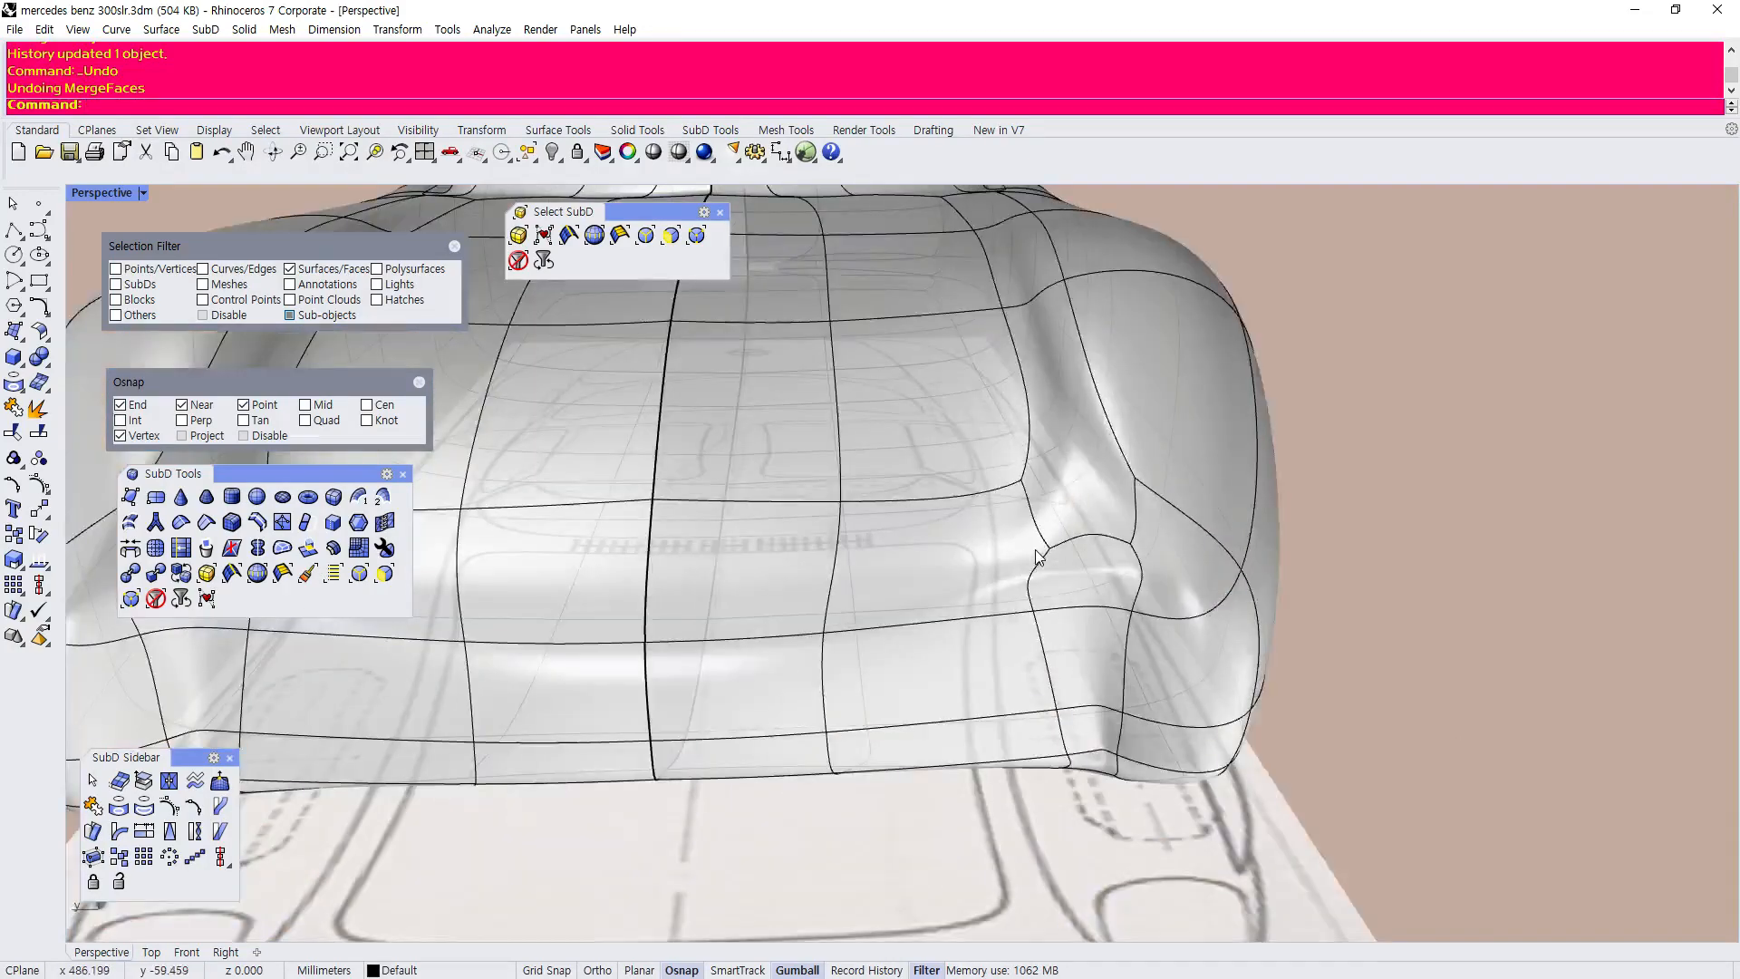
{"action": "scroll", "coordinate": [1076, 535], "scroll_direction": "down", "scroll_amount": 6}
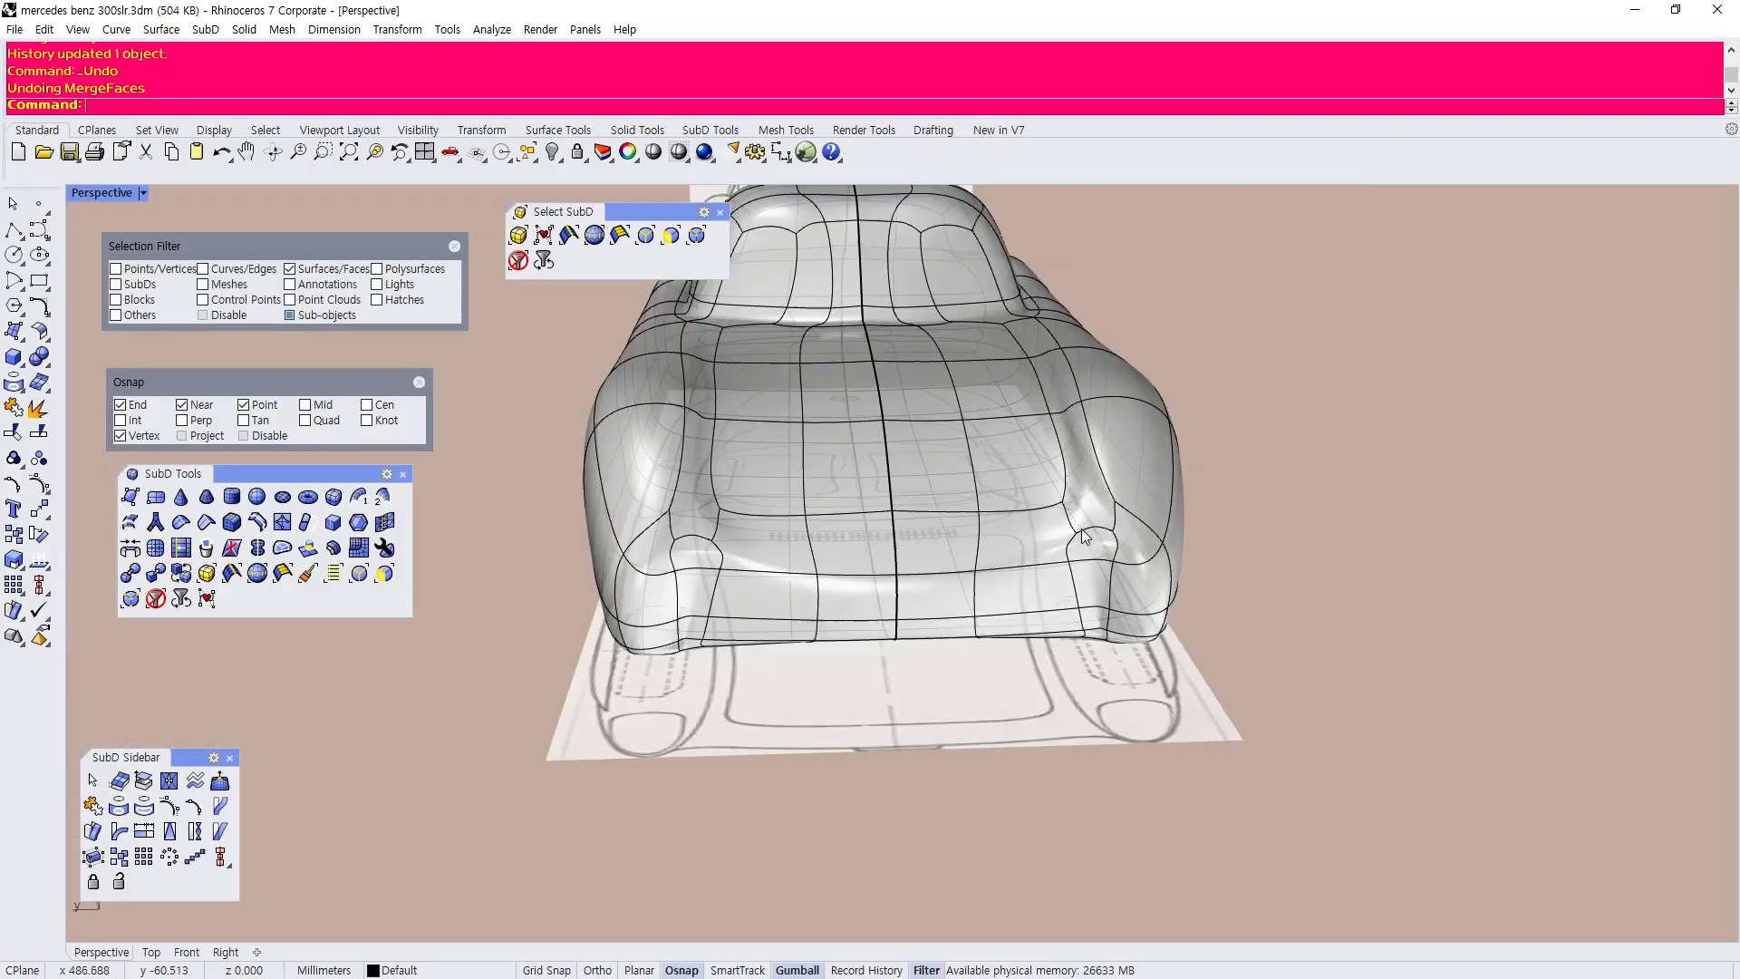
{"action": "left_click", "coordinate": [1092, 515]}
{"action": "left_click", "coordinate": [1278, 508]}
{"action": "right_click_drag", "start_coordinate": [1124, 509], "coordinate": [1206, 522]}
{"action": "scroll", "coordinate": [1278, 537], "scroll_direction": "up", "scroll_amount": 6}
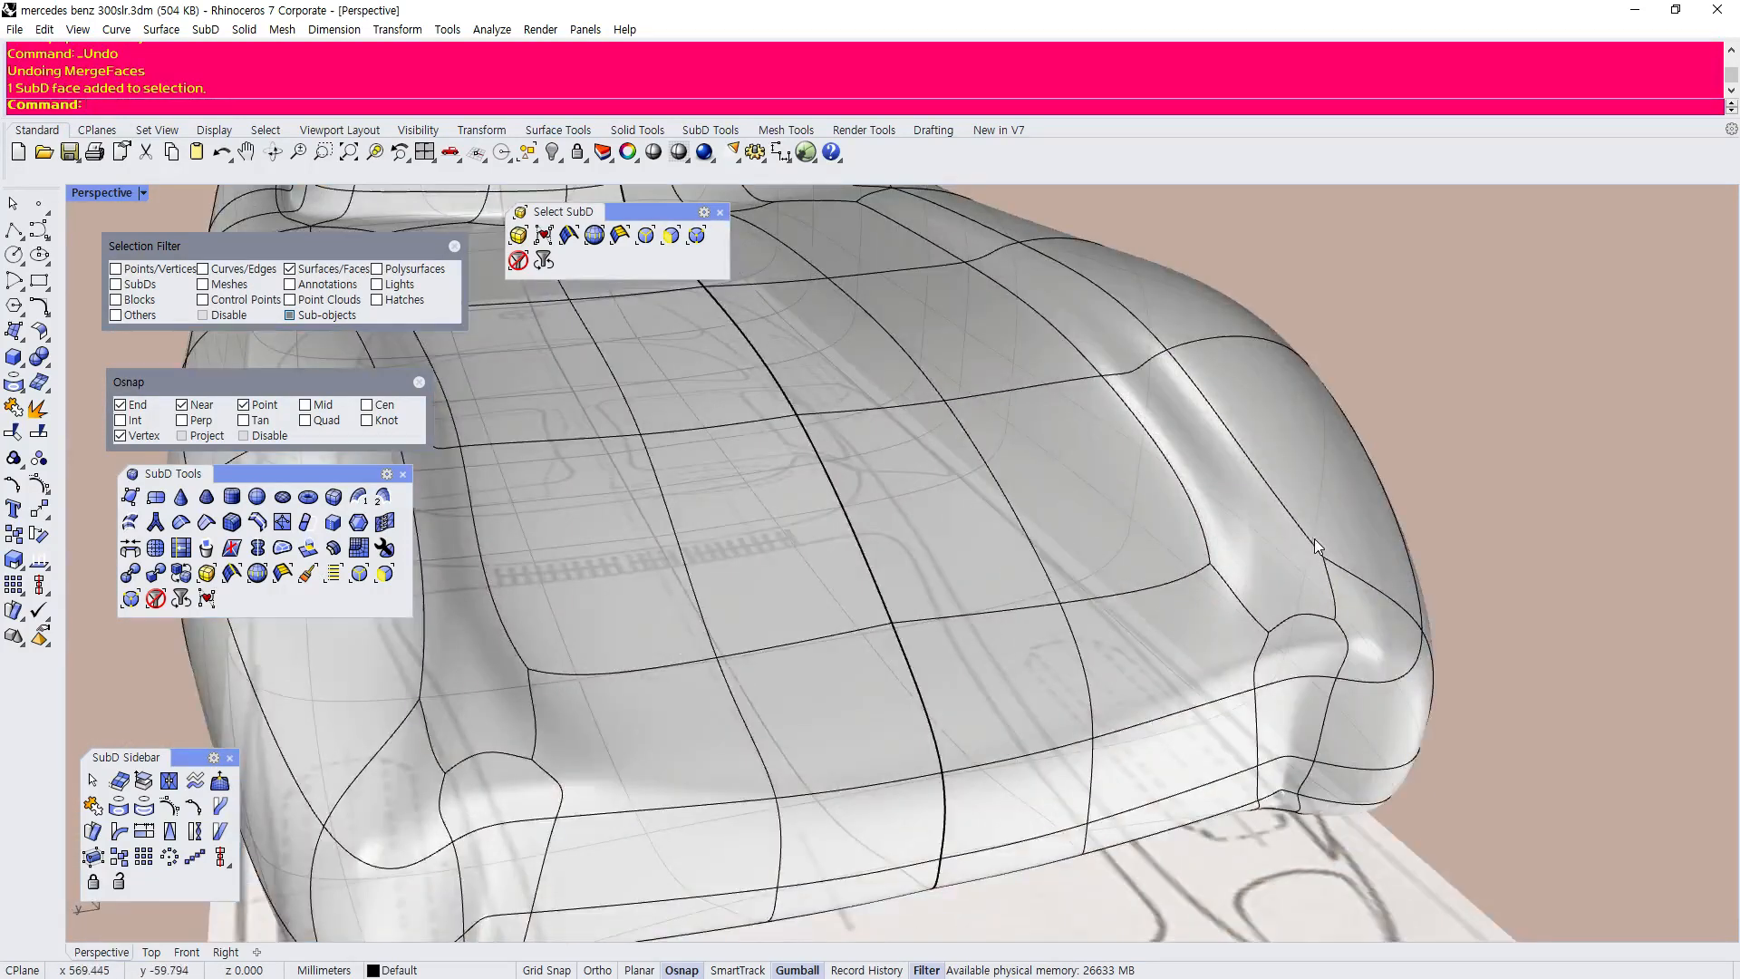
{"action": "scroll", "coordinate": [1314, 549], "scroll_direction": "down", "scroll_amount": 6}
{"action": "right_click_drag", "start_coordinate": [1310, 553], "coordinate": [1254, 566]}
{"action": "scroll", "coordinate": [1254, 567], "scroll_direction": "up", "scroll_amount": 6}
{"action": "scroll", "coordinate": [1256, 563], "scroll_direction": "down", "scroll_amount": 6}
{"action": "scroll", "coordinate": [1262, 562], "scroll_direction": "up", "scroll_amount": 4}
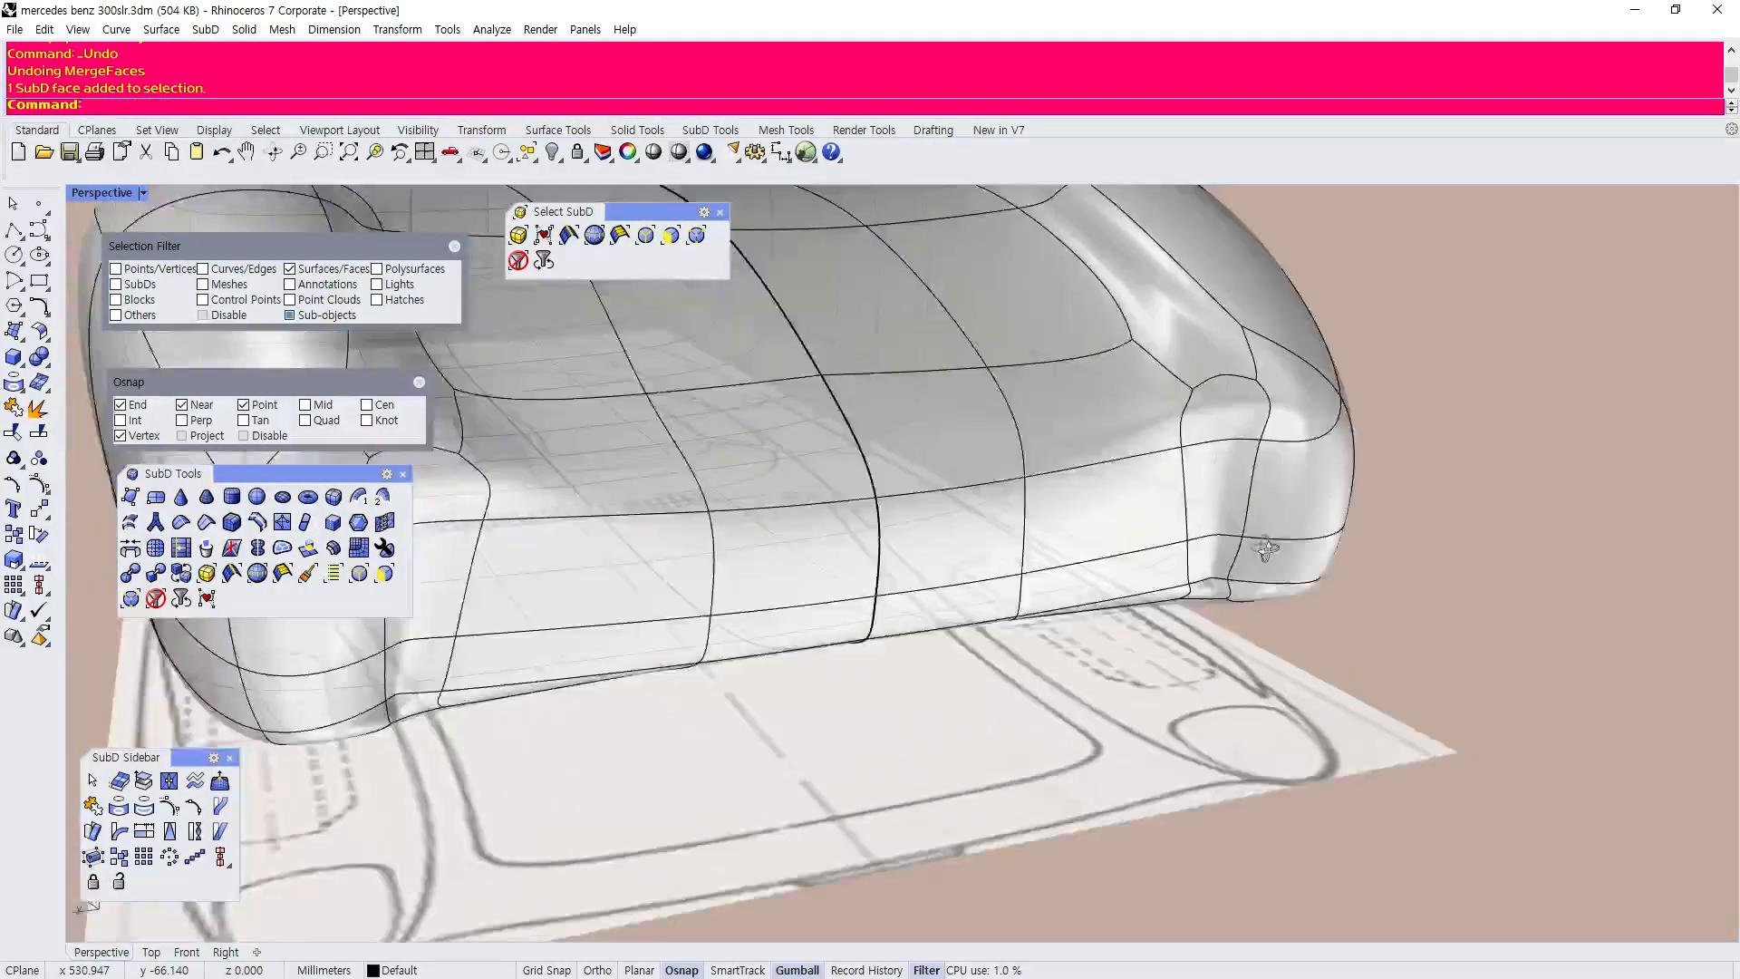
Bring up the 다운로드 (1).jpg reference photo and examine the headlights, hood and grille beside the model.
{"action": "left_click_drag", "start_coordinate": [0, 272], "coordinate": [570, 204]}
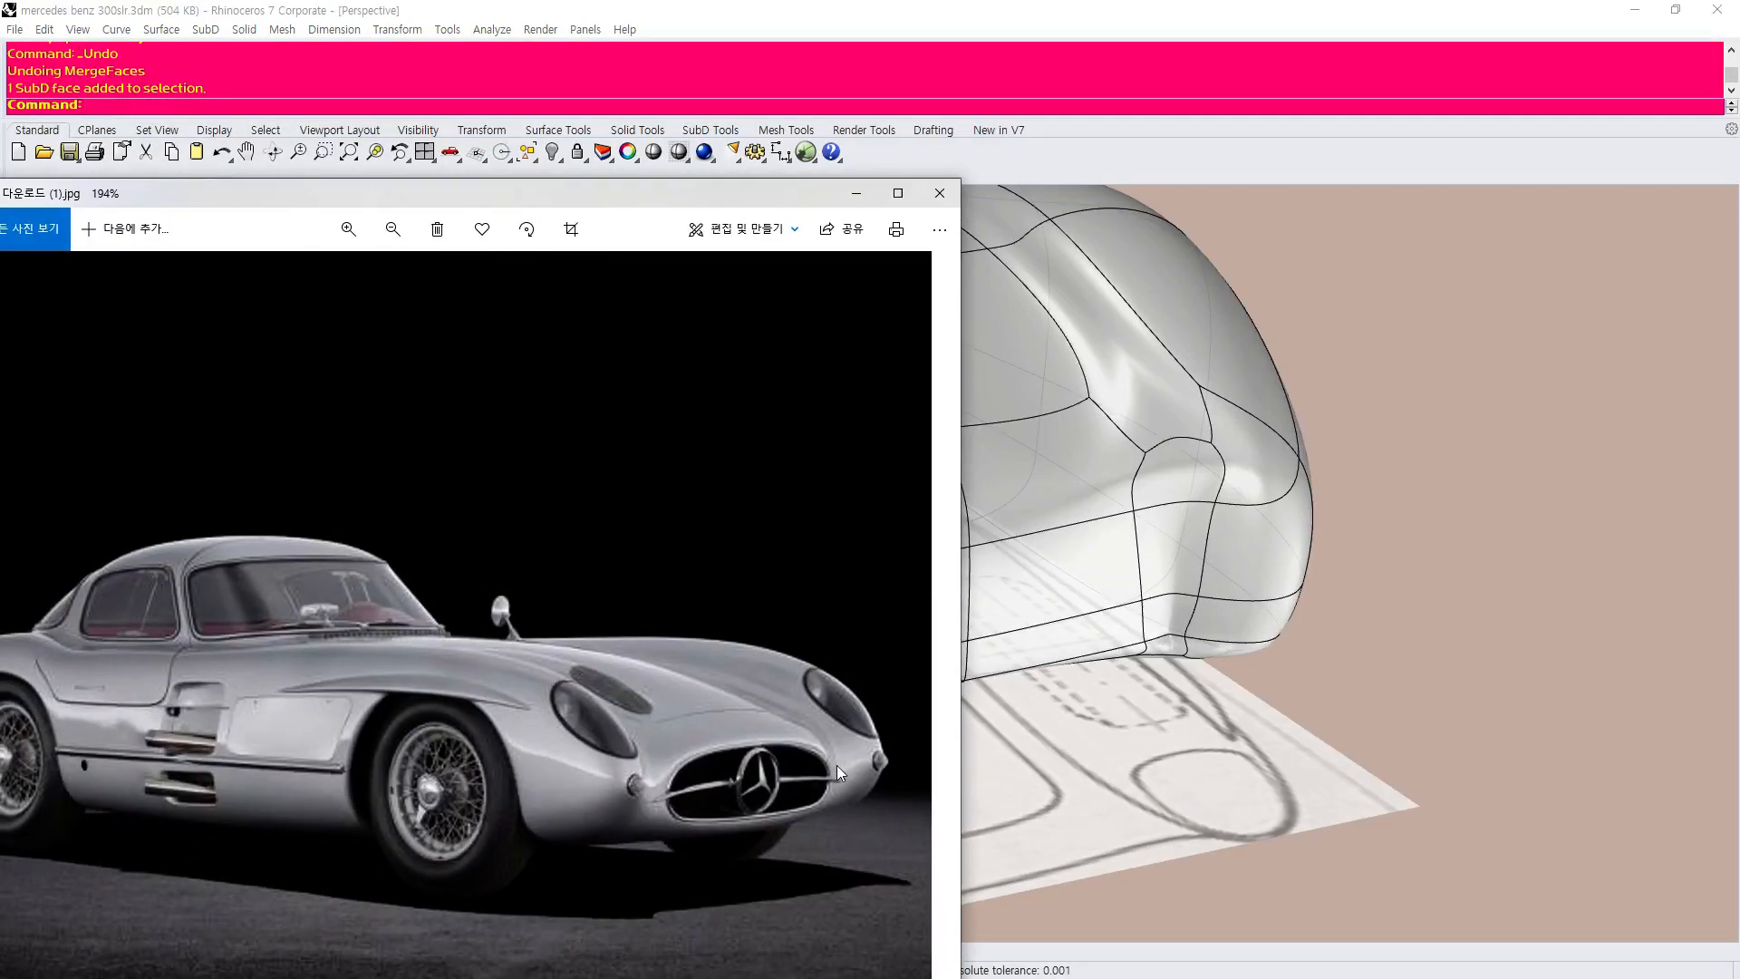
{"action": "scroll", "coordinate": [852, 736], "scroll_direction": "up", "scroll_amount": 5}
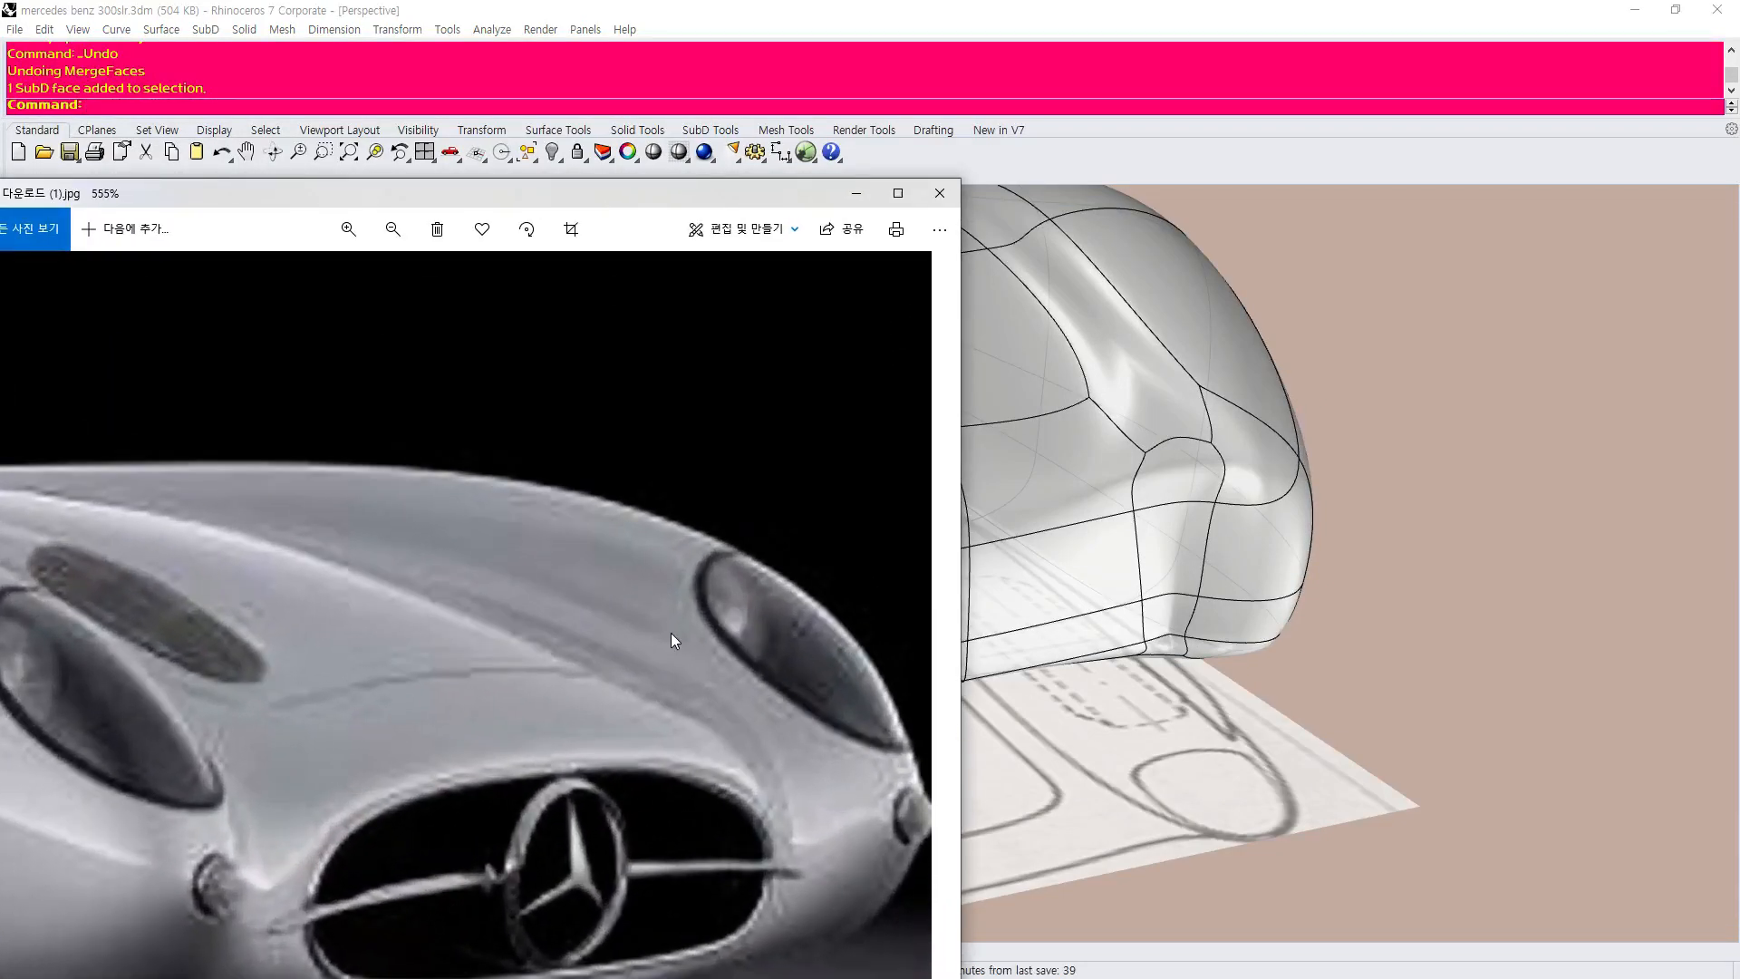
{"action": "scroll", "coordinate": [1187, 516], "scroll_direction": "down", "scroll_amount": 6}
Merge the two adjoining SubD faces along the crease between hood and fender, just above the nose corner.
{"action": "right_click_drag", "start_coordinate": [1223, 489], "coordinate": [1305, 449]}
{"action": "scroll", "coordinate": [1312, 442], "scroll_direction": "up", "scroll_amount": 6}
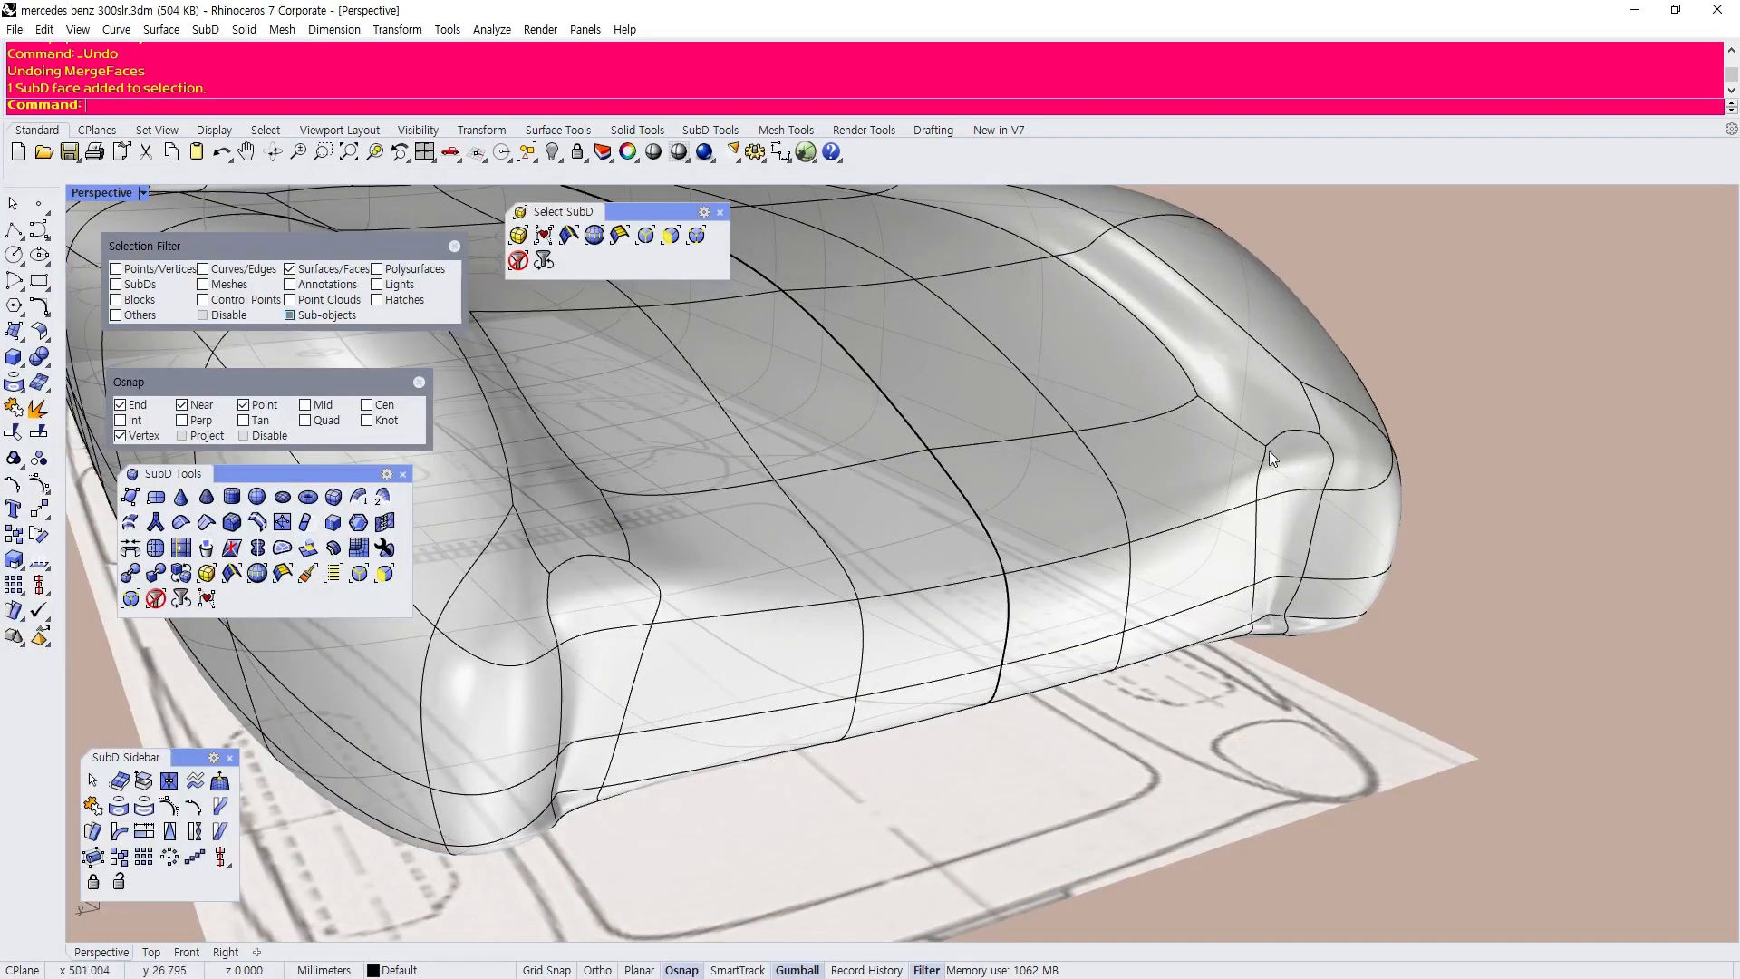
{"action": "scroll", "coordinate": [1232, 379], "scroll_direction": "down", "scroll_amount": 5}
{"action": "scroll", "coordinate": [1246, 527], "scroll_direction": "up", "scroll_amount": 6}
{"action": "right_click_drag", "start_coordinate": [1245, 527], "coordinate": [911, 573]}
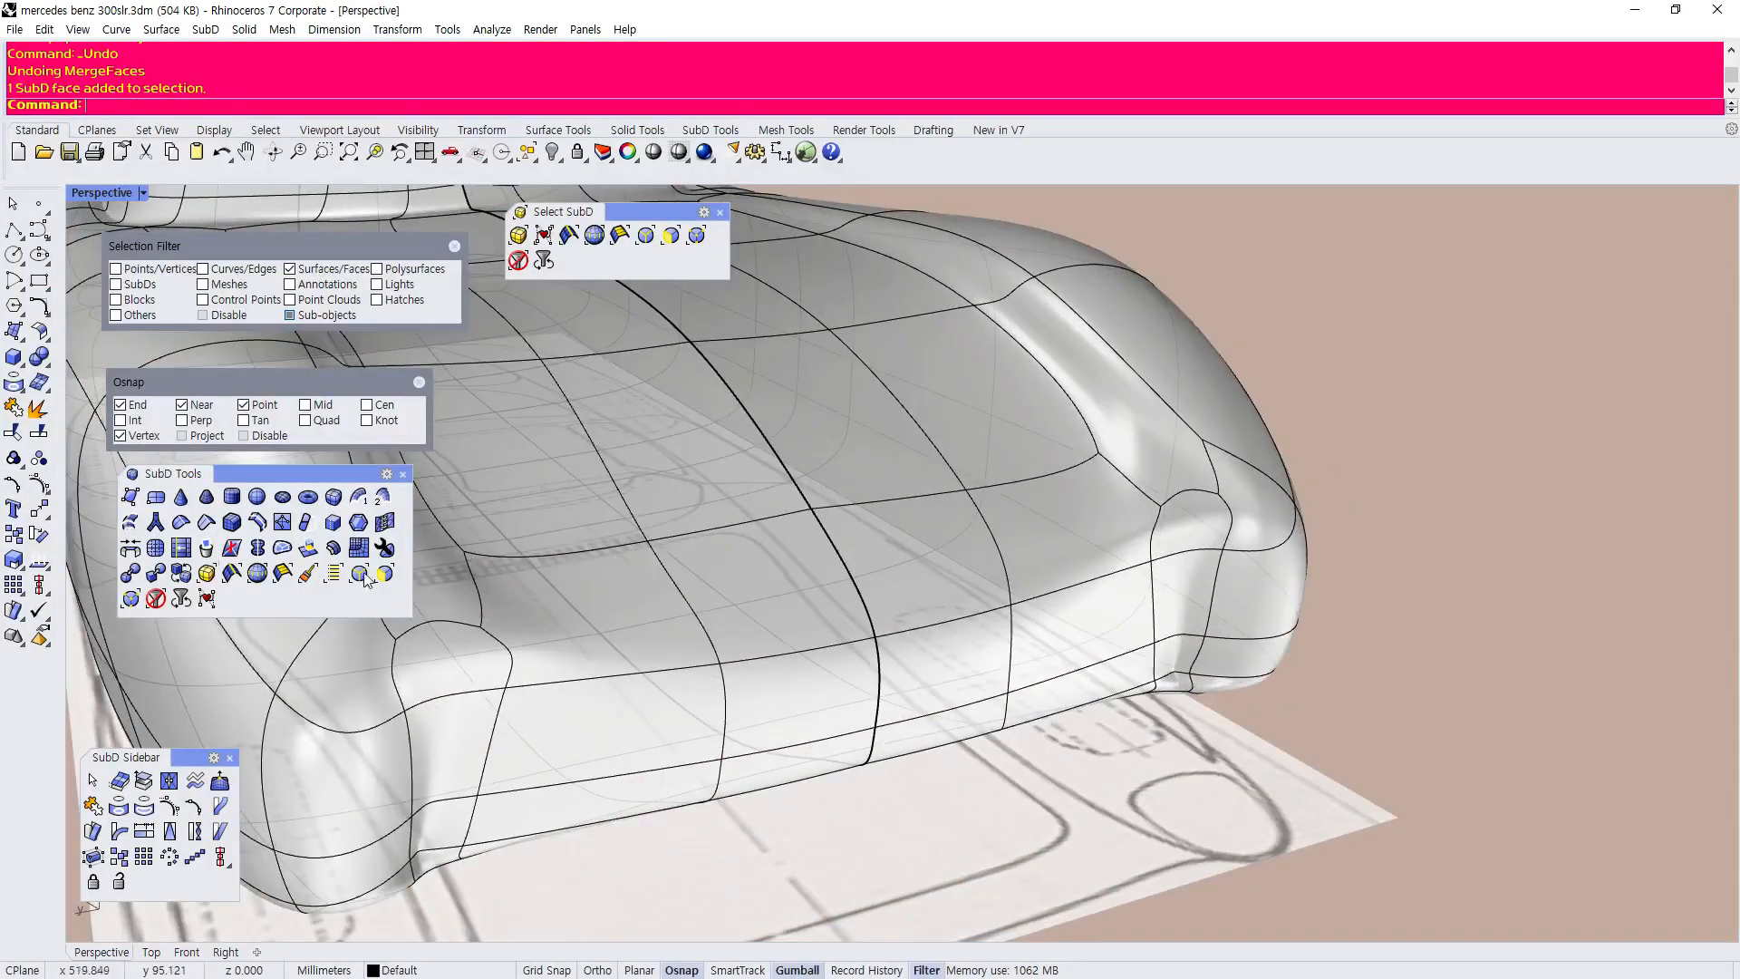
{"action": "left_click", "coordinate": [232, 549]}
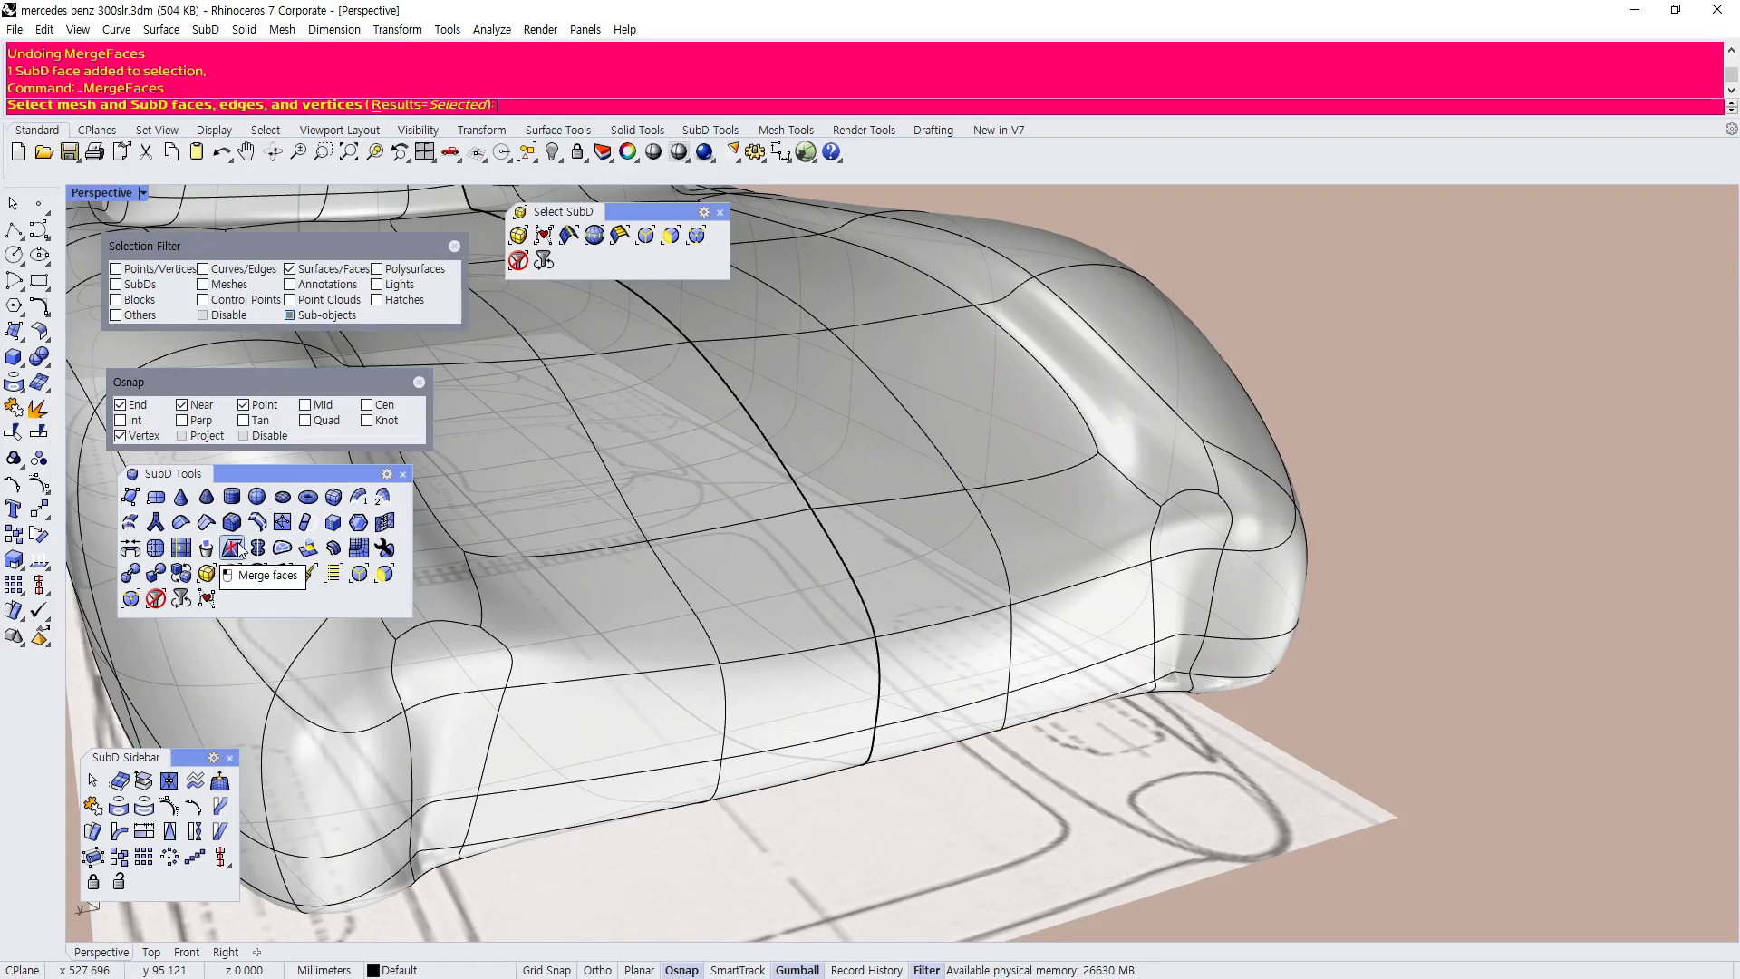
{"action": "left_click", "coordinate": [1140, 425]}
{"action": "left_click", "coordinate": [1186, 507]}
{"action": "key", "text": "Return"}
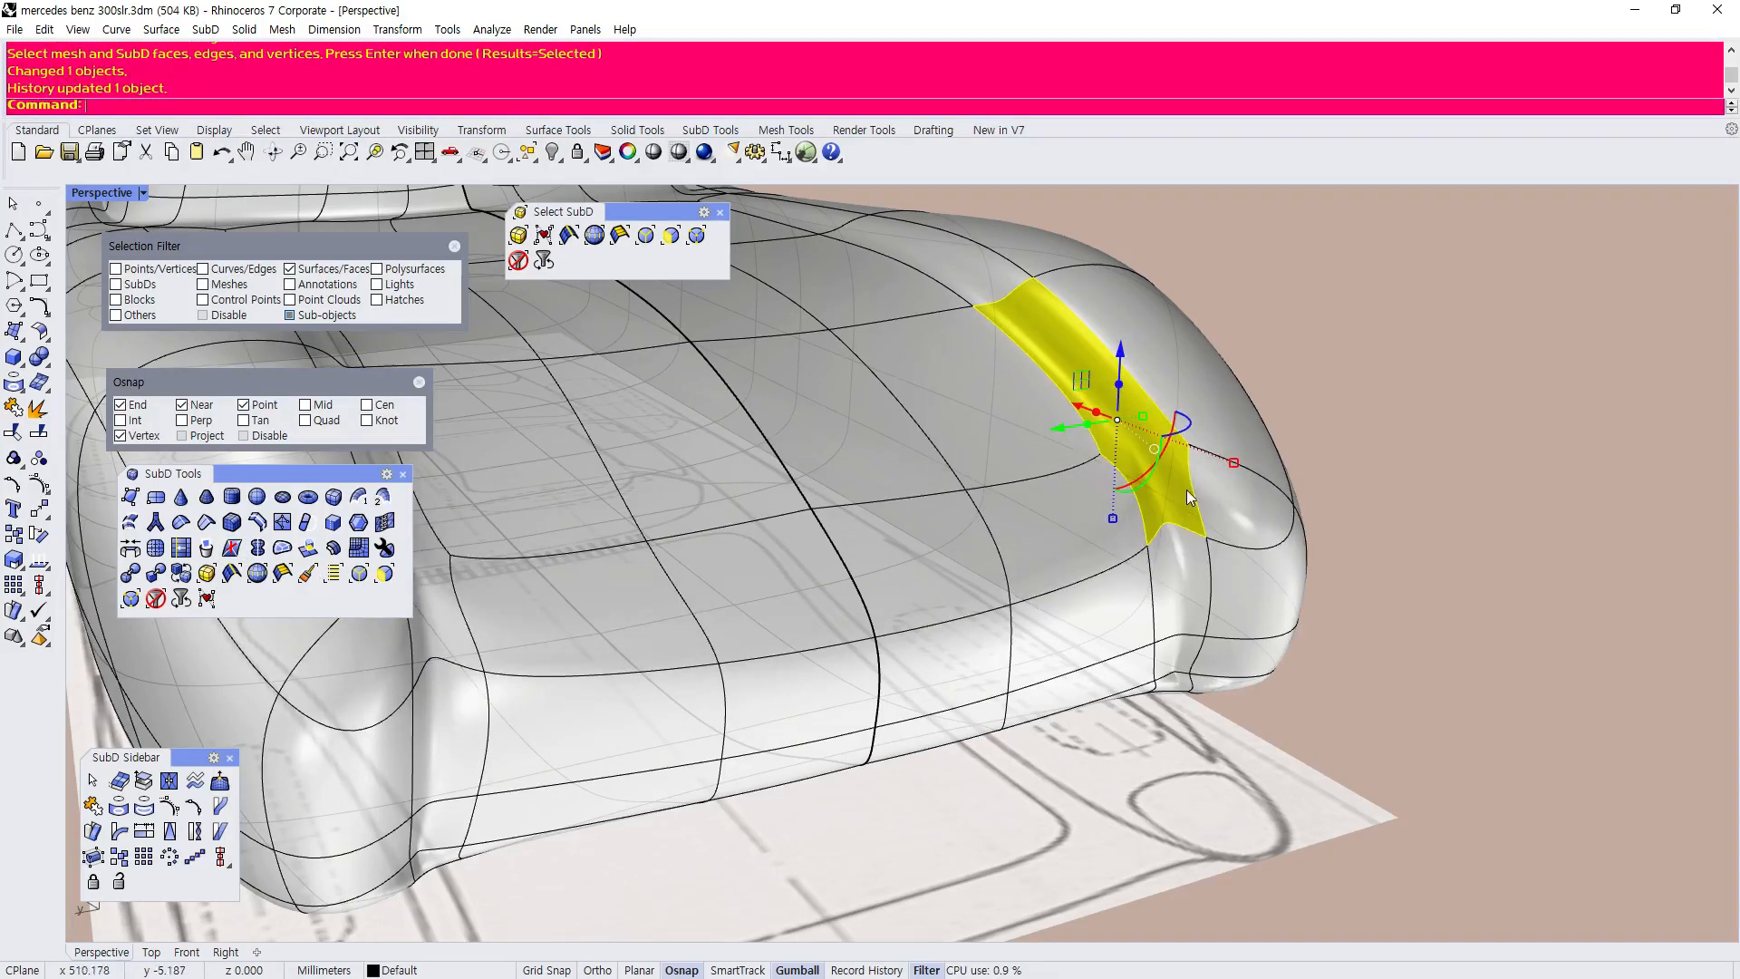
{"action": "left_click", "coordinate": [1474, 487]}
Examine the merged fender crease and the nose from several angles, including low from the front.
{"action": "right_click_drag", "start_coordinate": [1474, 487], "coordinate": [870, 507]}
{"action": "scroll", "coordinate": [640, 549], "scroll_direction": "down", "scroll_amount": 6}
{"action": "scroll", "coordinate": [798, 476], "scroll_direction": "up", "scroll_amount": 5}
{"action": "scroll", "coordinate": [869, 507], "scroll_direction": "down", "scroll_amount": 5}
{"action": "scroll", "coordinate": [1291, 459], "scroll_direction": "up", "scroll_amount": 8}
{"action": "scroll", "coordinate": [1189, 487], "scroll_direction": "down", "scroll_amount": 5}
{"action": "mouse_move", "coordinate": [1134, 513]}
{"action": "right_mouse_down"}
{"action": "mouse_move", "coordinate": [1305, 472]}
{"action": "mouse_move", "coordinate": [650, 488]}
{"action": "mouse_move", "coordinate": [1226, 489]}
{"action": "mouse_move", "coordinate": [1098, 553]}
{"action": "mouse_move", "coordinate": [1151, 524]}
{"action": "right_mouse_up"}
{"action": "scroll", "coordinate": [1305, 471], "scroll_direction": "up", "scroll_amount": 6}
{"action": "scroll", "coordinate": [1308, 471], "scroll_direction": "down", "scroll_amount": 6}
{"action": "scroll", "coordinate": [1226, 489], "scroll_direction": "up", "scroll_amount": 3}
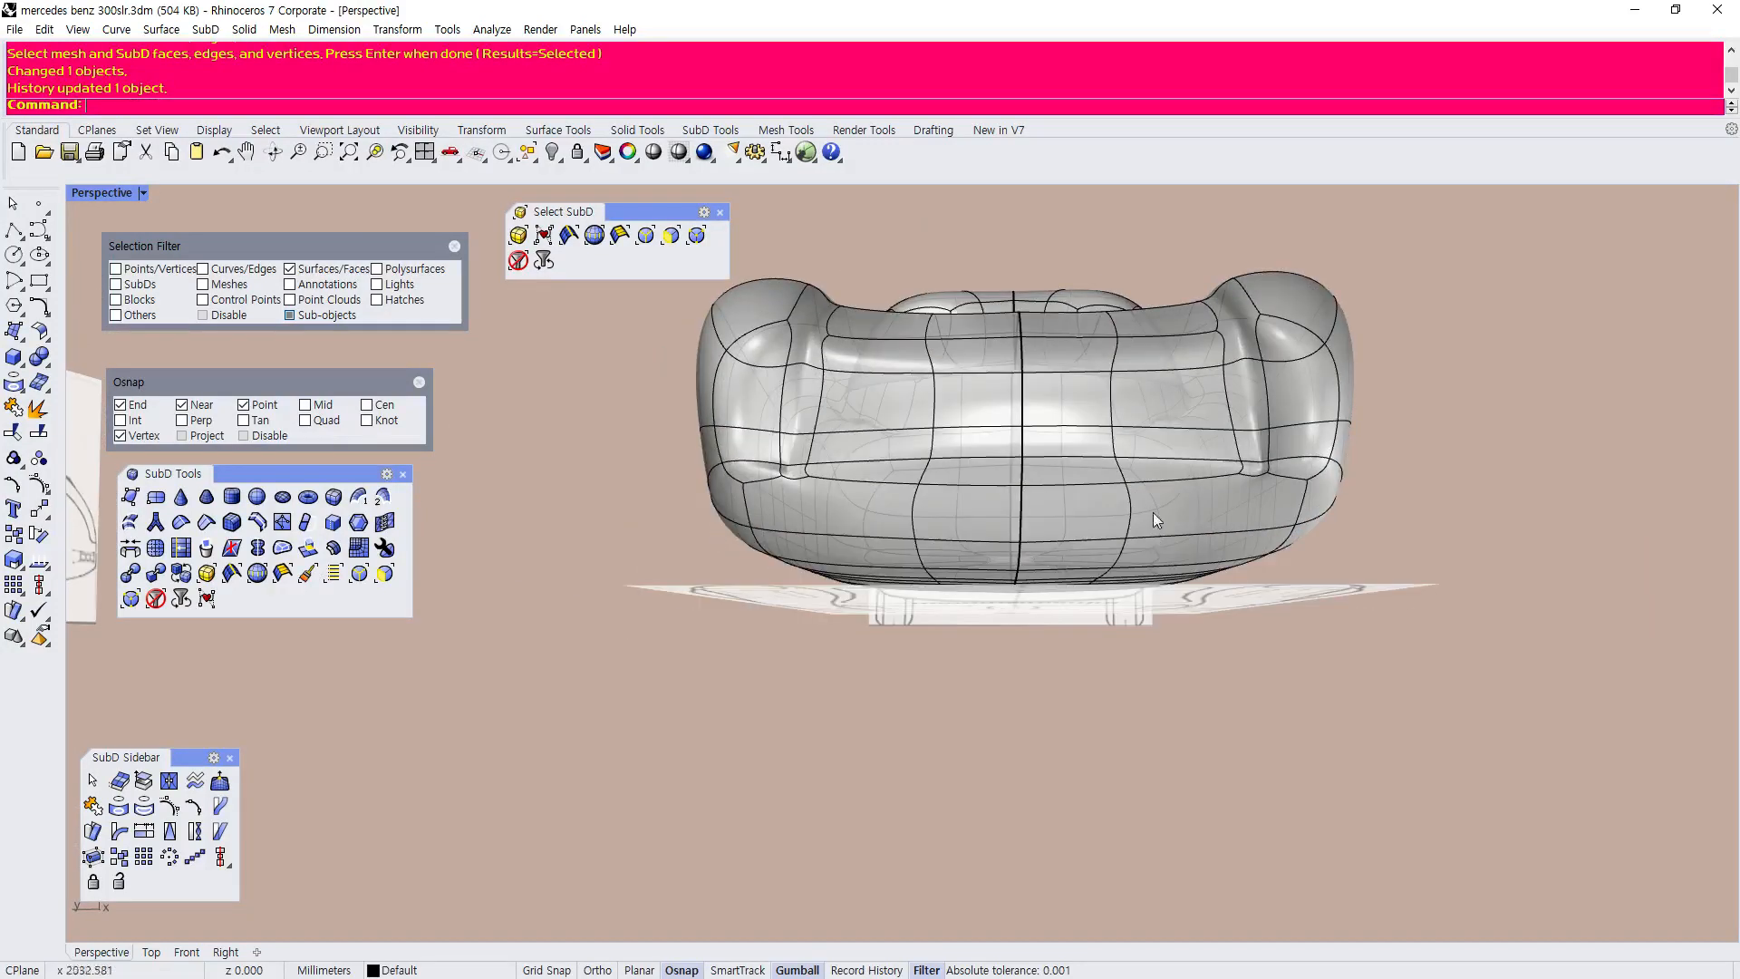
Move the small face at the lower end of the nose-corner crease and the narrow face above it toward the car's centreline.
{"action": "scroll", "coordinate": [1247, 466], "scroll_direction": "up", "scroll_amount": 4}
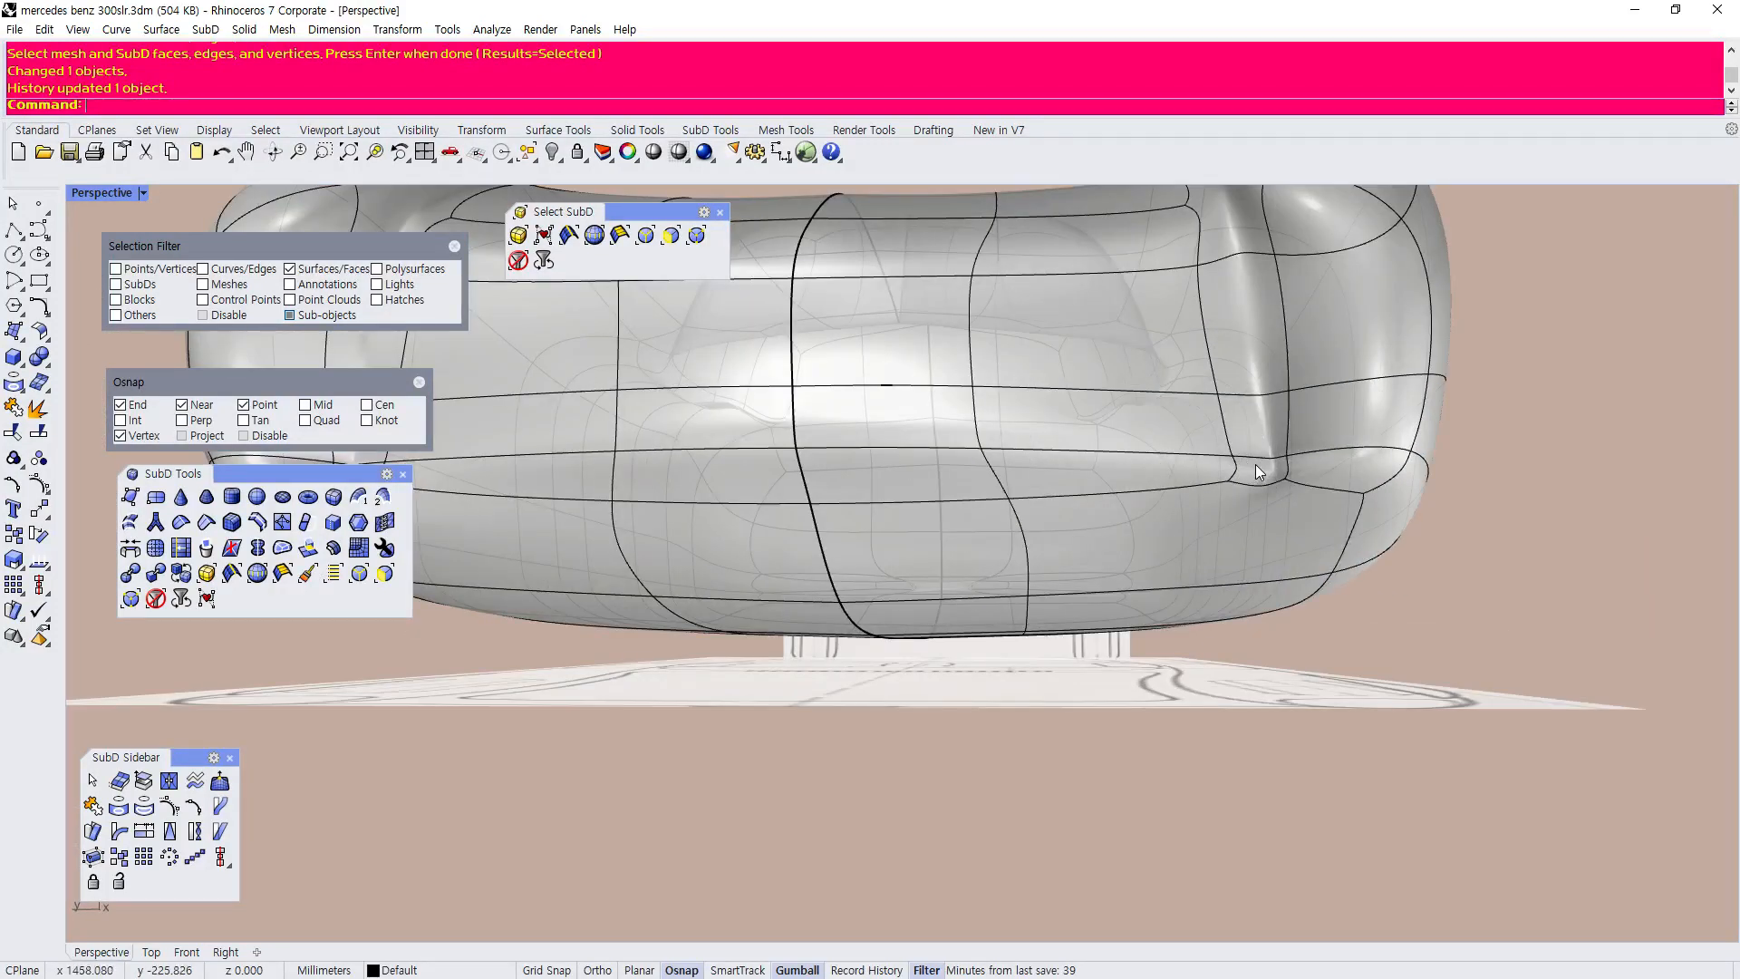
{"action": "scroll", "coordinate": [1239, 468], "scroll_direction": "down", "scroll_amount": 4}
{"action": "mouse_move", "coordinate": [1239, 467]}
{"action": "right_mouse_down"}
{"action": "mouse_move", "coordinate": [1235, 451]}
{"action": "mouse_move", "coordinate": [1215, 468]}
{"action": "right_mouse_up"}
{"action": "scroll", "coordinate": [1215, 468], "scroll_direction": "up", "scroll_amount": 4}
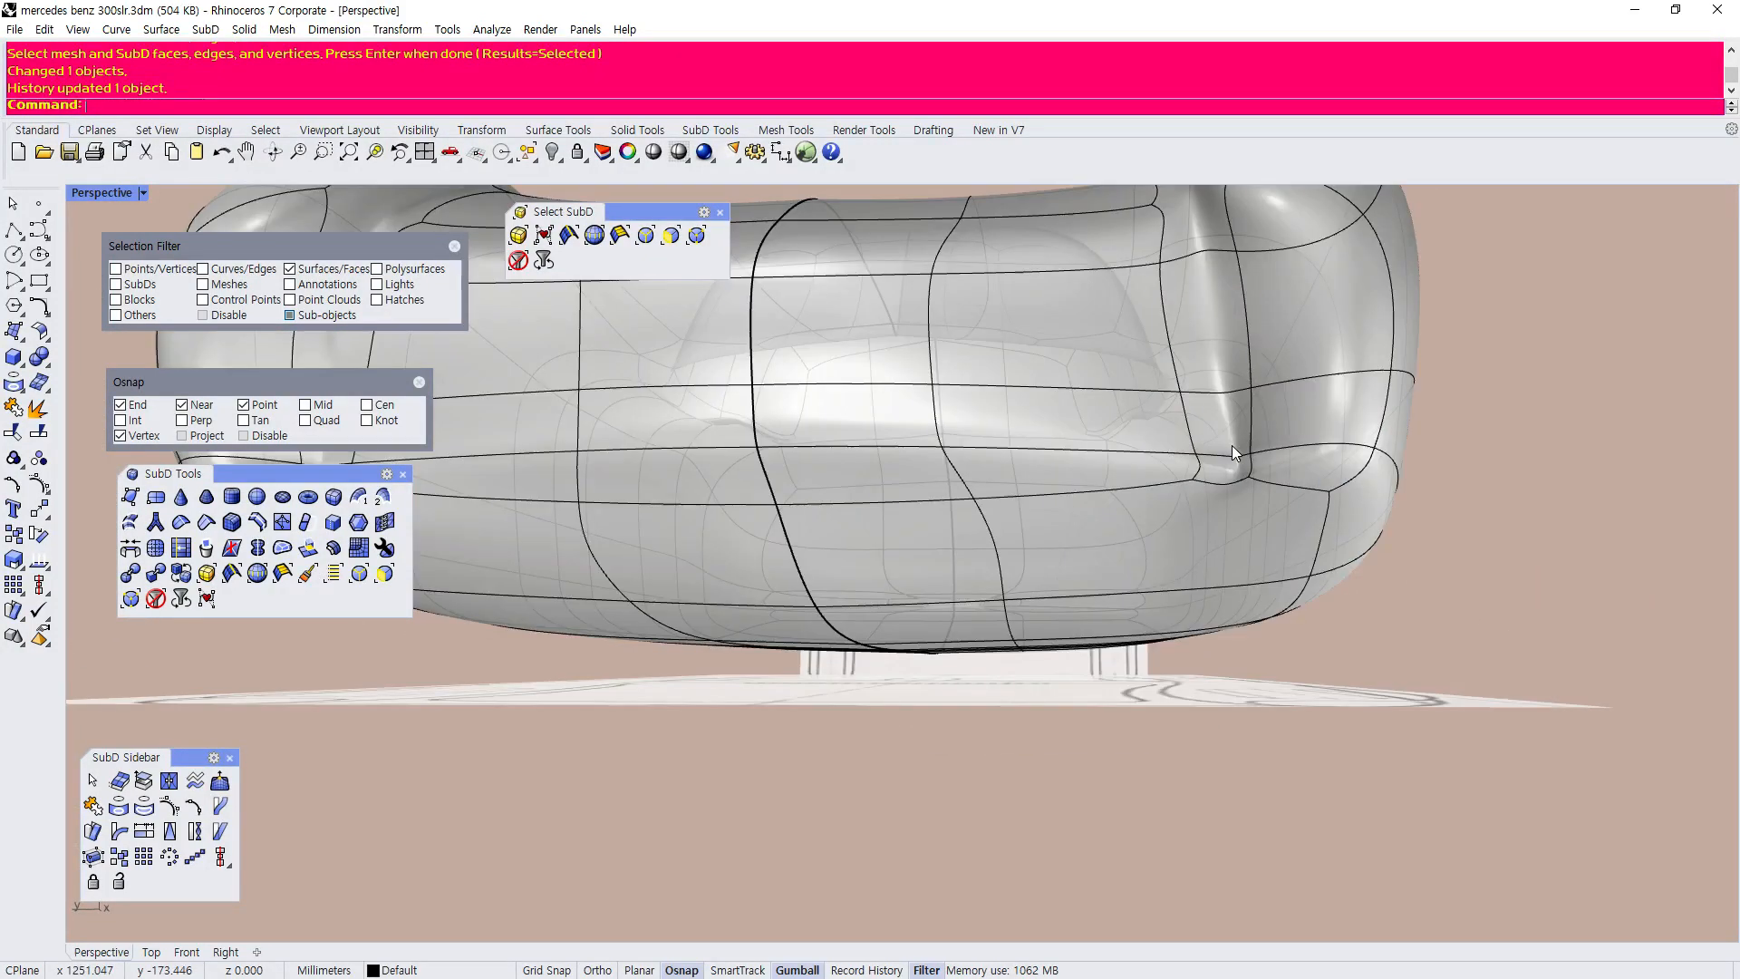
{"action": "left_click", "coordinate": [1214, 469]}
{"action": "left_click_drag", "start_coordinate": [1160, 471], "coordinate": [1120, 496]}
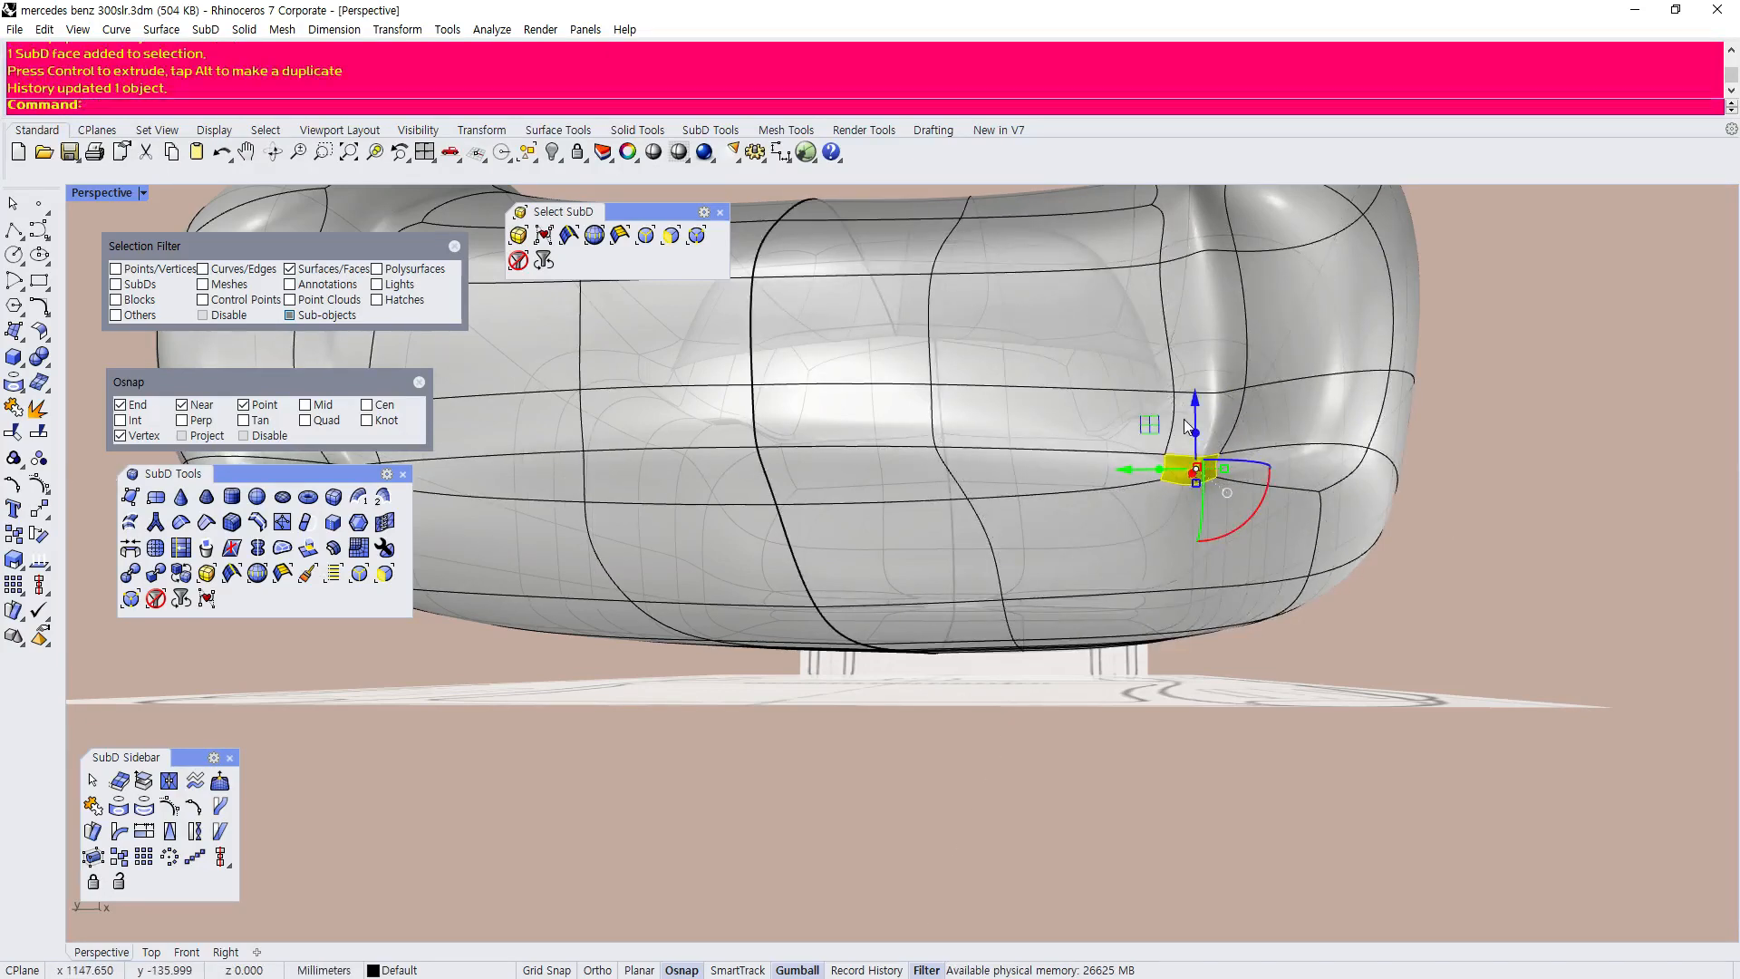
{"action": "left_click", "coordinate": [1191, 418]}
{"action": "left_click", "coordinate": [1216, 400]}
{"action": "left_click_drag", "start_coordinate": [1135, 439], "coordinate": [1118, 438]}
{"action": "left_click", "coordinate": [1443, 422]}
Examine the reshaped nose corners, hood and fenders from above against the top-view blueprint.
{"action": "scroll", "coordinate": [1073, 554], "scroll_direction": "down", "scroll_amount": 6}
{"action": "right_click_drag", "start_coordinate": [1073, 555], "coordinate": [973, 743]}
{"action": "scroll", "coordinate": [1079, 587], "scroll_direction": "down", "scroll_amount": 4}
{"action": "scroll", "coordinate": [938, 741], "scroll_direction": "up", "scroll_amount": 6}
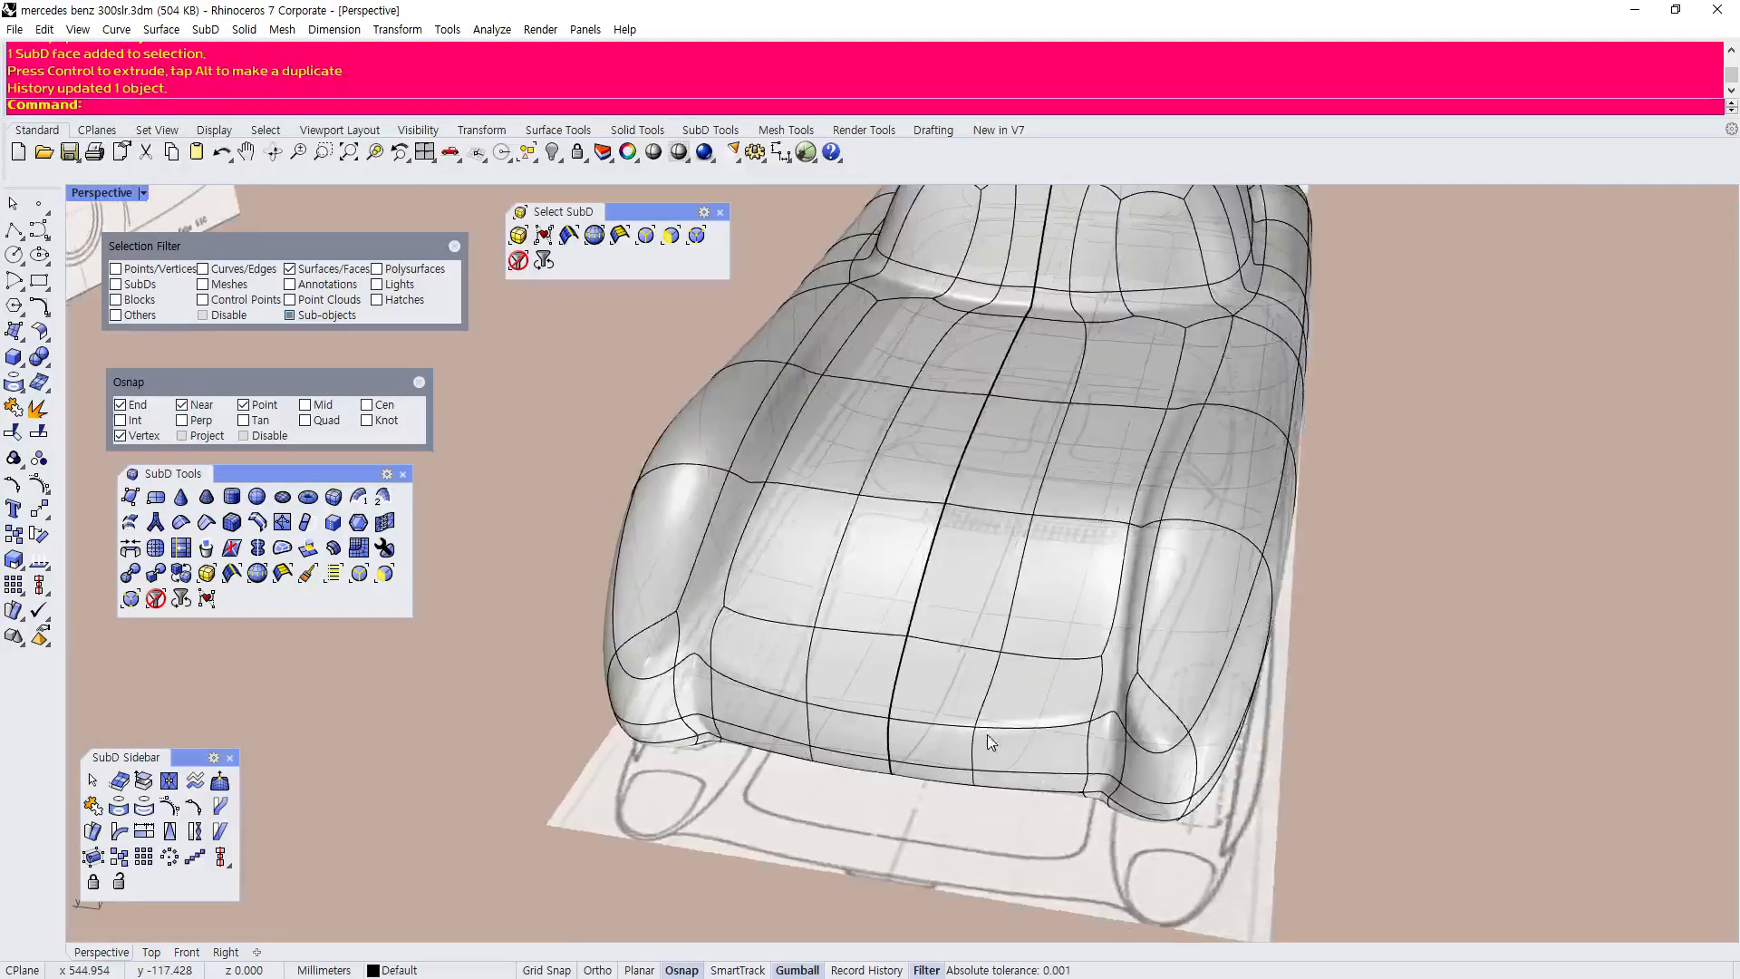
{"action": "scroll", "coordinate": [926, 705], "scroll_direction": "up", "scroll_amount": 3}
{"action": "scroll", "coordinate": [909, 580], "scroll_direction": "down", "scroll_amount": 5}
{"action": "right_click_drag", "start_coordinate": [909, 580], "coordinate": [914, 617]}
{"action": "scroll", "coordinate": [747, 554], "scroll_direction": "up", "scroll_amount": 2}
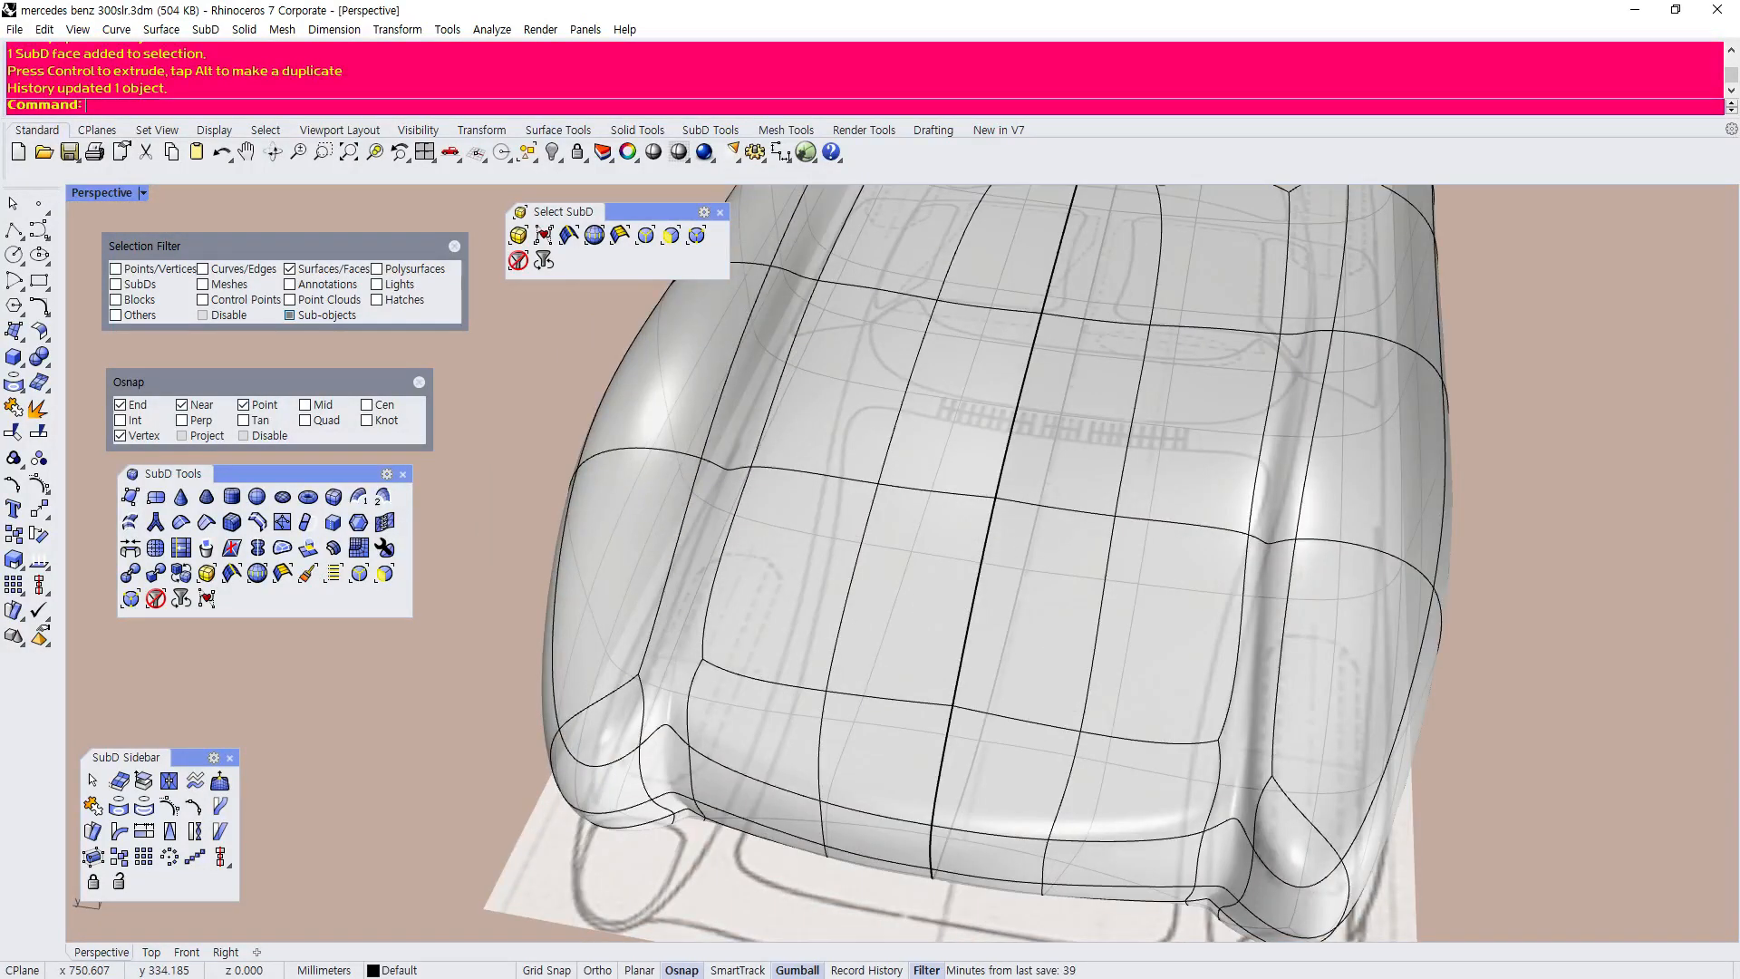
Extrude the front hood face beside the fender, over the blueprint's dashed oval, by about 28 mm with ExtrudeSubD.
{"action": "scroll", "coordinate": [691, 574], "scroll_direction": "down", "scroll_amount": 6}
{"action": "scroll", "coordinate": [697, 564], "scroll_direction": "up", "scroll_amount": 4}
{"action": "right_click_drag", "start_coordinate": [691, 574], "coordinate": [622, 550]}
{"action": "scroll", "coordinate": [621, 633], "scroll_direction": "up", "scroll_amount": 3}
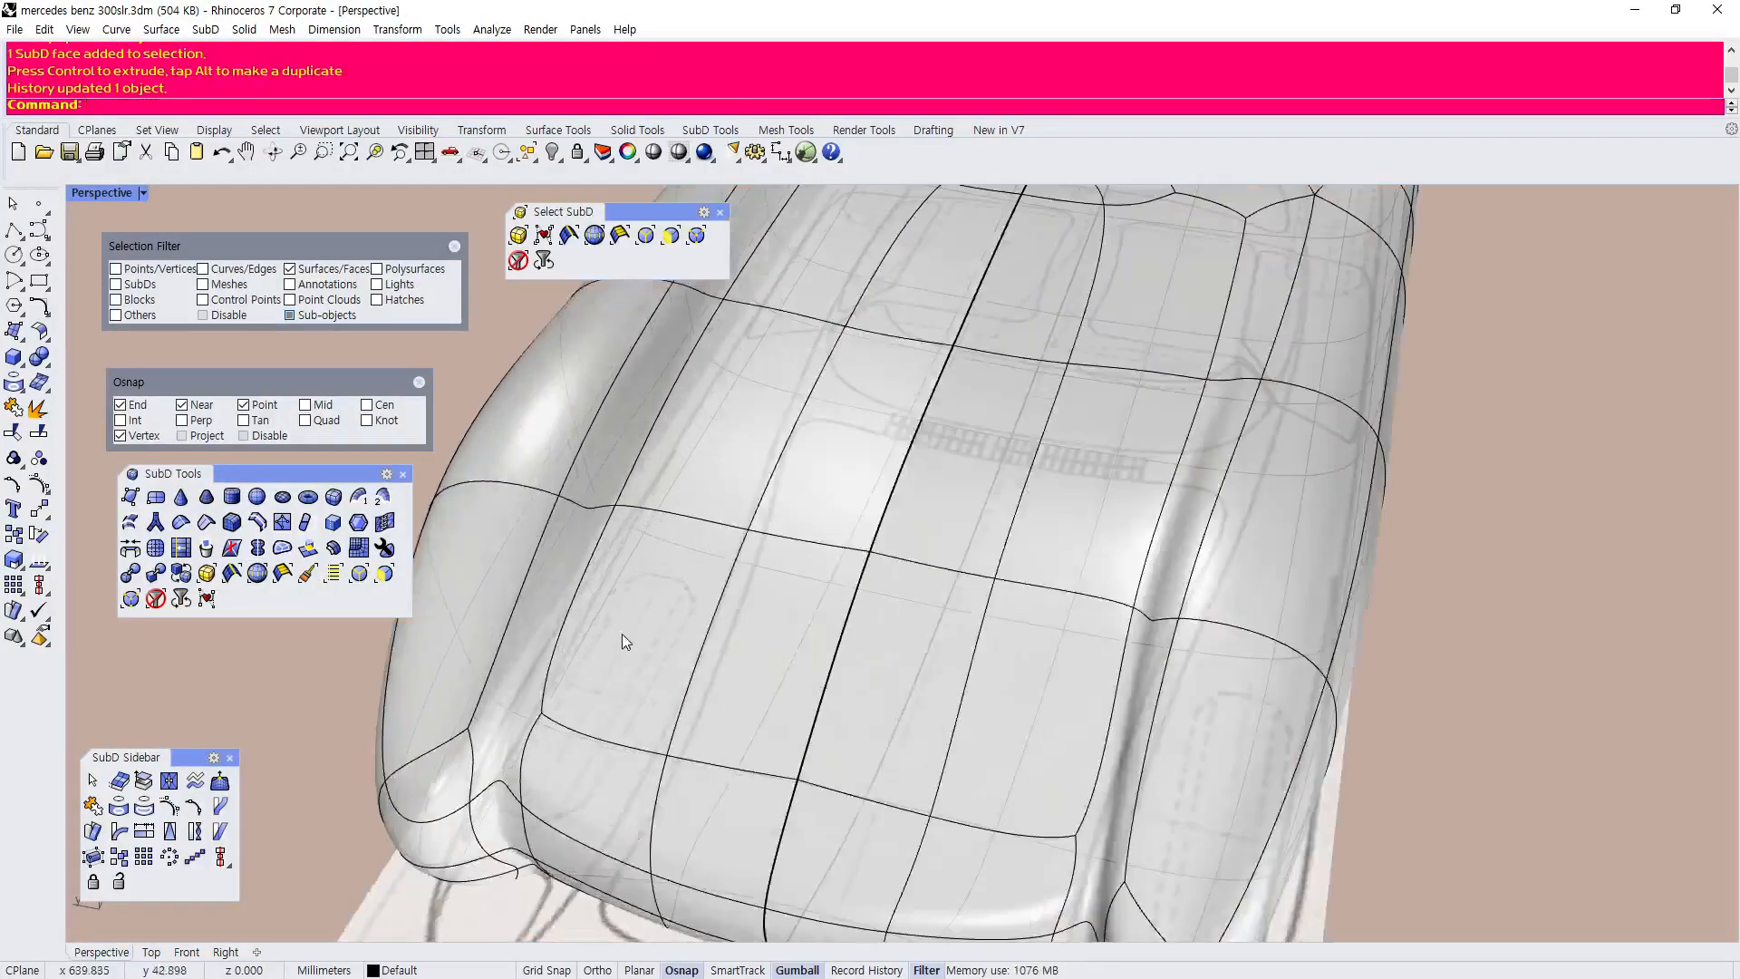
{"action": "left_click", "coordinate": [309, 548]}
{"action": "left_click", "coordinate": [661, 605]}
{"action": "key", "text": "Return"}
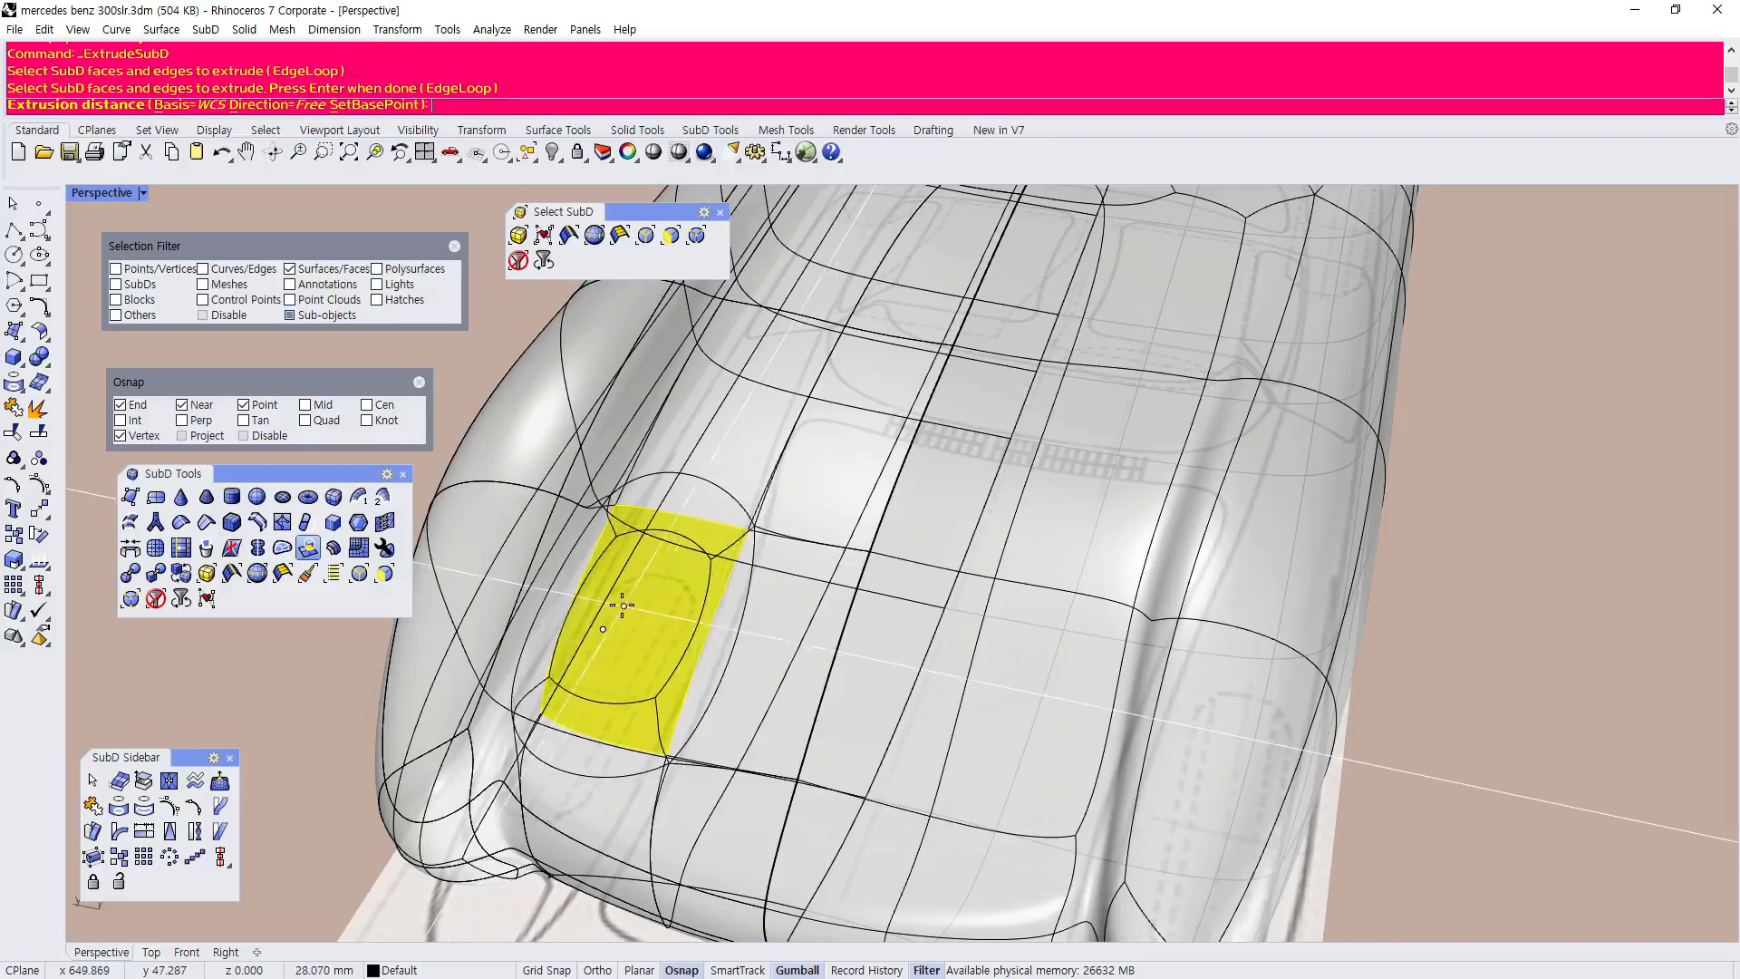
{"action": "left_click", "coordinate": [625, 608]}
{"action": "left_click", "coordinate": [927, 544]}
Adjust the height of the extruded hood bump's top face.
{"action": "scroll", "coordinate": [943, 575], "scroll_direction": "down", "scroll_amount": 3}
{"action": "right_click_drag", "start_coordinate": [943, 575], "coordinate": [785, 606]}
{"action": "scroll", "coordinate": [580, 374], "scroll_direction": "up", "scroll_amount": 5}
{"action": "left_click", "coordinate": [785, 603]}
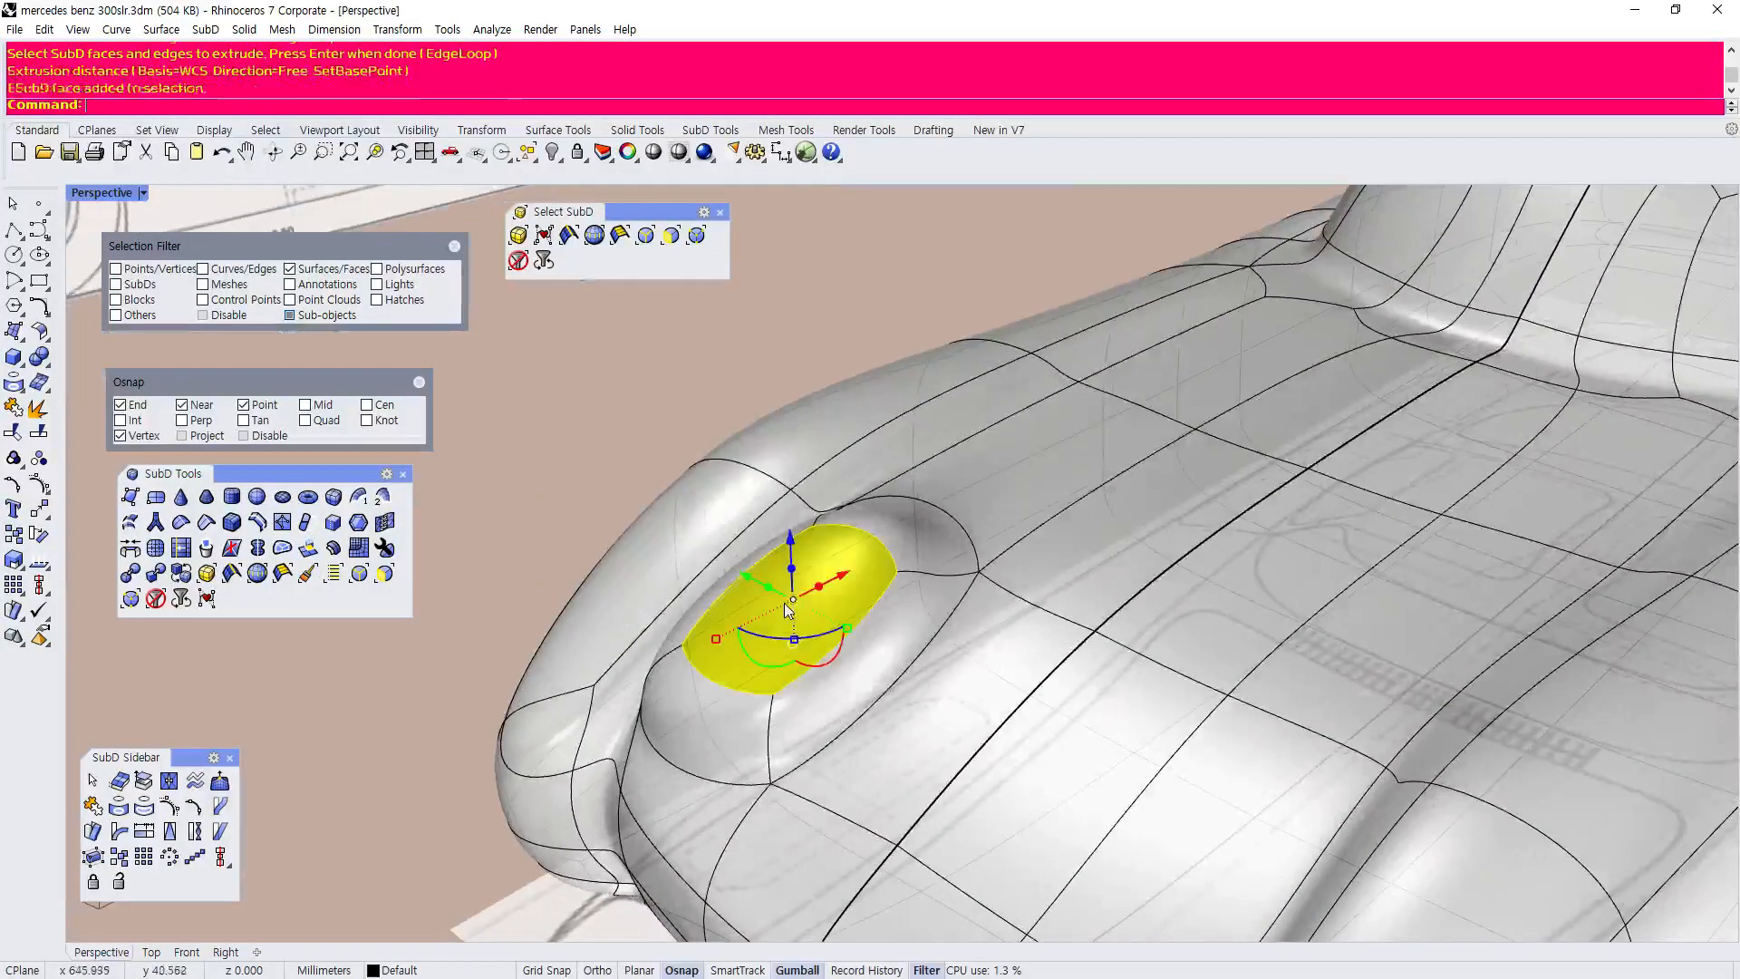
{"action": "mouse_move", "coordinate": [792, 569]}
{"action": "left_mouse_down"}
{"action": "mouse_move", "coordinate": [797, 587]}
{"action": "mouse_move", "coordinate": [824, 567]}
{"action": "left_mouse_up"}
{"action": "left_click", "coordinate": [769, 373]}
{"action": "scroll", "coordinate": [769, 373], "scroll_direction": "down", "scroll_amount": 5}
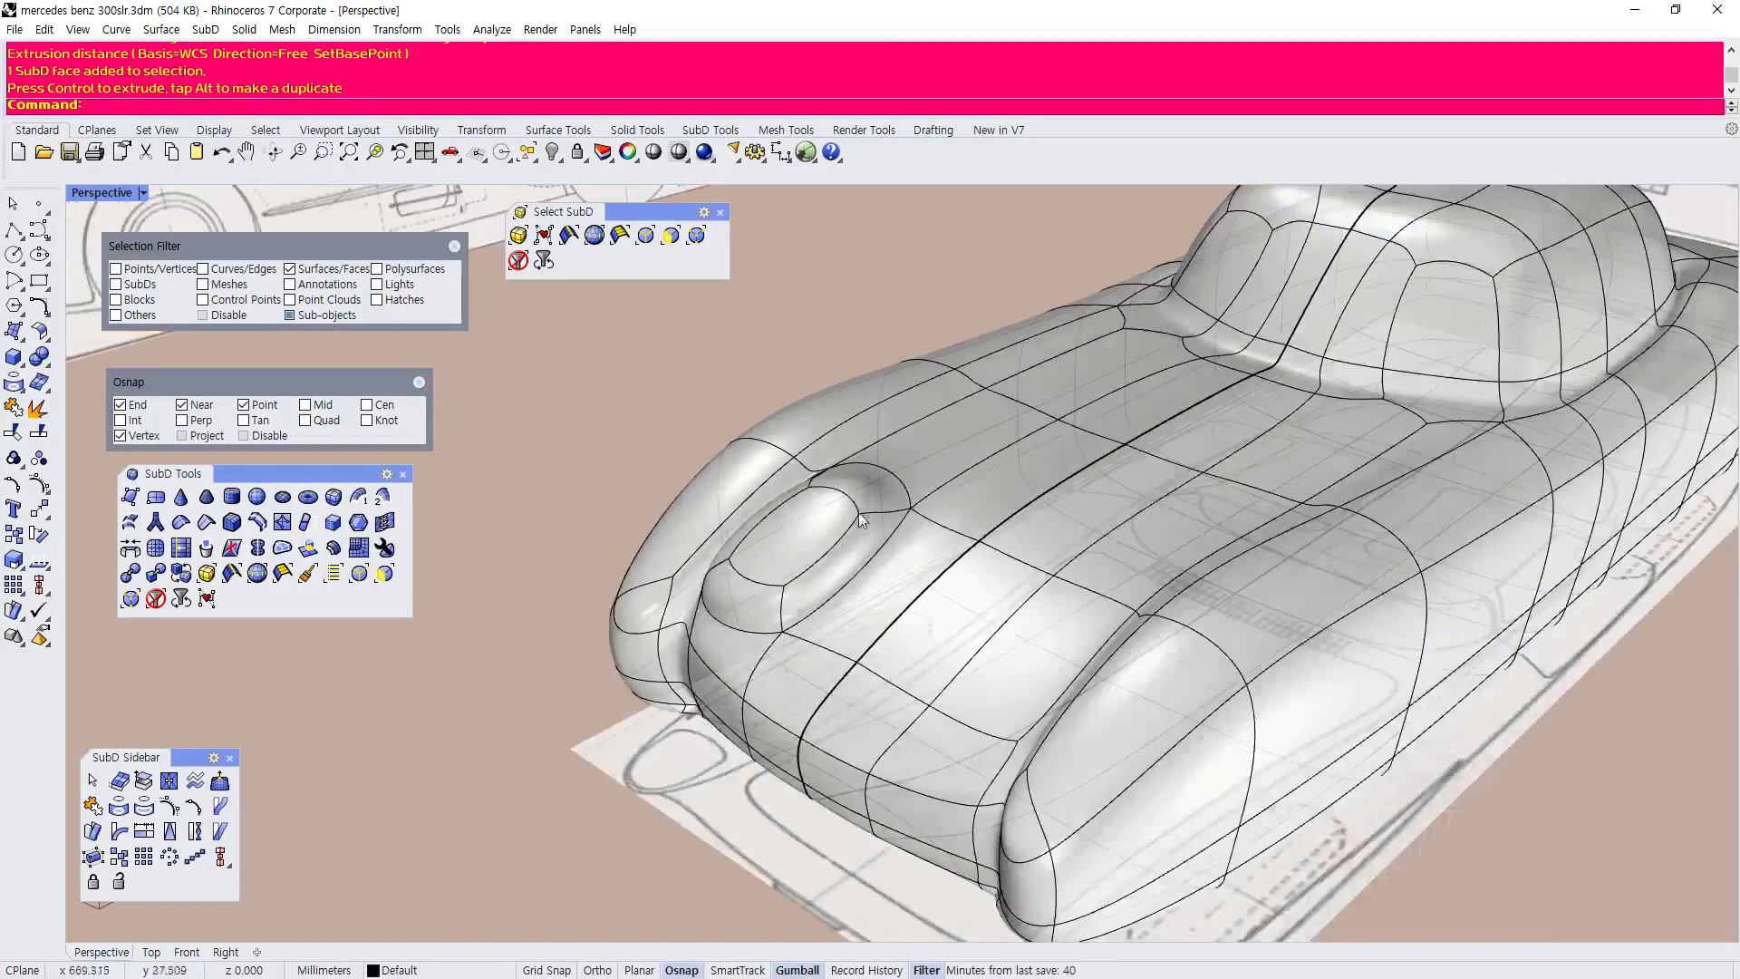
Restrict selection to vertices and move the bump's rear inner corner vertex rearward along the hood.
{"action": "scroll", "coordinate": [863, 480], "scroll_direction": "up", "scroll_amount": 4}
{"action": "right_click_drag", "start_coordinate": [863, 480], "coordinate": [897, 481]}
{"action": "scroll", "coordinate": [897, 480], "scroll_direction": "up", "scroll_amount": 4}
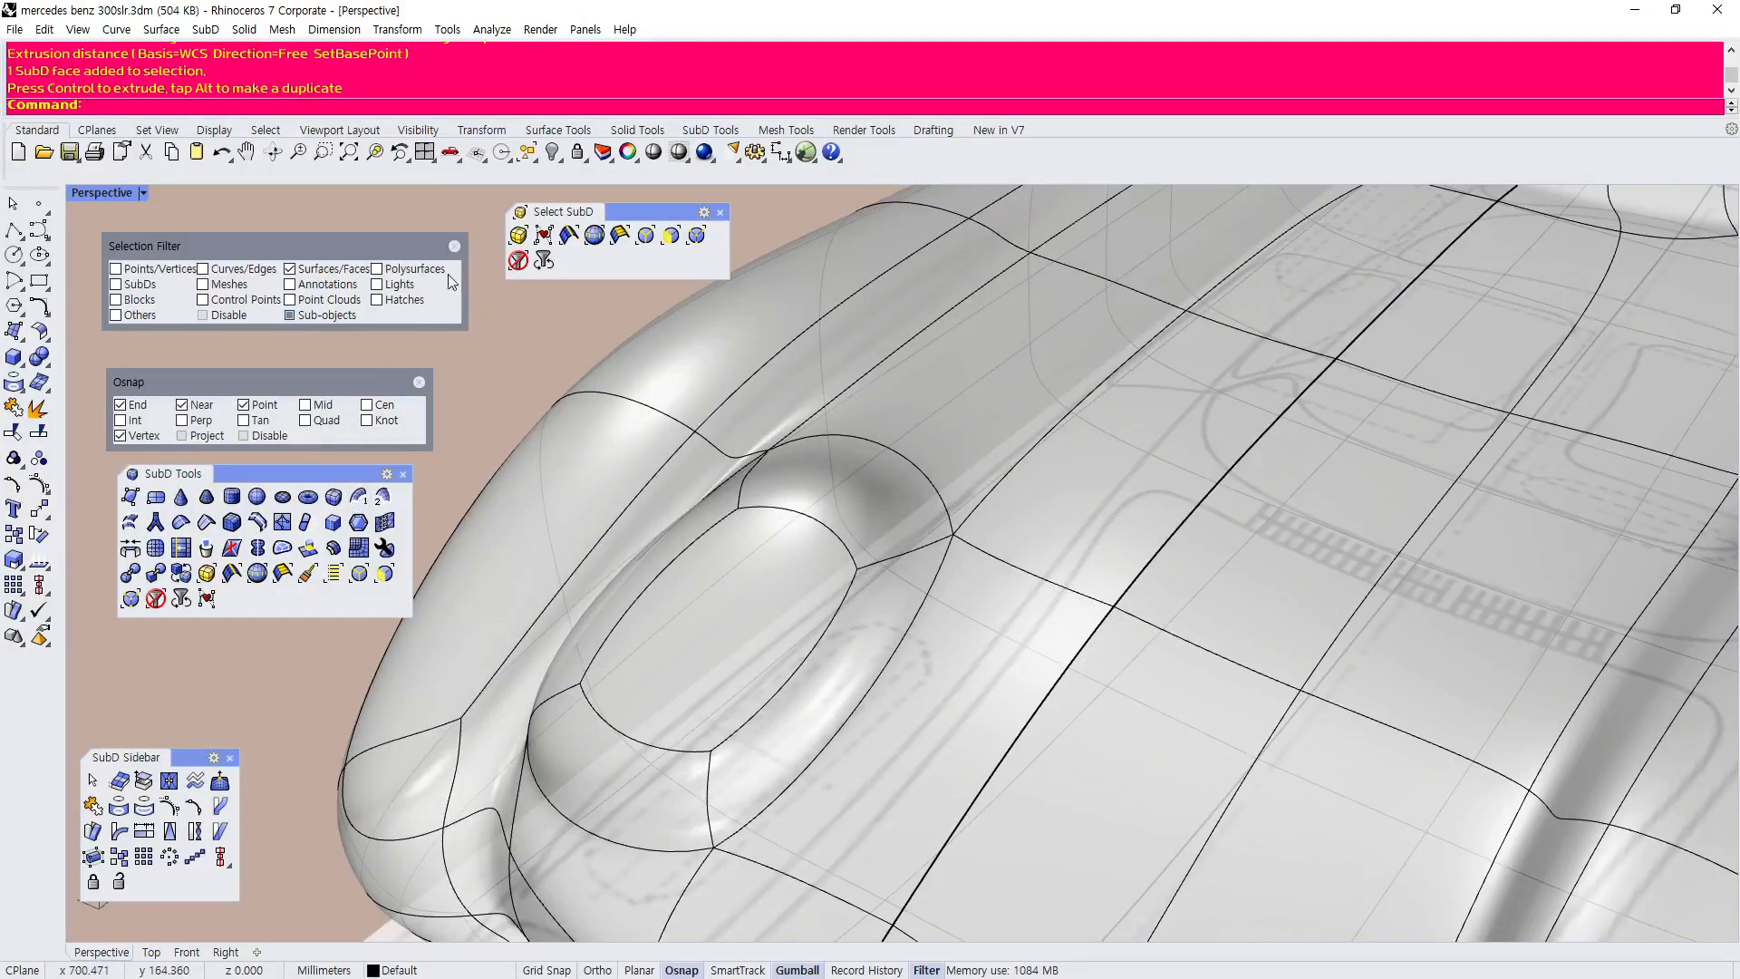
{"action": "left_click", "coordinate": [695, 235]}
{"action": "left_click", "coordinate": [953, 538]}
{"action": "left_click_drag", "start_coordinate": [954, 538], "coordinate": [1114, 286]}
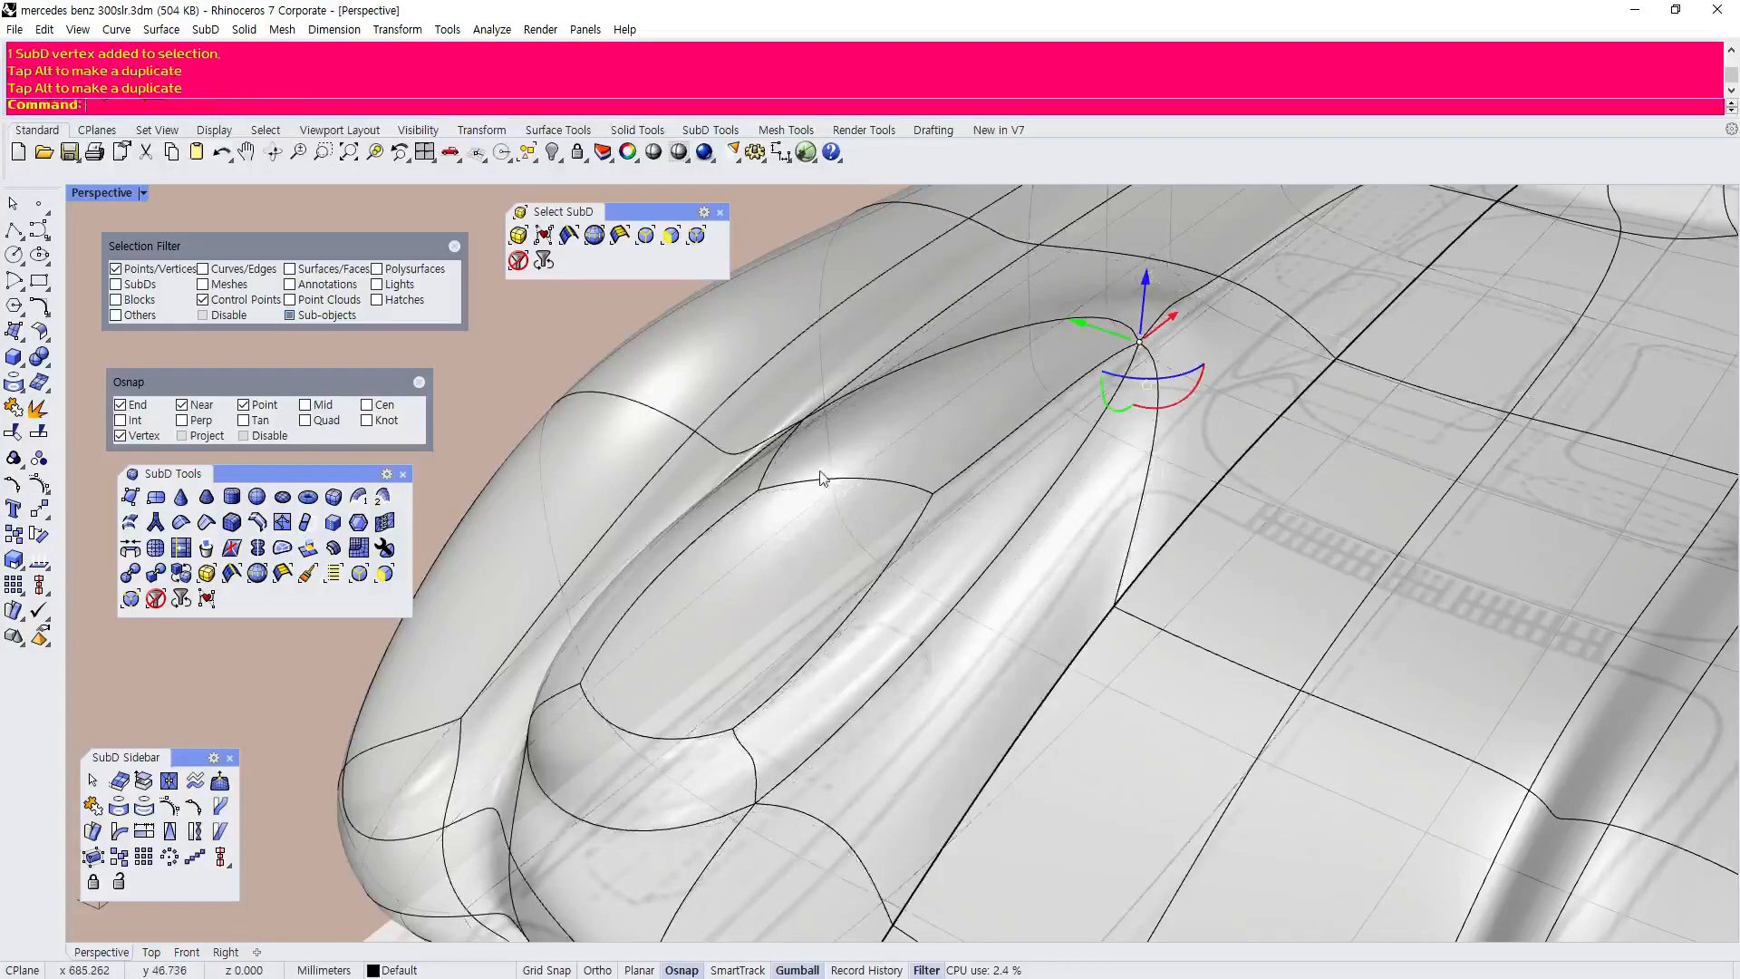
{"action": "left_click", "coordinate": [596, 351]}
Examine the hood bump and compare it with the m-08803.jpg reference photo.
{"action": "scroll", "coordinate": [815, 399], "scroll_direction": "down", "scroll_amount": 5}
{"action": "right_click_drag", "start_coordinate": [964, 474], "coordinate": [942, 512]}
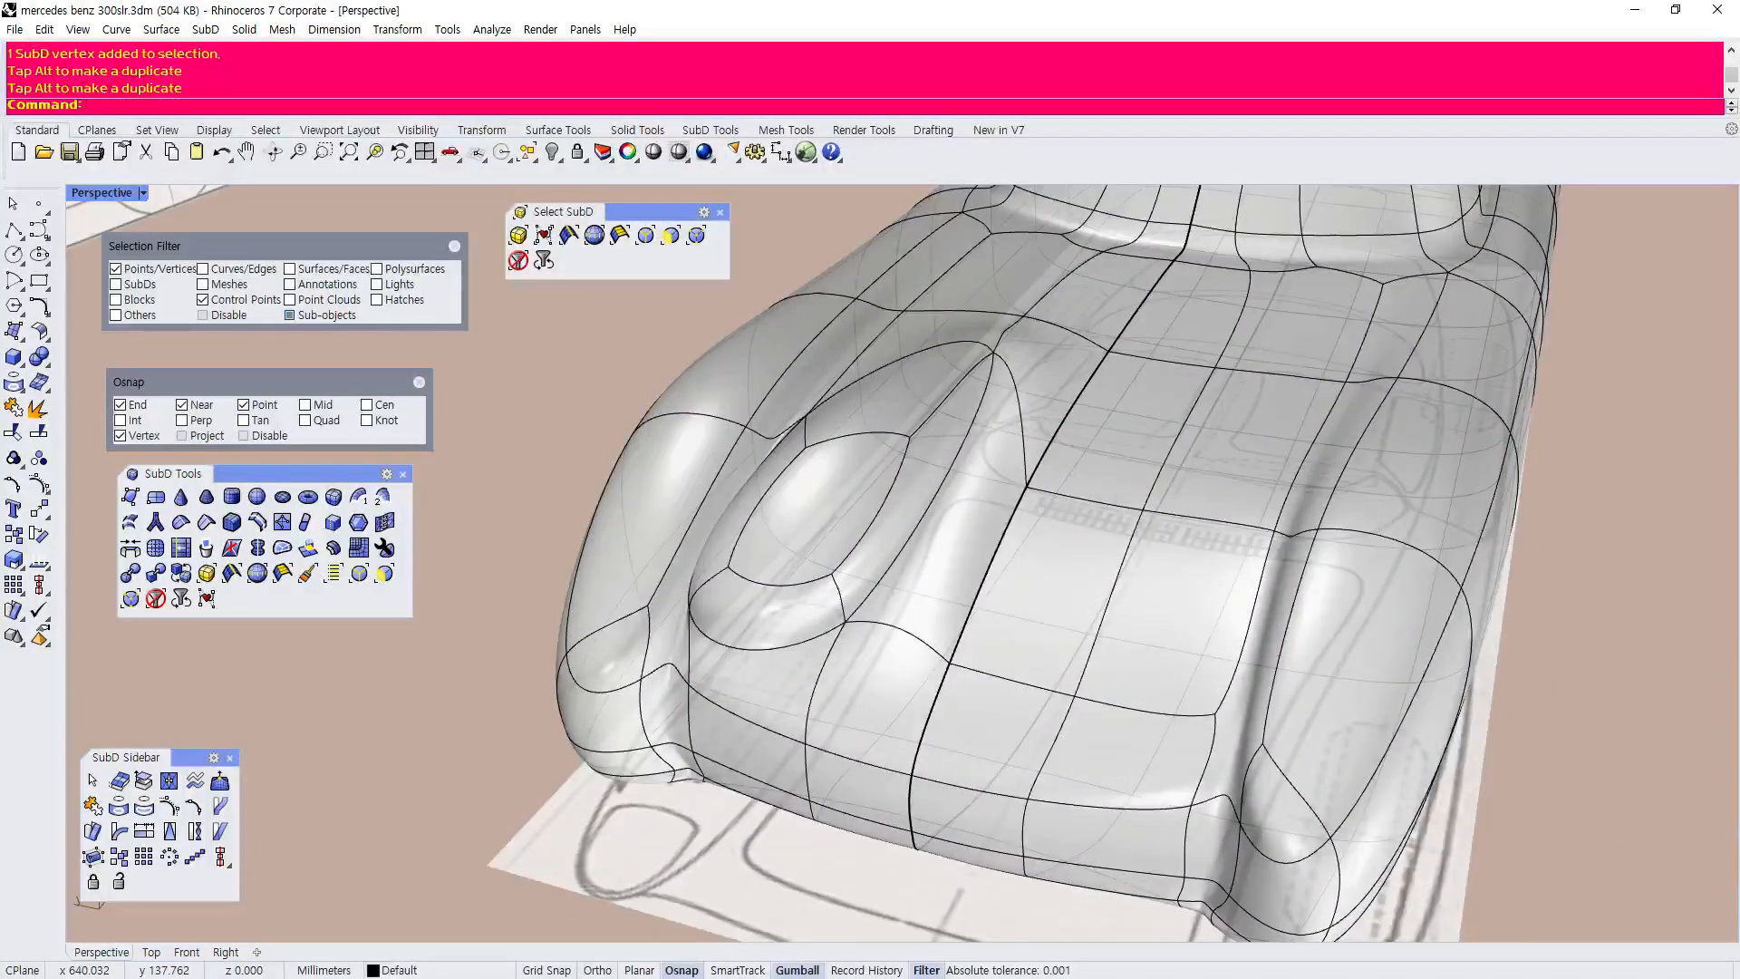
{"action": "left_click_drag", "start_coordinate": [761, 231], "coordinate": [679, 199]}
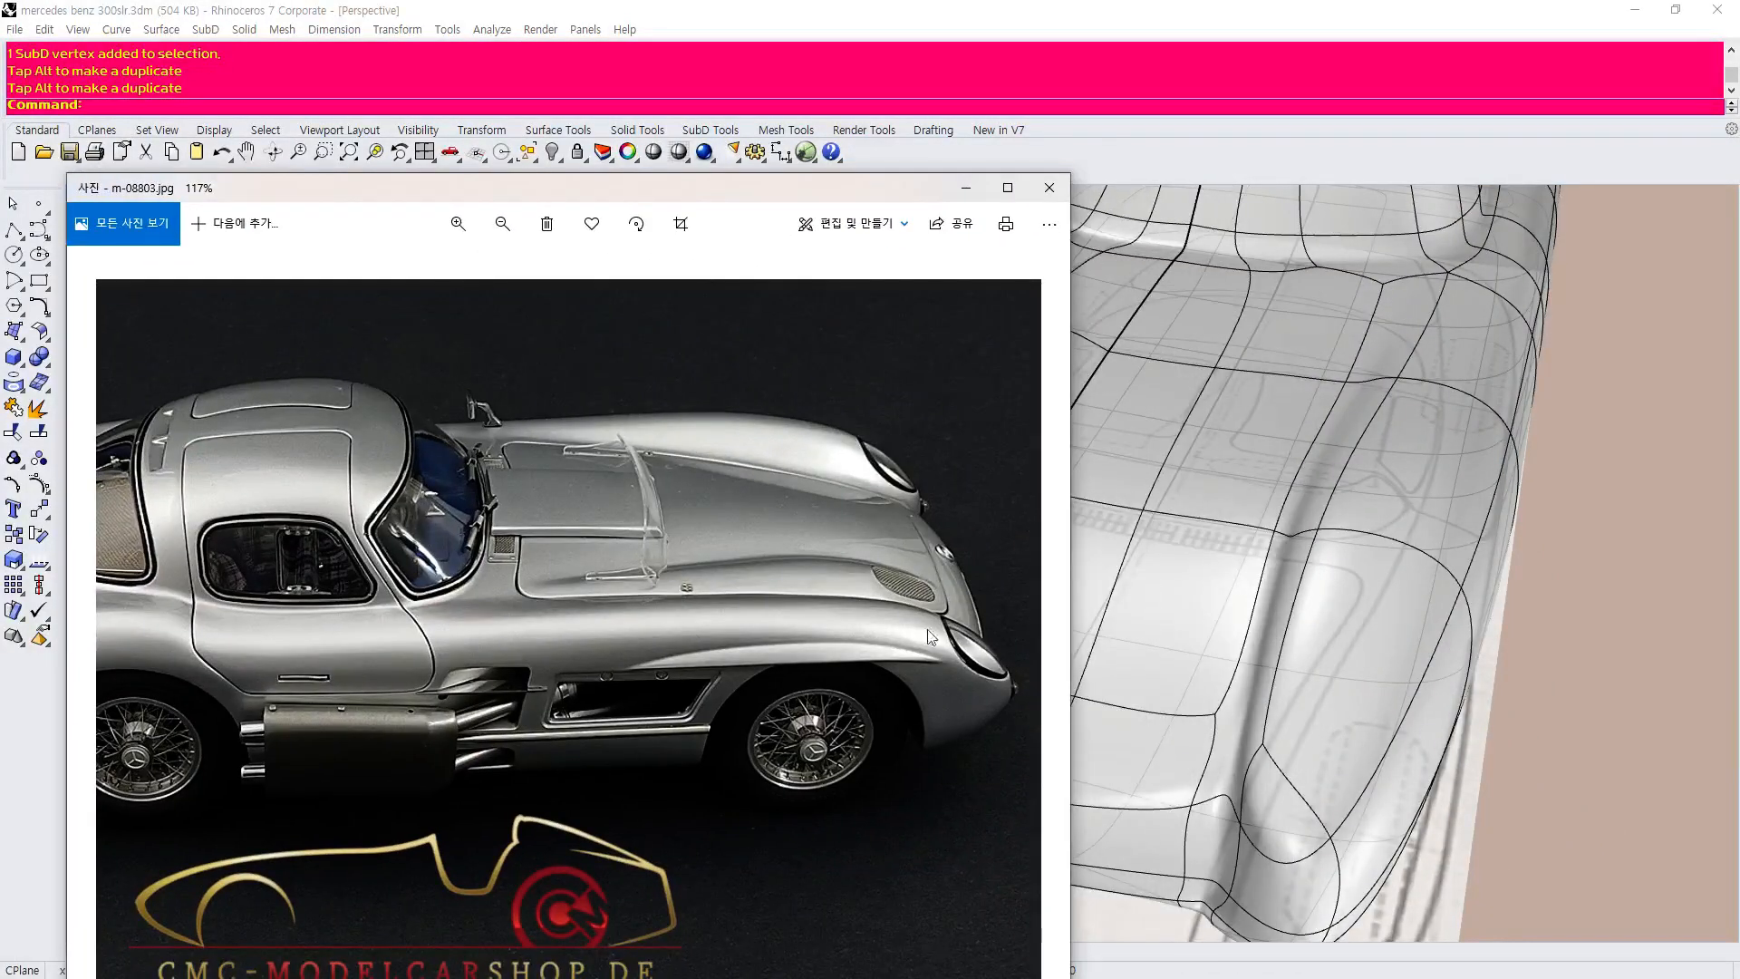
{"action": "left_click", "coordinate": [966, 187]}
{"action": "scroll", "coordinate": [752, 553], "scroll_direction": "down", "scroll_amount": 4}
{"action": "right_click_drag", "start_coordinate": [761, 553], "coordinate": [782, 523]}
{"action": "scroll", "coordinate": [781, 465], "scroll_direction": "up", "scroll_amount": 4}
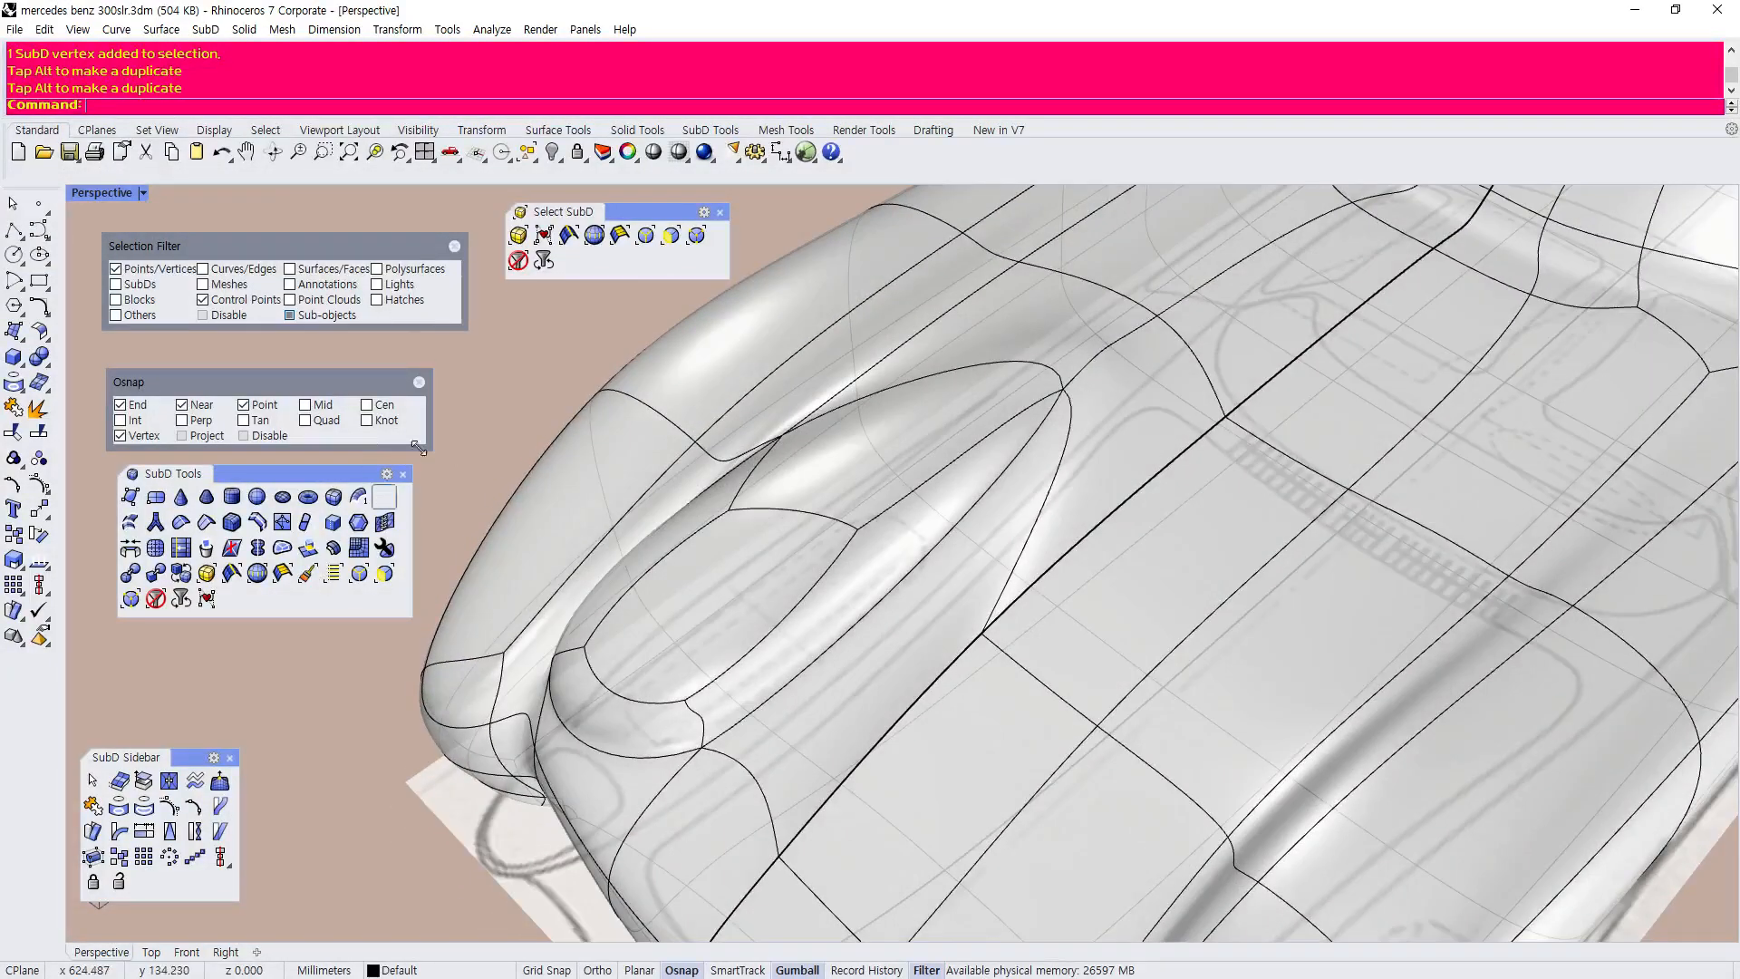
Restrict selection to faces, select the four faces around the hood bump's top and scale them down uniformly.
{"action": "left_click", "coordinate": [834, 465]}
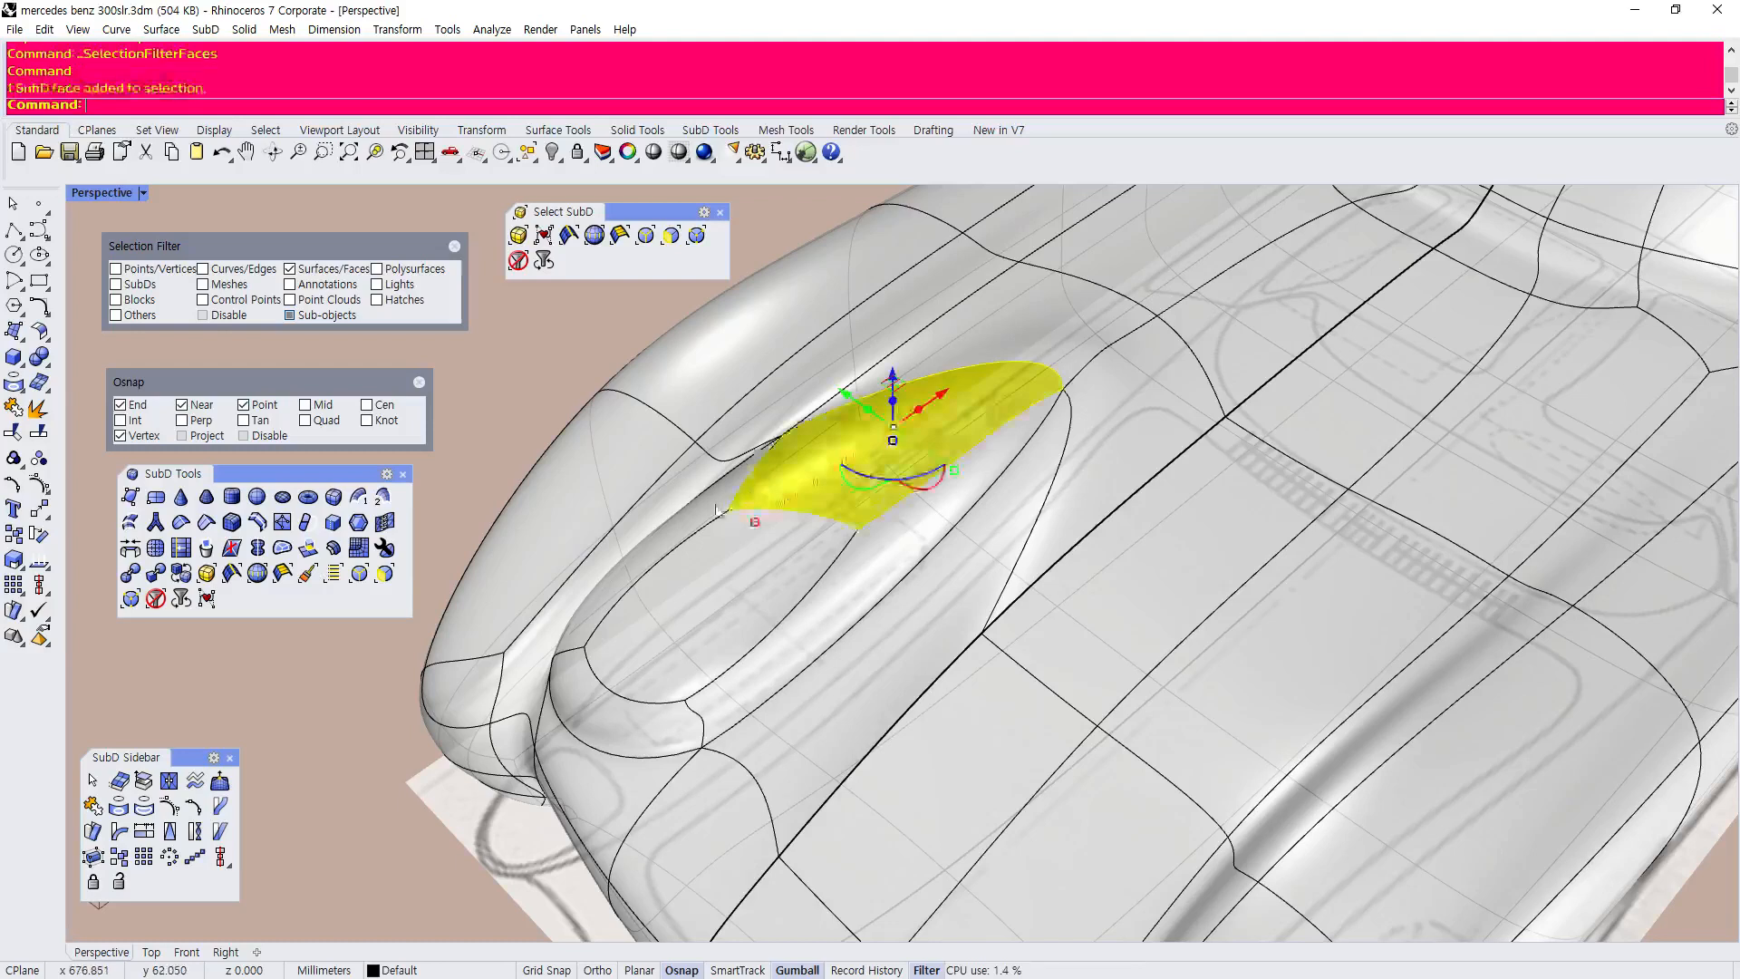
{"action": "left_click", "coordinate": [639, 560], "text": "shift"}
{"action": "left_click", "coordinate": [600, 712], "text": "shift"}
{"action": "left_click", "coordinate": [754, 651], "text": "shift"}
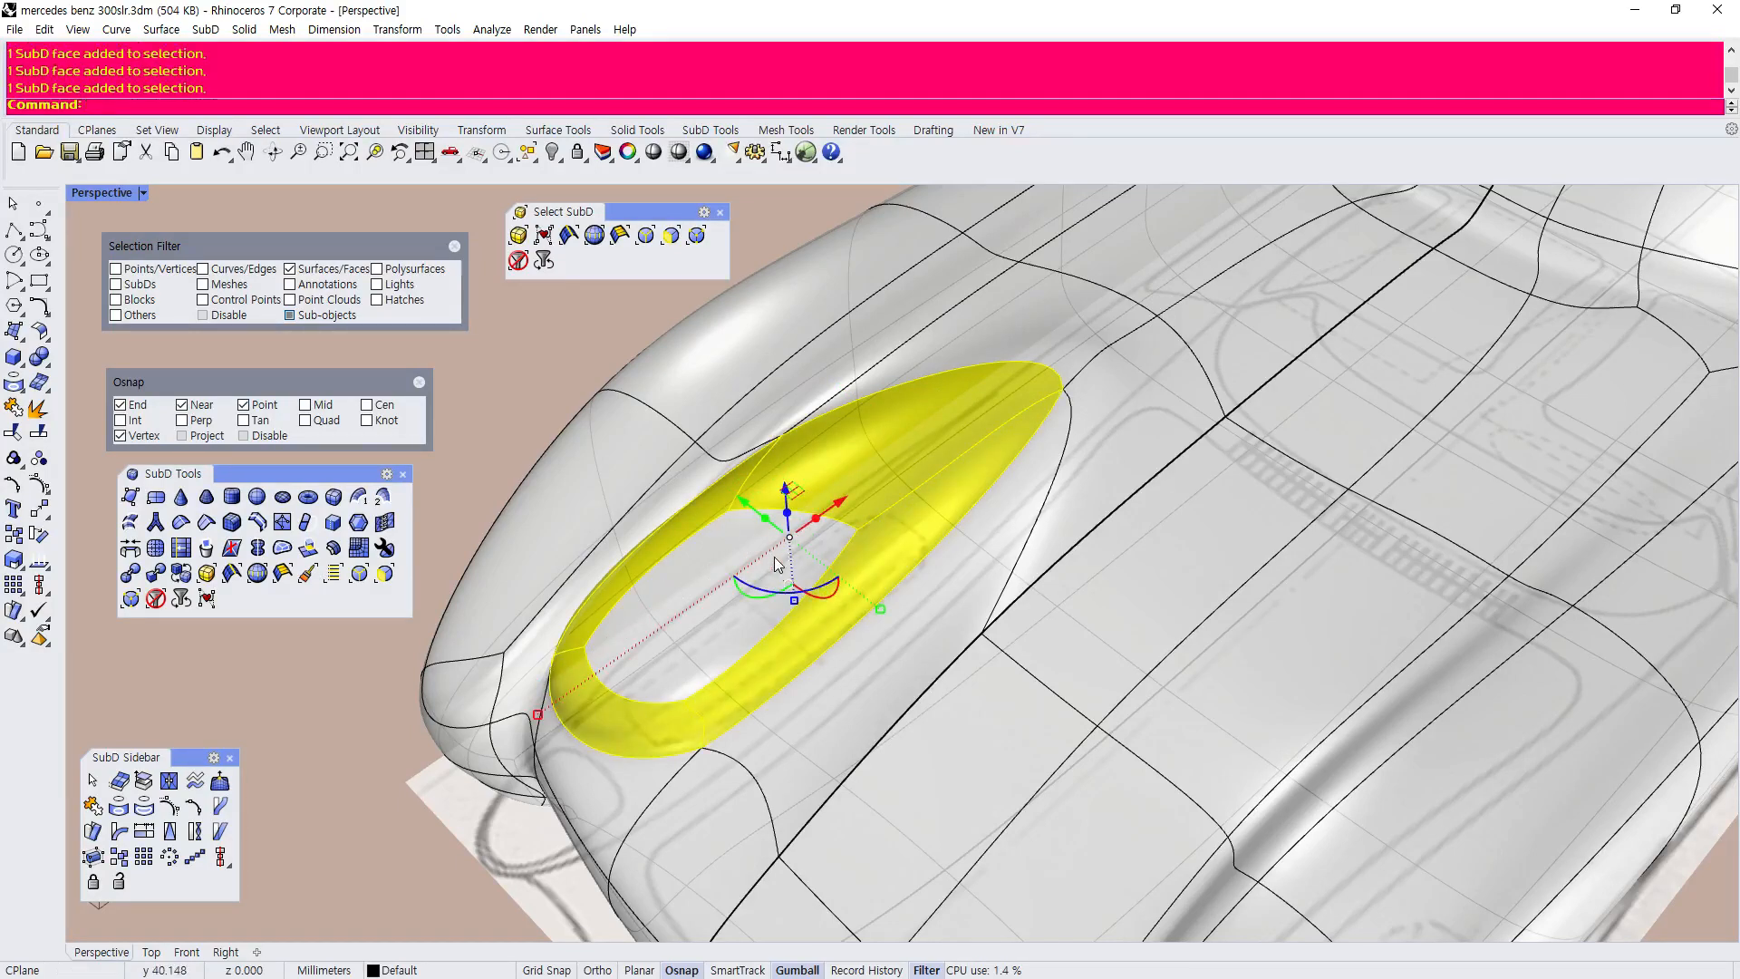
{"action": "left_click_drag", "start_coordinate": [880, 609], "coordinate": [834, 584], "text": "shift"}
Scale up the bump's top face uniformly, shift it slightly and lower it toward the hood surface.
{"action": "left_click", "coordinate": [737, 554]}
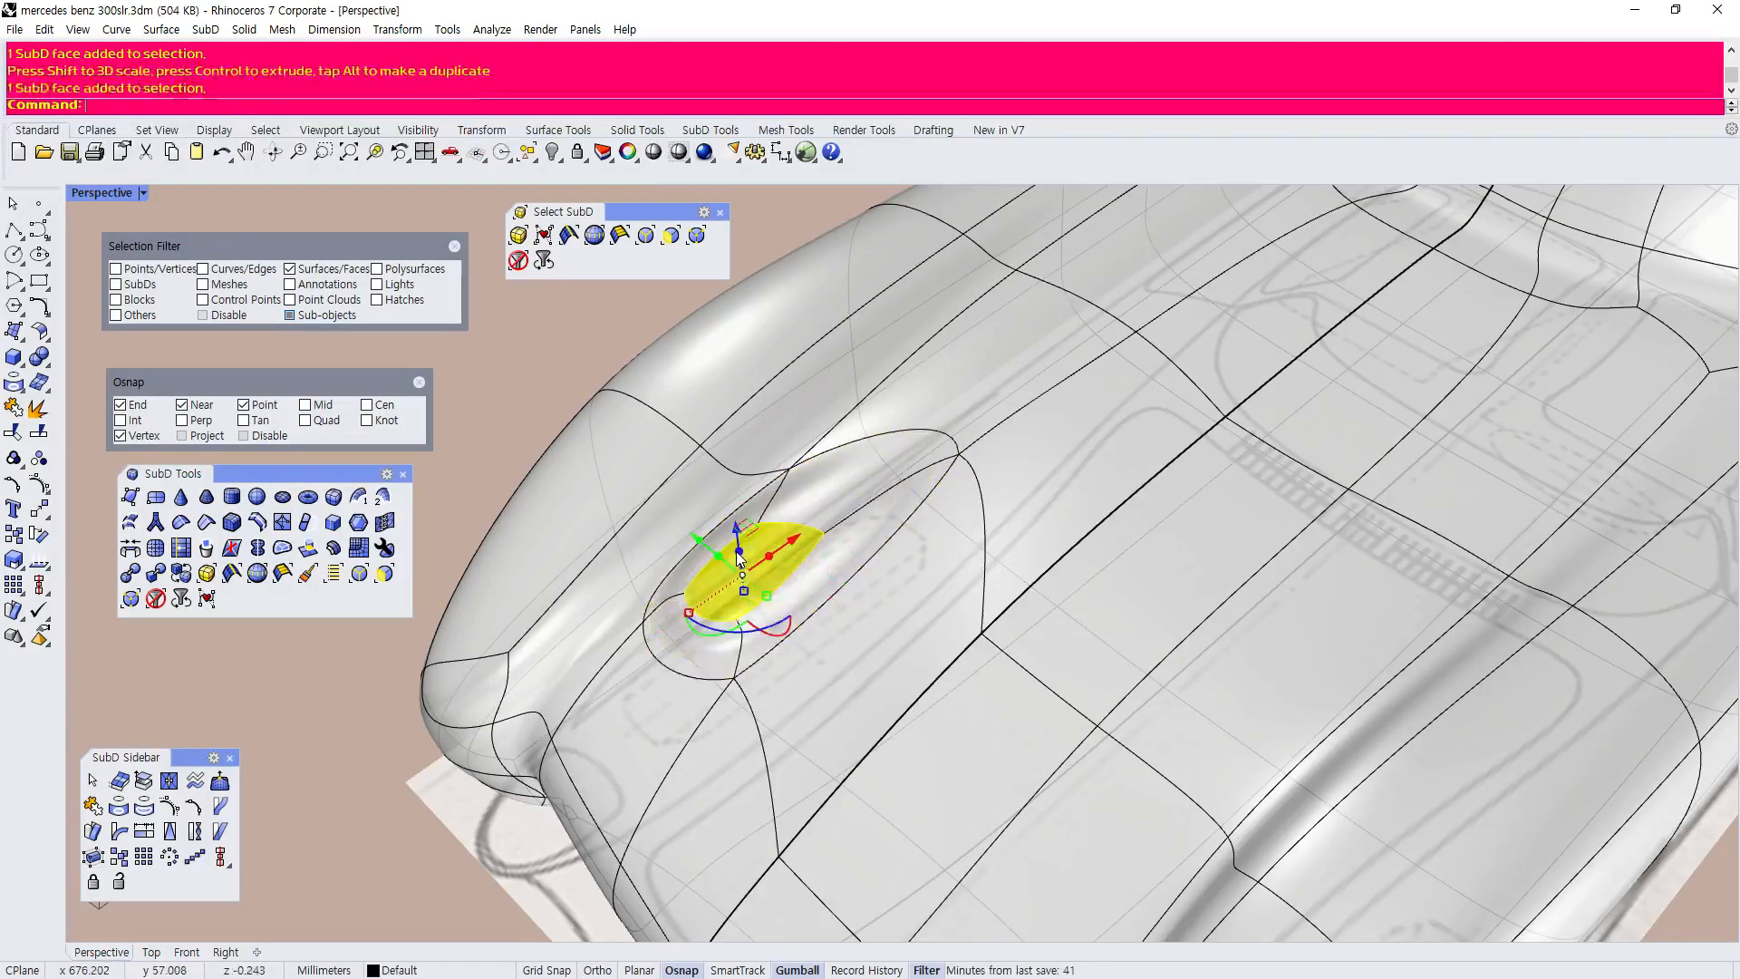
{"action": "scroll", "coordinate": [727, 577], "scroll_direction": "up", "scroll_amount": 5}
{"action": "left_click_drag", "start_coordinate": [663, 646], "coordinate": [596, 714], "text": "shift"}
{"action": "right_click_drag", "start_coordinate": [596, 714], "coordinate": [688, 381]}
{"action": "left_click_drag", "start_coordinate": [643, 489], "coordinate": [651, 498]}
{"action": "left_click_drag", "start_coordinate": [683, 373], "coordinate": [681, 440]}
{"action": "scroll", "coordinate": [680, 440], "scroll_direction": "down", "scroll_amount": 5}
{"action": "right_click_drag", "start_coordinate": [864, 426], "coordinate": [1042, 473]}
{"action": "scroll", "coordinate": [863, 426], "scroll_direction": "up", "scroll_amount": 3}
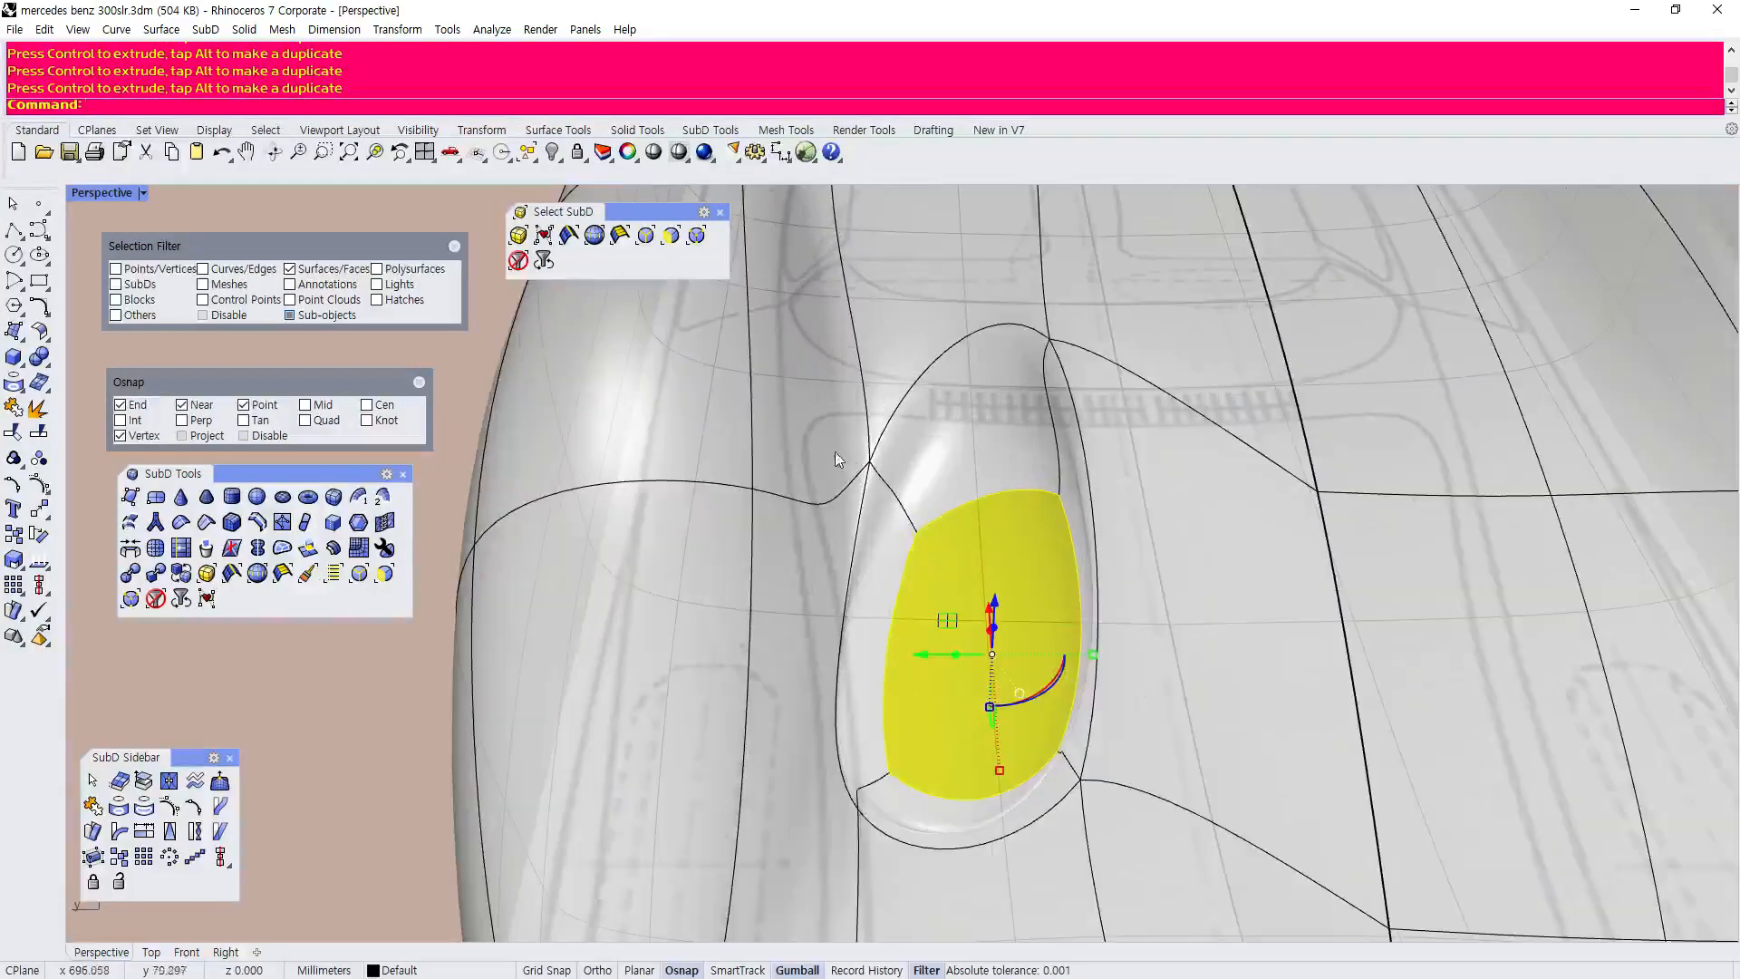
Restrict selection to vertices and move the bump's rear outer corner vertex rearward along the hood.
{"action": "left_click", "coordinate": [696, 235]}
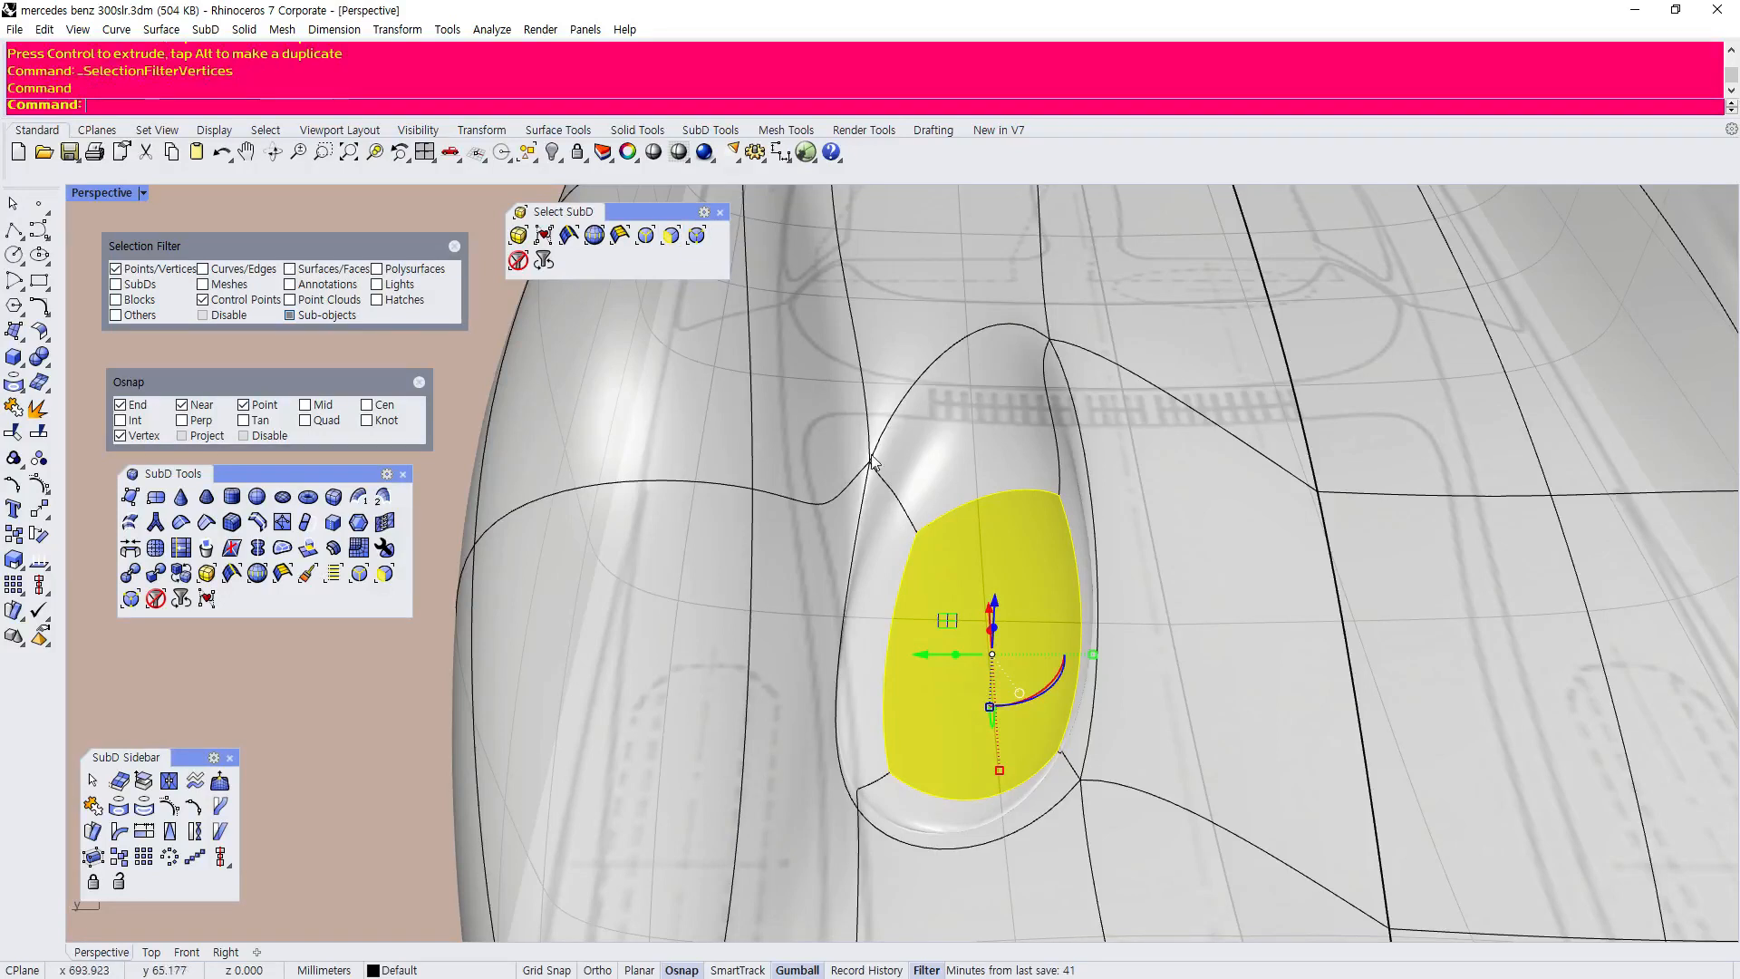
{"action": "left_click", "coordinate": [870, 462]}
{"action": "right_click_drag", "start_coordinate": [844, 487], "coordinate": [654, 404]}
{"action": "left_click_drag", "start_coordinate": [845, 400], "coordinate": [934, 361]}
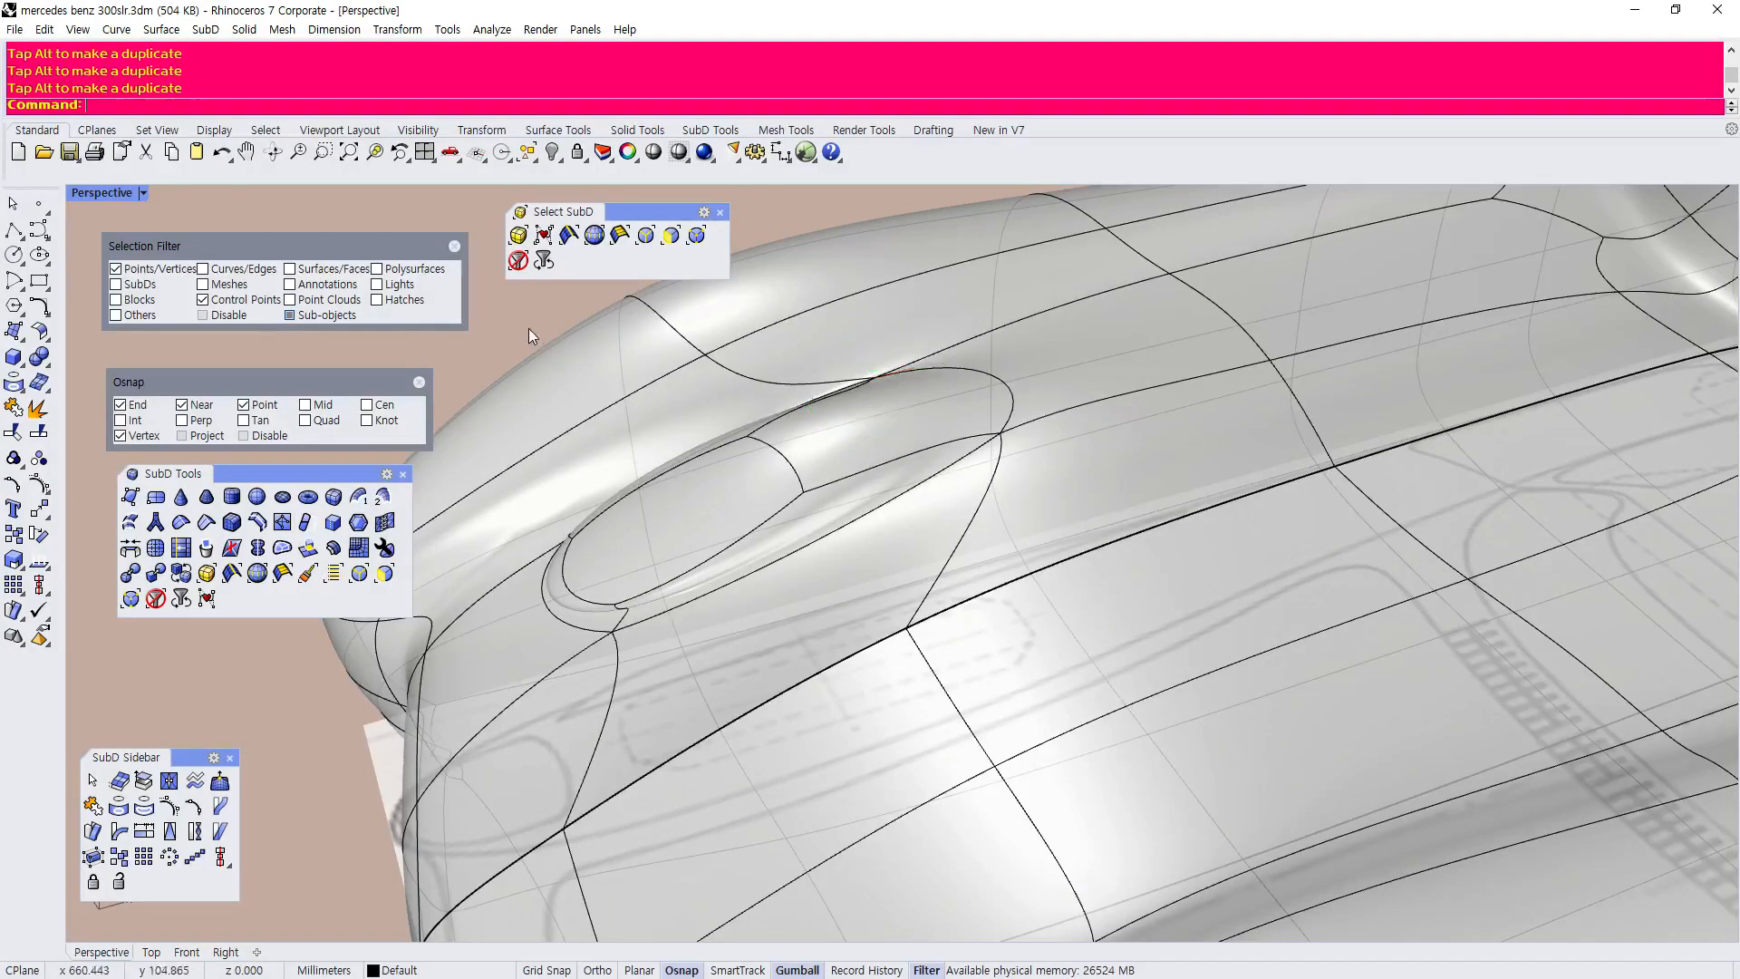
{"action": "left_click", "coordinate": [529, 329]}
Compare the hood bump with the reference photos, including the close-up of the mesh hood vent in p1.jpg.
{"action": "scroll", "coordinate": [861, 514], "scroll_direction": "down", "scroll_amount": 6}
{"action": "right_click_drag", "start_coordinate": [862, 514], "coordinate": [609, 469]}
{"action": "scroll", "coordinate": [955, 448], "scroll_direction": "up", "scroll_amount": 5}
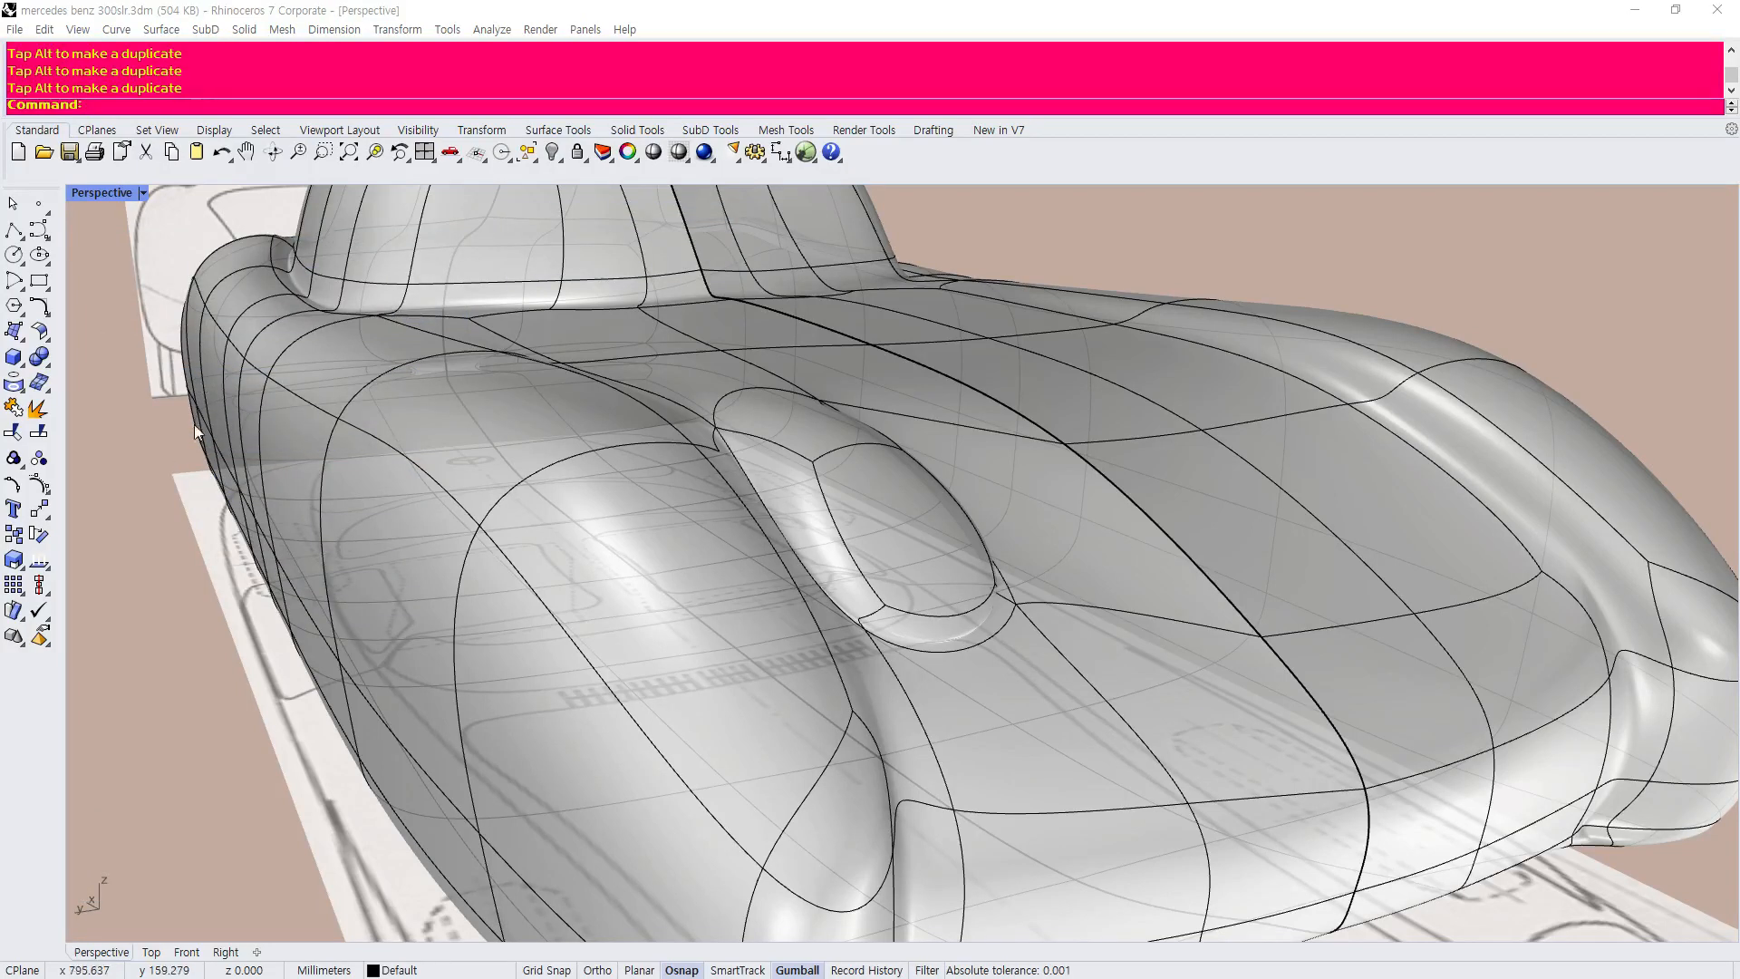
{"action": "left_click_drag", "start_coordinate": [0, 281], "coordinate": [878, 89]}
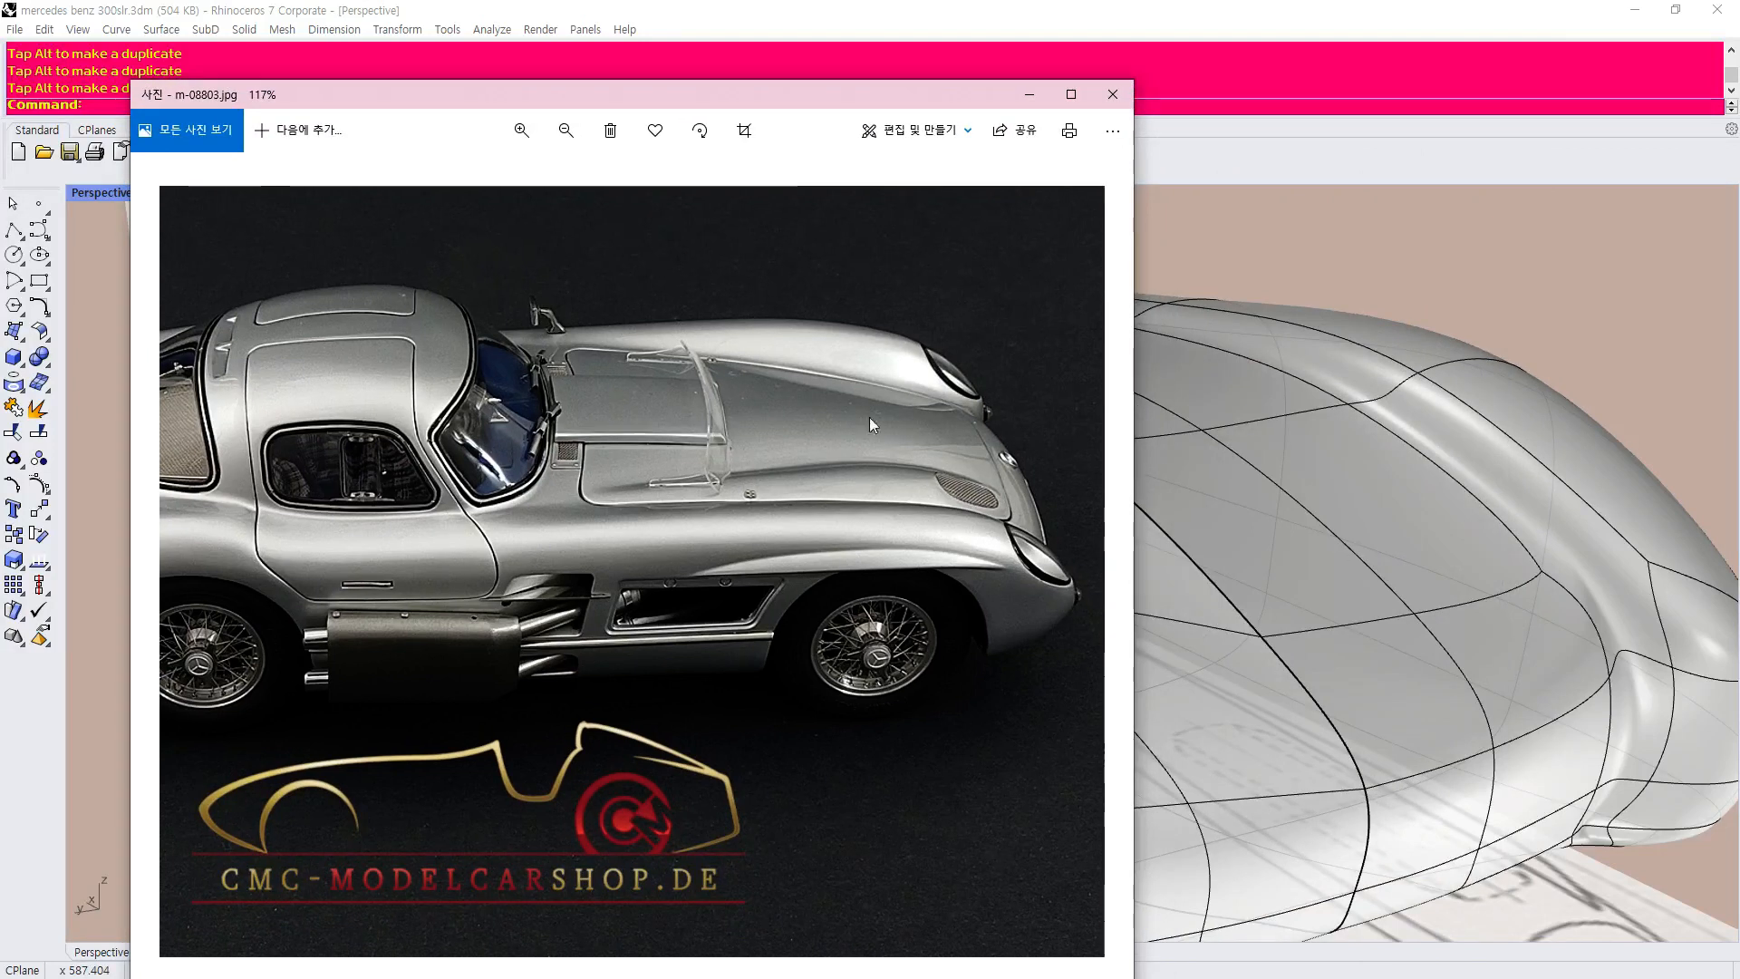
{"action": "key", "text": "alt+Tab"}
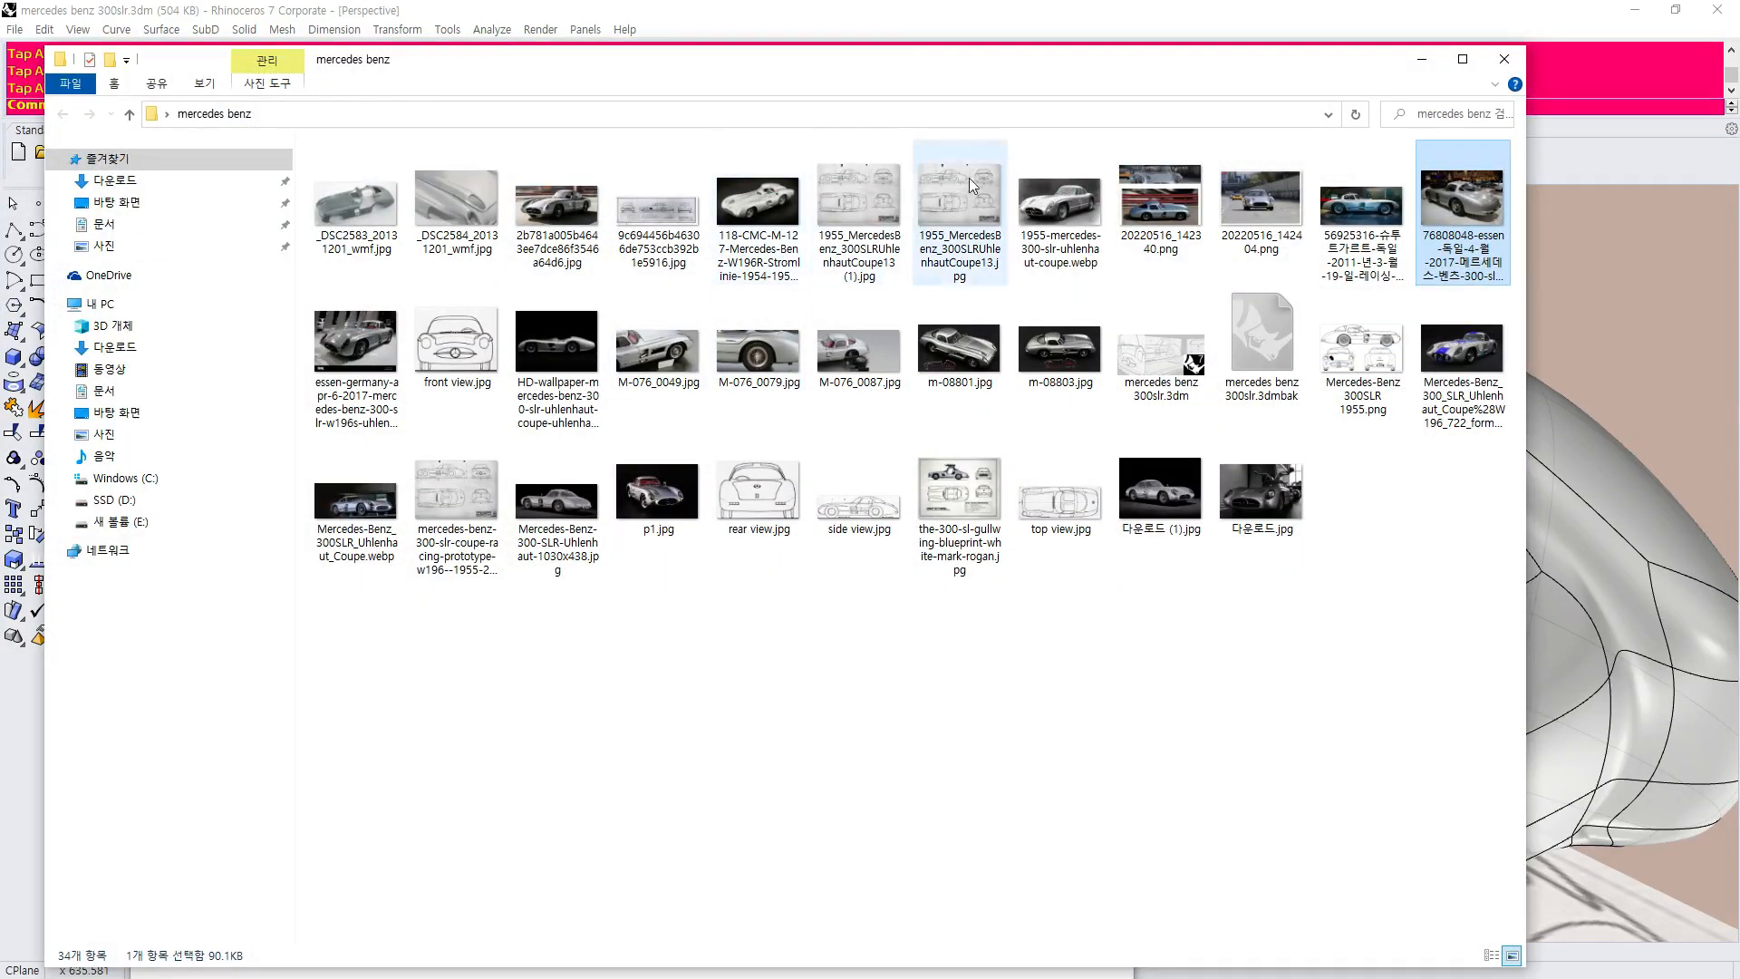
{"action": "double_click", "coordinate": [1040, 201]}
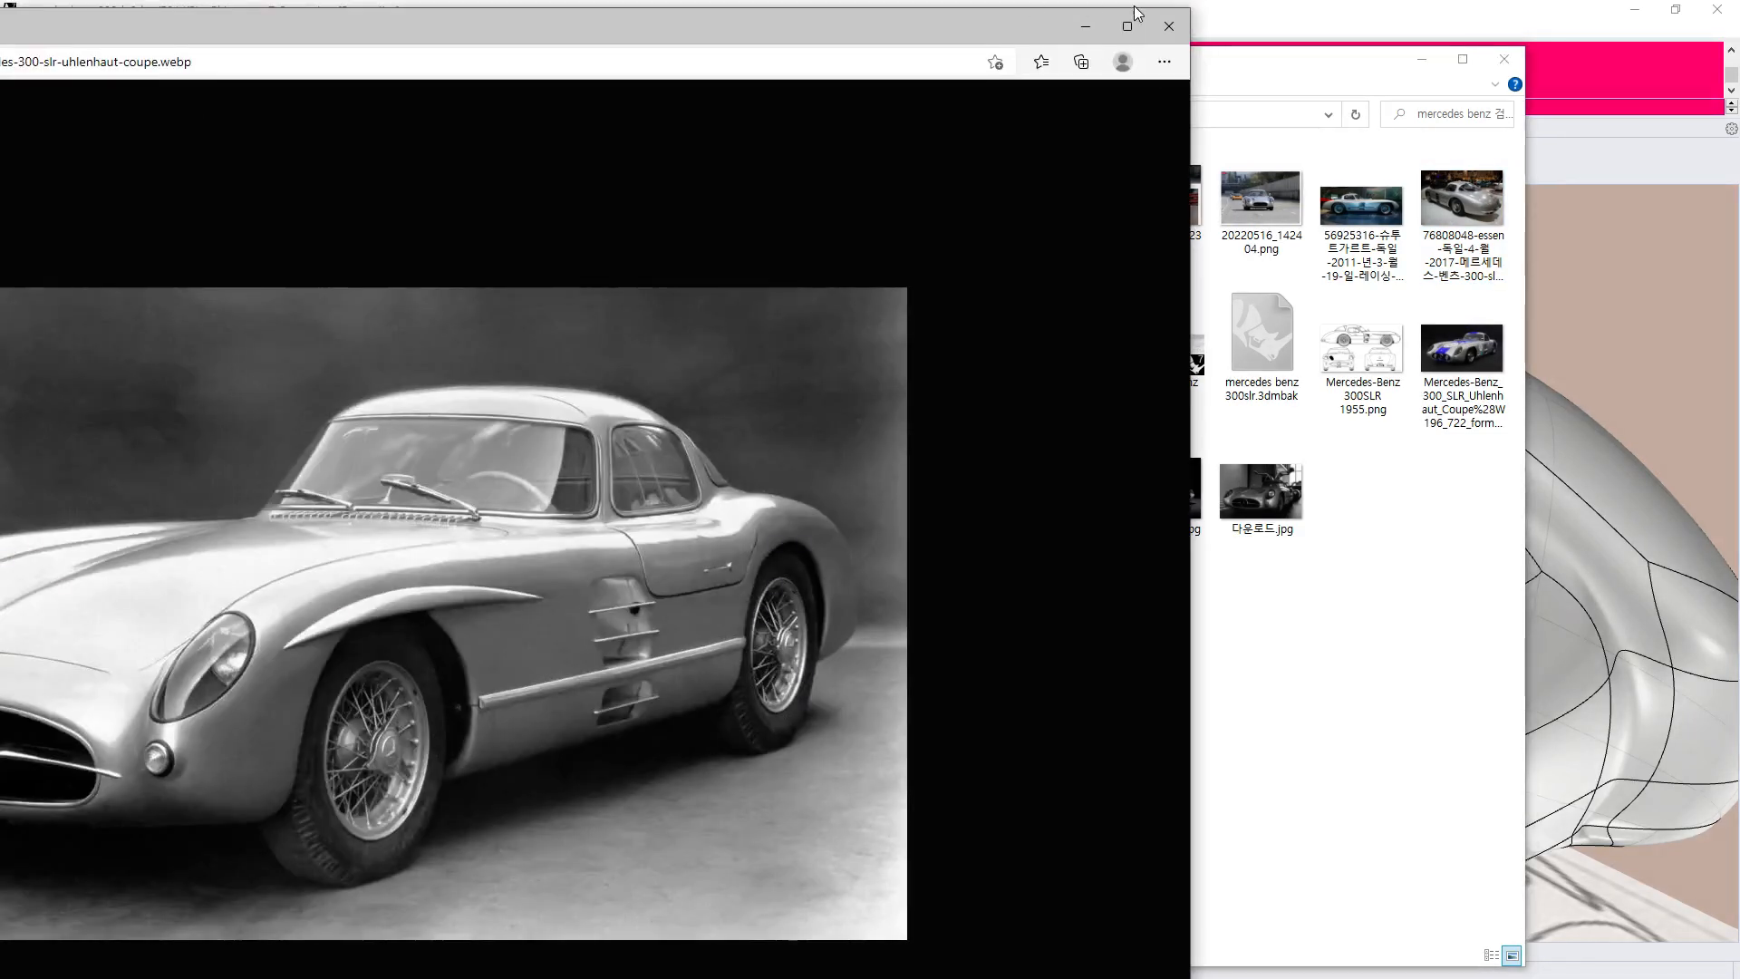
{"action": "left_click", "coordinate": [1169, 25]}
{"action": "double_click", "coordinate": [642, 501]}
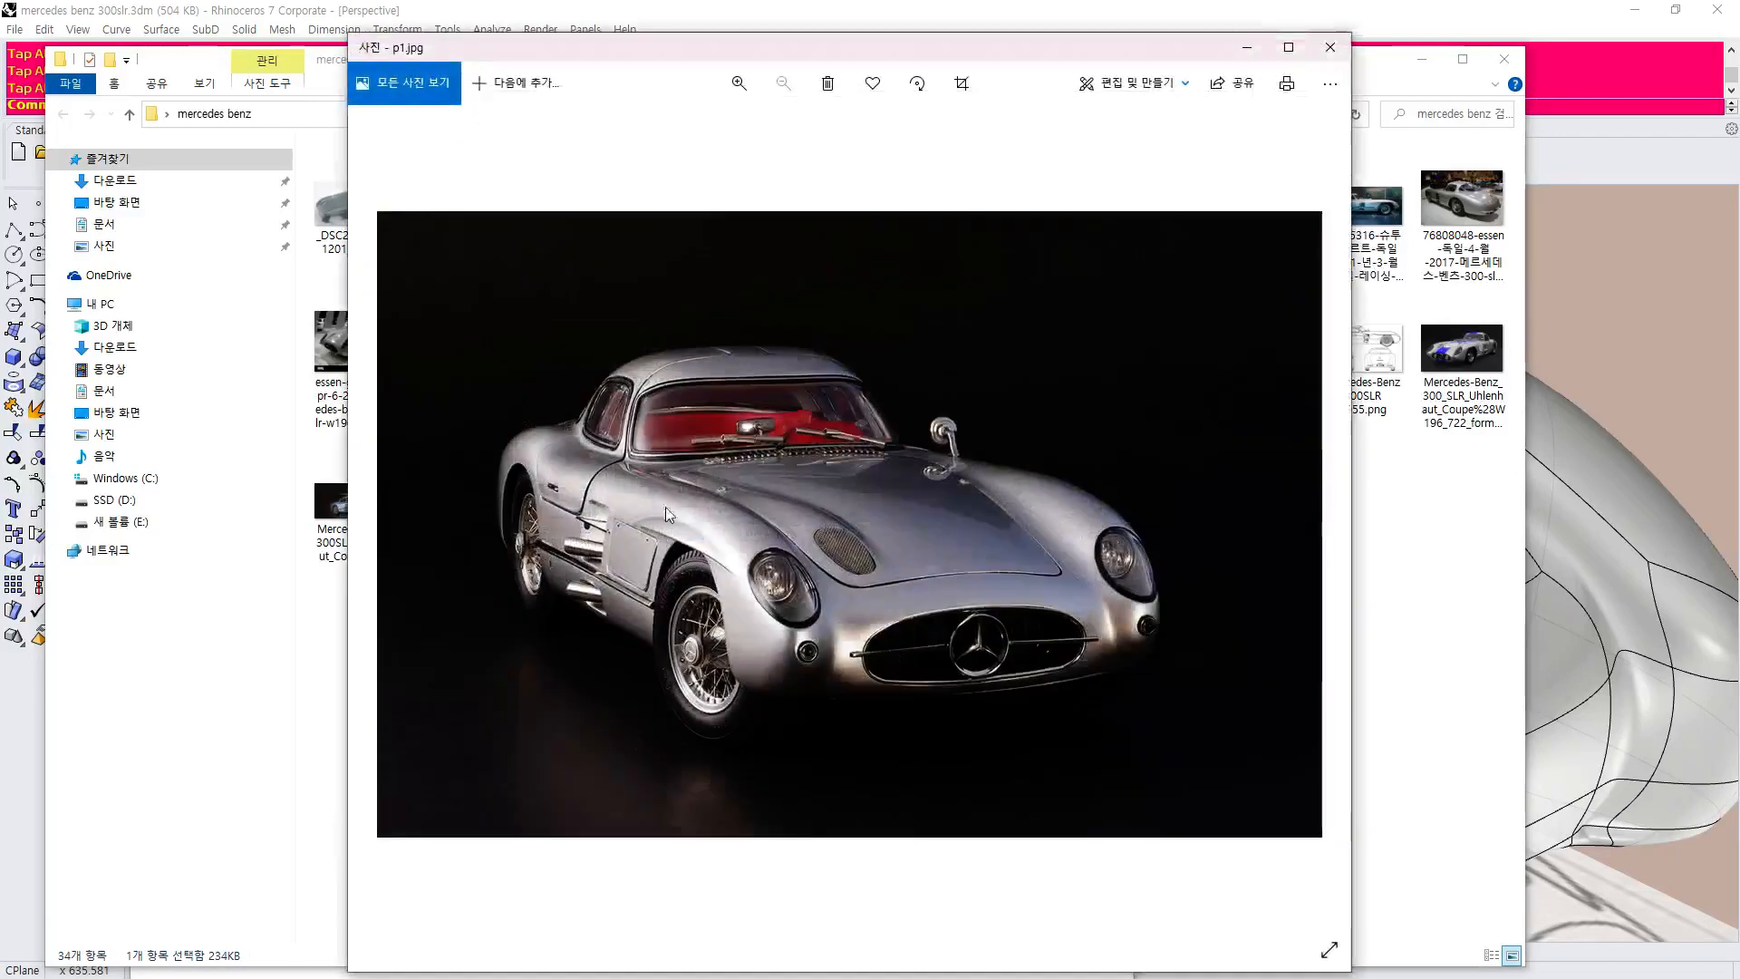
{"action": "scroll", "coordinate": [888, 547], "scroll_direction": "up", "scroll_amount": 3}
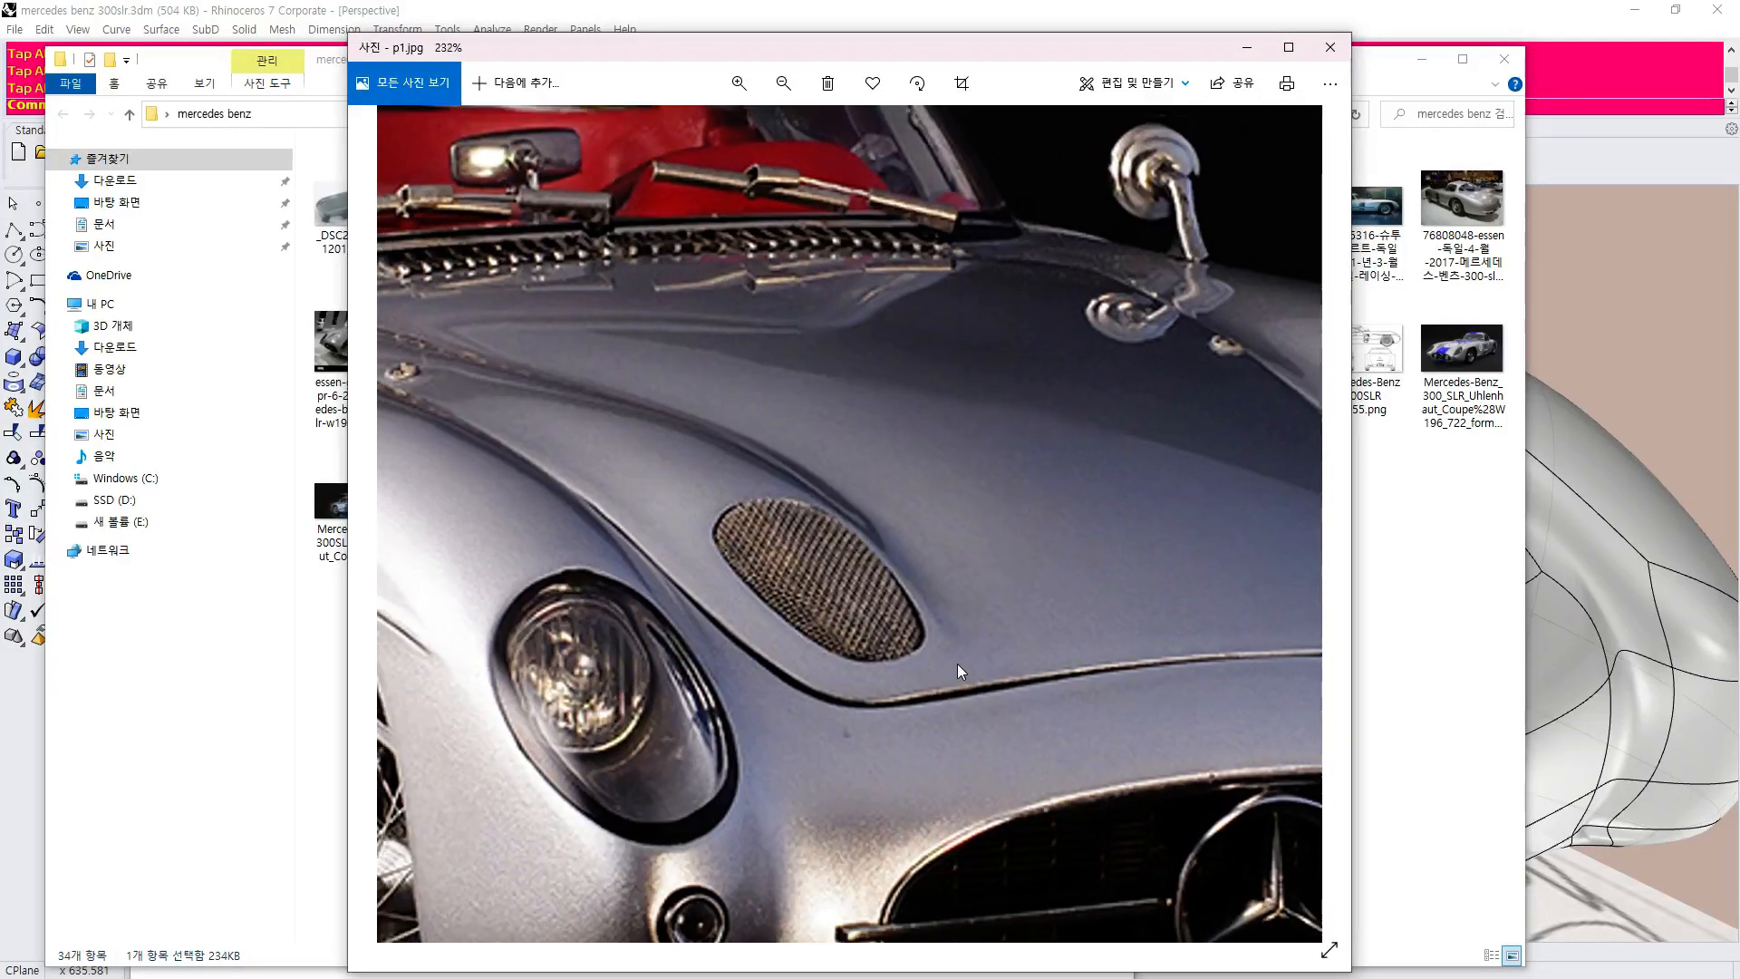
{"action": "scroll", "coordinate": [553, 562], "scroll_direction": "down", "scroll_amount": 2}
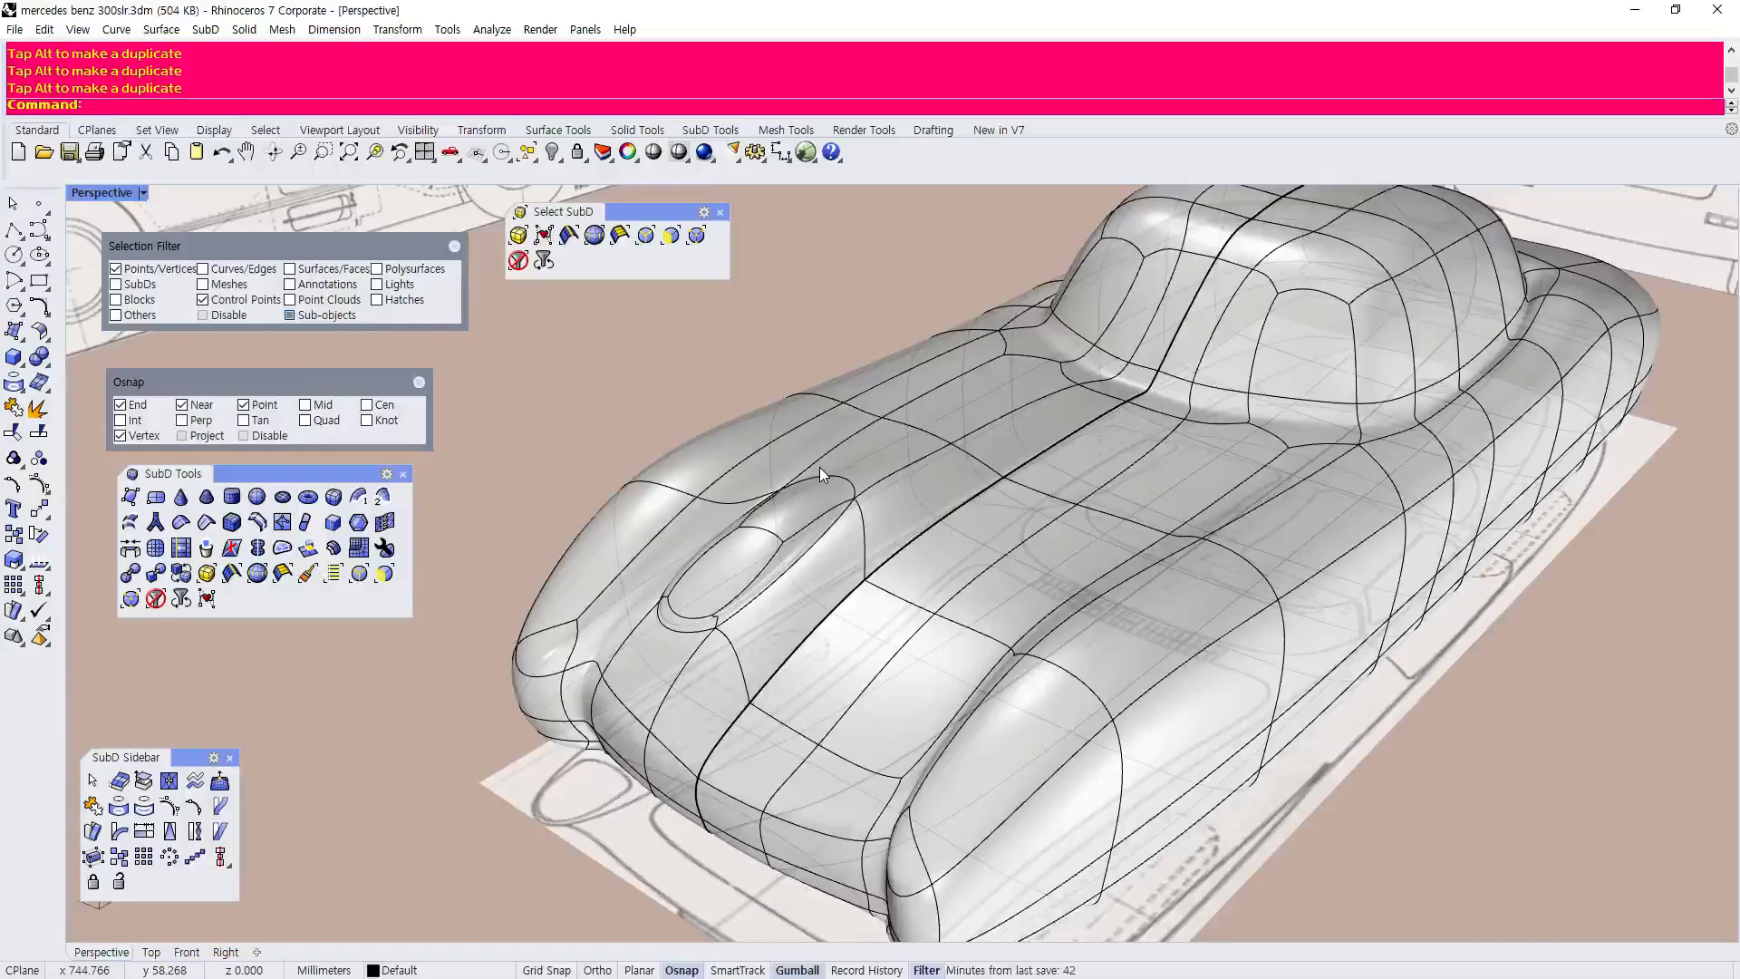
Inspect the bump, hood and fenders from the front corner and compare them with the m-08801.jpg photo.
{"action": "scroll", "coordinate": [822, 466], "scroll_direction": "down", "scroll_amount": 3}
{"action": "scroll", "coordinate": [825, 466], "scroll_direction": "up", "scroll_amount": 4}
{"action": "right_click_drag", "start_coordinate": [820, 469], "coordinate": [911, 598]}
{"action": "right_click_drag", "start_coordinate": [815, 509], "coordinate": [696, 555]}
{"action": "scroll", "coordinate": [1048, 616], "scroll_direction": "up", "scroll_amount": 5}
{"action": "scroll", "coordinate": [1049, 616], "scroll_direction": "down", "scroll_amount": 4}
{"action": "scroll", "coordinate": [906, 573], "scroll_direction": "up", "scroll_amount": 4}
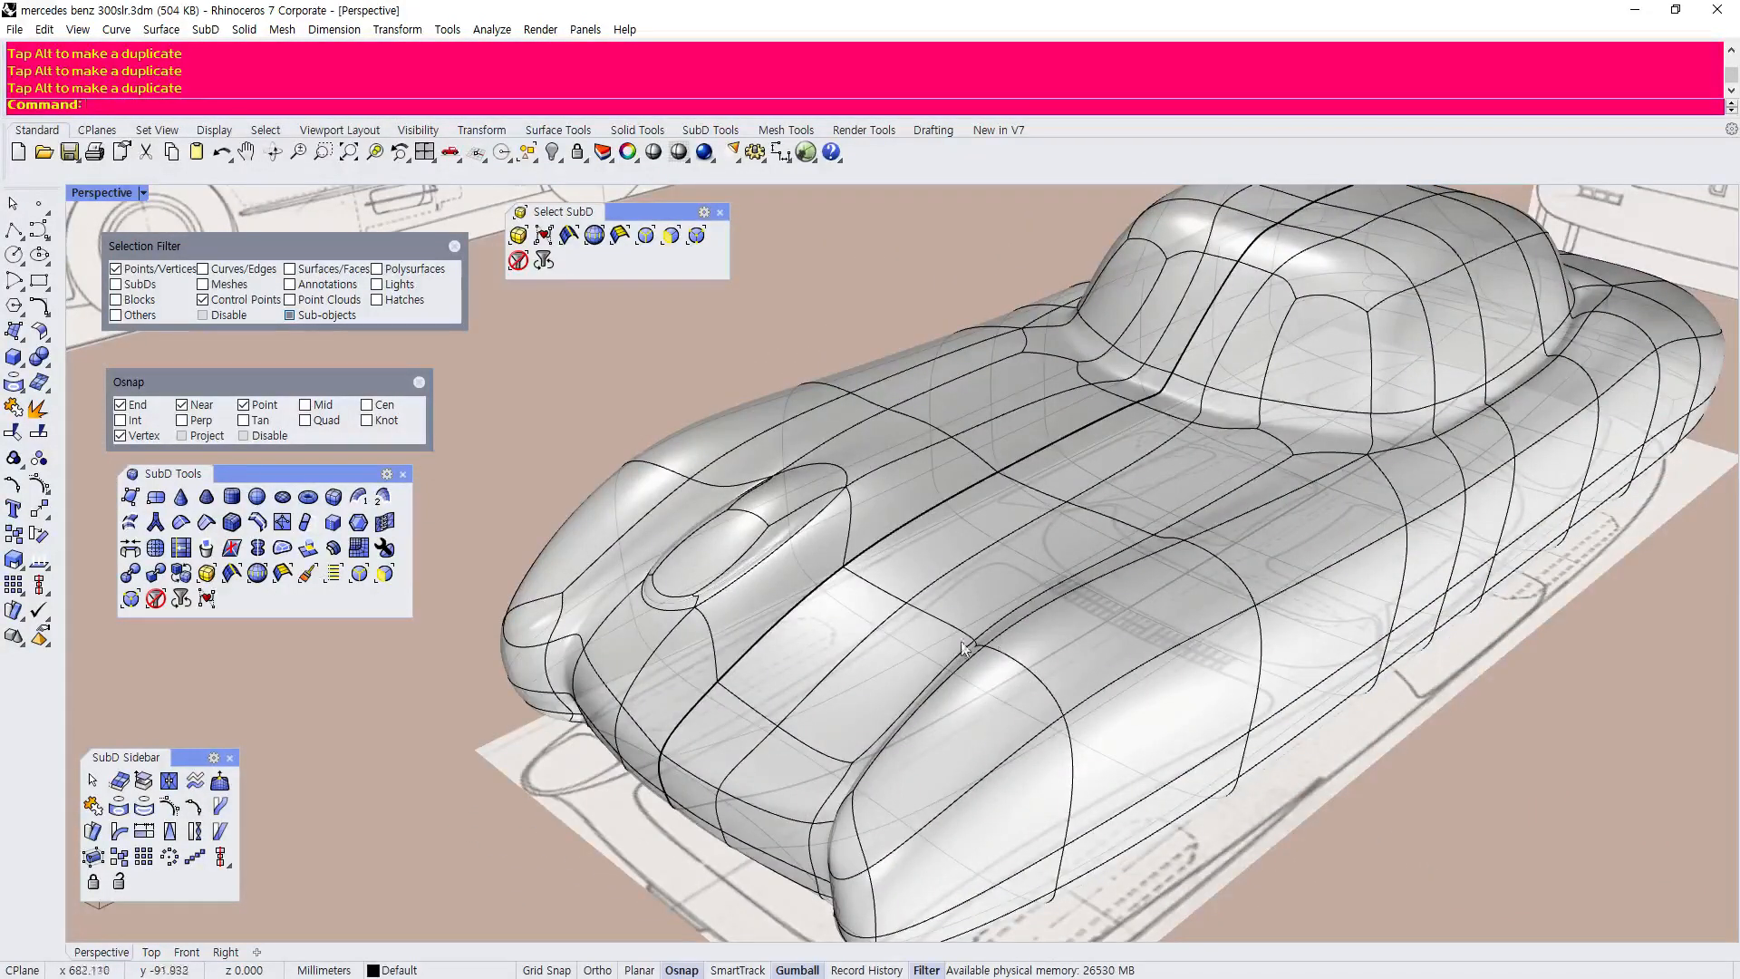
{"action": "scroll", "coordinate": [991, 605], "scroll_direction": "down", "scroll_amount": 3}
{"action": "right_click_drag", "start_coordinate": [991, 605], "coordinate": [958, 528]}
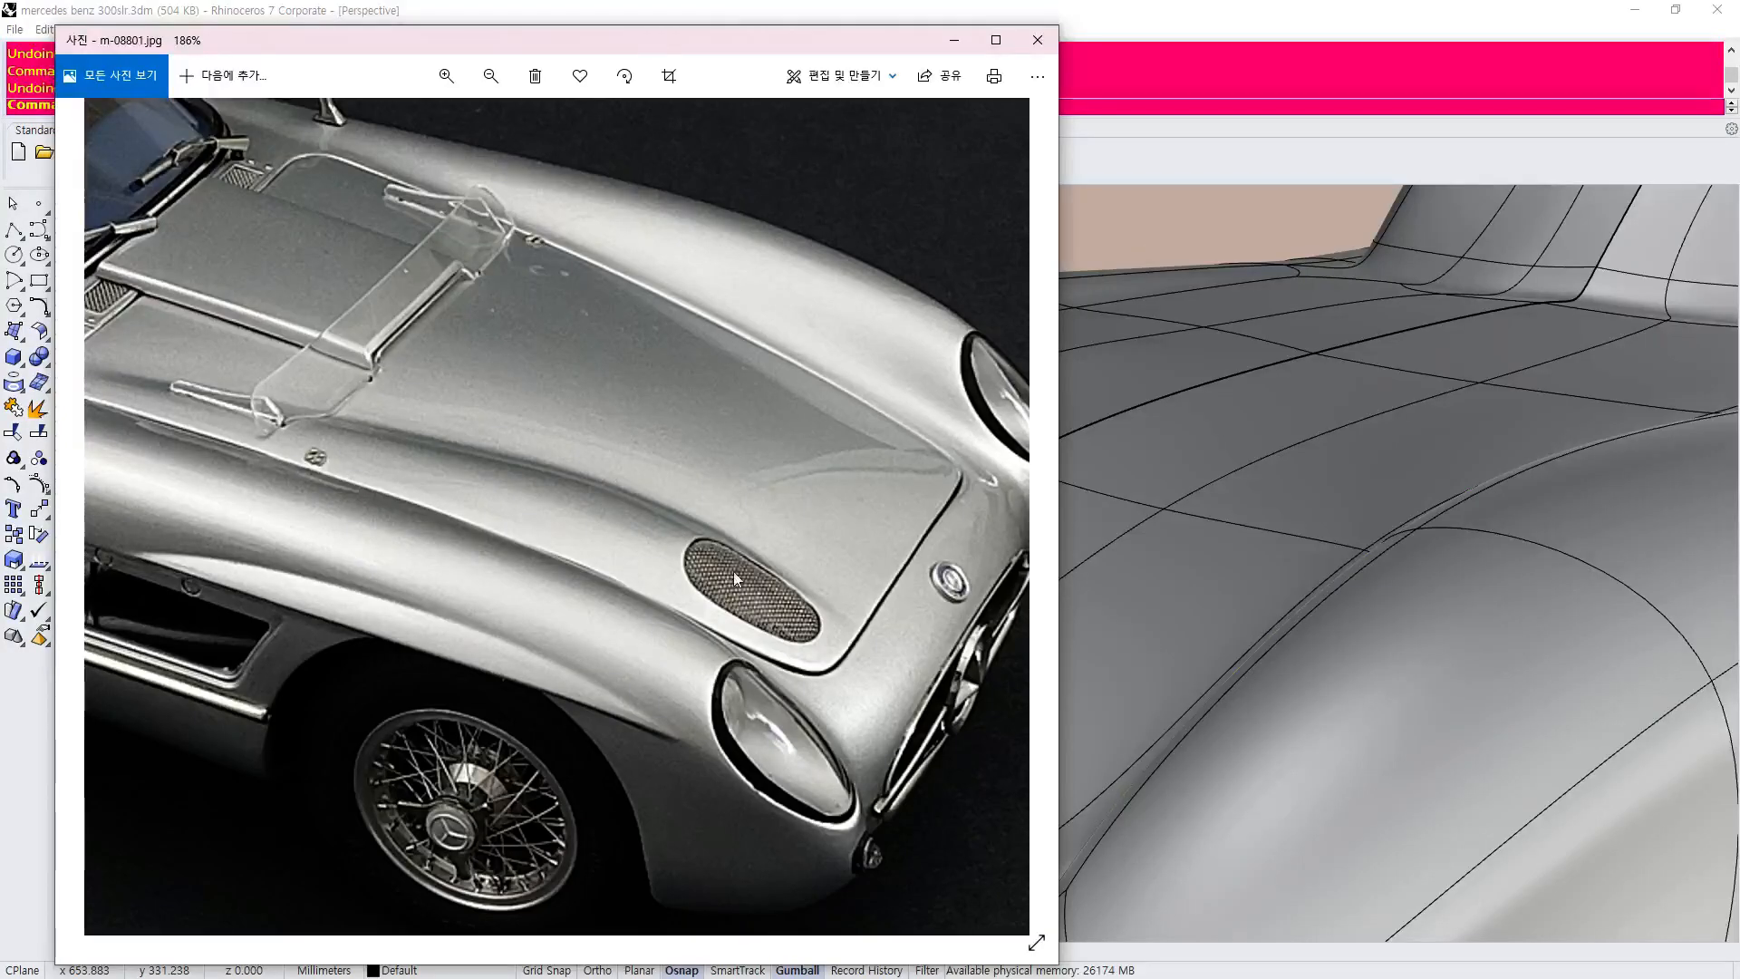
{"action": "left_click", "coordinate": [1110, 18]}
Switch the Perspective viewport to Rendered display to check the shading of the hood bump.
{"action": "right_click_drag", "start_coordinate": [766, 453], "coordinate": [677, 556]}
{"action": "scroll", "coordinate": [714, 505], "scroll_direction": "up", "scroll_amount": 4}
{"action": "scroll", "coordinate": [725, 522], "scroll_direction": "down", "scroll_amount": 4}
{"action": "scroll", "coordinate": [677, 557], "scroll_direction": "up", "scroll_amount": 2}
{"action": "left_click", "coordinate": [134, 193]}
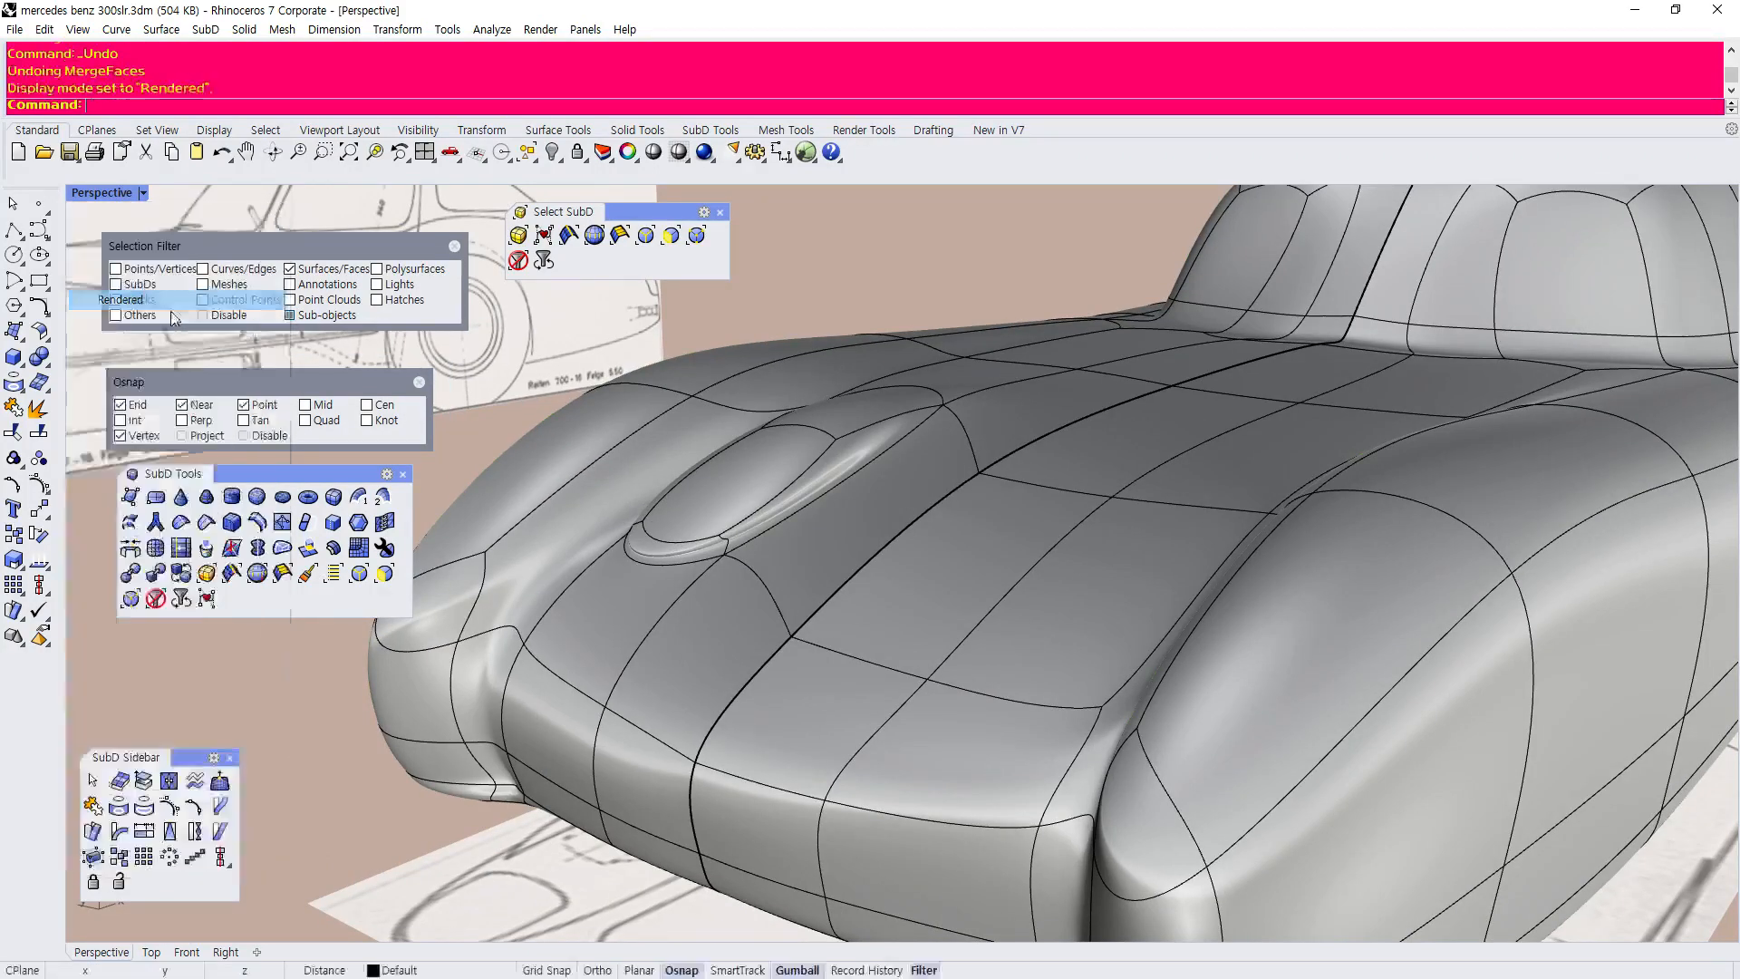
{"action": "left_click", "coordinate": [141, 301]}
Merge the hood bump's front rim faces with its top face using MergeFaces.
{"action": "right_click_drag", "start_coordinate": [833, 578], "coordinate": [258, 553]}
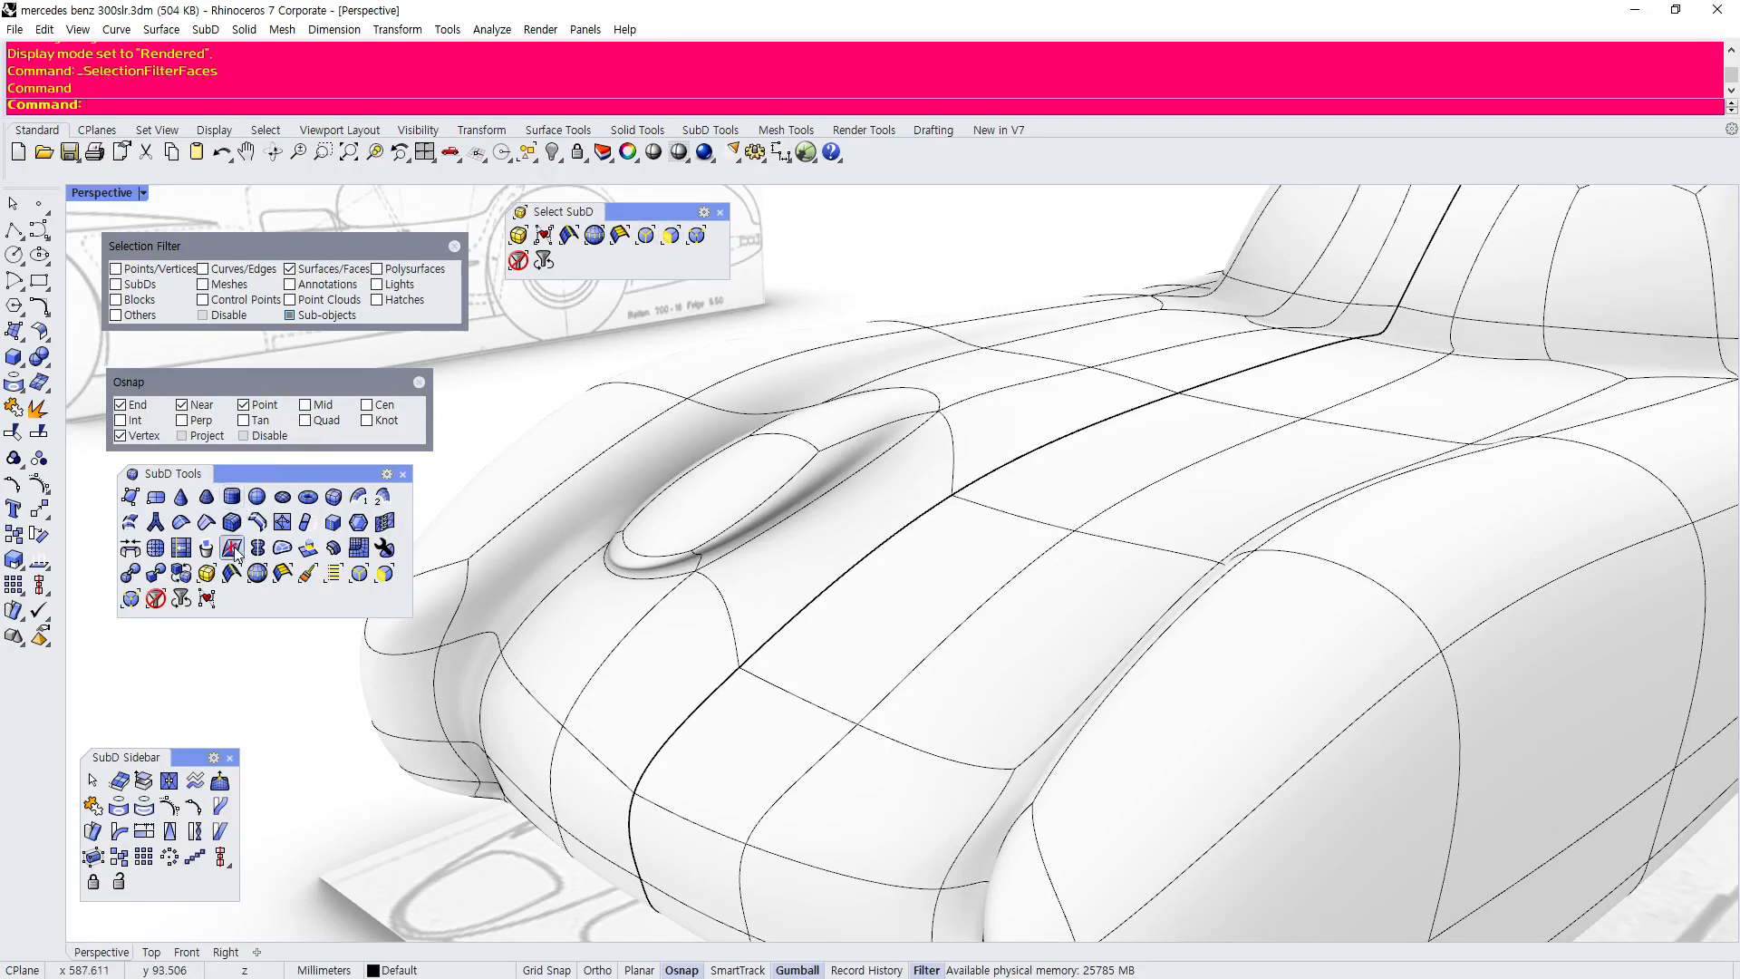
{"action": "left_click", "coordinate": [673, 534]}
{"action": "key", "text": "Return"}
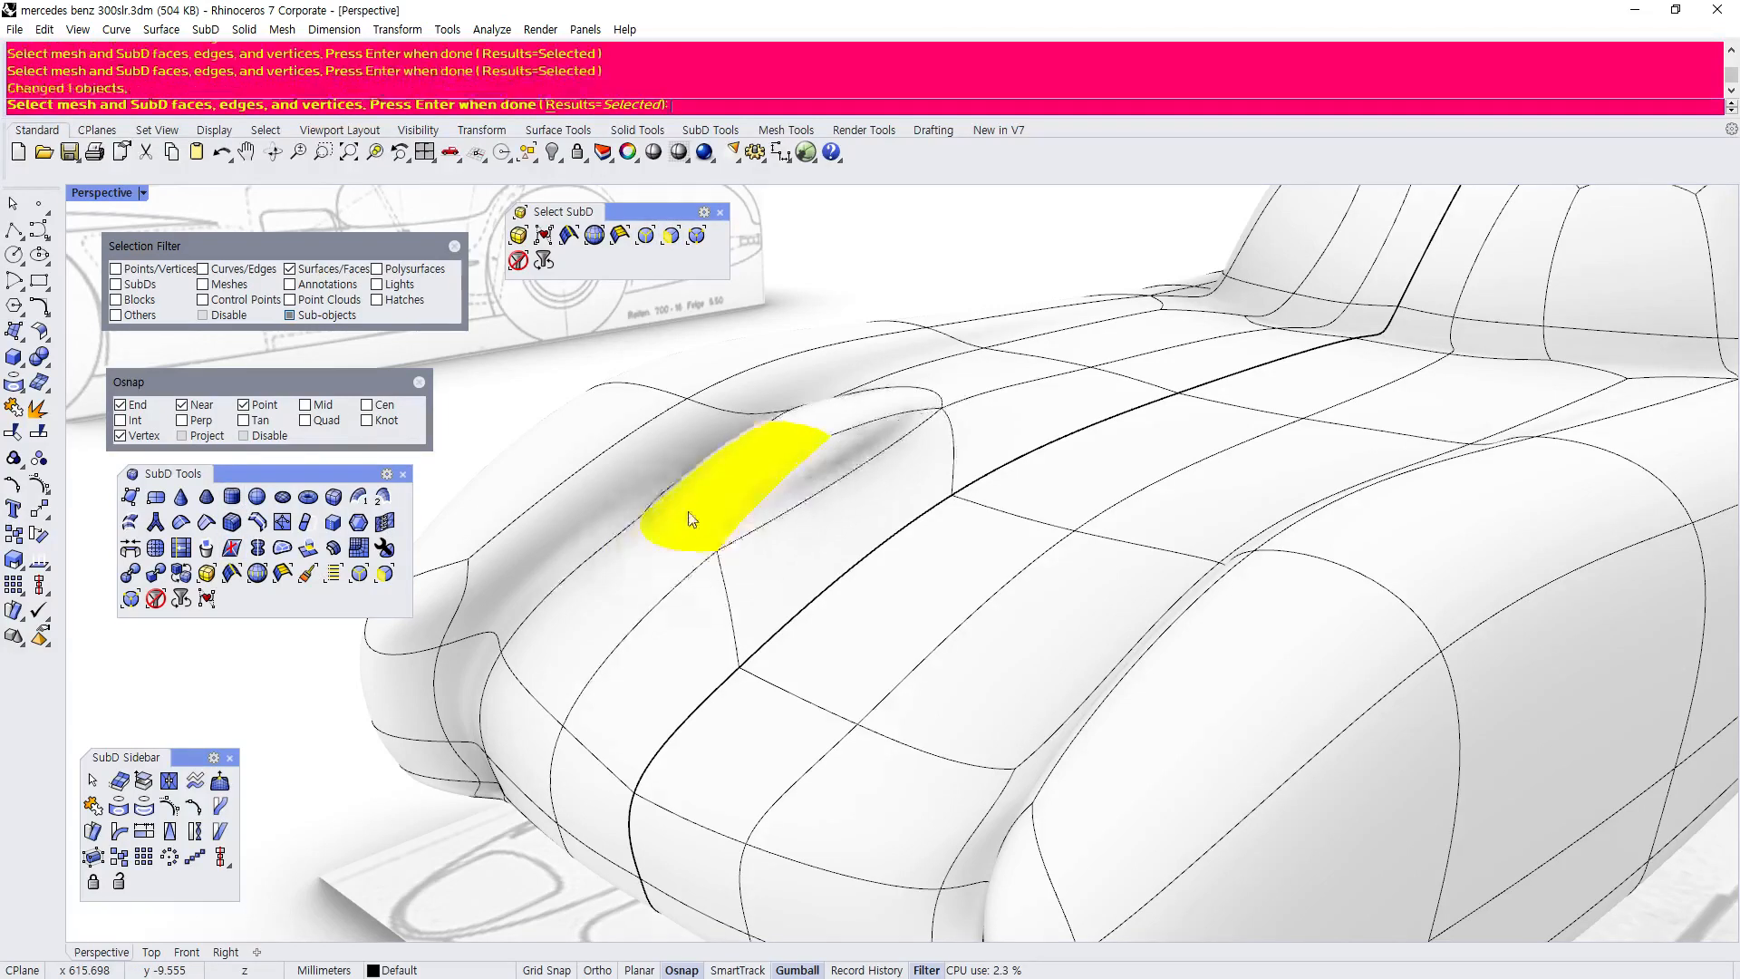
{"action": "right_click_drag", "start_coordinate": [759, 480], "coordinate": [575, 415]}
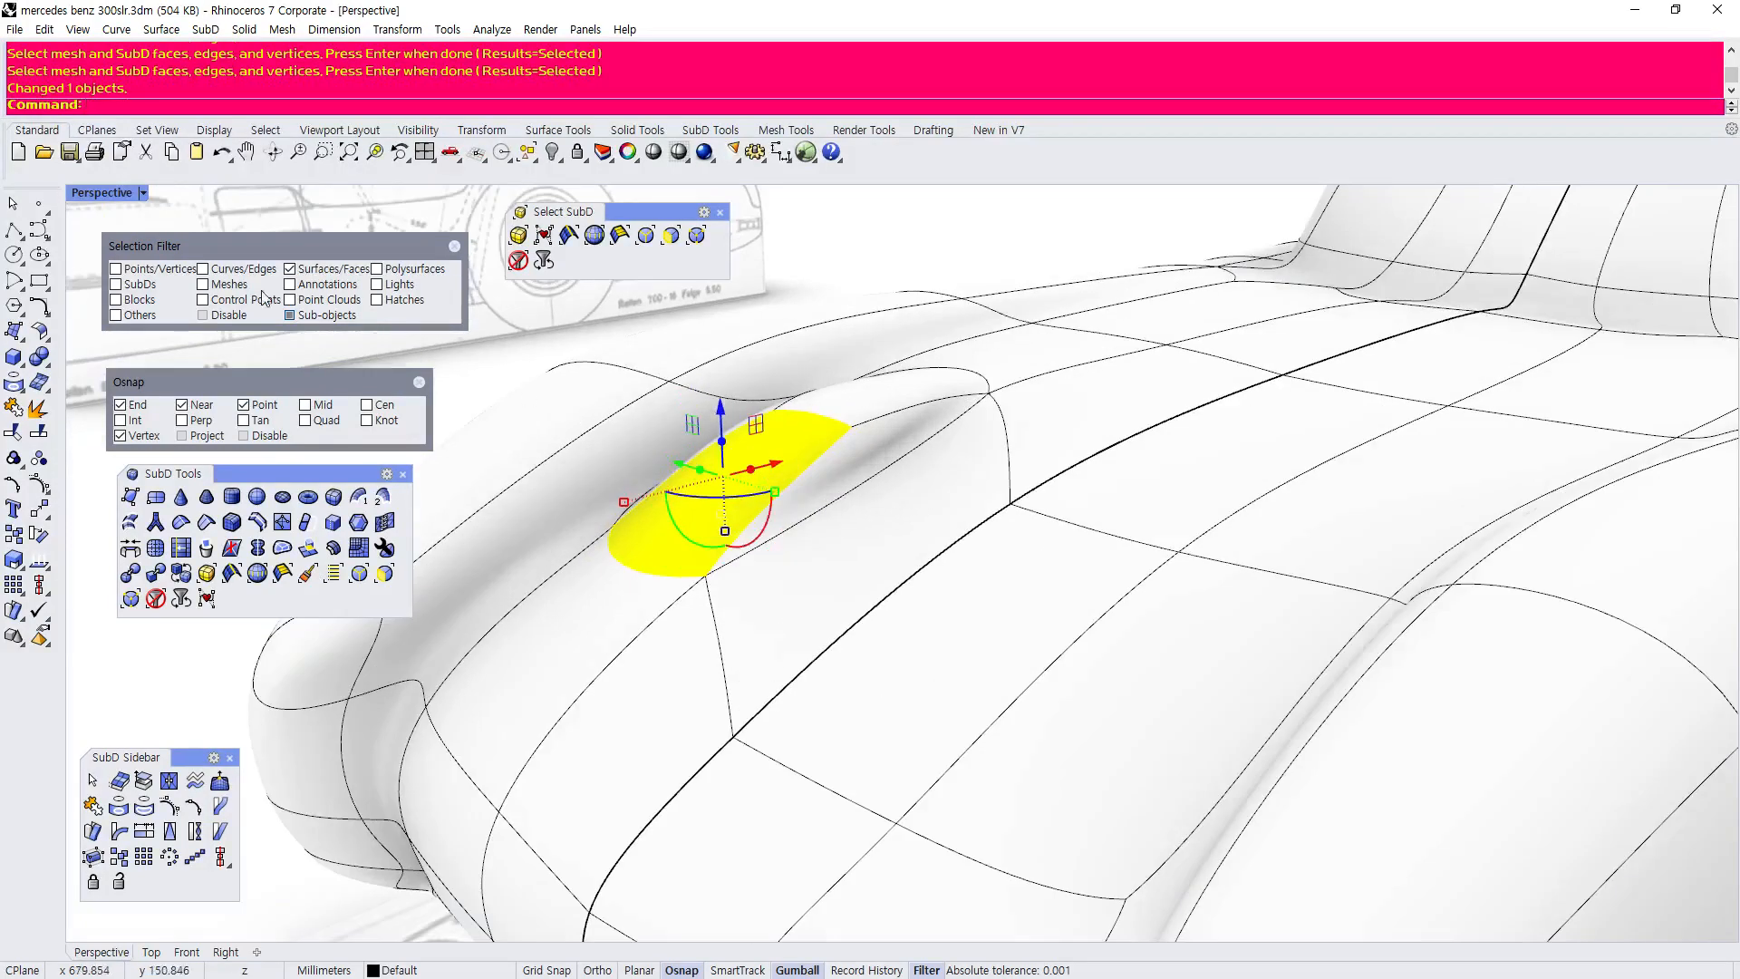
Set the viewport to Shaded display and move the merged bump face forward and slightly down.
{"action": "left_click", "coordinate": [102, 193]}
{"action": "left_click", "coordinate": [125, 285]}
{"action": "scroll", "coordinate": [825, 521], "scroll_direction": "down", "scroll_amount": 2}
{"action": "scroll", "coordinate": [781, 485], "scroll_direction": "up", "scroll_amount": 2}
{"action": "left_click_drag", "start_coordinate": [800, 491], "coordinate": [723, 526]}
{"action": "left_click_drag", "start_coordinate": [675, 457], "coordinate": [675, 491]}
{"action": "left_click", "coordinate": [538, 415]}
Examine how the lowered hood bump blends into the hood and fender from several distances.
{"action": "scroll", "coordinate": [640, 412], "scroll_direction": "down", "scroll_amount": 5}
{"action": "right_click_drag", "start_coordinate": [642, 415], "coordinate": [966, 566]}
{"action": "scroll", "coordinate": [949, 462], "scroll_direction": "up", "scroll_amount": 3}
{"action": "scroll", "coordinate": [856, 471], "scroll_direction": "down", "scroll_amount": 5}
{"action": "scroll", "coordinate": [798, 475], "scroll_direction": "up", "scroll_amount": 5}
{"action": "scroll", "coordinate": [964, 446], "scroll_direction": "up", "scroll_amount": 4}
{"action": "scroll", "coordinate": [969, 442], "scroll_direction": "down", "scroll_amount": 5}
{"action": "scroll", "coordinate": [973, 443], "scroll_direction": "up", "scroll_amount": 4}
{"action": "scroll", "coordinate": [957, 444], "scroll_direction": "down", "scroll_amount": 5}
{"action": "scroll", "coordinate": [1006, 440], "scroll_direction": "up", "scroll_amount": 4}
{"action": "scroll", "coordinate": [1010, 439], "scroll_direction": "down", "scroll_amount": 4}
{"action": "scroll", "coordinate": [1056, 550], "scroll_direction": "up", "scroll_amount": 4}
{"action": "right_click_drag", "start_coordinate": [529, 450], "coordinate": [832, 444]}
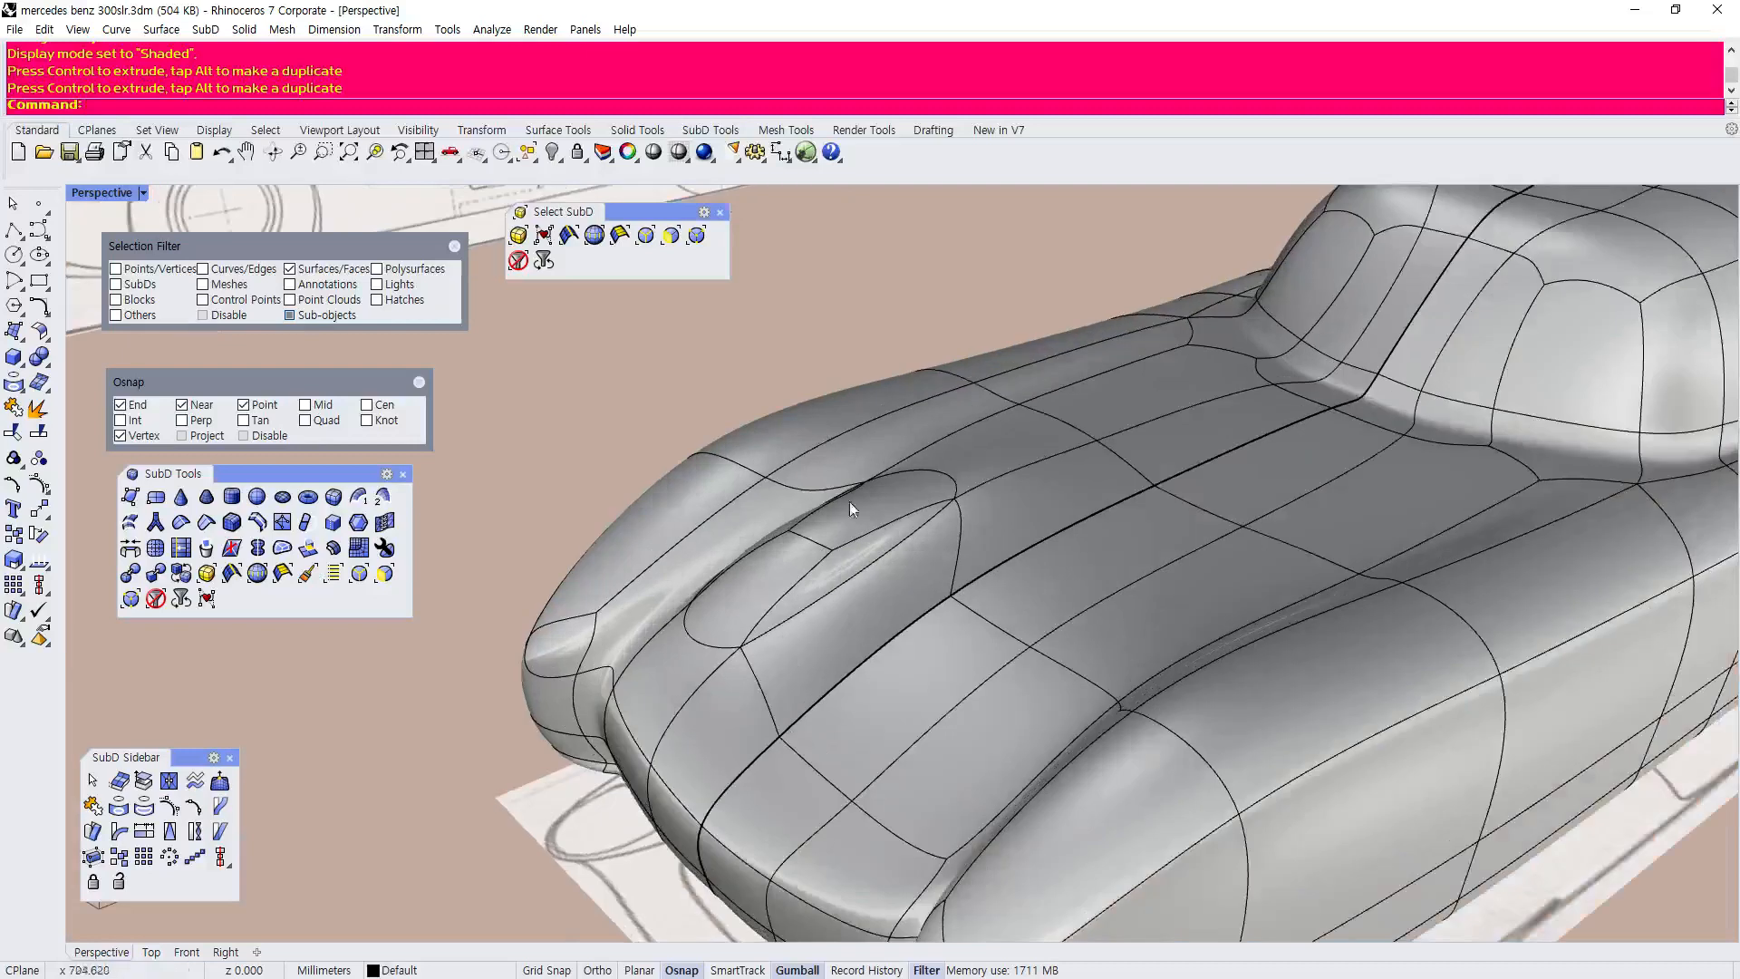
Inspect the hood surface, nose and lower front corners from different angles, including from low in front.
{"action": "scroll", "coordinate": [893, 605], "scroll_direction": "down", "scroll_amount": 4}
{"action": "right_click_drag", "start_coordinate": [894, 605], "coordinate": [785, 591]}
{"action": "scroll", "coordinate": [844, 597], "scroll_direction": "up", "scroll_amount": 4}
{"action": "scroll", "coordinate": [785, 591], "scroll_direction": "down", "scroll_amount": 3}
{"action": "right_click_drag", "start_coordinate": [611, 638], "coordinate": [826, 605]}
{"action": "scroll", "coordinate": [1033, 539], "scroll_direction": "down", "scroll_amount": 4}
{"action": "scroll", "coordinate": [896, 551], "scroll_direction": "down", "scroll_amount": 5}
{"action": "scroll", "coordinate": [819, 546], "scroll_direction": "up", "scroll_amount": 6}
{"action": "right_click_drag", "start_coordinate": [819, 546], "coordinate": [753, 668]}
{"action": "scroll", "coordinate": [753, 669], "scroll_direction": "down", "scroll_amount": 6}
{"action": "scroll", "coordinate": [1340, 610], "scroll_direction": "up", "scroll_amount": 4}
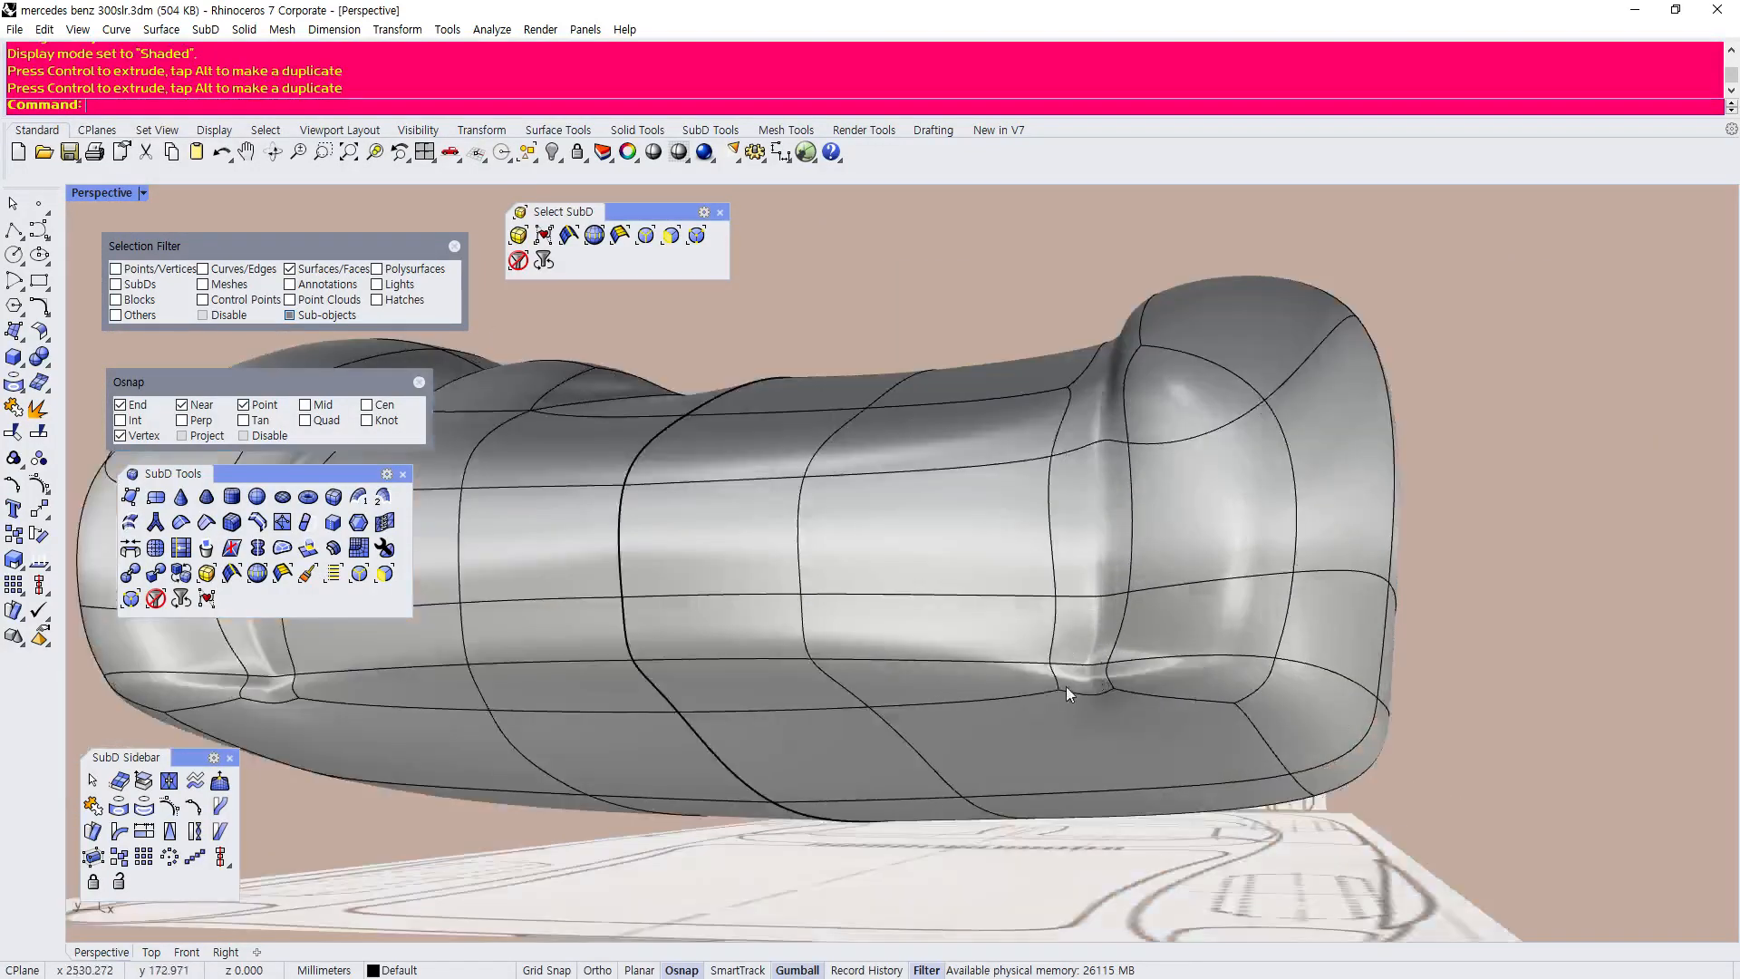
{"action": "right_click_drag", "start_coordinate": [1069, 692], "coordinate": [1140, 693]}
{"action": "scroll", "coordinate": [1140, 693], "scroll_direction": "up", "scroll_amount": 2}
Redo the face merge and face move, and check the body from the side.
{"action": "key", "text": "ctrl+y"}
{"action": "key", "text": "ctrl+y"}
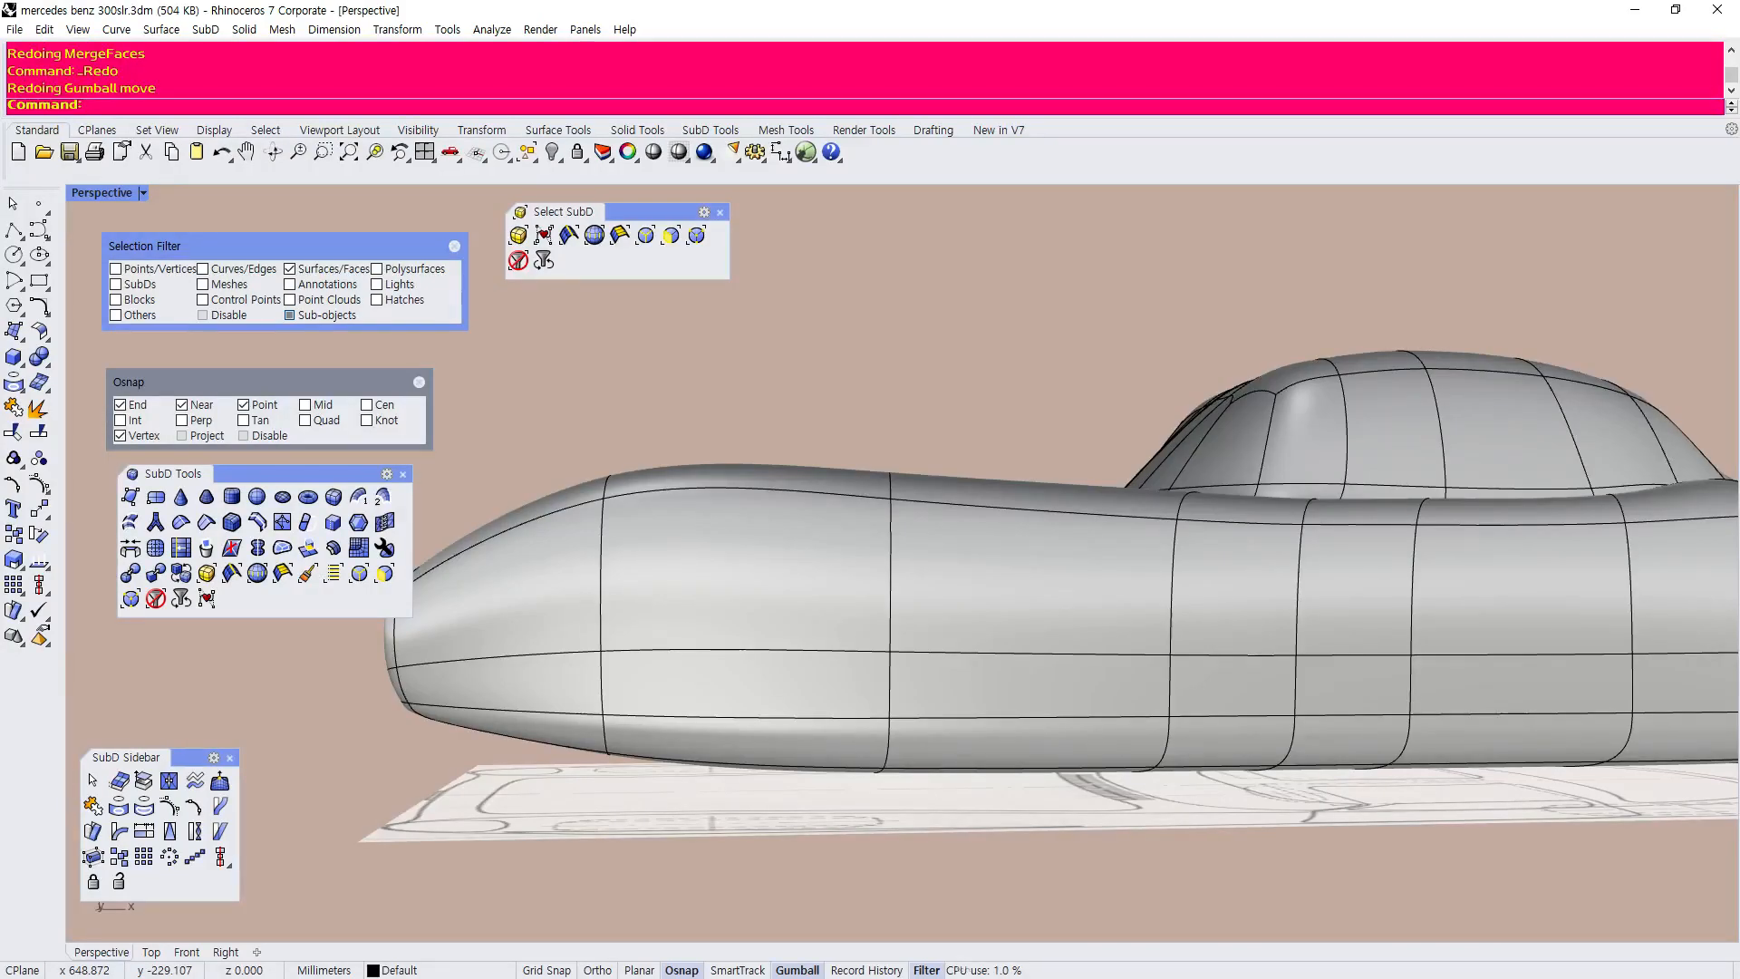
{"action": "scroll", "coordinate": [502, 541], "scroll_direction": "down", "scroll_amount": 4}
{"action": "scroll", "coordinate": [655, 558], "scroll_direction": "up", "scroll_amount": 4}
{"action": "left_click", "coordinate": [716, 568]}
{"action": "right_click_drag", "start_coordinate": [735, 580], "coordinate": [802, 574]}
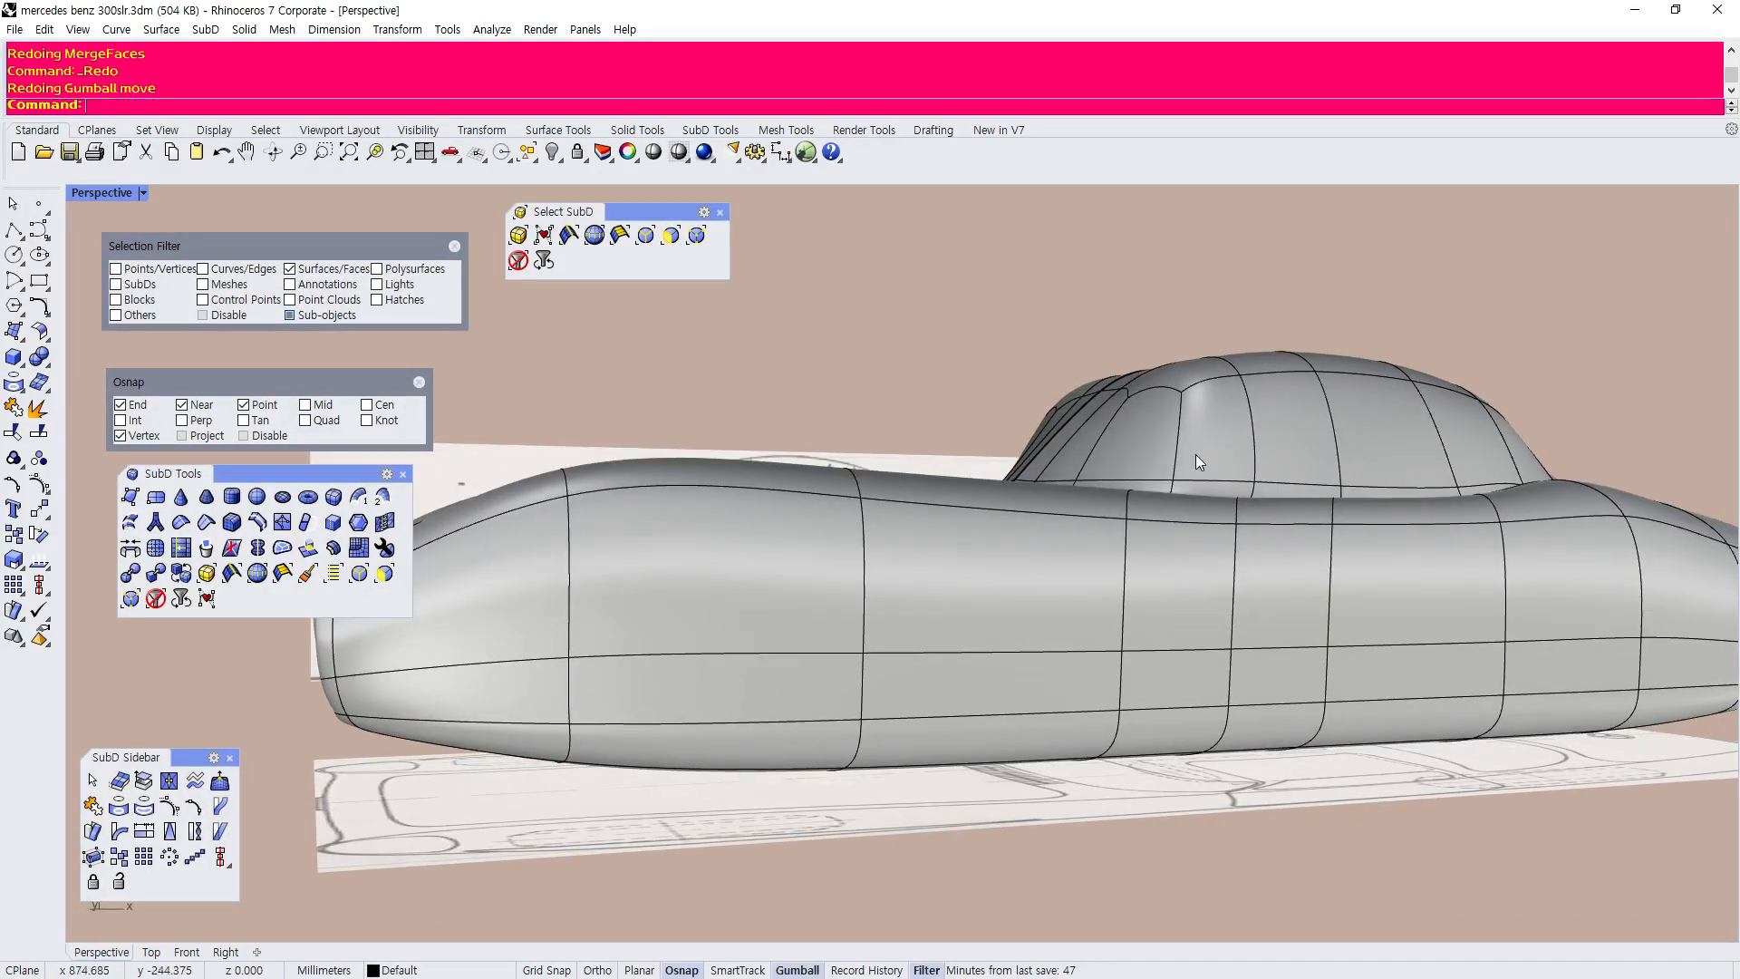
{"action": "right_click_drag", "start_coordinate": [1054, 446], "coordinate": [861, 411]}
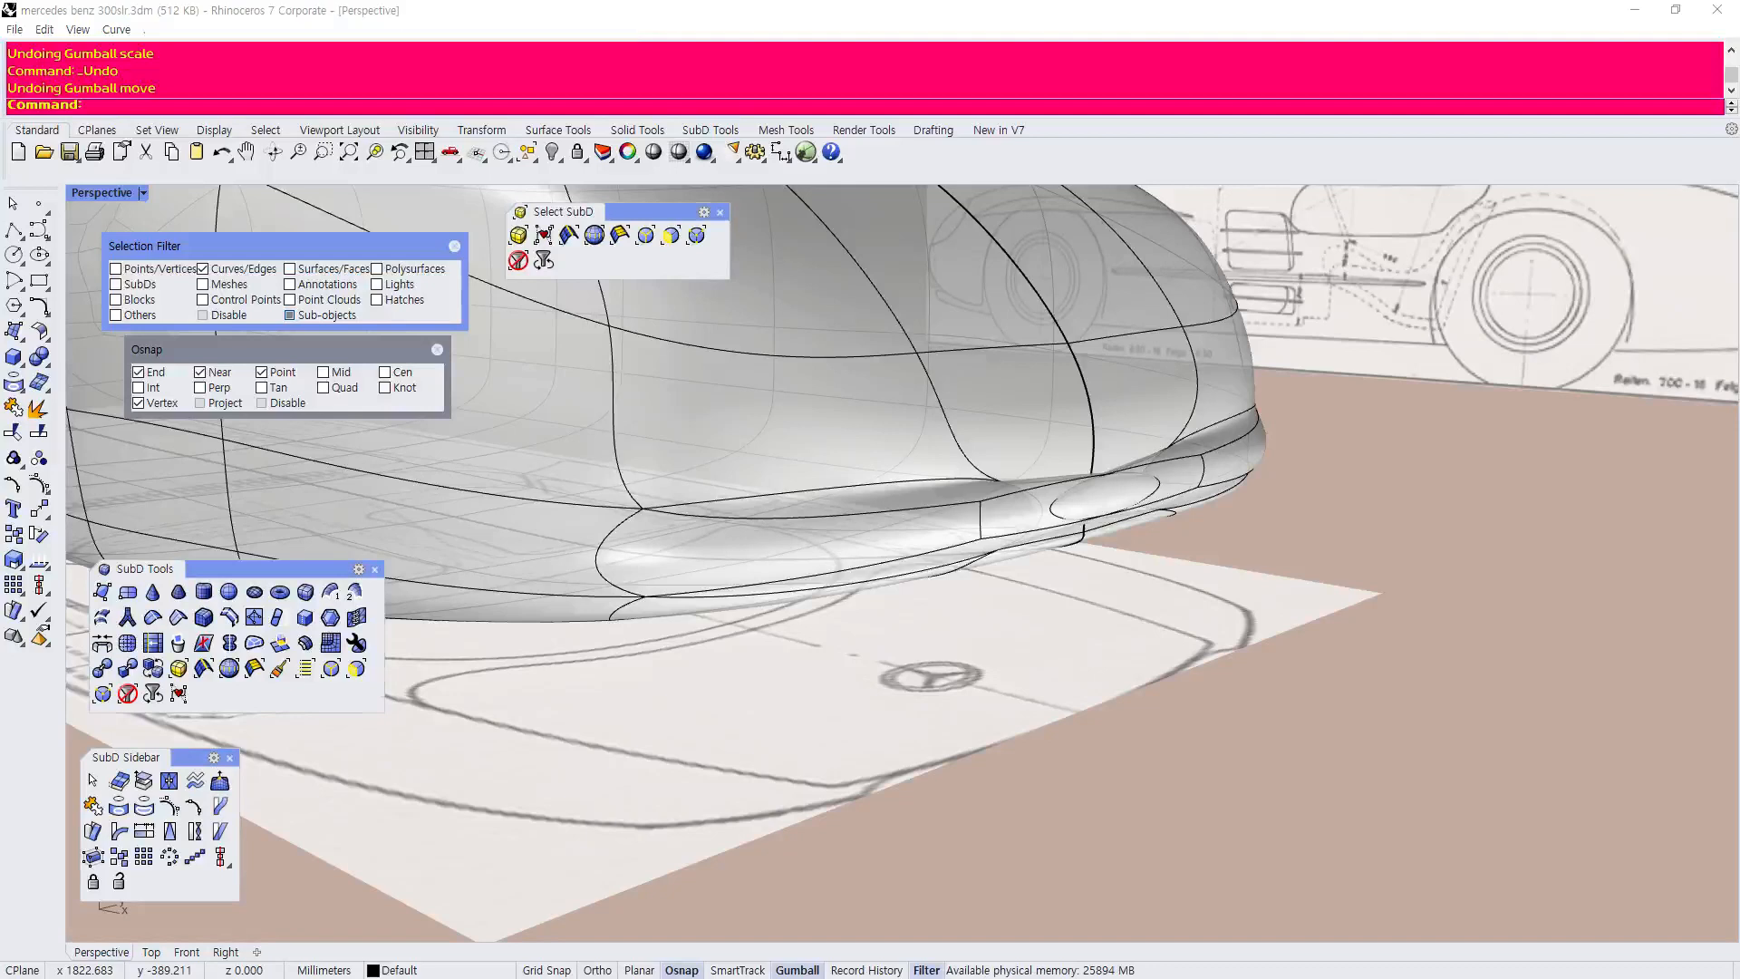
Compare the lower tail and its bumper strip with the rear three-quarter reference photo of the car.
{"action": "left_click_drag", "start_coordinate": [0, 494], "coordinate": [1033, 85]}
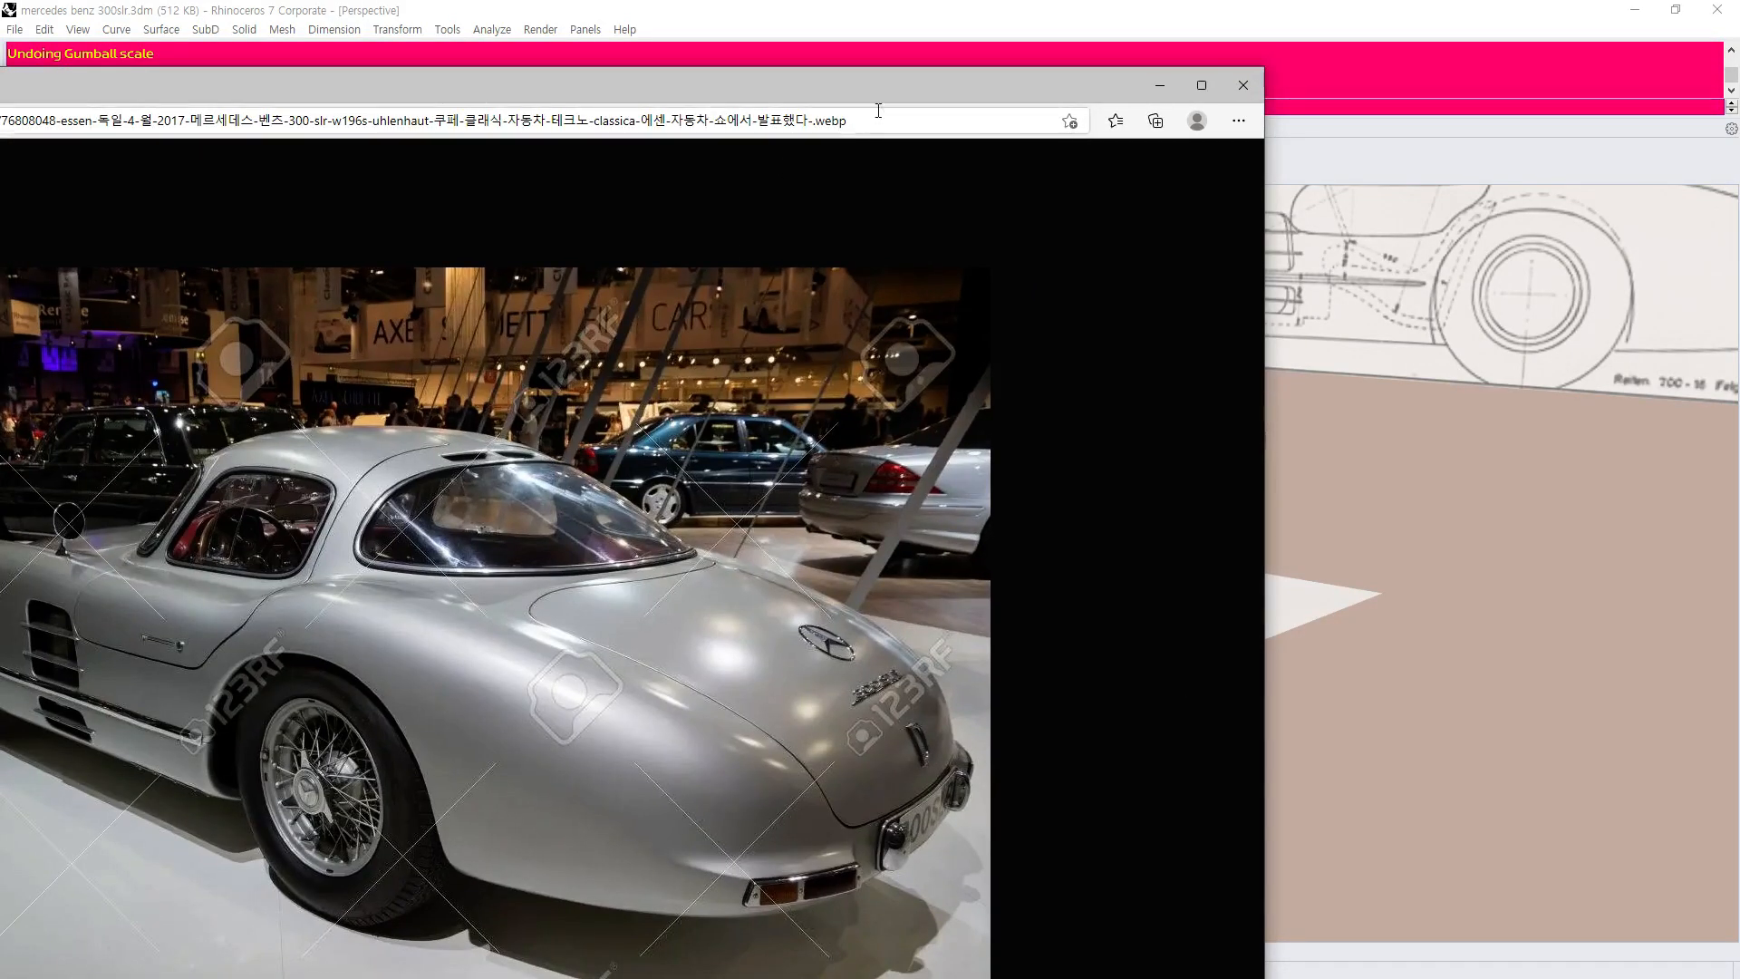
{"action": "left_click_drag", "start_coordinate": [863, 84], "coordinate": [829, 40]}
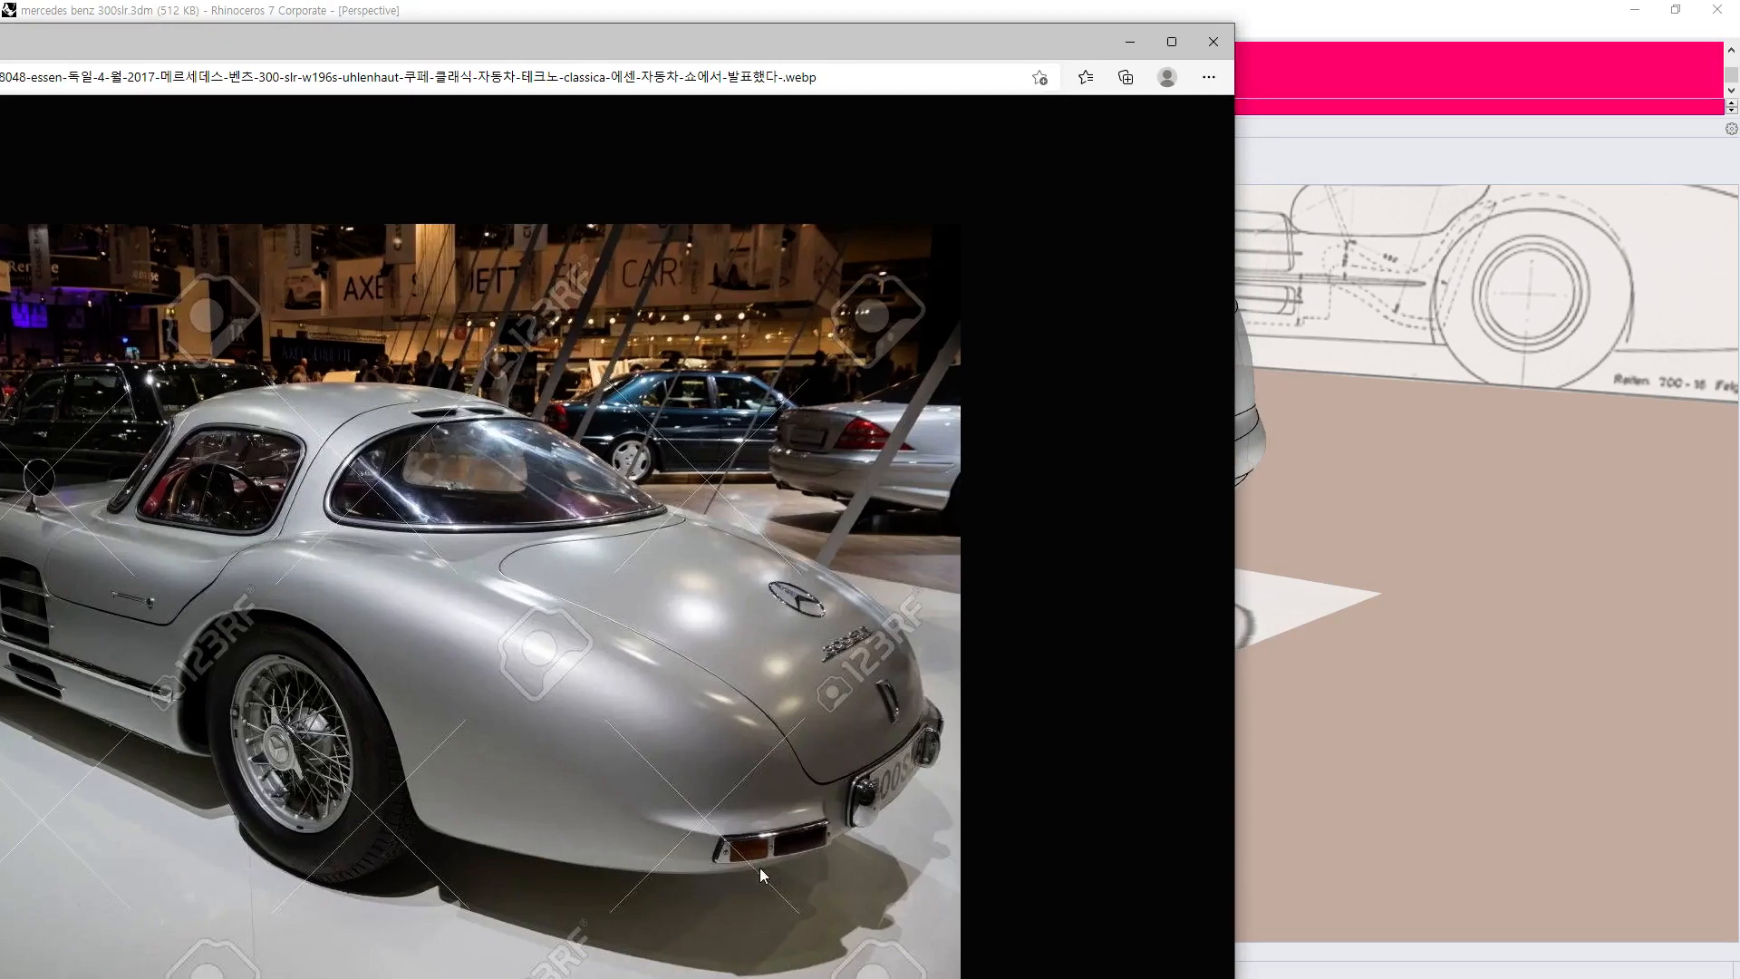
{"action": "left_click_drag", "start_coordinate": [806, 47], "coordinate": [0, 47]}
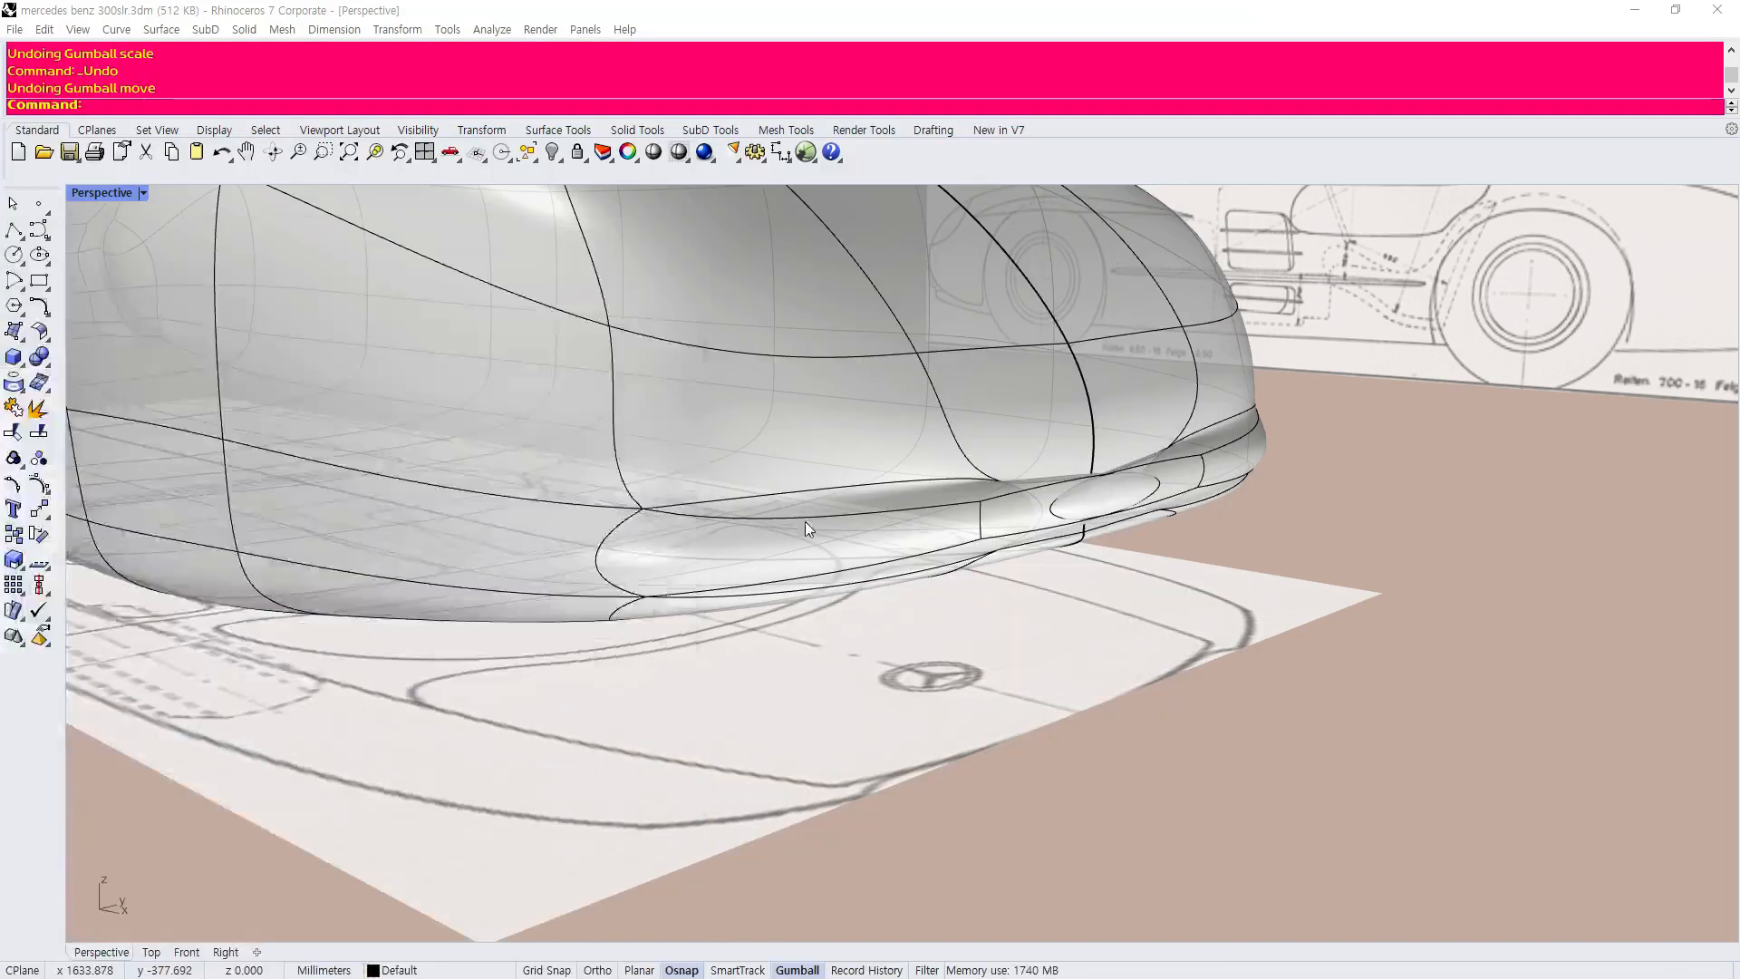
{"action": "scroll", "coordinate": [973, 537], "scroll_direction": "down", "scroll_amount": 5}
{"action": "left_click", "coordinate": [964, 560]}
{"action": "right_click_drag", "start_coordinate": [933, 587], "coordinate": [982, 583]}
{"action": "scroll", "coordinate": [1190, 539], "scroll_direction": "up", "scroll_amount": 6}
{"action": "right_click_drag", "start_coordinate": [1190, 540], "coordinate": [1131, 523]}
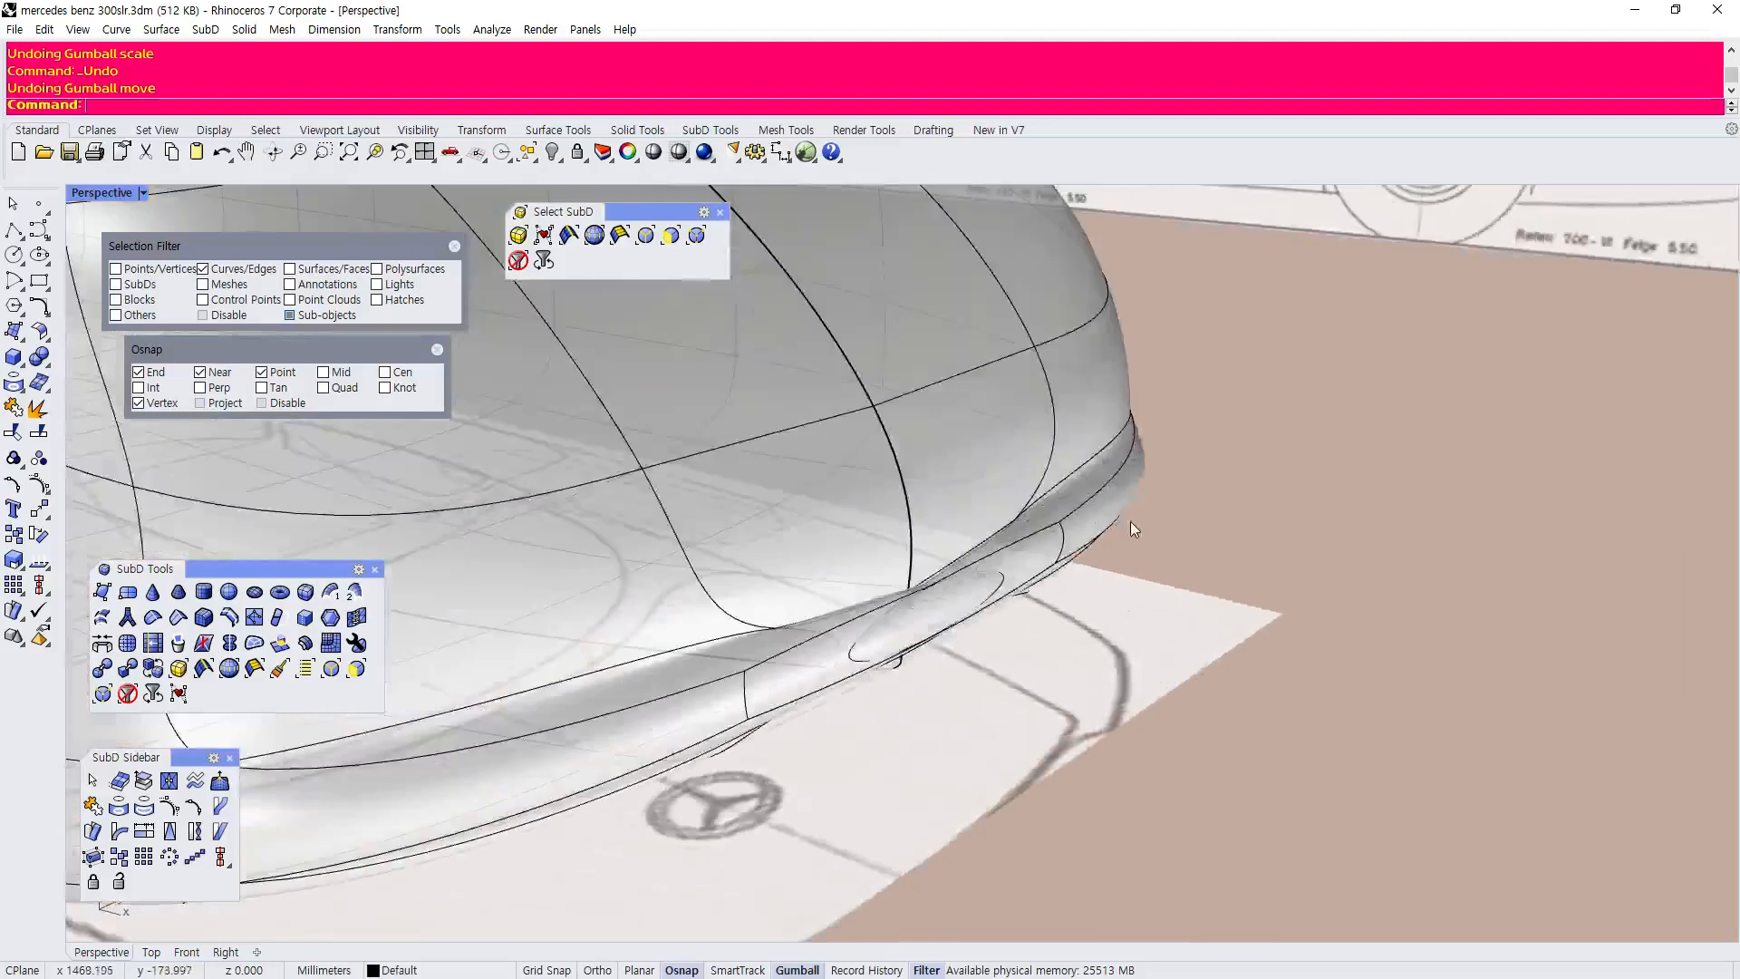
{"action": "scroll", "coordinate": [1129, 522], "scroll_direction": "down", "scroll_amount": 3}
{"action": "scroll", "coordinate": [930, 610], "scroll_direction": "down", "scroll_amount": 4}
{"action": "right_click_drag", "start_coordinate": [930, 609], "coordinate": [924, 563]}
{"action": "scroll", "coordinate": [925, 564], "scroll_direction": "up", "scroll_amount": 5}
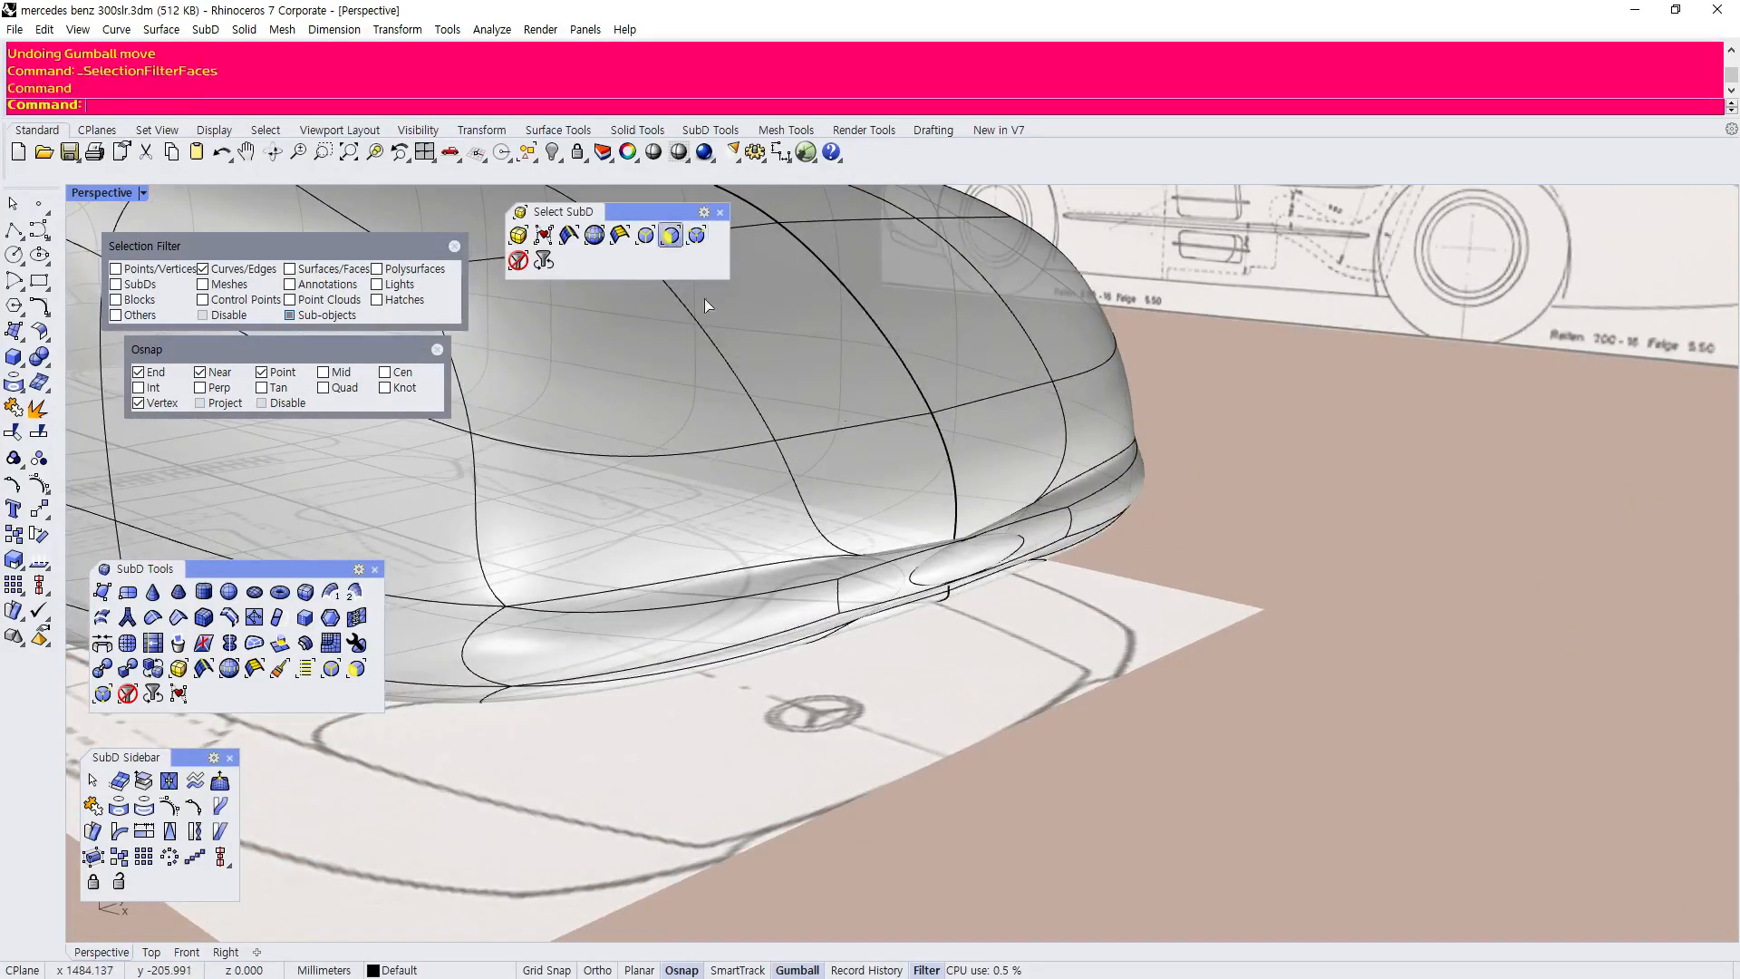
Restrict selection to faces and move the rear bumper strip's face beside the centreline outward toward the rear corner.
{"action": "scroll", "coordinate": [905, 477], "scroll_direction": "down", "scroll_amount": 3}
{"action": "scroll", "coordinate": [886, 477], "scroll_direction": "up", "scroll_amount": 2}
{"action": "left_click", "coordinate": [953, 566]}
{"action": "scroll", "coordinate": [953, 569], "scroll_direction": "down", "scroll_amount": 4}
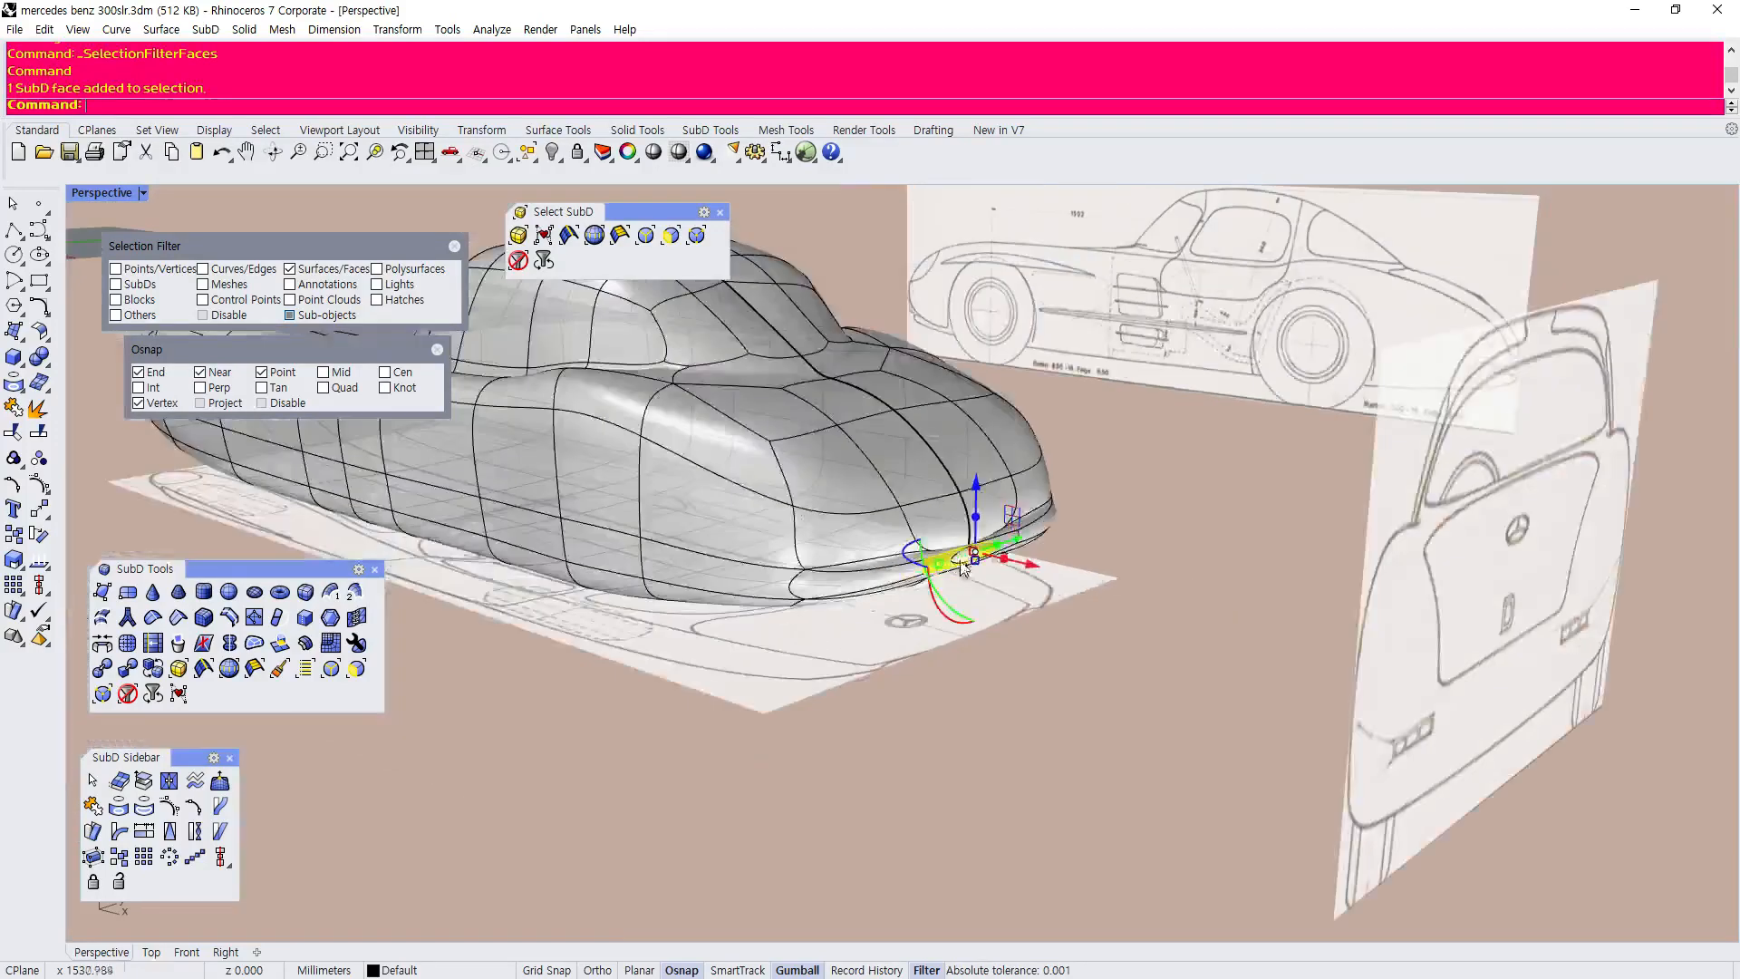
{"action": "scroll", "coordinate": [1011, 541], "scroll_direction": "up", "scroll_amount": 2}
{"action": "scroll", "coordinate": [1011, 547], "scroll_direction": "up", "scroll_amount": 2}
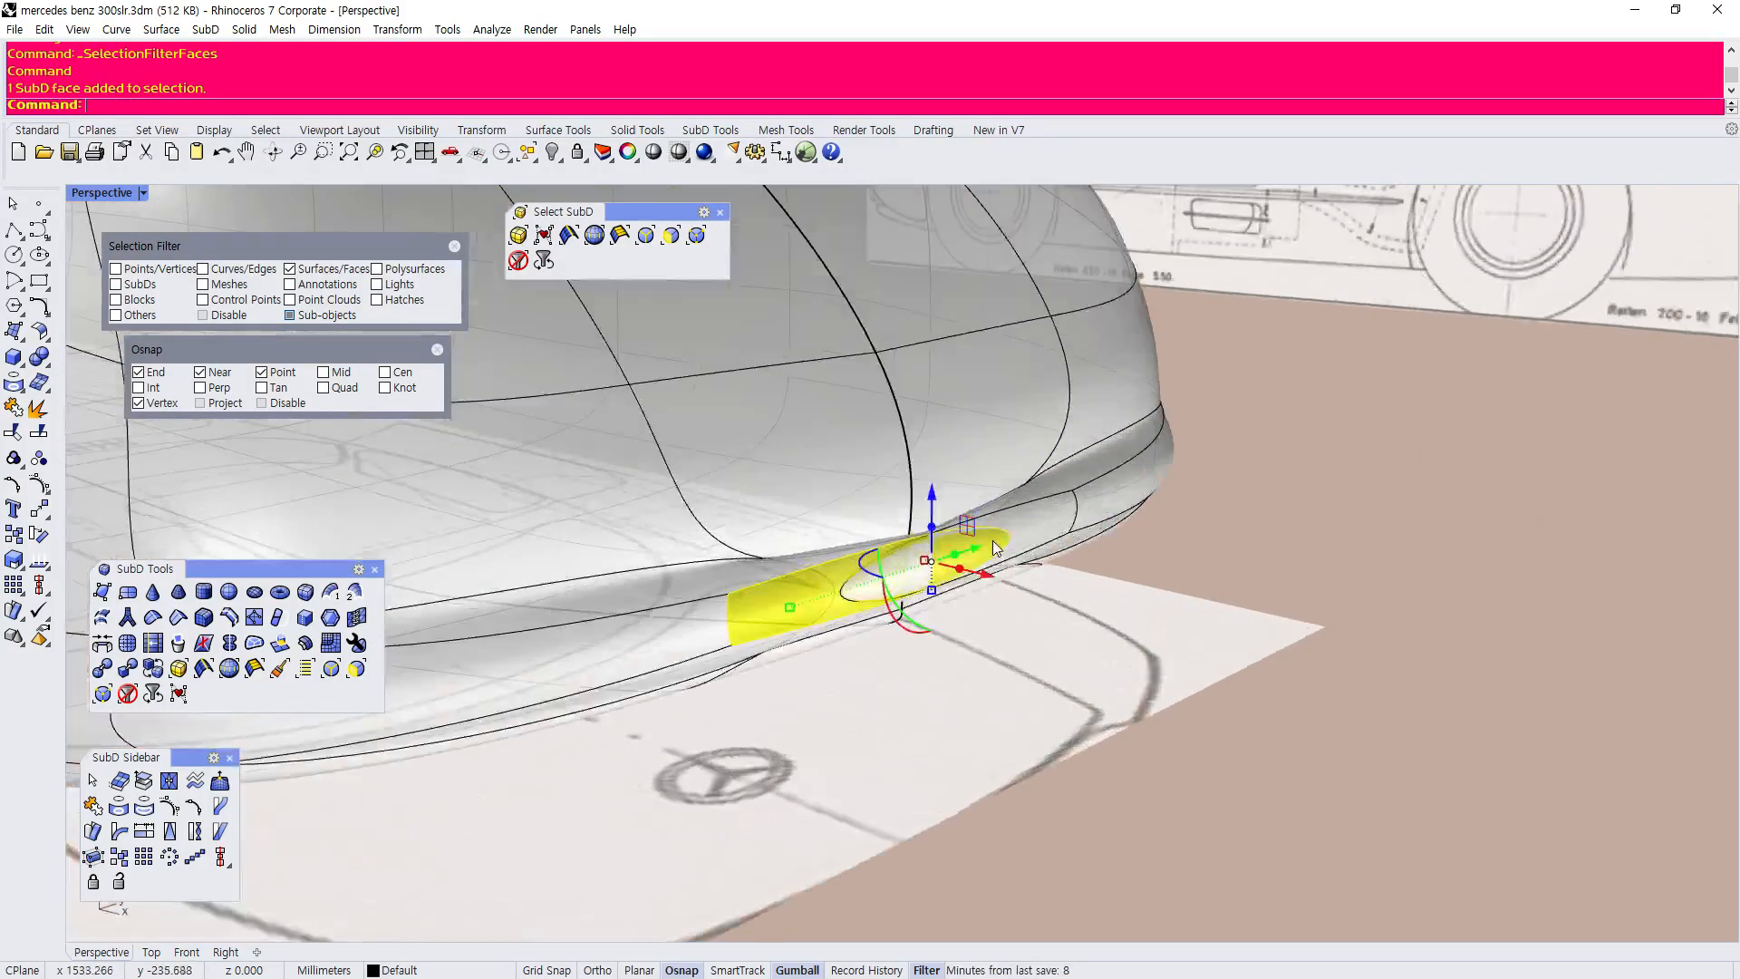
{"action": "left_click_drag", "start_coordinate": [984, 542], "coordinate": [771, 659]}
{"action": "left_click_drag", "start_coordinate": [577, 736], "coordinate": [571, 740]}
{"action": "scroll", "coordinate": [994, 655], "scroll_direction": "down", "scroll_amount": 7}
{"action": "right_click_drag", "start_coordinate": [994, 655], "coordinate": [1139, 538]}
{"action": "right_click_drag", "start_coordinate": [909, 523], "coordinate": [979, 772]}
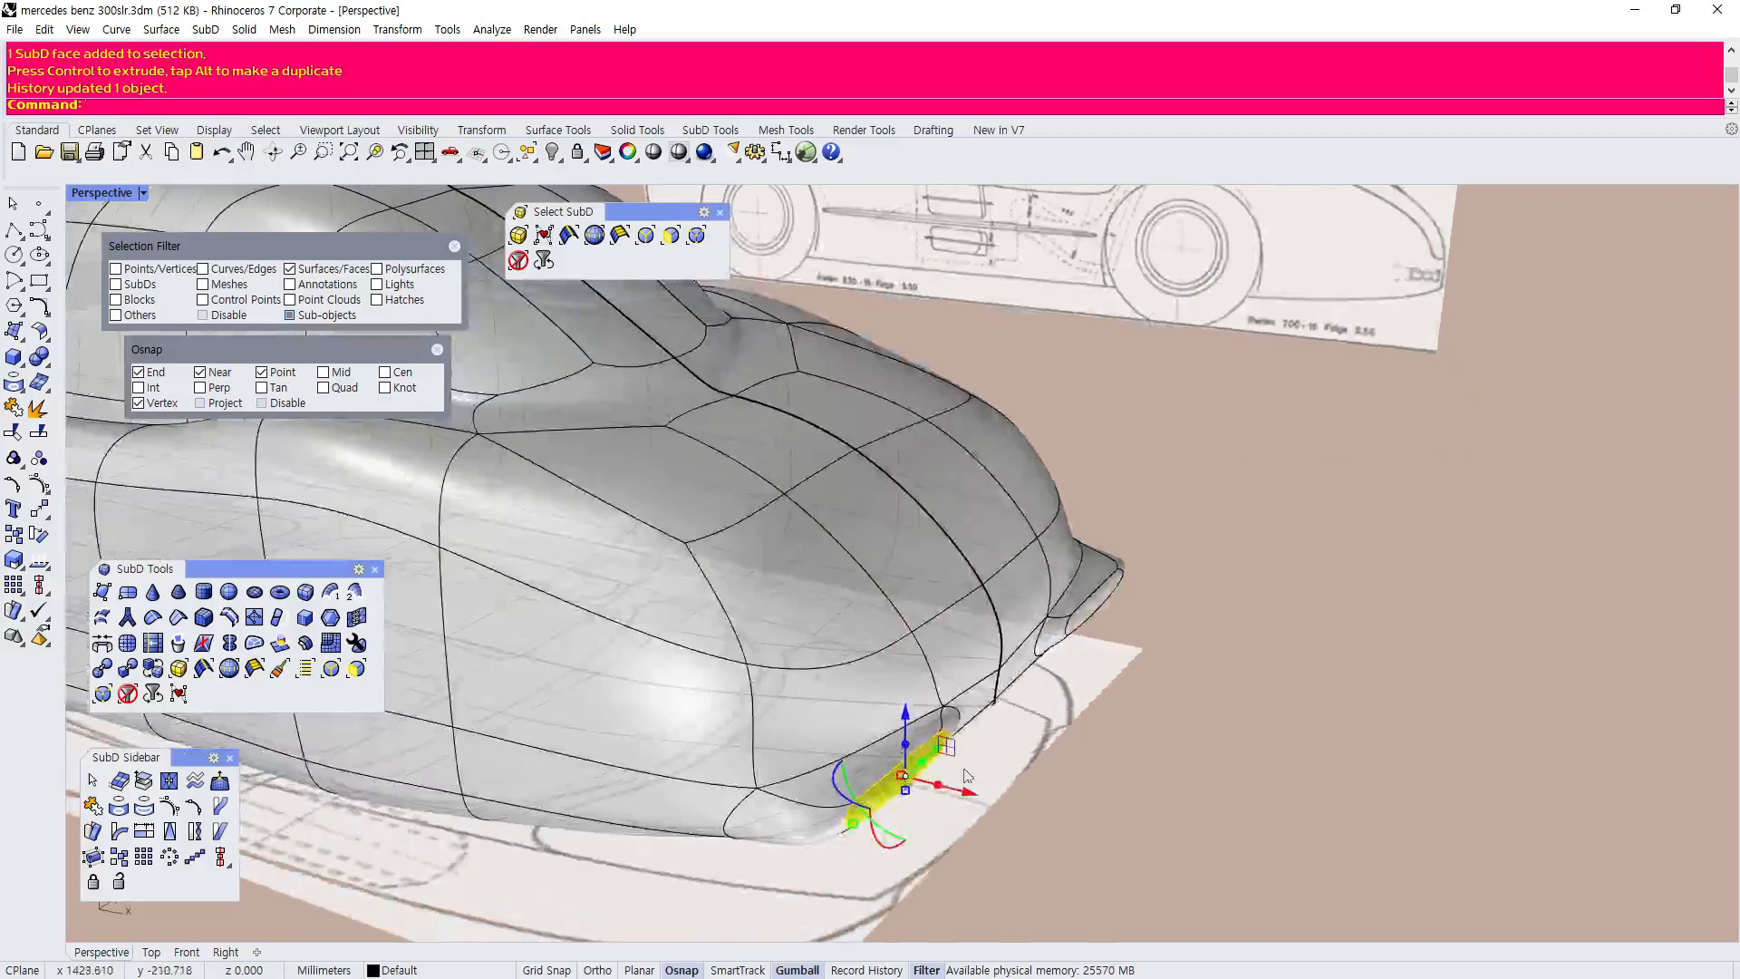
Reposition the rear bumper strip's selected face further so it follows the rounded rear corner, and clear the selection.
{"action": "left_click_drag", "start_coordinate": [0, 195], "coordinate": [0, 136]}
{"action": "right_click_drag", "start_coordinate": [909, 821], "coordinate": [851, 747]}
{"action": "mouse_move", "coordinate": [883, 713]}
{"action": "left_mouse_down"}
{"action": "mouse_move", "coordinate": [866, 710]}
{"action": "mouse_move", "coordinate": [900, 705]}
{"action": "left_mouse_up"}
{"action": "left_click_drag", "start_coordinate": [813, 785], "coordinate": [881, 759]}
{"action": "left_click", "coordinate": [1332, 710]}
{"action": "scroll", "coordinate": [1025, 583], "scroll_direction": "down", "scroll_amount": 5}
{"action": "right_click_drag", "start_coordinate": [1025, 583], "coordinate": [1010, 524]}
{"action": "scroll", "coordinate": [931, 449], "scroll_direction": "up", "scroll_amount": 2}
{"action": "scroll", "coordinate": [861, 489], "scroll_direction": "up", "scroll_amount": 2}
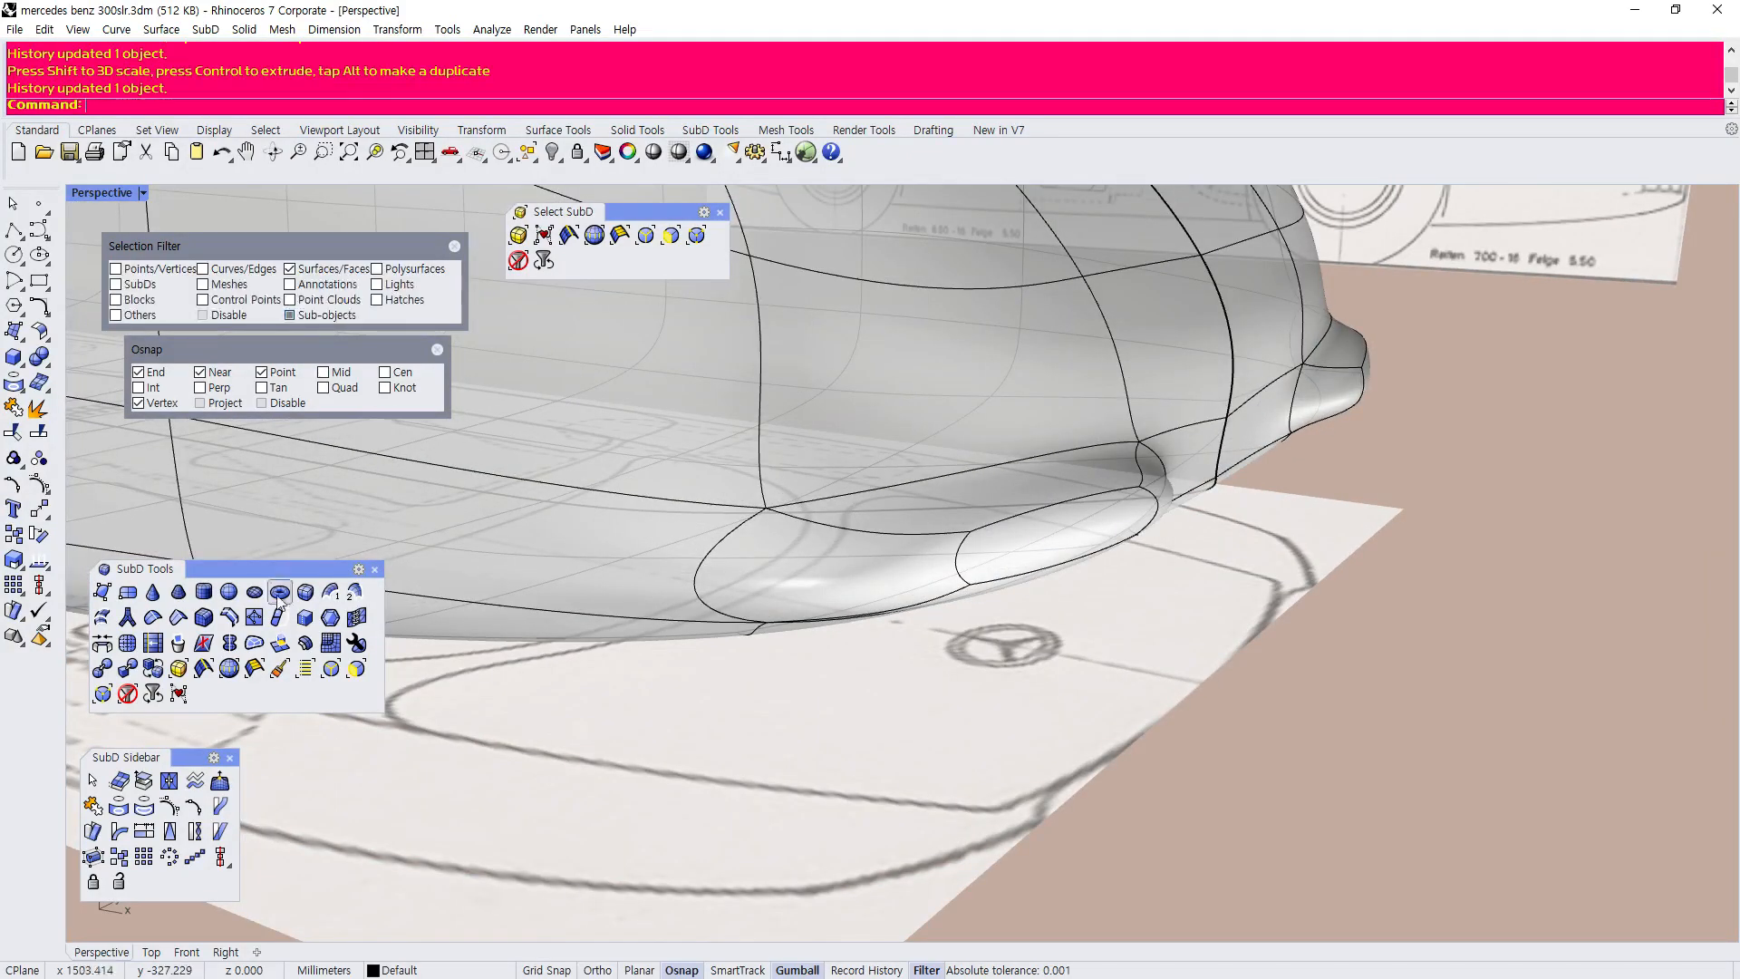
Try to insert an edge loop offset from the rear bumper strip's end face, and undo it.
{"action": "left_click", "coordinate": [234, 621]}
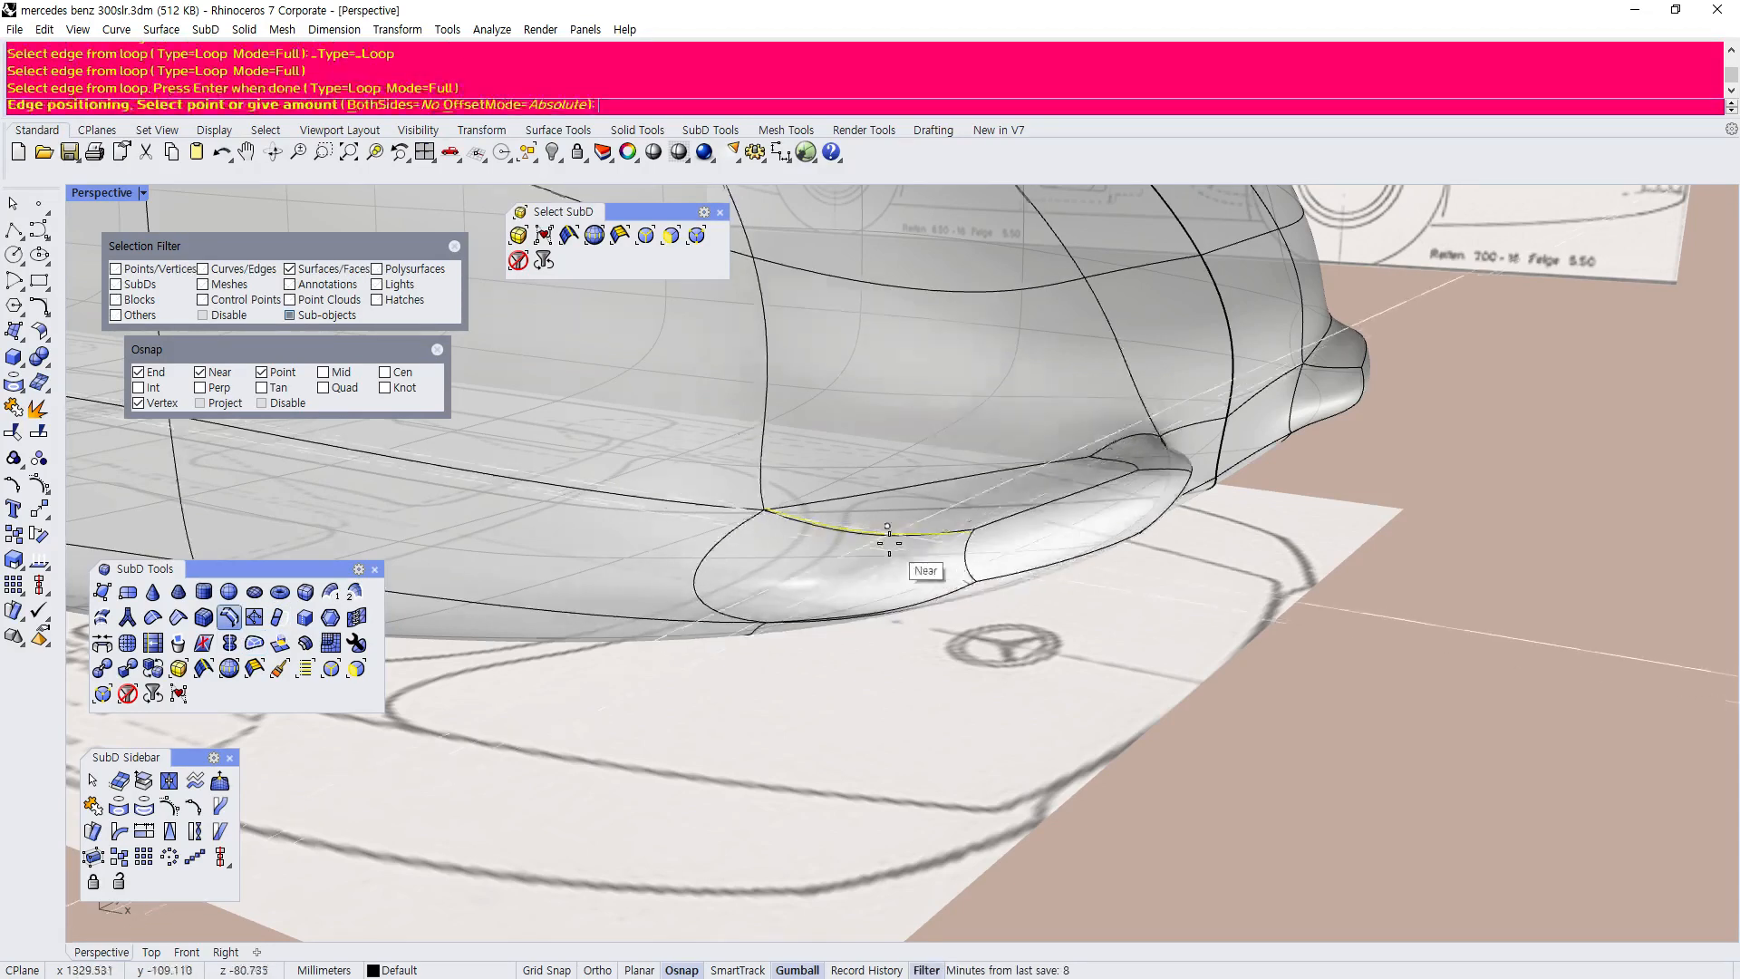
{"action": "left_click", "coordinate": [815, 541]}
{"action": "right_click_drag", "start_coordinate": [816, 541], "coordinate": [974, 546]}
{"action": "key", "text": "ctrl+z"}
{"action": "right_click_drag", "start_coordinate": [1186, 579], "coordinate": [889, 491]}
{"action": "scroll", "coordinate": [889, 491], "scroll_direction": "up", "scroll_amount": 4}
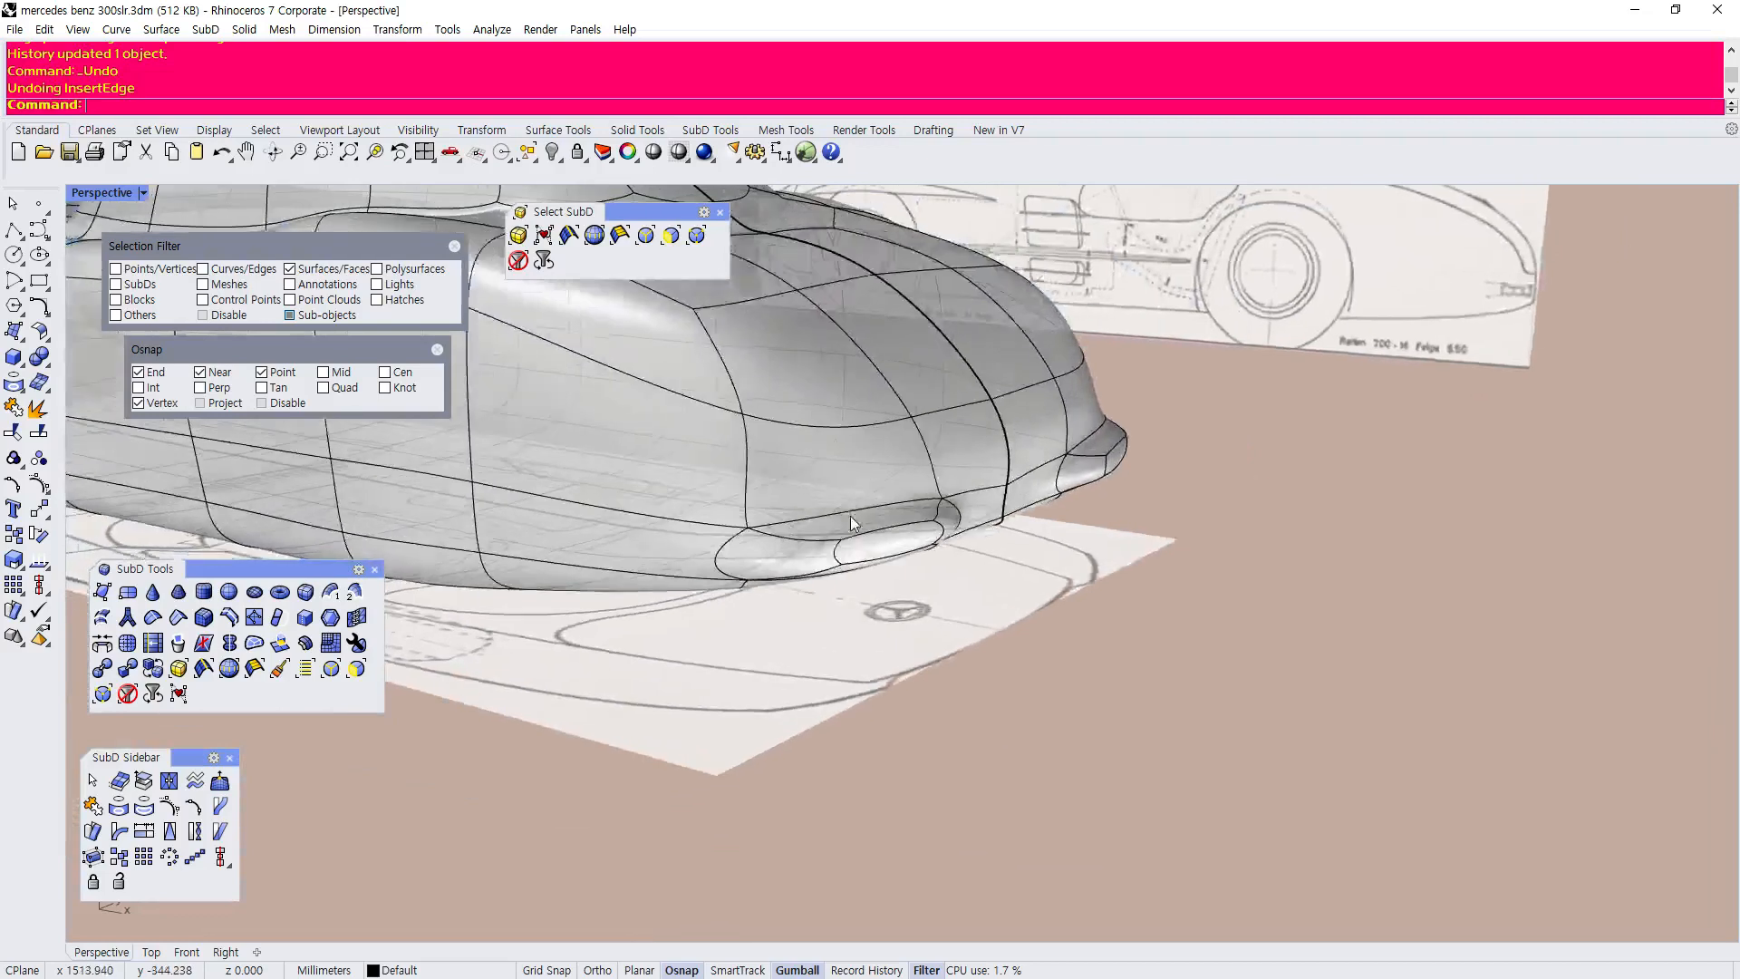
{"action": "scroll", "coordinate": [863, 535], "scroll_direction": "down", "scroll_amount": 3}
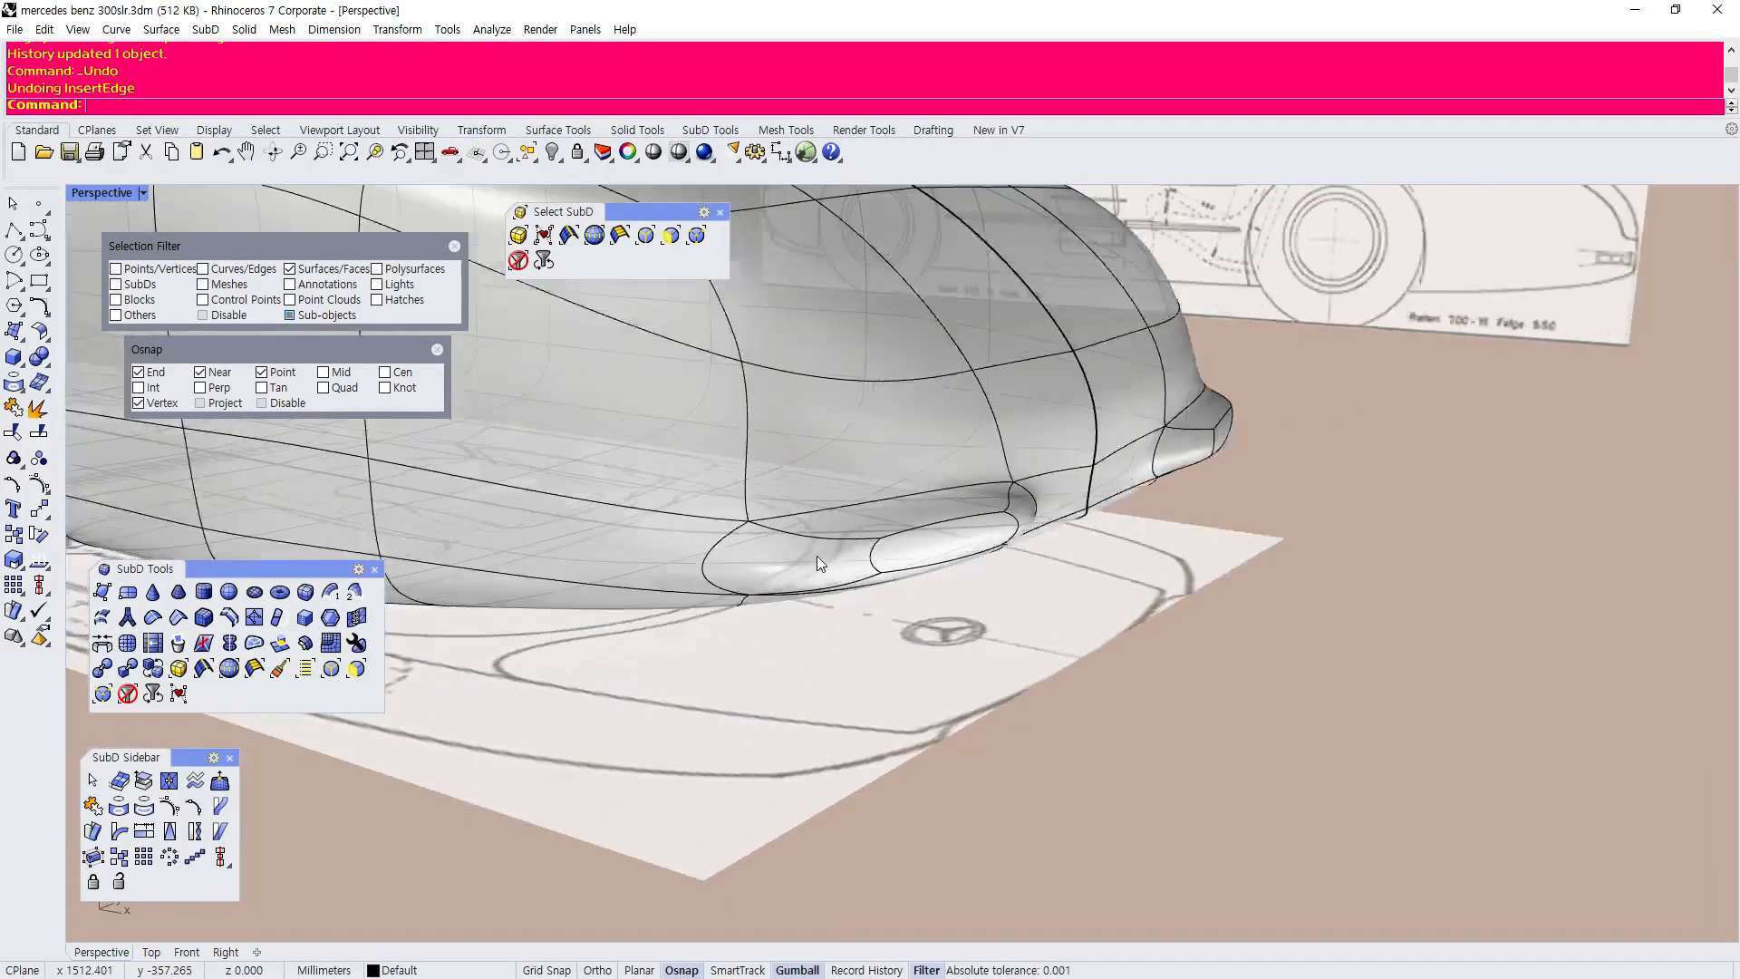
{"action": "scroll", "coordinate": [819, 557], "scroll_direction": "up", "scroll_amount": 3}
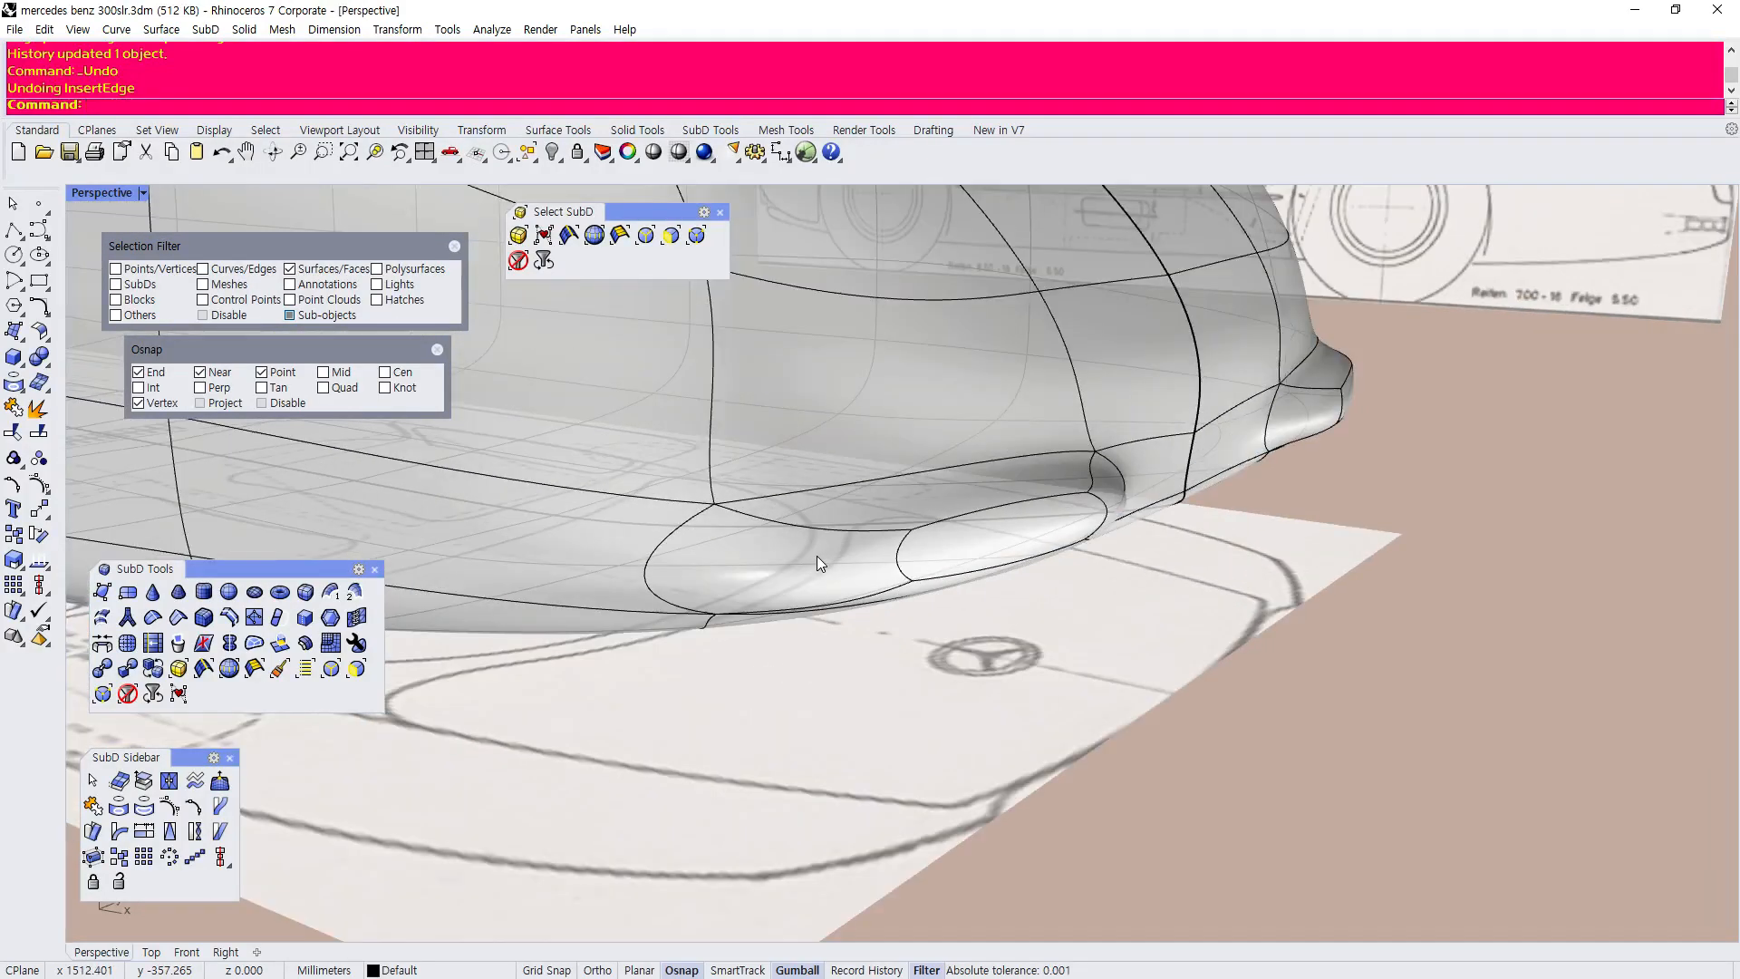
Adjust the height of the rear bumper strip's end face slightly, and check the tail from the side and rear.
{"action": "left_click", "coordinate": [930, 553]}
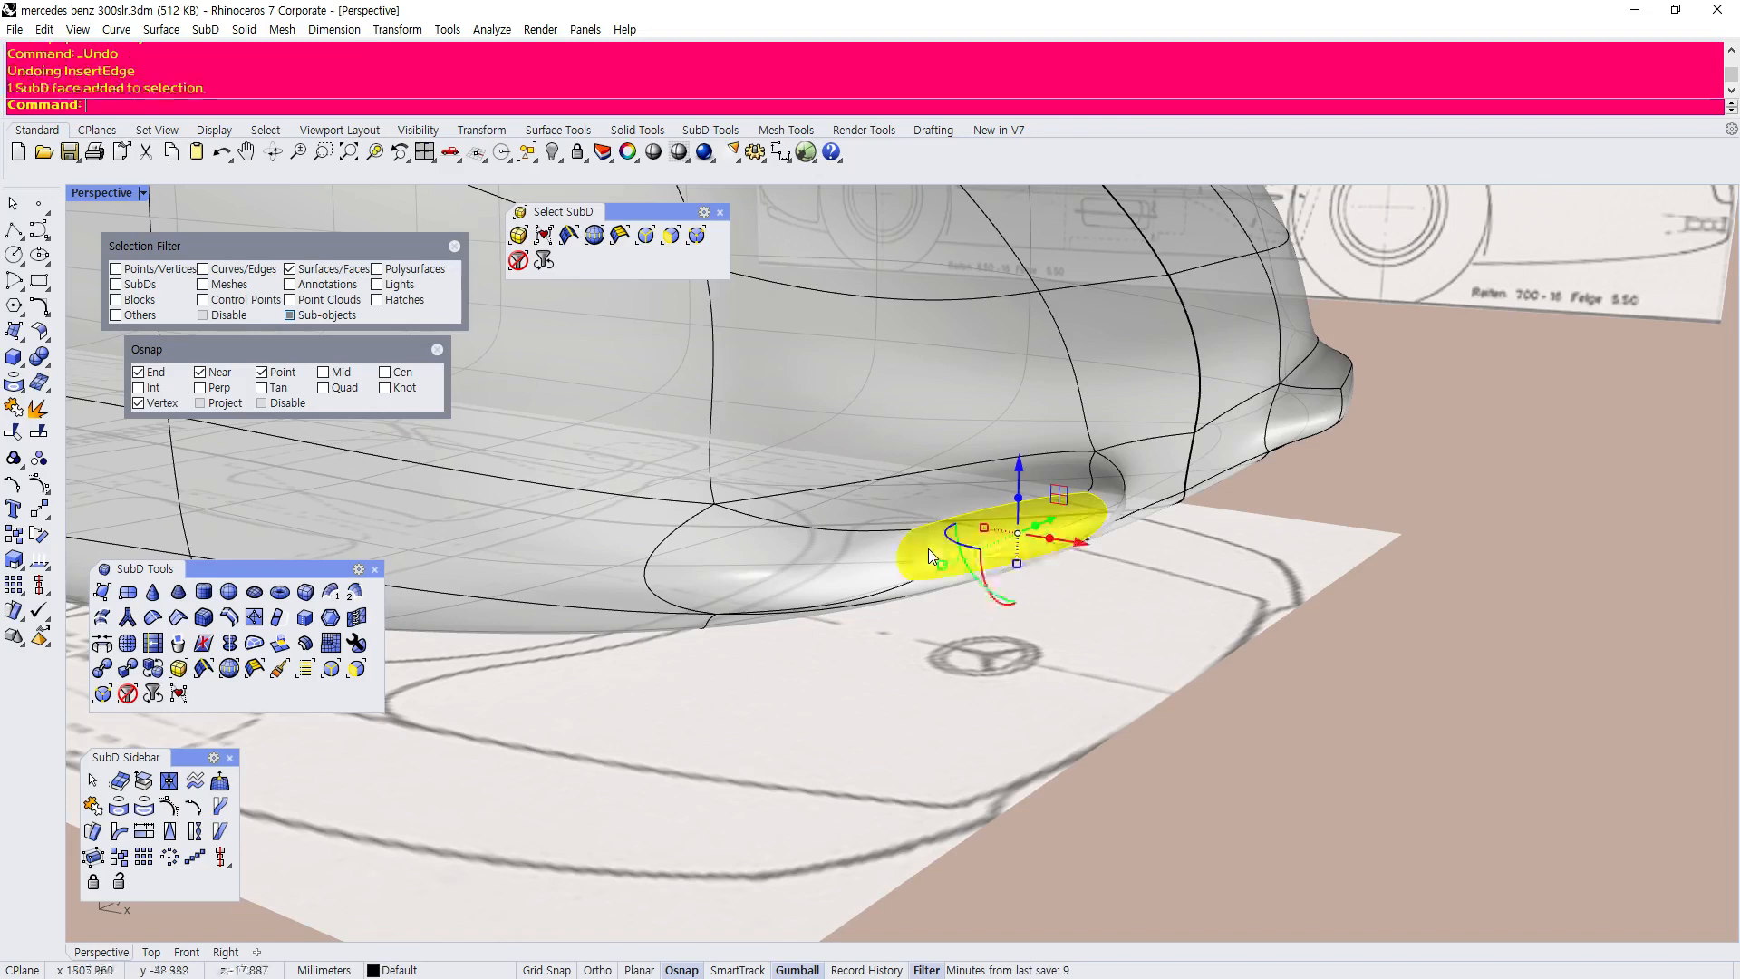
{"action": "left_click", "coordinate": [1481, 574]}
{"action": "right_click_drag", "start_coordinate": [1060, 566], "coordinate": [1140, 540]}
{"action": "scroll", "coordinate": [1140, 540], "scroll_direction": "down", "scroll_amount": 4}
{"action": "scroll", "coordinate": [1365, 417], "scroll_direction": "up", "scroll_amount": 4}
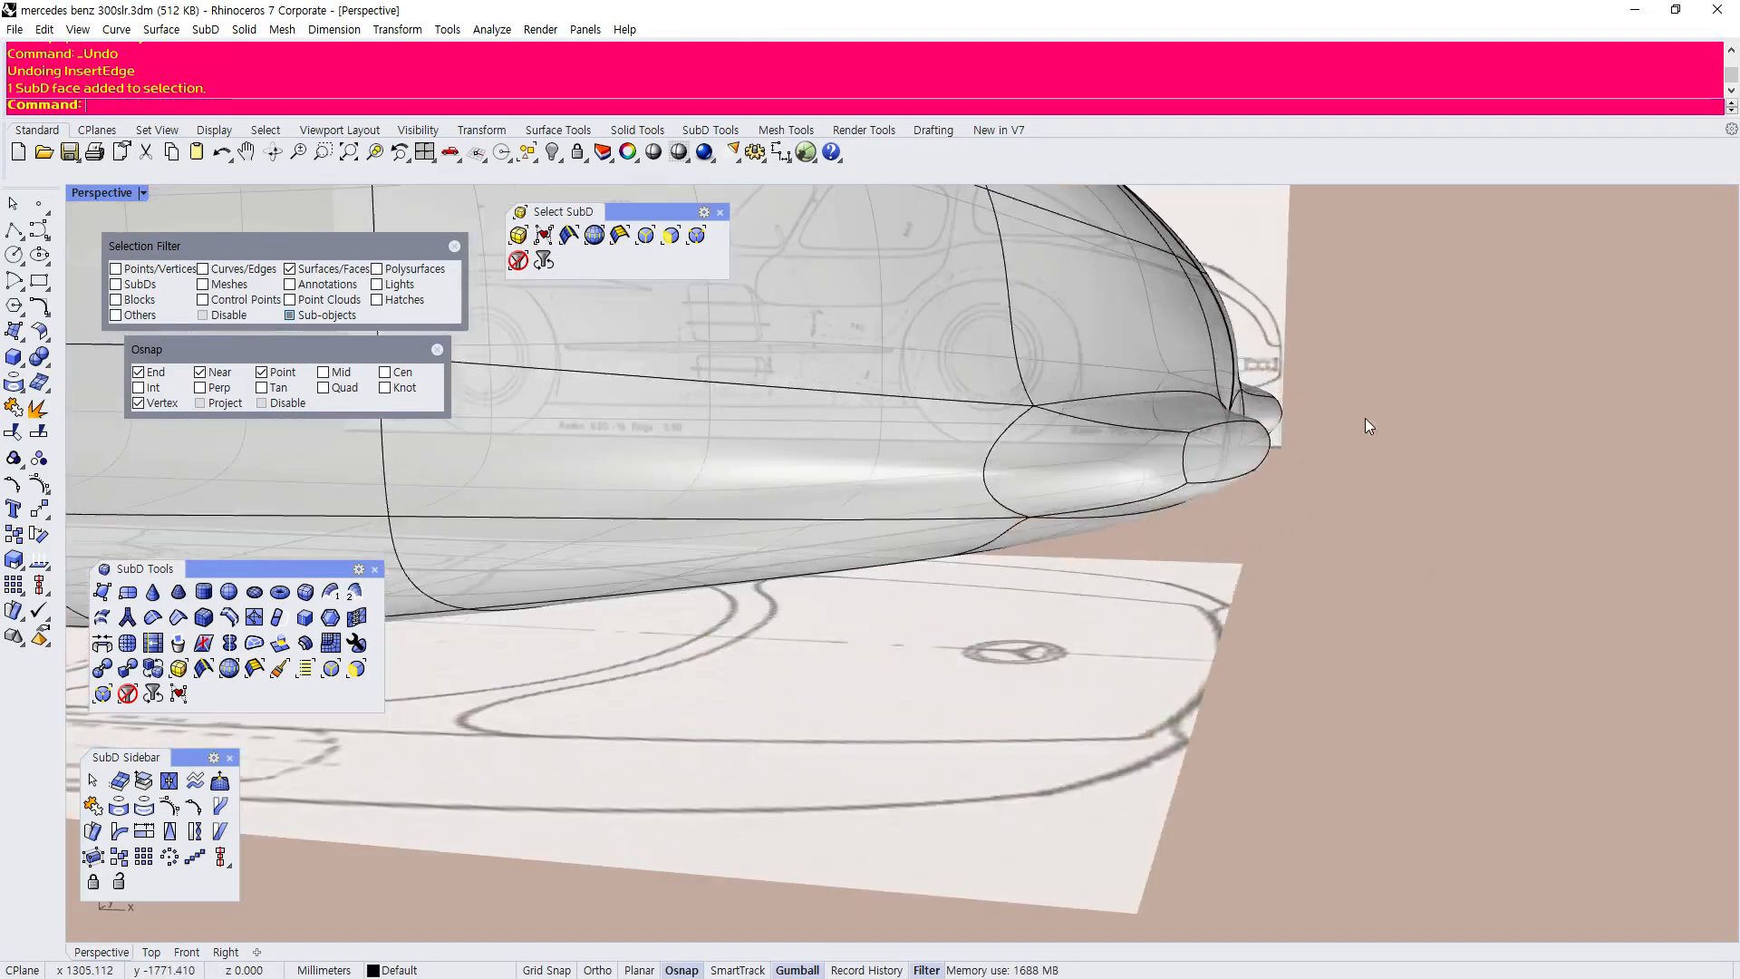
{"action": "left_click", "coordinate": [1236, 459]}
{"action": "left_click_drag", "start_coordinate": [1242, 383], "coordinate": [1243, 396]}
{"action": "left_click", "coordinate": [1221, 542]}
{"action": "right_click_drag", "start_coordinate": [1221, 542], "coordinate": [1076, 600]}
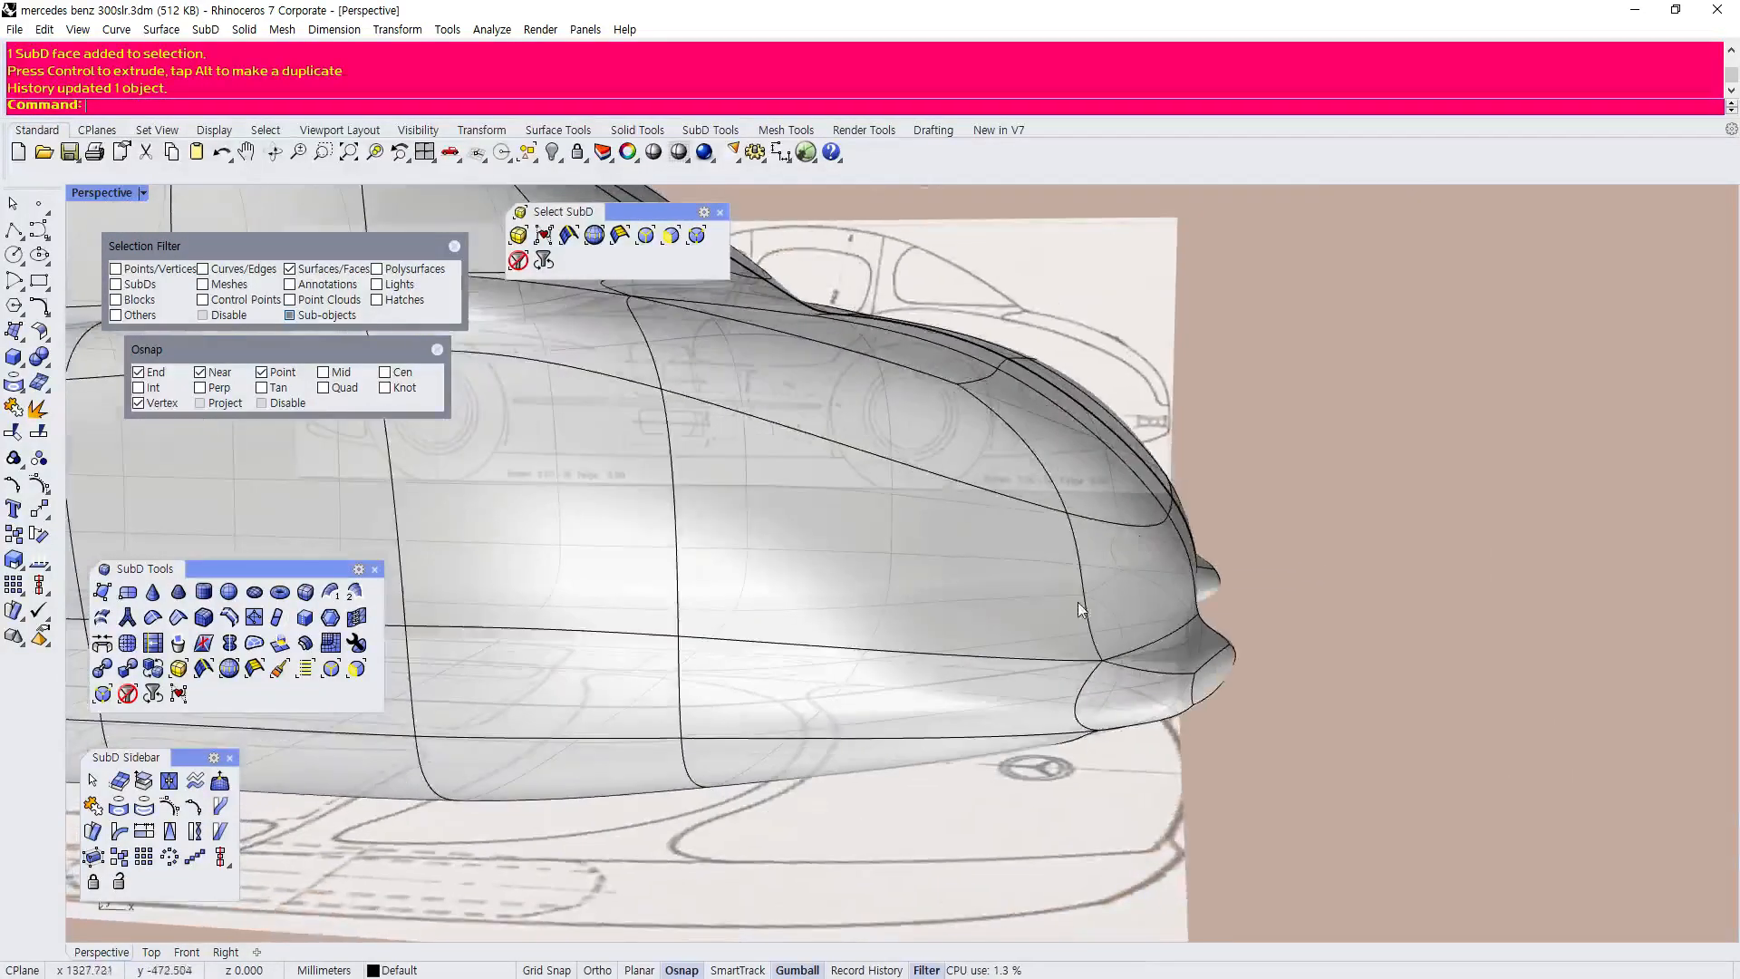
{"action": "scroll", "coordinate": [1214, 654], "scroll_direction": "up", "scroll_amount": 4}
{"action": "right_click_drag", "start_coordinate": [1215, 654], "coordinate": [987, 725]}
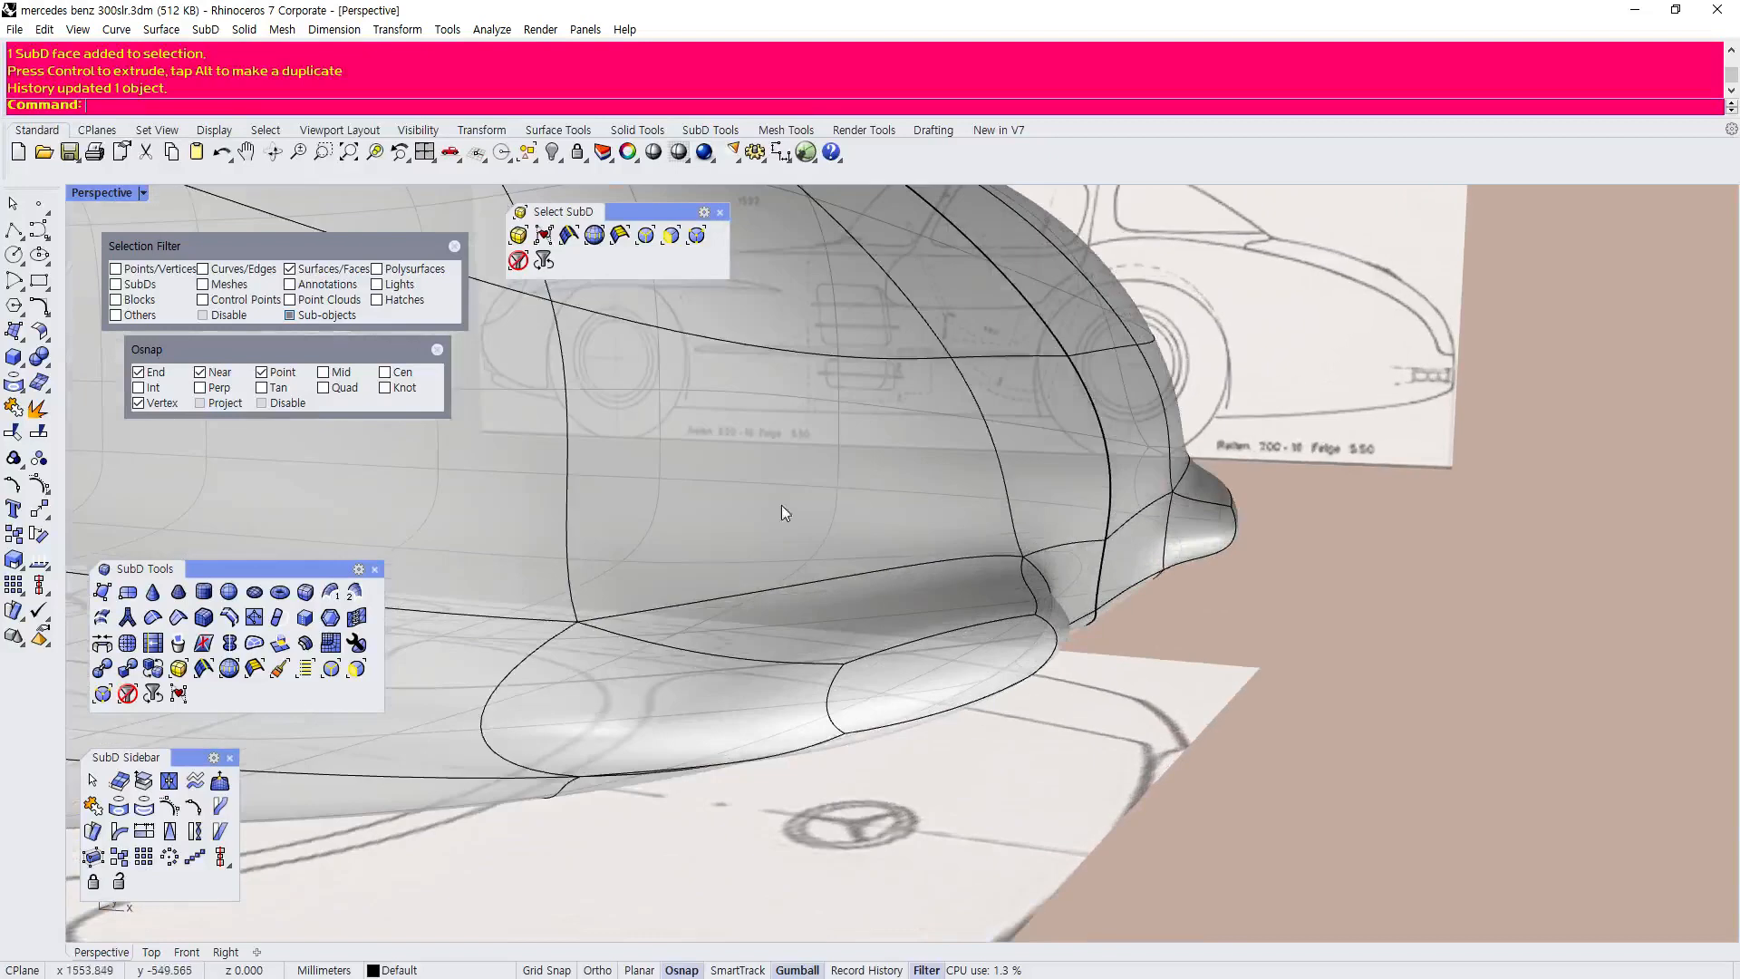
Try to crease all edges around the rear bumper strip's end face.
{"action": "left_click_drag", "start_coordinate": [249, 564], "coordinate": [331, 525]}
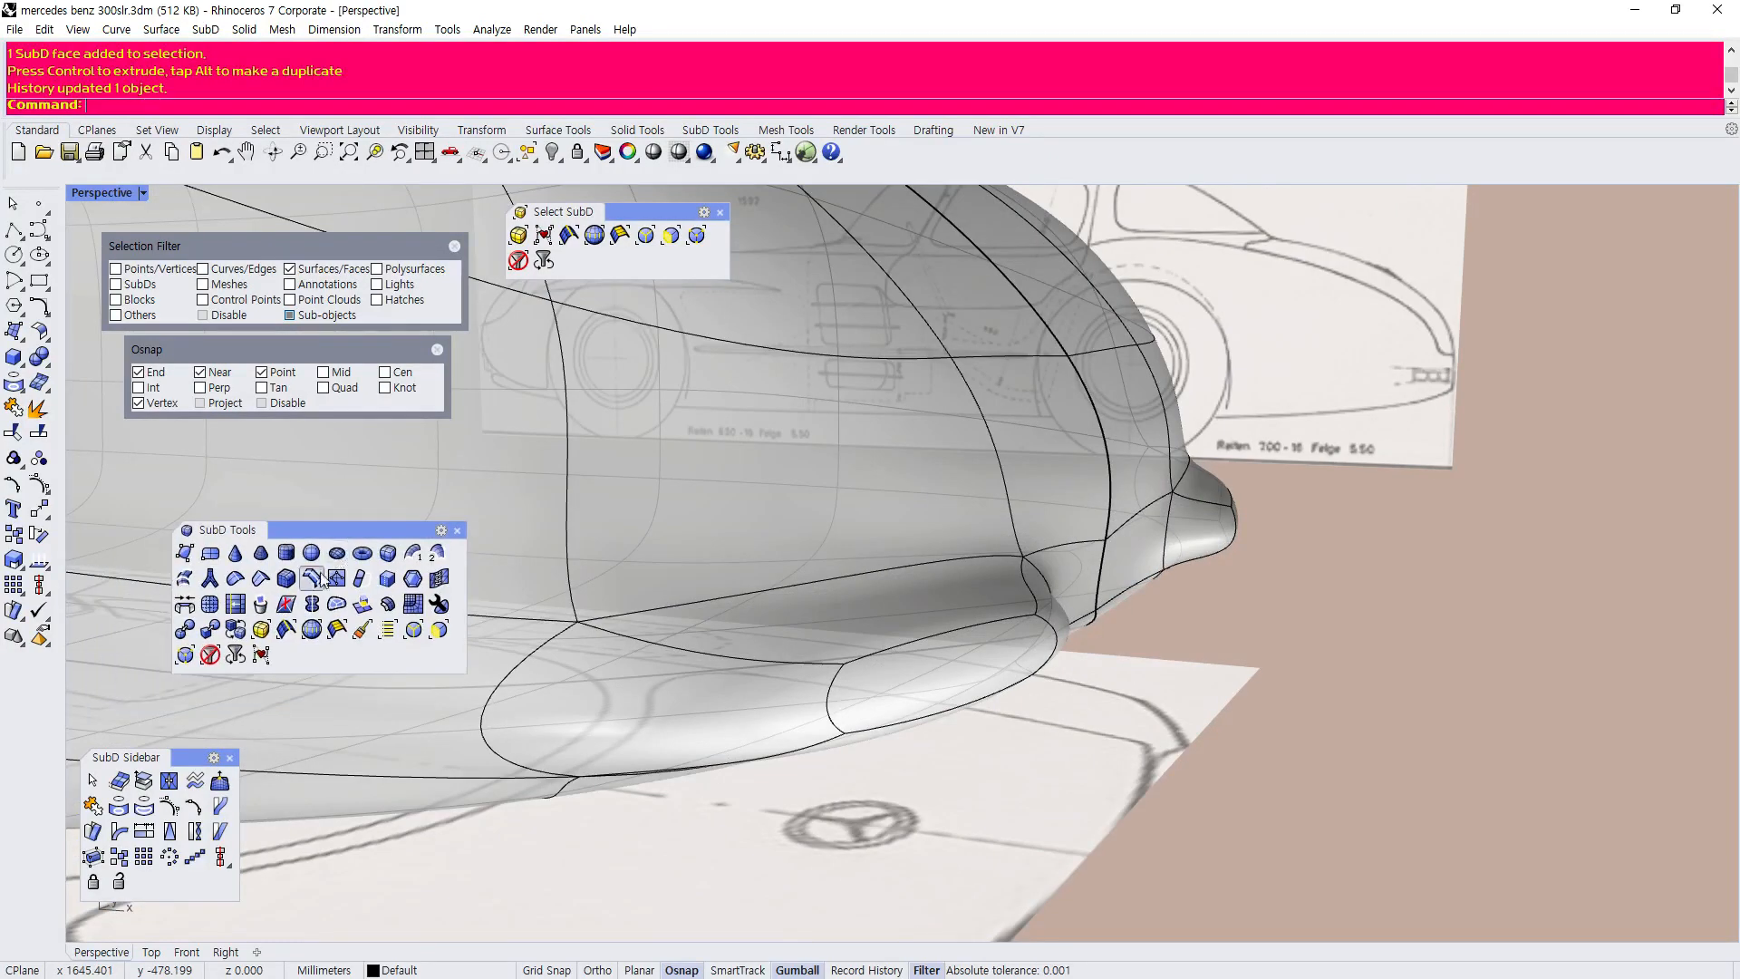
{"action": "left_click", "coordinate": [260, 580]}
{"action": "scroll", "coordinate": [806, 625], "scroll_direction": "up", "scroll_amount": 2}
{"action": "left_click", "coordinate": [914, 692]}
{"action": "left_click", "coordinate": [866, 721]}
{"action": "scroll", "coordinate": [848, 734], "scroll_direction": "down", "scroll_amount": 2}
{"action": "right_click_drag", "start_coordinate": [870, 767], "coordinate": [780, 521]}
{"action": "key", "text": "Return"}
{"action": "scroll", "coordinate": [712, 535], "scroll_direction": "up", "scroll_amount": 3}
{"action": "left_click", "coordinate": [727, 512]}
{"action": "left_click", "coordinate": [765, 479]}
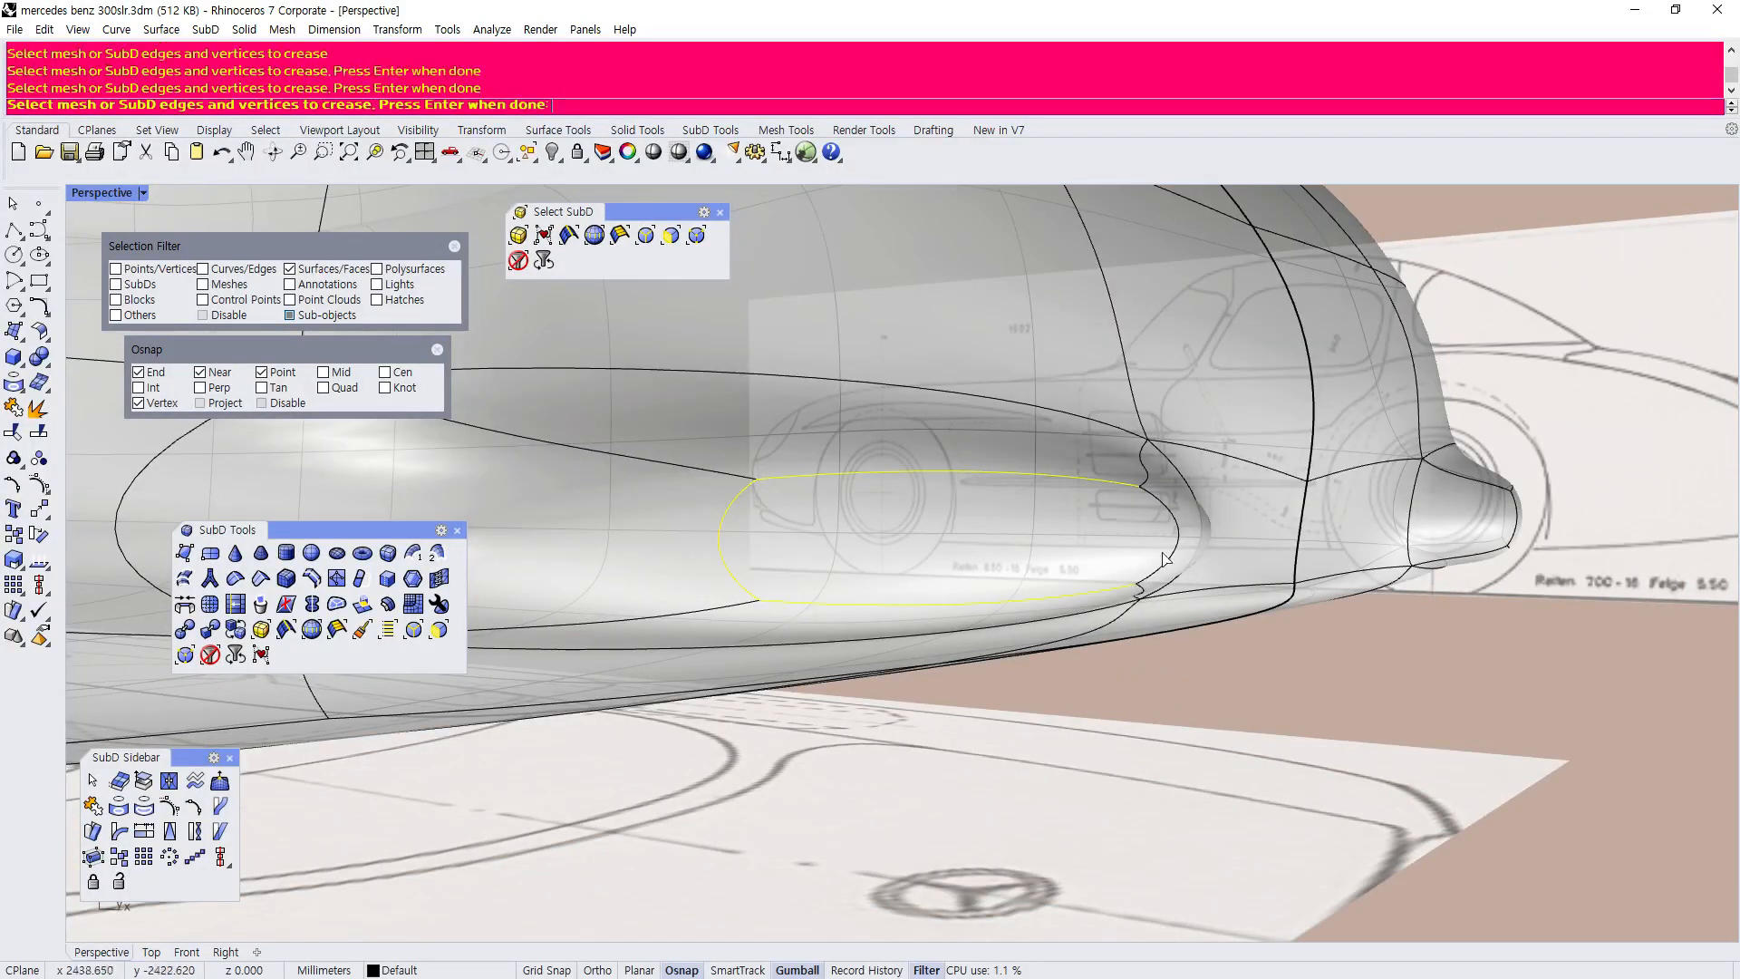
{"action": "key", "text": "Return"}
{"action": "scroll", "coordinate": [973, 499], "scroll_direction": "down", "scroll_amount": 3}
{"action": "right_click_drag", "start_coordinate": [973, 498], "coordinate": [1110, 760]}
{"action": "scroll", "coordinate": [627, 670], "scroll_direction": "up", "scroll_amount": 5}
{"action": "scroll", "coordinate": [730, 595], "scroll_direction": "down", "scroll_amount": 5}
{"action": "scroll", "coordinate": [749, 571], "scroll_direction": "up", "scroll_amount": 2}
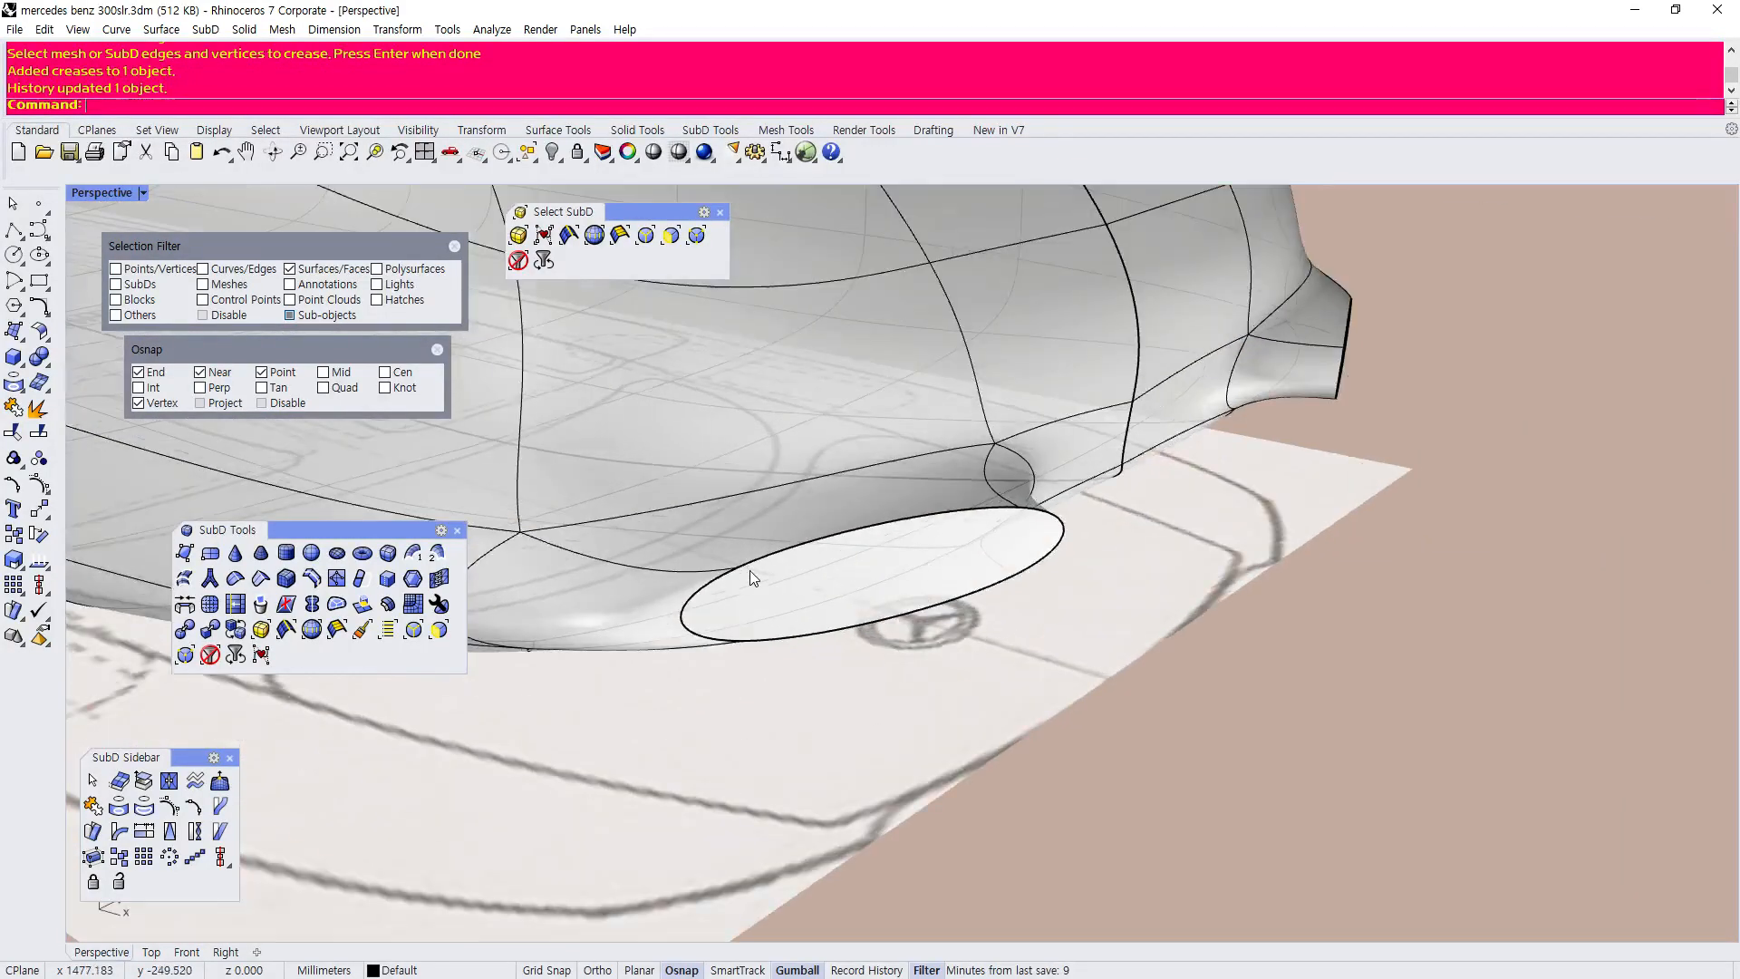
Check the tail against the reference photo and undo the crease around the bumper strip's end face.
{"action": "left_click_drag", "start_coordinate": [0, 163], "coordinate": [603, 66]}
{"action": "key", "text": "alt+Tab"}
{"action": "scroll", "coordinate": [815, 633], "scroll_direction": "down", "scroll_amount": 5}
{"action": "mouse_move", "coordinate": [882, 641]}
{"action": "right_mouse_down"}
{"action": "mouse_move", "coordinate": [756, 626]}
{"action": "mouse_move", "coordinate": [1042, 505]}
{"action": "mouse_move", "coordinate": [824, 633]}
{"action": "mouse_move", "coordinate": [902, 625]}
{"action": "right_mouse_up"}
{"action": "key", "text": "ctrl+z"}
Move the rear bumper strip's end face along the car's length and clear the selection.
{"action": "right_click_drag", "start_coordinate": [1127, 576], "coordinate": [917, 559]}
{"action": "left_click", "coordinate": [859, 612]}
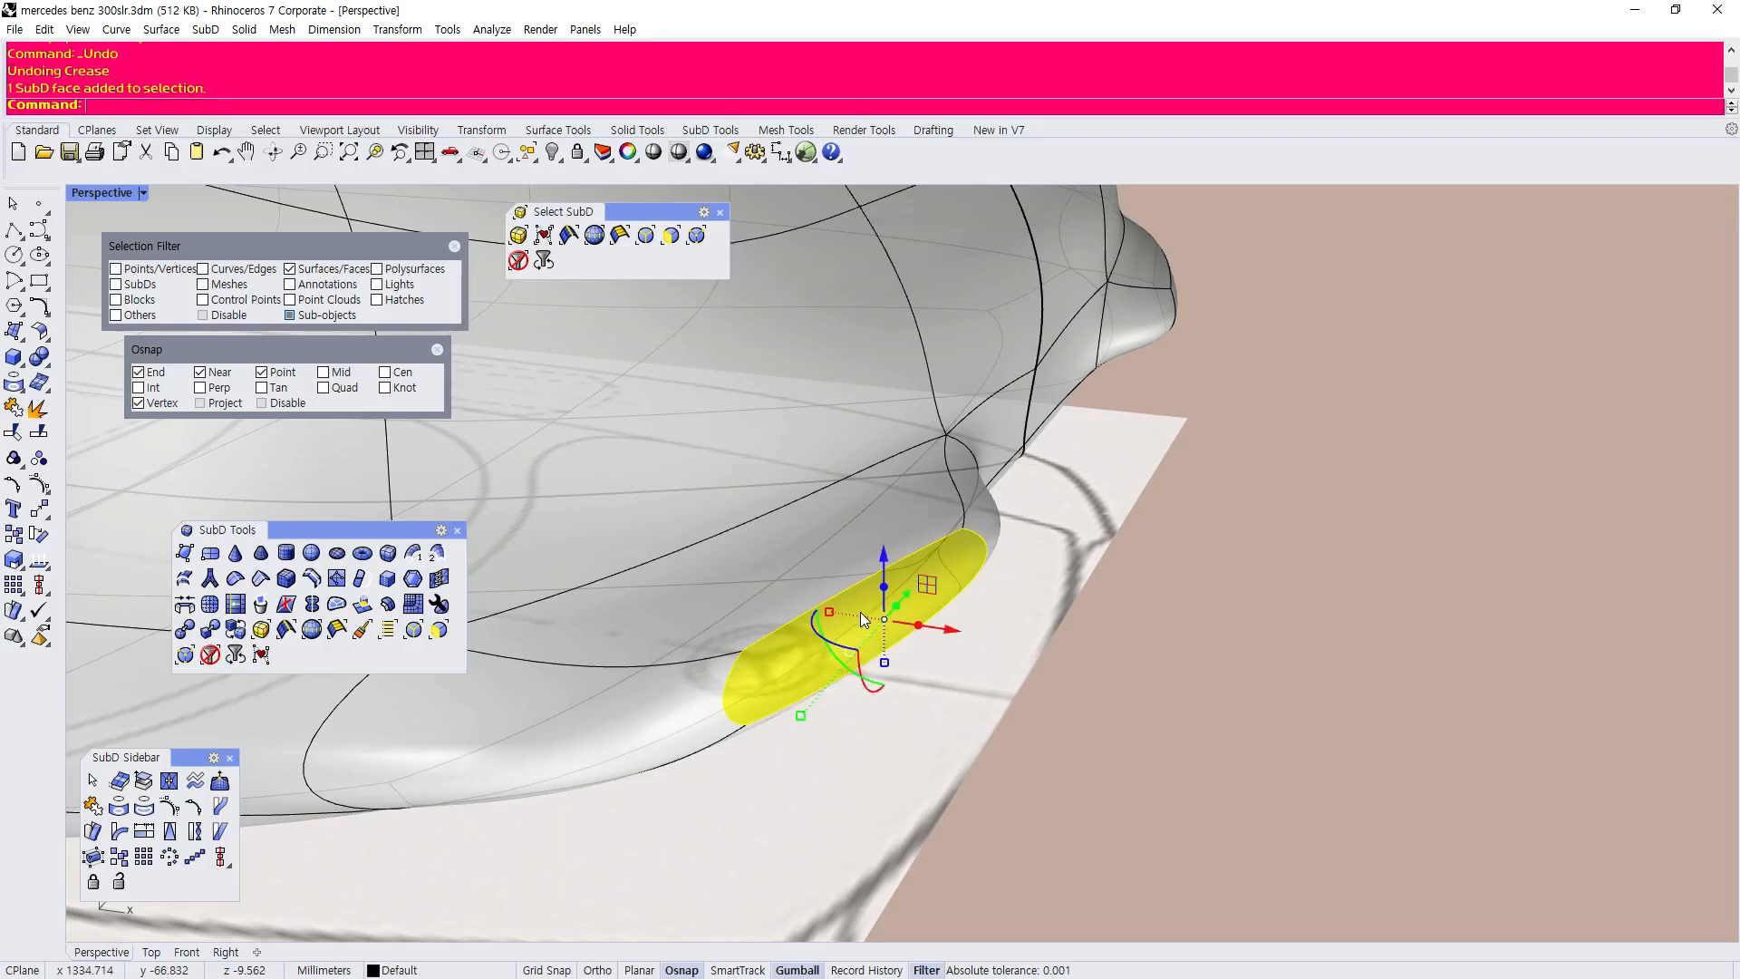
{"action": "left_click_drag", "start_coordinate": [937, 637], "coordinate": [1030, 509]}
{"action": "right_click_drag", "start_coordinate": [1030, 509], "coordinate": [856, 659]}
{"action": "left_click", "coordinate": [1053, 666]}
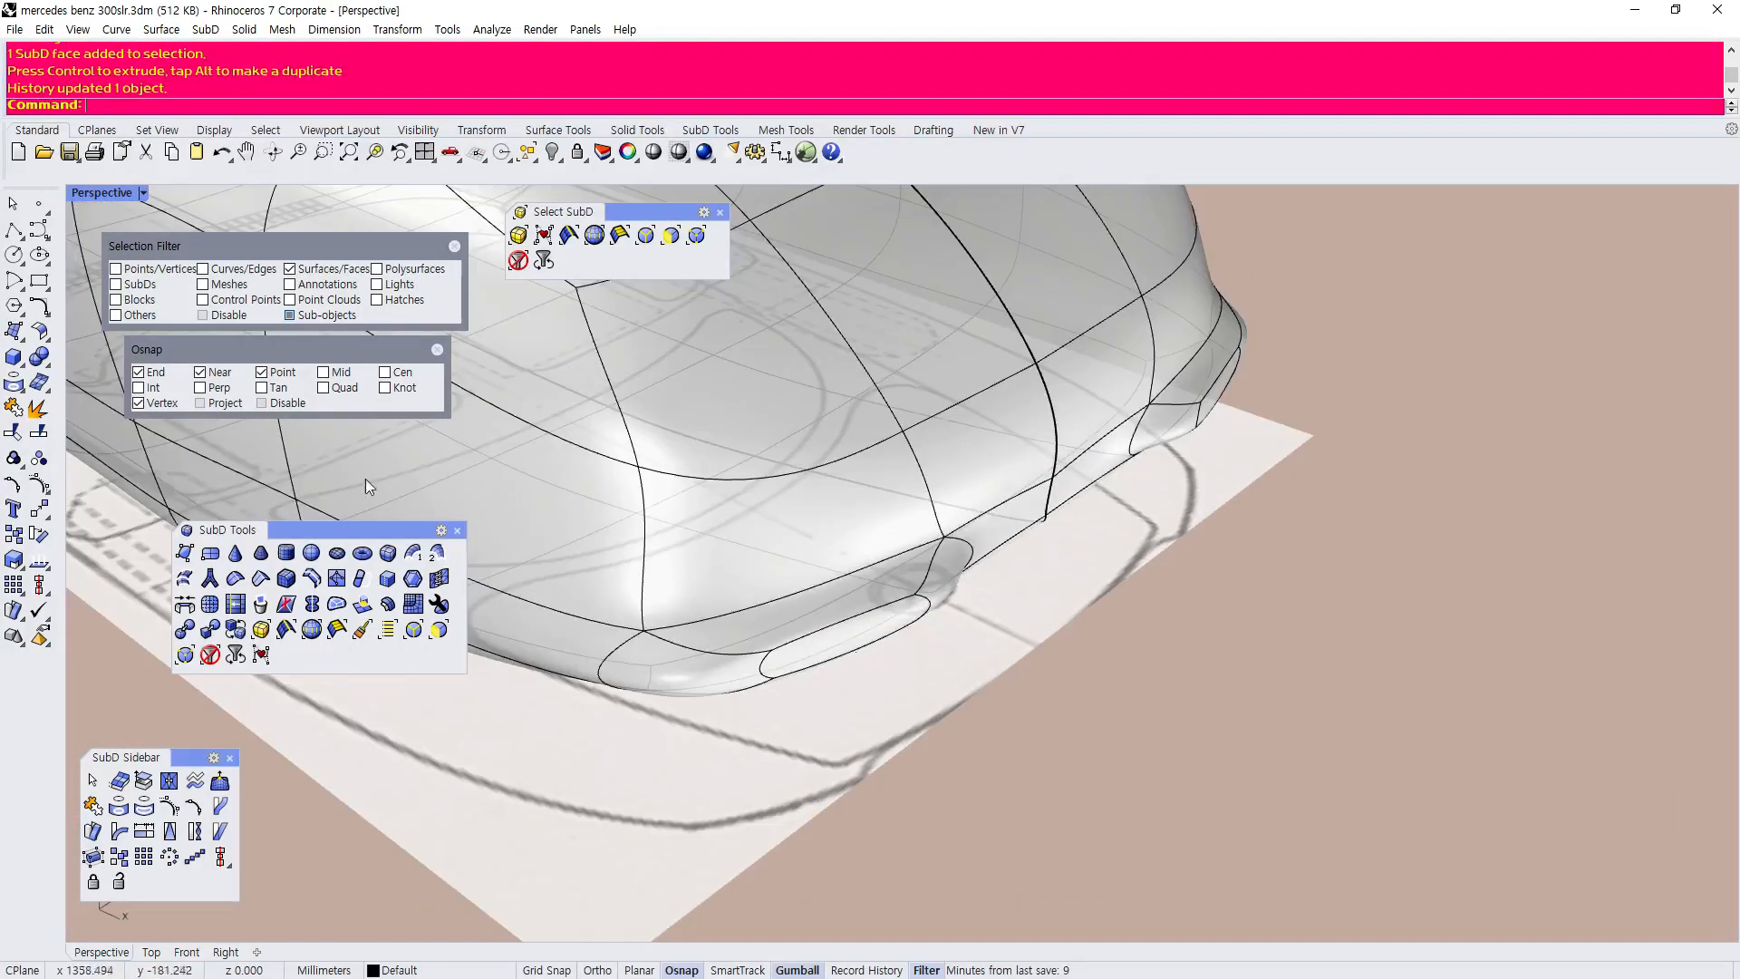
Consult the rear three-quarter reference photo and crease the rear bumper strip's upper edge at the corner.
{"action": "left_click_drag", "start_coordinate": [0, 38], "coordinate": [1113, 40]}
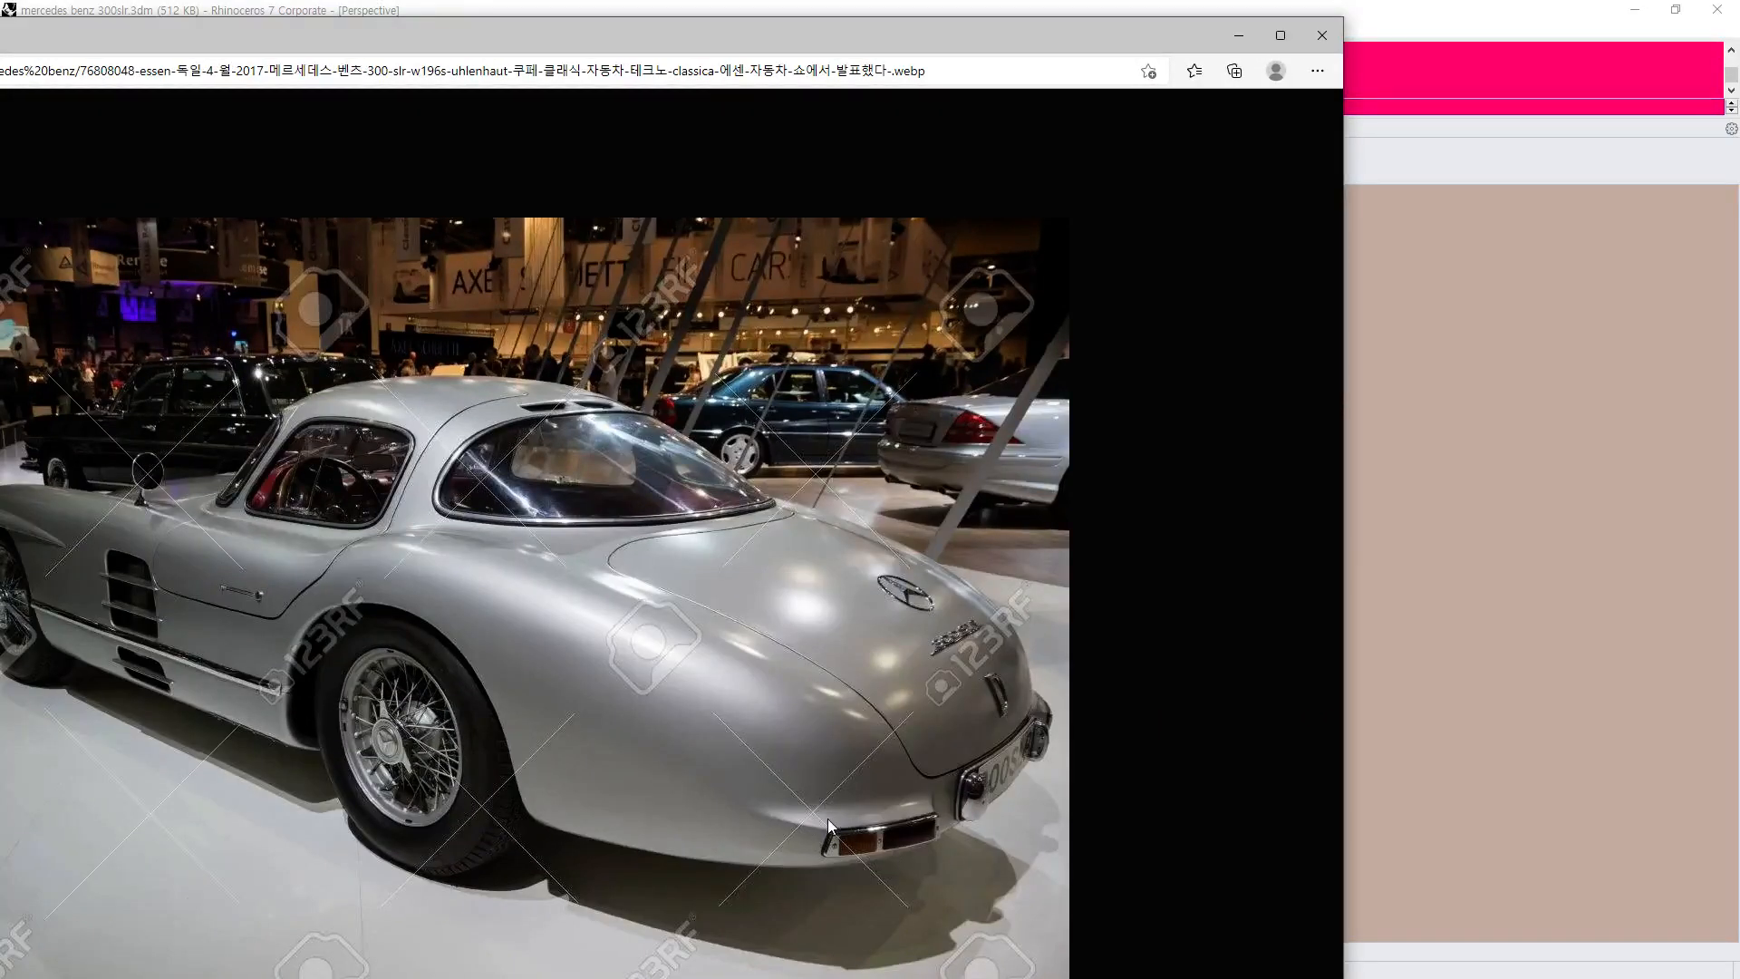
{"action": "left_click", "coordinate": [944, 9]}
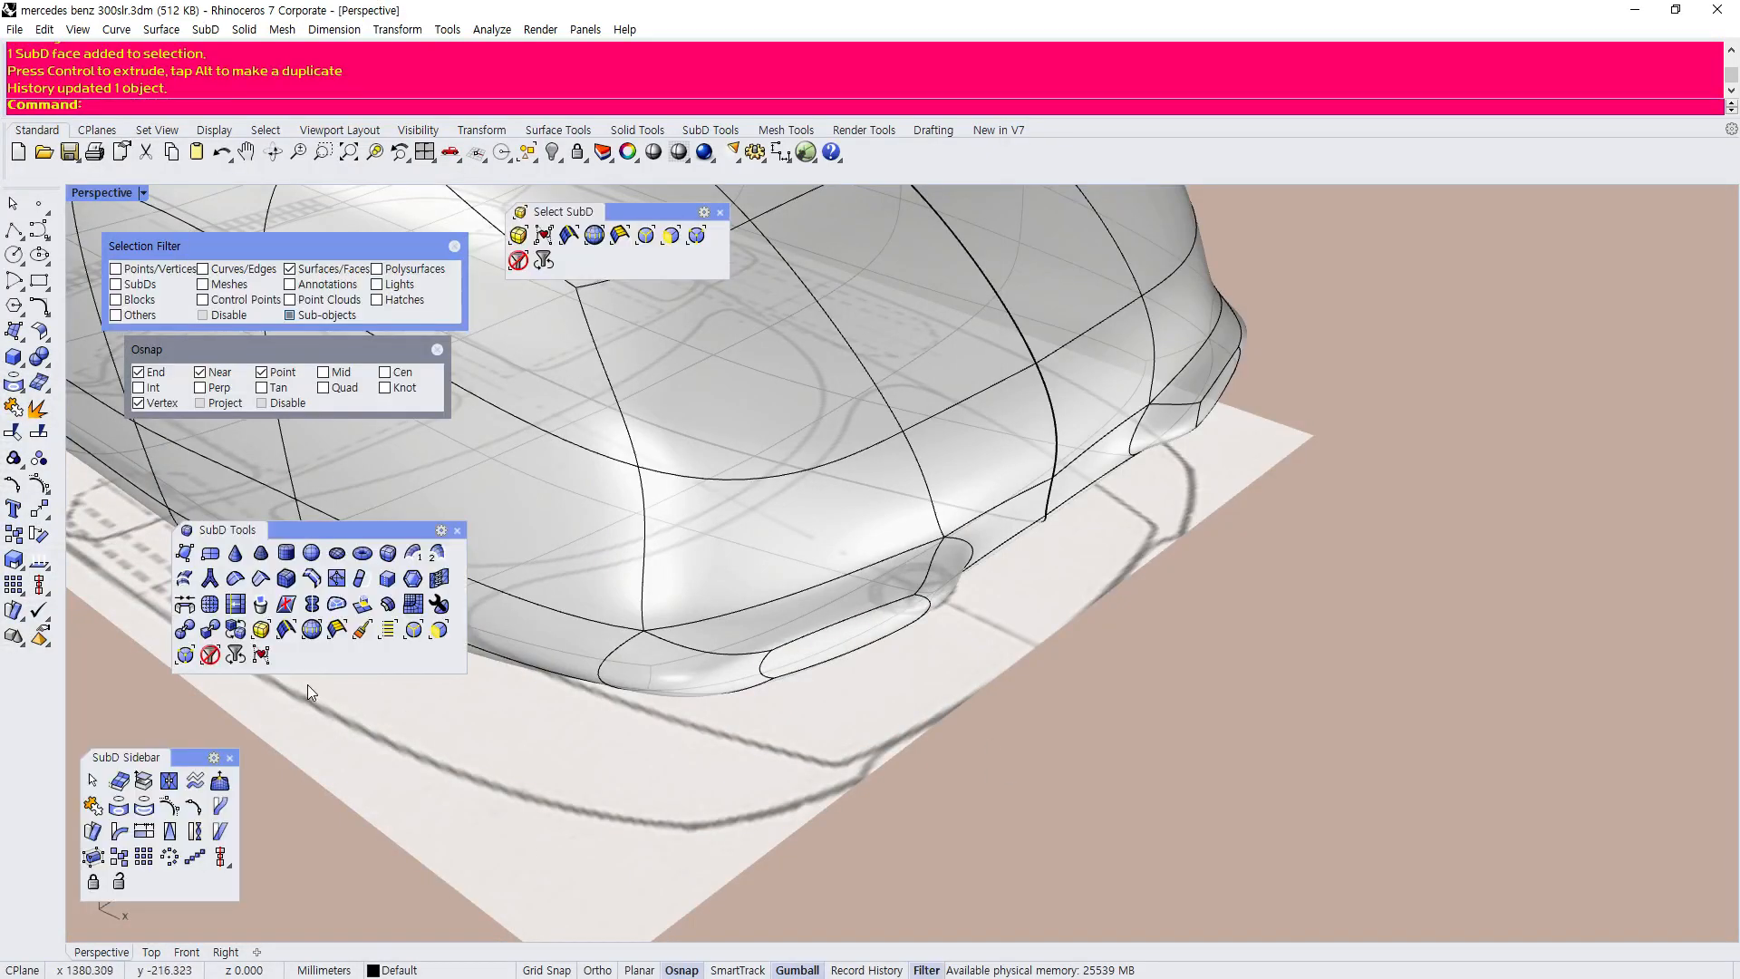
{"action": "left_click", "coordinate": [260, 578]}
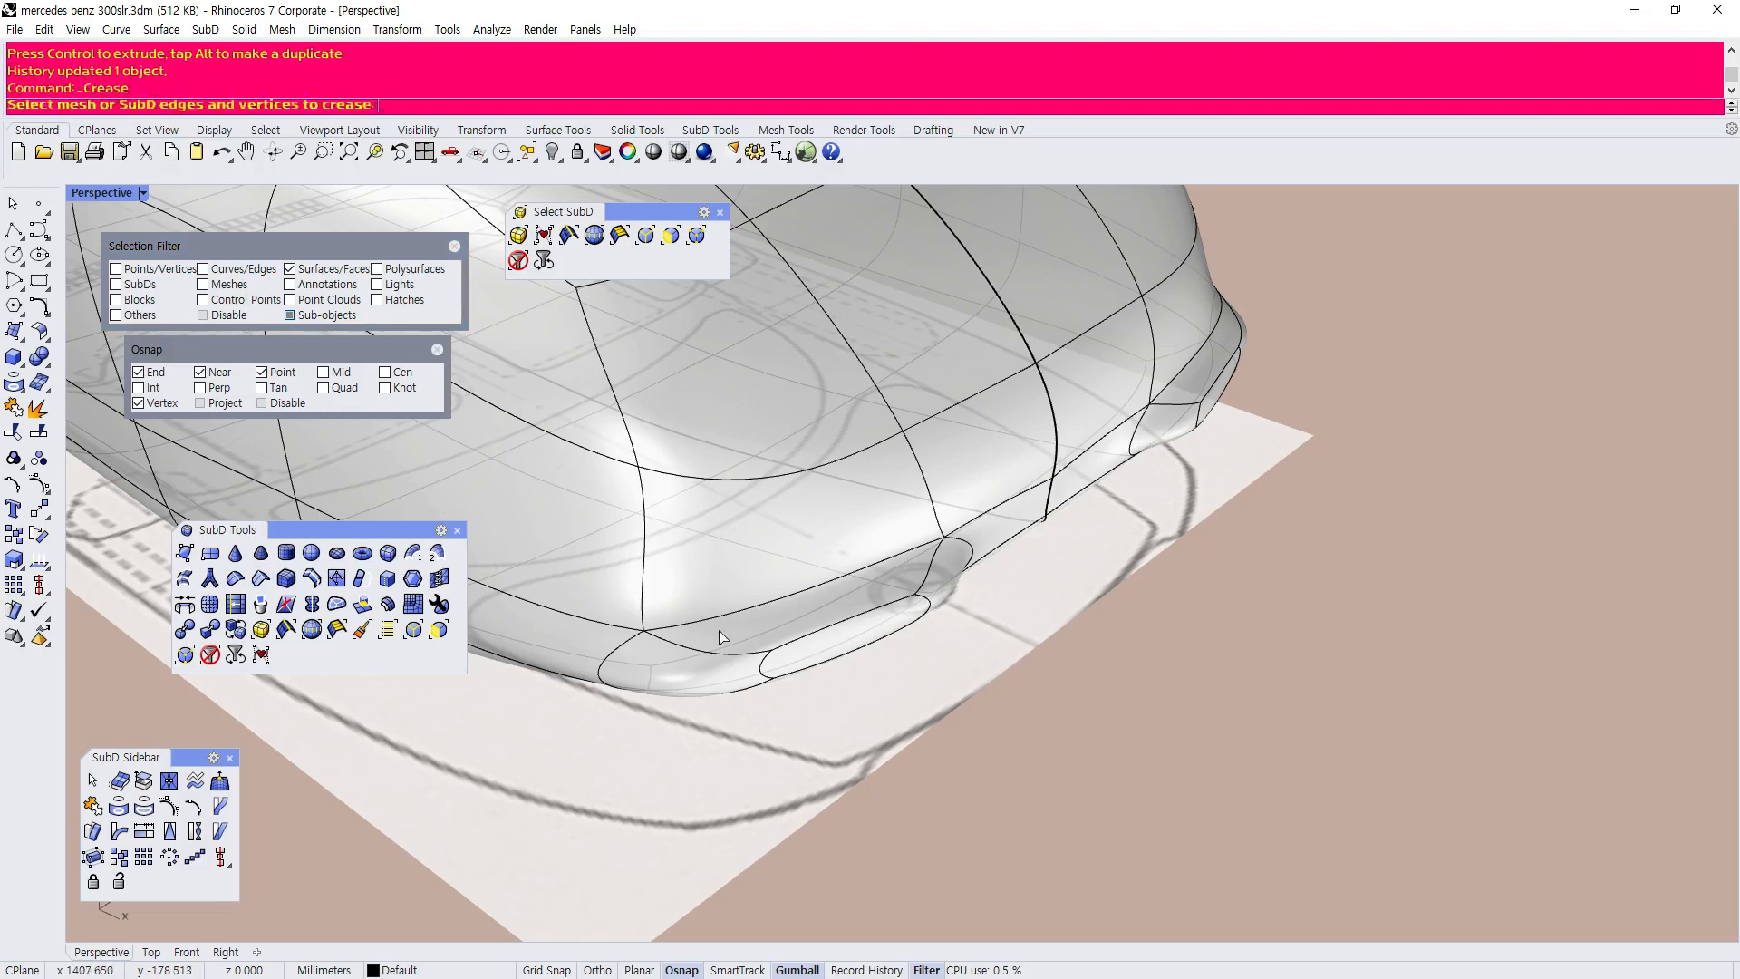
{"action": "key", "text": "Return"}
{"action": "right_click_drag", "start_coordinate": [731, 653], "coordinate": [680, 781]}
{"action": "scroll", "coordinate": [797, 681], "scroll_direction": "up", "scroll_amount": 3}
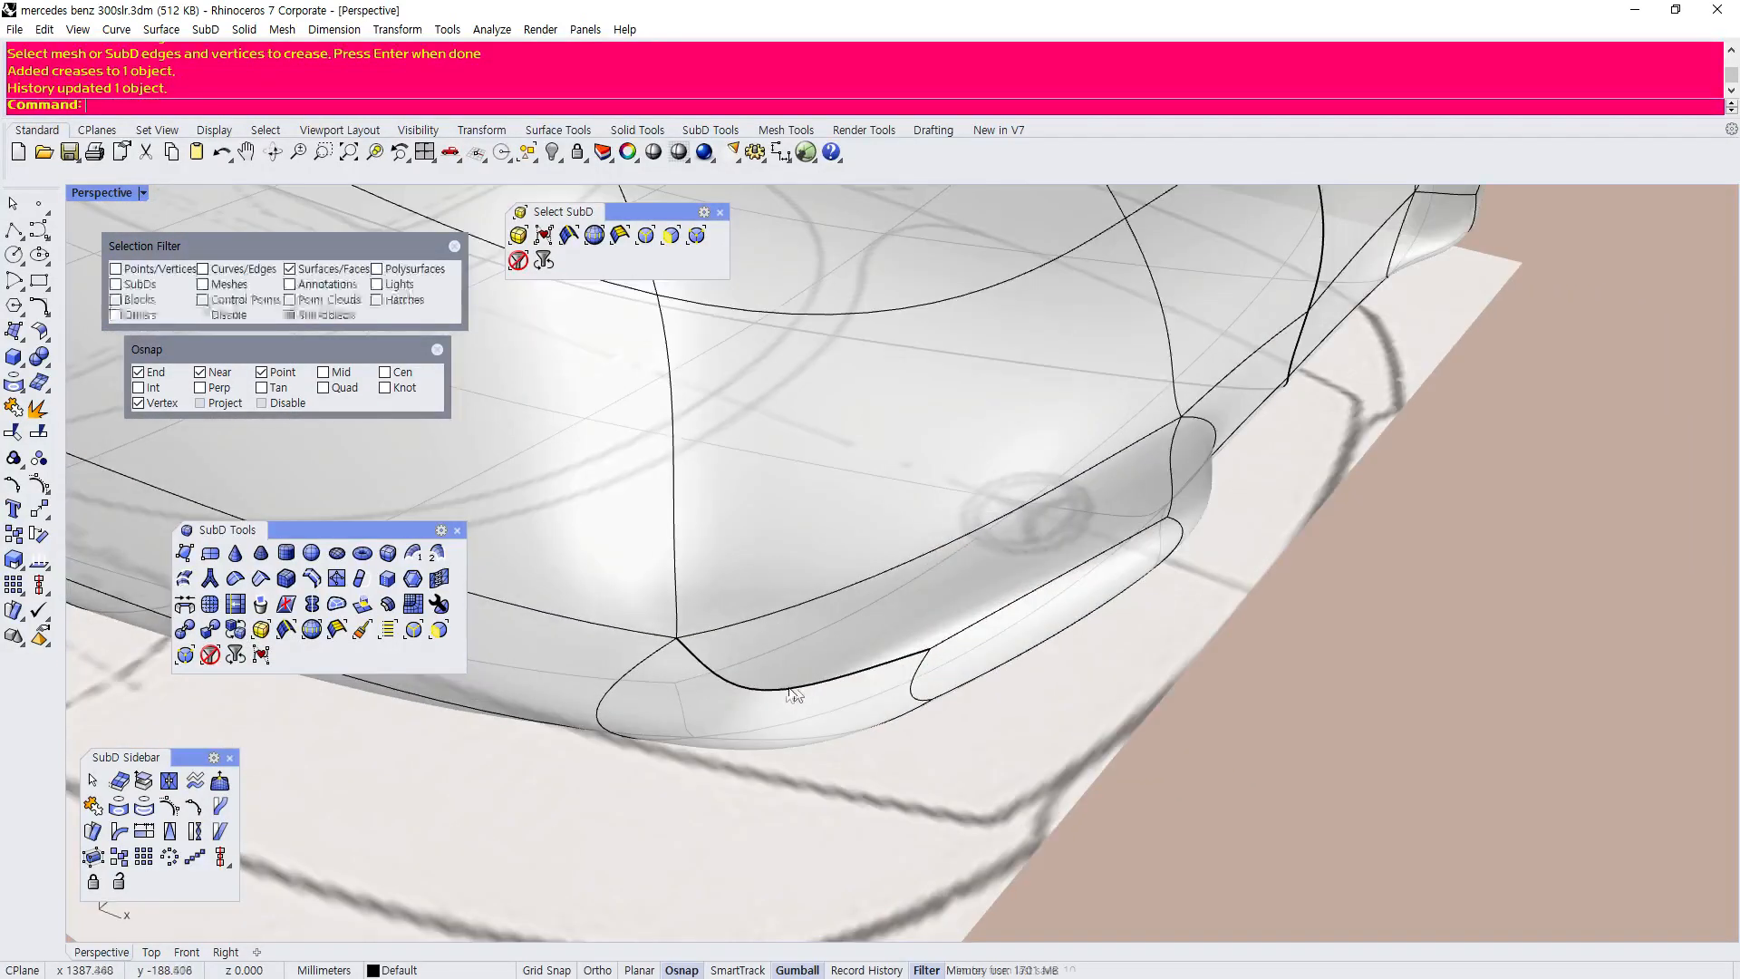
{"action": "scroll", "coordinate": [786, 688], "scroll_direction": "down", "scroll_amount": 2}
{"action": "mouse_move", "coordinate": [754, 714]}
{"action": "right_mouse_down"}
{"action": "mouse_move", "coordinate": [824, 705]}
{"action": "mouse_move", "coordinate": [759, 686]}
{"action": "right_mouse_up"}
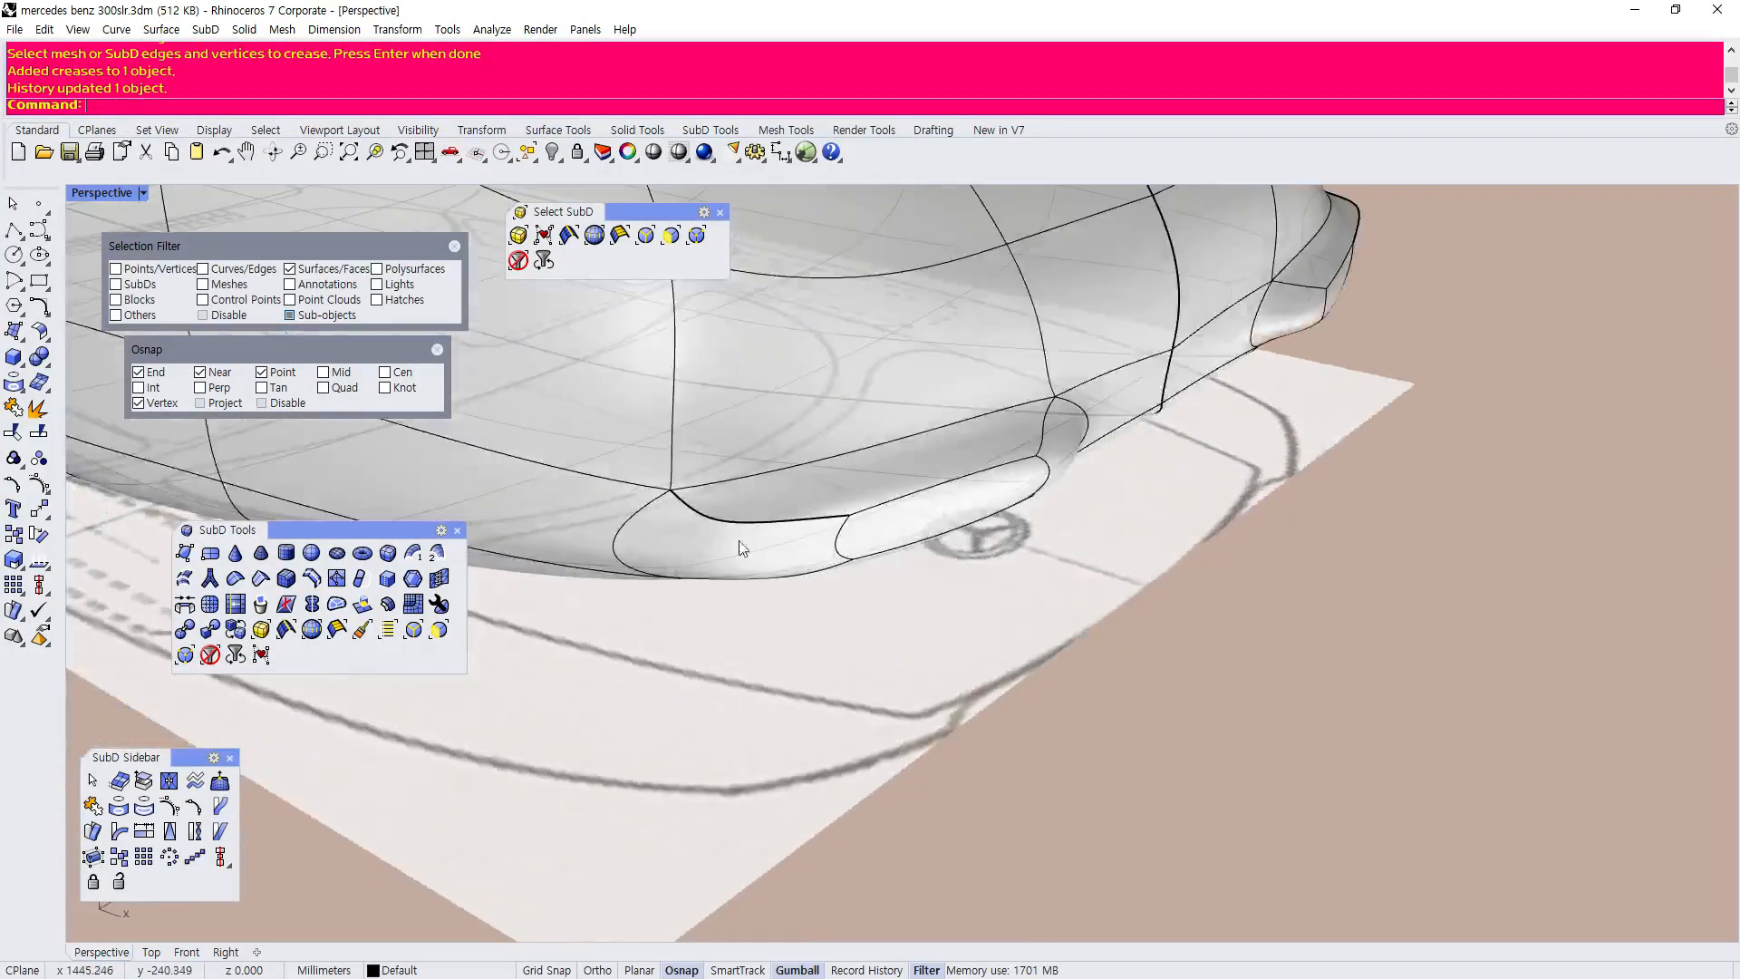
Try to move the bumper strip's creased upper edge across the car's width with selection restricted to edges, and undo it.
{"action": "left_click", "coordinate": [622, 236]}
{"action": "left_click", "coordinate": [762, 524]}
{"action": "left_click_drag", "start_coordinate": [787, 509], "coordinate": [826, 493]}
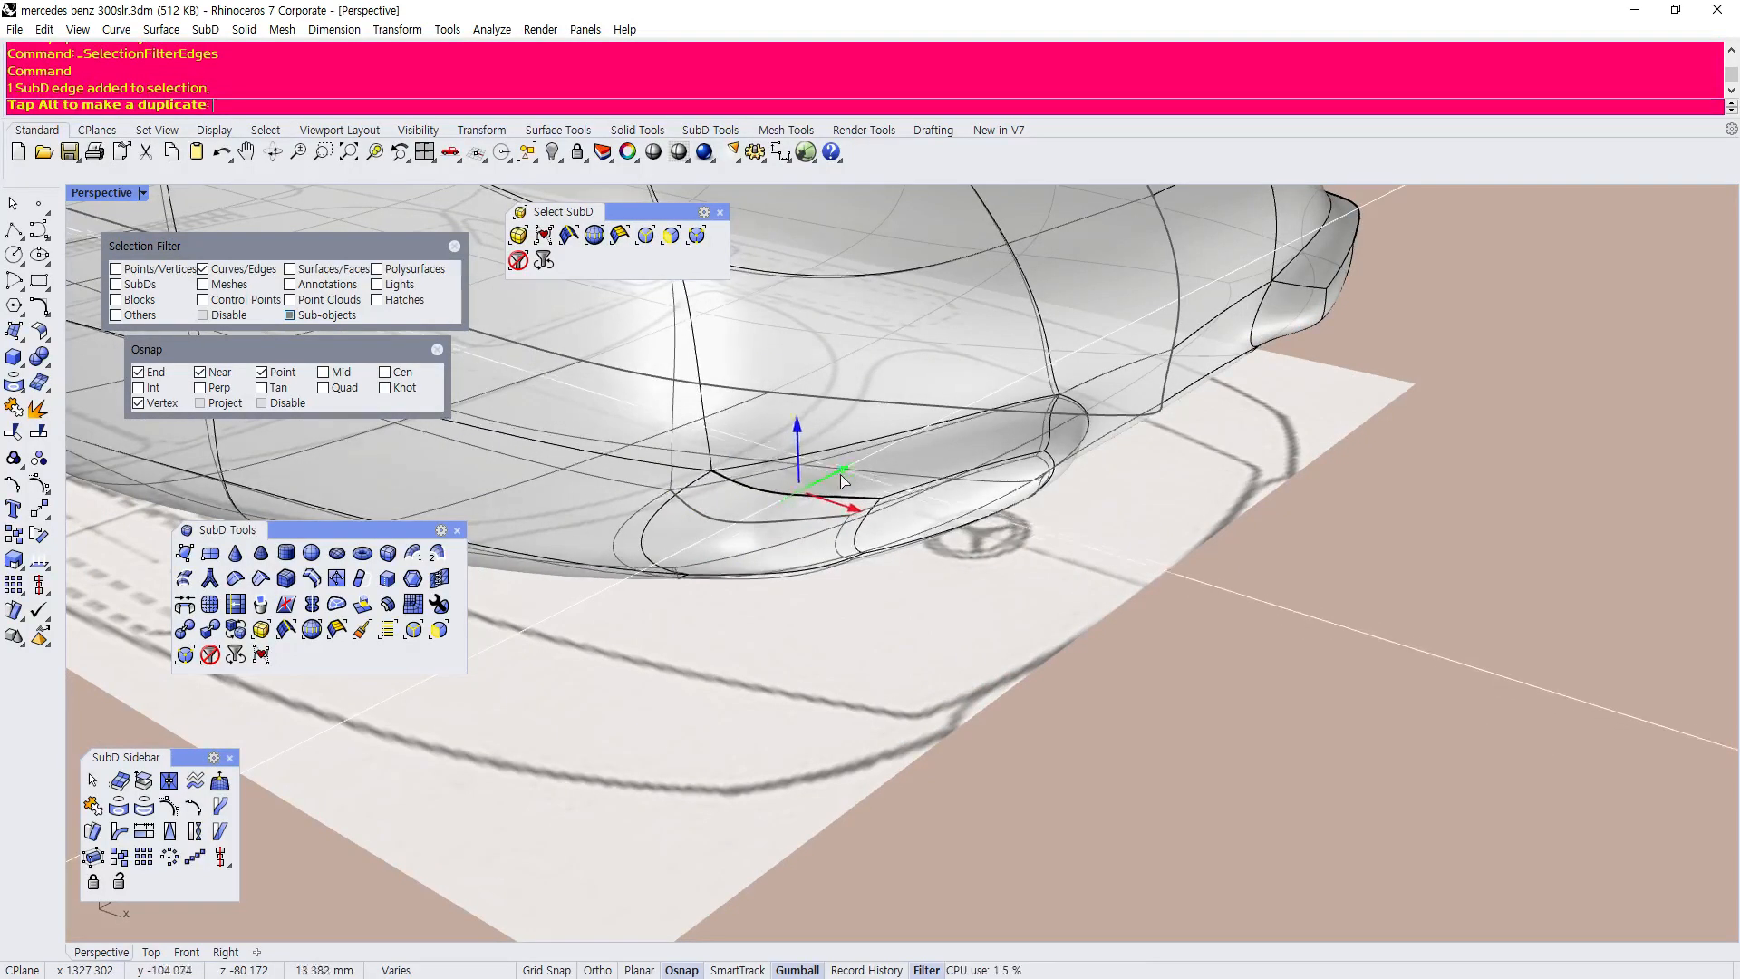
{"action": "right_click_drag", "start_coordinate": [1269, 660], "coordinate": [944, 557]}
{"action": "key", "text": "ctrl+z"}
{"action": "key", "text": "ctrl+z"}
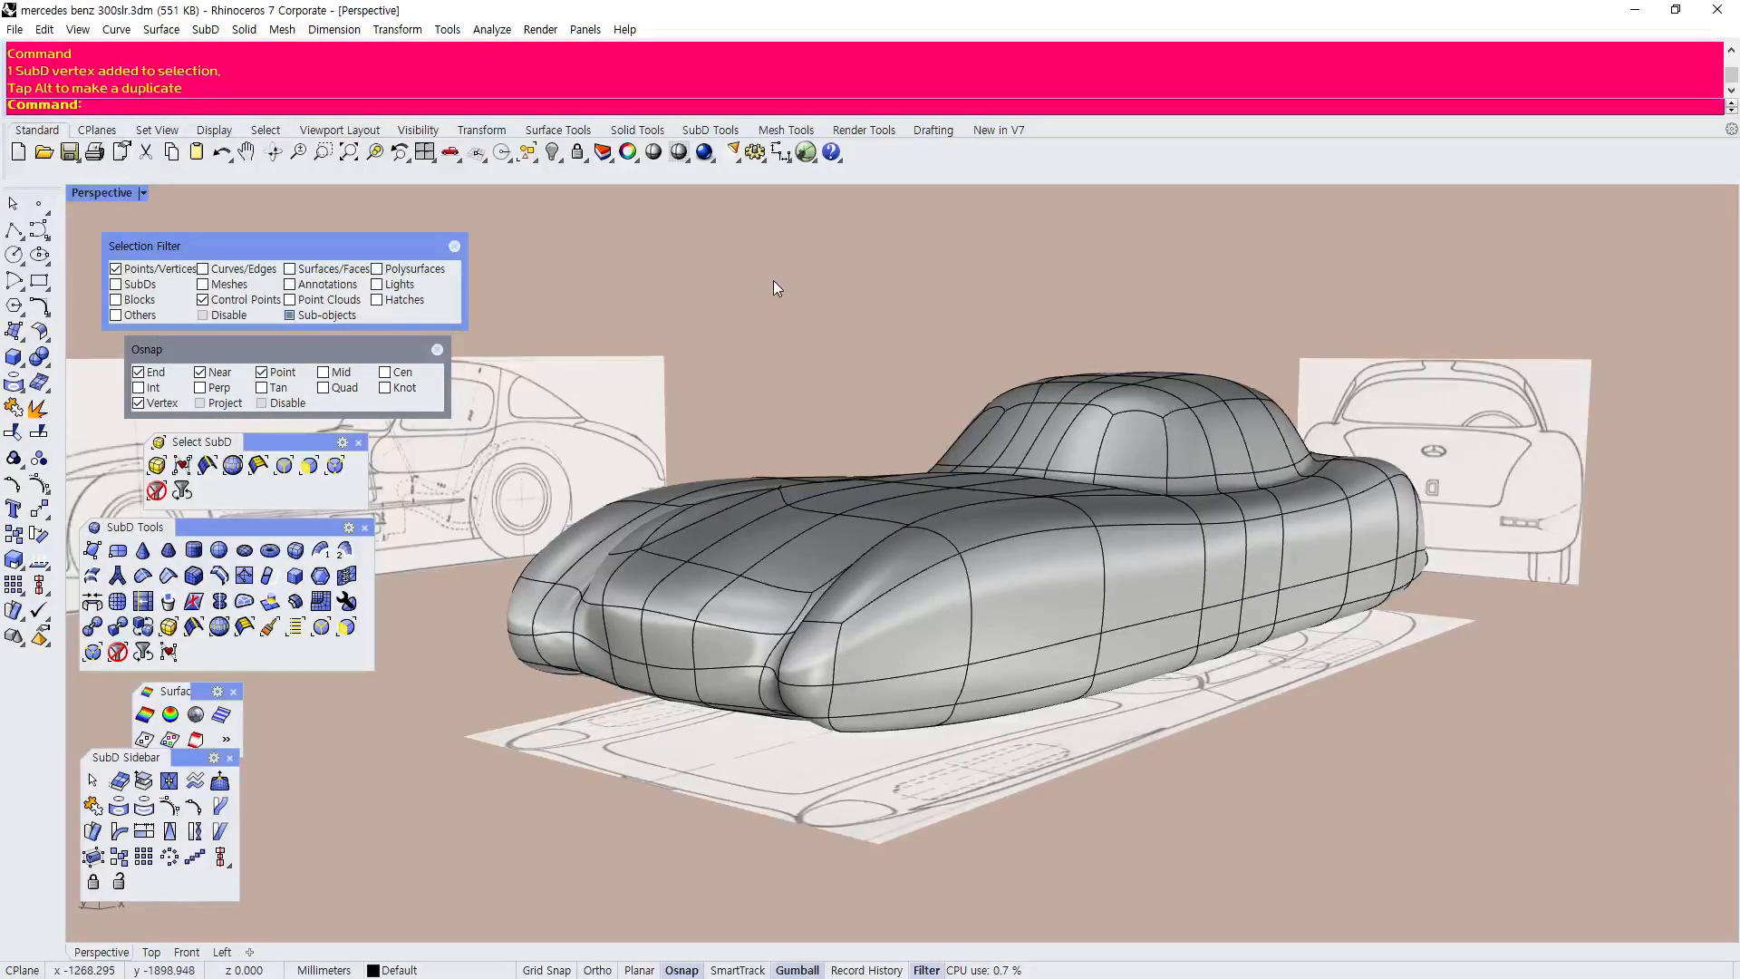
Disable the selection filter, select the whole car body SubD and apply Zebra analysis to it.
{"action": "scroll", "coordinate": [774, 280], "scroll_direction": "down", "scroll_amount": 5}
{"action": "right_click_drag", "start_coordinate": [775, 302], "coordinate": [843, 329]}
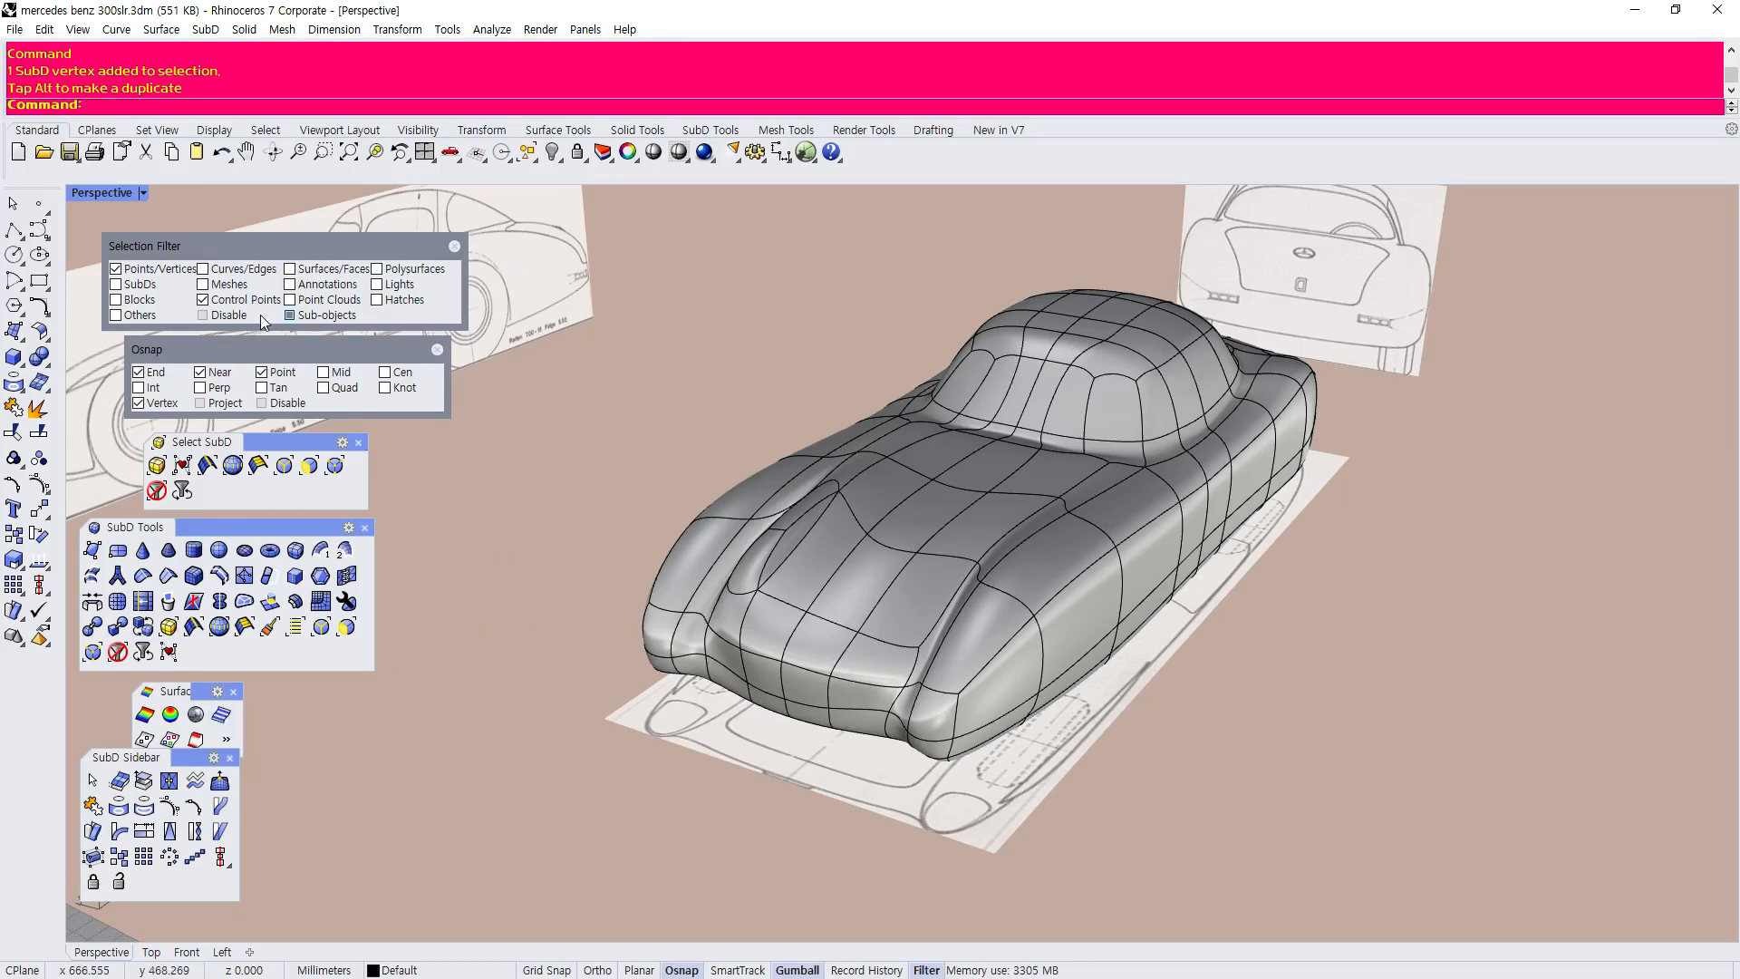
{"action": "left_click", "coordinate": [203, 315]}
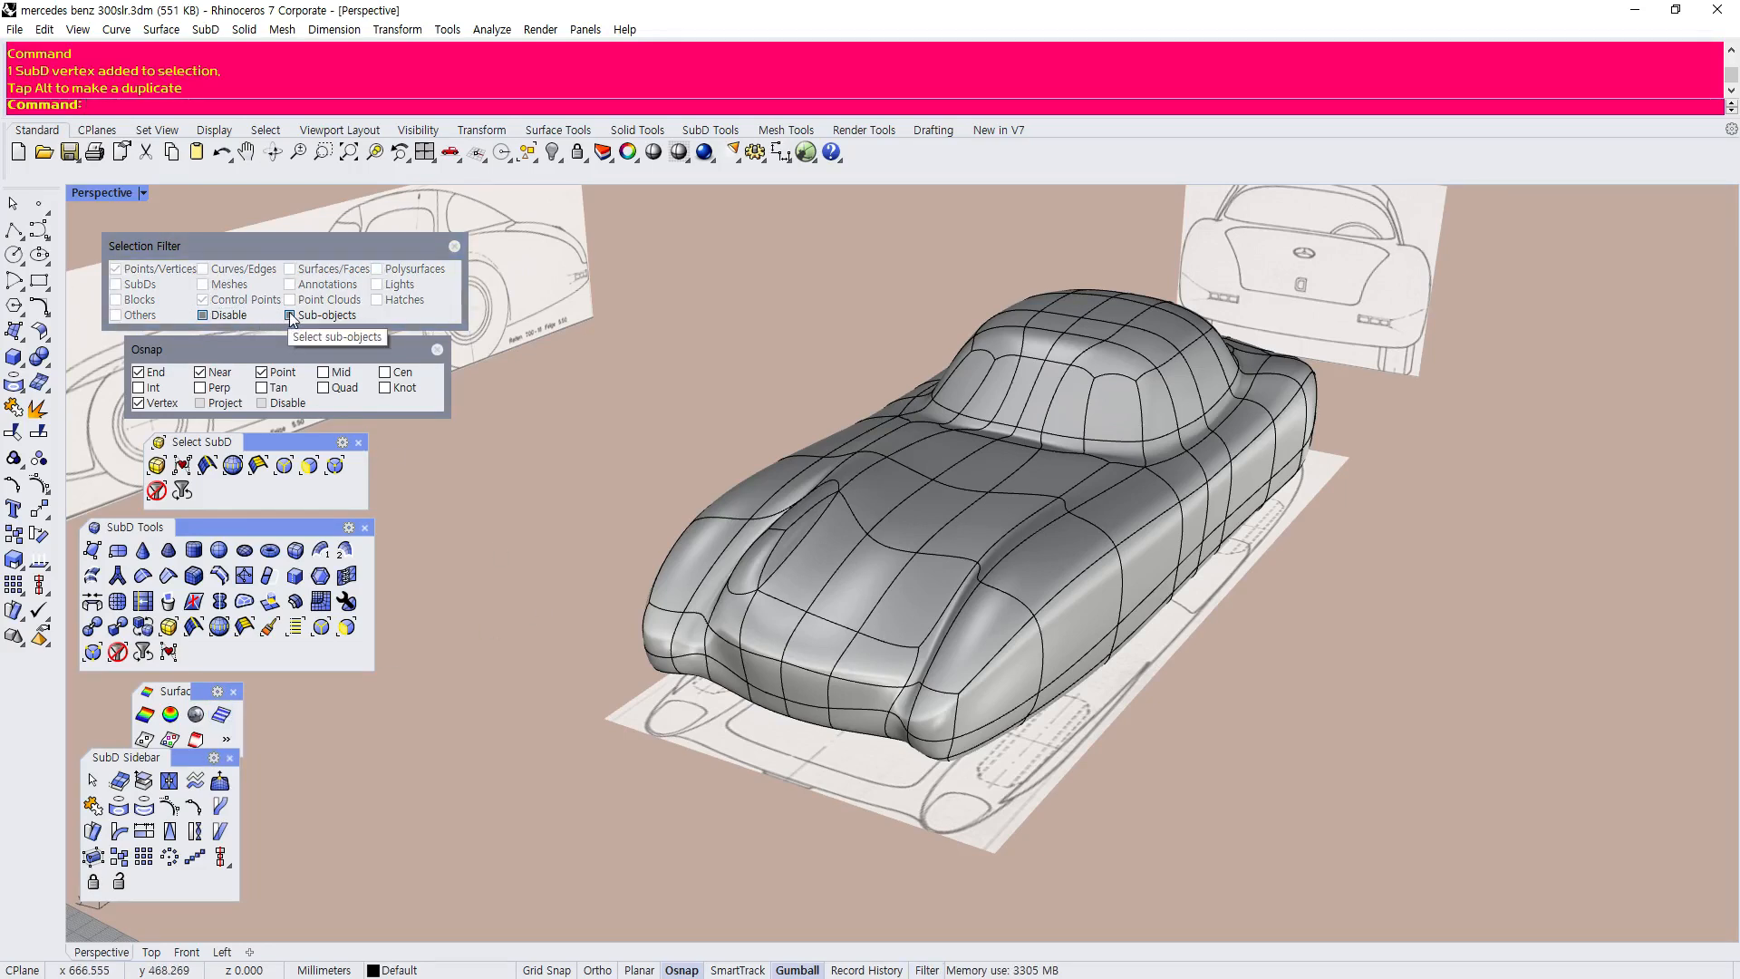
{"action": "scroll", "coordinate": [845, 591], "scroll_direction": "up", "scroll_amount": 2}
{"action": "scroll", "coordinate": [845, 591], "scroll_direction": "down", "scroll_amount": 2}
{"action": "right_click_drag", "start_coordinate": [844, 591], "coordinate": [790, 500]}
{"action": "left_click", "coordinate": [809, 487]}
{"action": "scroll", "coordinate": [1084, 390], "scroll_direction": "up", "scroll_amount": 2}
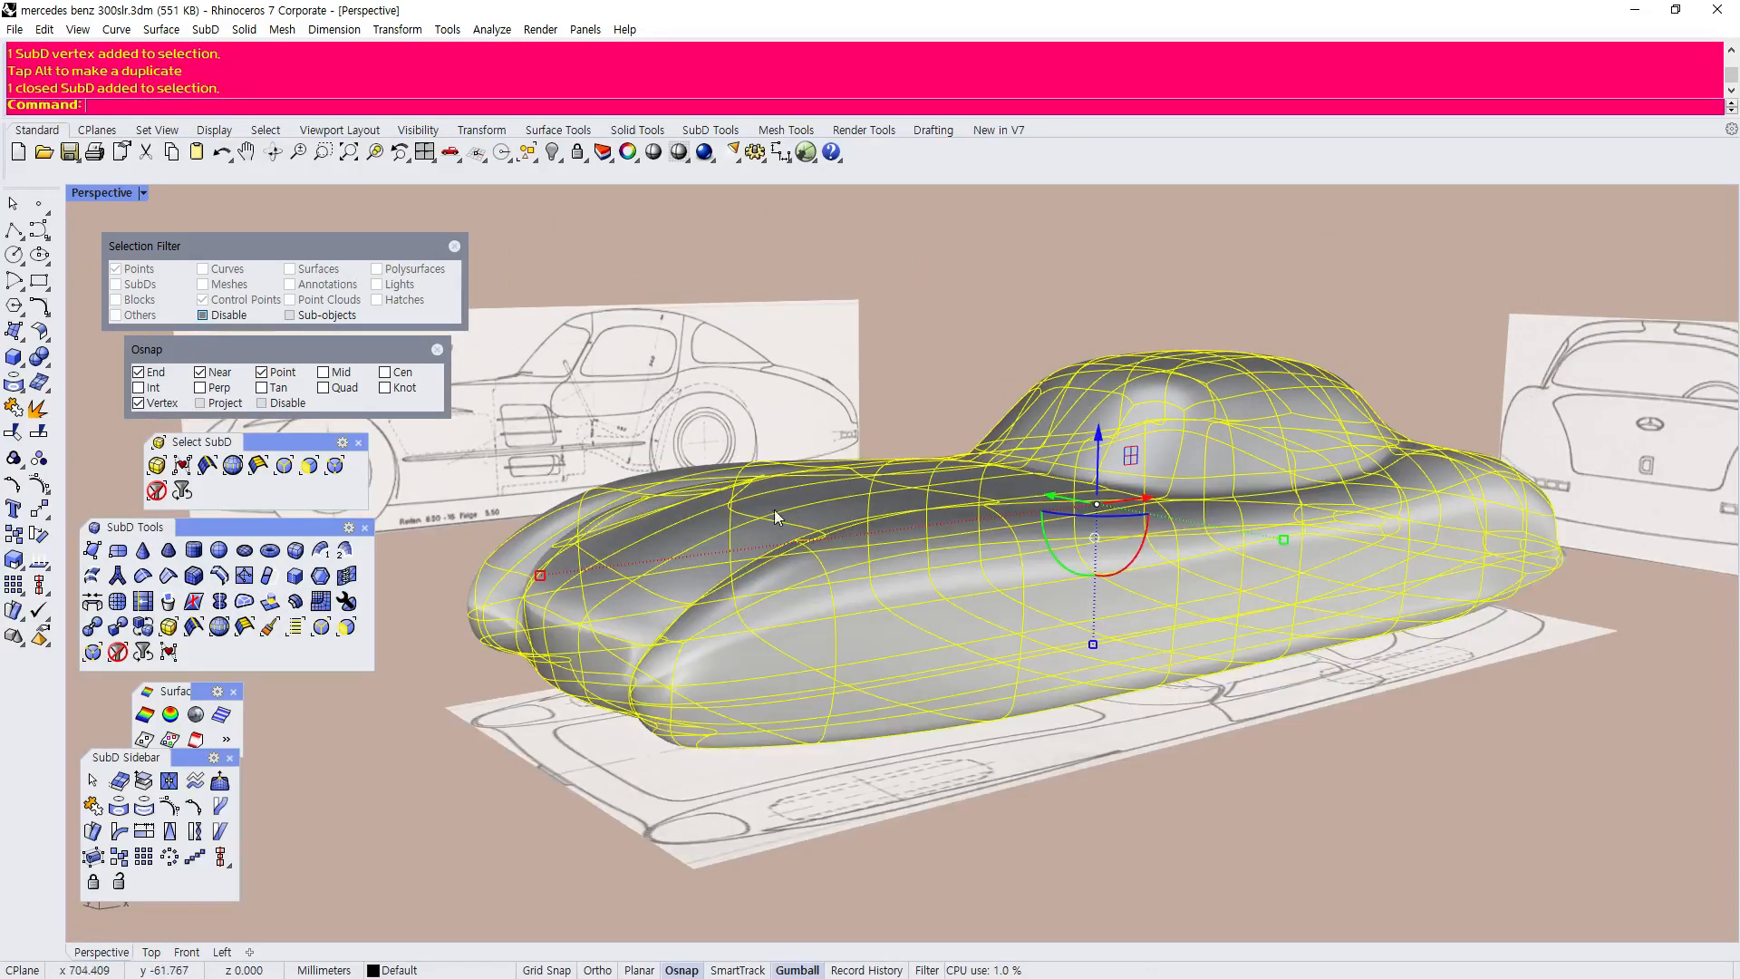
{"action": "left_click", "coordinate": [220, 718]}
{"action": "left_click", "coordinate": [455, 732]}
{"action": "right_click_drag", "start_coordinate": [1178, 634], "coordinate": [739, 551]}
{"action": "scroll", "coordinate": [739, 551], "scroll_direction": "down", "scroll_amount": 4}
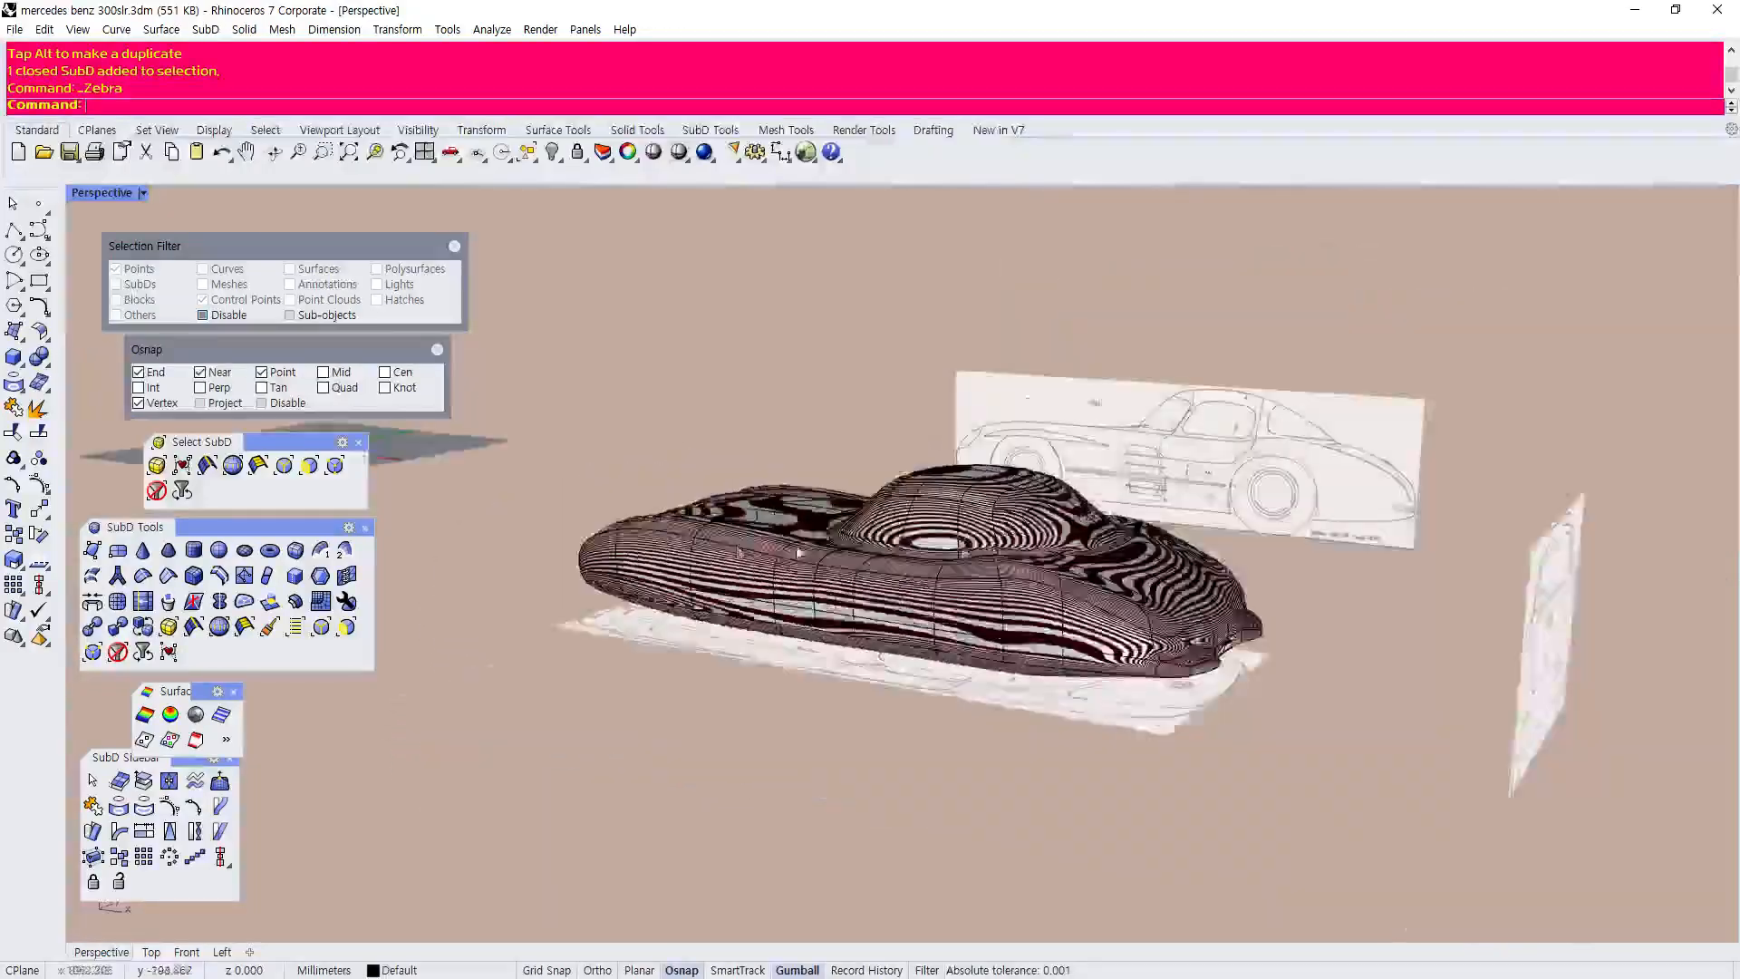
Examine the zebra stripes over the cabin, rear deck and fenders for surface smoothness.
{"action": "scroll", "coordinate": [738, 551], "scroll_direction": "up", "scroll_amount": 10}
{"action": "scroll", "coordinate": [966, 753], "scroll_direction": "down", "scroll_amount": 8}
{"action": "scroll", "coordinate": [966, 752], "scroll_direction": "up", "scroll_amount": 8}
{"action": "scroll", "coordinate": [1042, 780], "scroll_direction": "down", "scroll_amount": 8}
{"action": "scroll", "coordinate": [1129, 803], "scroll_direction": "up", "scroll_amount": 10}
{"action": "scroll", "coordinate": [1128, 804], "scroll_direction": "down", "scroll_amount": 8}
{"action": "scroll", "coordinate": [1020, 750], "scroll_direction": "up", "scroll_amount": 10}
{"action": "scroll", "coordinate": [1019, 750], "scroll_direction": "down", "scroll_amount": 6}
{"action": "scroll", "coordinate": [1019, 750], "scroll_direction": "up", "scroll_amount": 4}
{"action": "scroll", "coordinate": [923, 673], "scroll_direction": "up", "scroll_amount": 6}
{"action": "scroll", "coordinate": [922, 673], "scroll_direction": "down", "scroll_amount": 3}
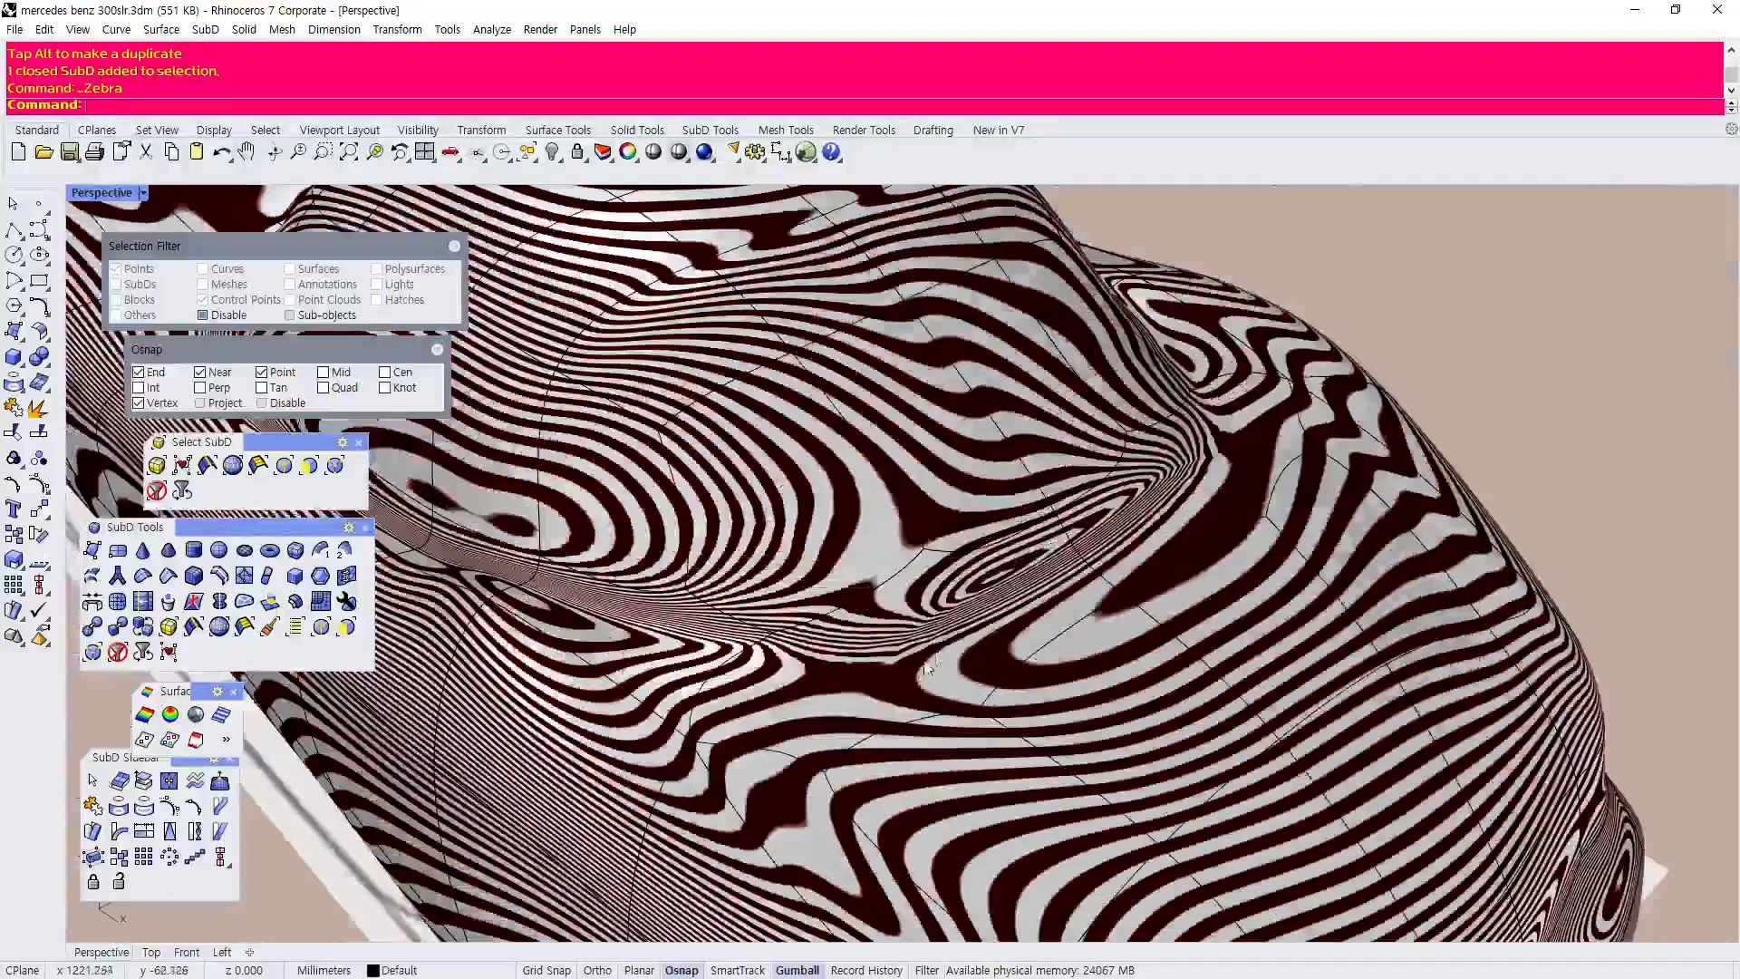
{"action": "scroll", "coordinate": [922, 673], "scroll_direction": "down", "scroll_amount": 6}
{"action": "scroll", "coordinate": [922, 673], "scroll_direction": "up", "scroll_amount": 3}
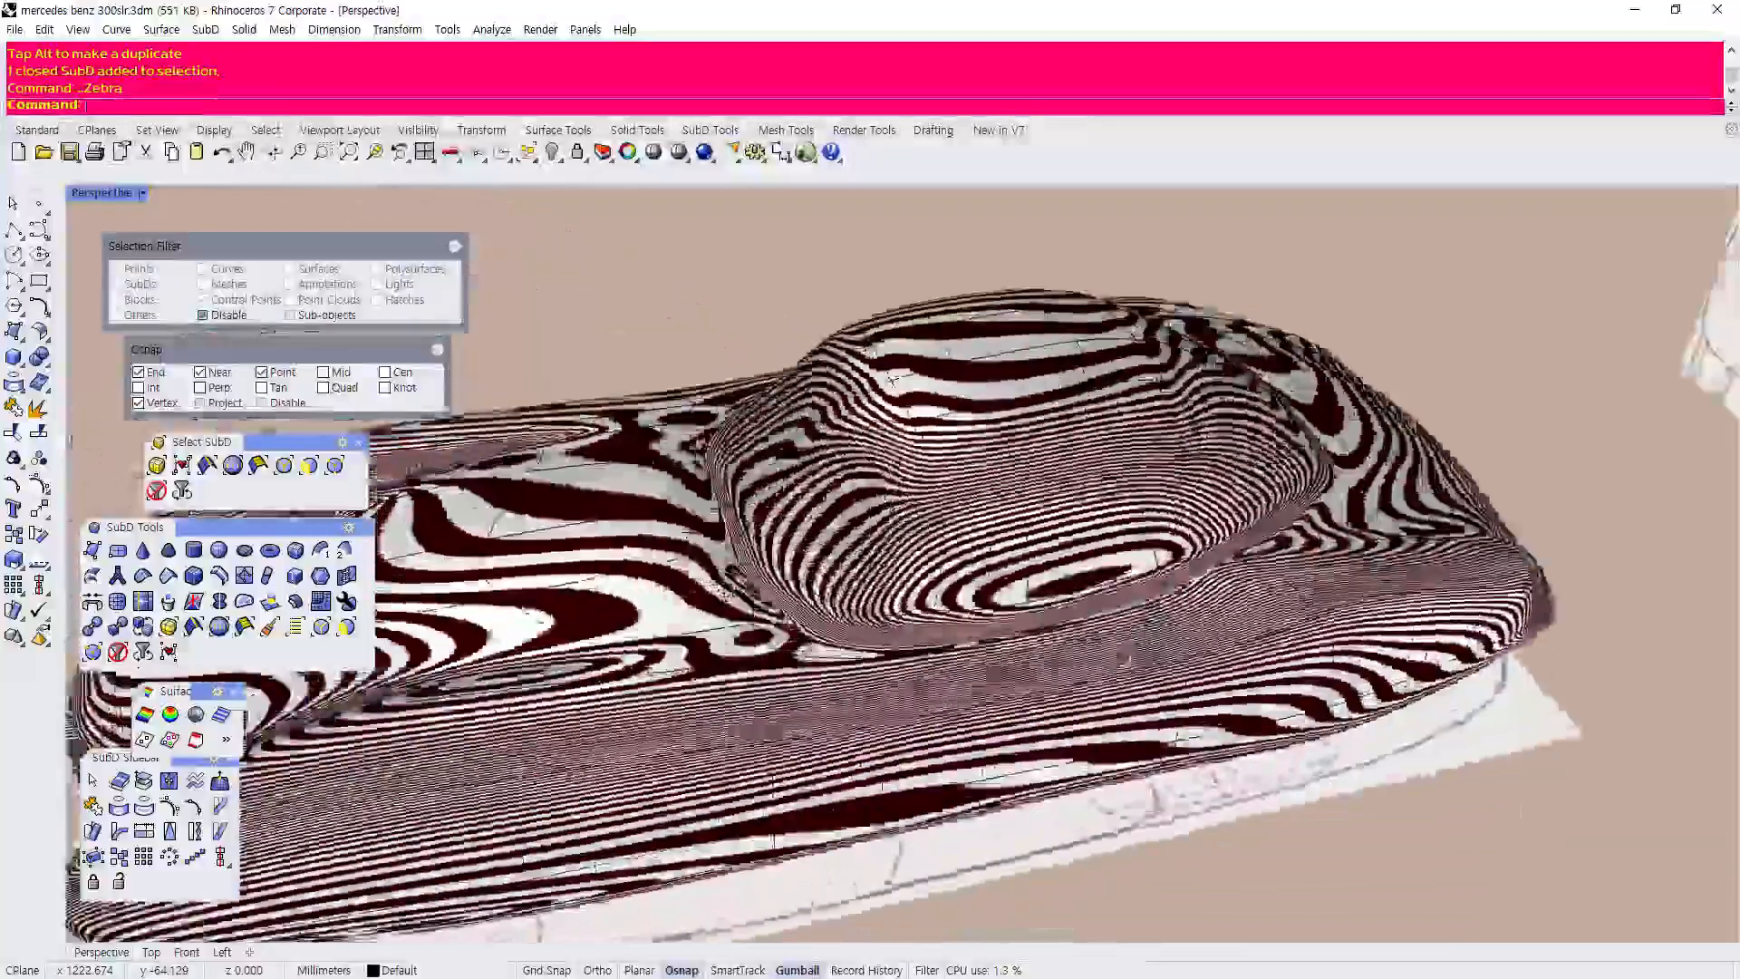
{"action": "scroll", "coordinate": [868, 625], "scroll_direction": "up", "scroll_amount": 5}
{"action": "right_click_drag", "start_coordinate": [840, 666], "coordinate": [847, 585]}
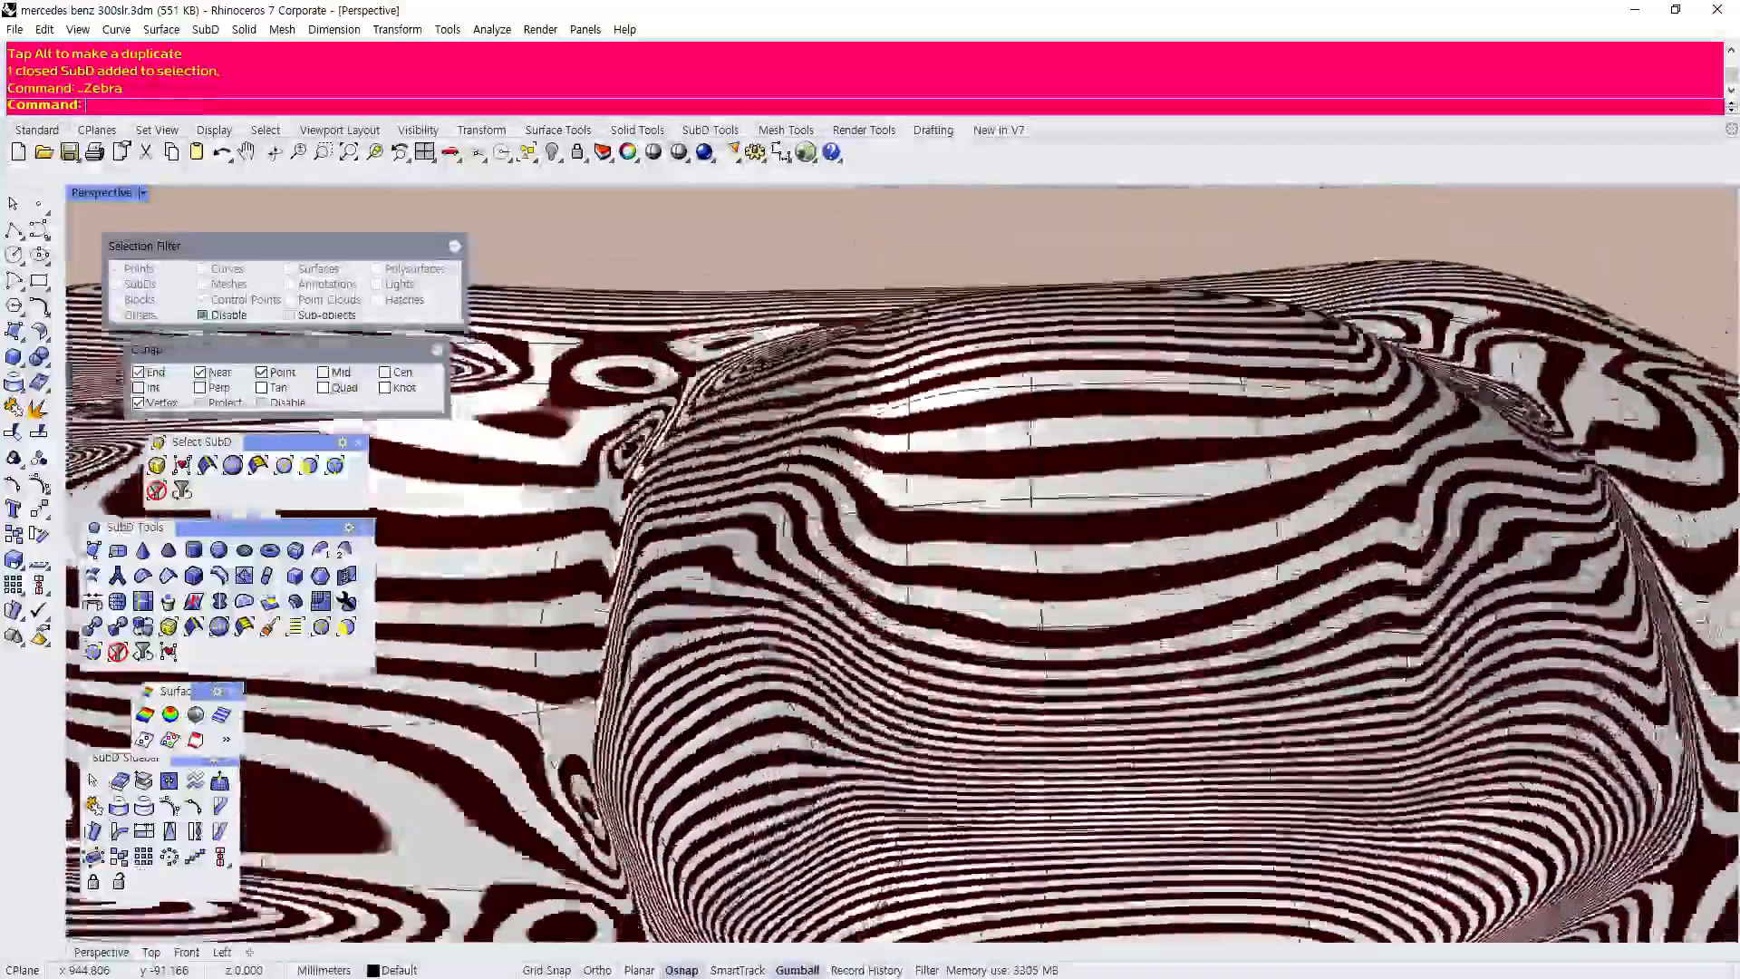
Examine the zebra stripe flow along the hood, body sides and tail from different angles.
{"action": "right_click_drag", "start_coordinate": [816, 580], "coordinate": [906, 550]}
{"action": "scroll", "coordinate": [906, 548], "scroll_direction": "down", "scroll_amount": 5}
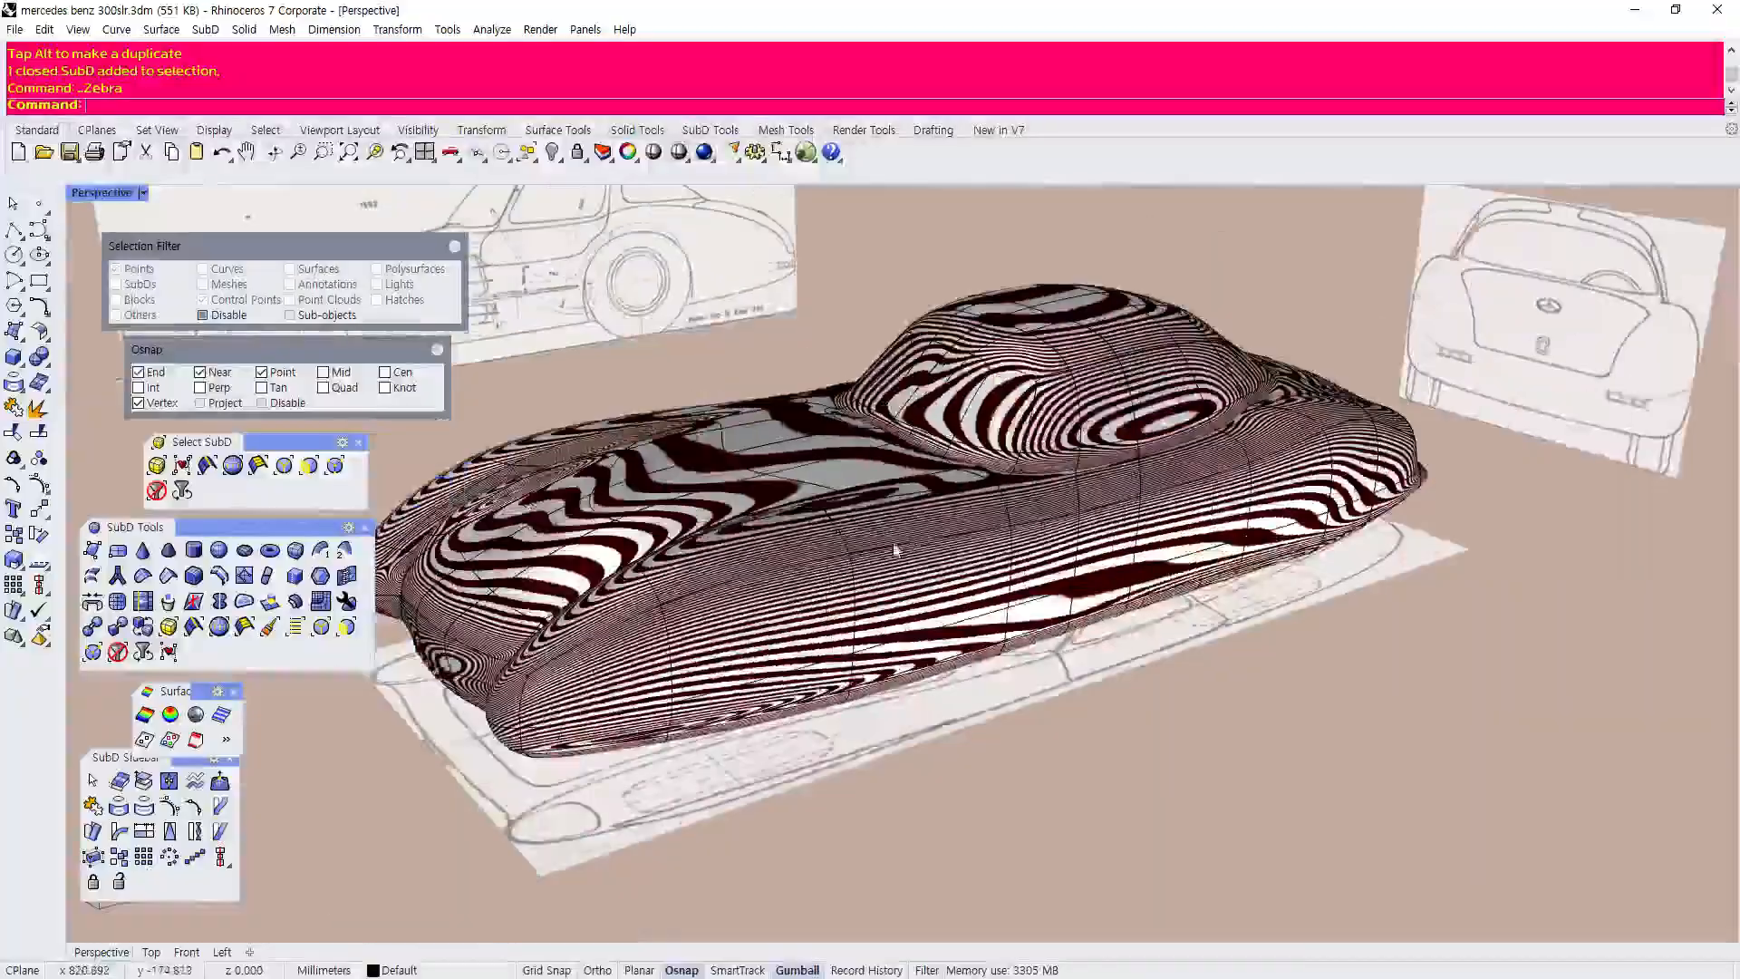
{"action": "right_click_drag", "start_coordinate": [470, 618], "coordinate": [620, 637]}
{"action": "right_click_drag", "start_coordinate": [962, 542], "coordinate": [1084, 466]}
{"action": "scroll", "coordinate": [1062, 456], "scroll_direction": "down", "scroll_amount": 6}
{"action": "scroll", "coordinate": [1079, 526], "scroll_direction": "up", "scroll_amount": 8}
{"action": "right_click_drag", "start_coordinate": [987, 580], "coordinate": [834, 598]}
{"action": "scroll", "coordinate": [1071, 544], "scroll_direction": "down", "scroll_amount": 8}
{"action": "scroll", "coordinate": [667, 420], "scroll_direction": "up", "scroll_amount": 8}
{"action": "right_click_drag", "start_coordinate": [667, 419], "coordinate": [1121, 513]}
{"action": "scroll", "coordinate": [1122, 512], "scroll_direction": "down", "scroll_amount": 4}
Examine the zebra stripes up close where the cabin's rear corner blends into the body.
{"action": "scroll", "coordinate": [1122, 513], "scroll_direction": "up", "scroll_amount": 10}
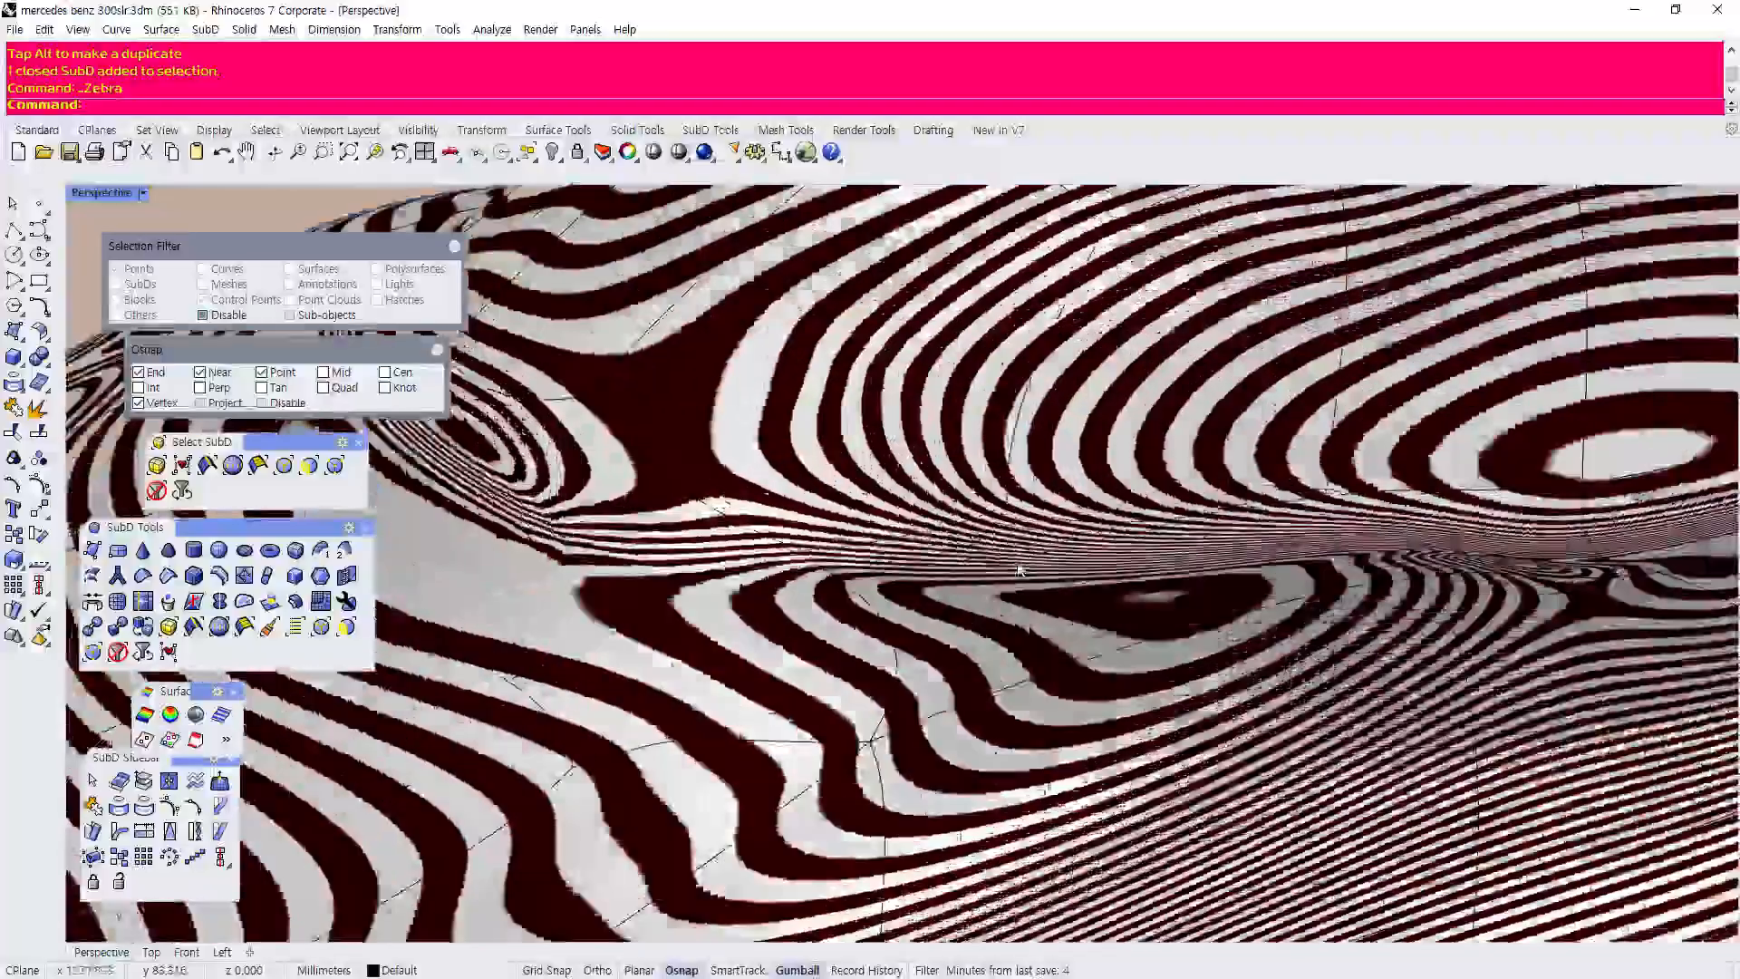
{"action": "right_click_drag", "start_coordinate": [1020, 570], "coordinate": [783, 551]}
{"action": "scroll", "coordinate": [858, 546], "scroll_direction": "down", "scroll_amount": 5}
{"action": "scroll", "coordinate": [781, 551], "scroll_direction": "up", "scroll_amount": 3}
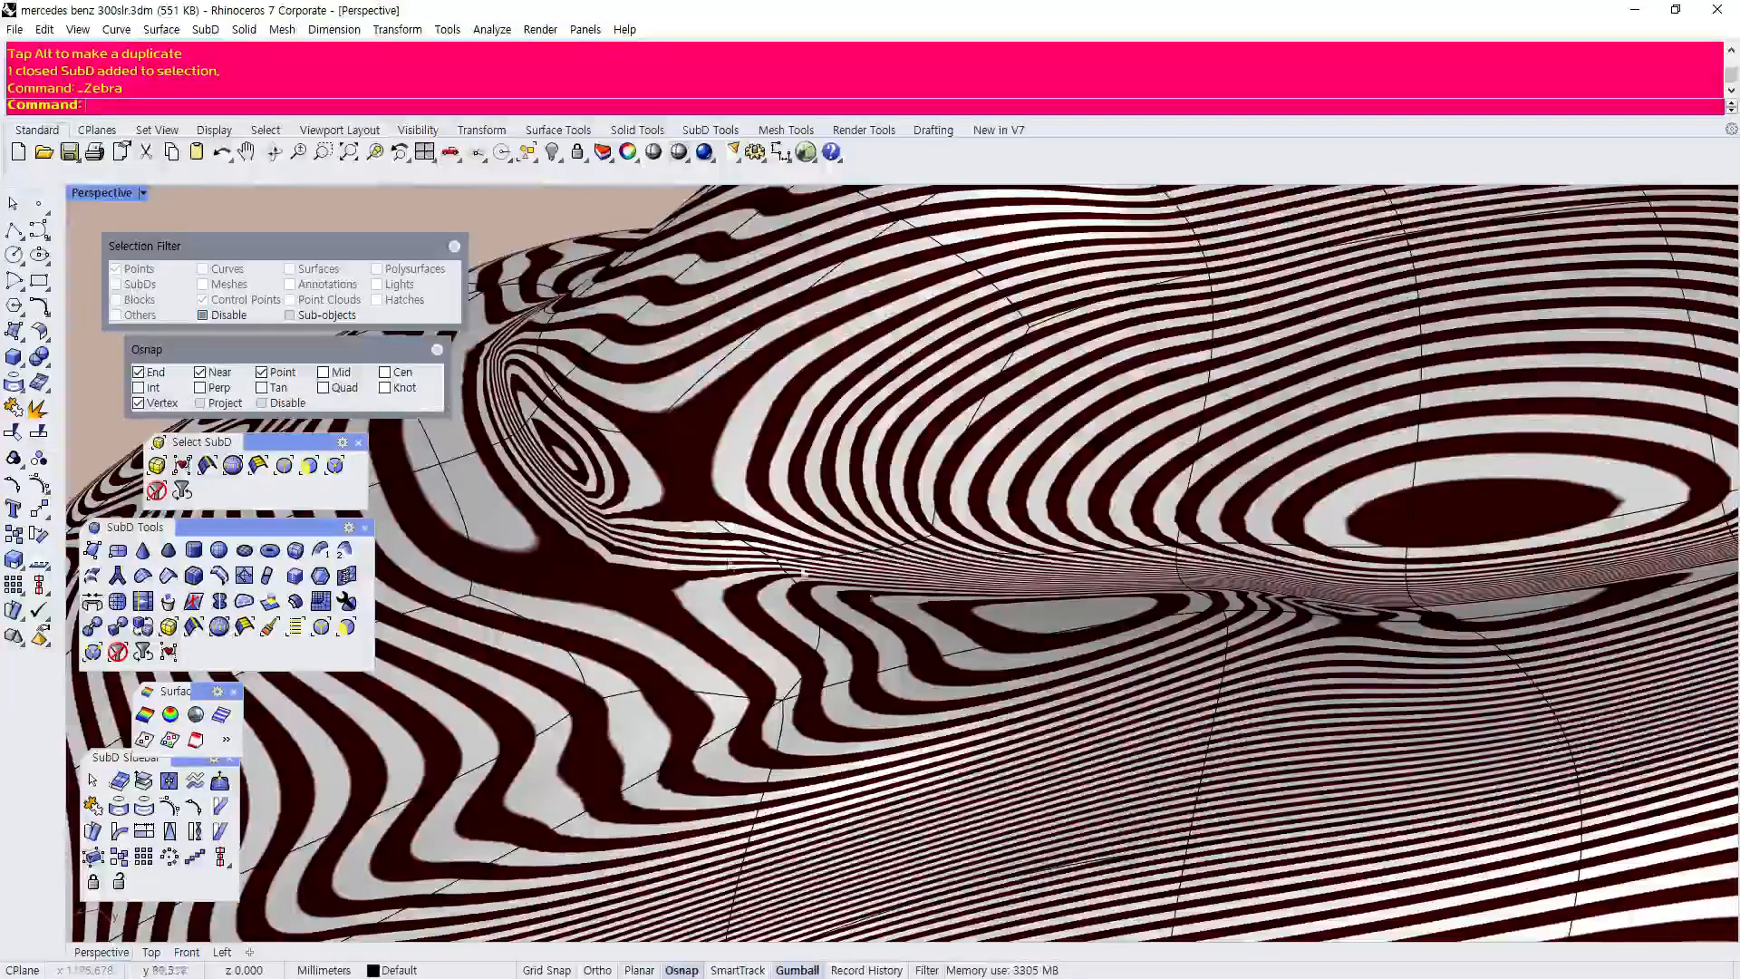
{"action": "right_click_drag", "start_coordinate": [912, 580], "coordinate": [681, 548]}
{"action": "scroll", "coordinate": [755, 551], "scroll_direction": "up", "scroll_amount": 5}
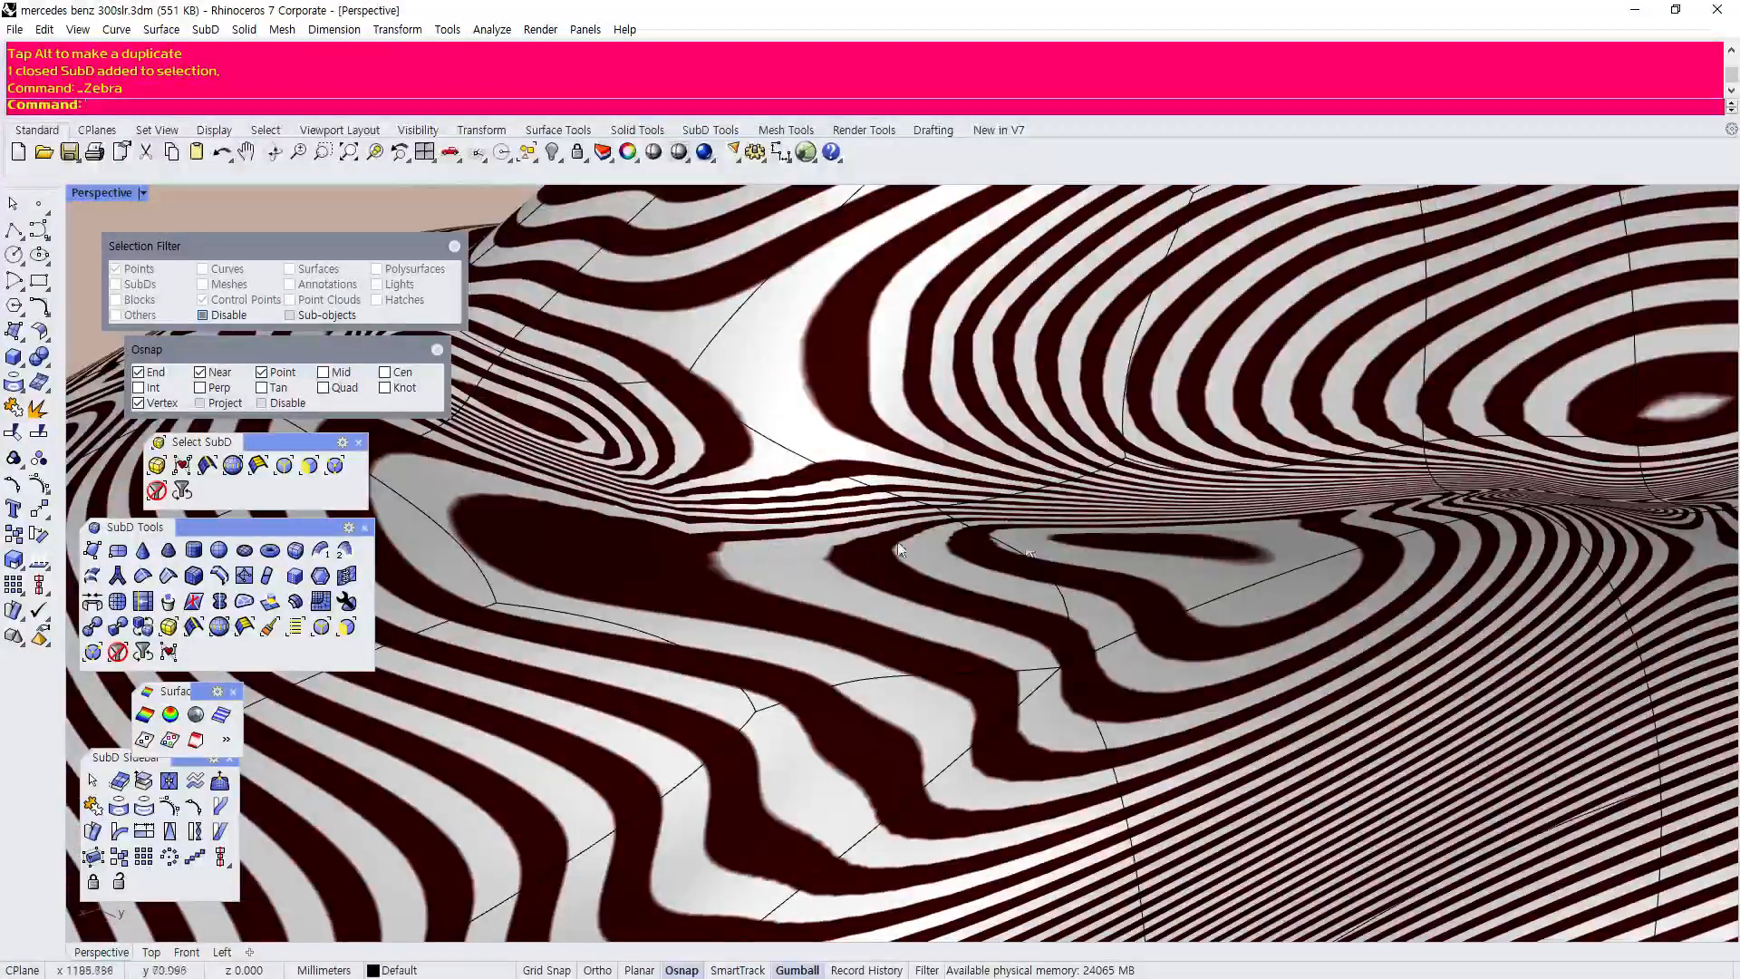
{"action": "right_click_drag", "start_coordinate": [1036, 532], "coordinate": [736, 549]}
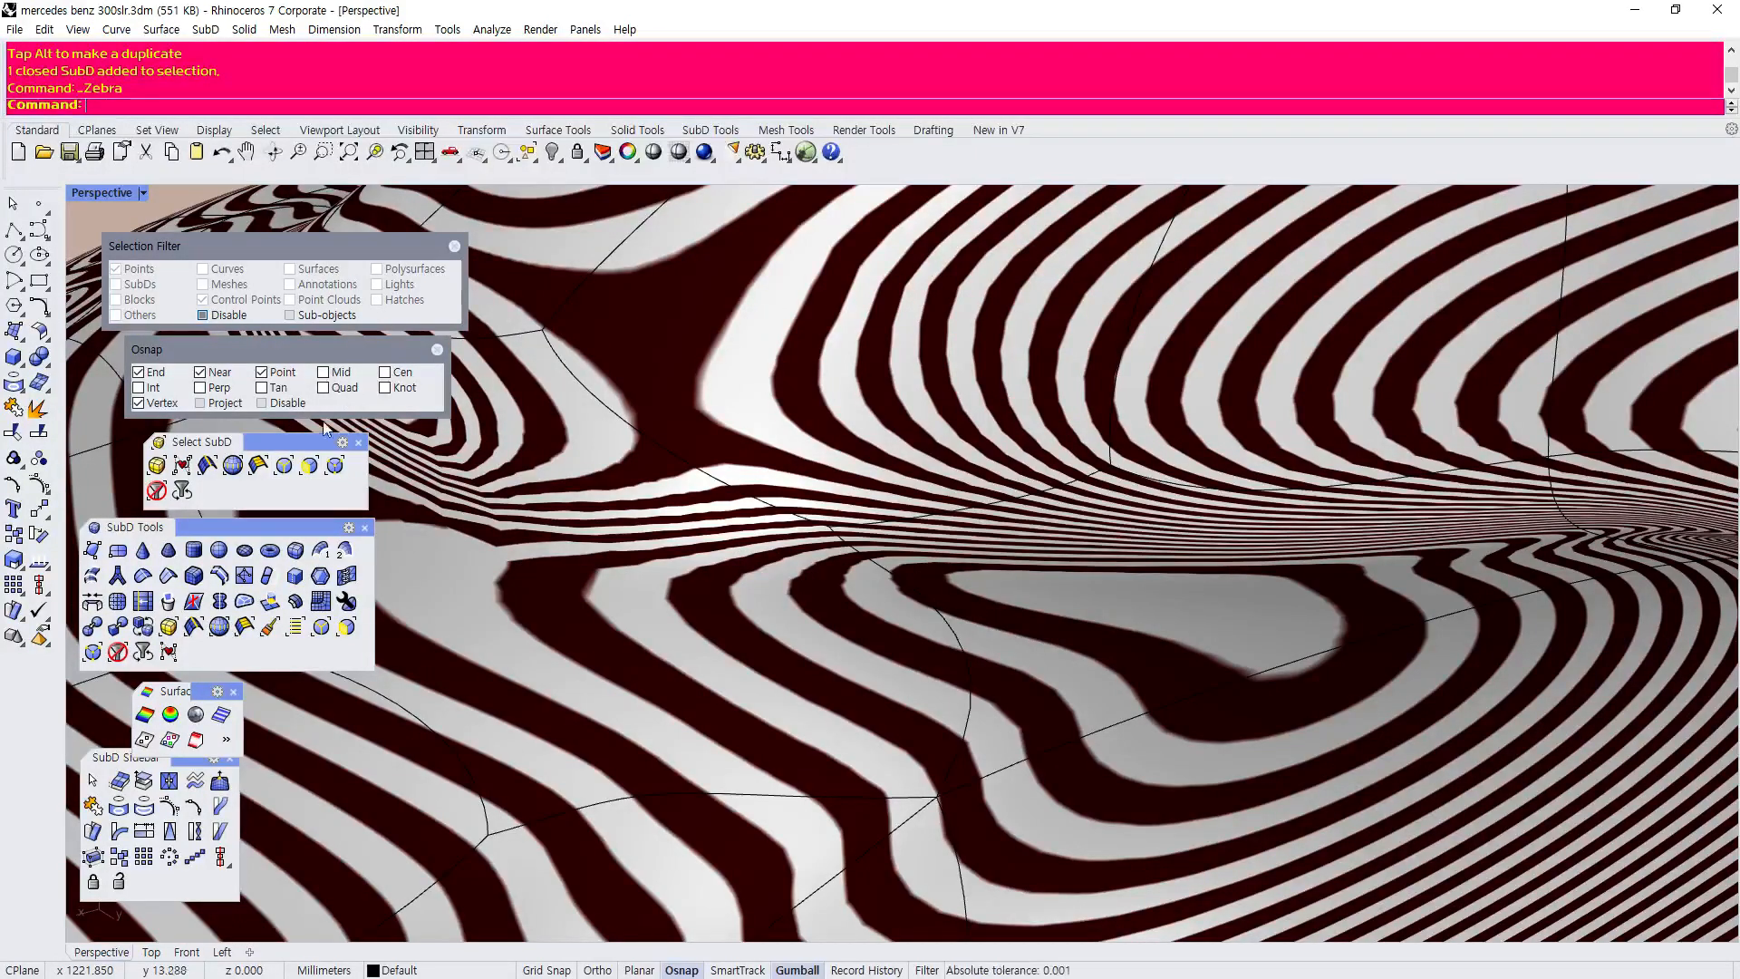
Restrict selection to vertices and adjust the height of the vertex at the cabin's base near its rear corner.
{"action": "left_click", "coordinate": [335, 465]}
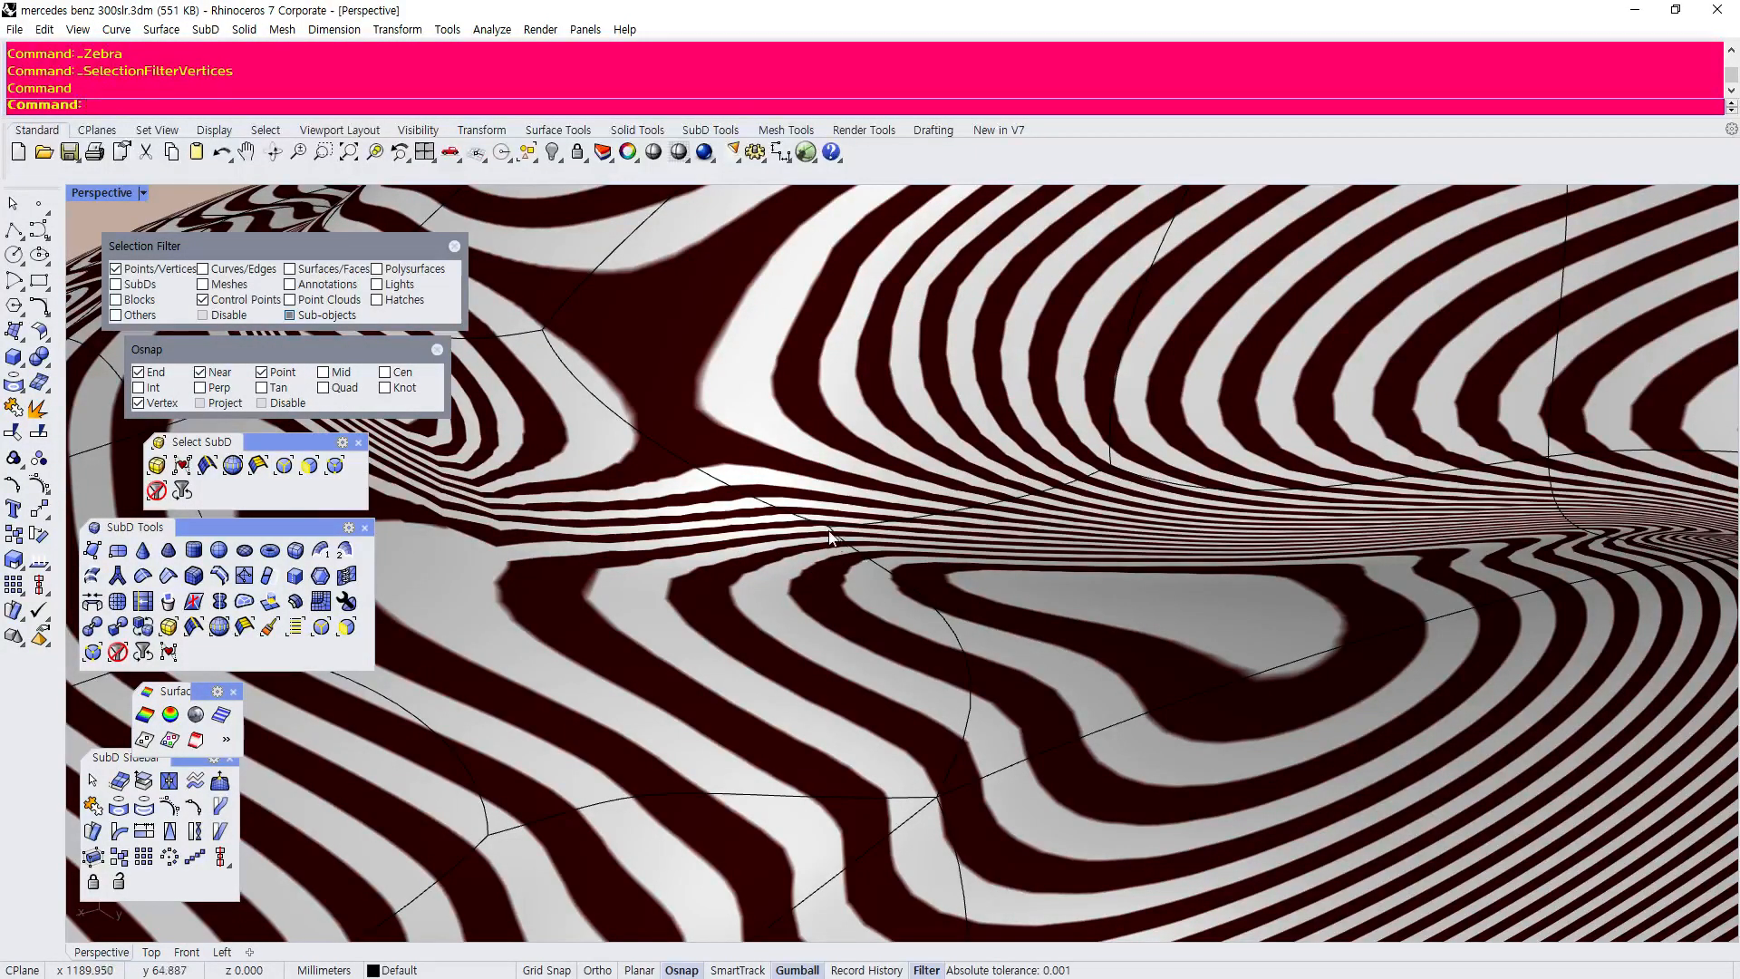
{"action": "left_click", "coordinate": [829, 529]}
{"action": "left_click_drag", "start_coordinate": [827, 472], "coordinate": [804, 498]}
{"action": "right_click_drag", "start_coordinate": [804, 497], "coordinate": [574, 326]}
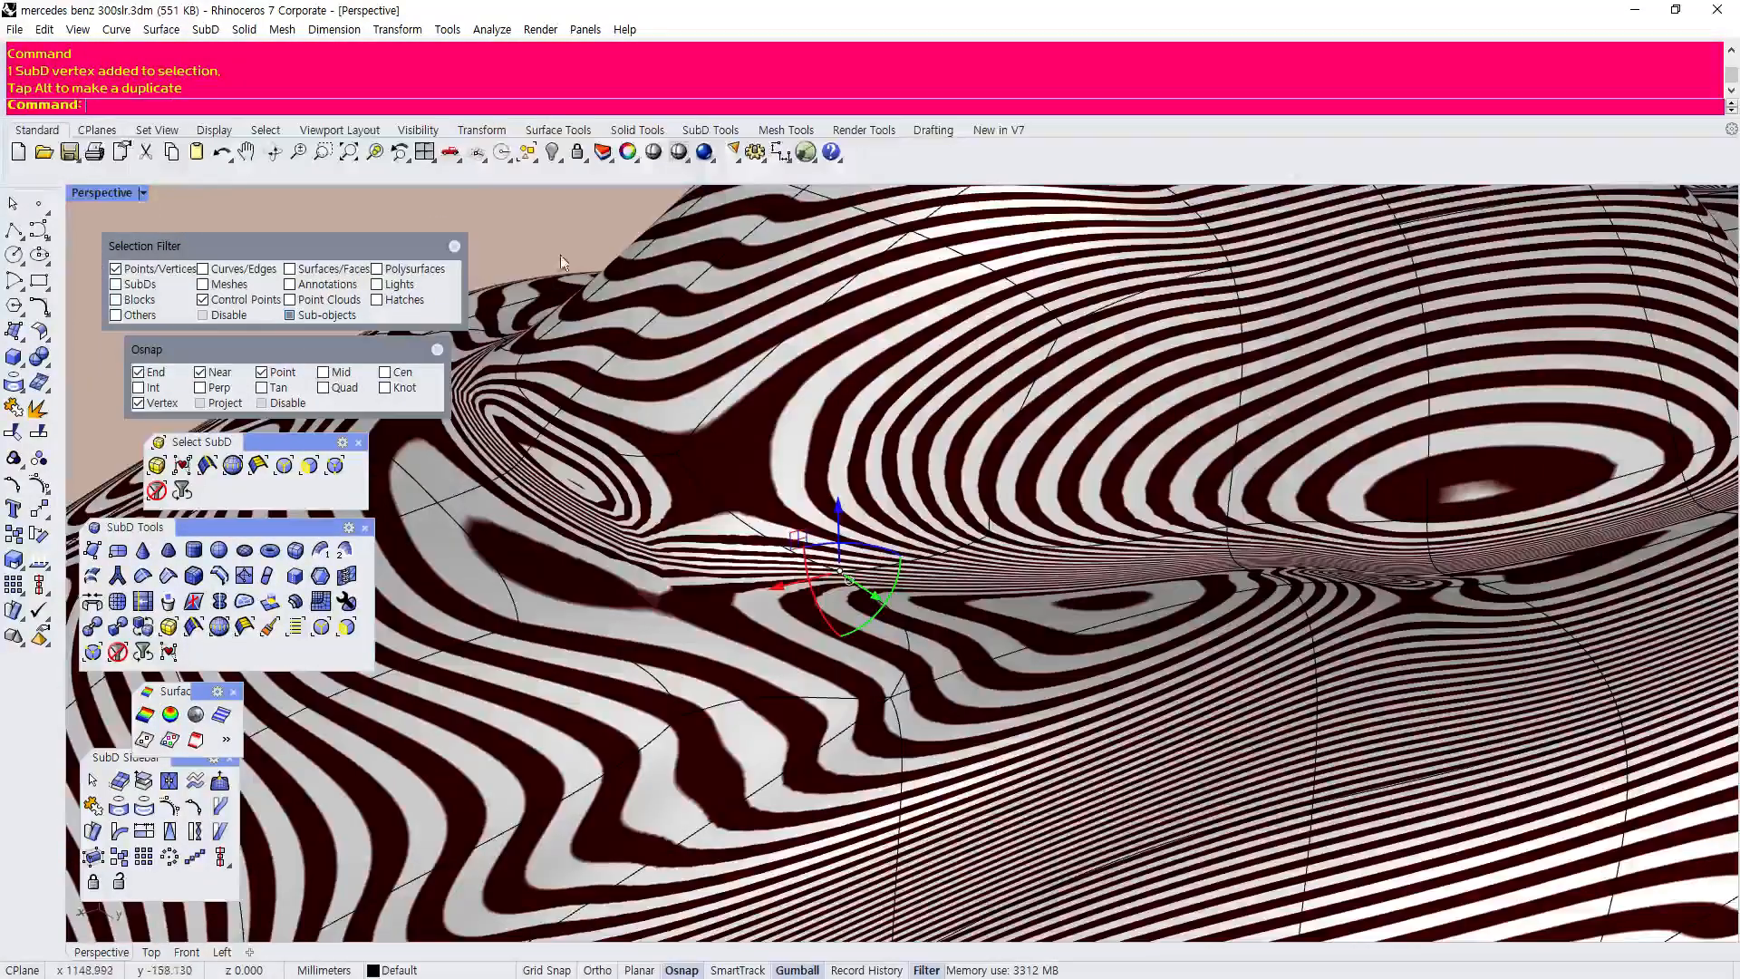
Nudge the vertex on the cabin's lower edge near its rear corner to even out the zebra stripes.
{"action": "scroll", "coordinate": [716, 462], "scroll_direction": "up", "scroll_amount": 4}
{"action": "right_click_drag", "start_coordinate": [716, 462], "coordinate": [666, 535]}
{"action": "scroll", "coordinate": [666, 544], "scroll_direction": "down", "scroll_amount": 5}
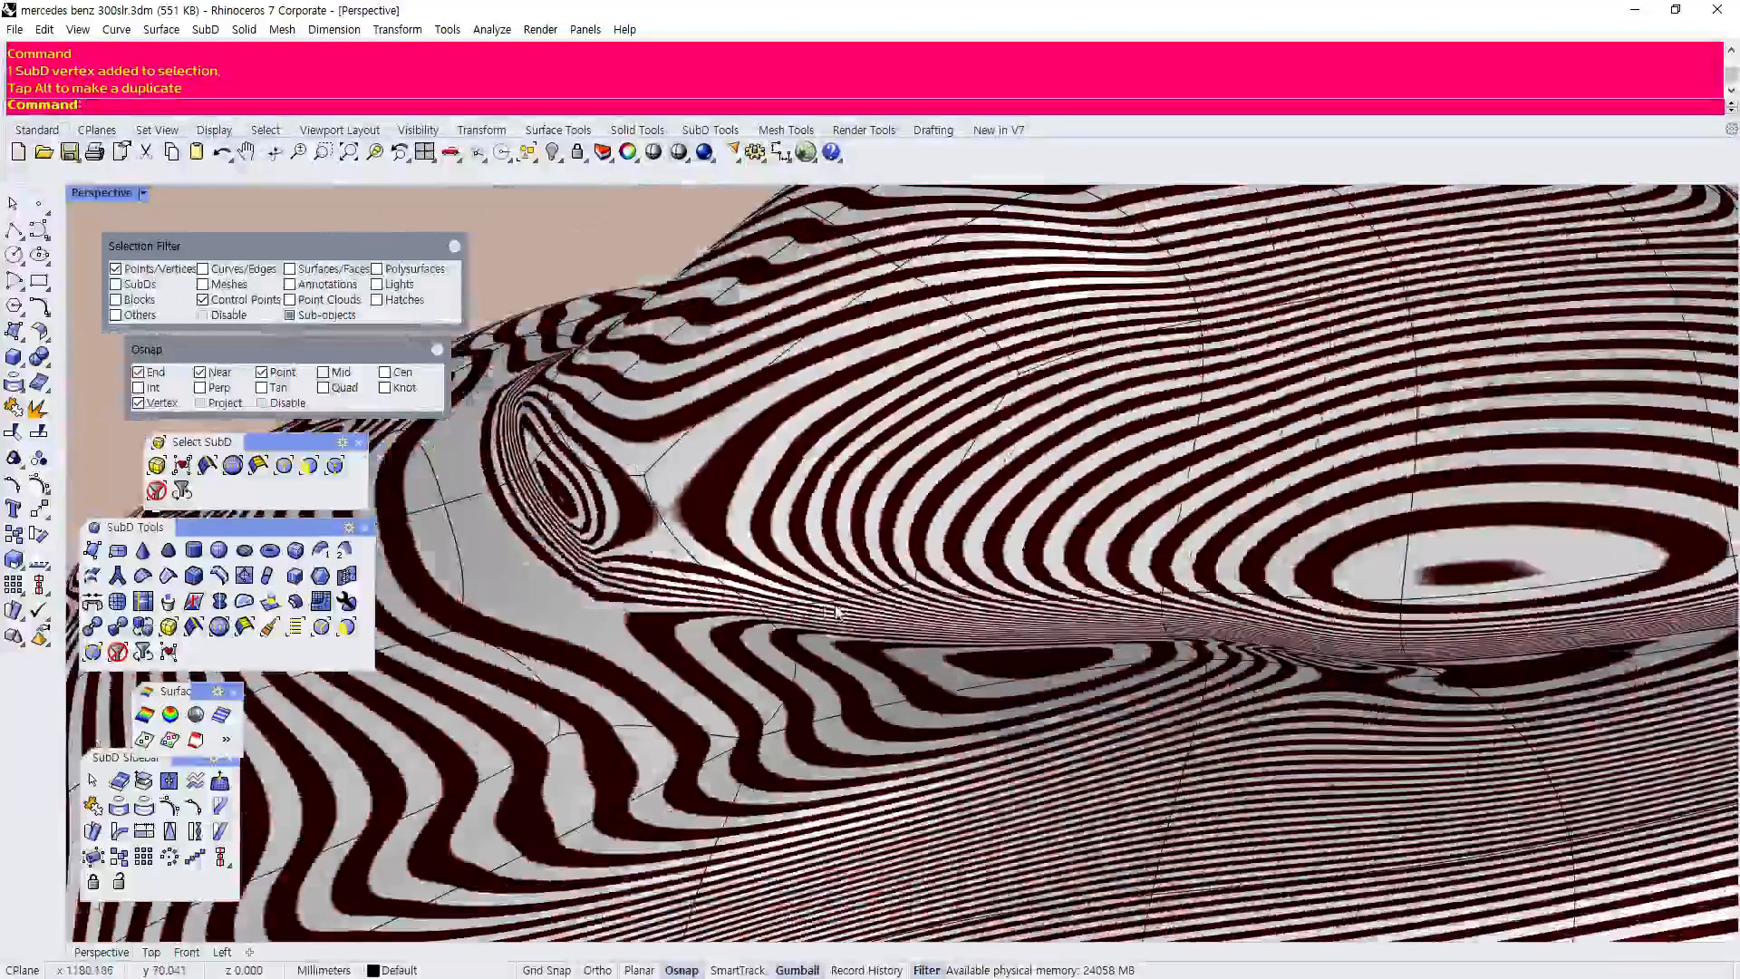
{"action": "scroll", "coordinate": [673, 580], "scroll_direction": "up", "scroll_amount": 6}
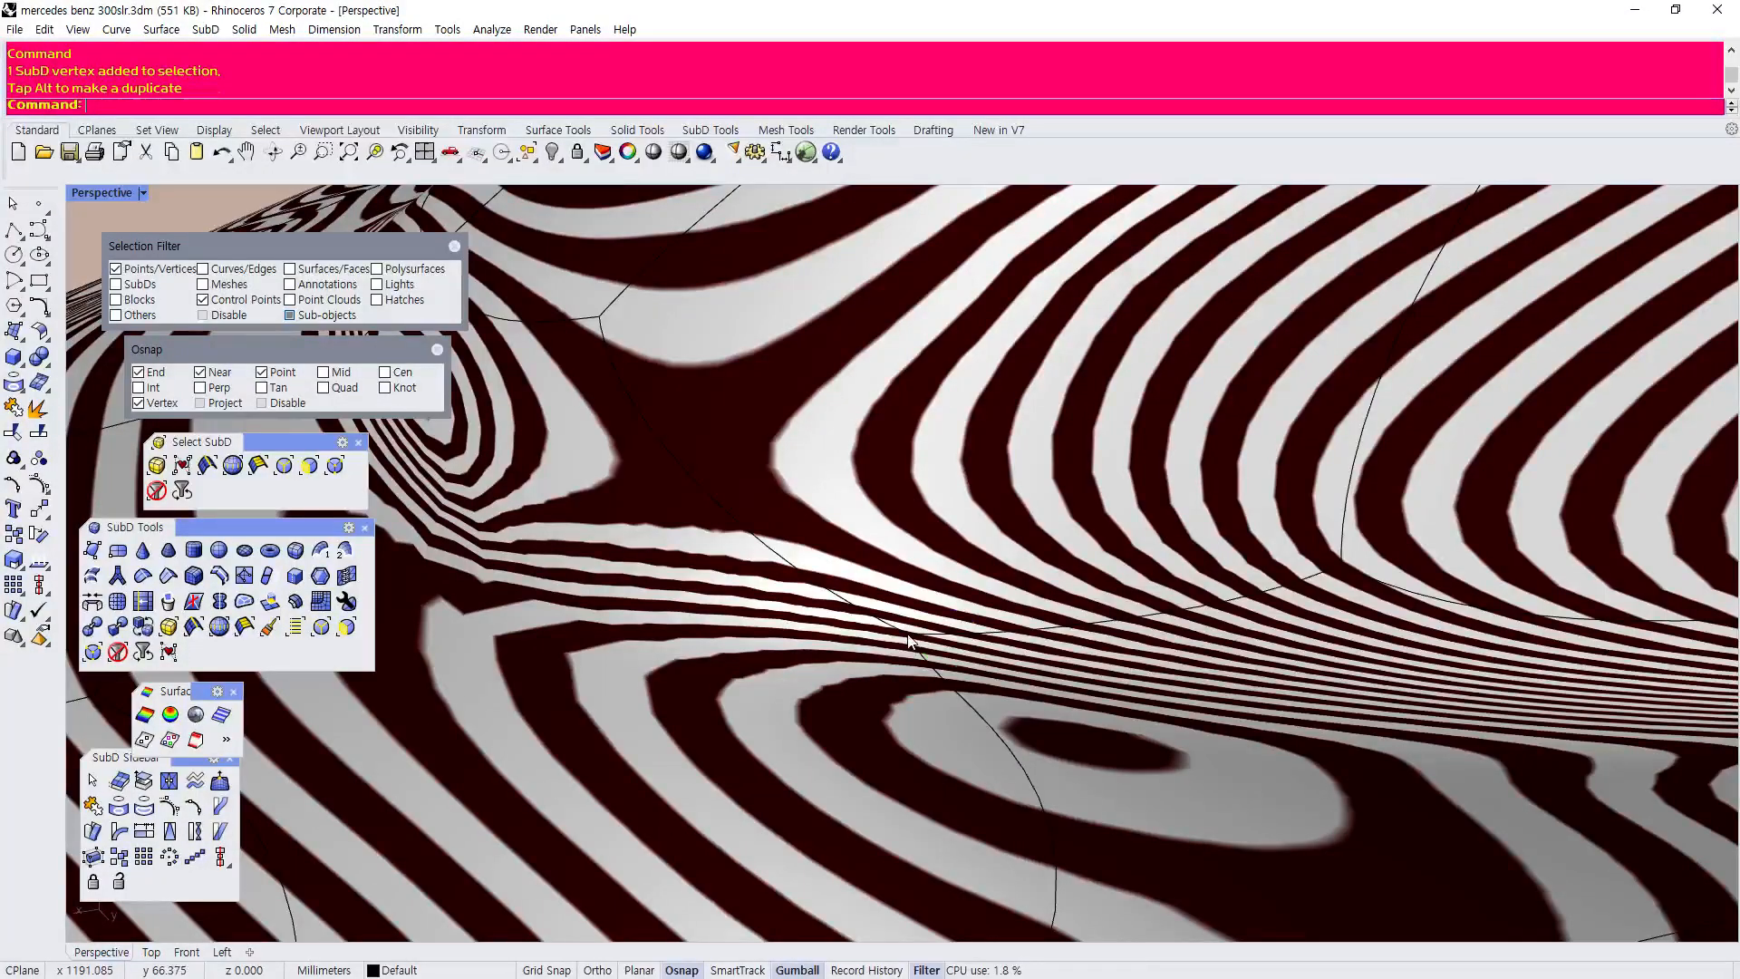
{"action": "left_click_drag", "start_coordinate": [847, 647], "coordinate": [826, 641]}
{"action": "scroll", "coordinate": [825, 641], "scroll_direction": "down", "scroll_amount": 8}
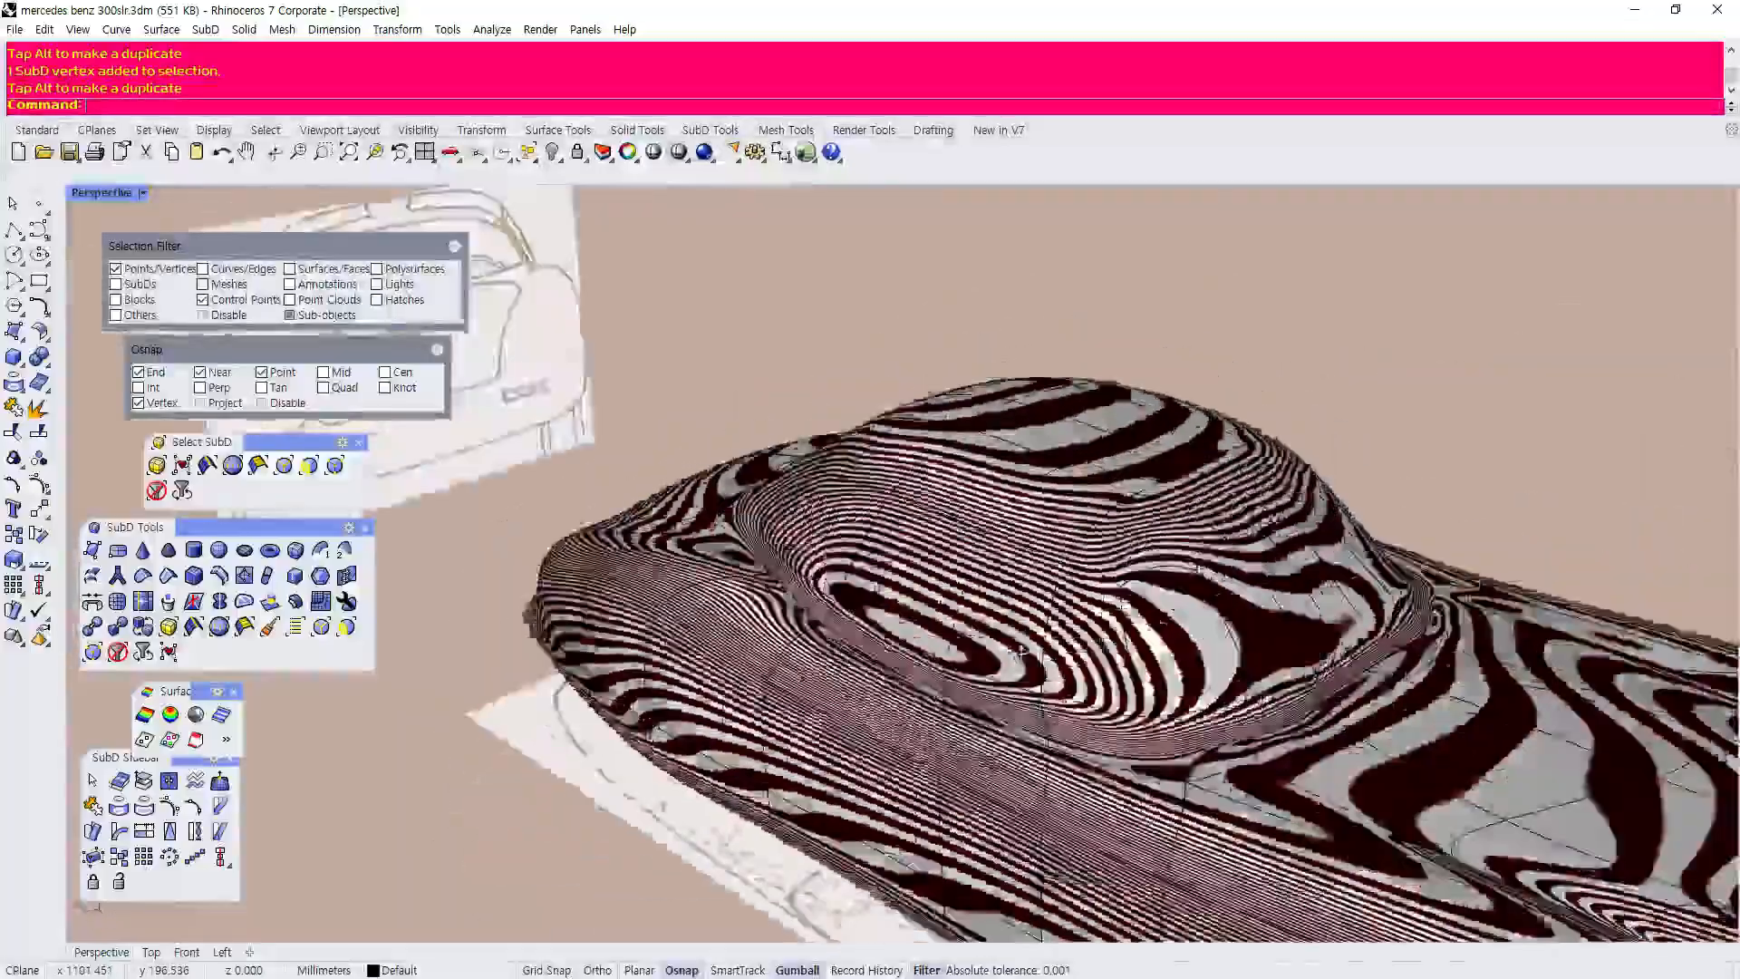
Select the vertex at the cabin's base near the rear deck and shift its height and position slightly to smooth the blend.
{"action": "right_click_drag", "start_coordinate": [1021, 649], "coordinate": [528, 639]}
{"action": "scroll", "coordinate": [1013, 566], "scroll_direction": "up", "scroll_amount": 3}
{"action": "right_click_drag", "start_coordinate": [1013, 566], "coordinate": [847, 561]}
{"action": "scroll", "coordinate": [721, 569], "scroll_direction": "up", "scroll_amount": 6}
{"action": "left_click", "coordinate": [899, 536]}
{"action": "left_click_drag", "start_coordinate": [900, 485], "coordinate": [920, 534]}
{"action": "right_click_drag", "start_coordinate": [924, 534], "coordinate": [809, 546]}
{"action": "scroll", "coordinate": [809, 548], "scroll_direction": "up", "scroll_amount": 2}
{"action": "left_click_drag", "start_coordinate": [877, 538], "coordinate": [864, 544]}
{"action": "scroll", "coordinate": [864, 546], "scroll_direction": "down", "scroll_amount": 4}
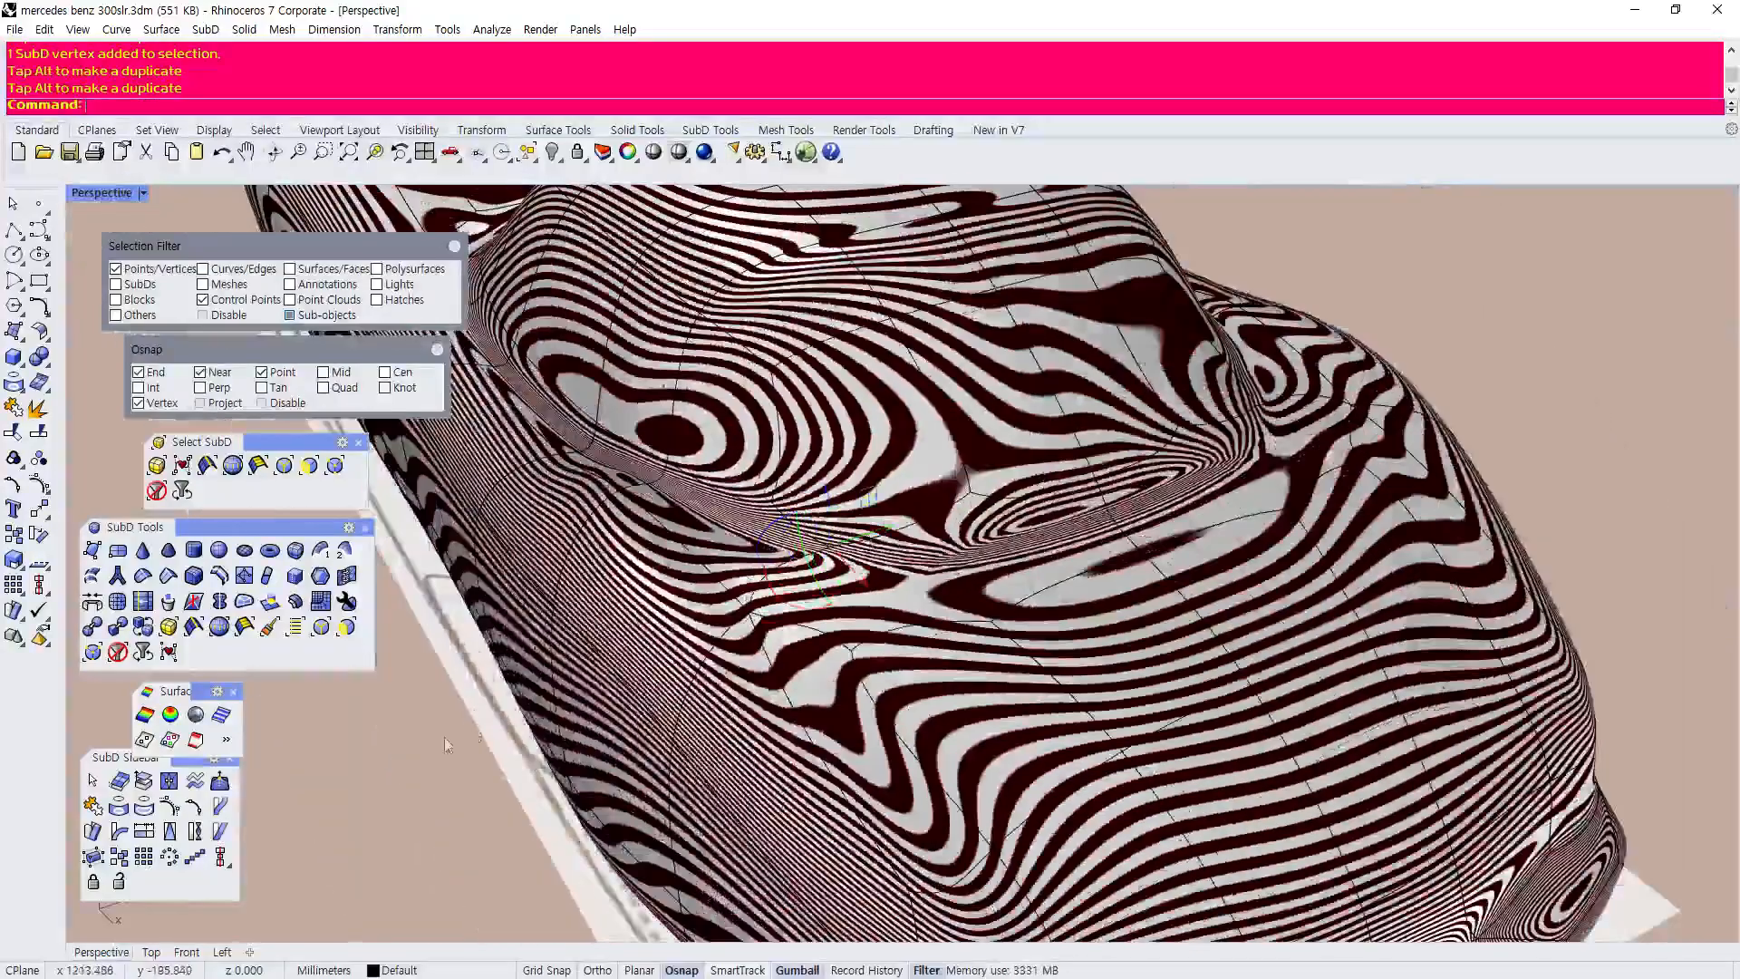
Deselect the vertex and examine the zebra stripes around the cabin's base and rear corners from both sides.
{"action": "left_click", "coordinate": [444, 745]}
{"action": "scroll", "coordinate": [679, 580], "scroll_direction": "down", "scroll_amount": 4}
{"action": "right_click_drag", "start_coordinate": [689, 625], "coordinate": [893, 534]}
{"action": "scroll", "coordinate": [902, 529], "scroll_direction": "up", "scroll_amount": 8}
{"action": "scroll", "coordinate": [906, 530], "scroll_direction": "up", "scroll_amount": 4}
{"action": "scroll", "coordinate": [934, 541], "scroll_direction": "down", "scroll_amount": 6}
{"action": "right_click_drag", "start_coordinate": [935, 579], "coordinate": [845, 635]}
{"action": "scroll", "coordinate": [1078, 639], "scroll_direction": "down", "scroll_amount": 8}
{"action": "right_click_drag", "start_coordinate": [1079, 640], "coordinate": [653, 715]}
{"action": "scroll", "coordinate": [1088, 562], "scroll_direction": "down", "scroll_amount": 5}
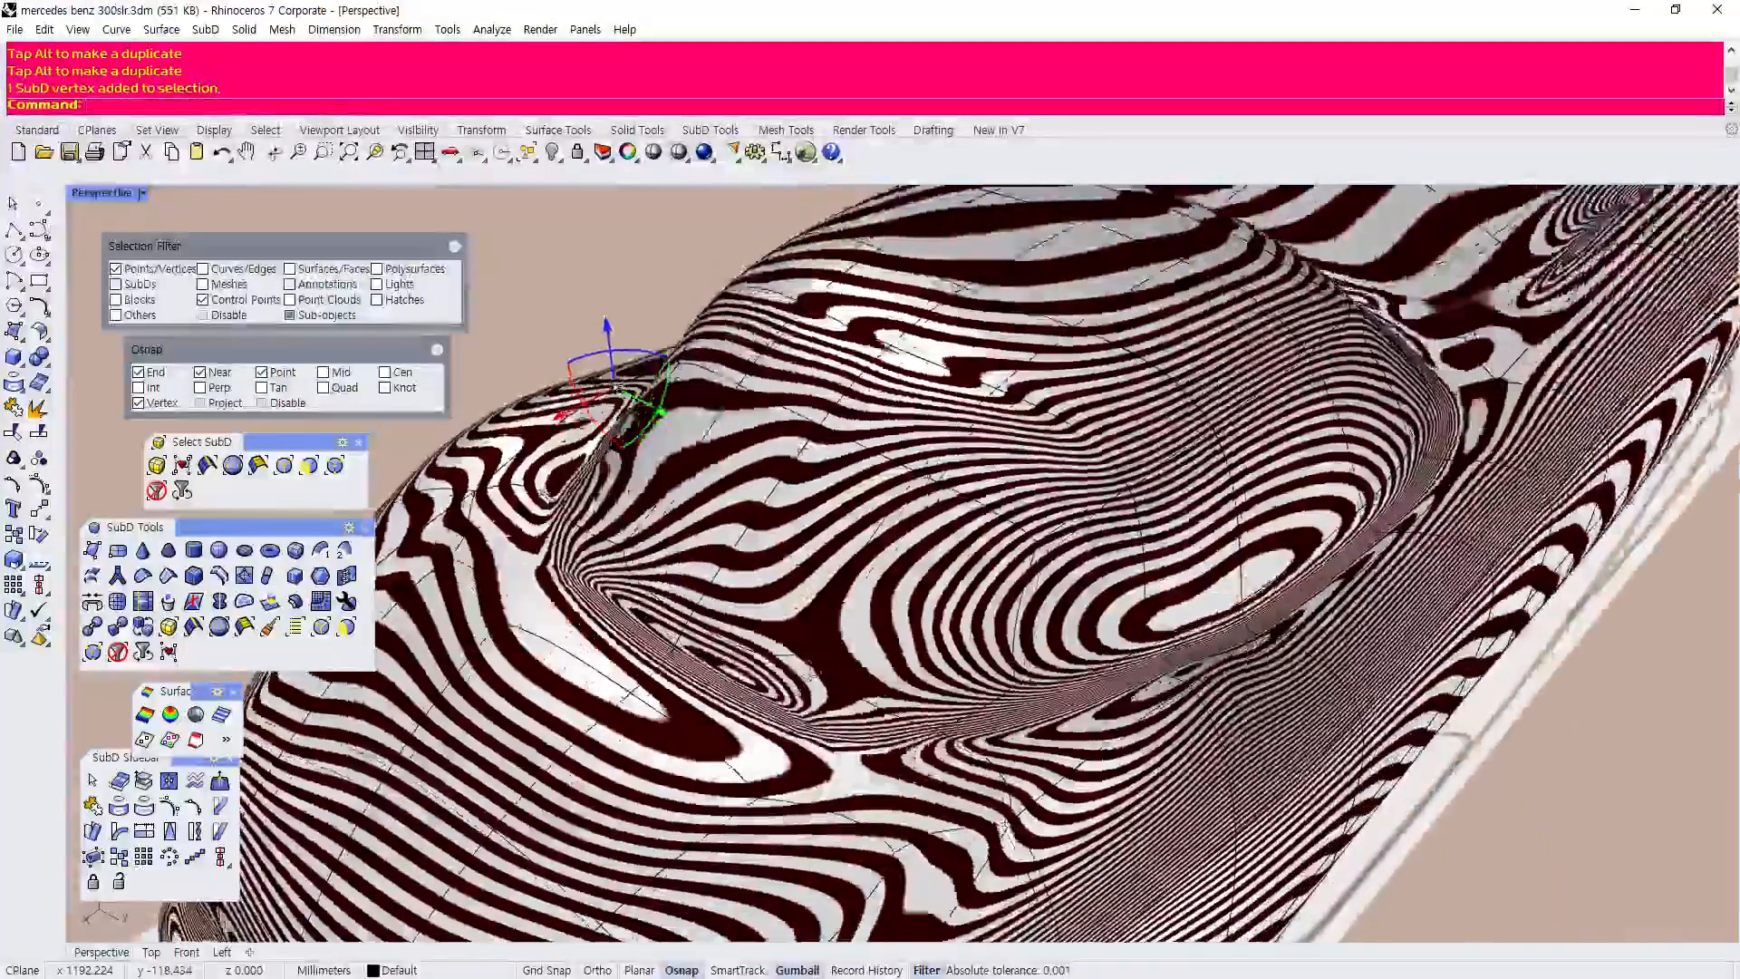
{"action": "scroll", "coordinate": [902, 562], "scroll_direction": "up", "scroll_amount": 6}
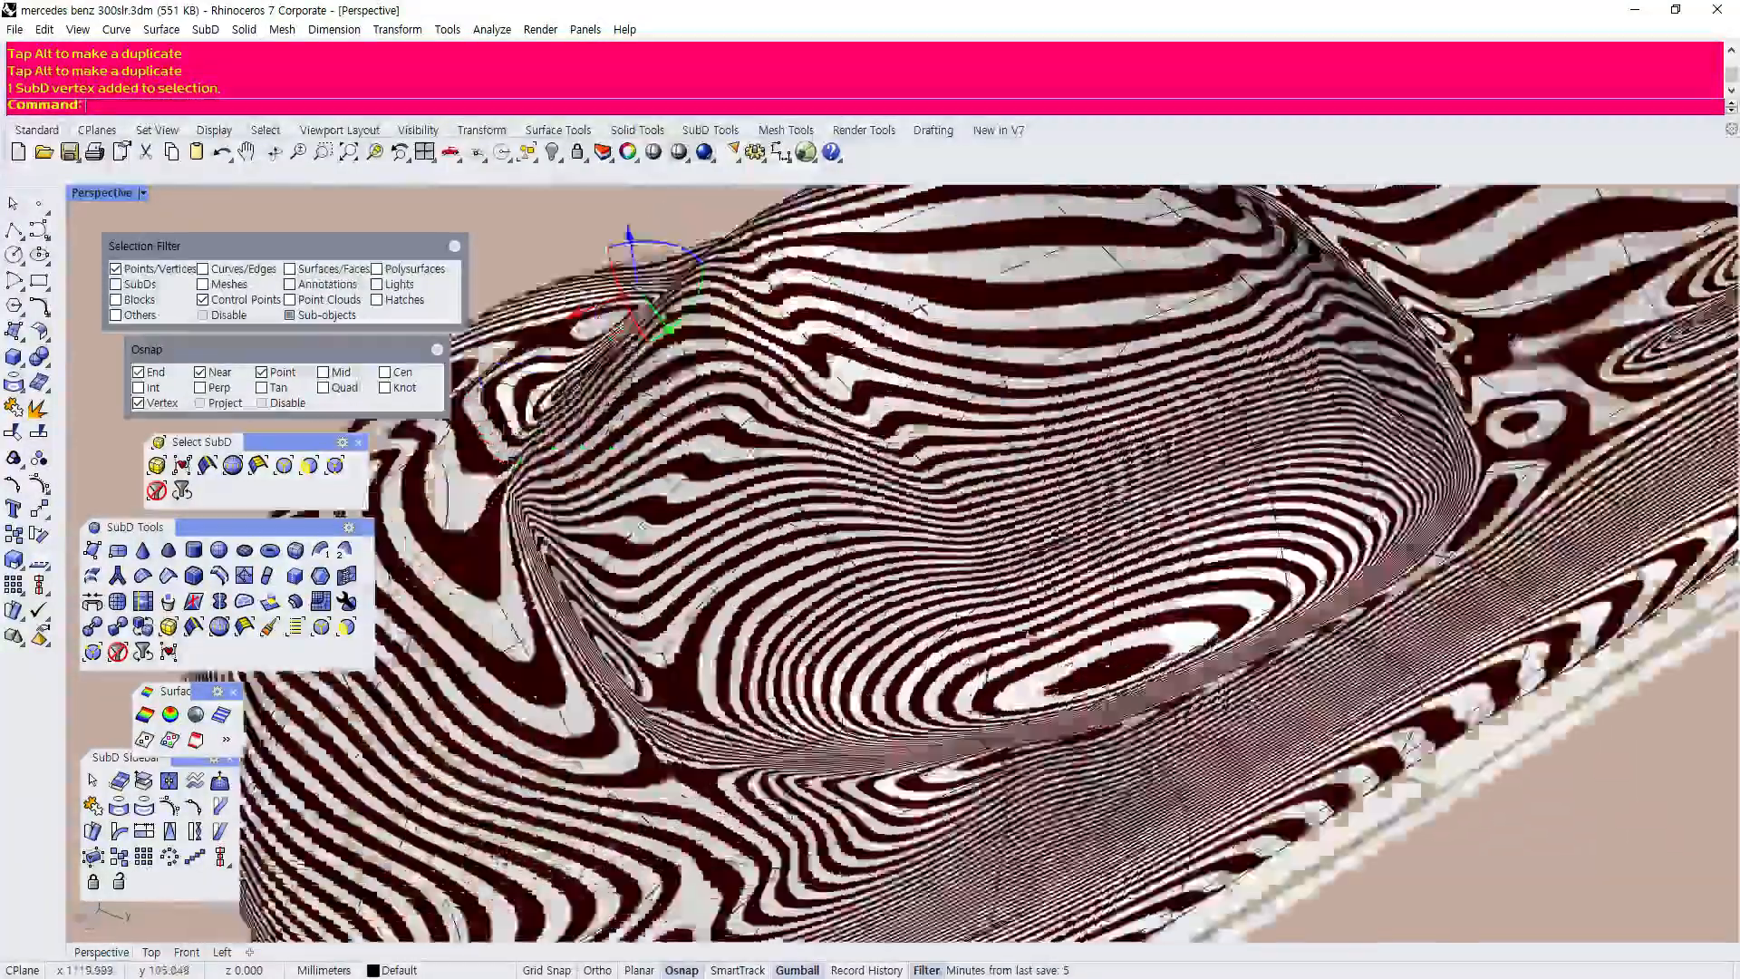
{"action": "right_click_drag", "start_coordinate": [1178, 462], "coordinate": [797, 472]}
{"action": "scroll", "coordinate": [798, 472], "scroll_direction": "down", "scroll_amount": 10}
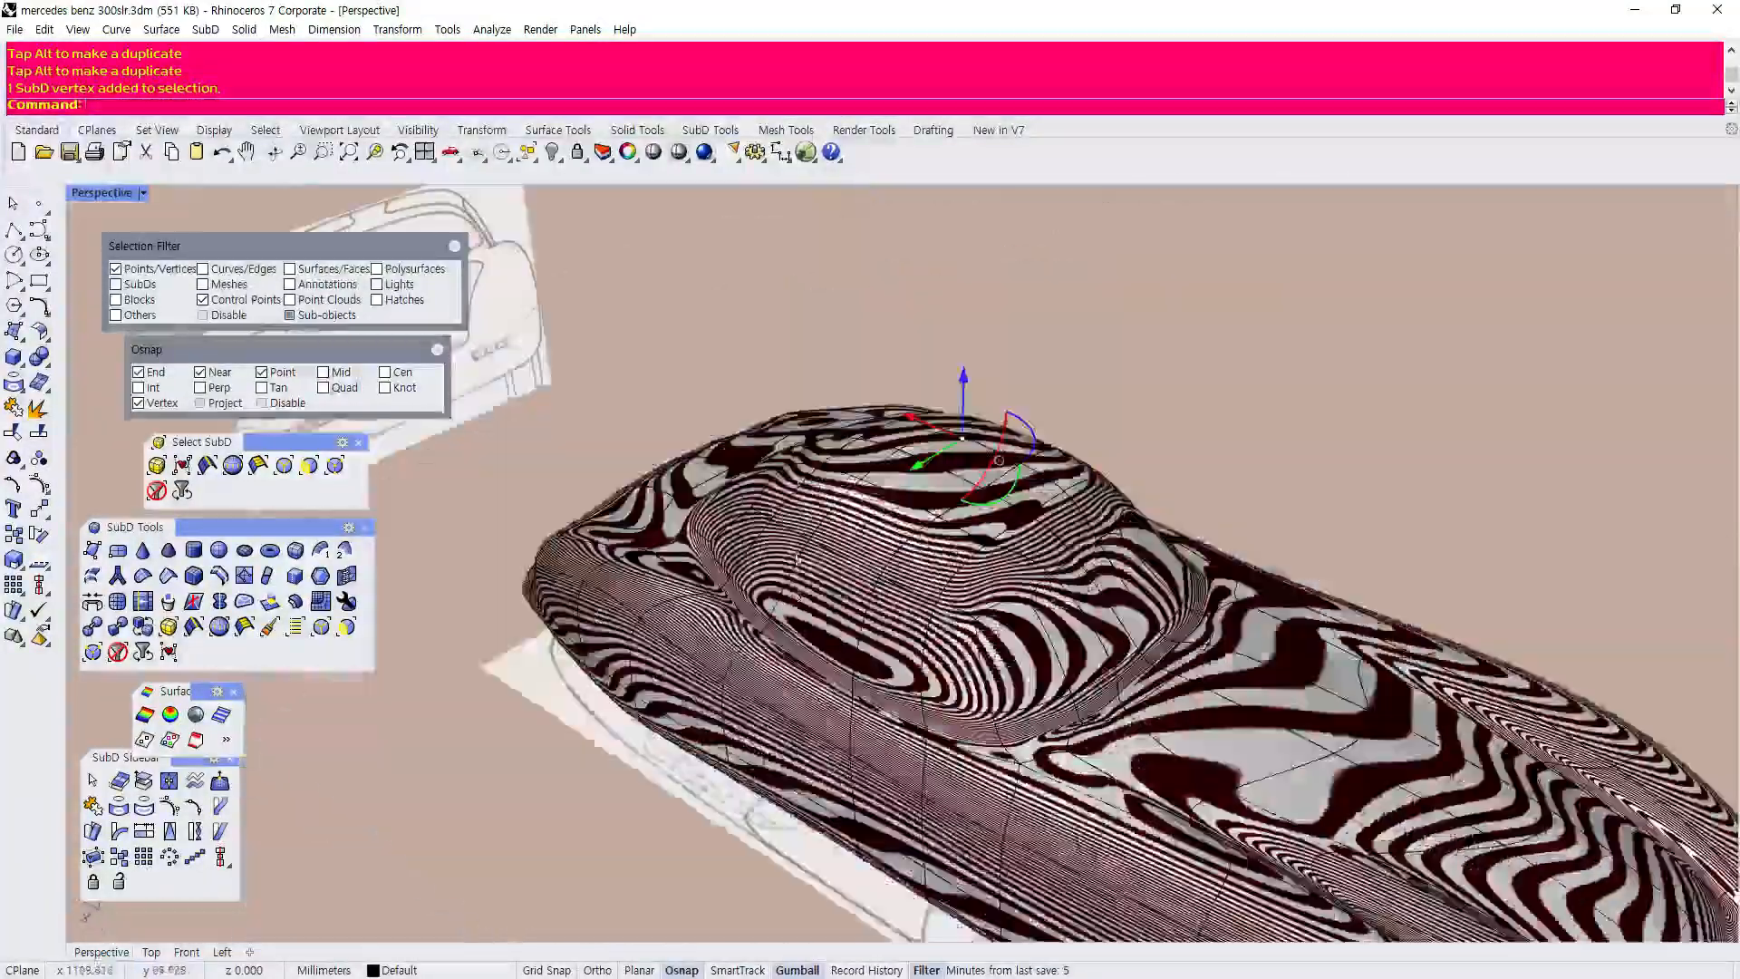
Shift the hood vertex beside the front fender, just ahead of the windshield, slightly sideways.
{"action": "scroll", "coordinate": [1360, 536], "scroll_direction": "up", "scroll_amount": 5}
{"action": "right_click_drag", "start_coordinate": [1359, 536], "coordinate": [1021, 518]}
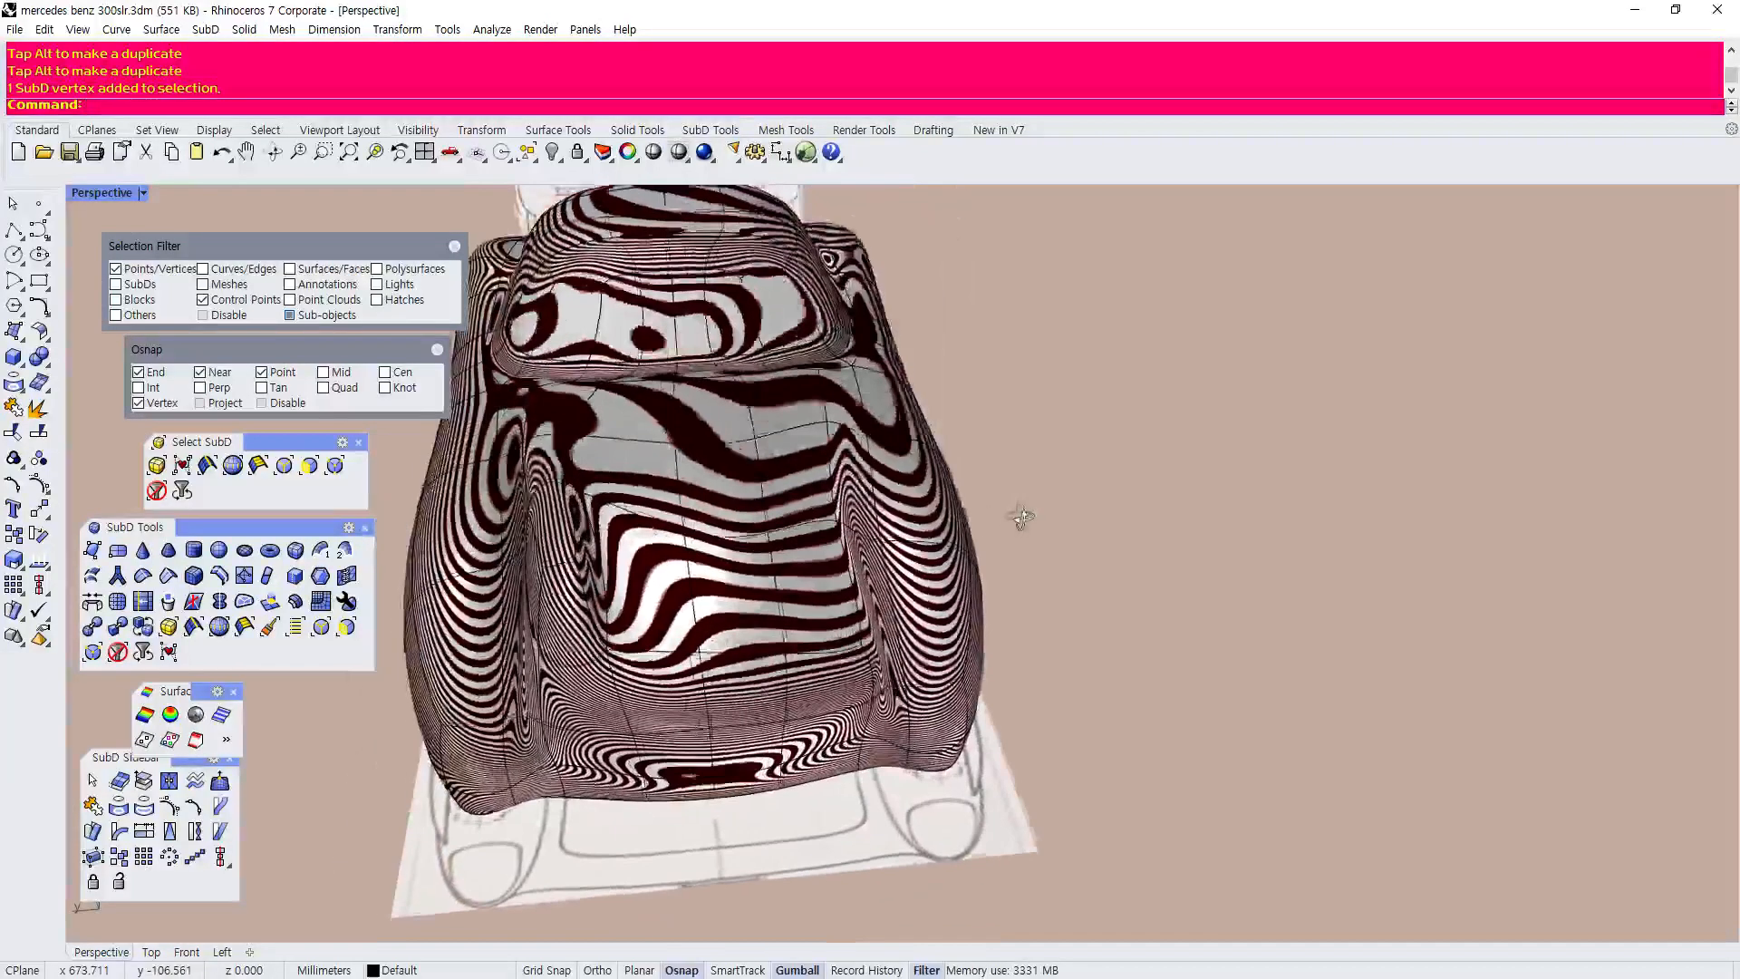
{"action": "scroll", "coordinate": [508, 435], "scroll_direction": "up", "scroll_amount": 5}
{"action": "right_click_drag", "start_coordinate": [656, 462], "coordinate": [637, 482]}
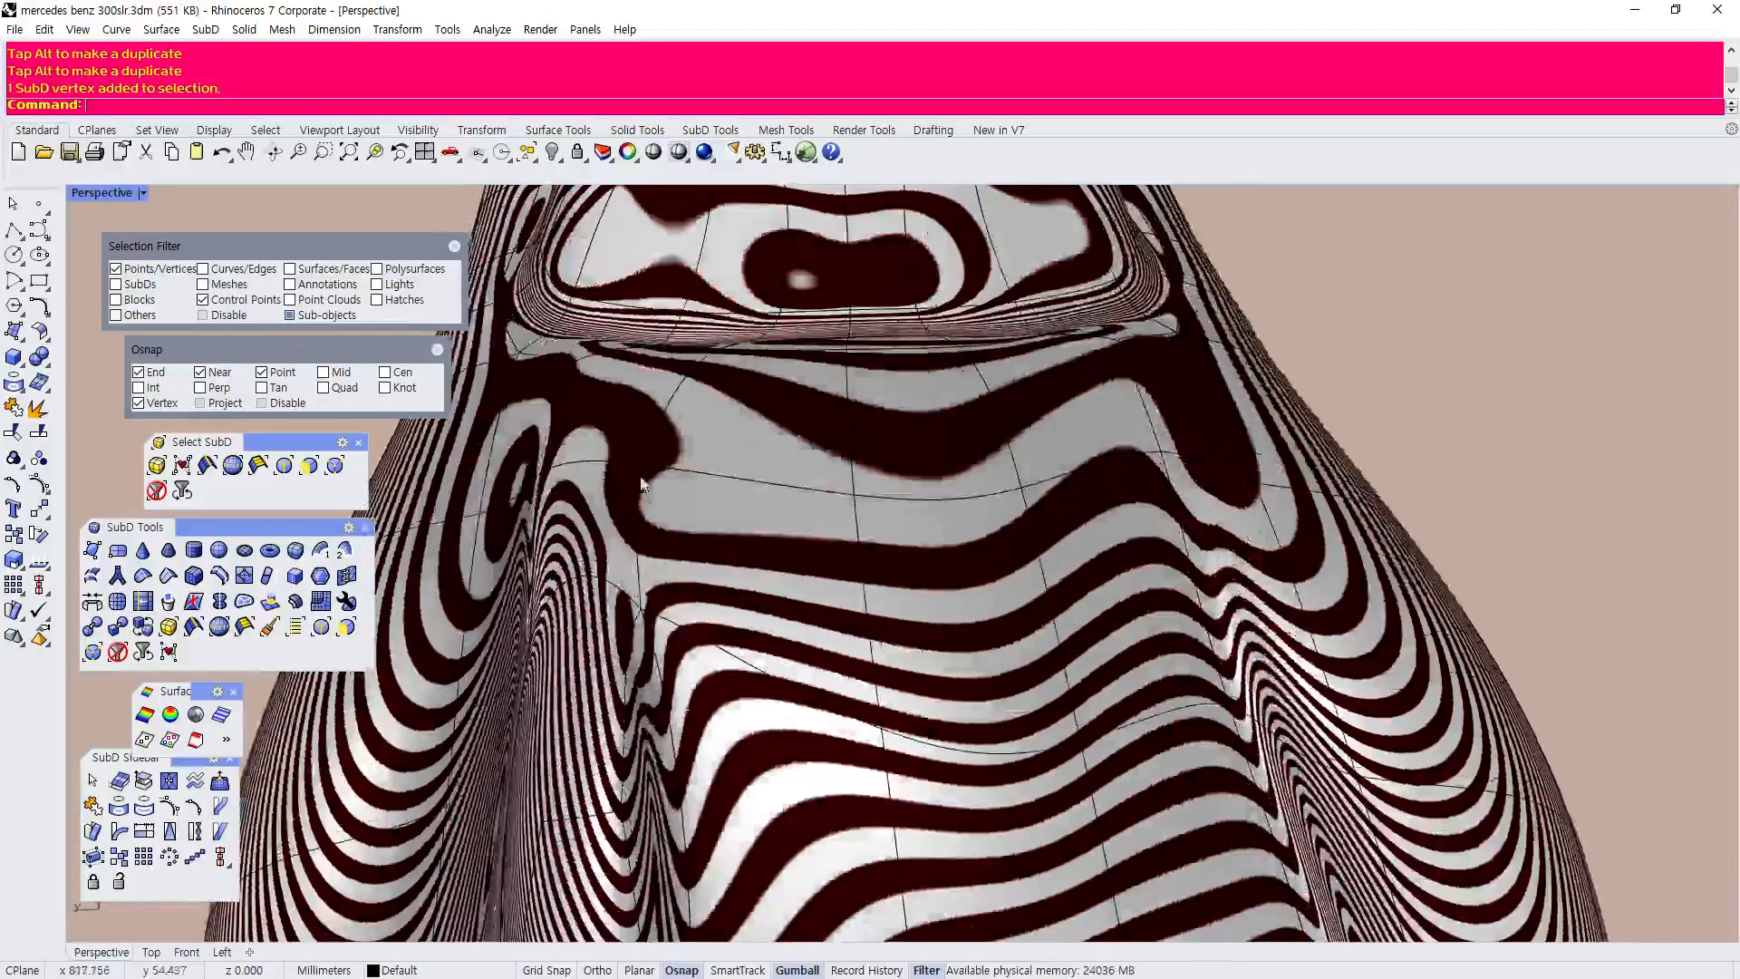
{"action": "left_click_drag", "start_coordinate": [581, 469], "coordinate": [564, 471]}
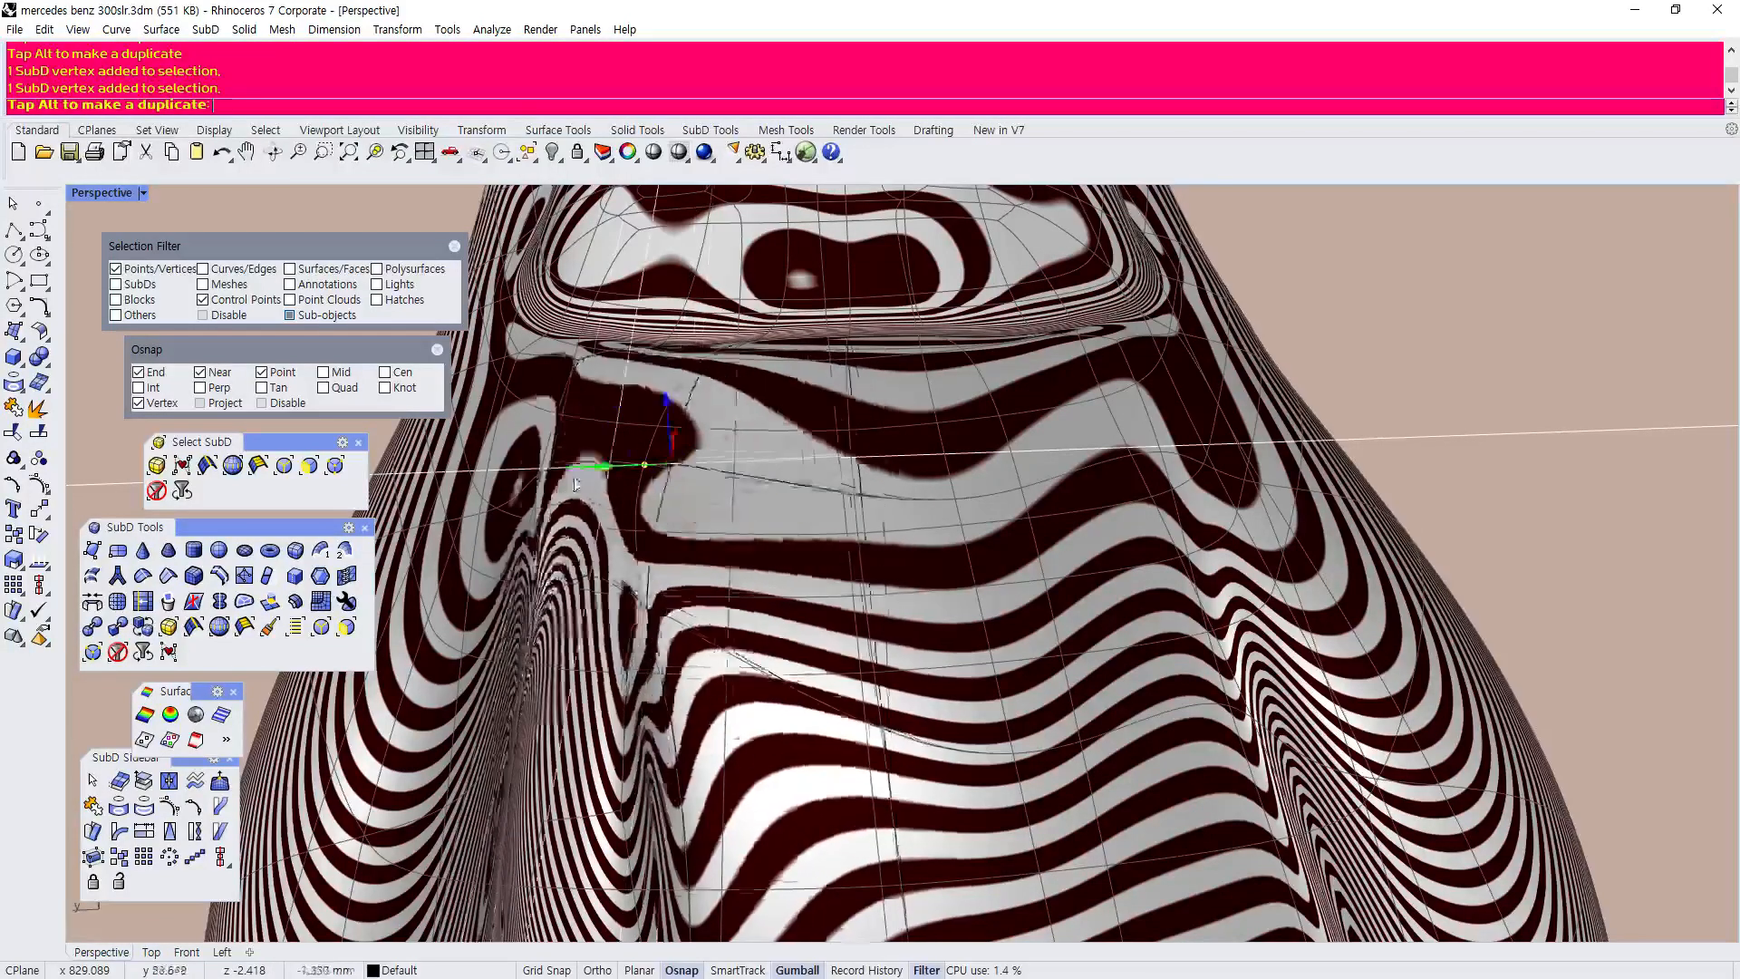
{"action": "left_click_drag", "start_coordinate": [580, 487], "coordinate": [580, 487]}
{"action": "scroll", "coordinate": [857, 513], "scroll_direction": "down", "scroll_amount": 8}
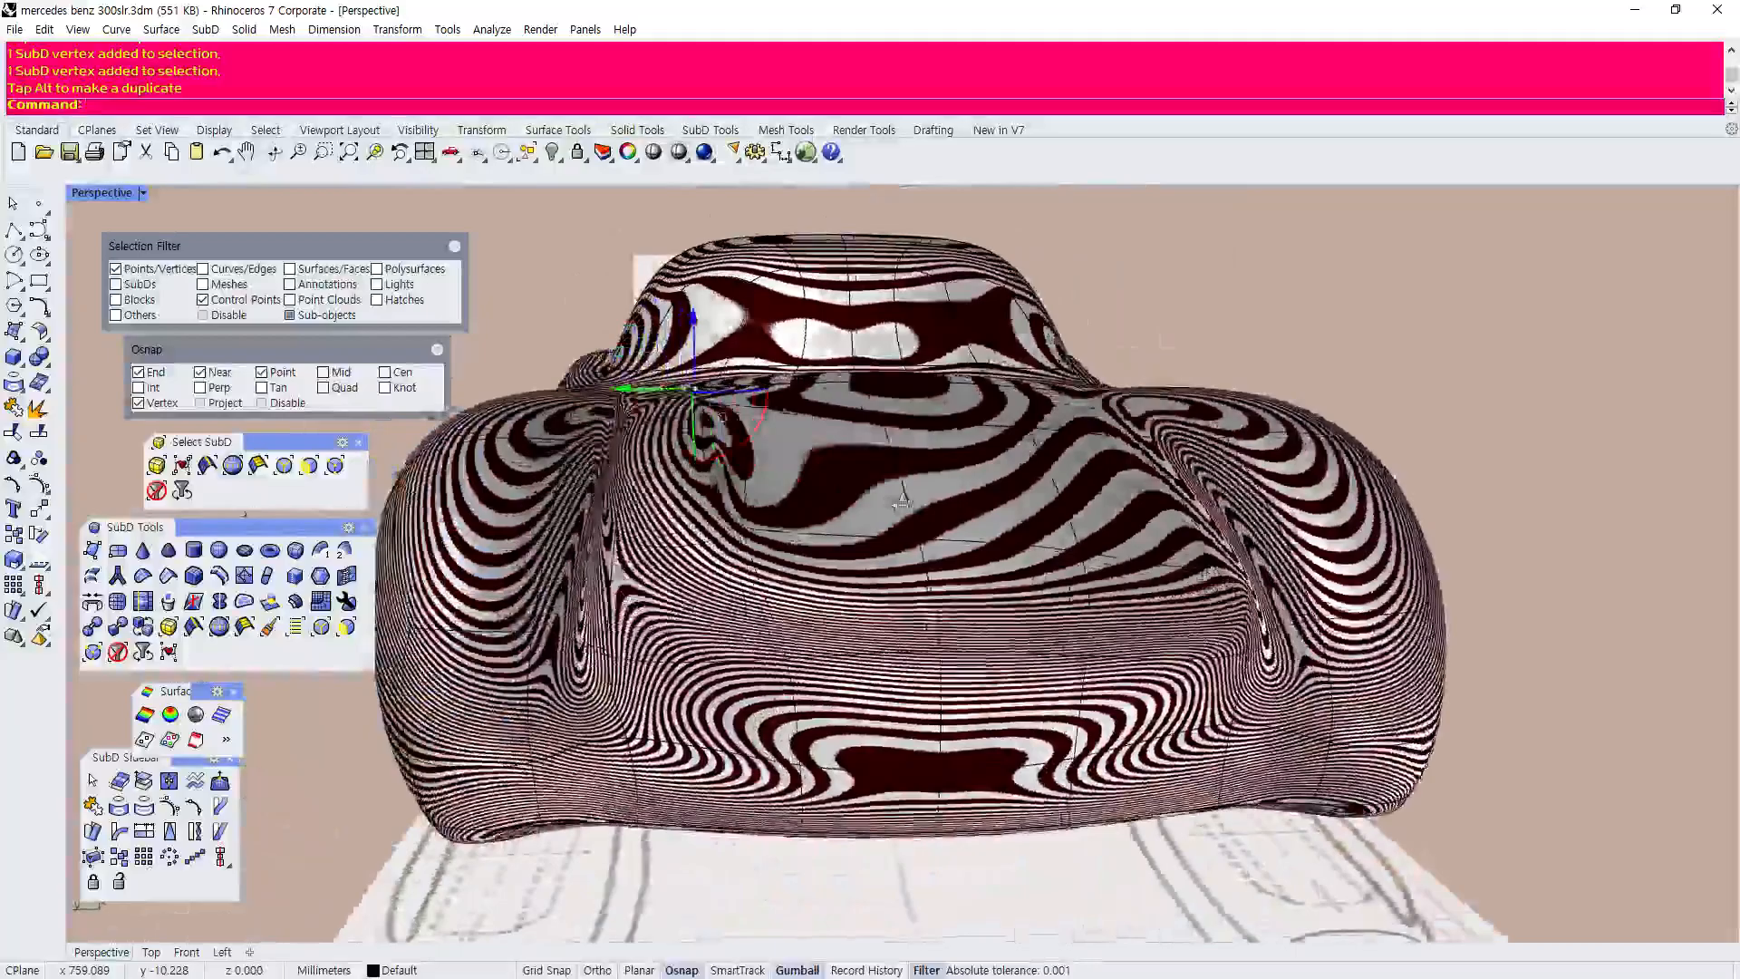
{"action": "mouse_move", "coordinate": [902, 501]}
{"action": "right_mouse_down"}
{"action": "mouse_move", "coordinate": [888, 509]}
{"action": "mouse_move", "coordinate": [865, 476]}
{"action": "mouse_move", "coordinate": [903, 500]}
{"action": "mouse_move", "coordinate": [900, 527]}
{"action": "right_mouse_up"}
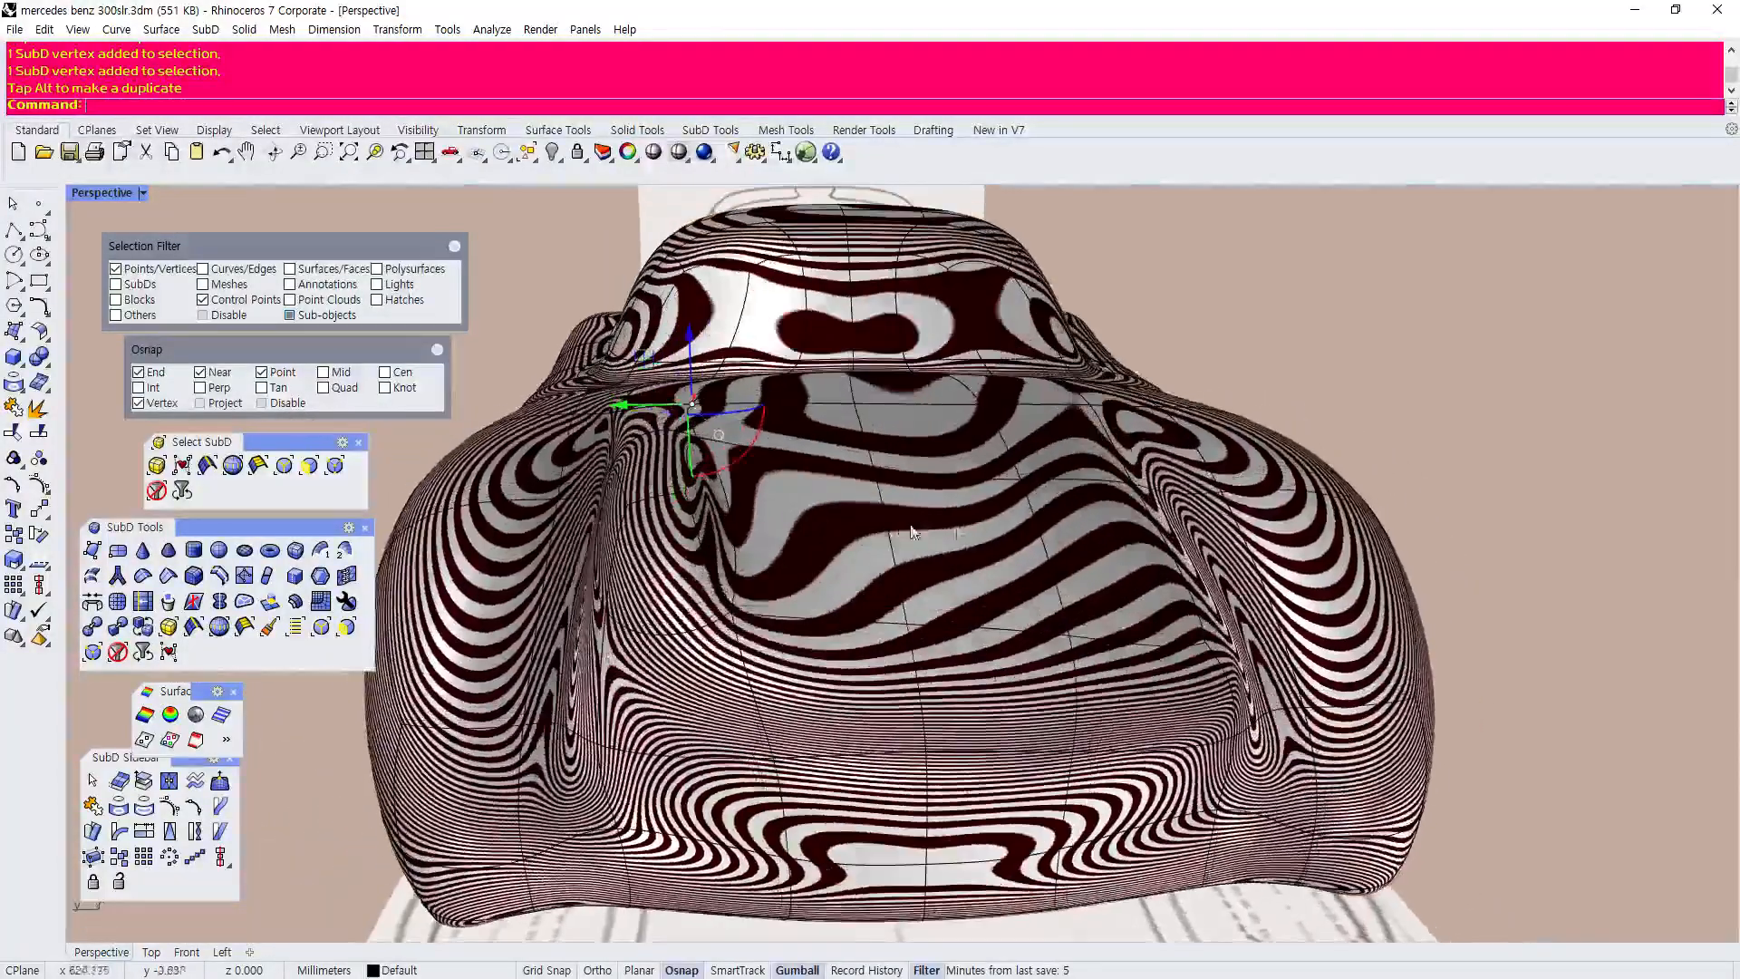
Lower the vertex farther forward on the hood's edge beside the front fender by about 2 mm.
{"action": "scroll", "coordinate": [1449, 365], "scroll_direction": "down", "scroll_amount": 5}
{"action": "right_click_drag", "start_coordinate": [1449, 365], "coordinate": [1151, 399]}
{"action": "scroll", "coordinate": [858, 505], "scroll_direction": "up", "scroll_amount": 6}
{"action": "right_click_drag", "start_coordinate": [858, 505], "coordinate": [770, 617]}
{"action": "scroll", "coordinate": [898, 491], "scroll_direction": "up", "scroll_amount": 2}
{"action": "scroll", "coordinate": [899, 490], "scroll_direction": "down", "scroll_amount": 6}
{"action": "scroll", "coordinate": [612, 508], "scroll_direction": "up", "scroll_amount": 5}
{"action": "scroll", "coordinate": [612, 509], "scroll_direction": "down", "scroll_amount": 3}
{"action": "scroll", "coordinate": [804, 499], "scroll_direction": "down", "scroll_amount": 3}
{"action": "scroll", "coordinate": [849, 489], "scroll_direction": "up", "scroll_amount": 3}
{"action": "scroll", "coordinate": [793, 561], "scroll_direction": "up", "scroll_amount": 3}
{"action": "scroll", "coordinate": [793, 561], "scroll_direction": "down", "scroll_amount": 3}
{"action": "scroll", "coordinate": [756, 667], "scroll_direction": "up", "scroll_amount": 5}
{"action": "left_click", "coordinate": [669, 649]}
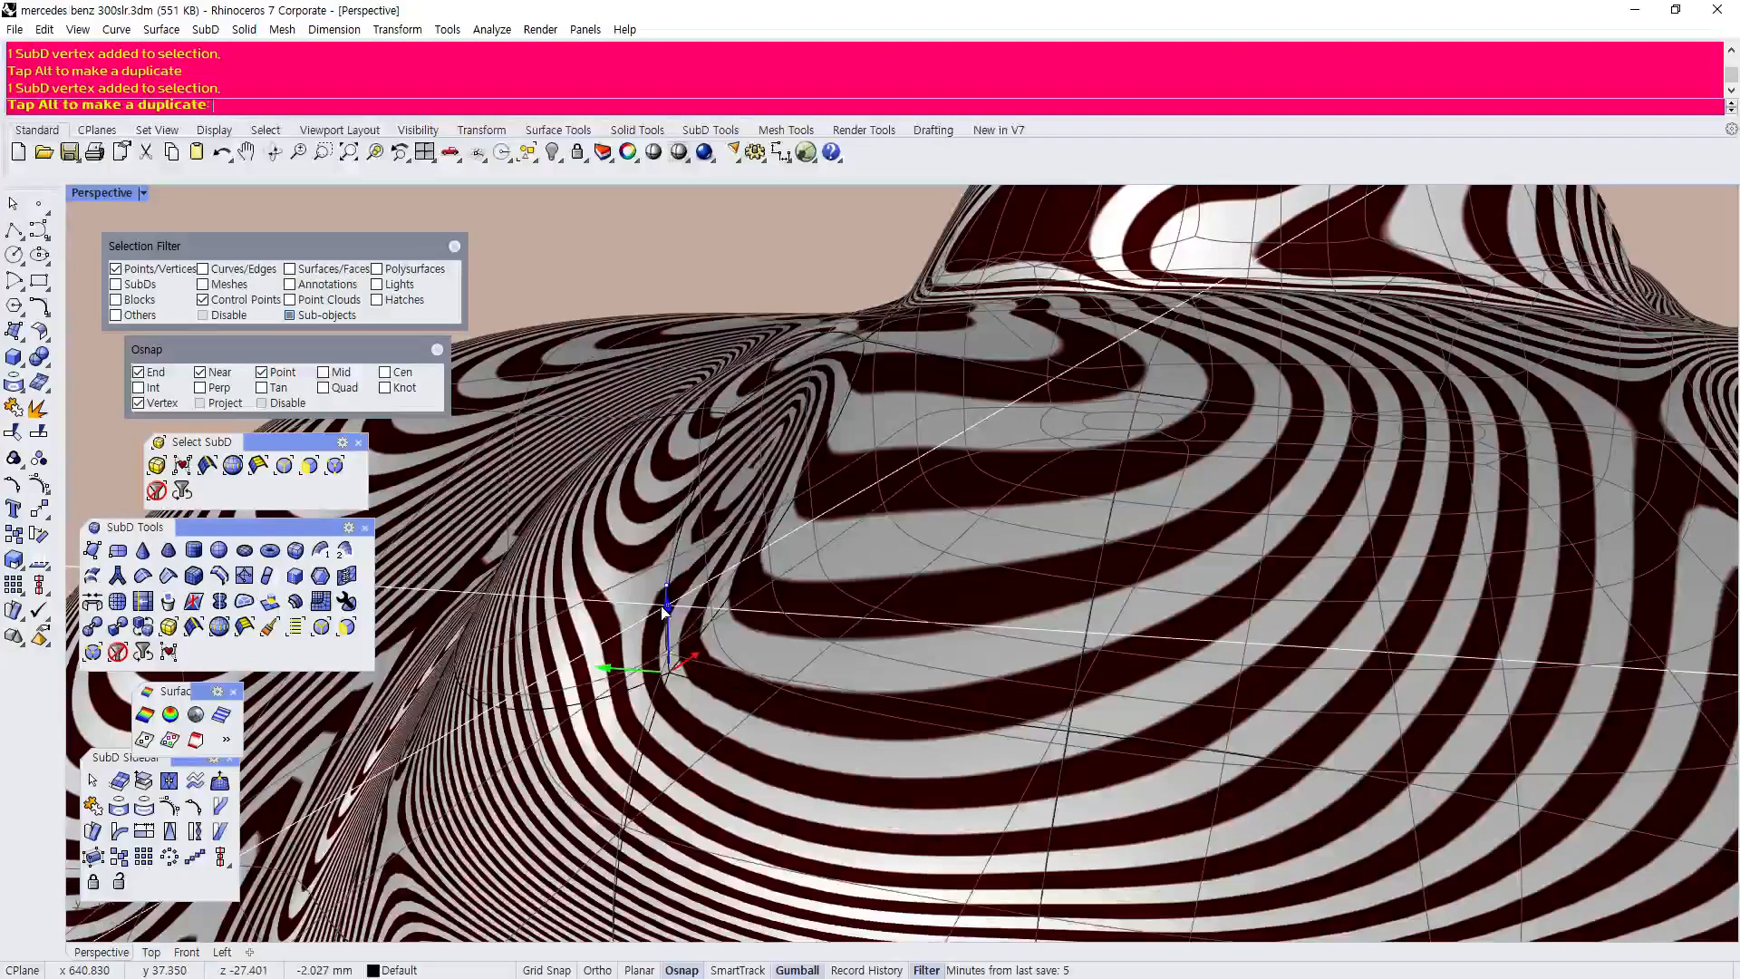
Examine the zebra stripes along the hood's edge and front fender, up close and with the whole car in view.
{"action": "scroll", "coordinate": [671, 584], "scroll_direction": "down", "scroll_amount": 5}
{"action": "scroll", "coordinate": [557, 706], "scroll_direction": "up", "scroll_amount": 7}
{"action": "scroll", "coordinate": [567, 702], "scroll_direction": "down", "scroll_amount": 6}
{"action": "right_click_drag", "start_coordinate": [870, 688], "coordinate": [936, 632]}
{"action": "scroll", "coordinate": [997, 618], "scroll_direction": "down", "scroll_amount": 5}
{"action": "right_click_drag", "start_coordinate": [1052, 602], "coordinate": [675, 573]}
{"action": "scroll", "coordinate": [1015, 558], "scroll_direction": "down", "scroll_amount": 3}
{"action": "mouse_move", "coordinate": [1088, 548]}
{"action": "right_mouse_down"}
{"action": "mouse_move", "coordinate": [922, 629]}
{"action": "mouse_move", "coordinate": [932, 679]}
{"action": "mouse_move", "coordinate": [1001, 672]}
{"action": "mouse_move", "coordinate": [1067, 629]}
{"action": "mouse_move", "coordinate": [1060, 556]}
{"action": "mouse_move", "coordinate": [1010, 563]}
{"action": "mouse_move", "coordinate": [1074, 541]}
{"action": "mouse_move", "coordinate": [1189, 542]}
{"action": "right_mouse_up"}
{"action": "scroll", "coordinate": [1065, 630], "scroll_direction": "down", "scroll_amount": 6}
{"action": "scroll", "coordinate": [1065, 632], "scroll_direction": "up", "scroll_amount": 6}
{"action": "scroll", "coordinate": [1010, 563], "scroll_direction": "down", "scroll_amount": 2}
{"action": "scroll", "coordinate": [1251, 545], "scroll_direction": "down", "scroll_amount": 5}
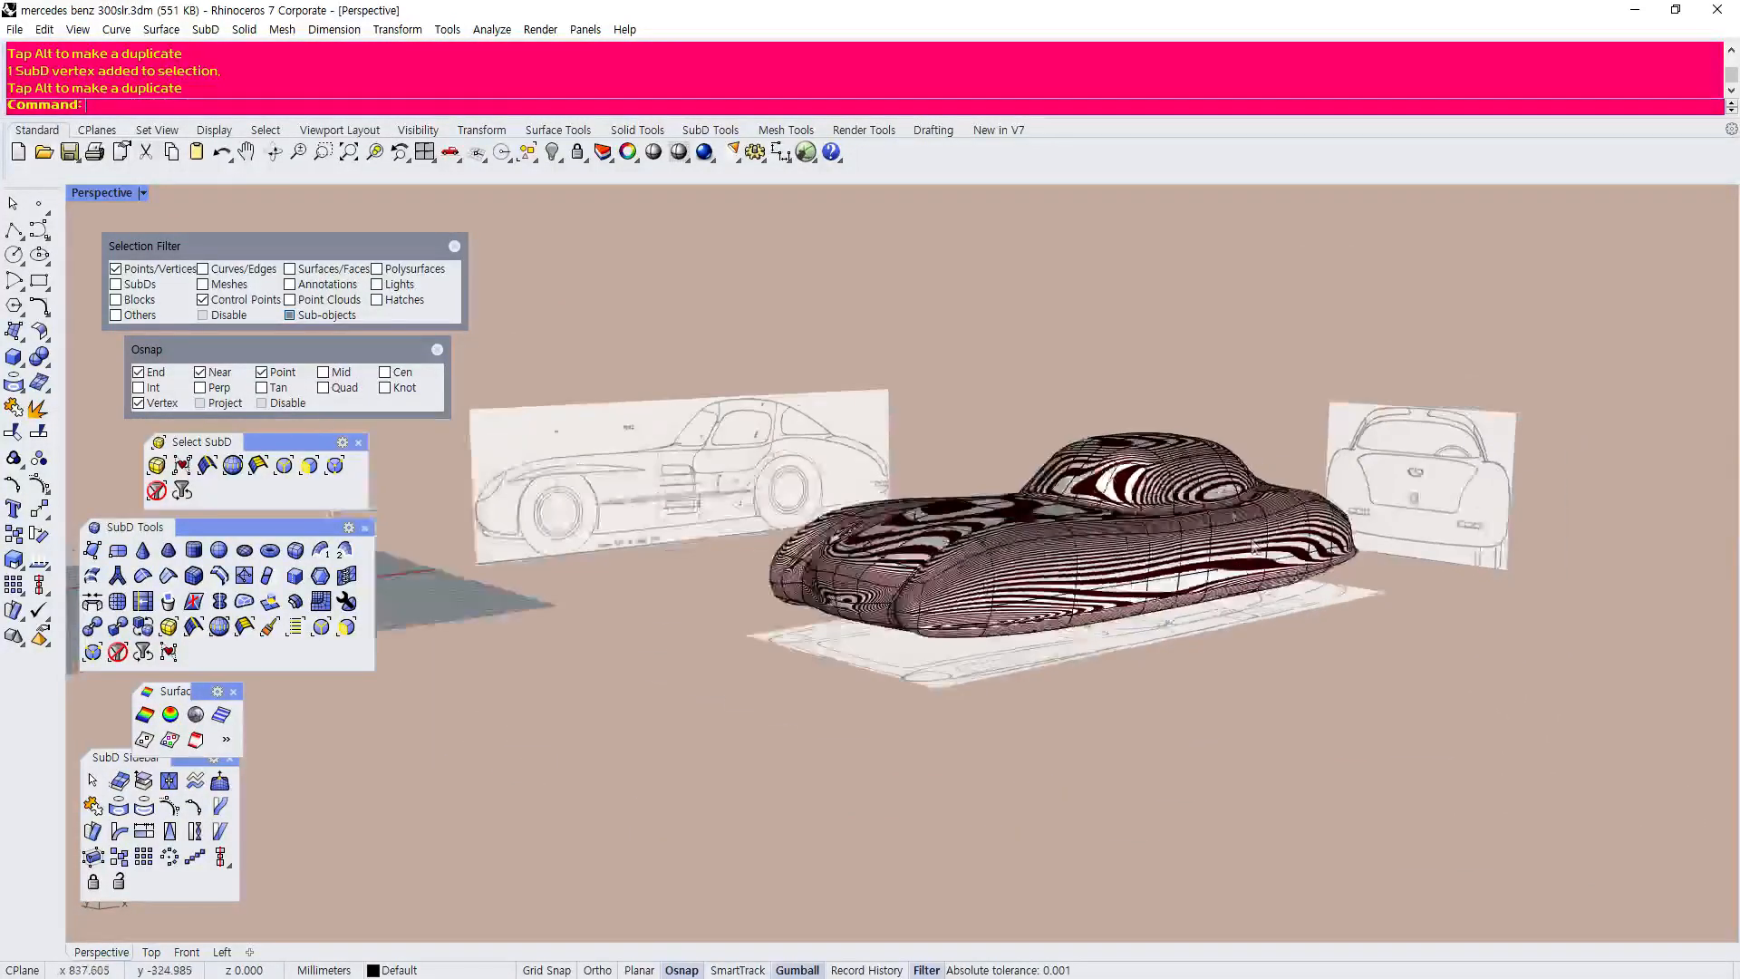
{"action": "scroll", "coordinate": [1167, 537], "scroll_direction": "up", "scroll_amount": 7}
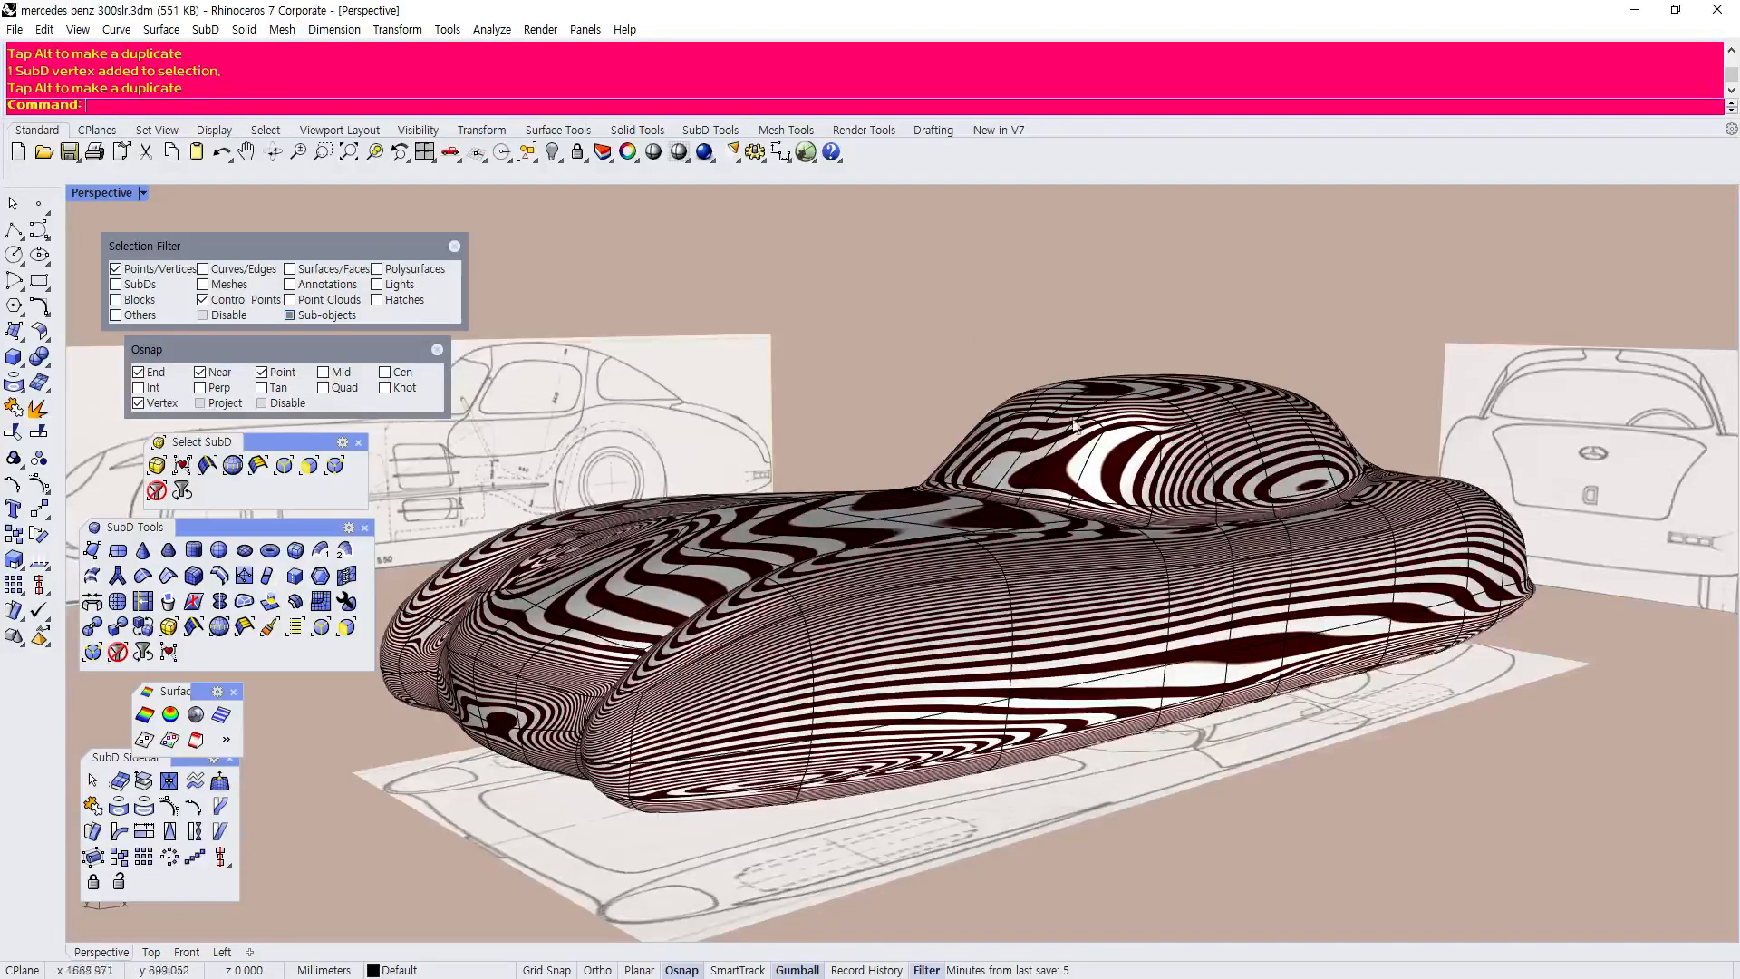
{"action": "scroll", "coordinate": [1002, 399], "scroll_direction": "down", "scroll_amount": 3}
{"action": "scroll", "coordinate": [1004, 406], "scroll_direction": "down", "scroll_amount": 2}
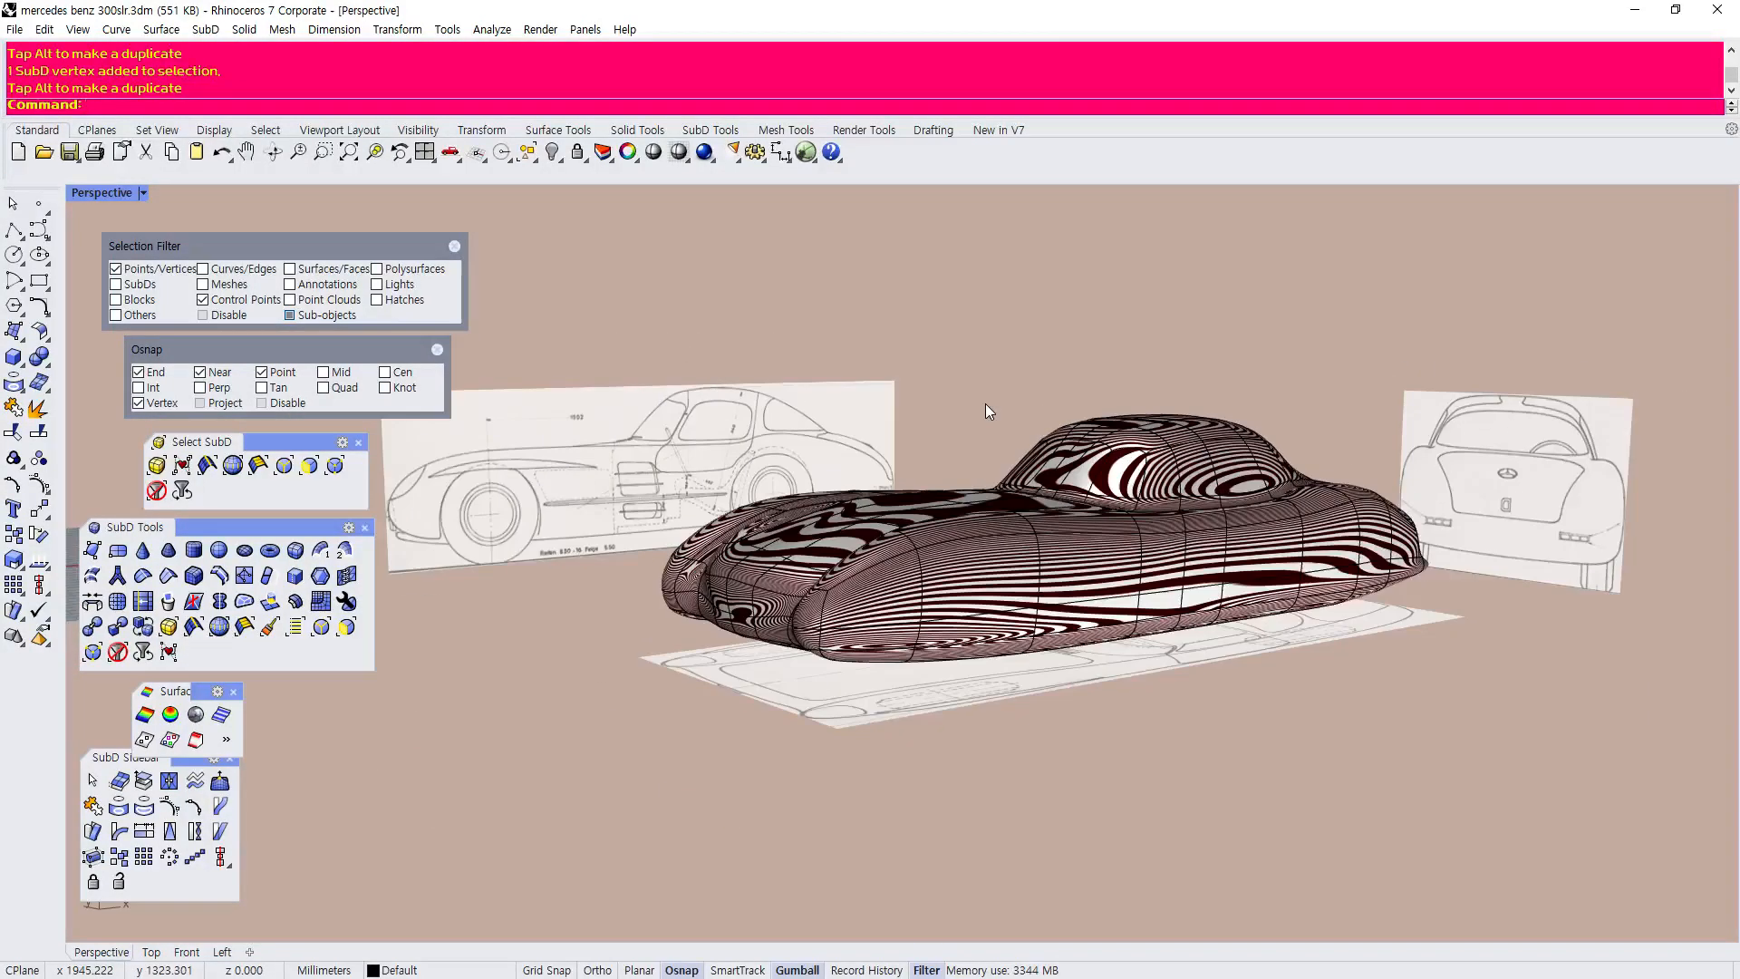
Examine the zebra stripe flow over the tail, rear deck, rear fender and body side.
{"action": "mouse_move", "coordinate": [1008, 438]}
{"action": "right_mouse_down"}
{"action": "mouse_move", "coordinate": [876, 497]}
{"action": "mouse_move", "coordinate": [820, 497]}
{"action": "mouse_move", "coordinate": [977, 563]}
{"action": "mouse_move", "coordinate": [802, 627]}
{"action": "mouse_move", "coordinate": [733, 725]}
{"action": "mouse_move", "coordinate": [553, 703]}
{"action": "right_mouse_up"}
{"action": "scroll", "coordinate": [882, 606], "scroll_direction": "up", "scroll_amount": 2}
{"action": "scroll", "coordinate": [883, 606], "scroll_direction": "down", "scroll_amount": 4}
{"action": "scroll", "coordinate": [799, 623], "scroll_direction": "up", "scroll_amount": 3}
{"action": "scroll", "coordinate": [763, 670], "scroll_direction": "down", "scroll_amount": 3}
{"action": "scroll", "coordinate": [1513, 759], "scroll_direction": "down", "scroll_amount": 3}
{"action": "scroll", "coordinate": [1254, 737], "scroll_direction": "up", "scroll_amount": 3}
{"action": "right_click_drag", "start_coordinate": [1253, 737], "coordinate": [1051, 722]}
{"action": "scroll", "coordinate": [749, 674], "scroll_direction": "up", "scroll_amount": 2}
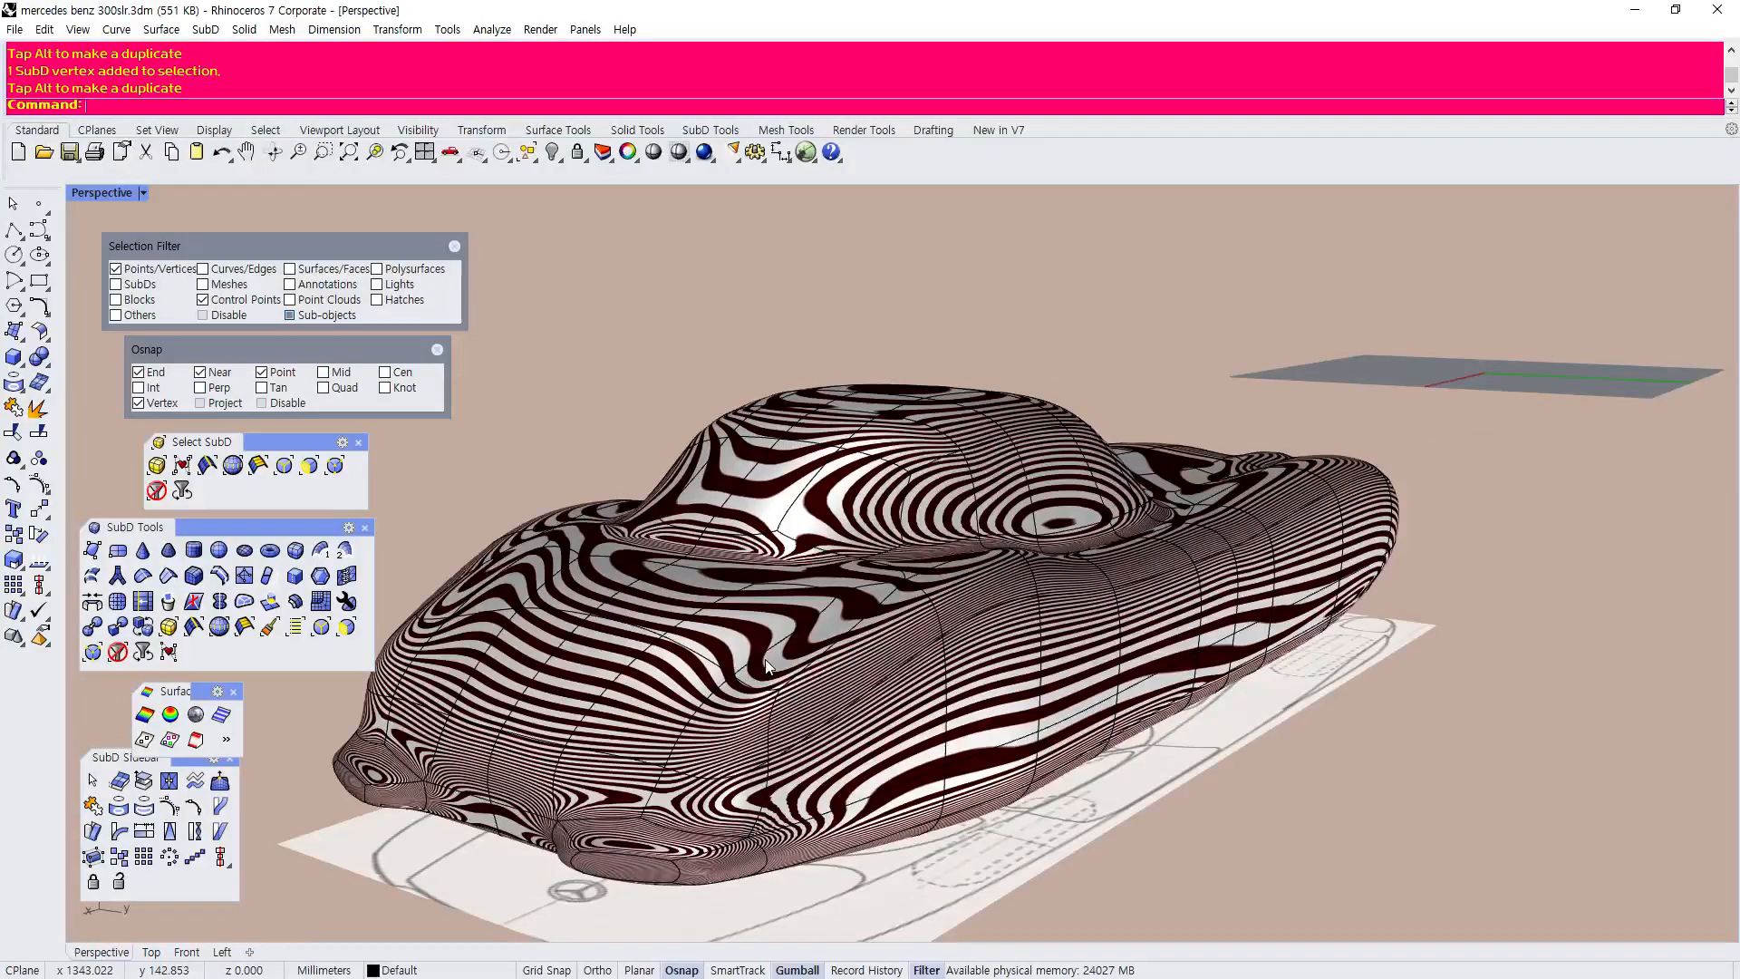
{"action": "scroll", "coordinate": [1105, 626], "scroll_direction": "down", "scroll_amount": 4}
{"action": "scroll", "coordinate": [949, 622], "scroll_direction": "up", "scroll_amount": 4}
{"action": "right_click_drag", "start_coordinate": [949, 622], "coordinate": [955, 611]}
{"action": "scroll", "coordinate": [977, 624], "scroll_direction": "down", "scroll_amount": 3}
{"action": "scroll", "coordinate": [982, 623], "scroll_direction": "up", "scroll_amount": 3}
{"action": "mouse_move", "coordinate": [1137, 625]}
{"action": "right_mouse_down"}
{"action": "mouse_move", "coordinate": [887, 420]}
{"action": "mouse_move", "coordinate": [809, 523]}
{"action": "mouse_move", "coordinate": [917, 607]}
{"action": "right_mouse_up"}
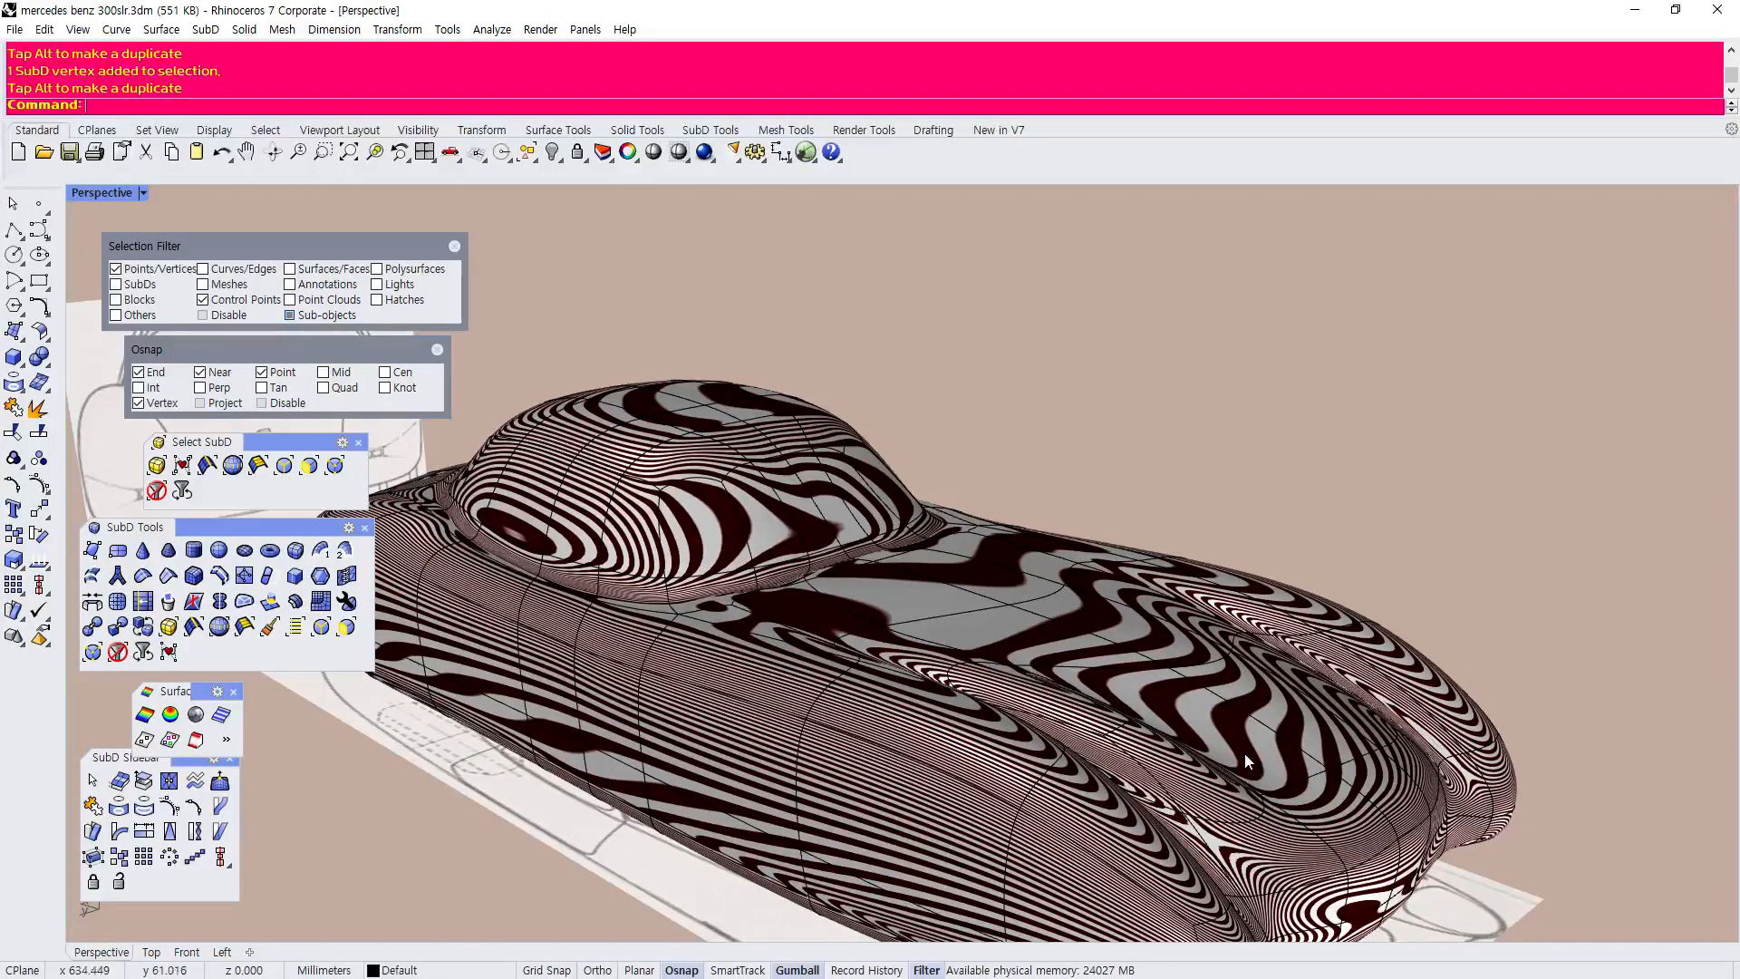
Compare the hood, front fender and cabin shapes with the side-view blueprint.
{"action": "scroll", "coordinate": [1160, 680], "scroll_direction": "down", "scroll_amount": 2}
{"action": "mouse_move", "coordinate": [1023, 729]}
{"action": "right_mouse_down"}
{"action": "mouse_move", "coordinate": [891, 704]}
{"action": "mouse_move", "coordinate": [798, 773]}
{"action": "mouse_move", "coordinate": [847, 649]}
{"action": "right_mouse_up"}
{"action": "scroll", "coordinate": [591, 370], "scroll_direction": "up", "scroll_amount": 2}
{"action": "scroll", "coordinate": [591, 371], "scroll_direction": "up", "scroll_amount": 2}
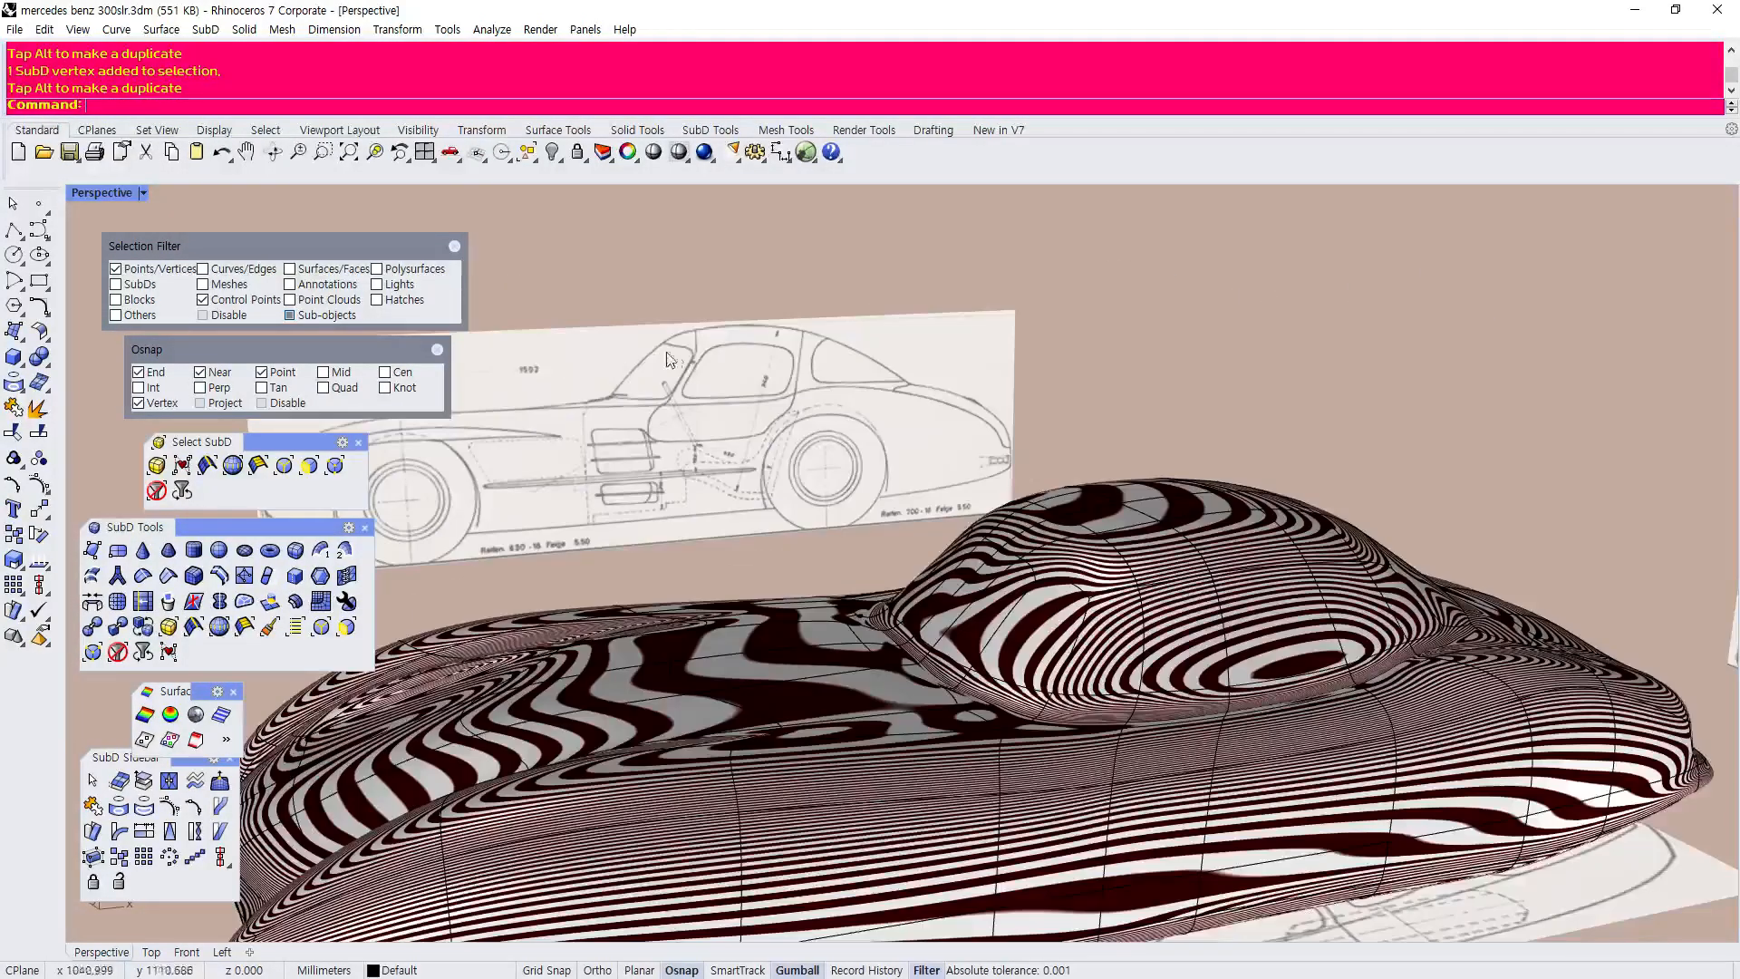
{"action": "scroll", "coordinate": [869, 523], "scroll_direction": "down", "scroll_amount": 3}
{"action": "scroll", "coordinate": [736, 666], "scroll_direction": "up", "scroll_amount": 3}
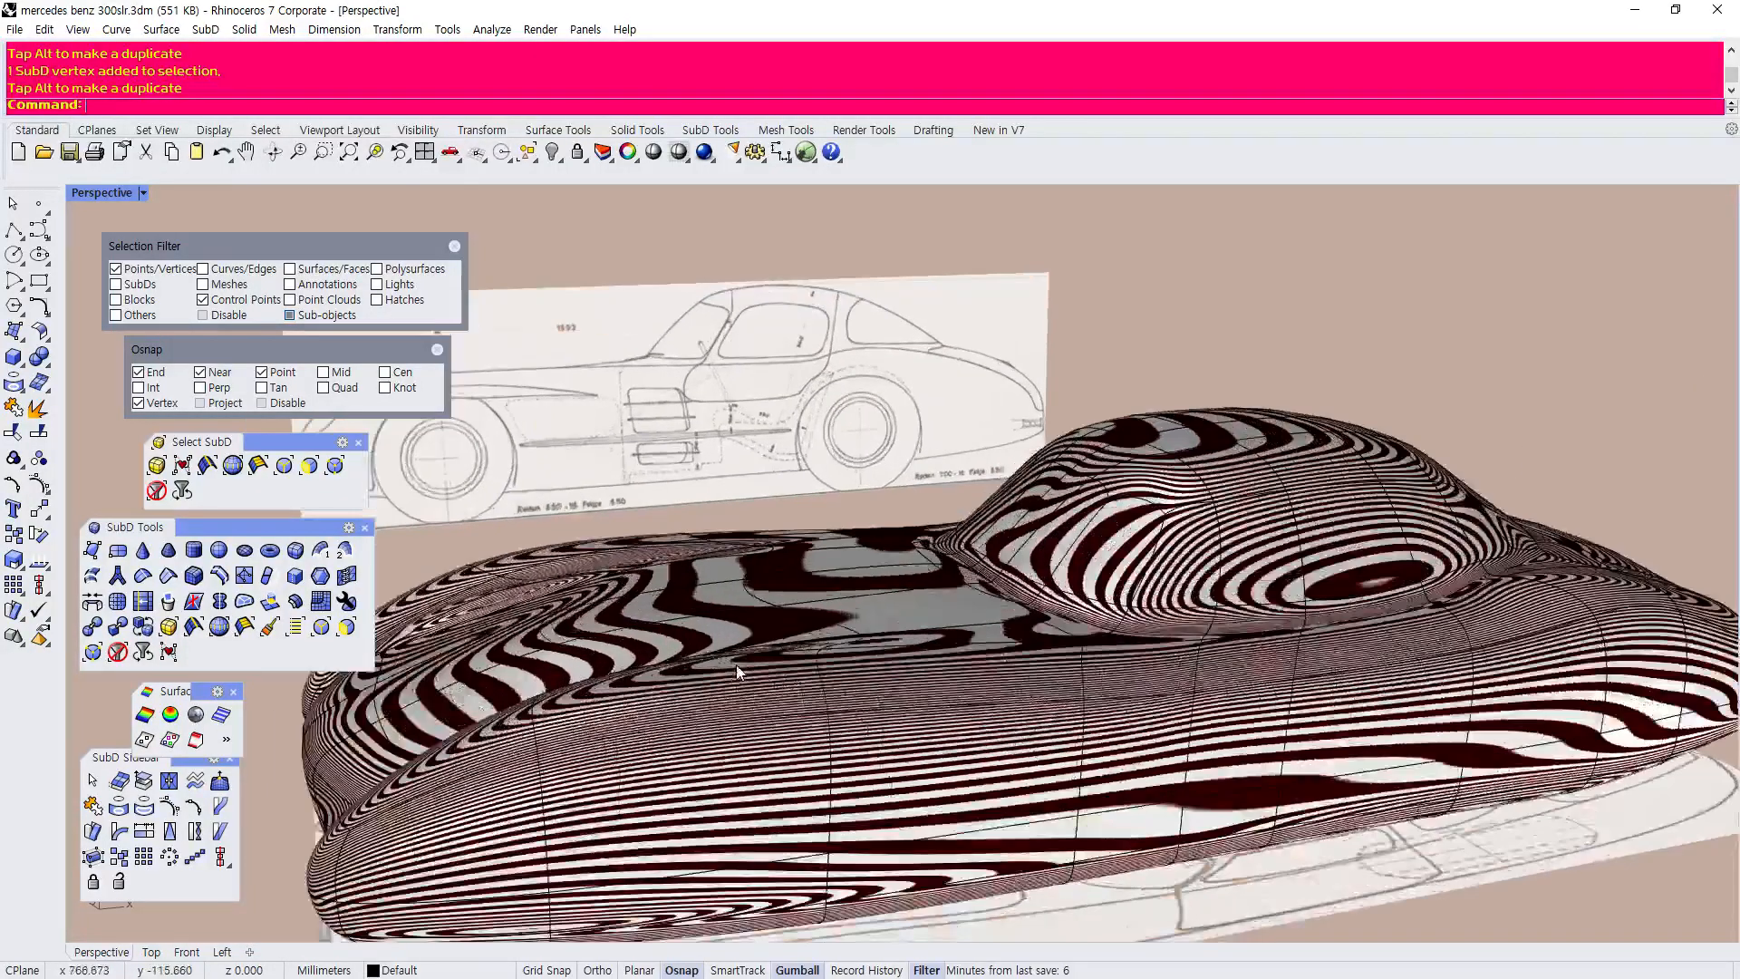
{"action": "mouse_move", "coordinate": [896, 712]}
{"action": "right_mouse_down"}
{"action": "mouse_move", "coordinate": [929, 666]}
{"action": "mouse_move", "coordinate": [1006, 641]}
{"action": "mouse_move", "coordinate": [835, 673]}
{"action": "mouse_move", "coordinate": [935, 673]}
{"action": "right_mouse_up"}
{"action": "scroll", "coordinate": [1008, 638], "scroll_direction": "down", "scroll_amount": 4}
{"action": "scroll", "coordinate": [938, 666], "scroll_direction": "down", "scroll_amount": 4}
{"action": "scroll", "coordinate": [643, 510], "scroll_direction": "up", "scroll_amount": 8}
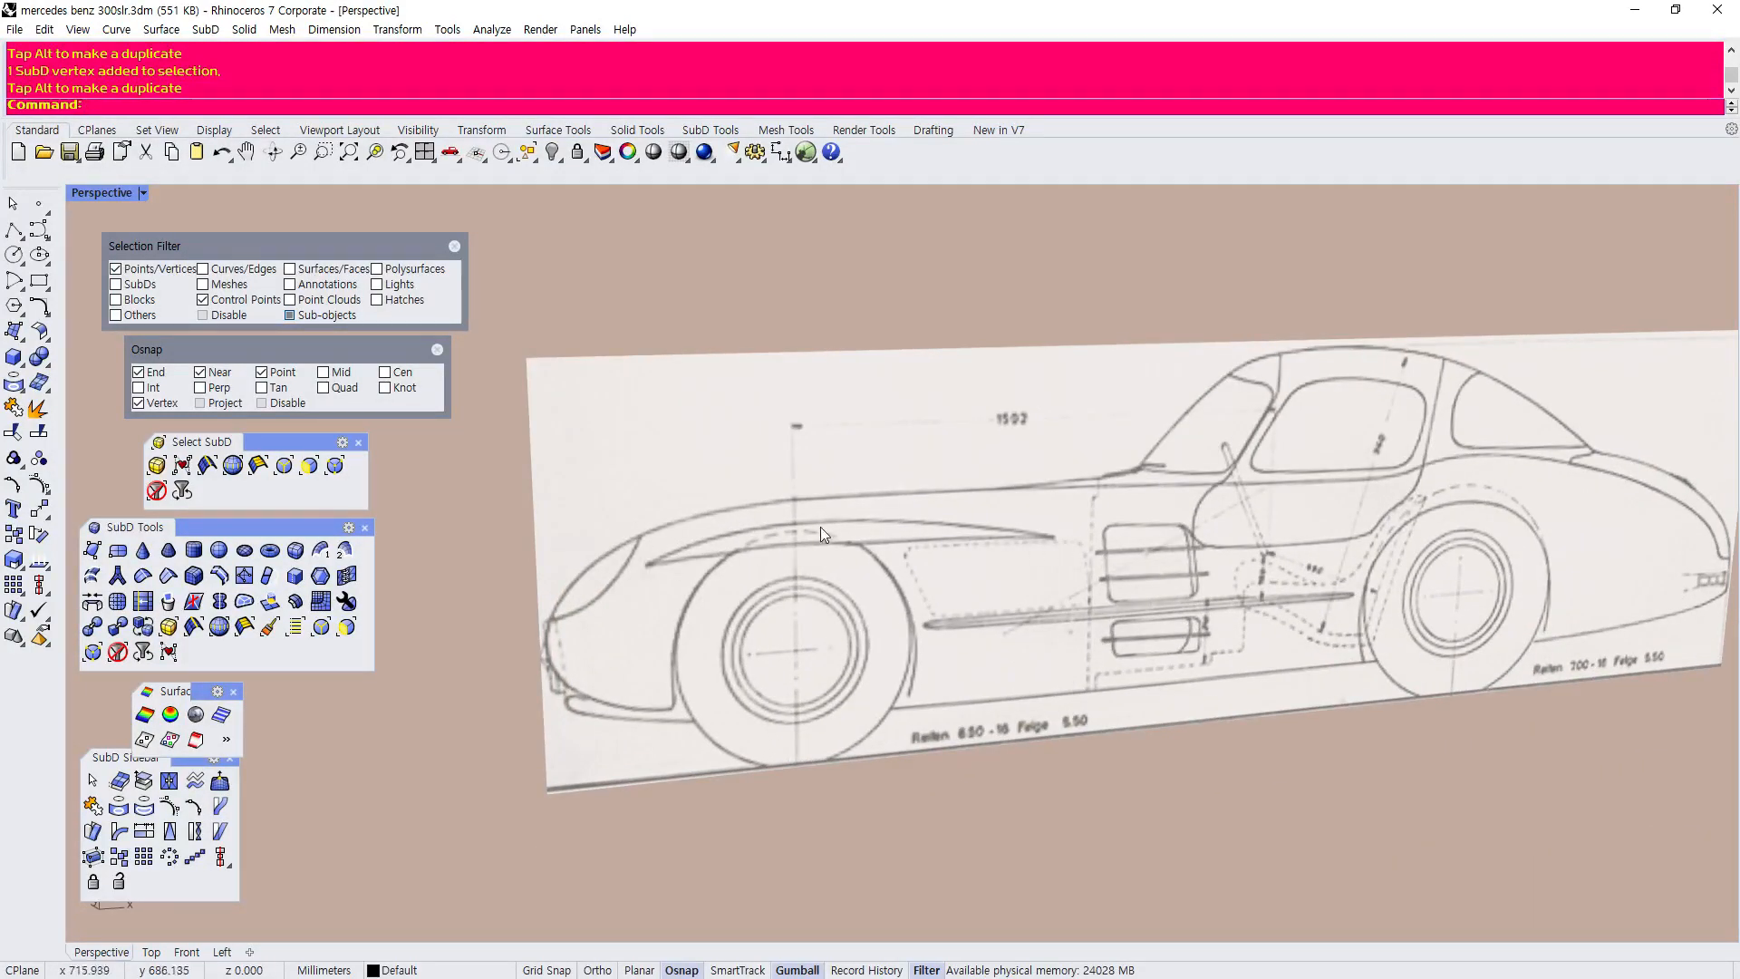
{"action": "scroll", "coordinate": [803, 524], "scroll_direction": "down", "scroll_amount": 2}
{"action": "scroll", "coordinate": [621, 535], "scroll_direction": "down", "scroll_amount": 5}
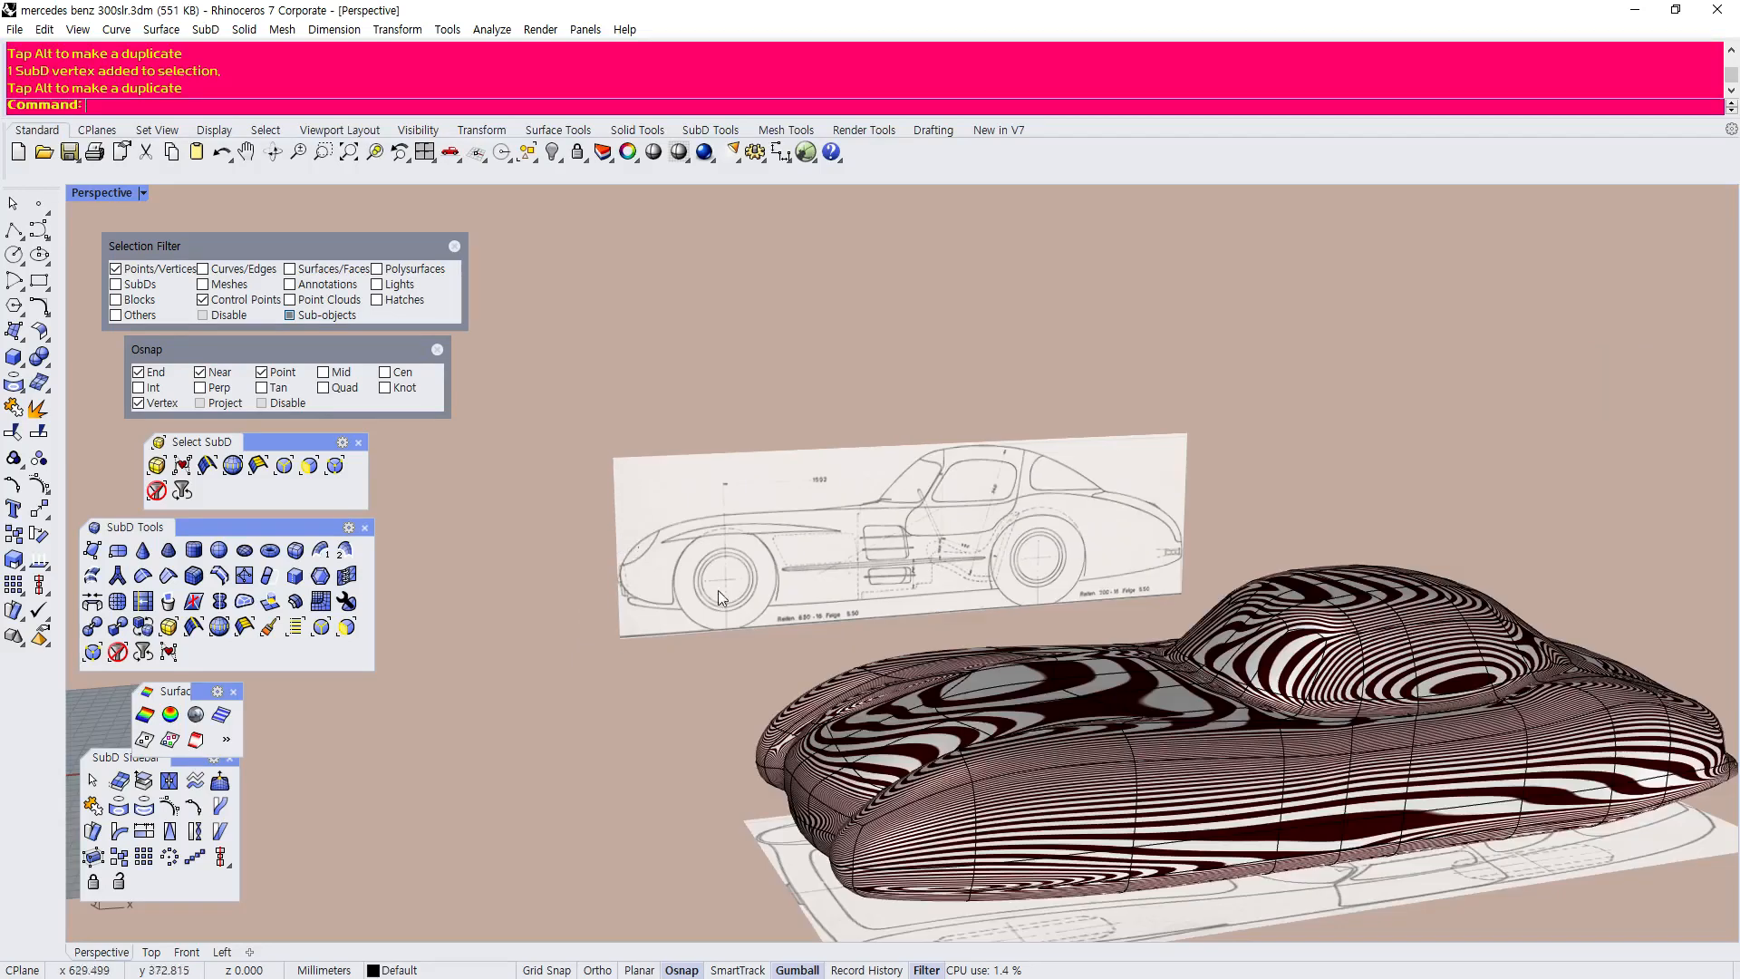
{"action": "scroll", "coordinate": [629, 538], "scroll_direction": "up", "scroll_amount": 3}
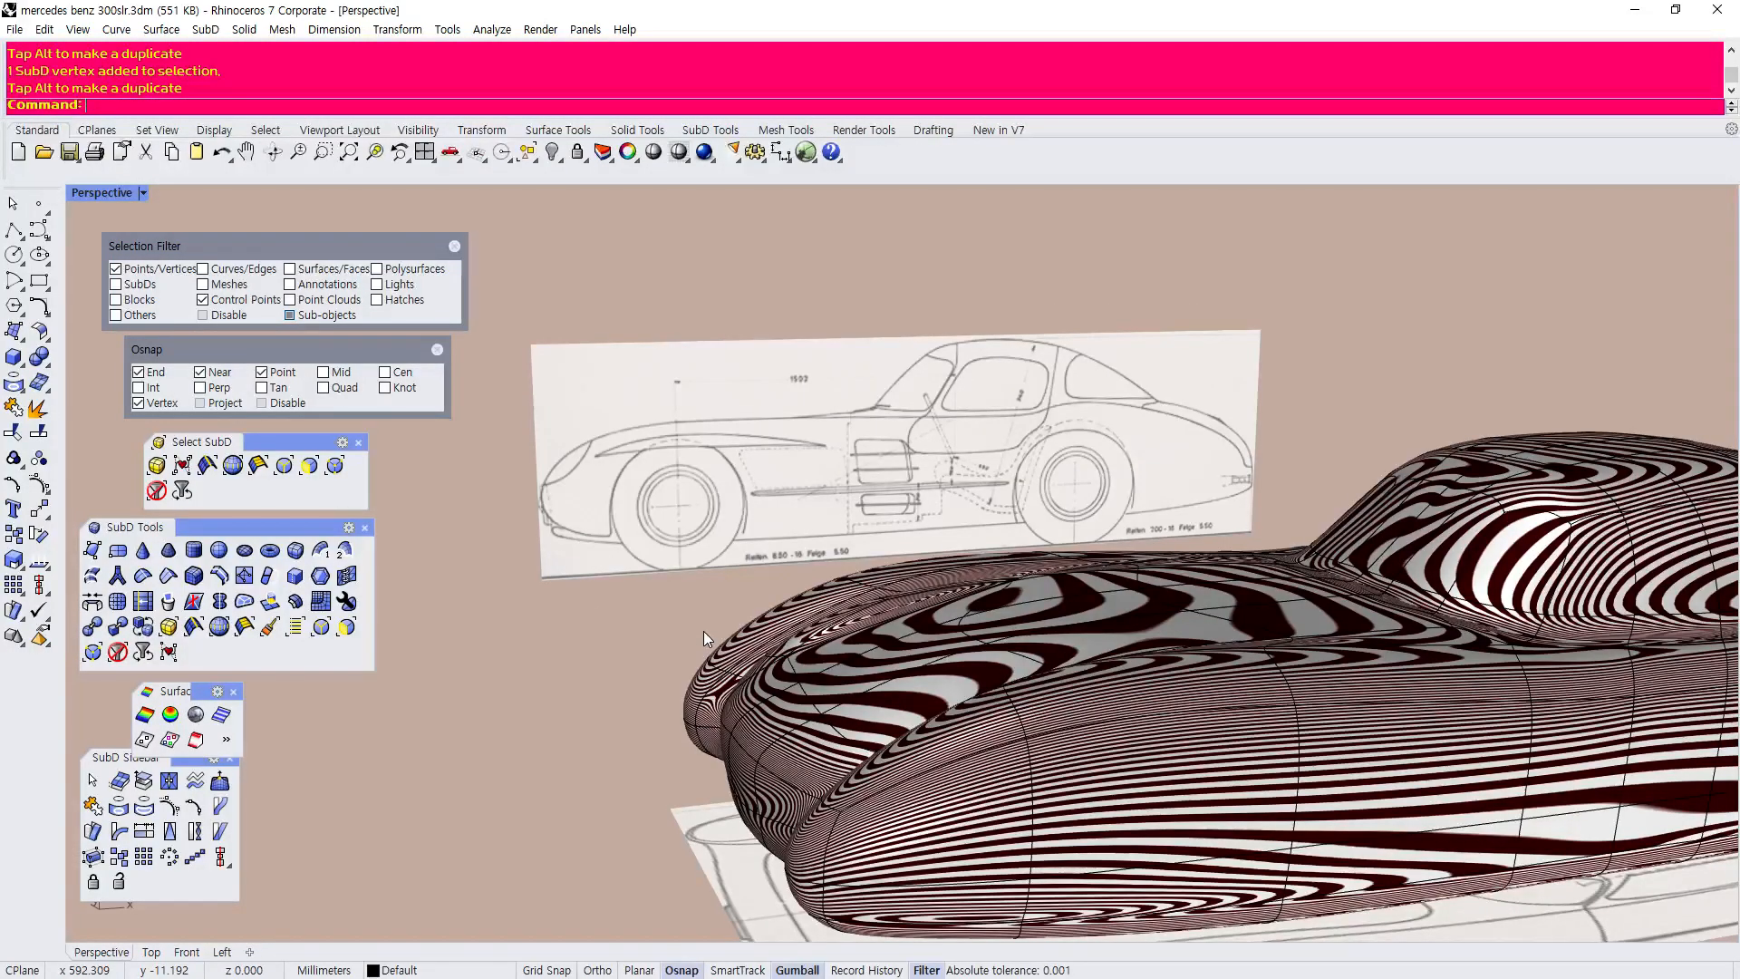
{"action": "scroll", "coordinate": [606, 474], "scroll_direction": "down", "scroll_amount": 4}
{"action": "scroll", "coordinate": [980, 576], "scroll_direction": "up", "scroll_amount": 6}
{"action": "right_click_drag", "start_coordinate": [982, 589], "coordinate": [933, 624]}
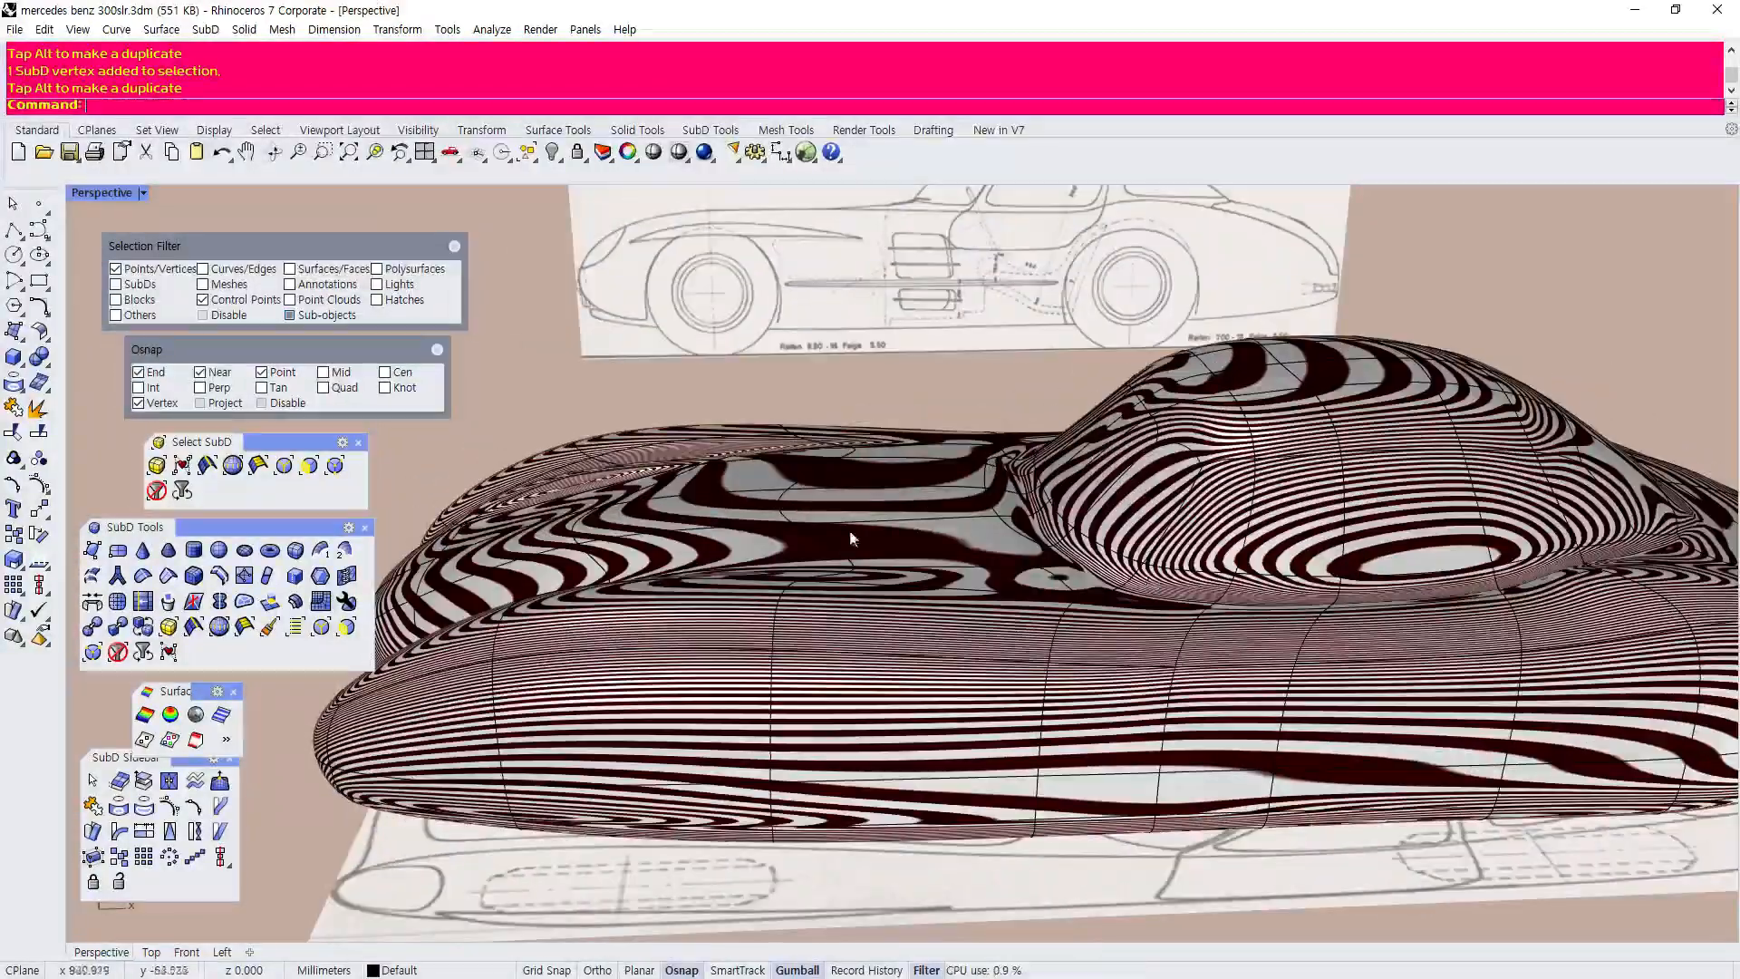
Examine the zebra stripes along the seam between the cabin's side and the body up to its rear corner.
{"action": "scroll", "coordinate": [877, 535], "scroll_direction": "down", "scroll_amount": 3}
{"action": "scroll", "coordinate": [1269, 544], "scroll_direction": "up", "scroll_amount": 4}
{"action": "right_click_drag", "start_coordinate": [1369, 566], "coordinate": [952, 779]}
{"action": "scroll", "coordinate": [1267, 593], "scroll_direction": "up", "scroll_amount": 5}
{"action": "scroll", "coordinate": [1267, 593], "scroll_direction": "down", "scroll_amount": 5}
{"action": "scroll", "coordinate": [951, 781], "scroll_direction": "up", "scroll_amount": 4}
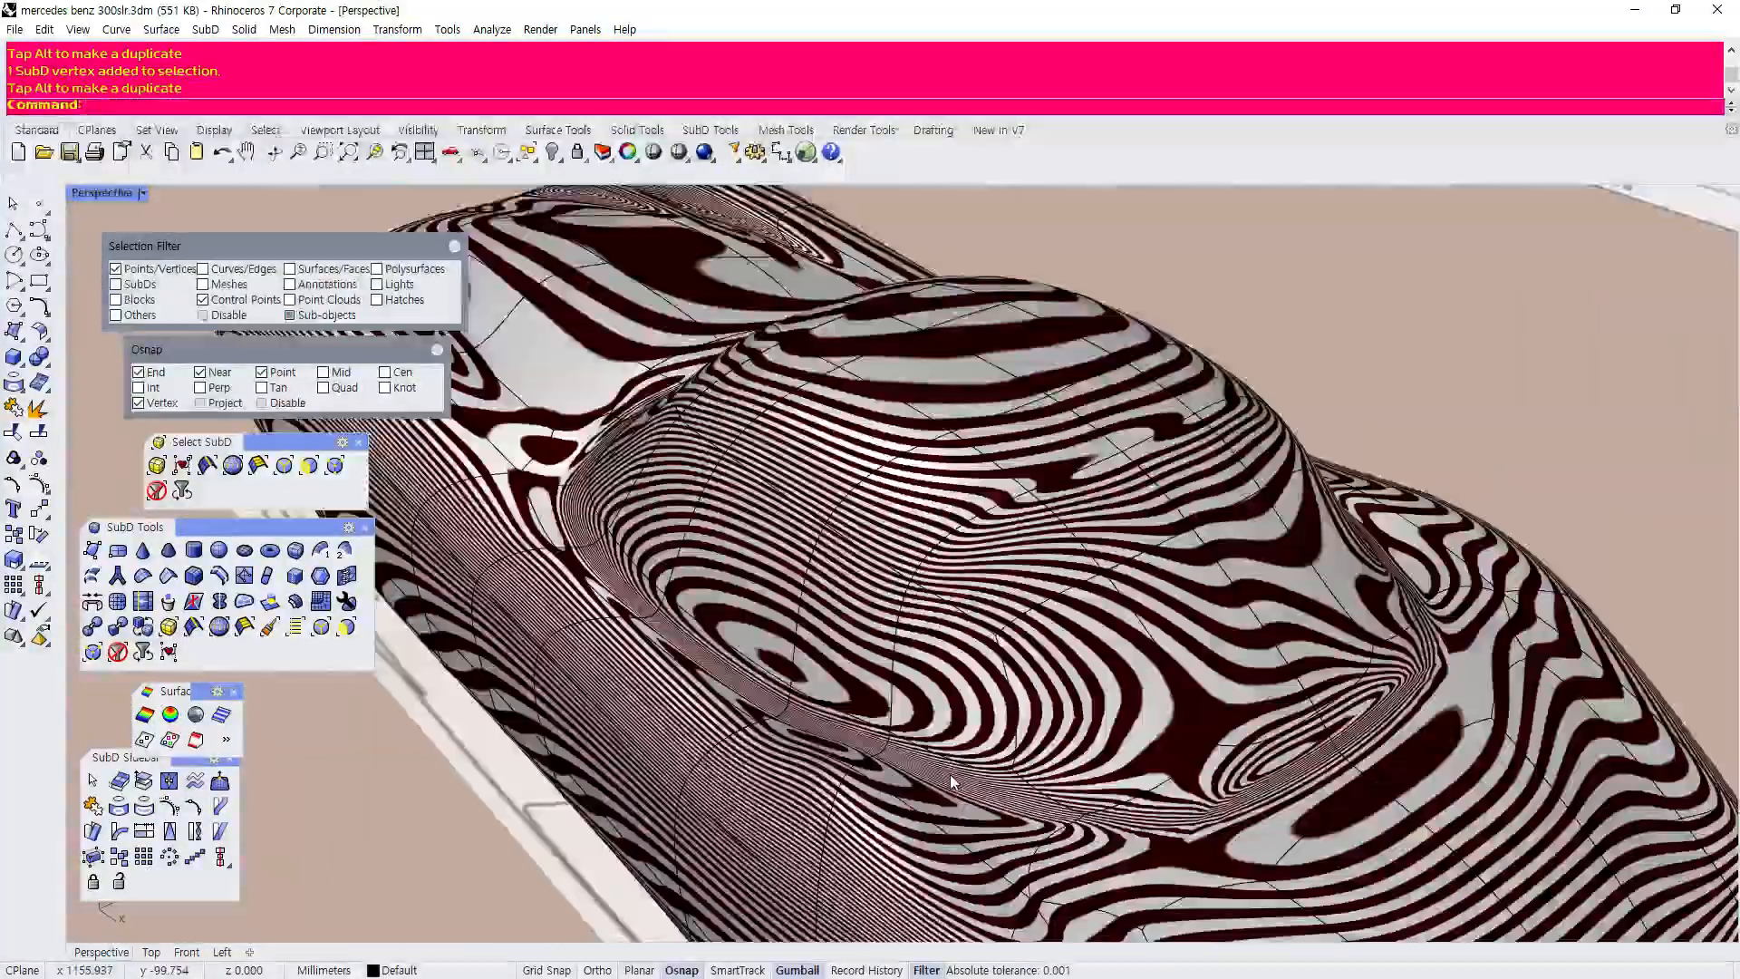
{"action": "scroll", "coordinate": [951, 781], "scroll_direction": "up", "scroll_amount": 5}
{"action": "scroll", "coordinate": [934, 457], "scroll_direction": "down", "scroll_amount": 5}
{"action": "right_click_drag", "start_coordinate": [933, 519], "coordinate": [863, 647]}
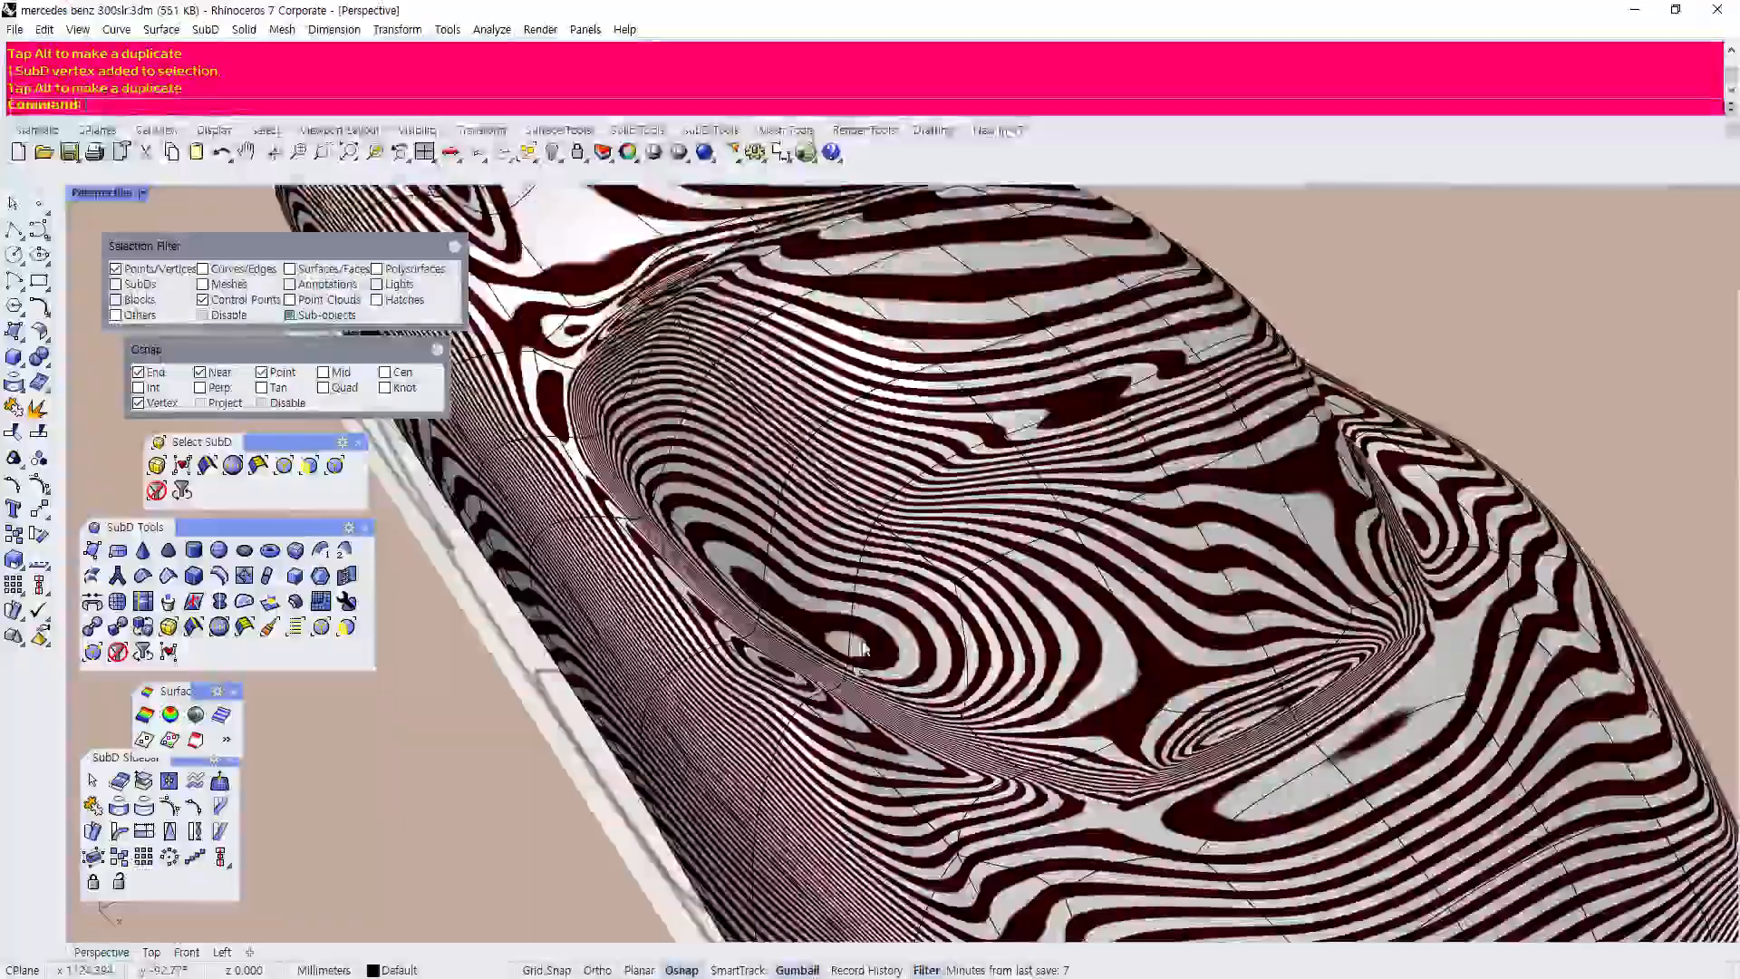
{"action": "scroll", "coordinate": [832, 694], "scroll_direction": "up", "scroll_amount": 5}
{"action": "scroll", "coordinate": [832, 694], "scroll_direction": "down", "scroll_amount": 3}
{"action": "scroll", "coordinate": [845, 693], "scroll_direction": "down", "scroll_amount": 6}
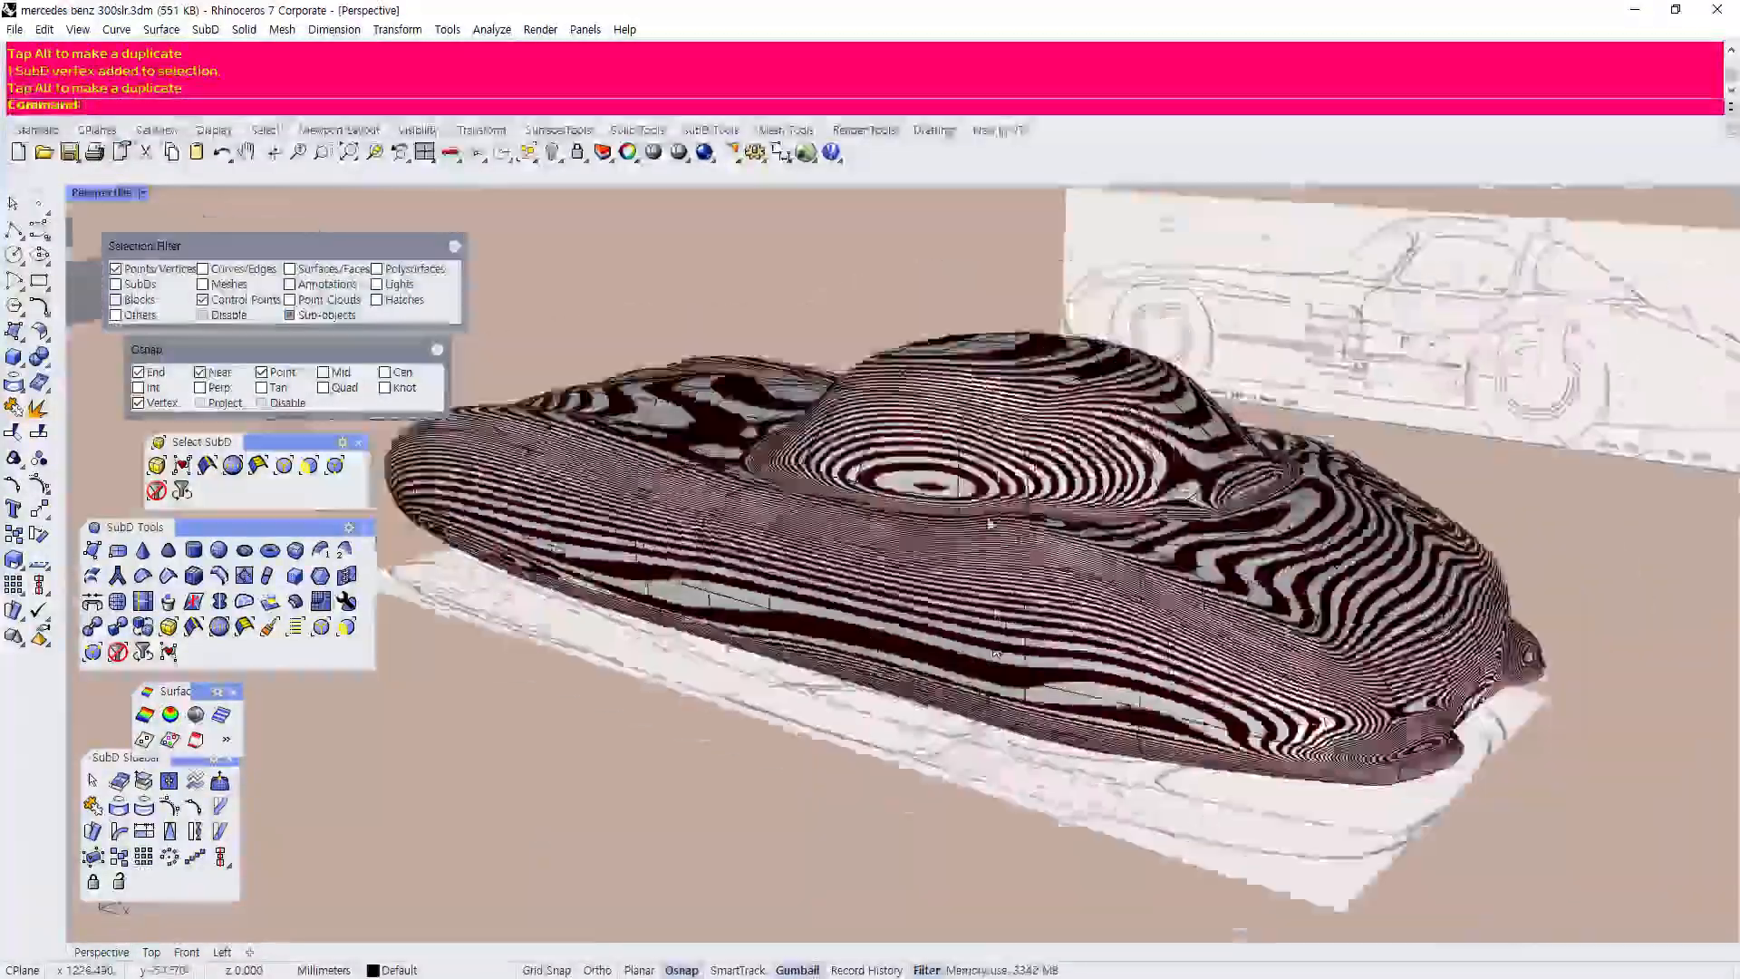
Examine the whole car body's zebra stripes from a front three-quarter angle against the blueprints.
{"action": "scroll", "coordinate": [1040, 555], "scroll_direction": "up", "scroll_amount": 3}
{"action": "scroll", "coordinate": [1039, 555], "scroll_direction": "down", "scroll_amount": 4}
{"action": "right_click_drag", "start_coordinate": [1039, 554], "coordinate": [1245, 589]}
{"action": "right_click_drag", "start_coordinate": [1074, 627], "coordinate": [1131, 598]}
{"action": "scroll", "coordinate": [1057, 613], "scroll_direction": "down", "scroll_amount": 3}
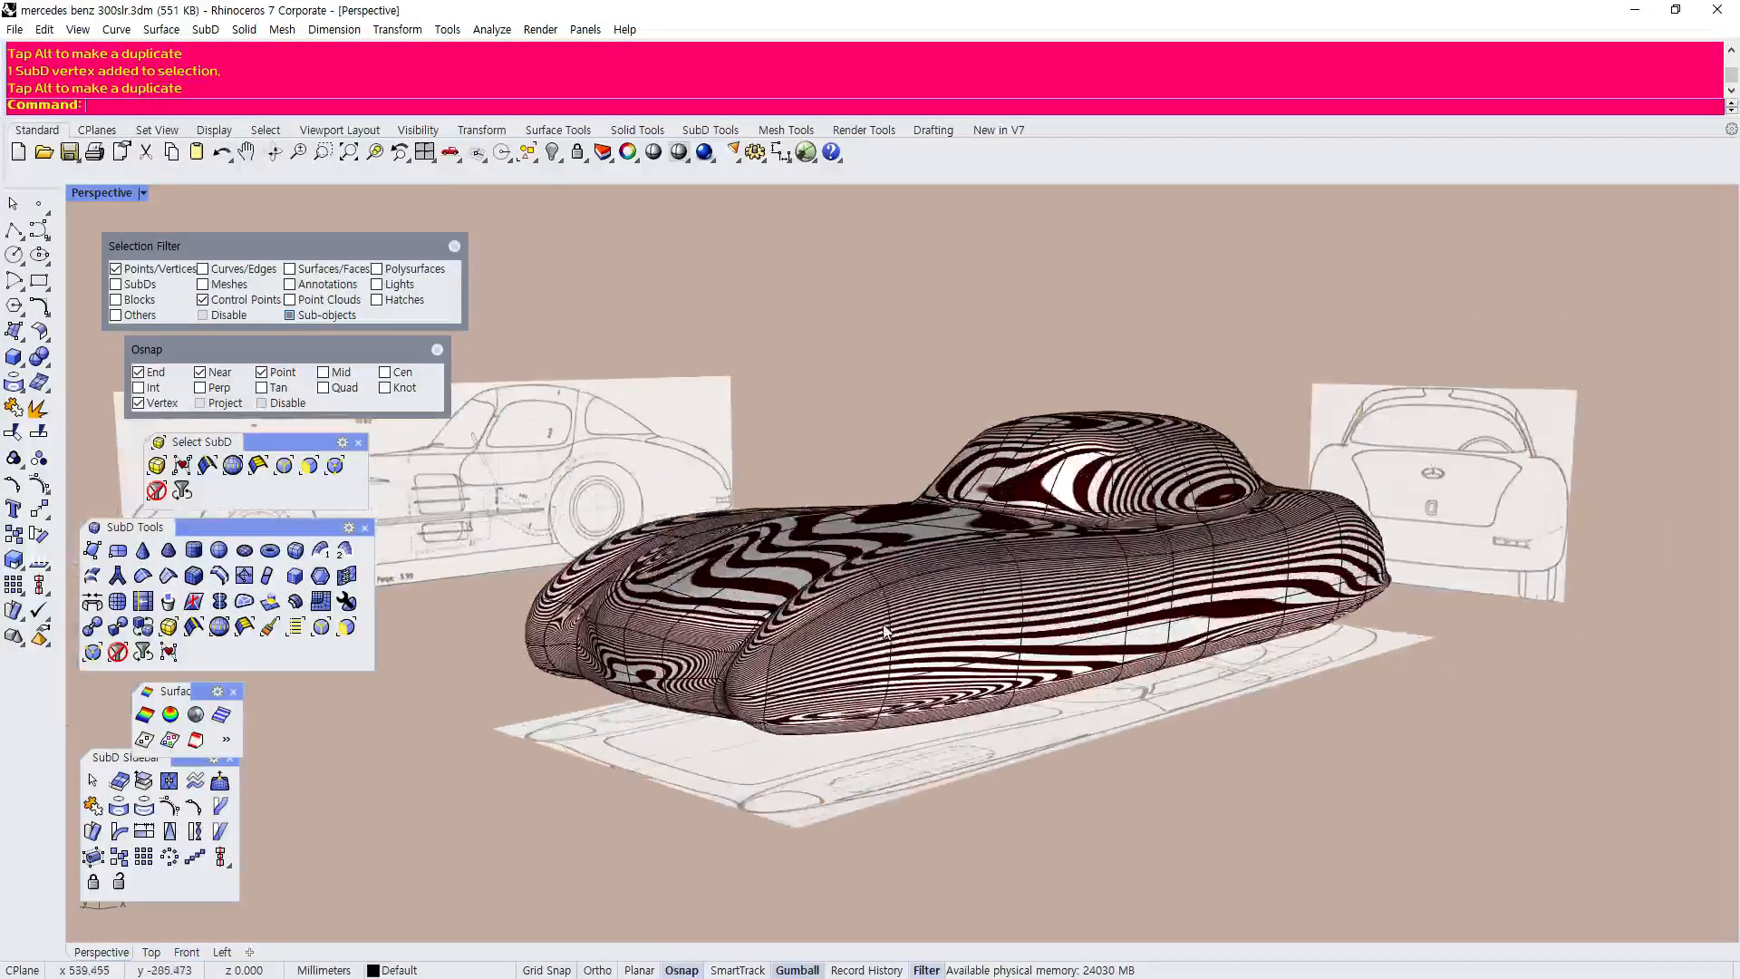
{"action": "scroll", "coordinate": [1084, 554], "scroll_direction": "up", "scroll_amount": 3}
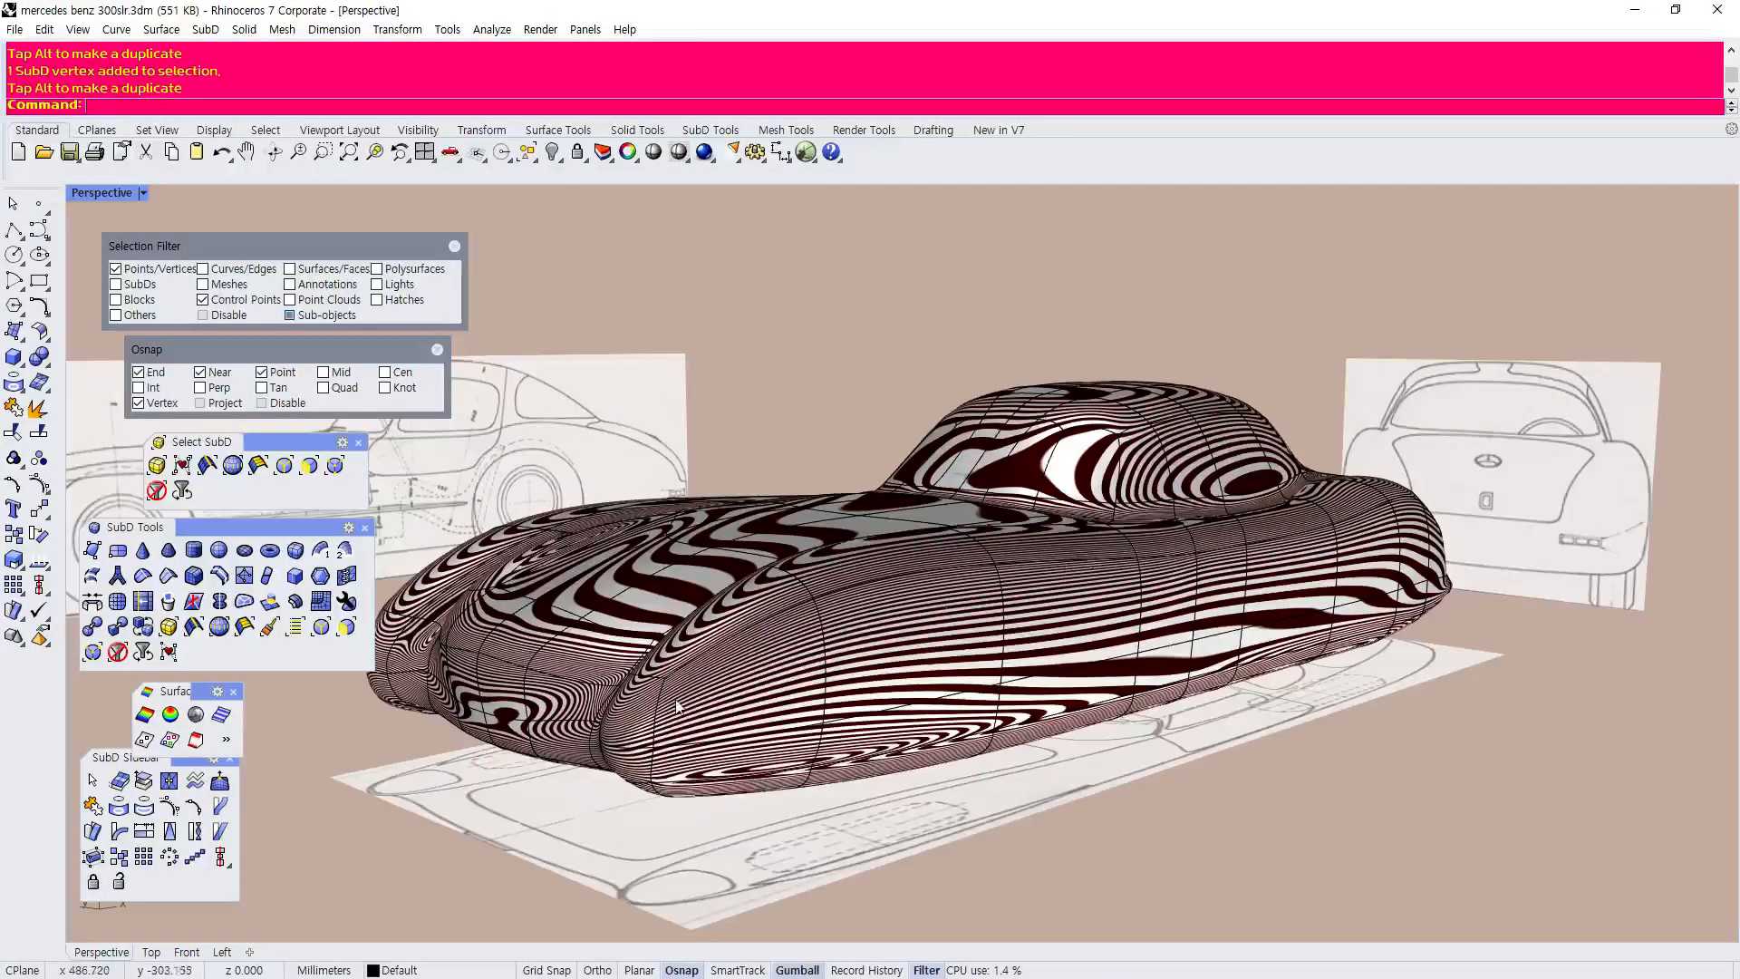
{"action": "scroll", "coordinate": [562, 672], "scroll_direction": "up", "scroll_amount": 3}
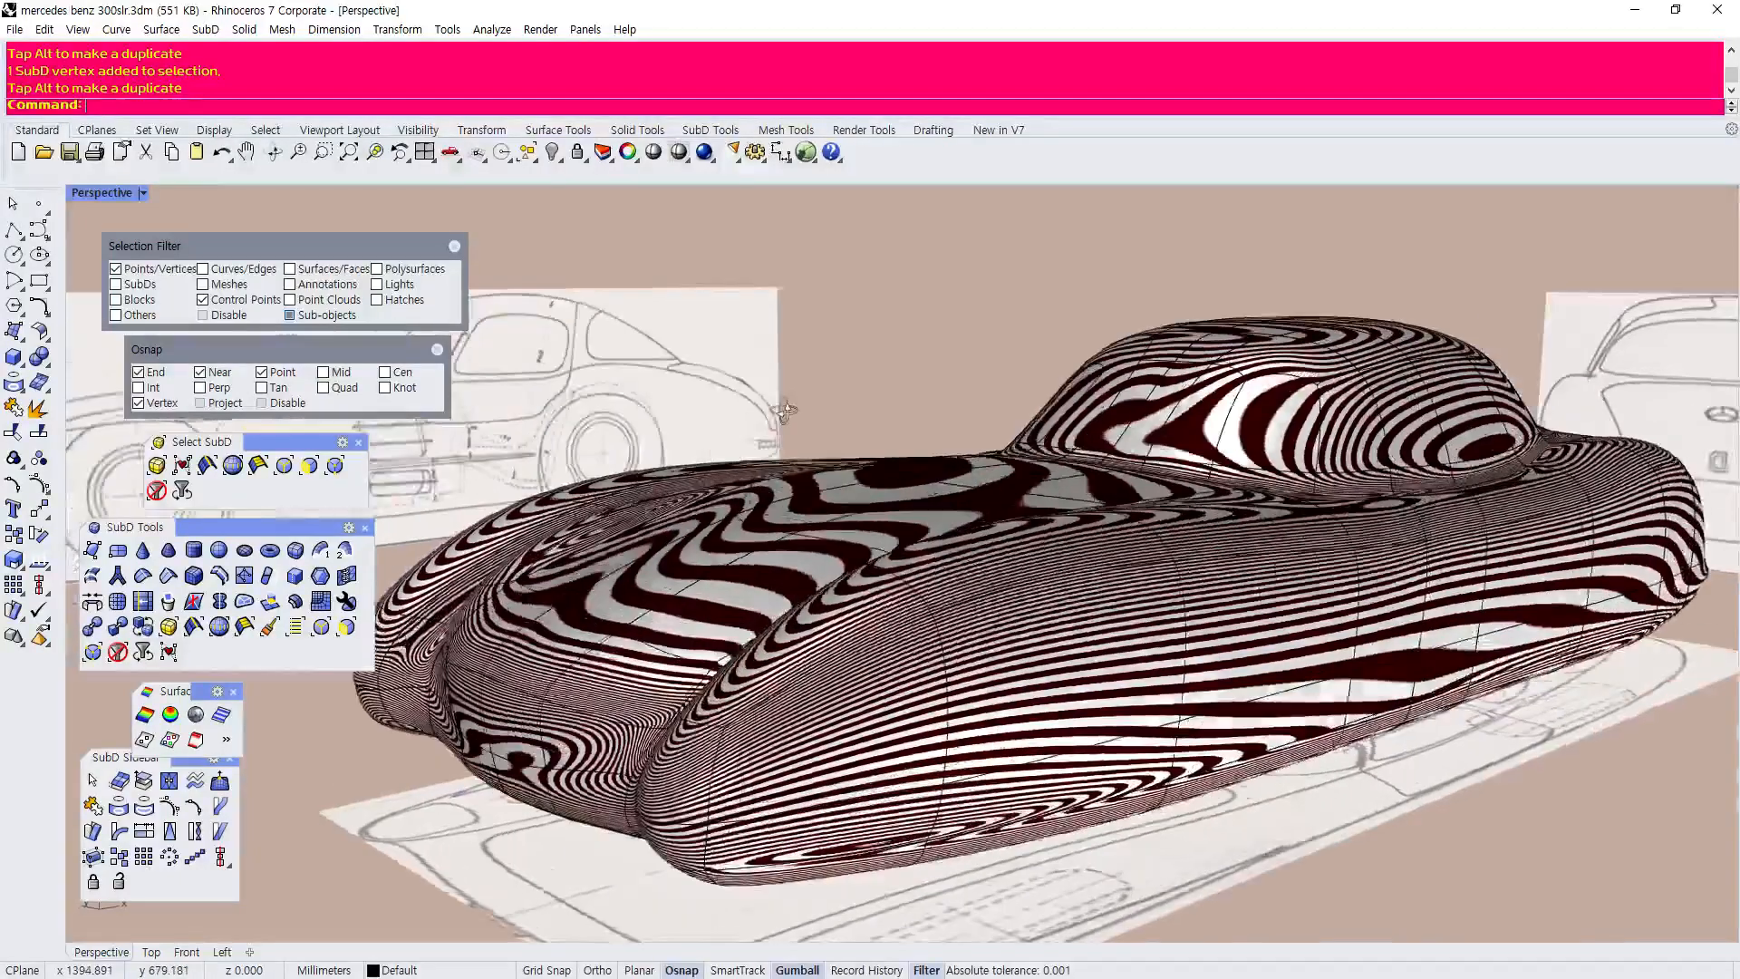
{"action": "scroll", "coordinate": [791, 400], "scroll_direction": "down", "scroll_amount": 3}
{"action": "right_click_drag", "start_coordinate": [786, 411], "coordinate": [784, 454]}
{"action": "scroll", "coordinate": [796, 401], "scroll_direction": "up", "scroll_amount": 3}
{"action": "scroll", "coordinate": [784, 453], "scroll_direction": "down", "scroll_amount": 4}
{"action": "scroll", "coordinate": [966, 571], "scroll_direction": "up", "scroll_amount": 2}
{"action": "right_click_drag", "start_coordinate": [966, 577], "coordinate": [951, 548]}
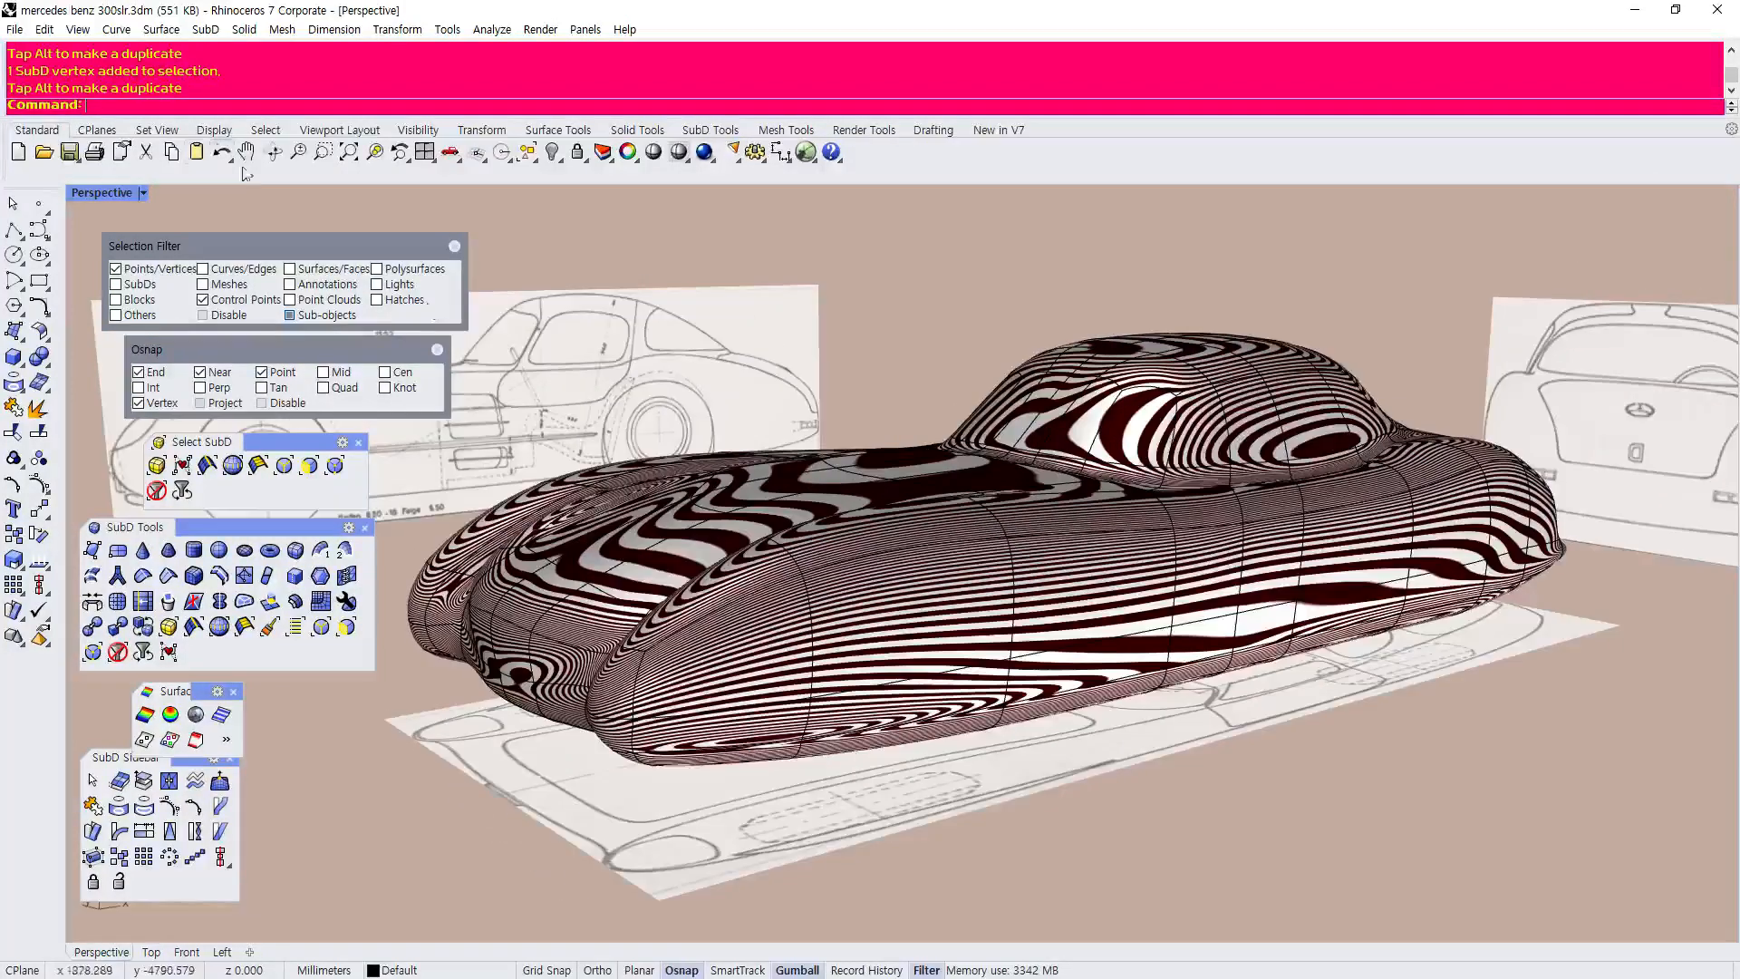